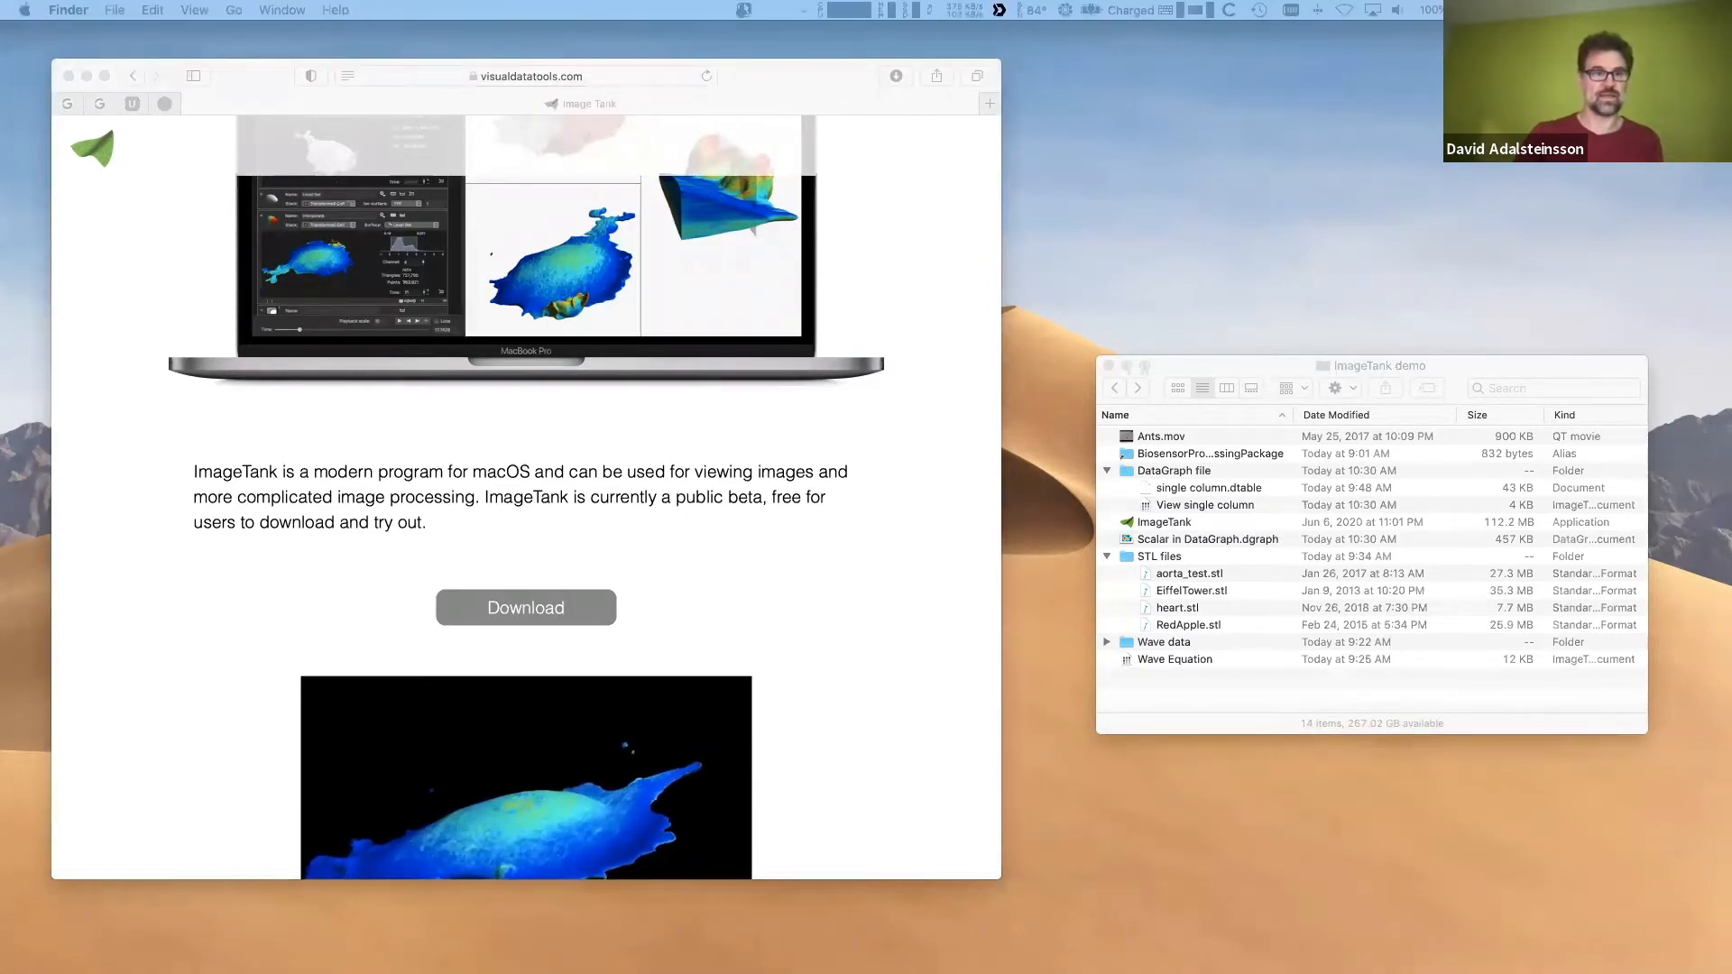
- Look over the ImageTank disk image contents, selecting the ImageTank application and the DataMovie and DataMovie 3D programs
mouse_move(1155, 186)
left_mouse_down()
mouse_move(816, 225)
mouse_move(1052, 252)
mouse_move(1158, 165)
left_mouse_up()
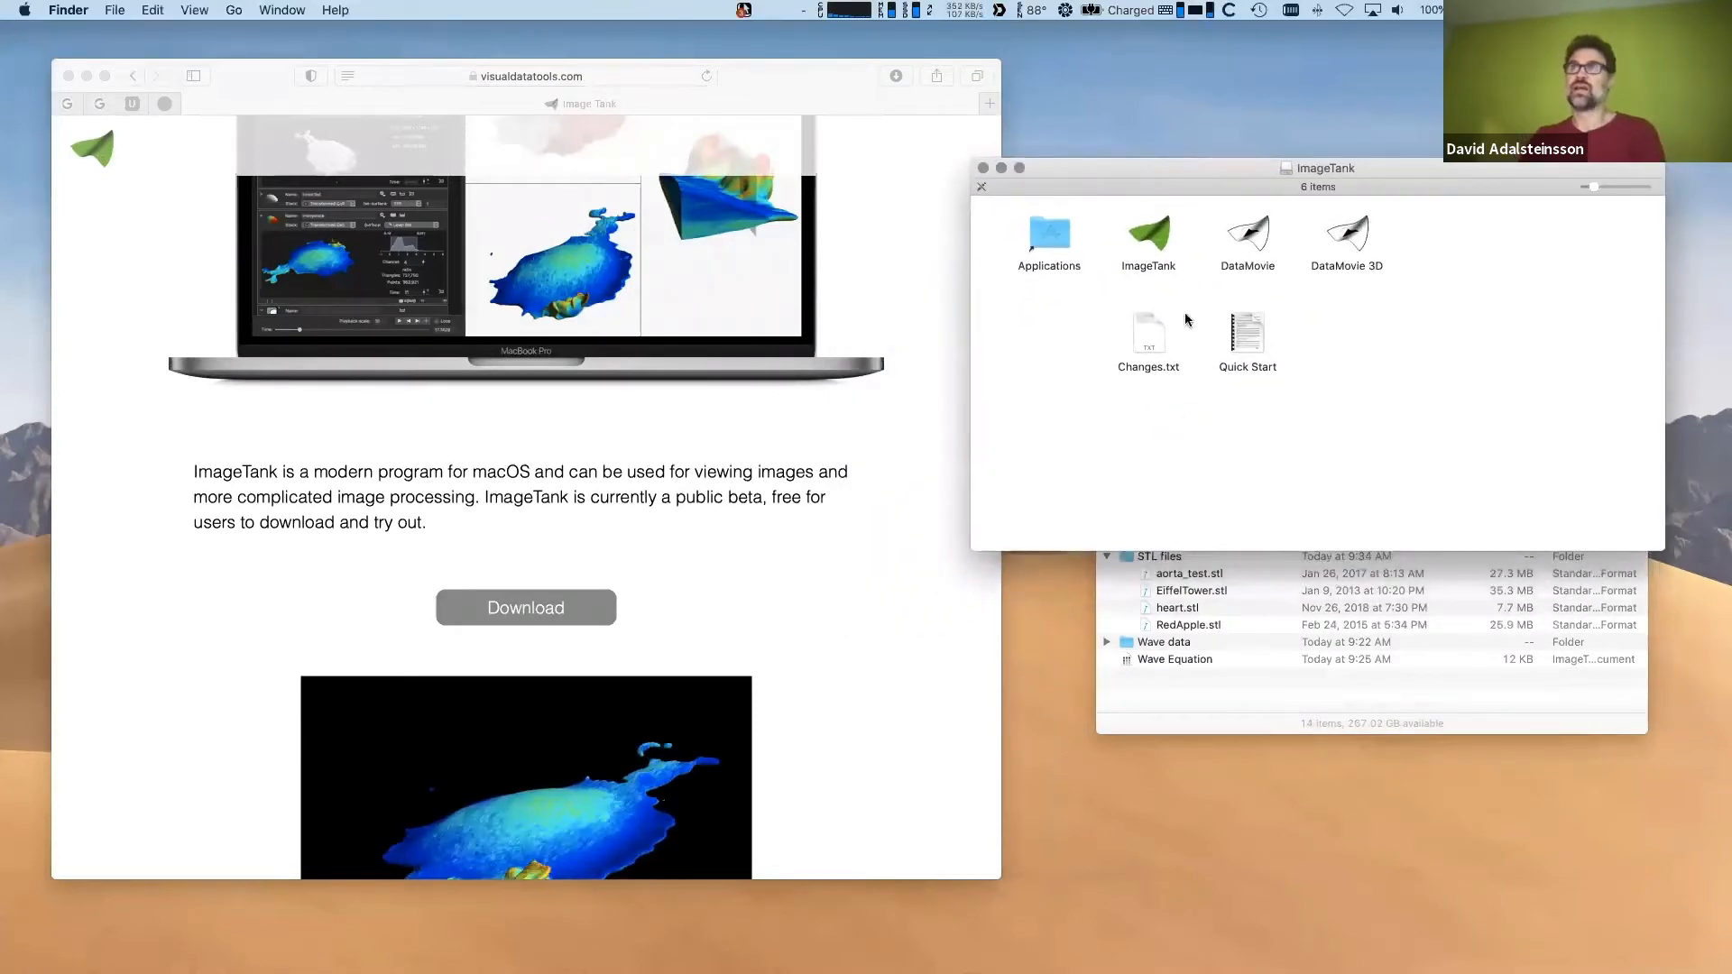
left_click(1158, 231)
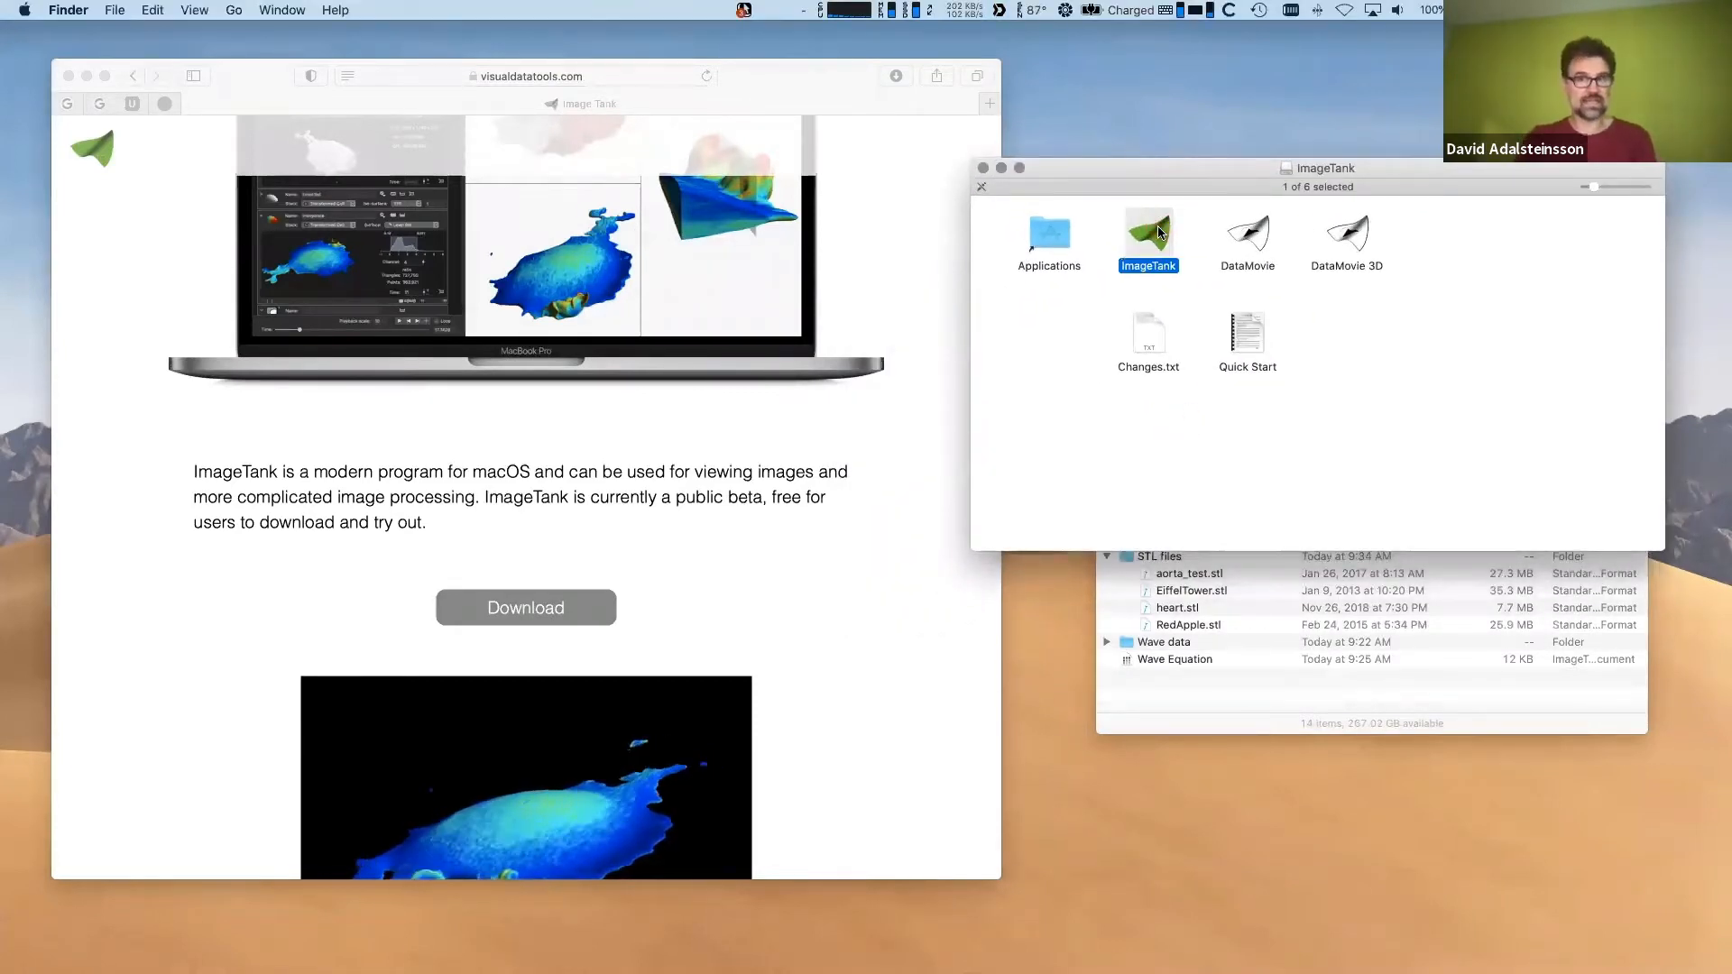
left_click_drag(1157, 226, 1234, 160)
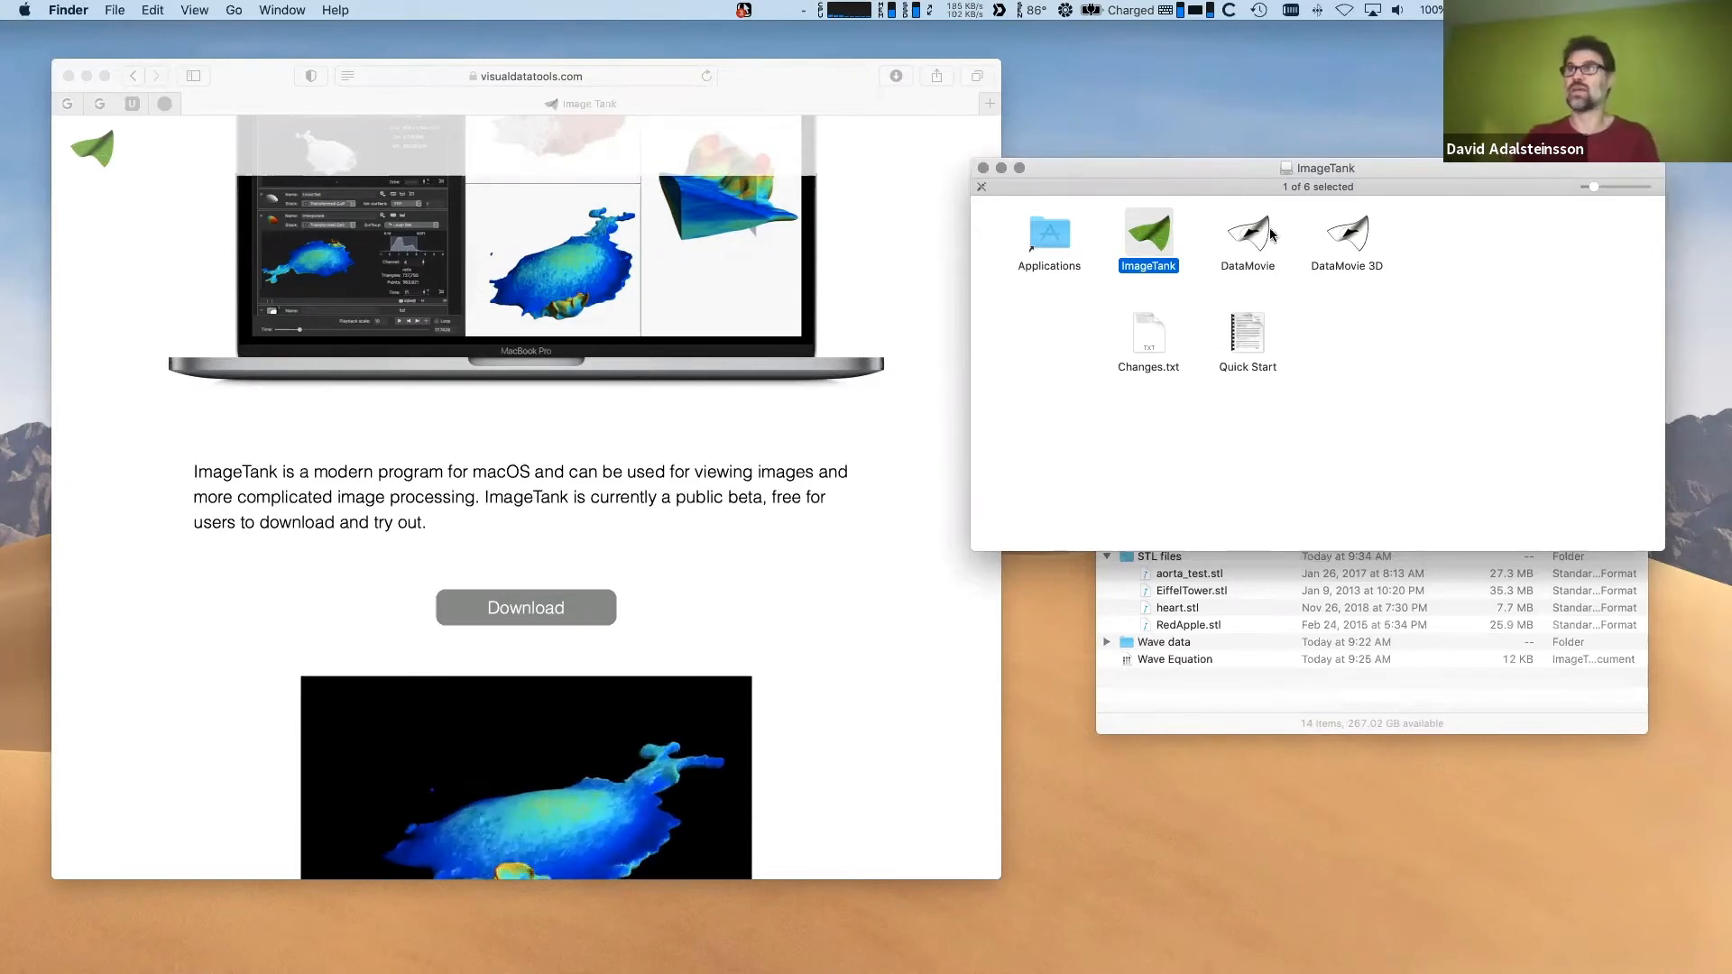
left_click_drag(1211, 225, 1414, 275)
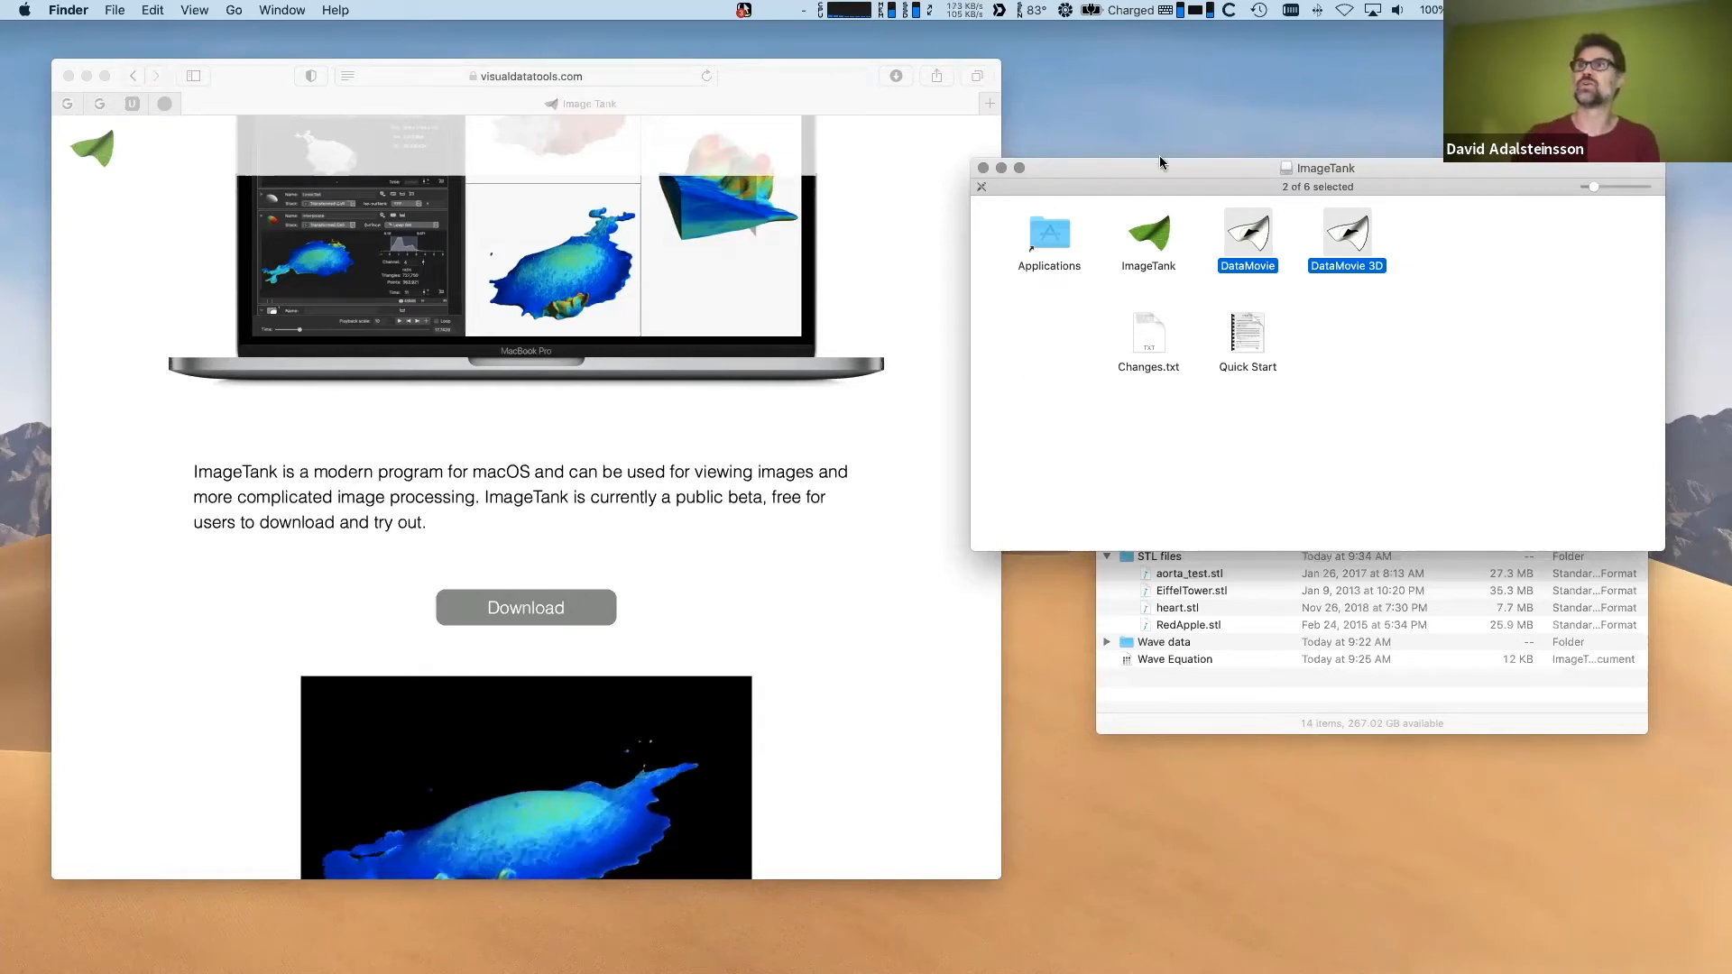
- Move the disk image window out of the way and close the browser window with the ImageTank download page
left_click_drag(1160, 169, 50, 965)
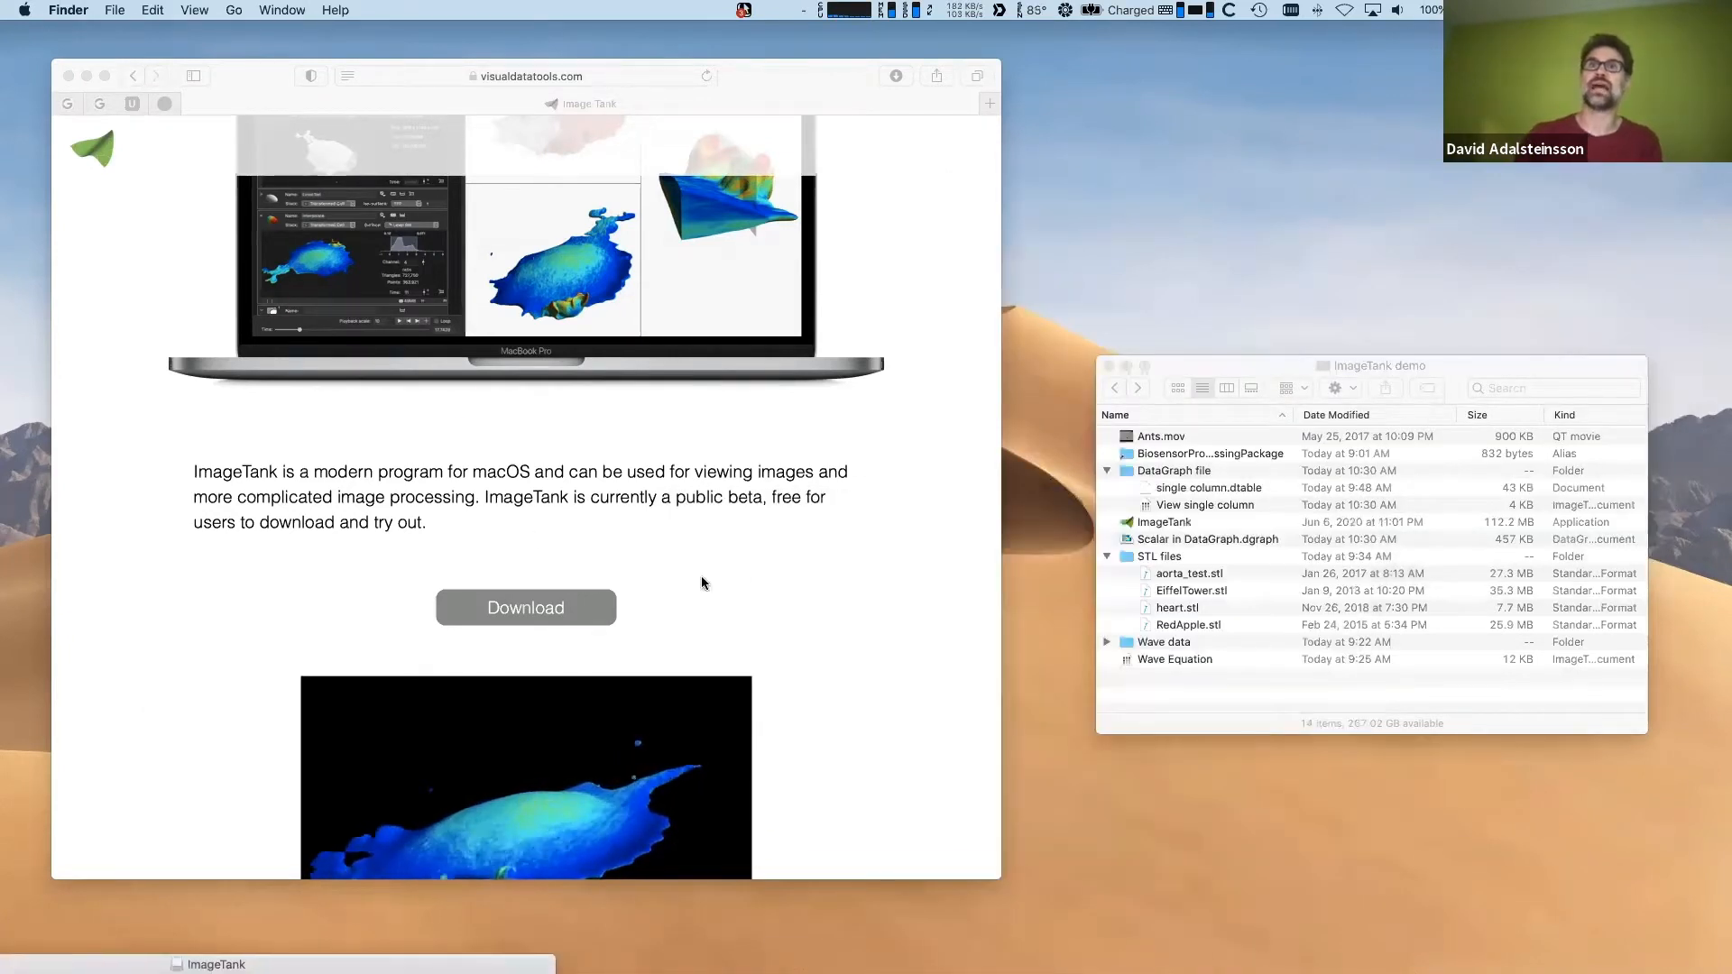
left_click(232, 72)
left_click(66, 77)
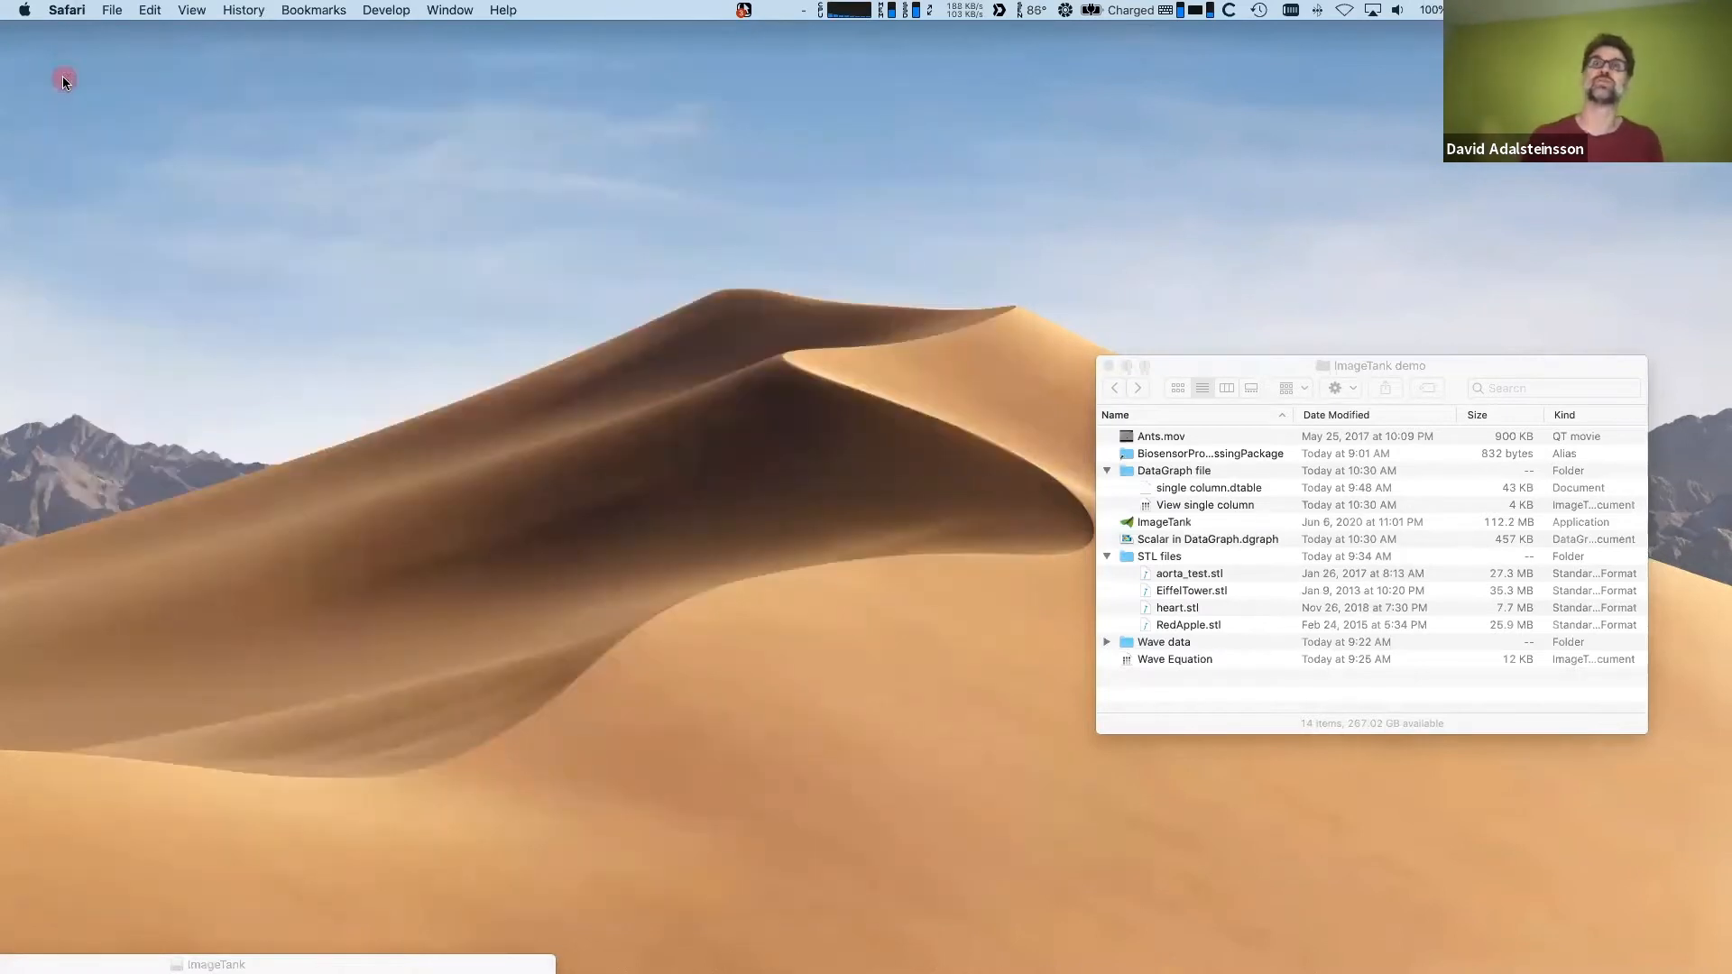
- Launch ImageTank from the demo folder, then reposition its empty document window and make it taller
left_click(1617, 527)
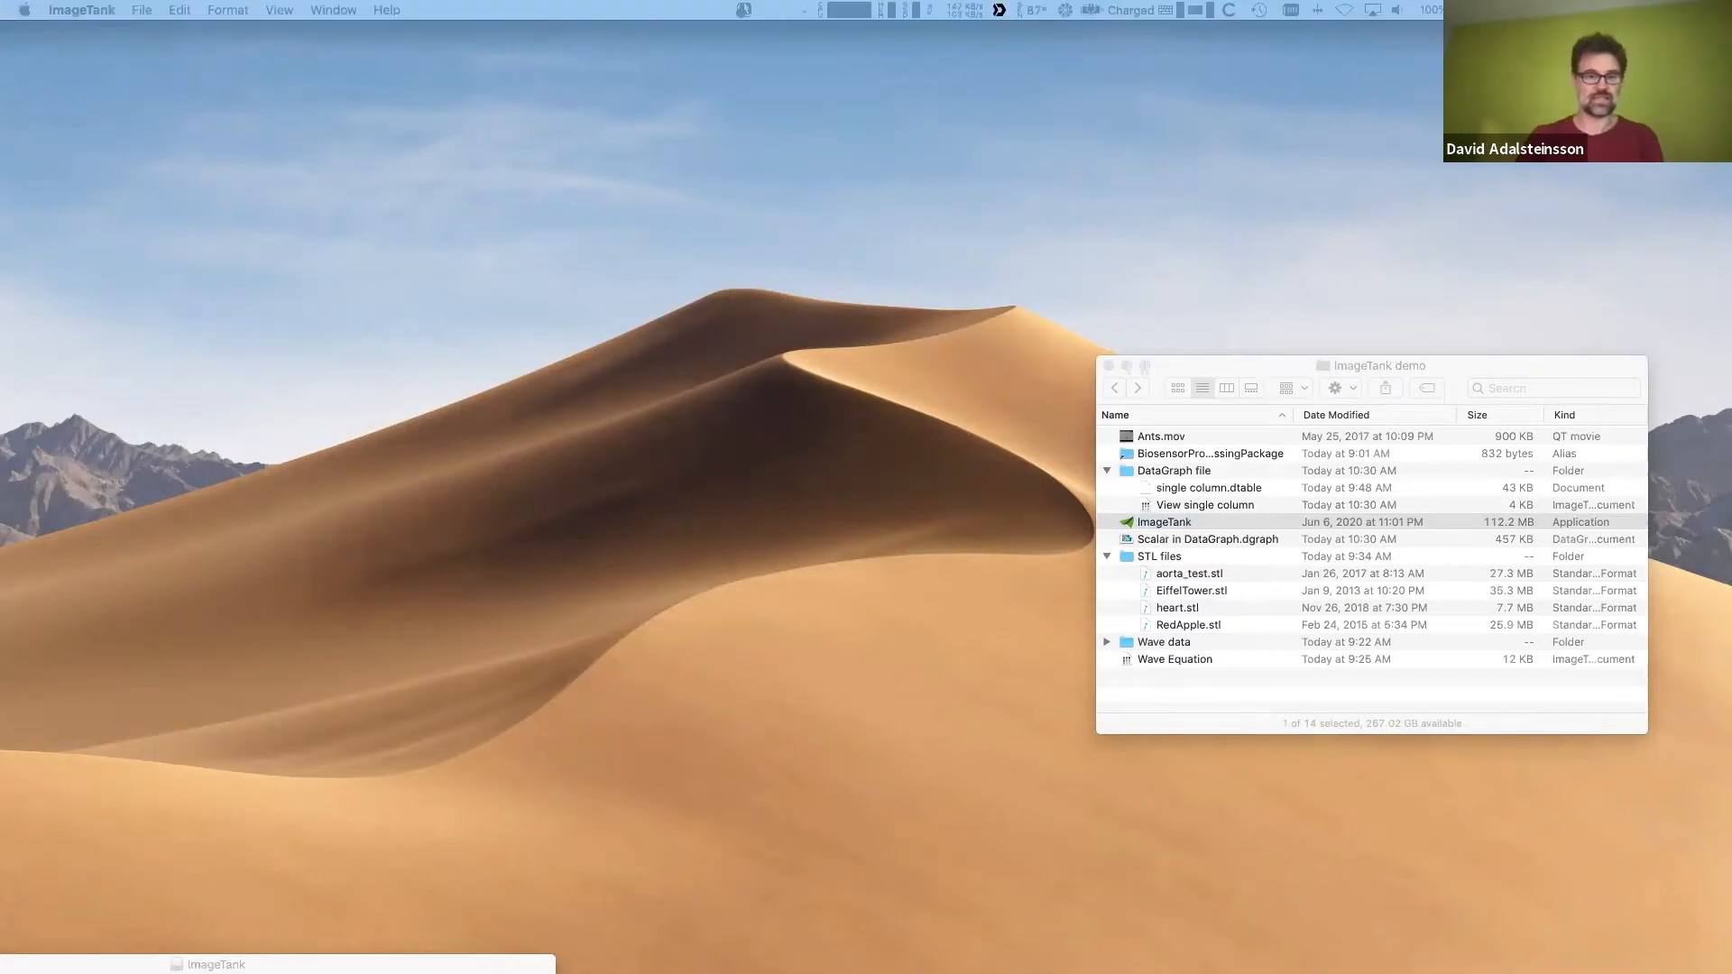
key("super+Tab")
key("super+Tab")
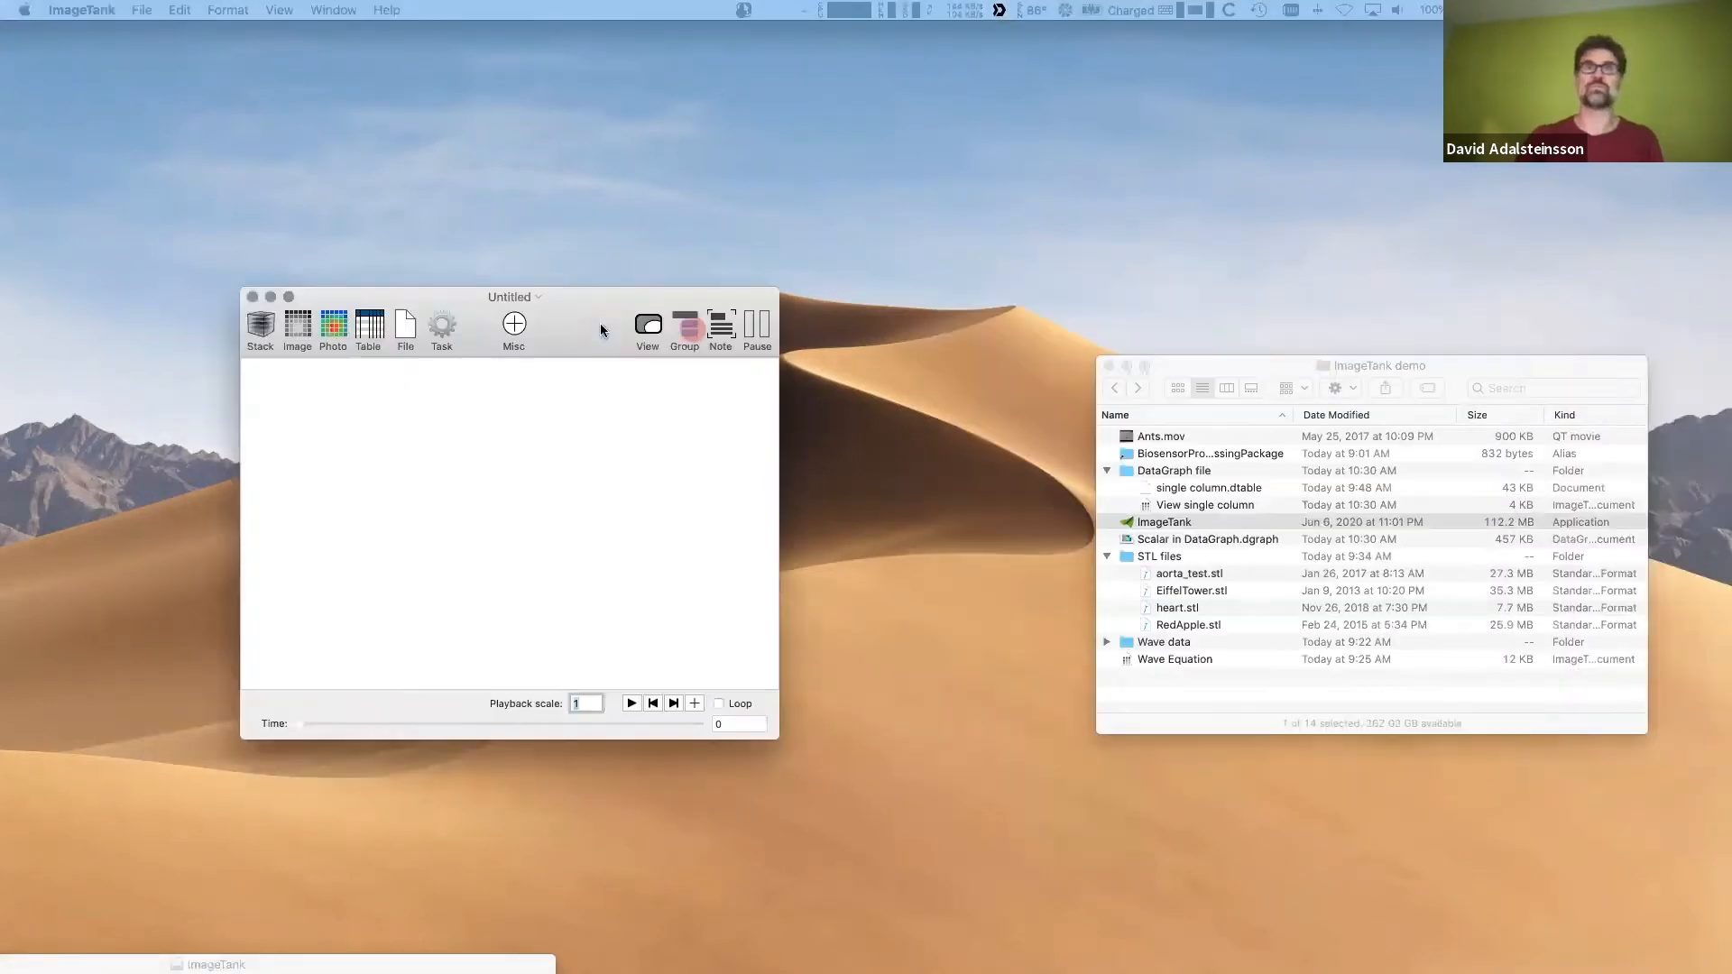
left_click_drag(601, 326, 418, 99)
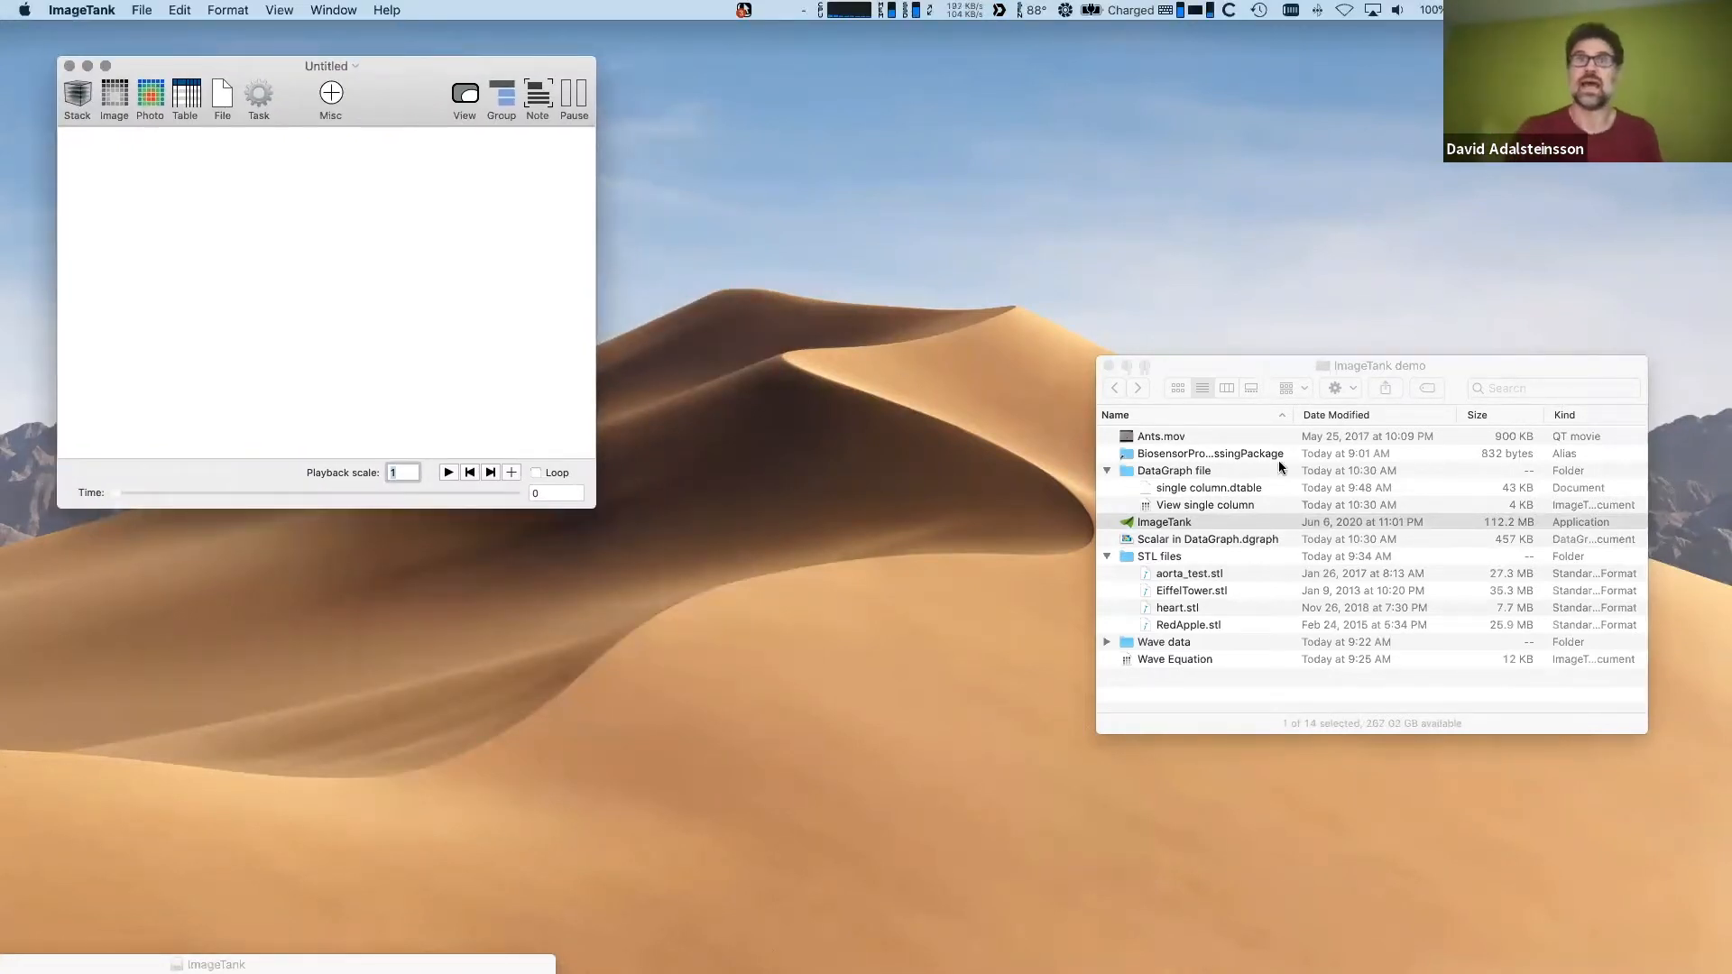
left_click_drag(594, 508, 619, 893)
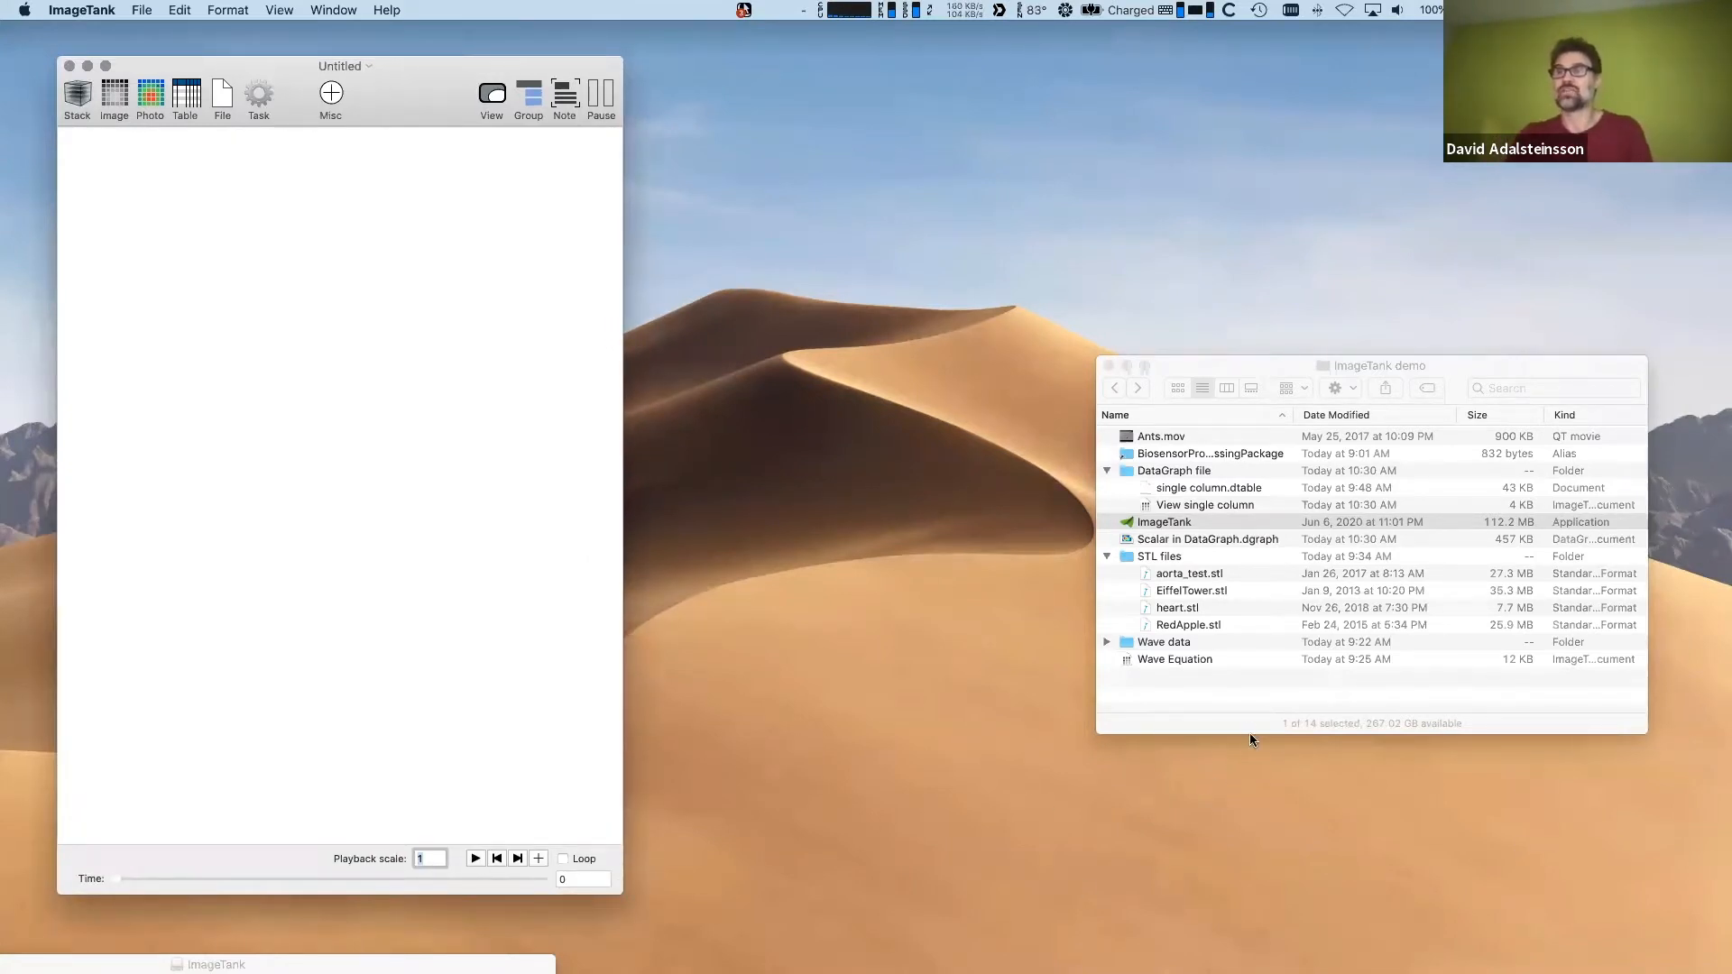
- Add EiffelTower.stl from the STL files folder to the empty ImageTank document
left_click(1241, 698)
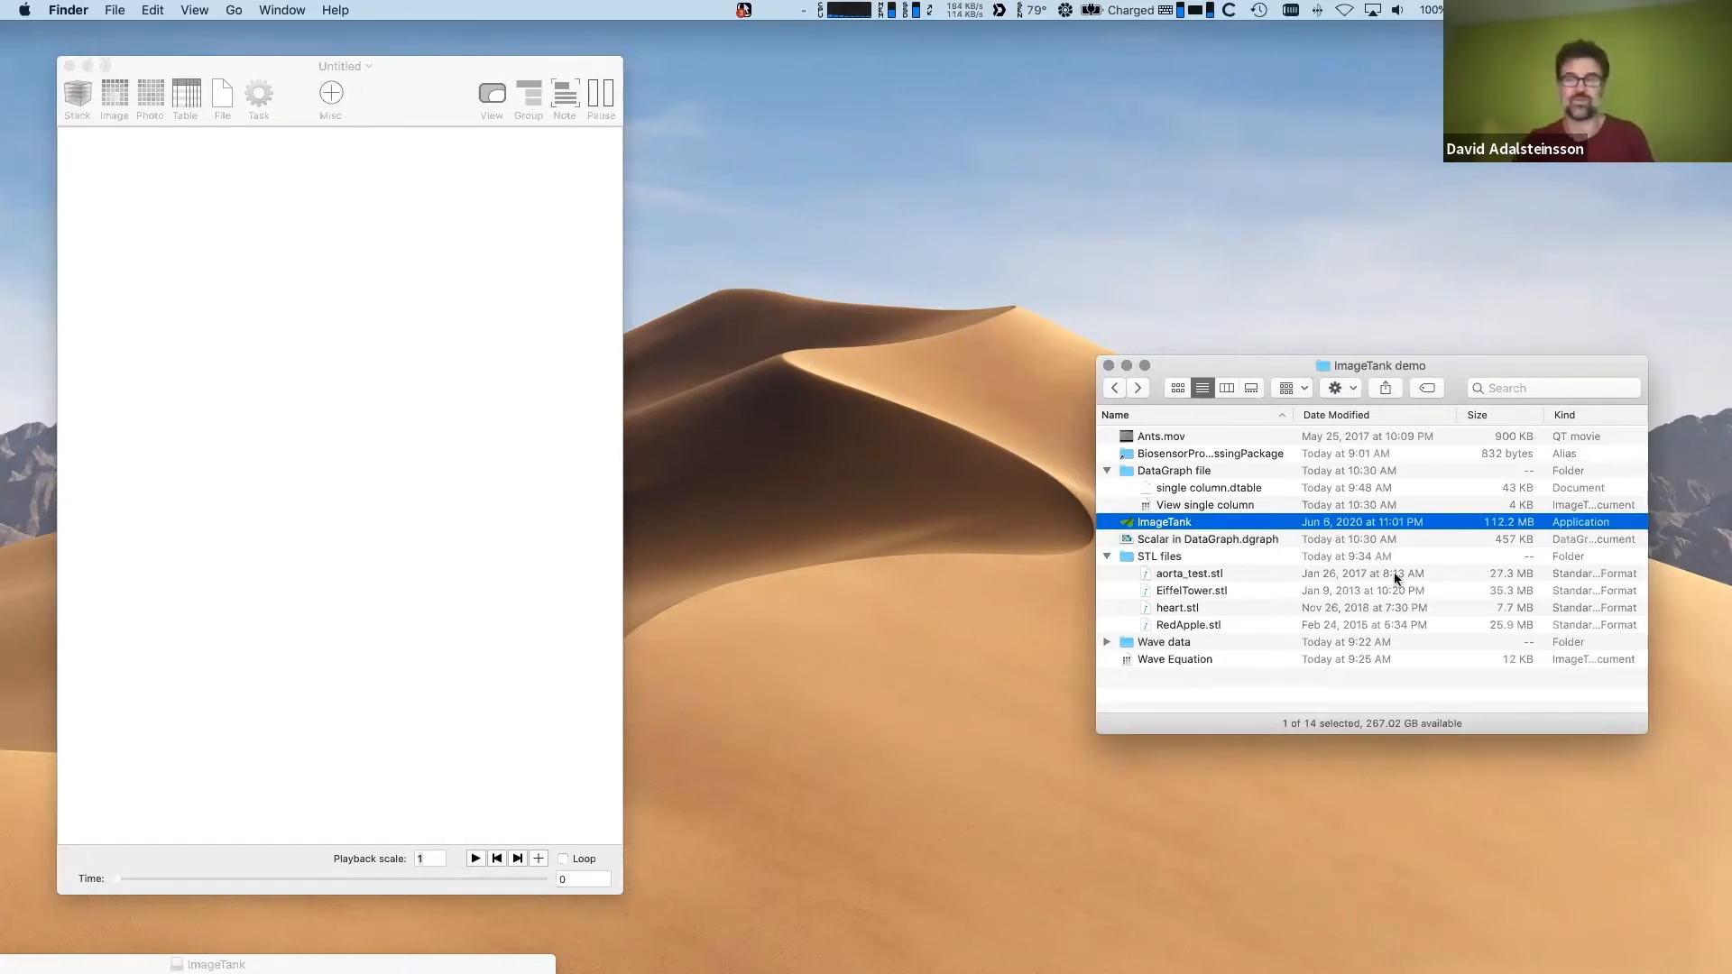
left_click(1227, 674)
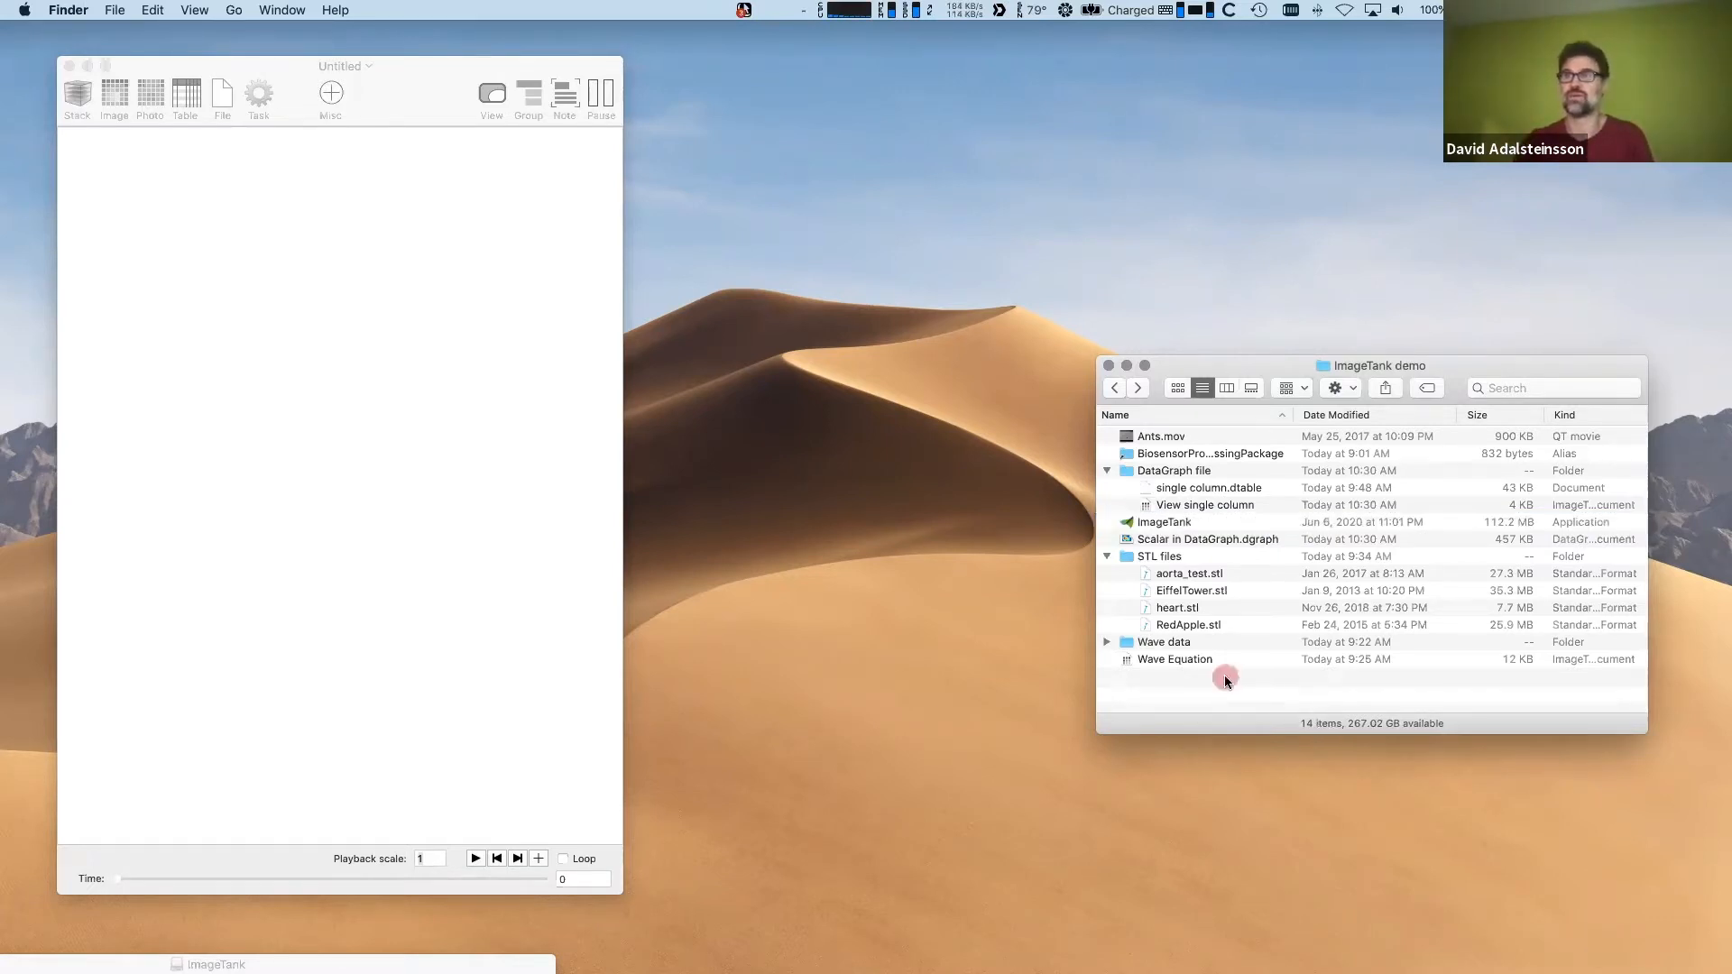
left_click(1182, 591)
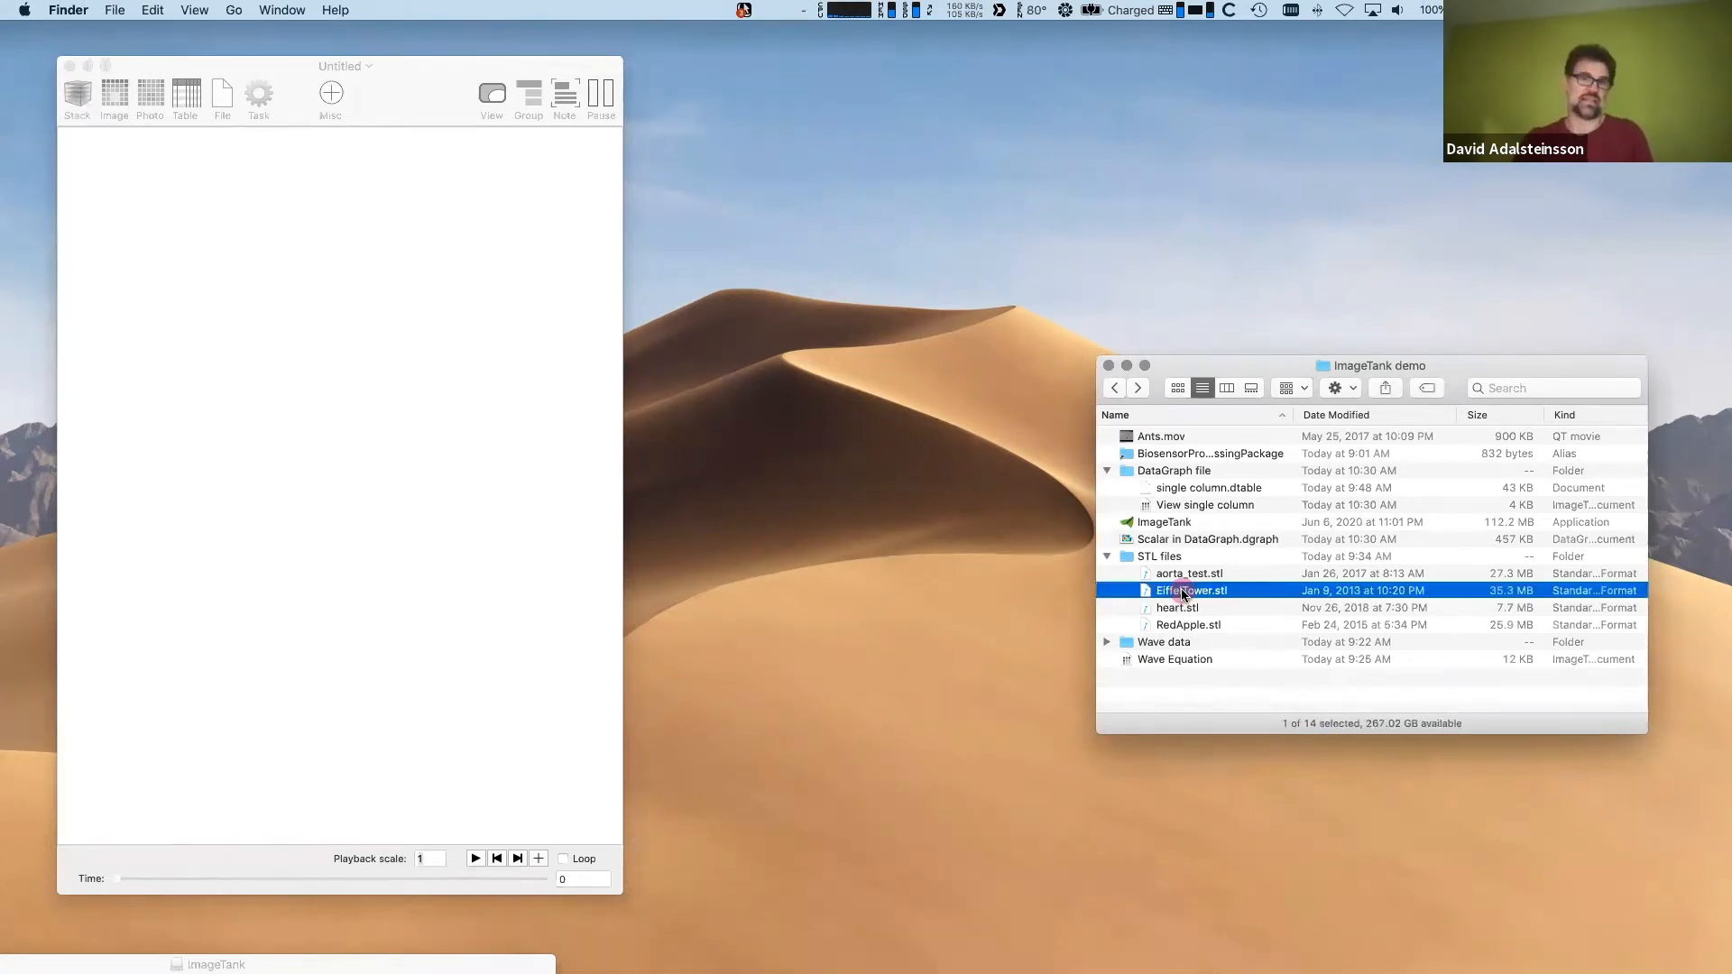
left_click_drag(1182, 588, 210, 236)
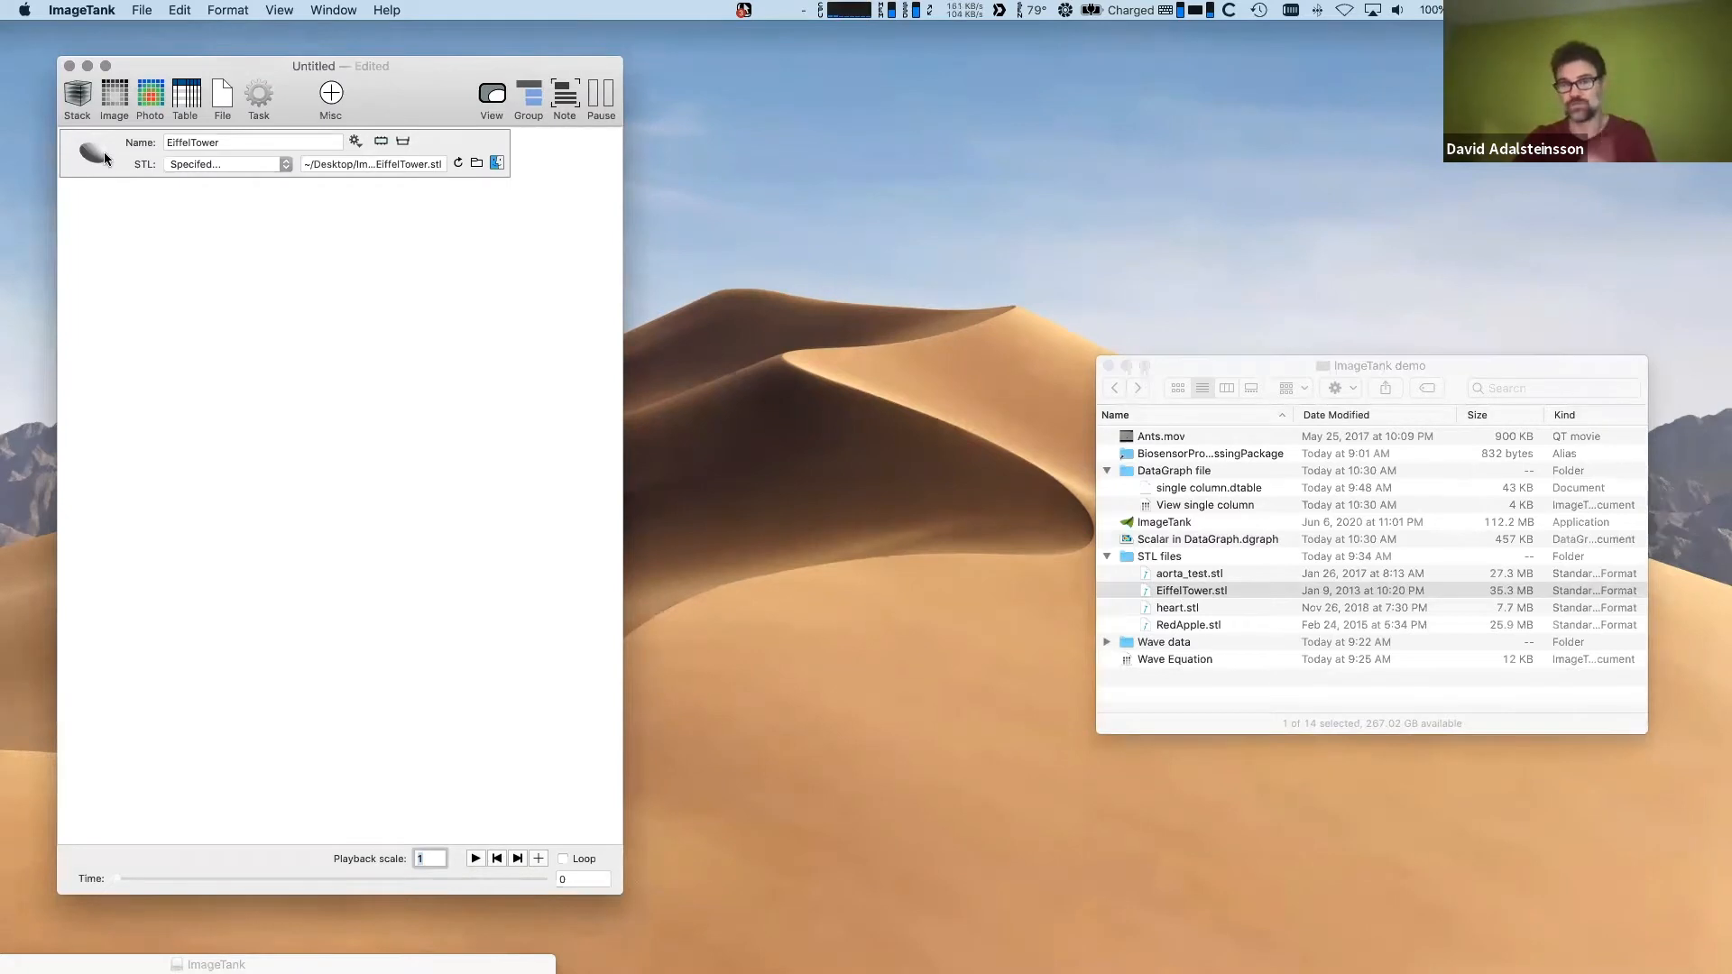
- Expand the details of the EiffelTower entry and turn on its Flat option
left_click(323, 455)
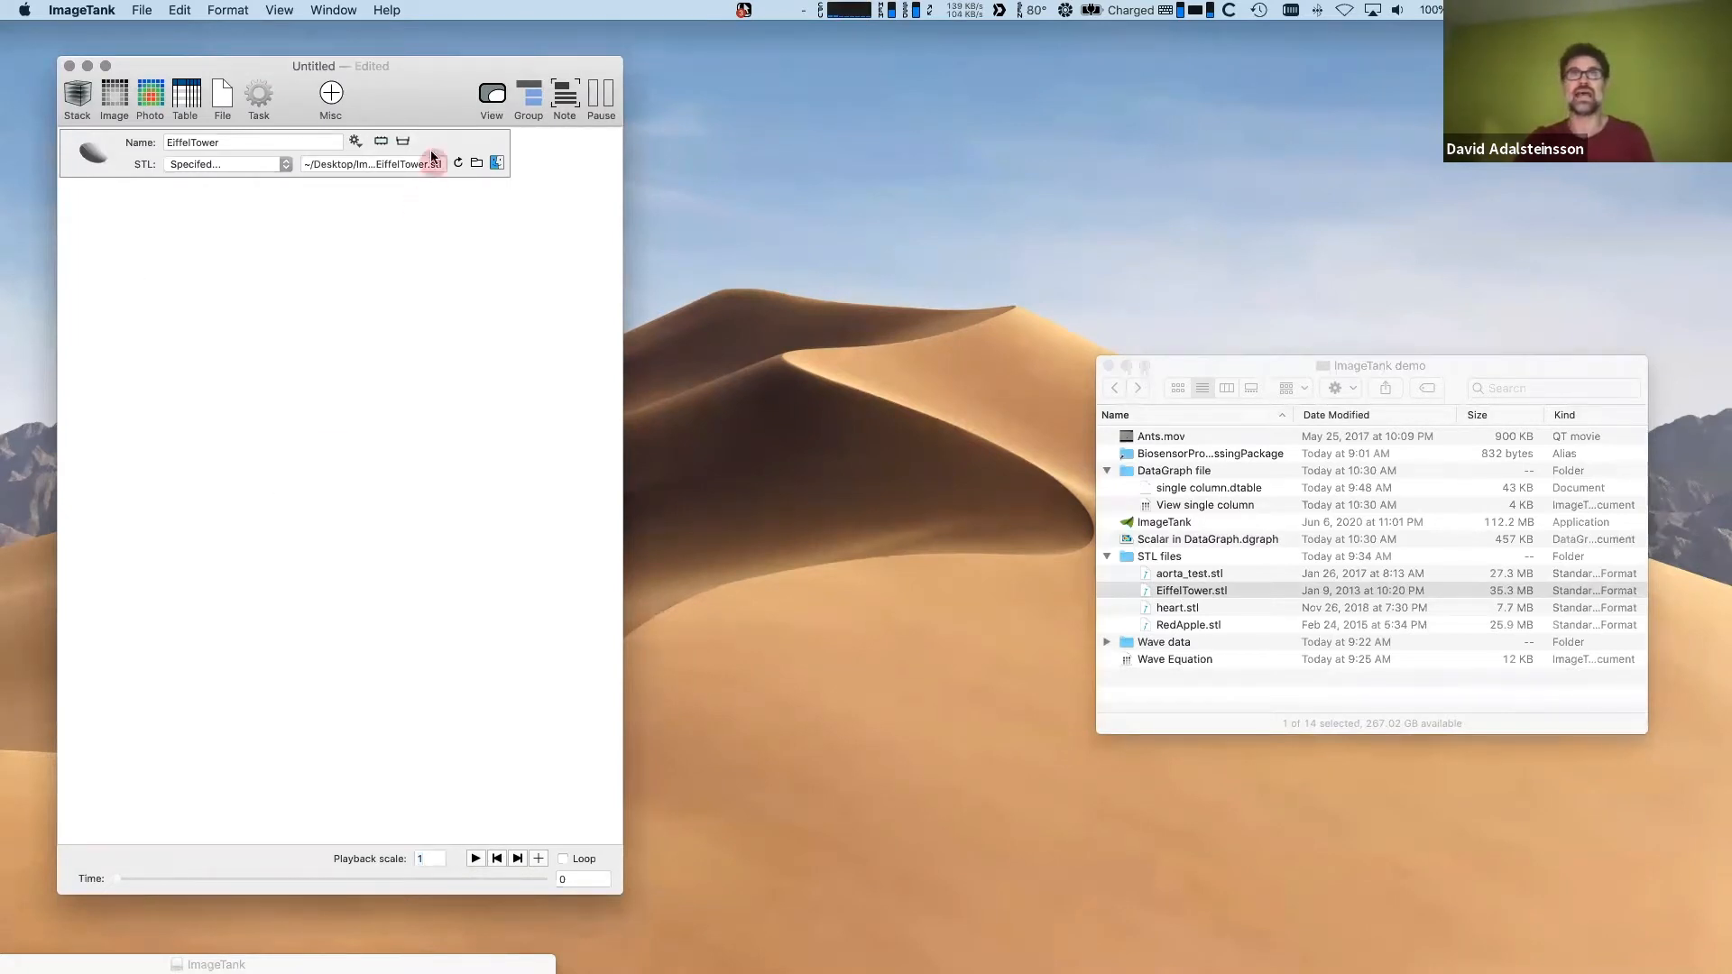
left_click(405, 142)
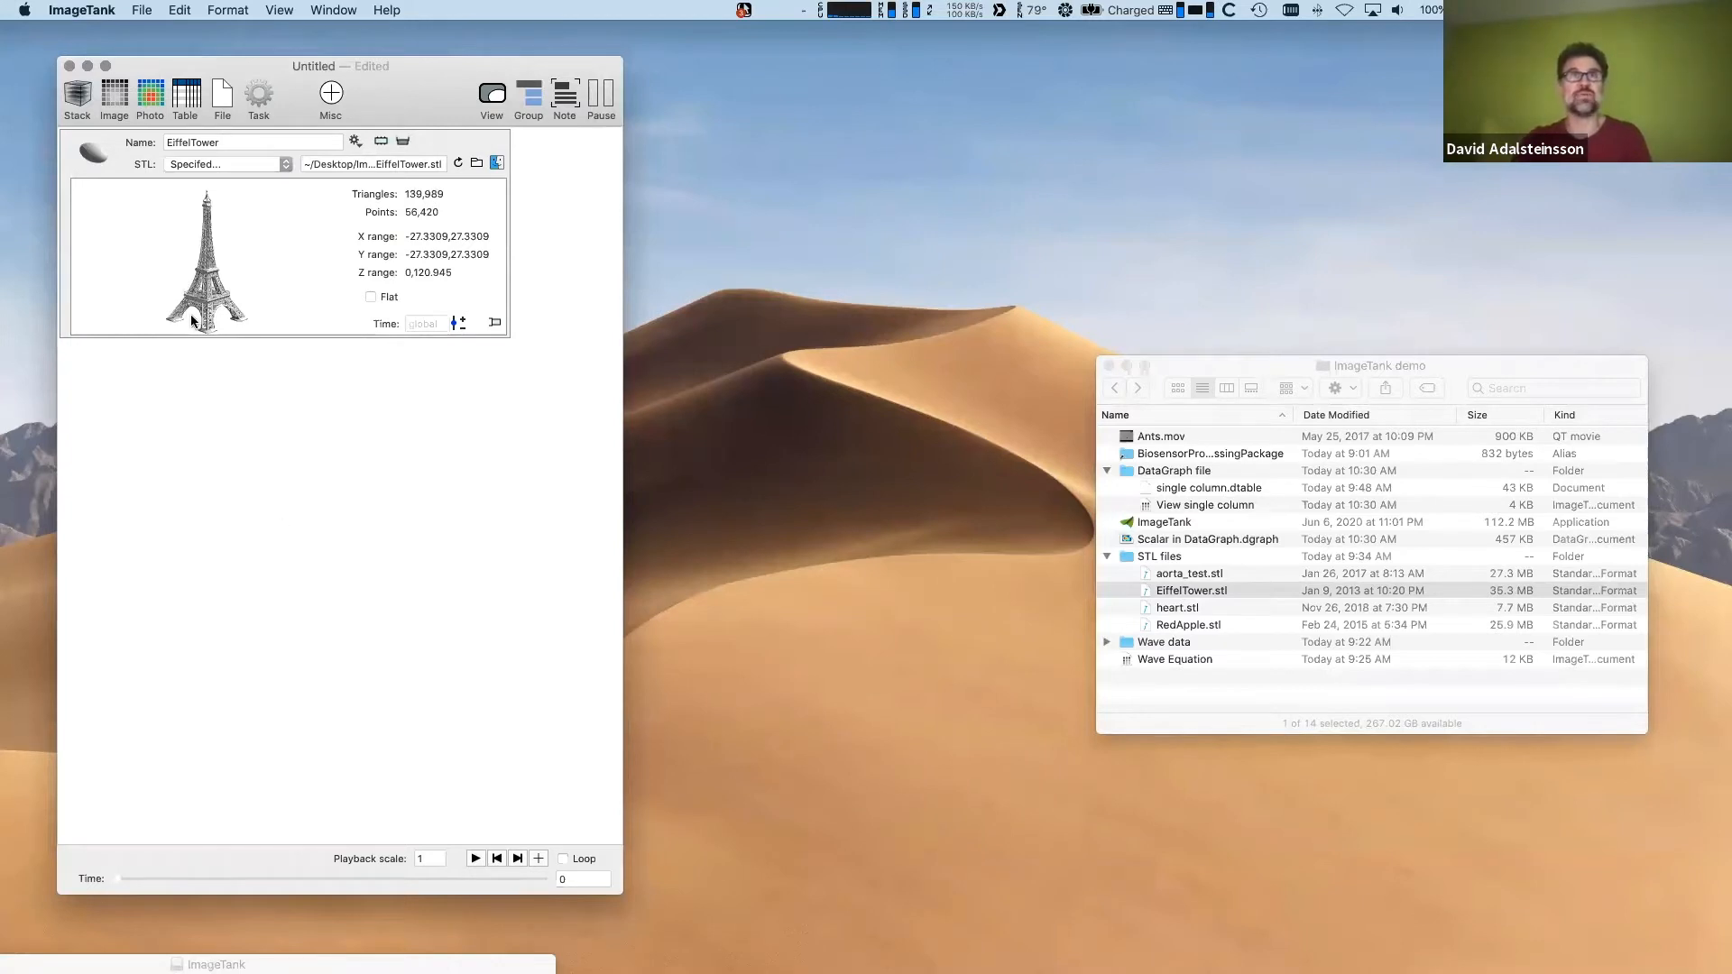
left_click_drag(189, 318, 115, 332)
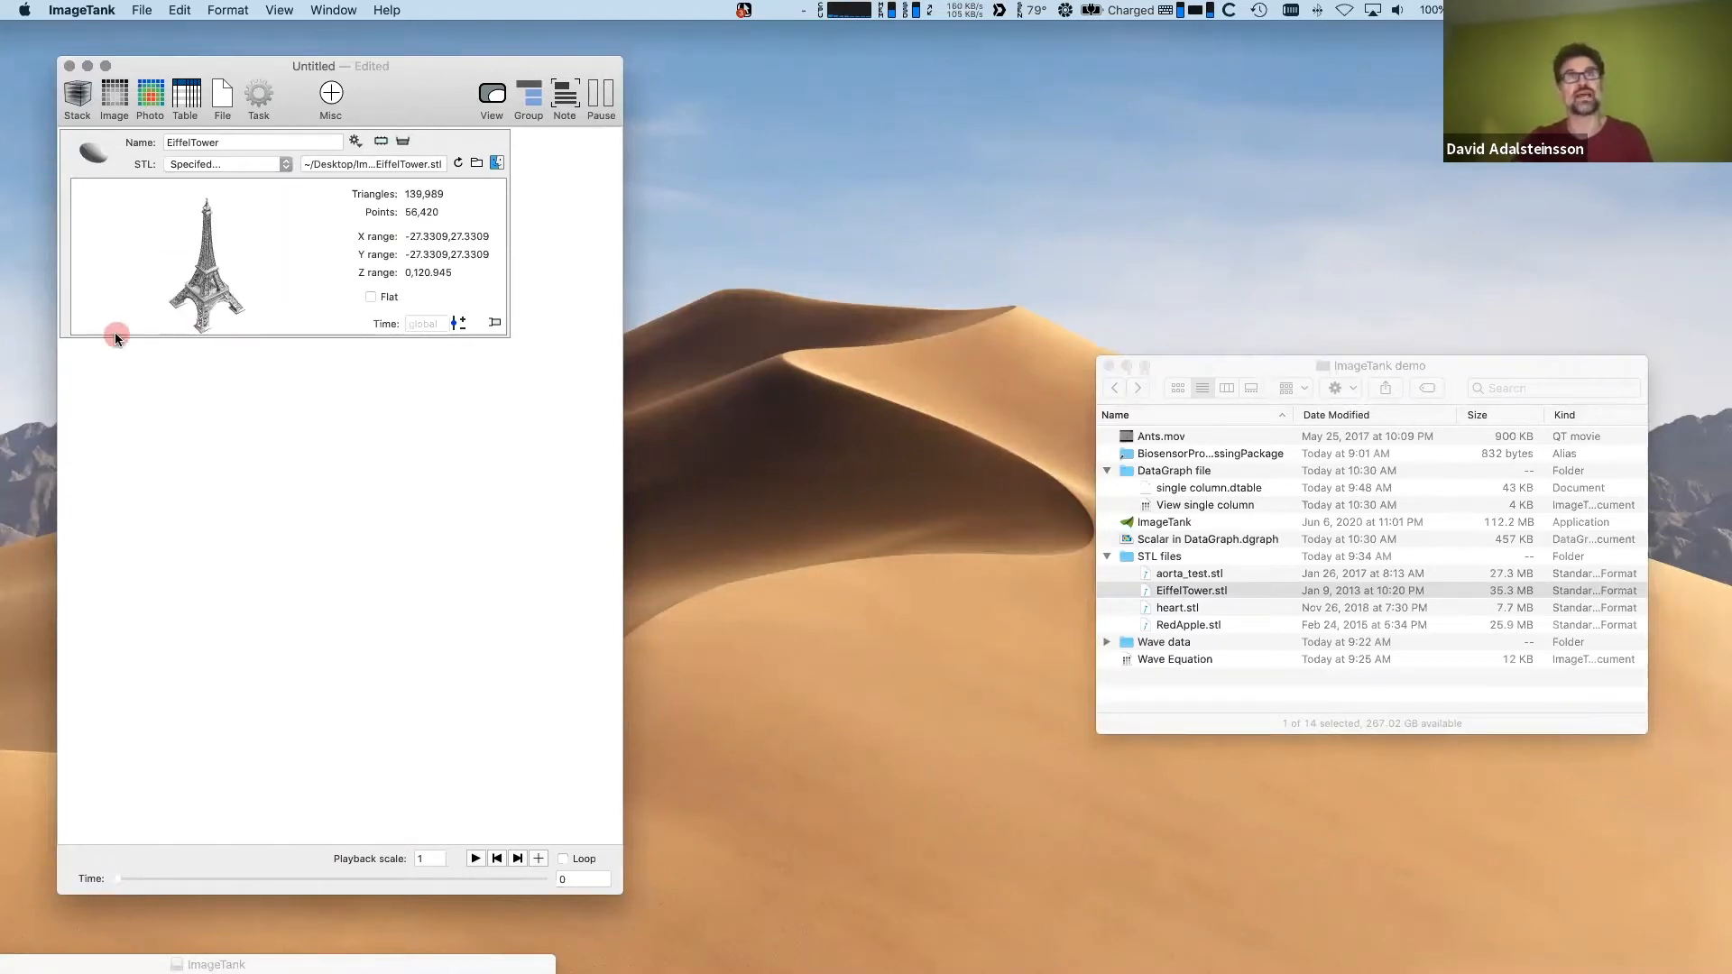
left_click(368, 298)
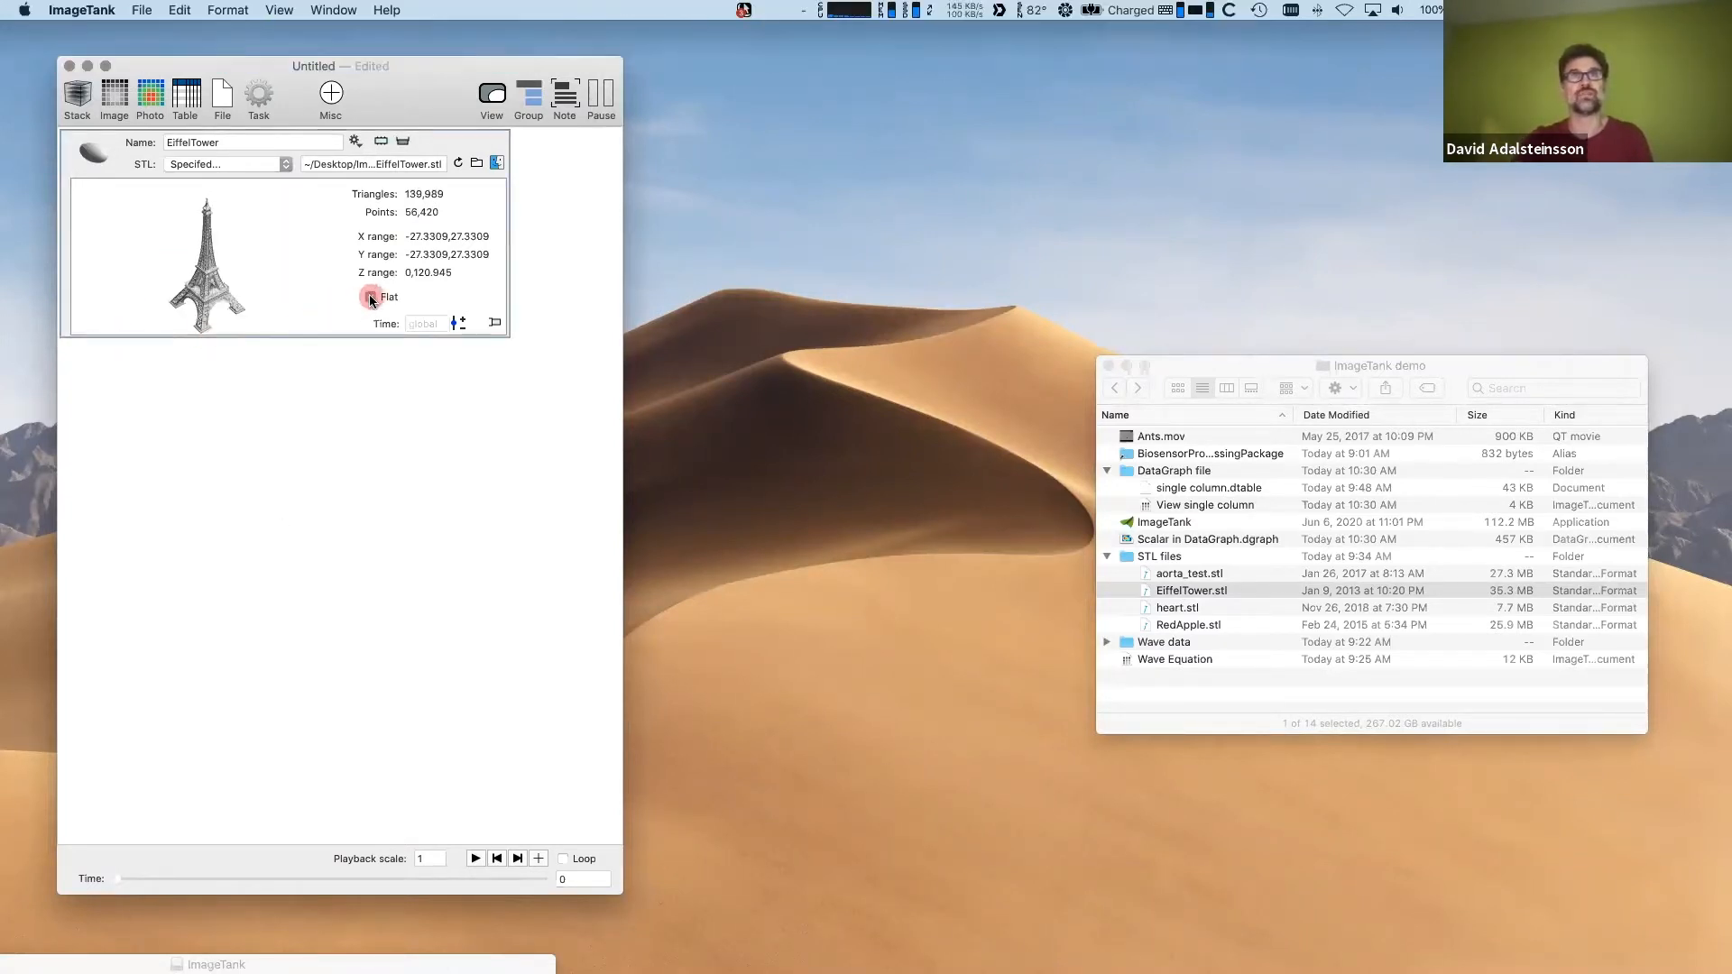
- Examine the Eiffel Tower model up close and from several angles in its preview and in a separate preview window
left_click_drag(206, 276, 207, 284)
scroll(207, 284, "up", 6)
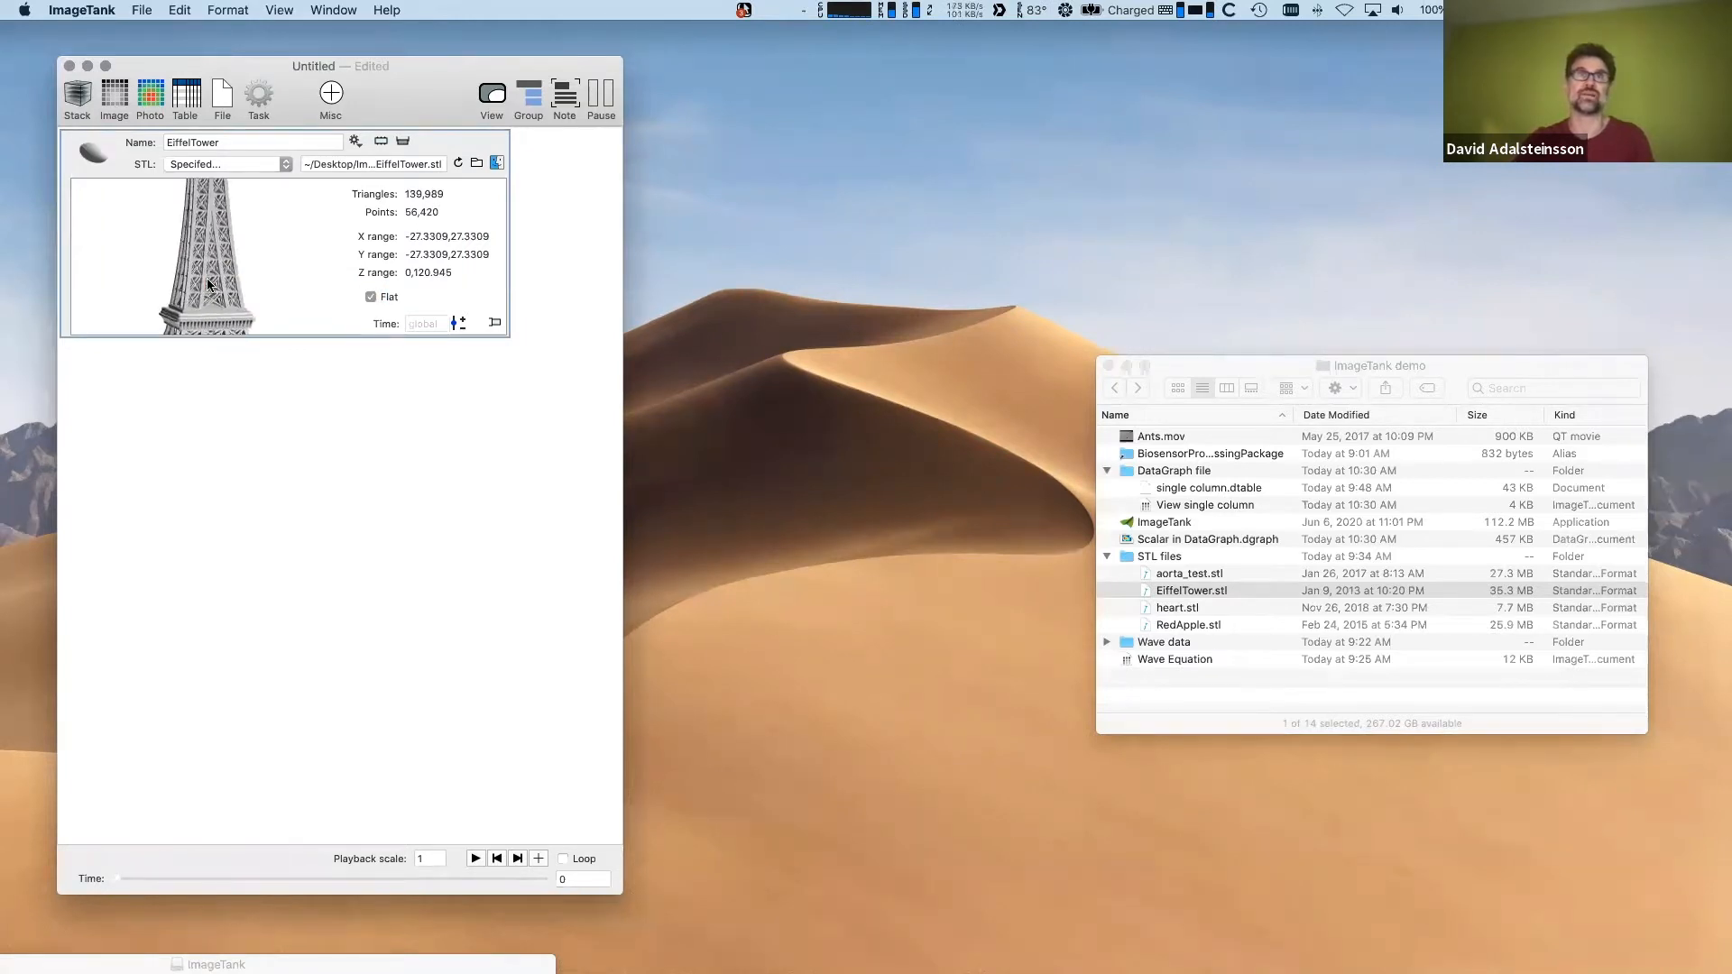
scroll(208, 284, "down", 3)
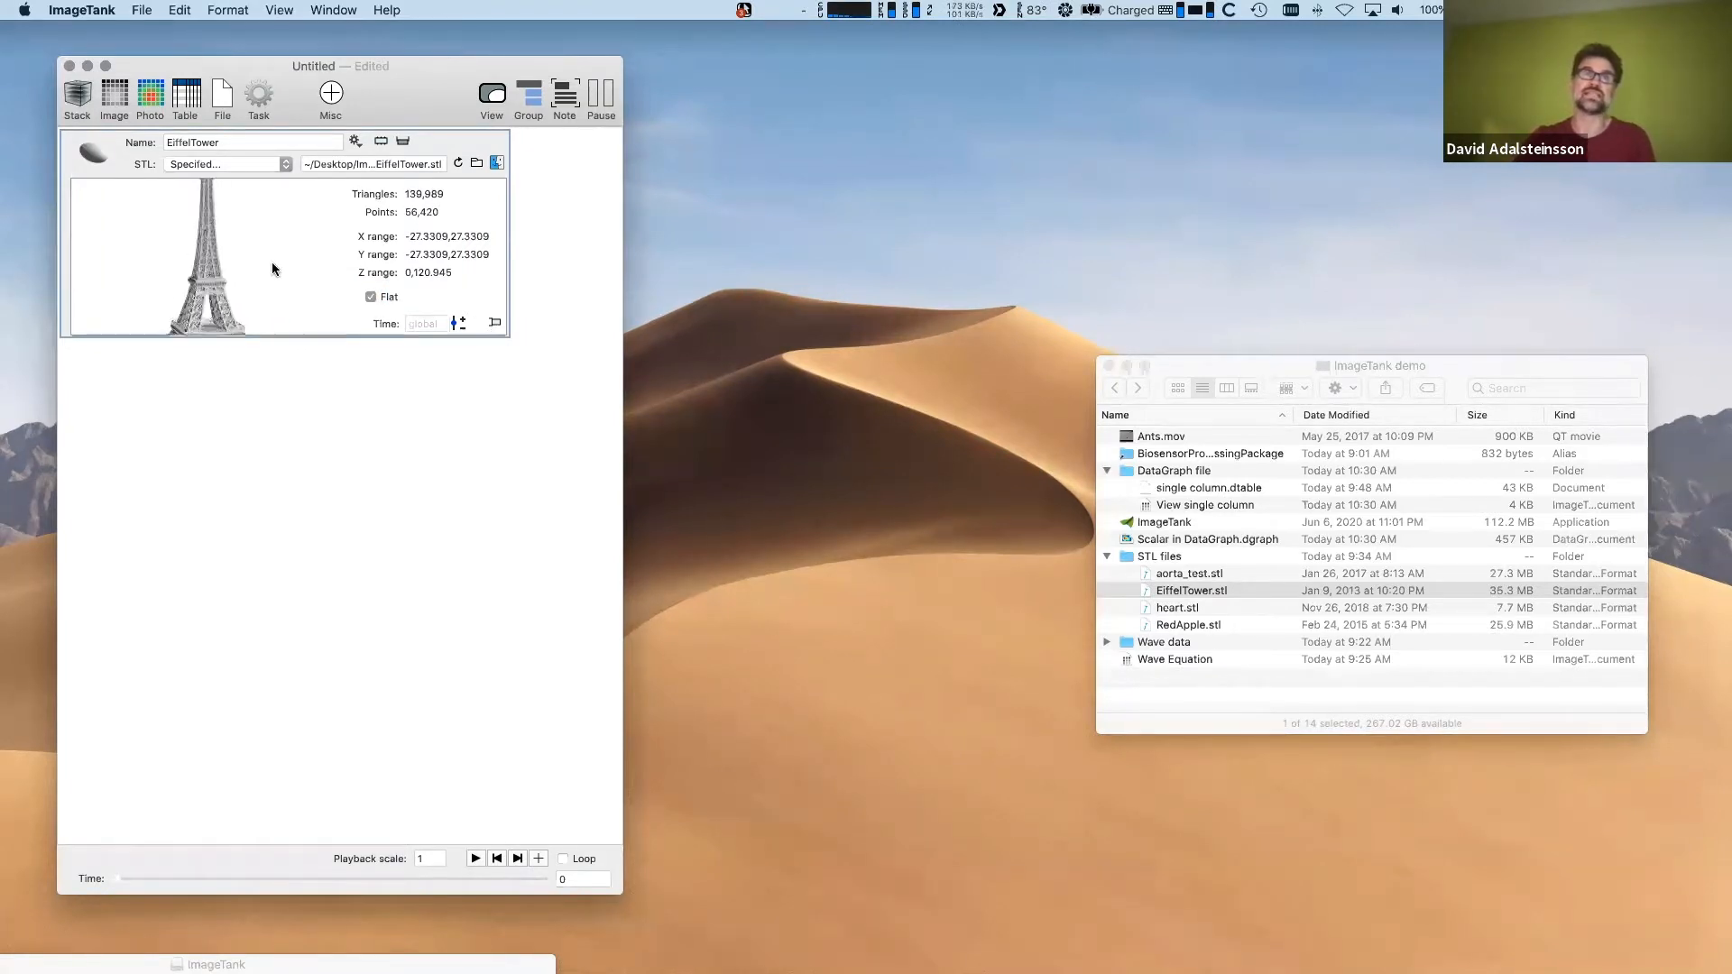
left_click_drag(240, 236, 192, 305)
scroll(192, 305, "down", 3)
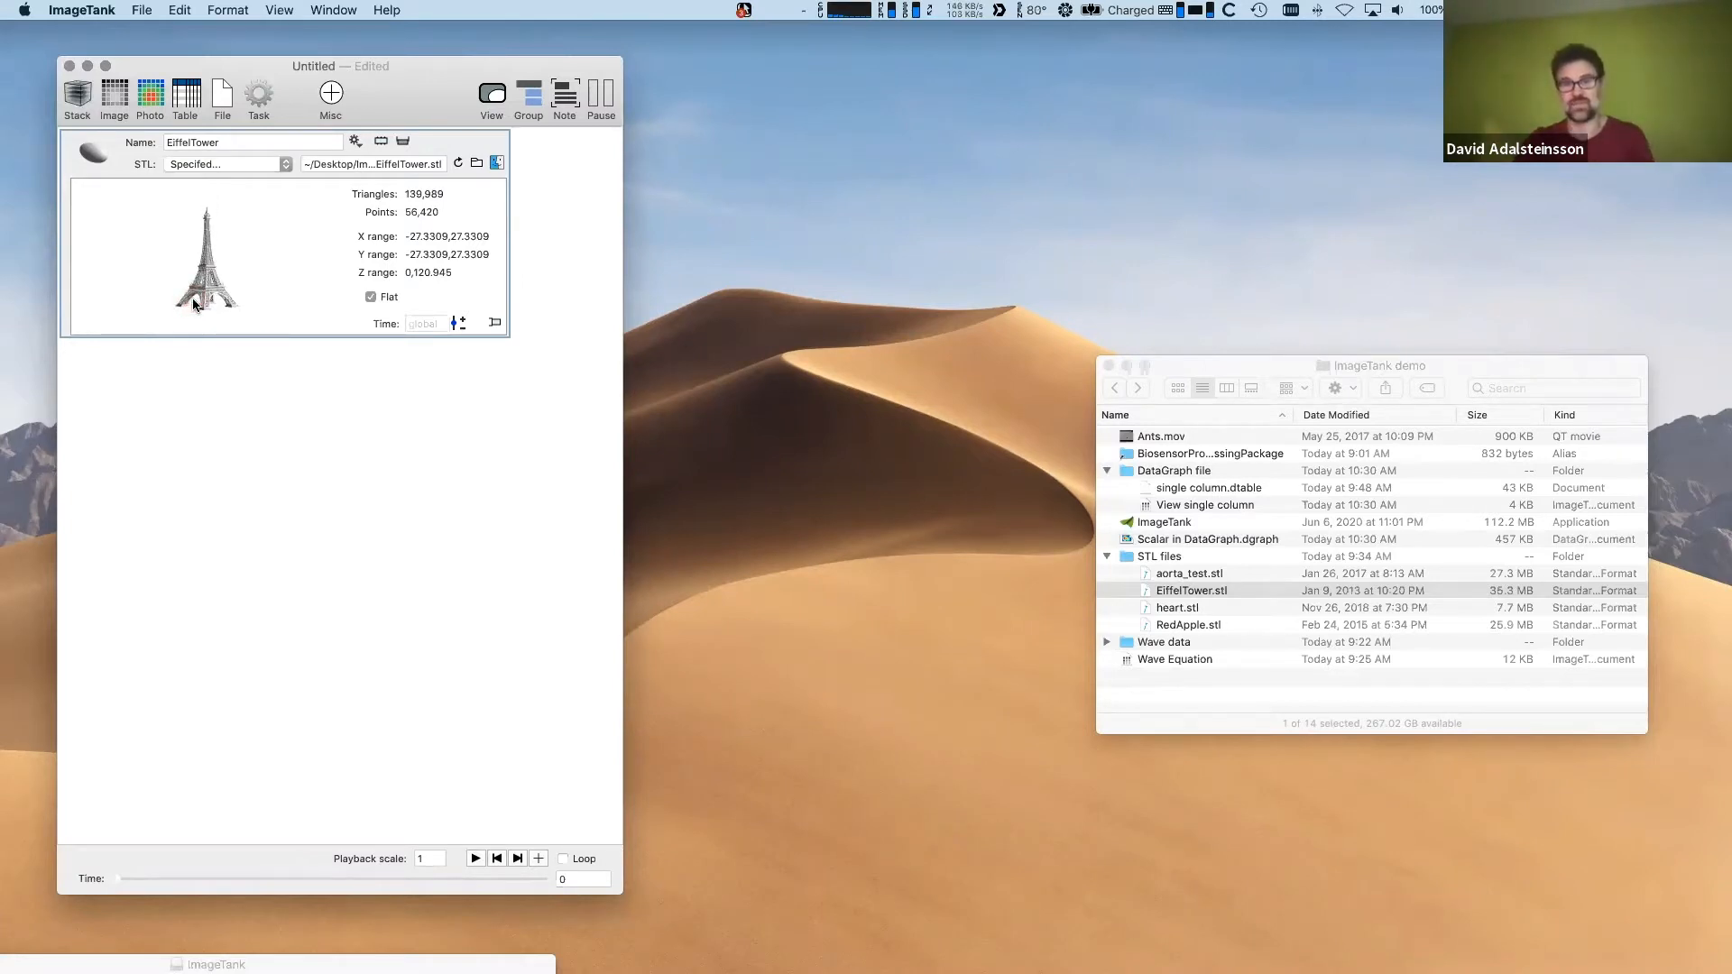
left_click(496, 321)
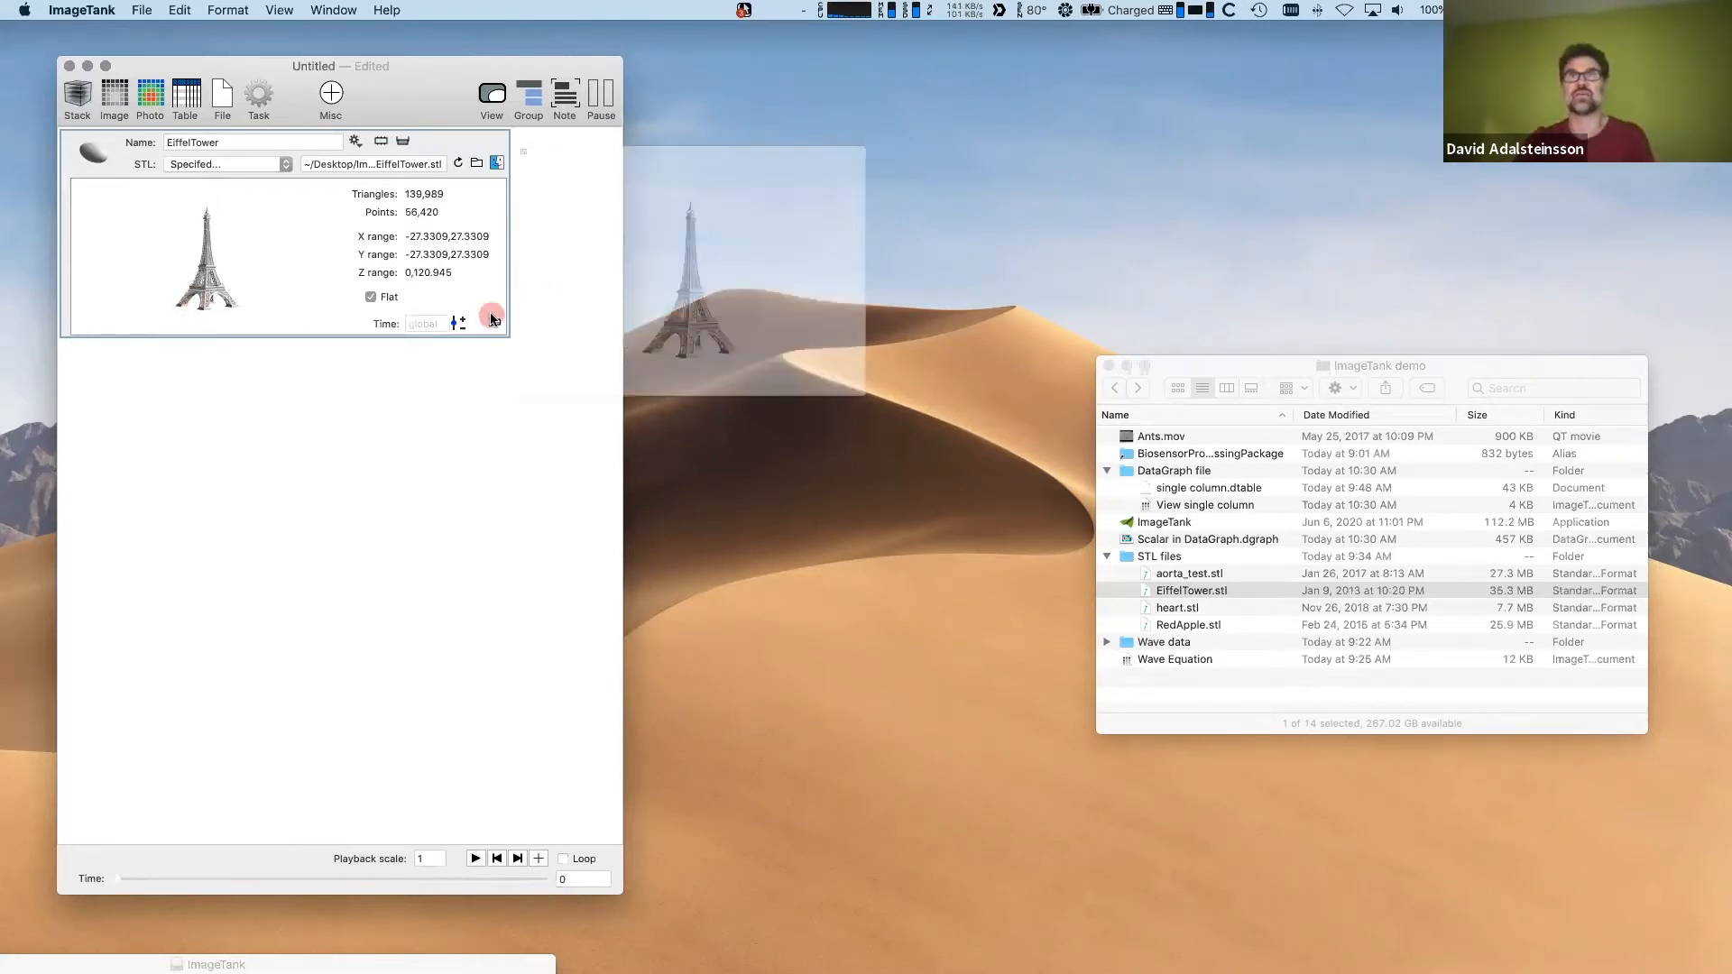
left_click_drag(800, 417, 703, 388)
left_click_drag(406, 65, 419, 103)
left_click(551, 82)
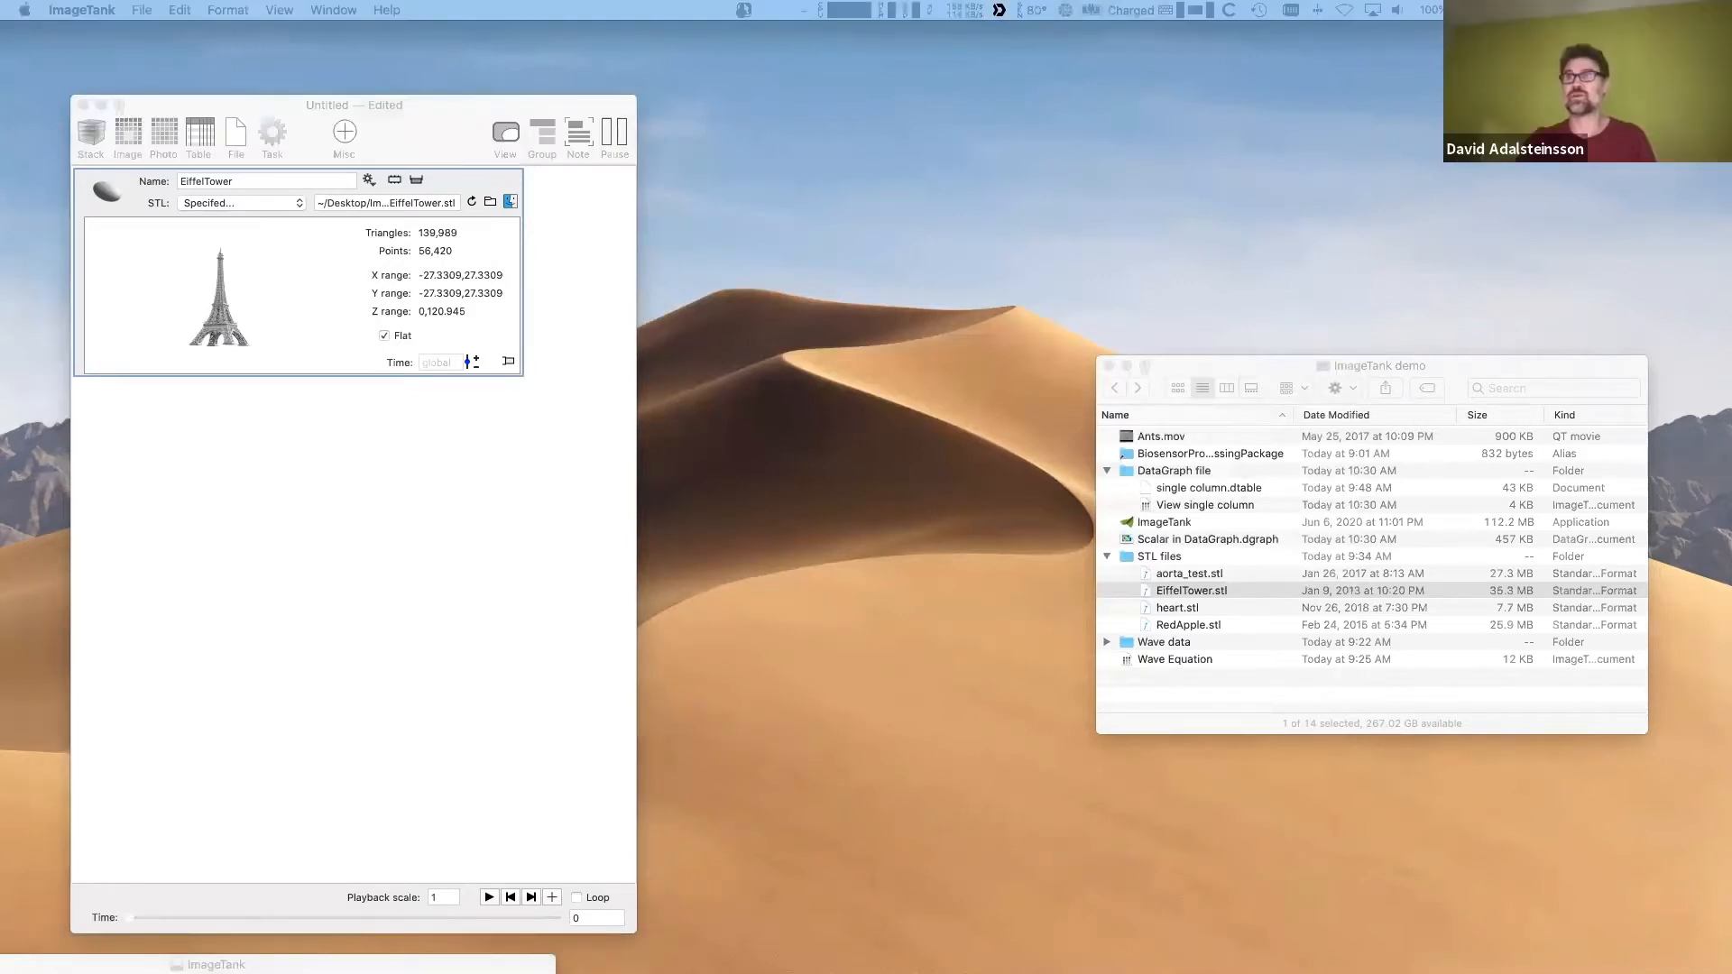
- Add RedApple.stl from the STL files folder below the EiffelTower entry and expand its details
left_click(1179, 613)
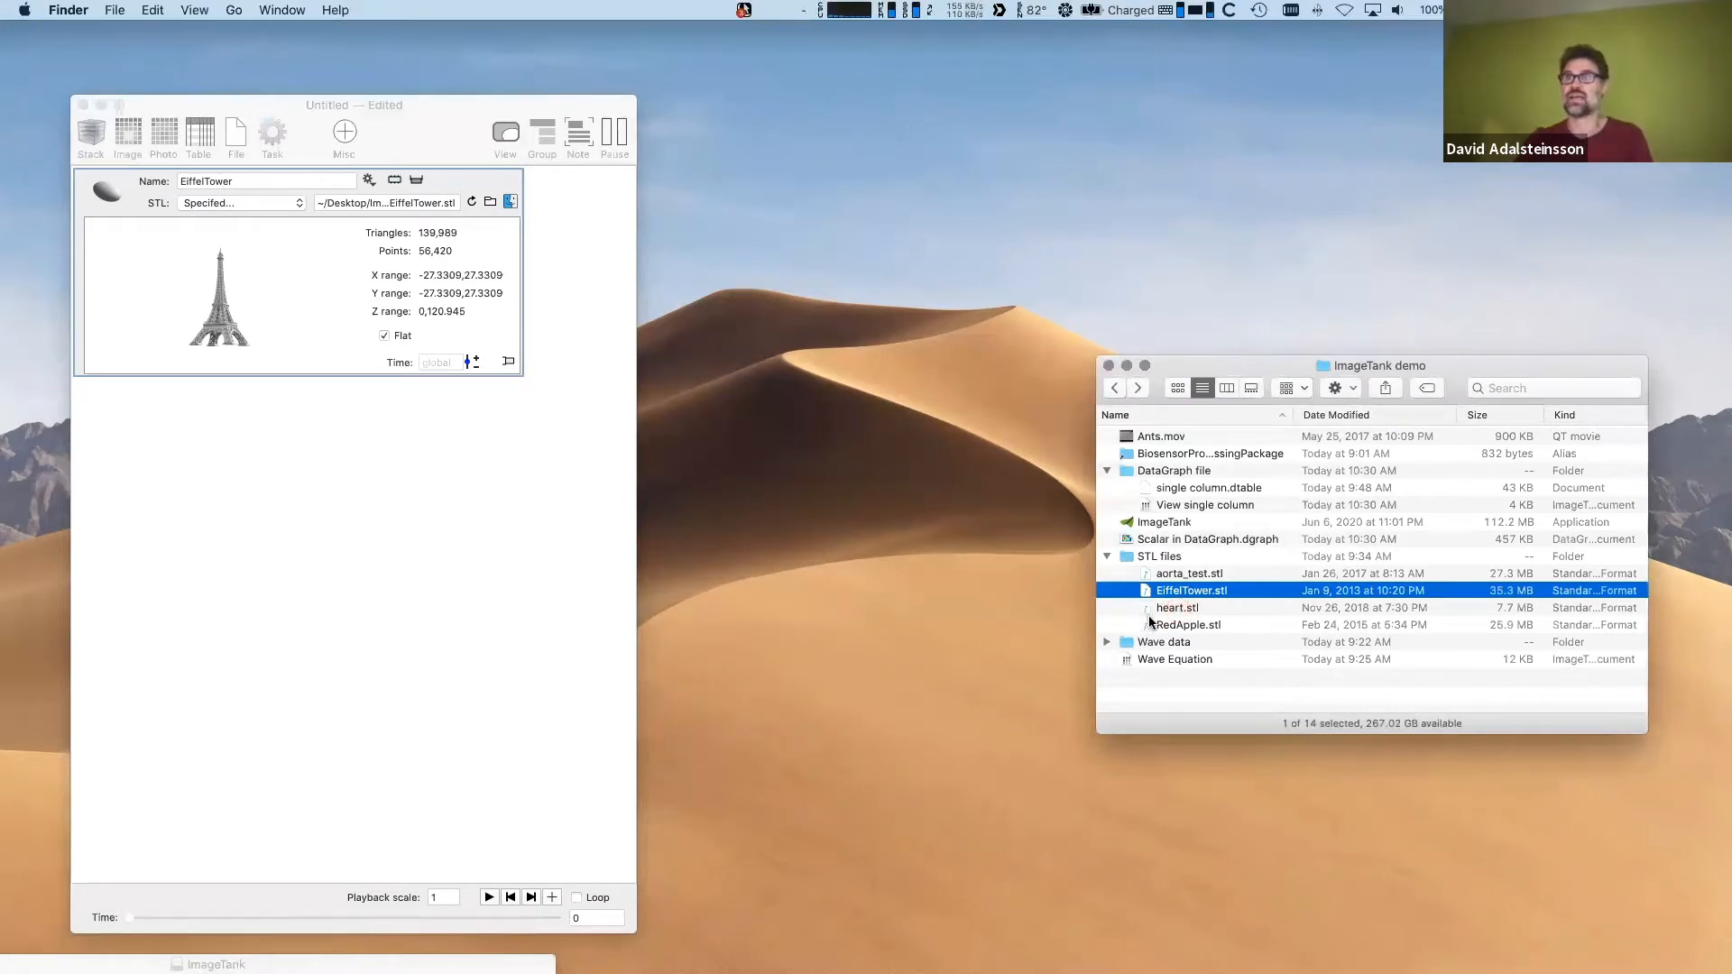
left_click_drag(1144, 628, 159, 430)
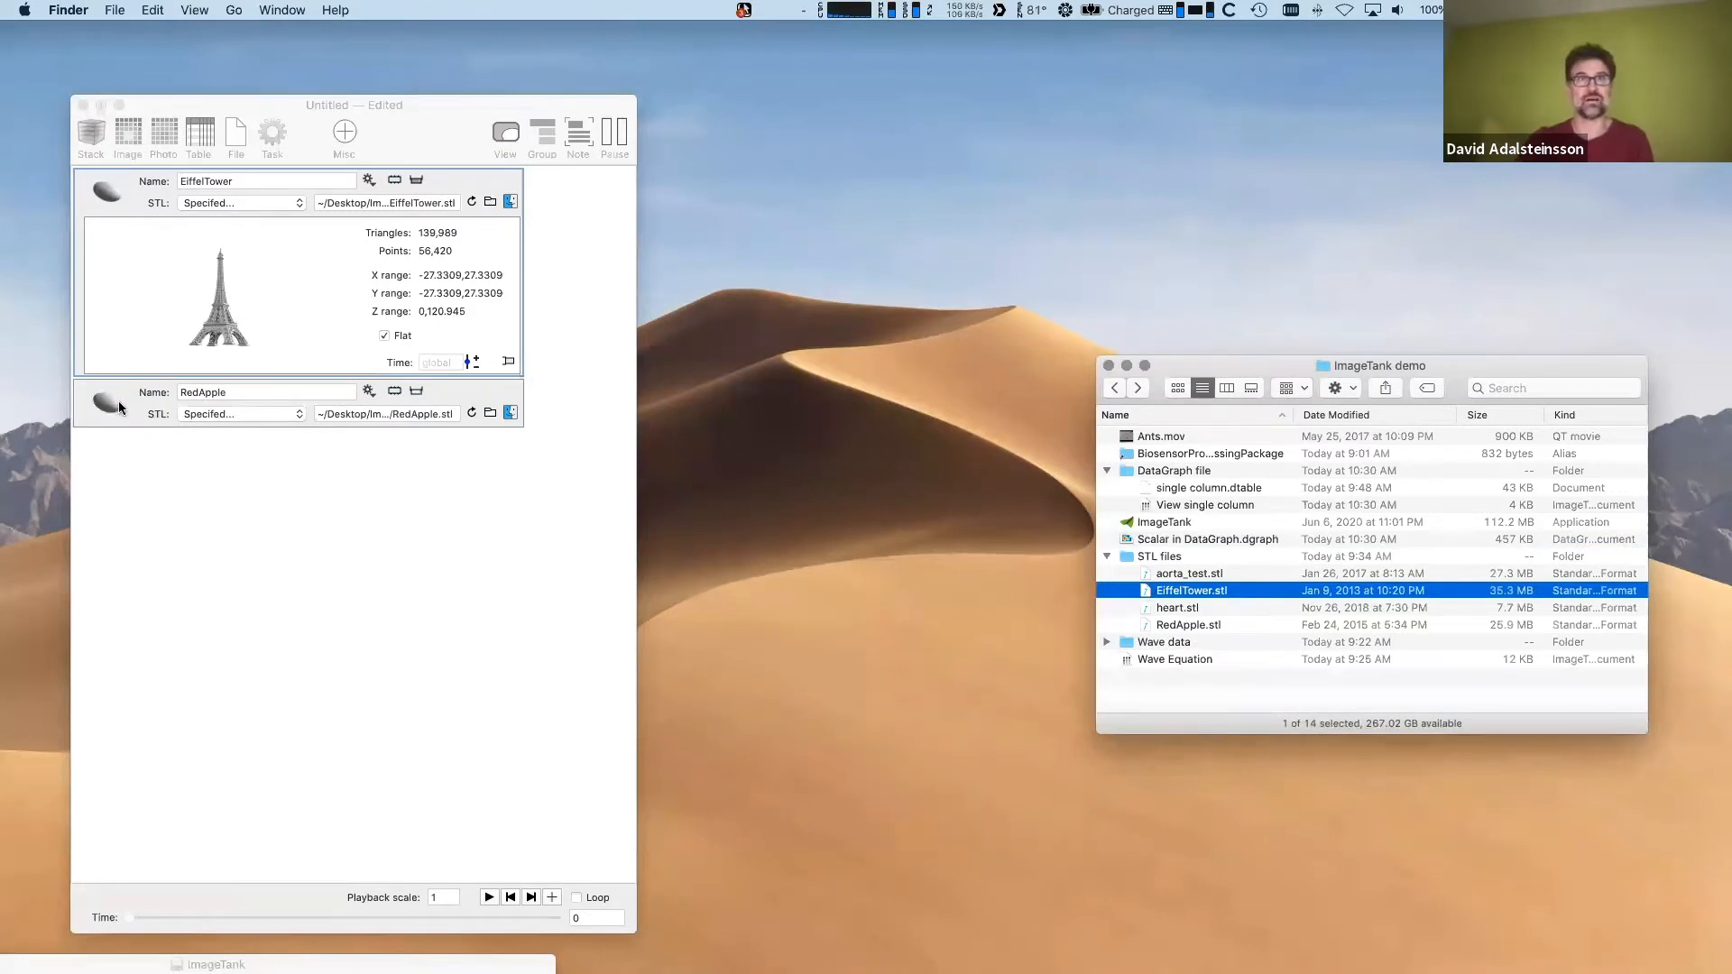
left_click(416, 391)
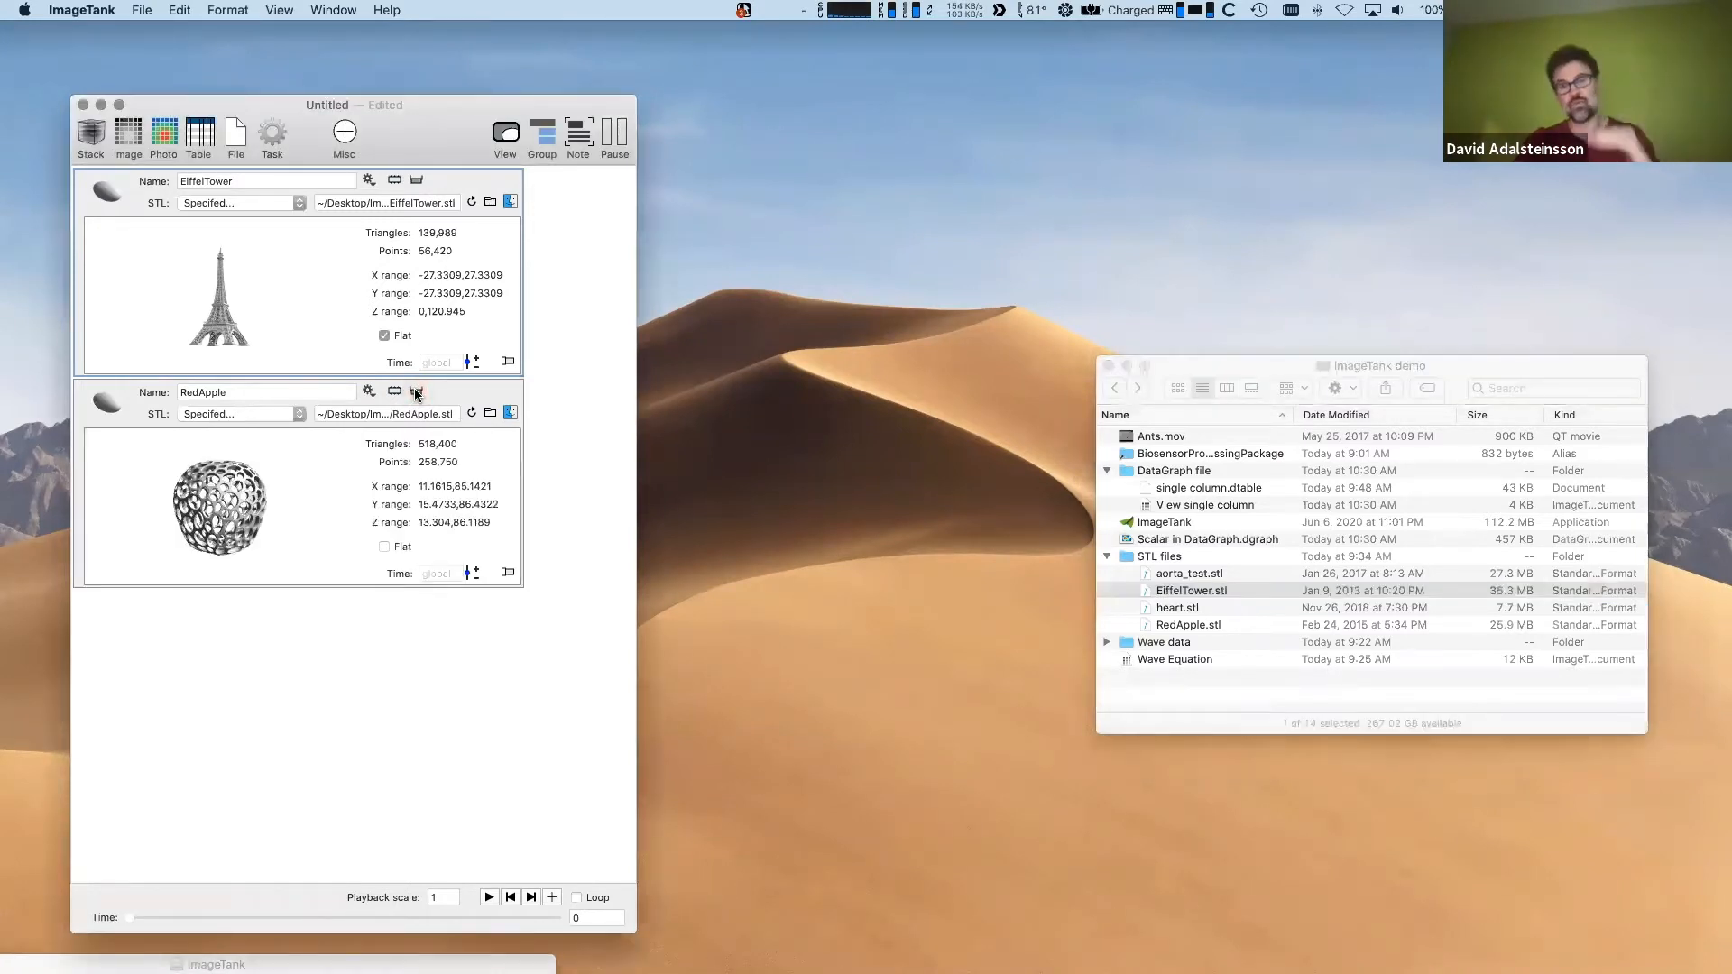
- Collapse and re-expand the details of the RedApple and EiffelTower entries
left_click(415, 392)
left_click(416, 392)
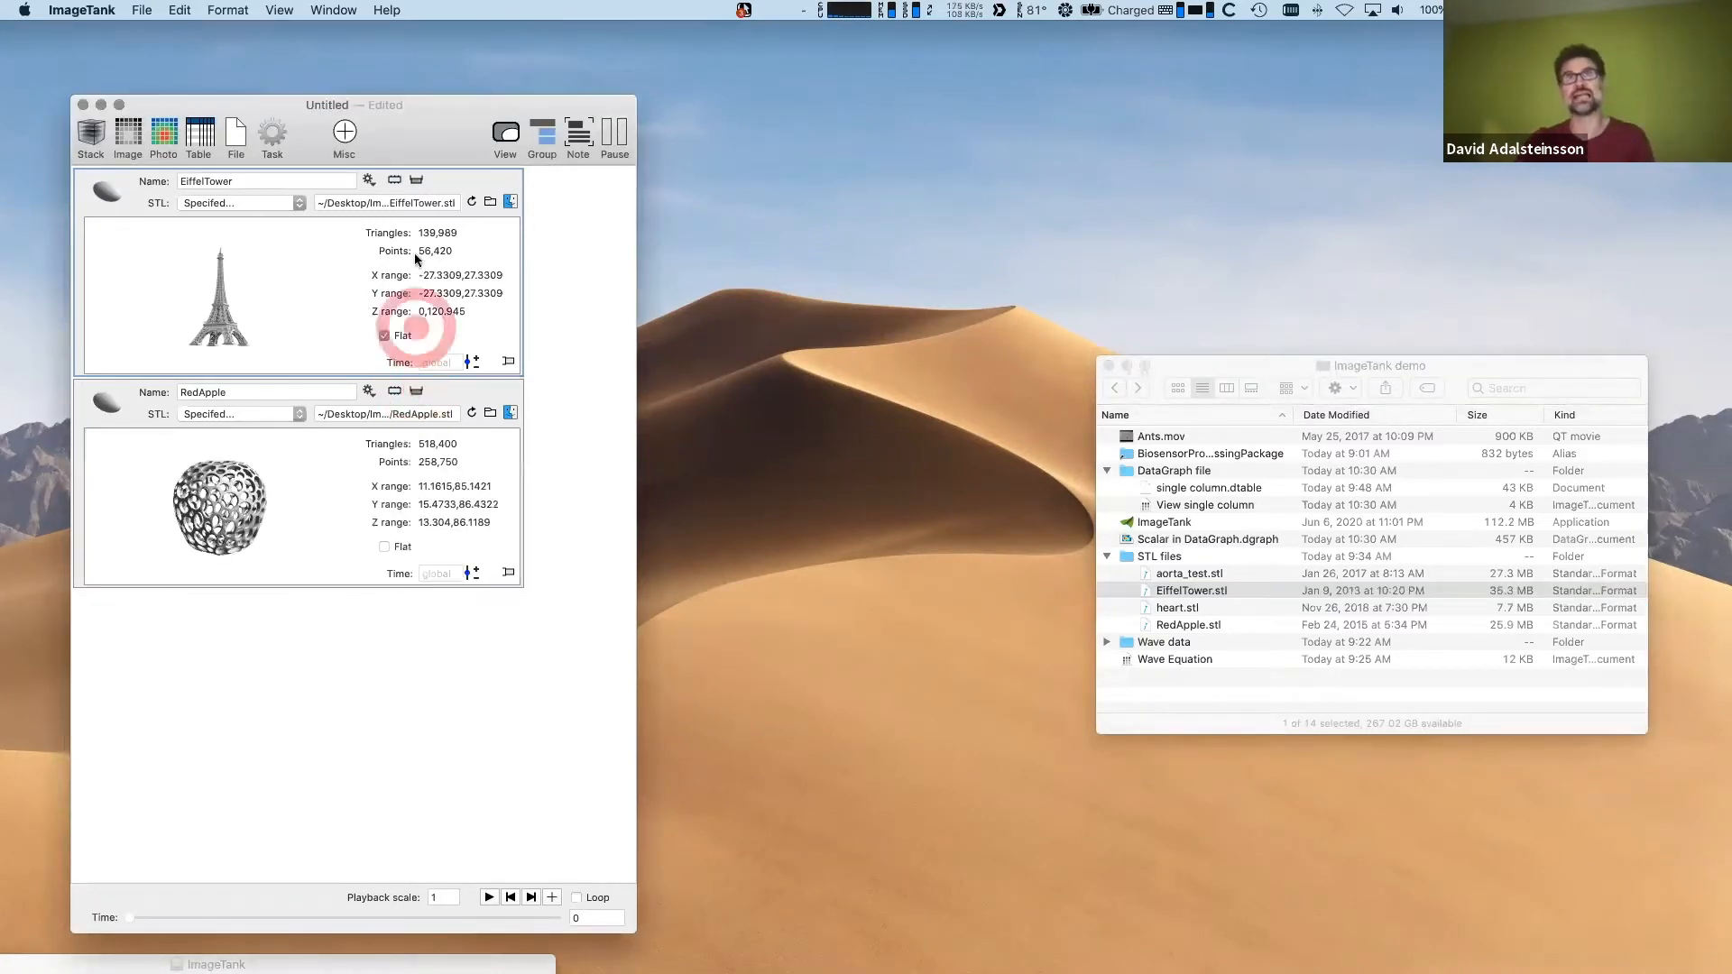
left_click(555, 278)
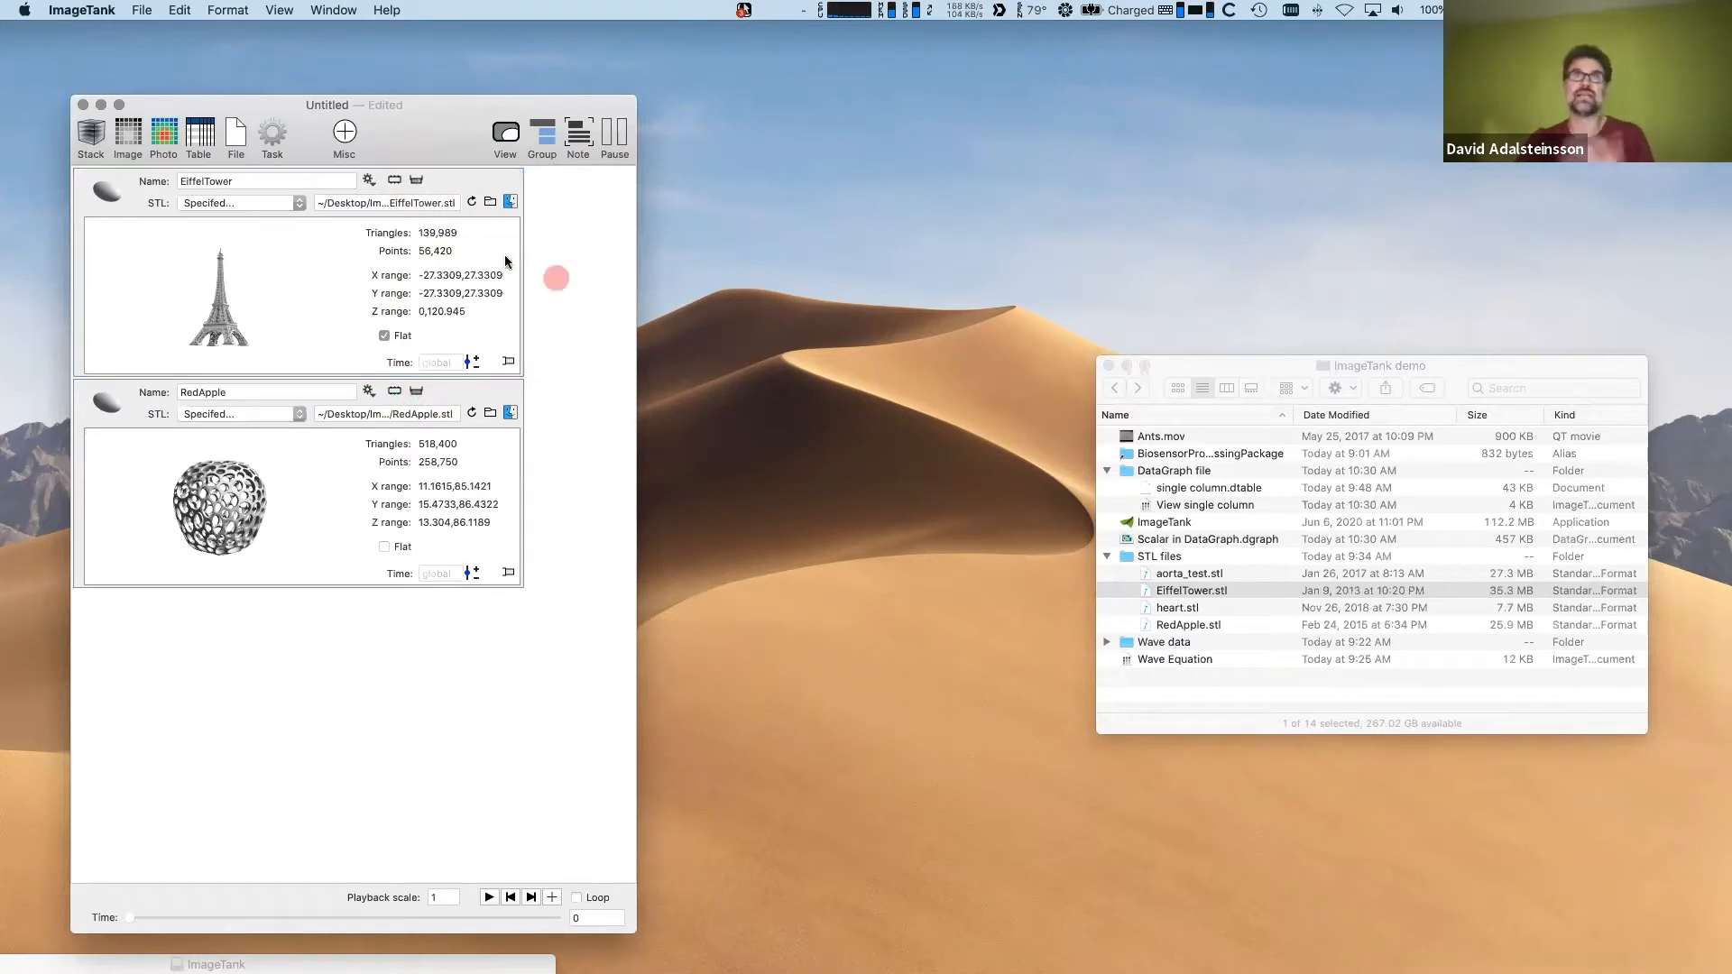
left_click(448, 199)
left_click(418, 181)
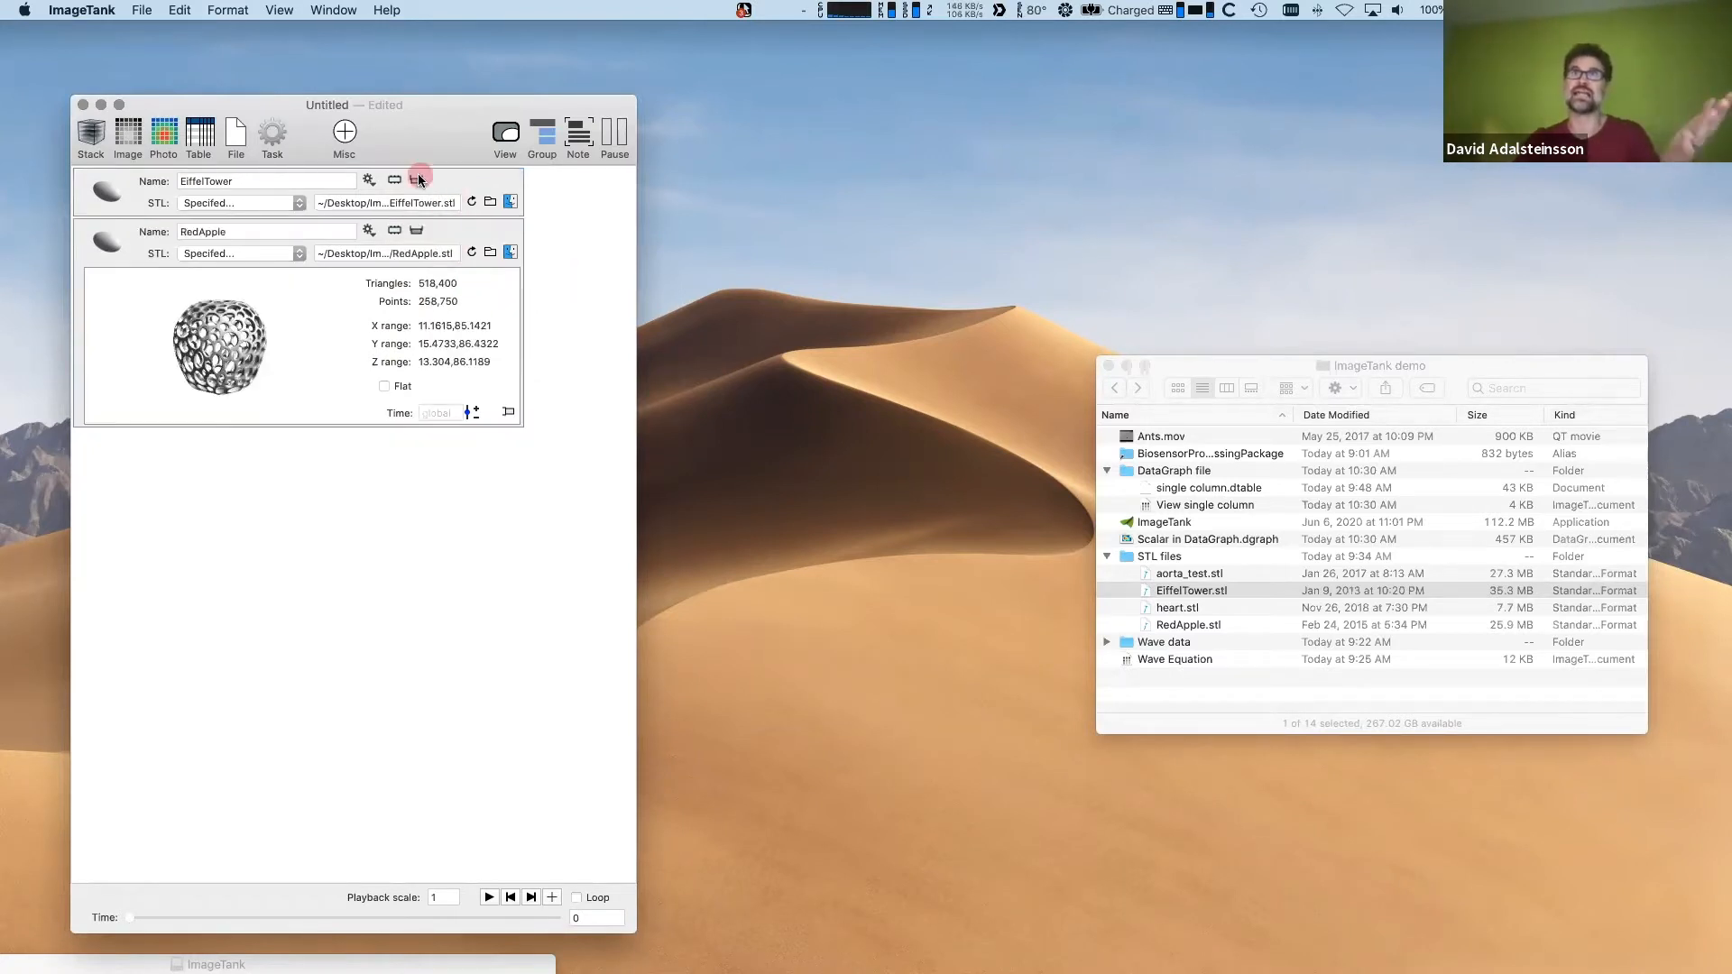
left_click(418, 180)
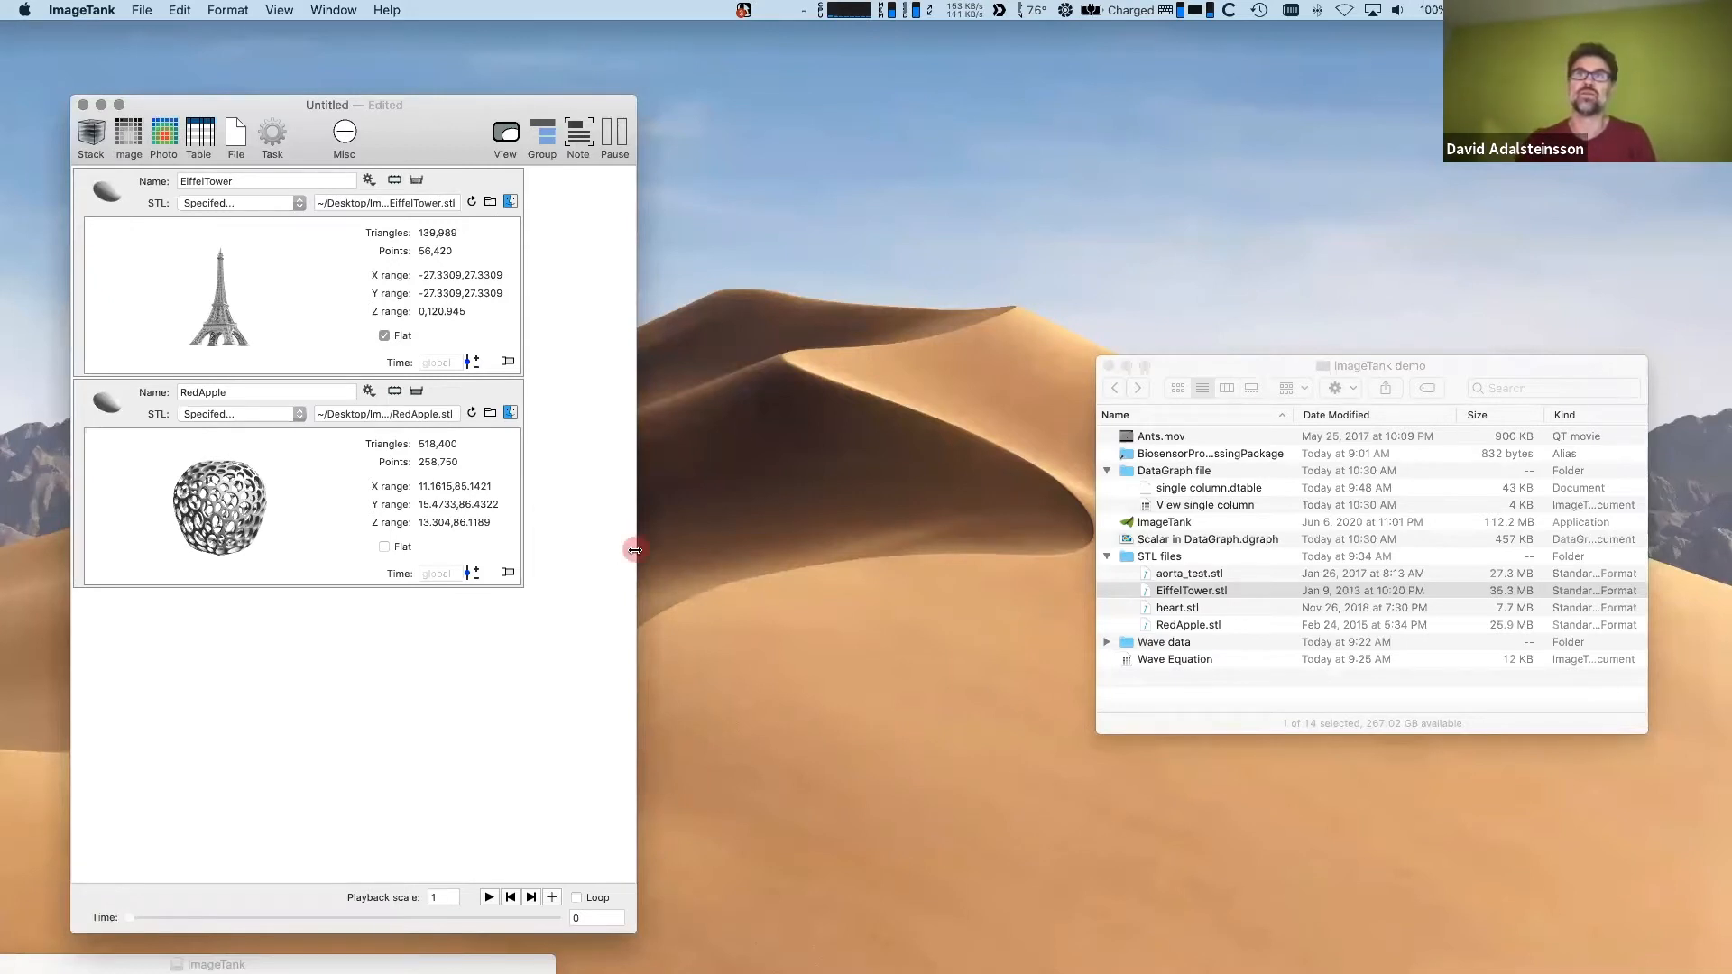
- Widen the document window to open a drawing area and place the RedApple and EiffelTower surfaces in one 3D view
left_click_drag(636, 551, 1274, 610)
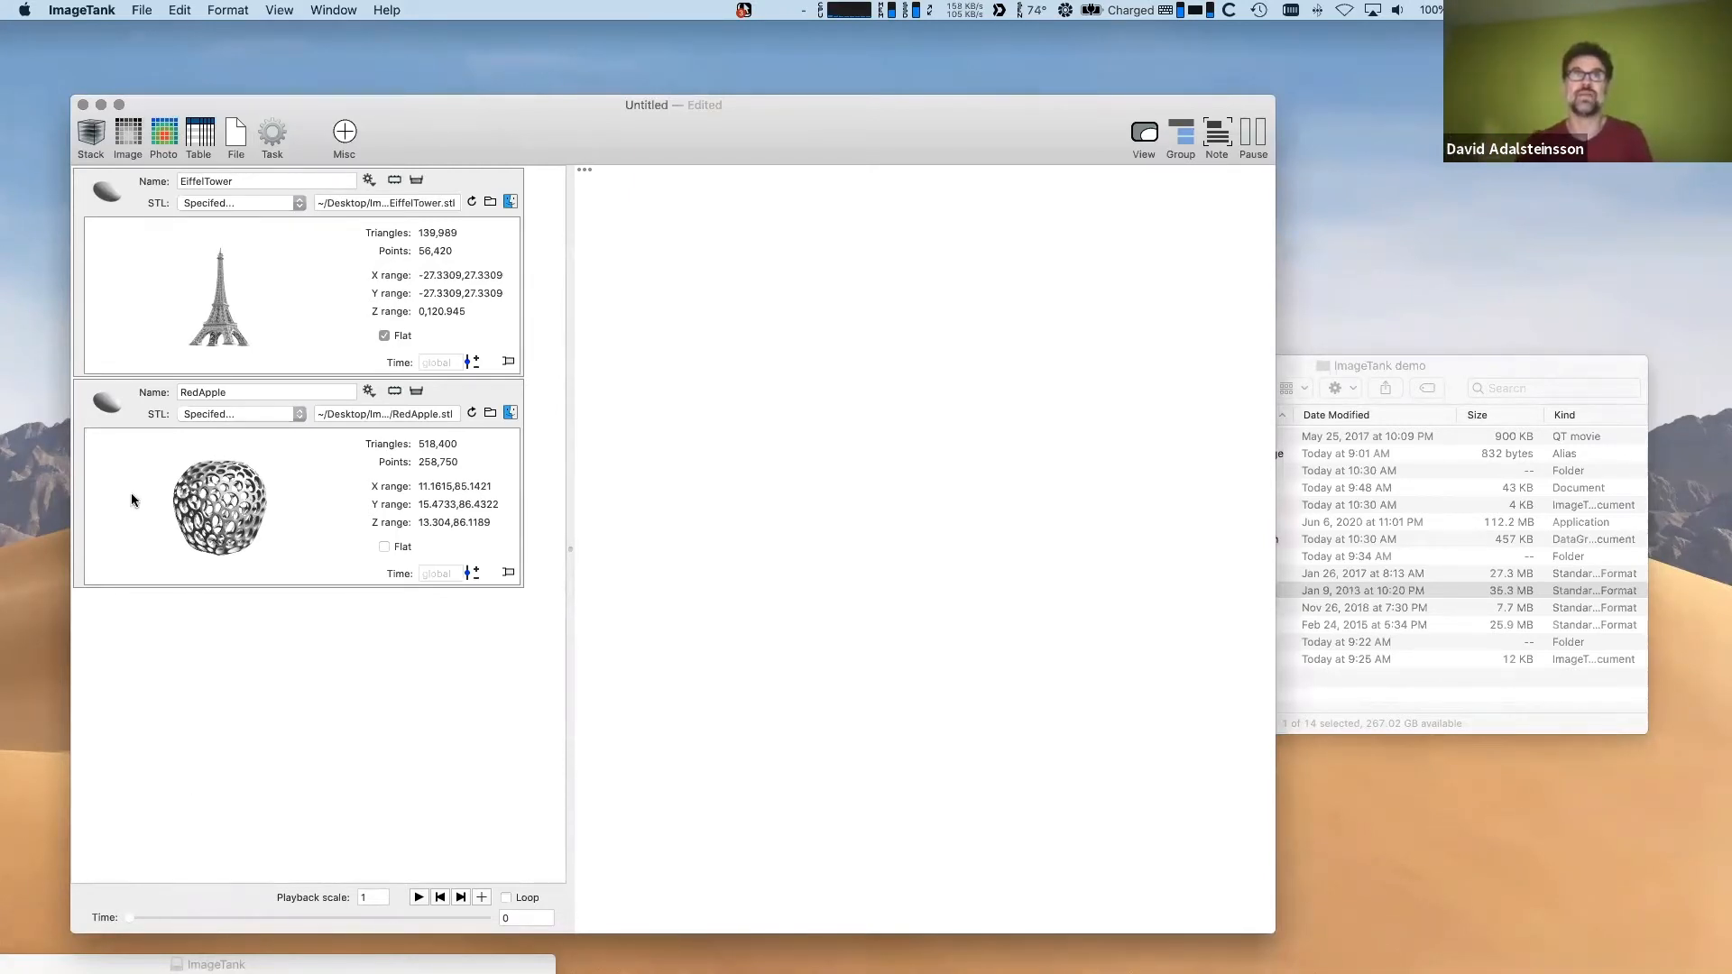
mouse_move(107, 401)
left_mouse_down()
mouse_move(309, 468)
mouse_move(1020, 575)
mouse_move(902, 559)
mouse_move(826, 506)
mouse_move(939, 515)
left_mouse_up()
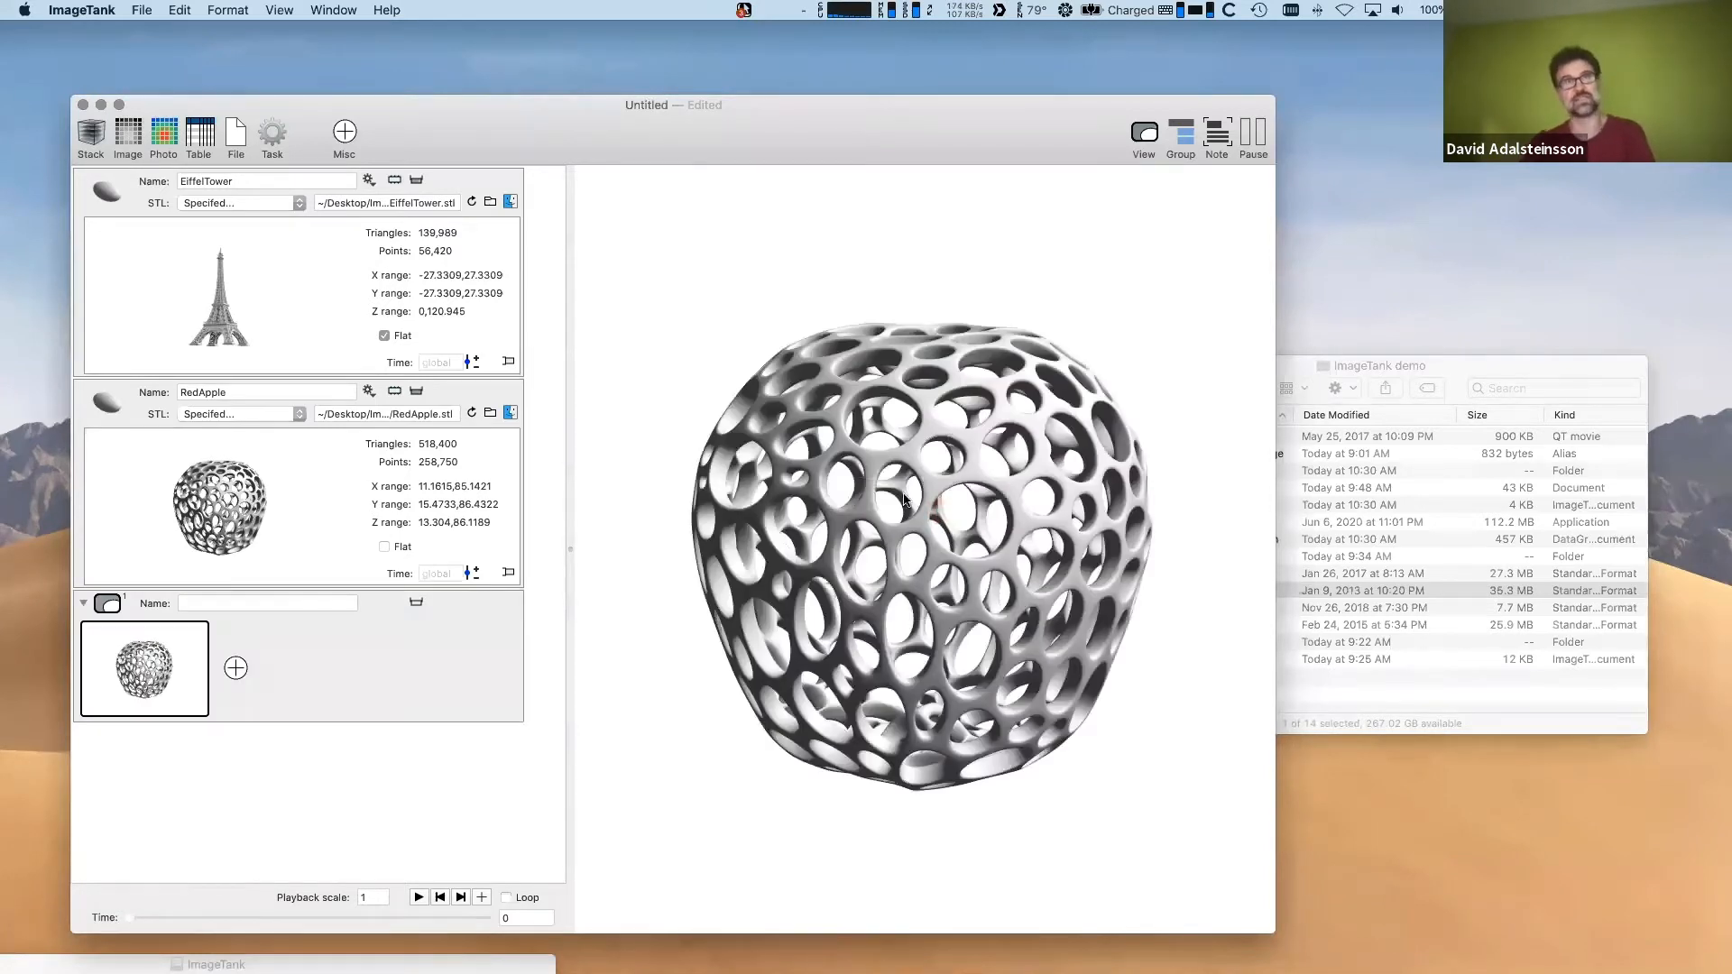
mouse_move(112, 187)
left_mouse_down()
mouse_move(525, 356)
mouse_move(793, 431)
mouse_move(860, 534)
left_mouse_up()
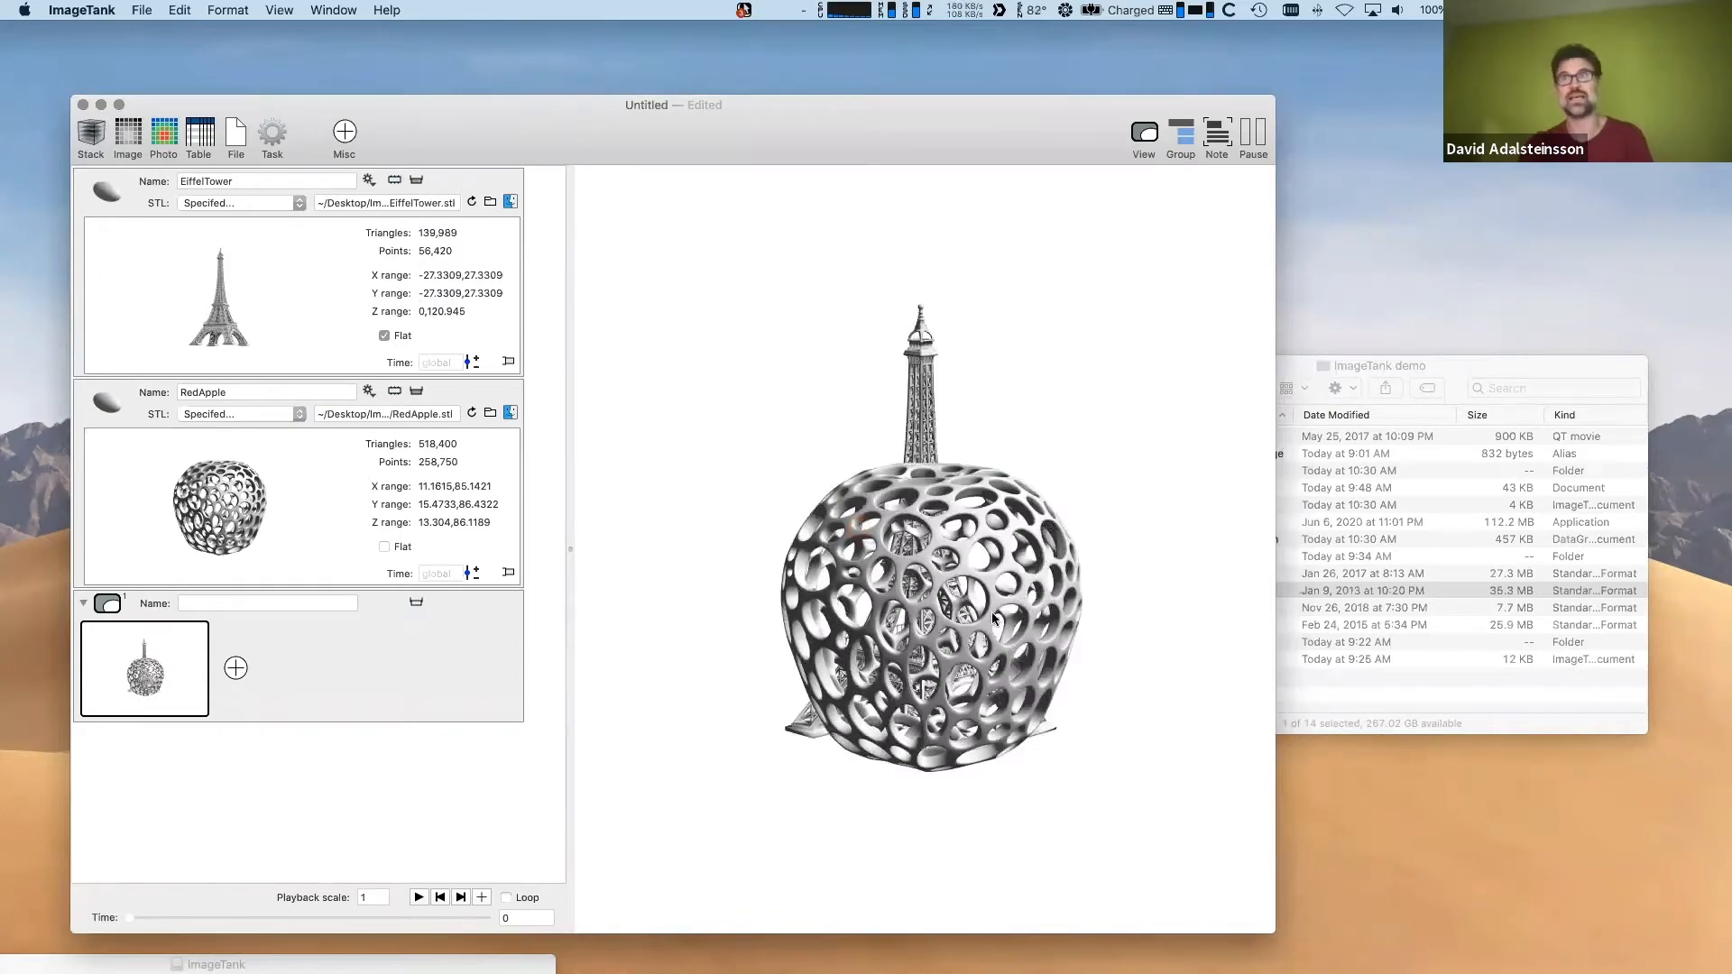
- Rotate the combined 3D view to examine the apple and the Eiffel Tower side by side
left_click_drag(992, 612, 792, 603)
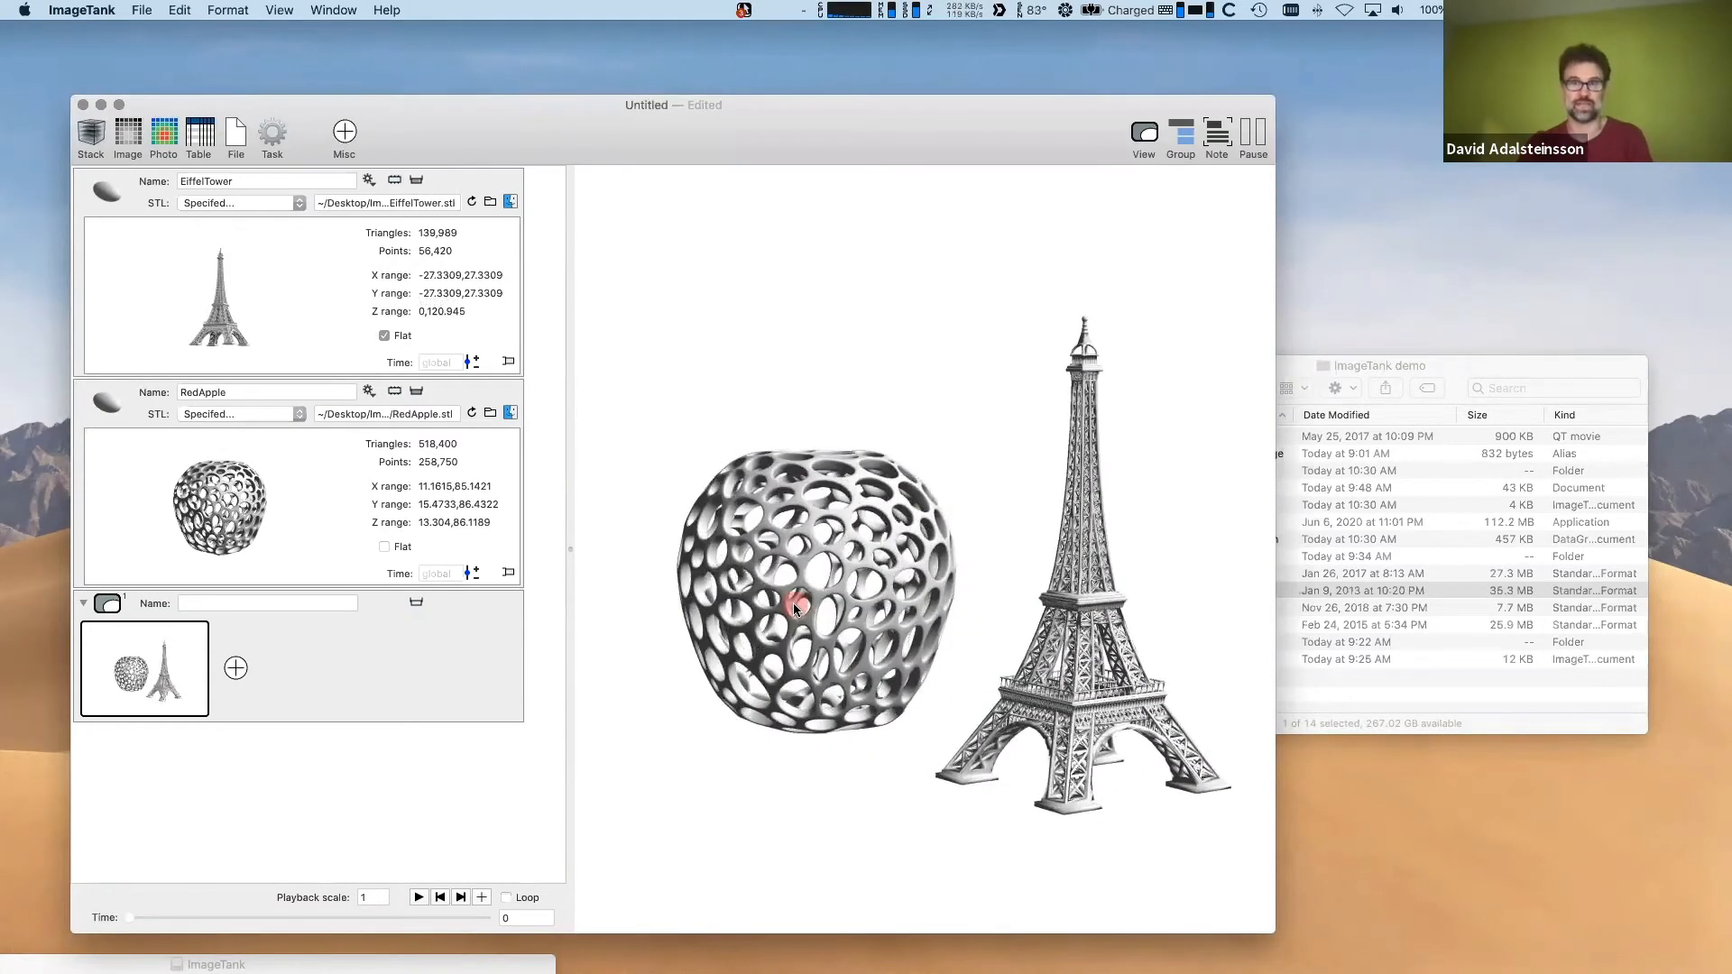
left_click_drag(916, 119, 847, 99)
left_click_drag(932, 632, 635, 578)
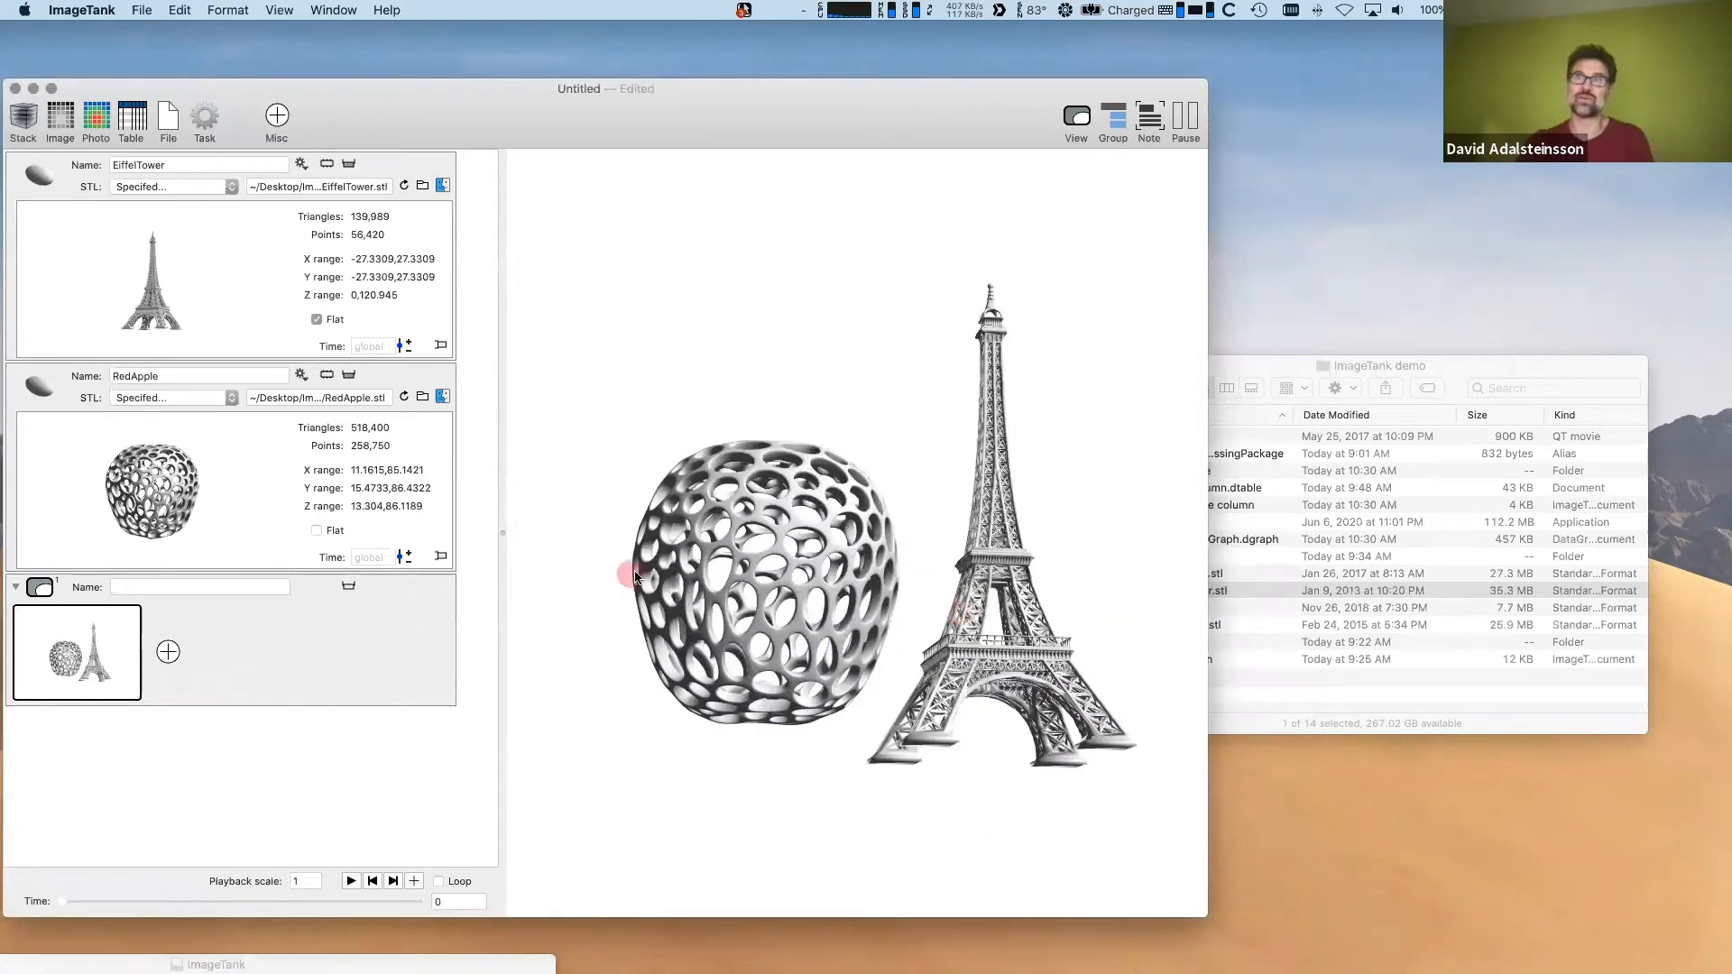
- Zoom in on the apple in the combined 3D view and back out to inspect its surface detail
scroll(634, 577, "up", 10)
scroll(634, 578, "down", 10)
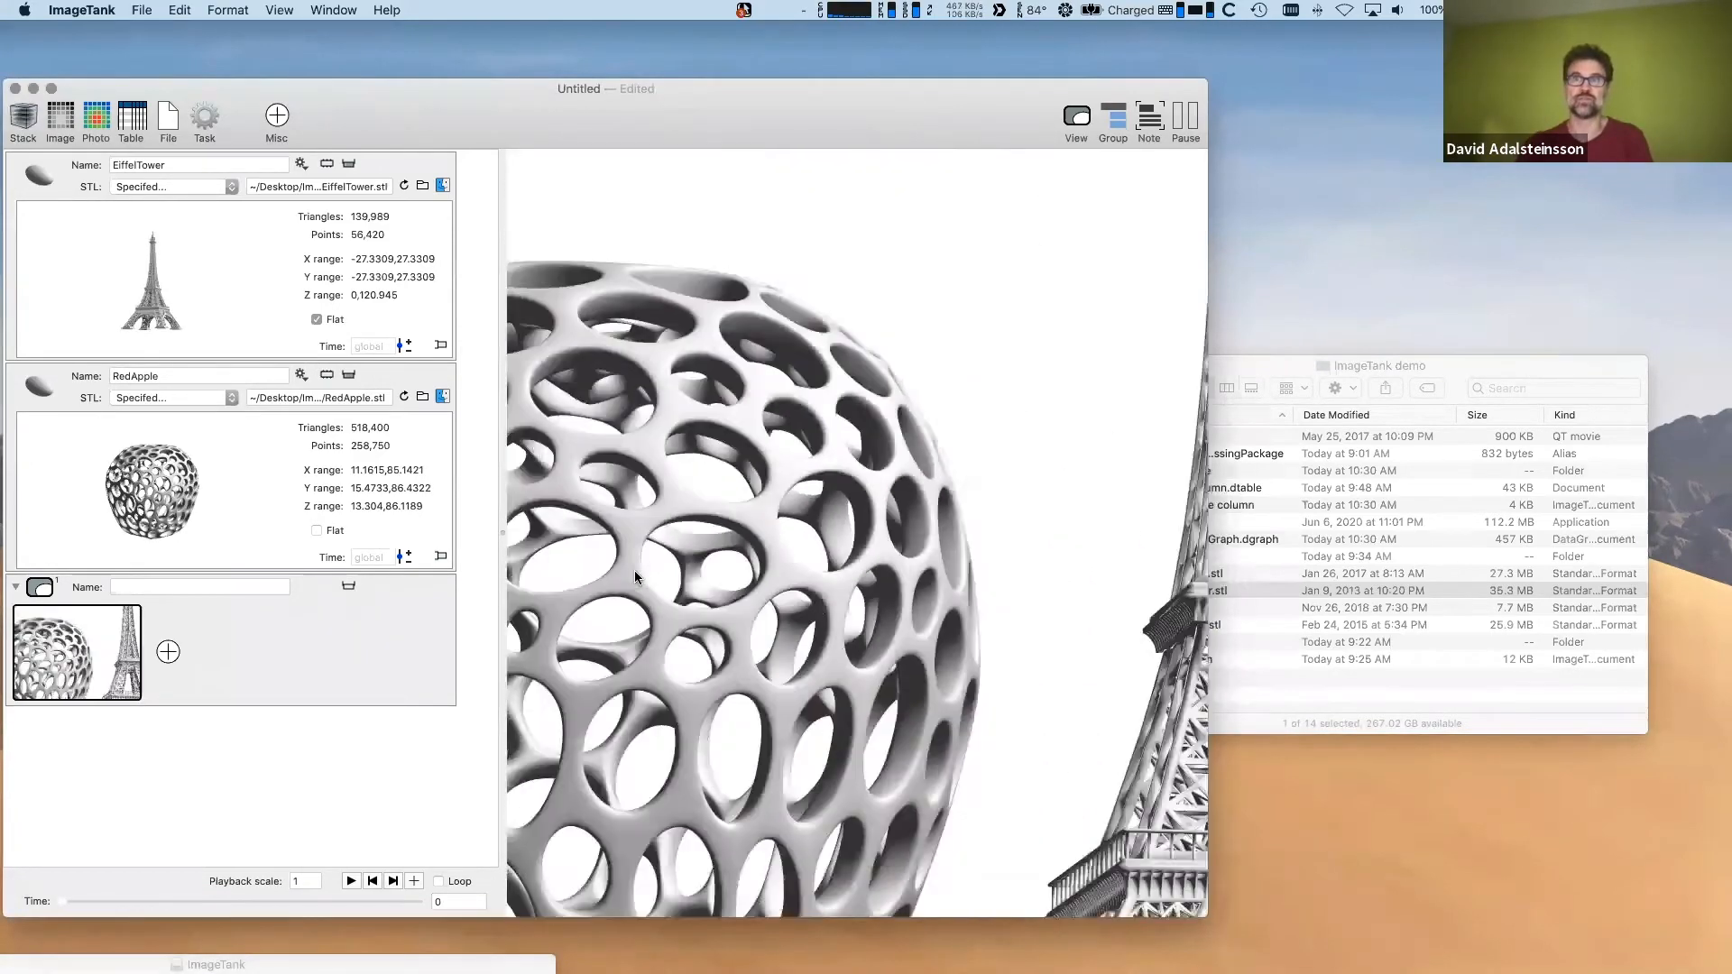
scroll(635, 577, "up", 8)
scroll(635, 577, "down", 10)
scroll(635, 577, "up", 4)
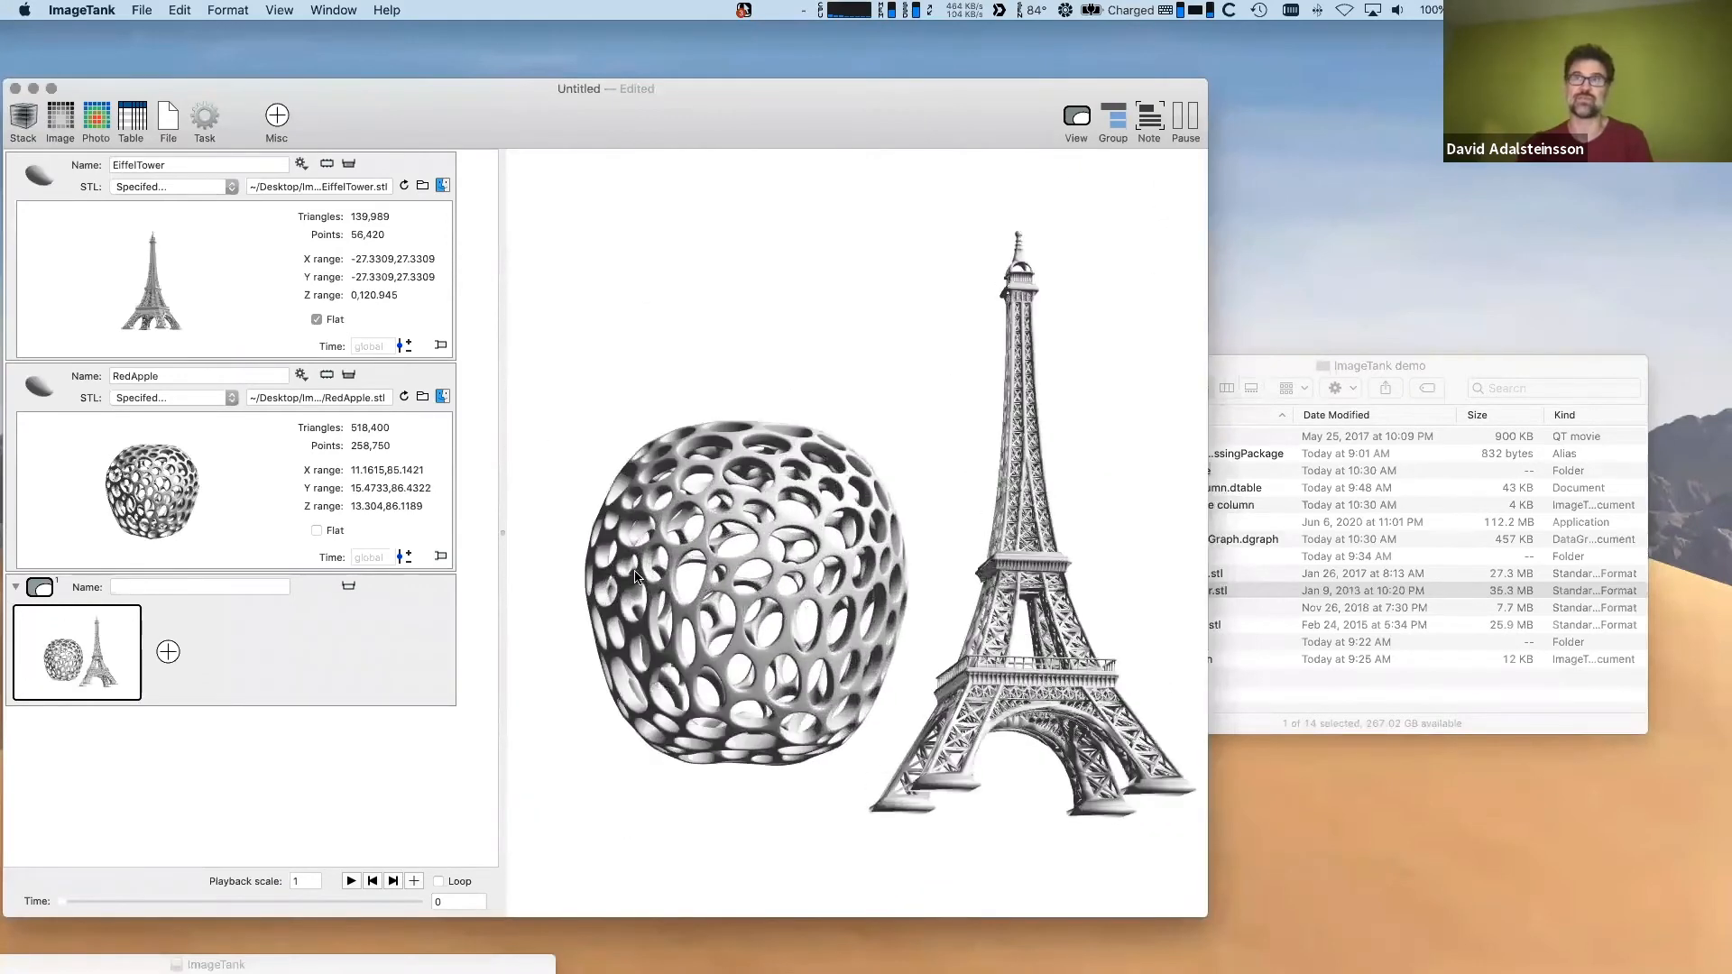
- Open the combined view's settings, expand the camera details, and examine how rotating and zooming affect the horizontal, vertical and angle values
mouse_move(523, 184)
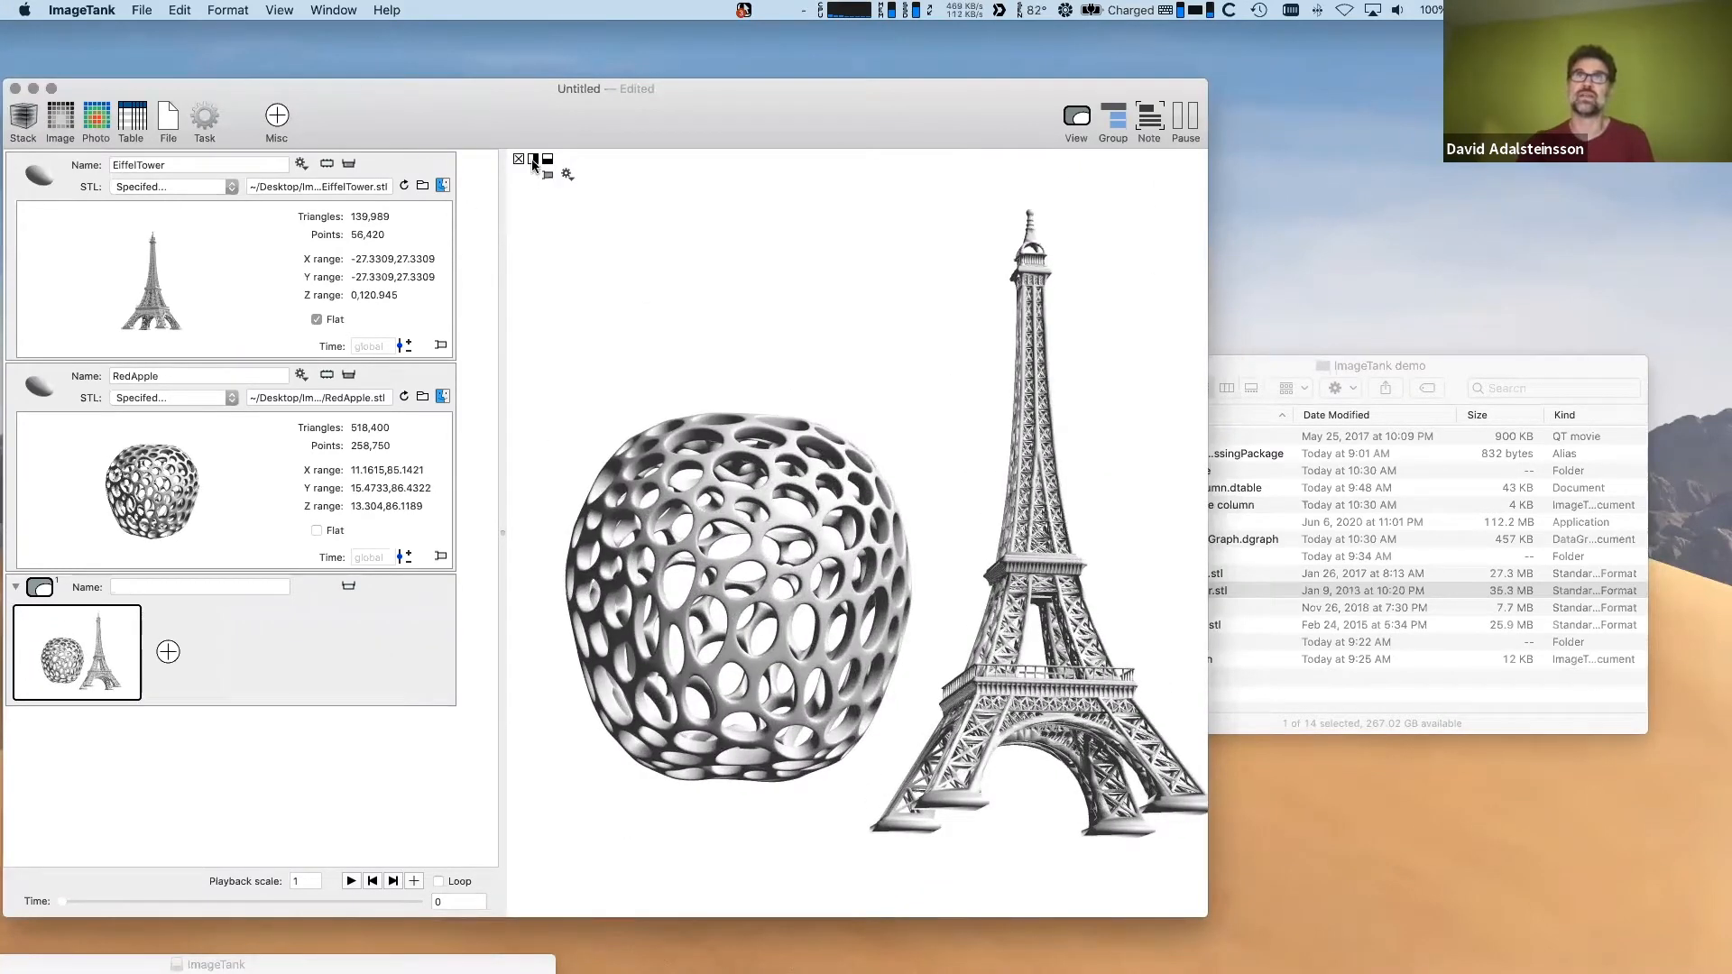
left_click(546, 176)
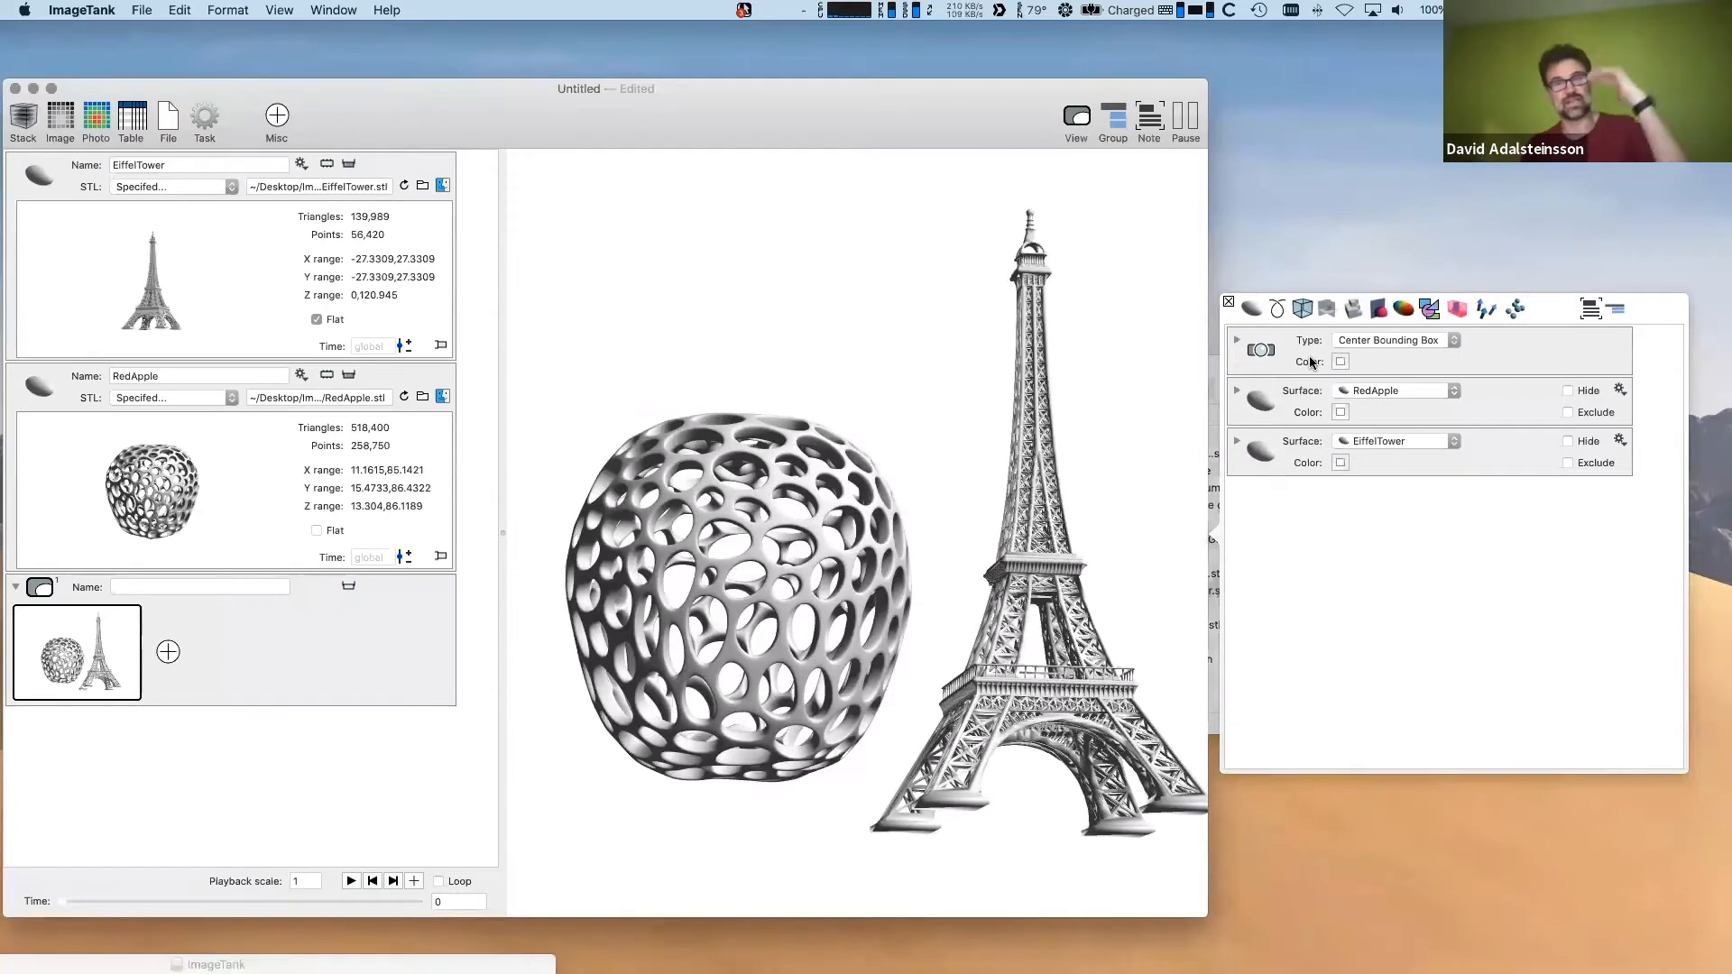
left_click(1236, 344)
mouse_move(999, 717)
left_mouse_down()
mouse_move(947, 722)
mouse_move(914, 760)
mouse_move(1038, 758)
mouse_move(1018, 740)
left_mouse_up()
left_click_drag(1478, 420, 1465, 462)
left_click(696, 584)
scroll(697, 585, "up", 10)
scroll(697, 585, "down", 8)
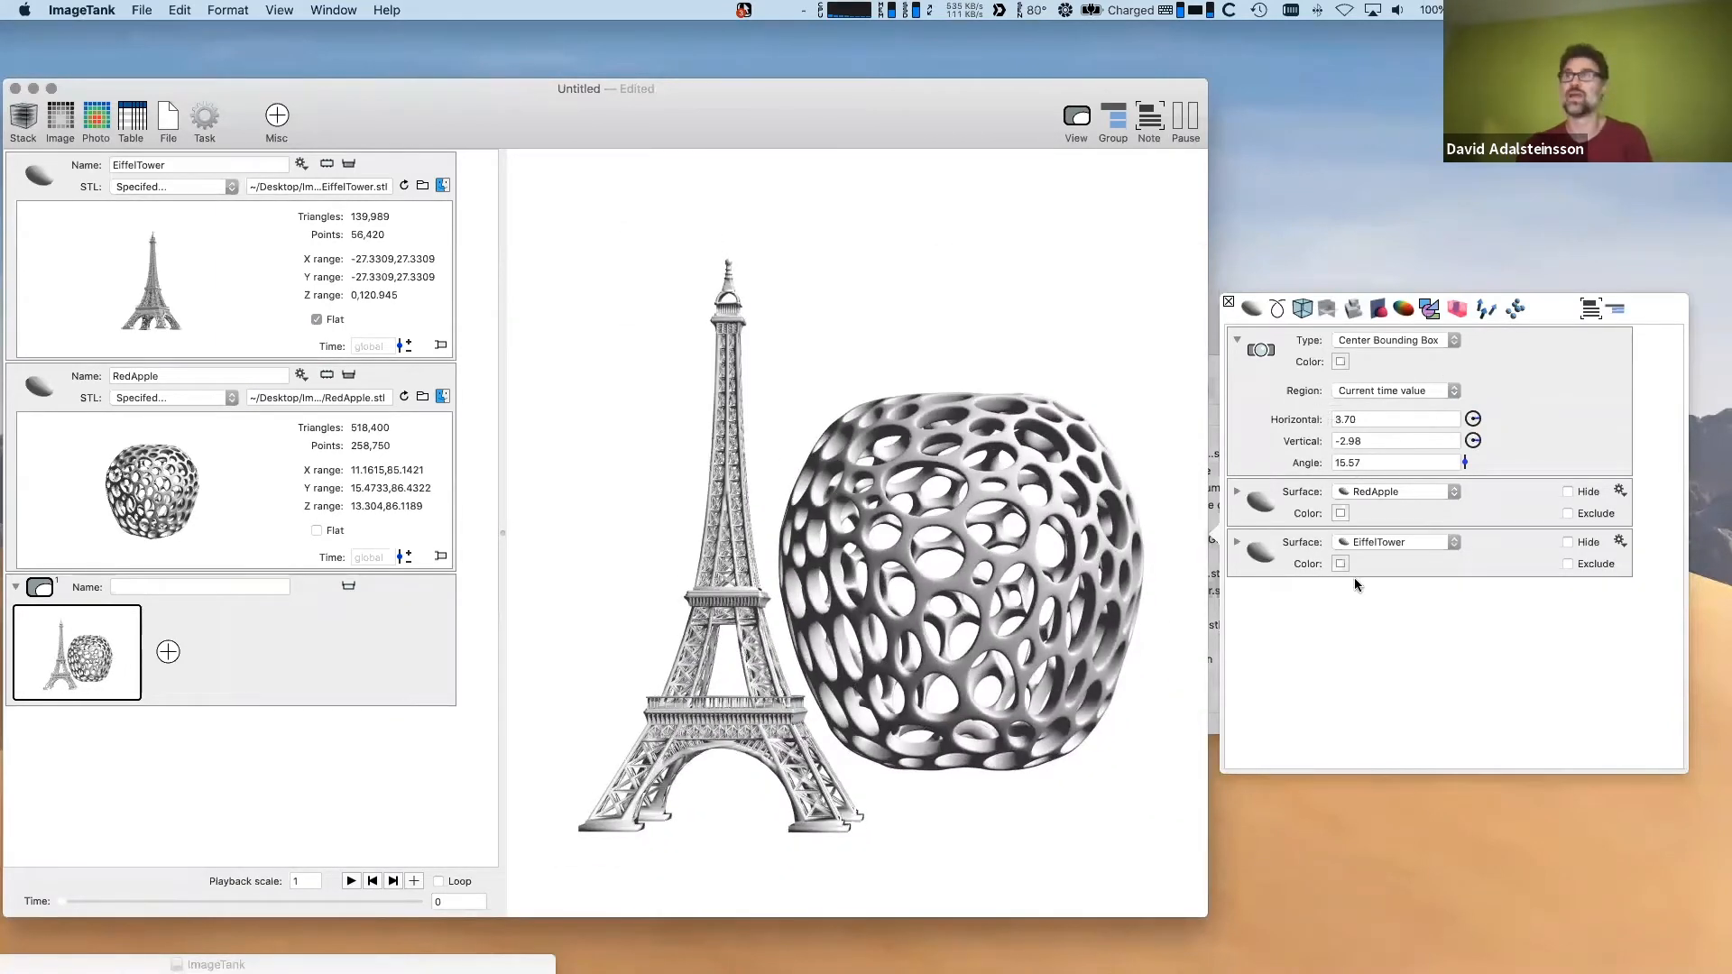
- Set the background color of the combined 3D view to dark purple and close the color picker
left_click(1342, 361)
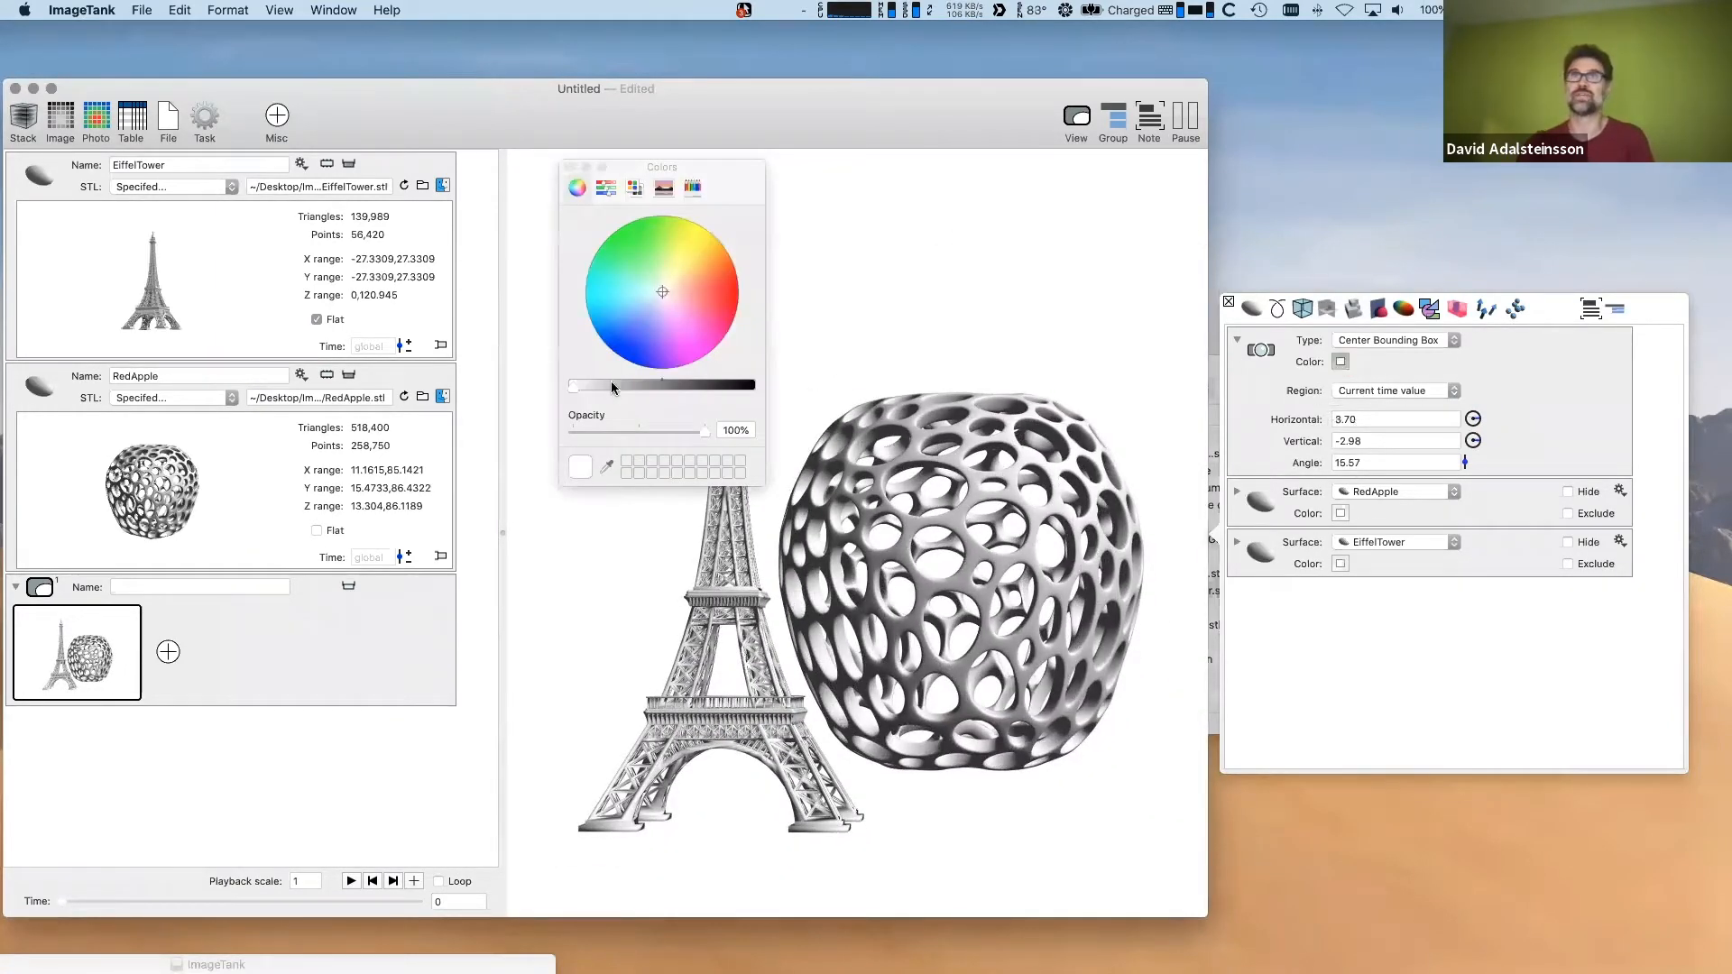
left_click_drag(572, 390, 673, 394)
left_click(693, 319)
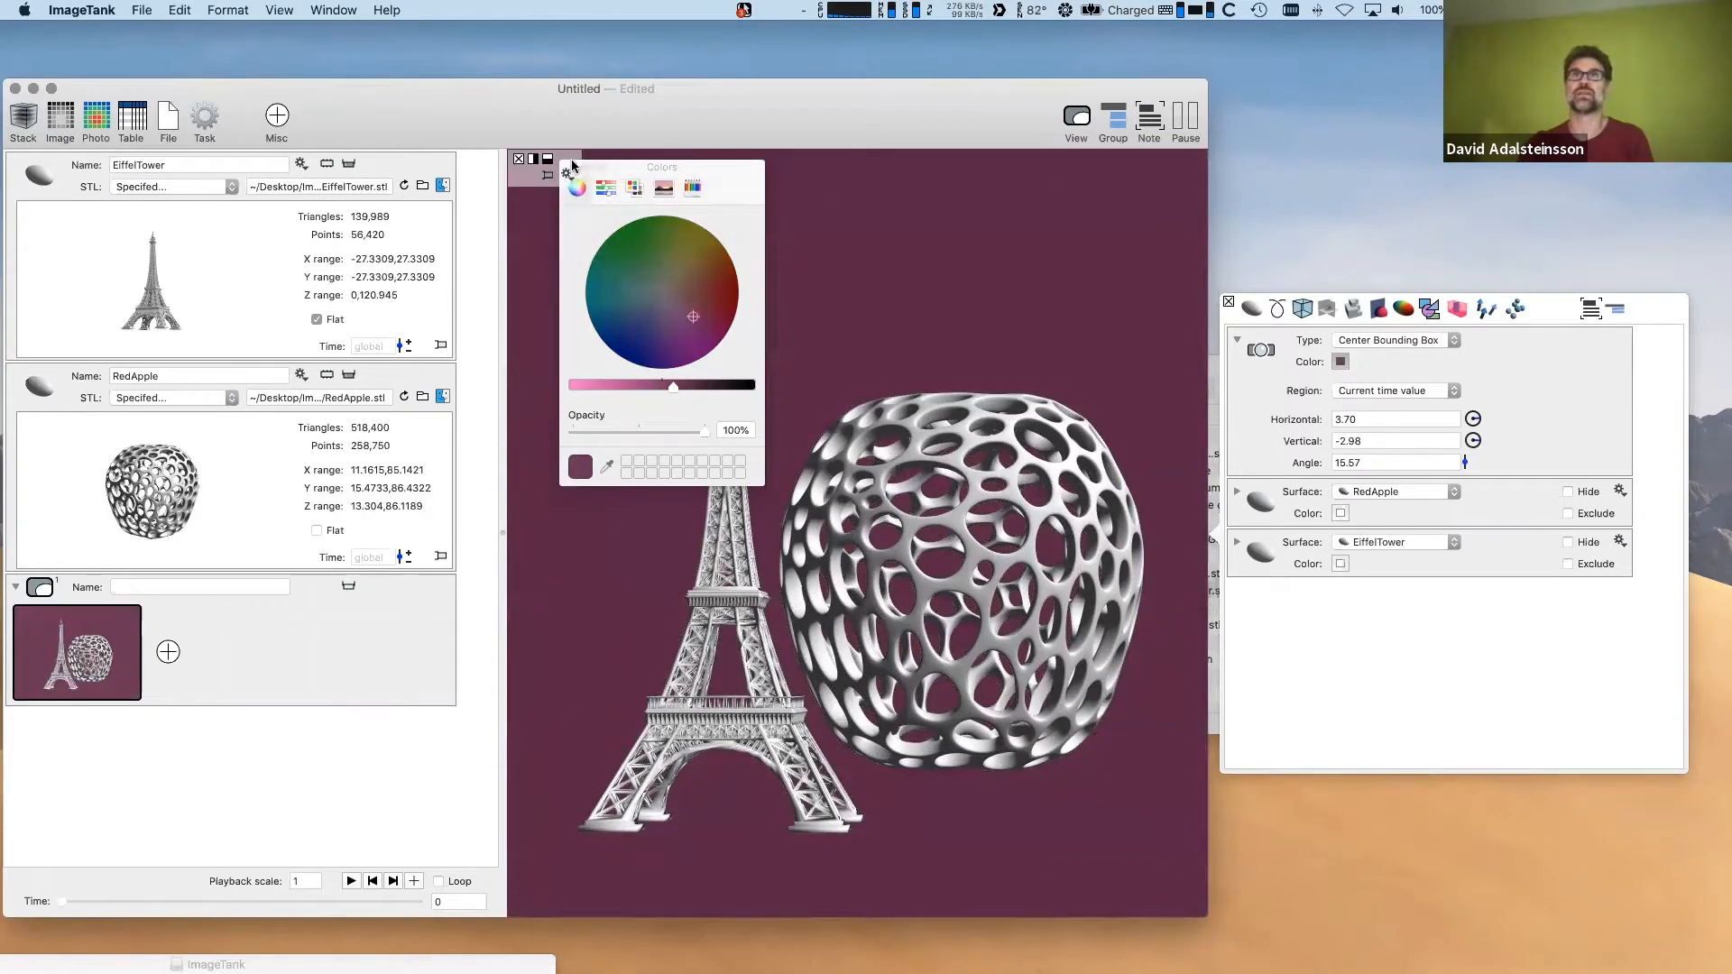
left_click_drag(642, 168, 649, 167)
left_click_drag(758, 171, 746, 170)
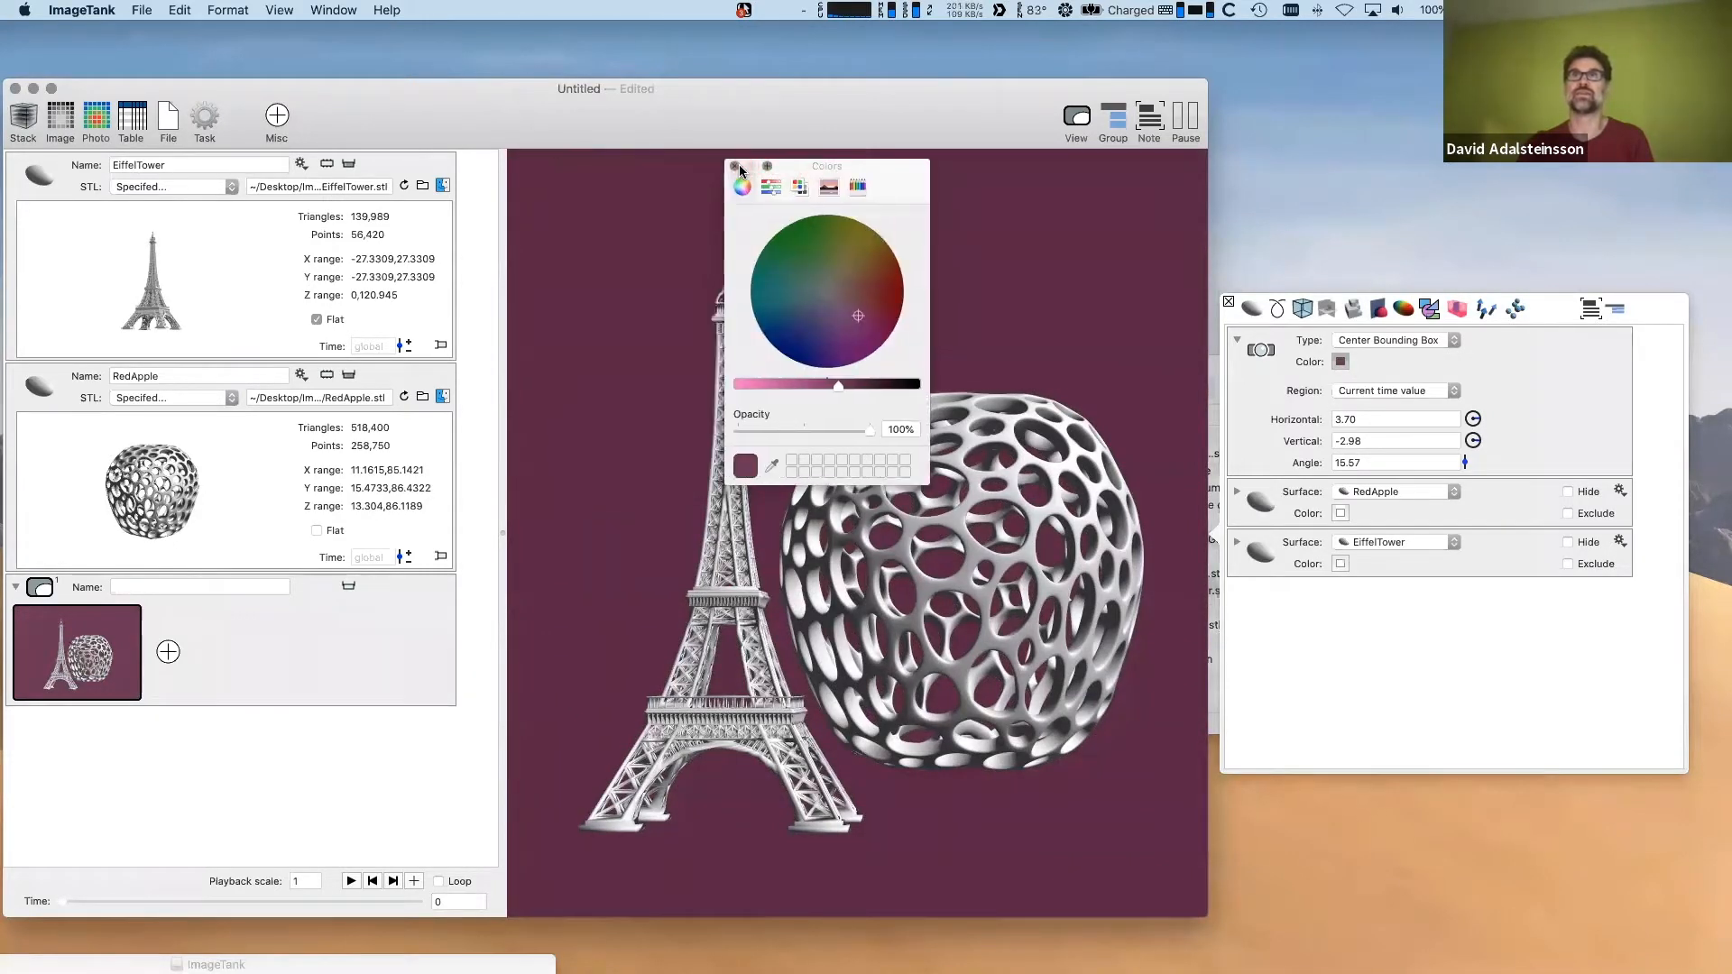
left_click(736, 167)
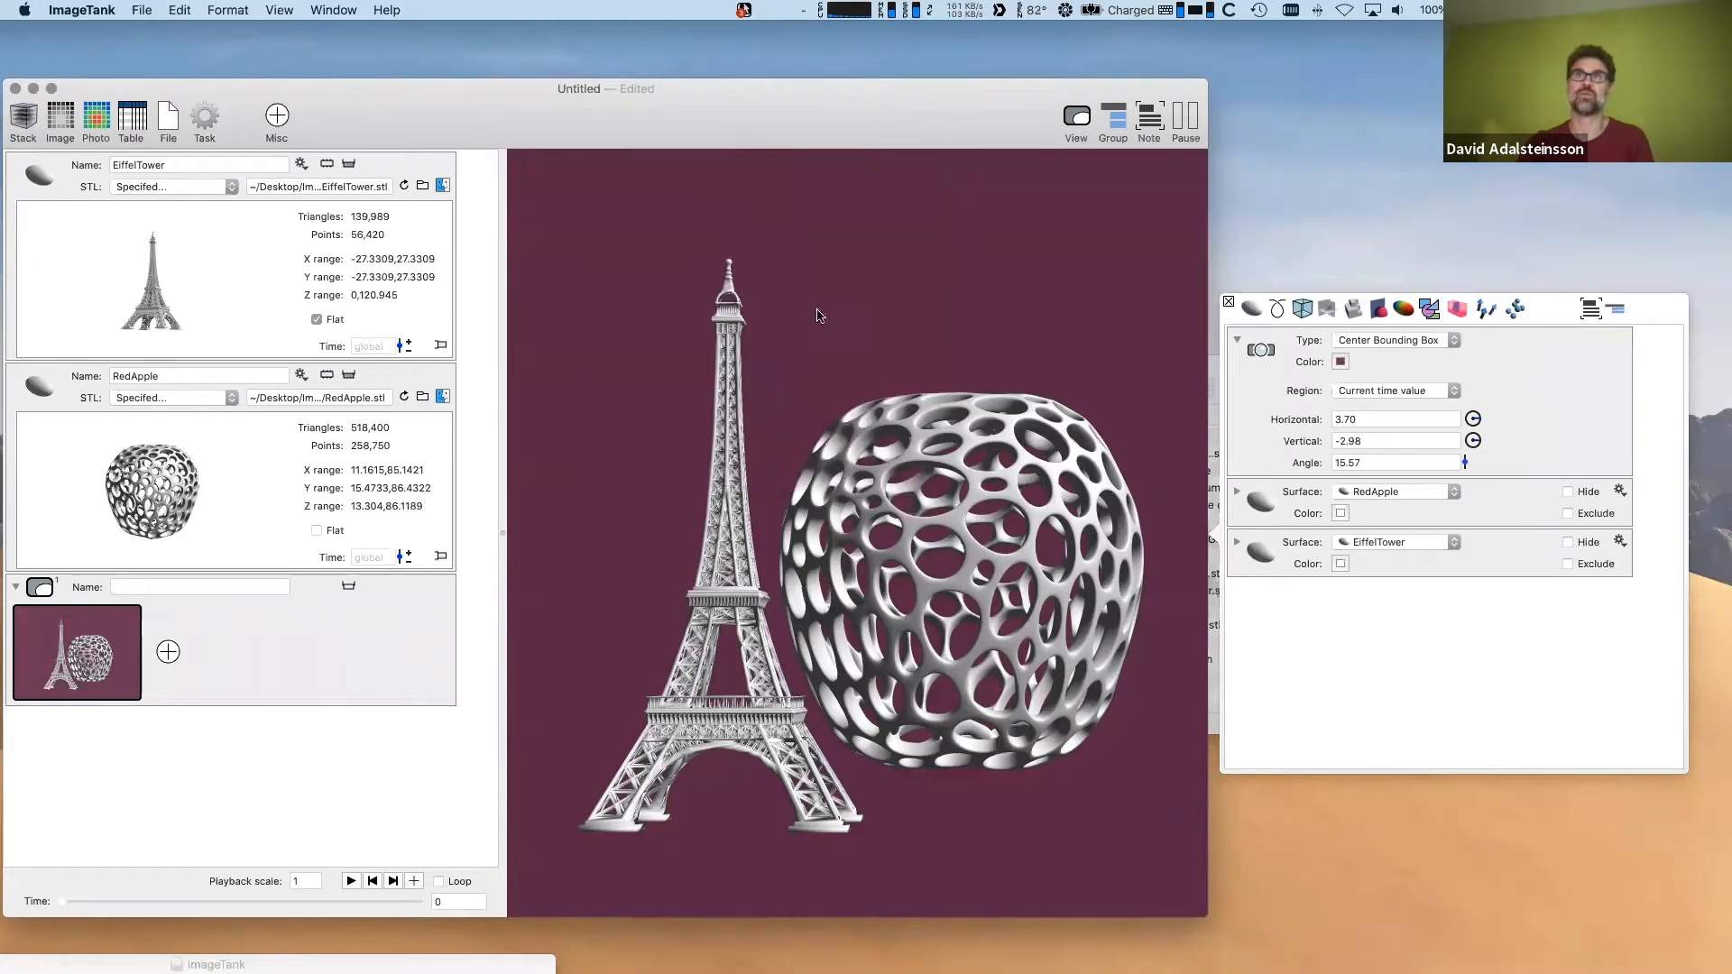
- Split the drawing area to show RedApple alone below the combined view, and divide the lower area into two side-by-side views
mouse_move(533, 167)
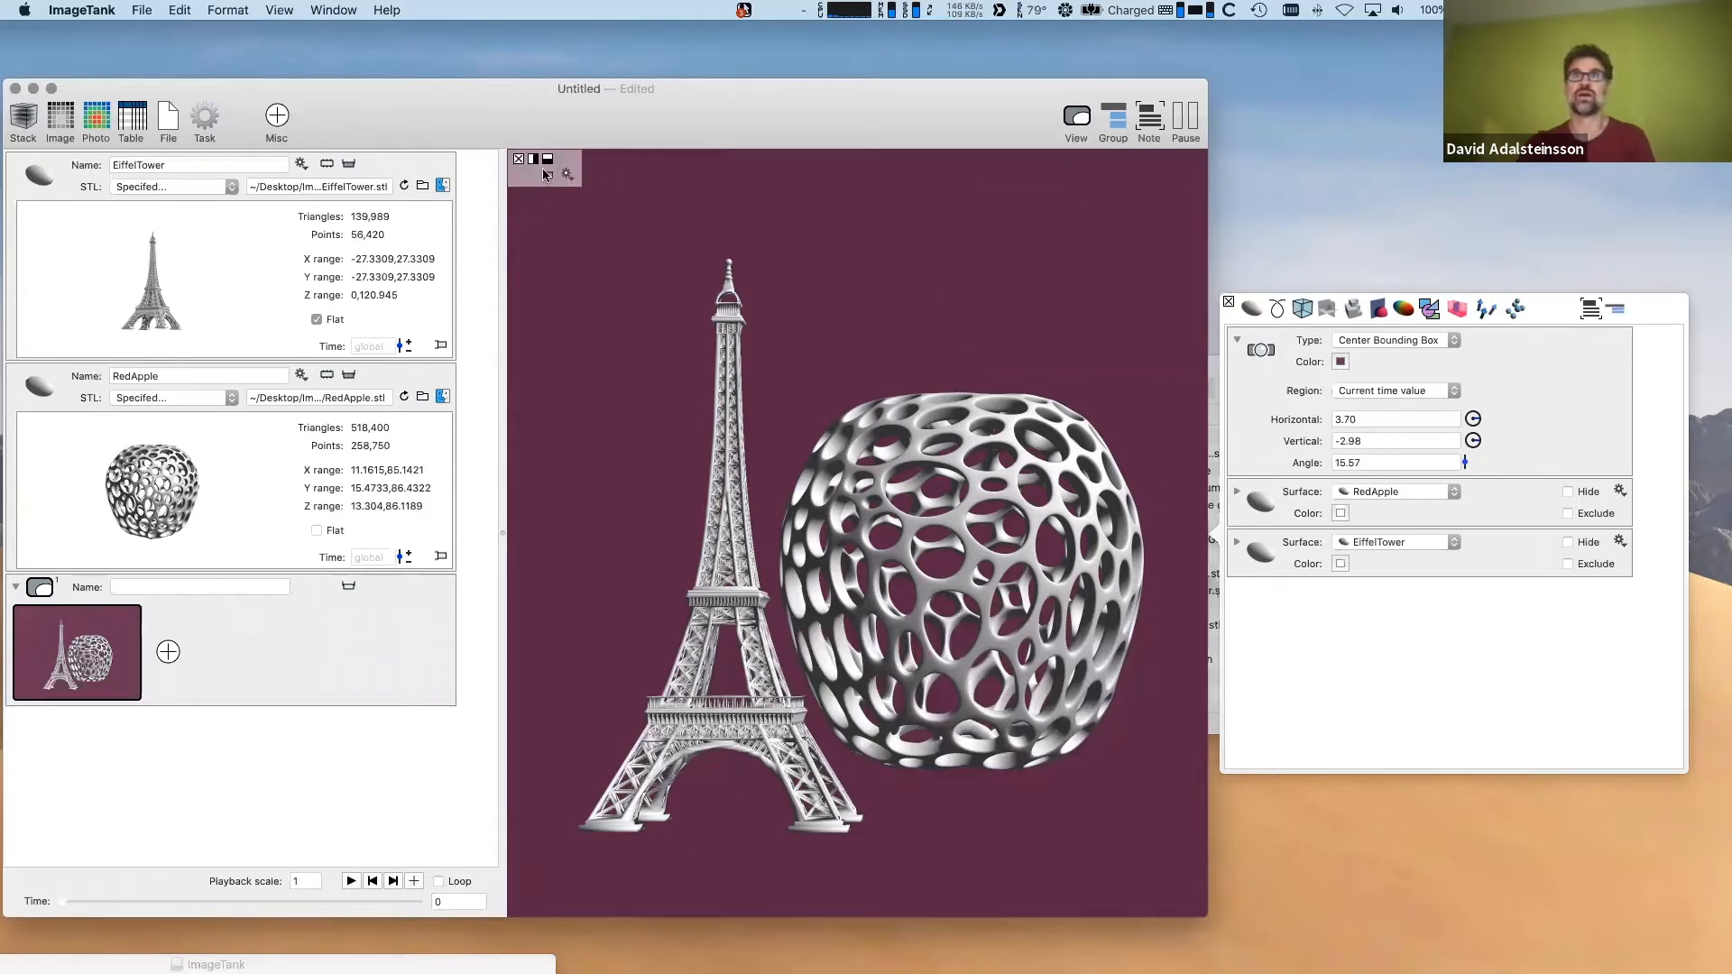
left_click(546, 161)
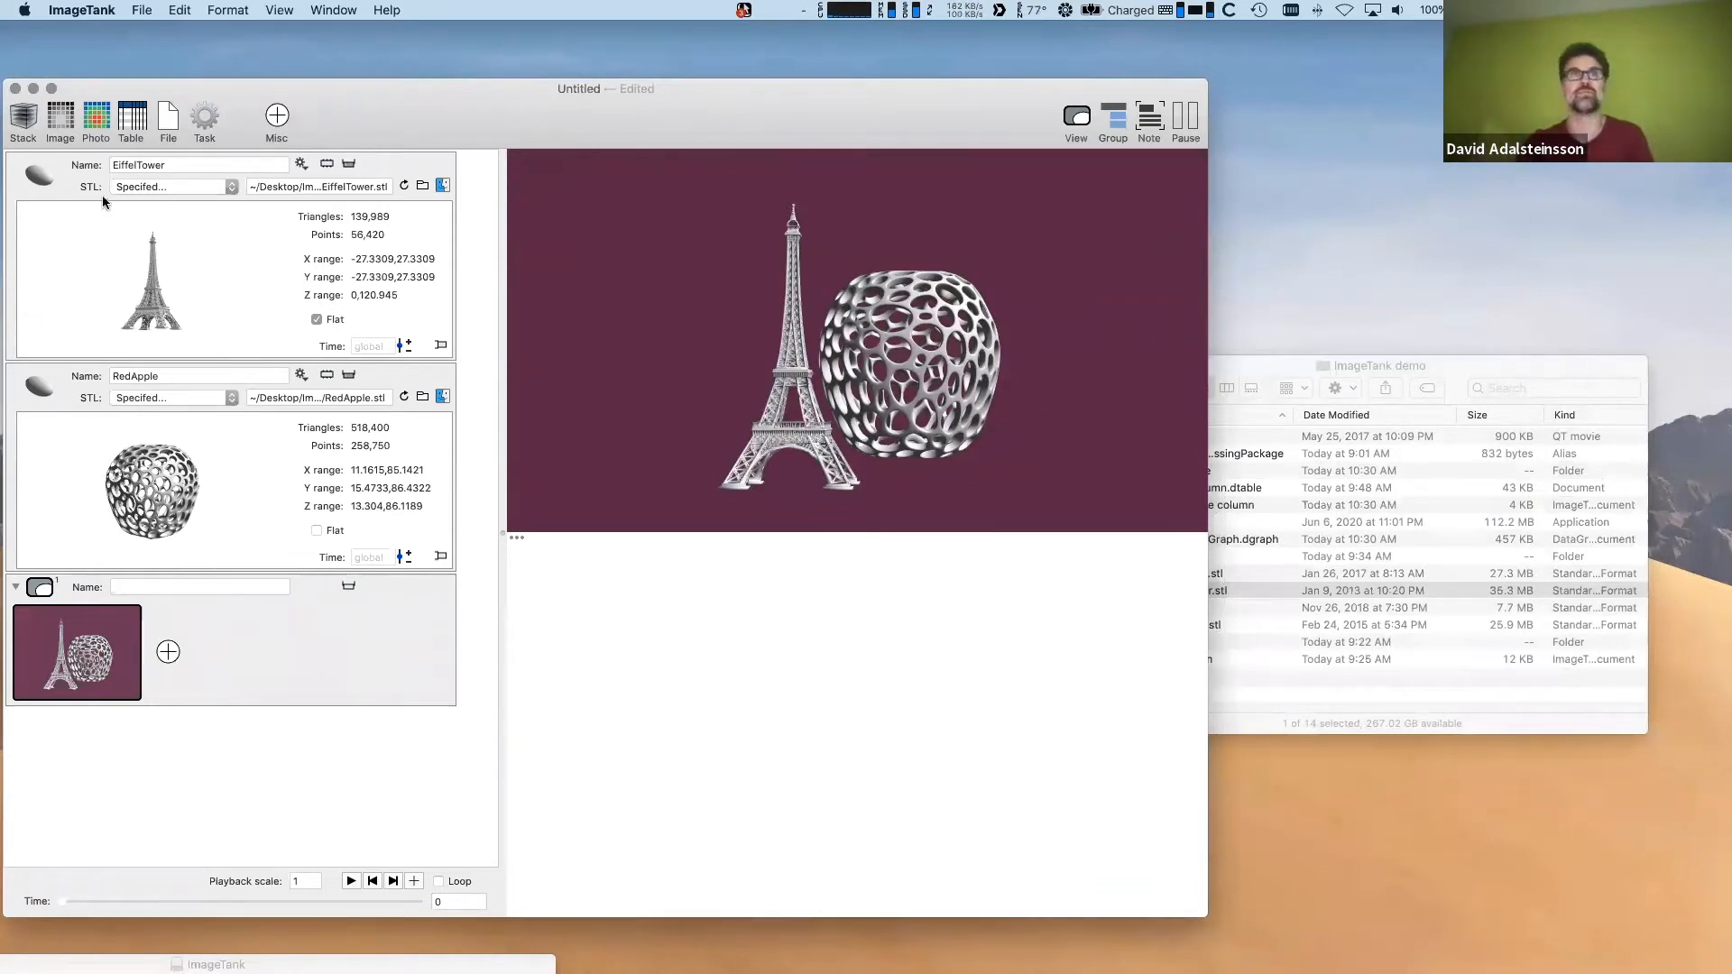
left_click_drag(36, 388, 778, 776)
left_click(533, 544)
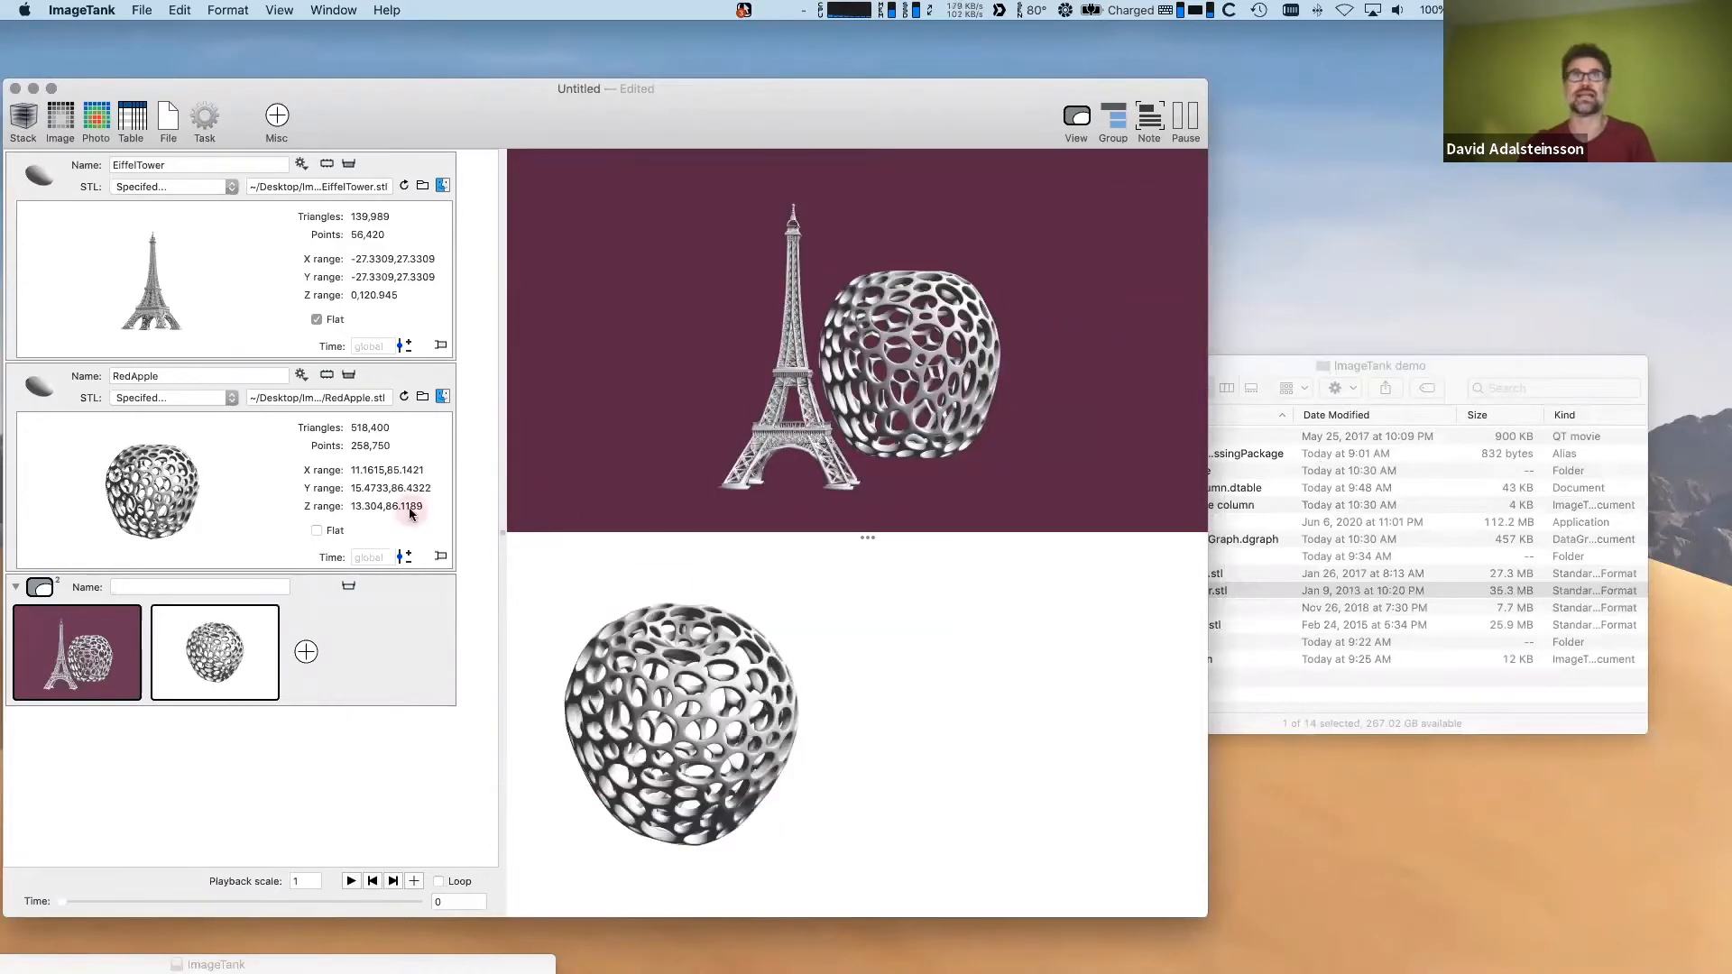
- Add aorta_test.stl from the STL files folder below the existing entries in the ImageTank document
left_click_drag(45, 180, 1366, 675)
left_click(1366, 675)
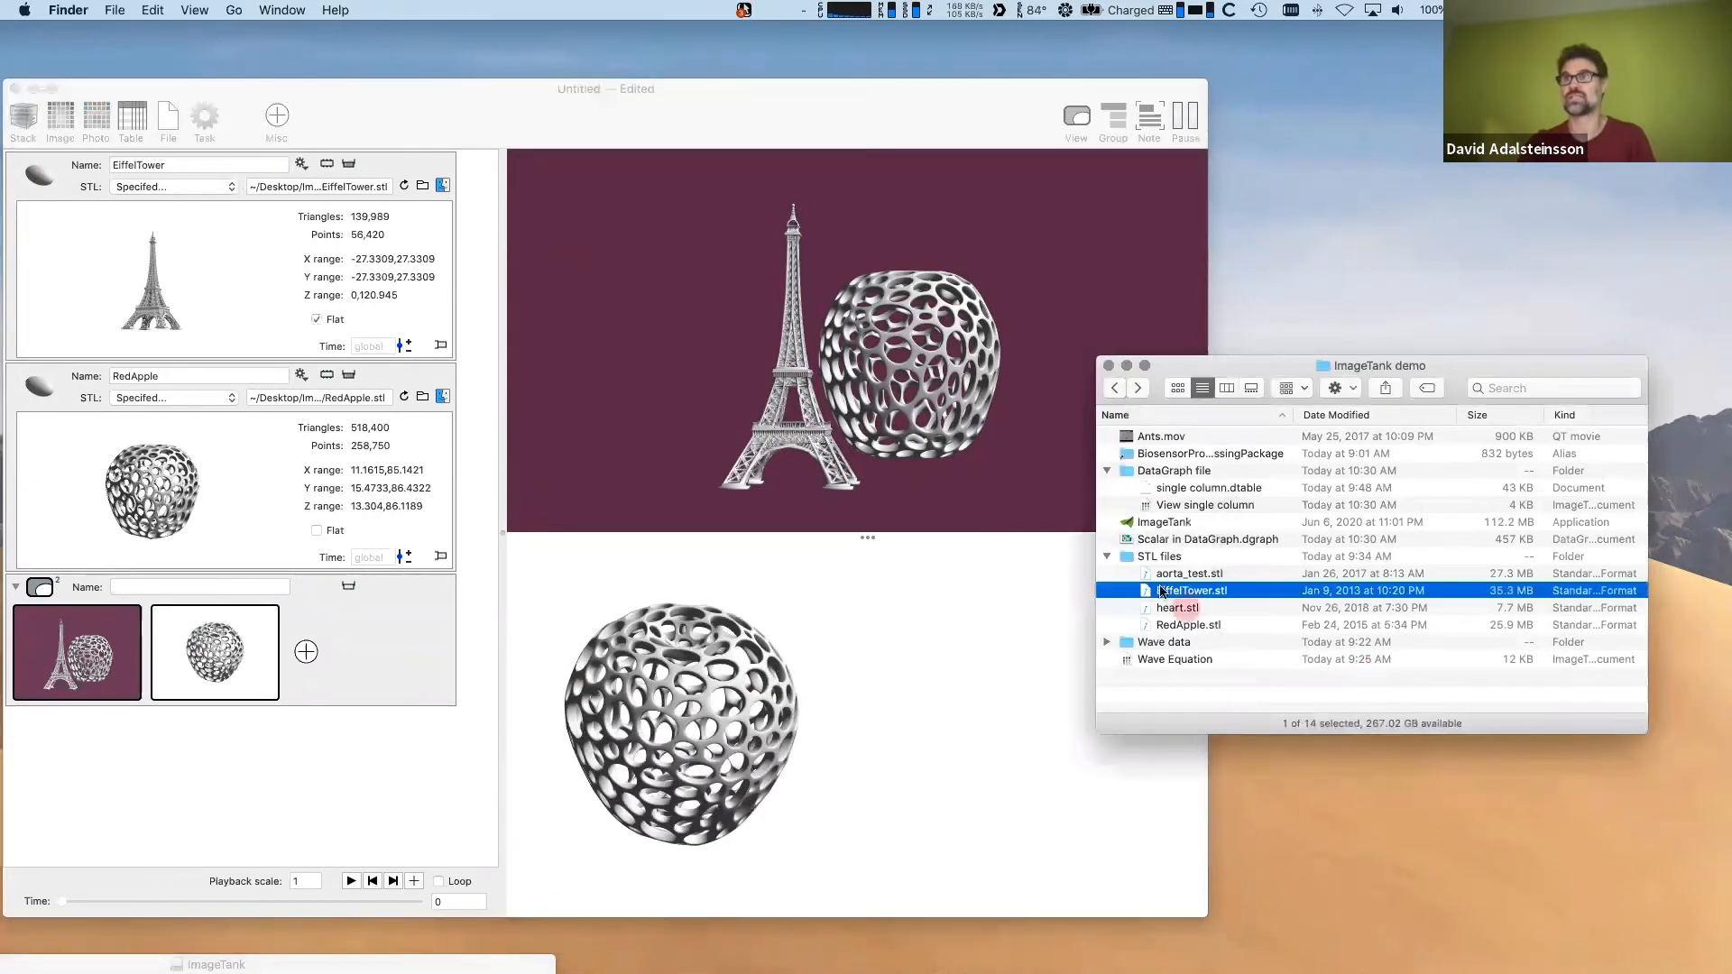
left_click(1141, 575)
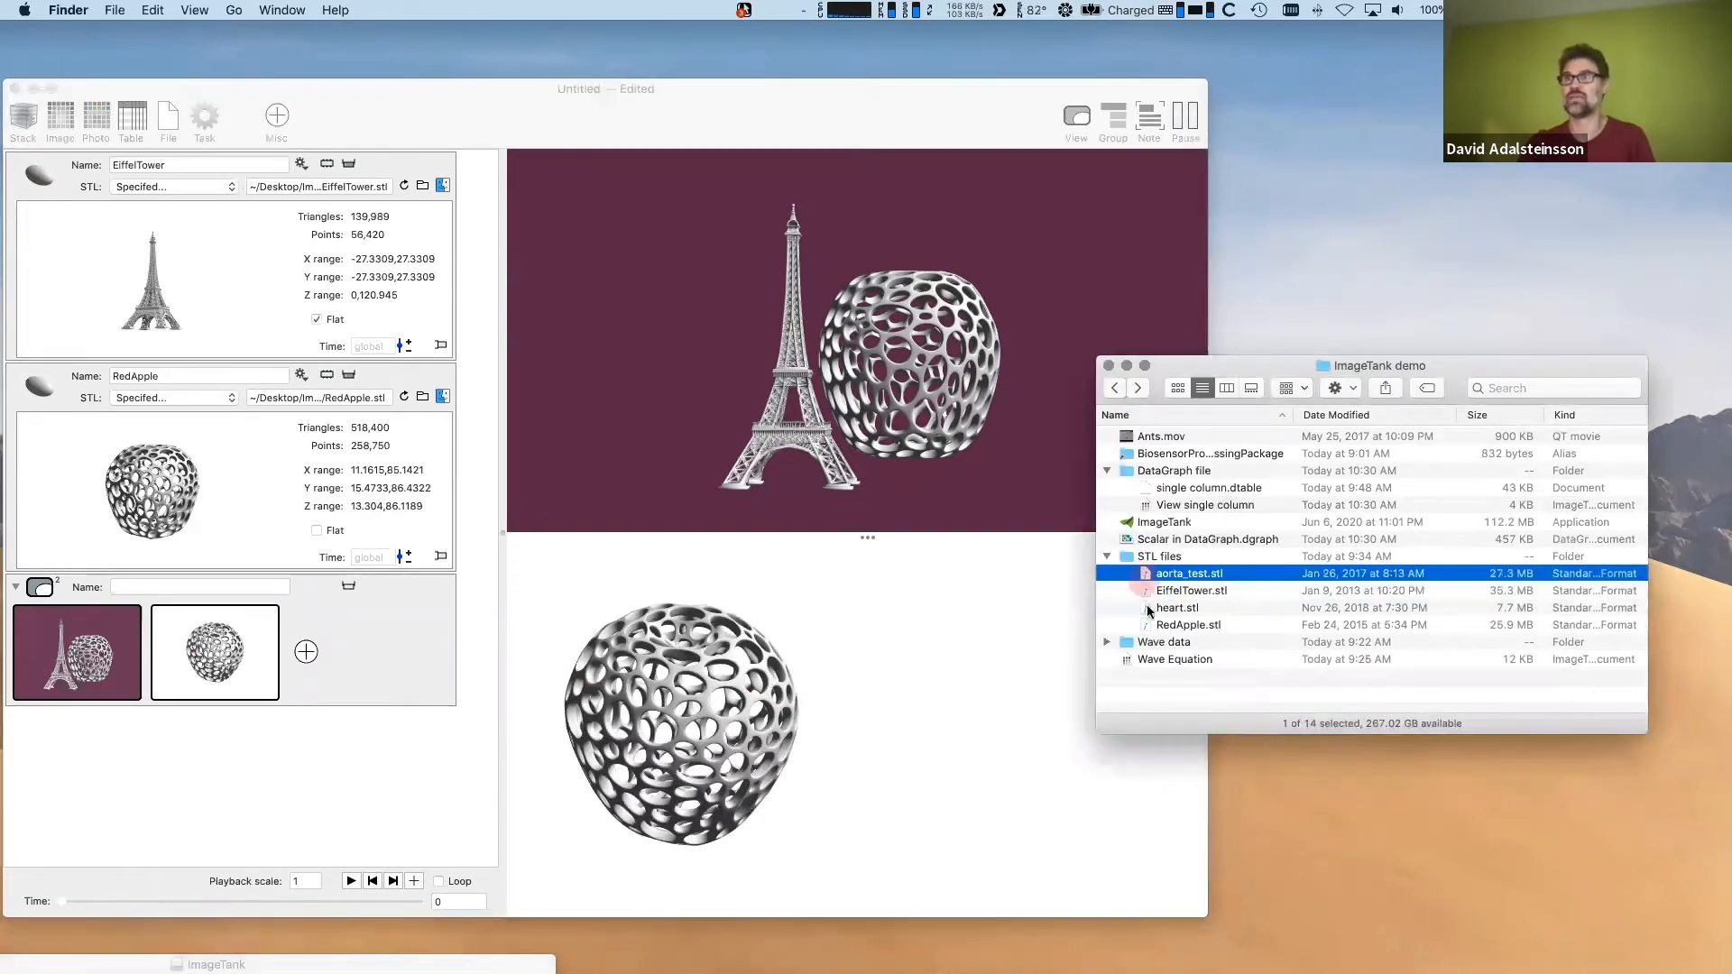
left_click_drag(819, 620, 272, 751)
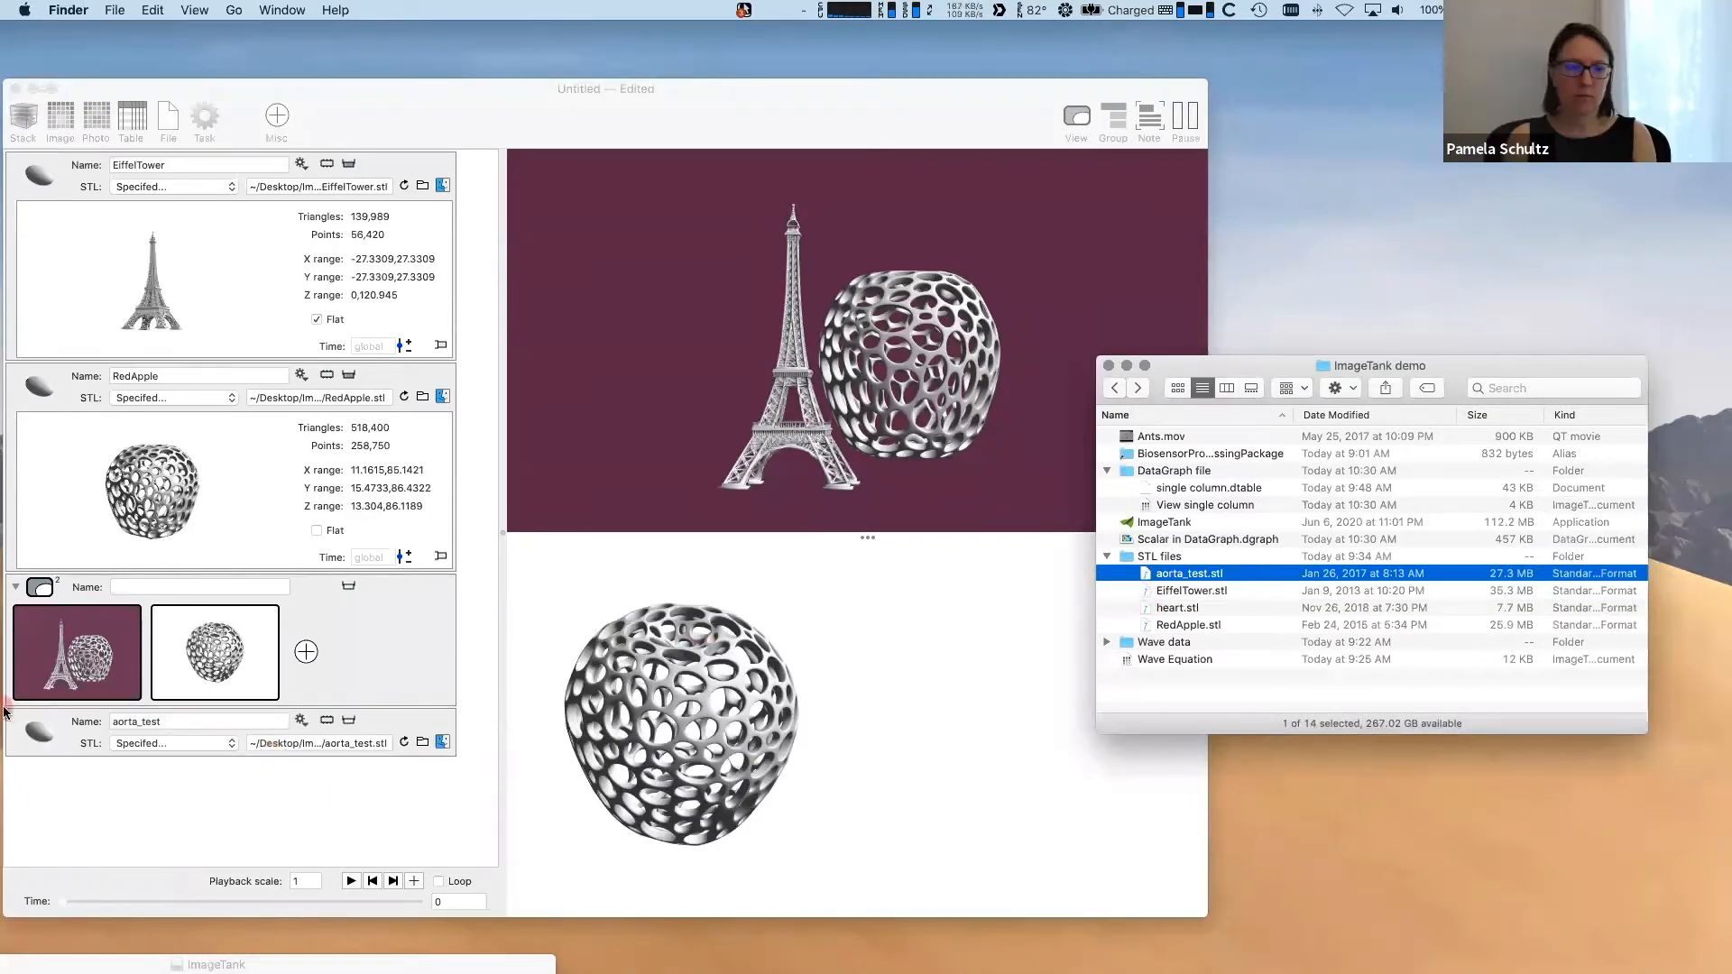
left_click(25, 722)
- Display the aorta_test surface in the empty lower view, and rotate the aorta and the neighbouring apple
left_click(935, 727)
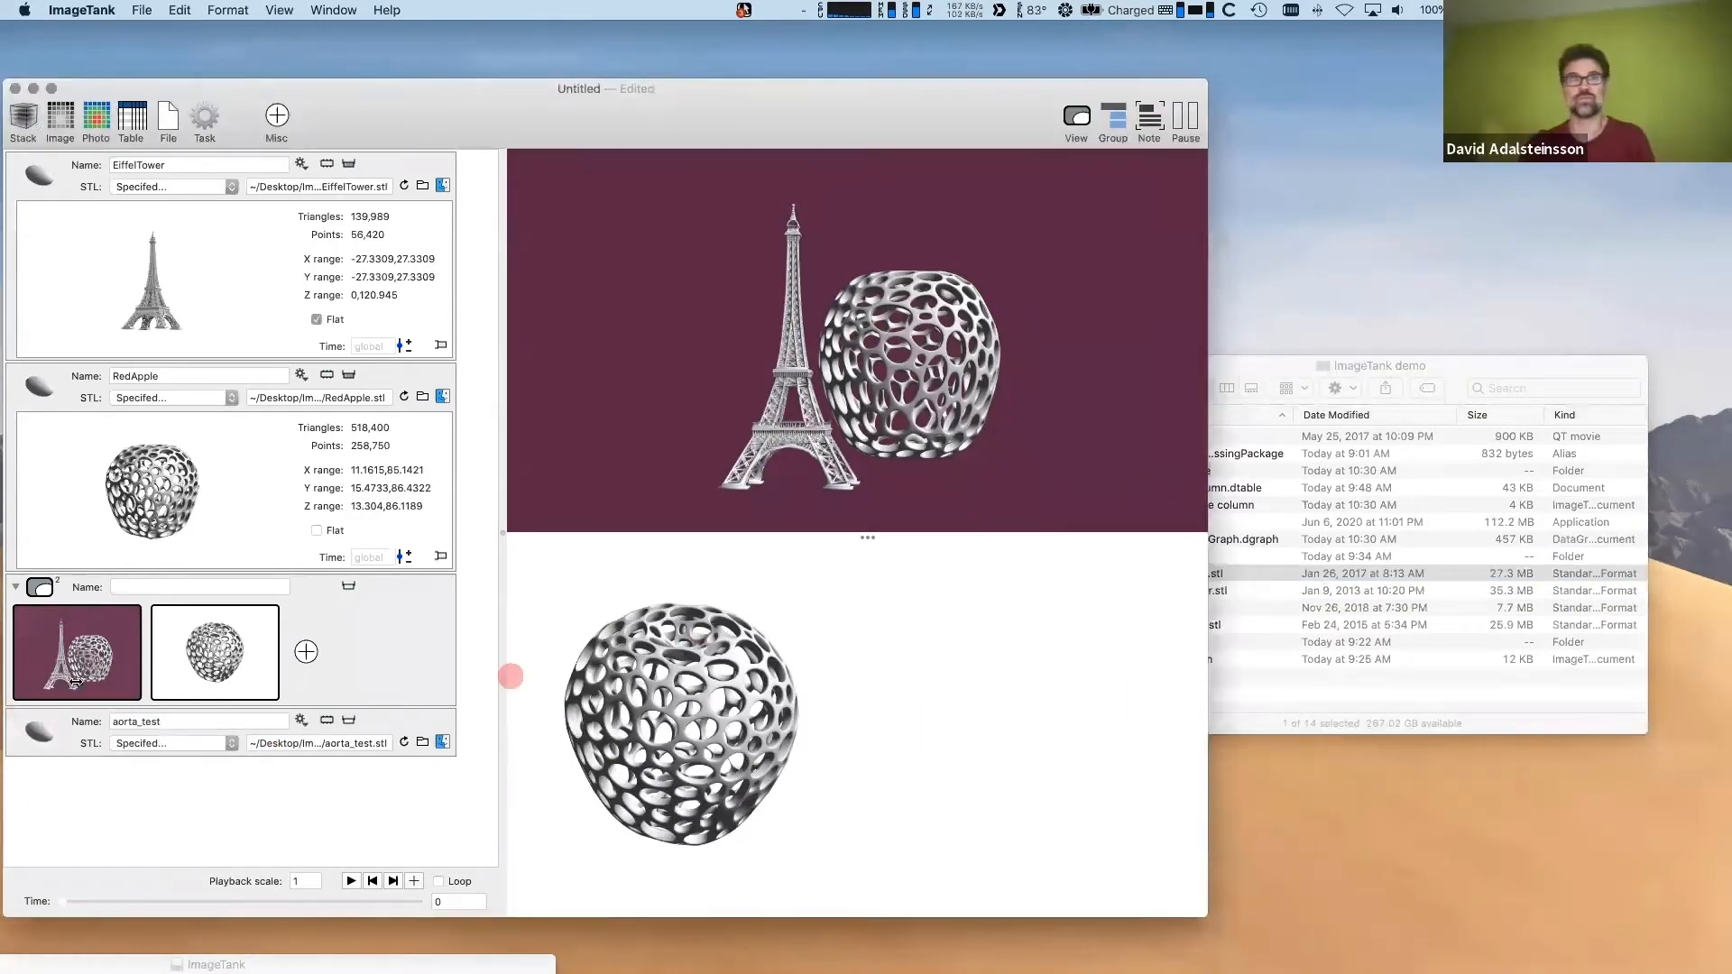
left_click_drag(47, 727, 840, 724)
left_click_drag(1027, 685, 1036, 680)
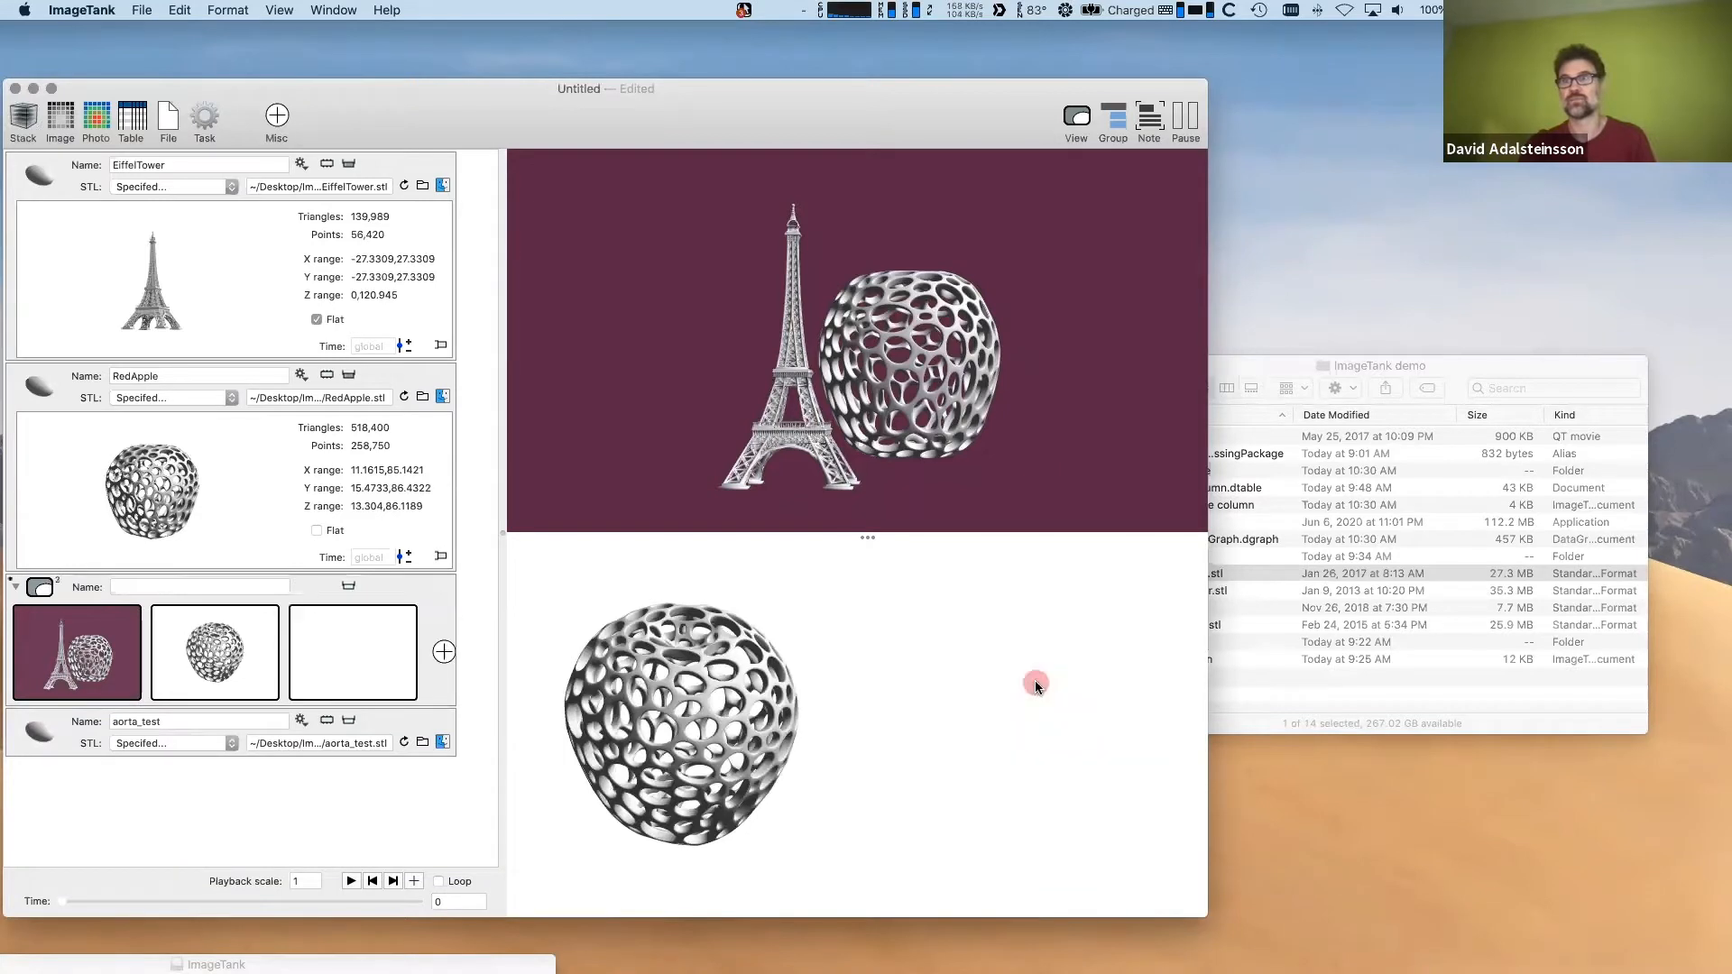
left_click_drag(985, 783, 1032, 754)
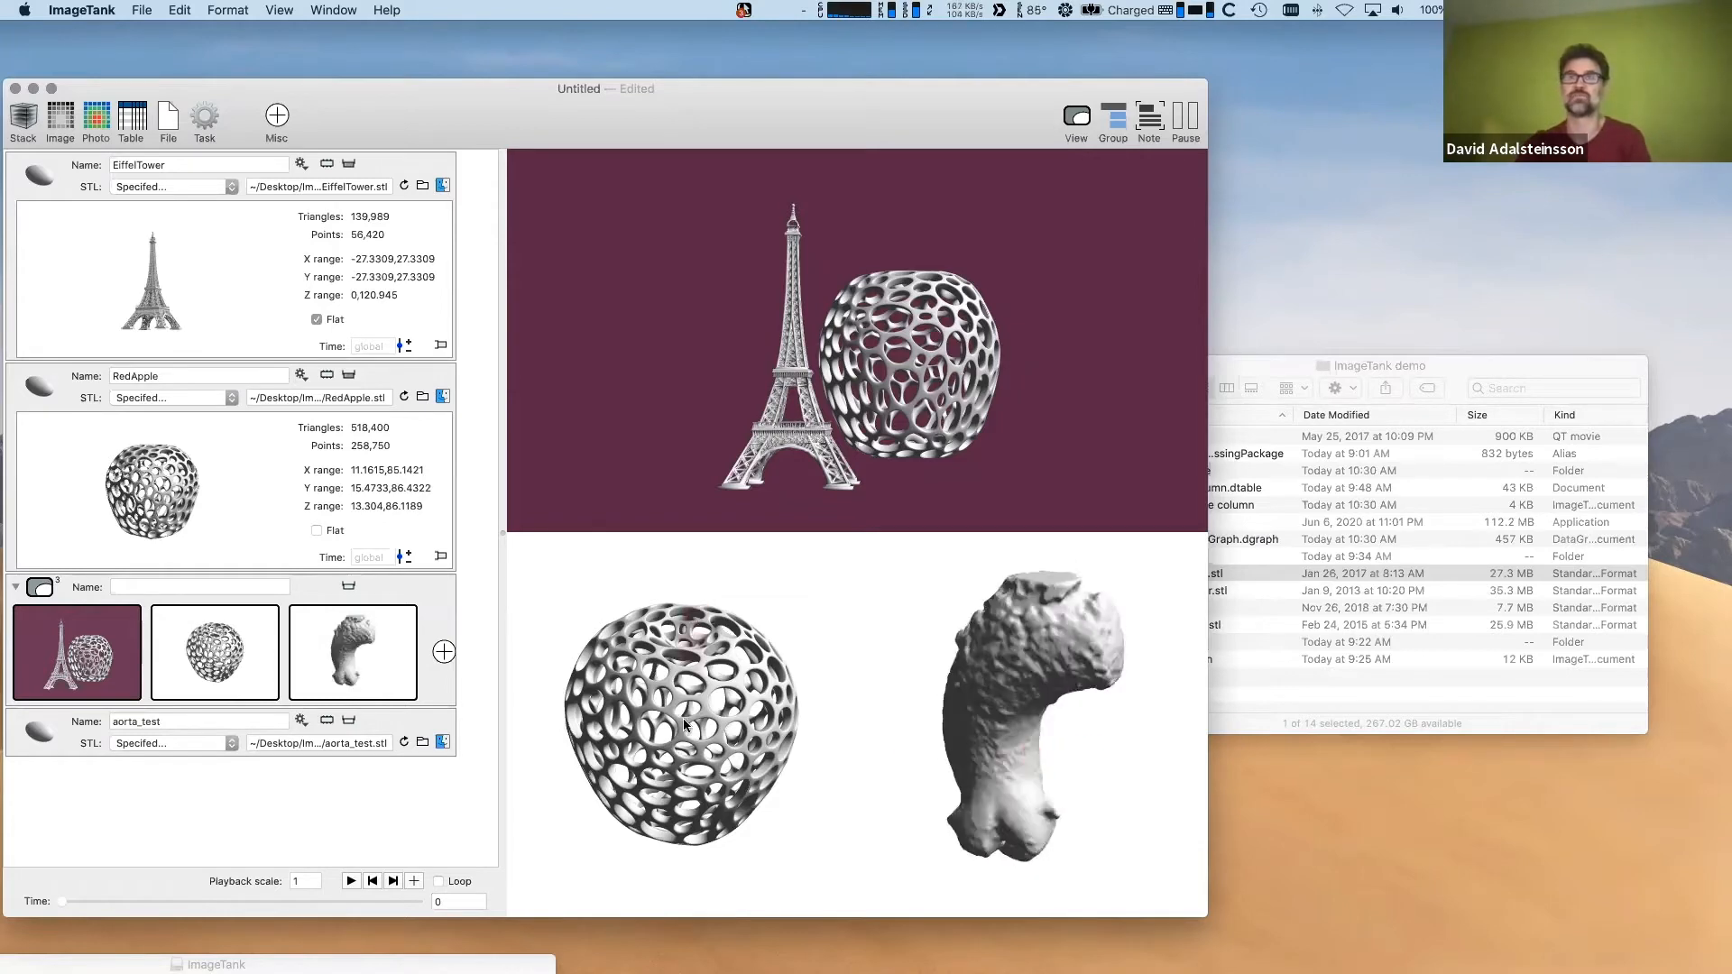
left_click_drag(687, 727, 668, 622)
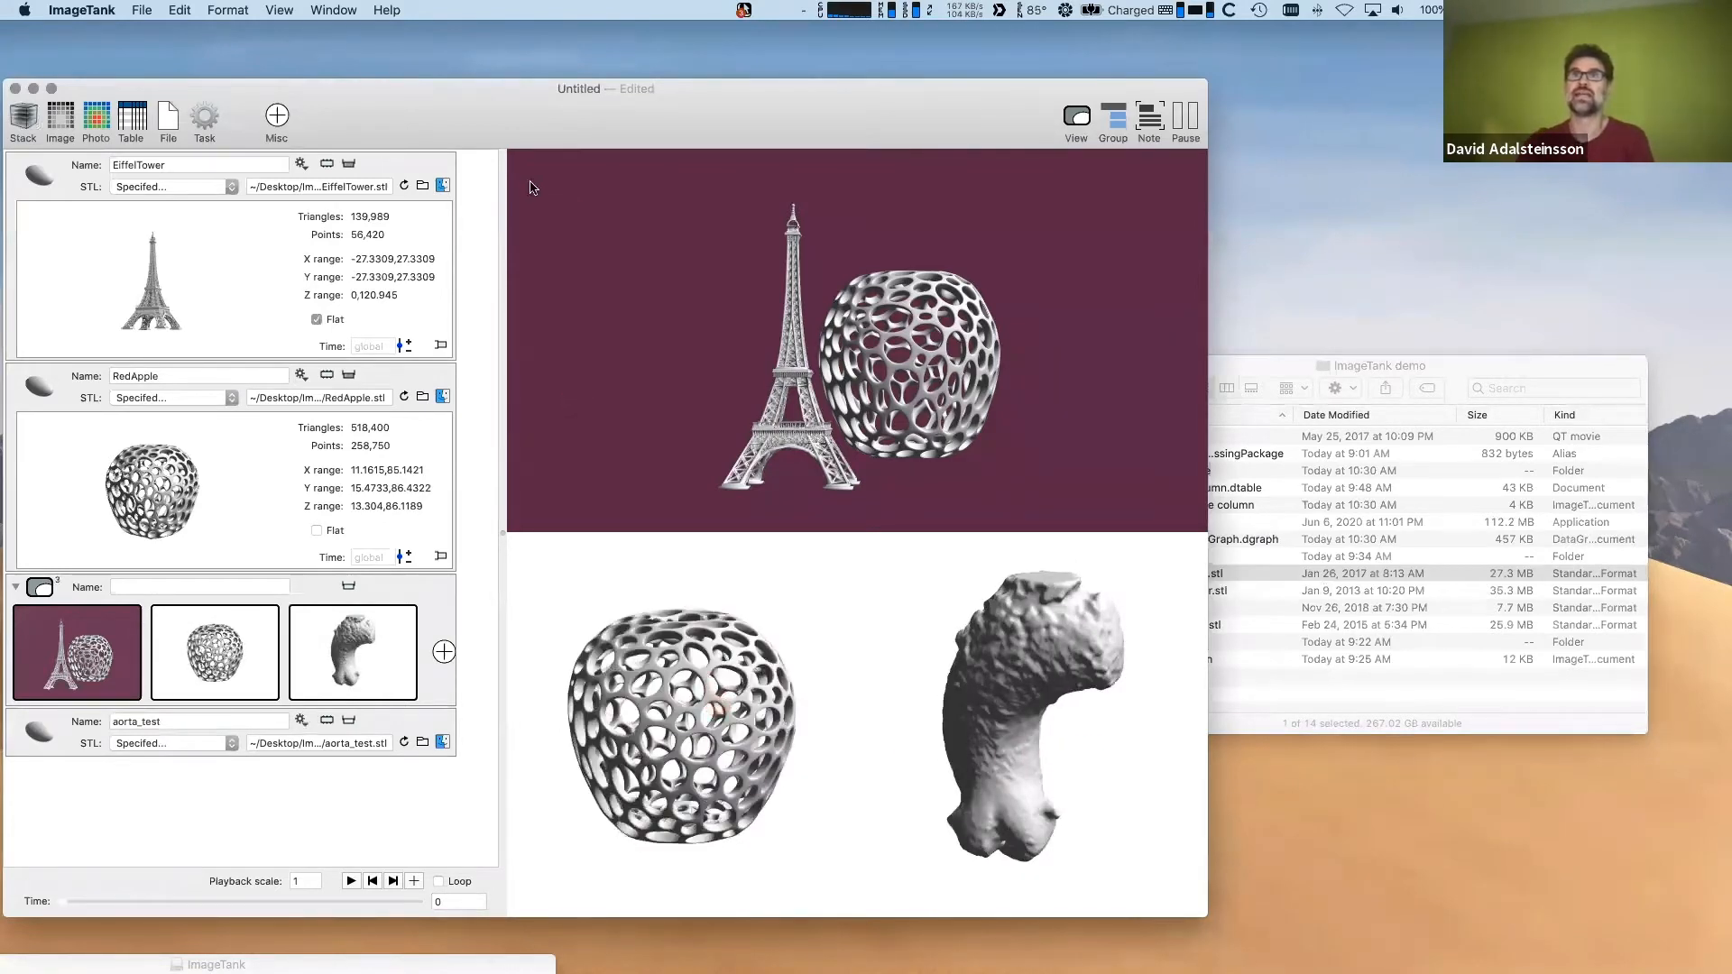
- In the upper view's settings, turn on Flat triangles and Draw wireframe for the EiffelTower surface
mouse_move(542, 182)
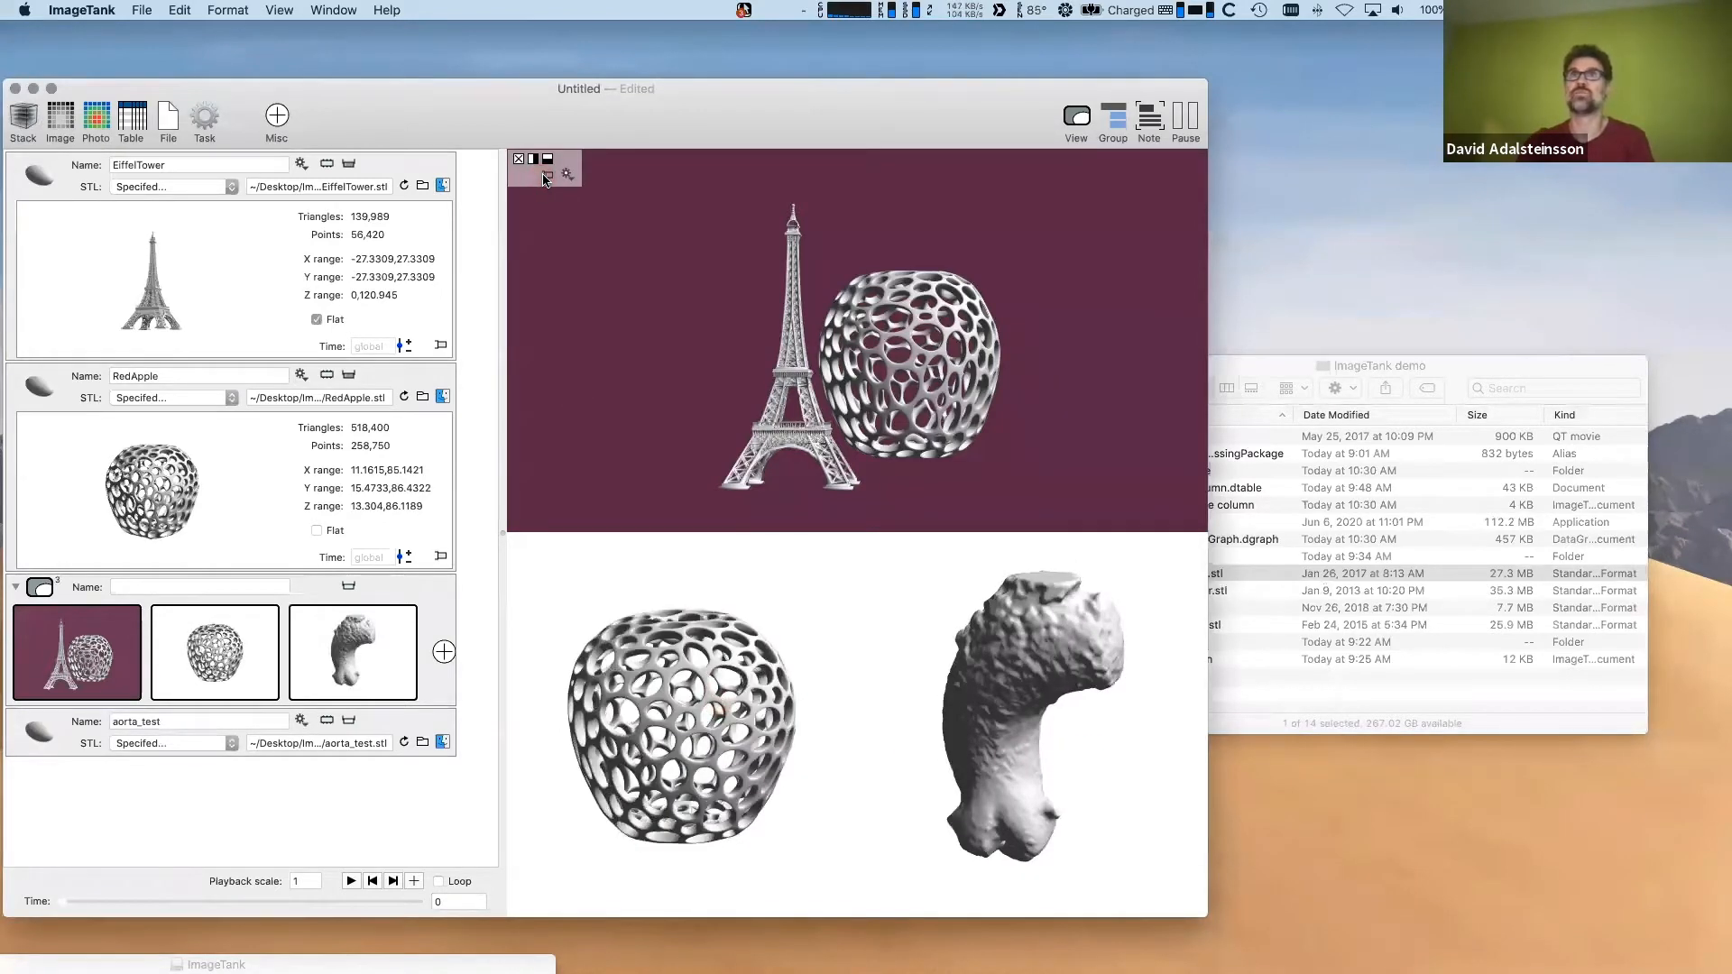
left_click(548, 178)
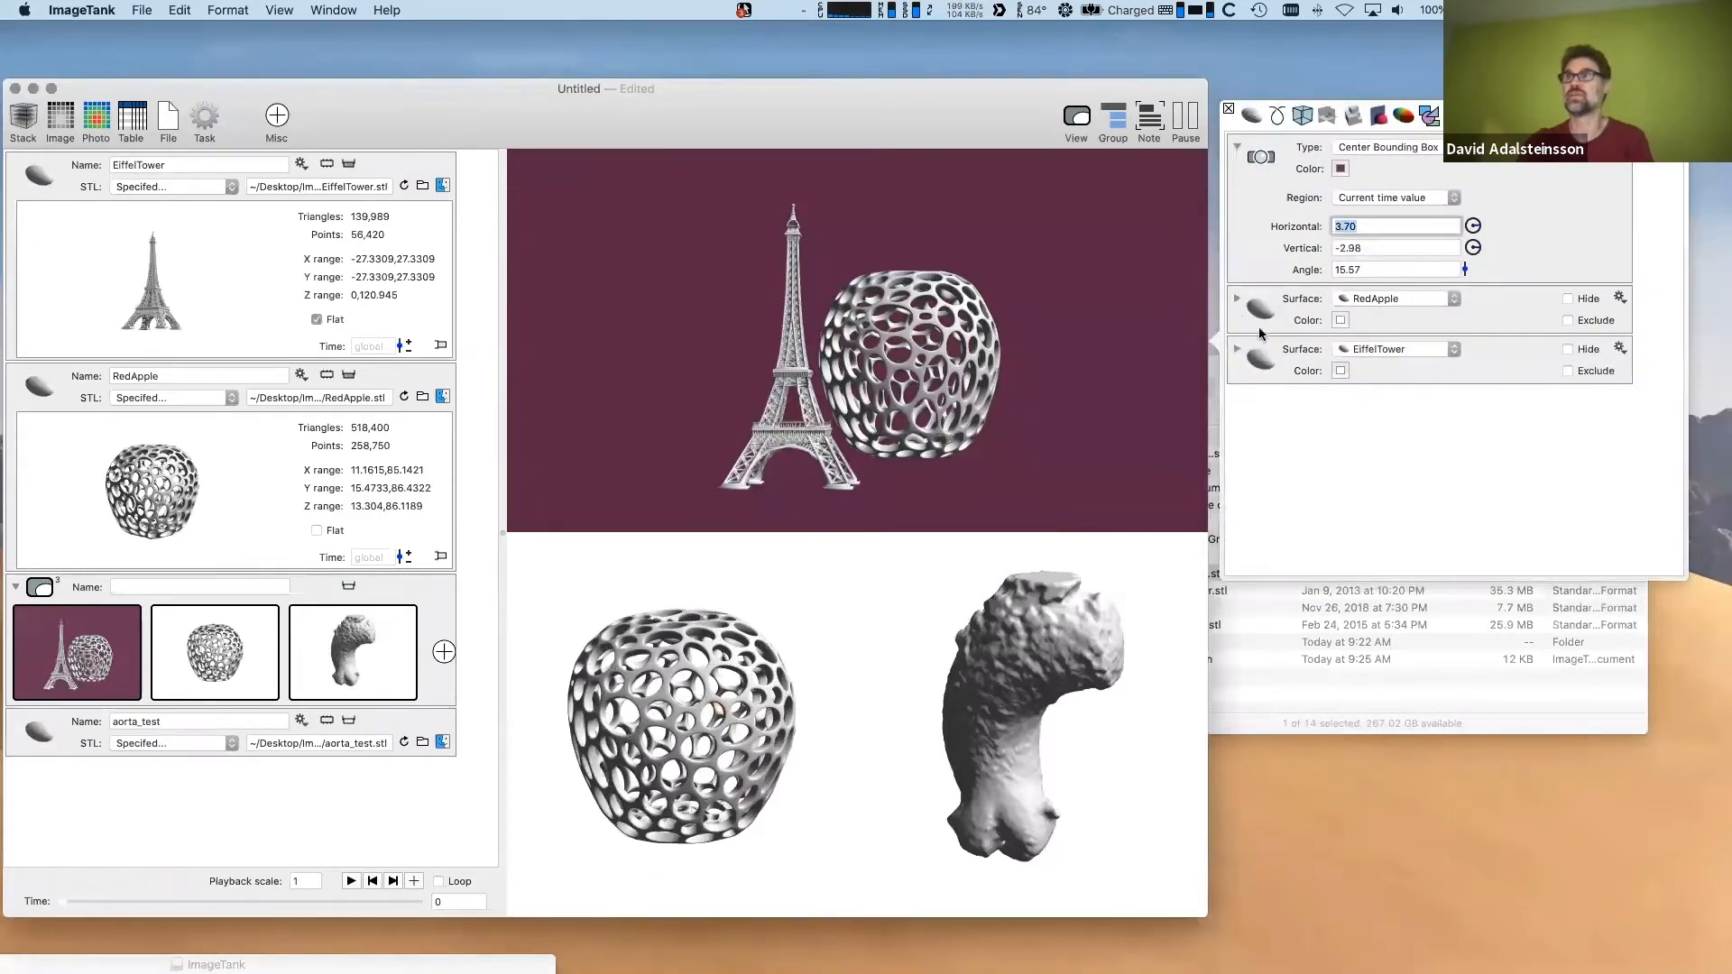
left_click(1237, 351)
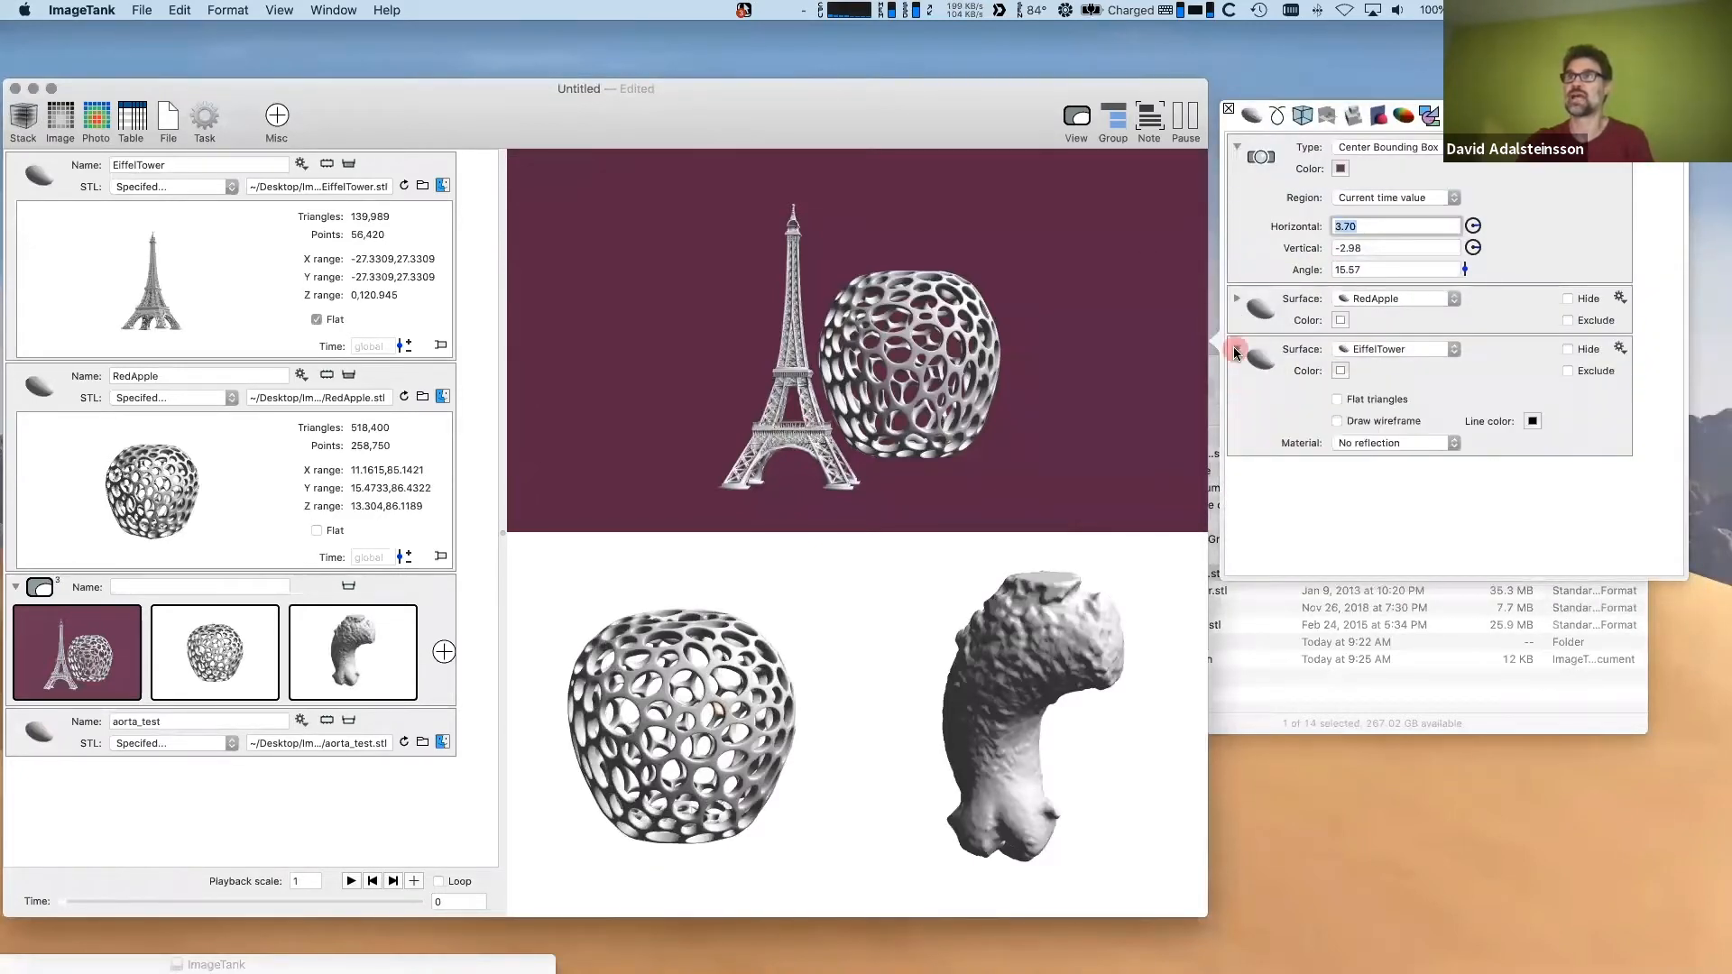
left_click(1340, 400)
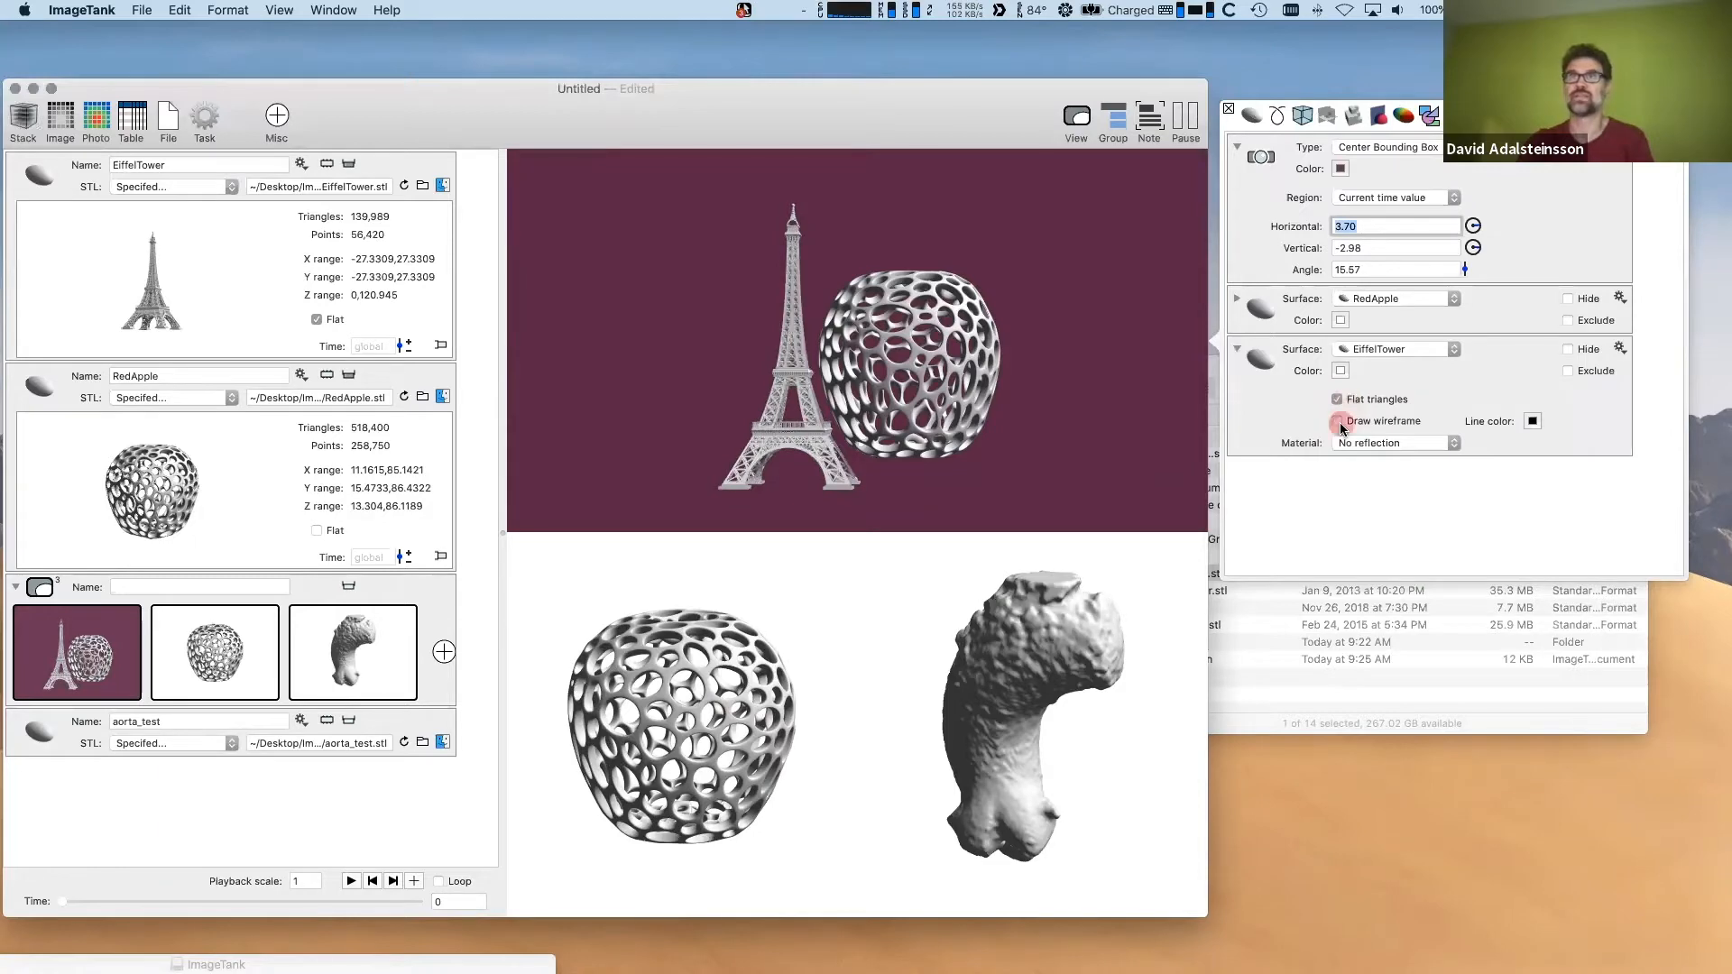
left_click(1339, 423)
left_click(1339, 423)
left_click(1339, 423)
left_click(1339, 423)
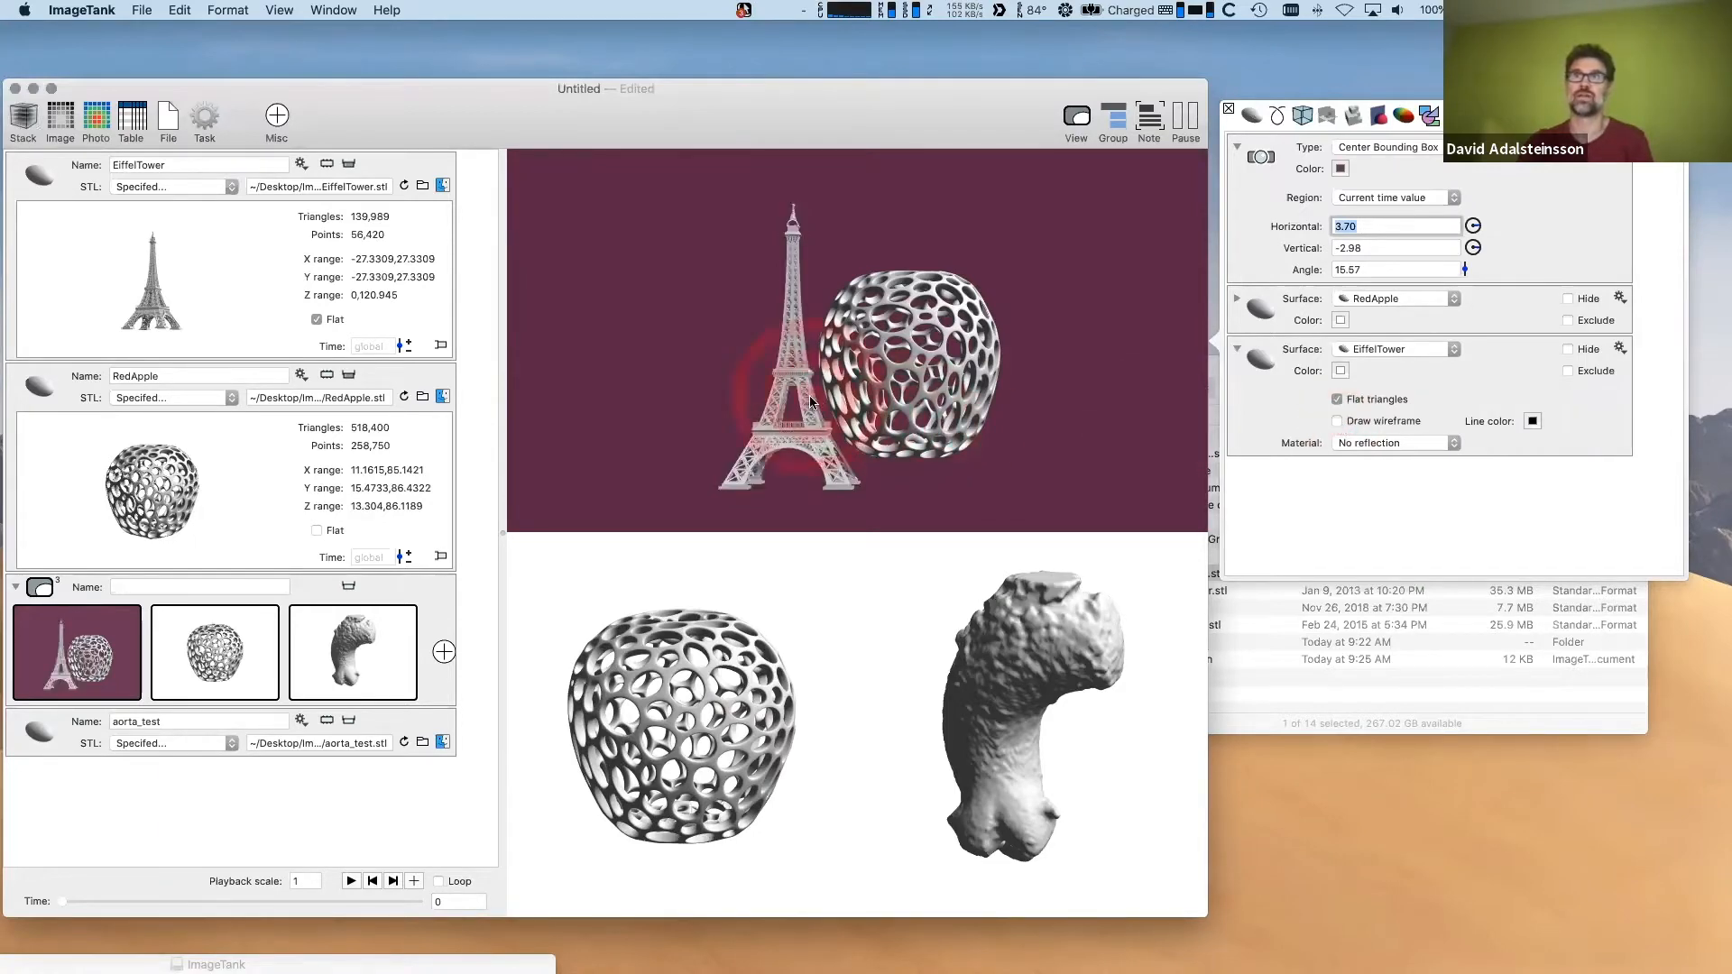
left_click(1337, 422)
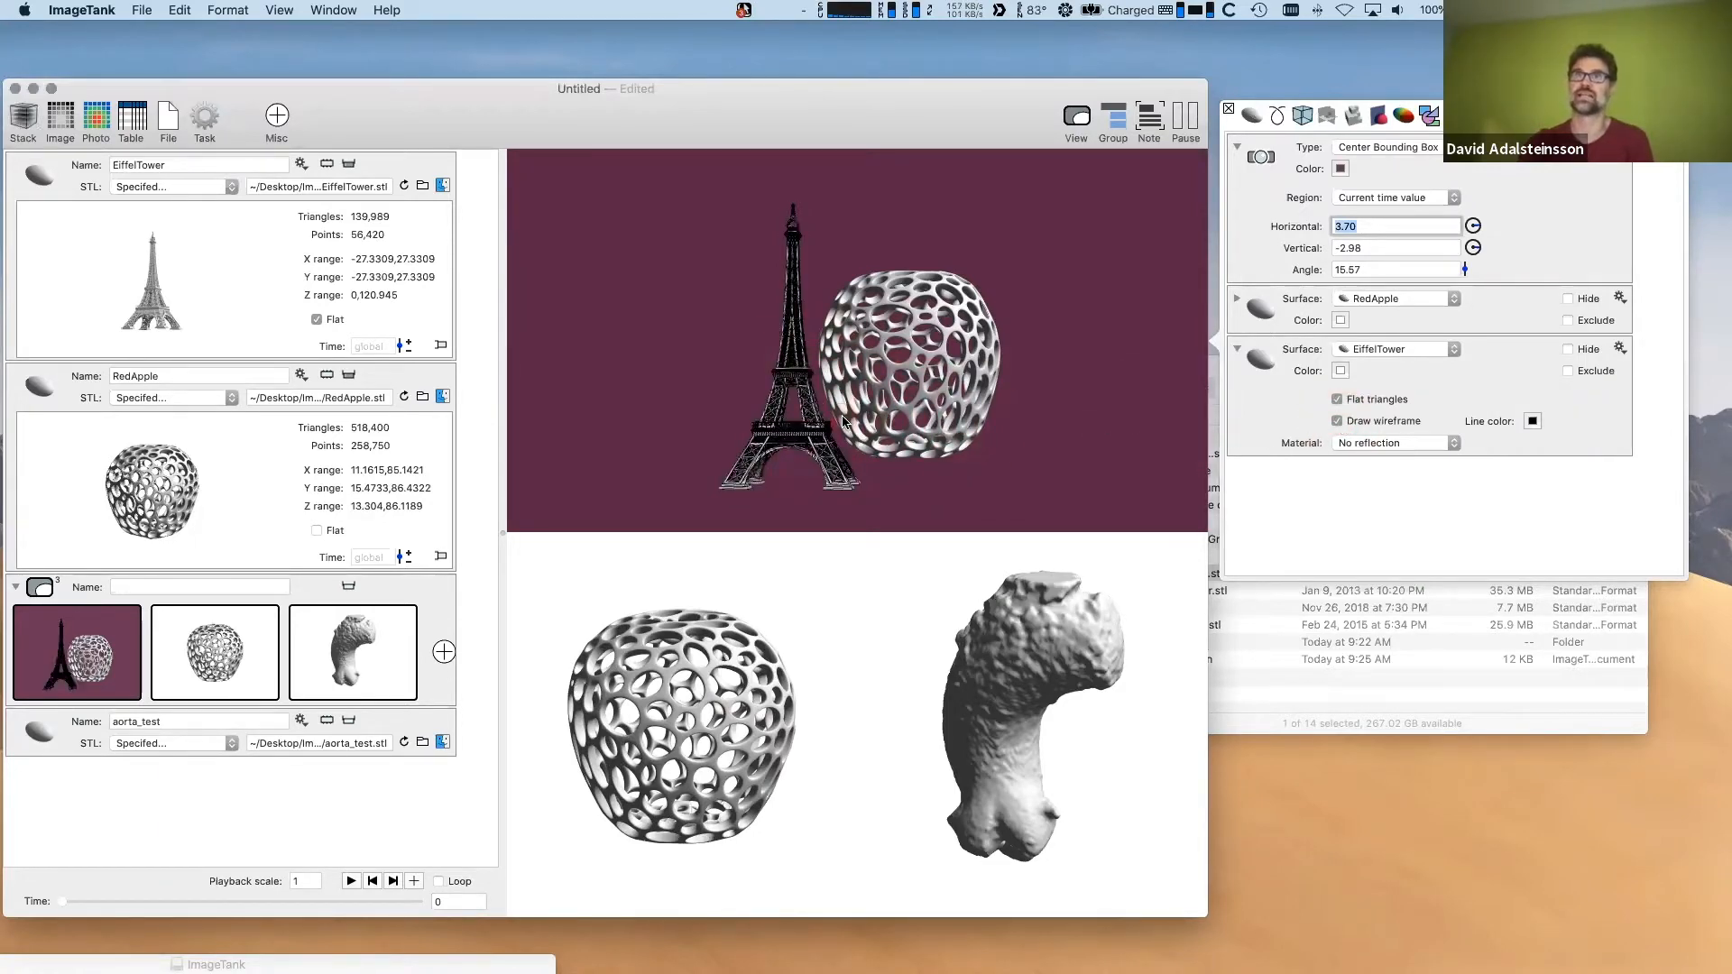
- Exclude the RedApple surface from the upper view to inspect the Eiffel Tower's wireframe on its own
scroll(962, 388, "up", 5)
left_click_drag(675, 436, 617, 463)
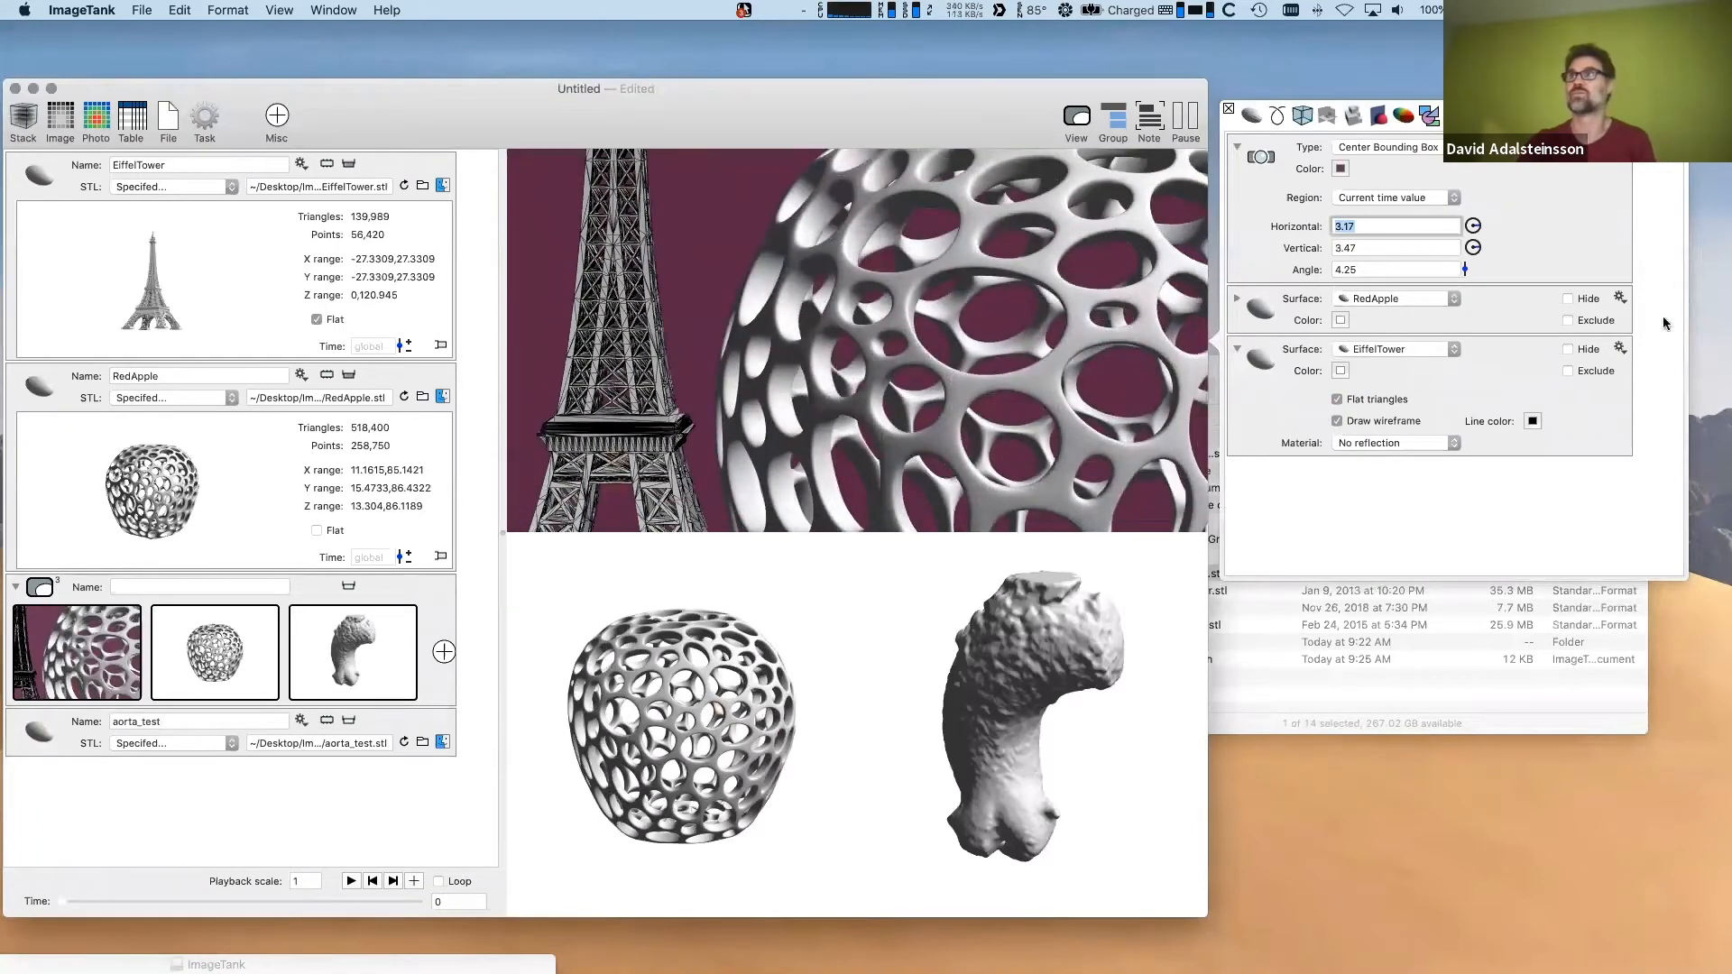
left_click(1595, 322)
scroll(852, 528, "down", 3)
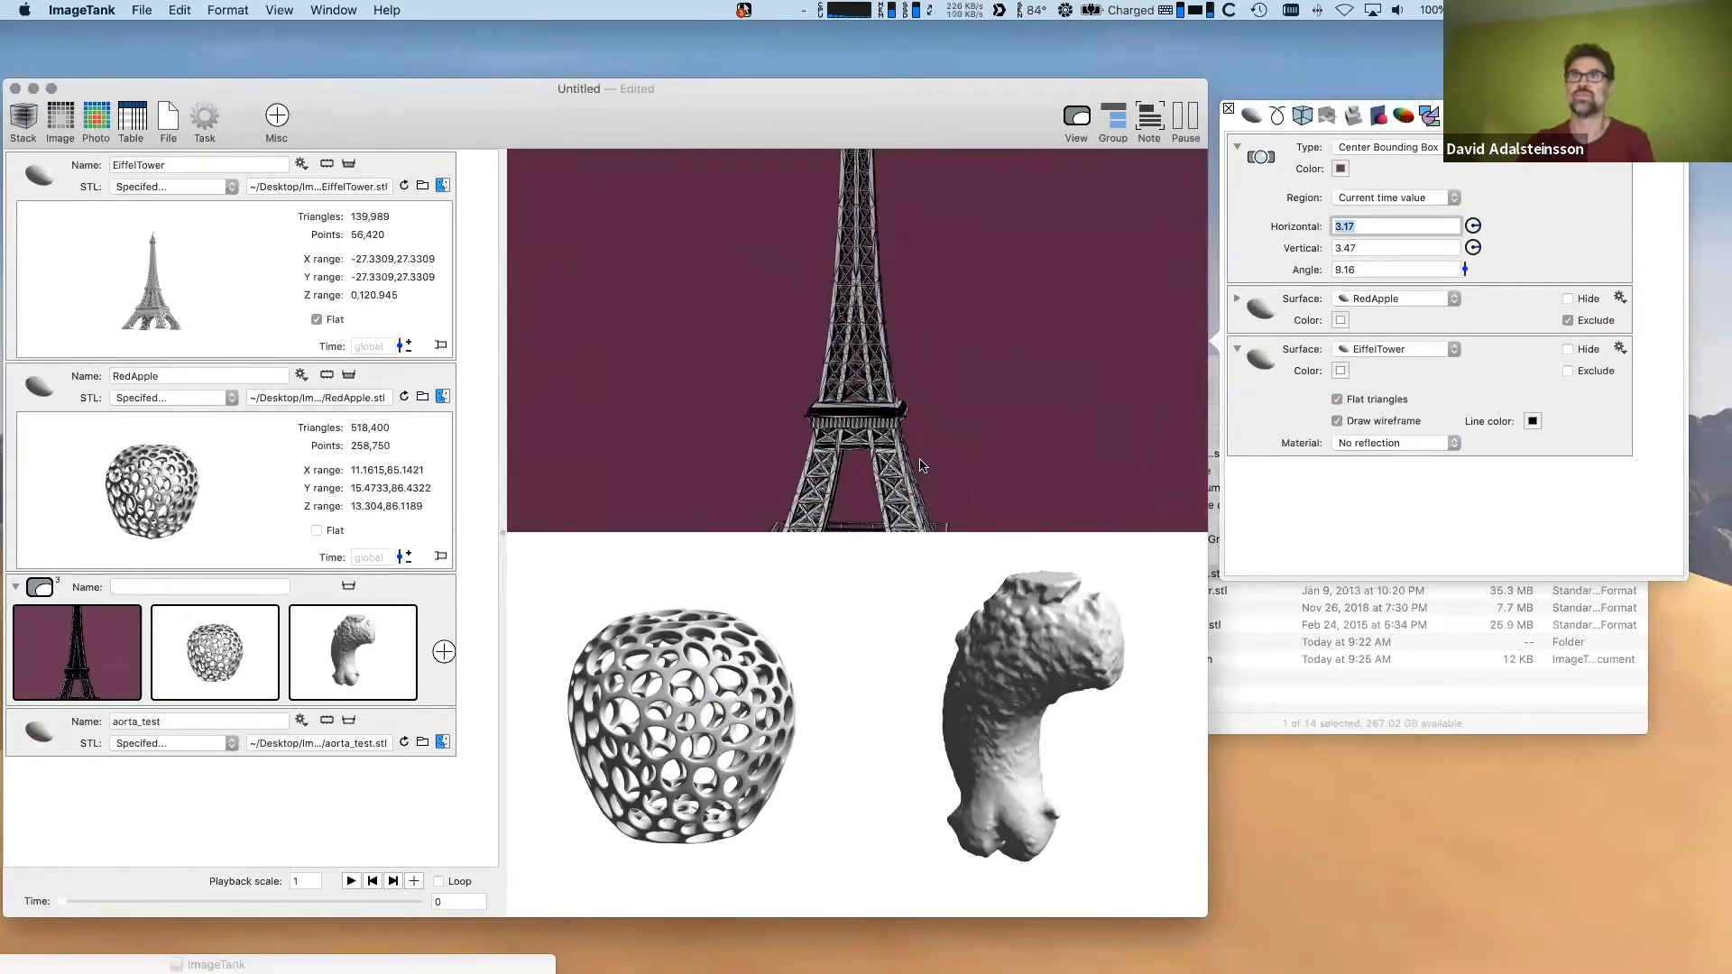
- Enlarge the upper 3D view by lowering its divider, and adjust the divider between the two lower views
left_click_drag(848, 532, 847, 692)
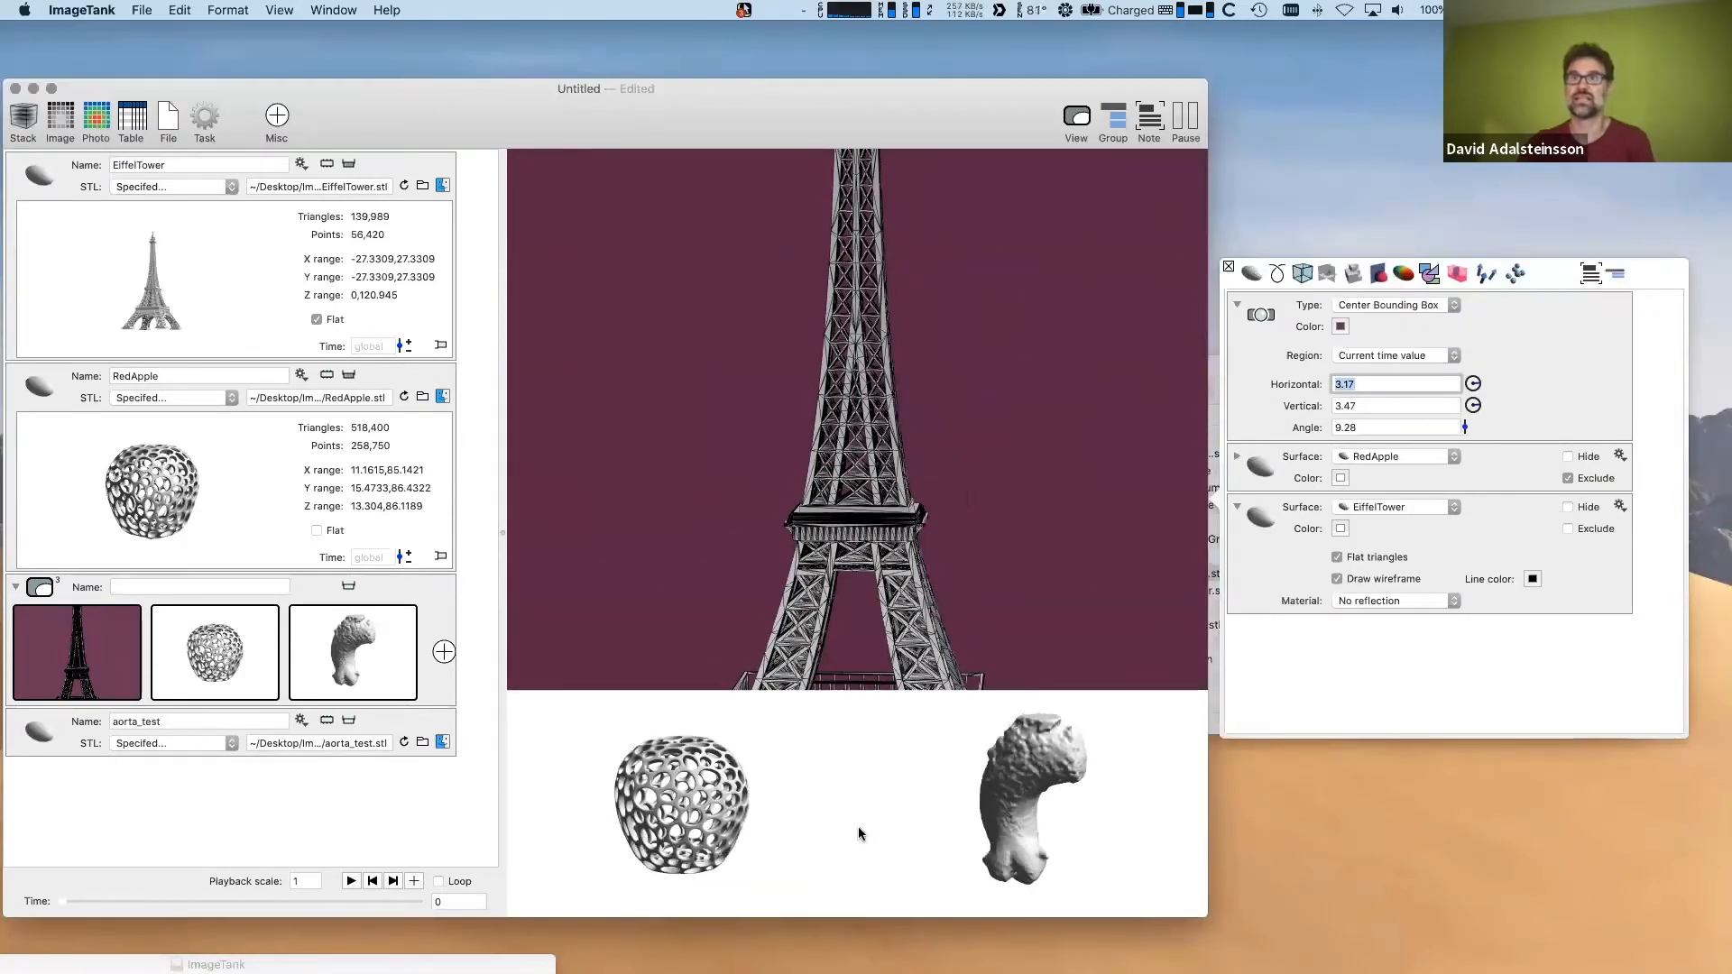
mouse_move(858, 824)
left_mouse_down()
mouse_move(1121, 830)
mouse_move(727, 870)
mouse_move(874, 850)
left_mouse_up()
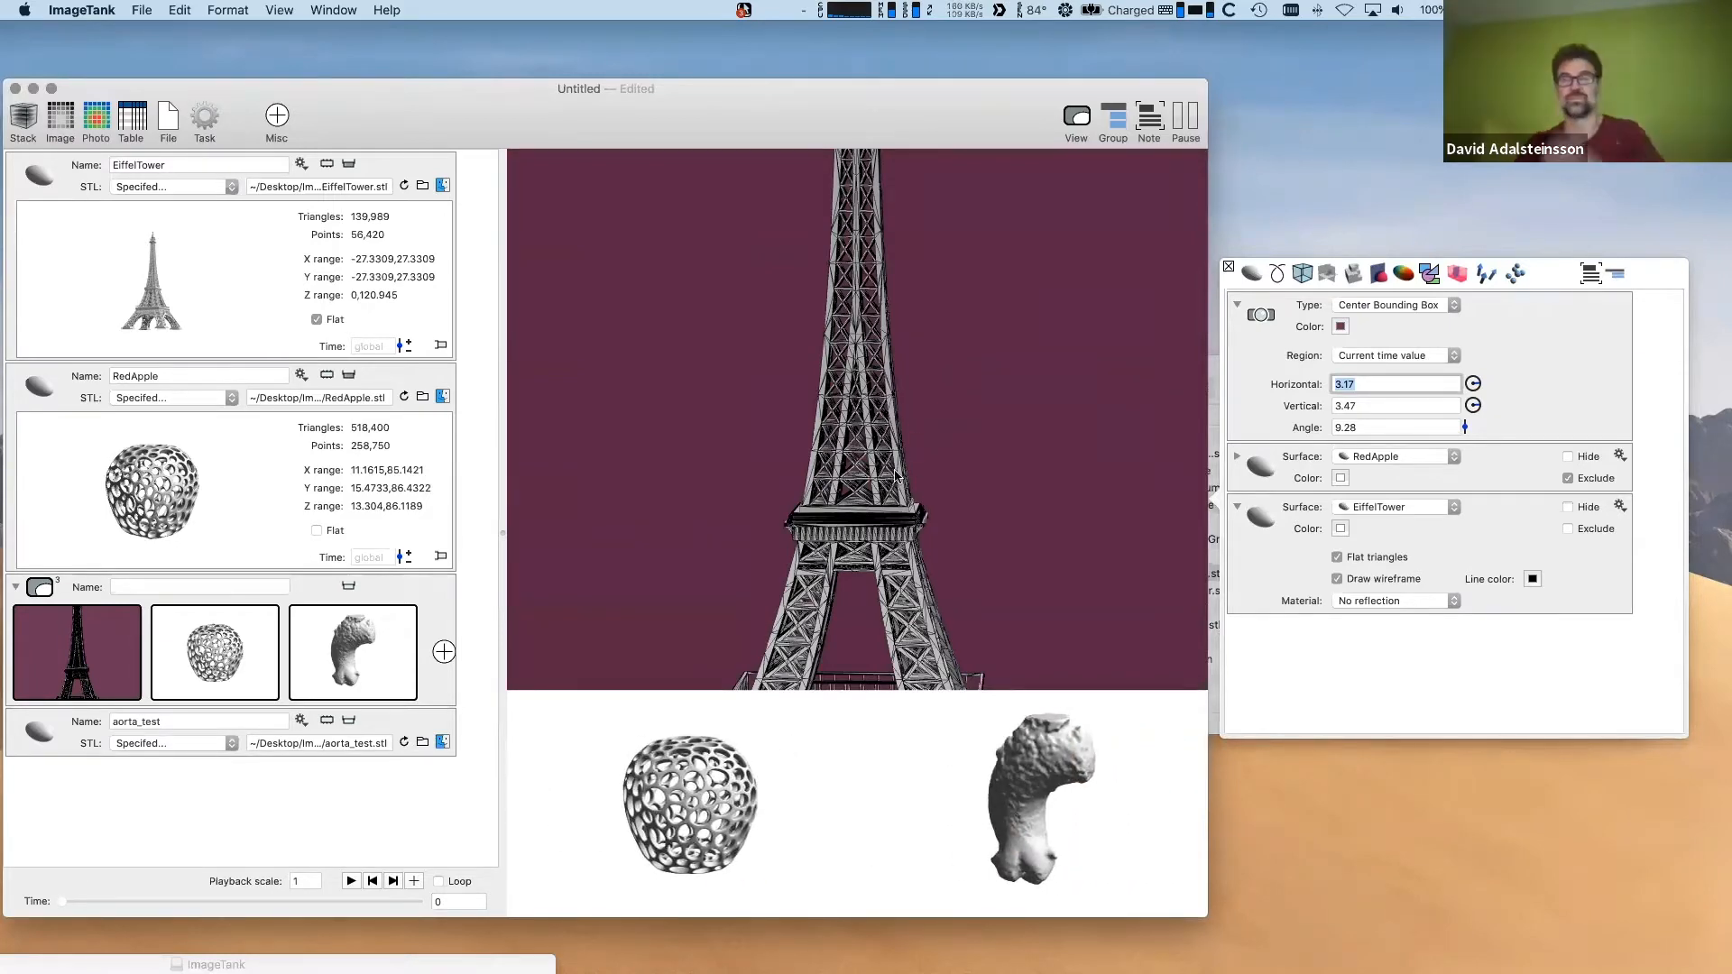
- Bring the whole Eiffel Tower into view and include the RedApple surface in the upper view again
left_click_drag(889, 484, 831, 484)
scroll(831, 484, "down", 5)
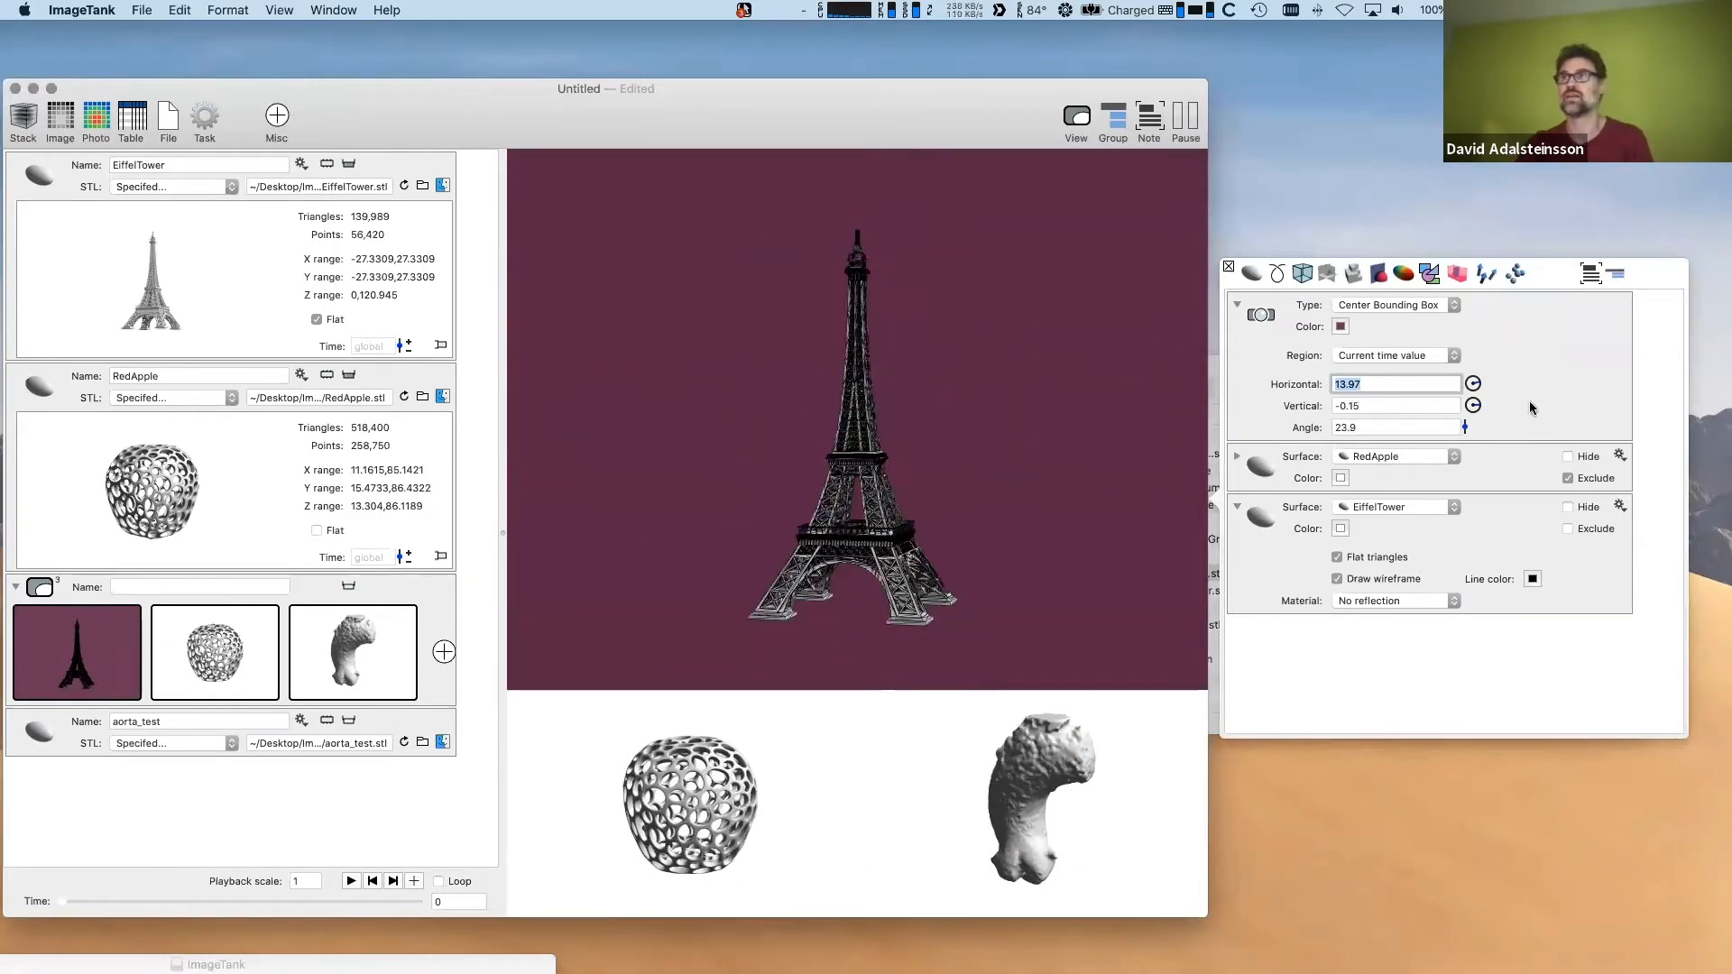
left_click(1585, 476)
- Color the RedApple surface orange-red with 27% opacity and look at the Eiffel Tower through it
left_click(1340, 478)
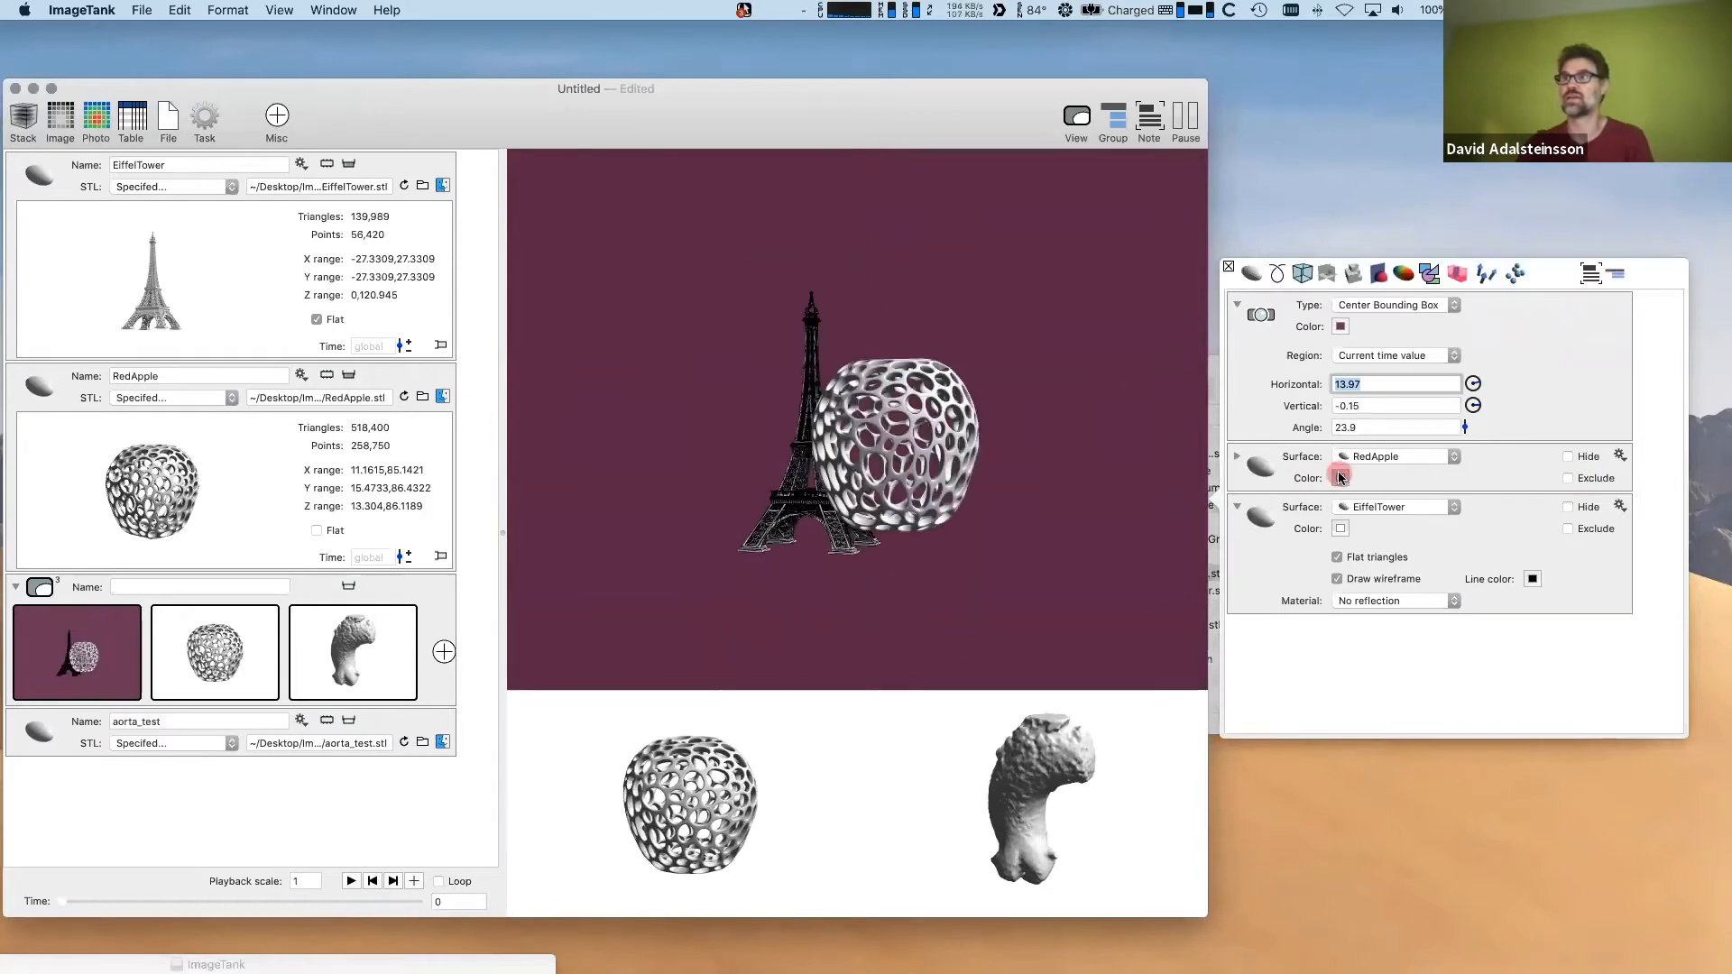
left_click(895, 275)
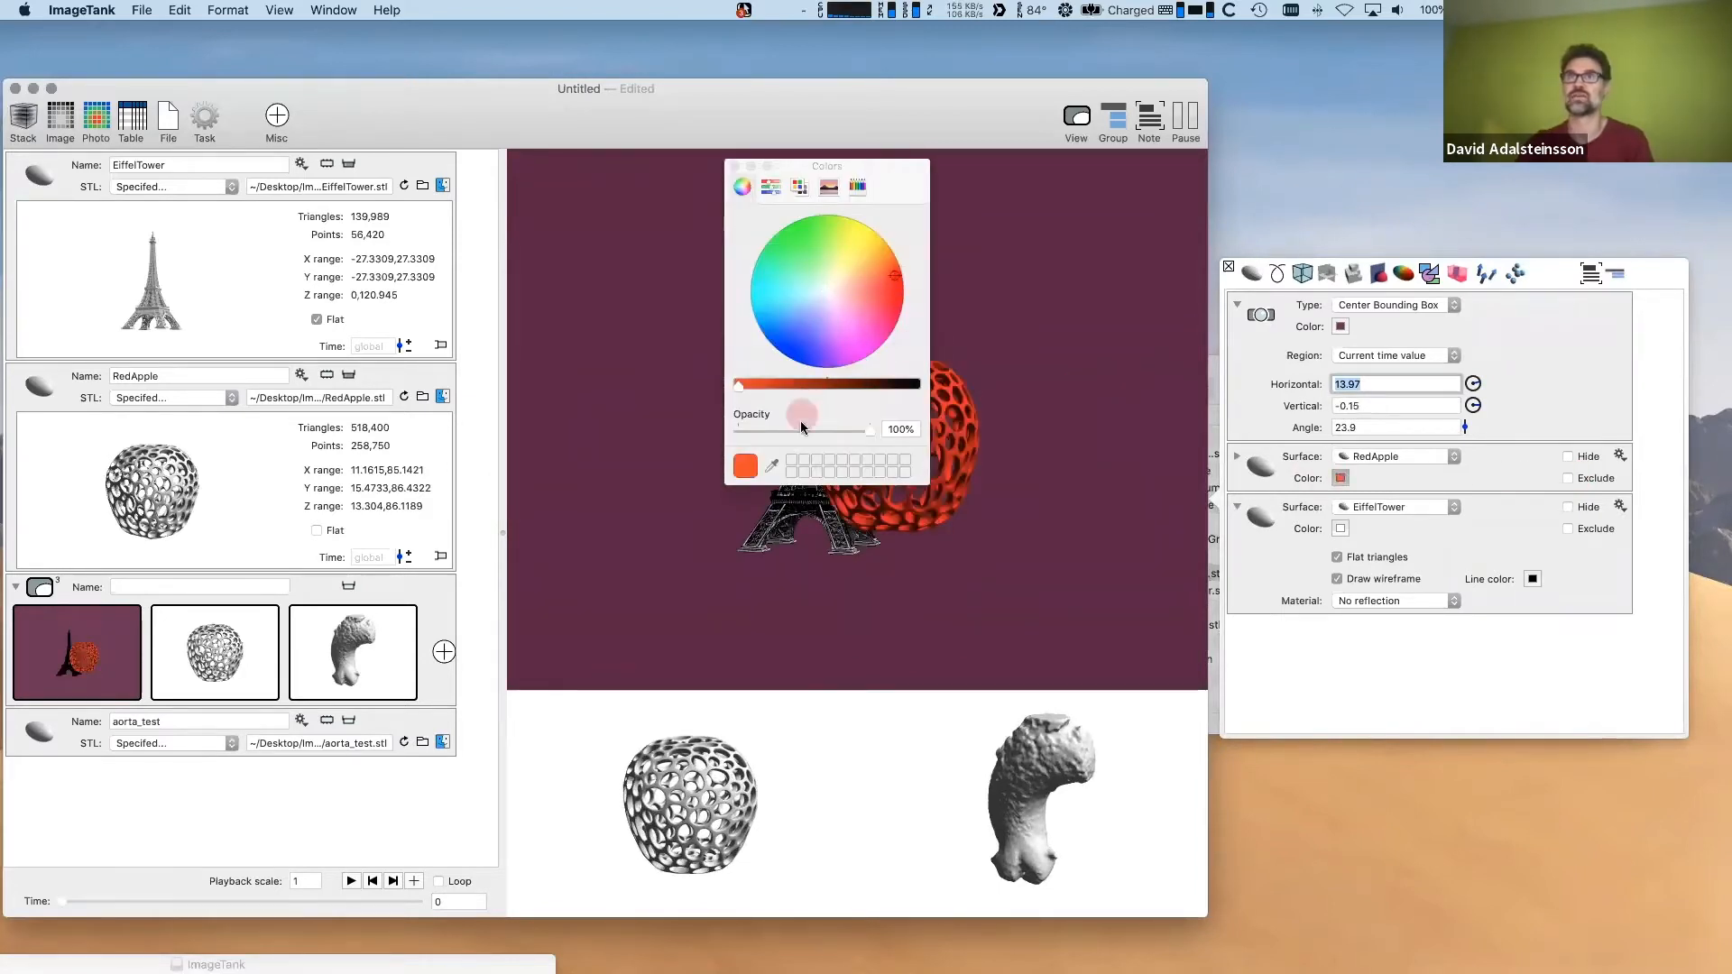
left_click_drag(794, 441, 786, 439)
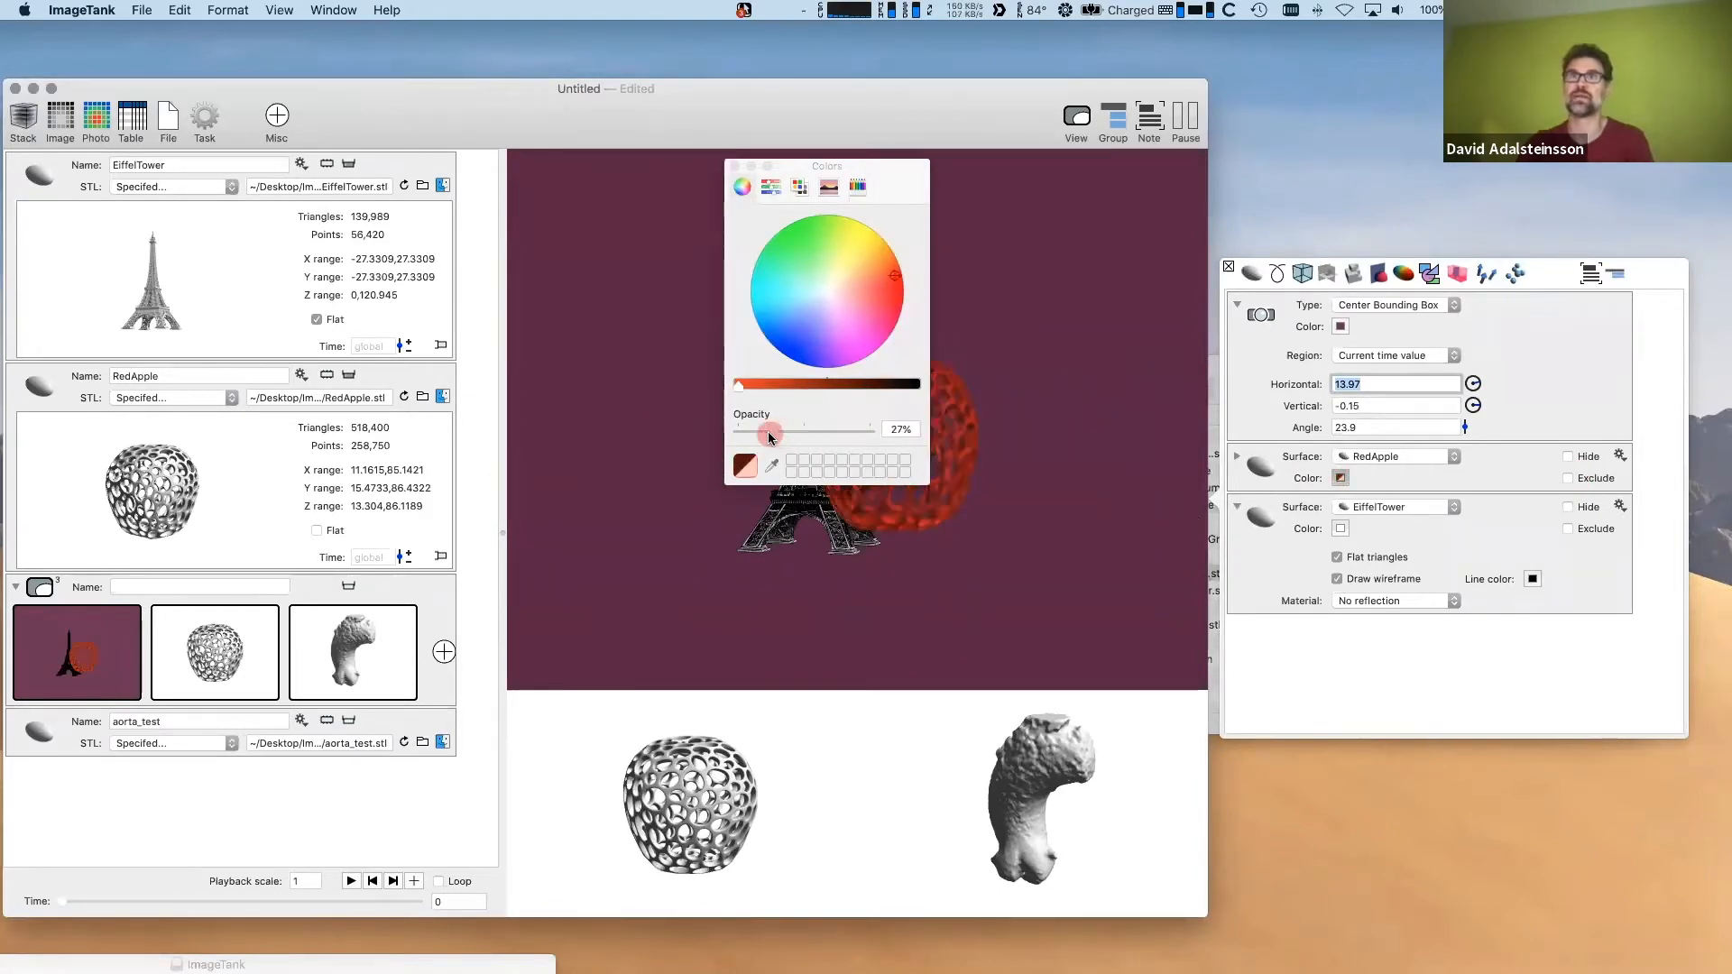
left_click(735, 167)
left_click_drag(980, 424, 918, 424)
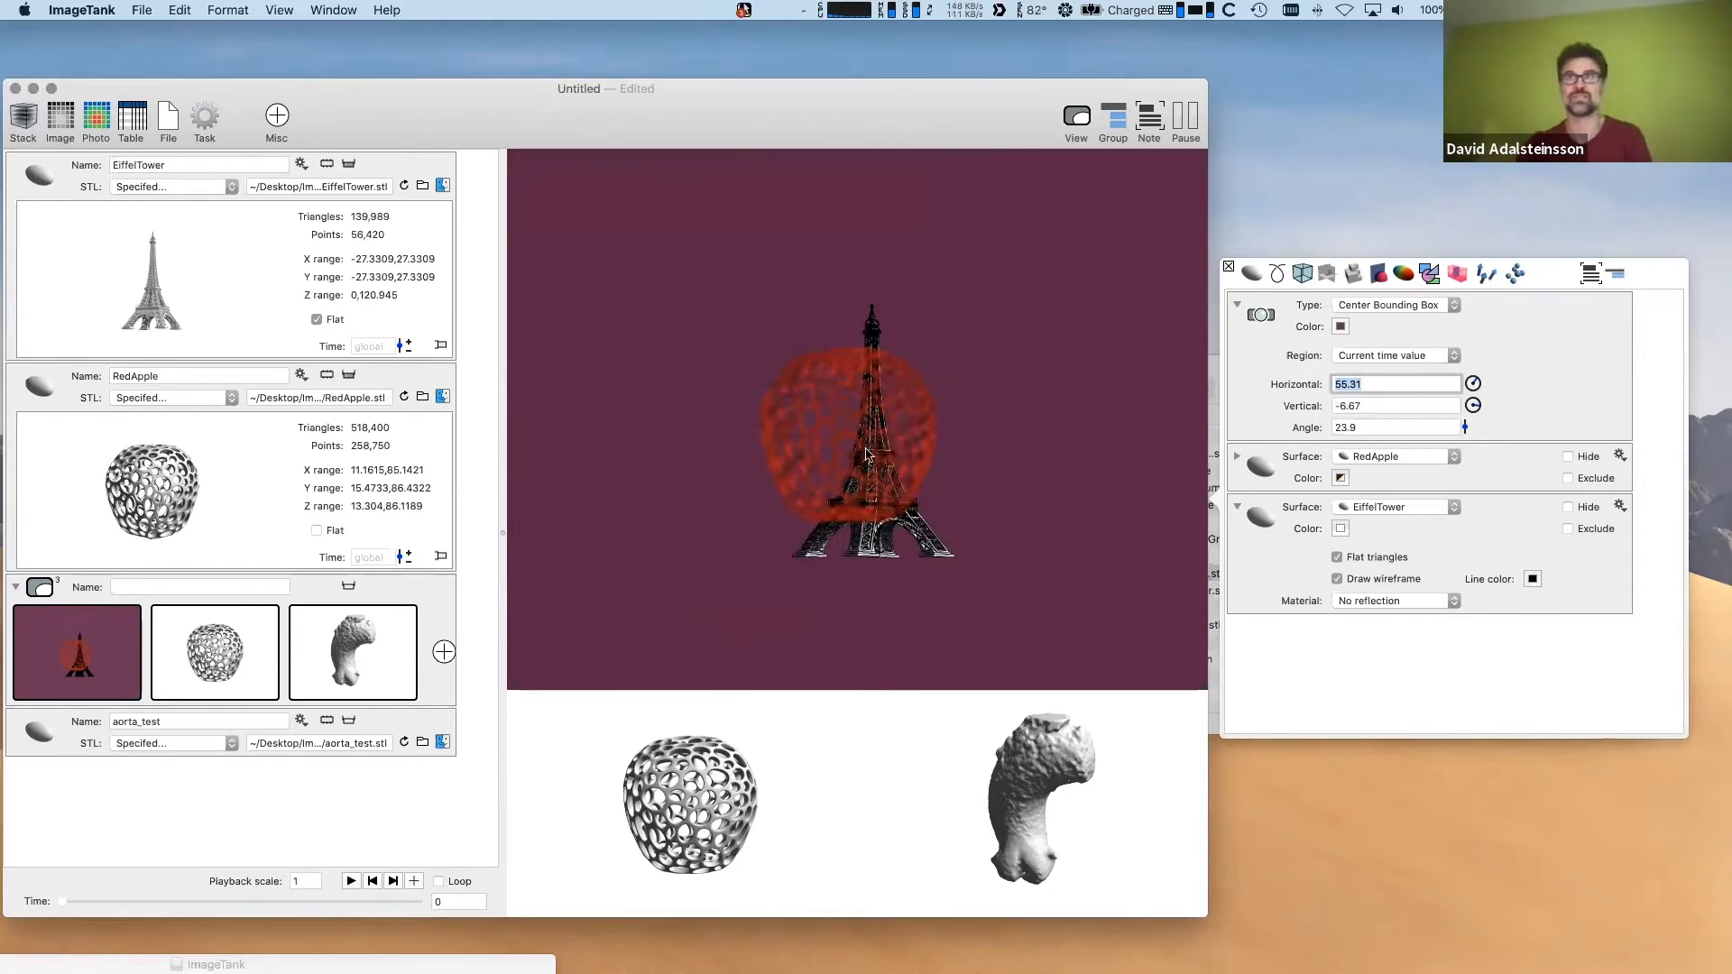
scroll(846, 482, "up", 10)
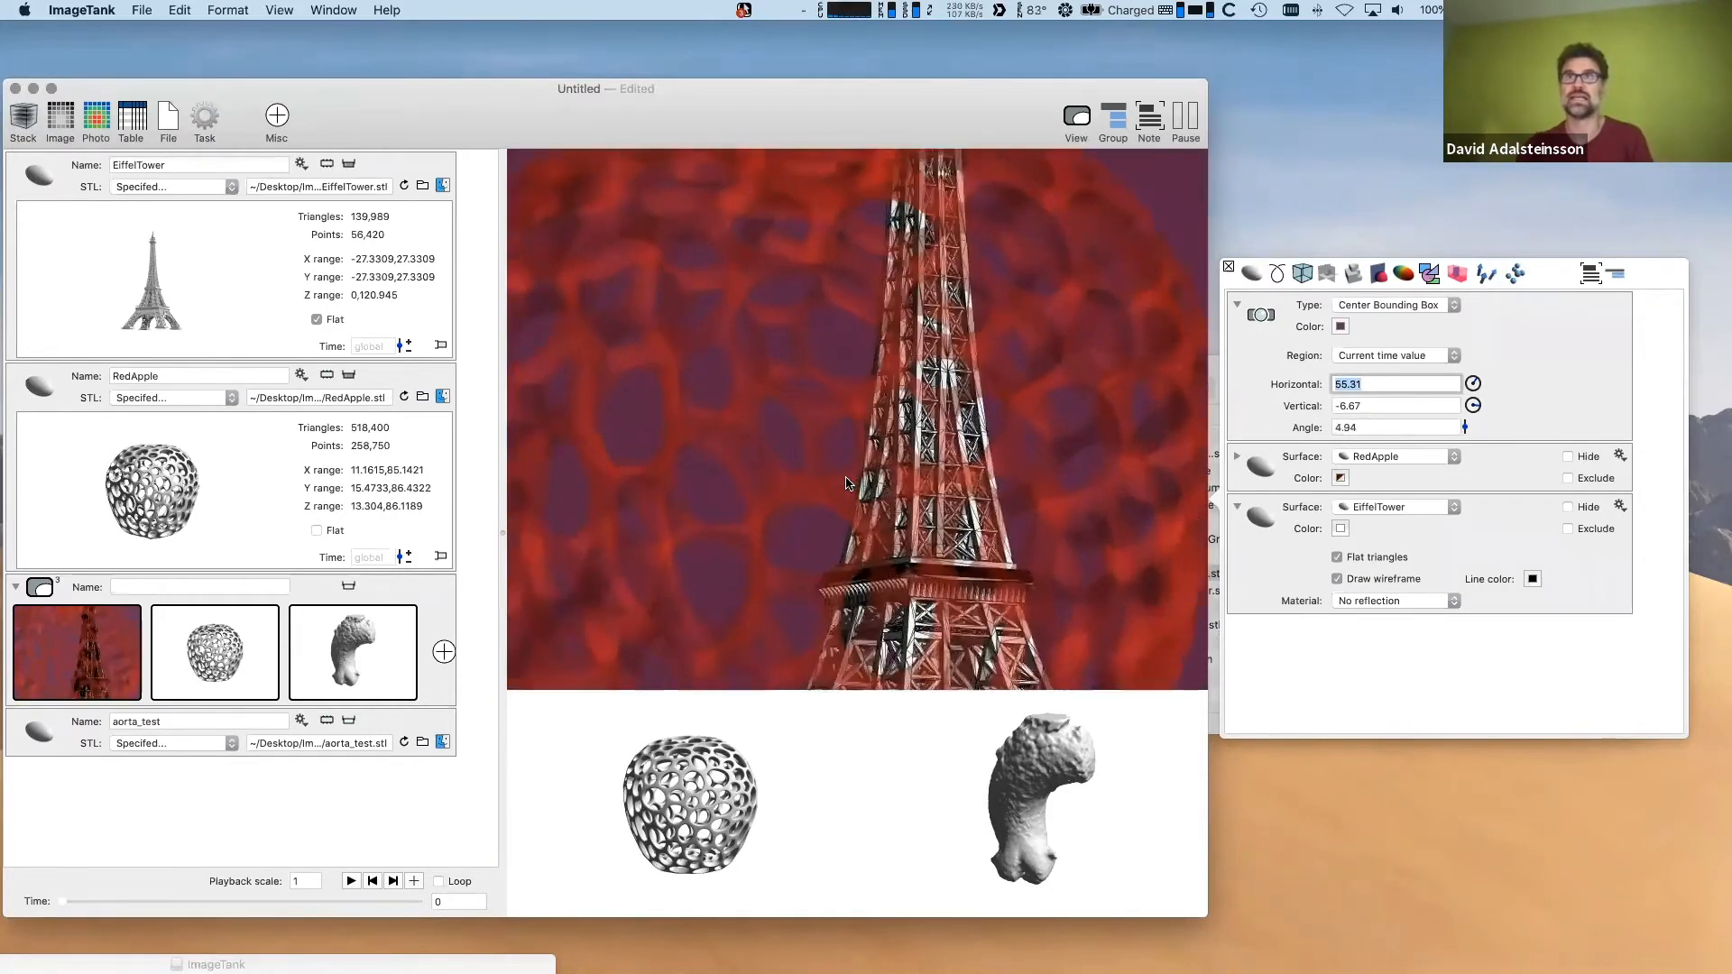
- Try the wireframe drawing on the RedApple surface in the upper view, and turn it off again
left_click(1237, 456)
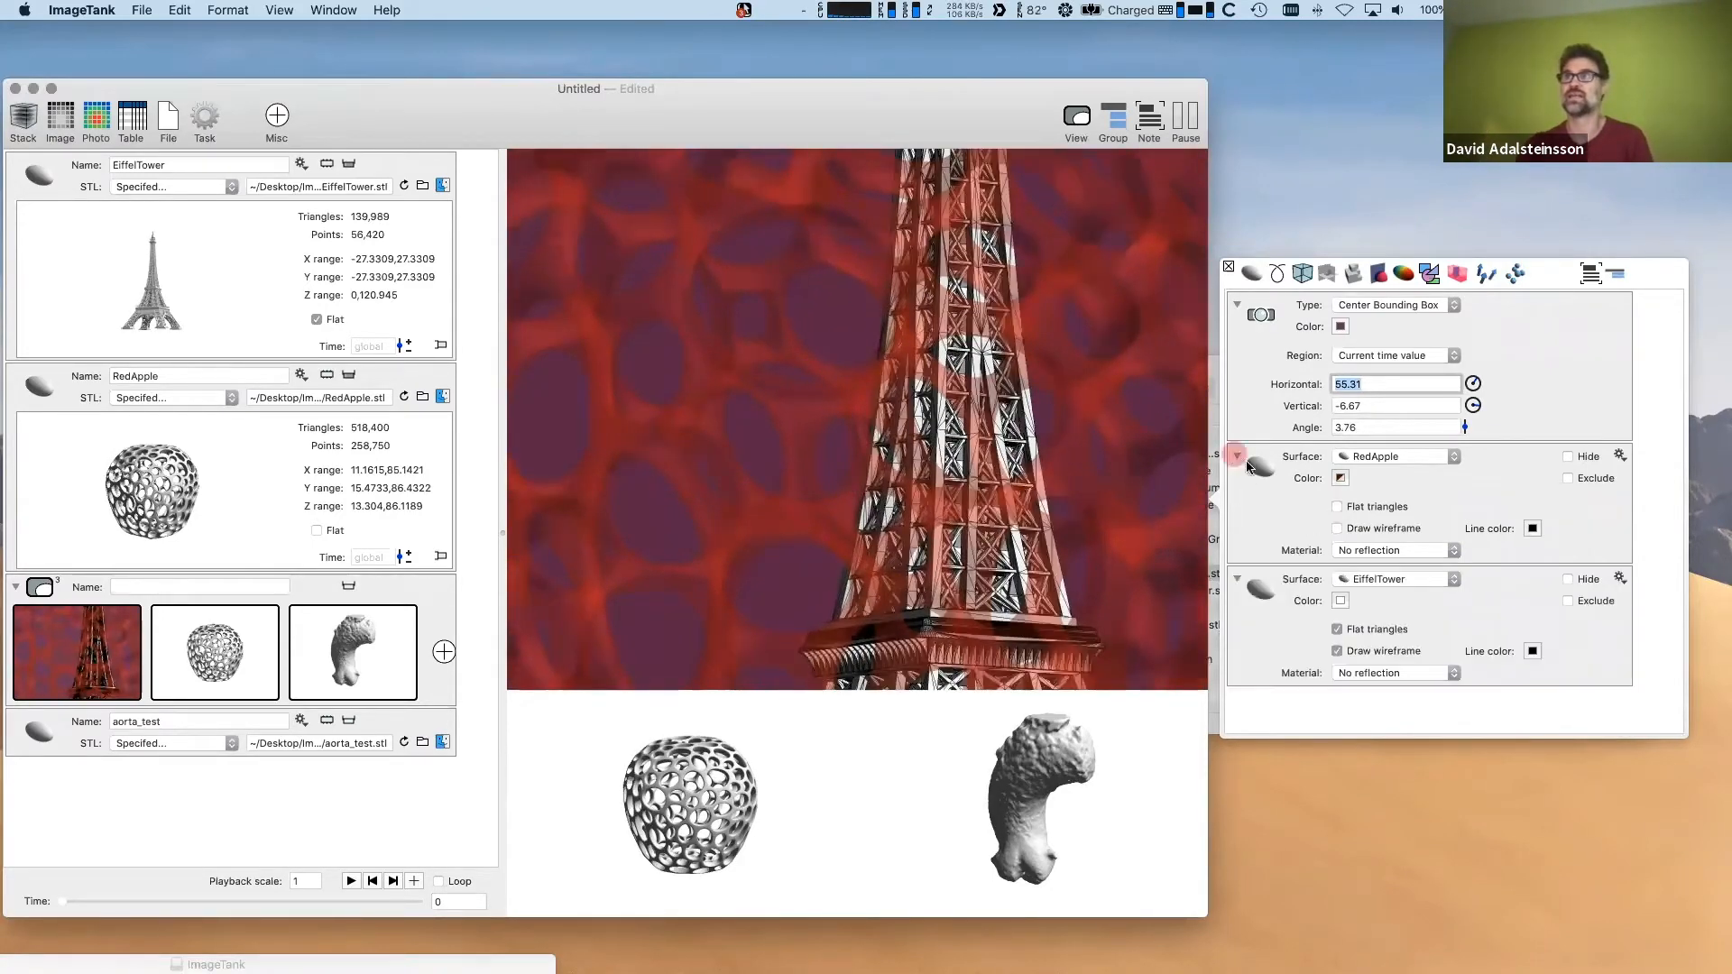
left_click(1337, 528)
left_click(1340, 507)
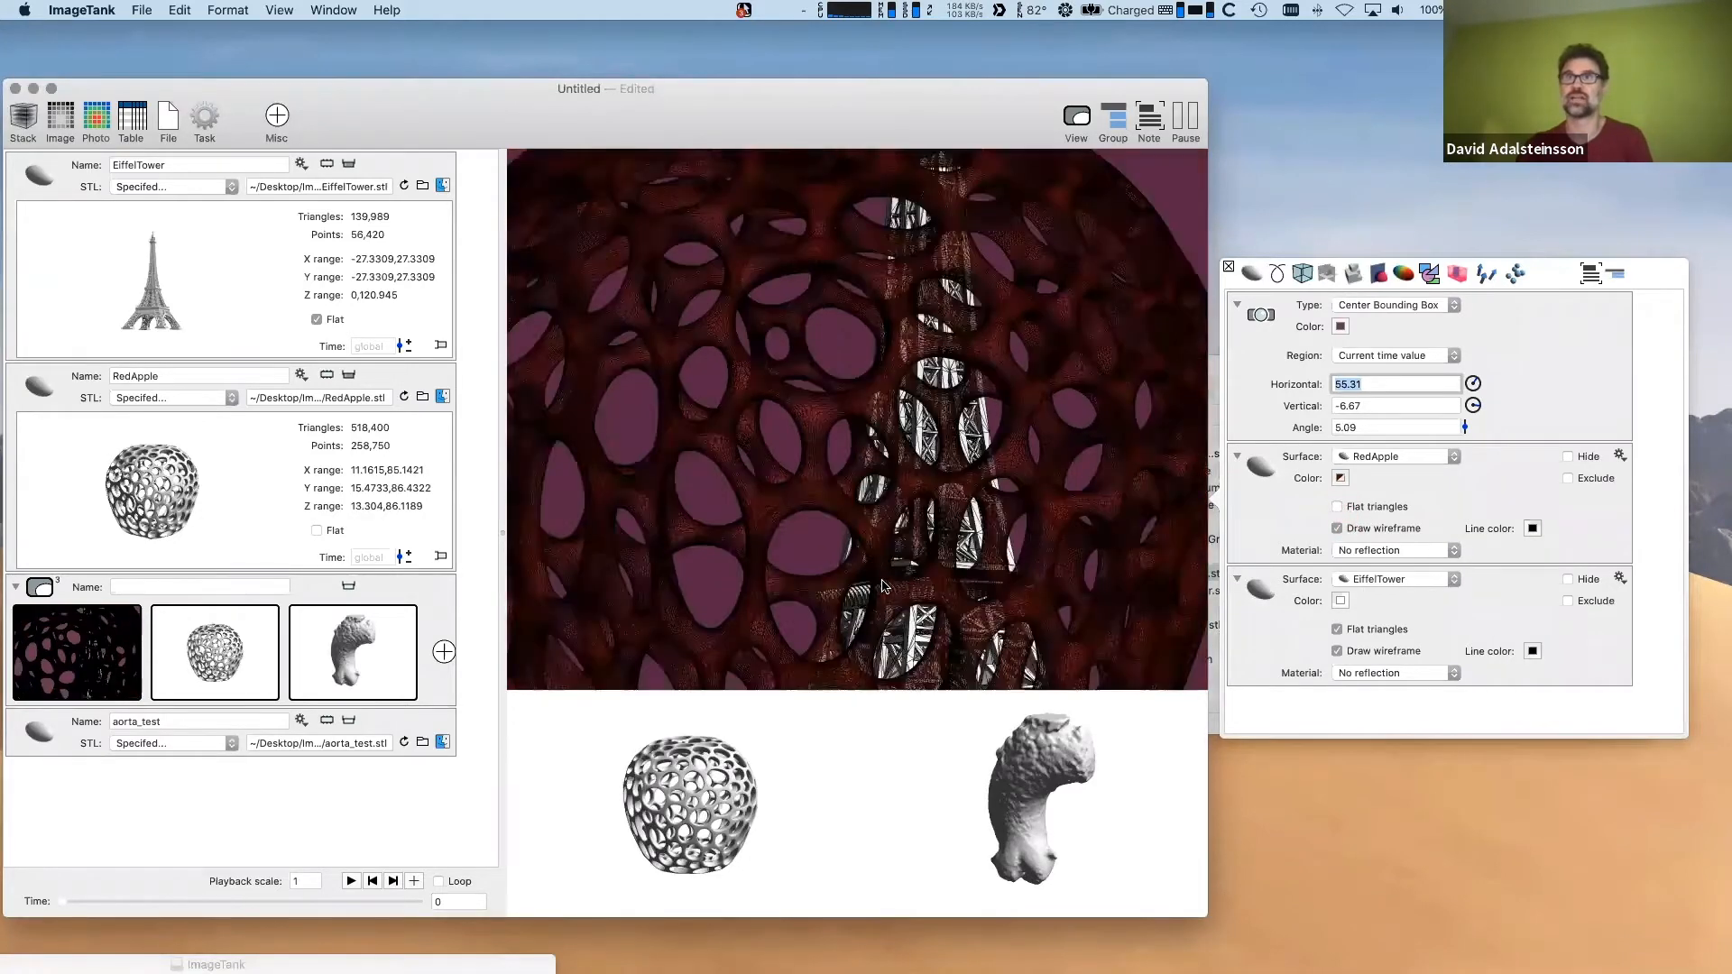
left_click(1336, 529)
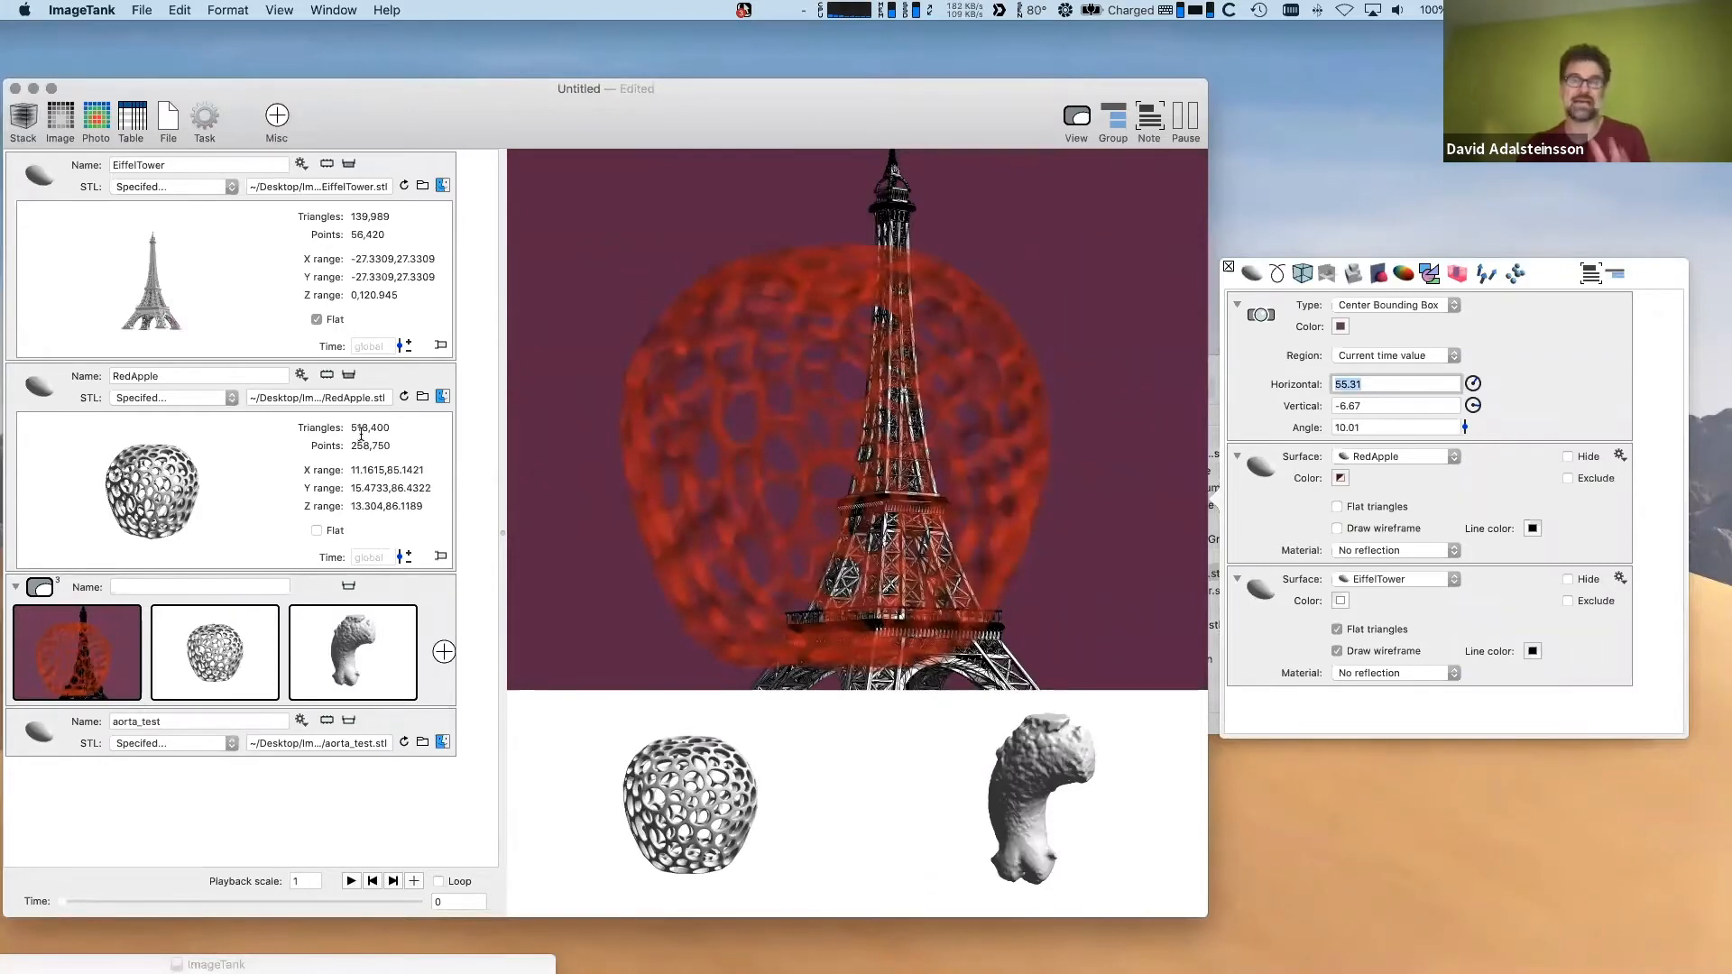
- Orbit the upper view around the Eiffel Tower and RedApple, and check the computer's temperature sensors in between
left_click_drag(619, 537, 1005, 190)
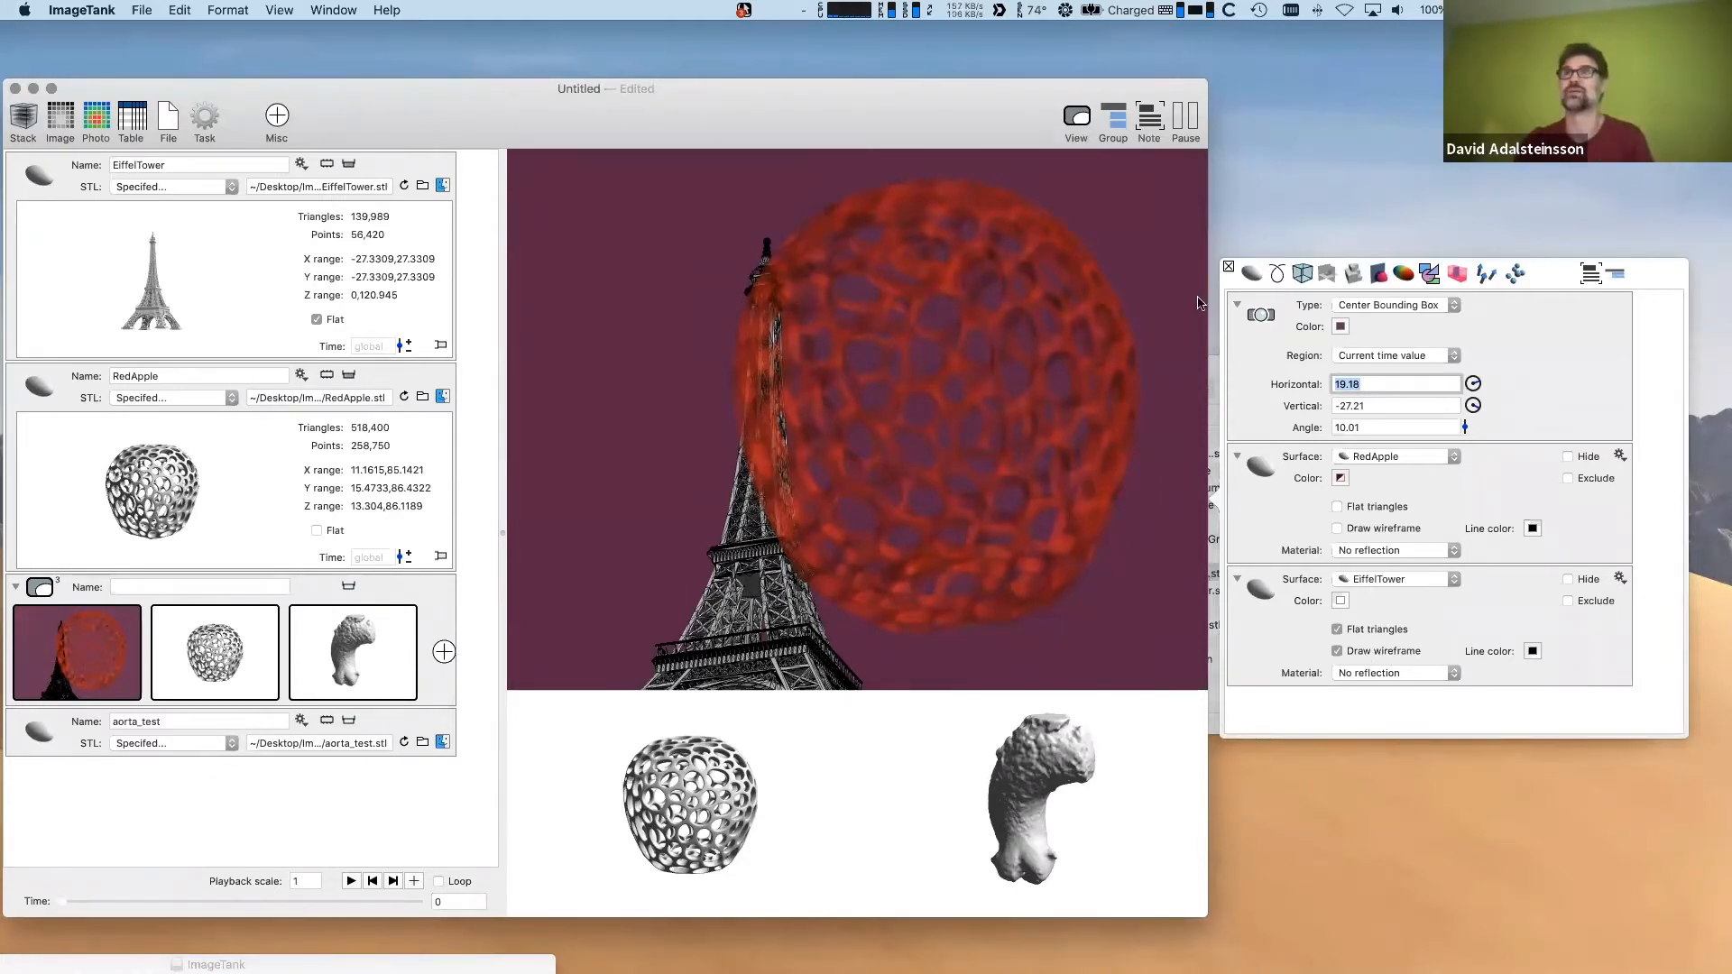
left_click(1068, 16)
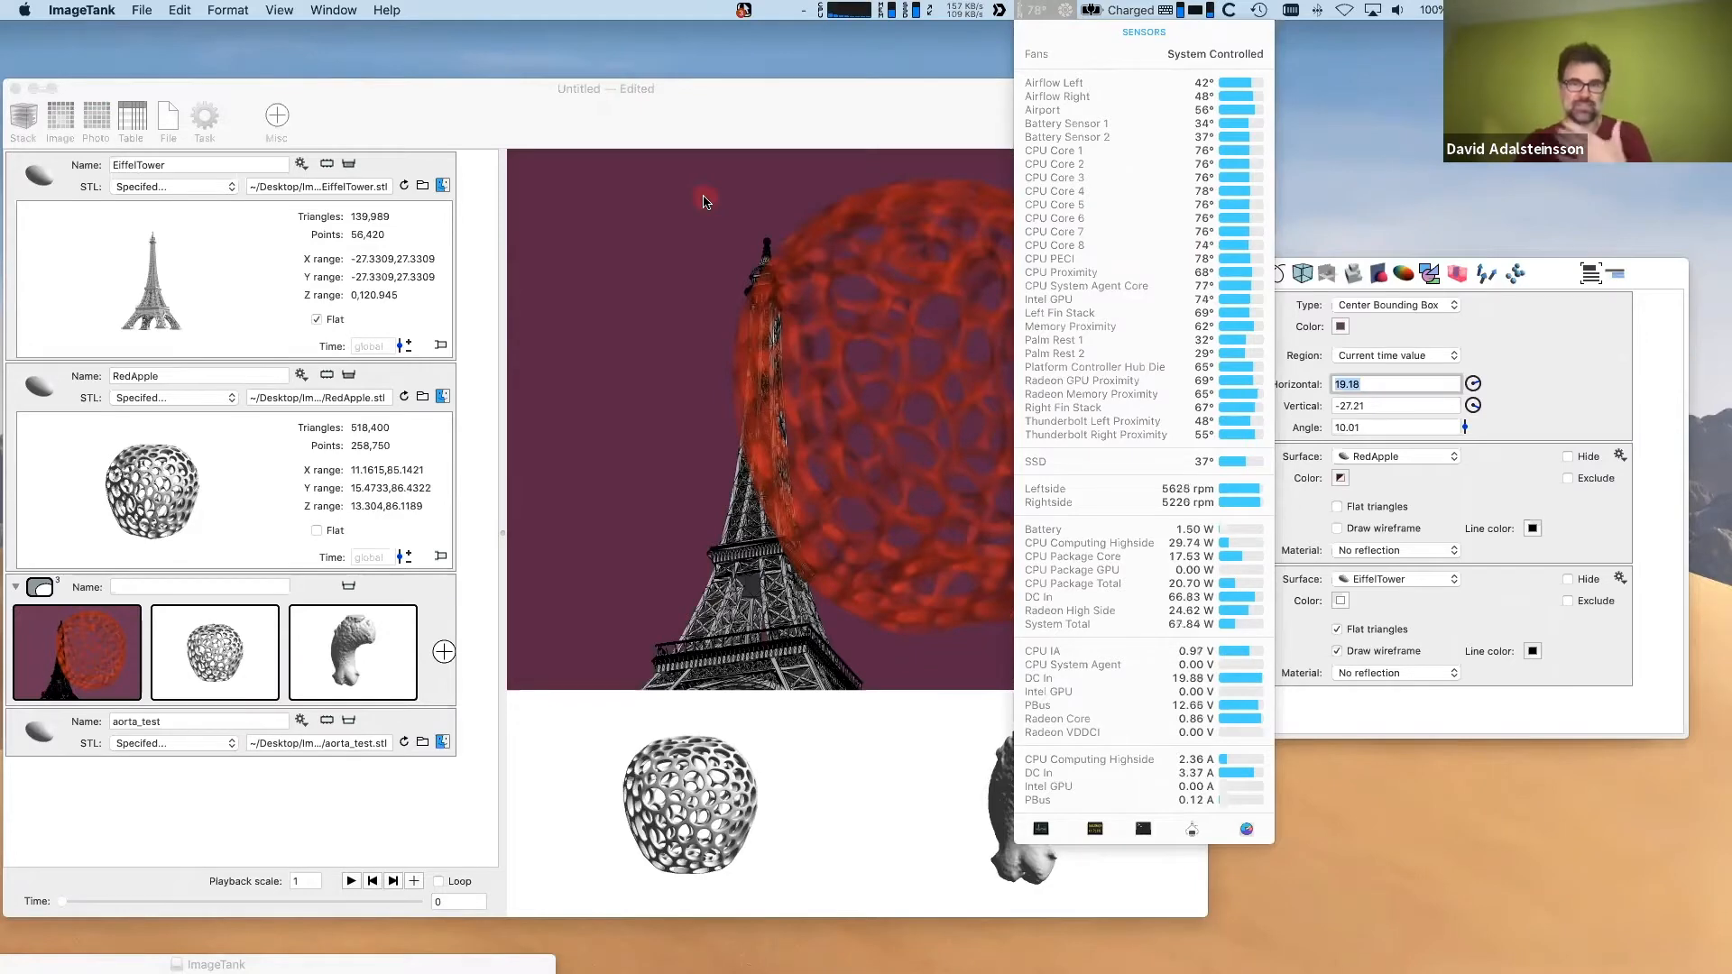
left_click(781, 302)
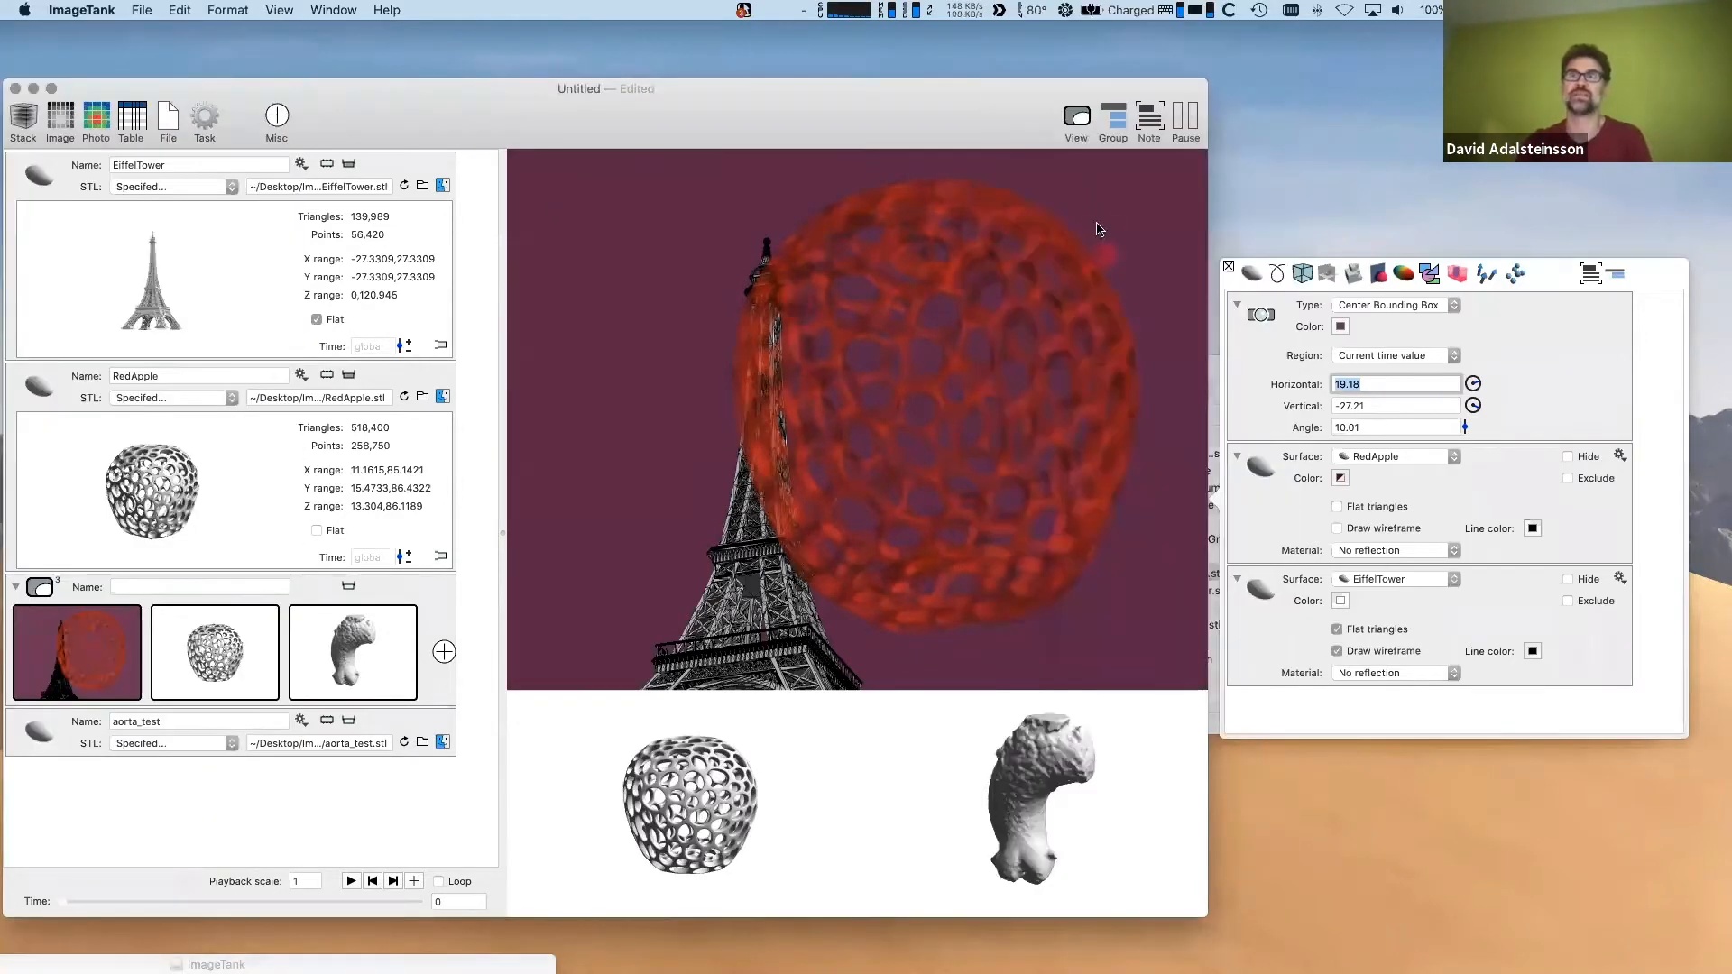
left_click_drag(919, 419, 781, 425)
scroll(719, 454, "down", 5)
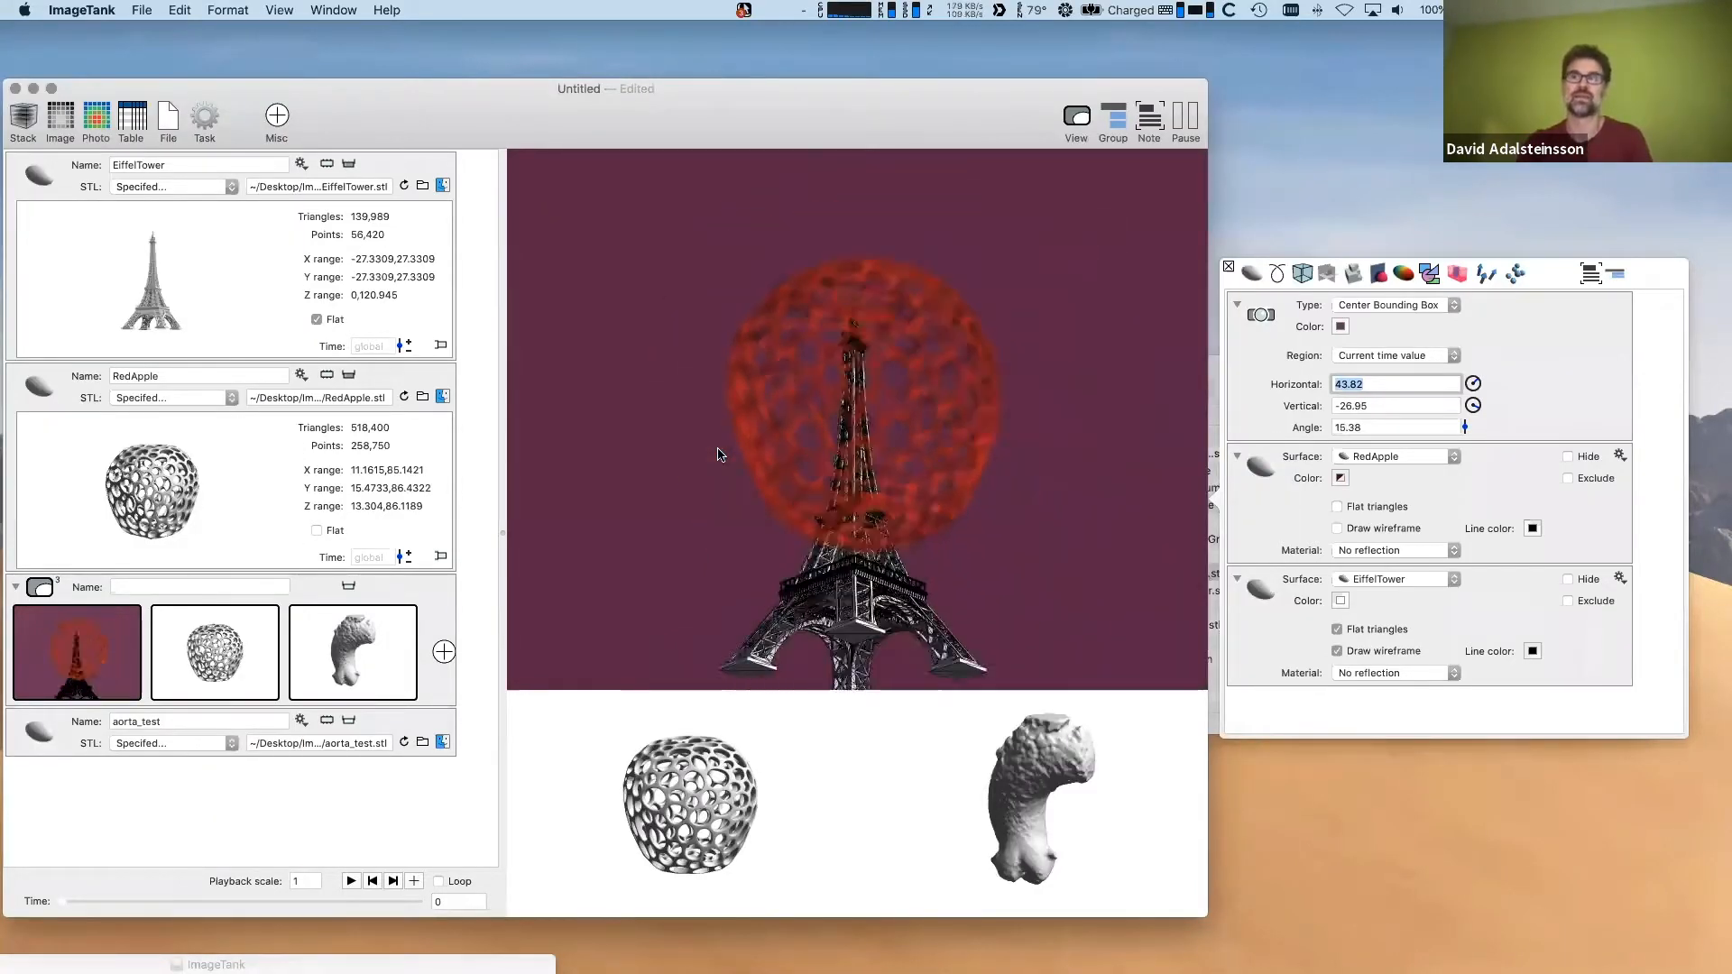
left_click_drag(659, 510, 881, 568)
mouse_move(802, 502)
left_mouse_down()
mouse_move(783, 521)
mouse_move(816, 528)
left_mouse_up()
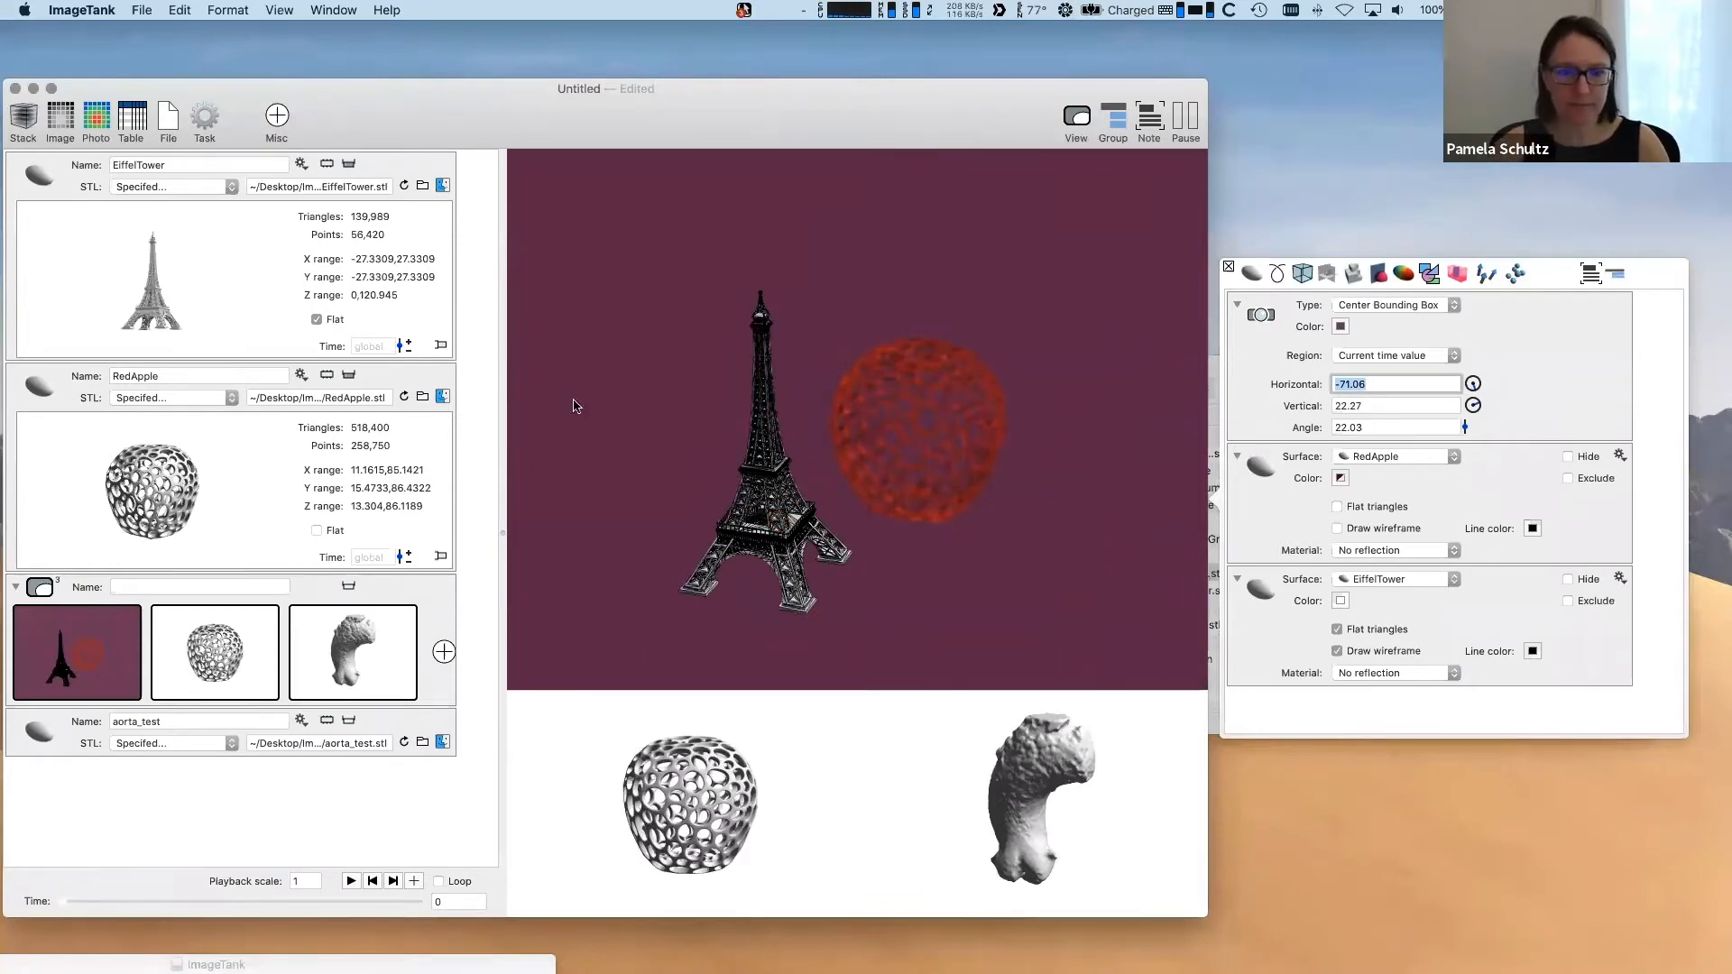
- Close the view settings and add the STL files folder from the ImageTank demo folder to the document
left_click_drag(99, 93, 99, 51)
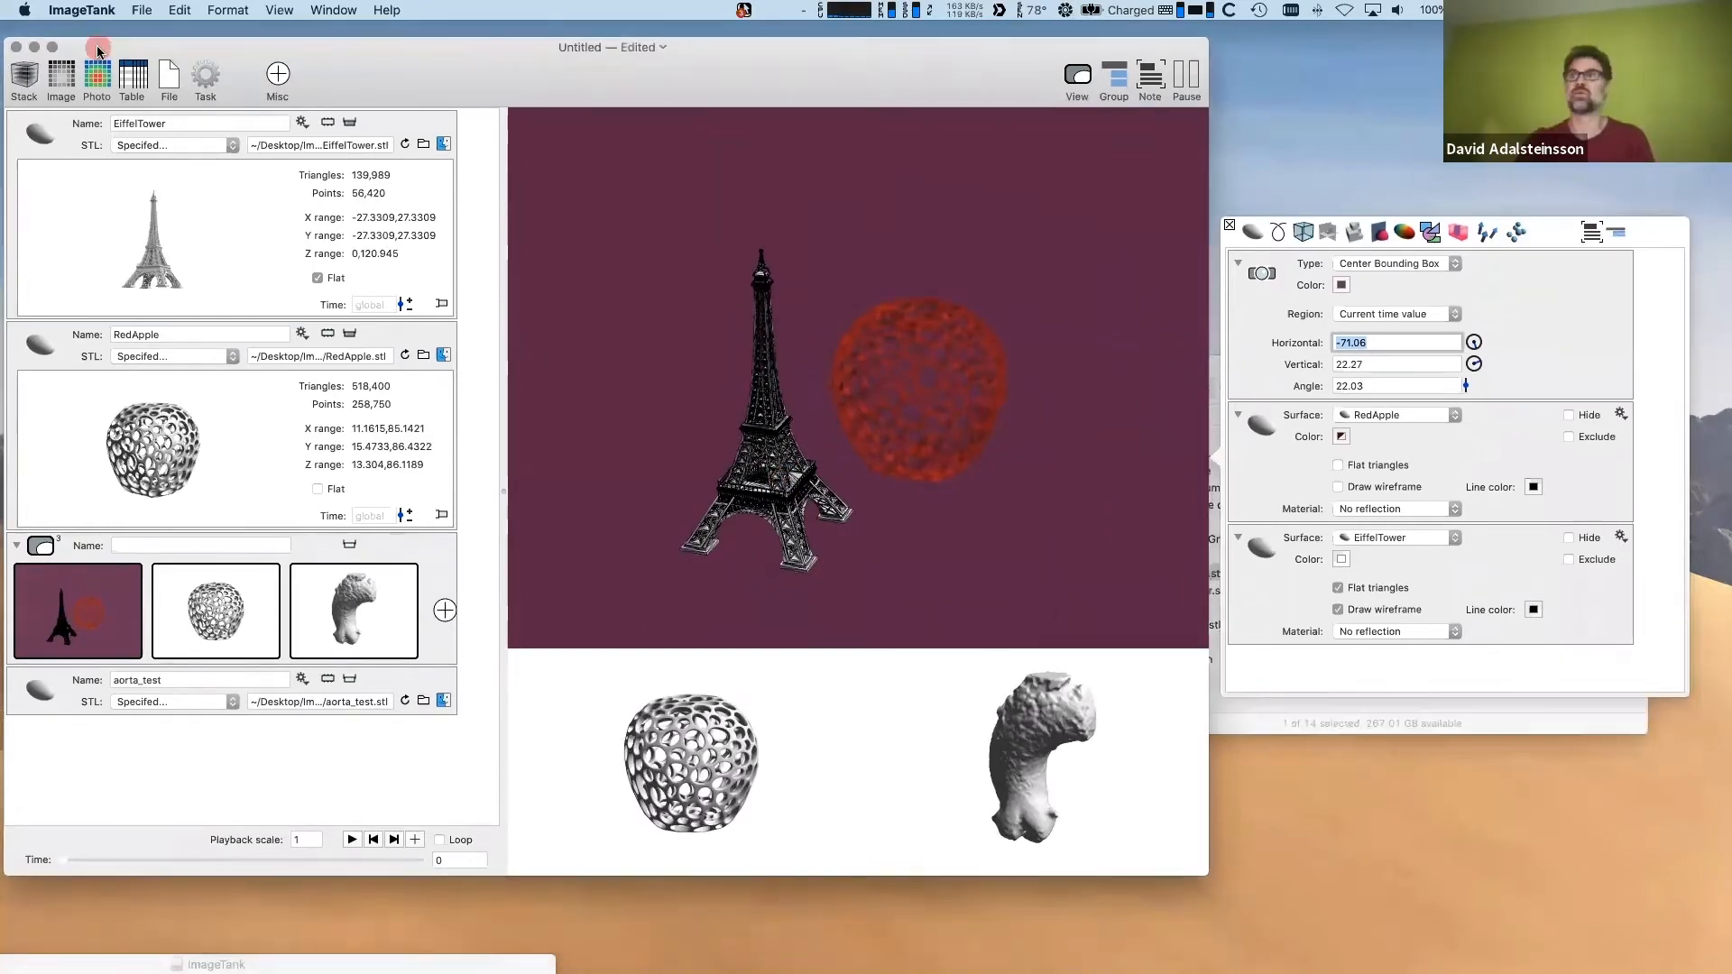
left_click(1232, 226)
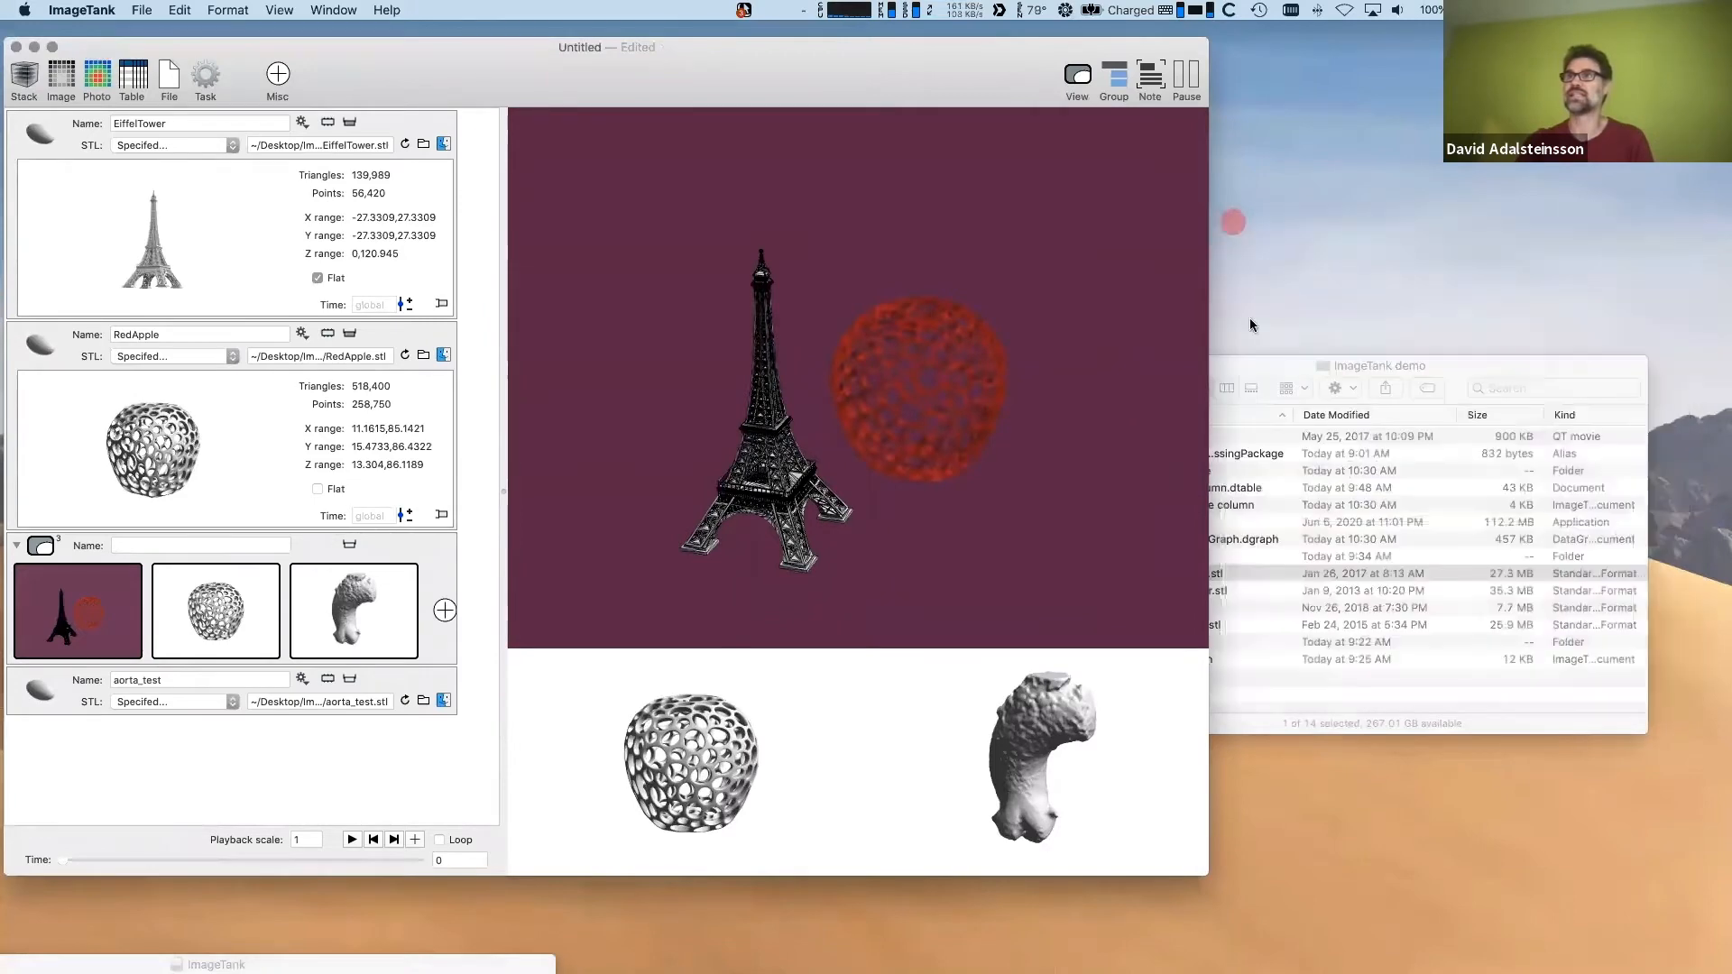
left_click_drag(1292, 363, 1344, 343)
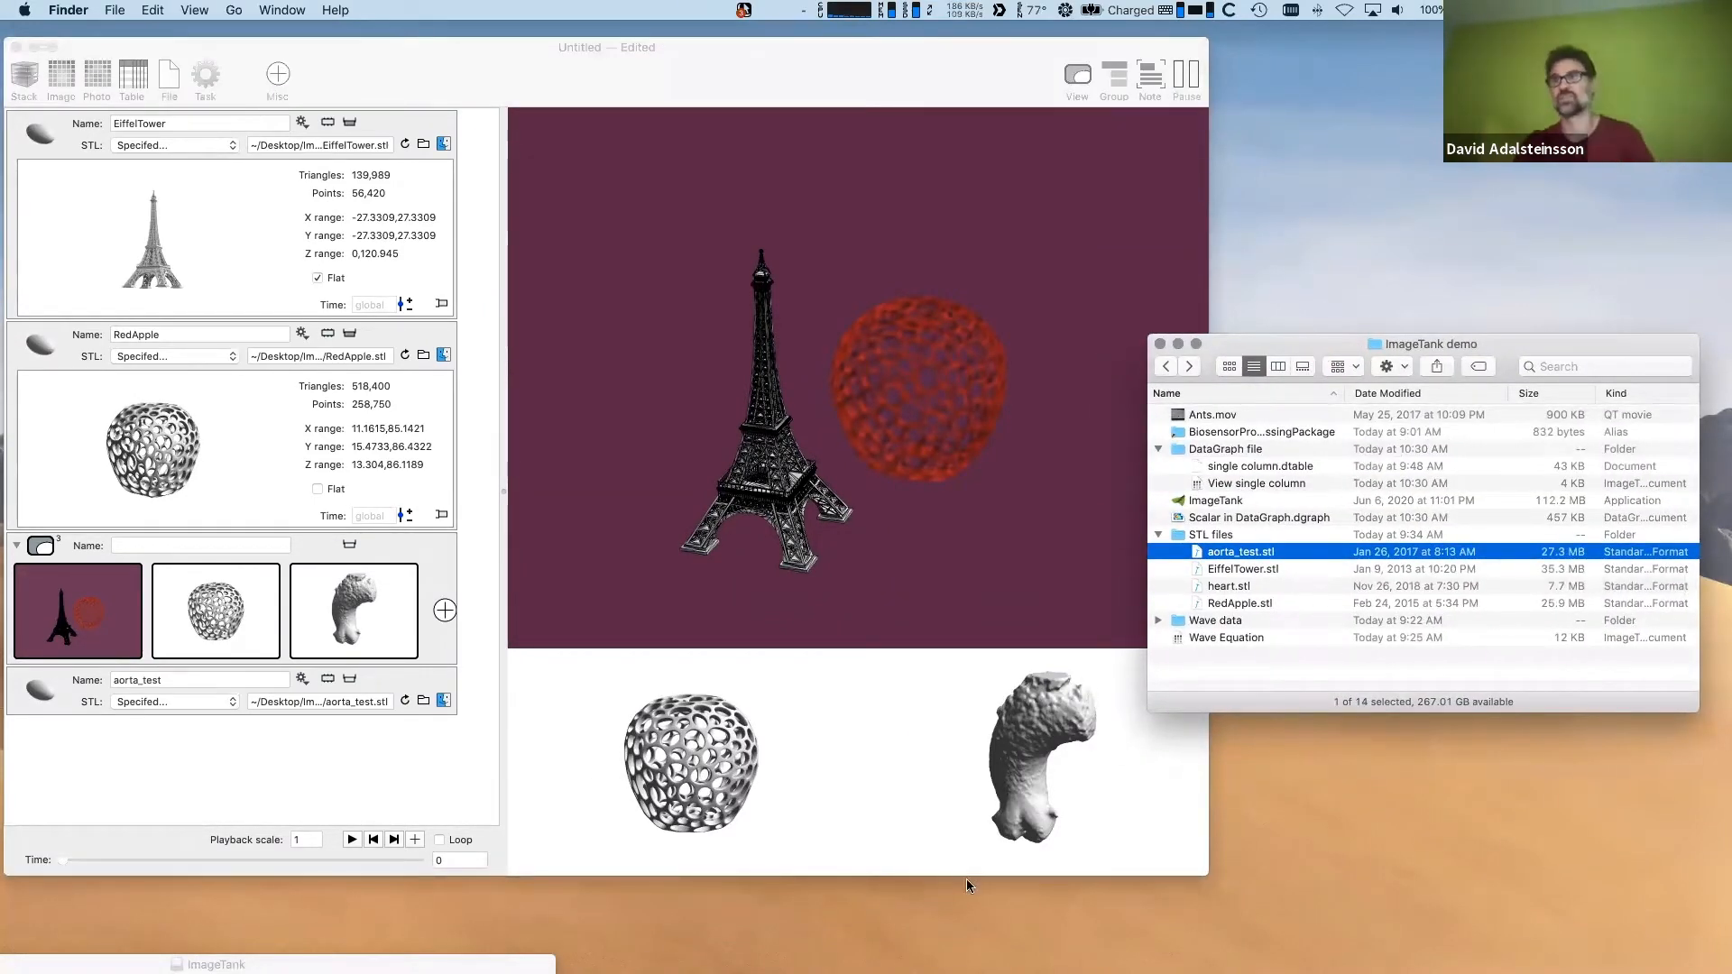
left_click_drag(1179, 536, 189, 771)
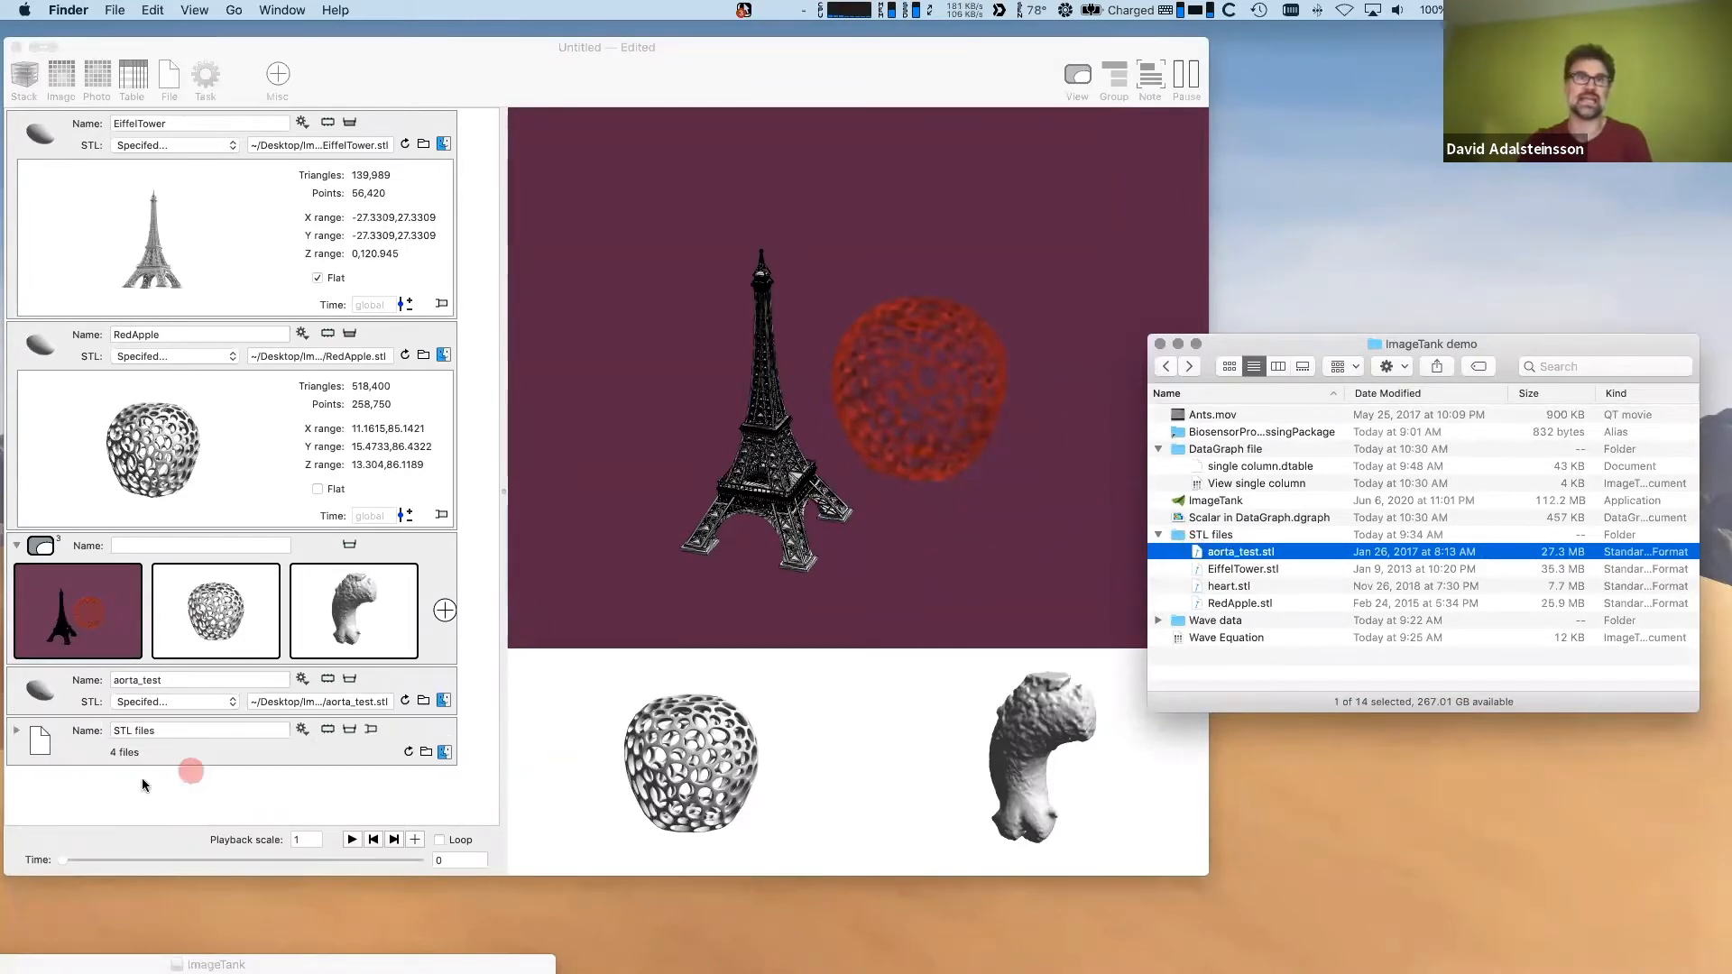
- Expand the STL files entry and examine its list of files and their time values
left_click(16, 735)
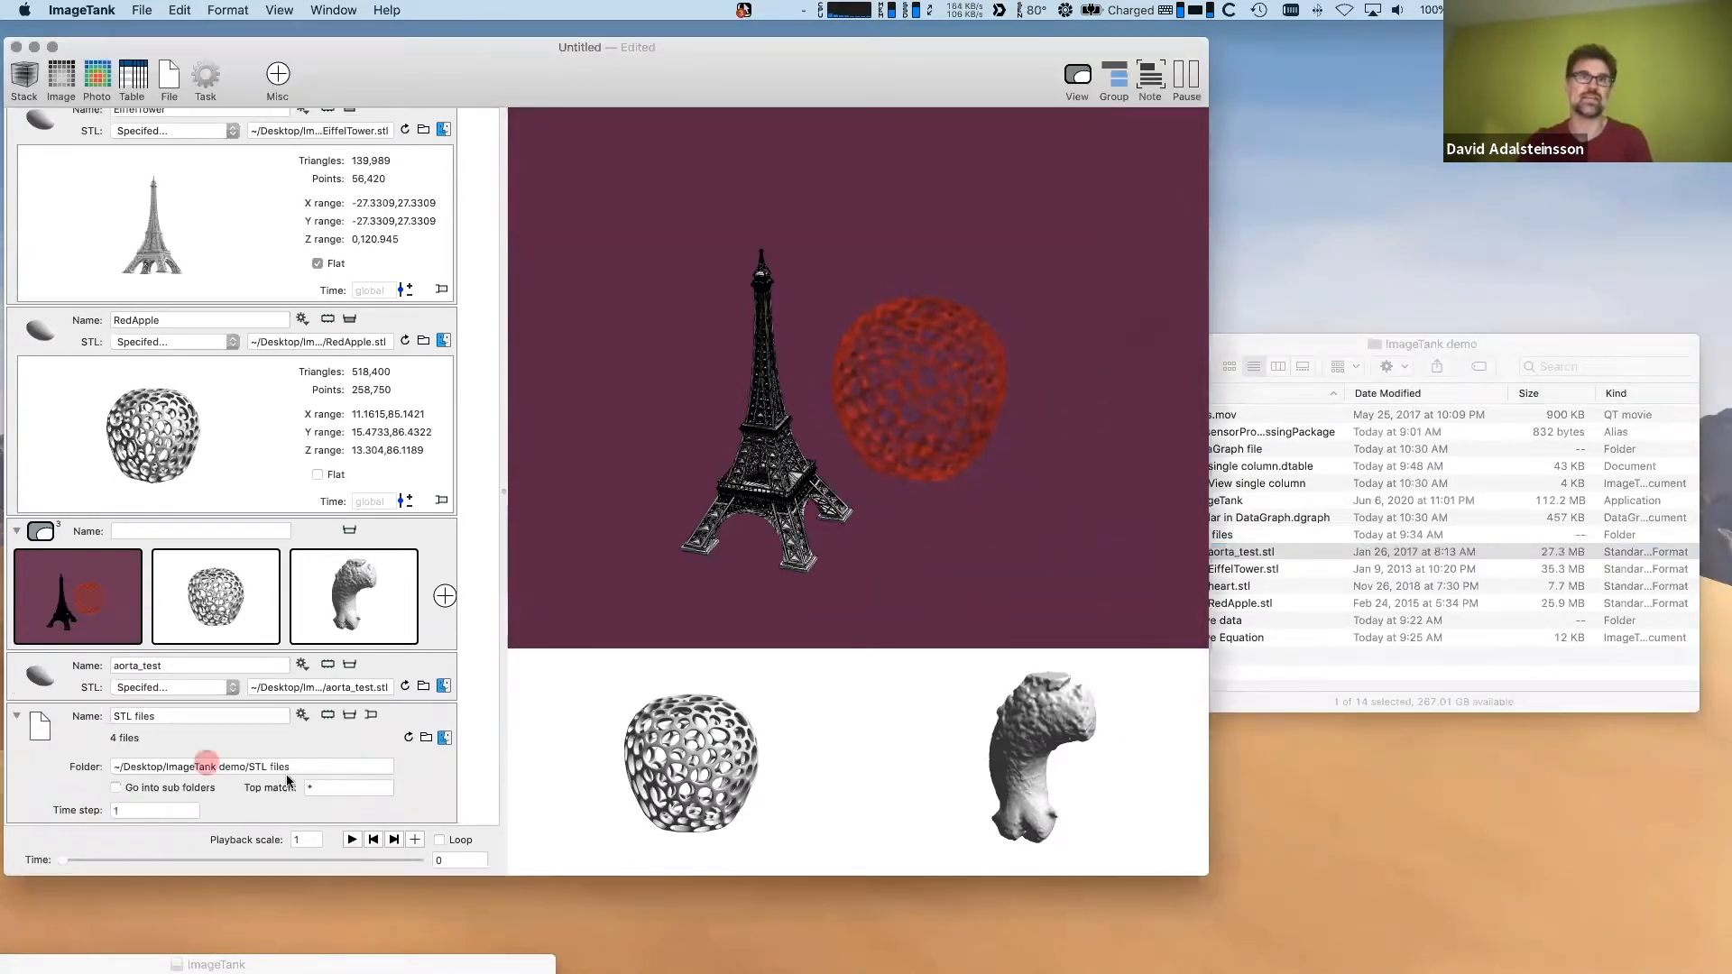
left_click(371, 719)
left_click(494, 659)
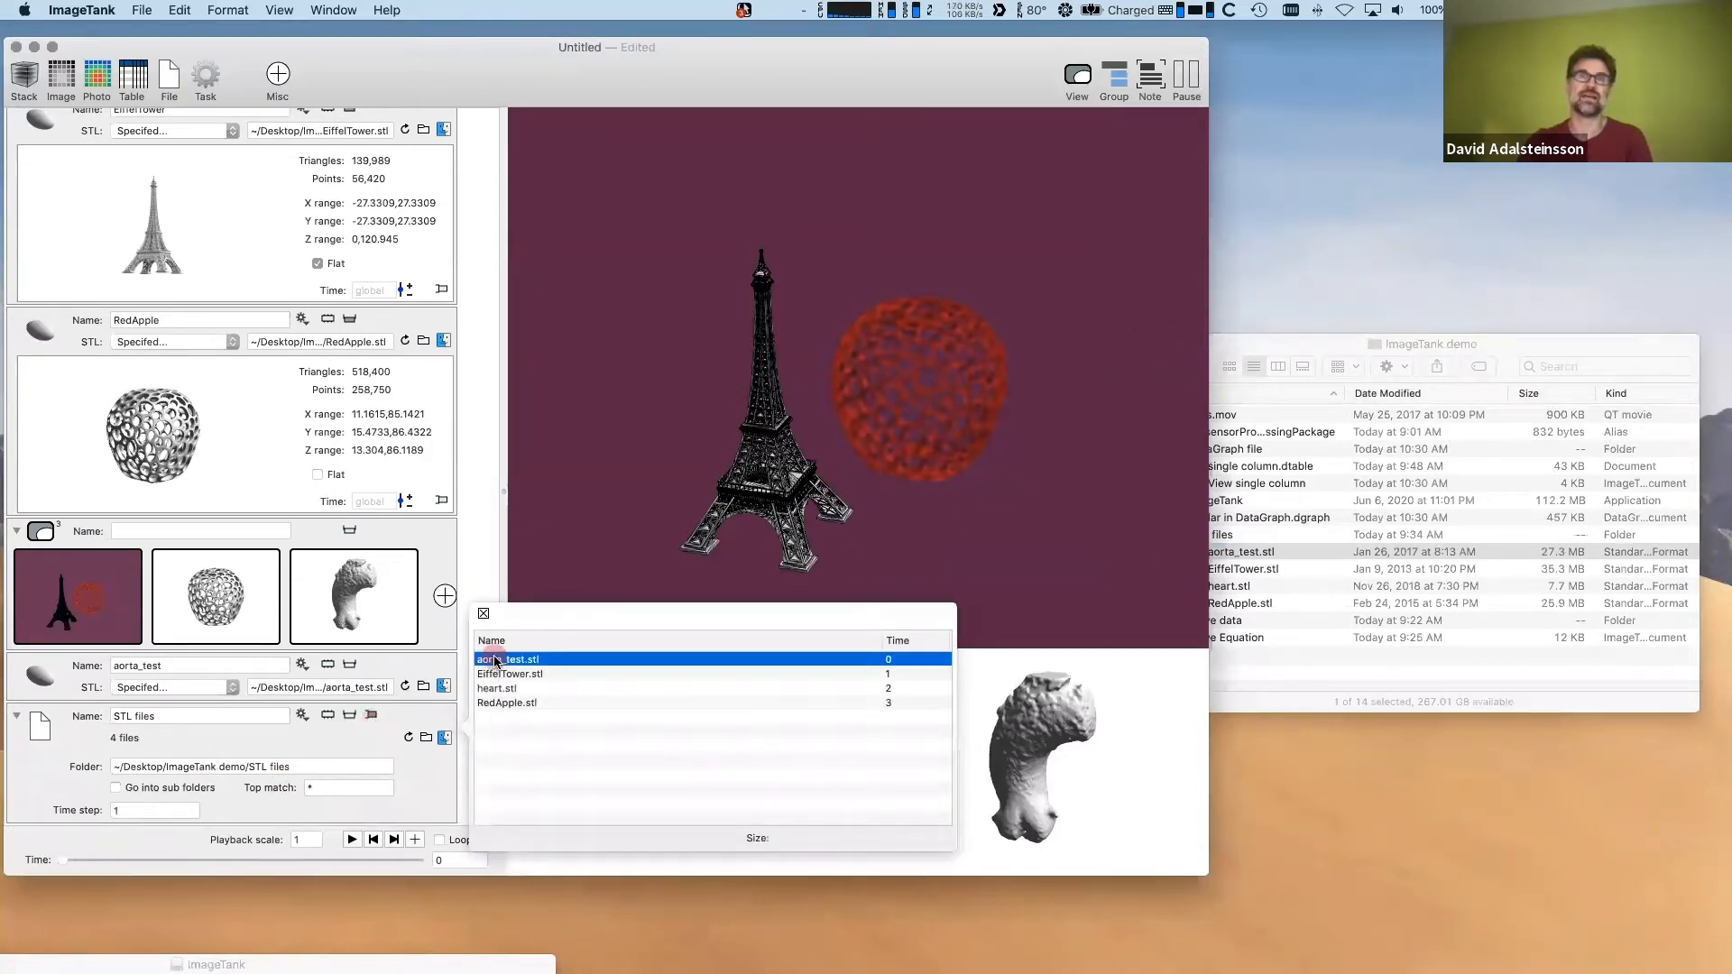
left_click(497, 703)
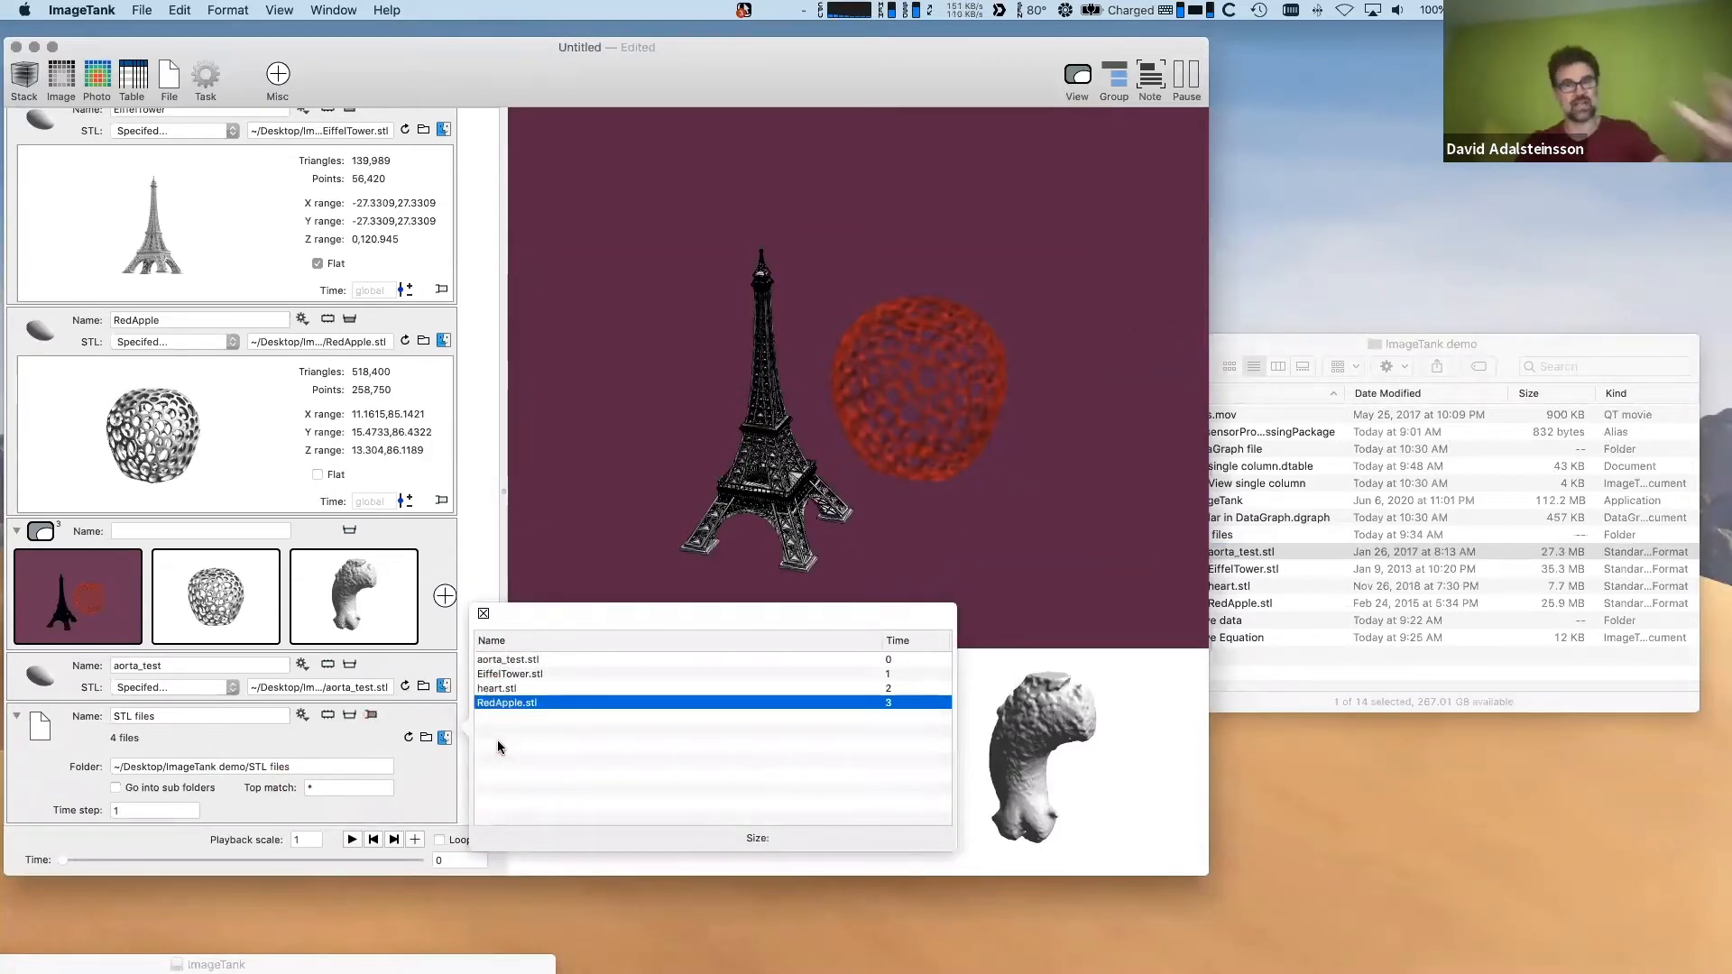
left_click(483, 613)
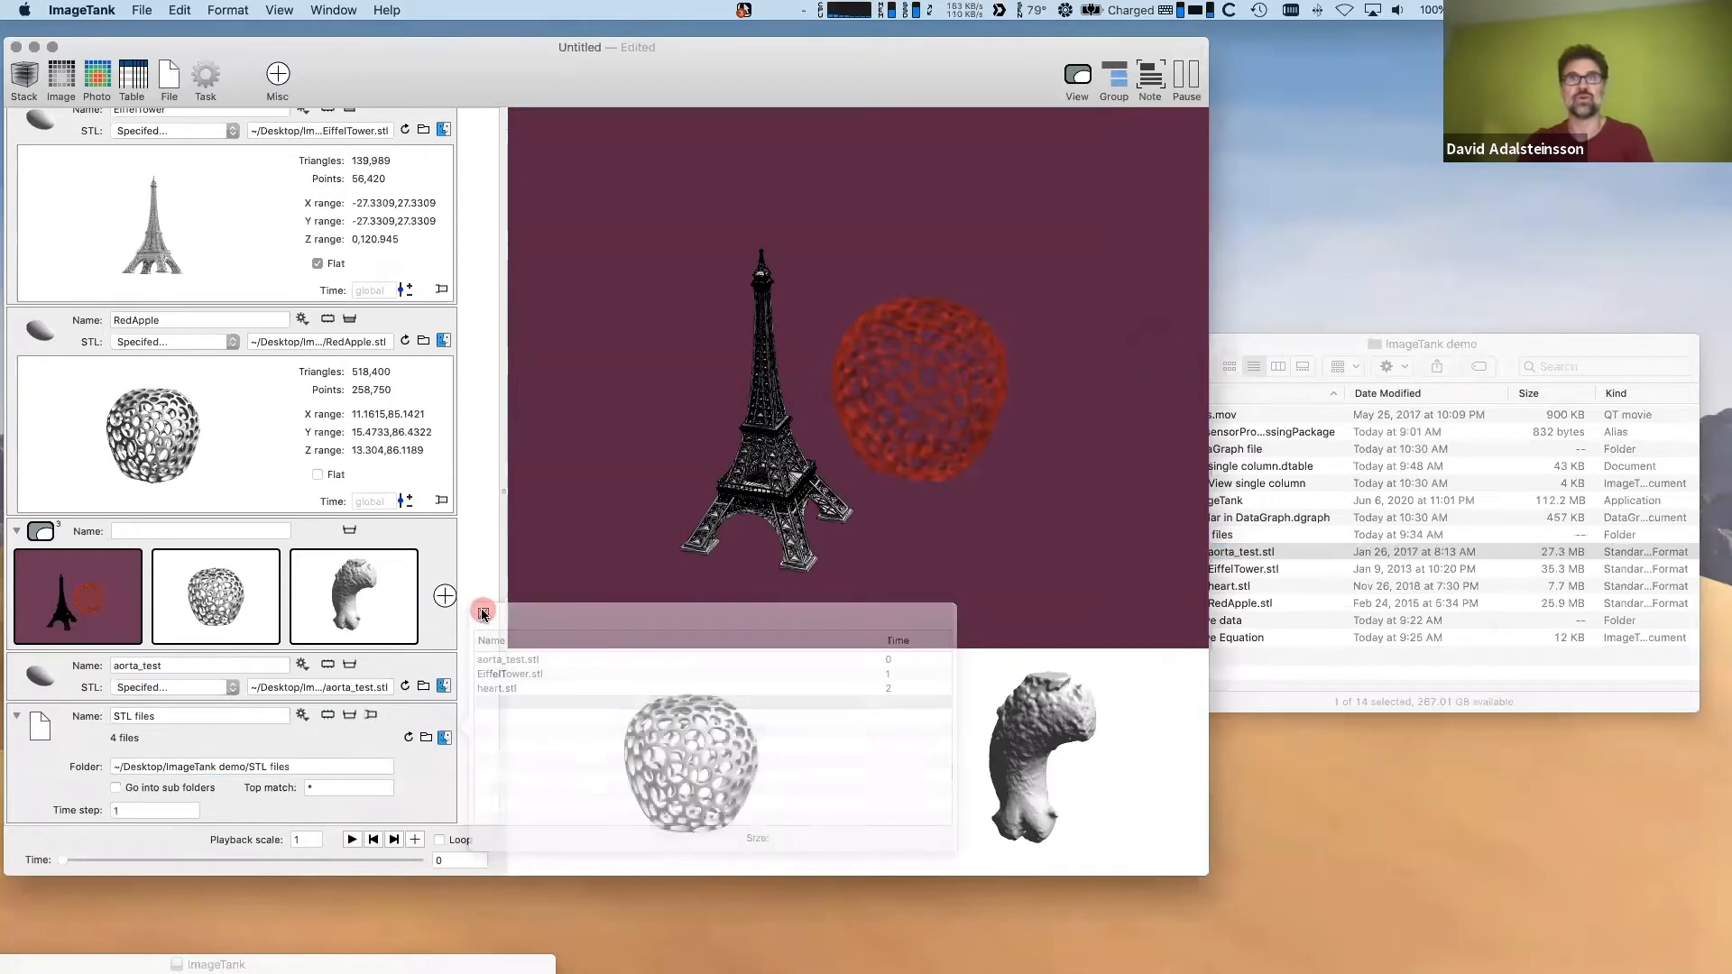
- Add a Read STL surface based on the STL files entry, show its preview and advance the time to 3
left_click(302, 715)
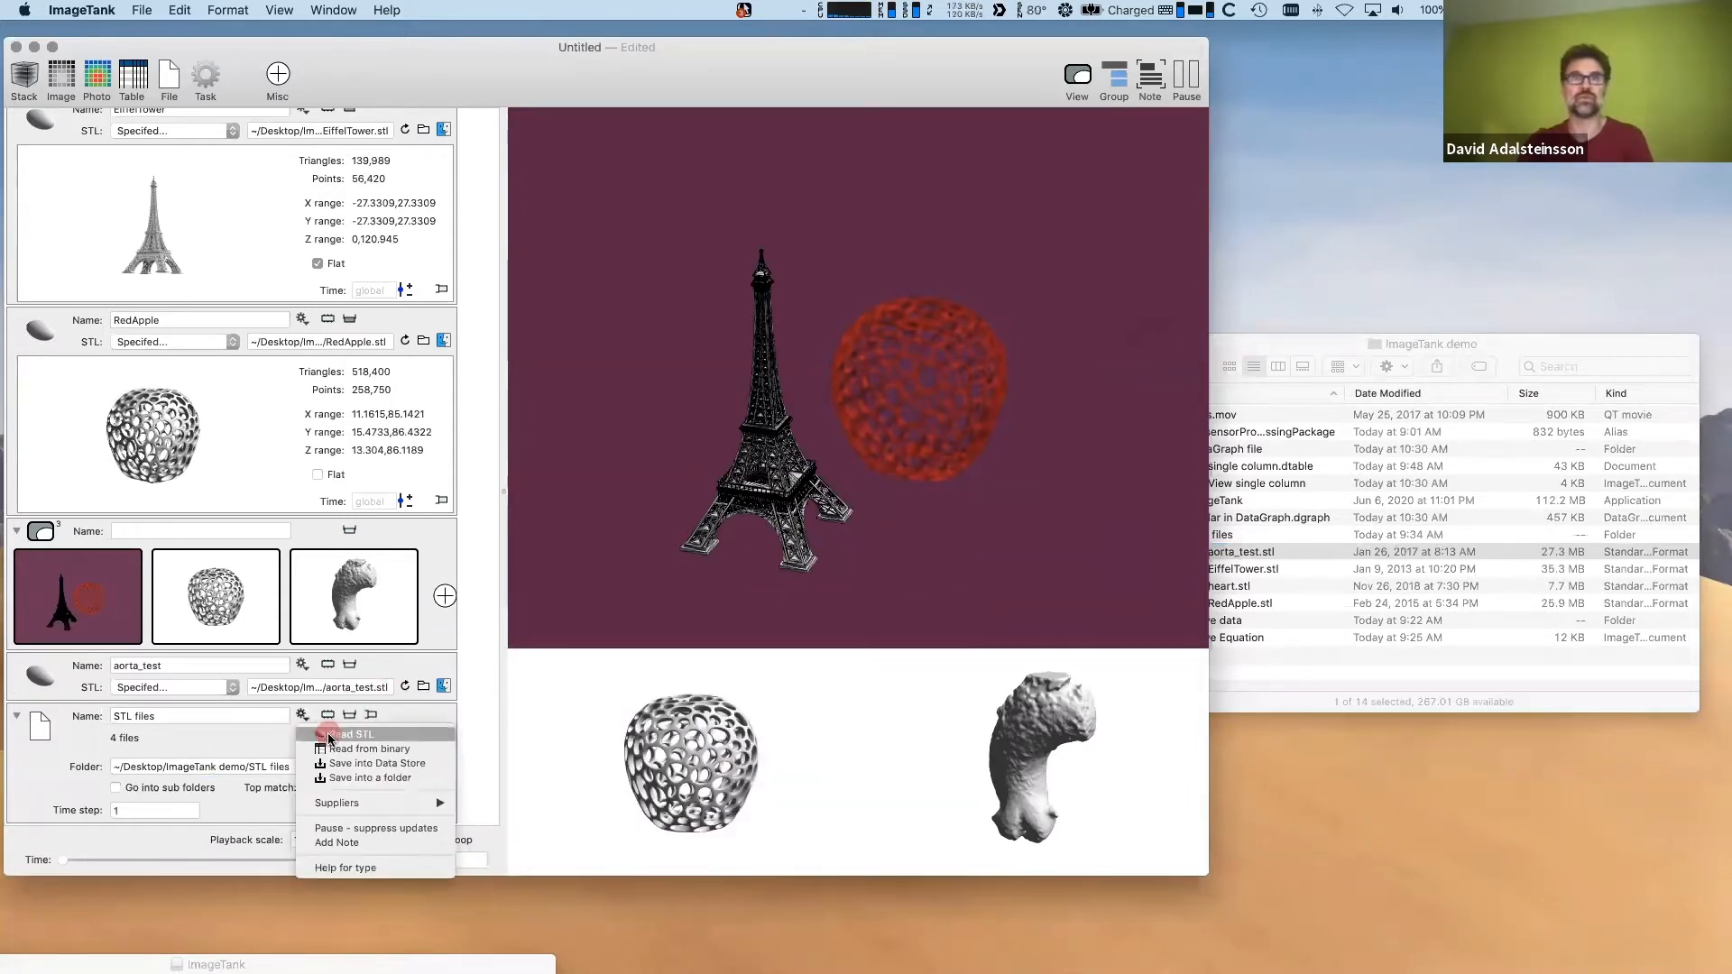
left_click(328, 734)
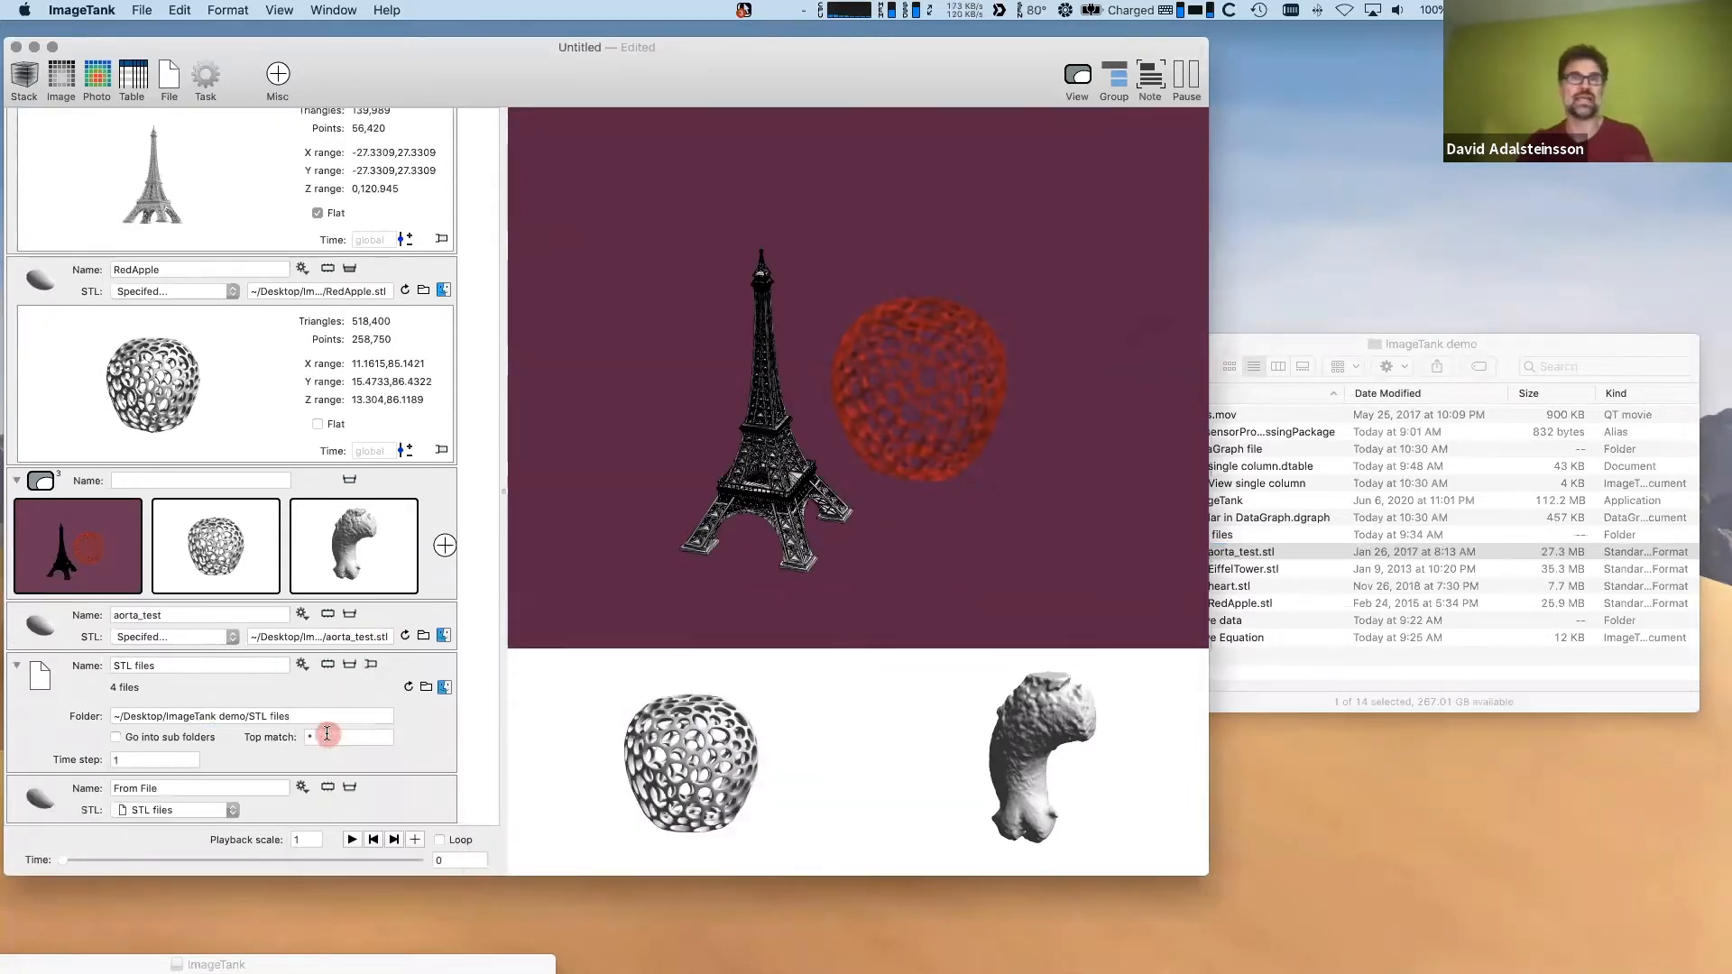
left_click(303, 665)
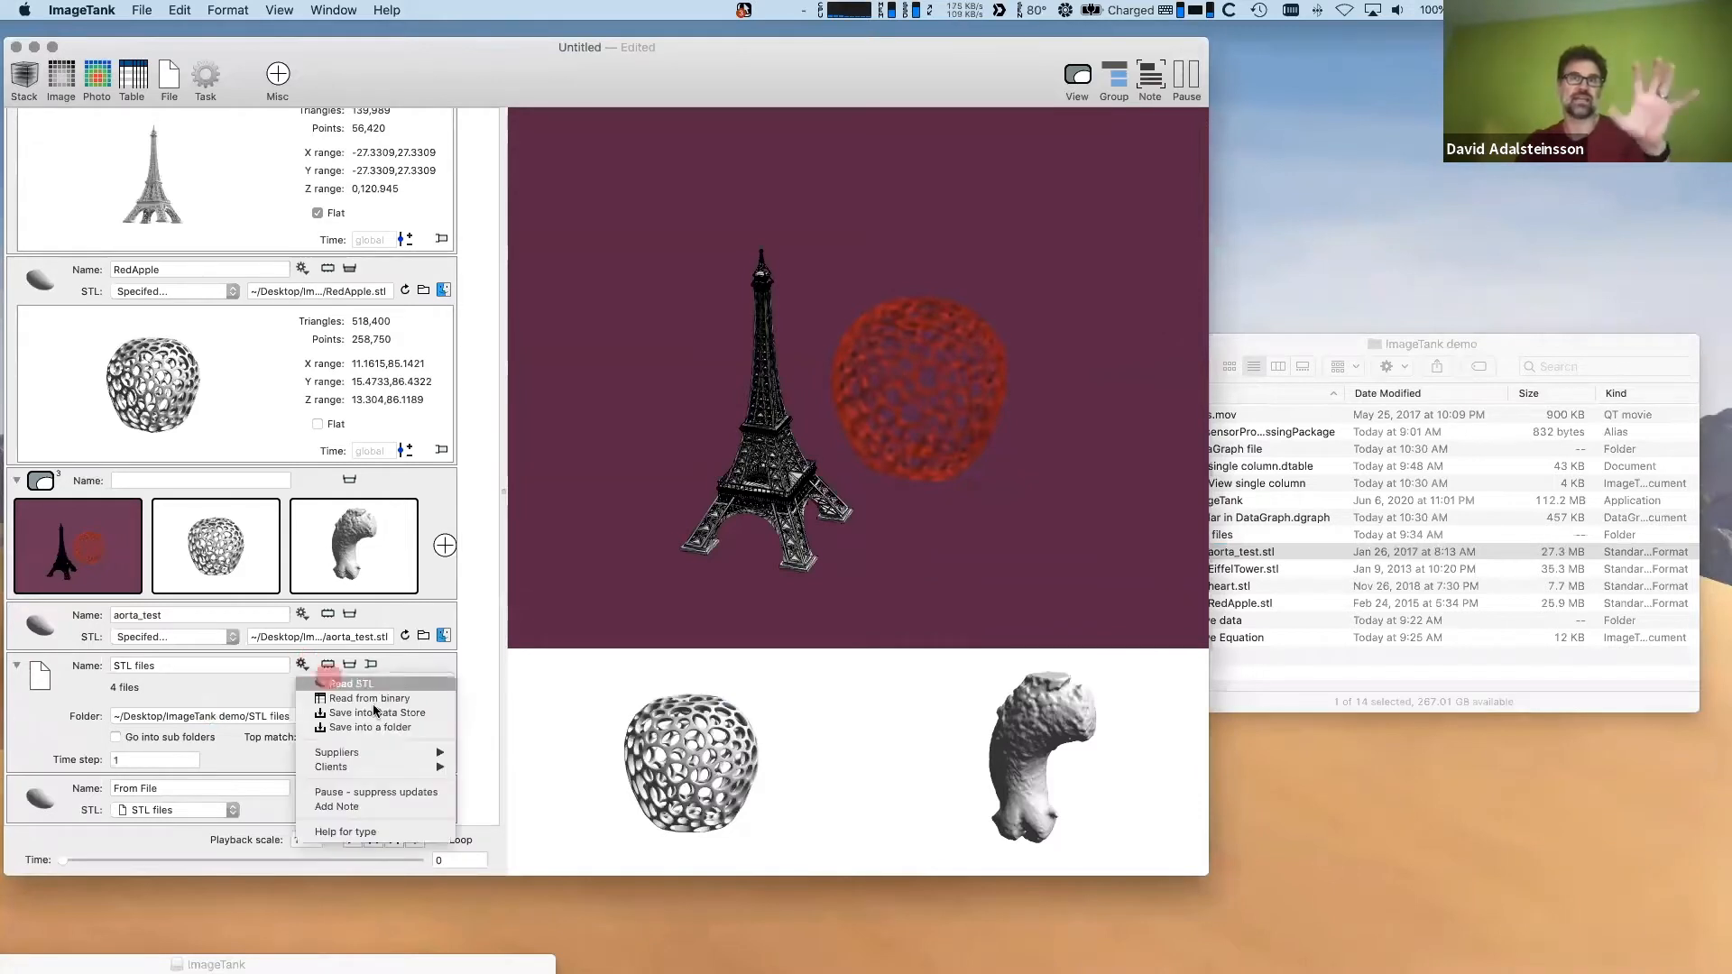
left_click(588, 695)
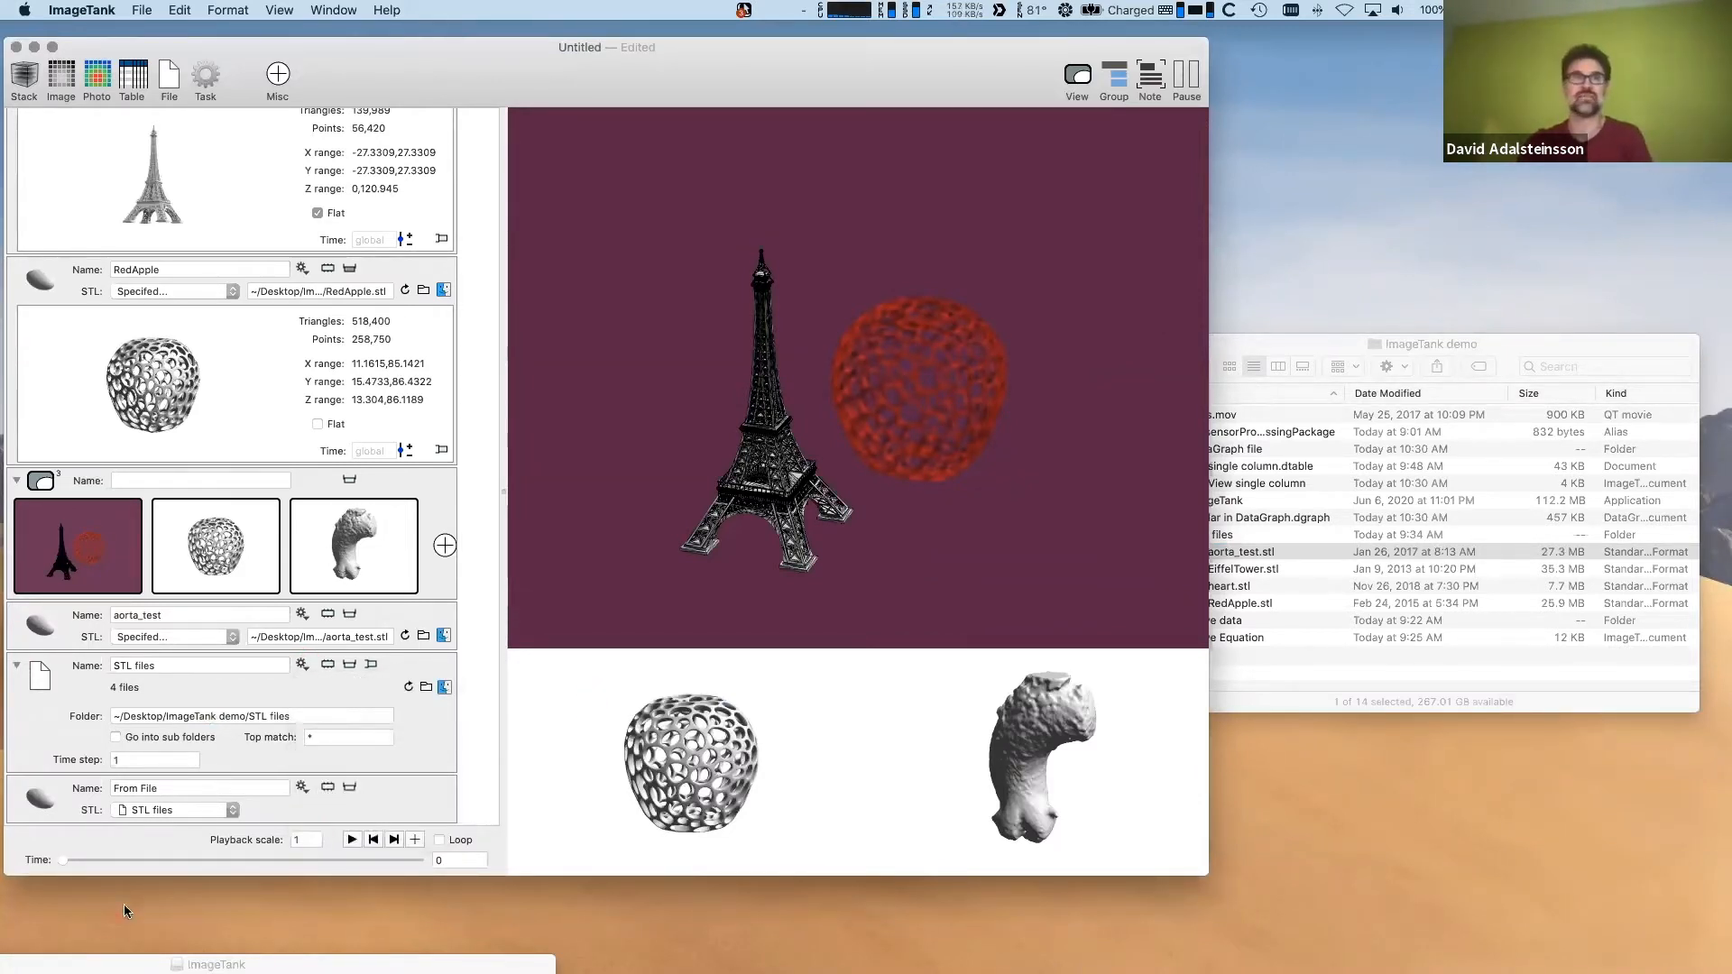
left_click(346, 789)
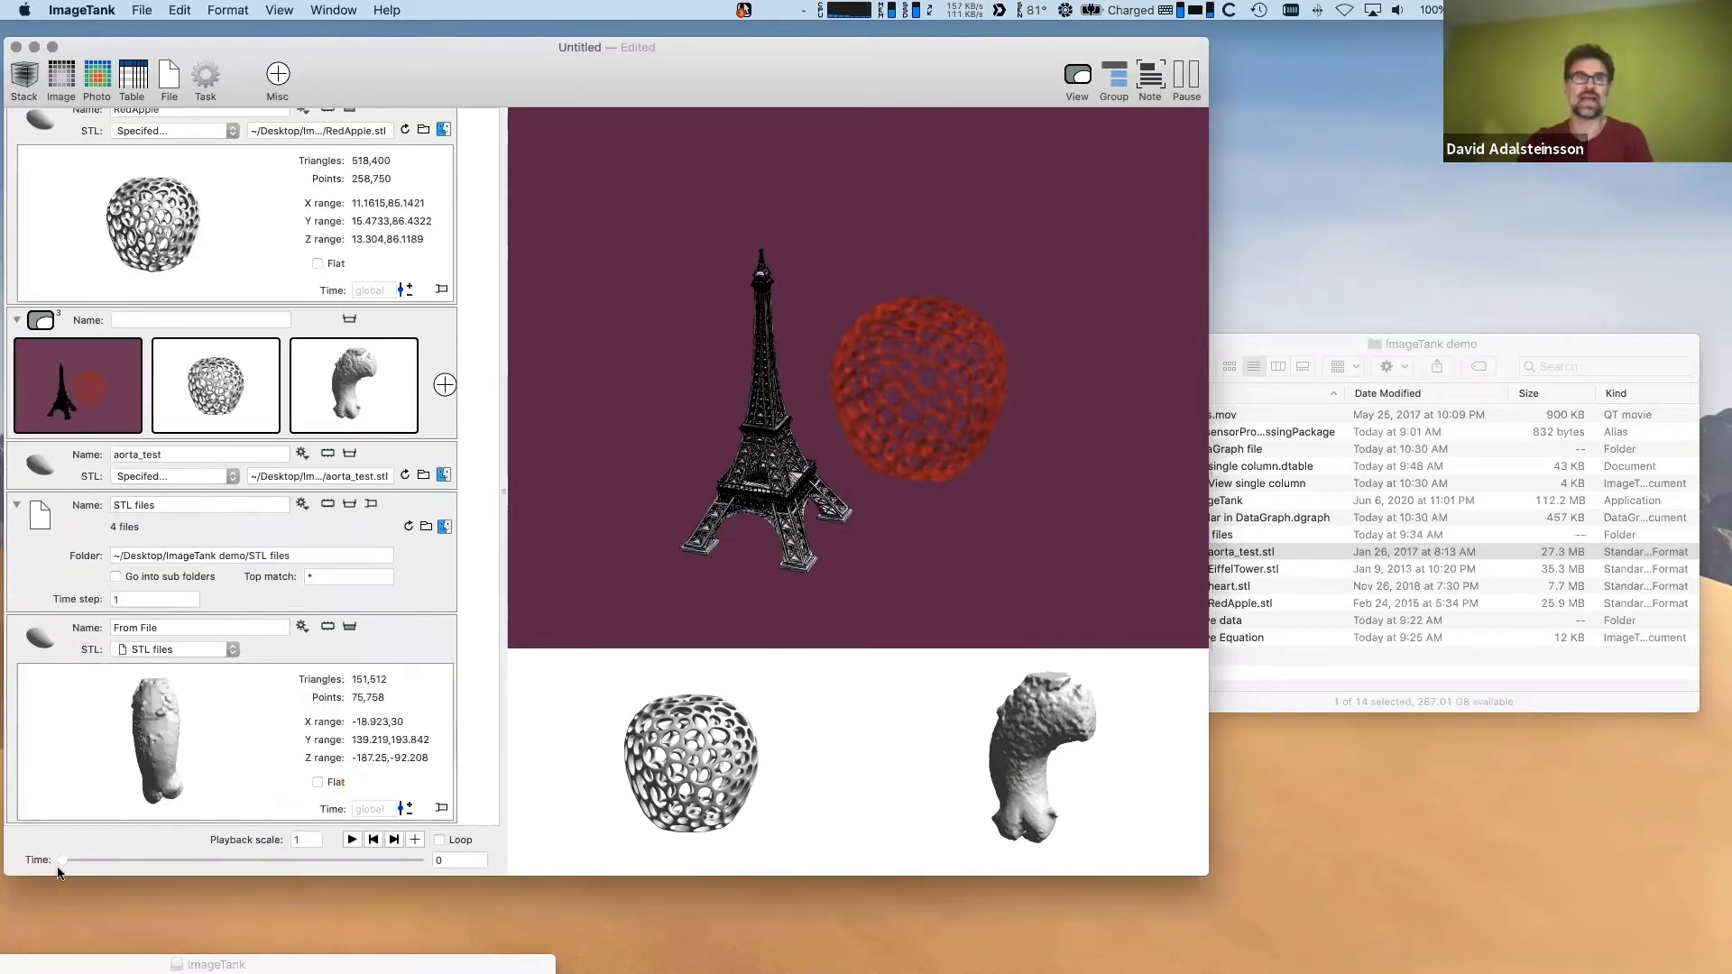
left_click_drag(61, 865, 805, 882)
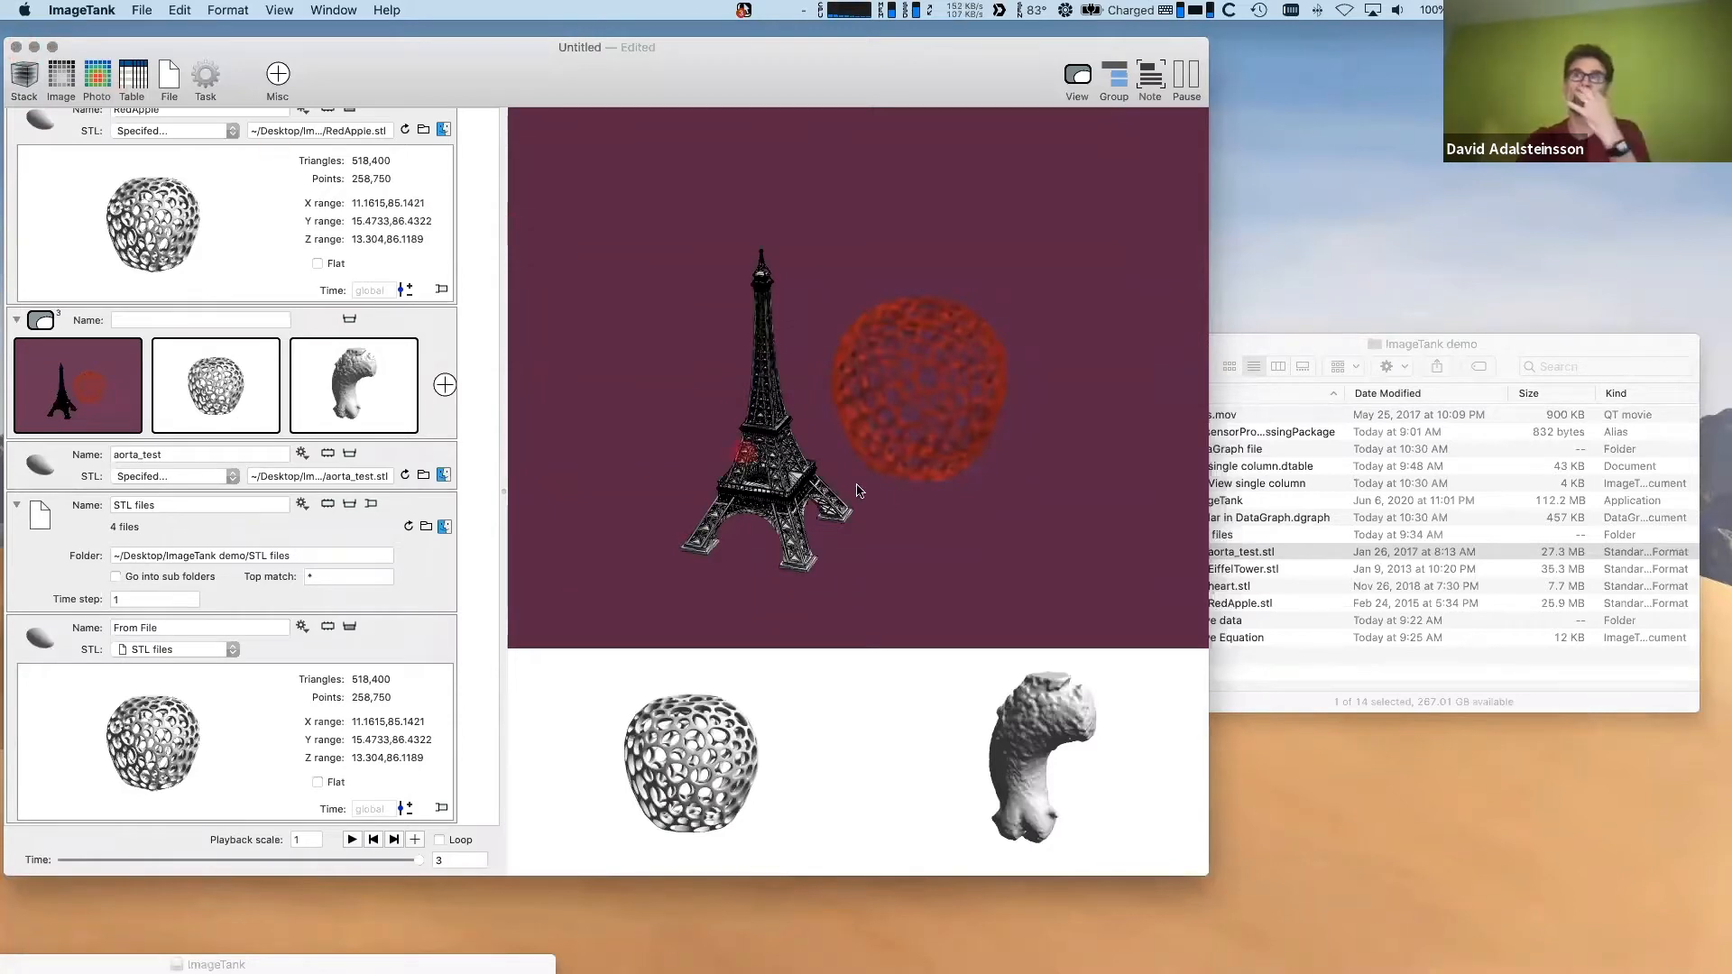
- Rotate the models in the upper view, and hide the previews of the EiffelTower and RedApple surfaces
mouse_move(853, 500)
left_mouse_down()
mouse_move(722, 557)
mouse_move(783, 765)
left_mouse_up()
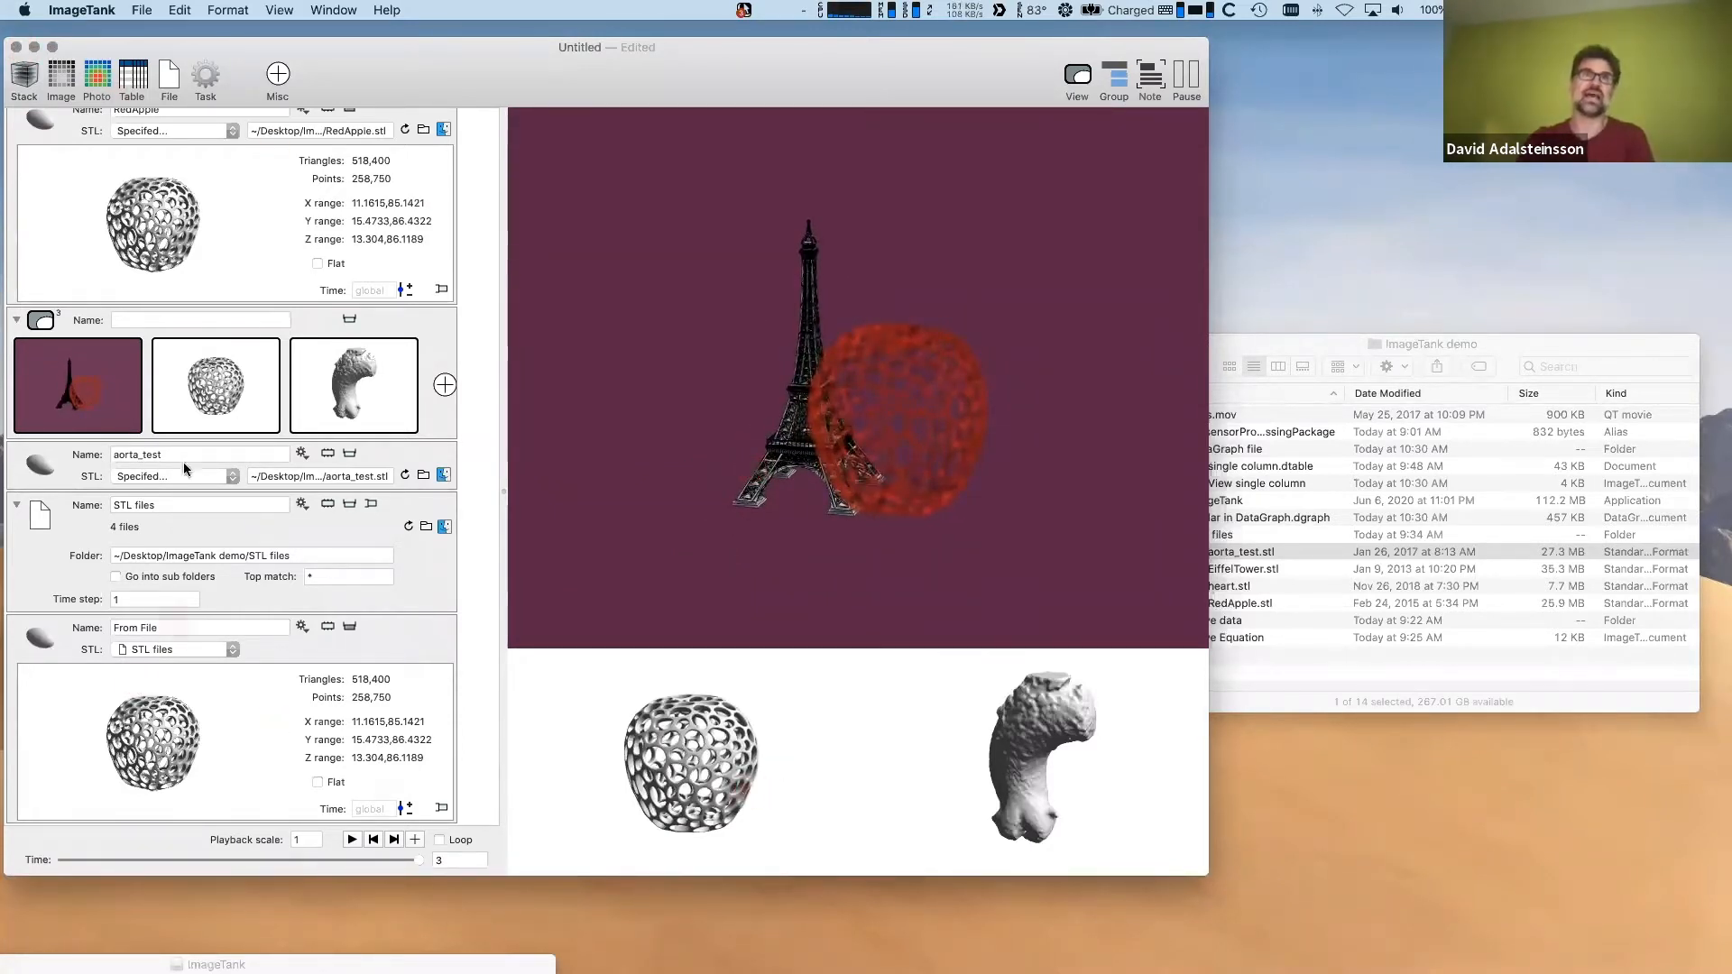
scroll(182, 462, "up", 5)
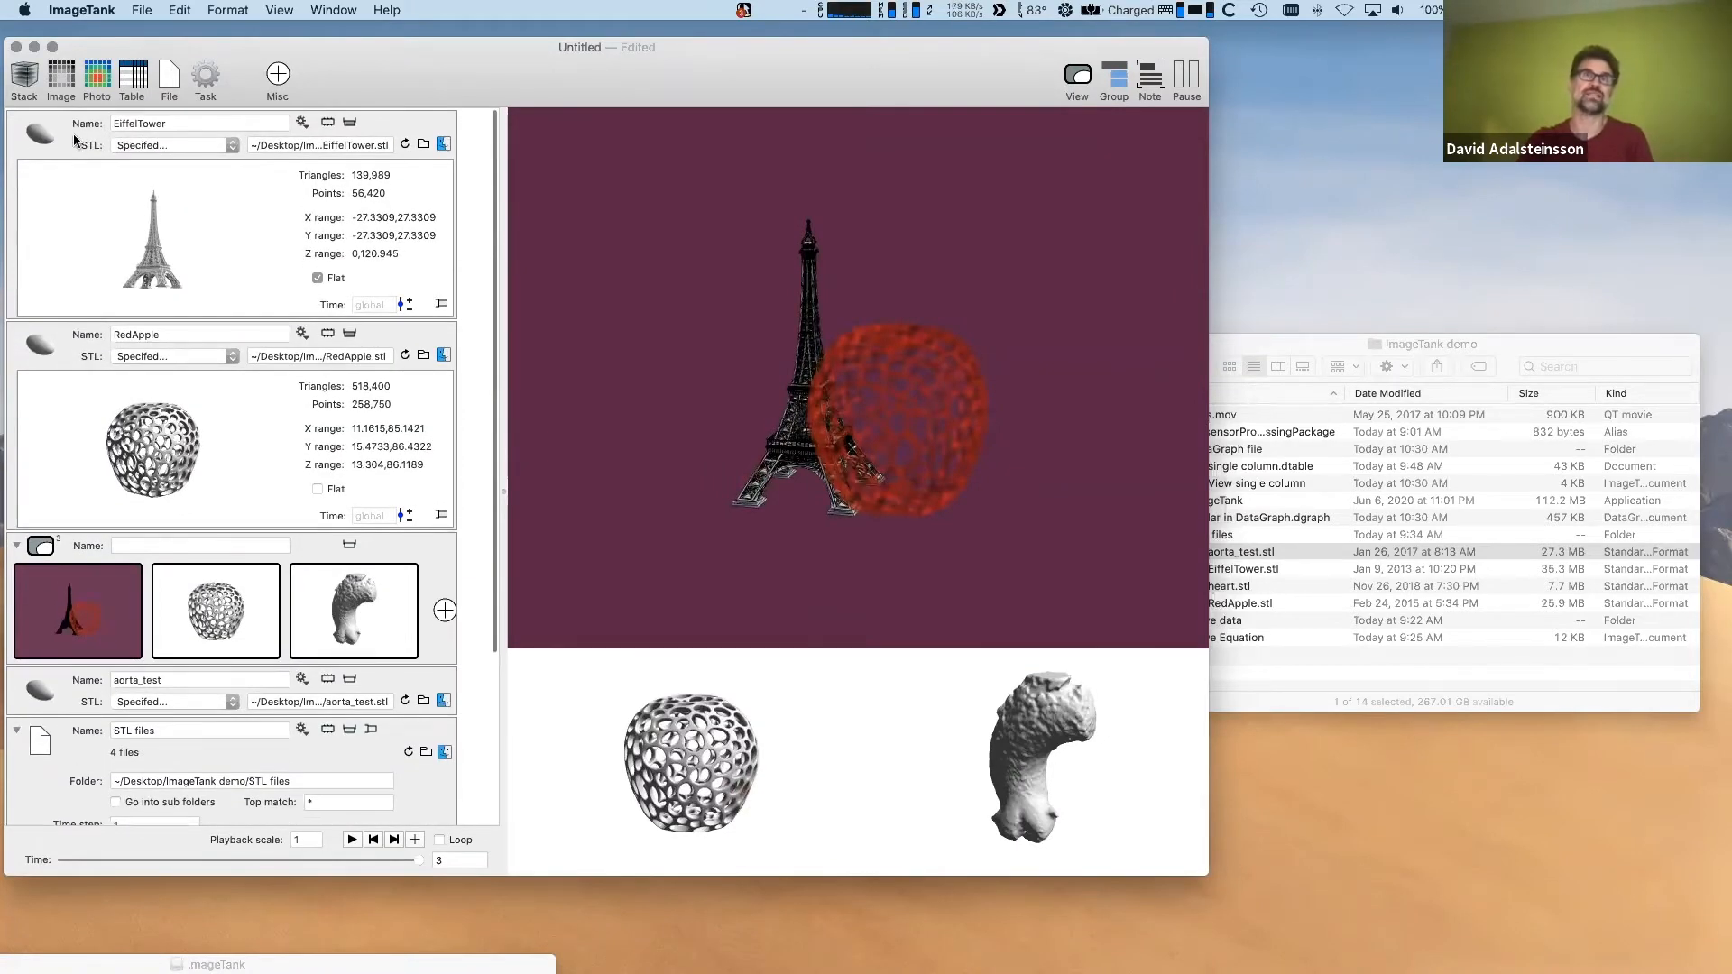
left_click(350, 123)
left_click(349, 172)
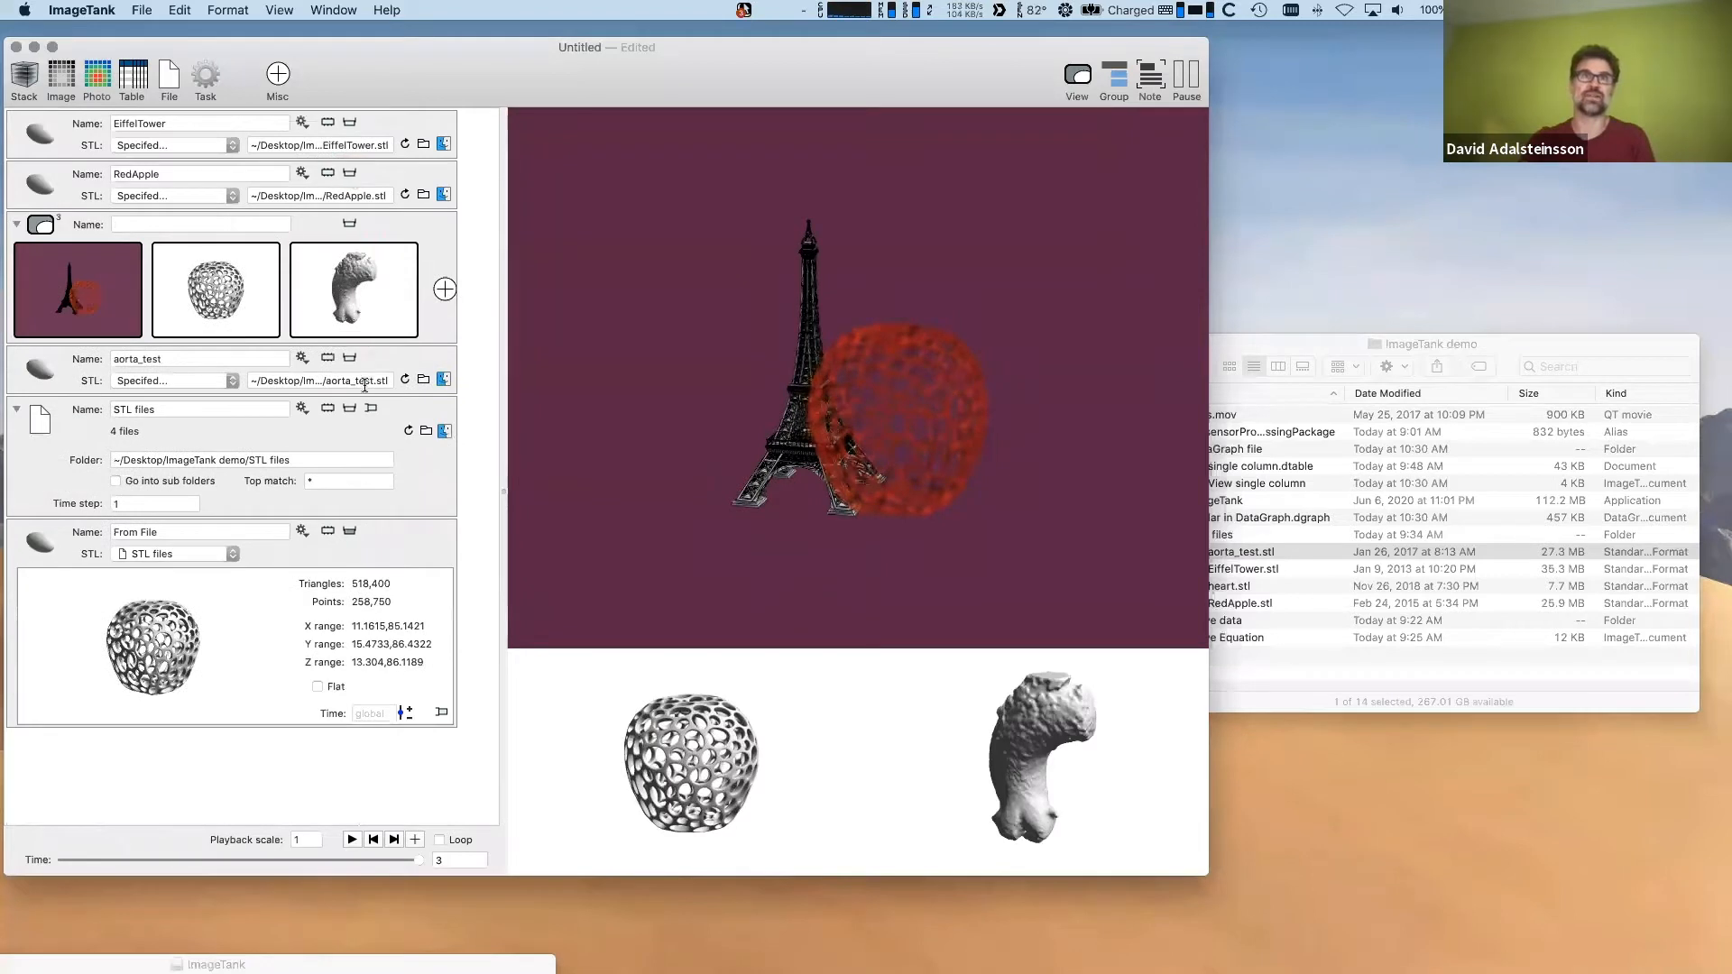
- Set the time to 2.8597 with the STL files details shown, and collapse the STL files entry and the From File preview
left_click(352, 410)
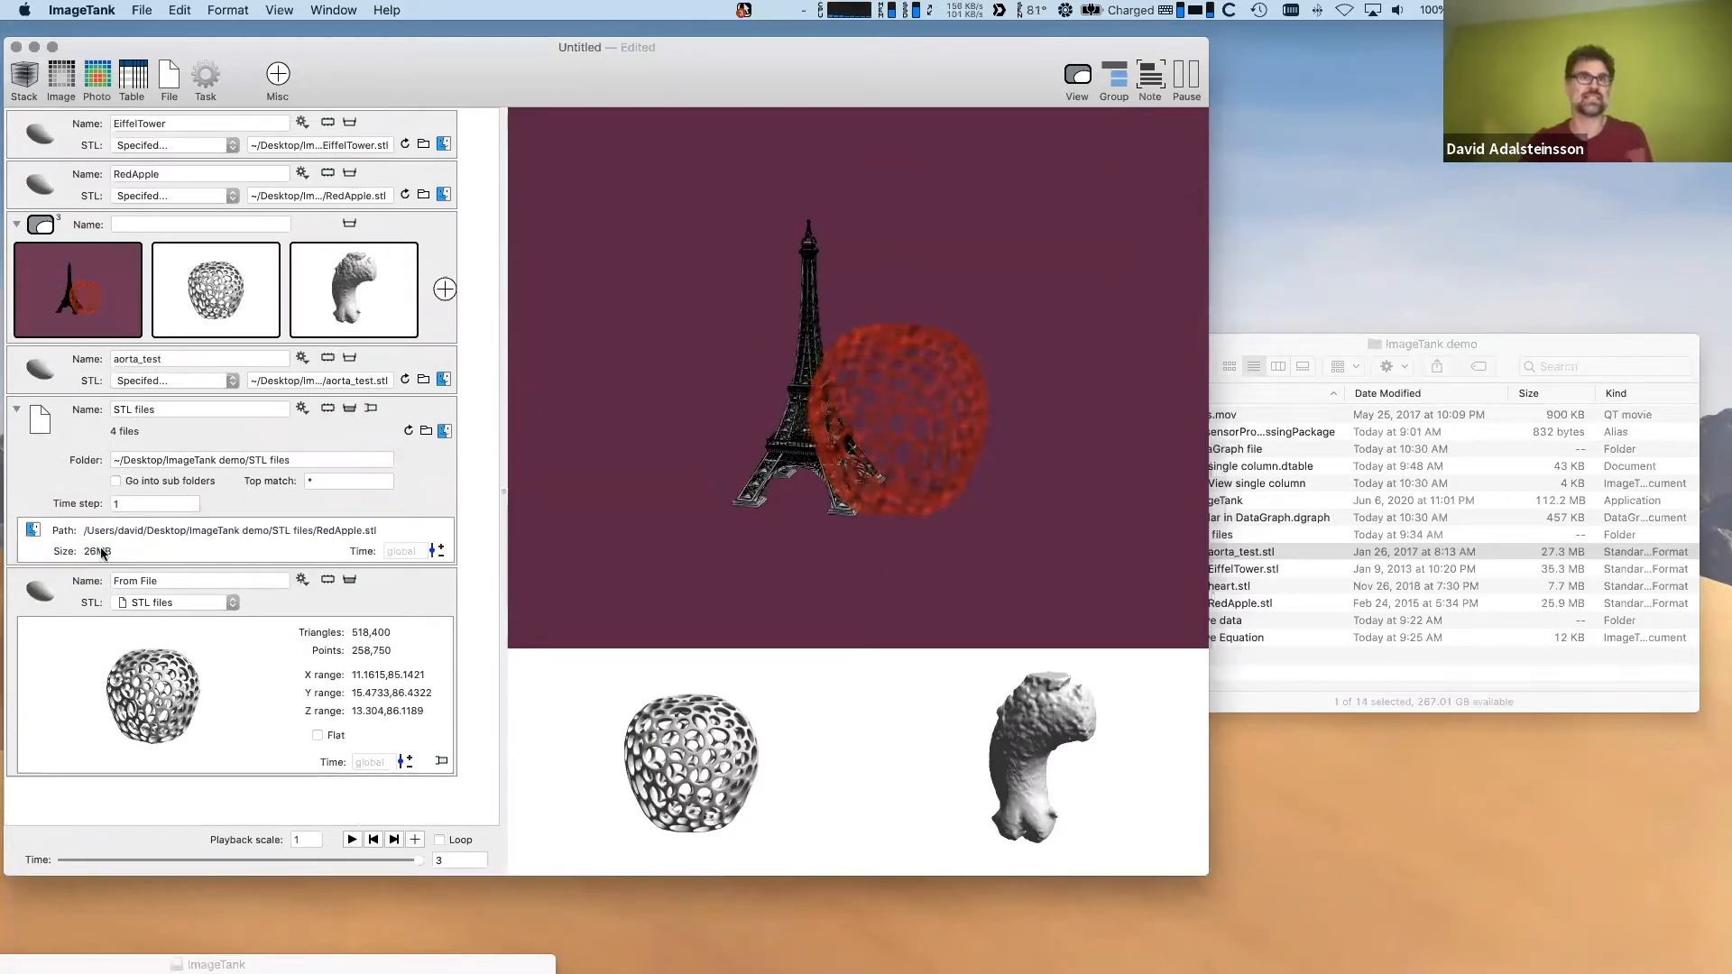
left_click_drag(61, 864, 404, 861)
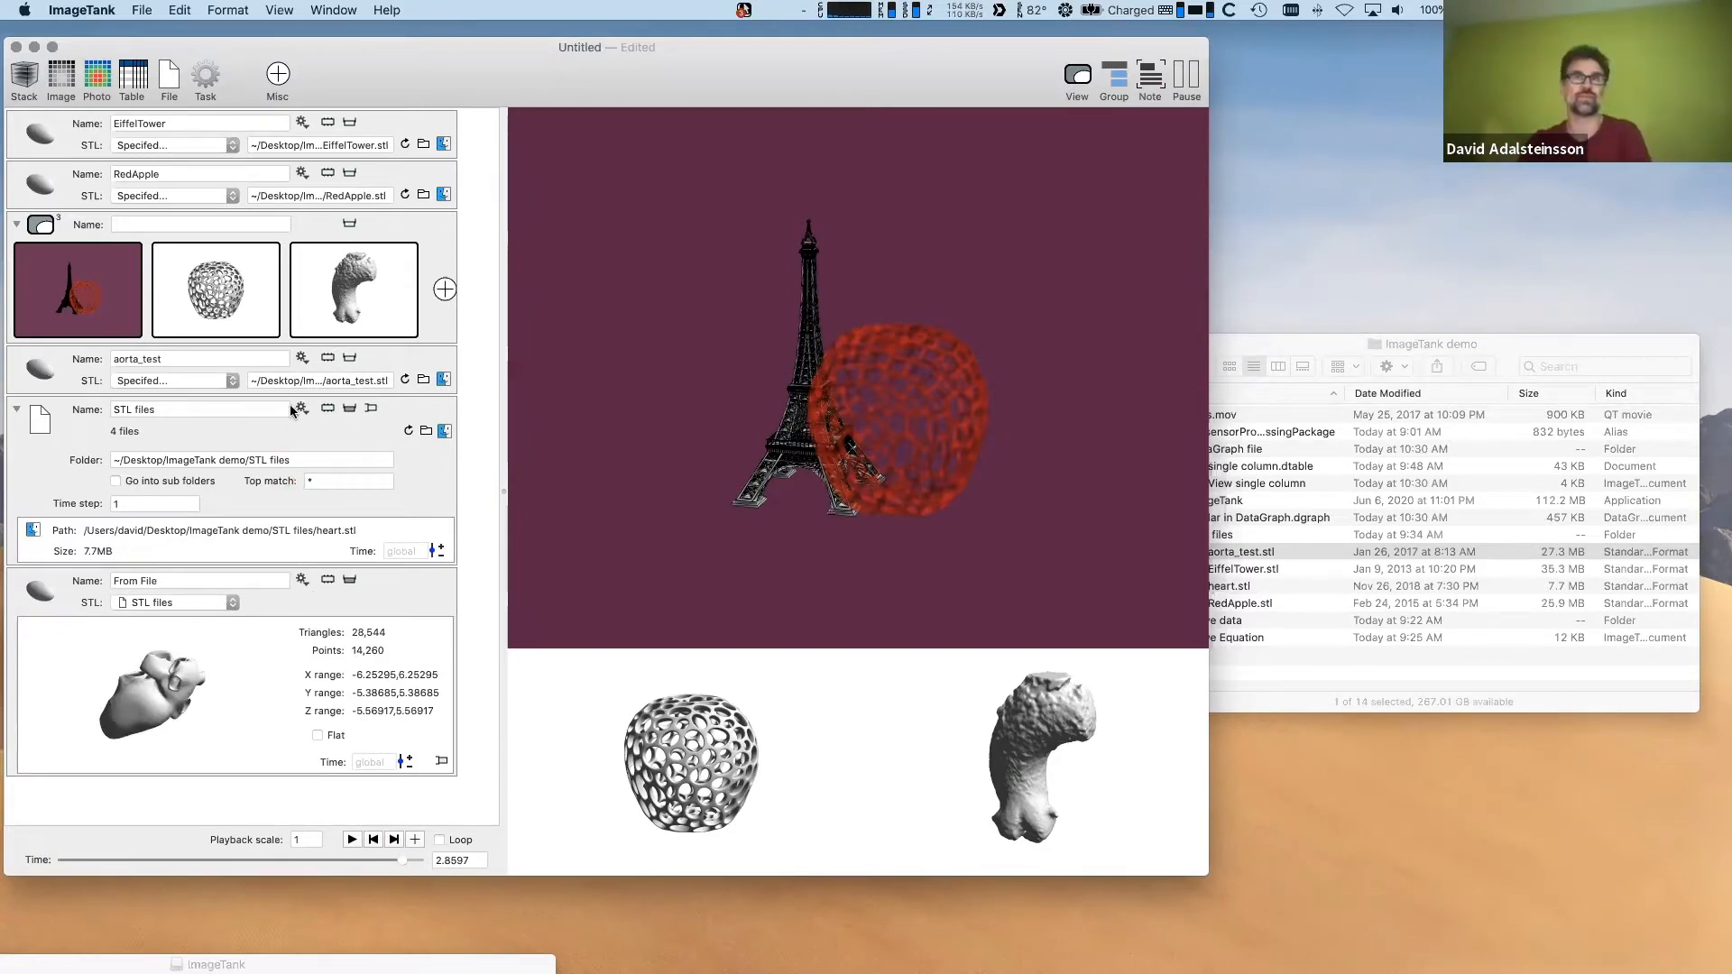
left_click(349, 408)
left_click(349, 534)
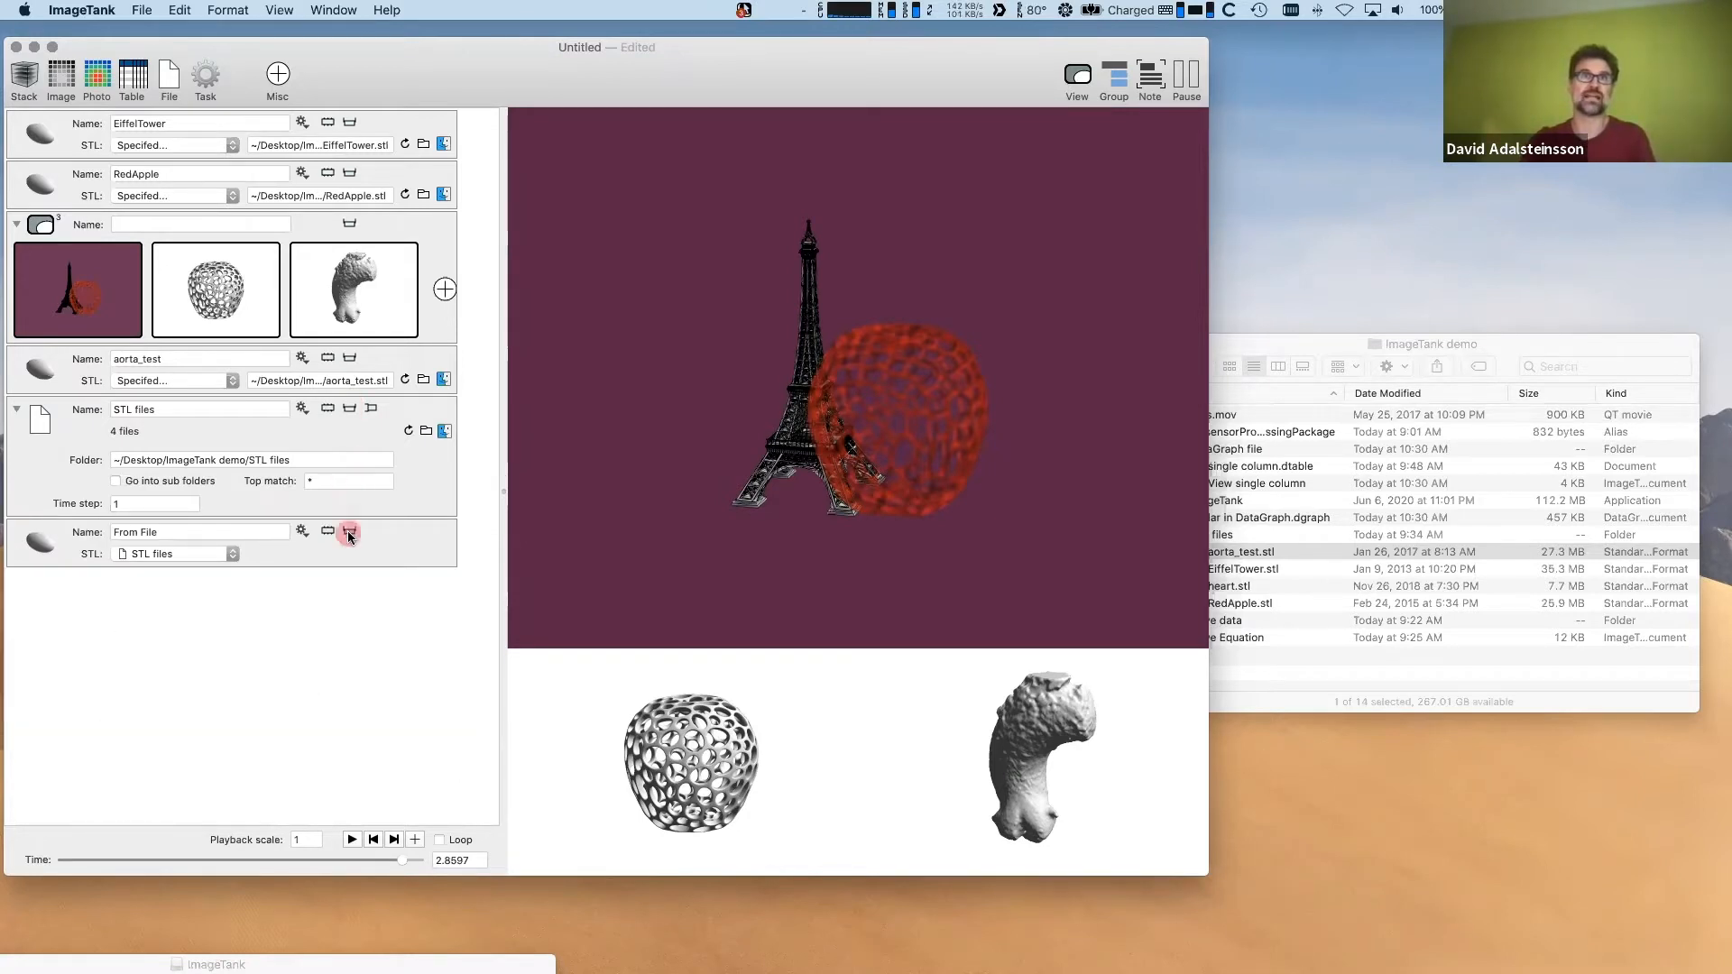
left_click(15, 409)
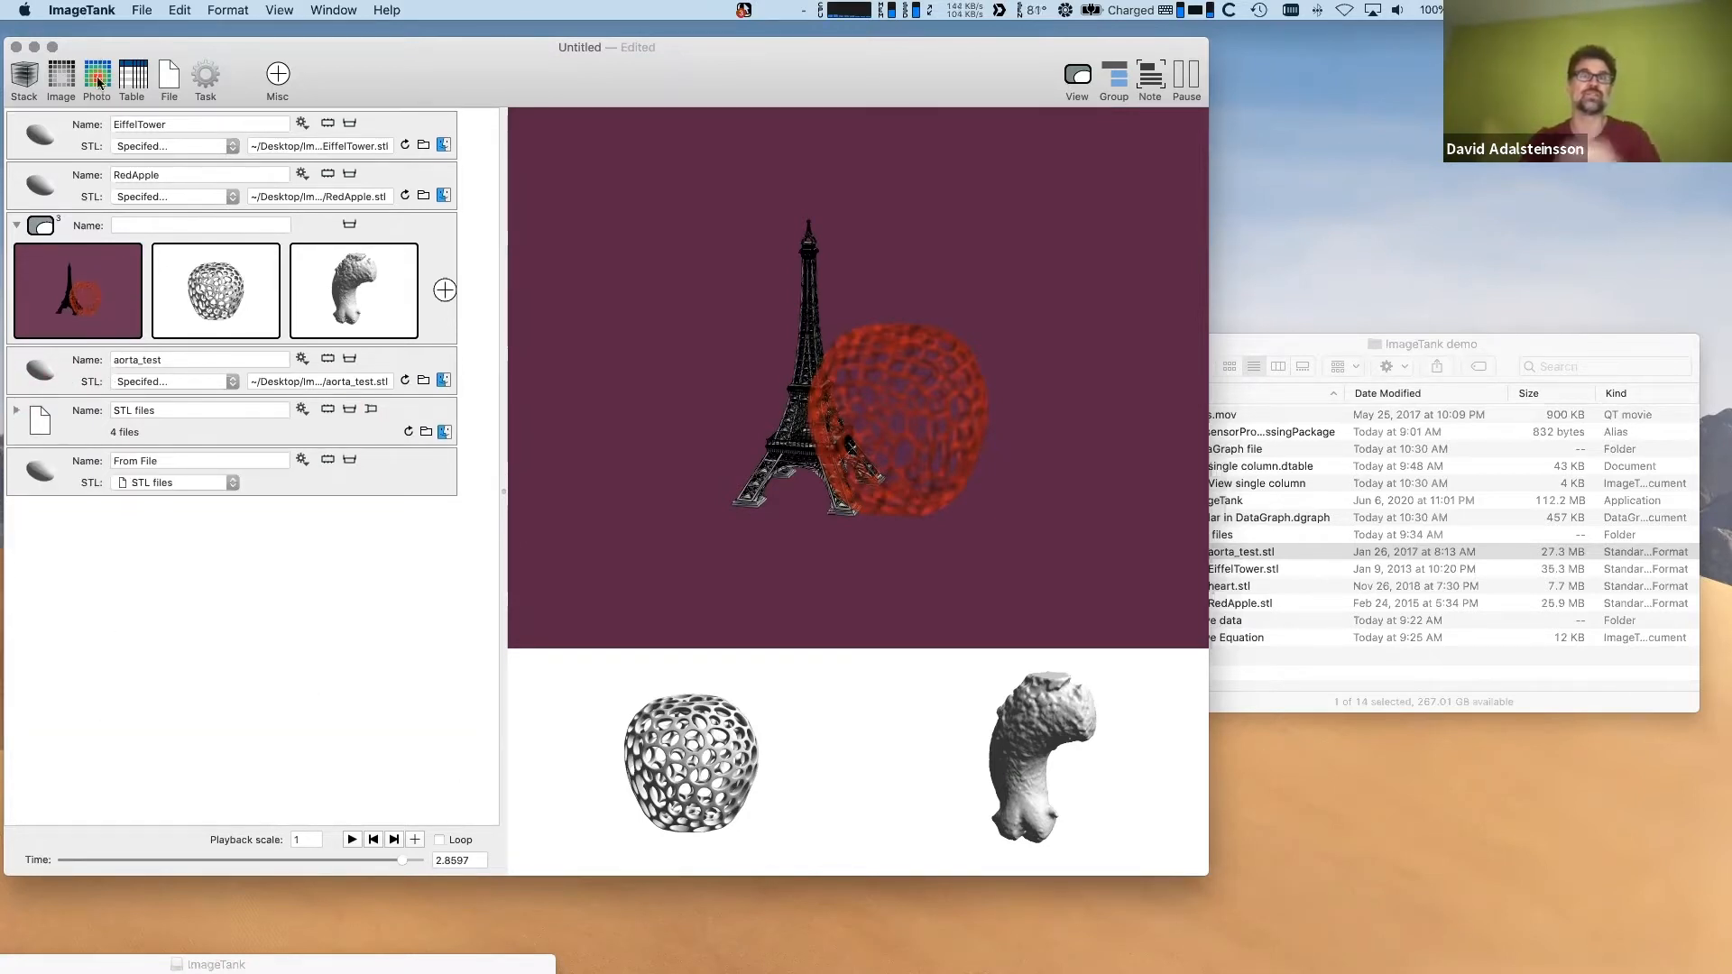
- Save the document as "test file" in the DataGraph file folder instead of closing it
left_click(15, 47)
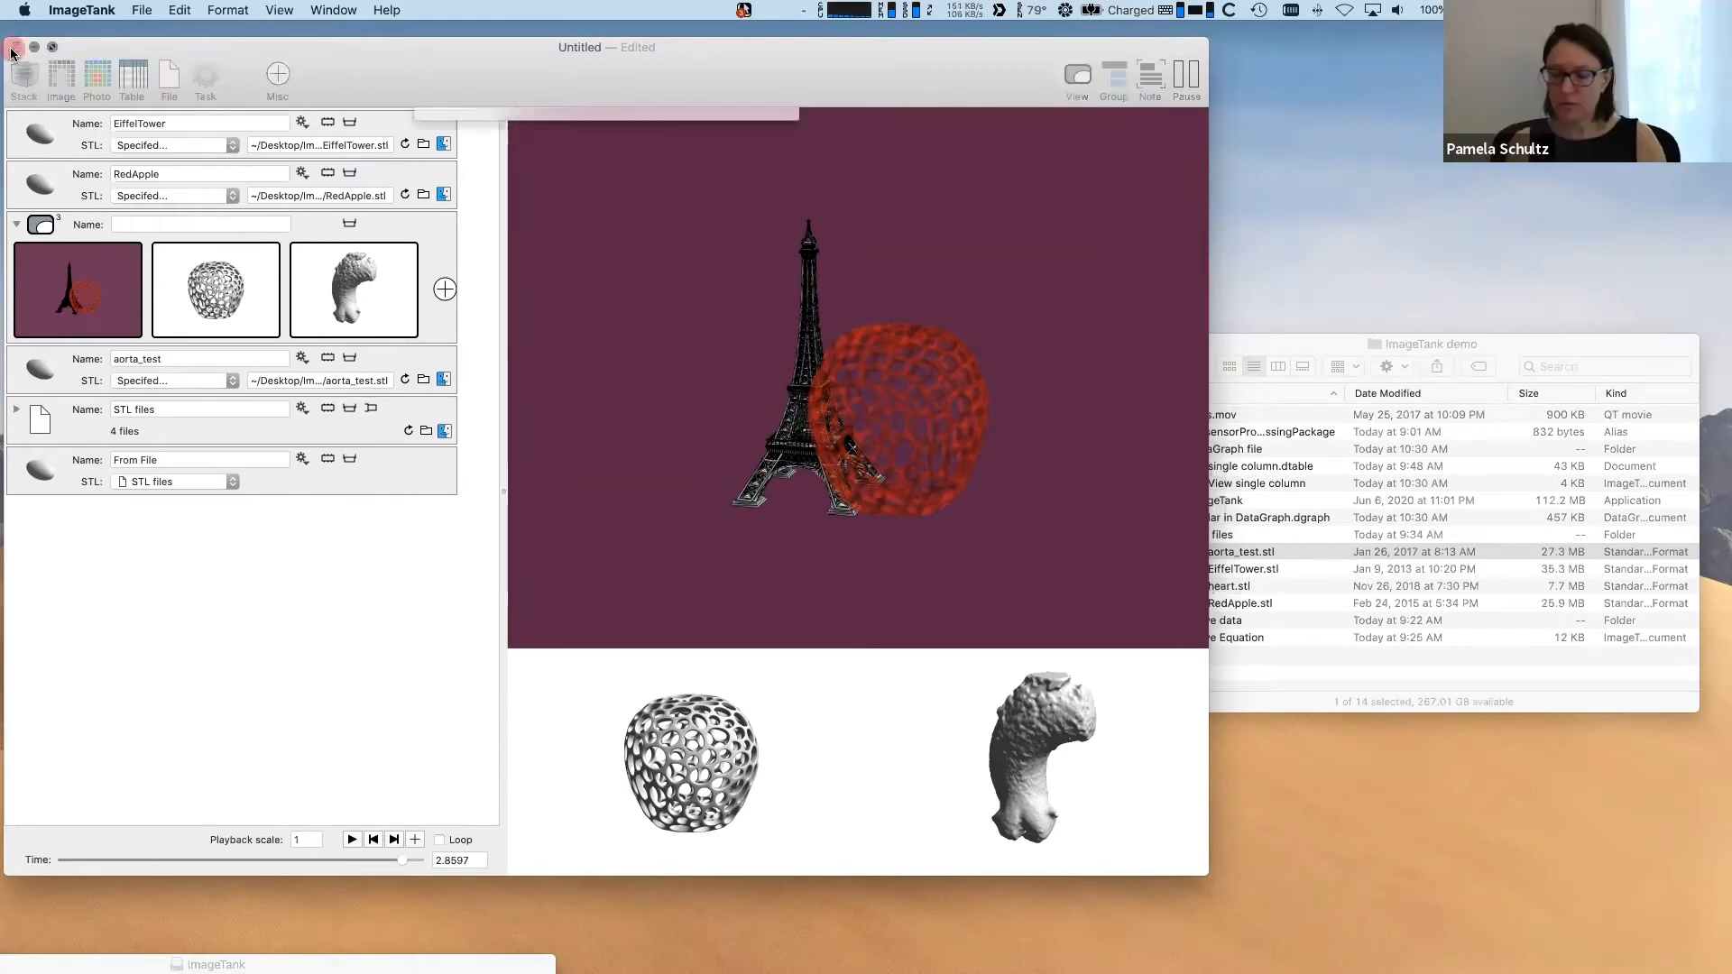
left_click(653, 313)
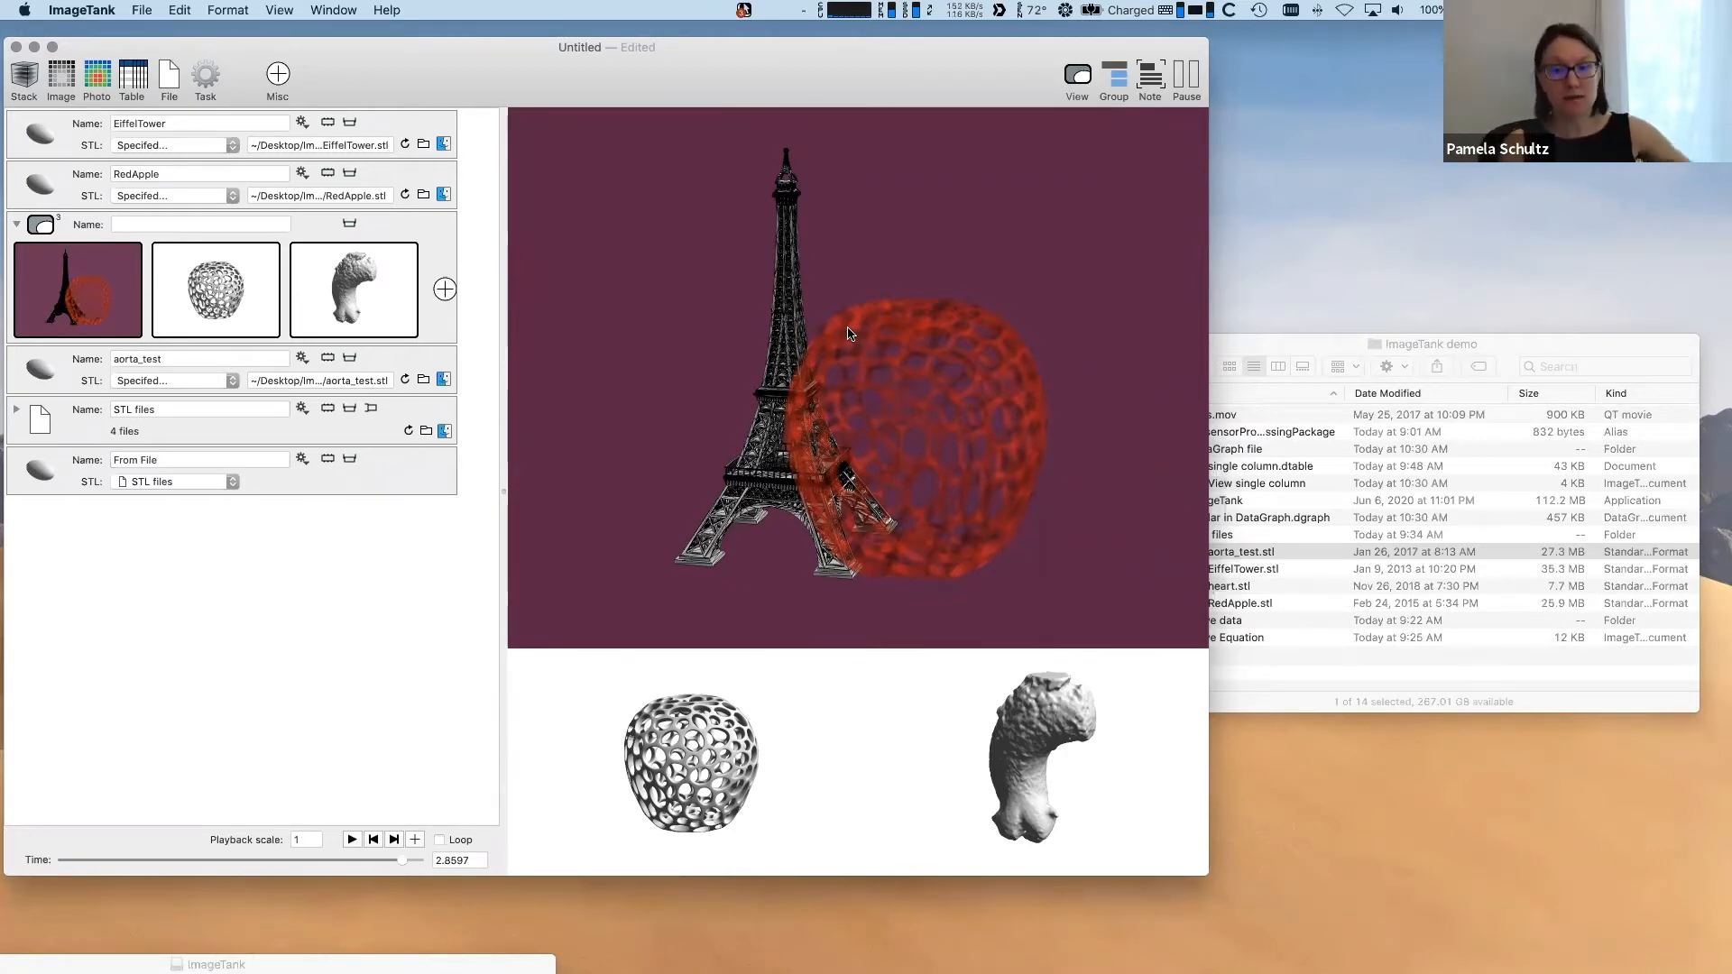
key("super+s")
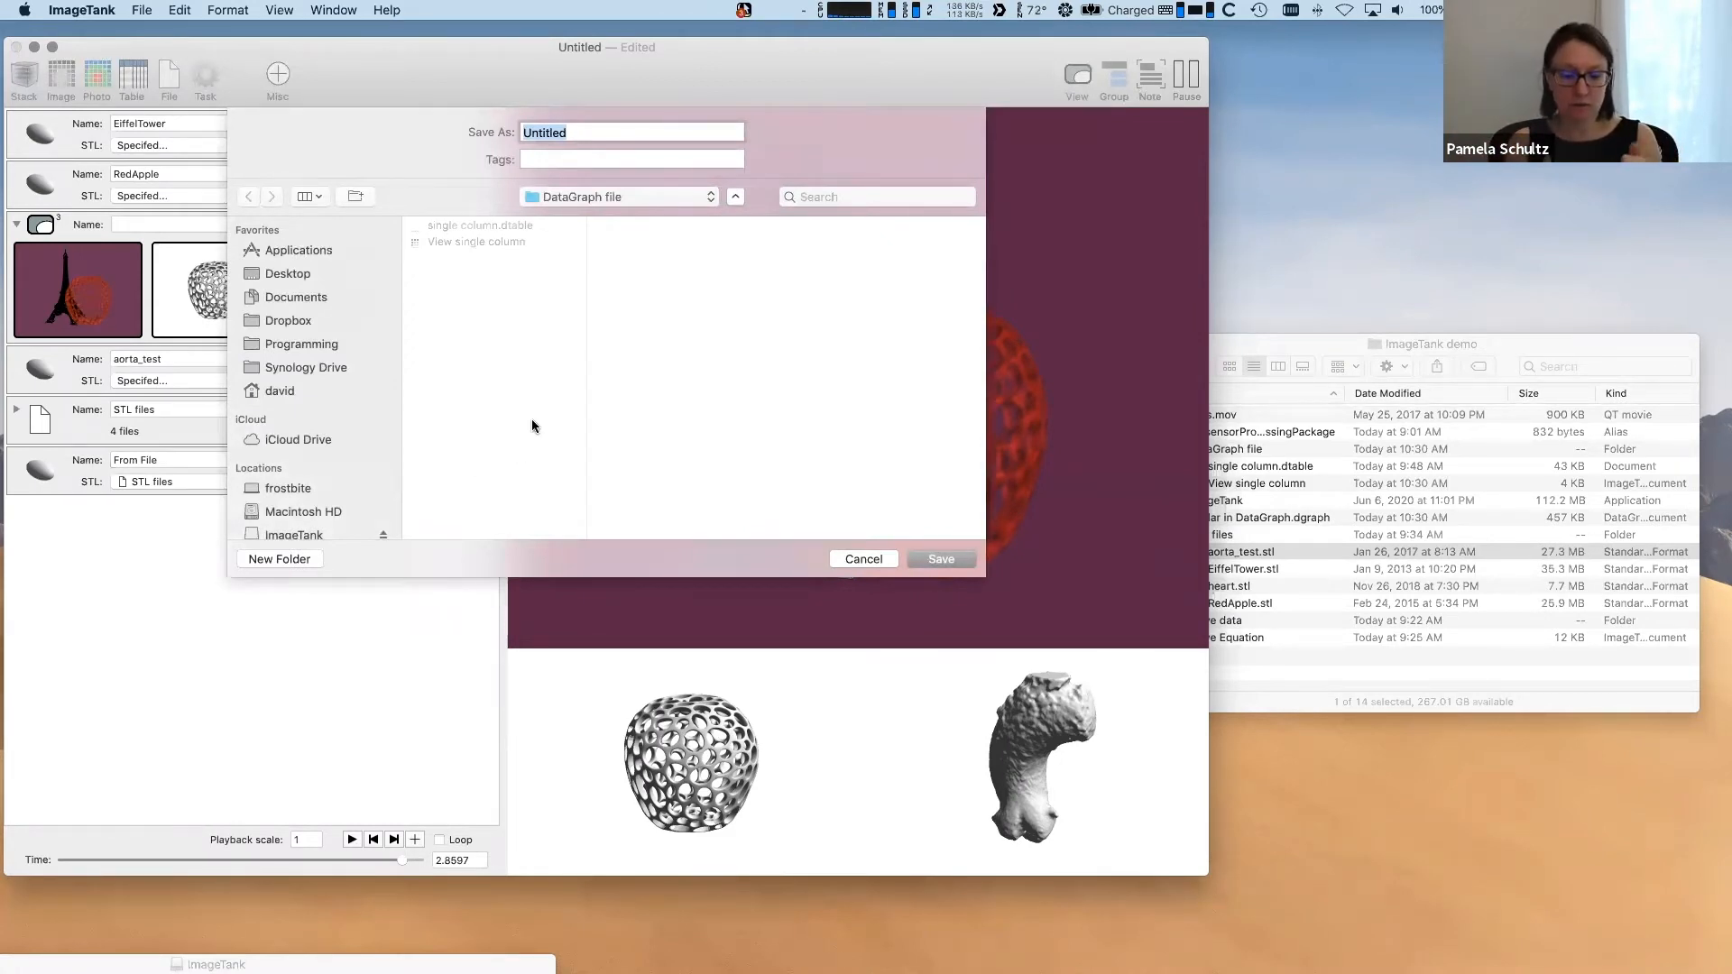
type("test file")
key("Return")
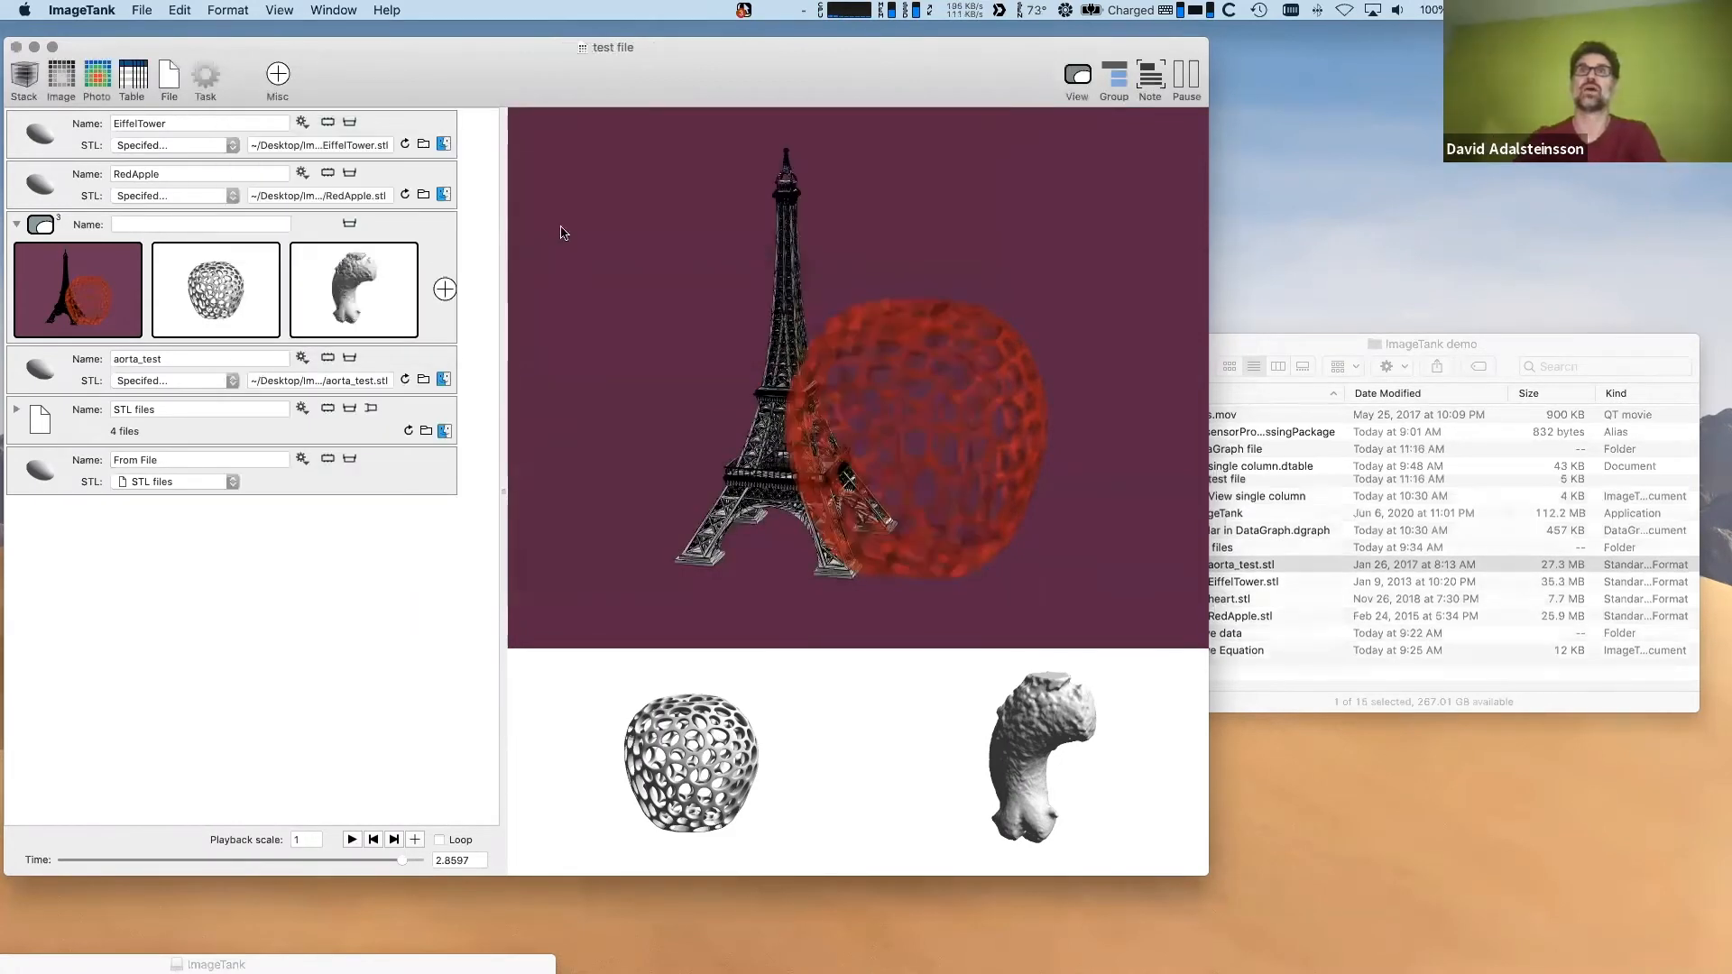
- Reveal the saved test file in its Finder folder and examine its document type and size
left_click(611, 52, "super")
left_click(623, 67)
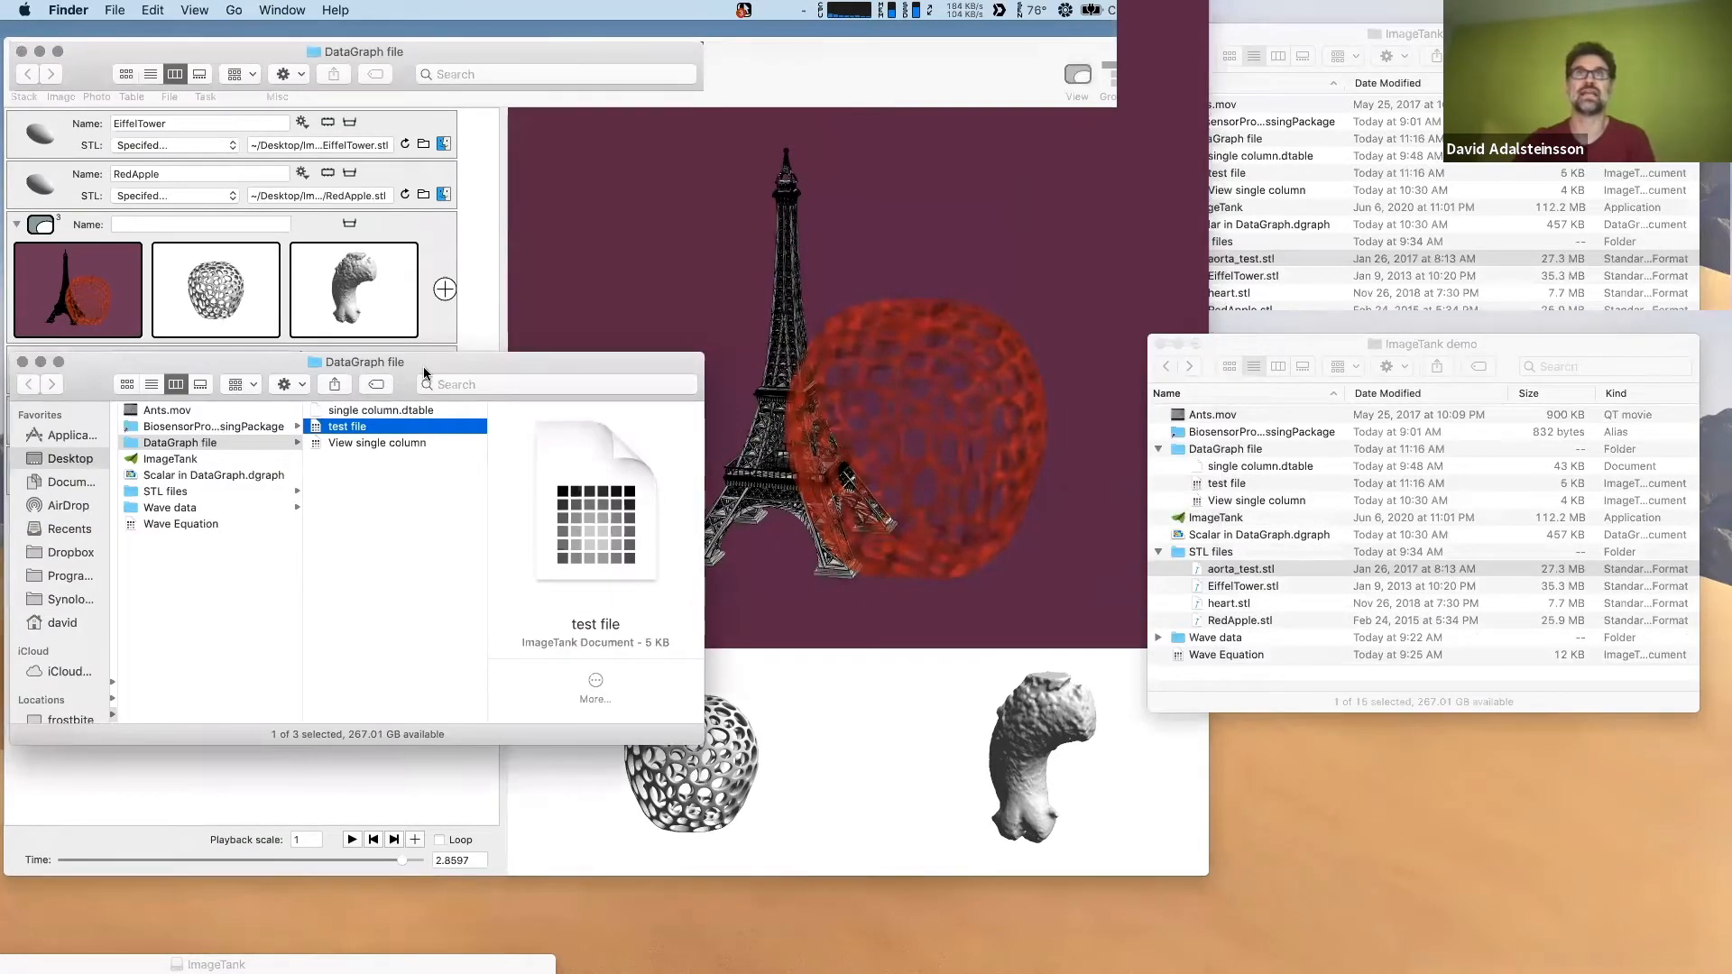
left_click_drag(375, 375, 824, 486)
left_click_drag(1116, 754, 911, 742)
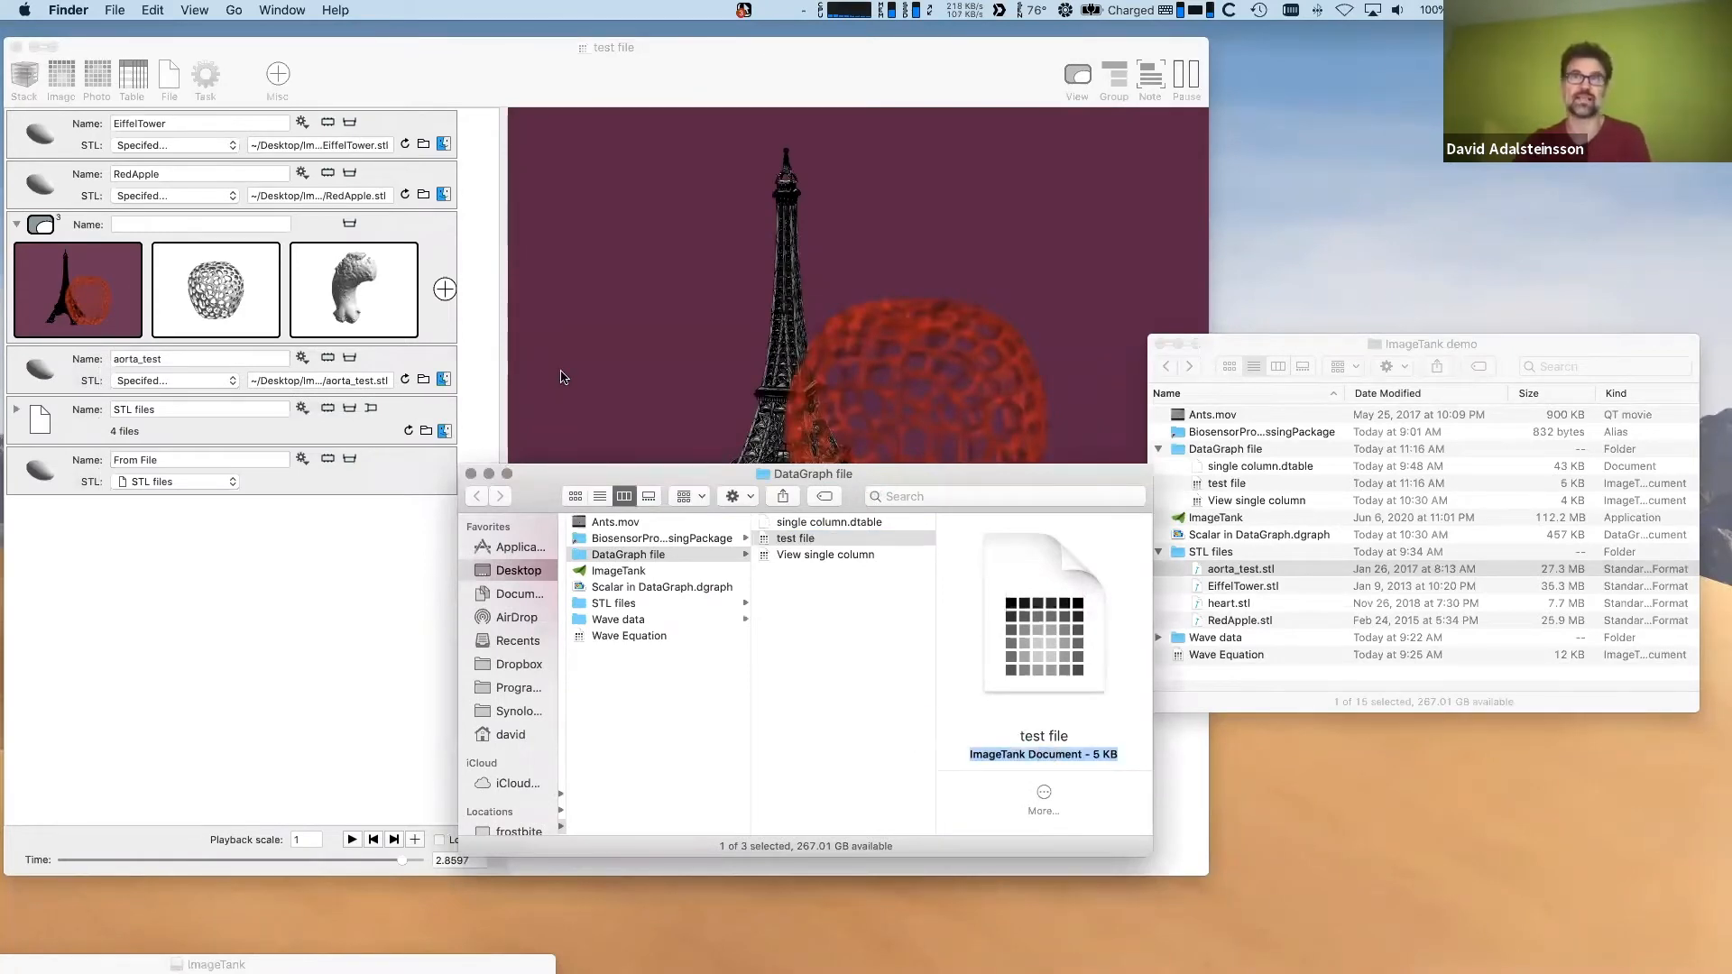
- Close the DataGraph file Finder window, and expand the STL files entry in the test file document
left_click(470, 474)
left_click(420, 521)
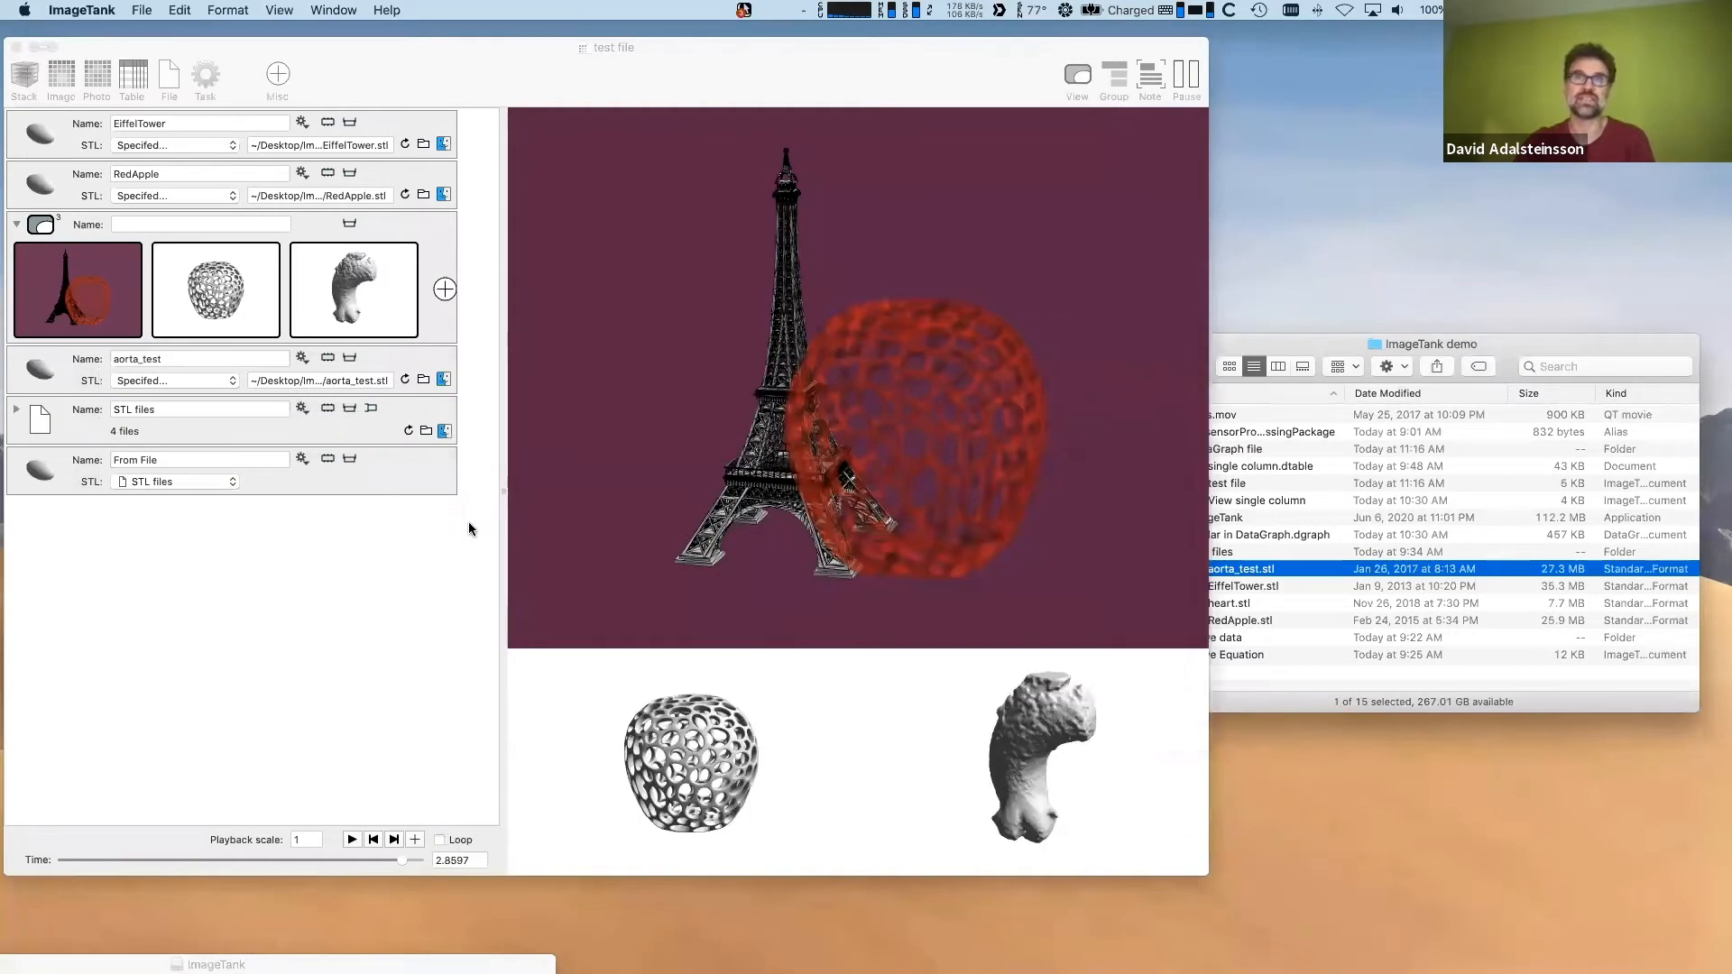
left_click(270, 330)
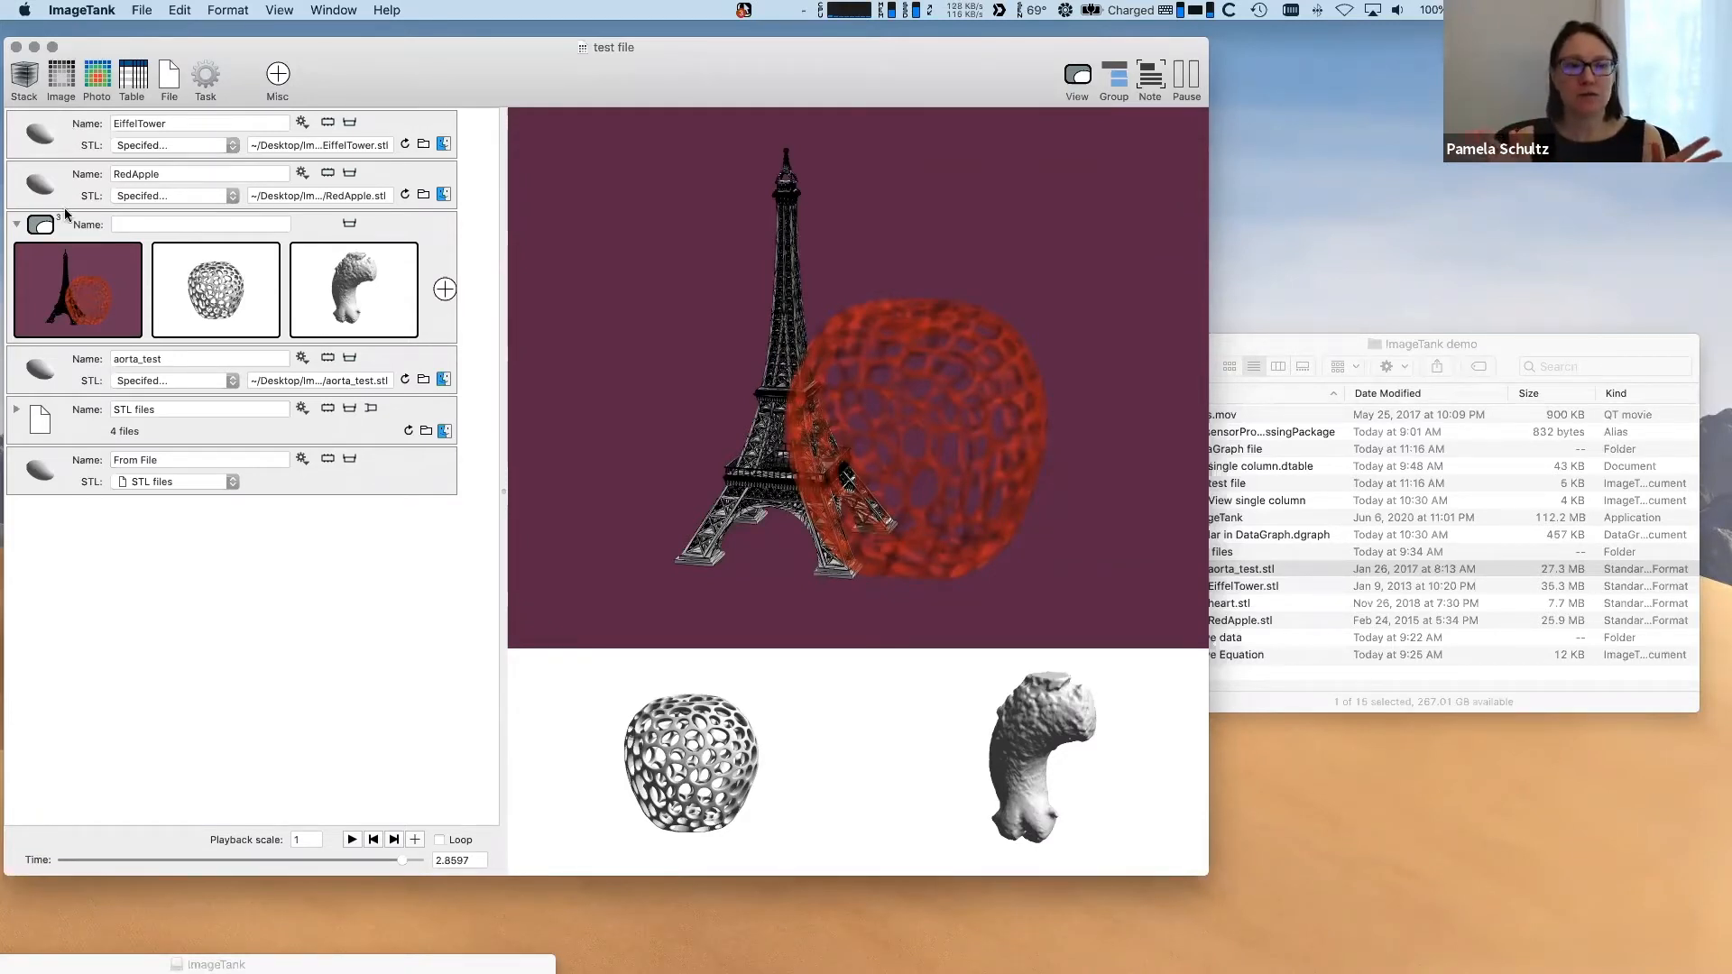
left_click(18, 414)
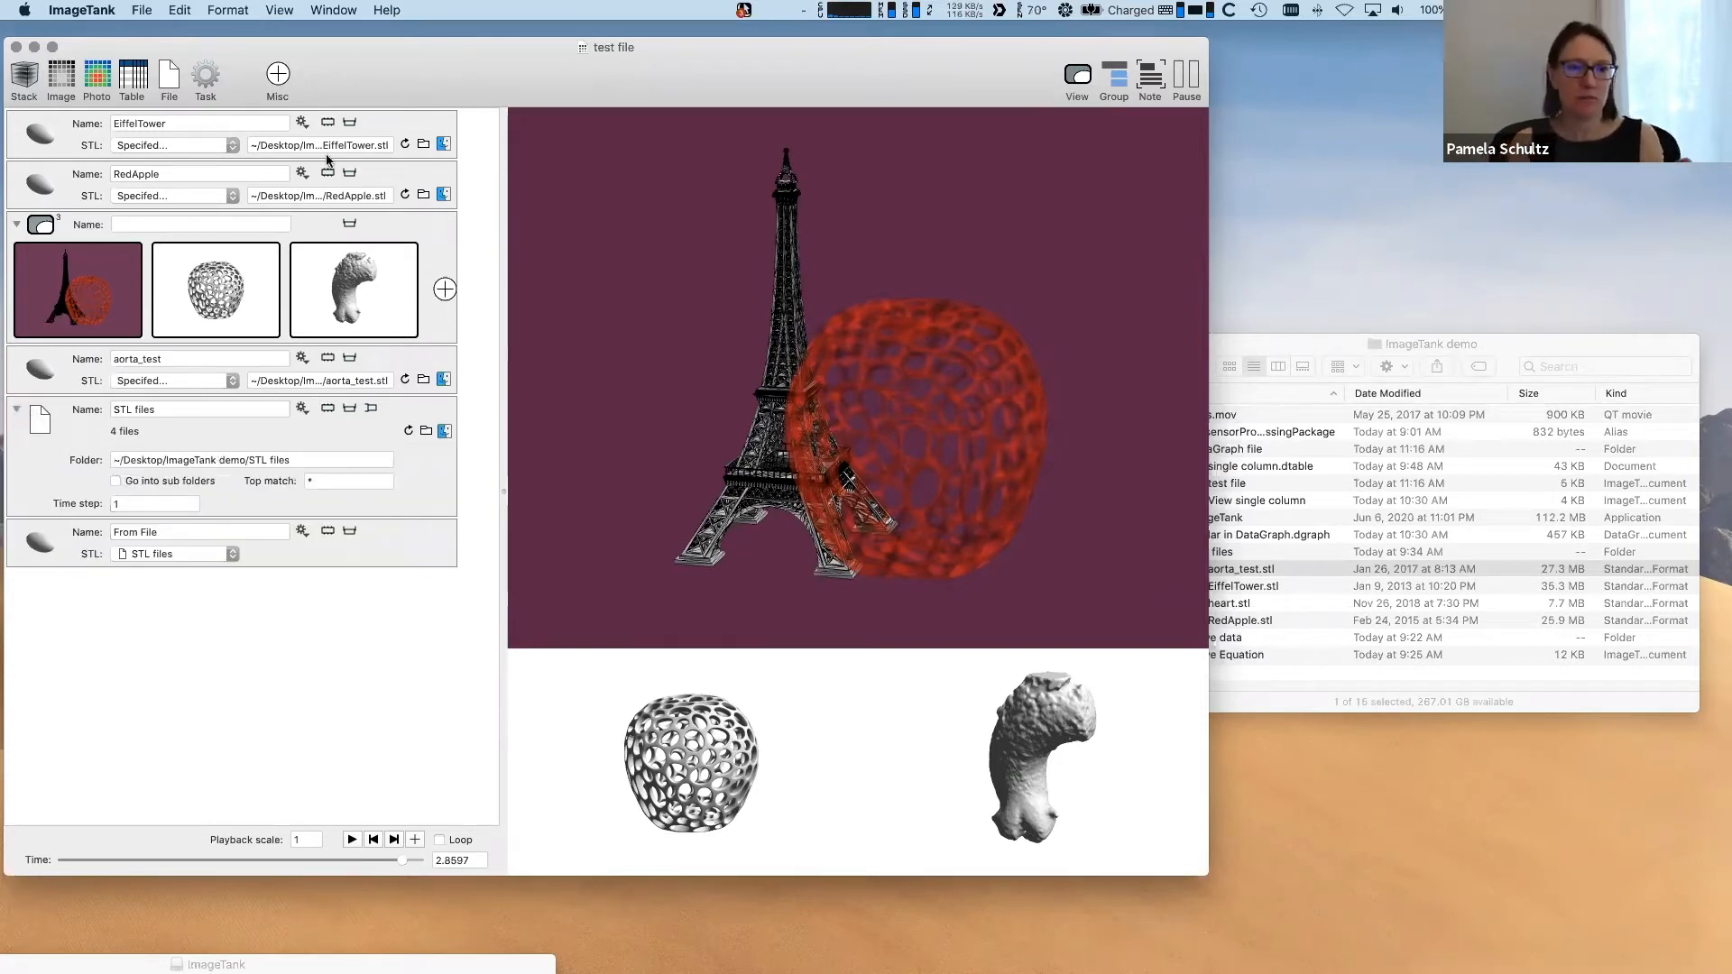
- Examine the full file path of the EiffelTower surface
left_click(251, 145)
left_click_drag(251, 145, 441, 150)
left_click(358, 148)
left_click(315, 148)
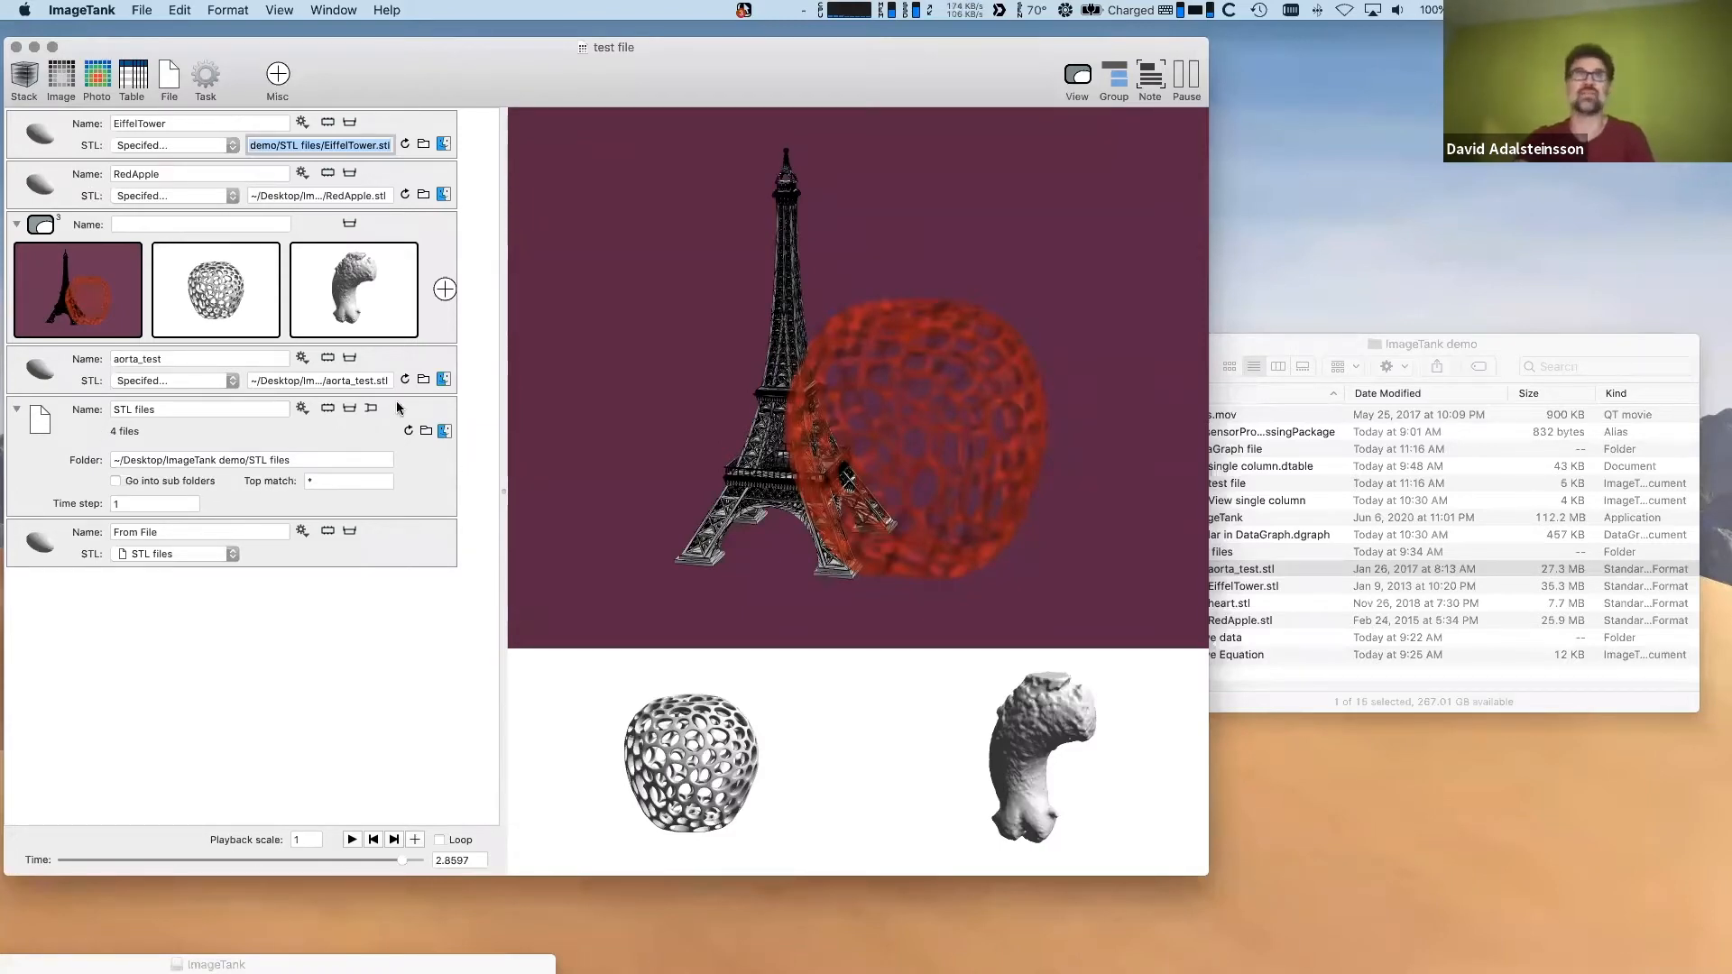
- Create a variable that views a folder of files as a time sequence, and expand its settings
left_click(278, 77)
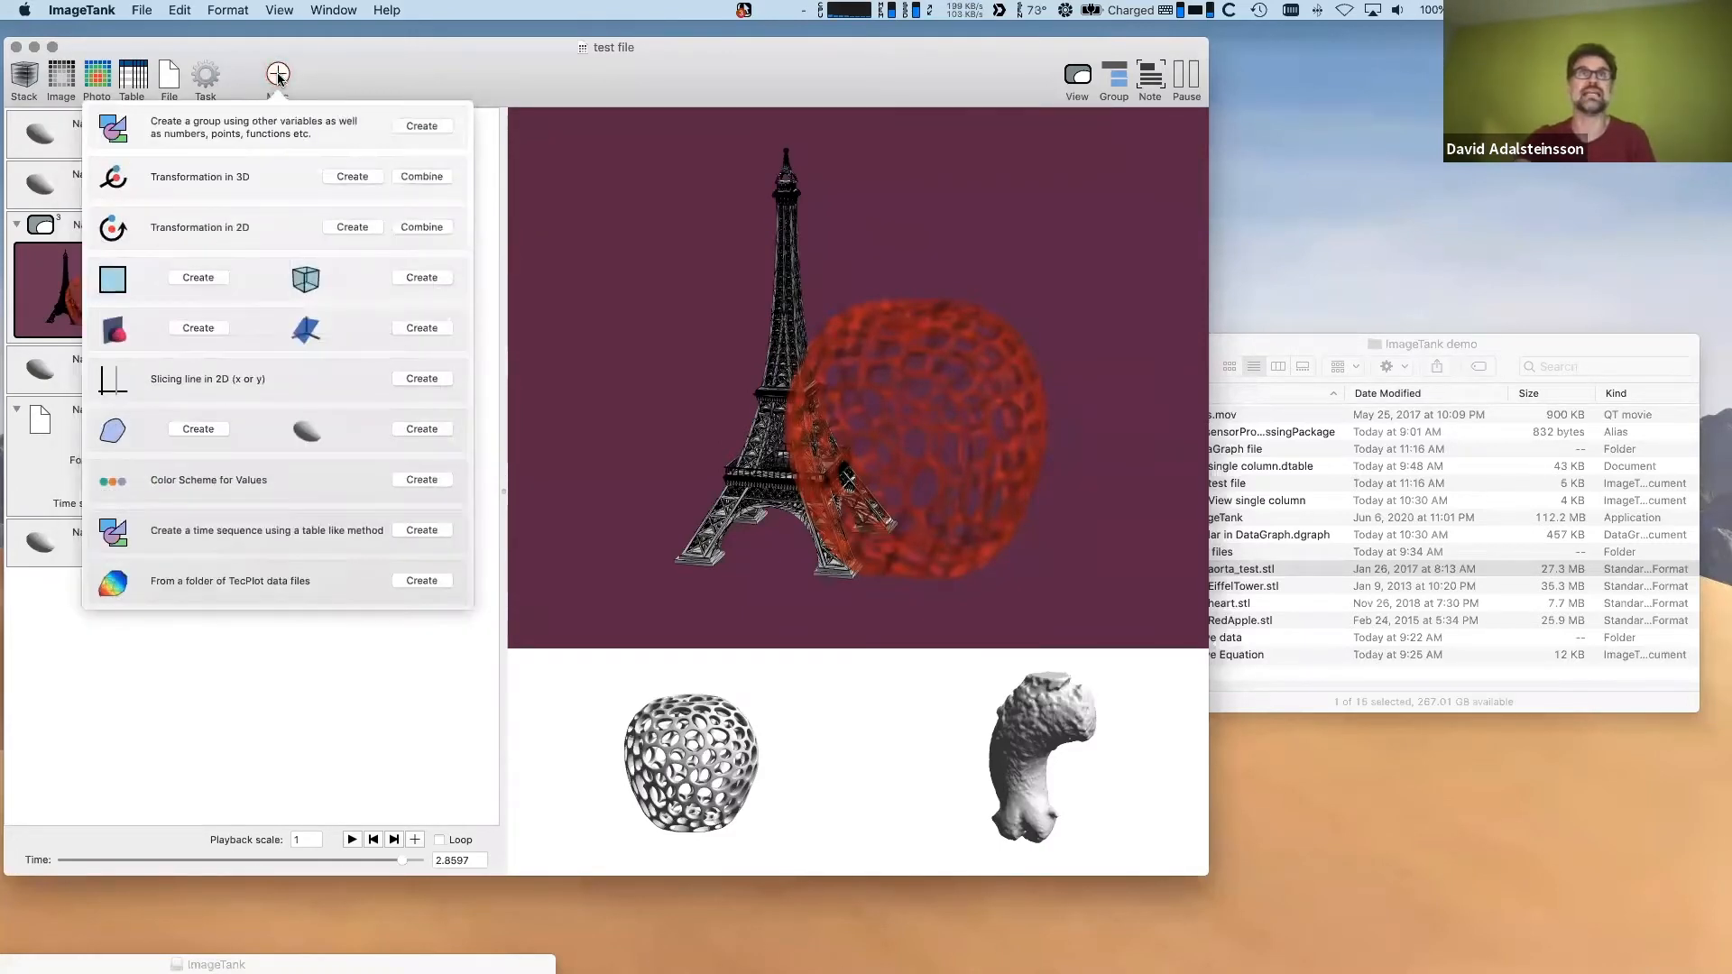
left_click(168, 78)
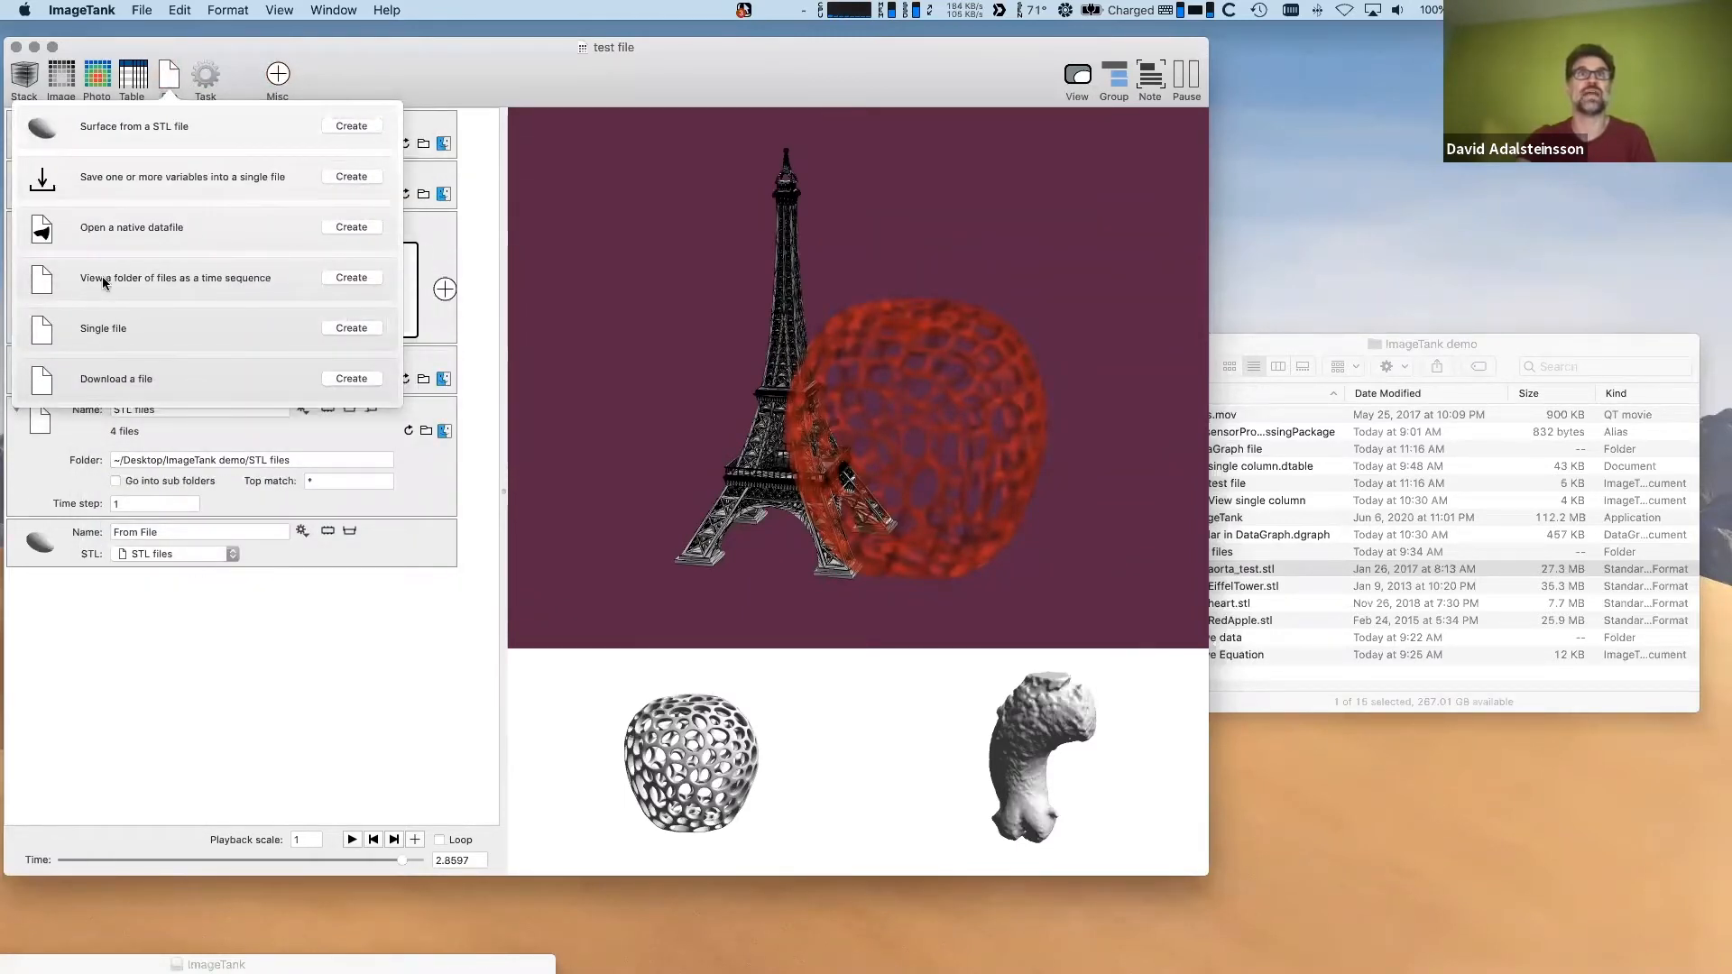
left_click(357, 278)
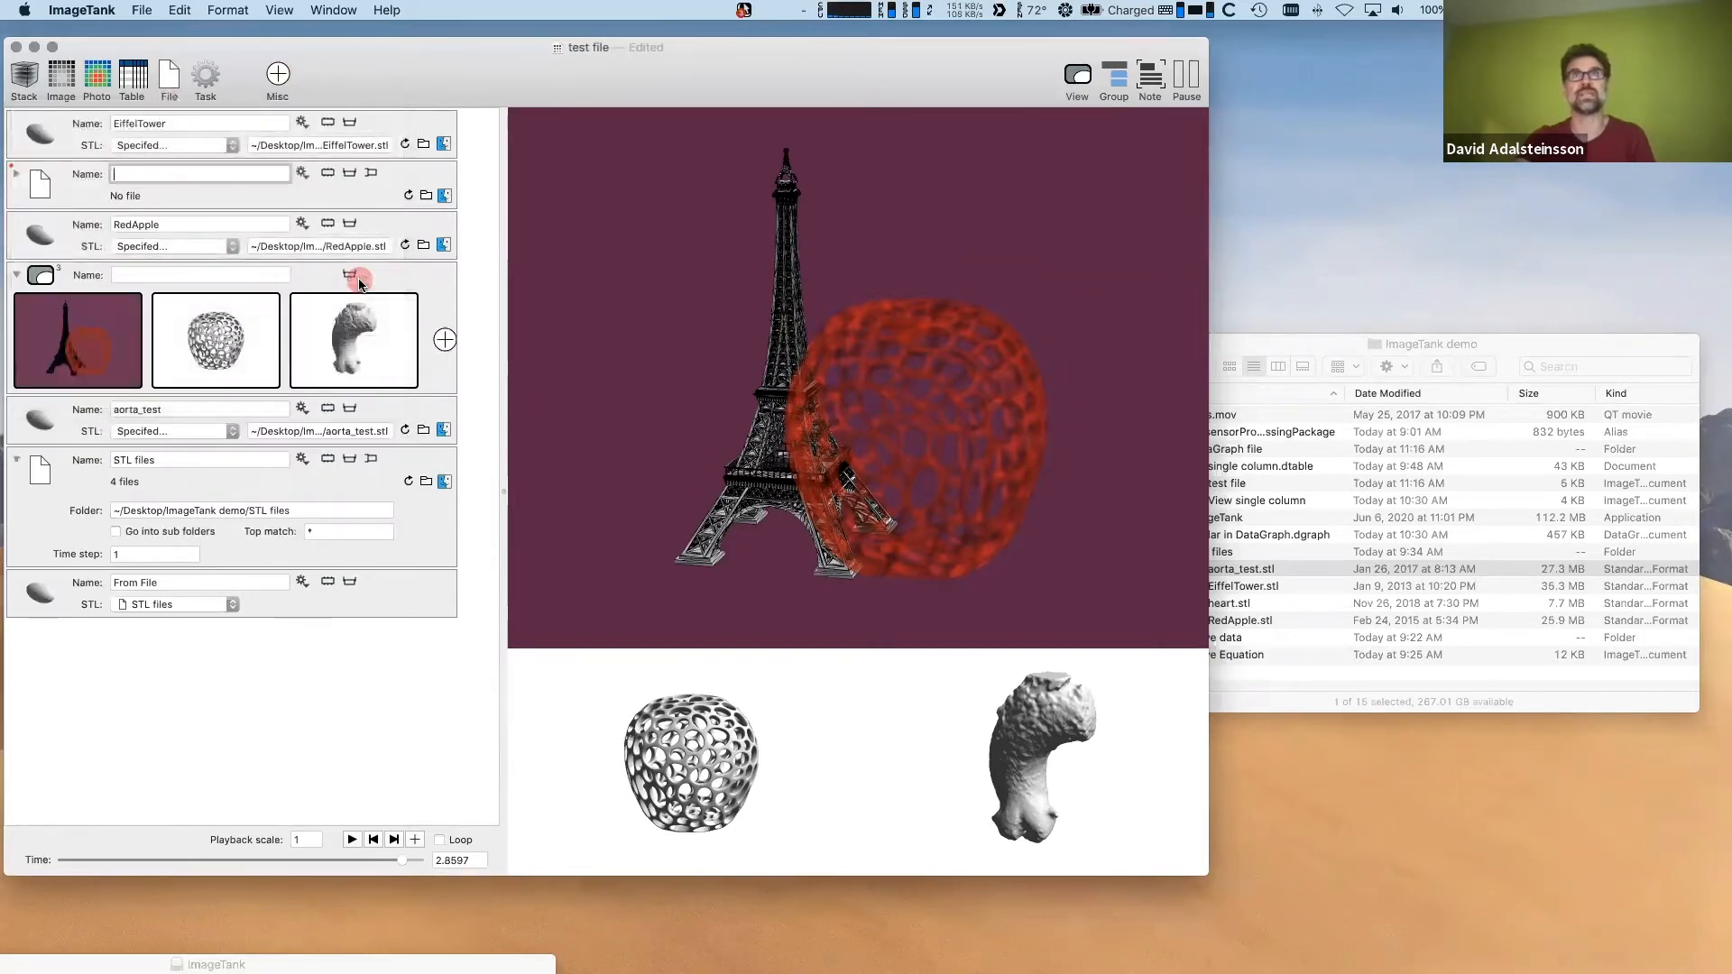
left_click(17, 184)
left_click(71, 577)
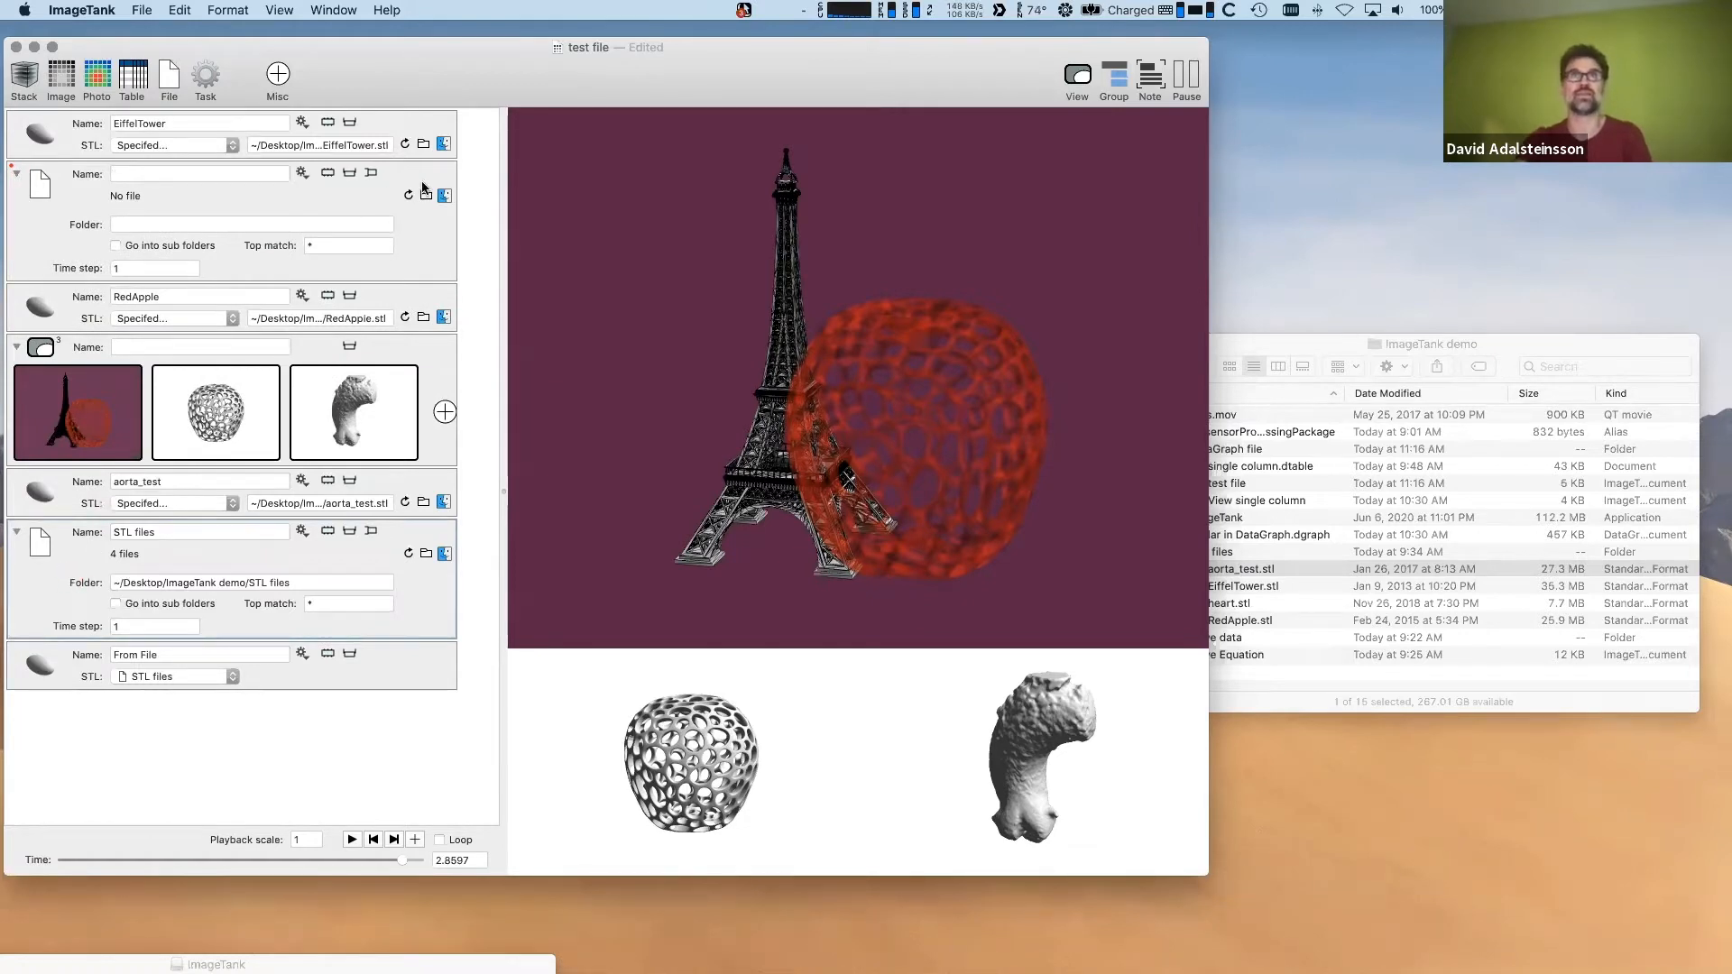
- Examine the STL files entry's folder path, match pattern and available actions
left_click(302, 578)
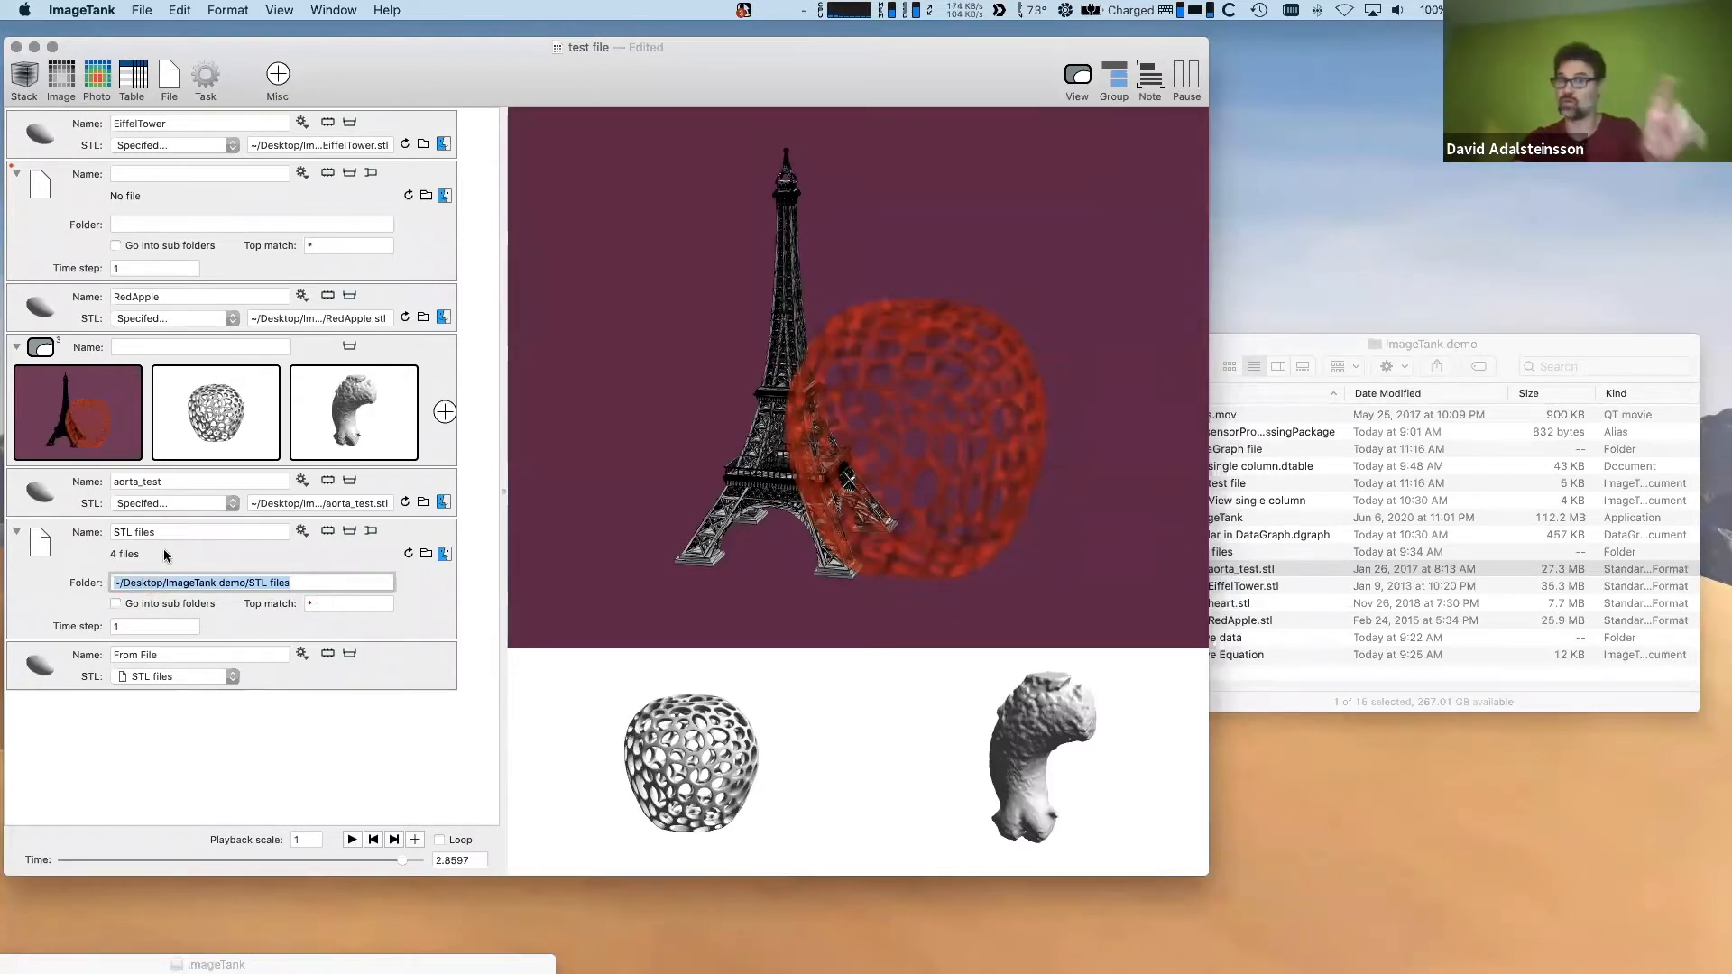
left_click(332, 604)
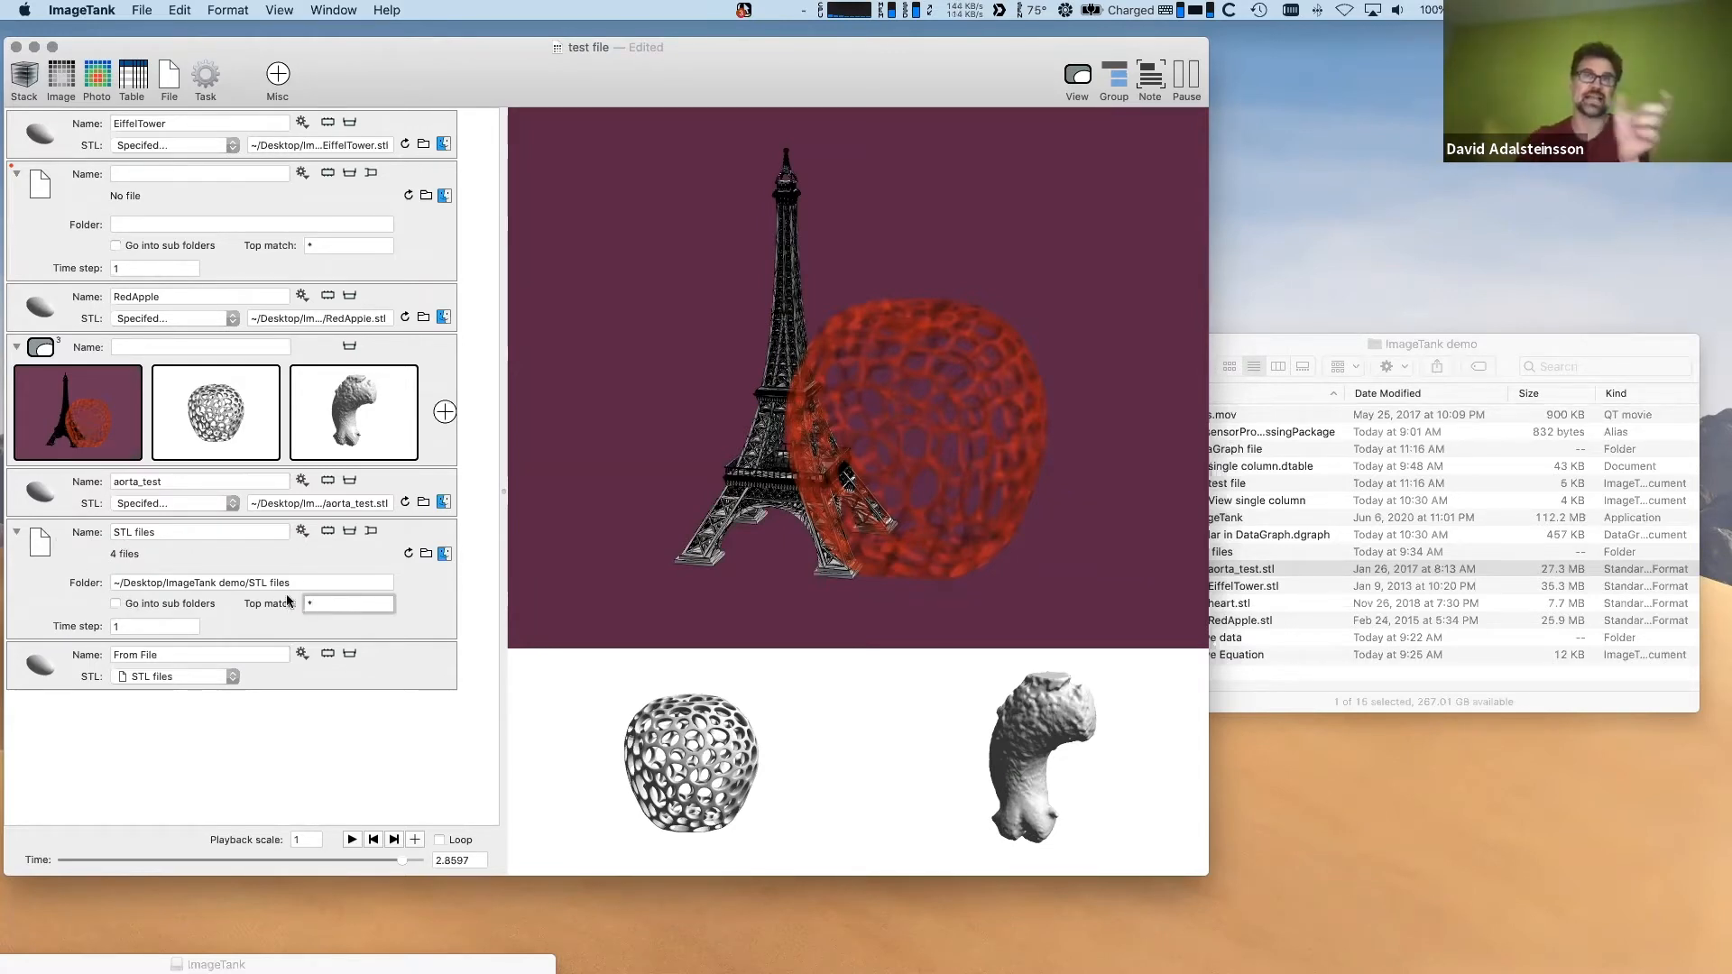
left_click(303, 534)
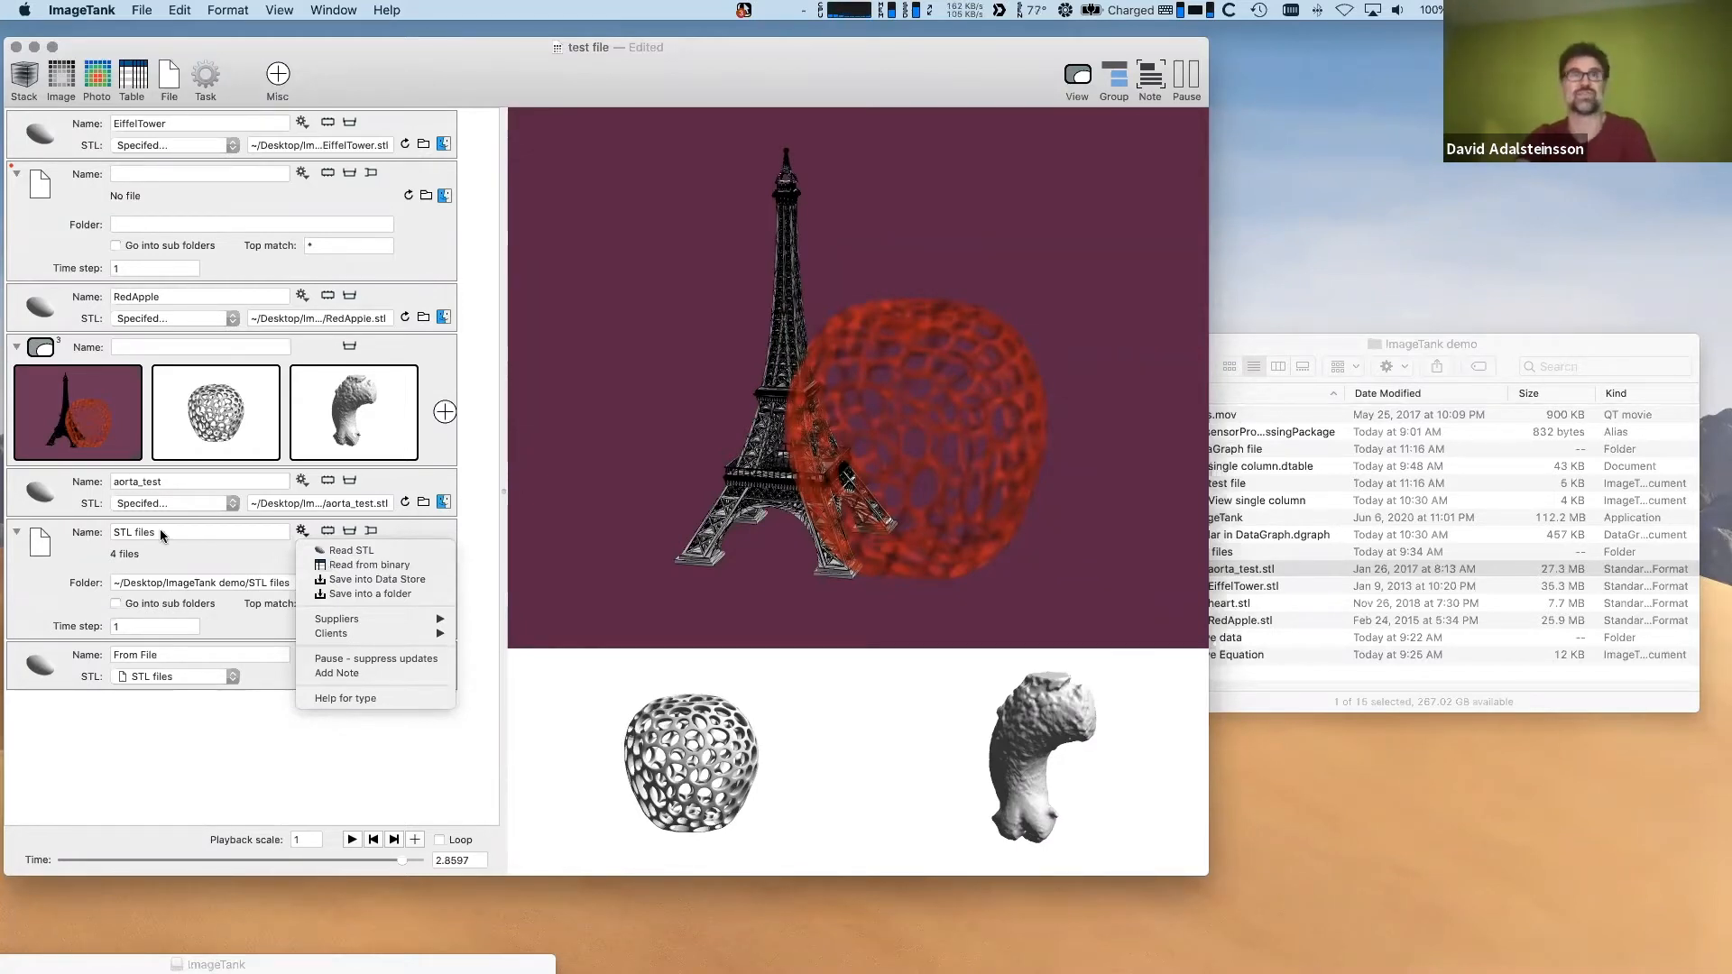
left_click(88, 532)
left_click(70, 537)
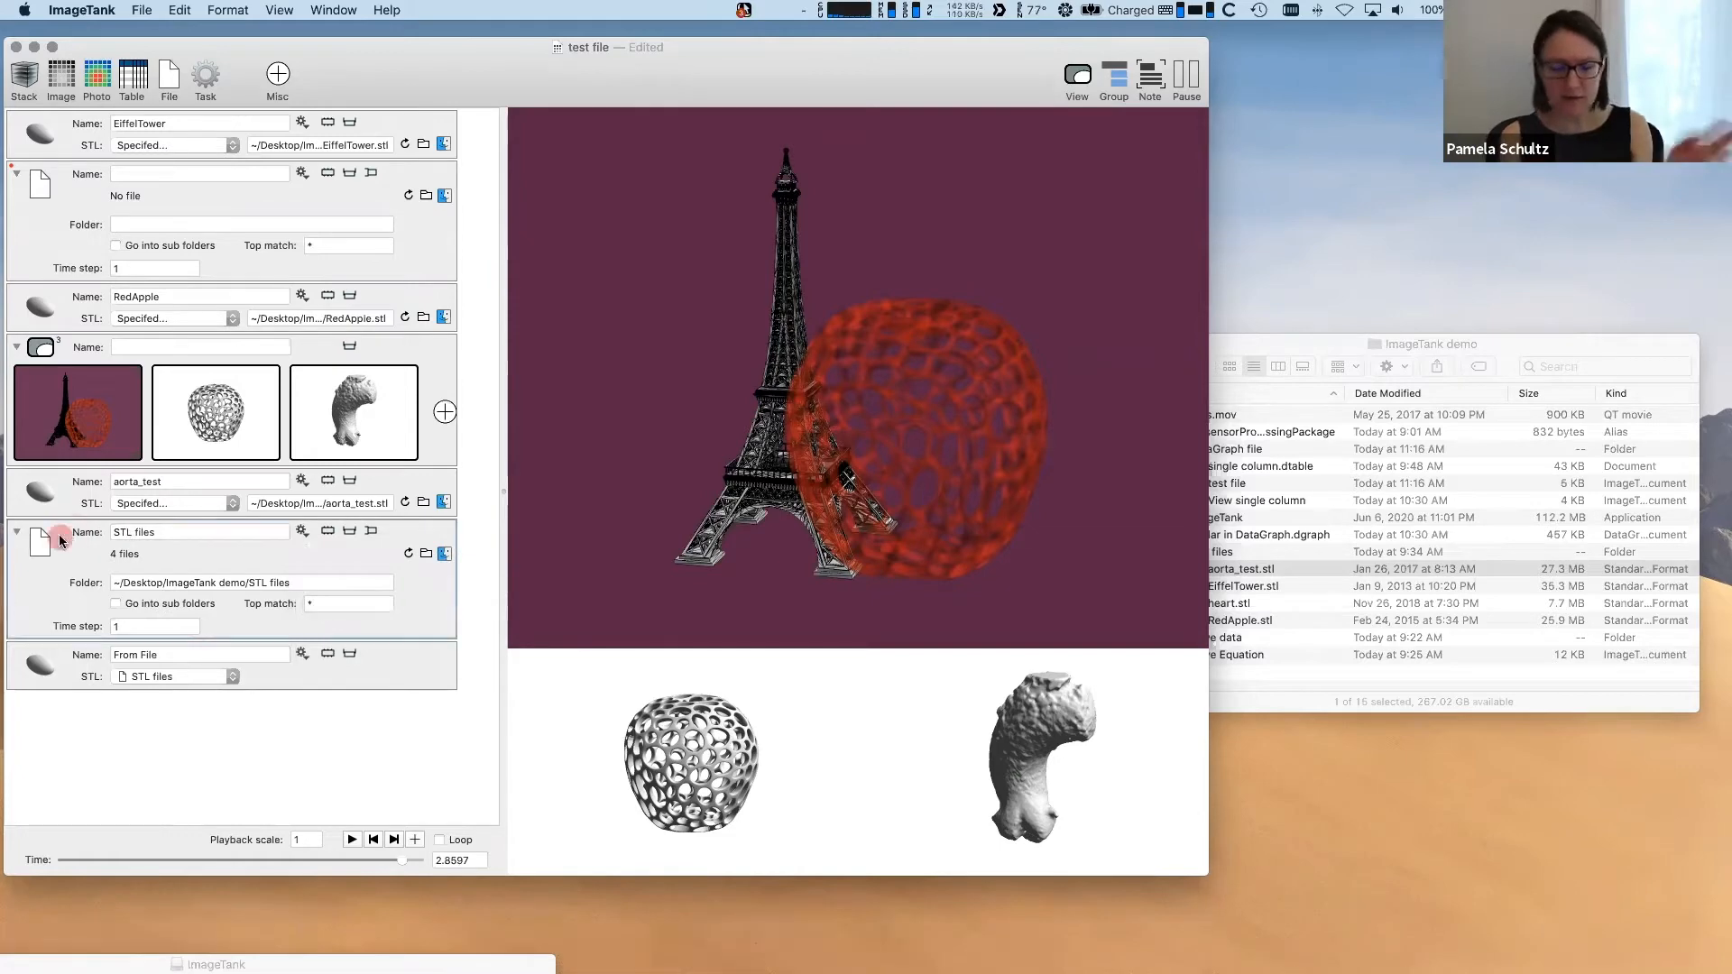
- Close the test file document, and create a new document with its window enlarged beside the Finder window
left_click(15, 47)
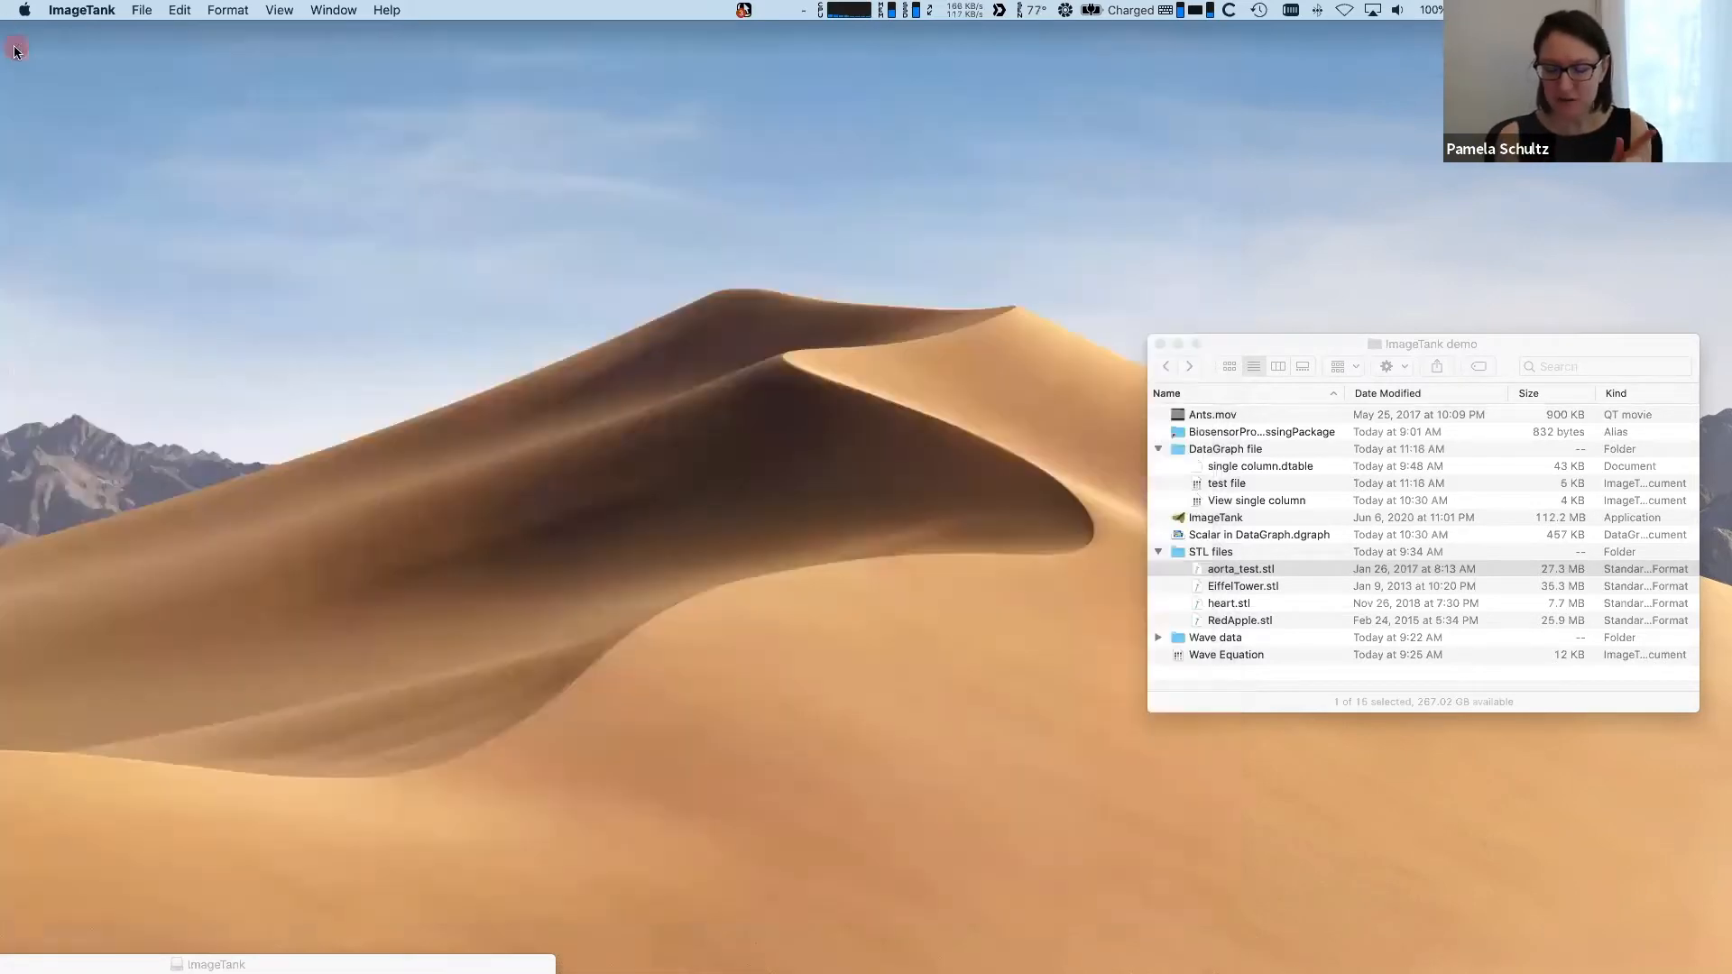
key("super+n")
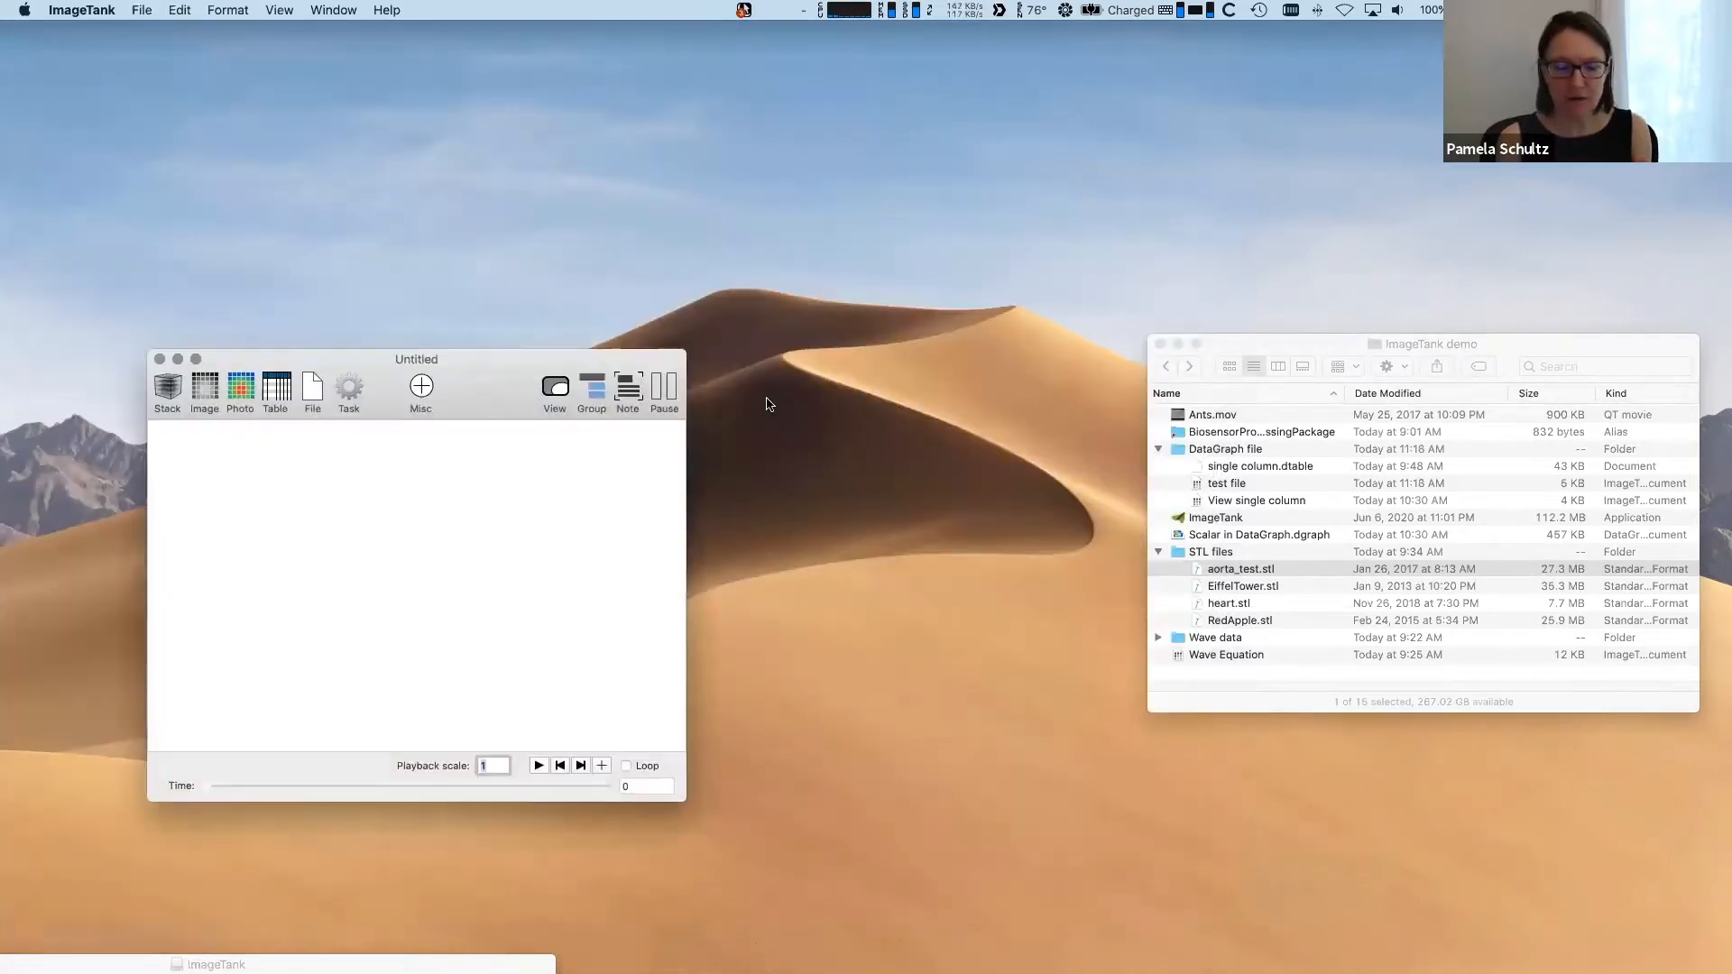
left_click_drag(522, 370, 385, 75)
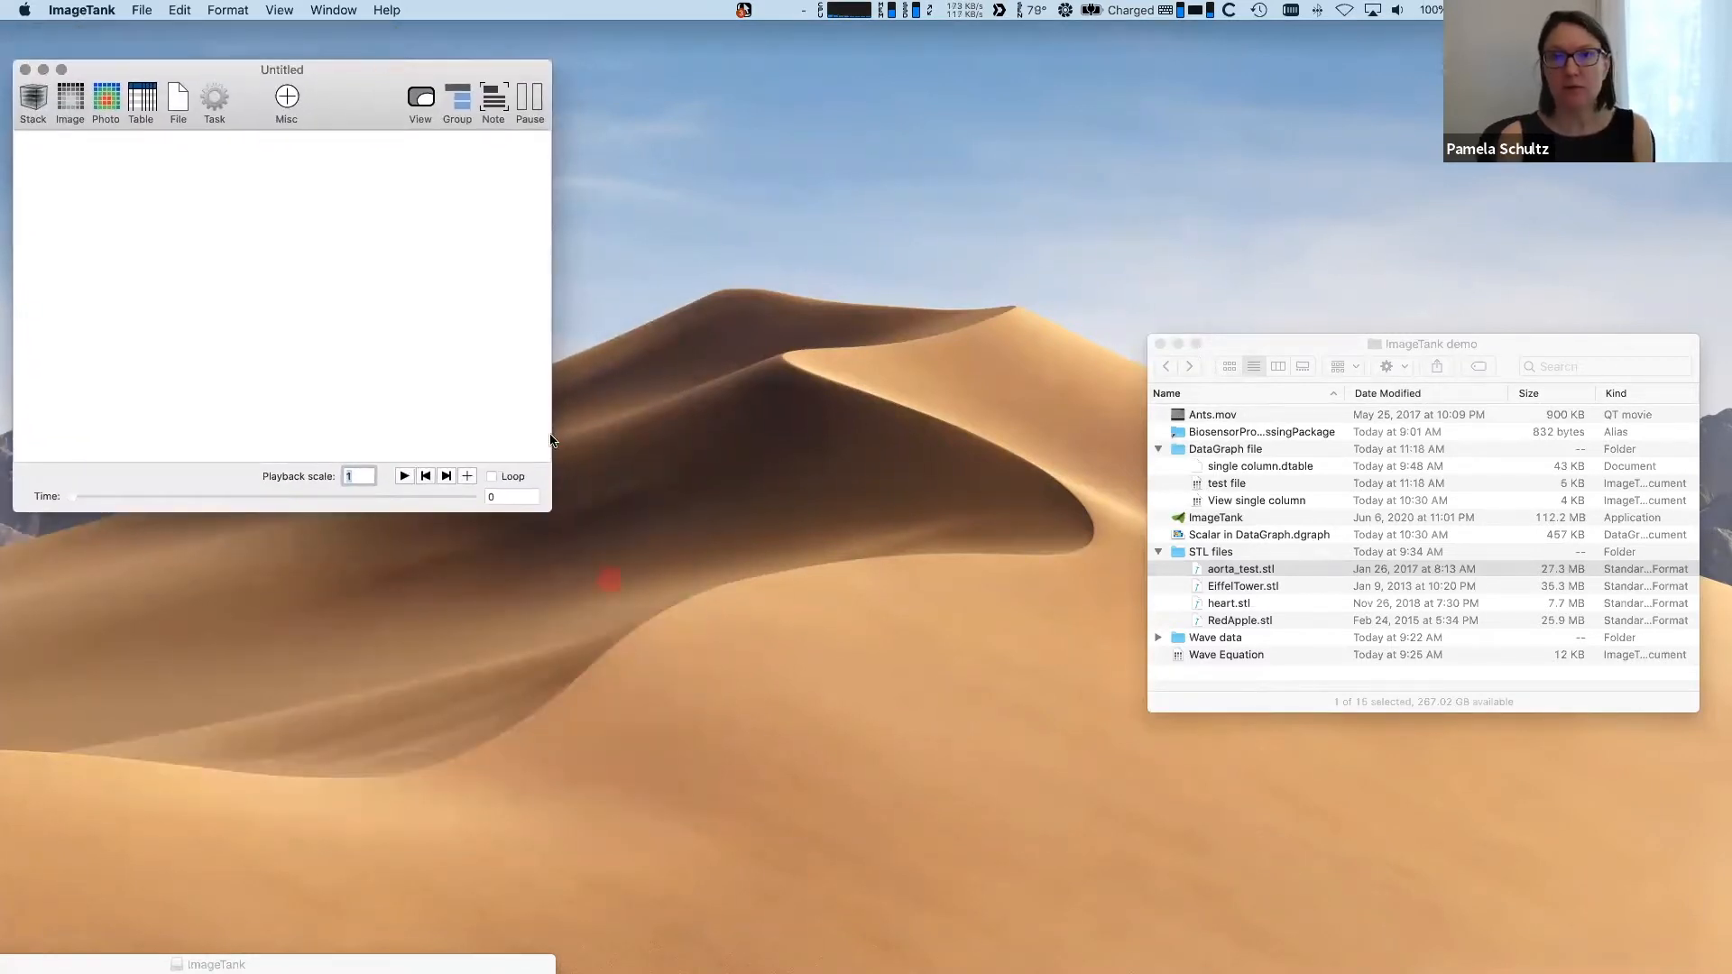
left_click_drag(550, 510, 649, 830)
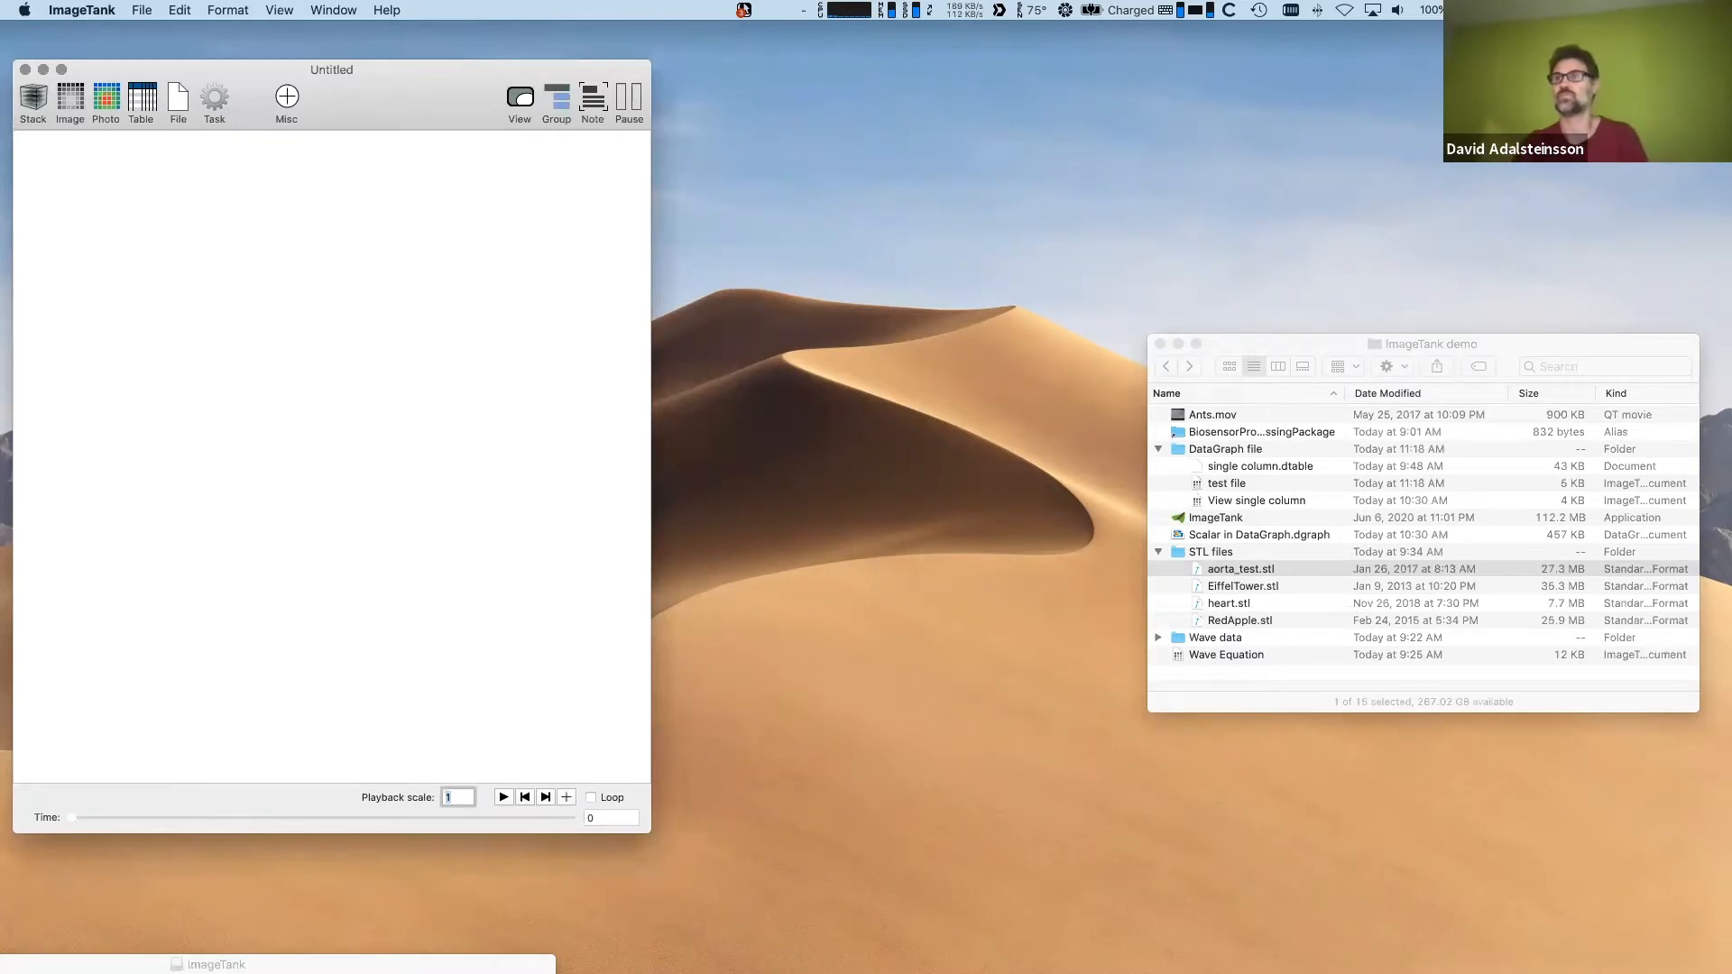
key("alt+super+d")
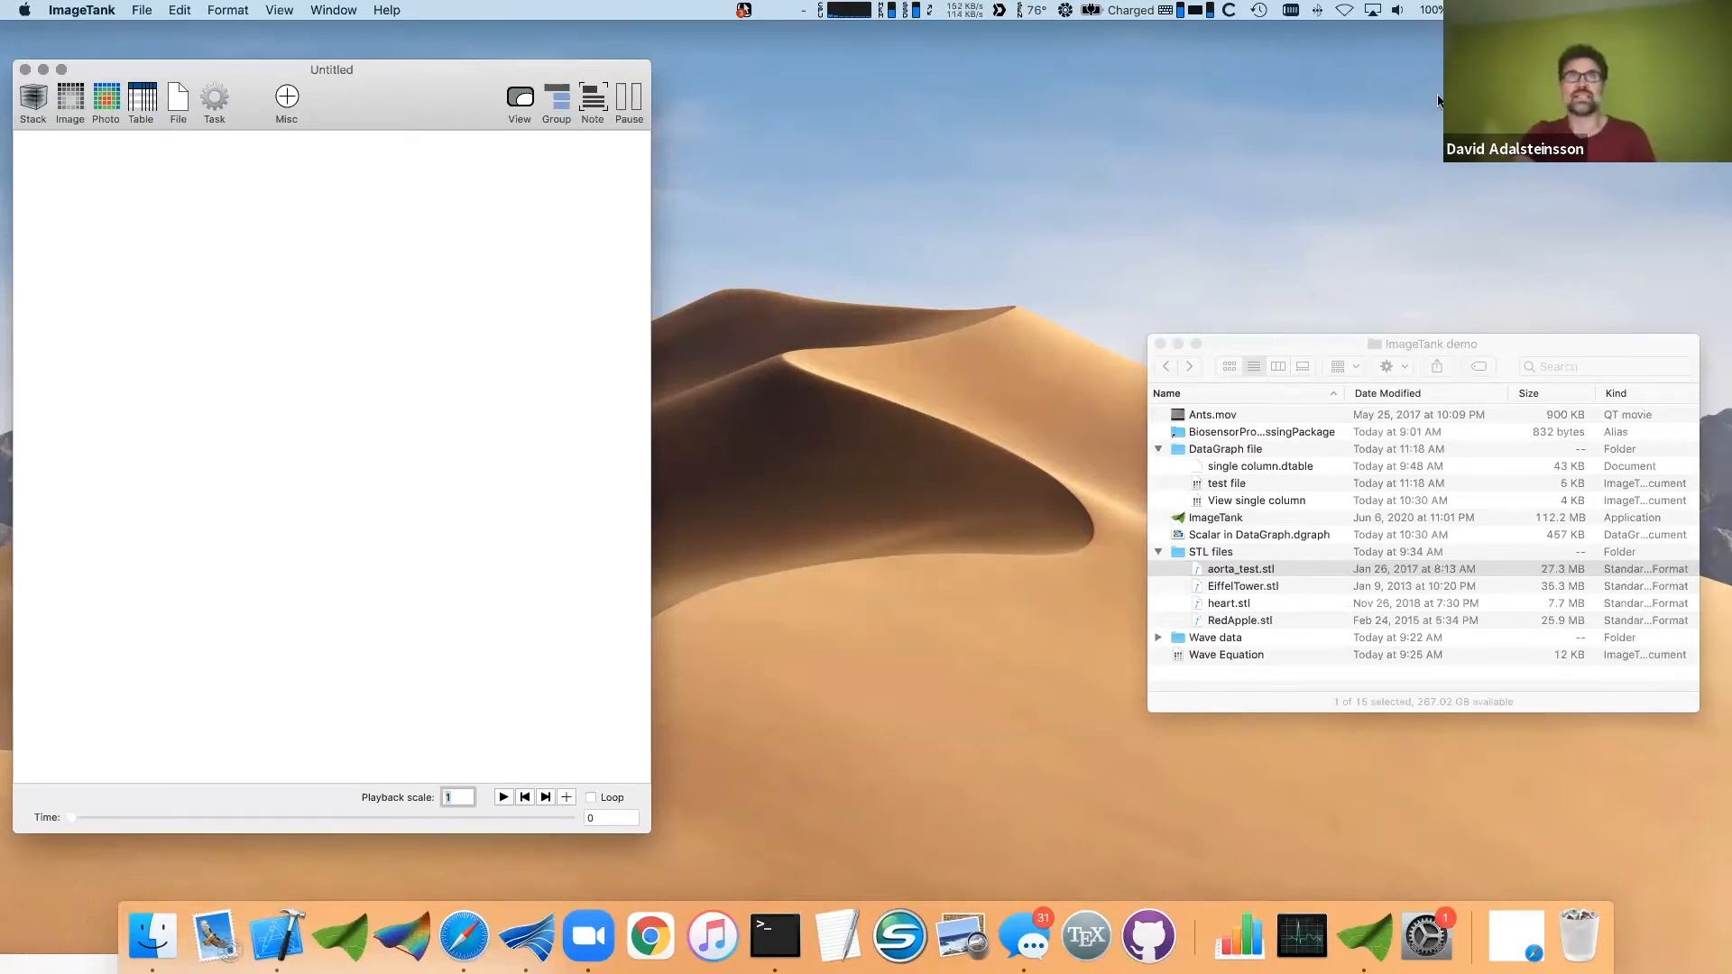
left_click(471, 333)
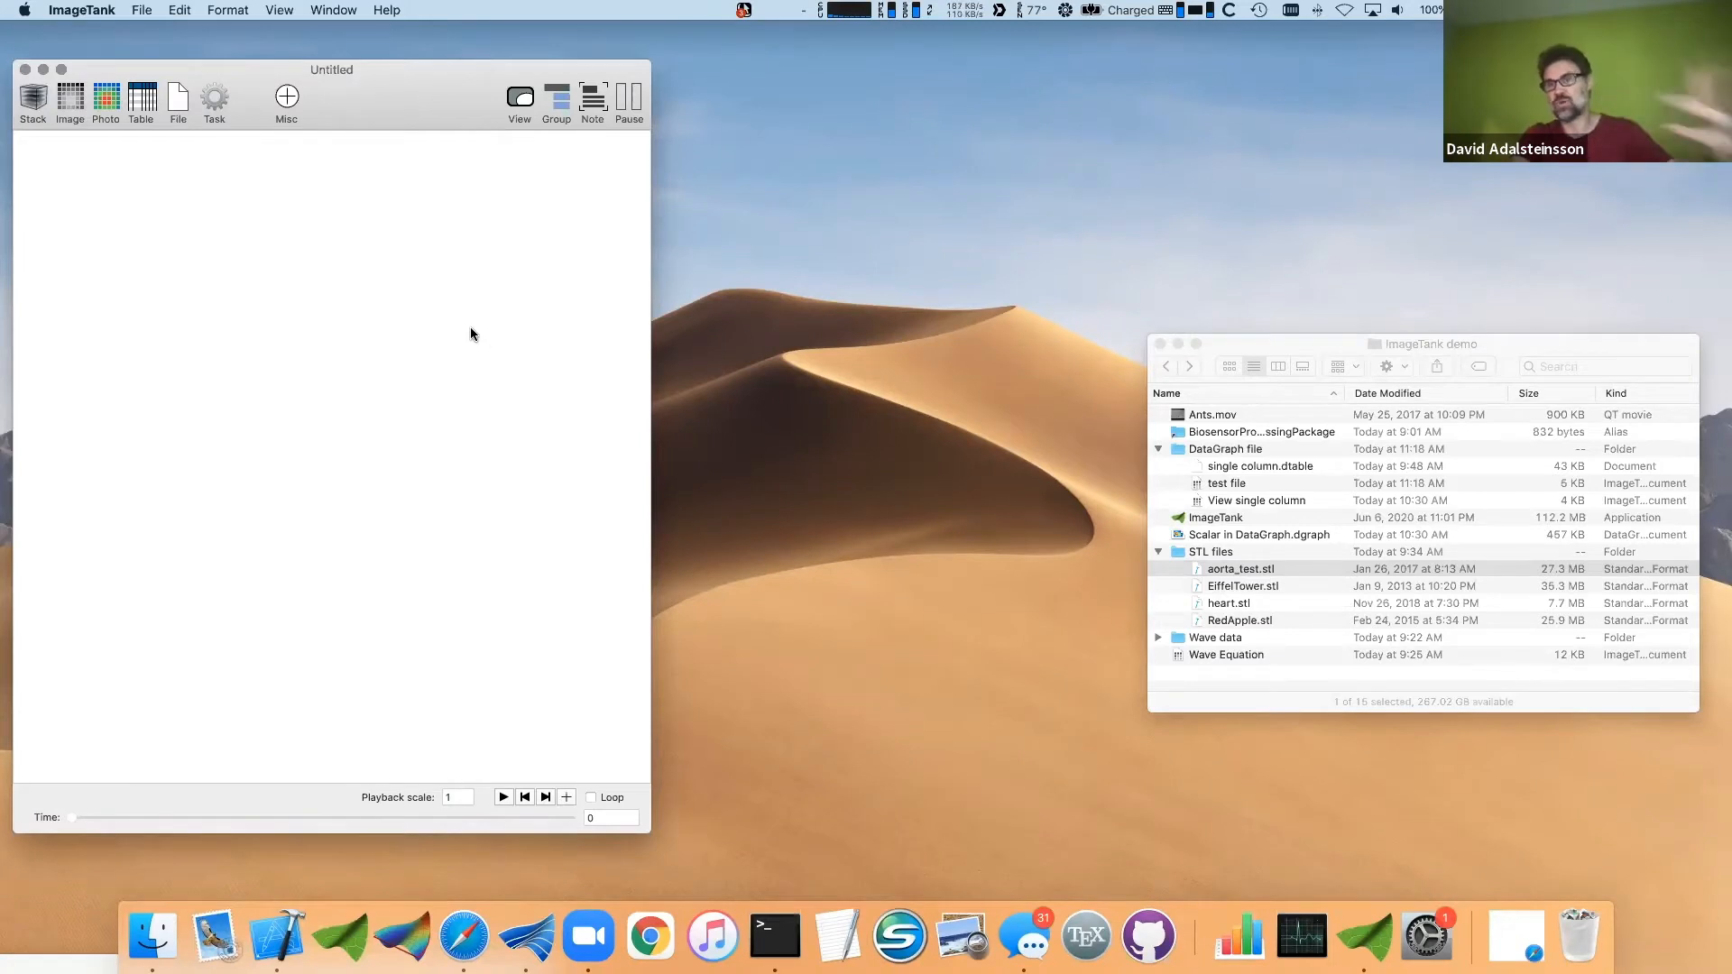
- Preview the Ants.mov movie from the ImageTank demo folder, and close the preview
left_click(1182, 415)
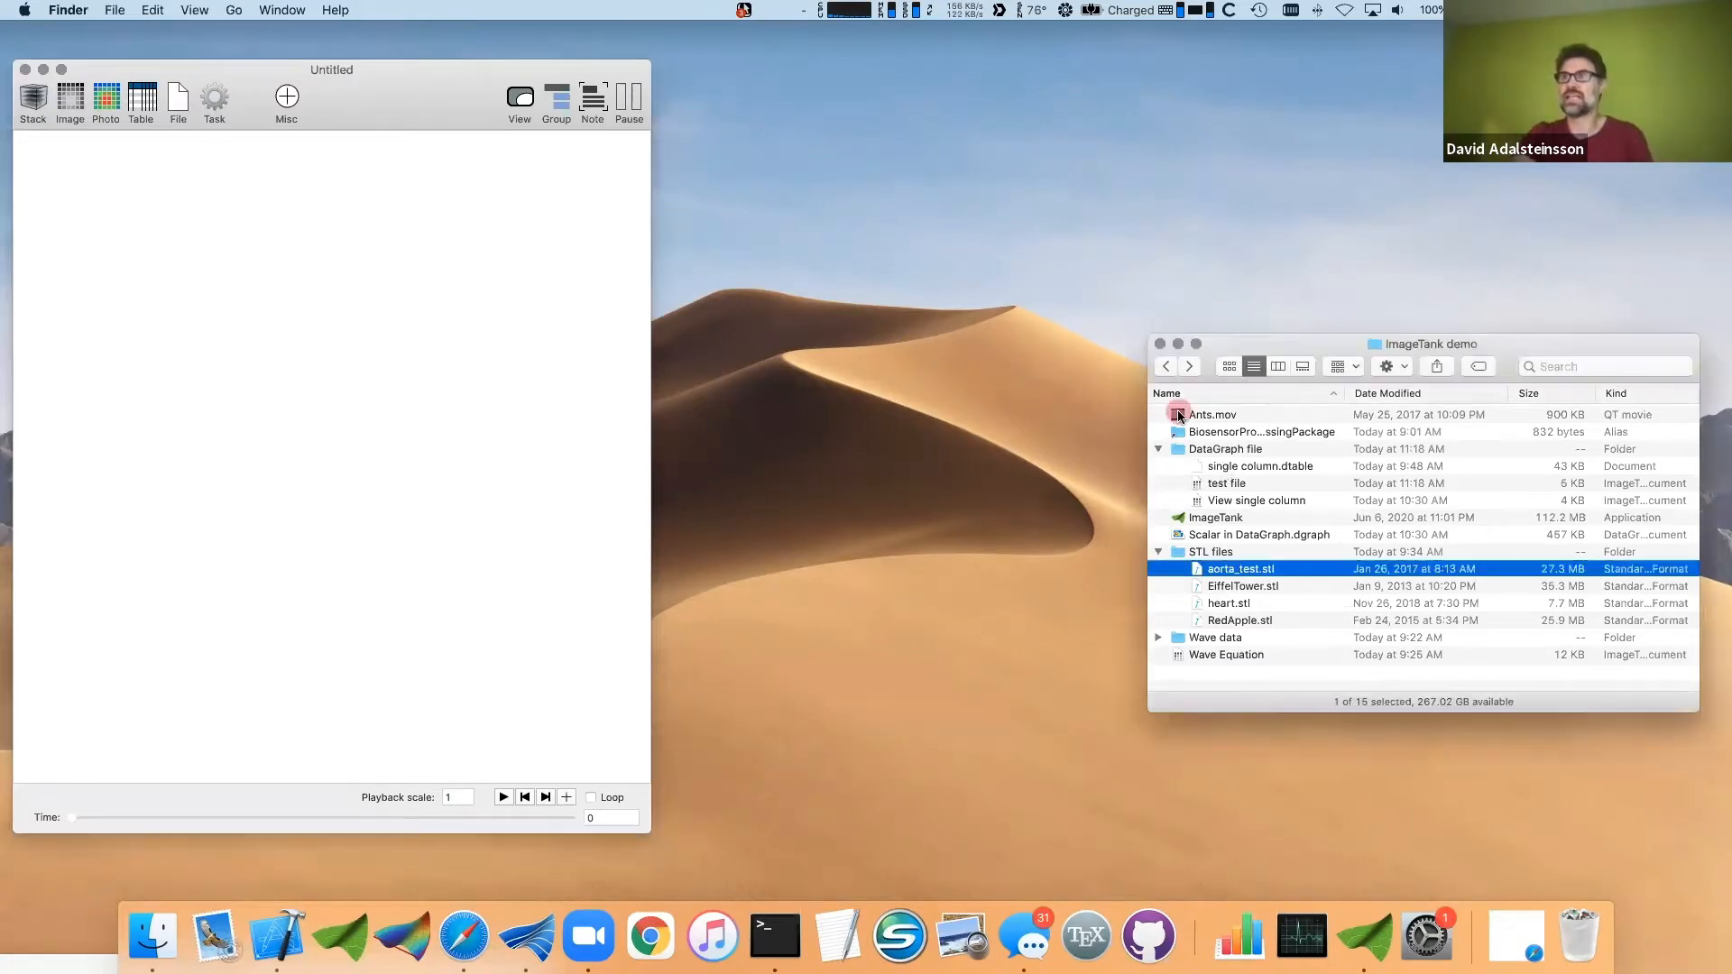
left_click(1181, 415)
key("space")
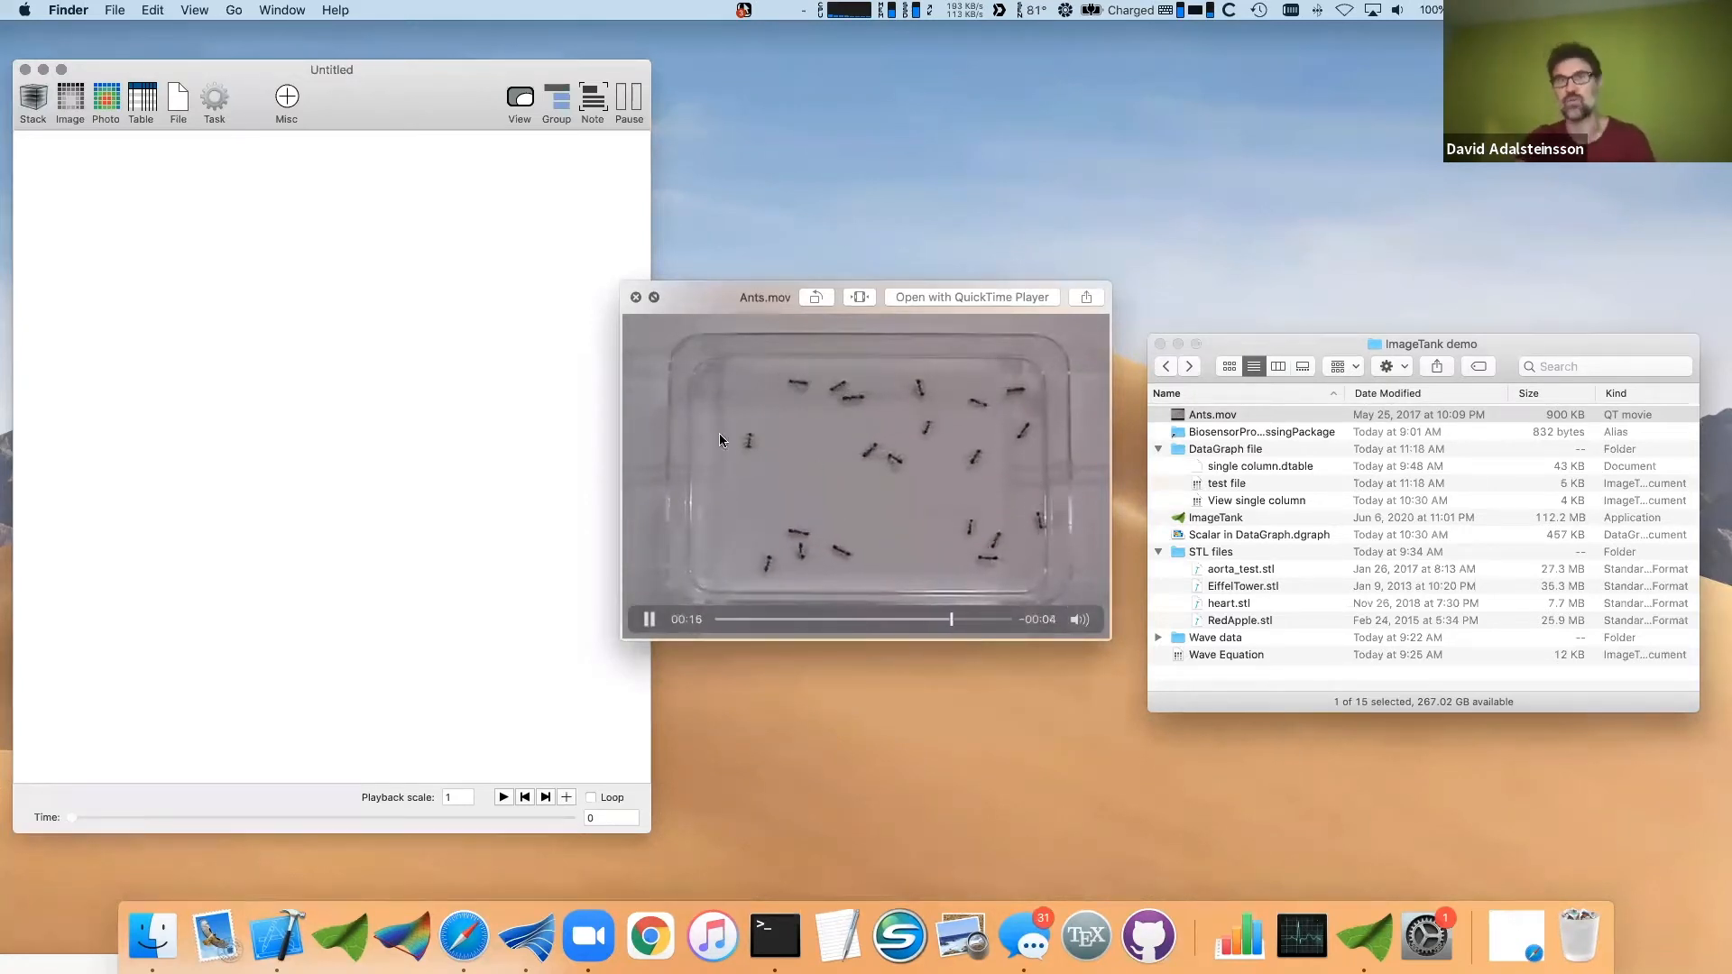
left_click(636, 297)
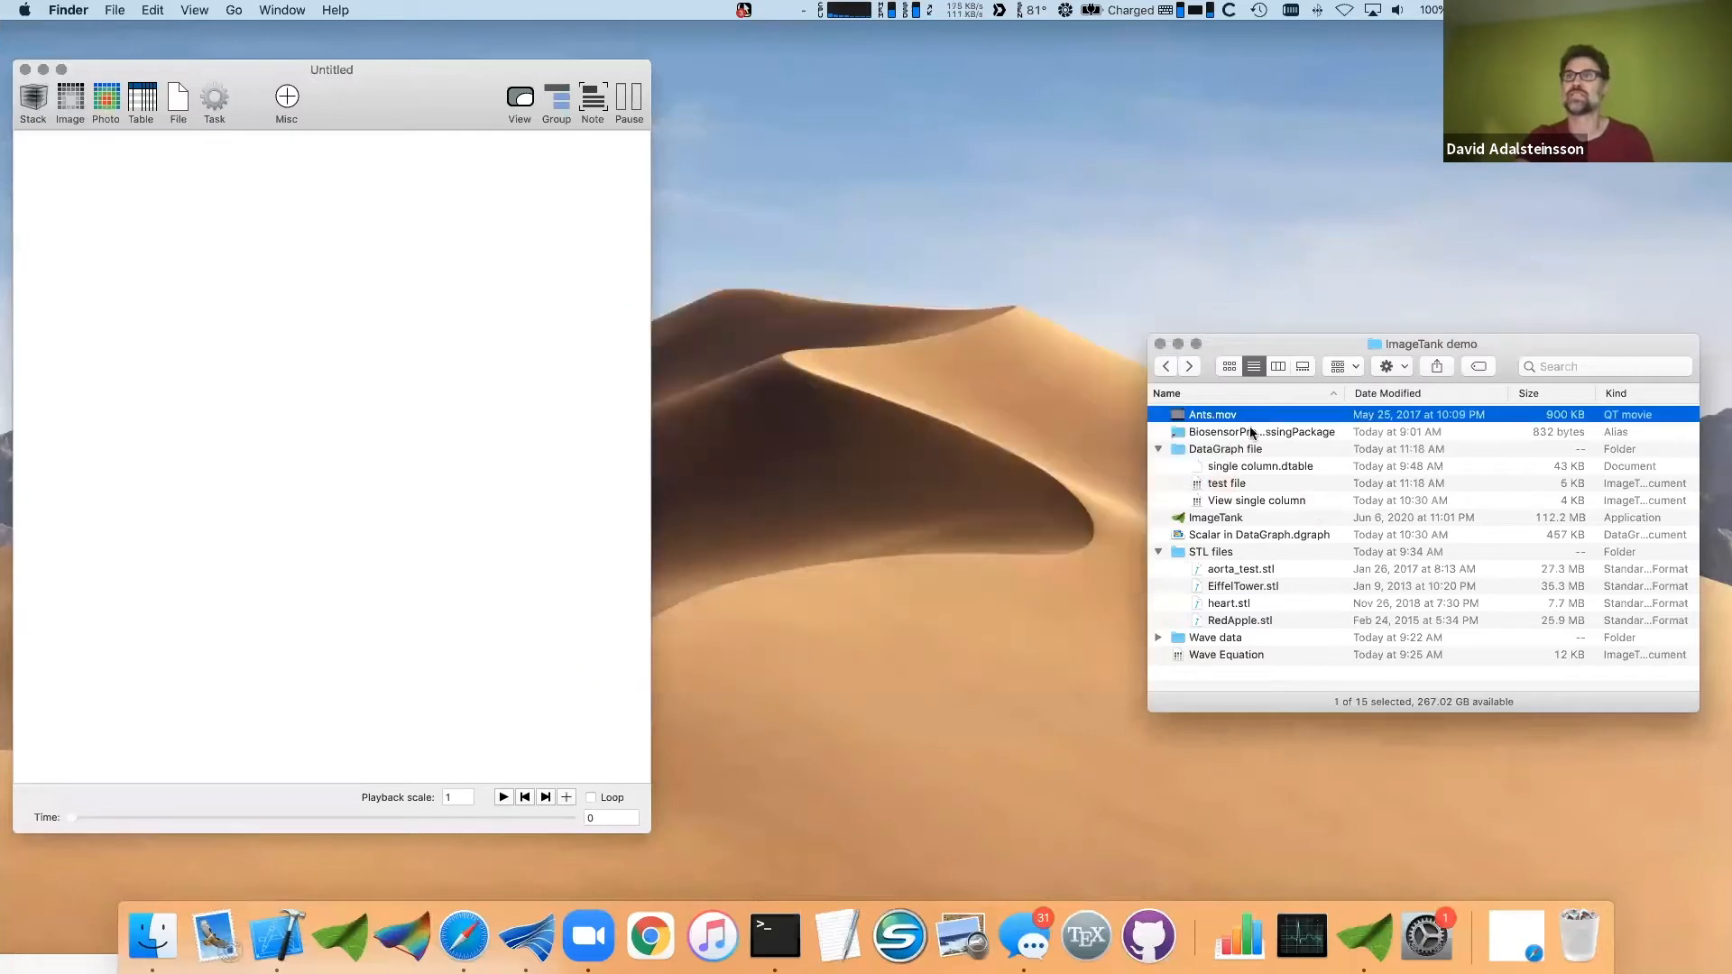
- Import Ants.mov into the new document, and expand the entry to inspect its name, movie path and time settings
left_click_drag(1180, 414, 148, 341)
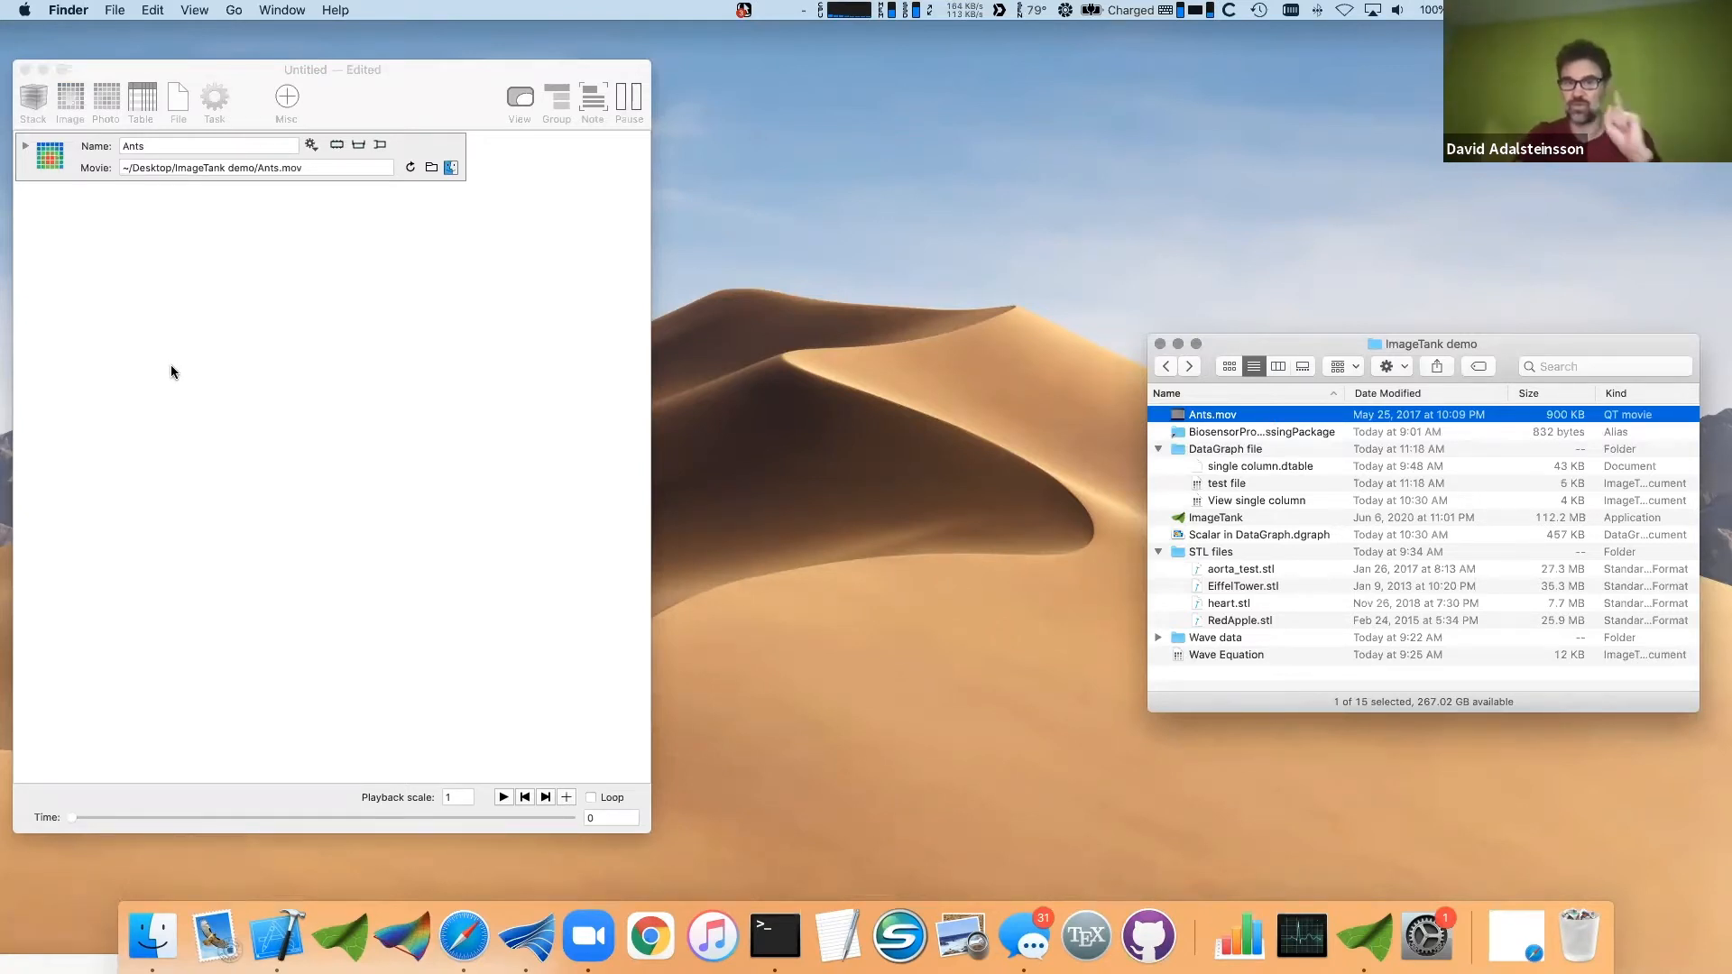
left_click(176, 271)
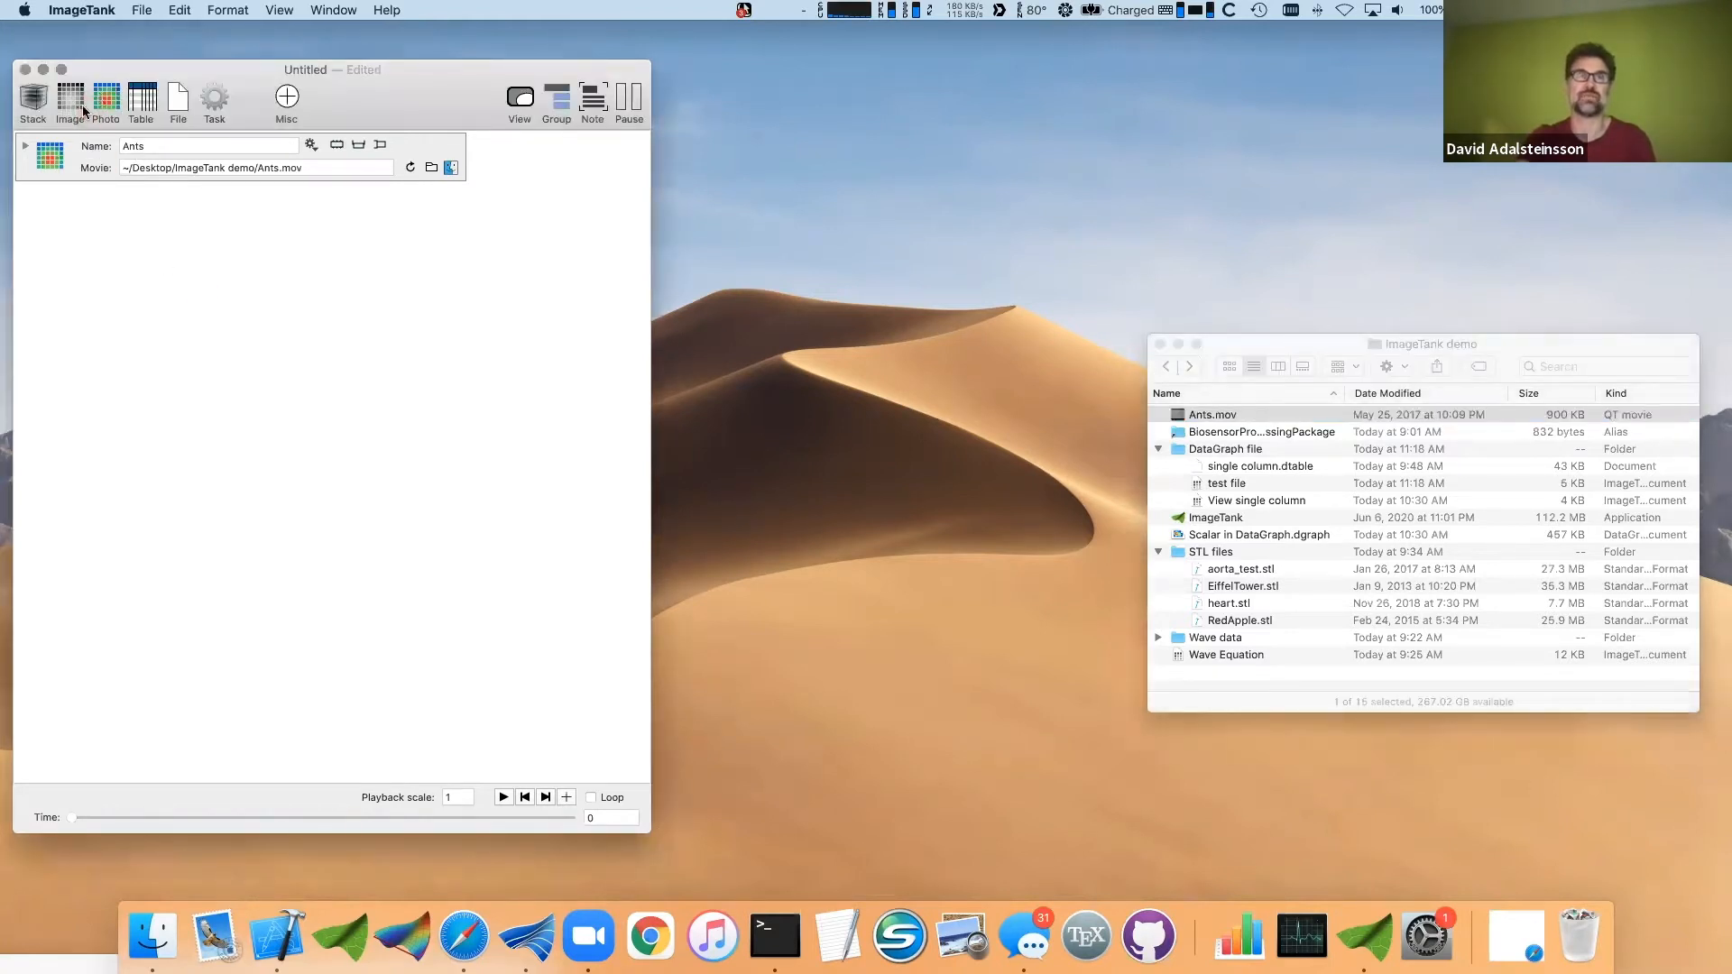
left_click(26, 146)
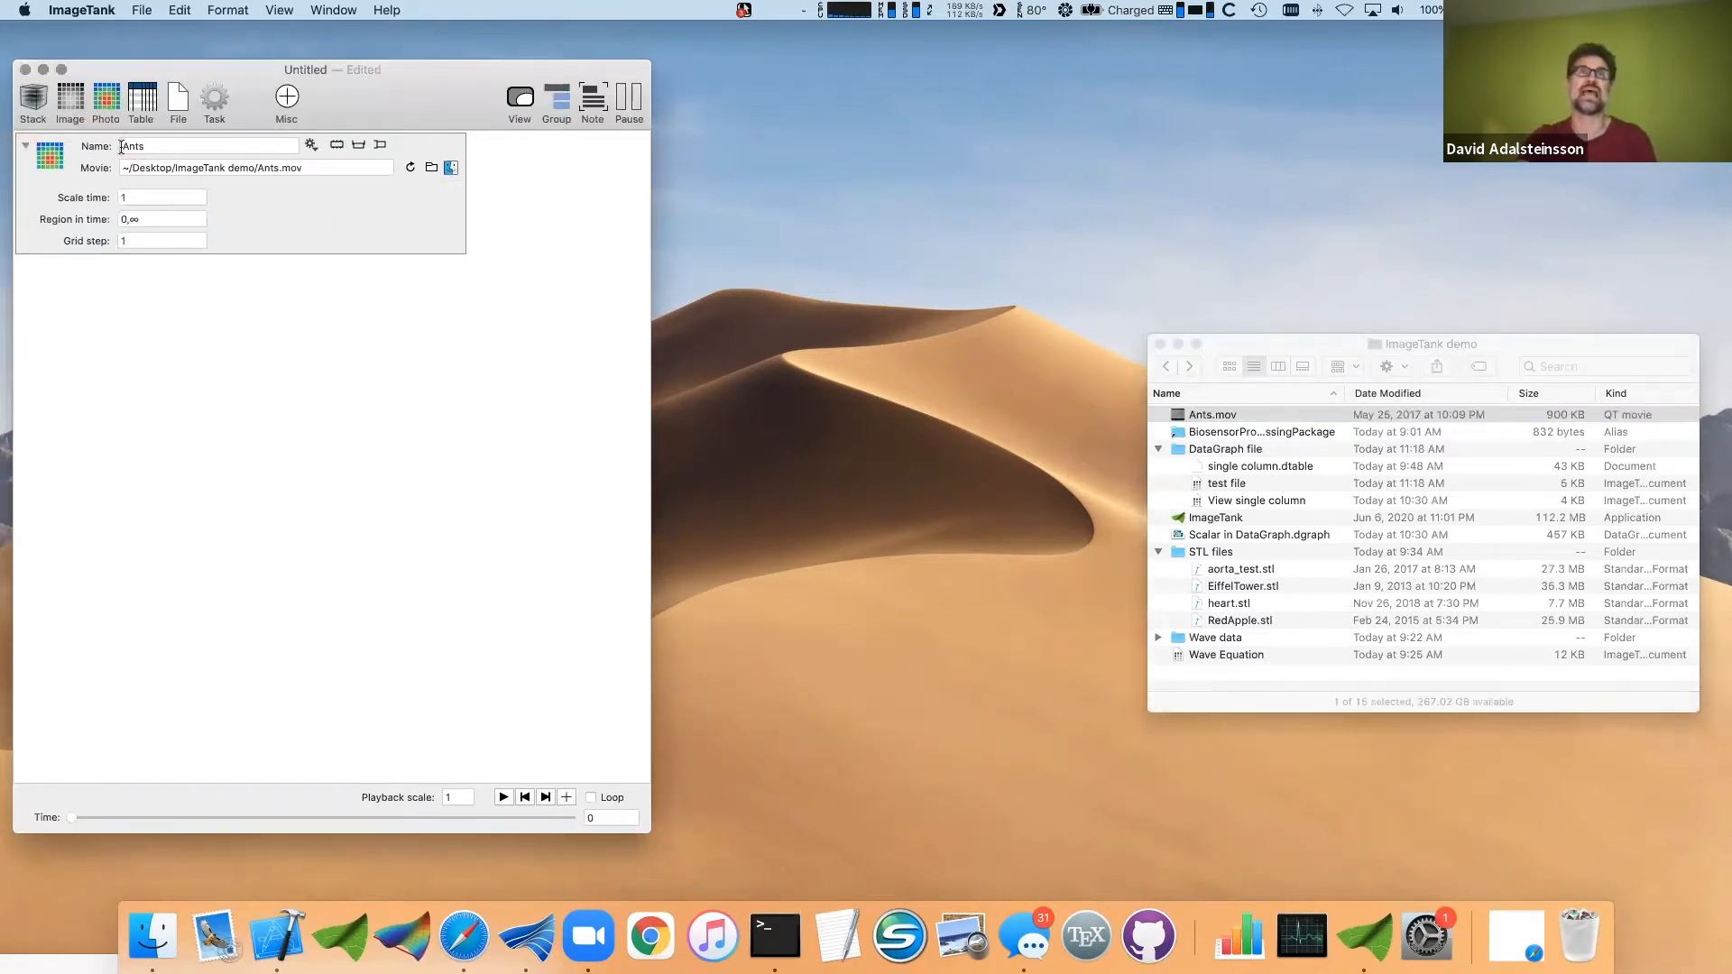
left_click(161, 146)
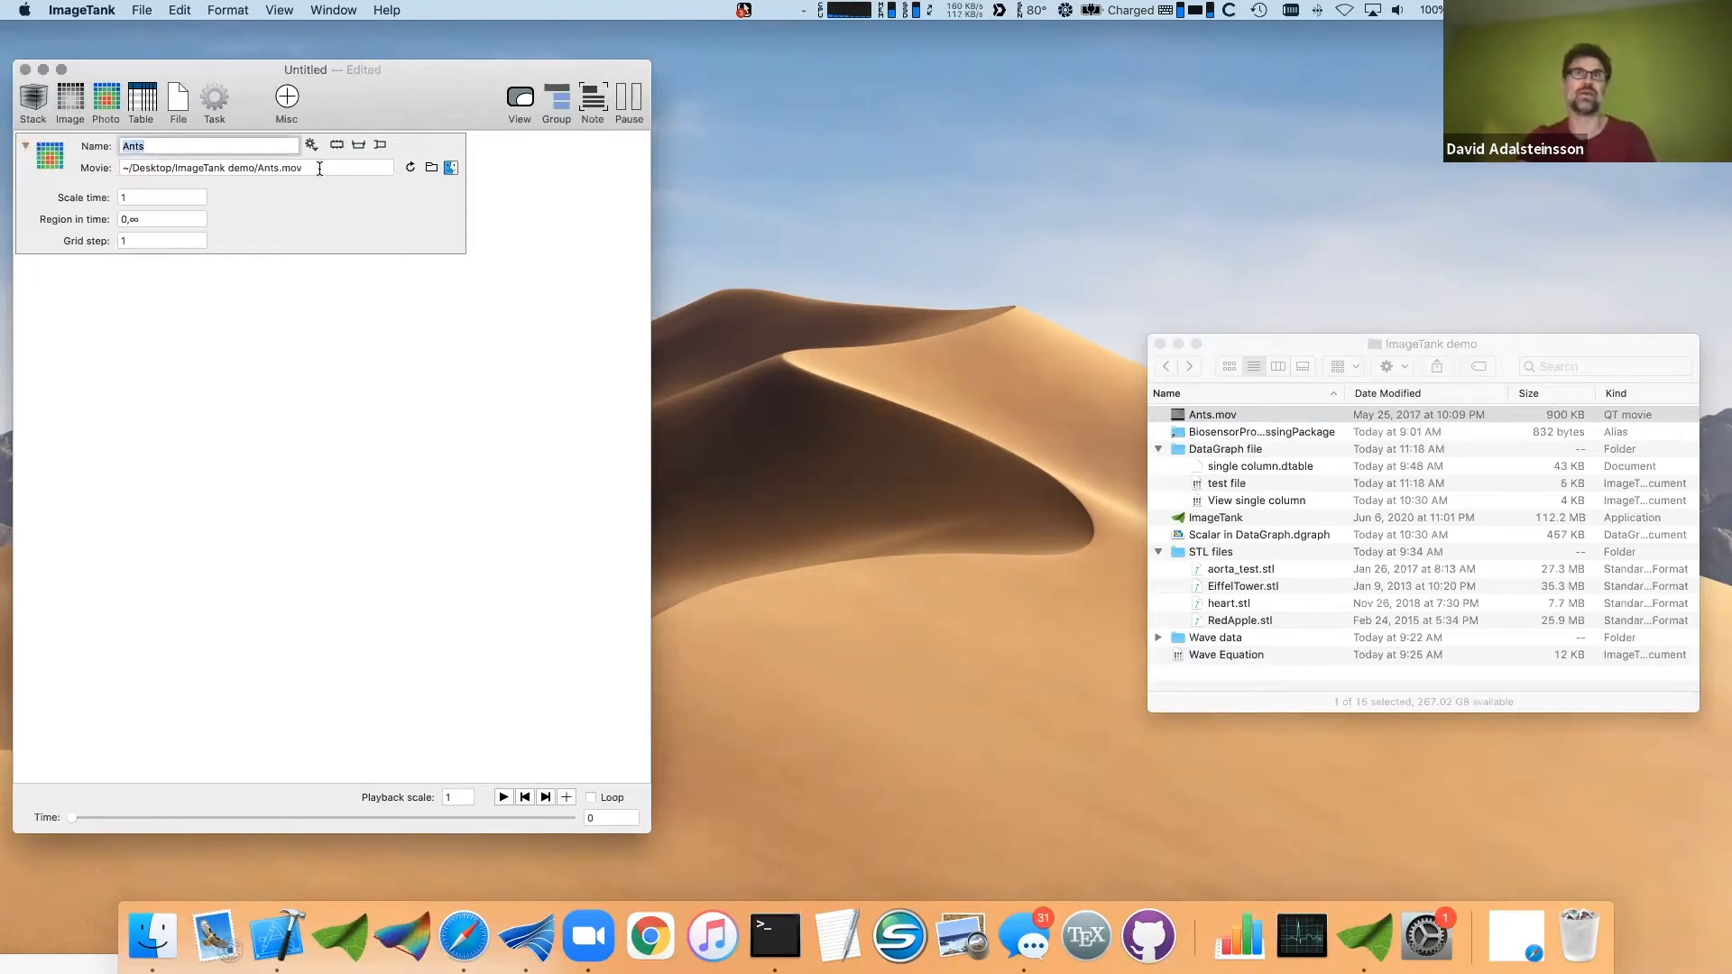
left_click(101, 168)
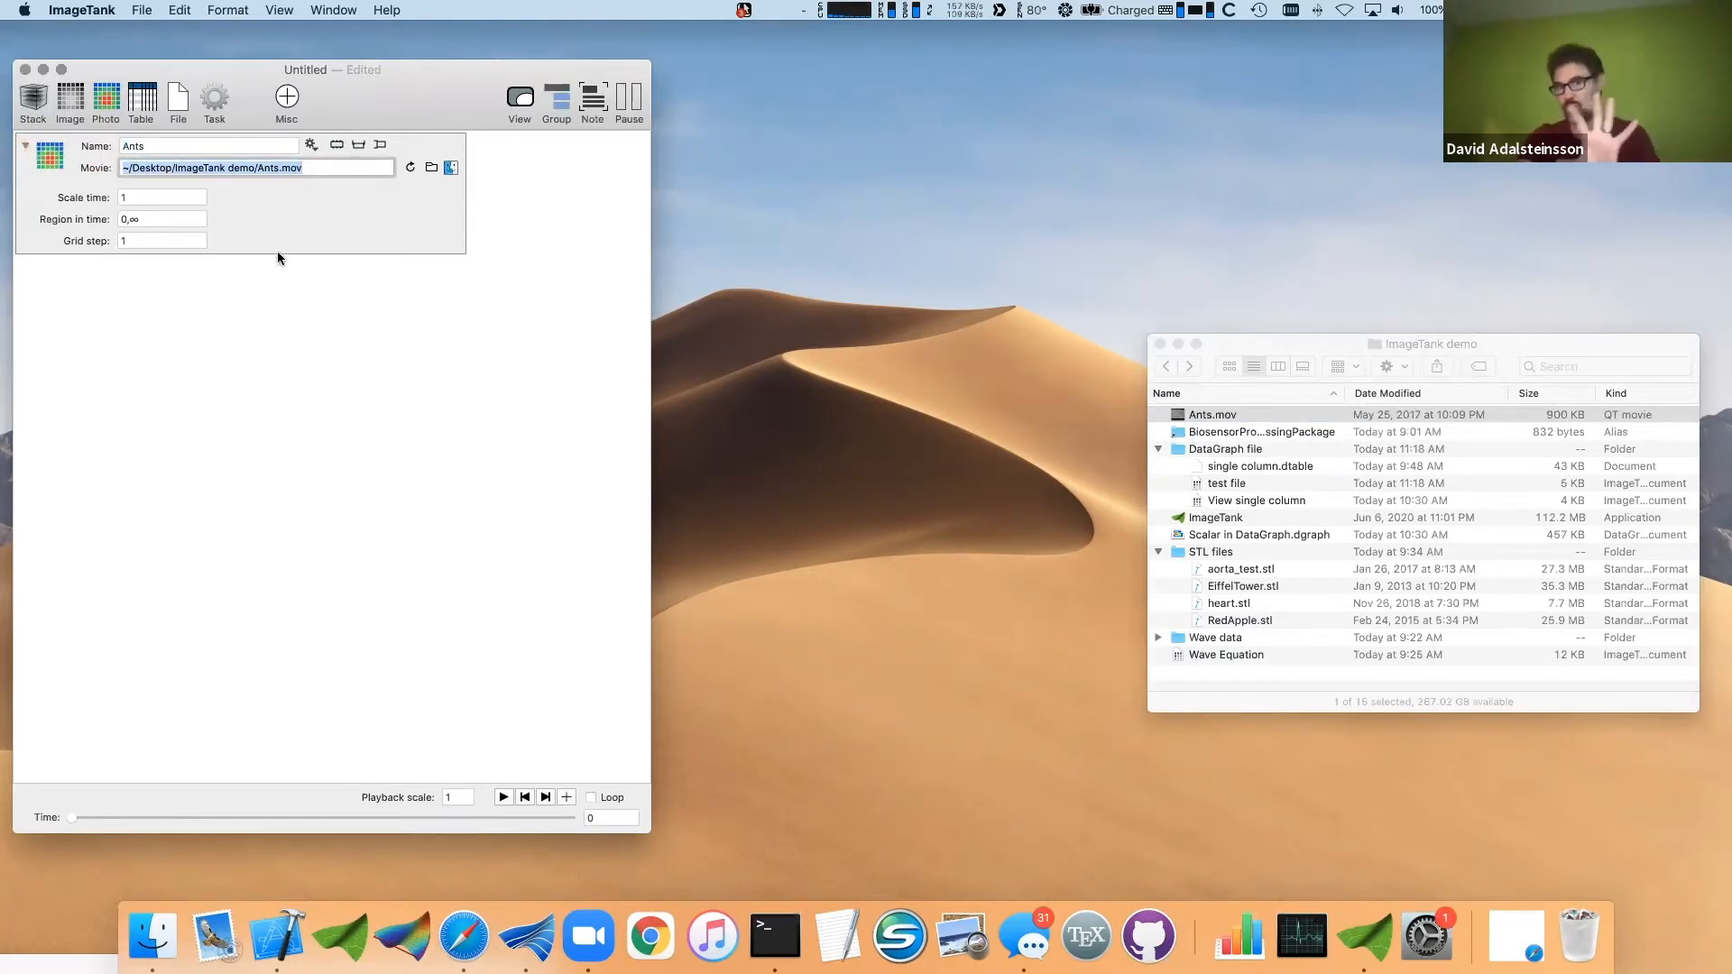
- Reposition the document window, and show the image and histogram preview of the Ants movie
left_click(379, 146)
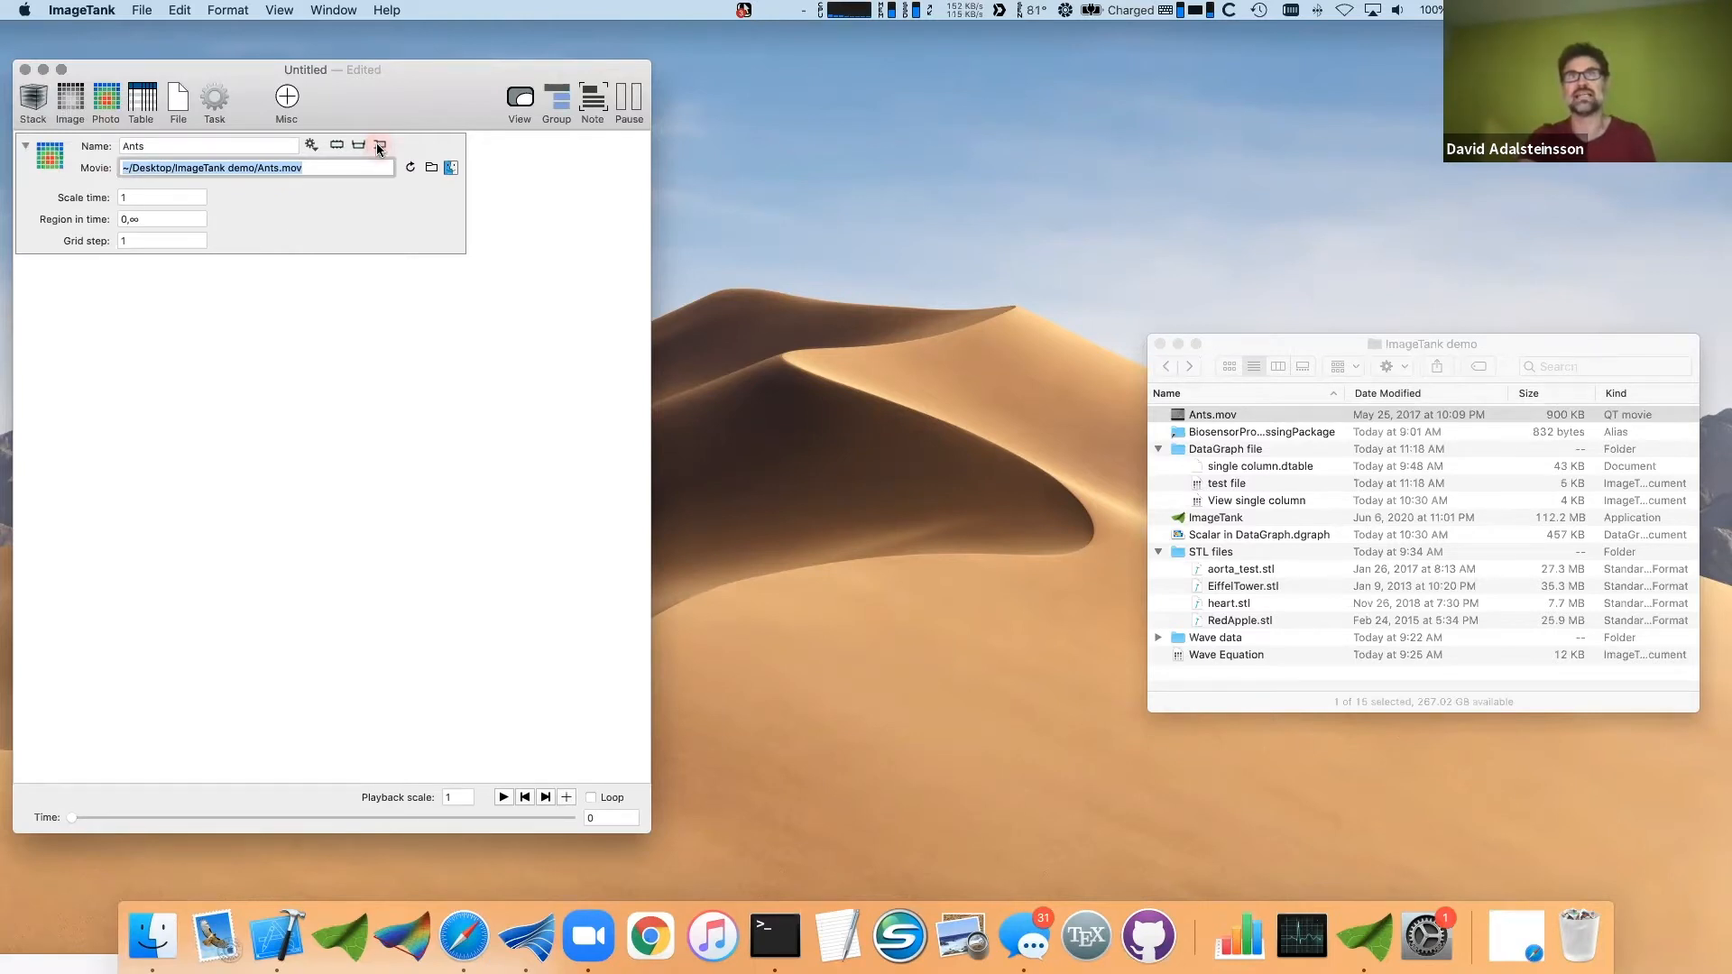
left_click(380, 146)
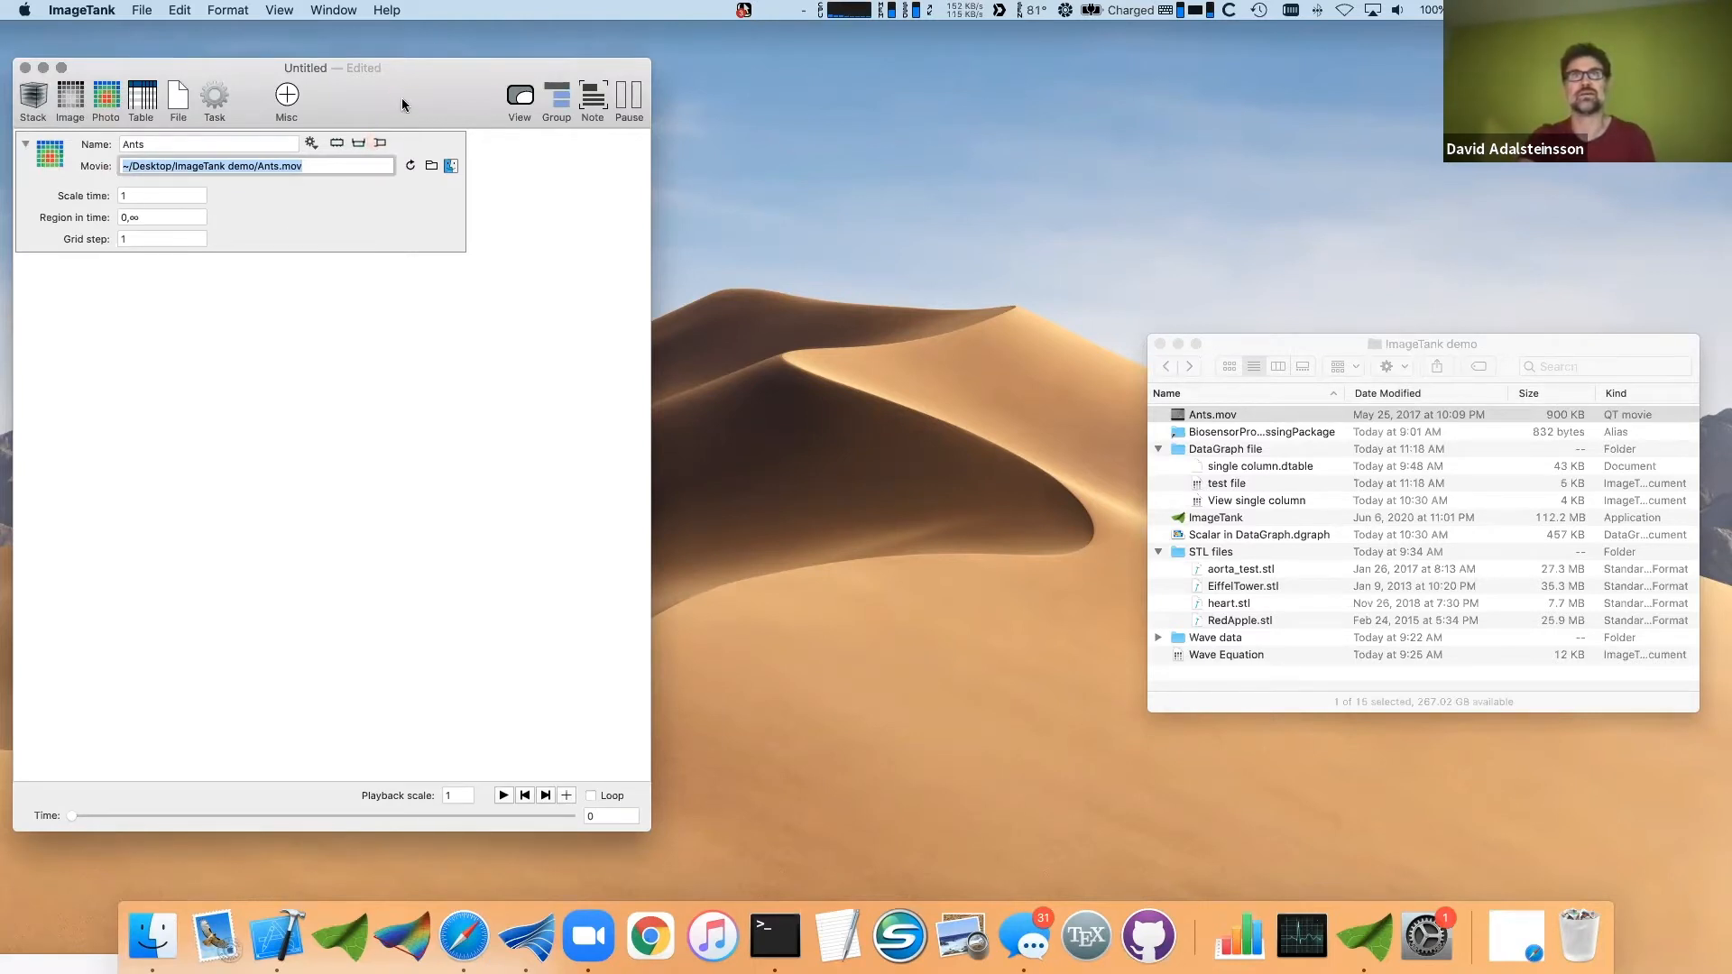
left_click_drag(402, 98, 511, 136)
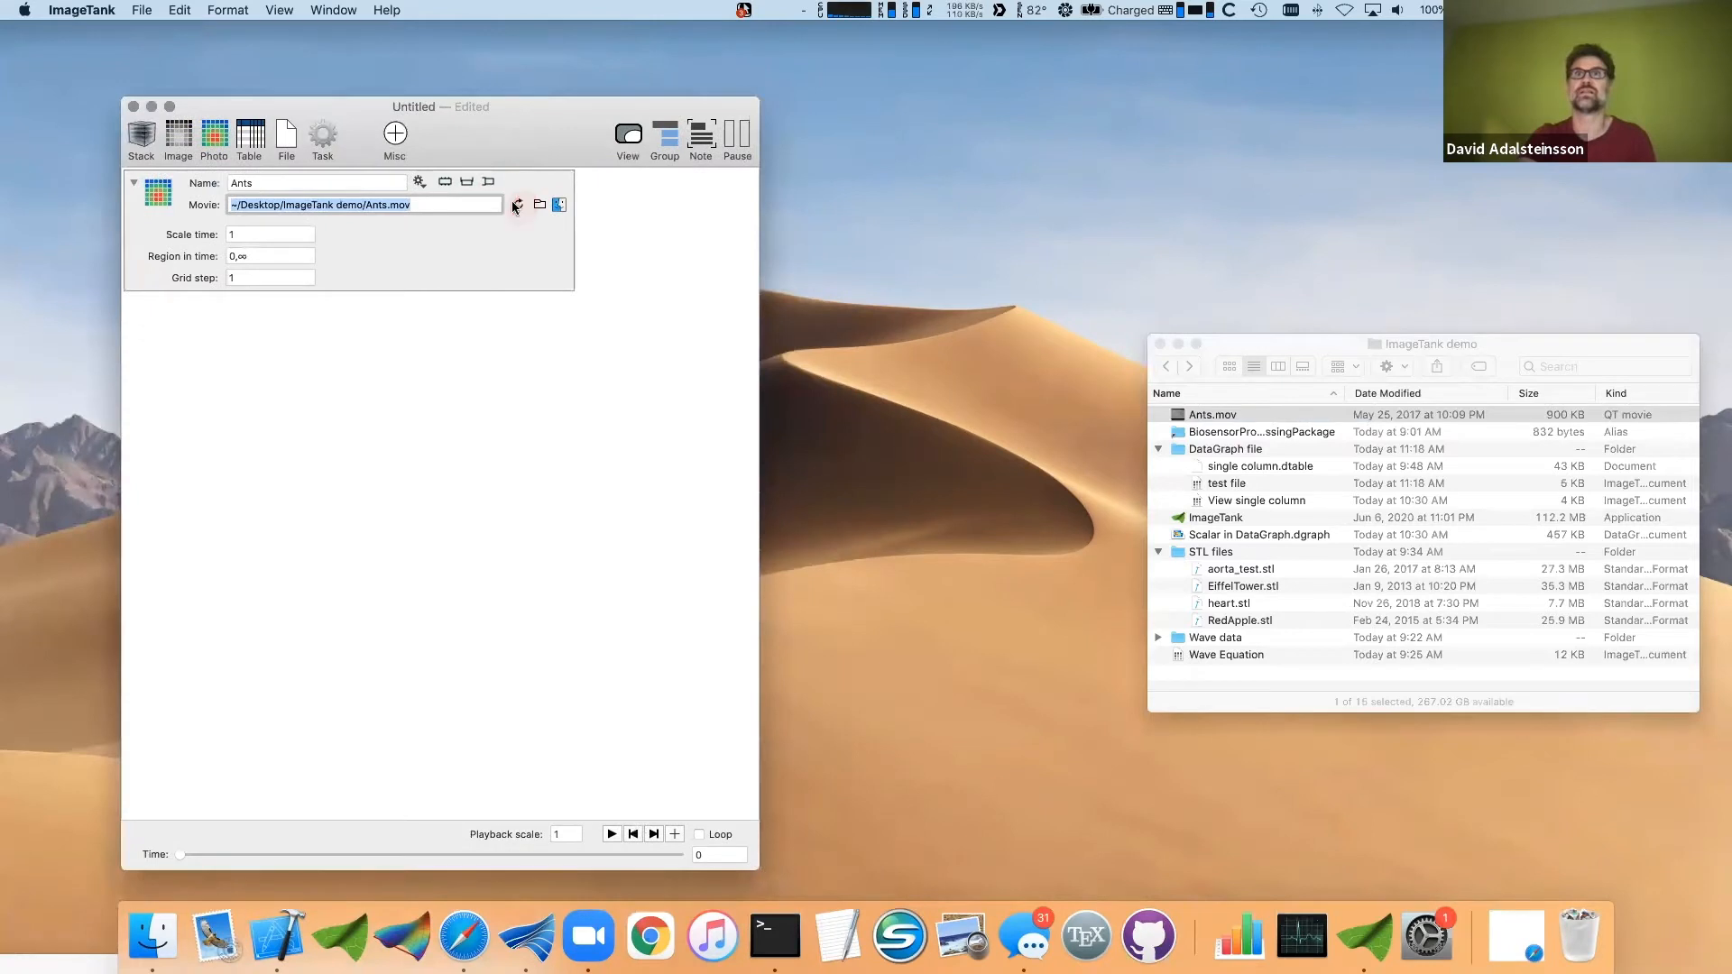
left_click(310, 445)
left_click(485, 185)
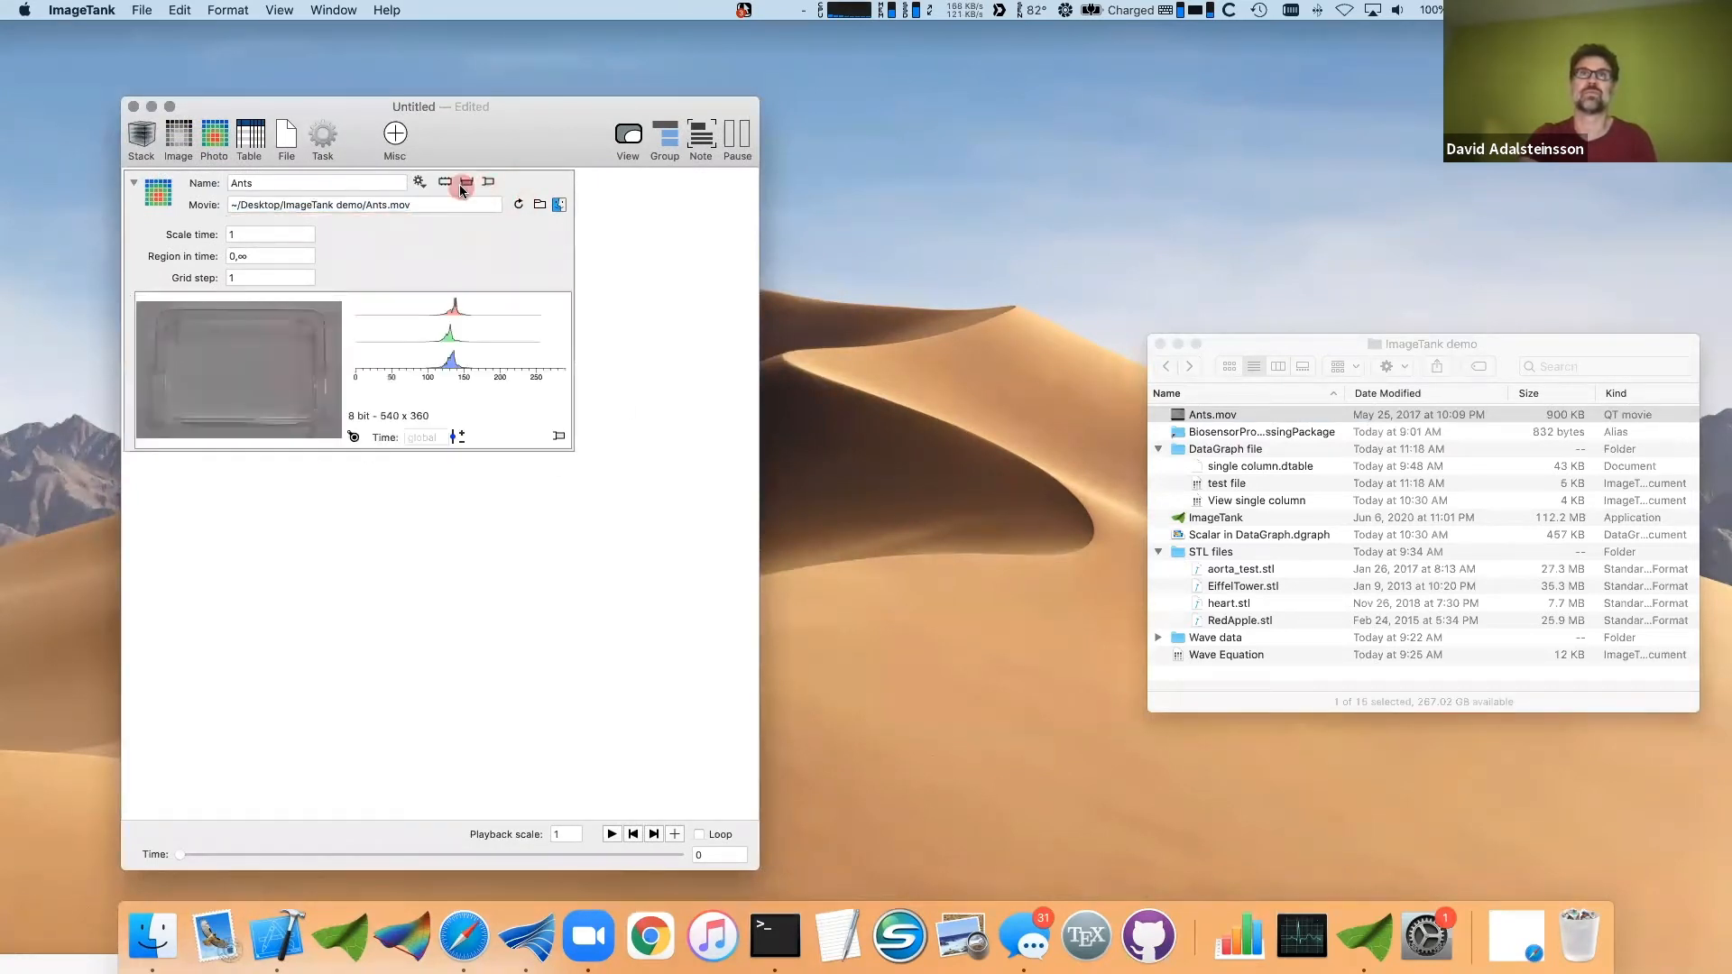
left_click(488, 181)
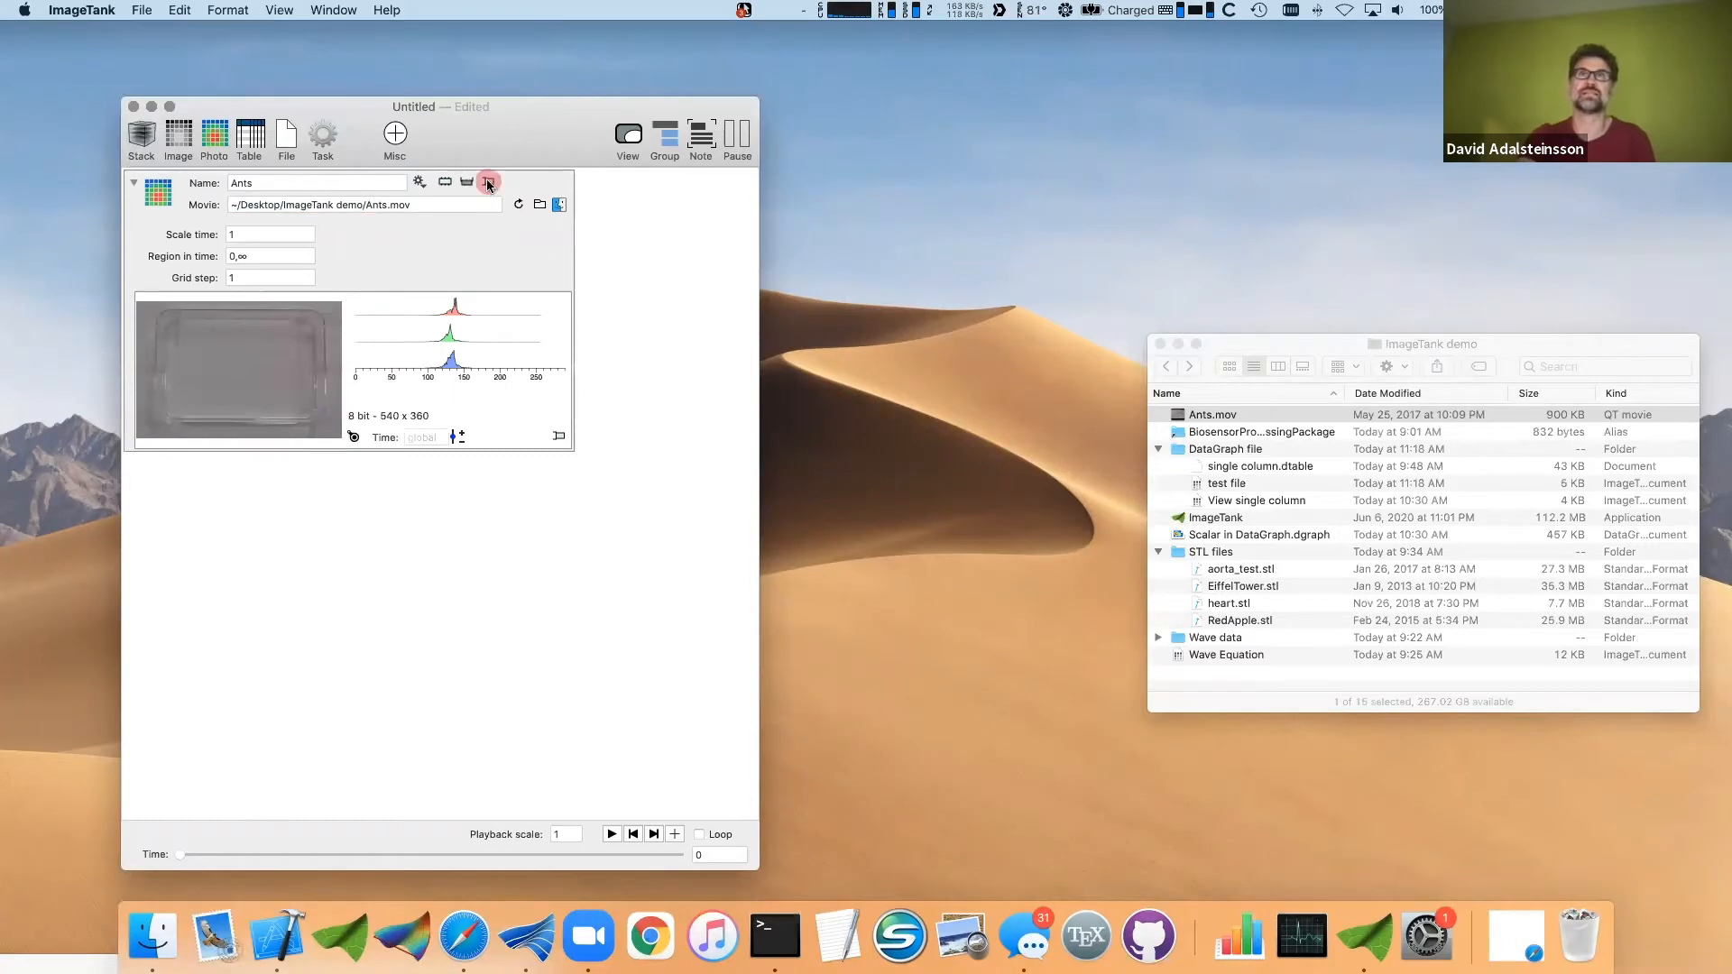
left_click(277, 537)
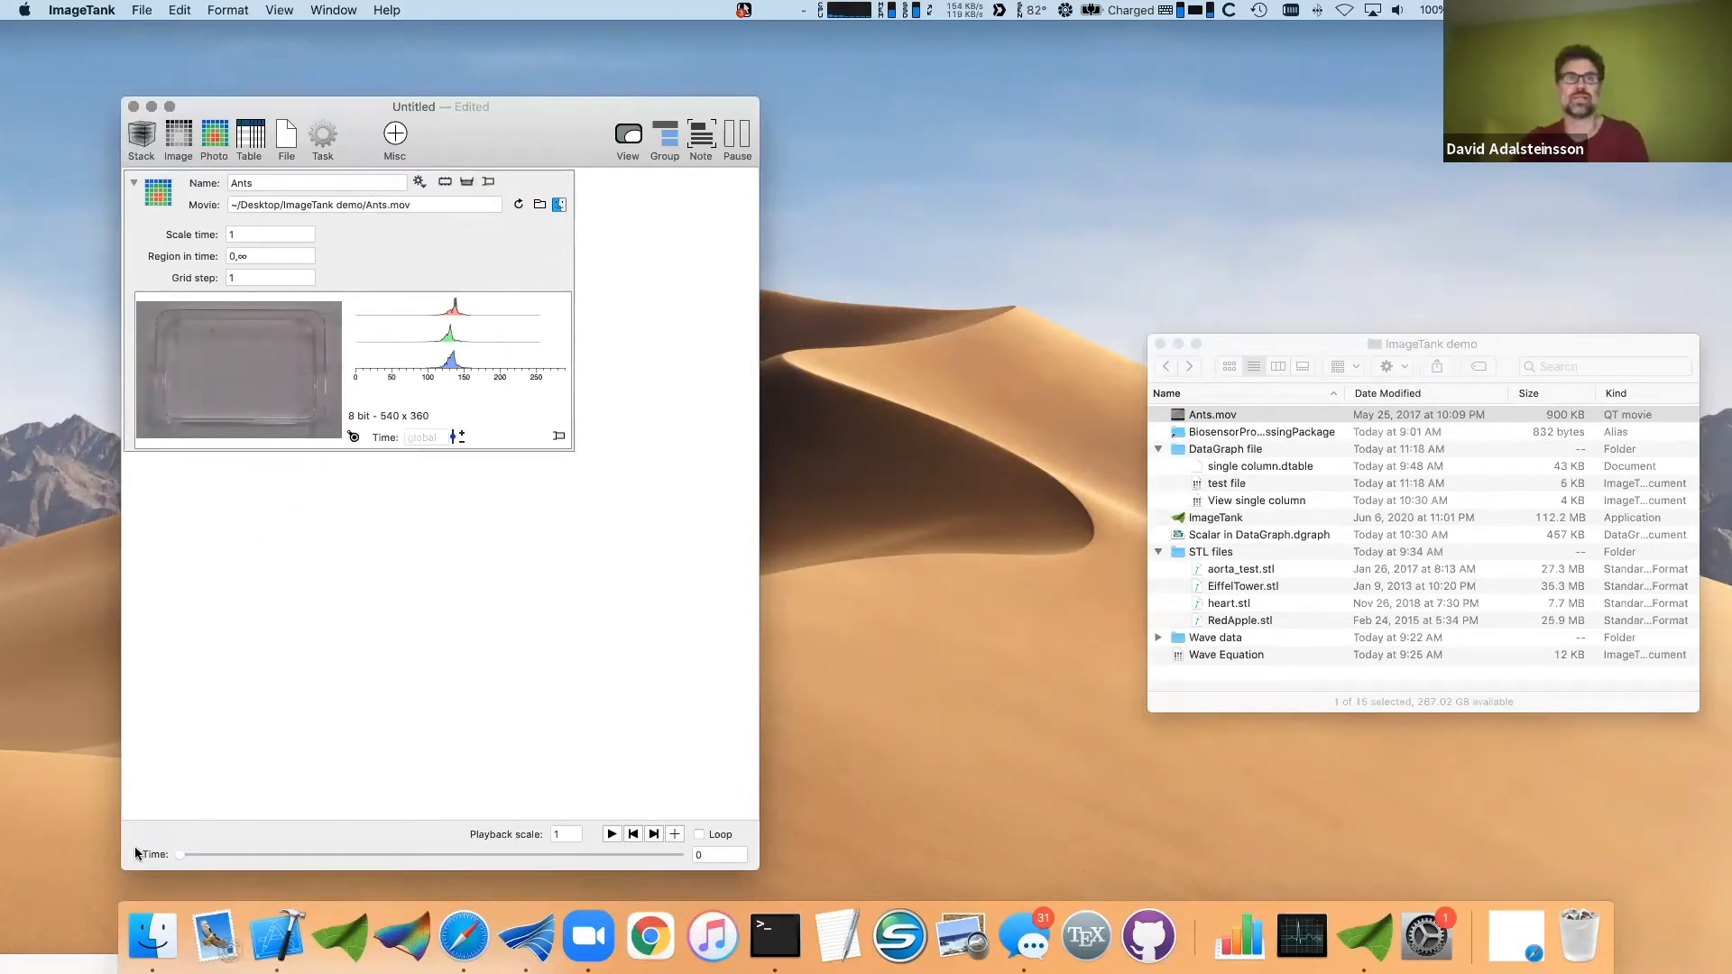
- Scrub the global time at the start of the Ants movie, and return it to 0
left_click(183, 855)
left_click_drag(183, 853, 170, 852)
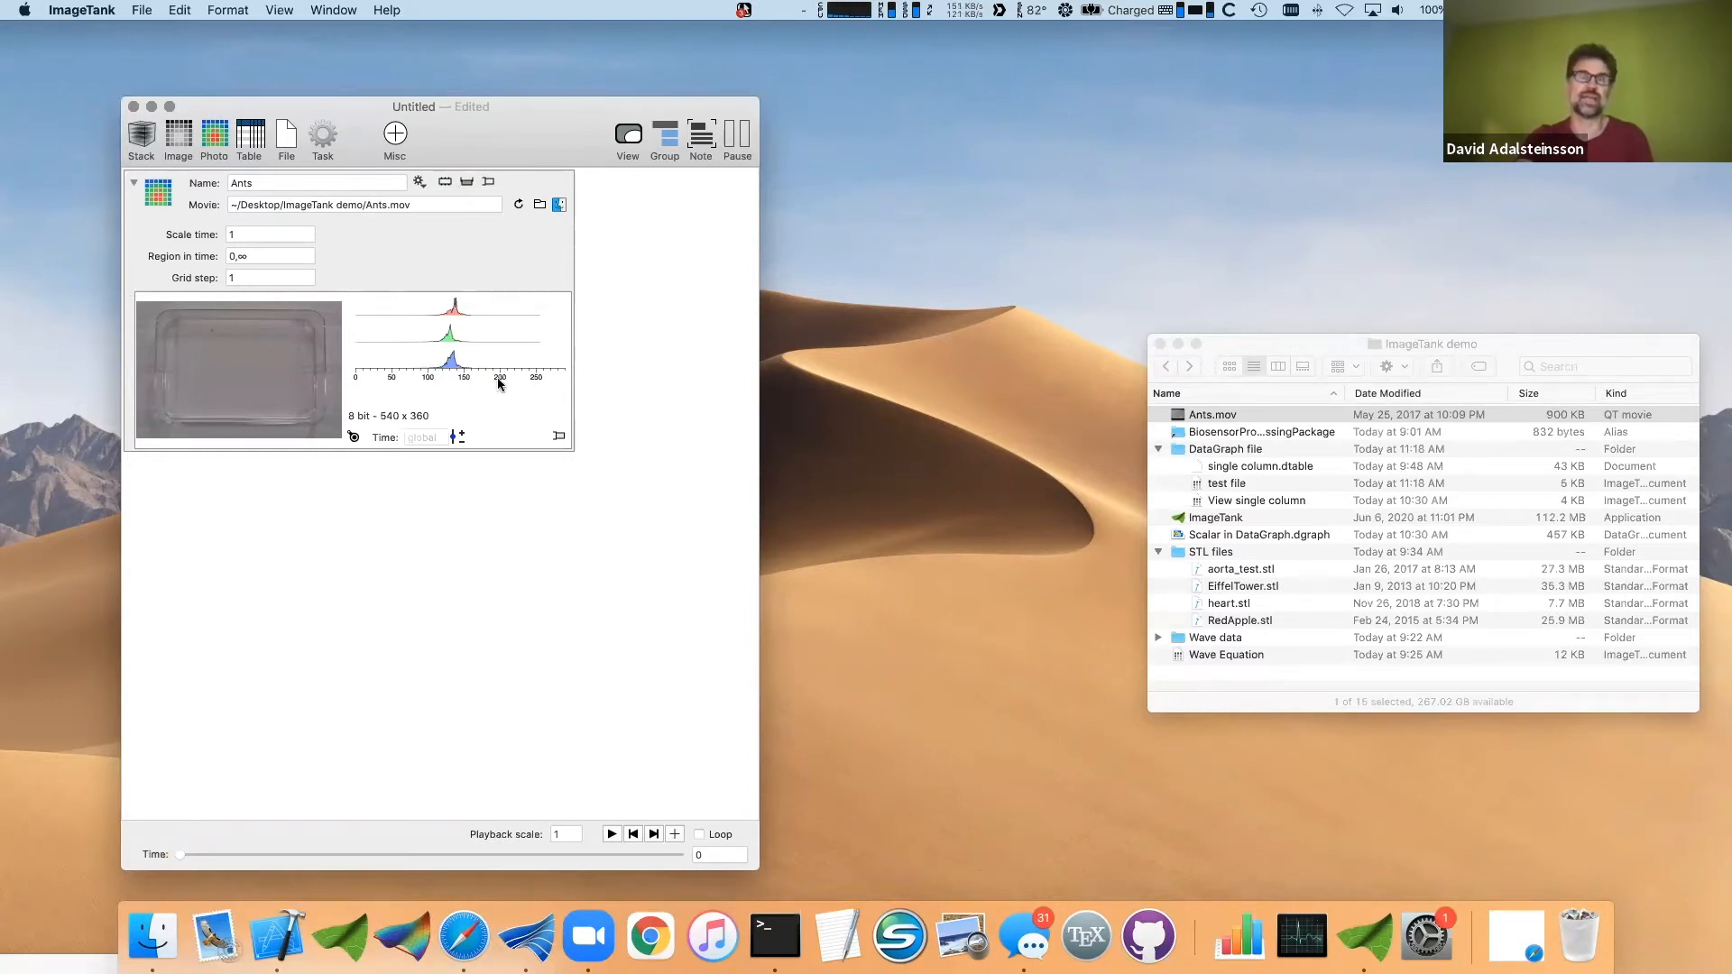
mouse_move(197, 431)
left_mouse_down()
mouse_move(213, 414)
mouse_move(164, 411)
mouse_move(161, 360)
left_mouse_up()
left_click_drag(181, 855, 135, 902)
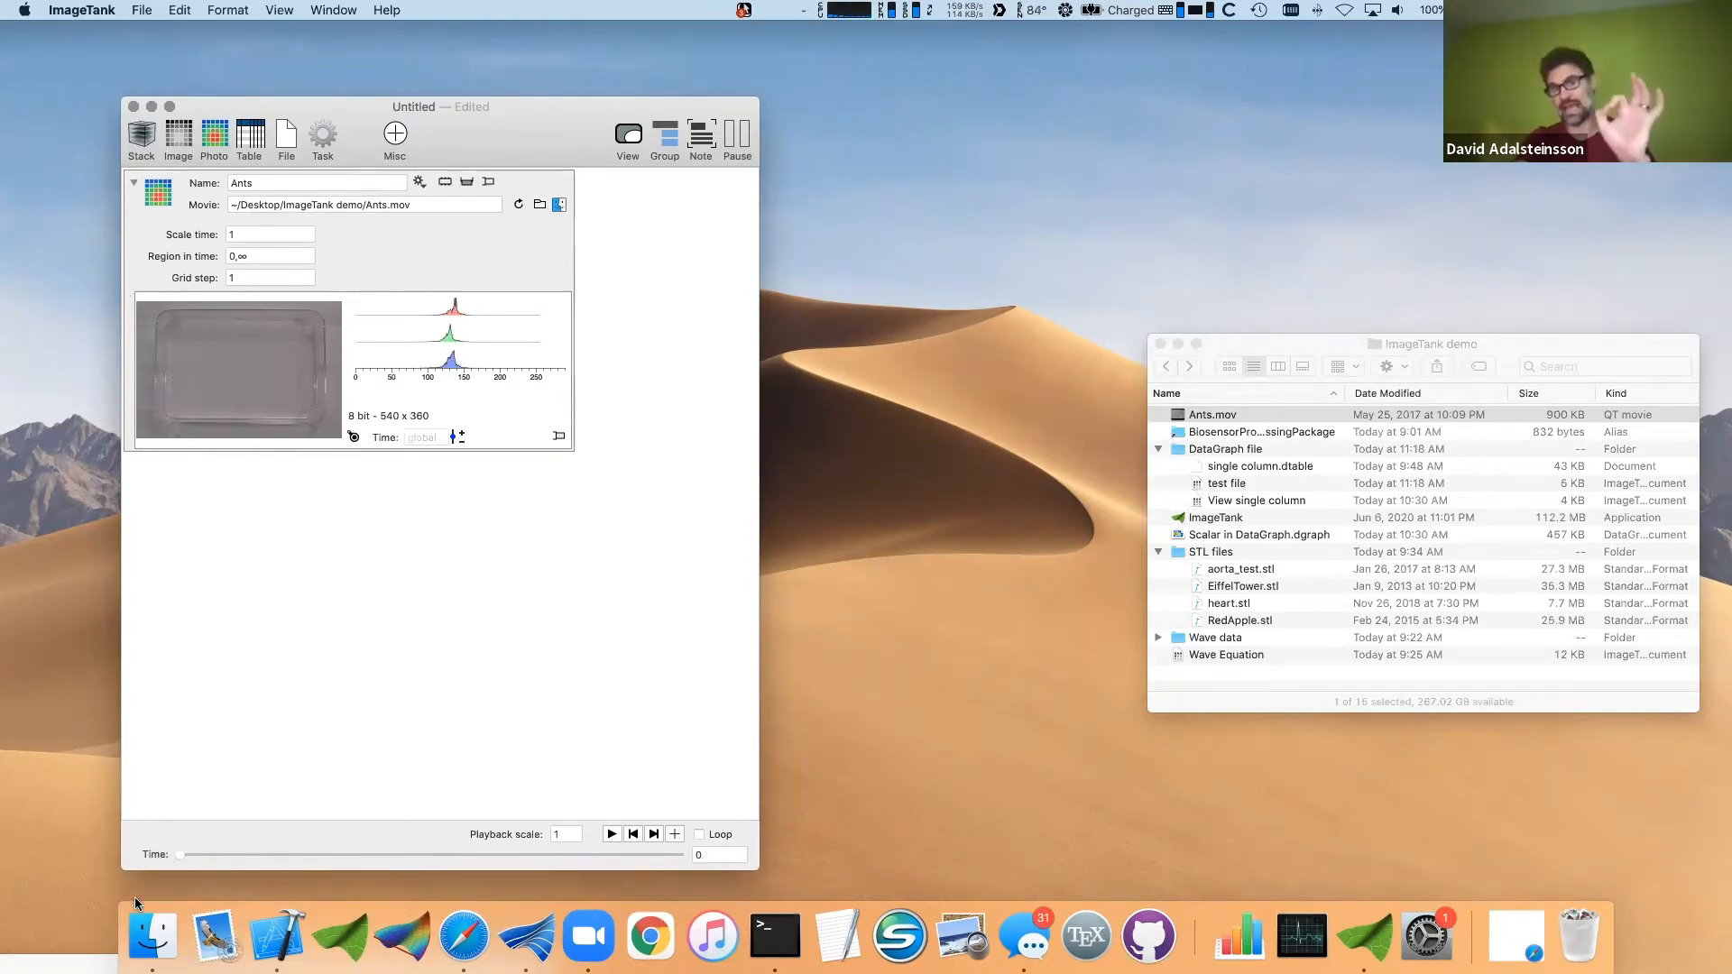
- Create a variable from the Ants movie that extracts a single time at 0
left_click(418, 182)
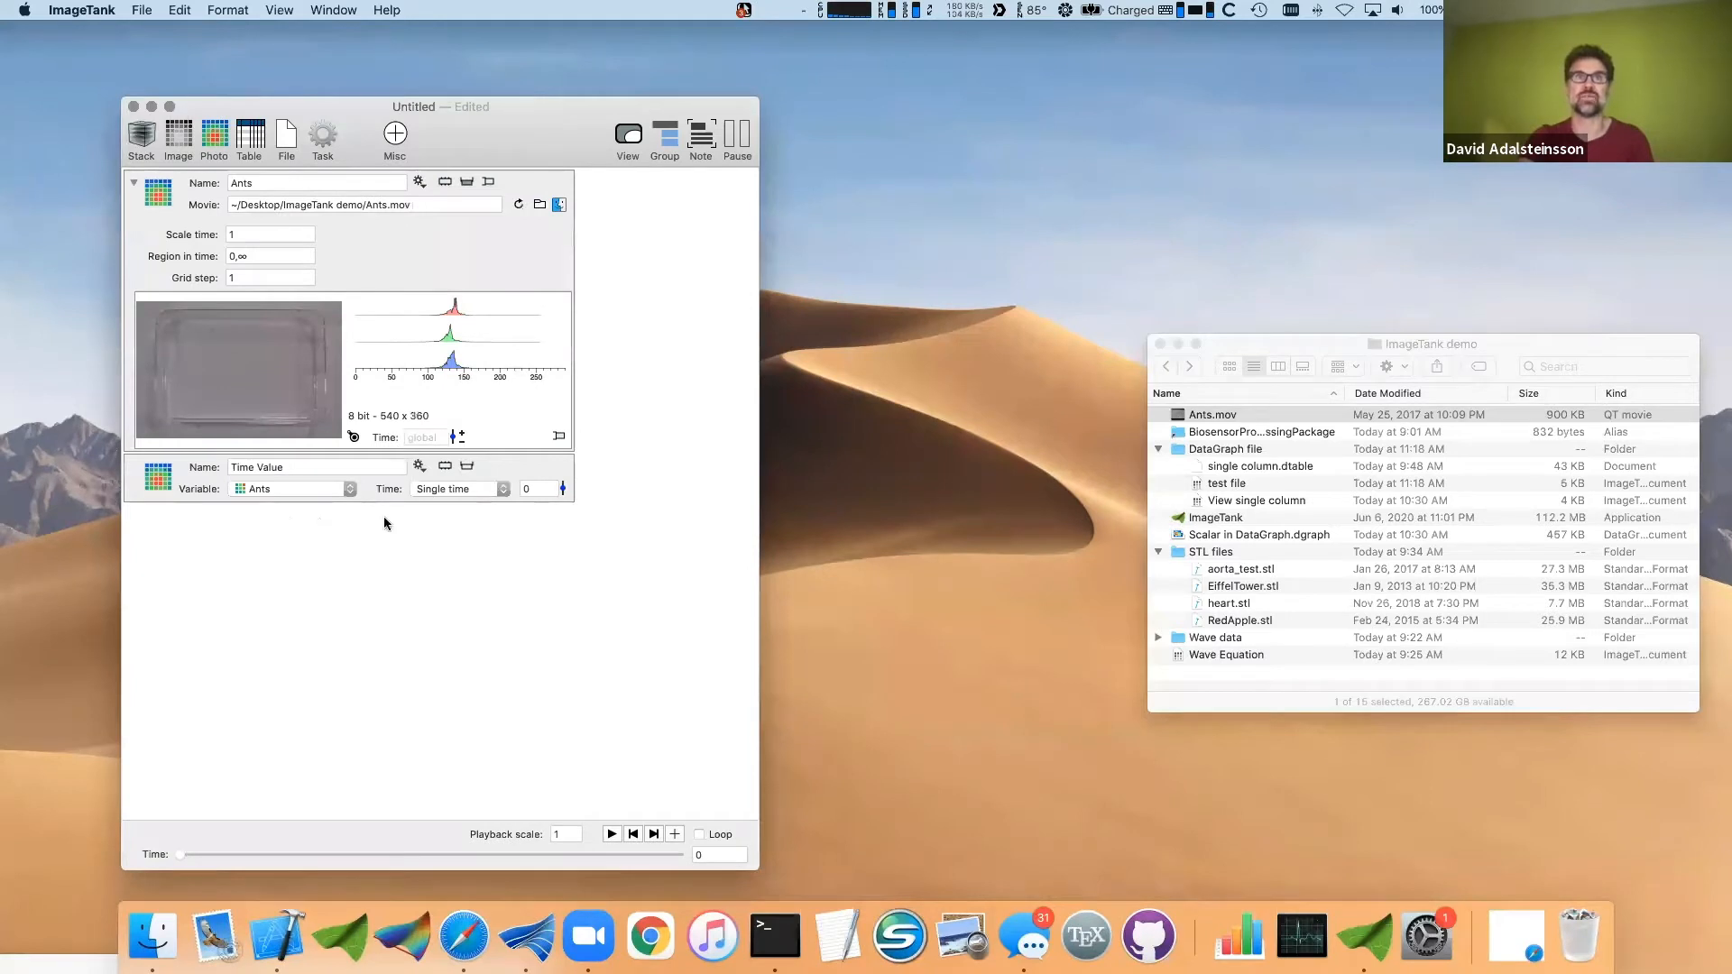
- Show the preview of the Time Value variable, and scrub the global time to about 8.12
left_click(289, 489)
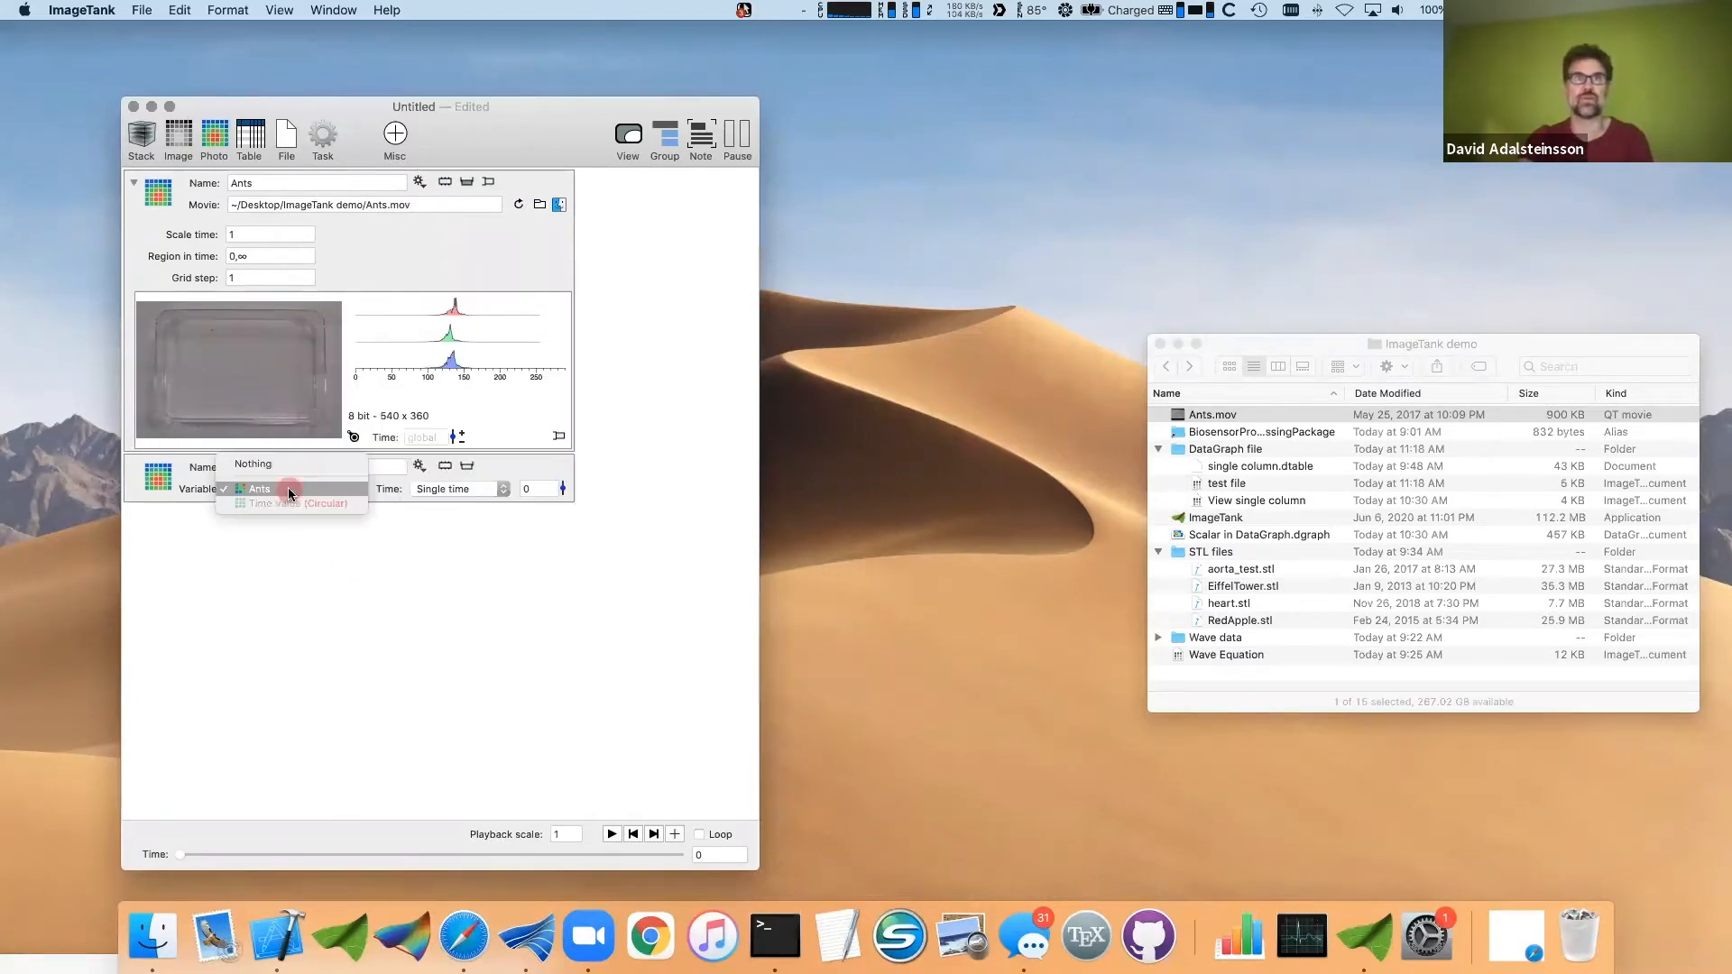
left_click(473, 489)
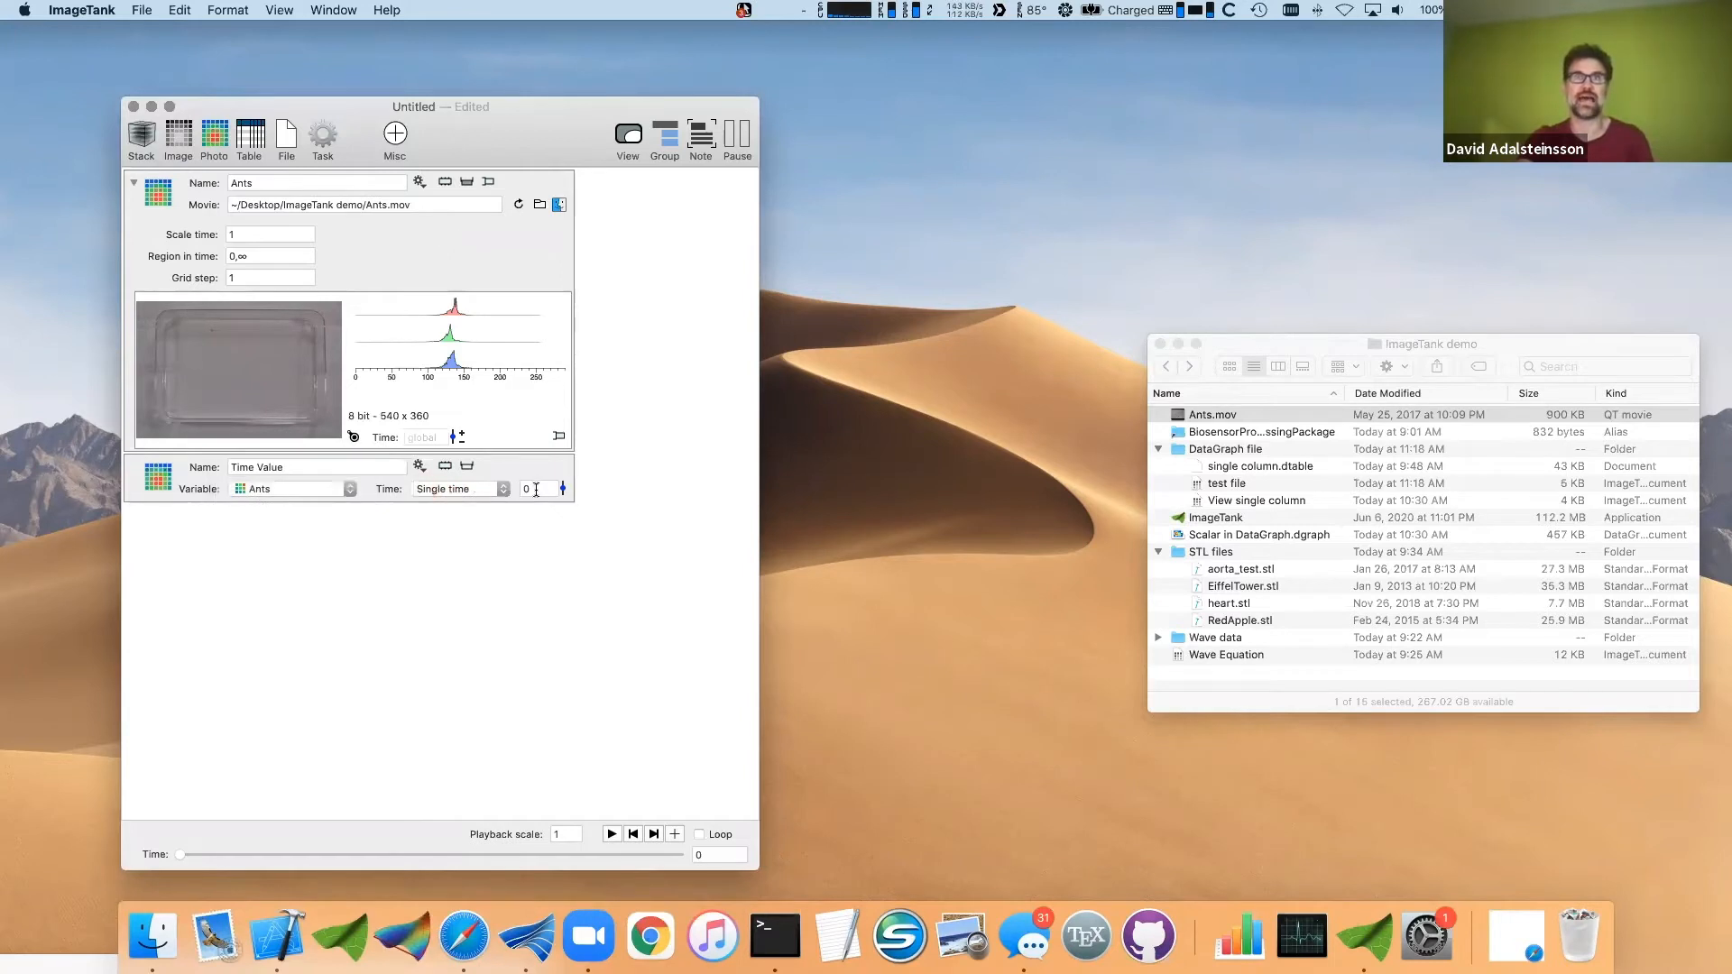
left_click(467, 464)
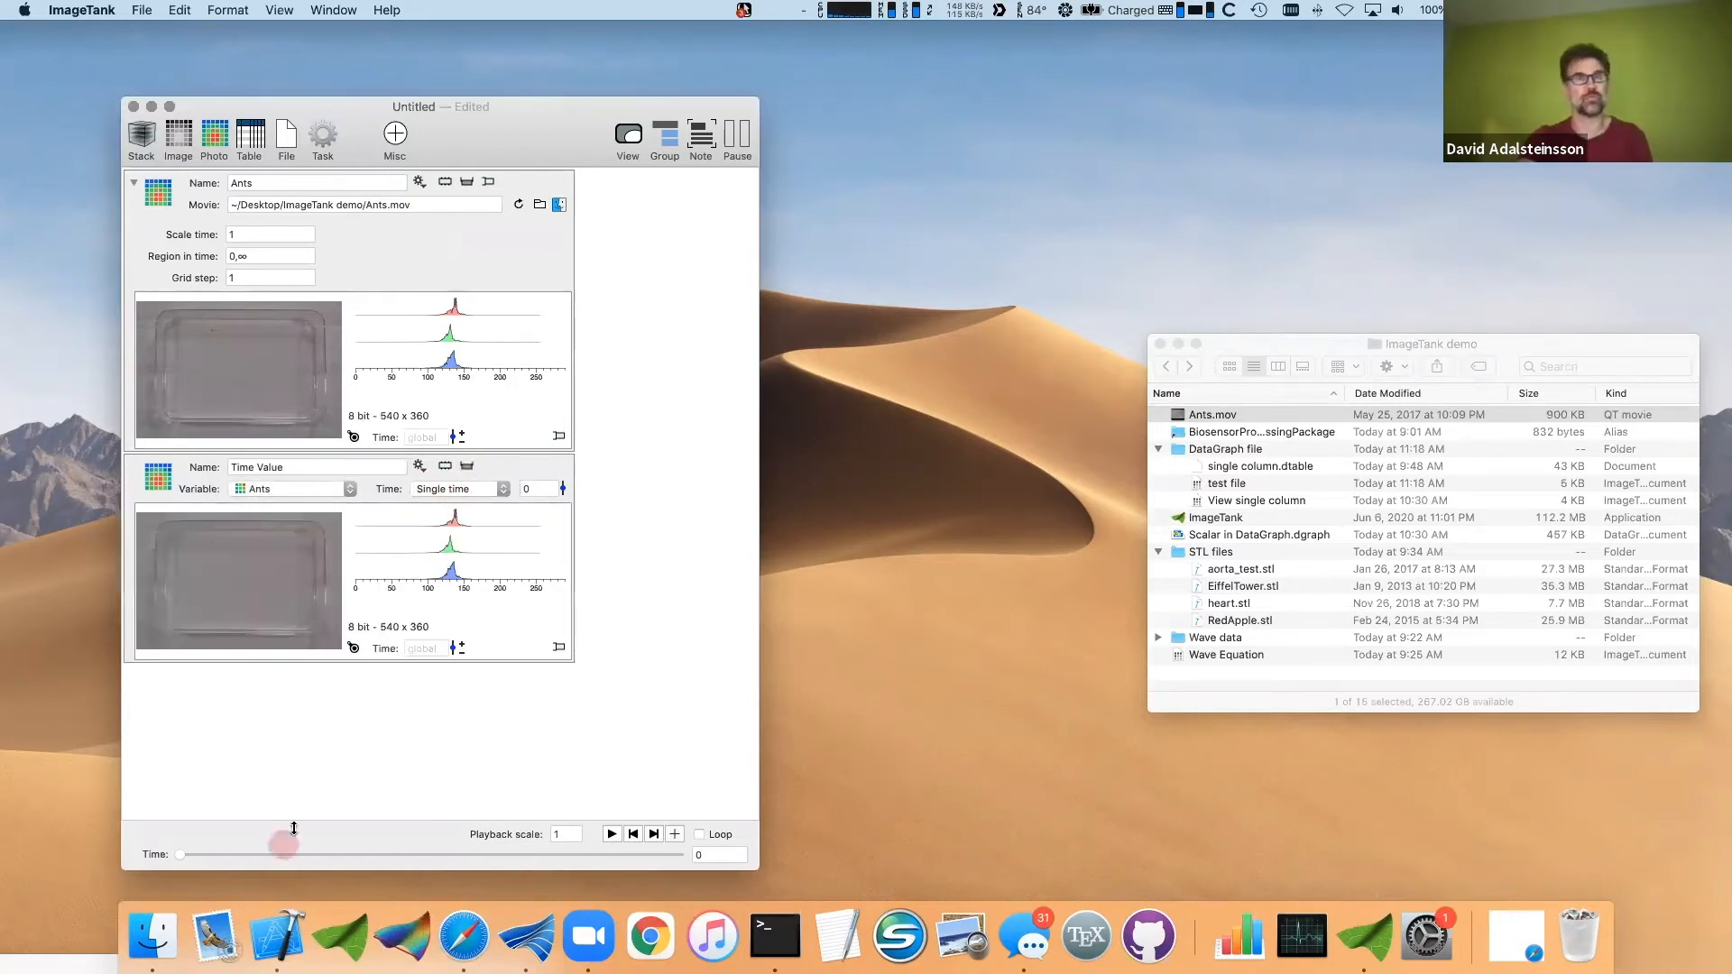
left_click_drag(182, 863, 381, 895)
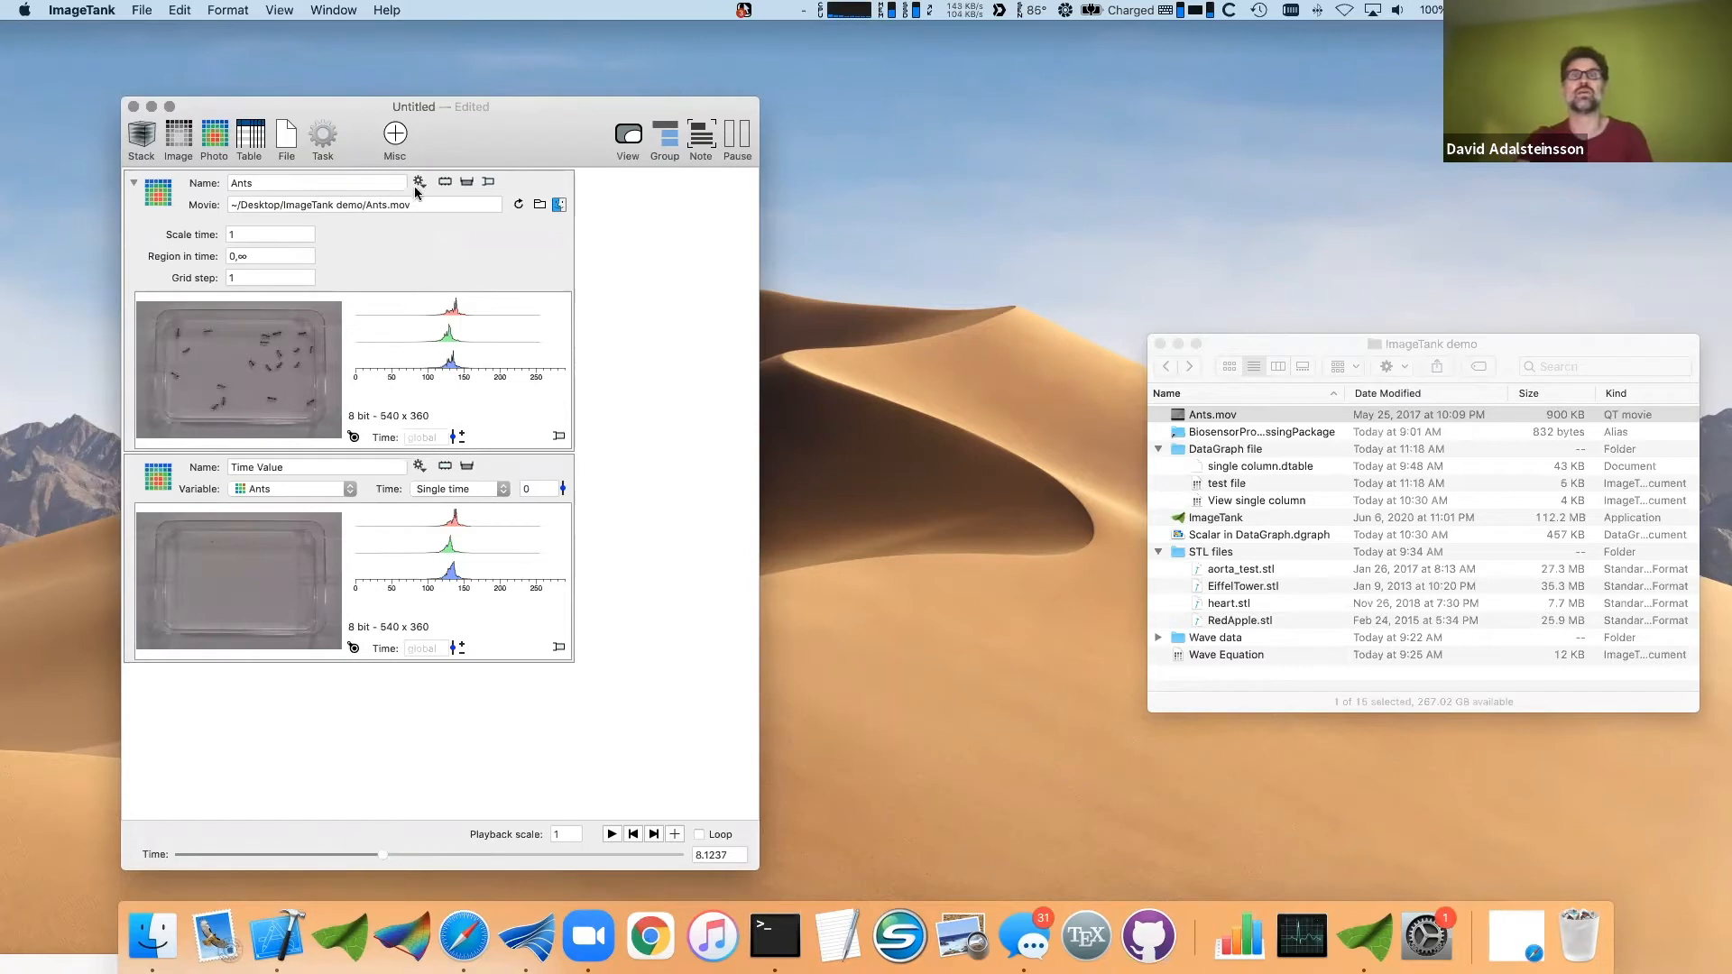
- Delete the Time Value variable, and create a Components variable from the Ants movie with its preview shown
left_click(181, 470)
key("Delete")
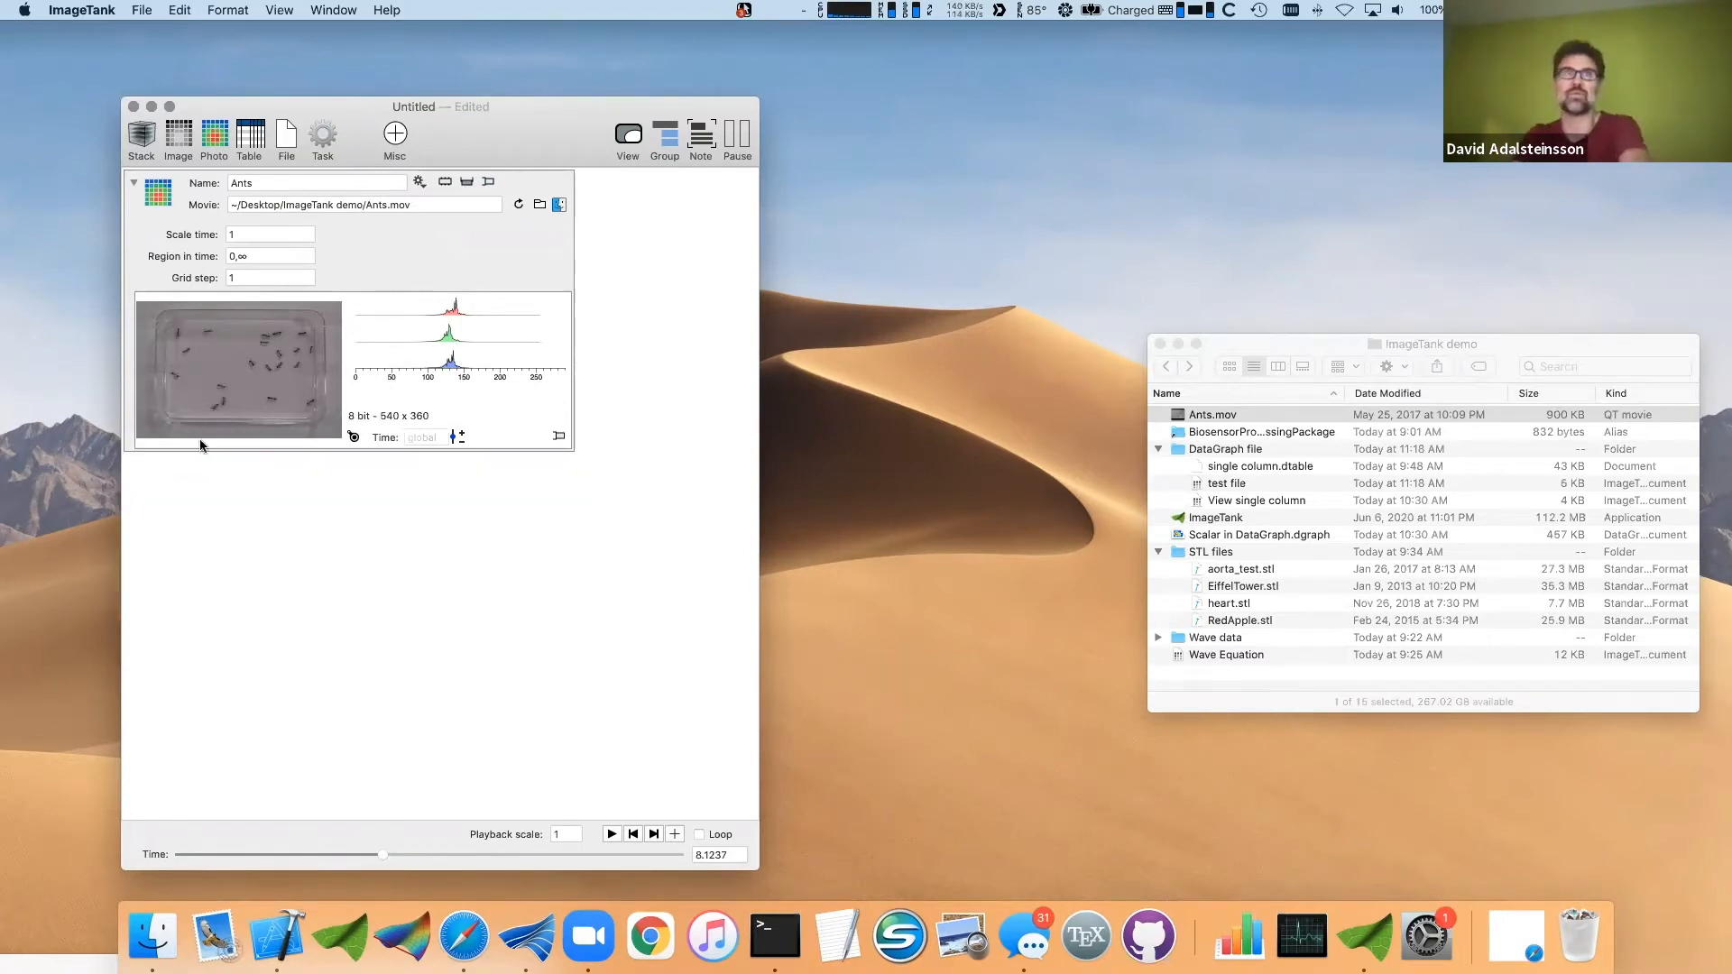
left_click(420, 183)
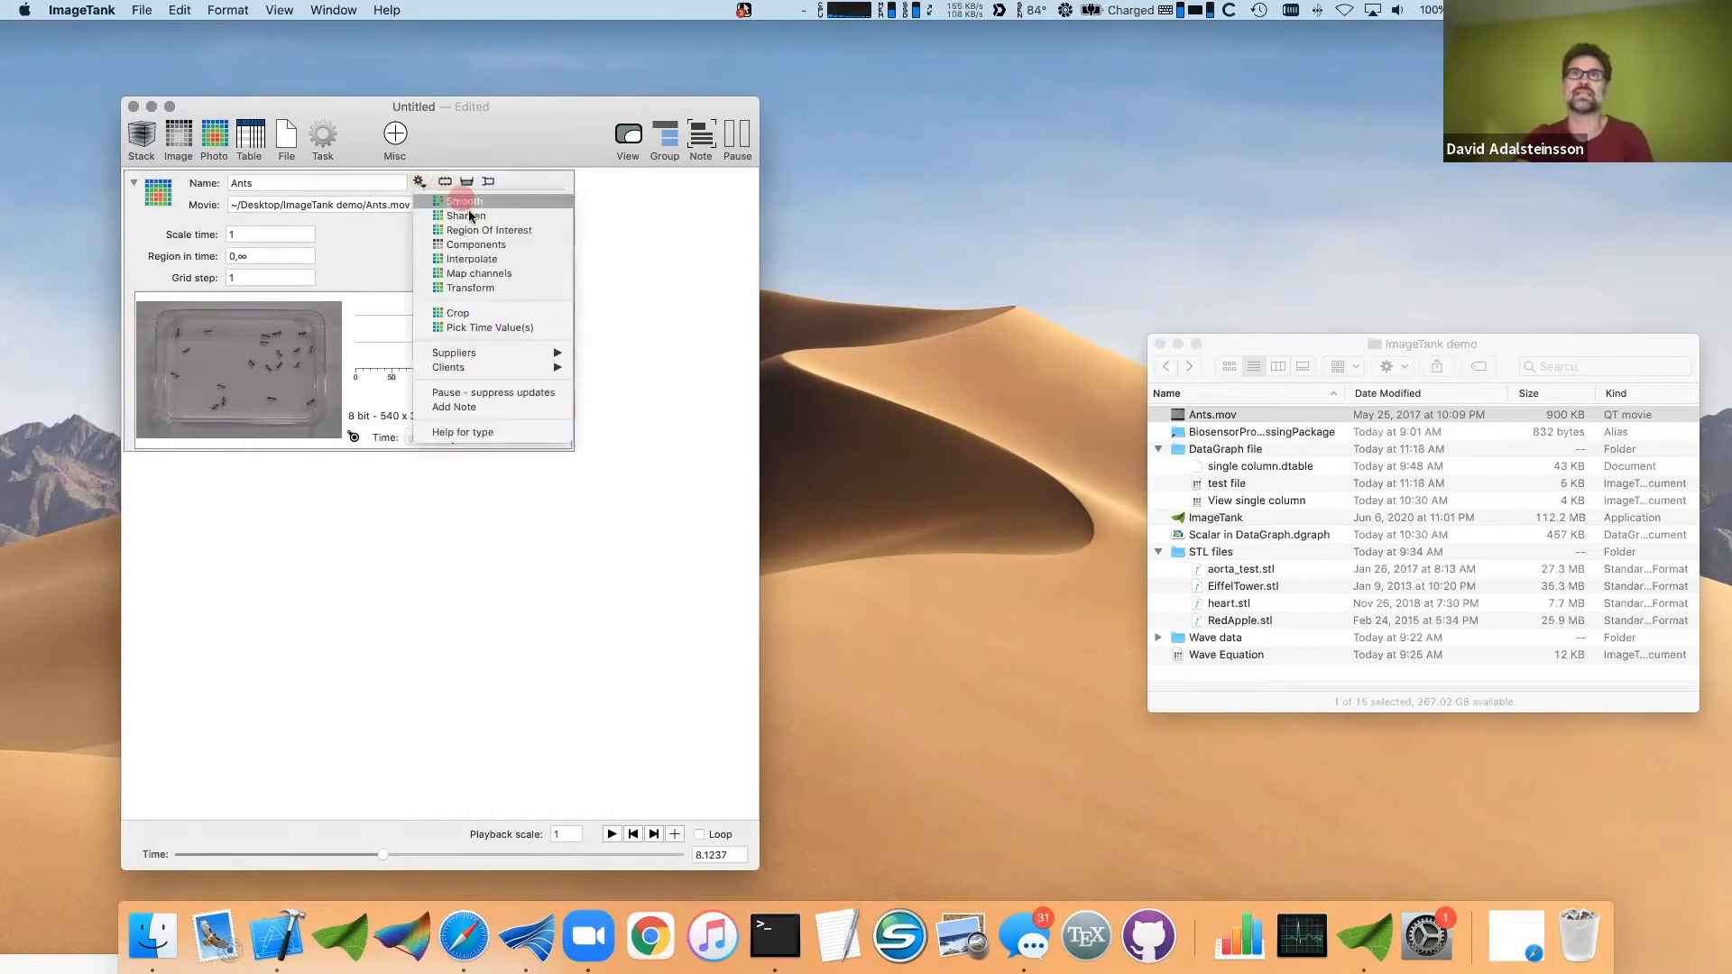
left_click(478, 246)
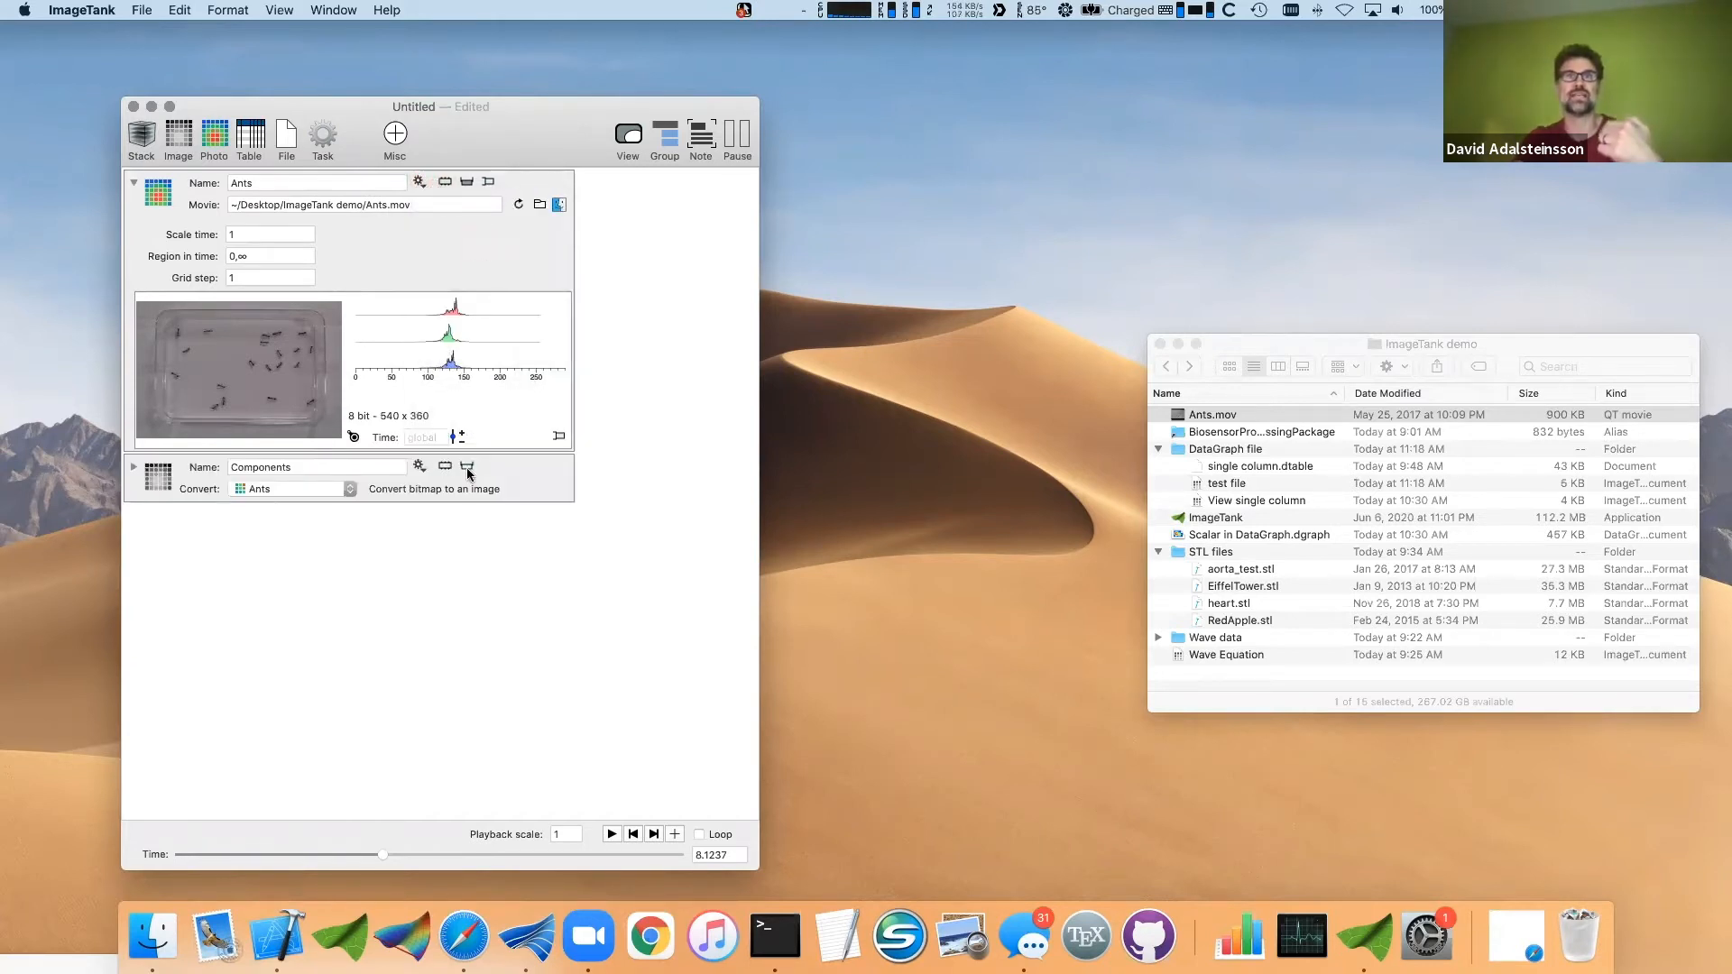
left_click(468, 468)
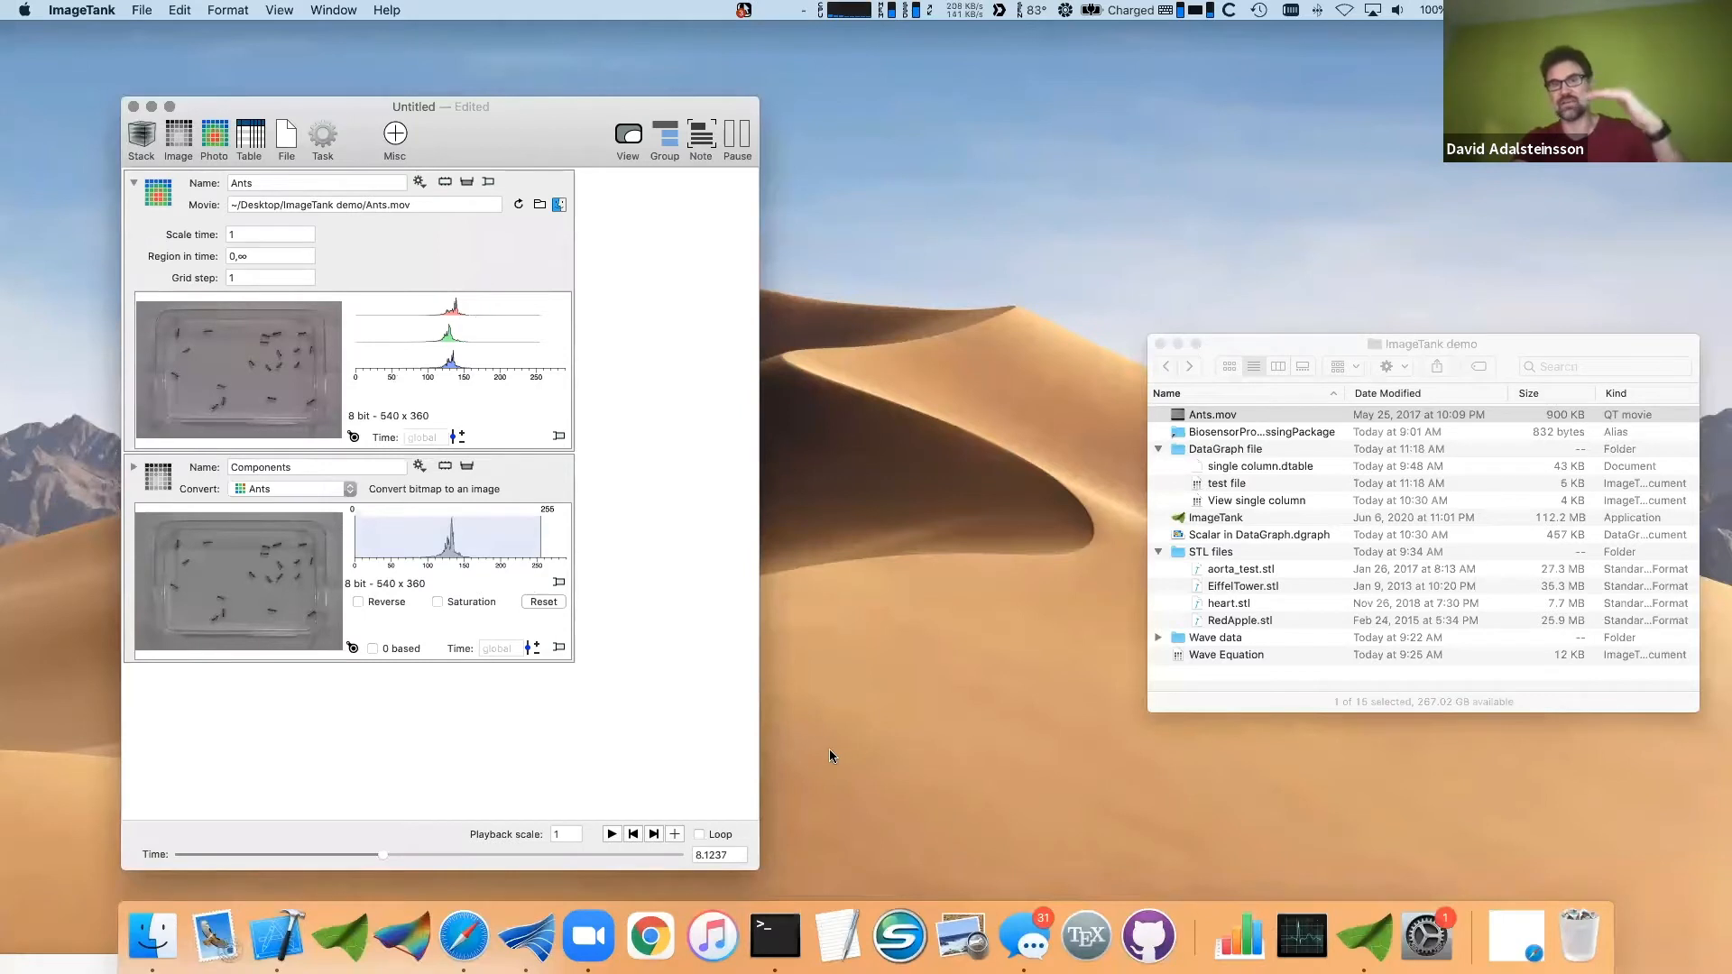
- Expand the Components entry, try converting to RGB components, and return the setting to Gray
left_click(131, 469)
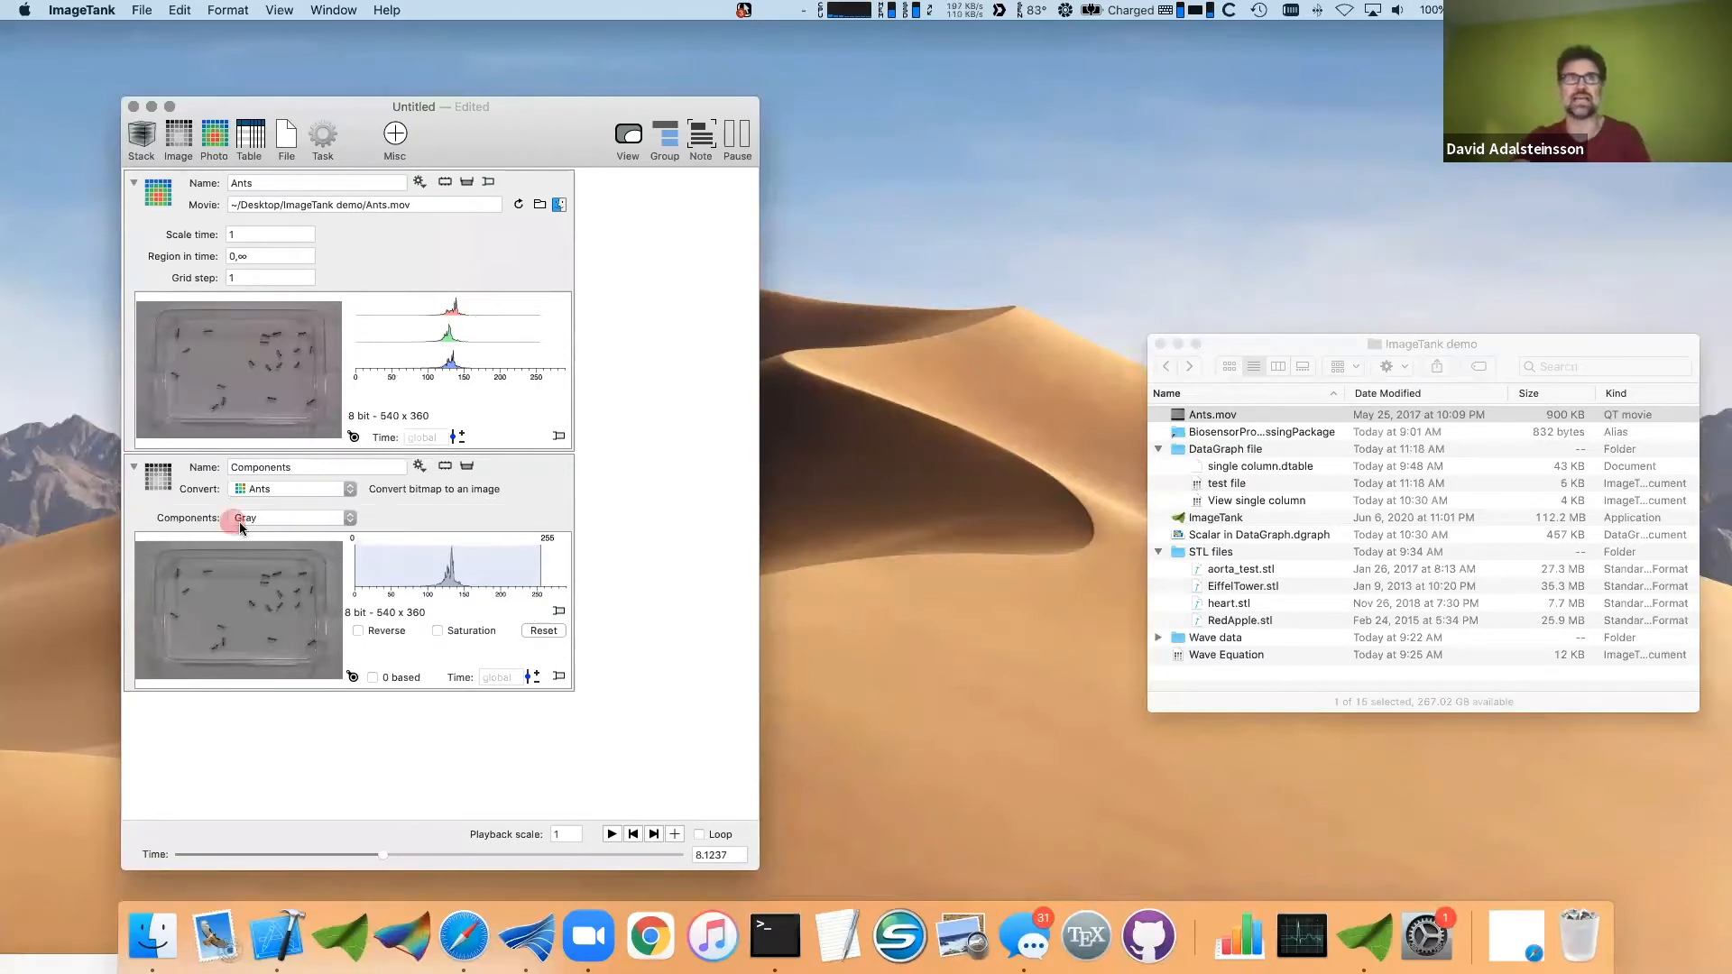
left_click(239, 517)
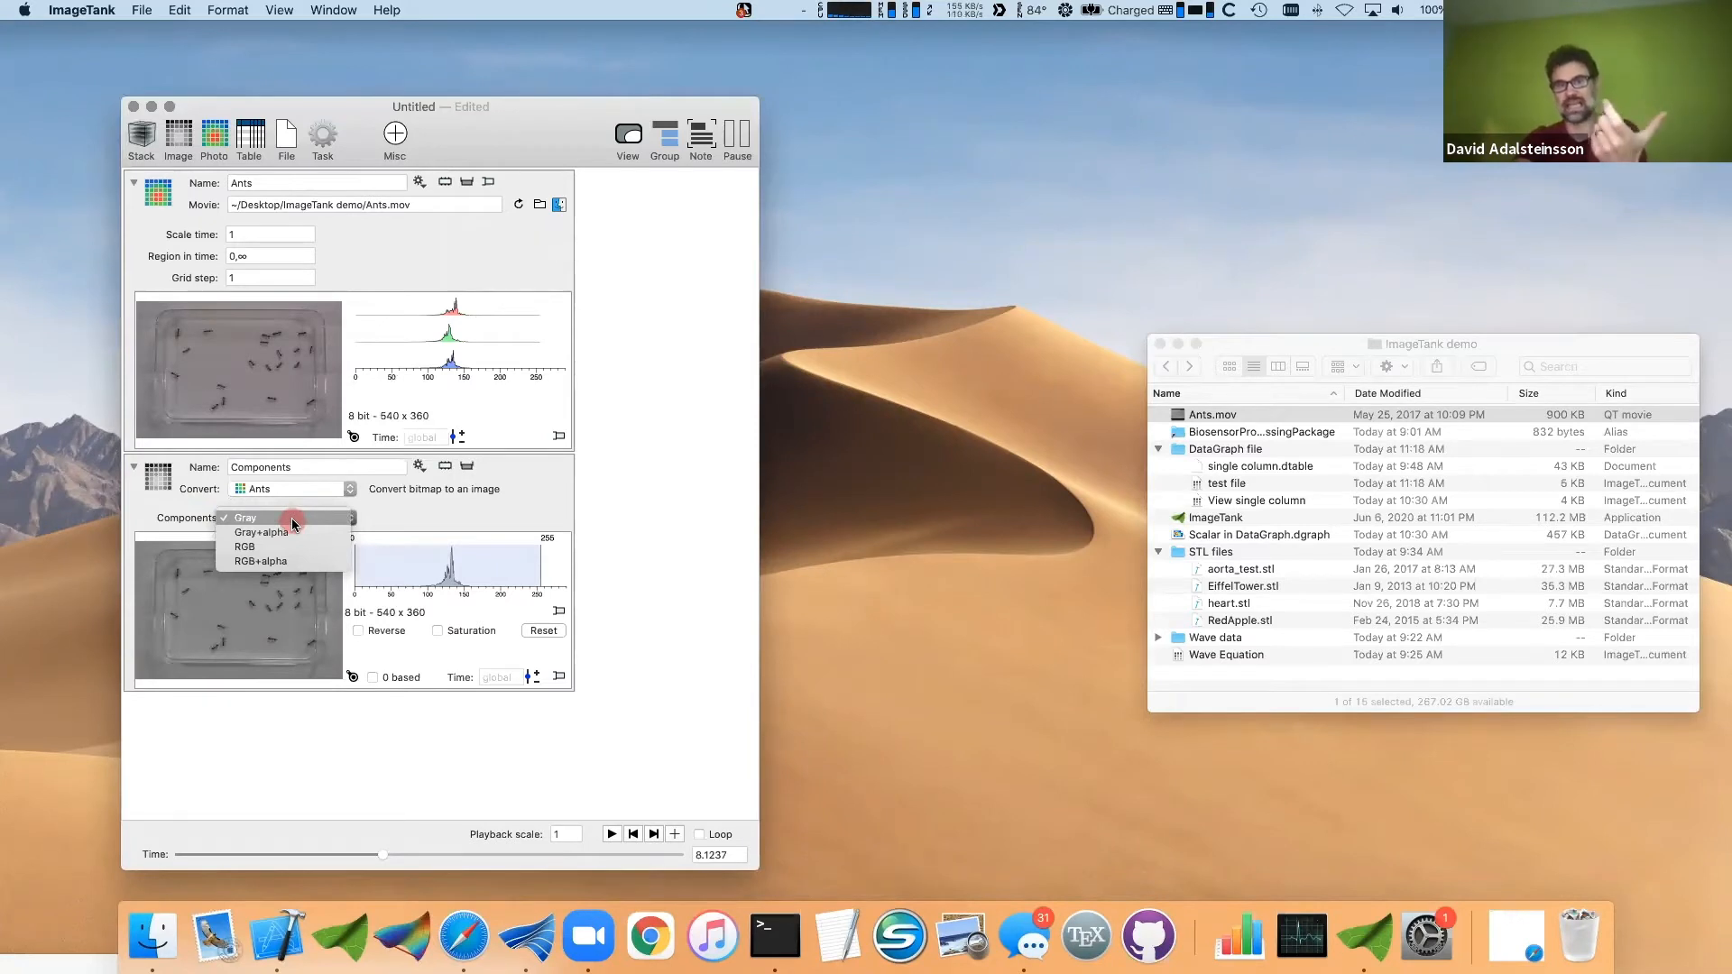
left_click(286, 547)
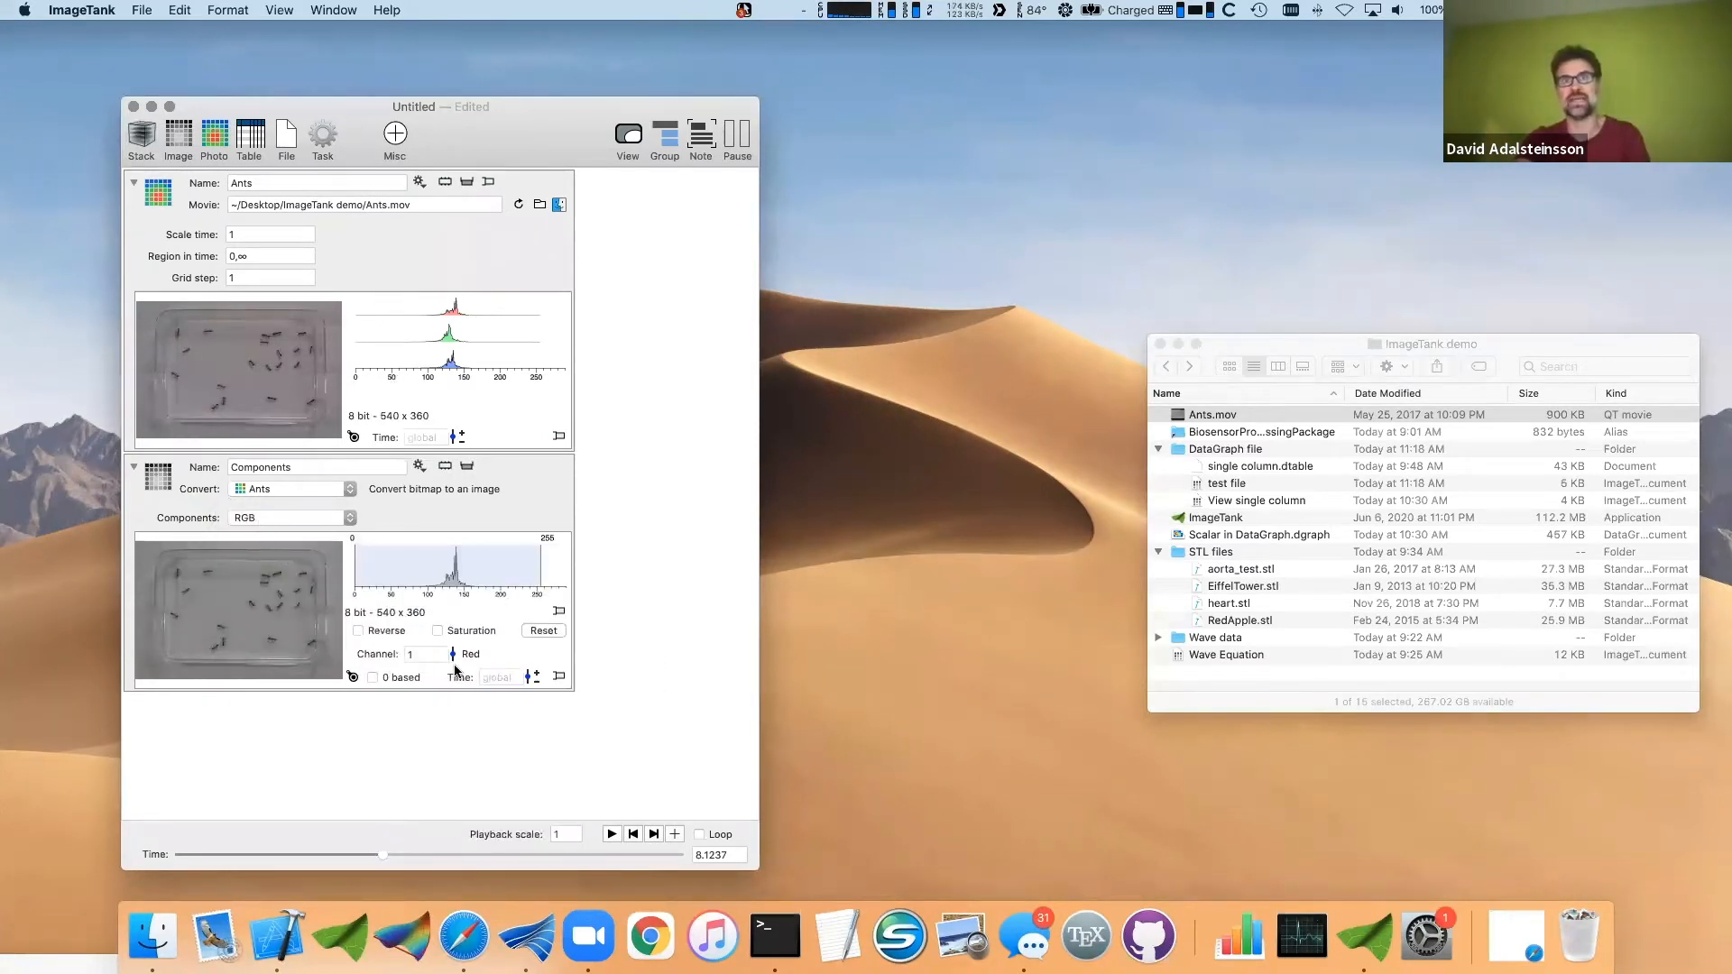
mouse_move(451, 654)
left_mouse_down()
mouse_move(446, 568)
mouse_move(448, 688)
mouse_move(436, 553)
mouse_move(448, 670)
left_mouse_up()
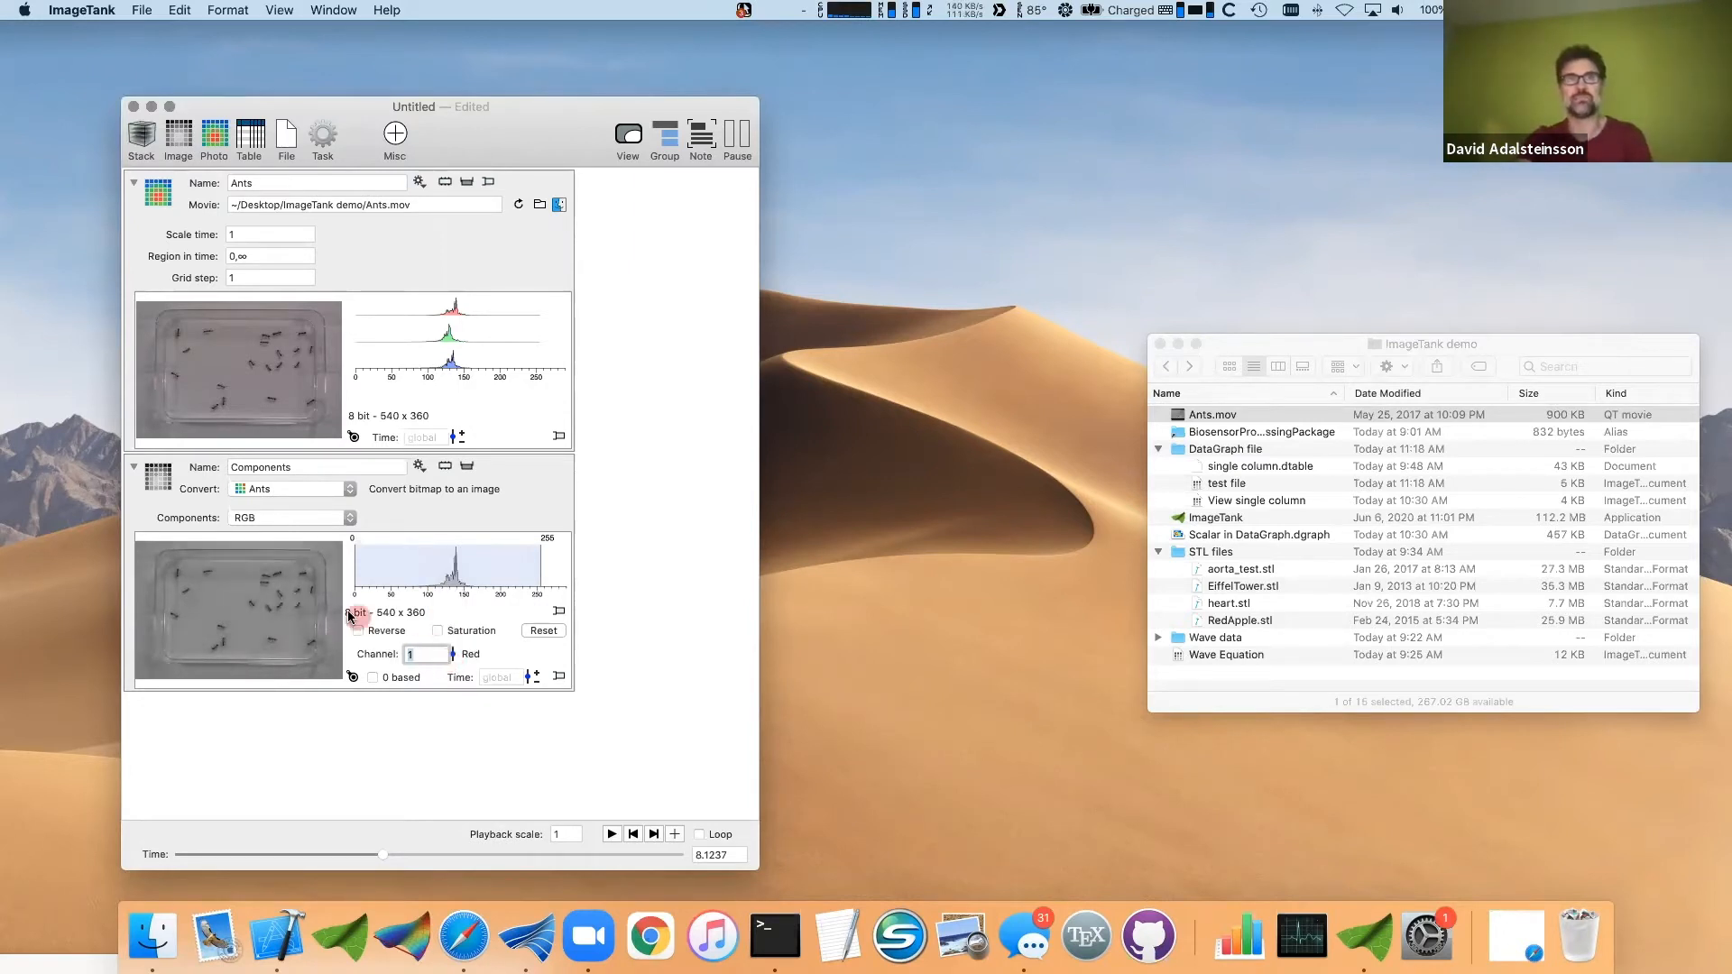
left_click(260, 519)
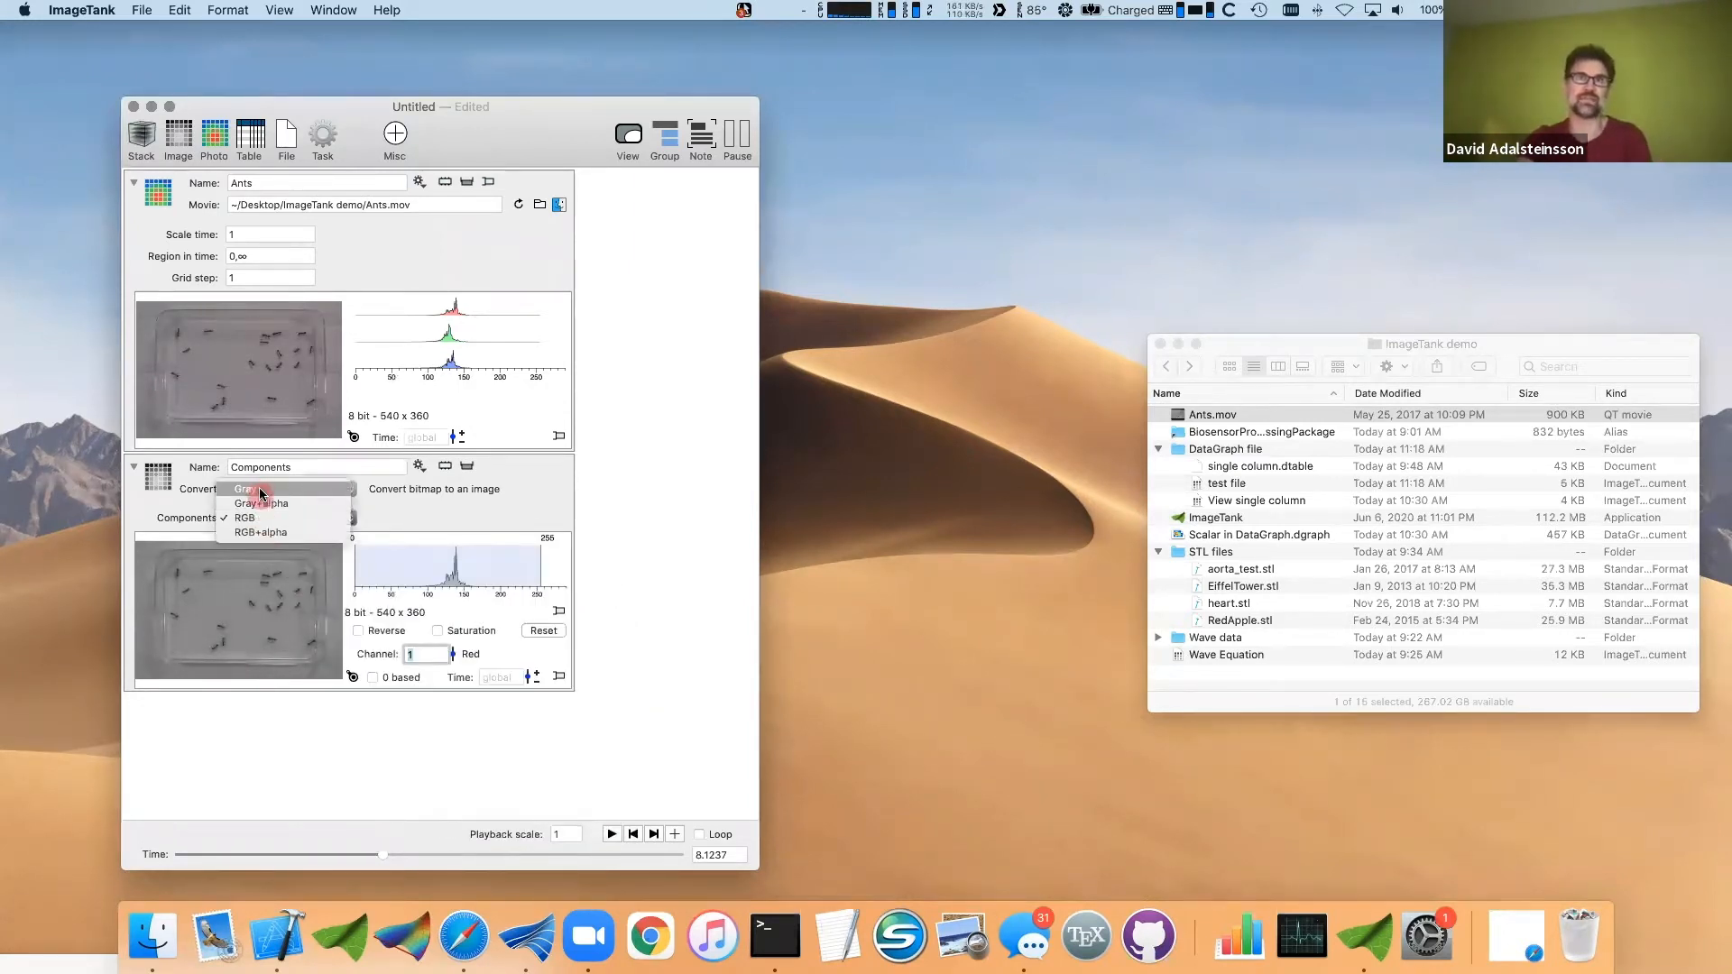
left_click(248, 489)
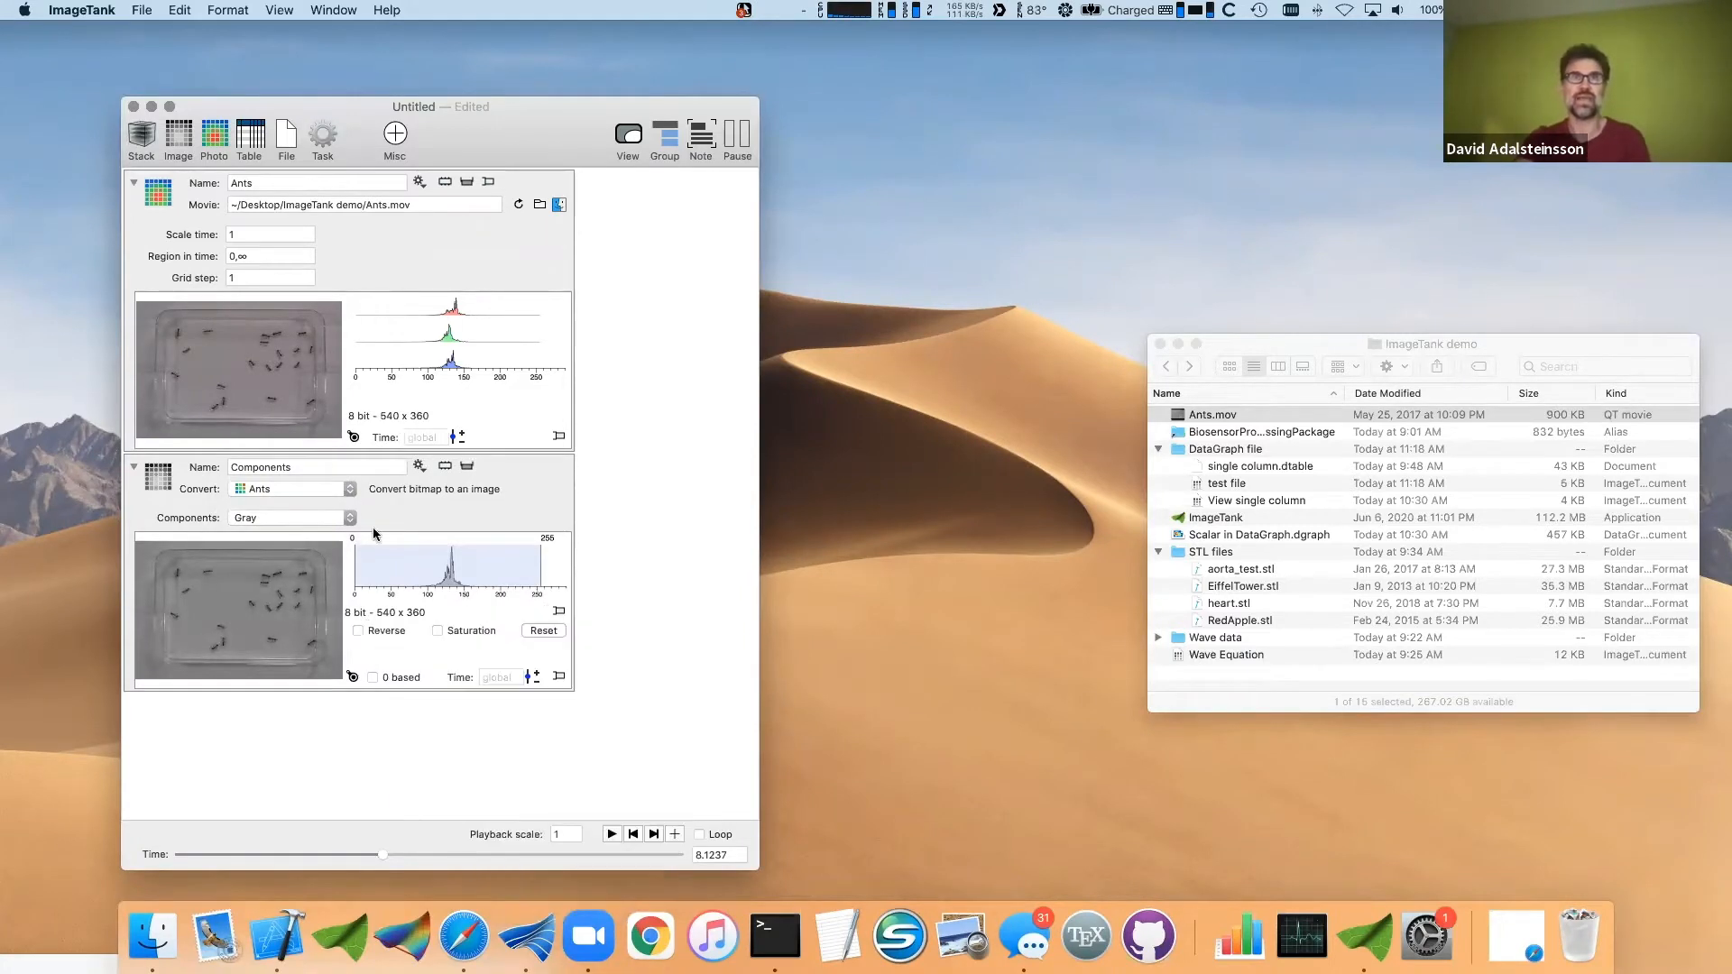
- Create a Single time value variable from Components at time 0, and show its preview
left_click(414, 468)
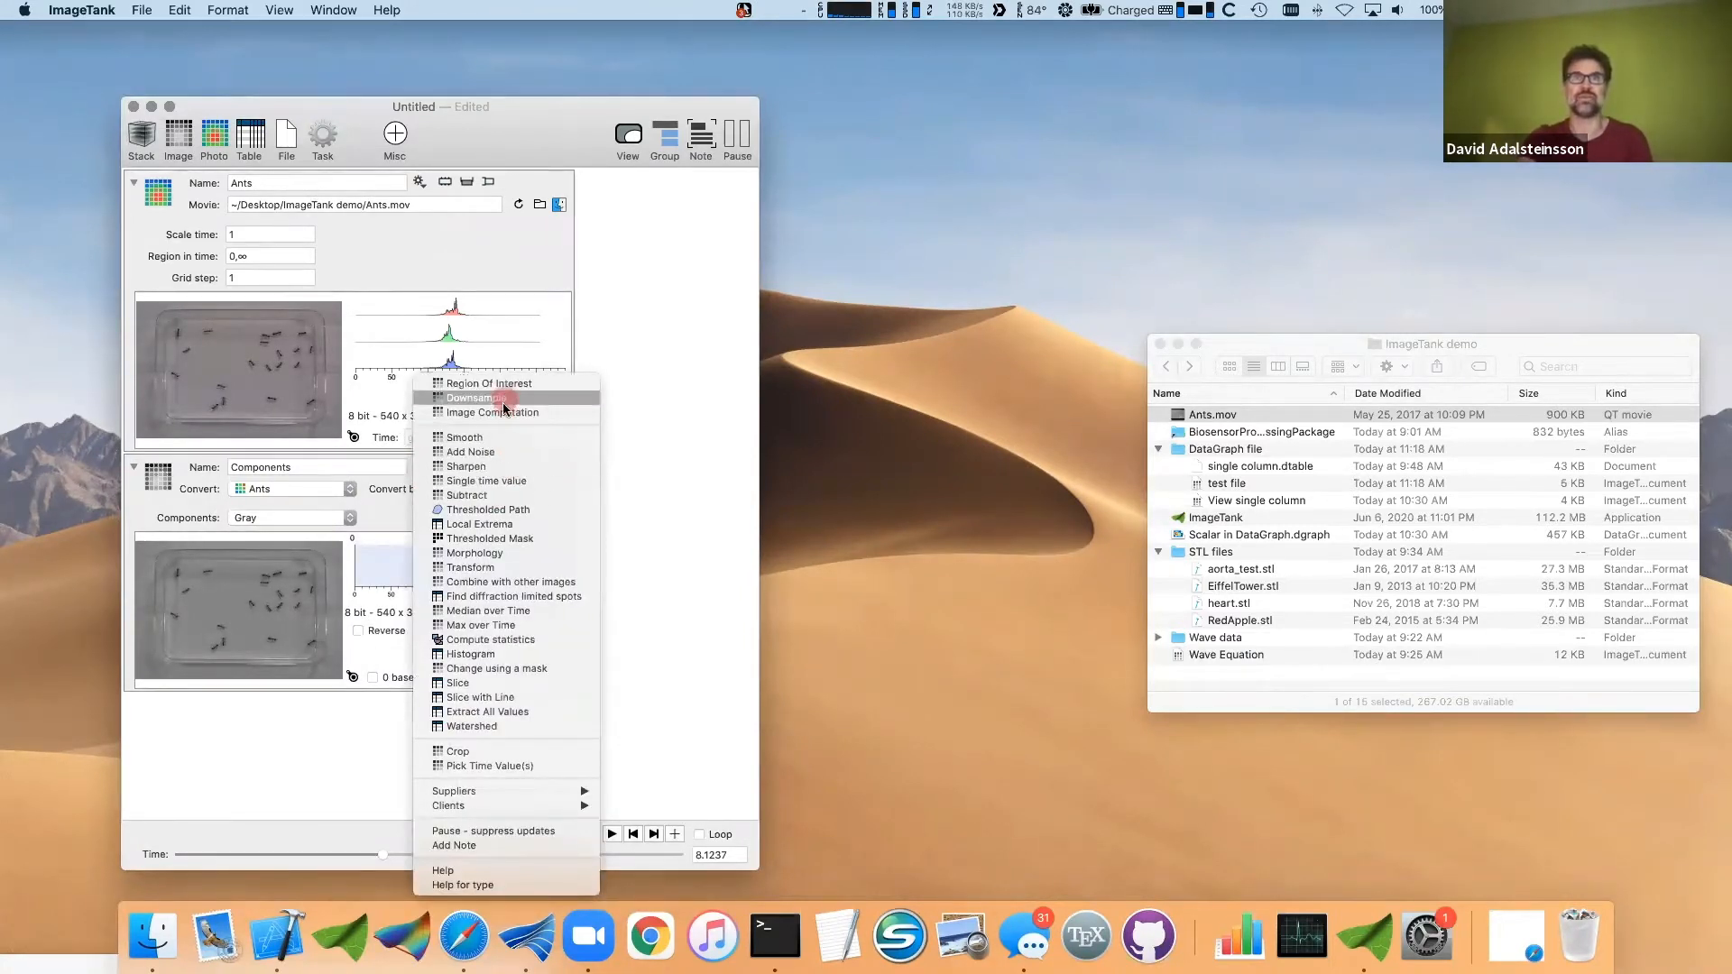
left_click(505, 483)
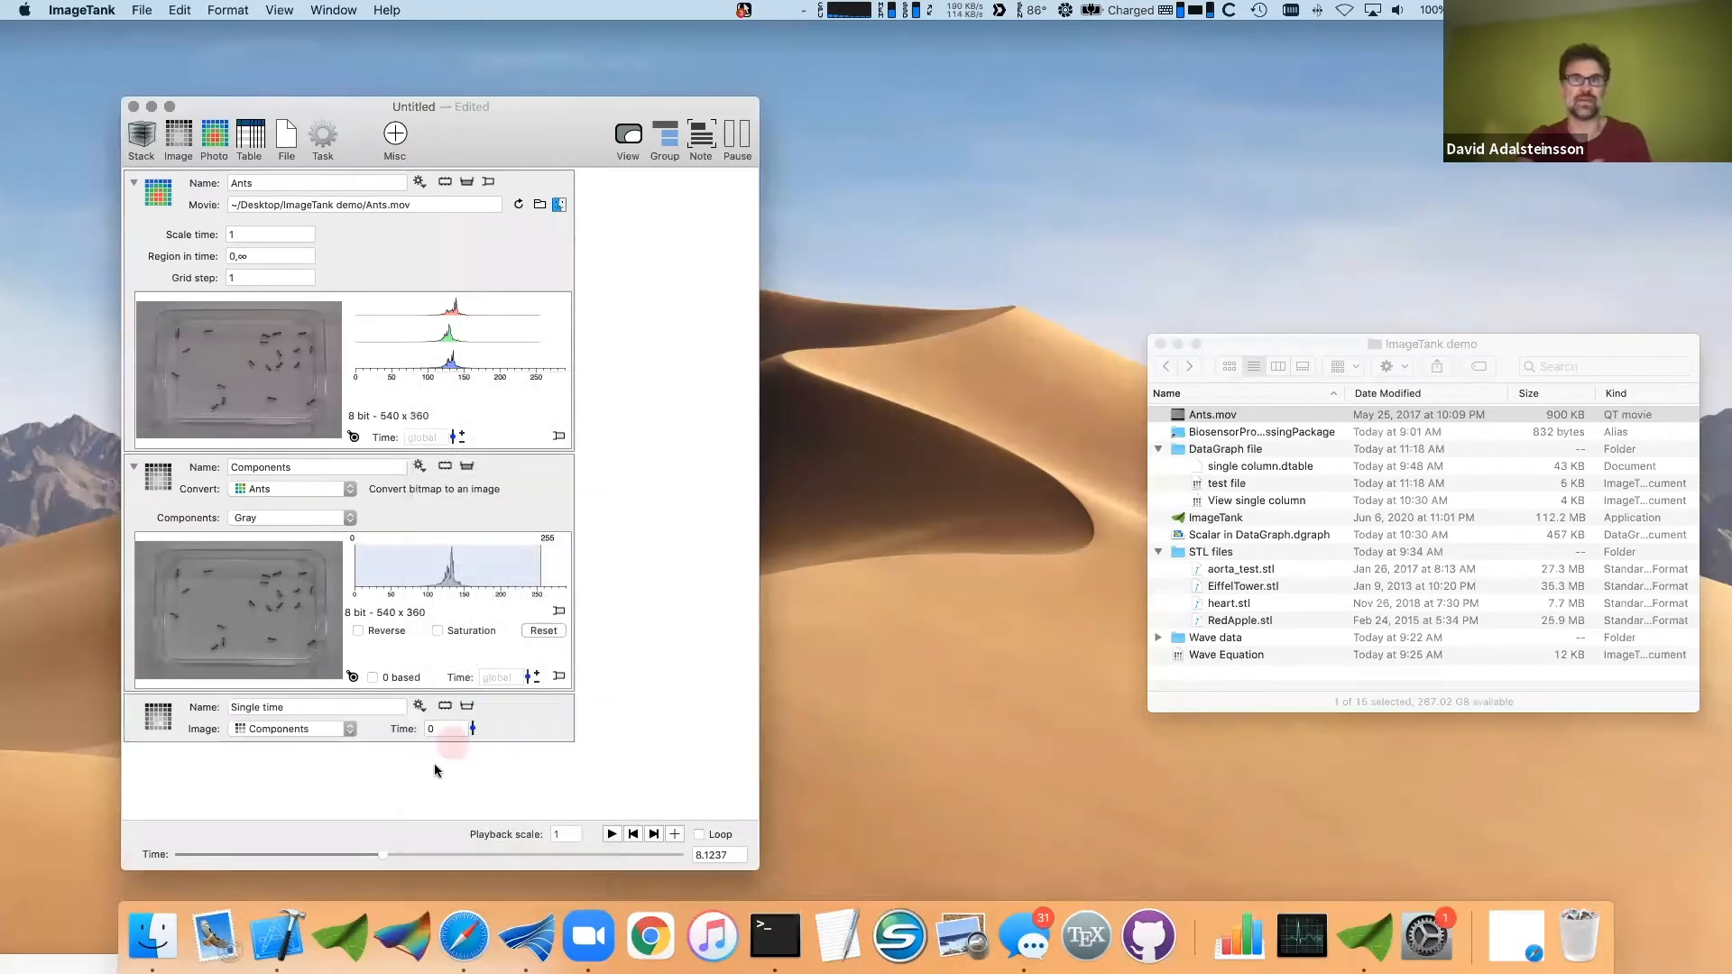
left_click(468, 709)
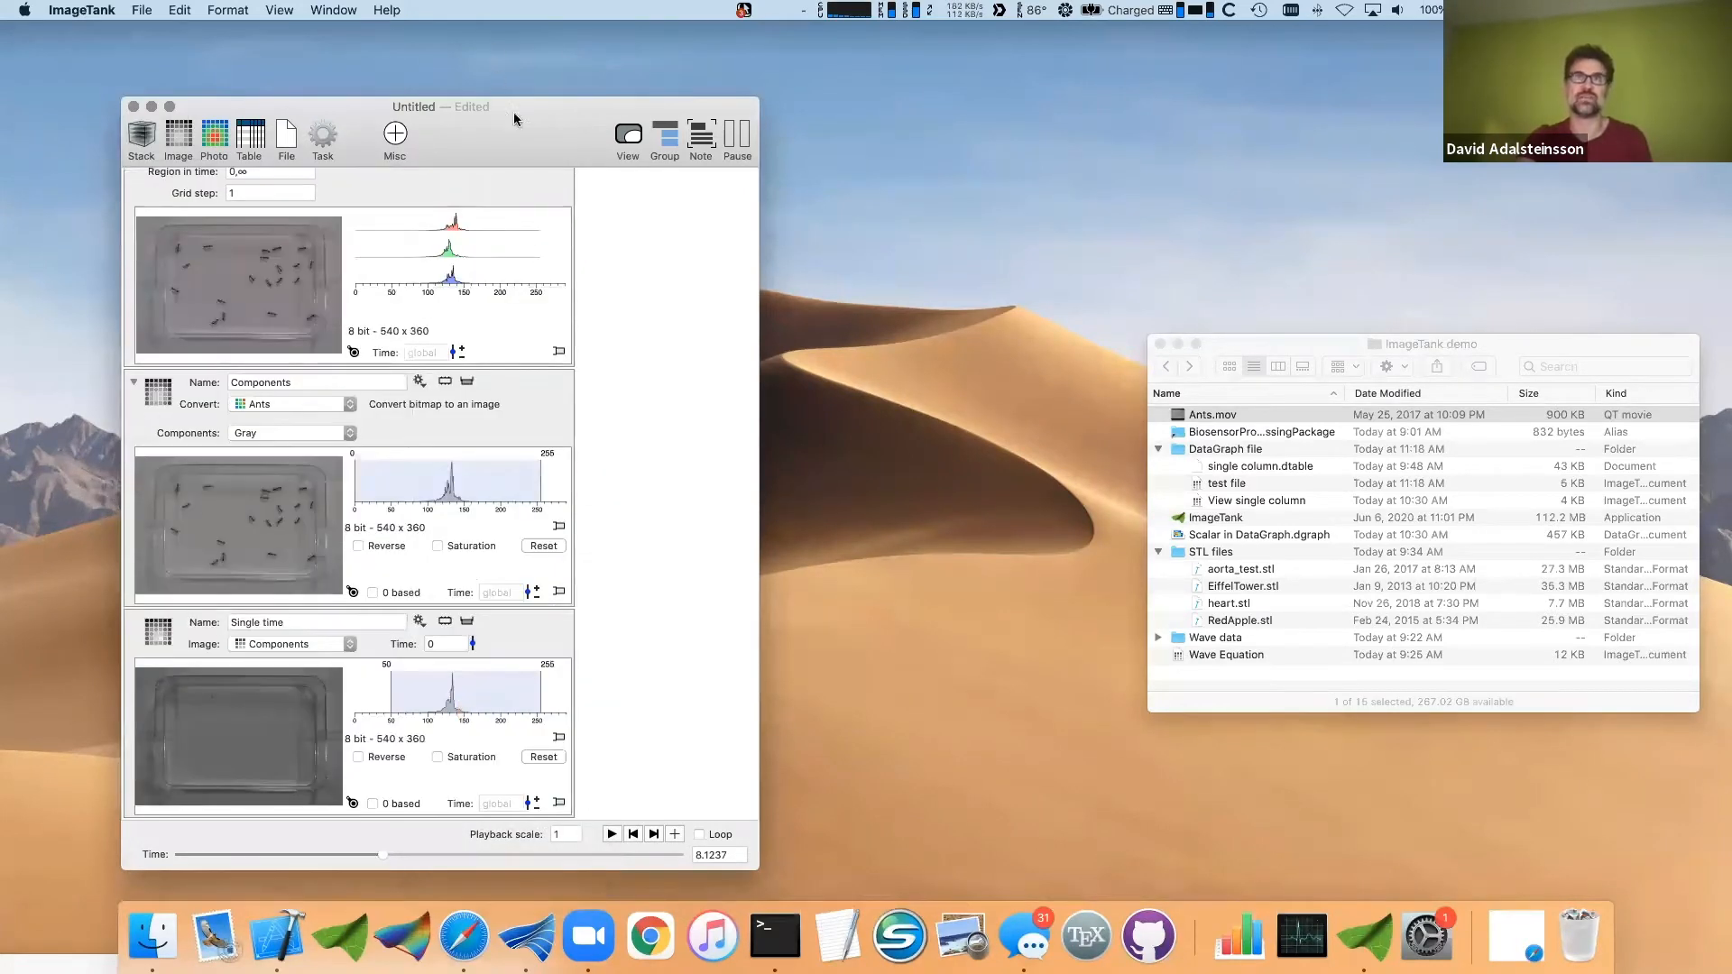
- Reposition and enlarge the document window, and scrub the global time to about 13.64
left_click_drag(515, 119, 469, 43)
left_click_drag(708, 796, 752, 898)
left_click_drag(137, 888, 167, 886)
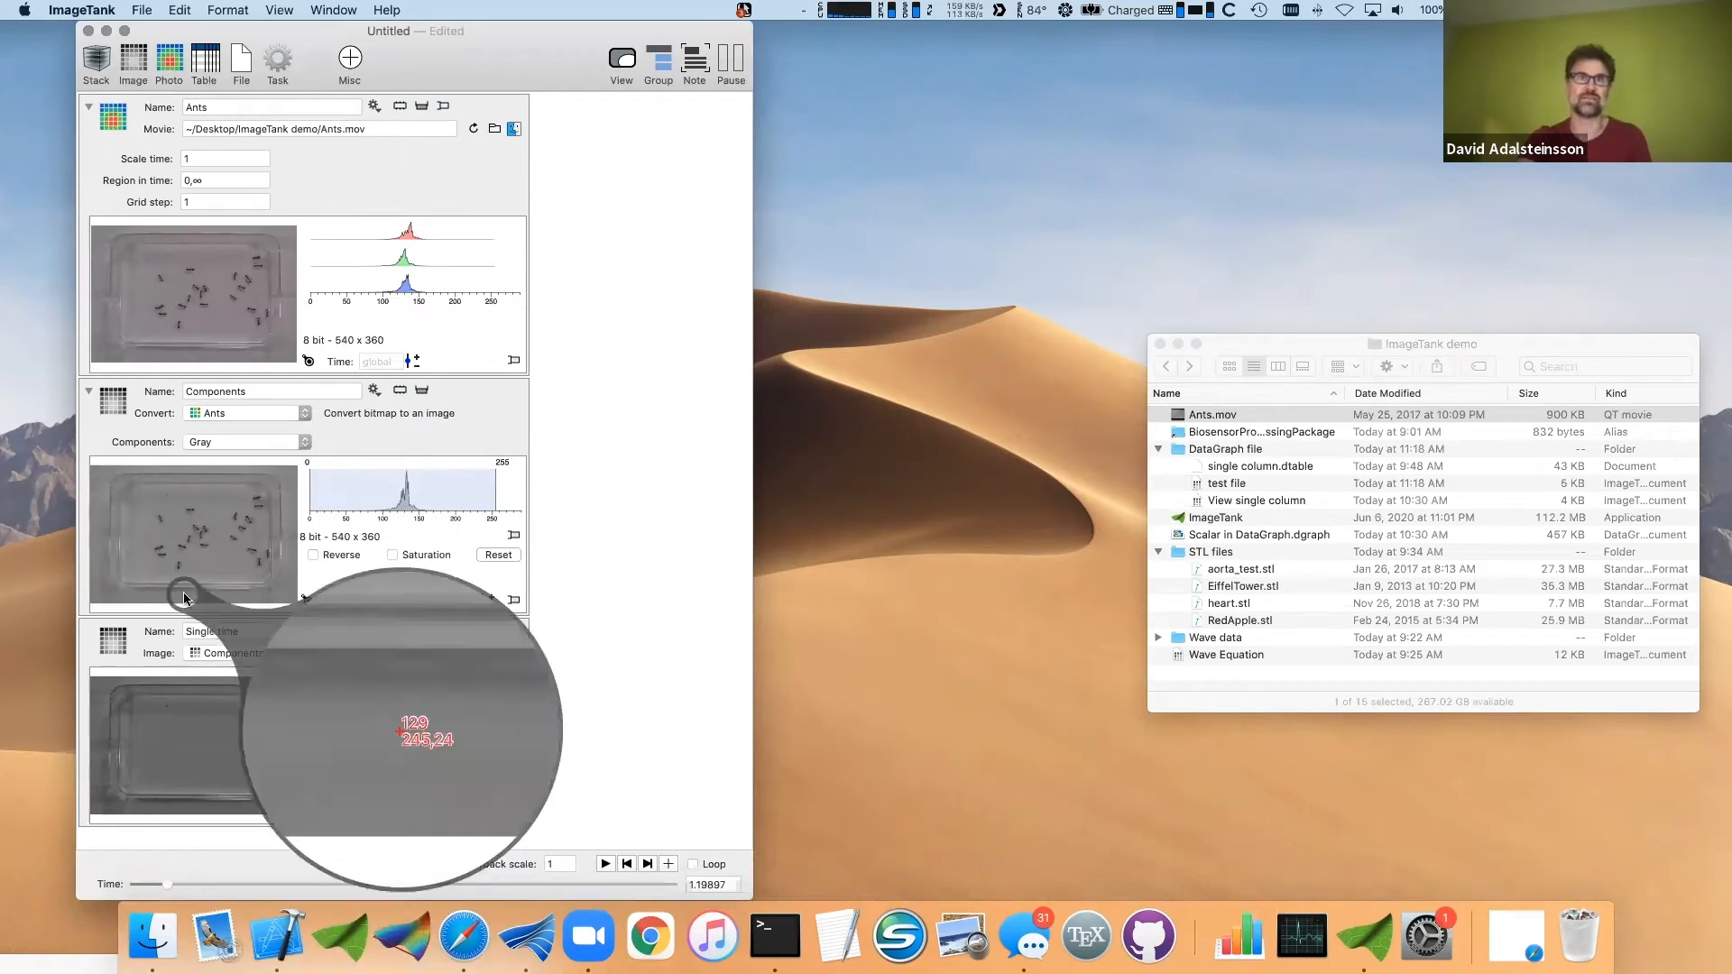
left_click_drag(165, 884, 500, 884)
- Collapse the Ants movie entry, and compare the Components and Single time previews
left_click(379, 145)
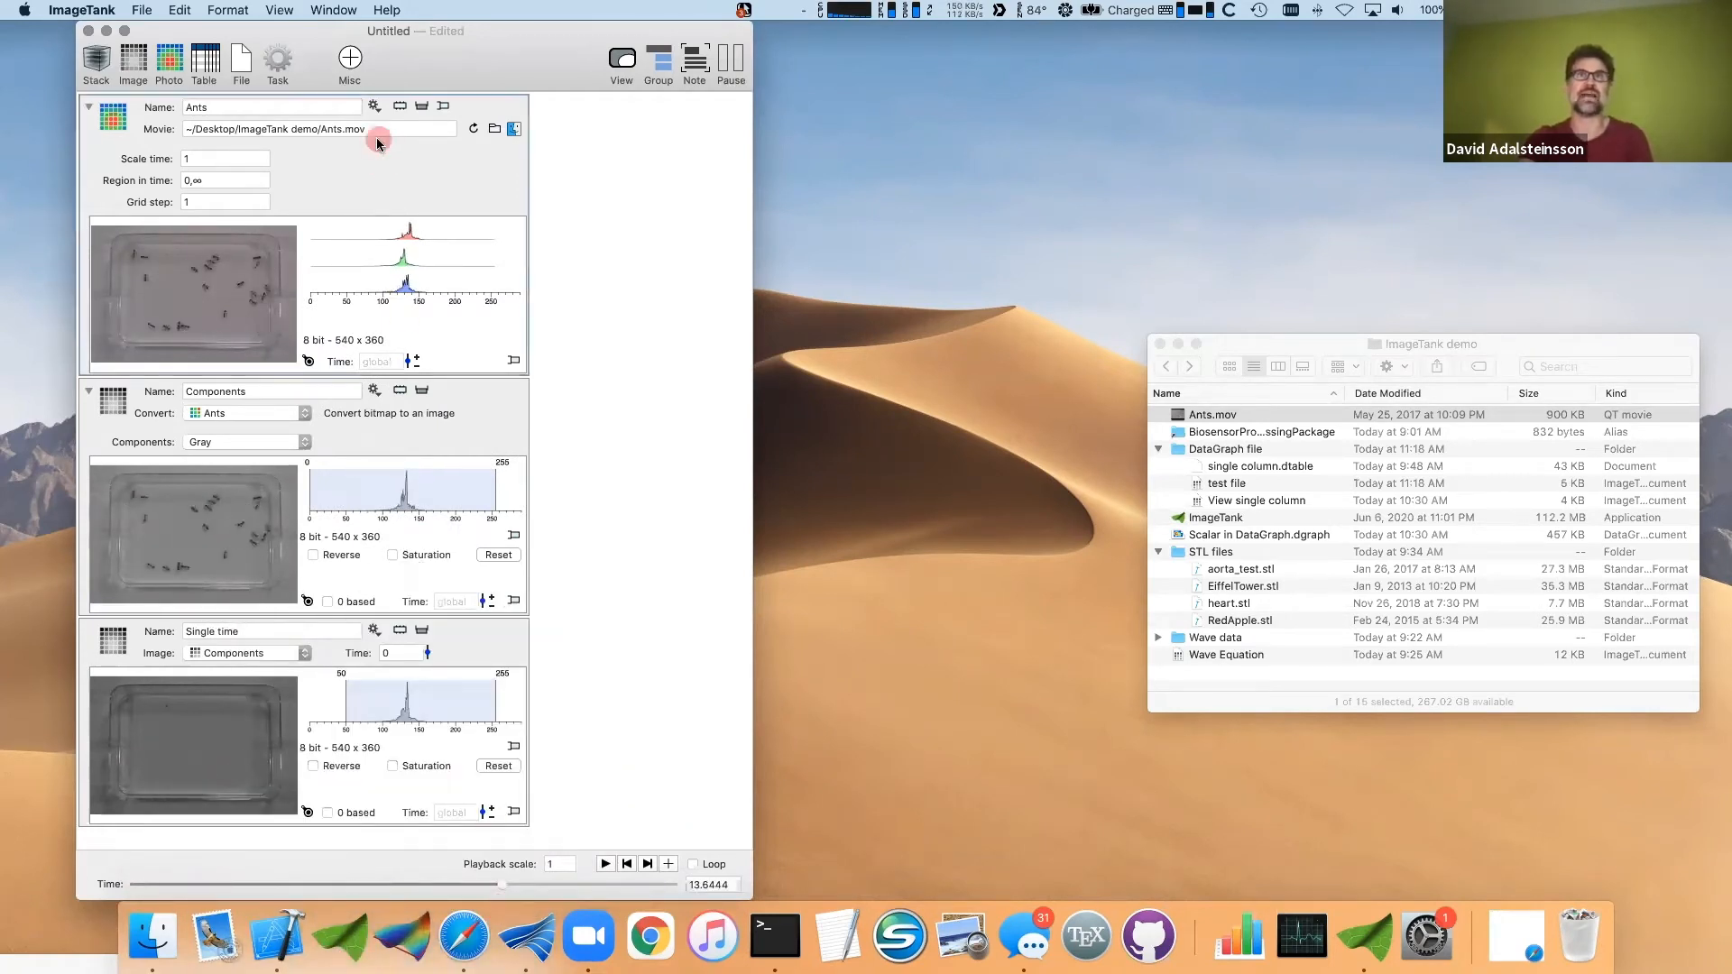
double_click(377, 144)
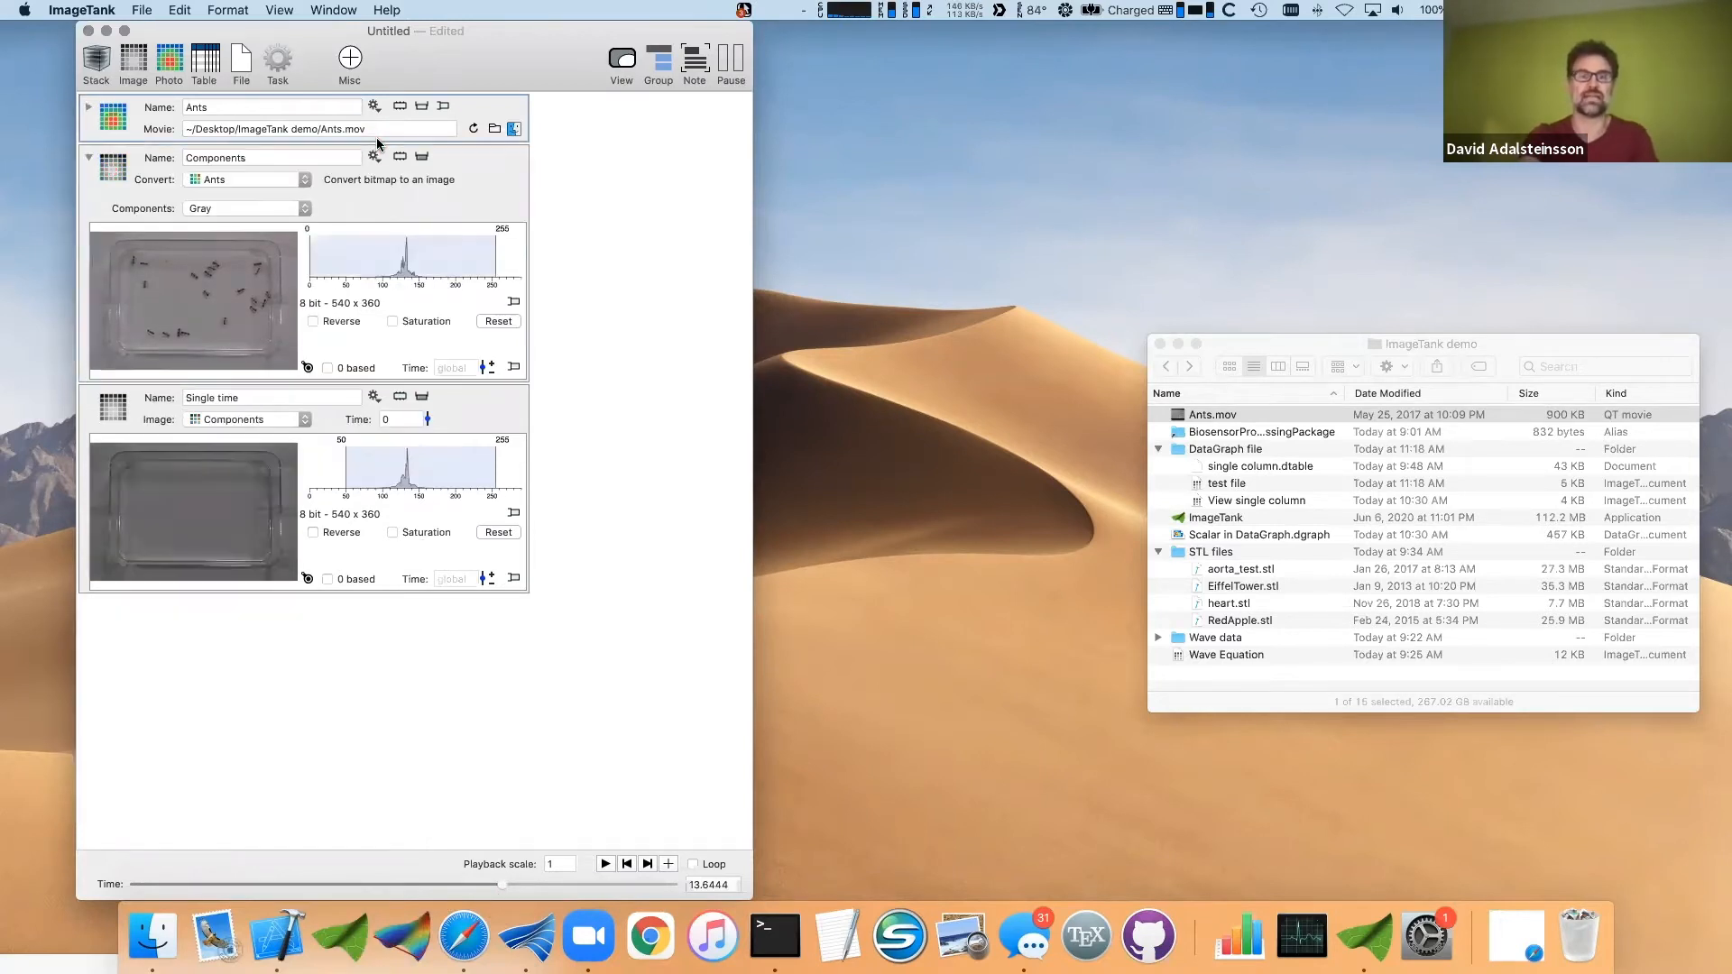
left_click(552, 245)
left_click_drag(203, 323, 249, 280)
left_click_drag(221, 510, 208, 253)
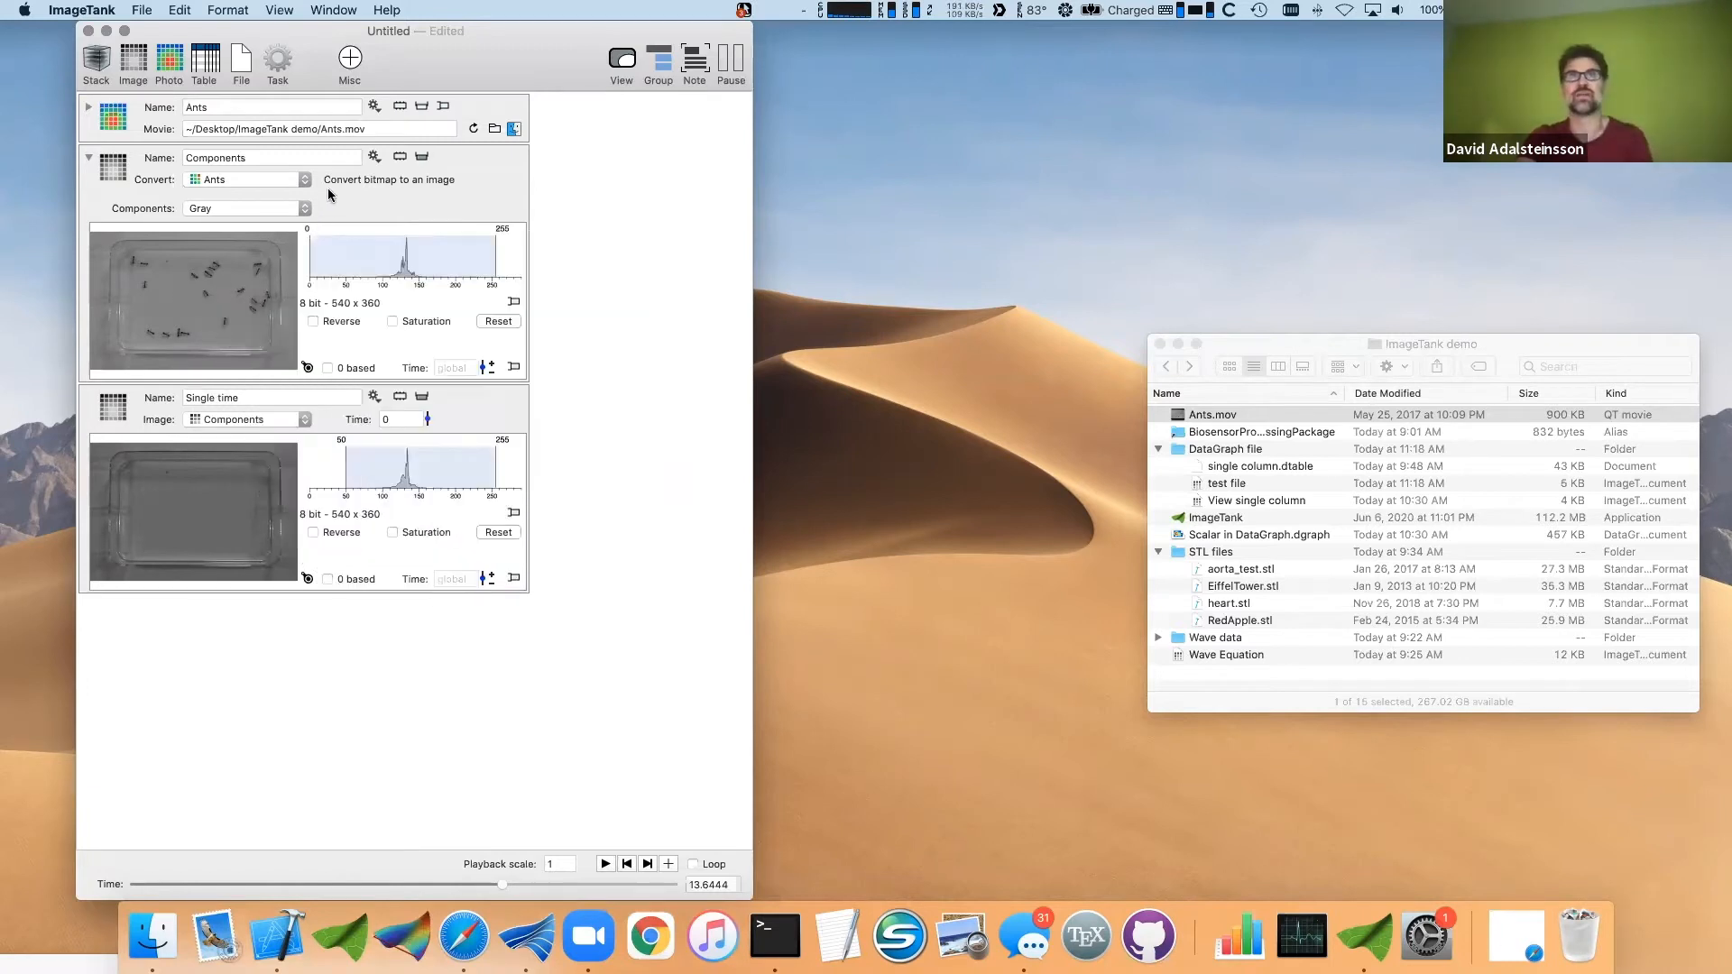
- Create a Subtract variable from the Components image
left_click(375, 157)
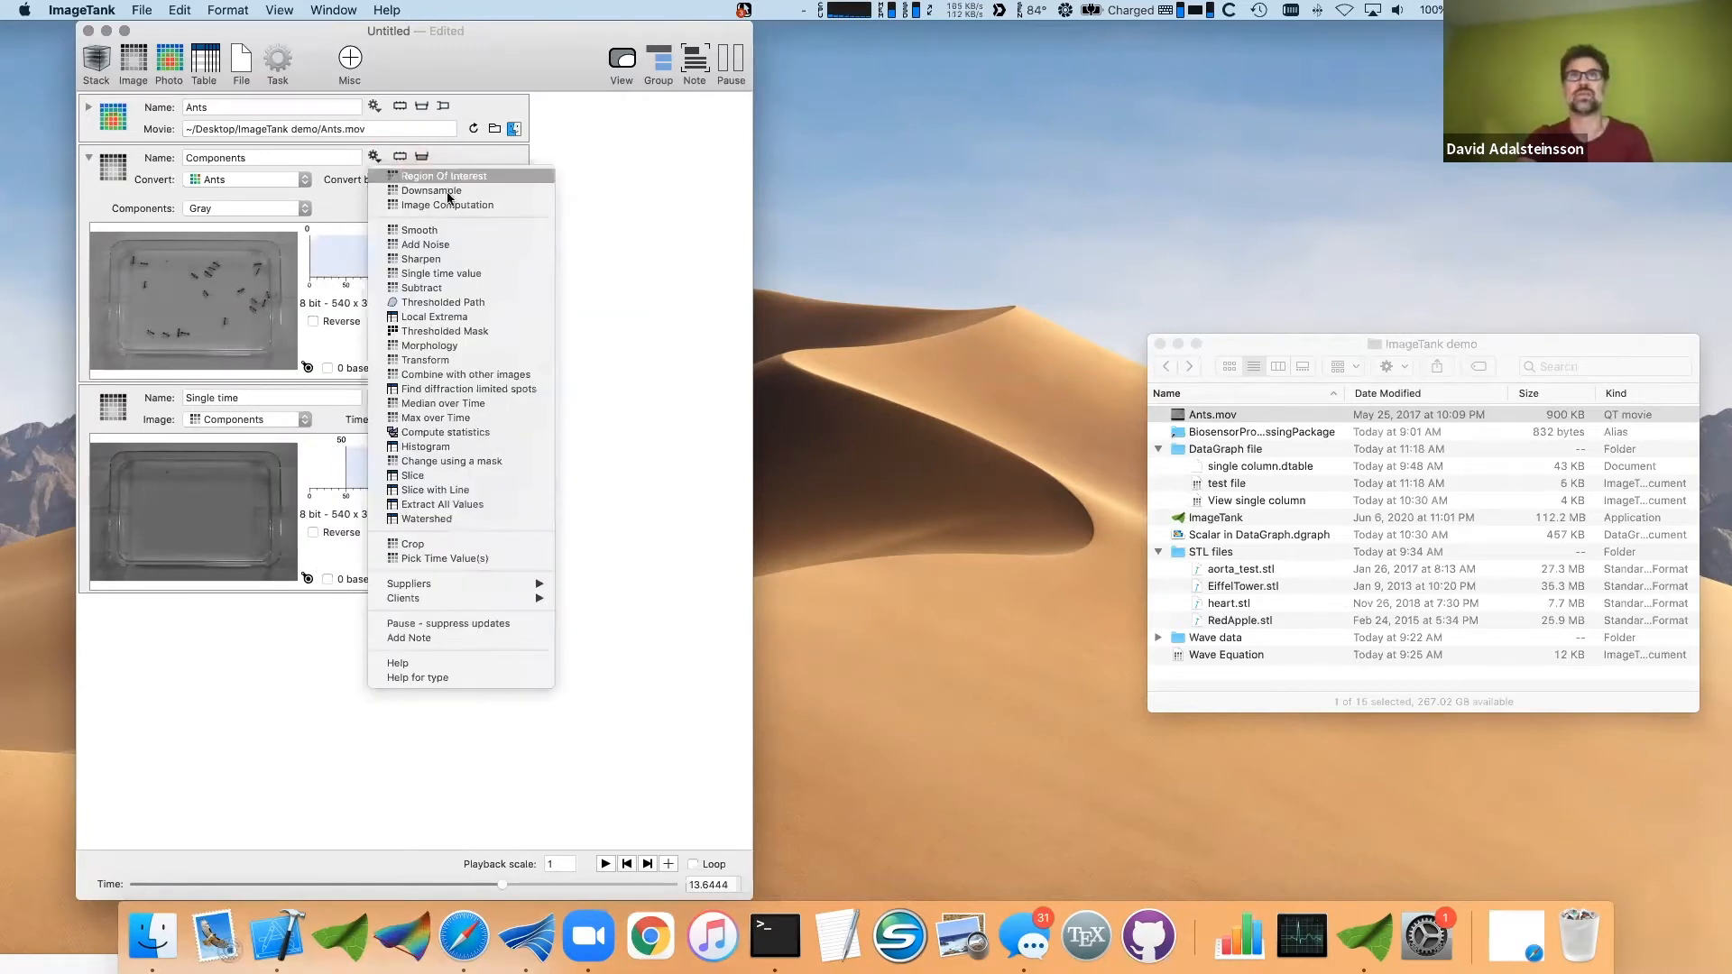
left_click(447, 288)
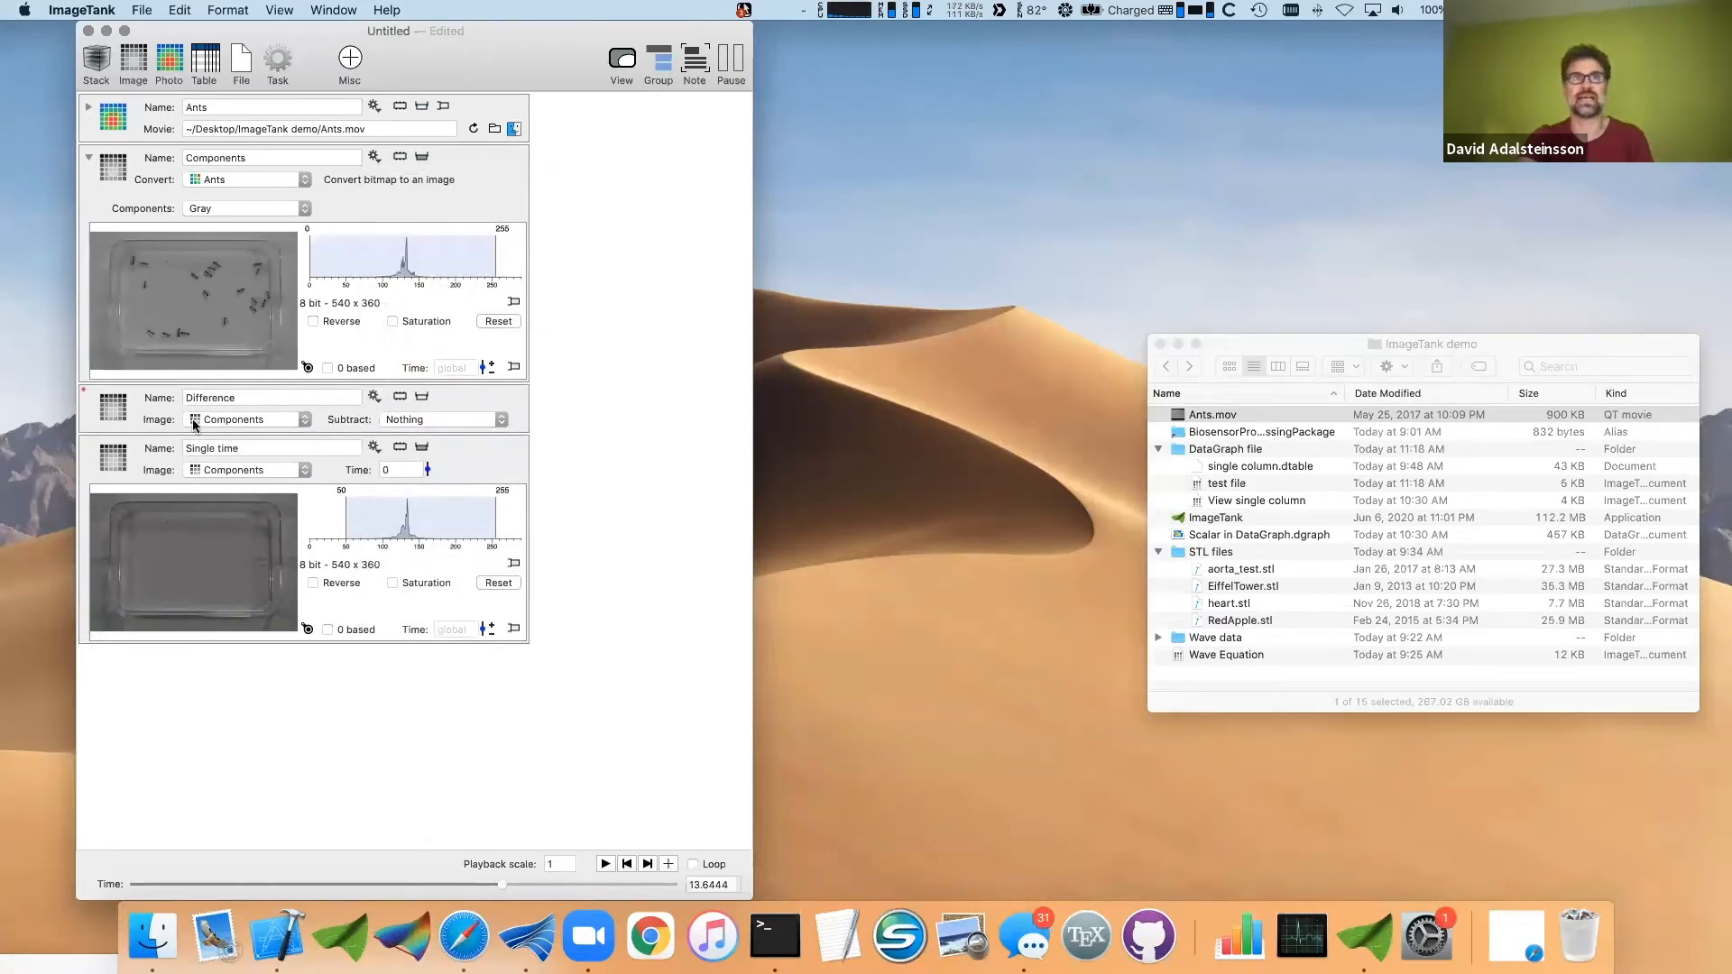
- Rename the Components variable to "gray scale" and the Single time variable to "background"
left_click_drag(281, 155, 5, 156)
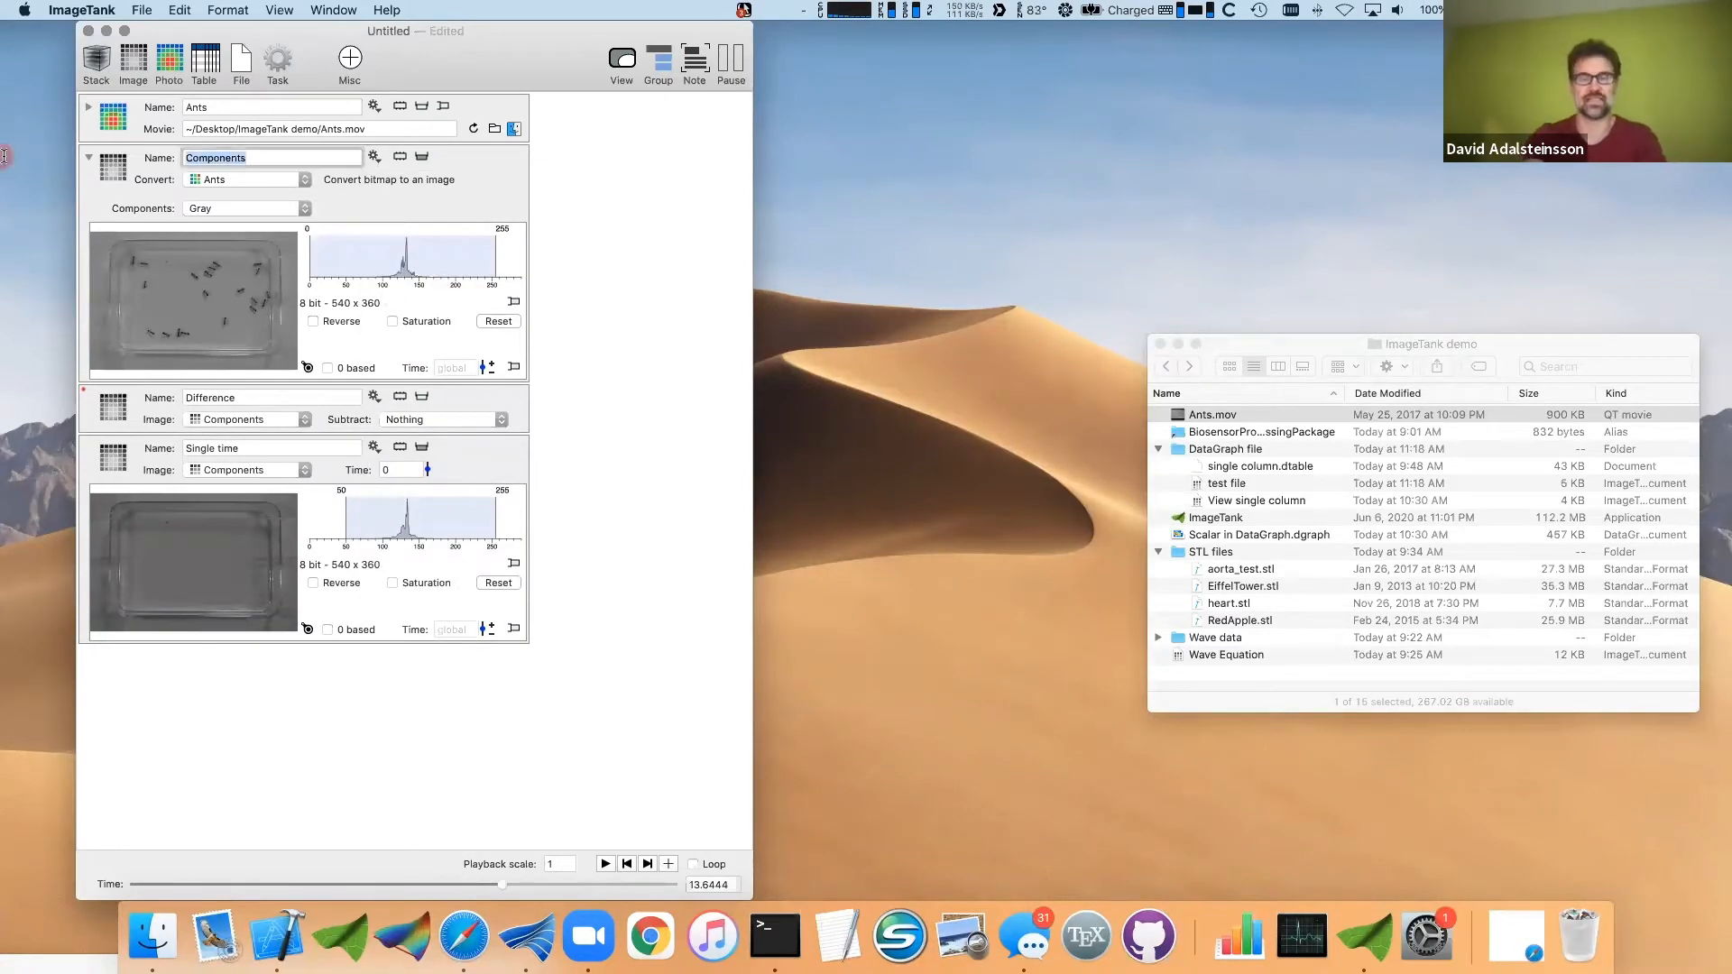
type("gray scale")
key("Return")
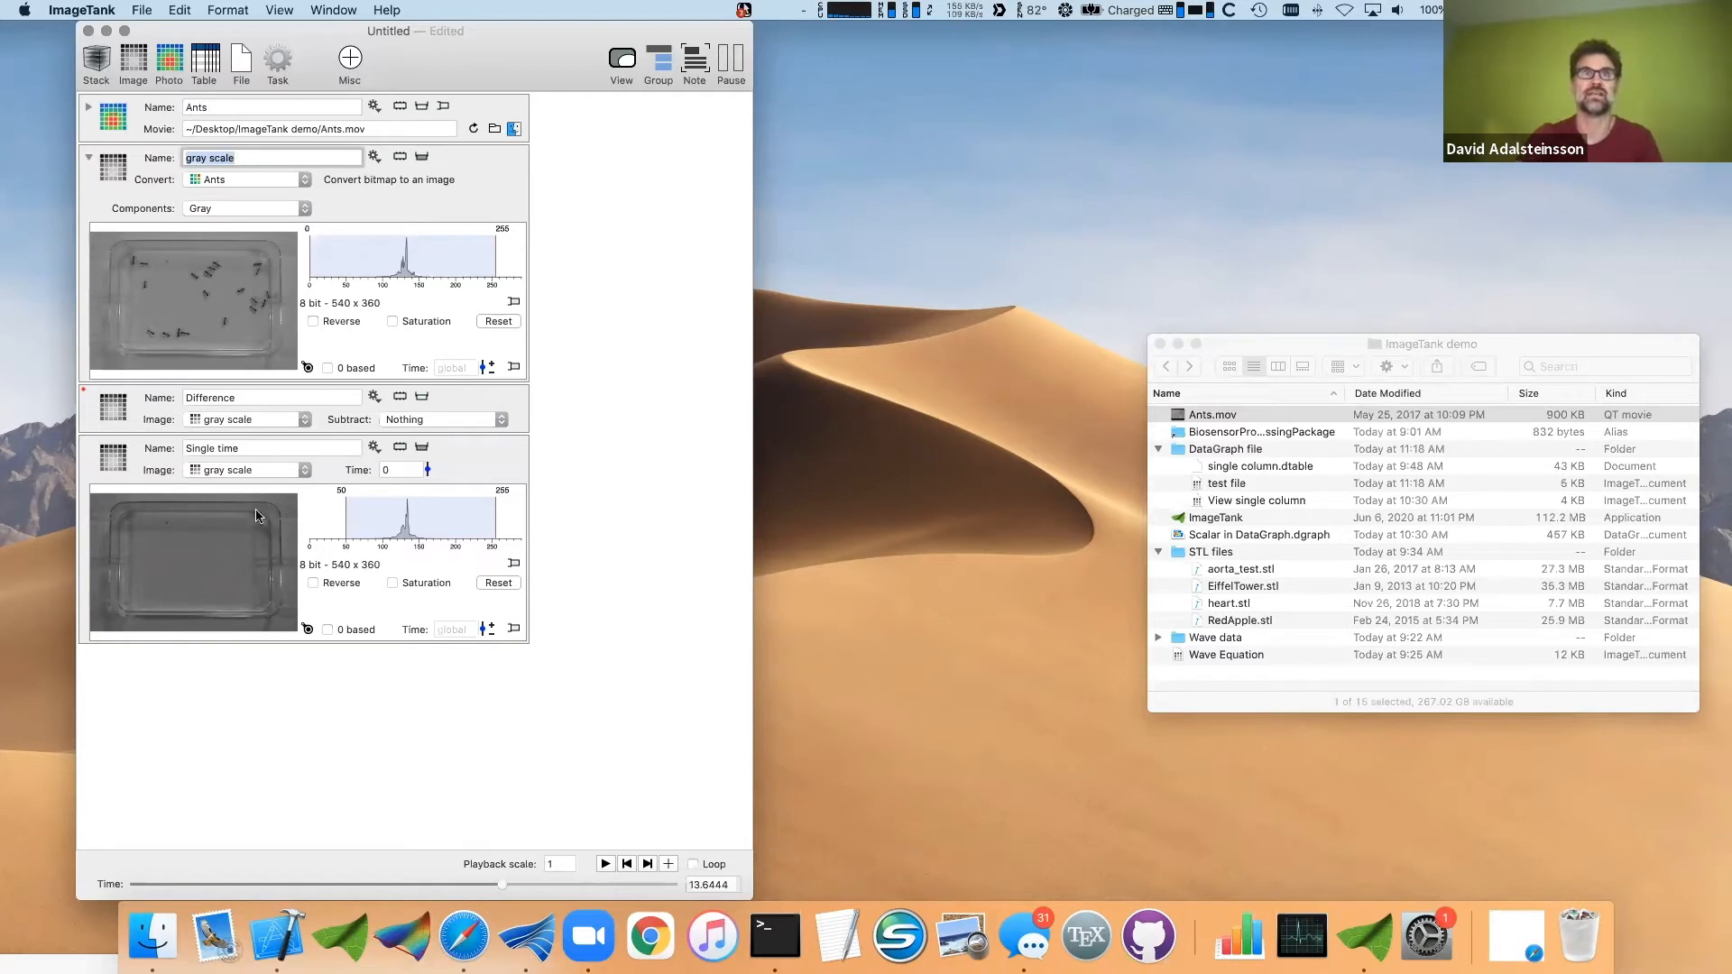
left_click(250, 449)
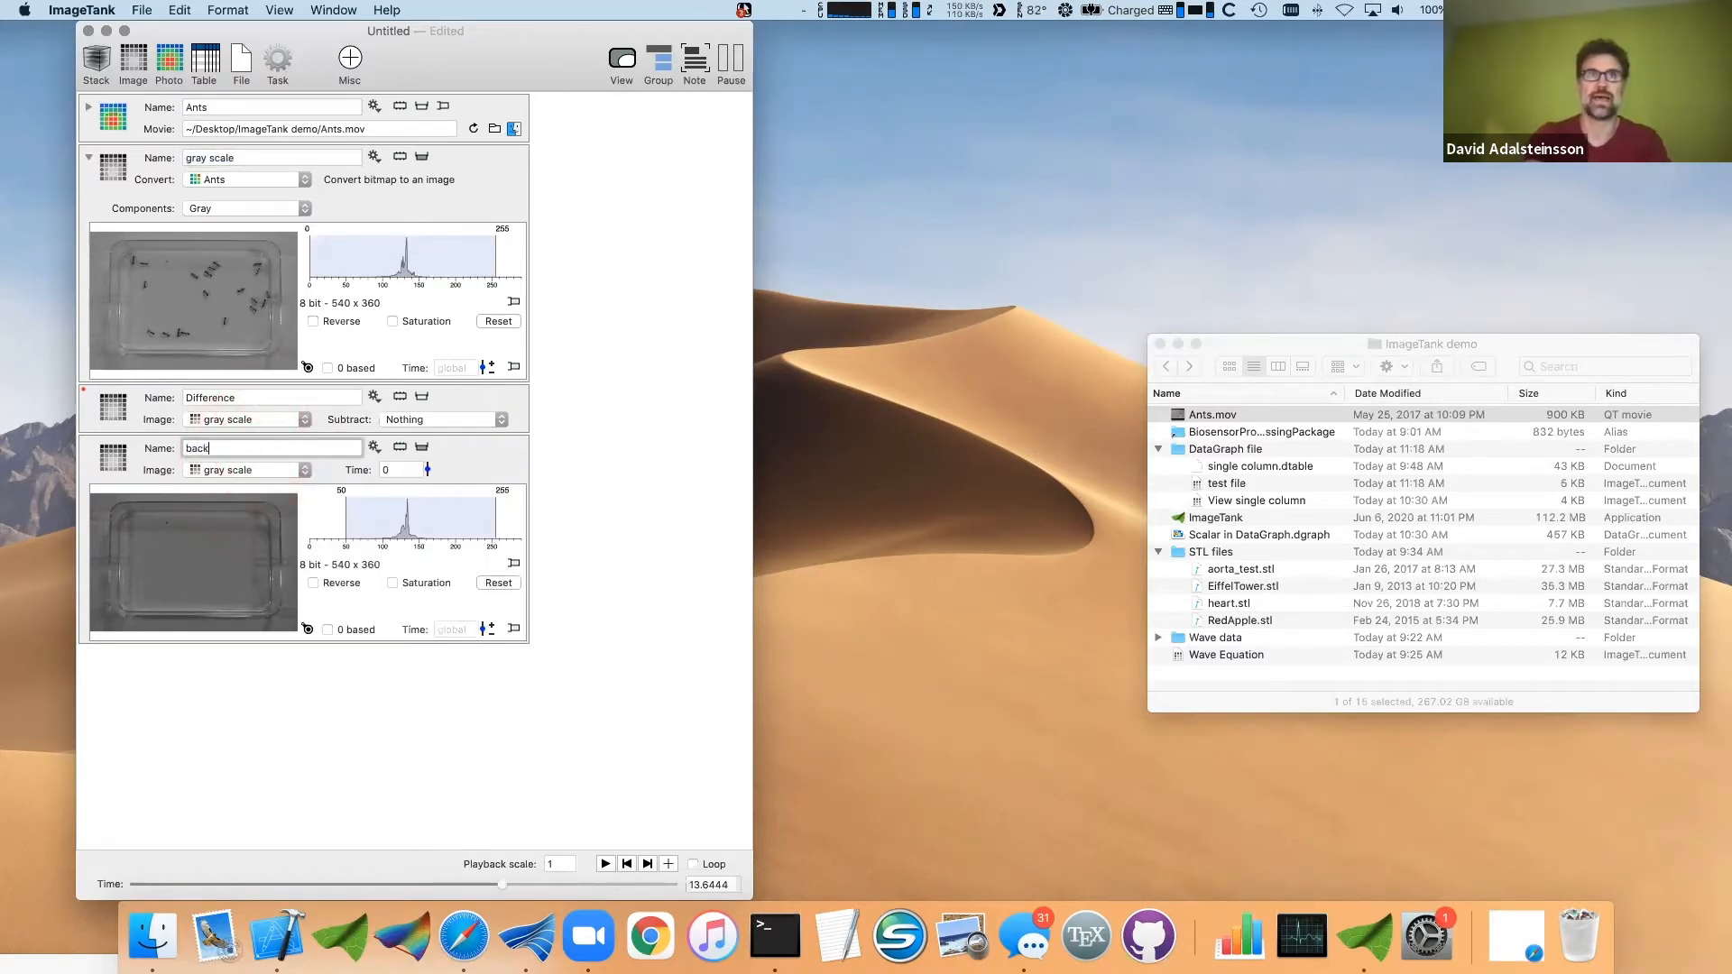
- Set the Difference variable to subtract background from gray scale, and show its preview
left_click_drag(415, 420, 414, 488)
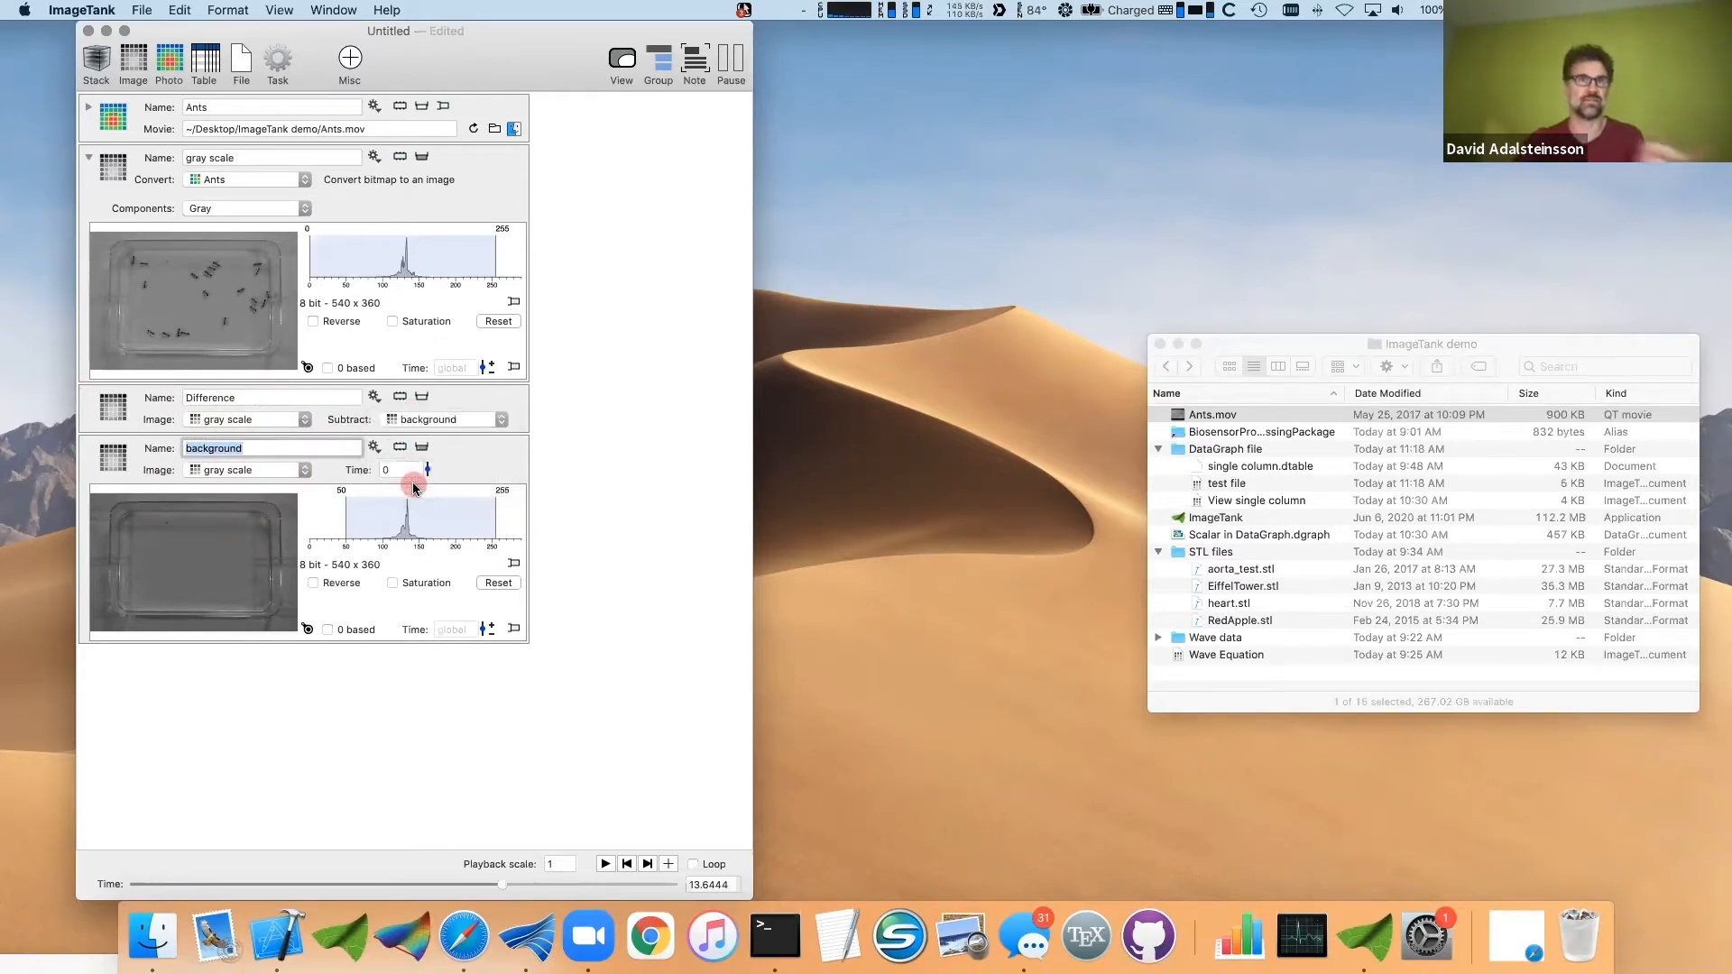
left_click(421, 398)
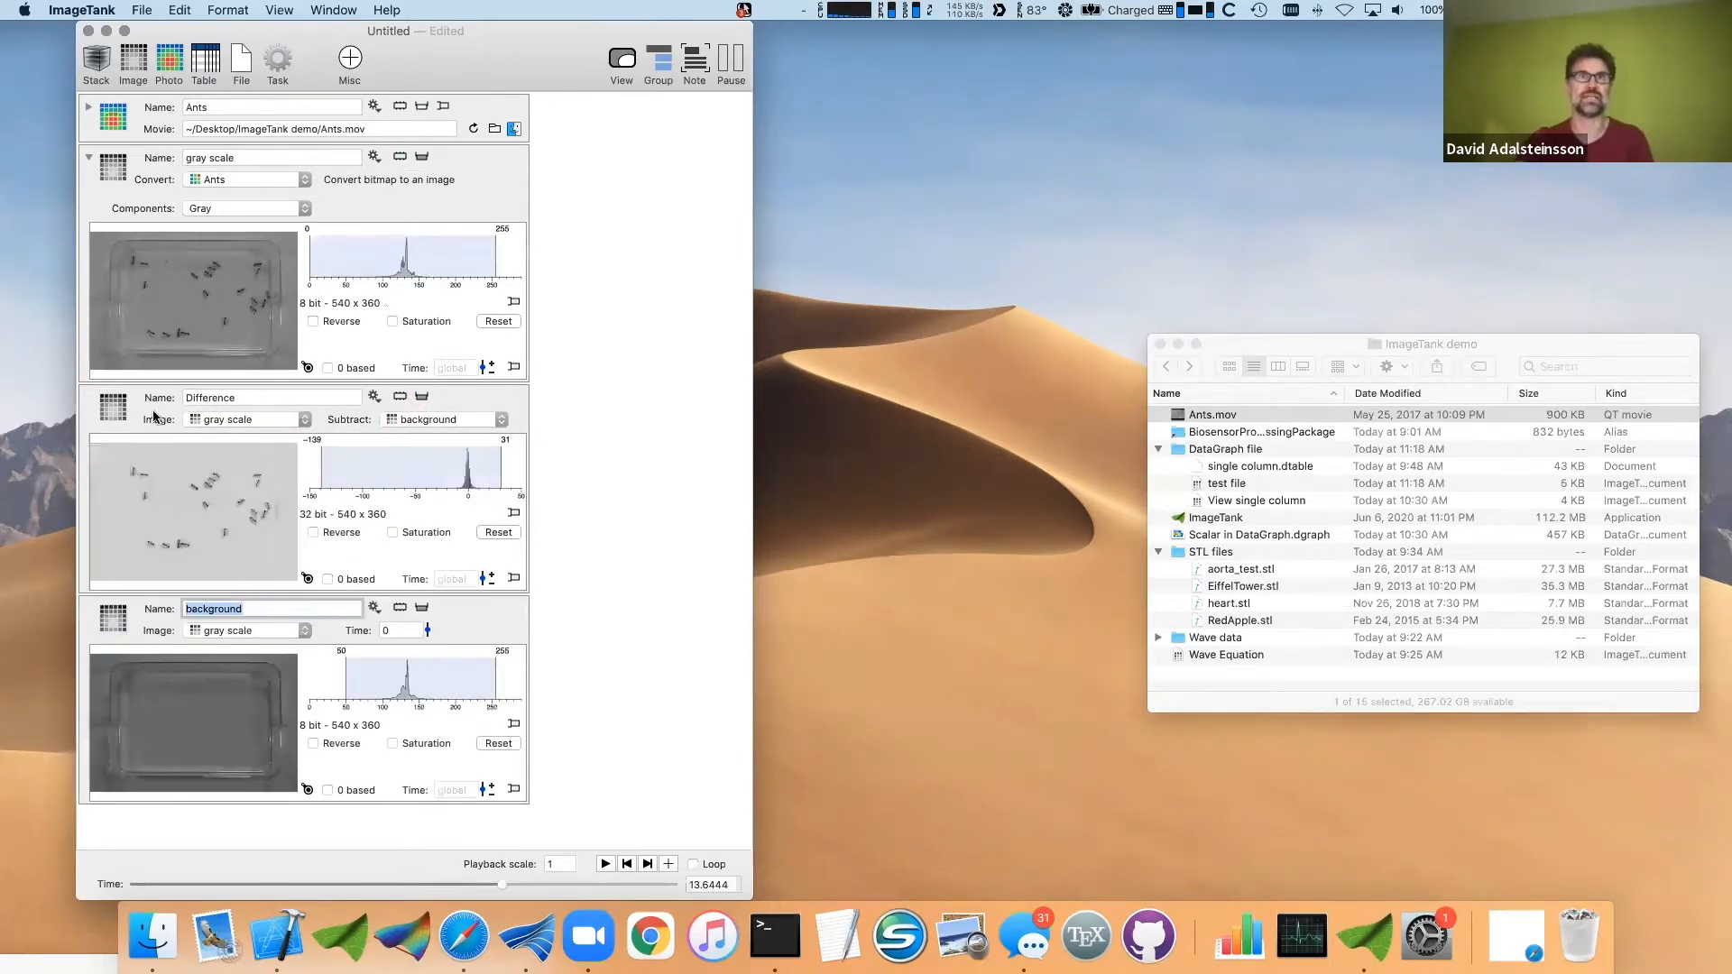
- Move the Difference entry below background, and scrub the global time from 0 to about 8.95 to check the subtraction
left_click_drag(115, 411, 571, 807)
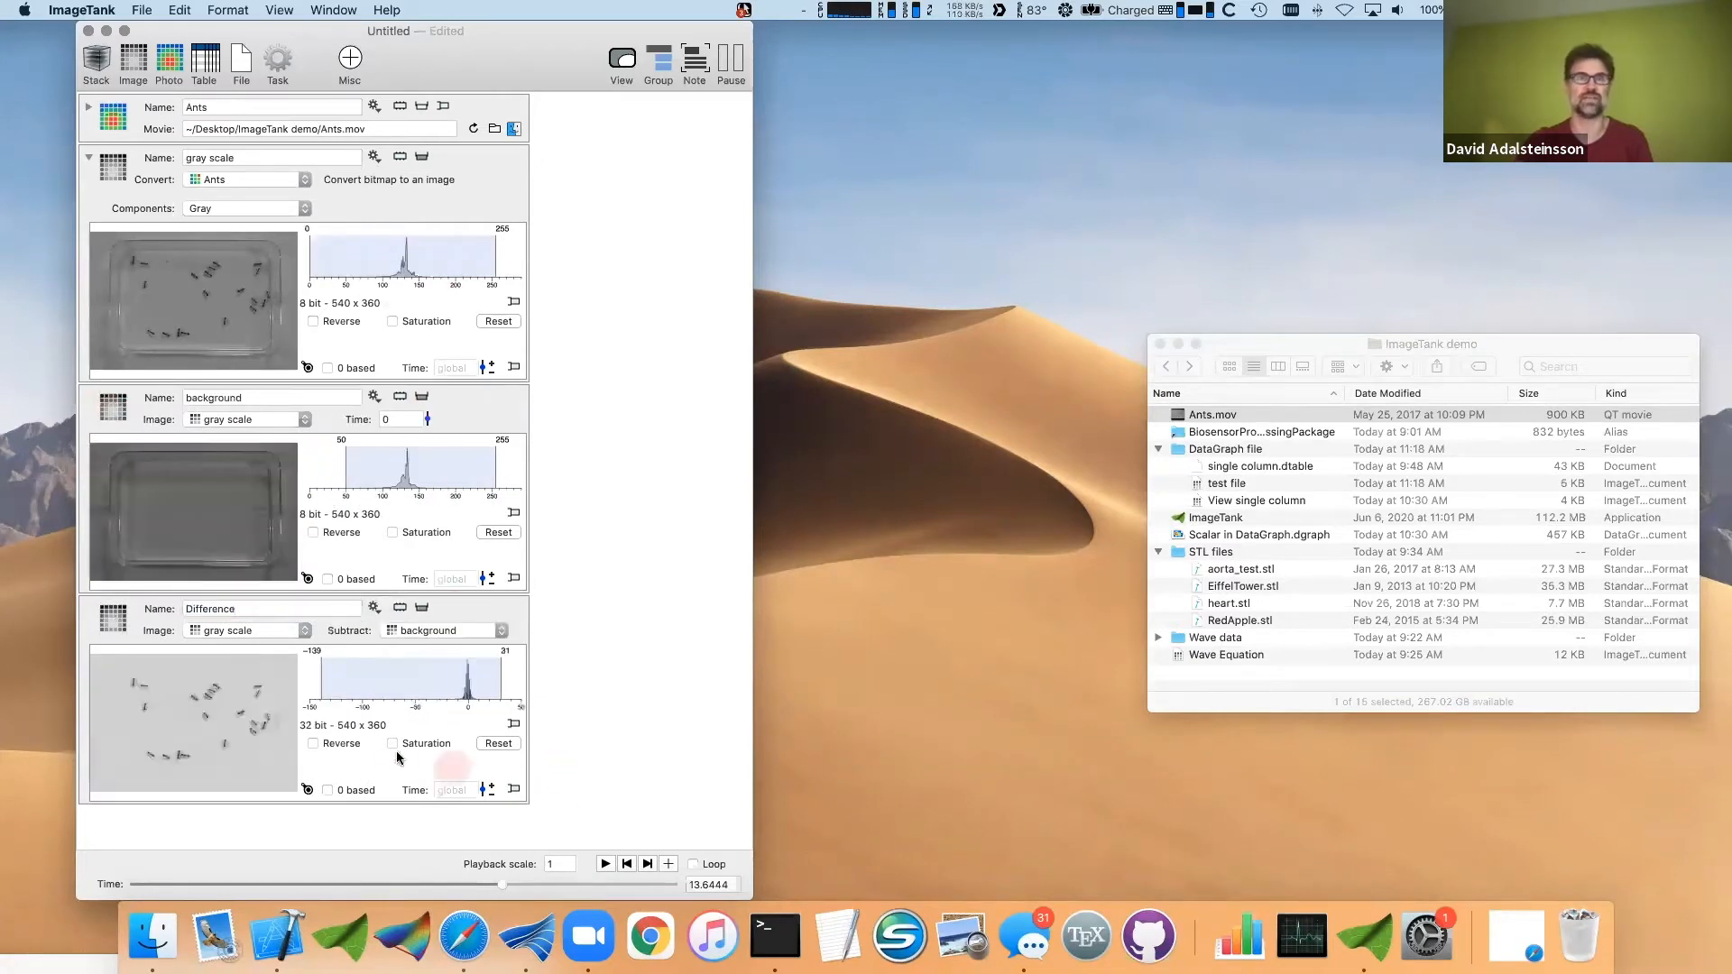
left_click_drag(243, 677, 125, 889)
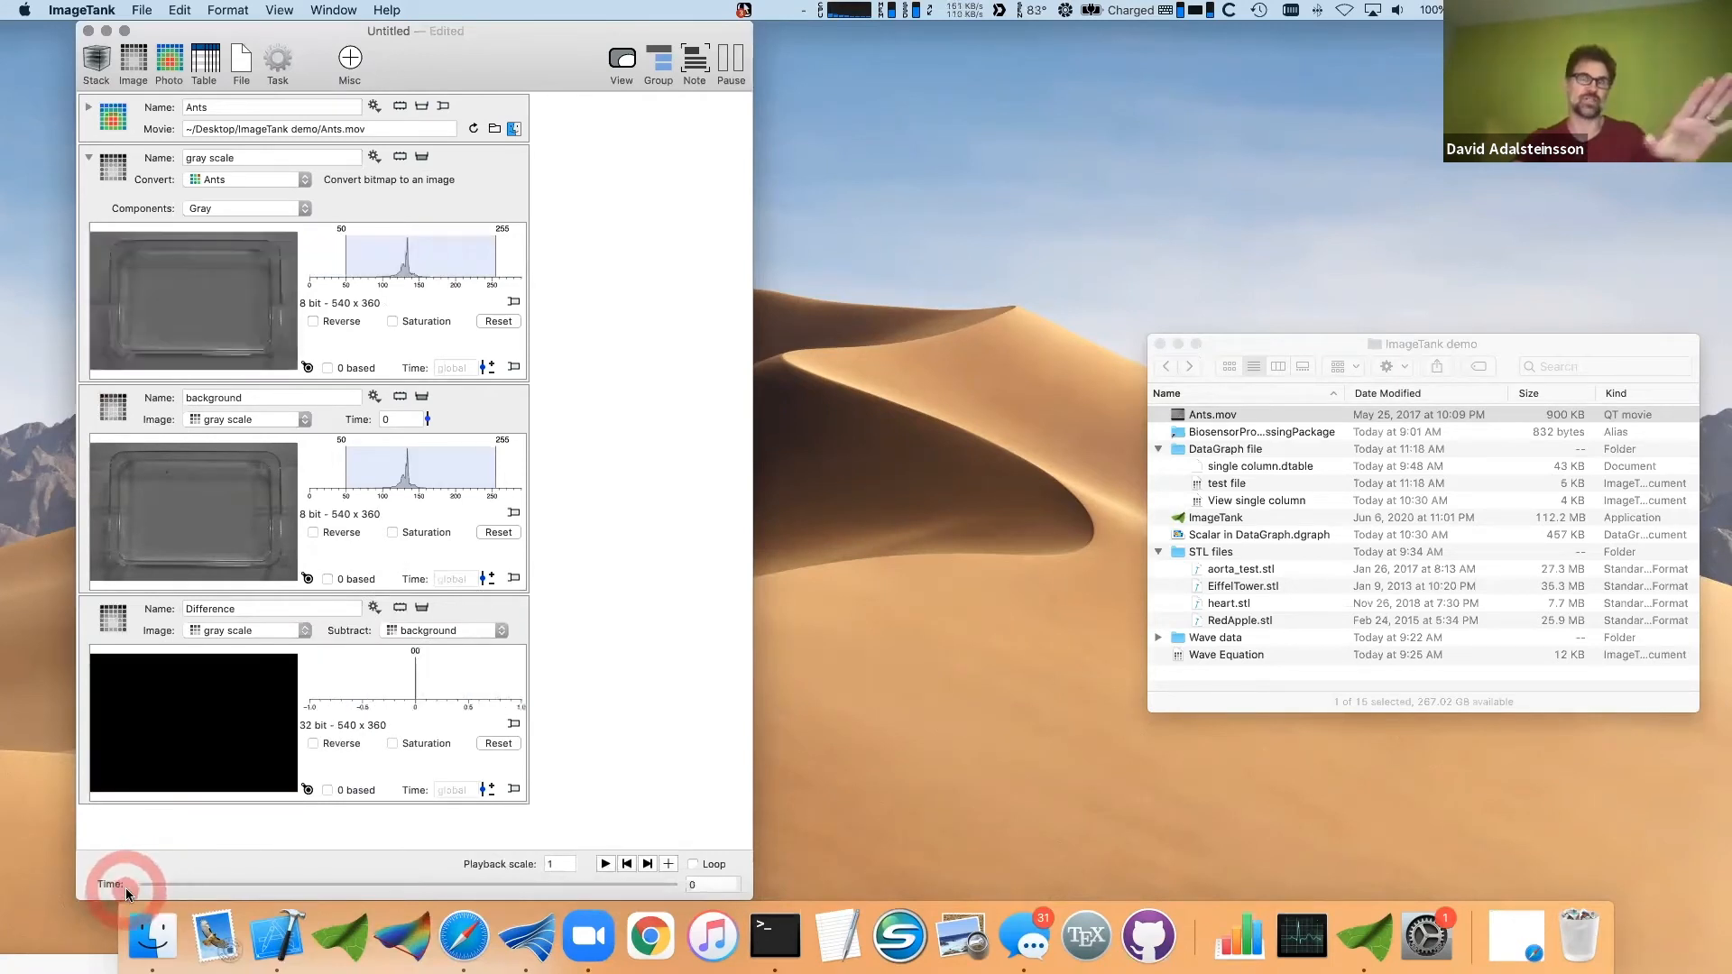
left_click(445, 707)
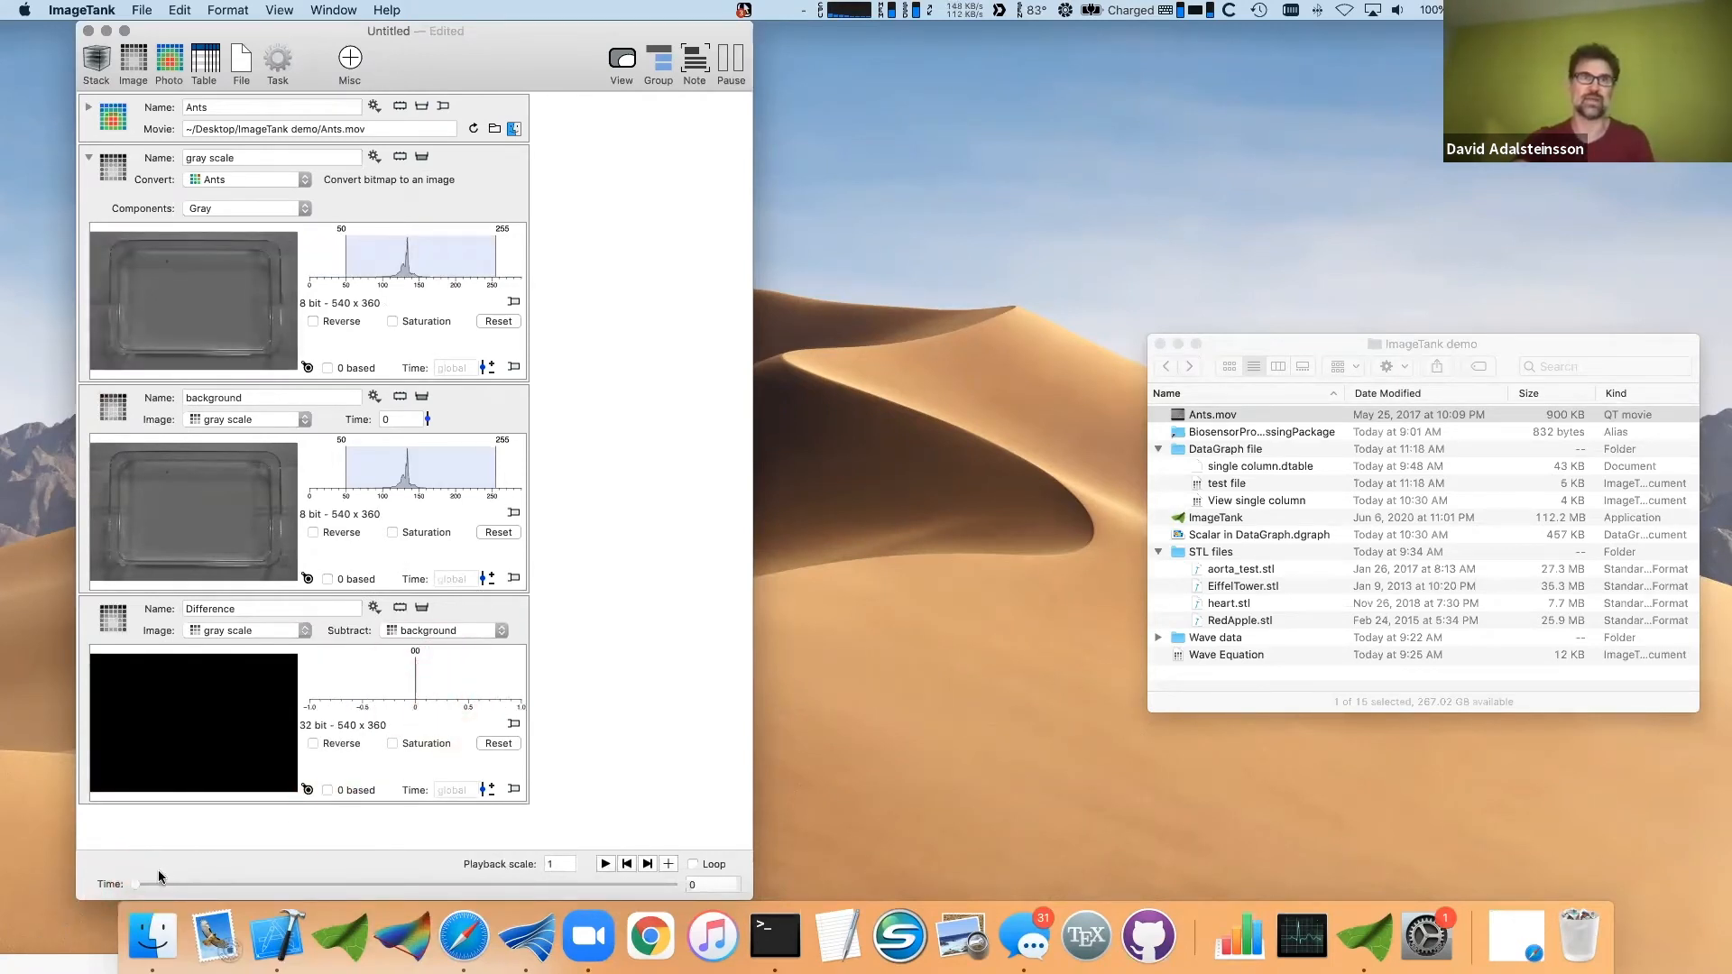
left_click_drag(135, 888, 376, 903)
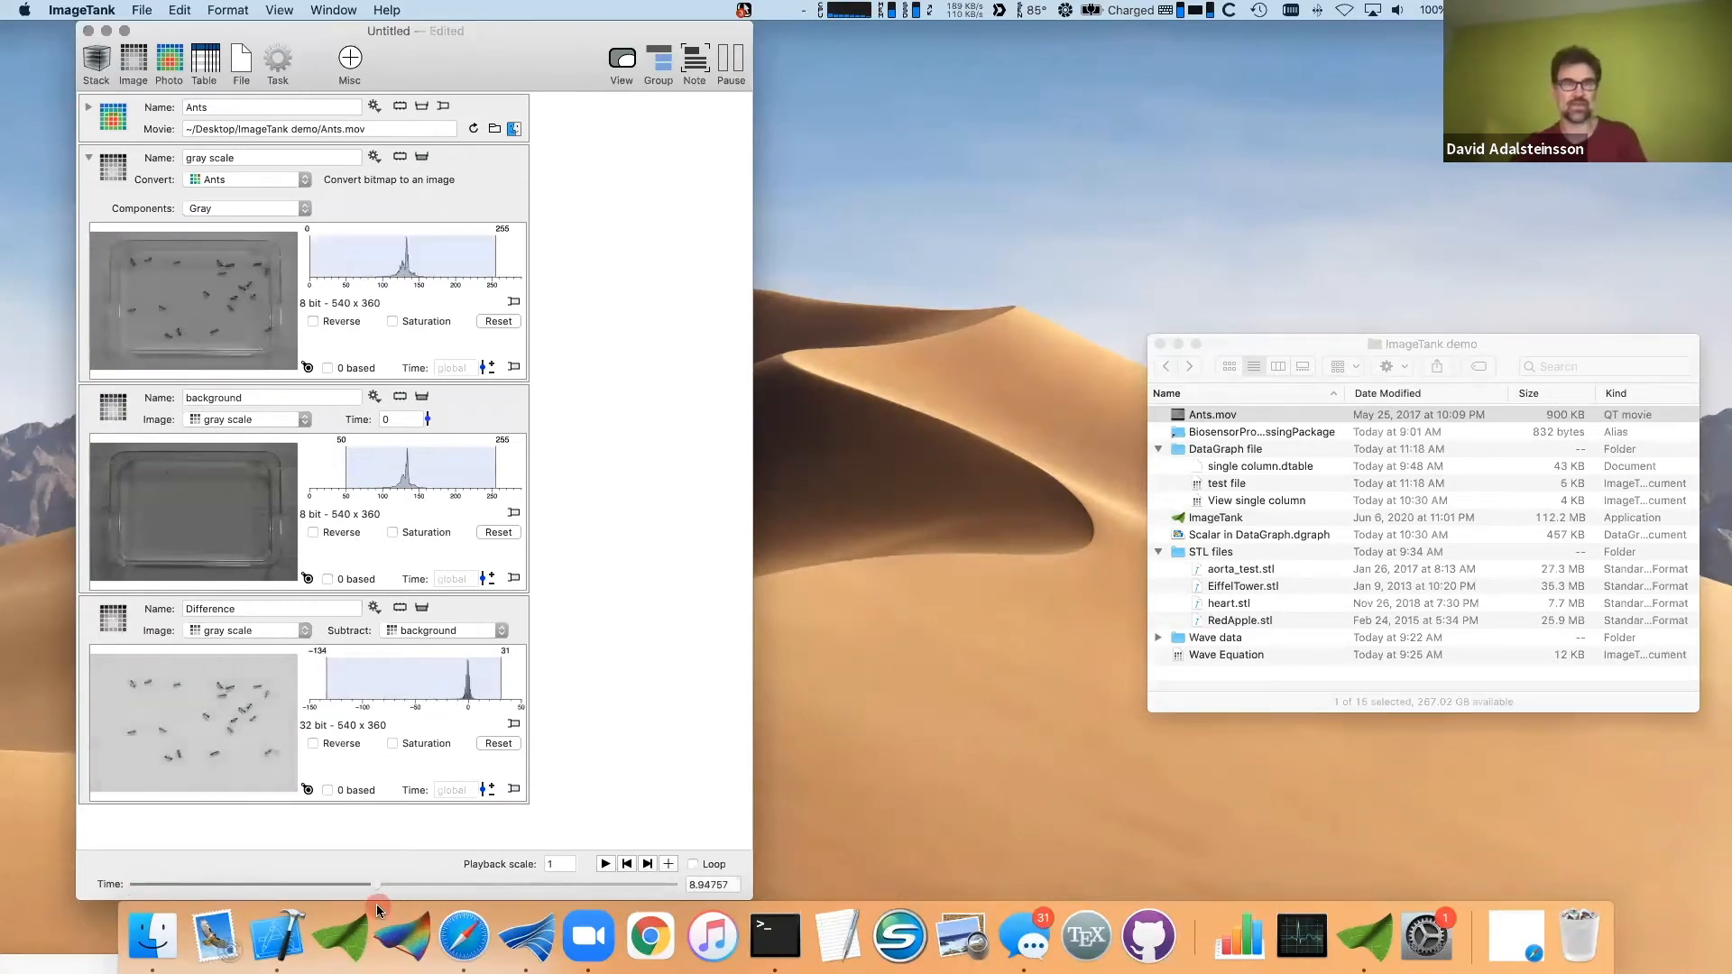
- Create a Thresholded Path variable from the Difference image, and open its detached preview
left_click(372, 611)
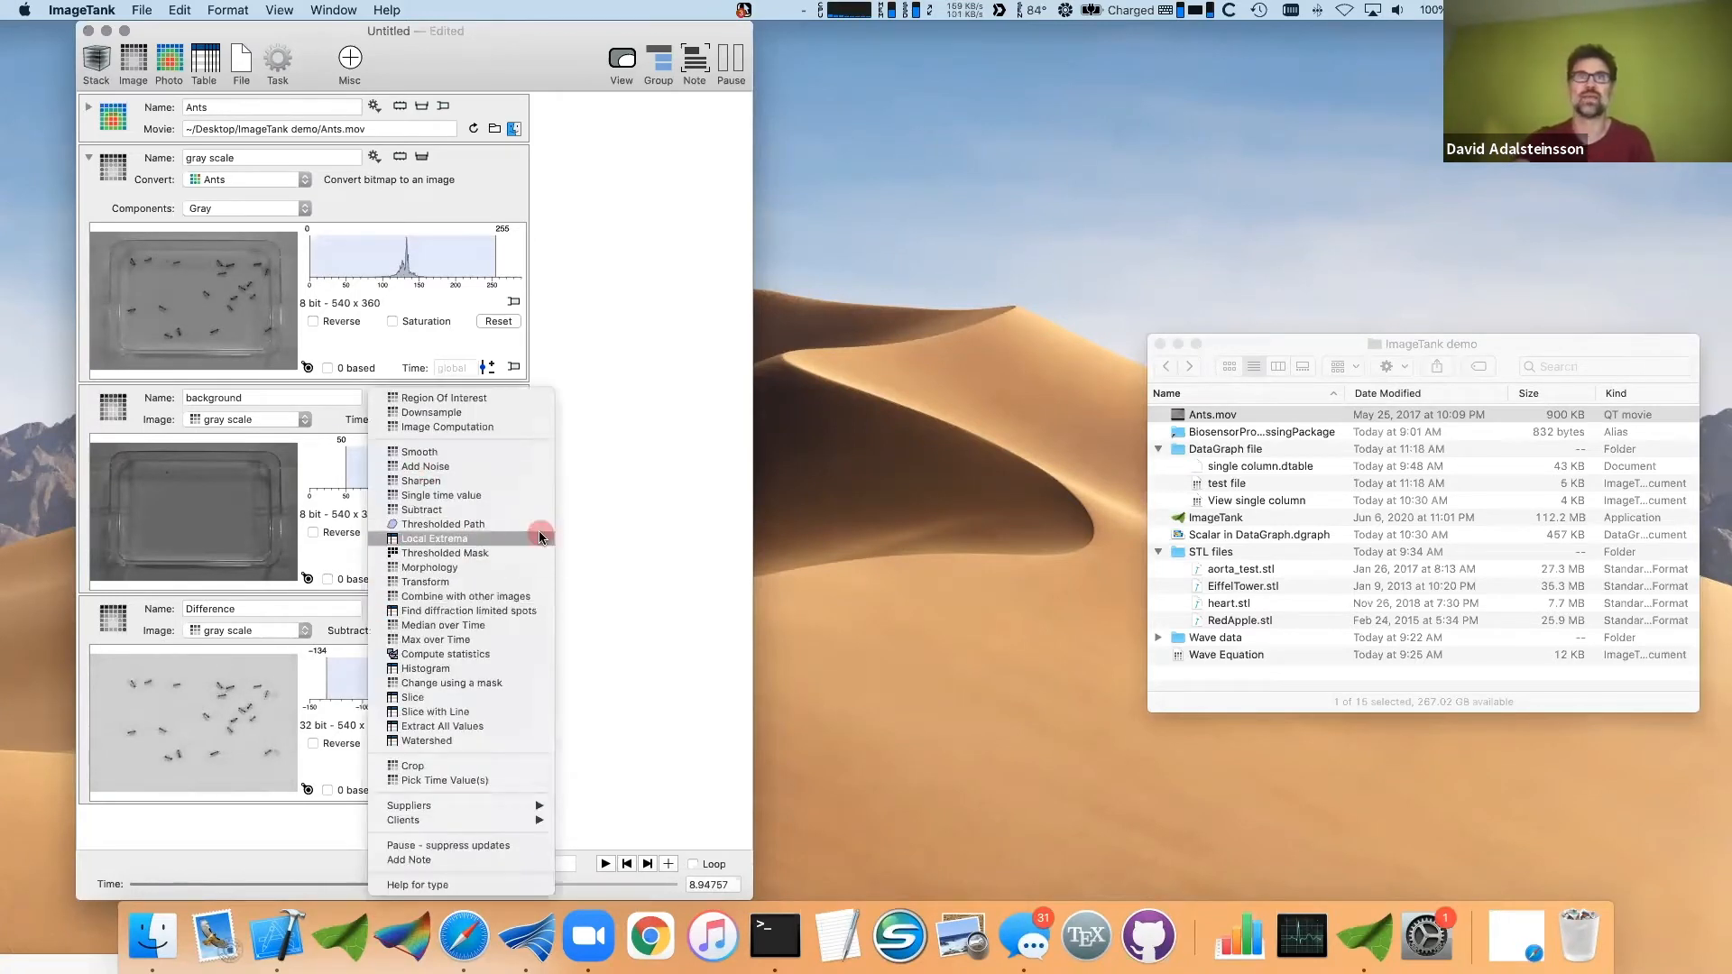
left_click(507, 530)
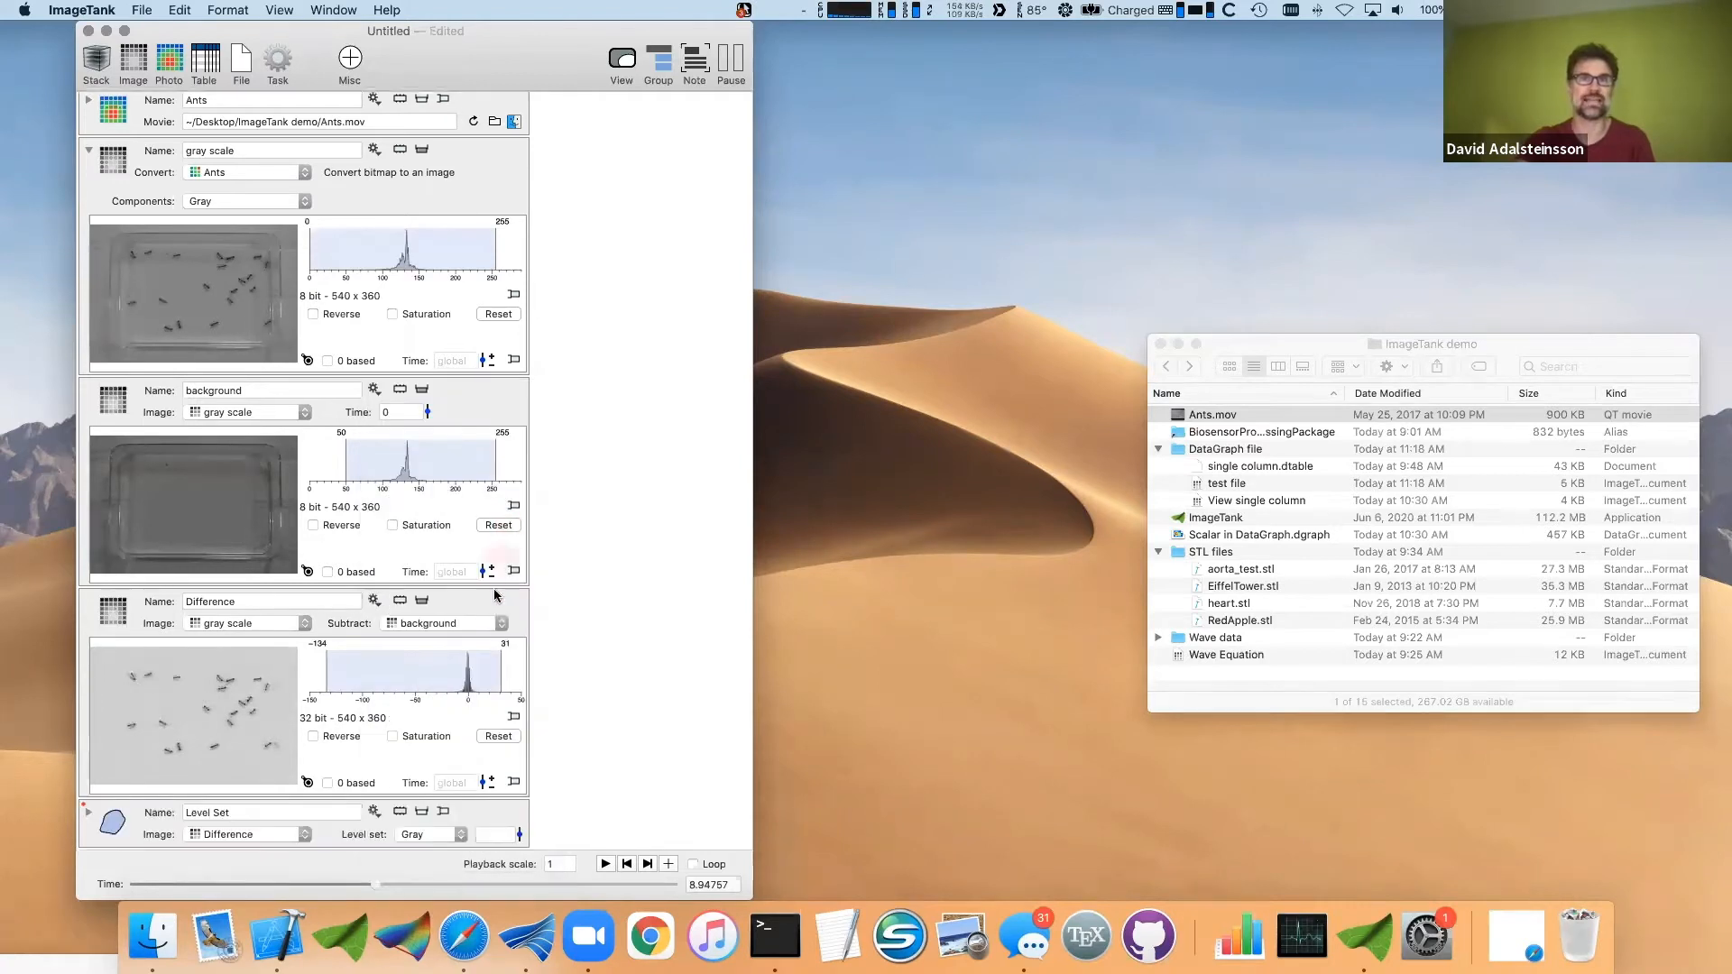
left_click(443, 812)
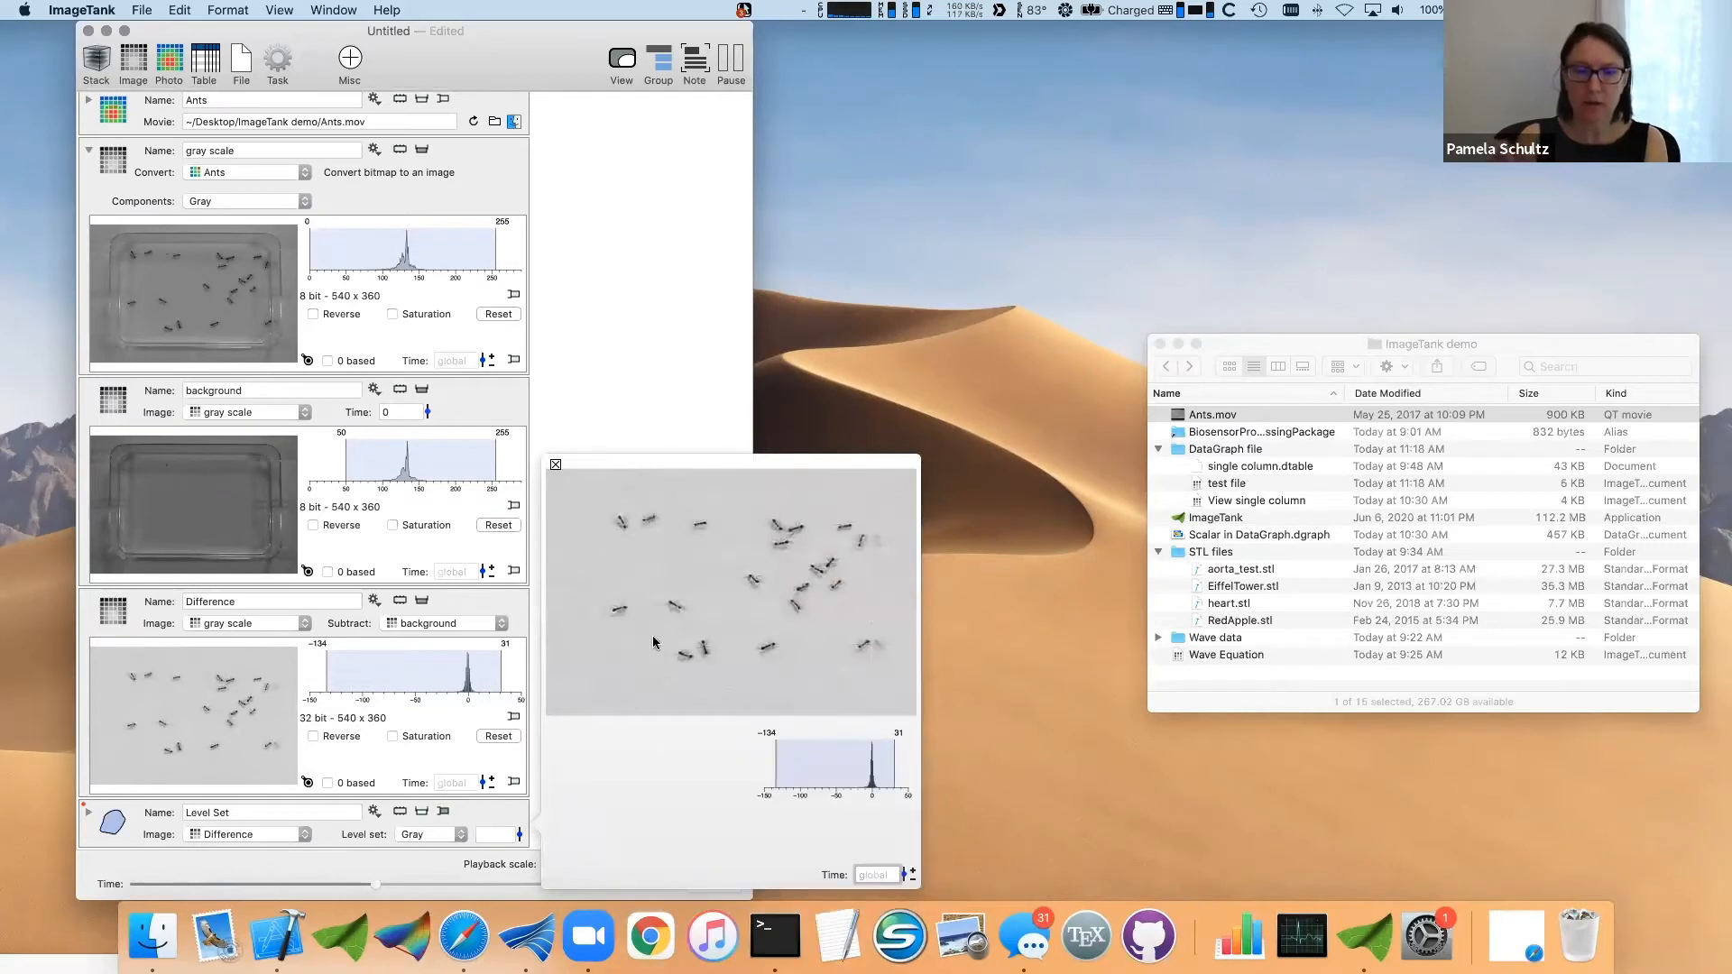
- Magnify a single ant in the Level Set preview and set the level set threshold to about -59.85
left_click_drag(634, 615, 658, 636)
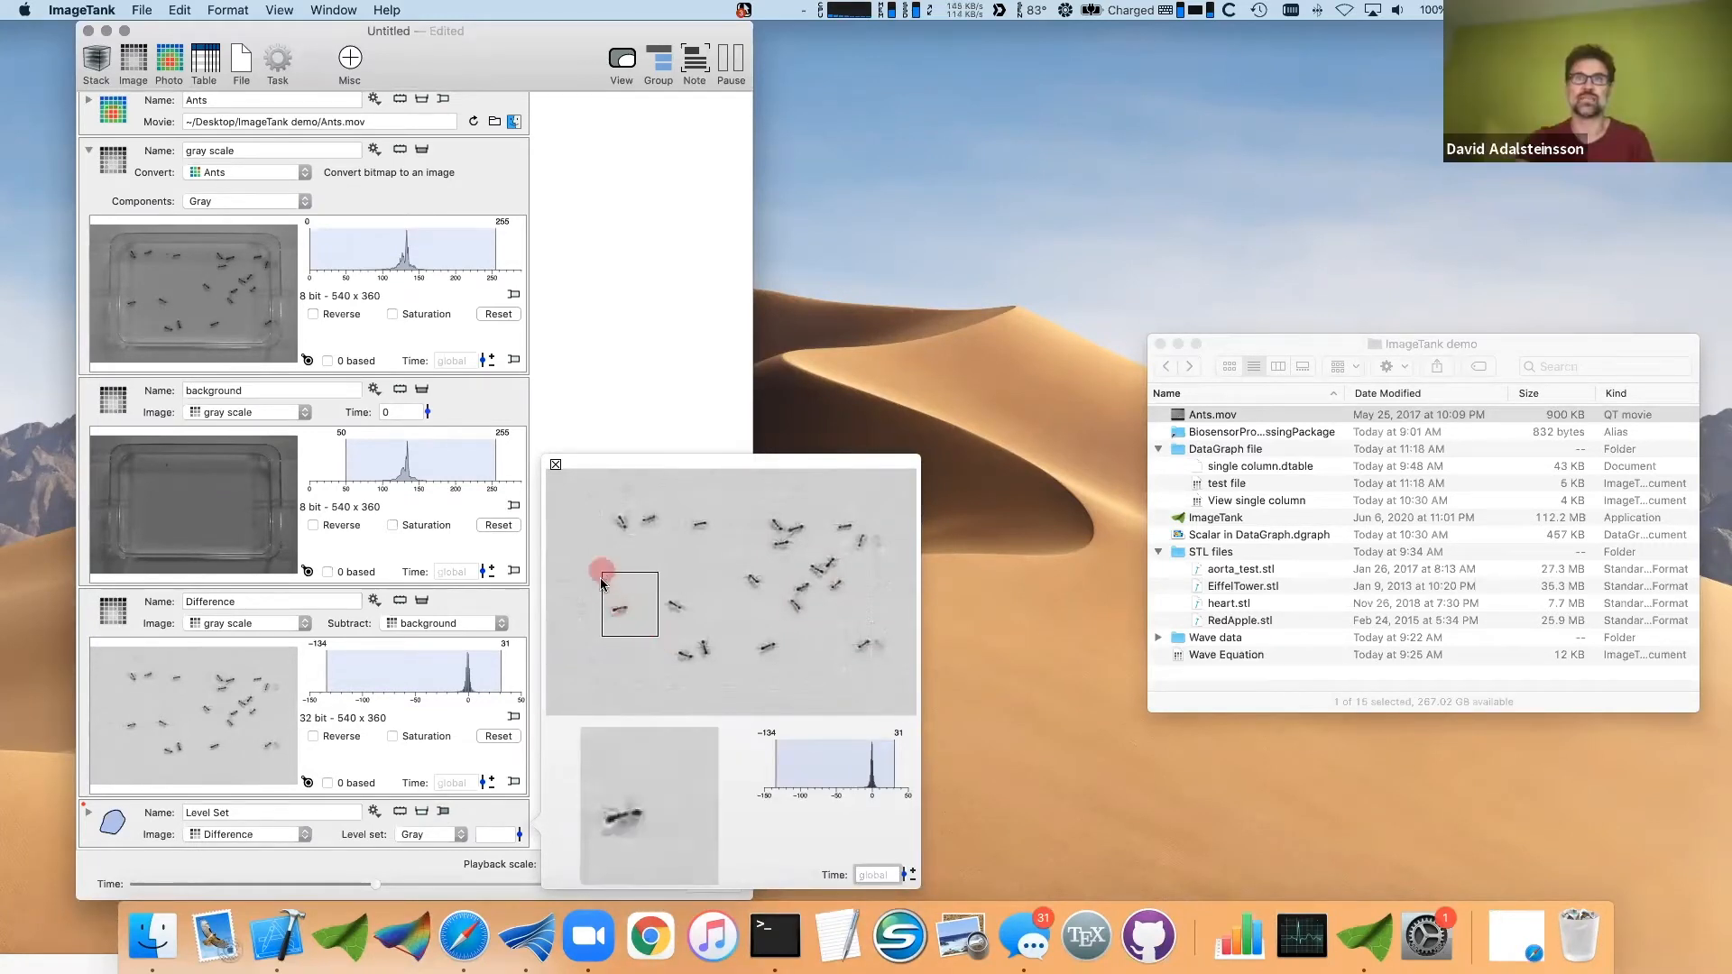
left_click_drag(601, 577, 628, 611)
mouse_move(646, 780)
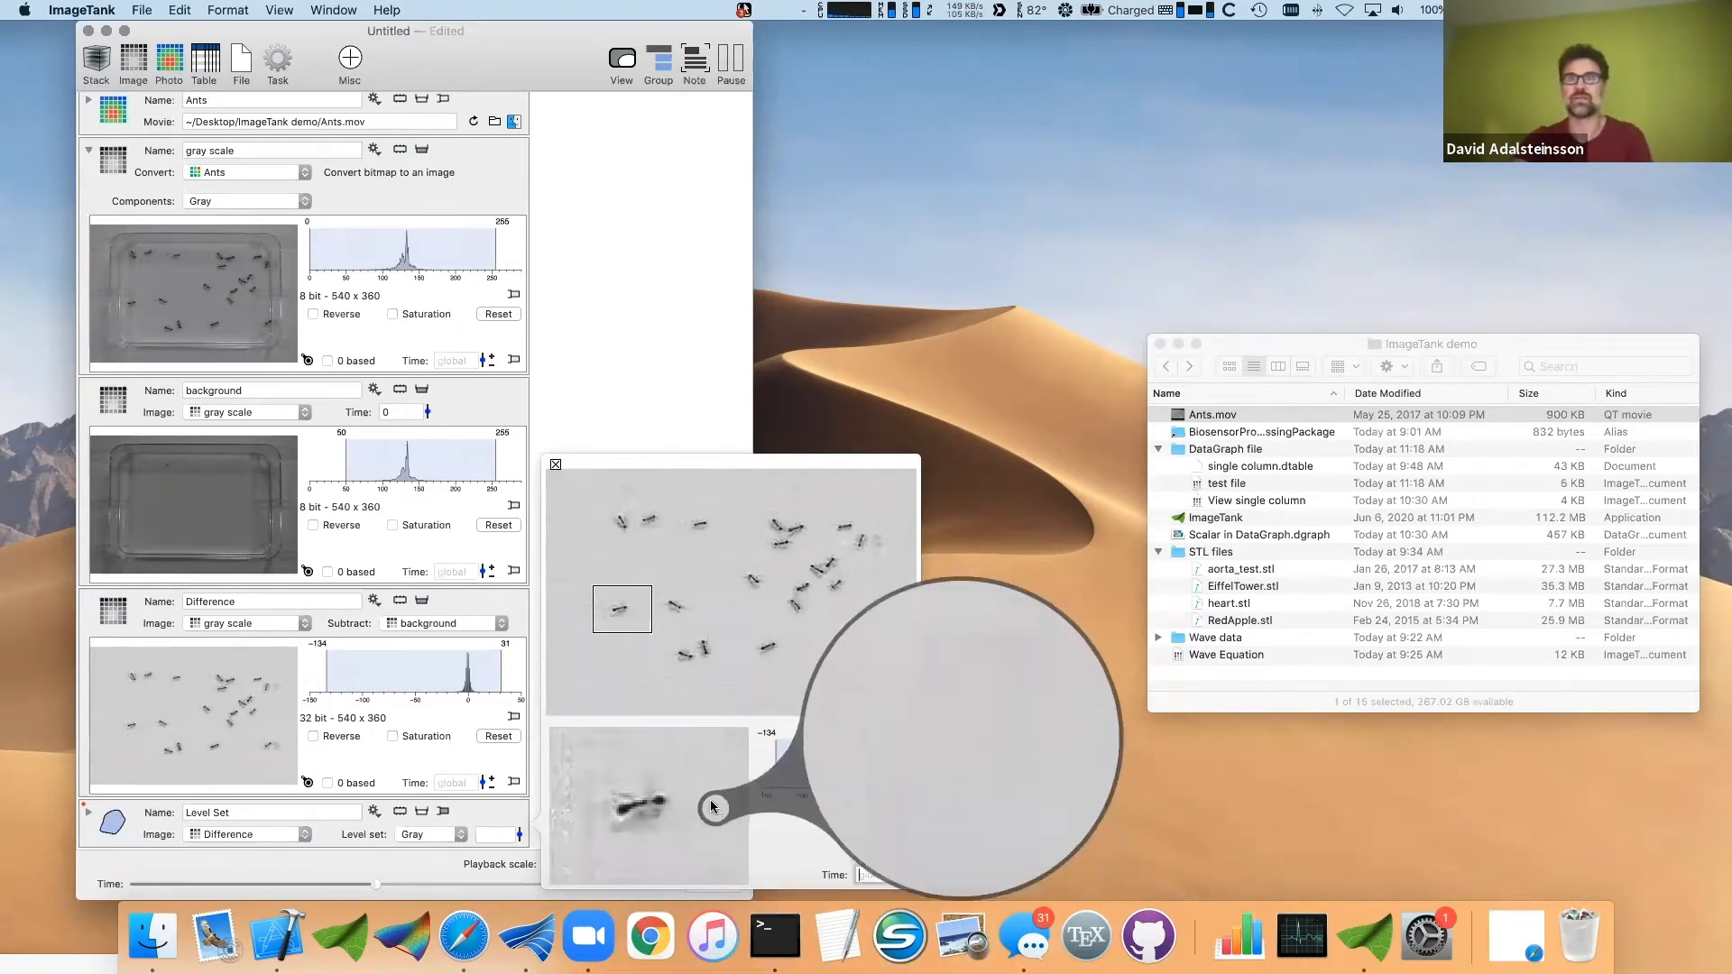
left_click(519, 835)
left_click_drag(519, 839, 520, 848)
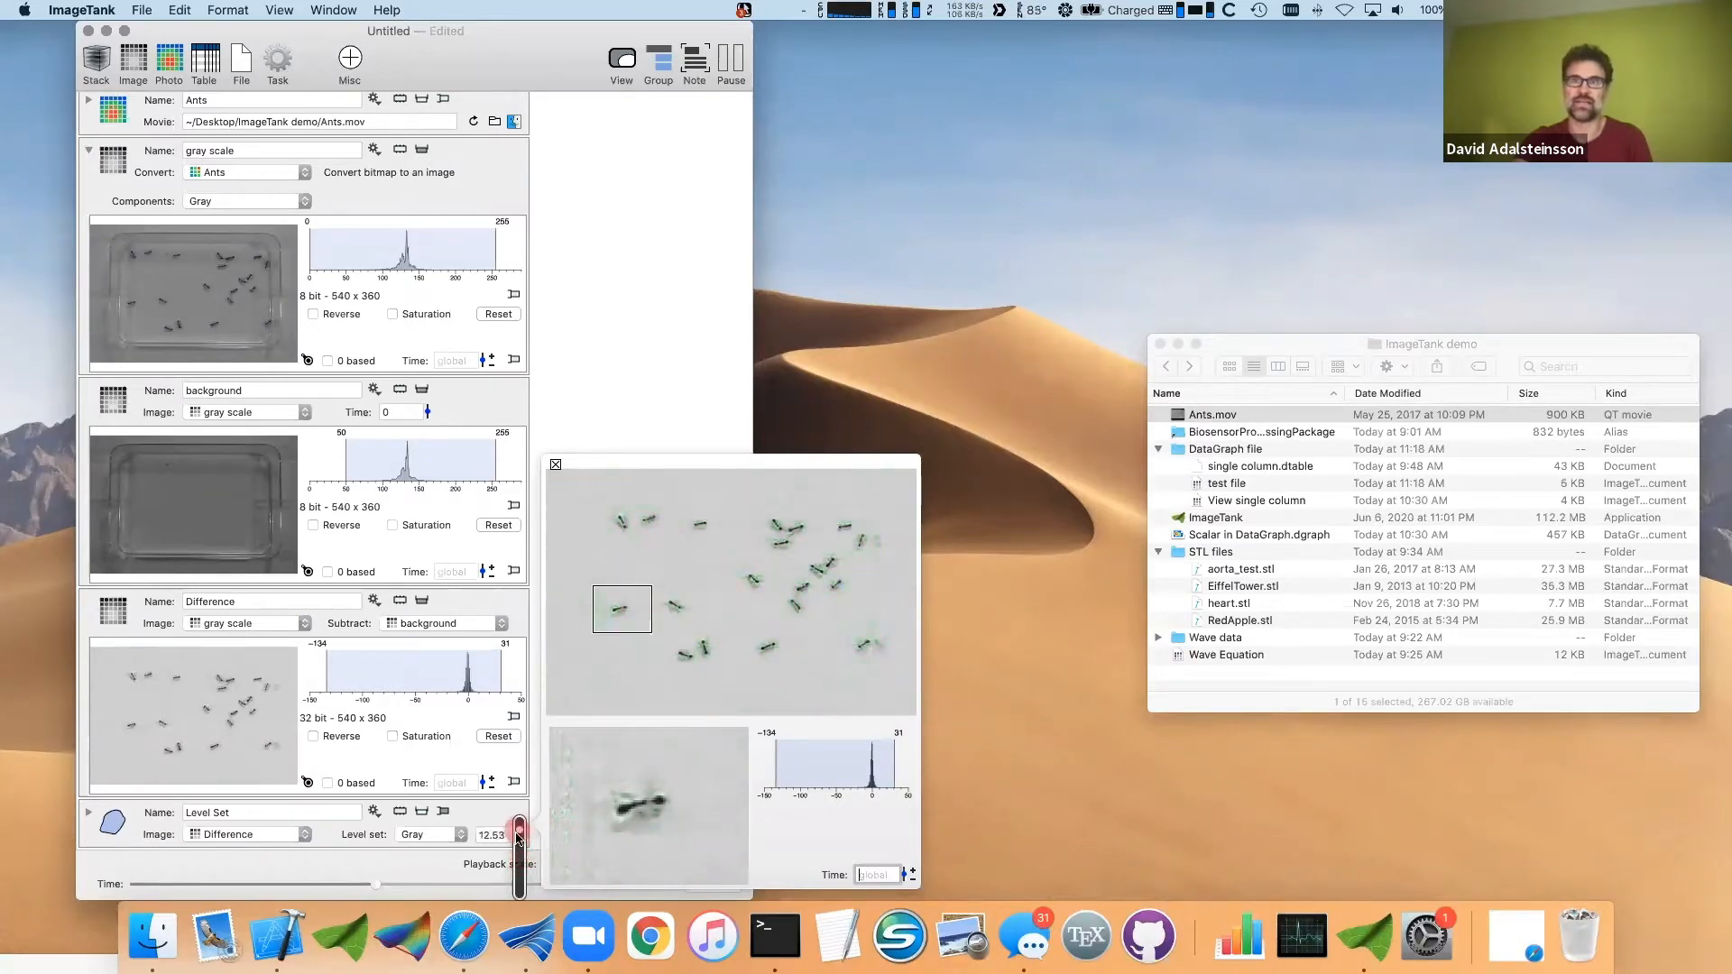
left_click_drag(517, 849, 519, 868)
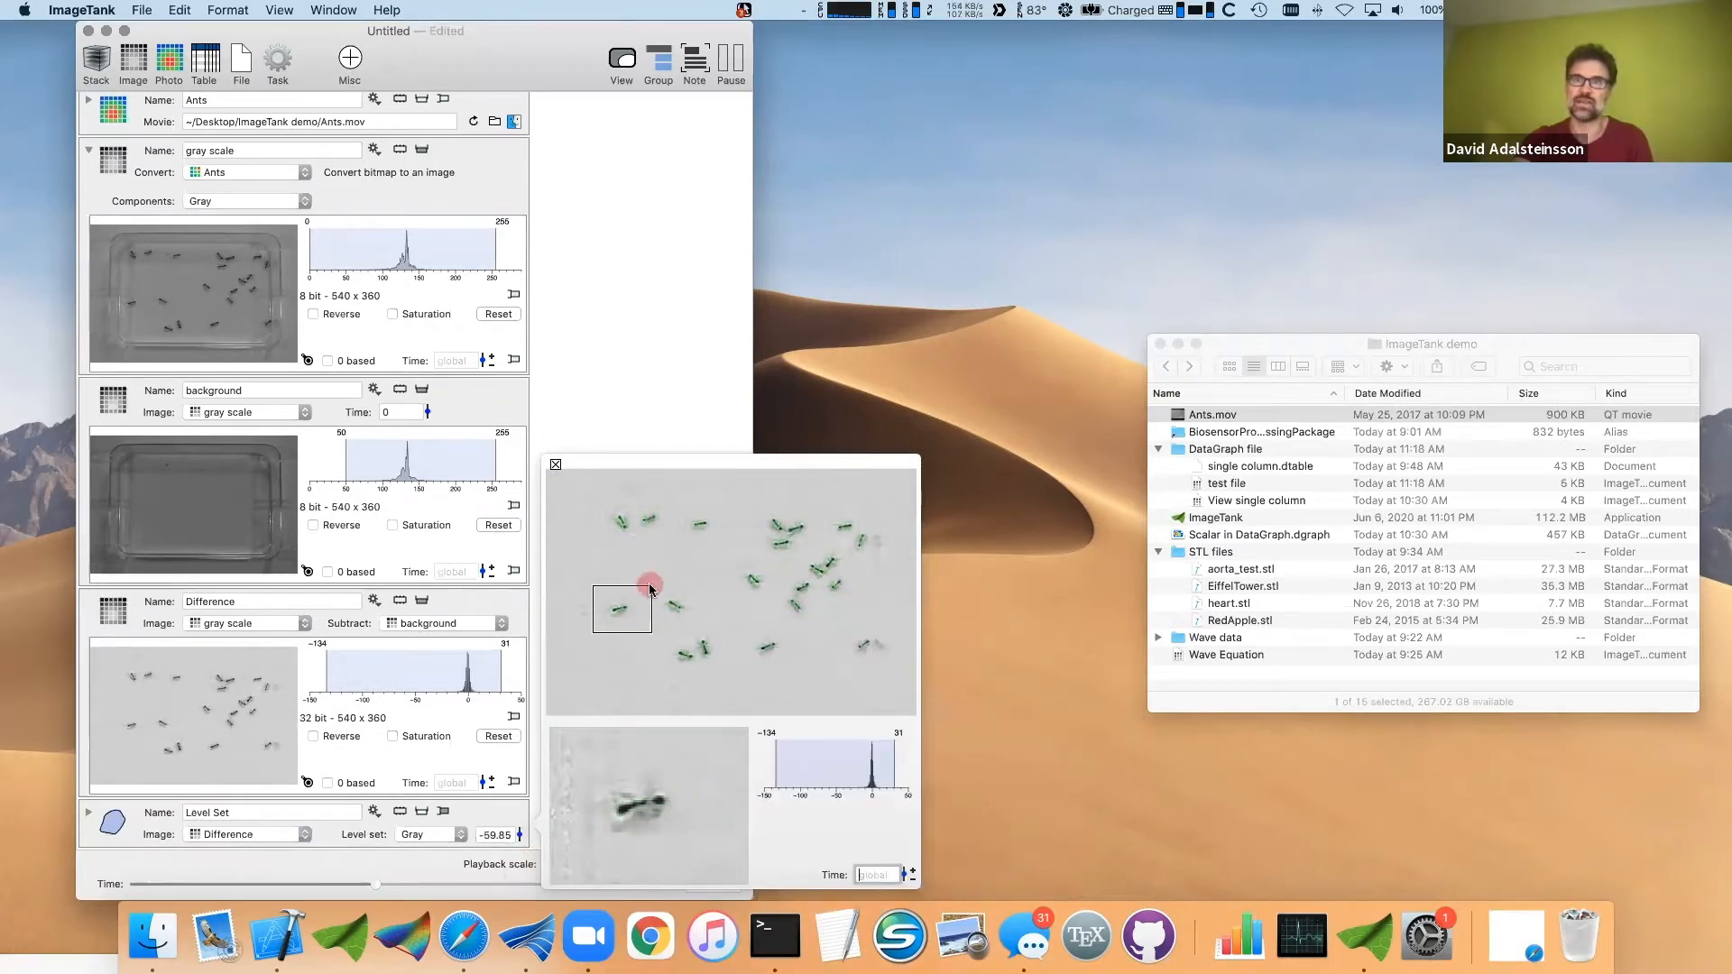
- Inspect the outlines on several ants in the magnified preview, scrub the global time to about 9.03, and close the preview
mouse_move(649, 587)
left_mouse_down()
mouse_move(607, 612)
mouse_move(625, 609)
left_mouse_up()
mouse_move(654, 784)
left_mouse_down()
mouse_move(611, 826)
mouse_move(666, 801)
left_mouse_up()
left_click_drag(663, 810, 642, 808)
left_click_drag(619, 611, 816, 574)
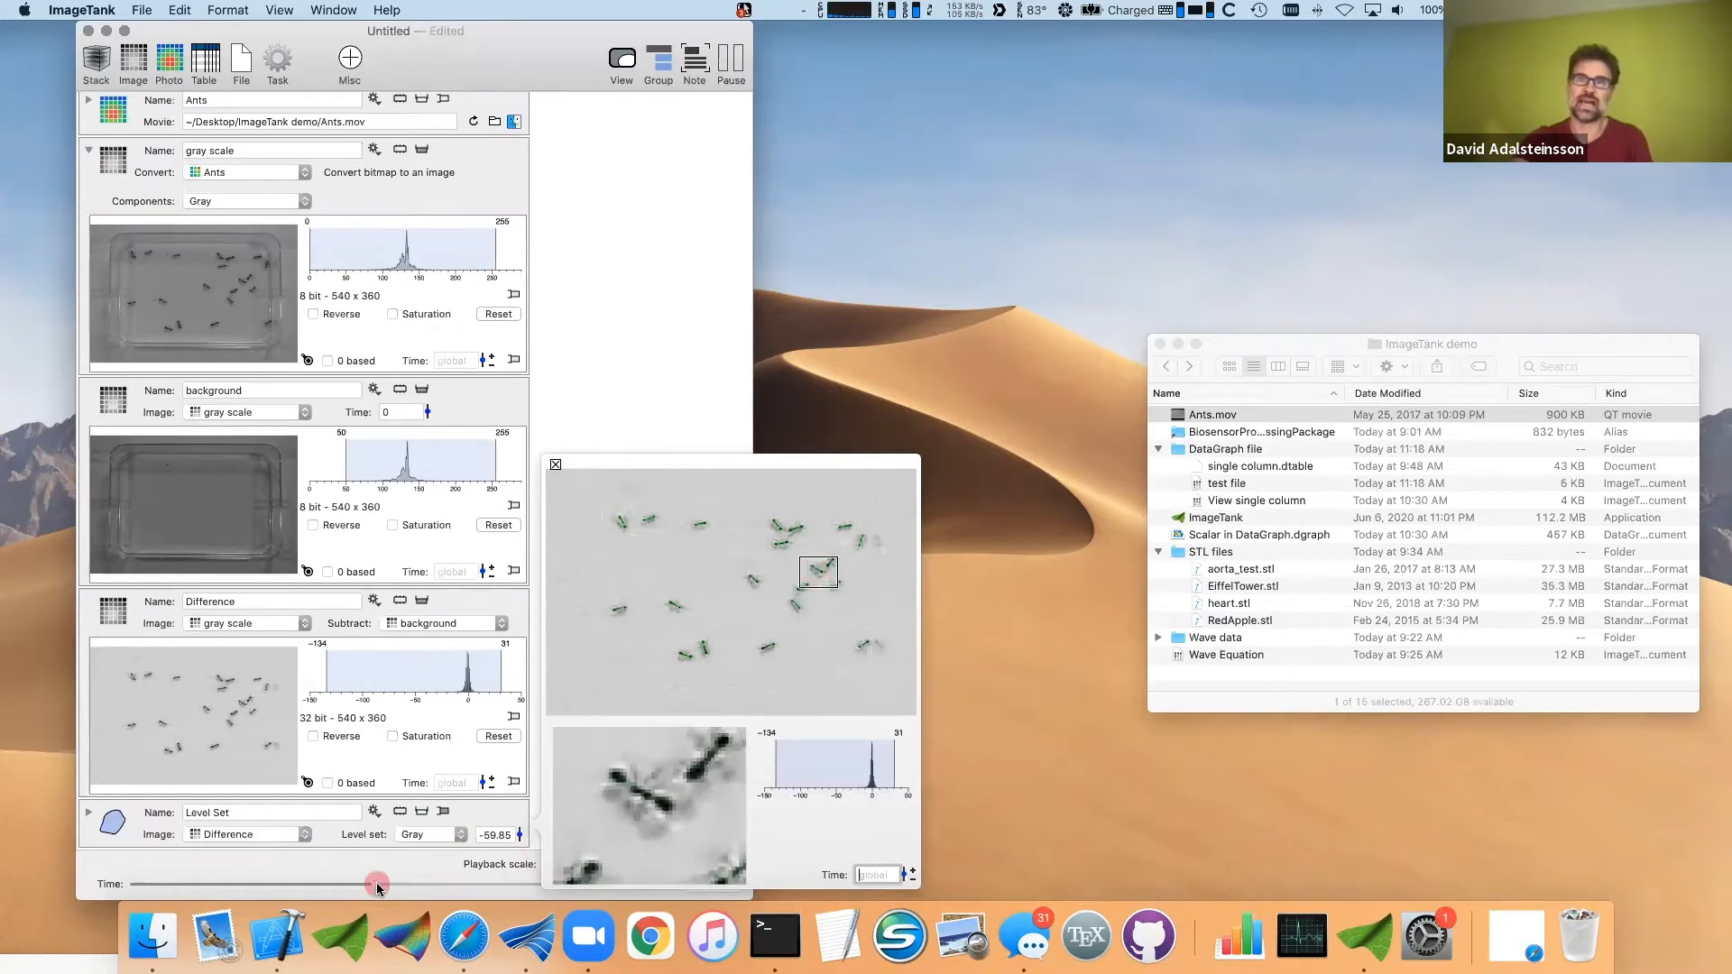
mouse_move(369, 888)
left_mouse_down()
mouse_move(389, 882)
mouse_move(365, 880)
mouse_move(377, 862)
left_mouse_up()
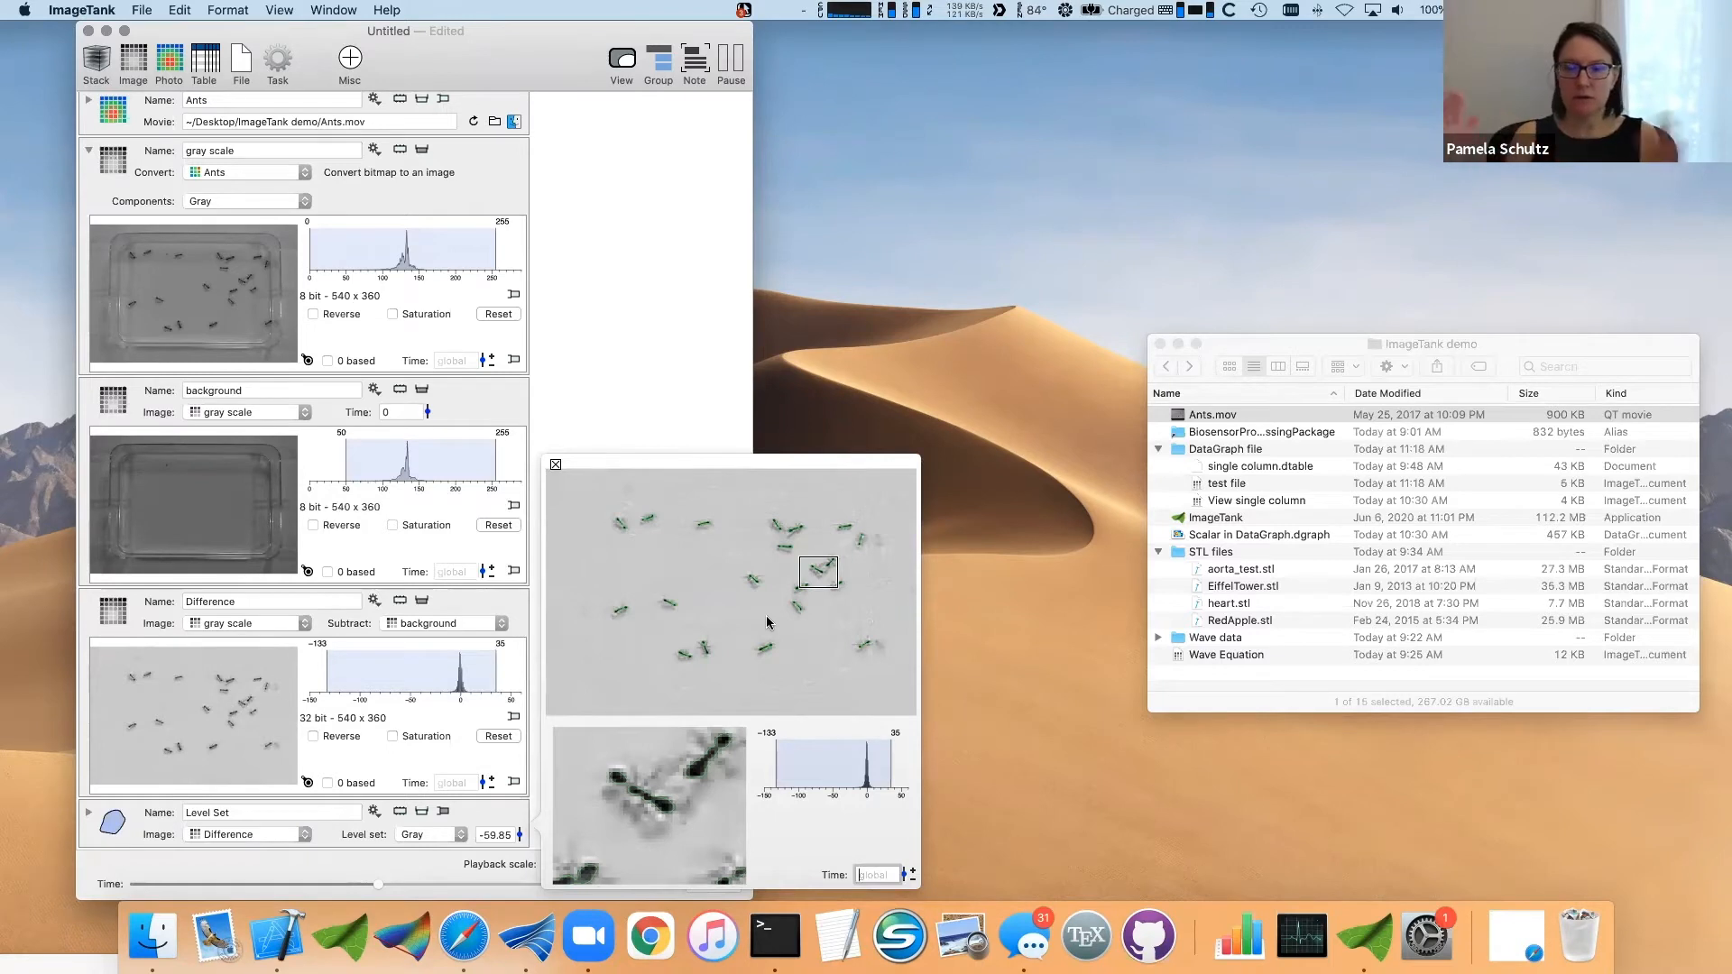
left_click(555, 465)
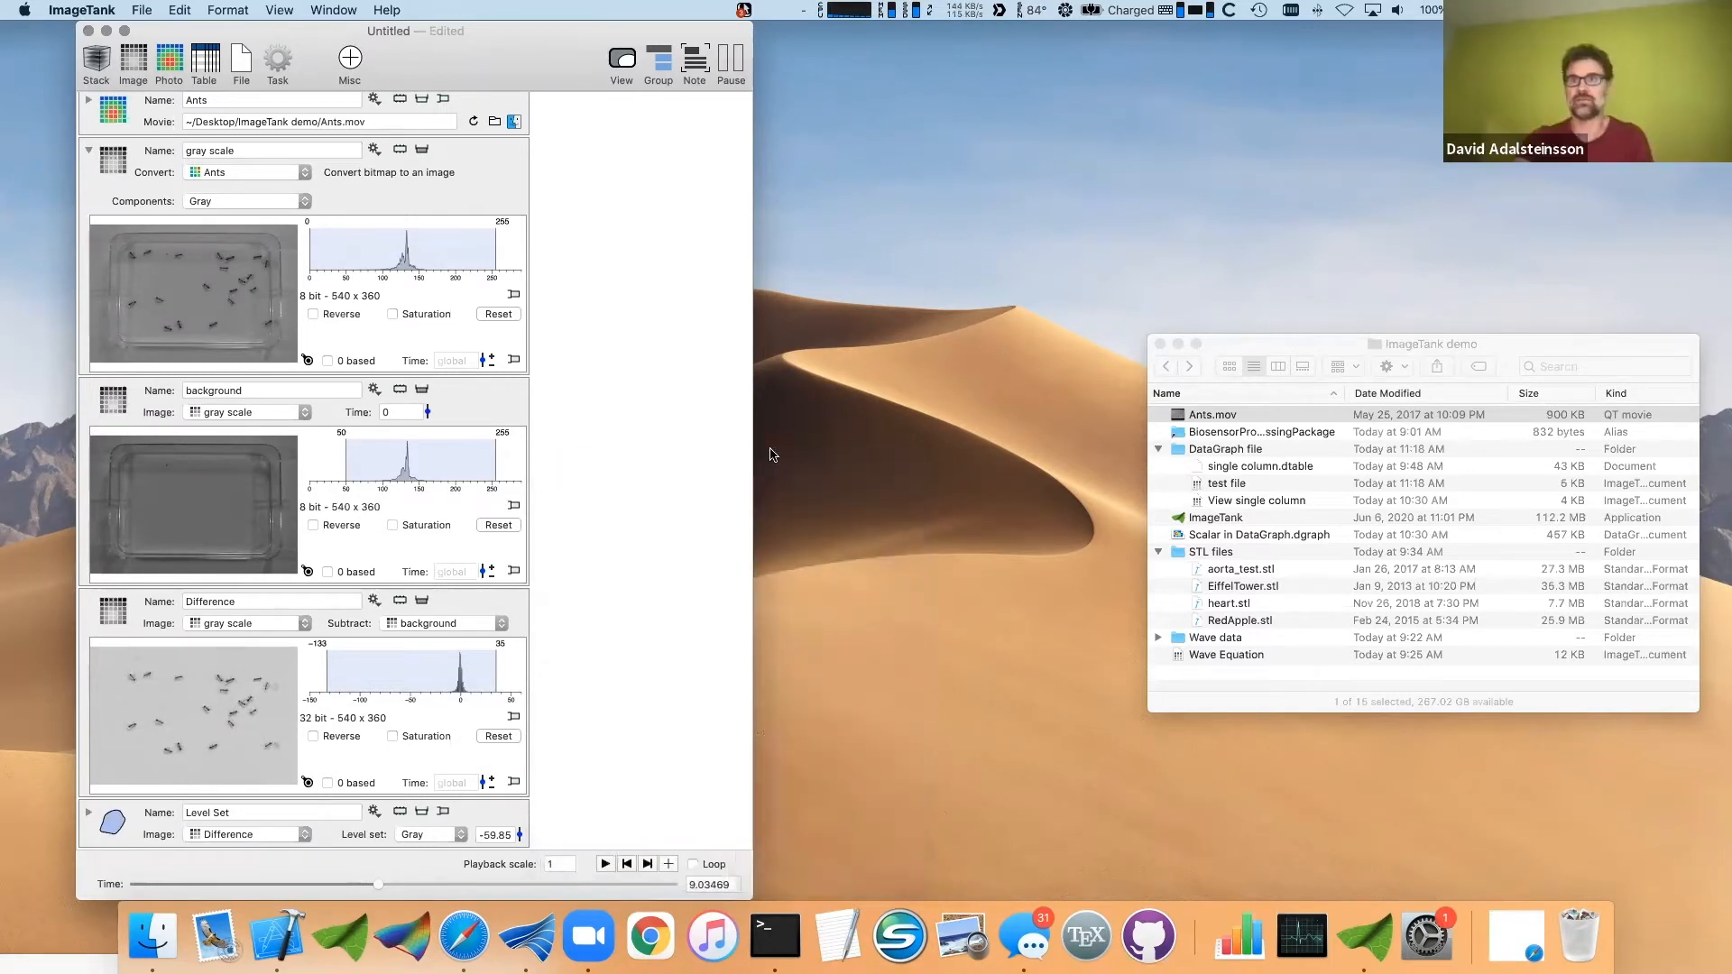
- Widen the document window, display the Ants movie in the drawing area, and overlay the Level Set path on it
left_click_drag(764, 459, 1356, 573)
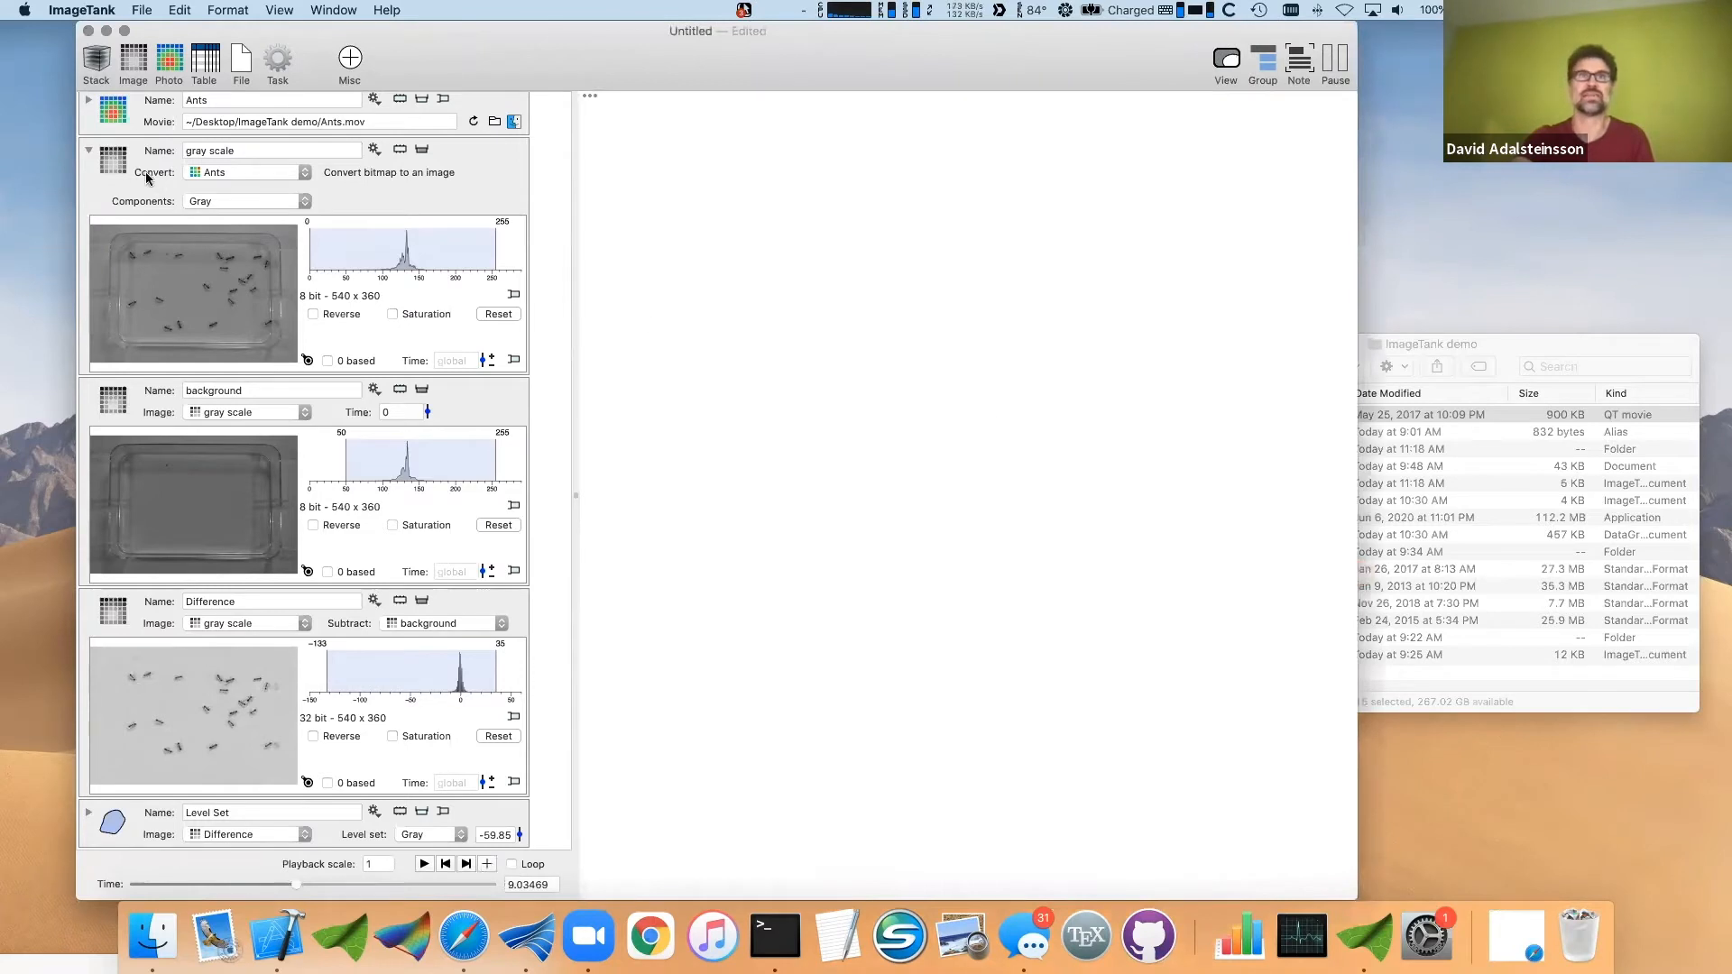
mouse_move(112, 109)
left_mouse_down()
mouse_move(251, 136)
mouse_move(1042, 445)
mouse_move(971, 460)
left_mouse_up()
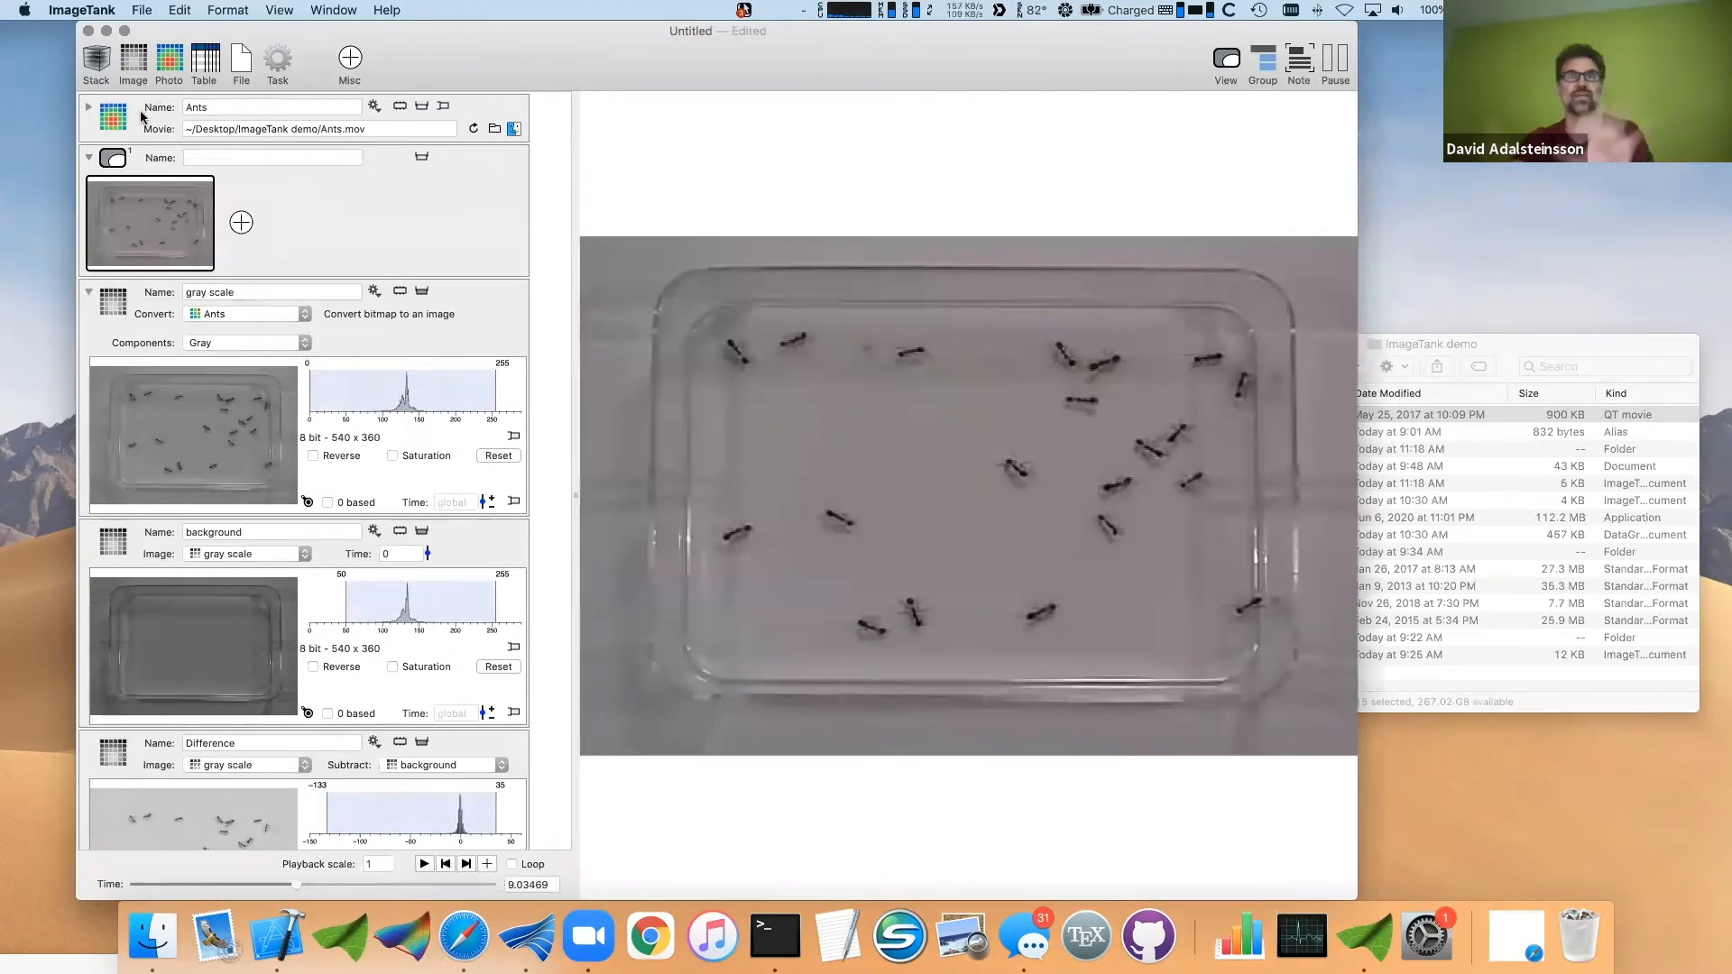
scroll(277, 756, "down", 3)
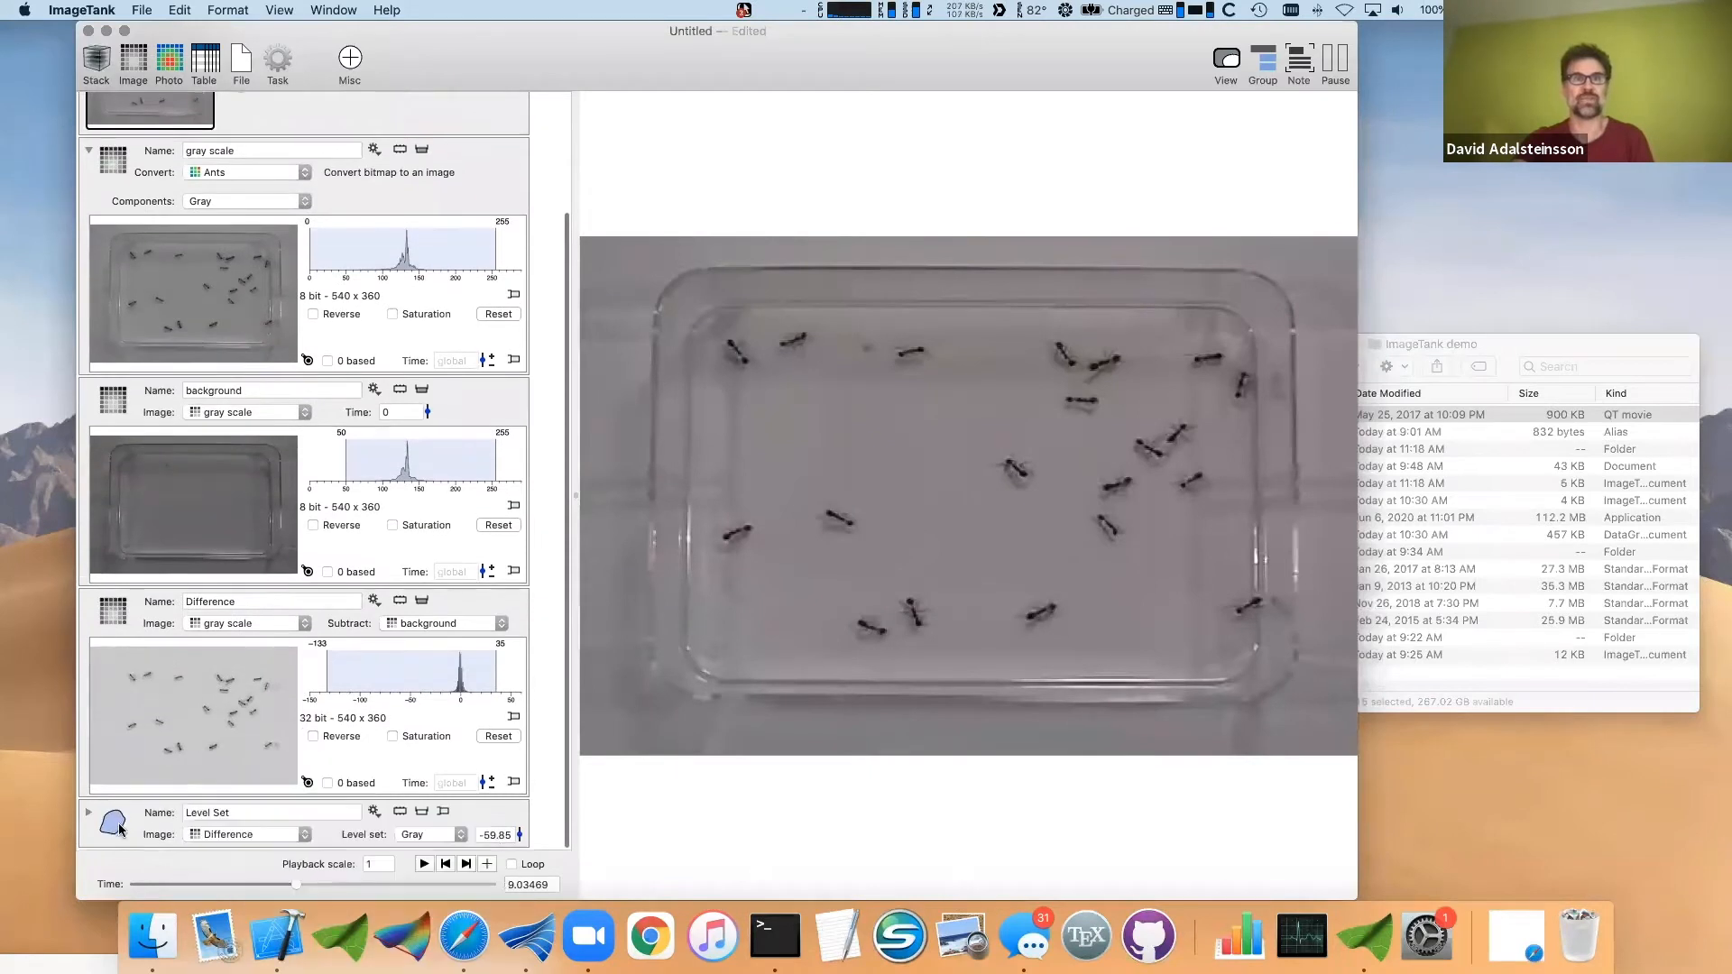
mouse_move(120, 829)
left_mouse_down()
mouse_move(974, 564)
mouse_move(912, 462)
left_mouse_up()
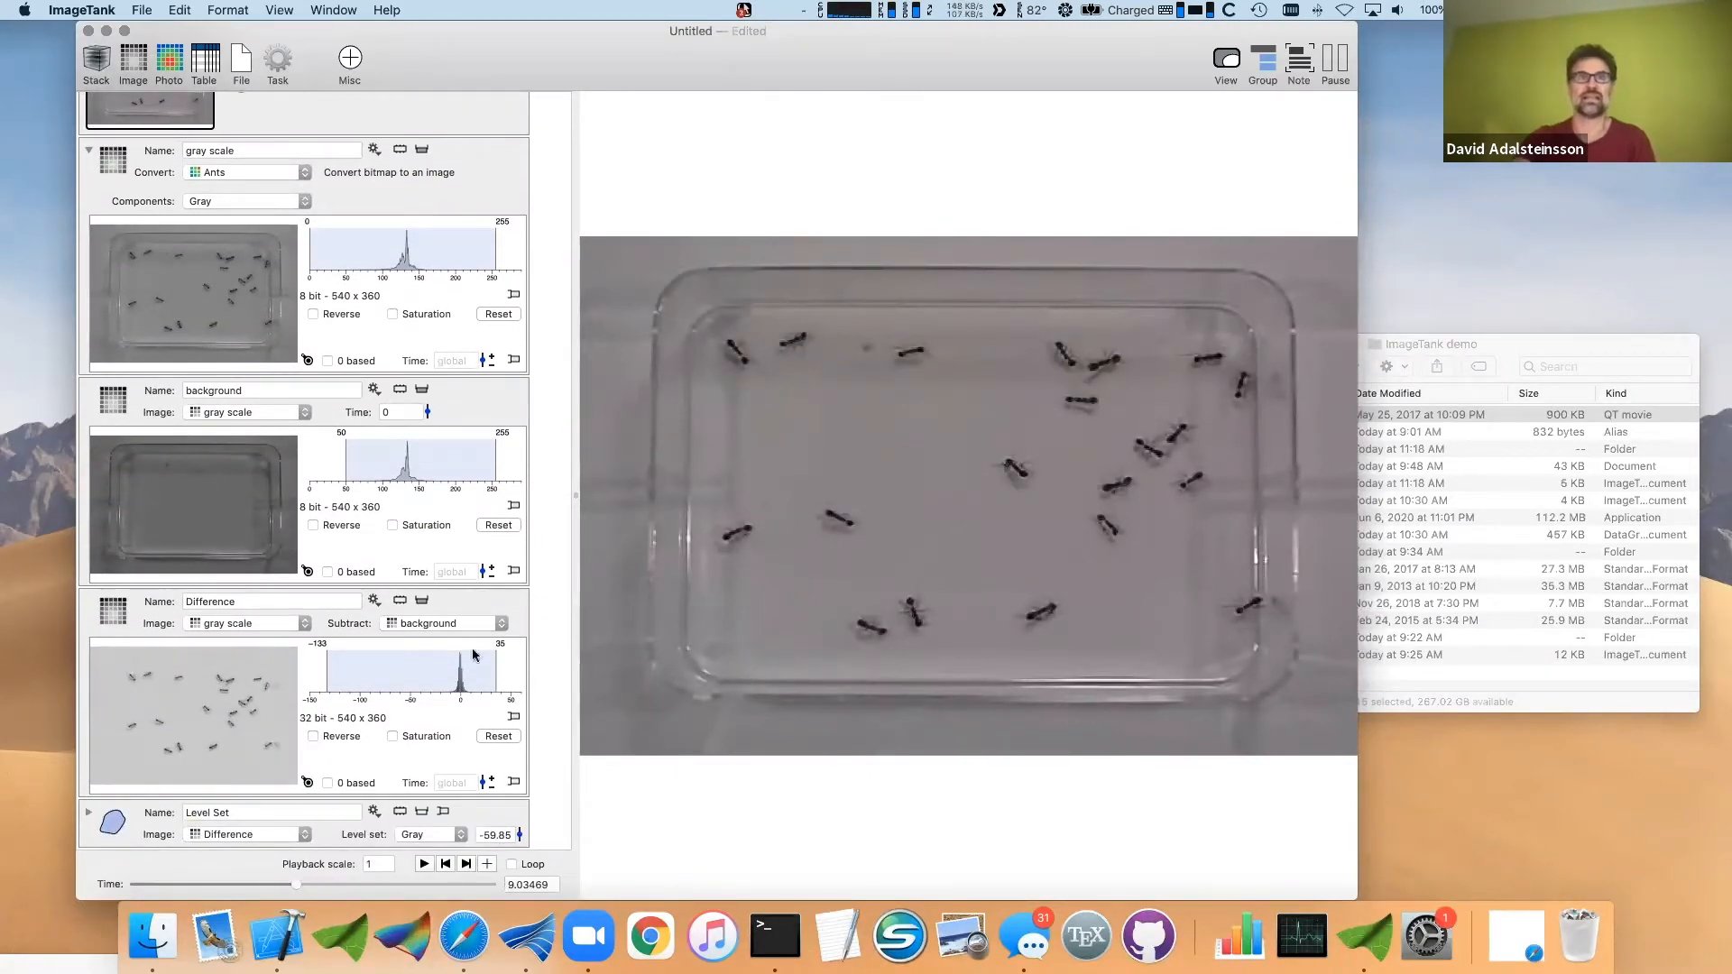
- Open the view's drawing settings and change the Level Set path's line color to light pink
mouse_move(609, 118)
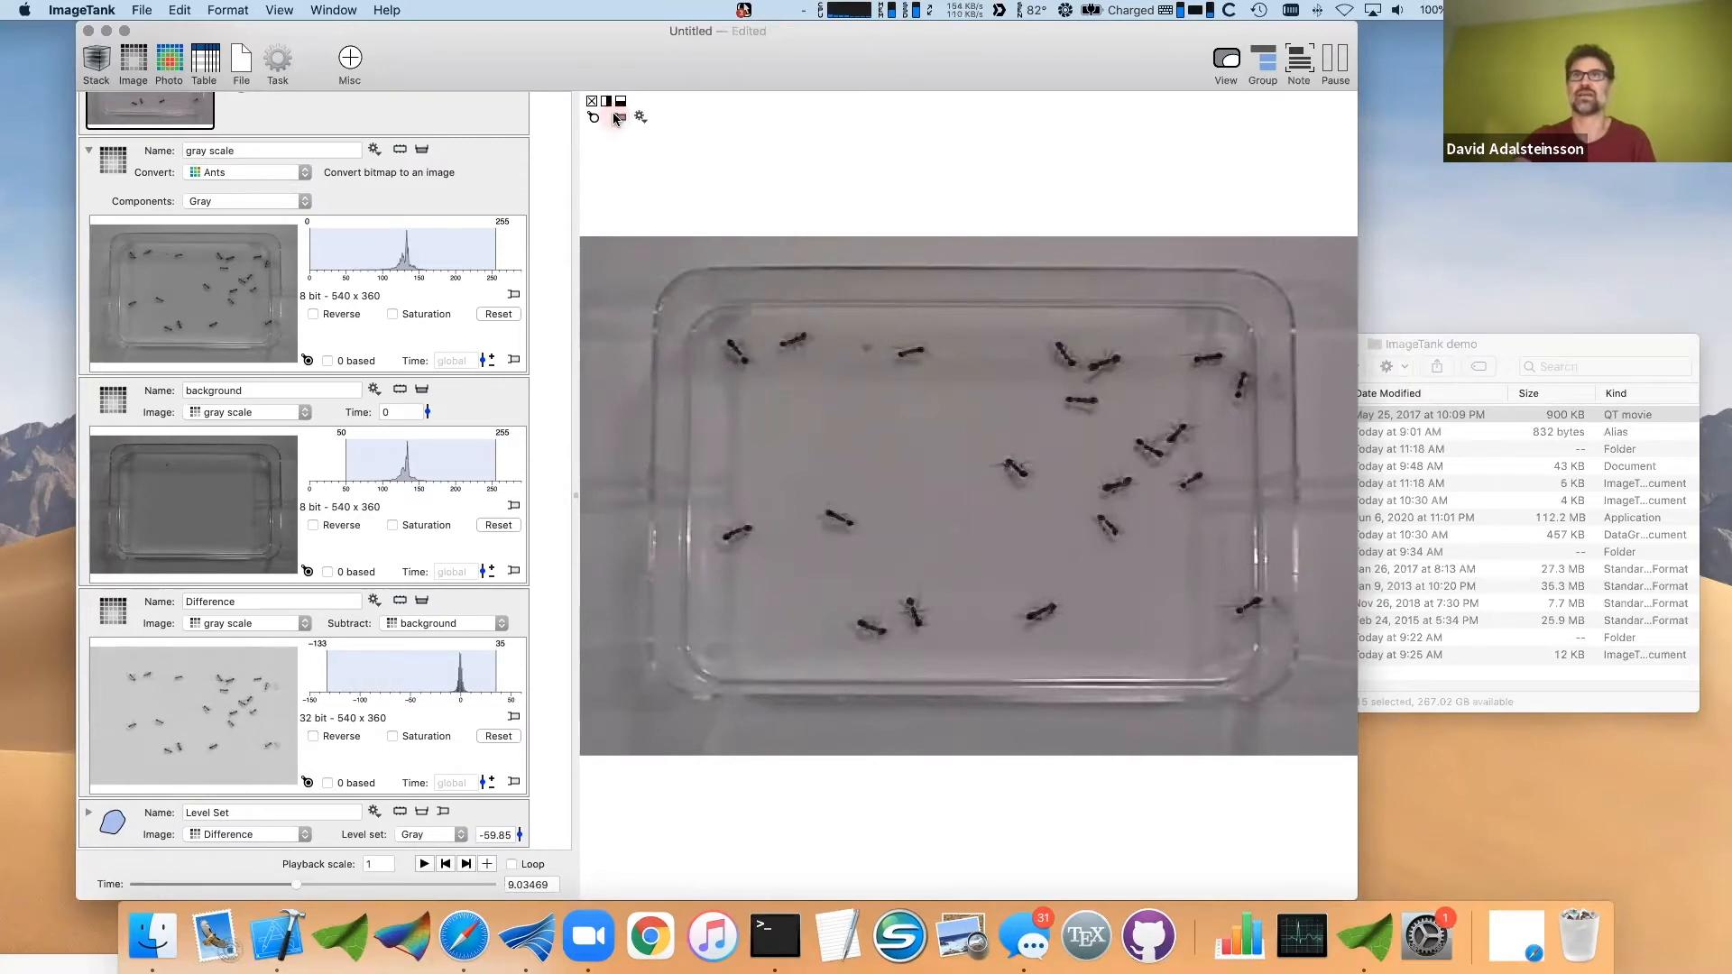
left_click(622, 118)
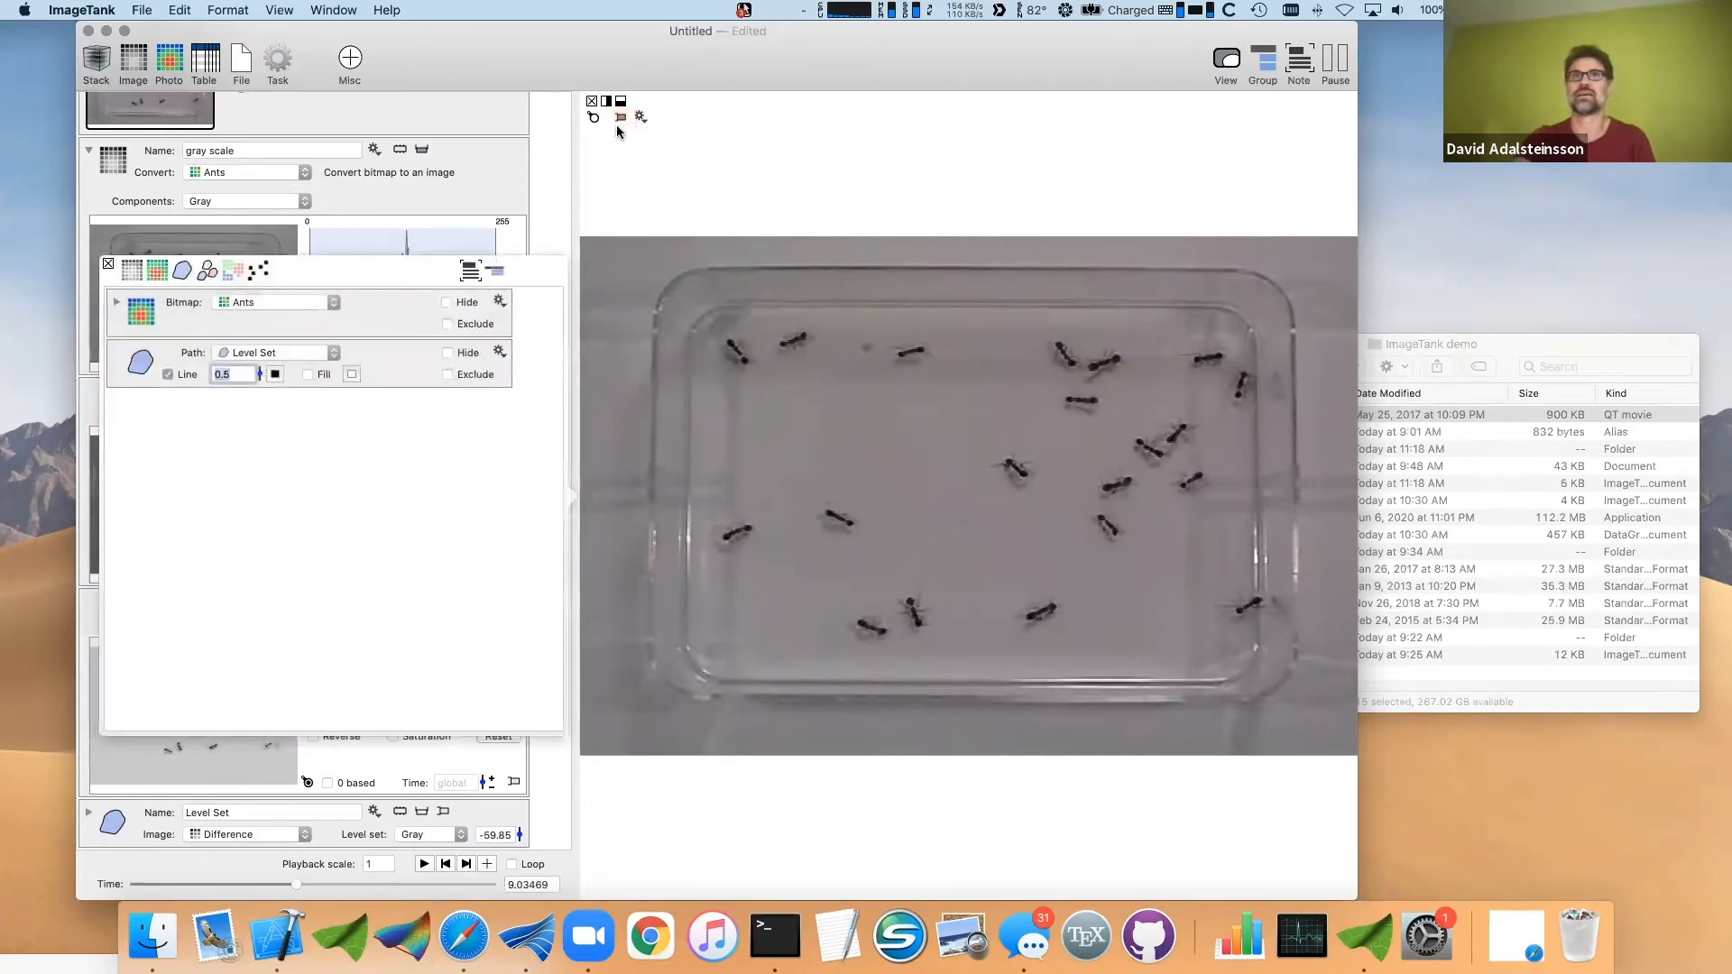
left_click(275, 373)
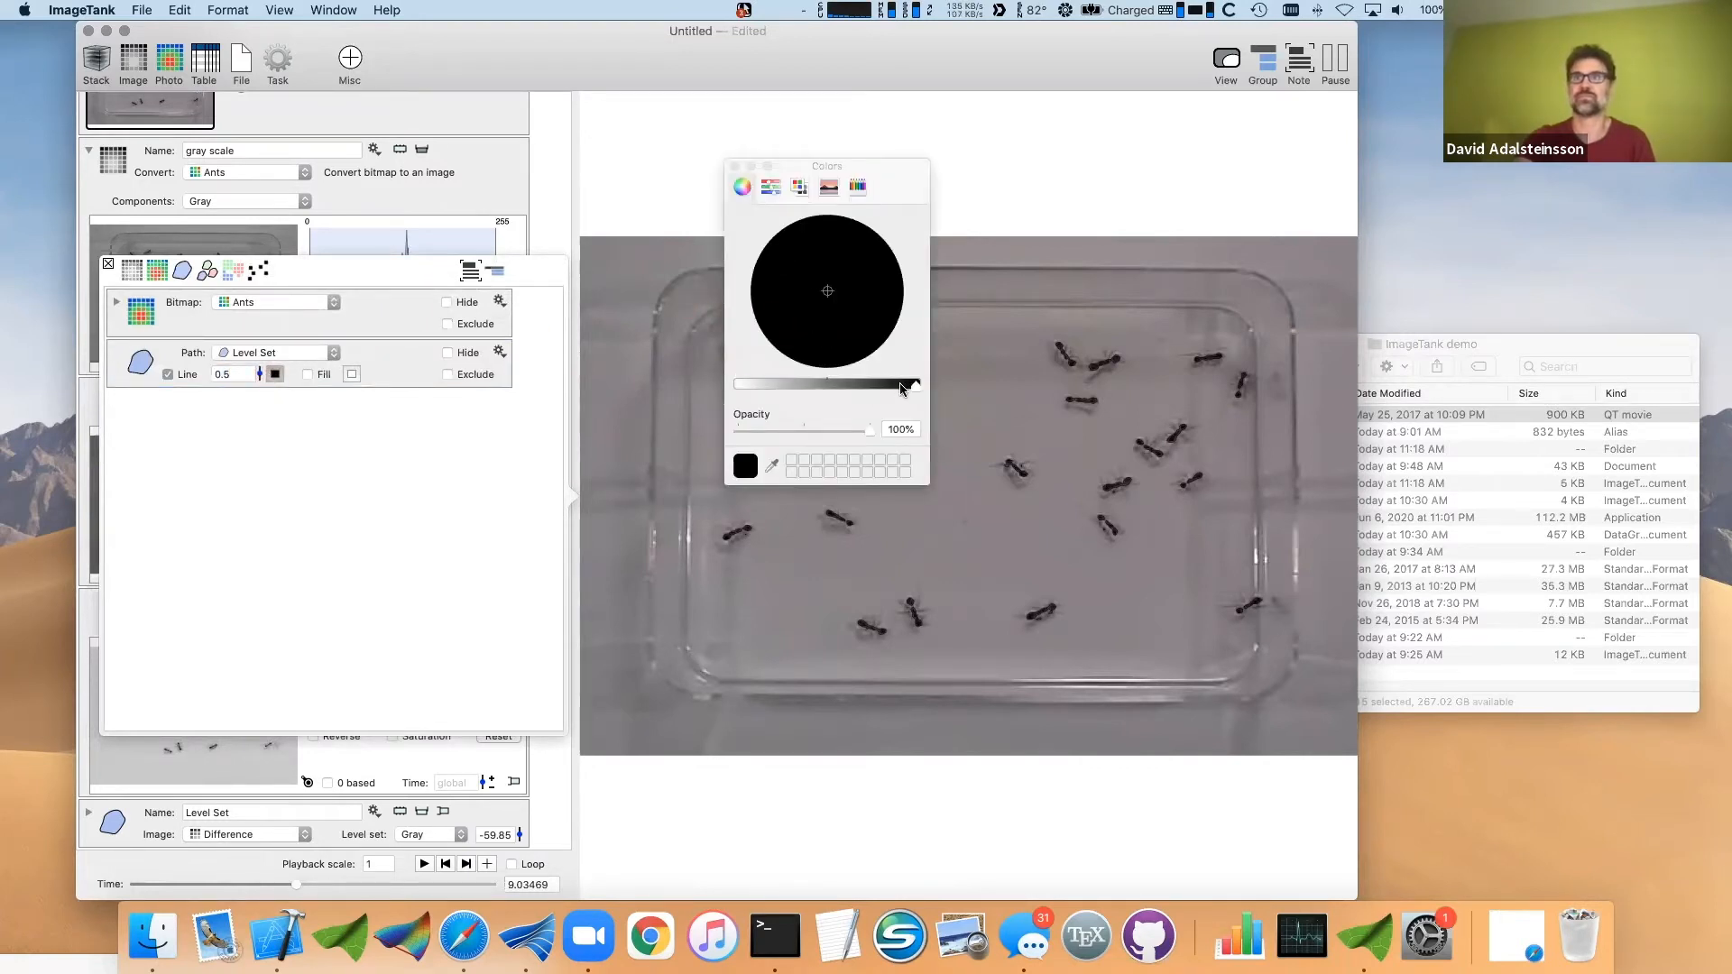
left_click(750, 385)
left_click(876, 314)
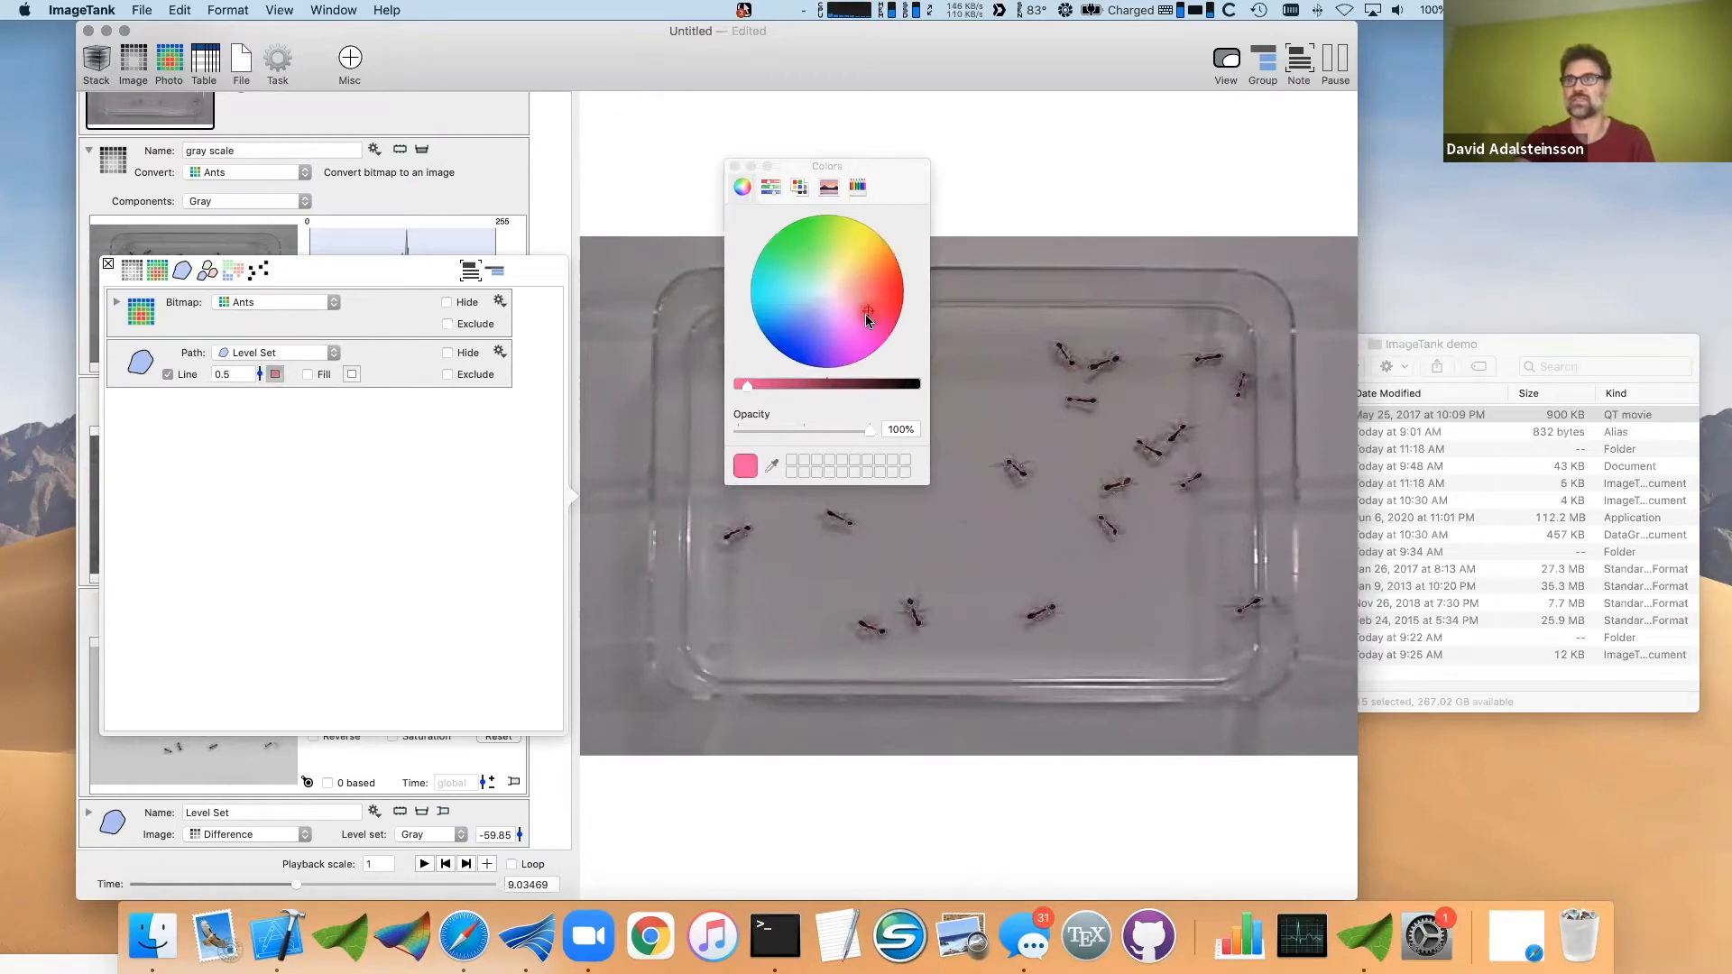
left_click_drag(864, 314, 852, 325)
- Enable the Level Set path's fill and color it pinkish red at 78% opacity
left_click(310, 374)
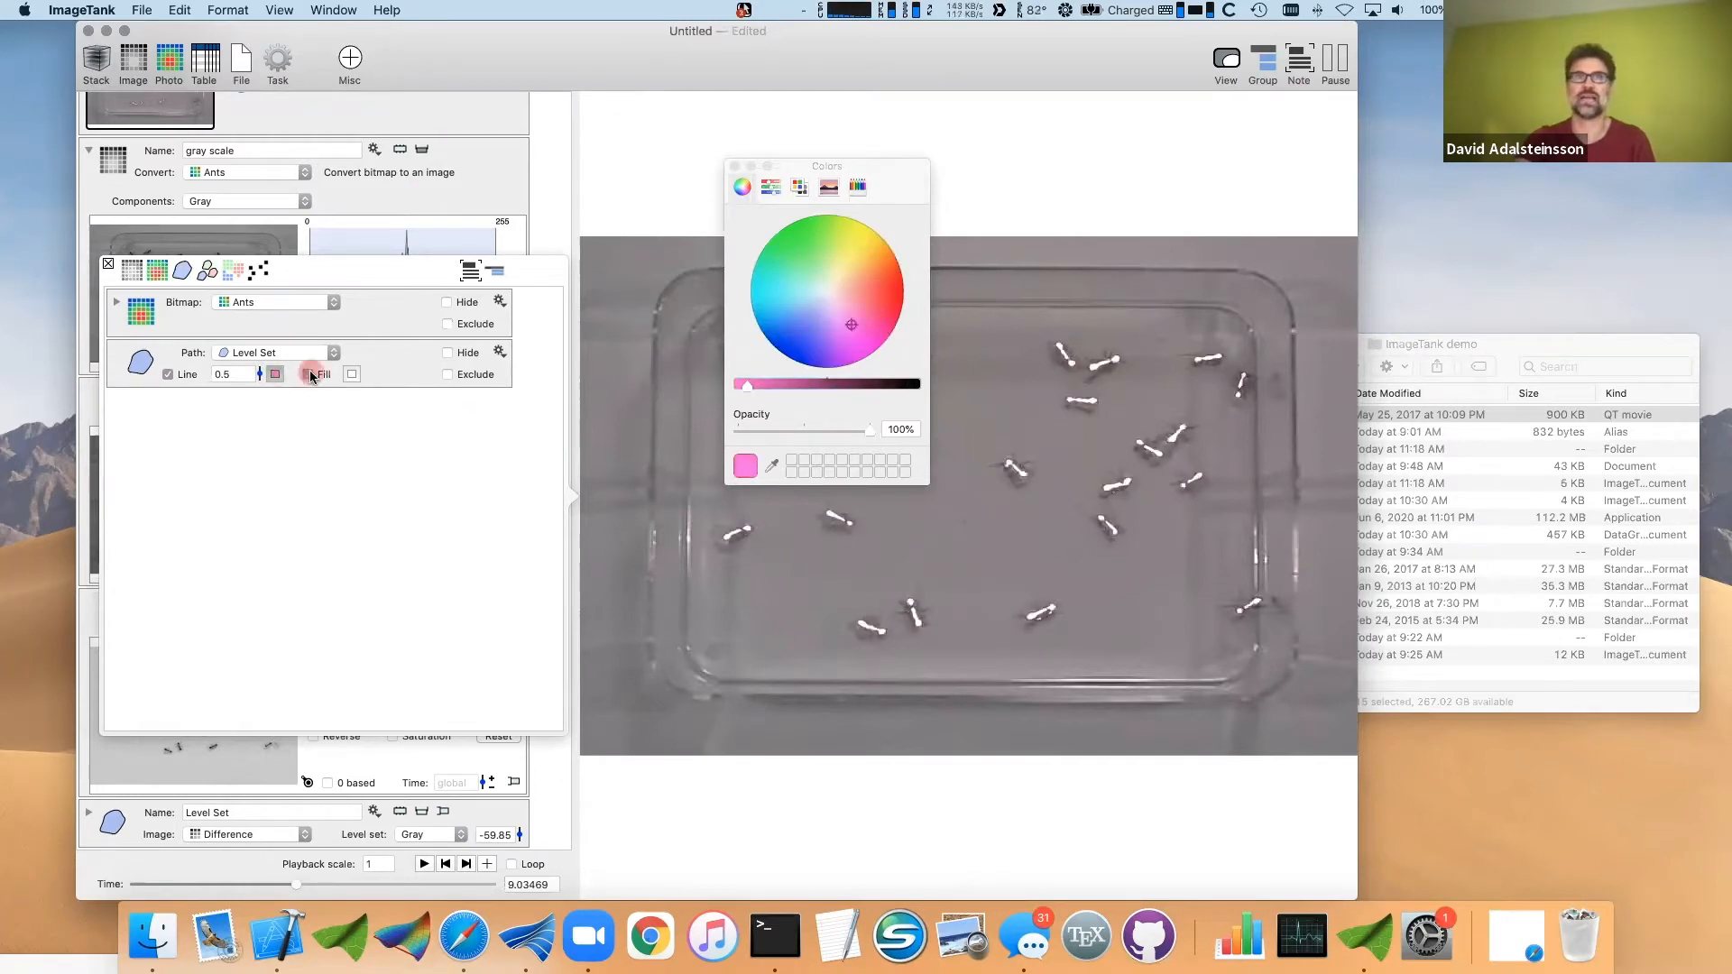
left_click(353, 378)
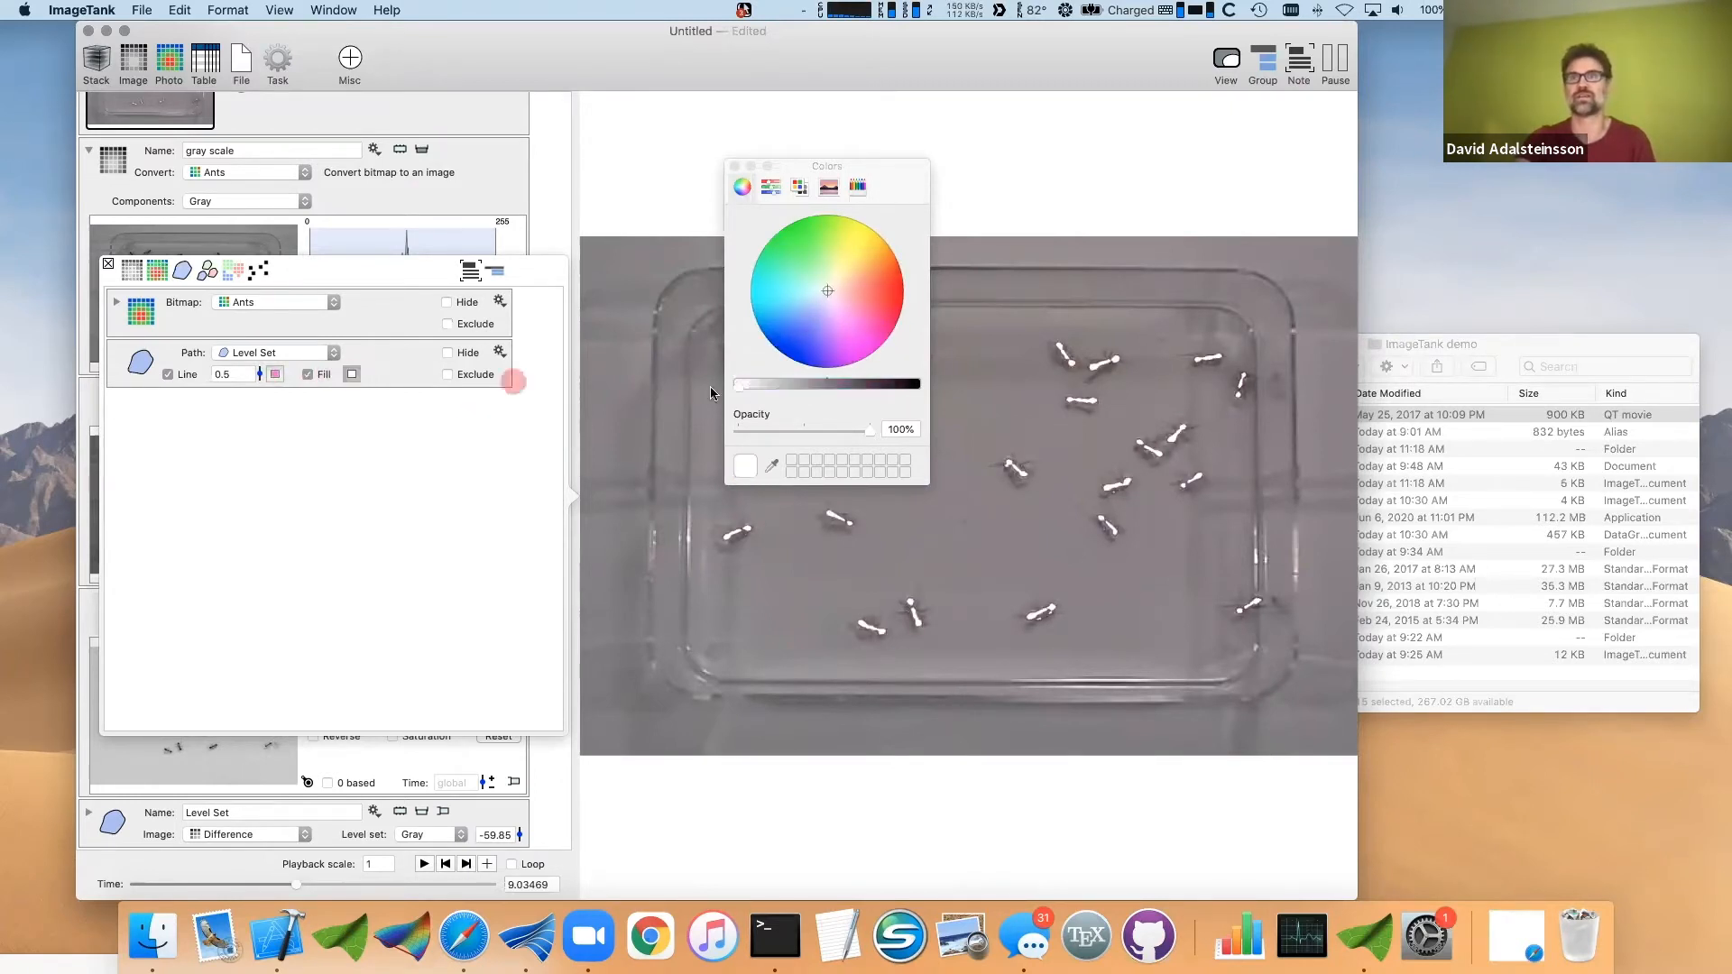
mouse_move(857, 330)
left_mouse_down()
mouse_move(913, 275)
mouse_move(890, 336)
left_mouse_up()
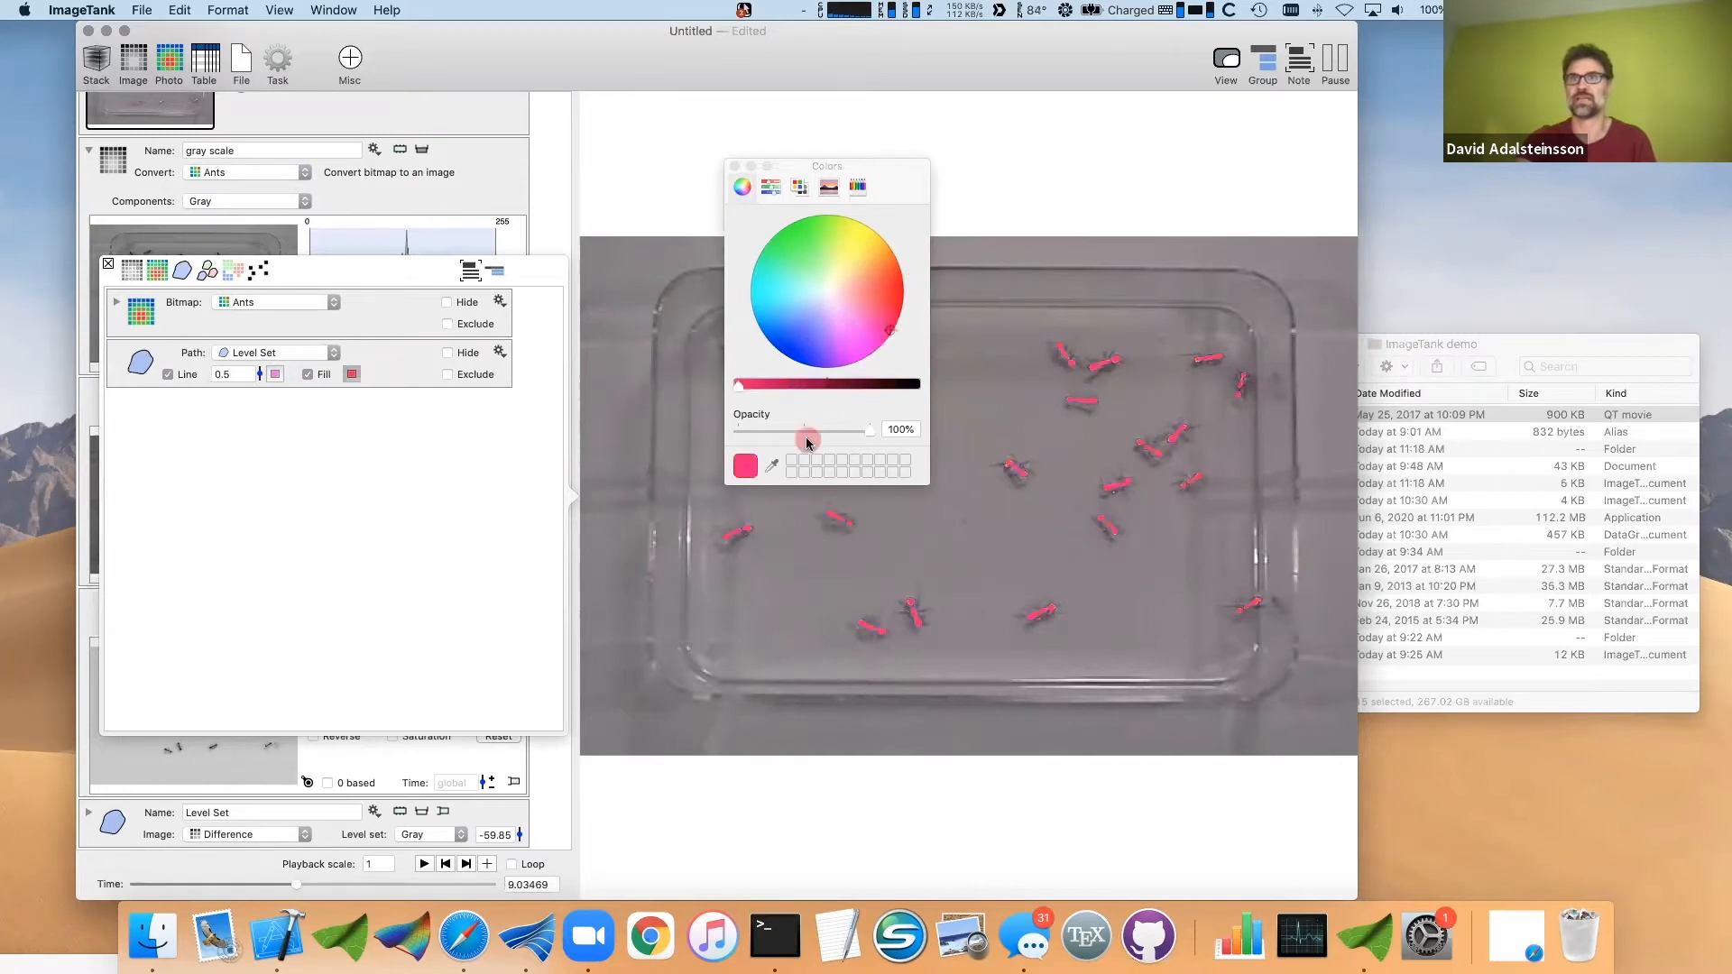
left_click_drag(808, 433, 837, 430)
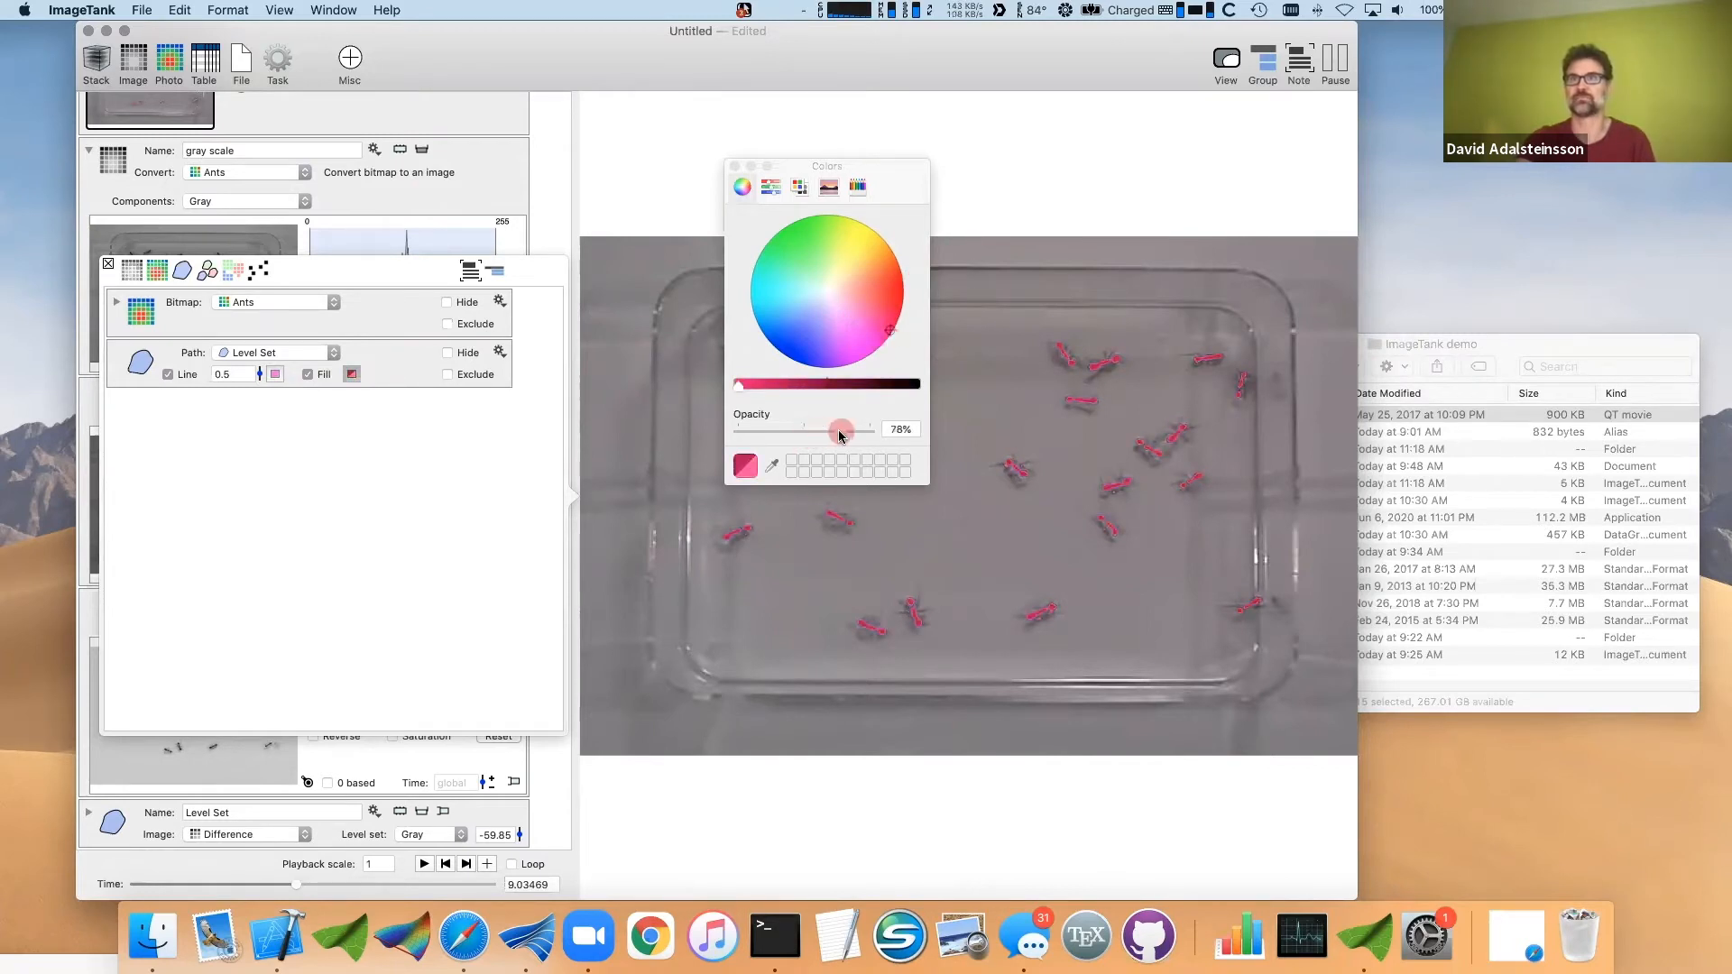
left_click(734, 166)
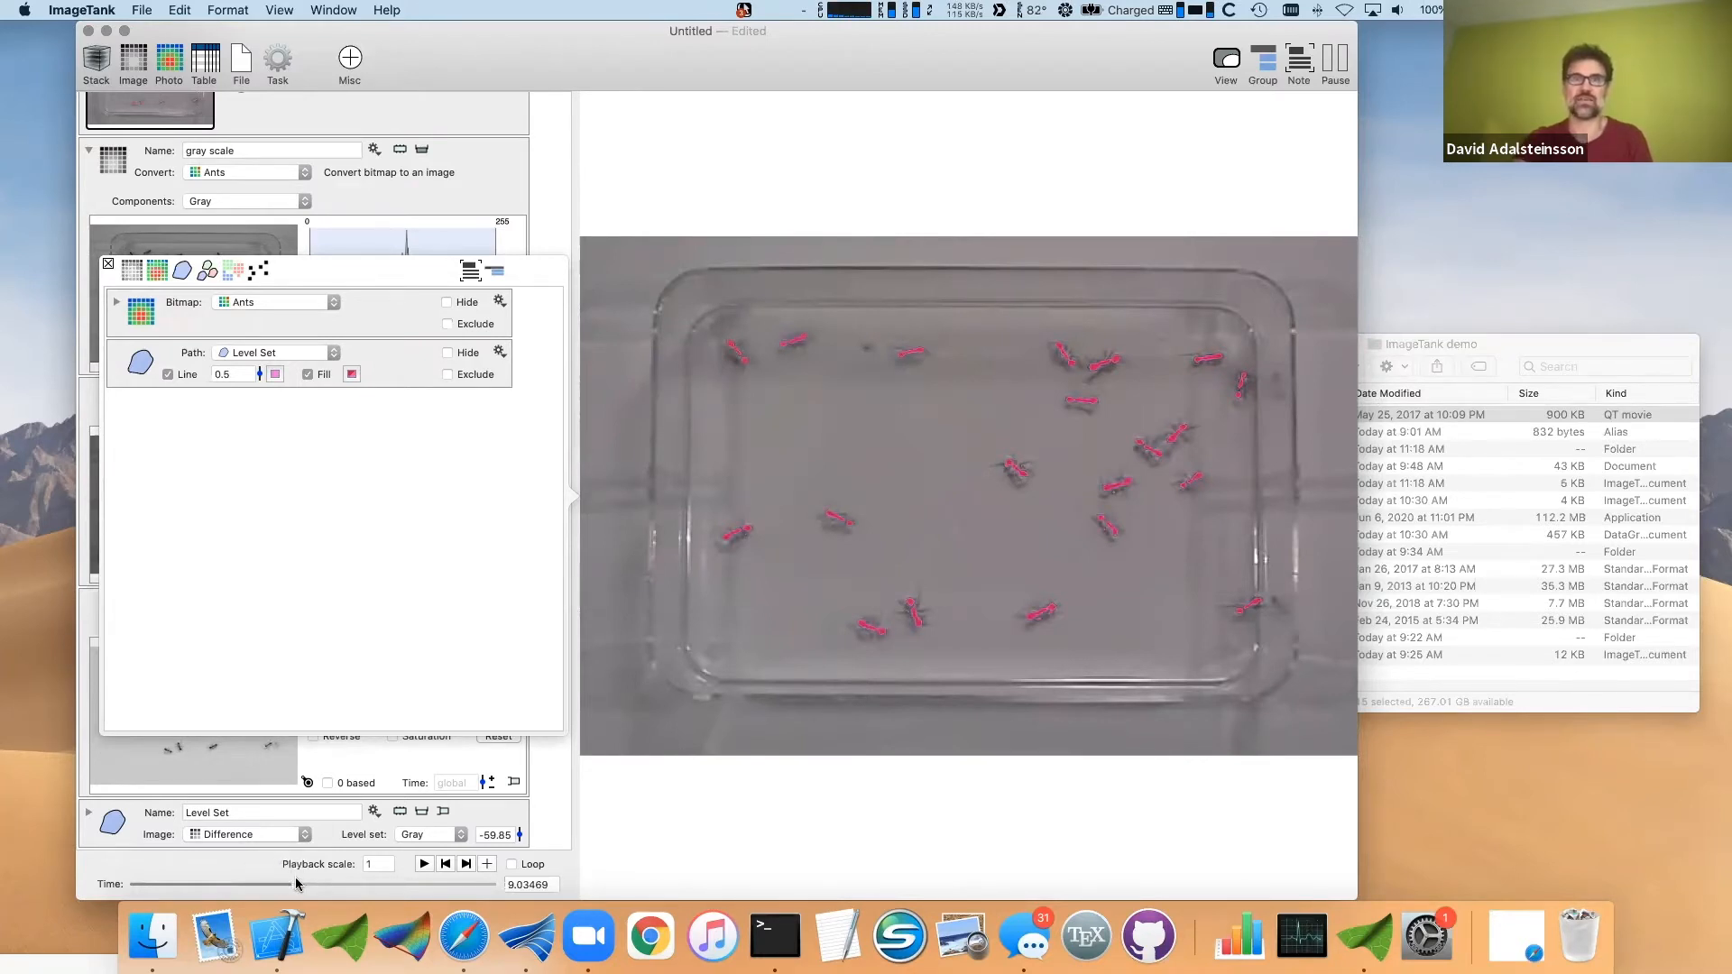
- Scrub the global time to about 10.74, magnify the filled ants in the view, and close the drawing settings
mouse_move(297, 884)
left_mouse_down()
mouse_move(233, 893)
mouse_move(327, 893)
left_mouse_up()
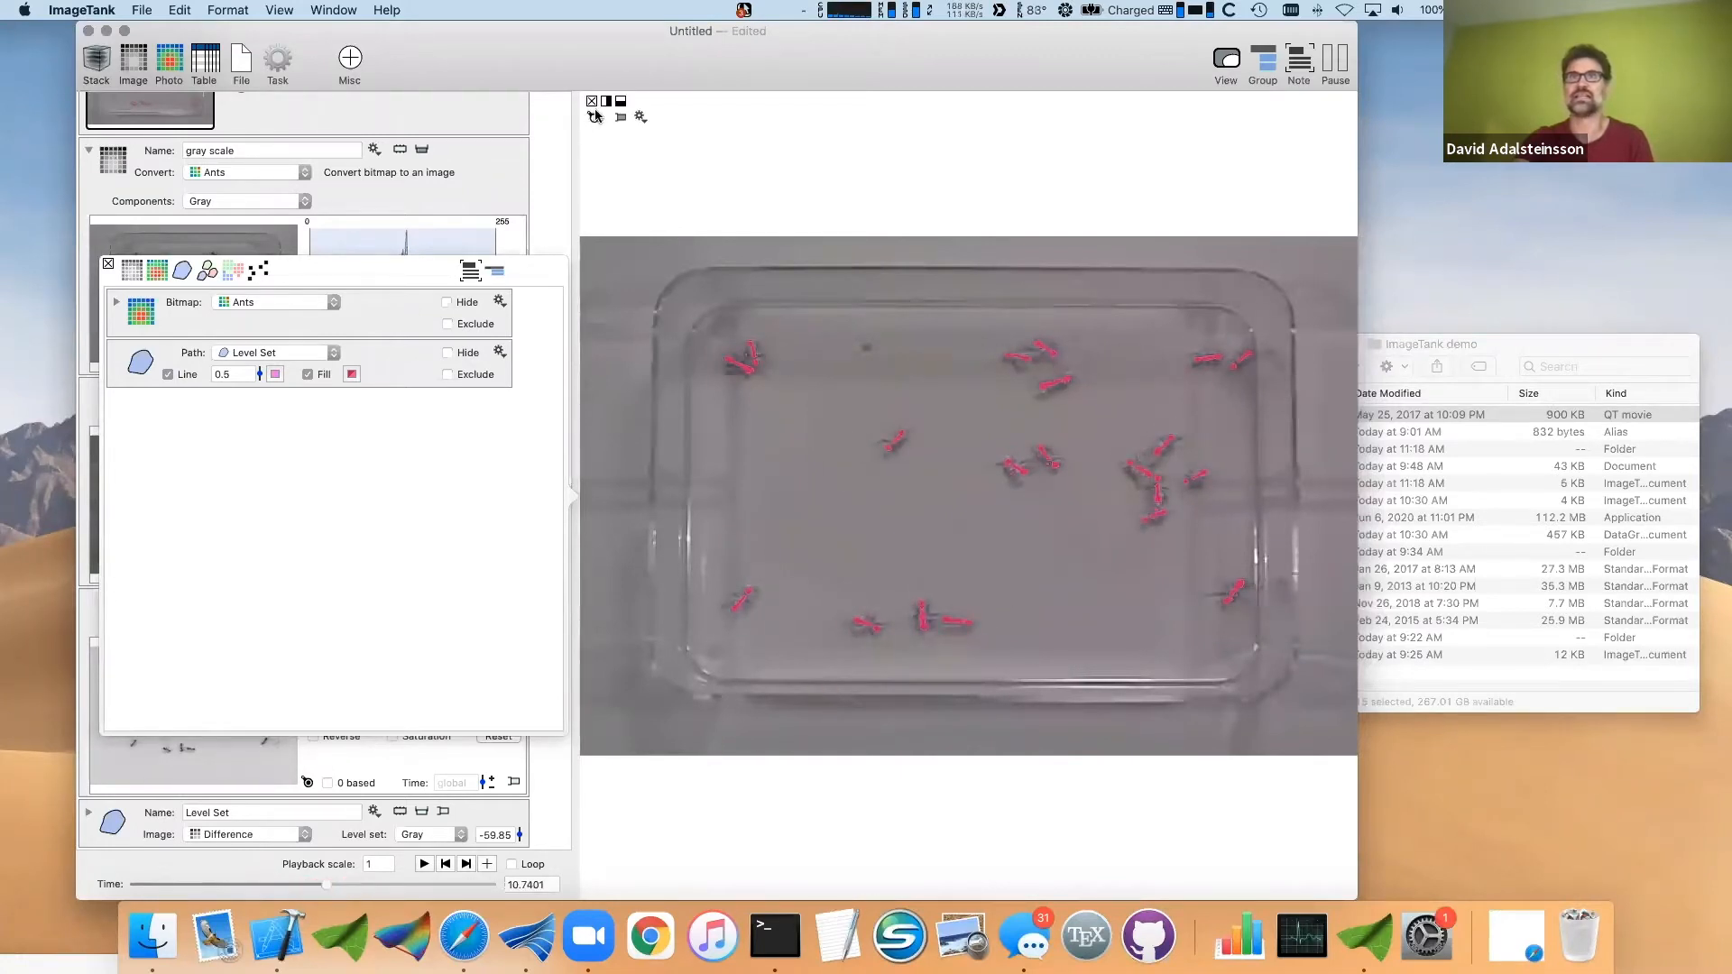
left_click(595, 119)
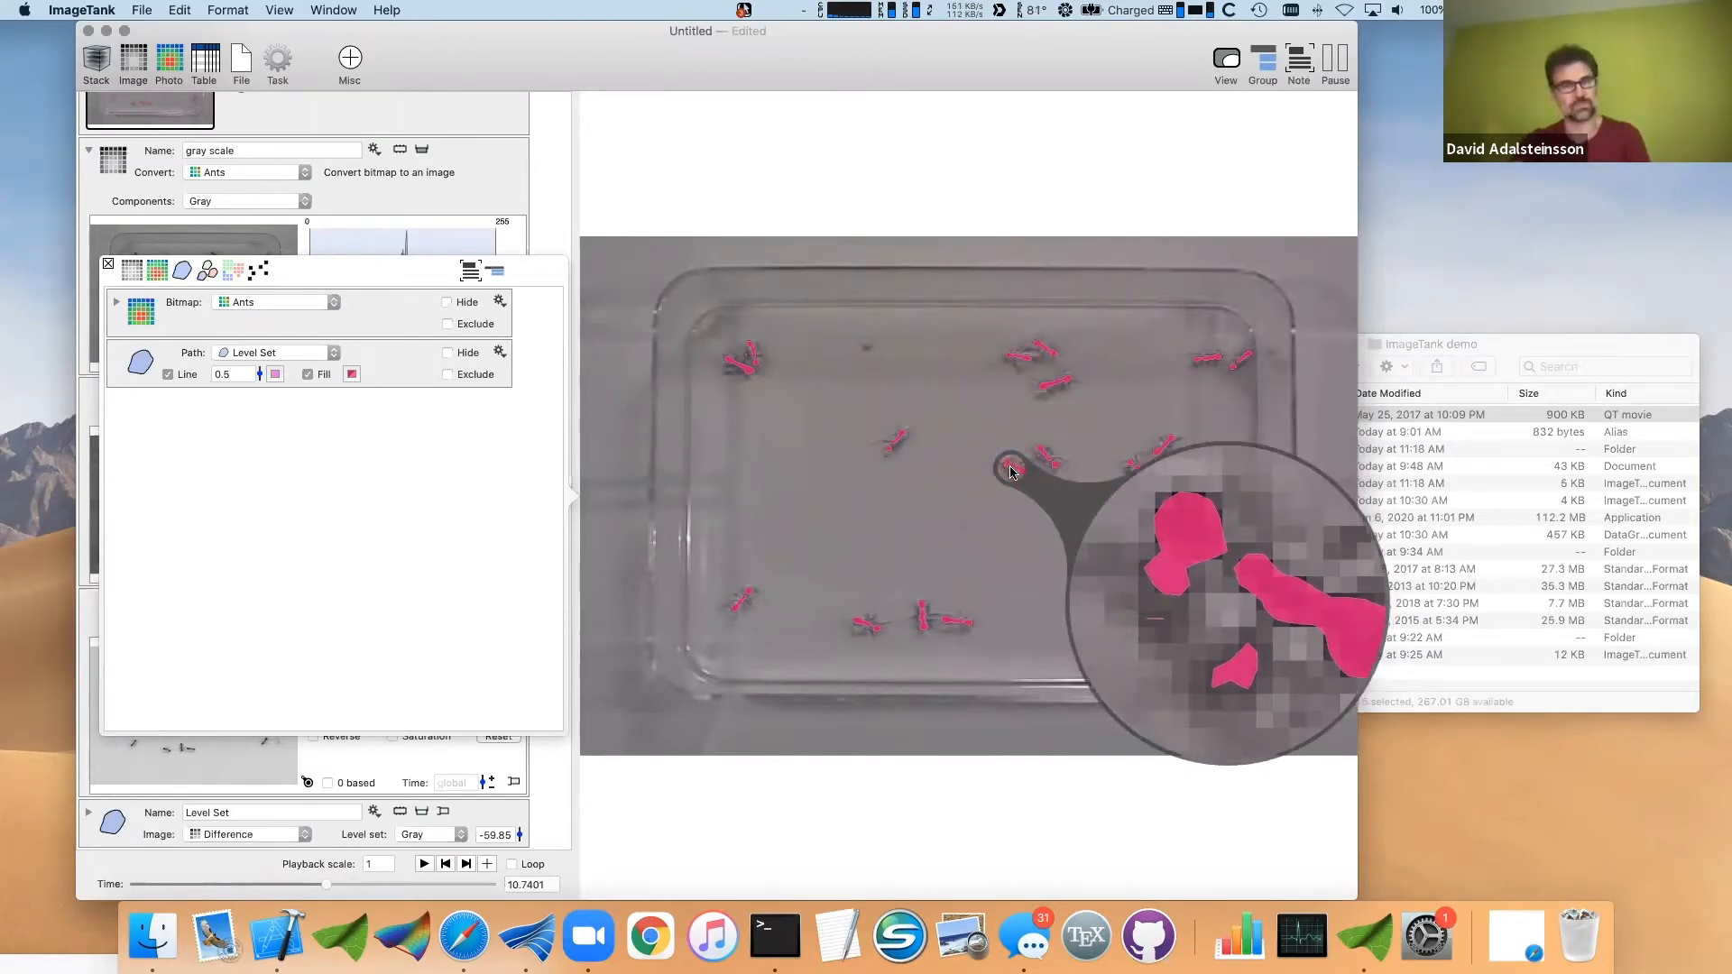
left_click(107, 263)
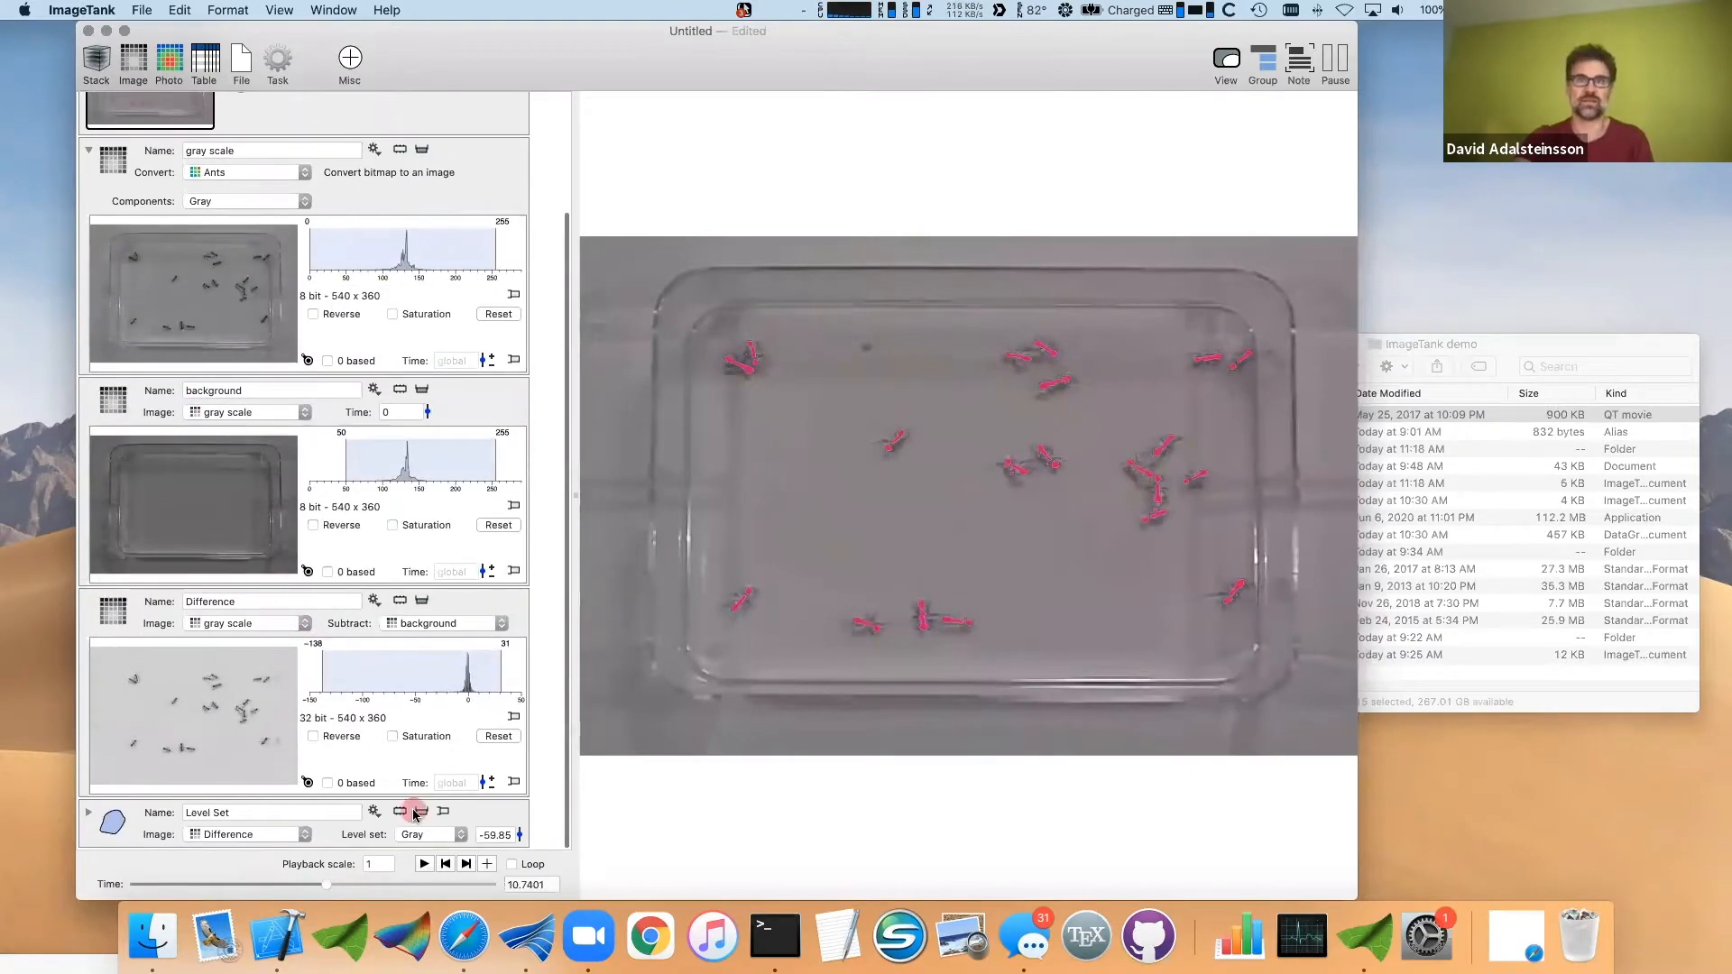
- Show the Level Set preview, create a Remove Small Loops variable from Level Set, and open its detached preview
left_click(418, 810)
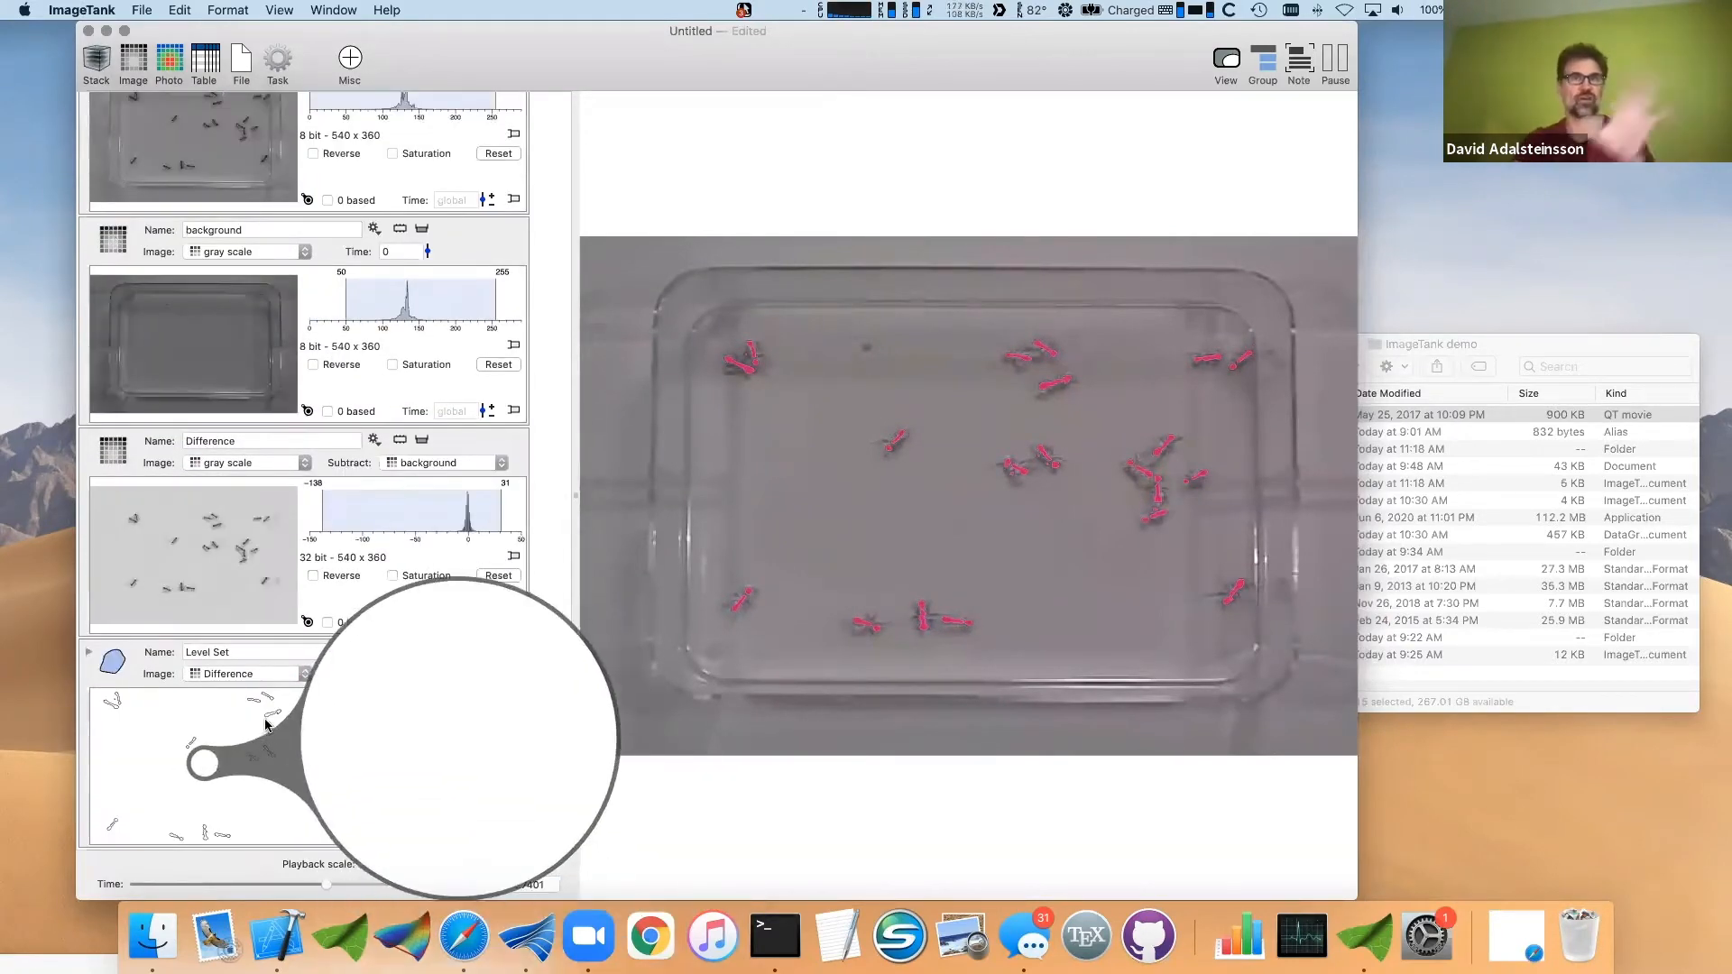
left_click(374, 650)
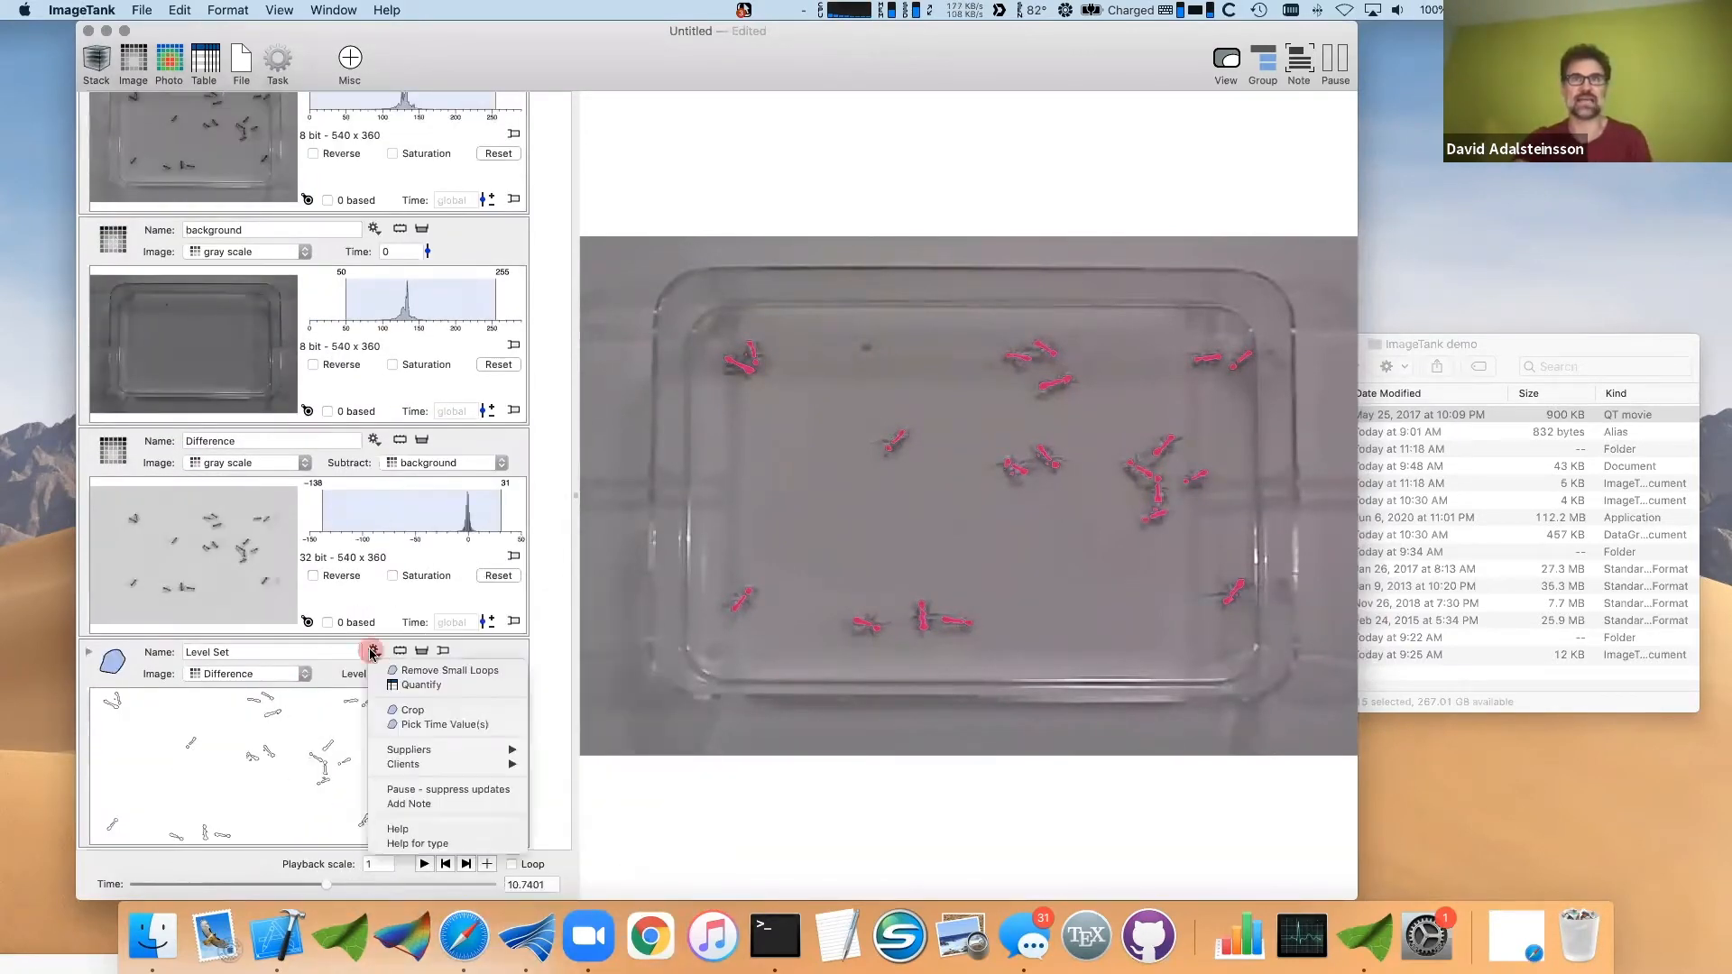
left_click(431, 670)
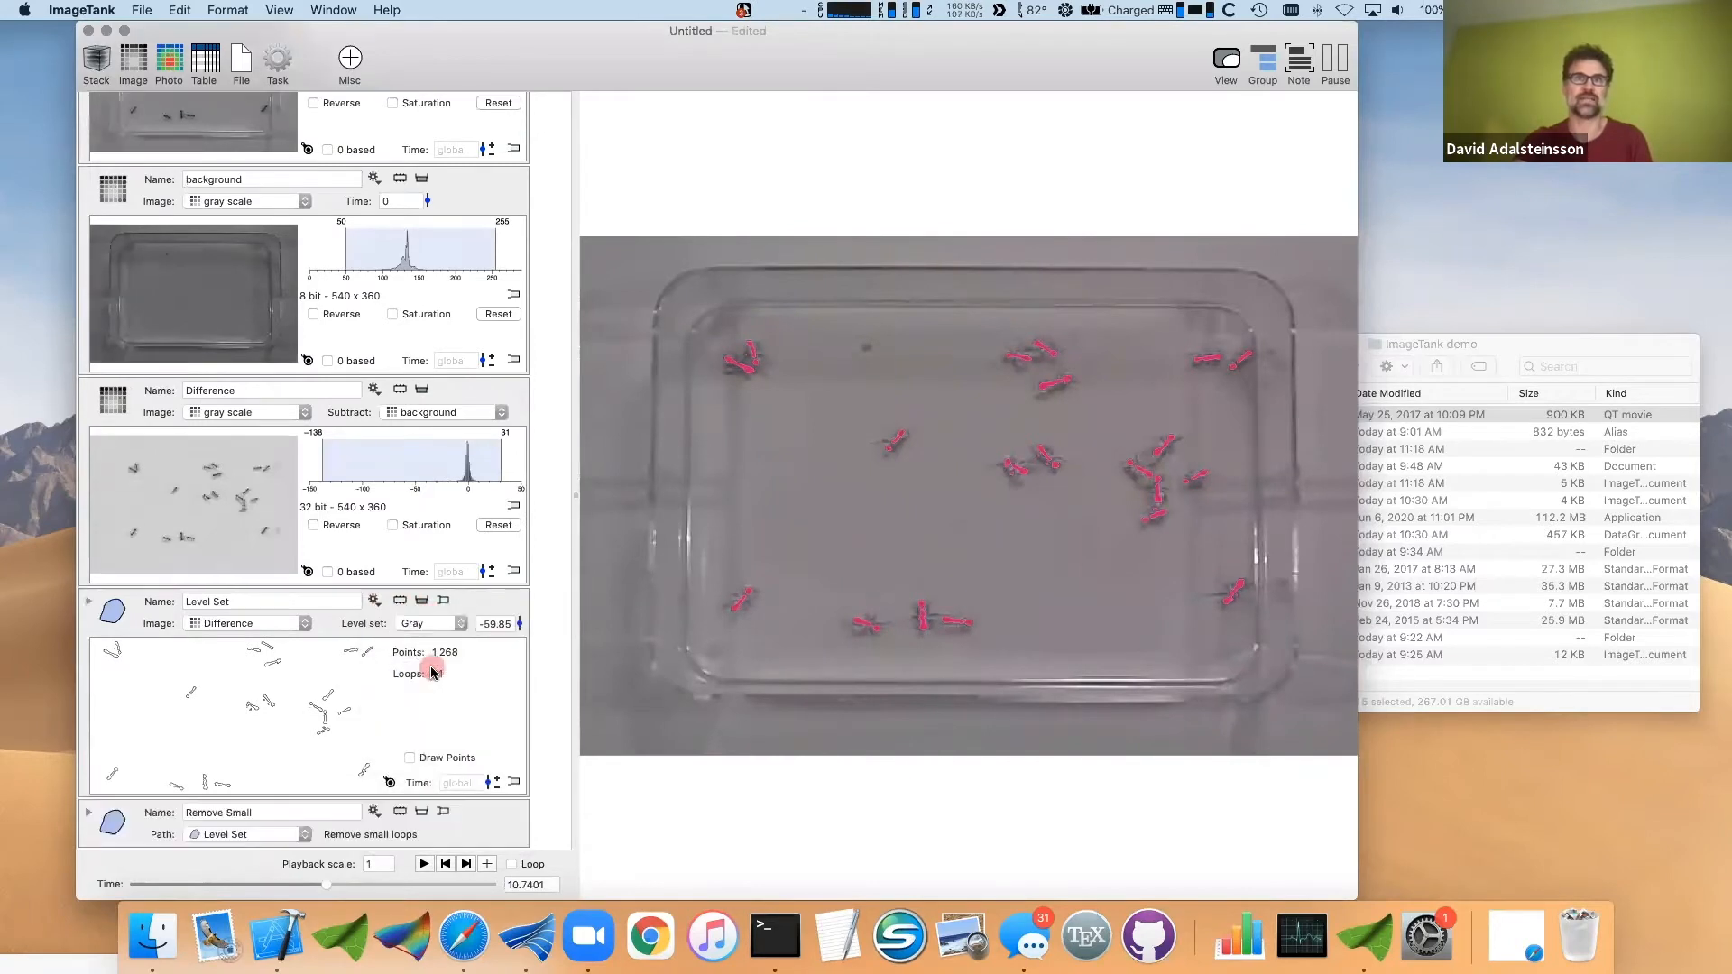
left_click(445, 810)
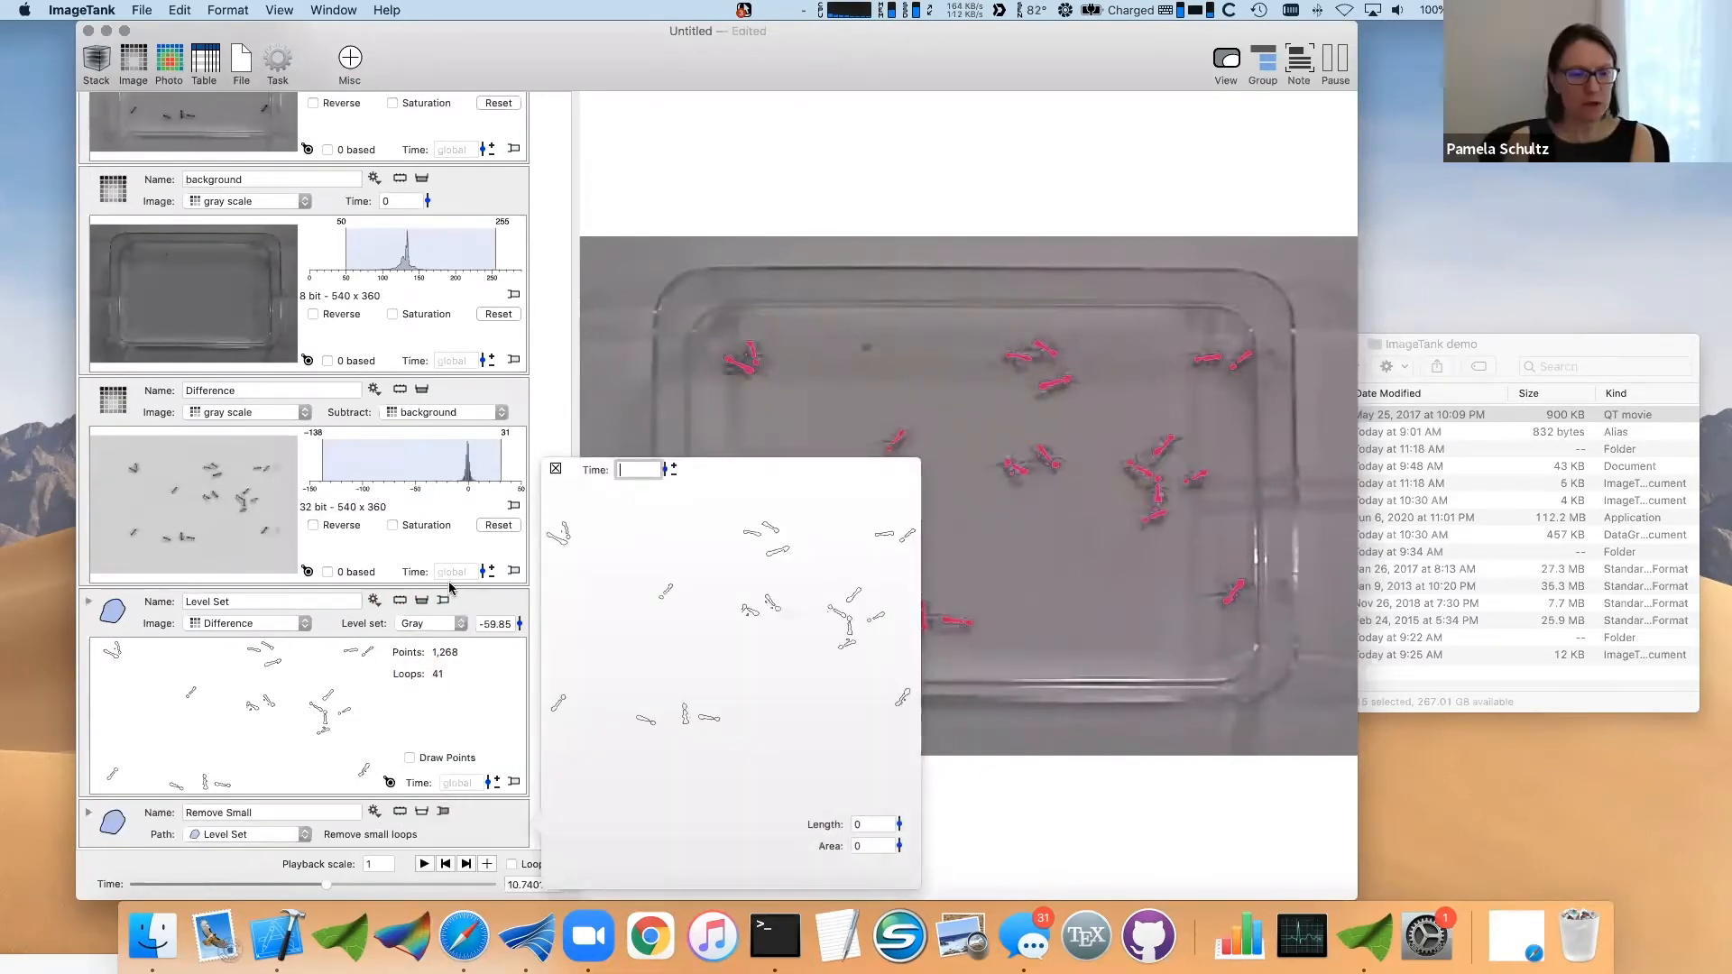
left_click(375, 603)
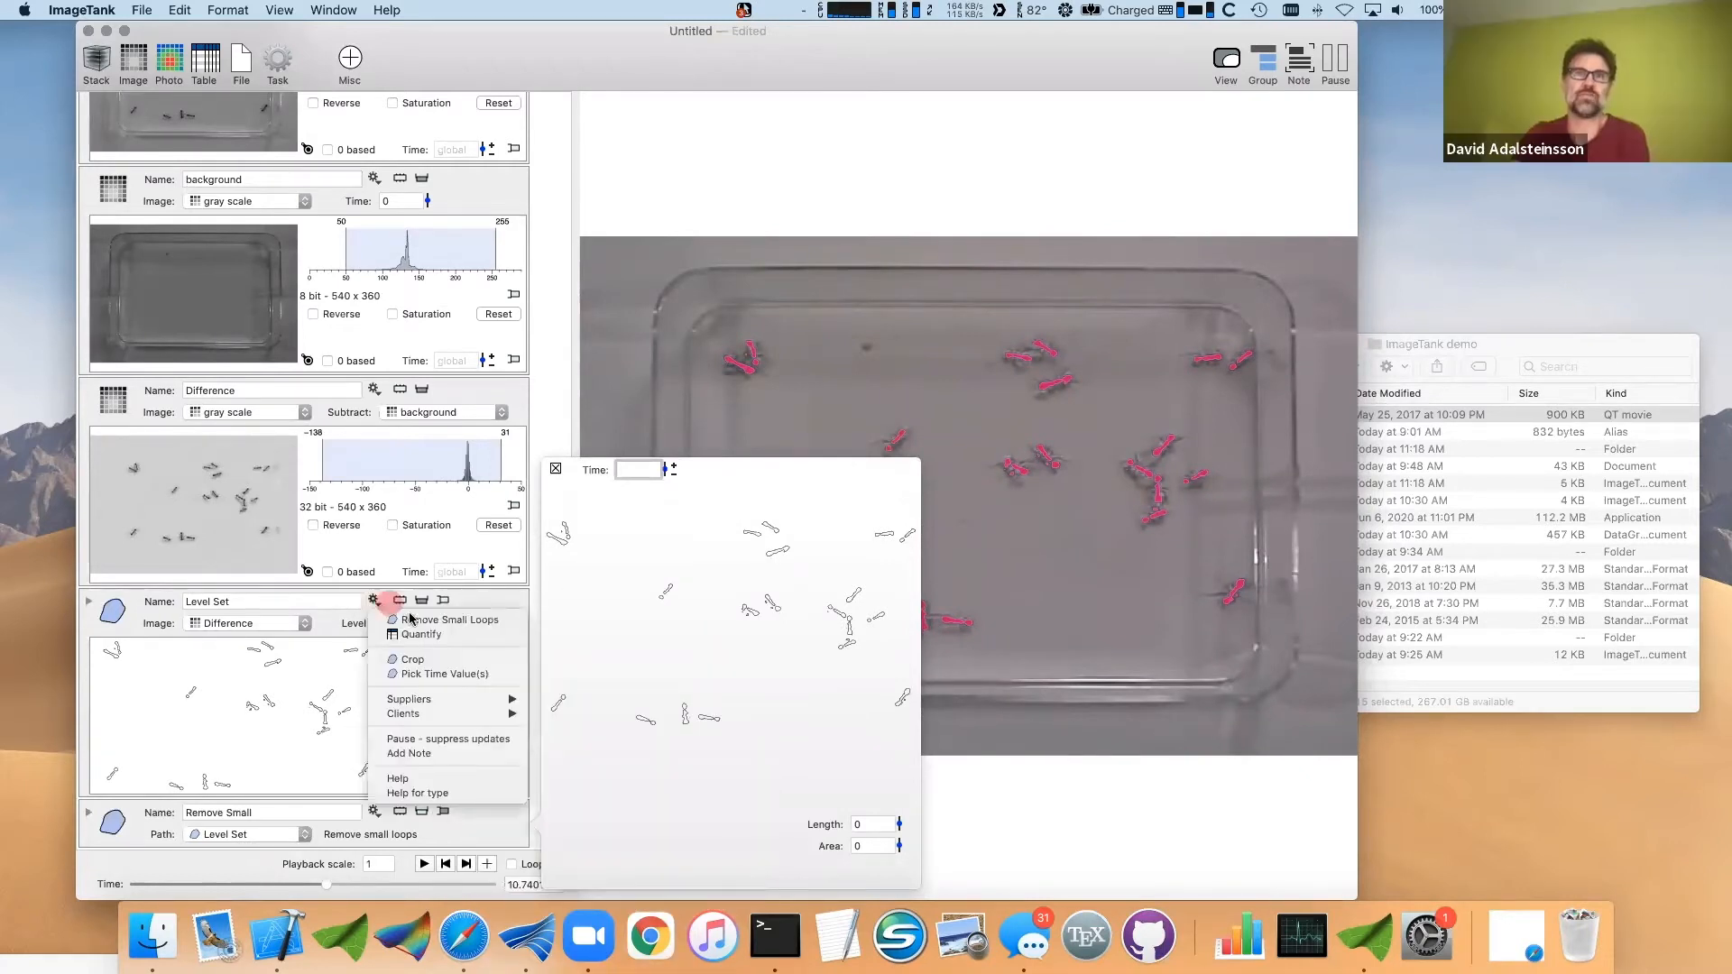
left_click(382, 495)
left_click(374, 390)
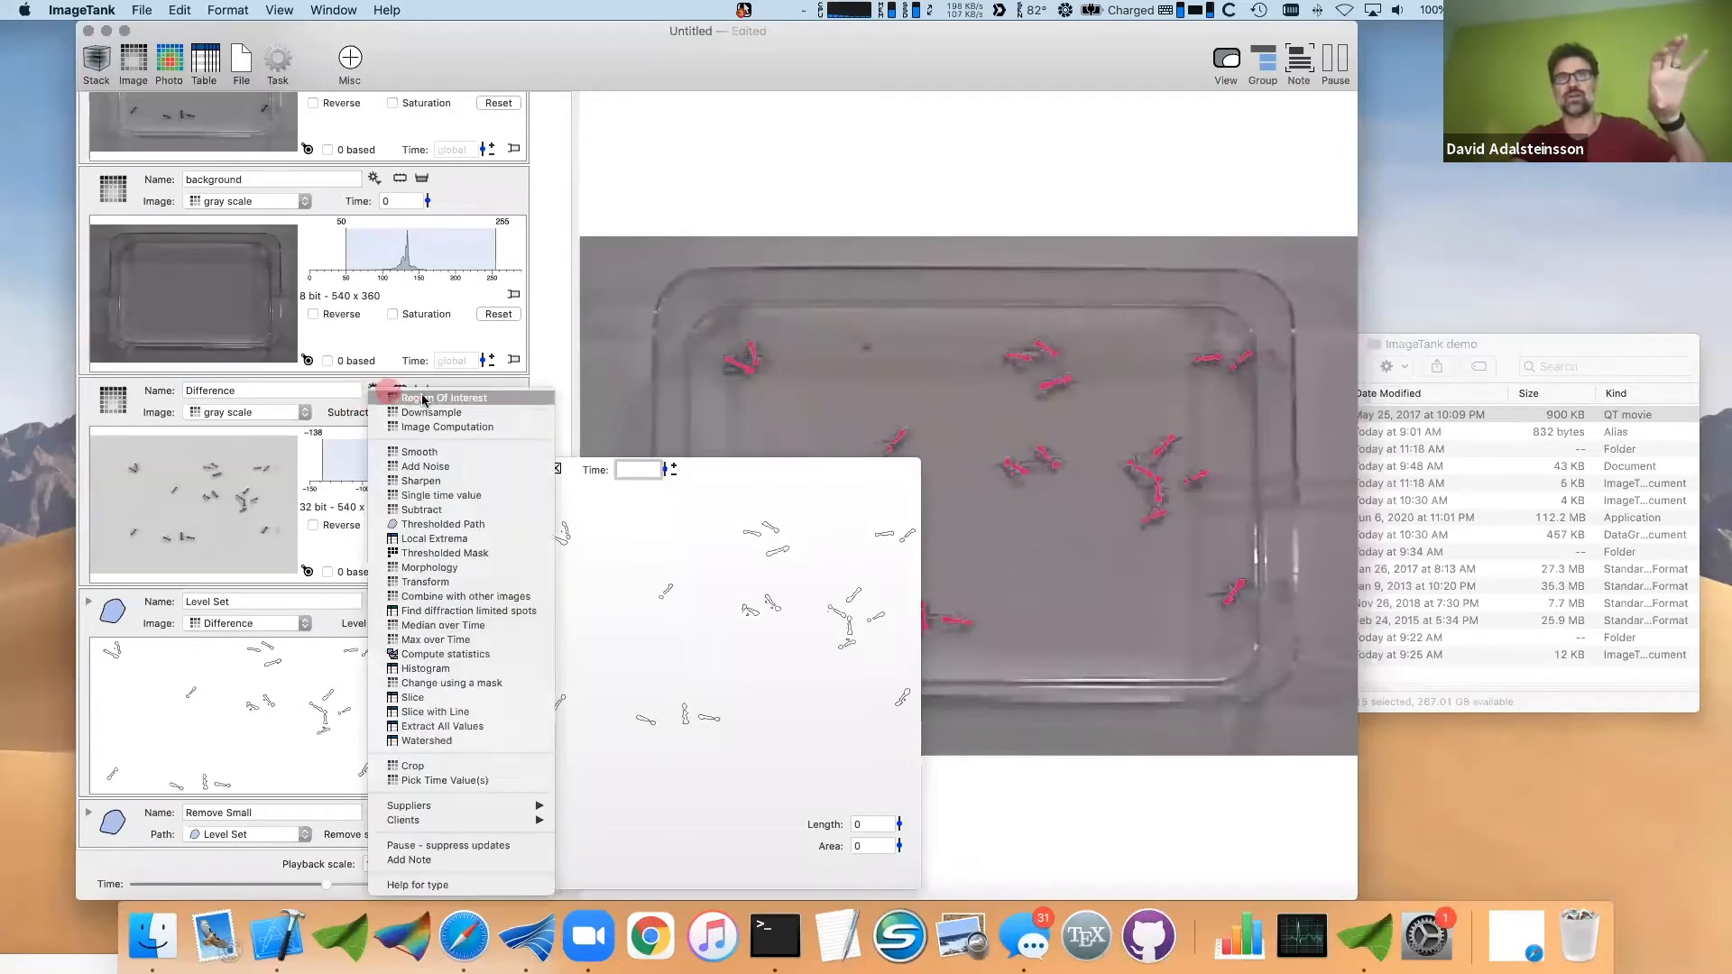
left_click(334, 910)
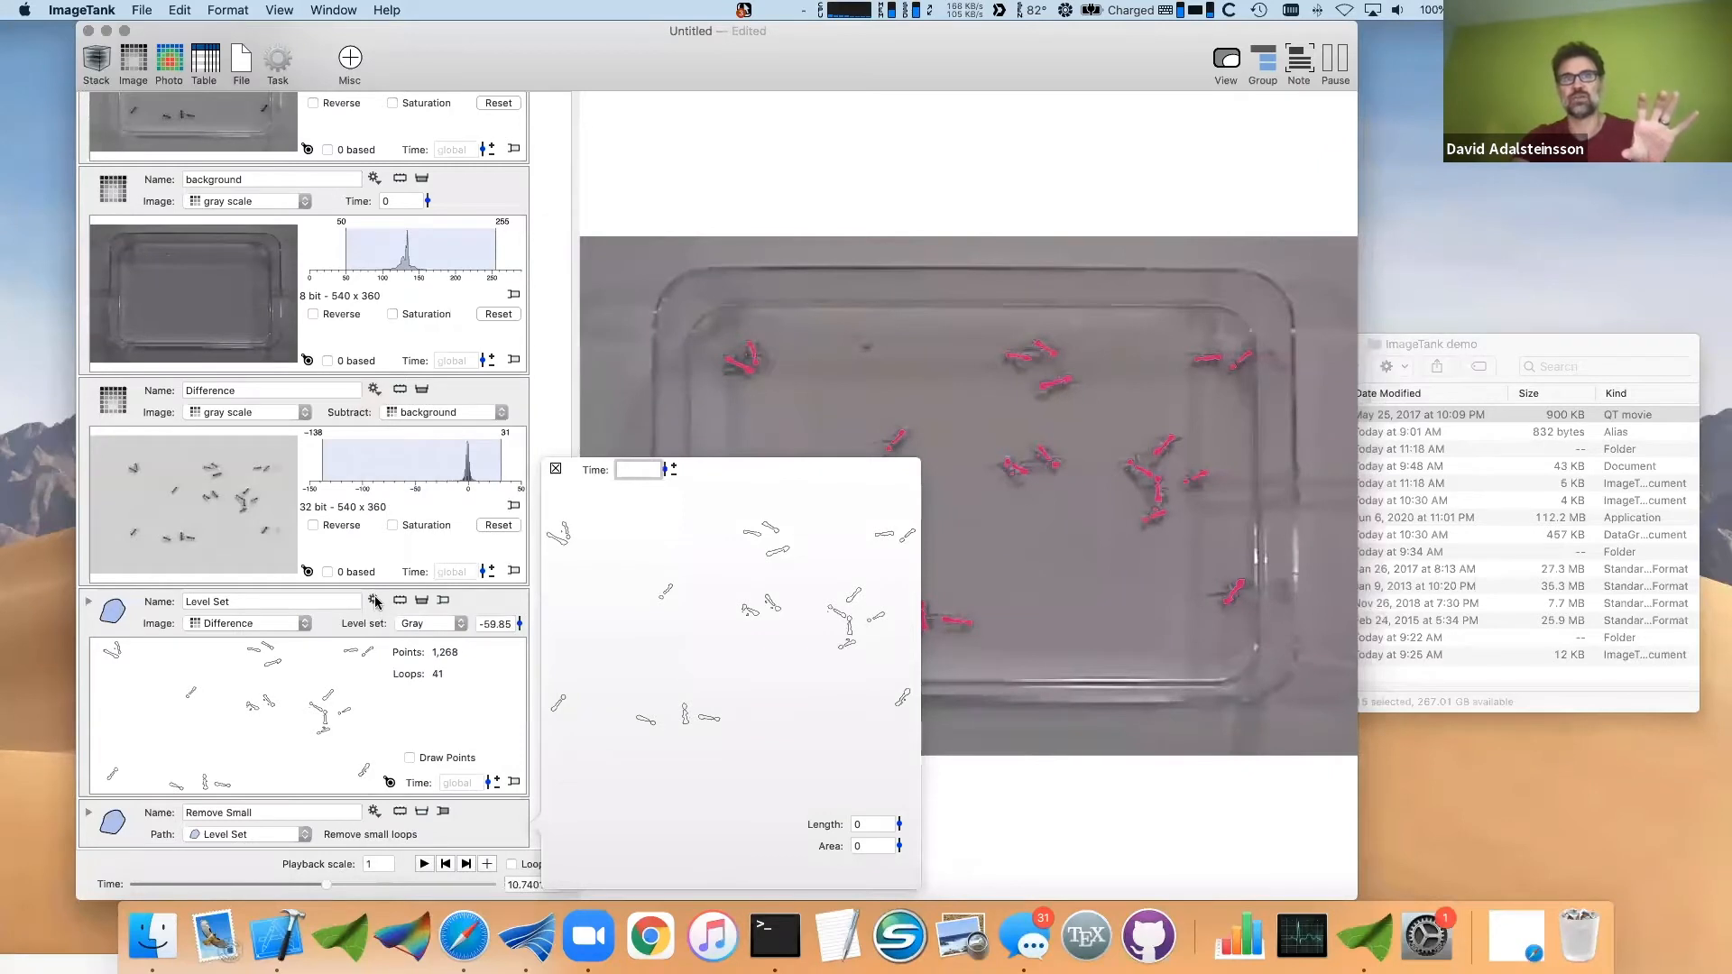
left_click(375, 601)
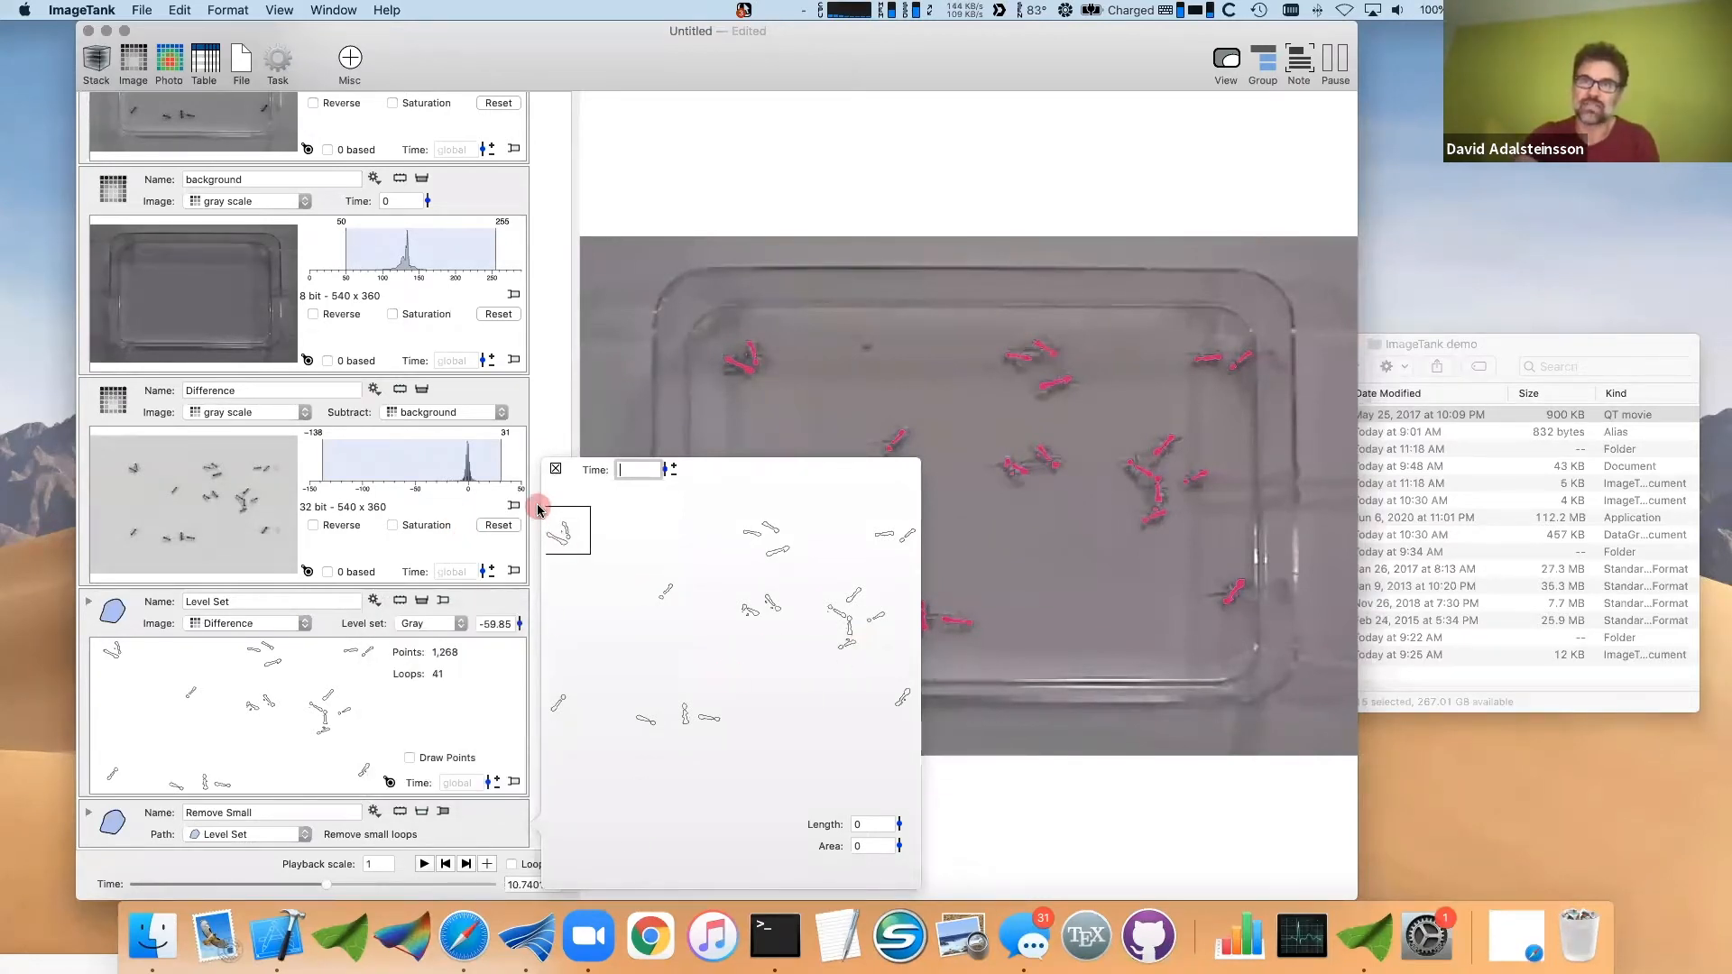
- Set the Remove Small minimum loop length to 22.26 with an ant cluster magnified, and inspect another cluster near the center
left_click(560, 532)
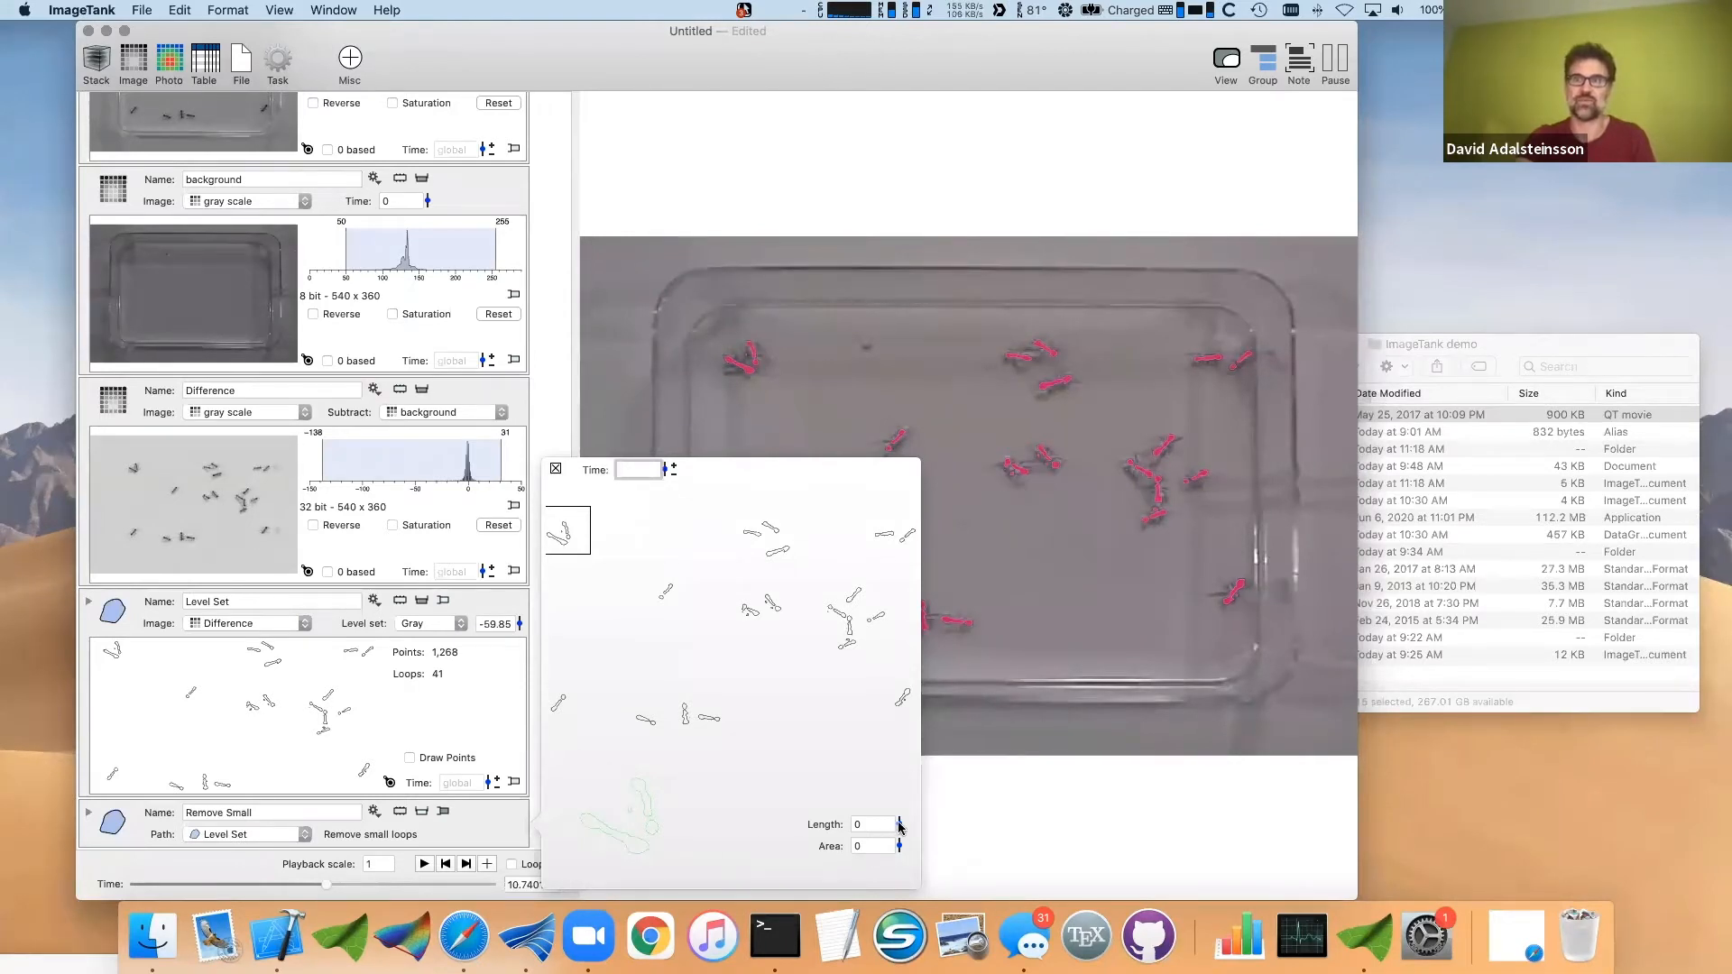
mouse_move(900, 826)
left_mouse_down()
mouse_move(897, 799)
mouse_move(897, 819)
left_mouse_up()
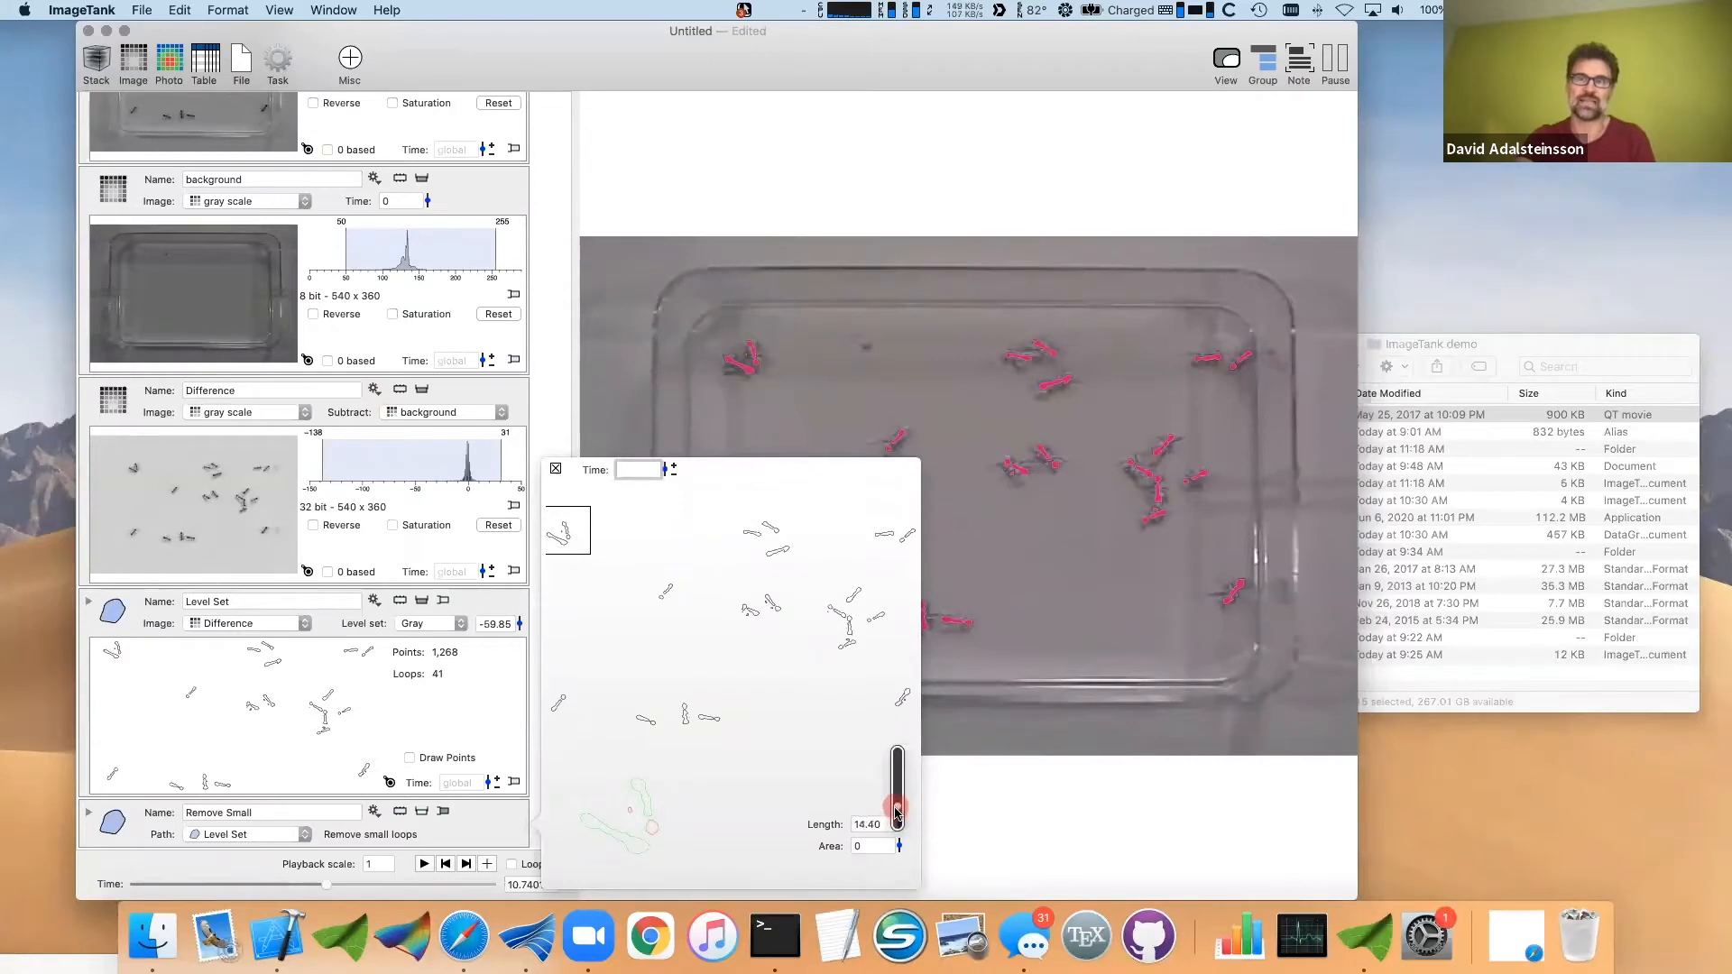
mouse_move(896, 815)
left_mouse_down()
mouse_move(897, 785)
mouse_move(897, 815)
left_mouse_up()
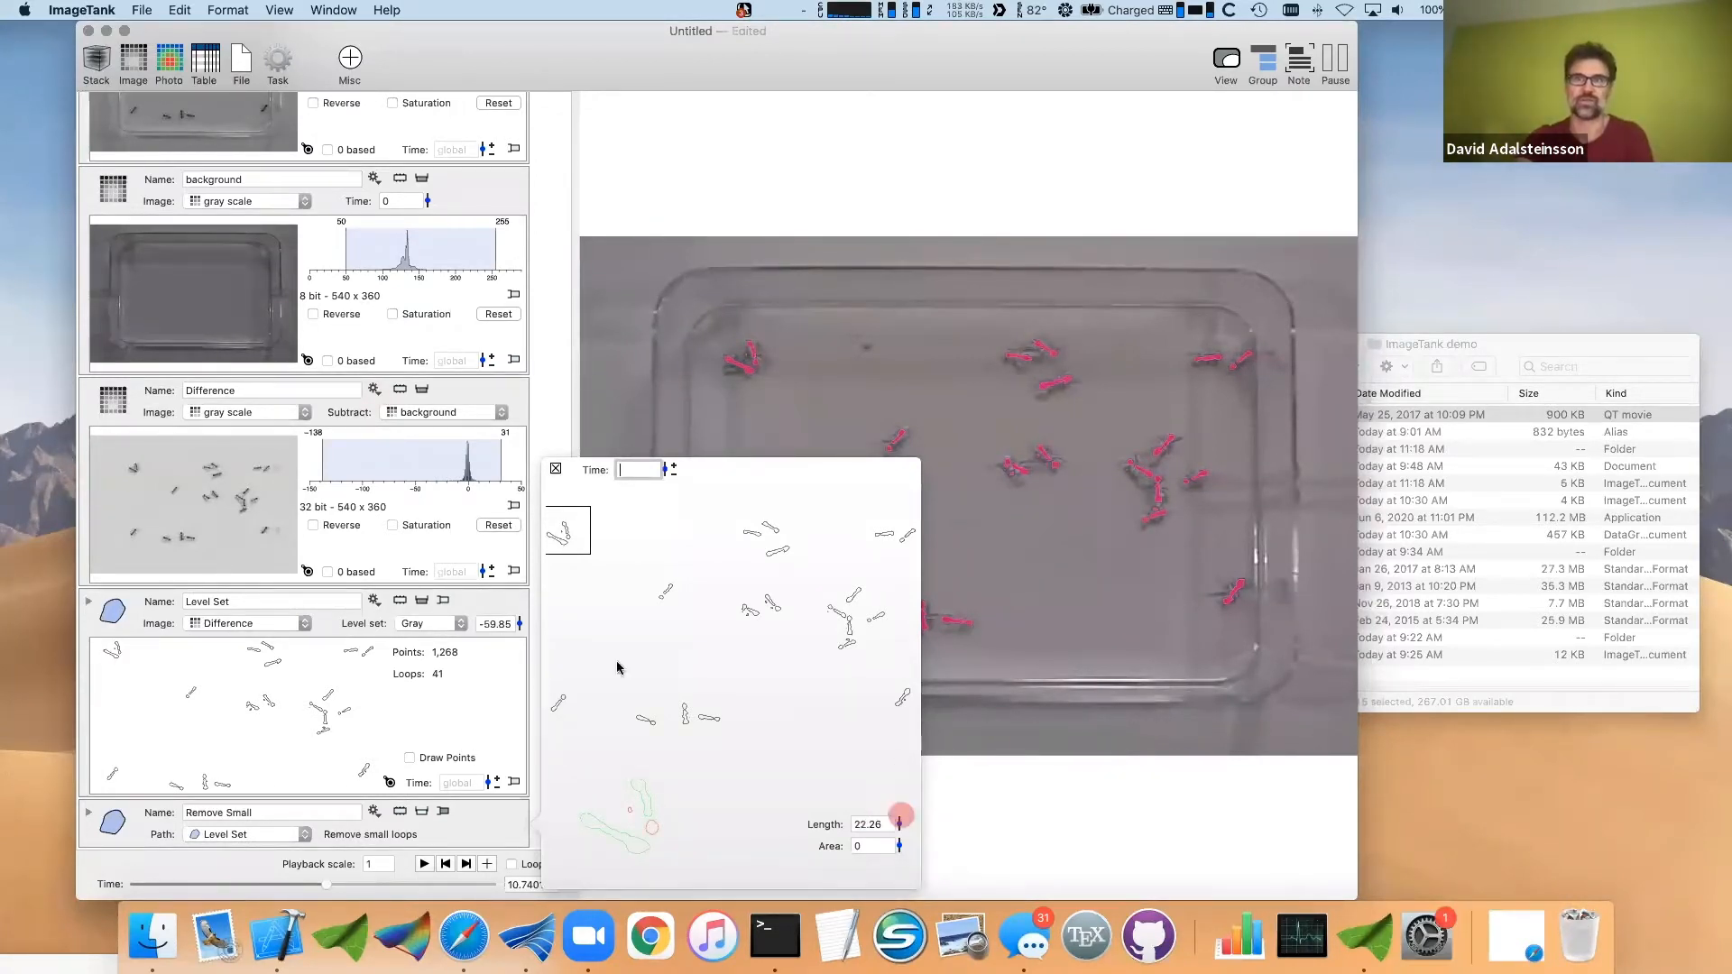
left_click_drag(588, 548, 800, 645)
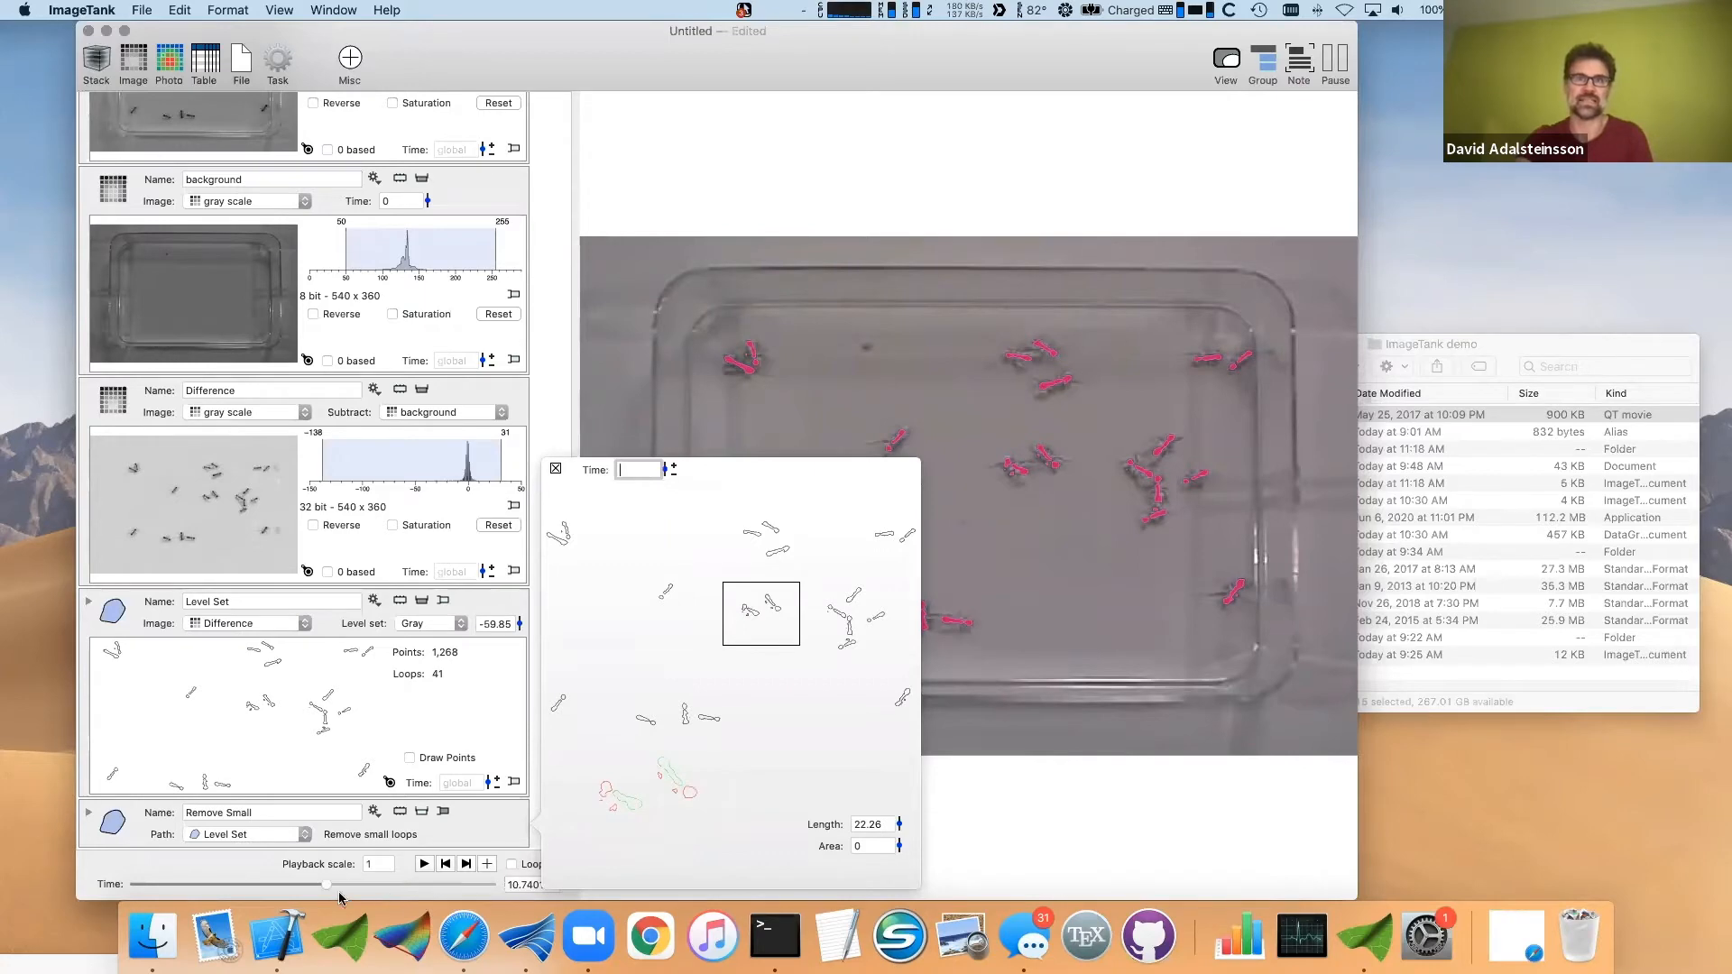
- Show the Remove Small preview, review the chain of variables, and scrub the global time to about 11.53
left_click_drag(328, 888, 322, 883)
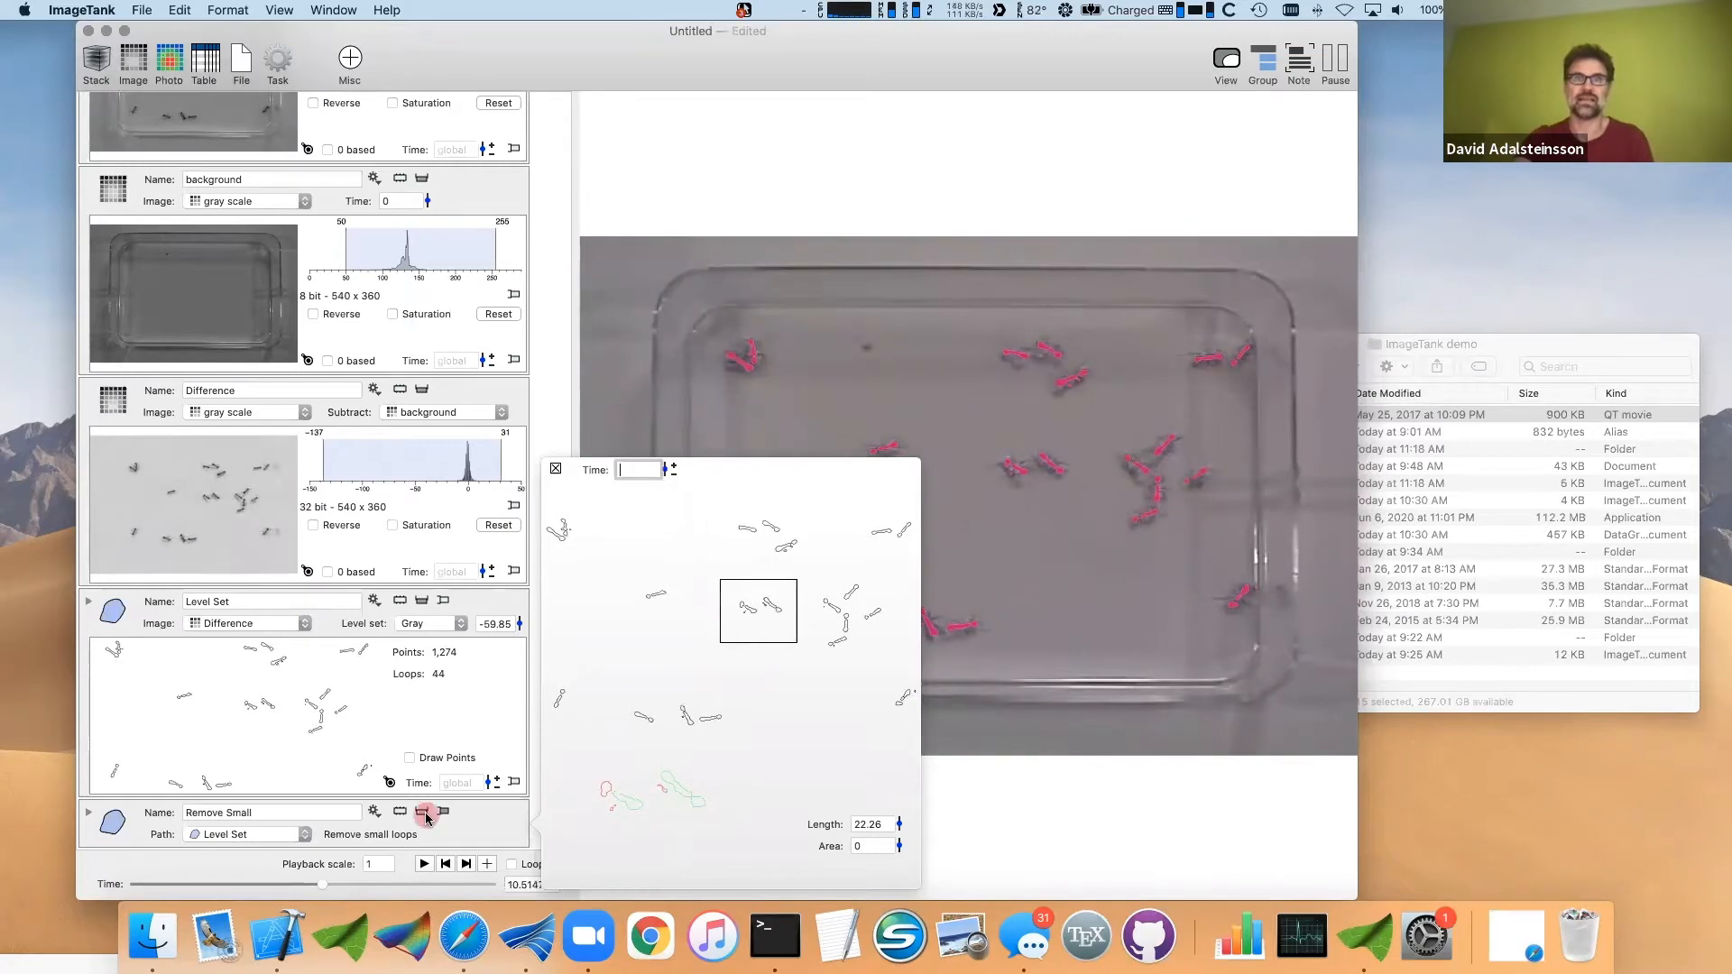
scroll(415, 817, "up", 8)
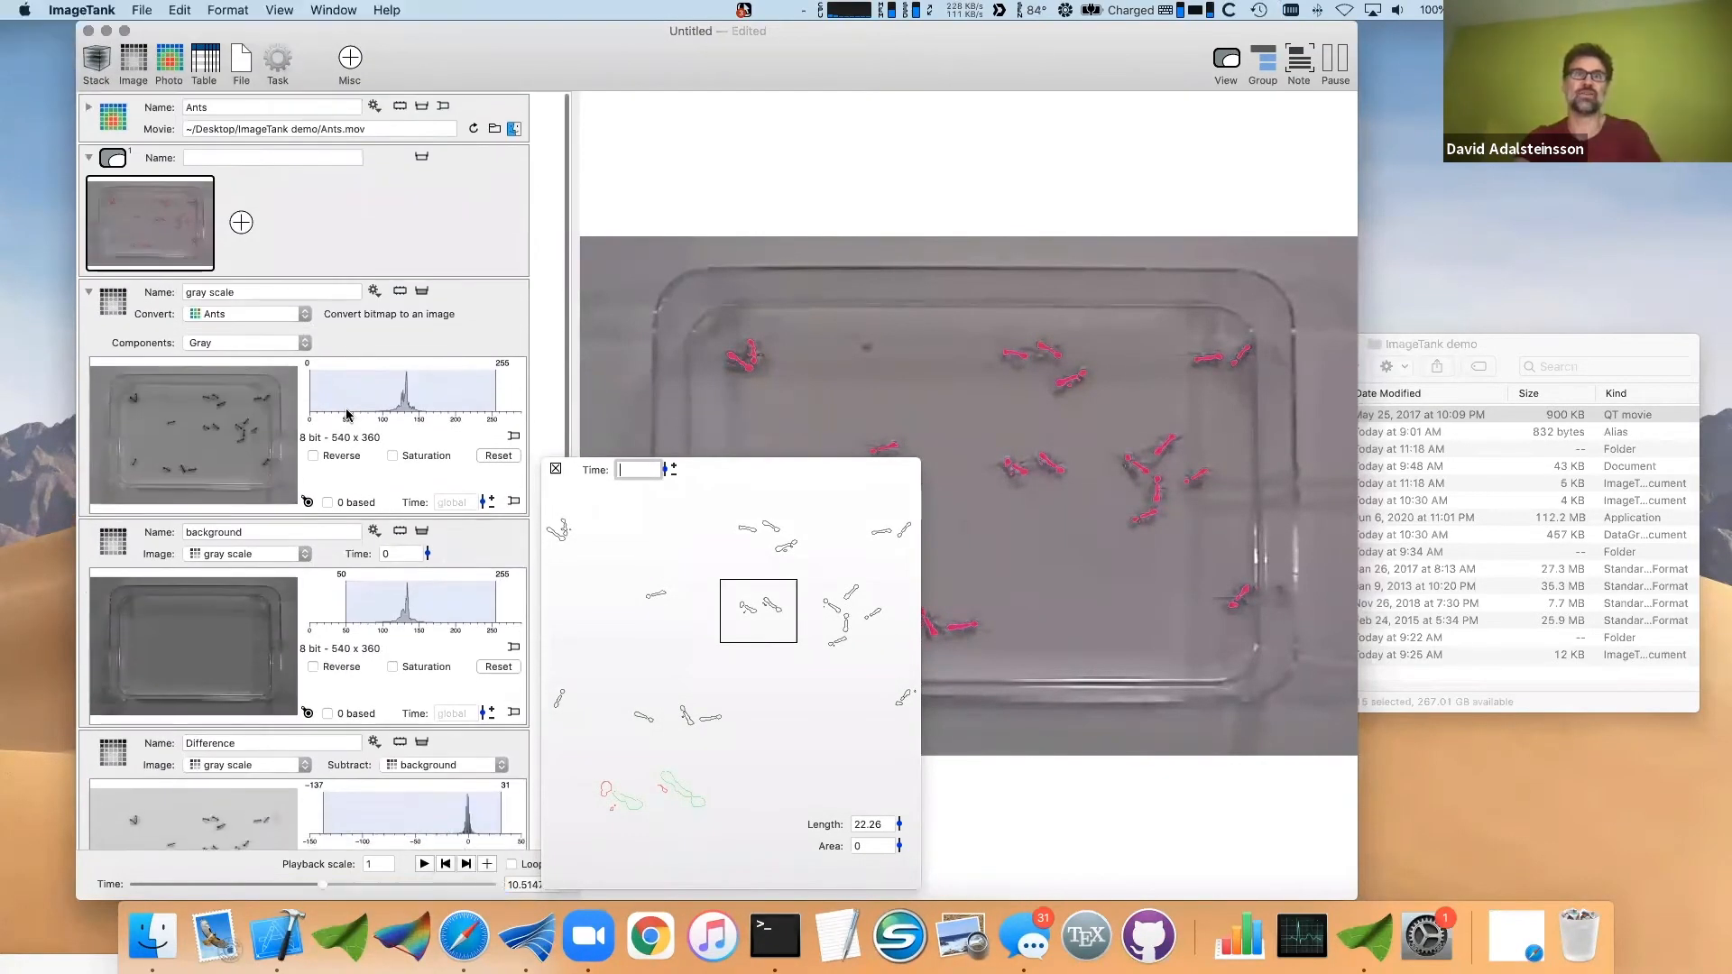
scroll(297, 540, "down", 5)
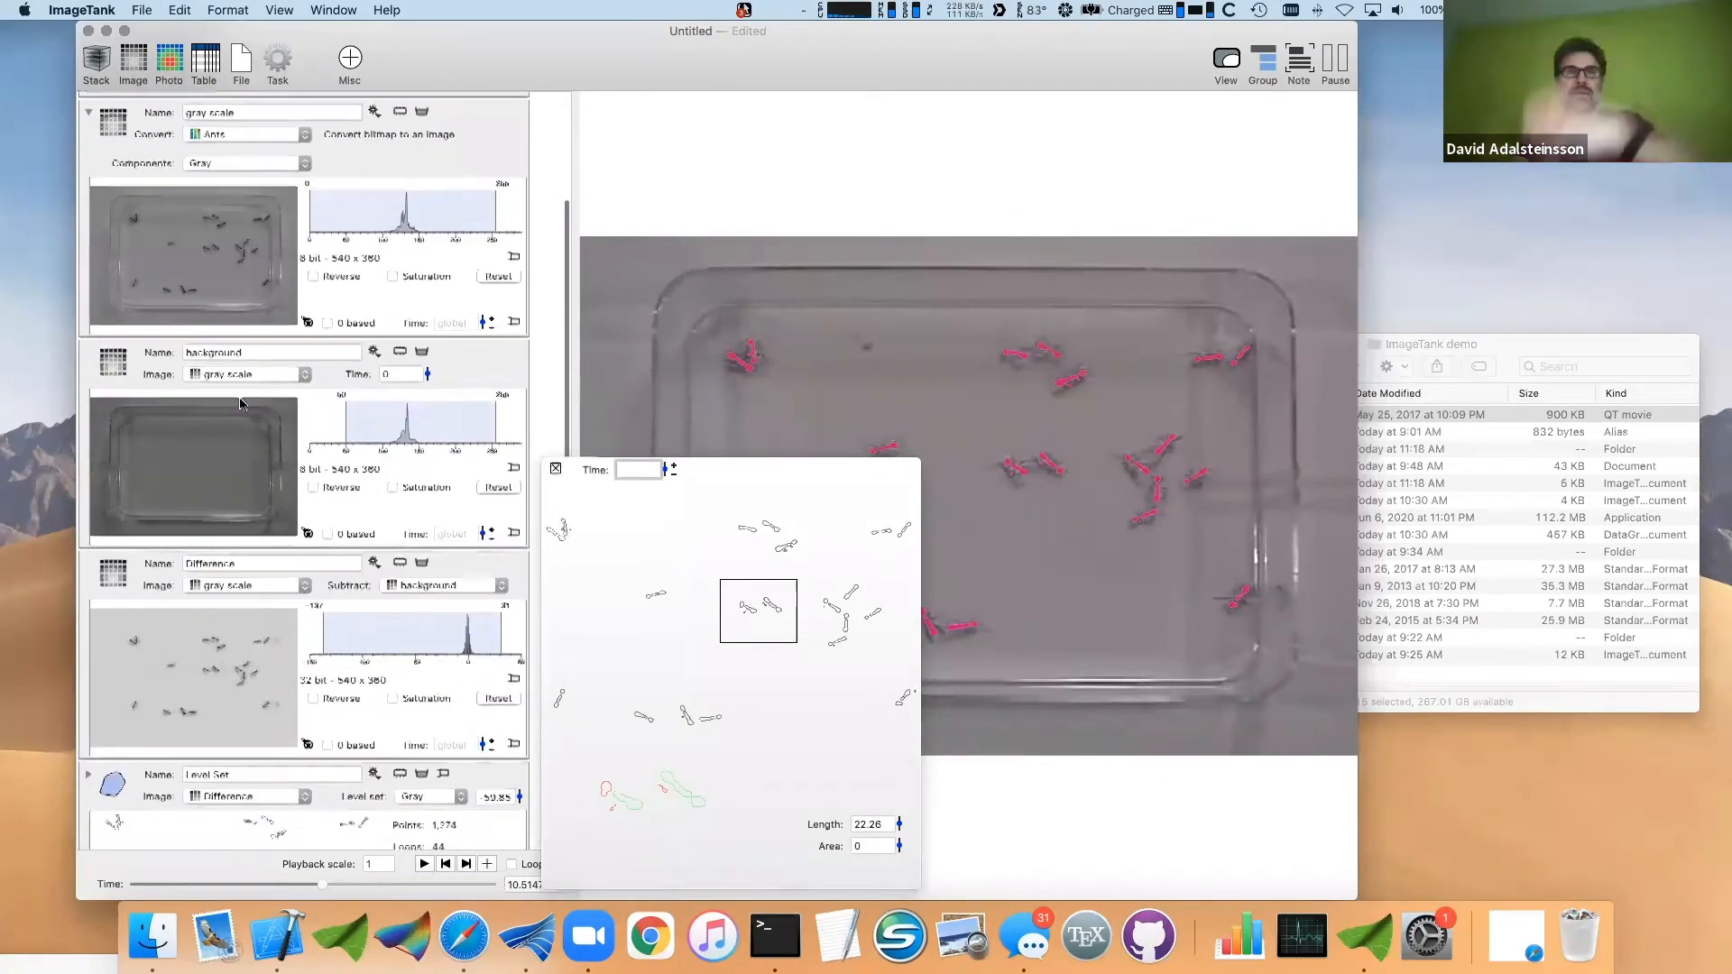
scroll(219, 683, "down", 7)
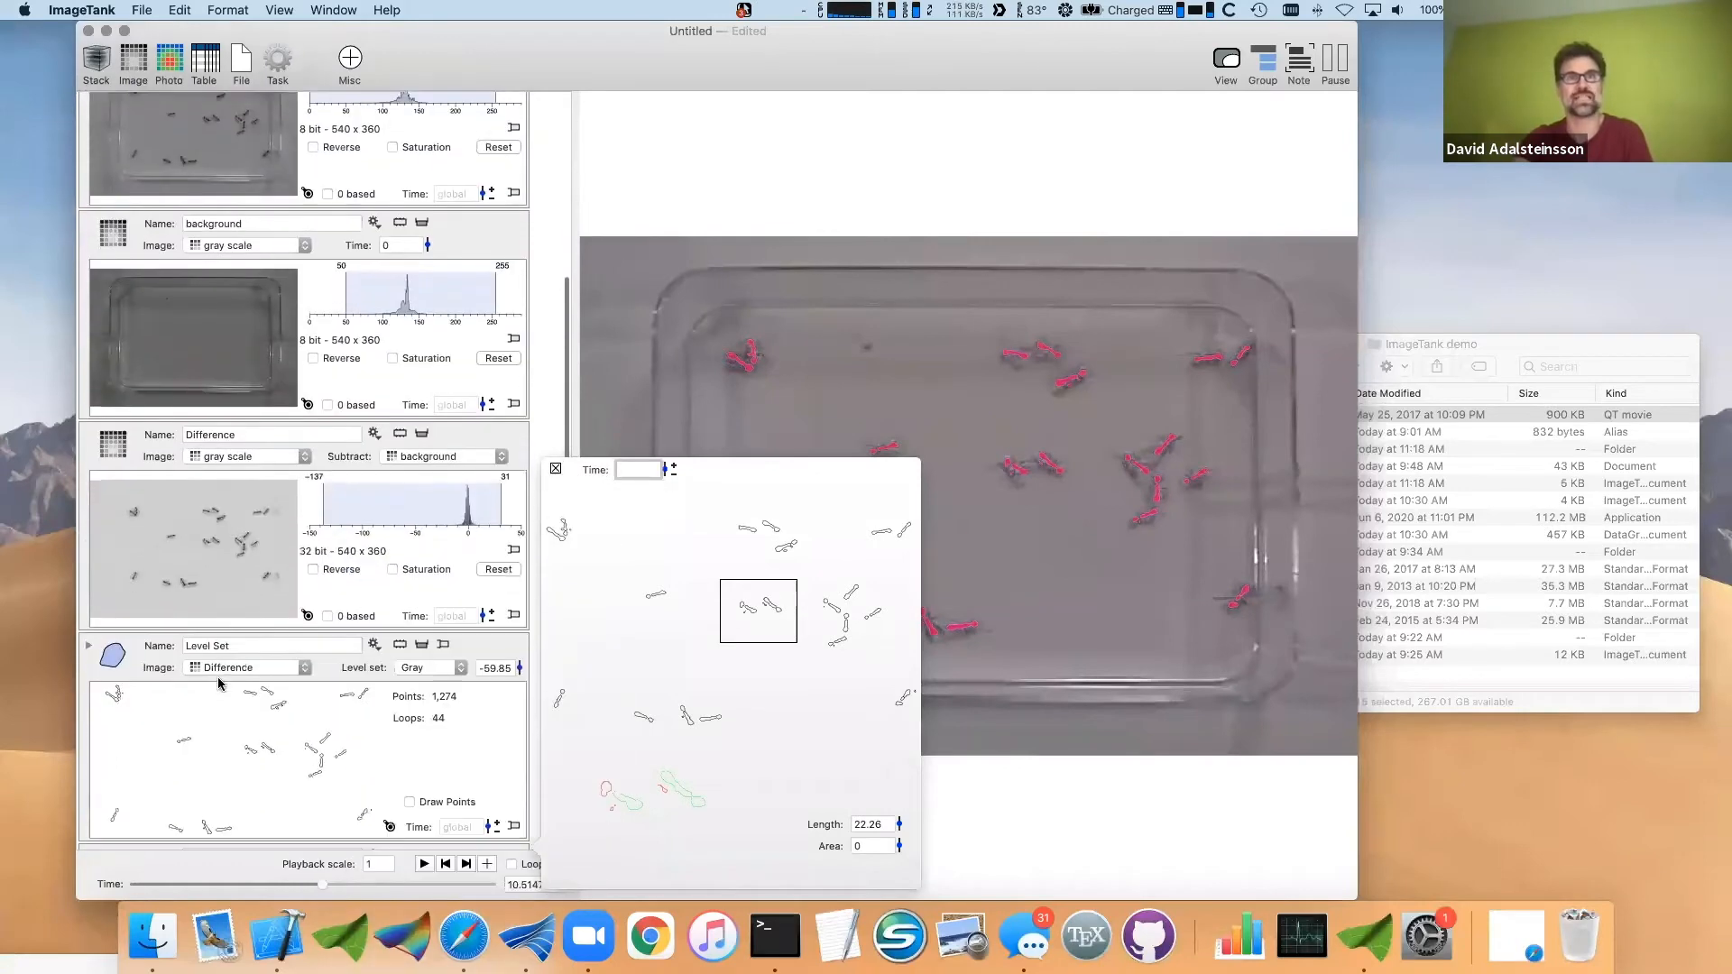
scroll(219, 678, "down", 1)
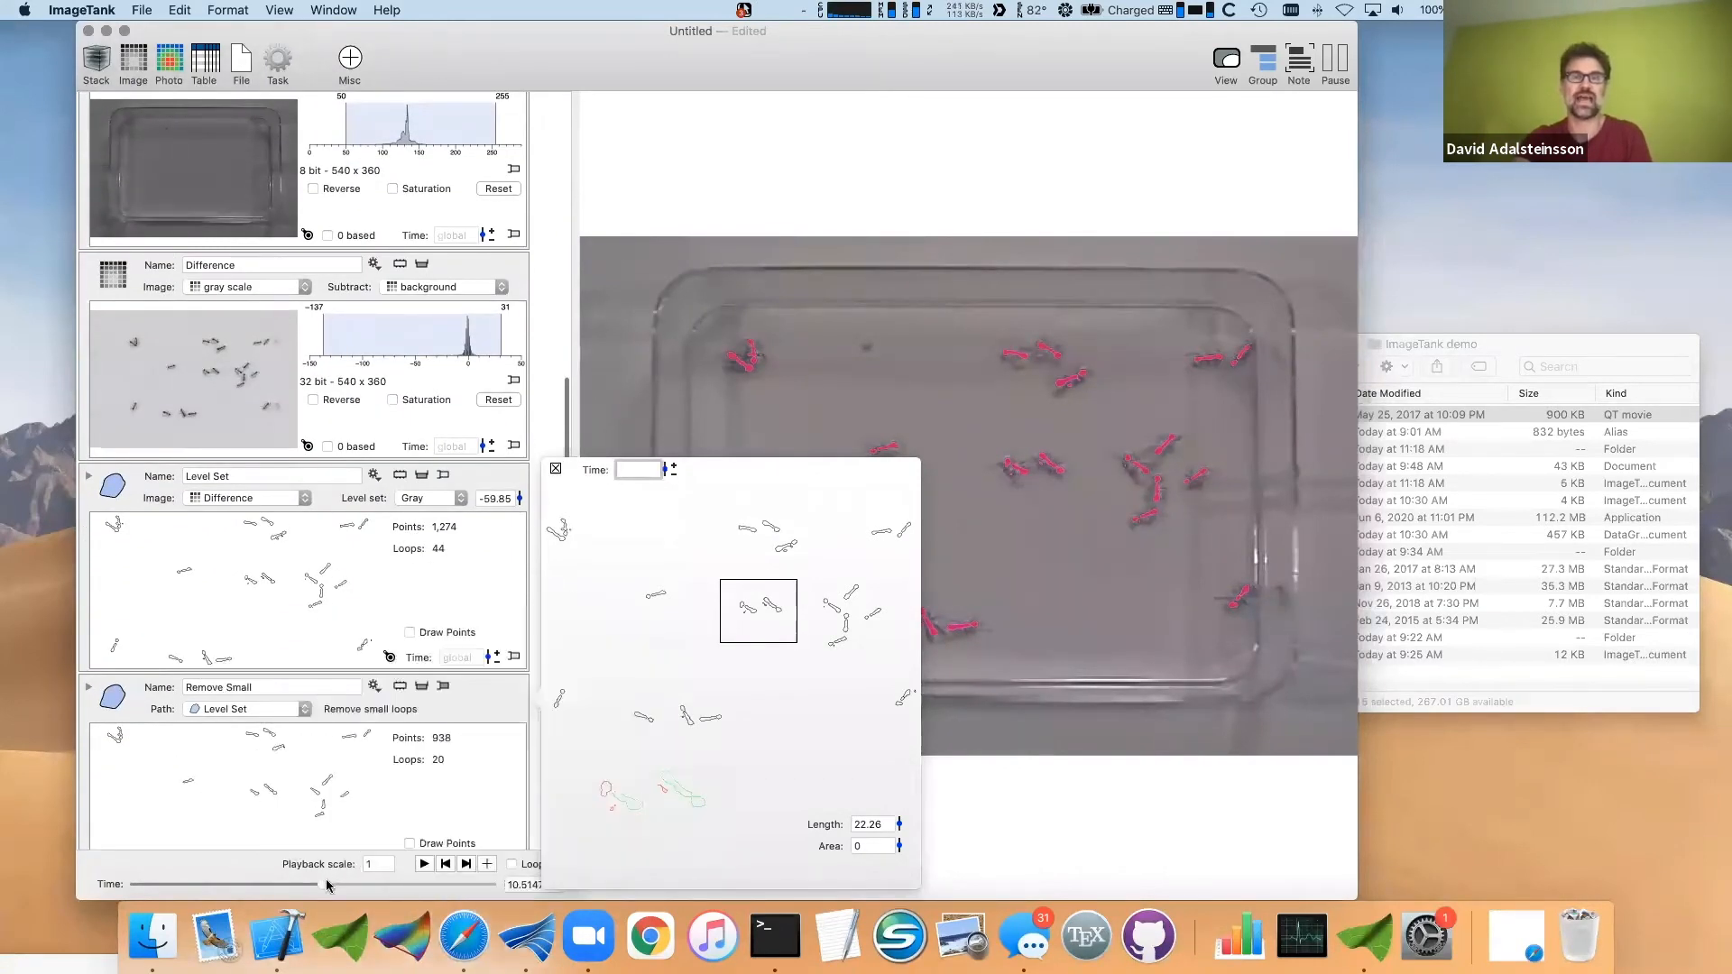
left_click_drag(310, 888, 336, 885)
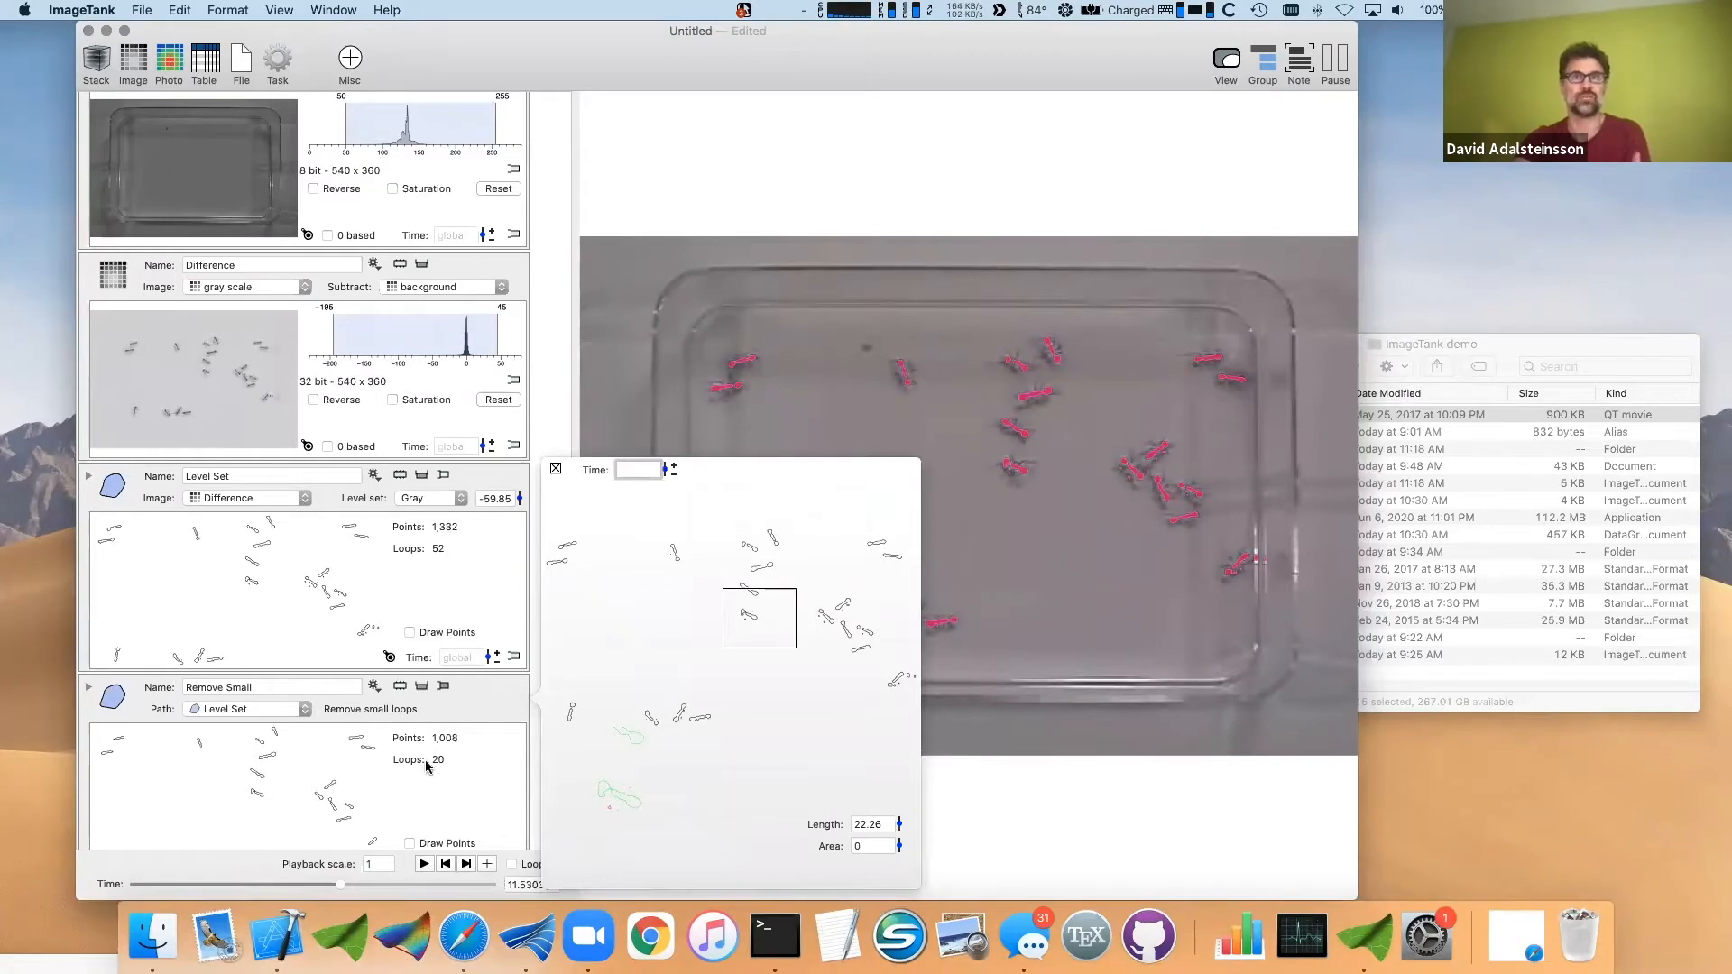
- Compare the detached previews of Level Set and Remove Small, and inspect the neighboring ant cluster up close in Level Set's preview
key("ctrl")
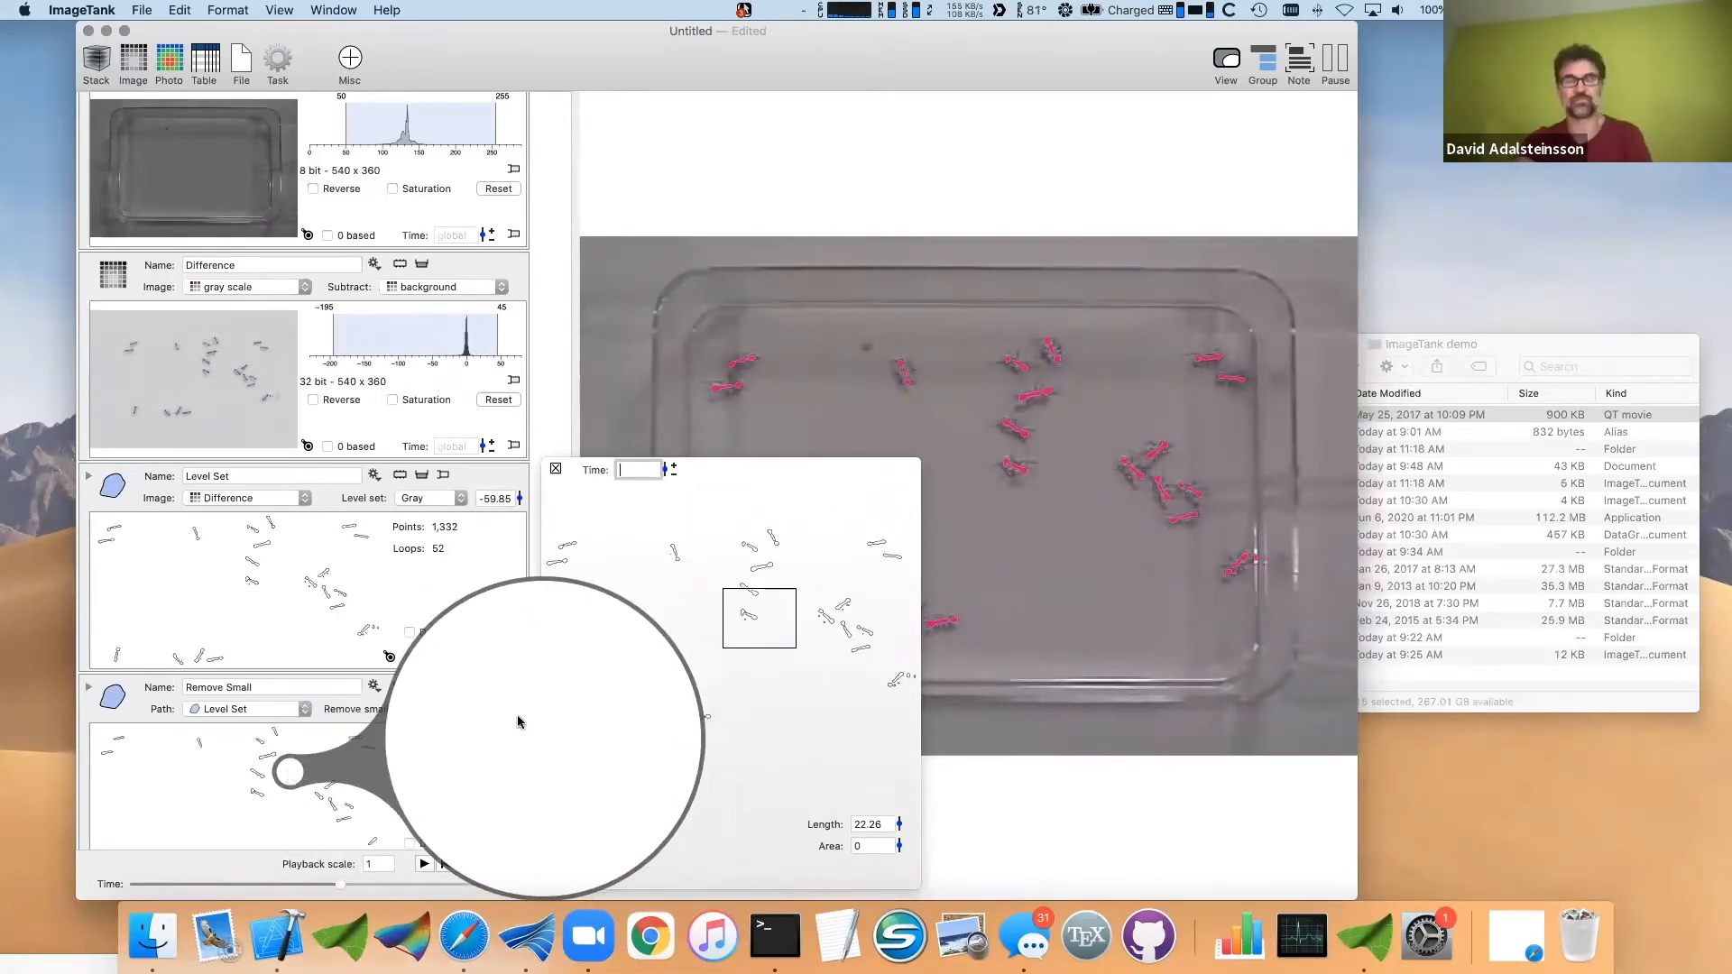
key("ctrl")
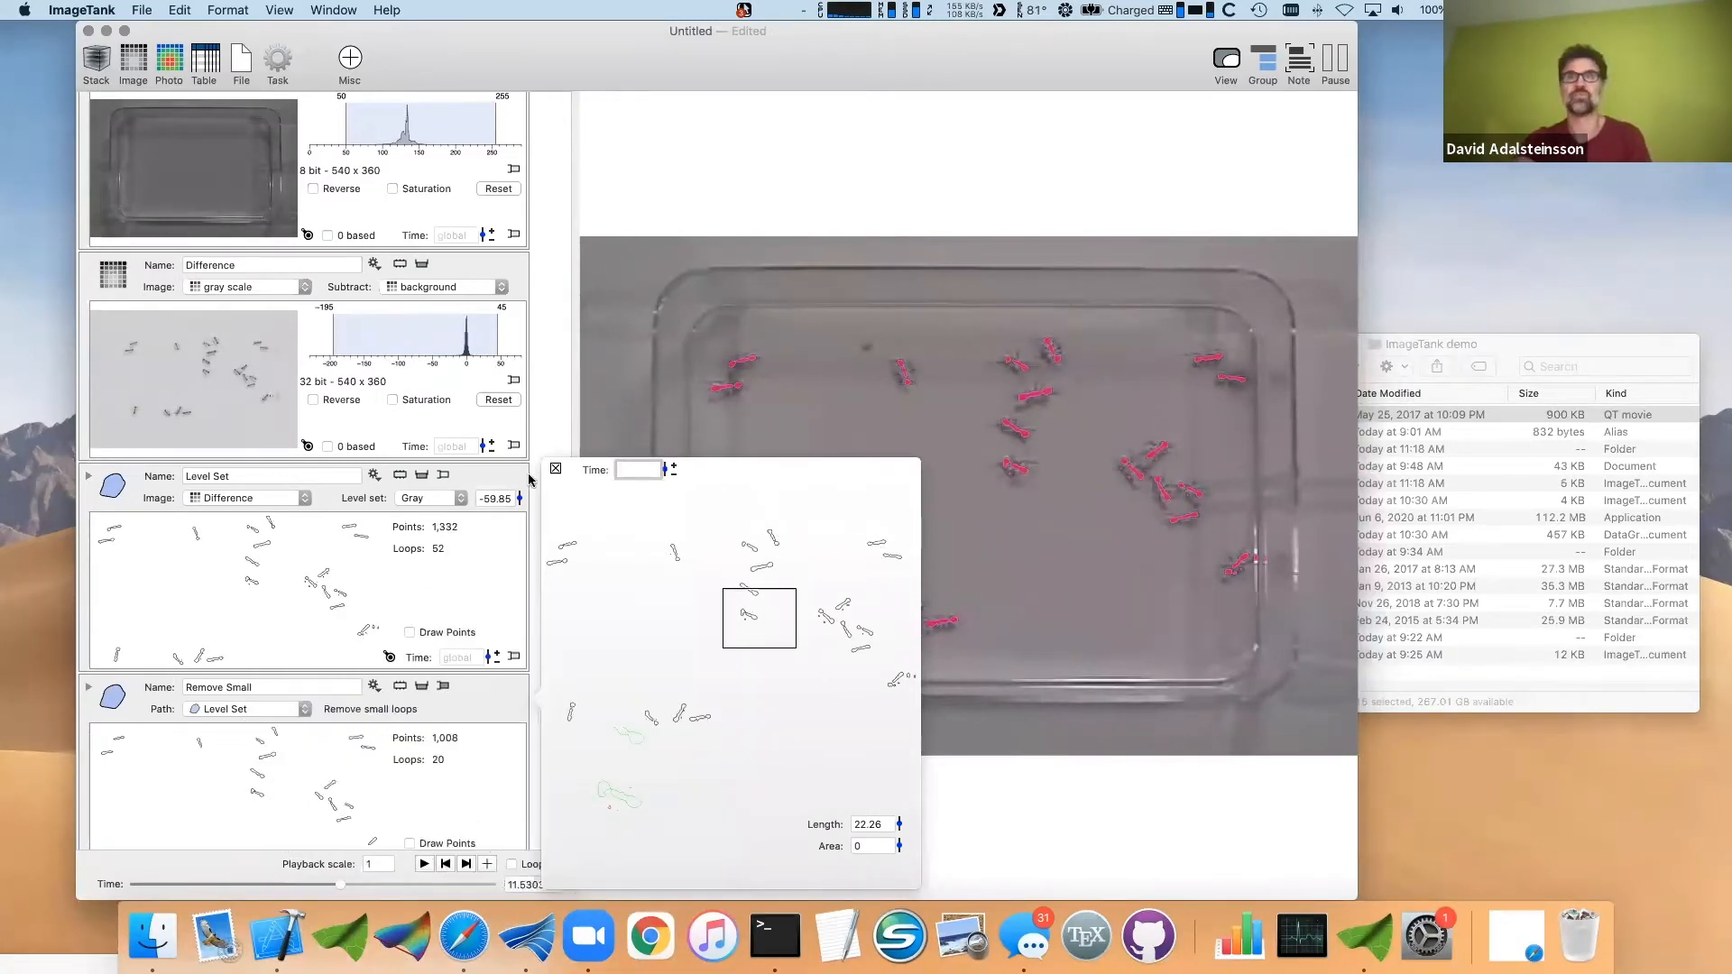
left_click(441, 474)
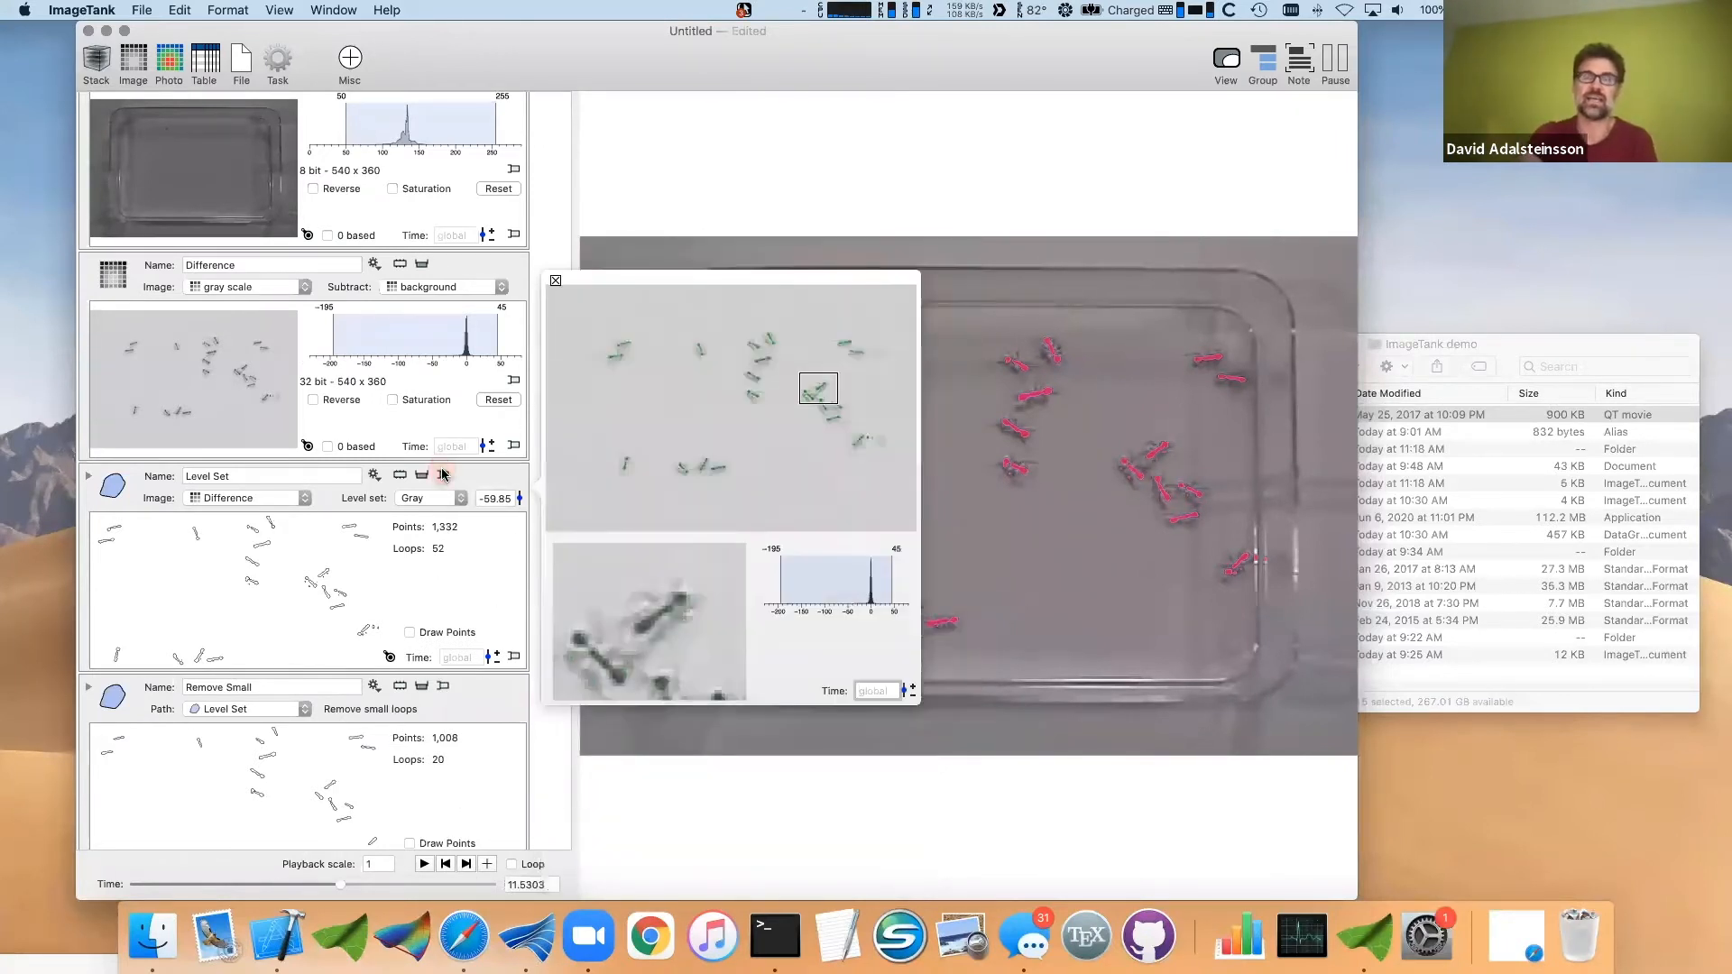
left_click(442, 687)
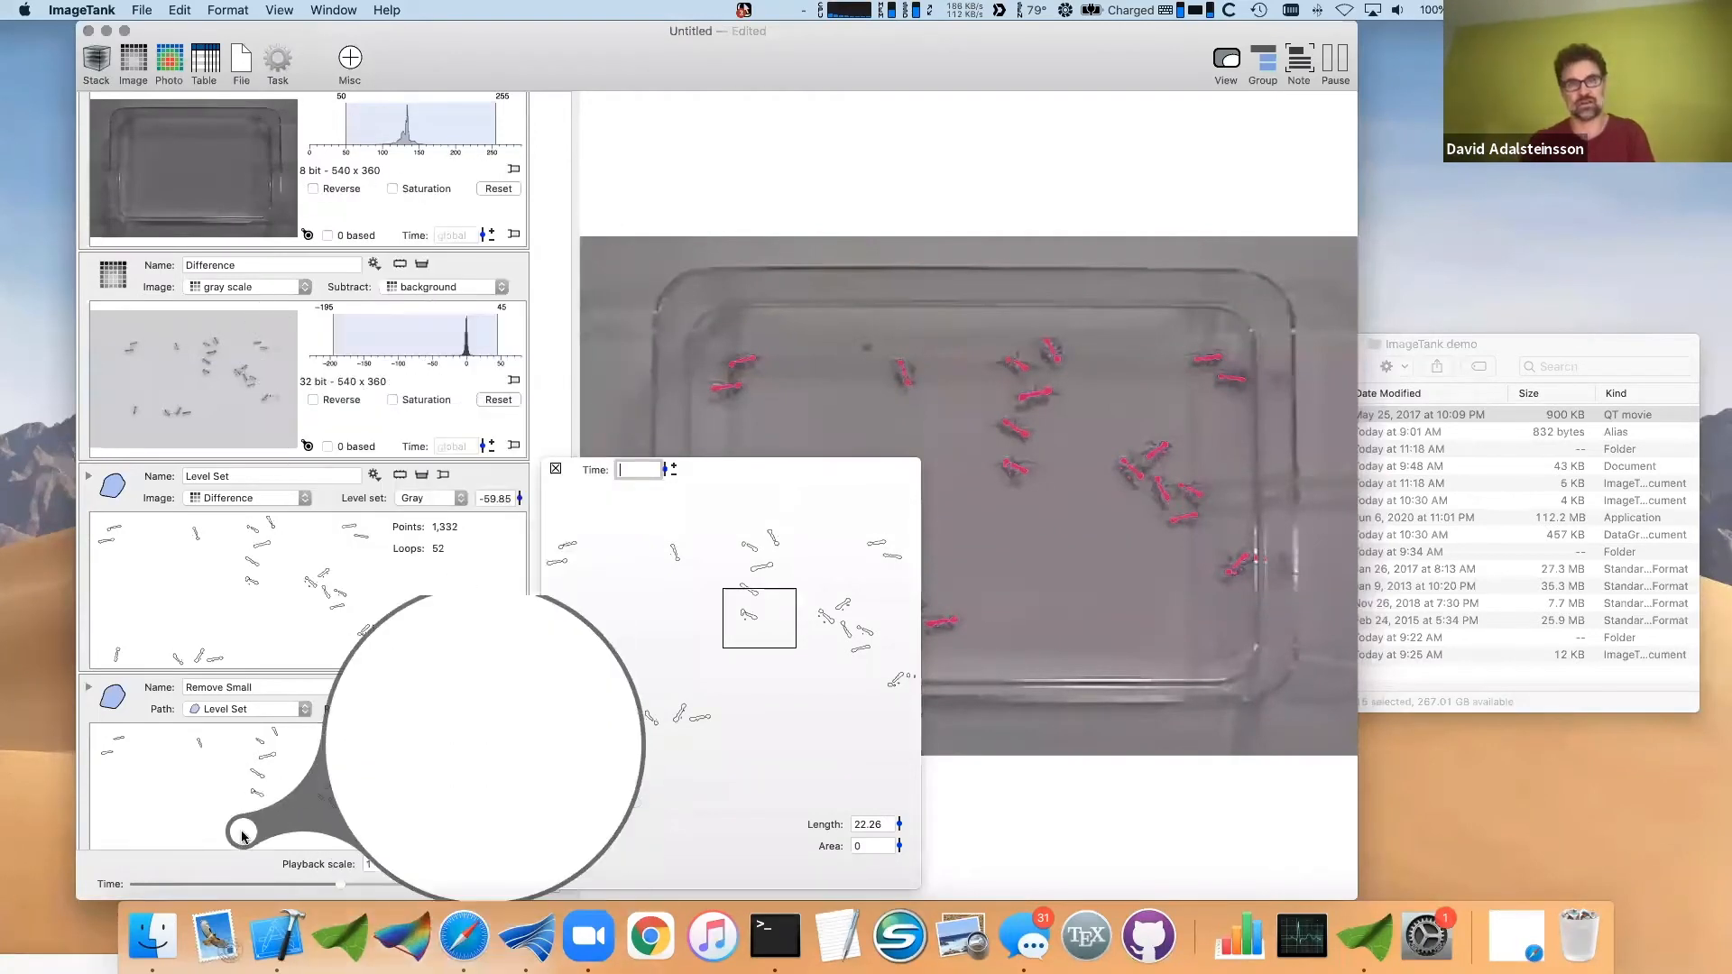
left_click(445, 475)
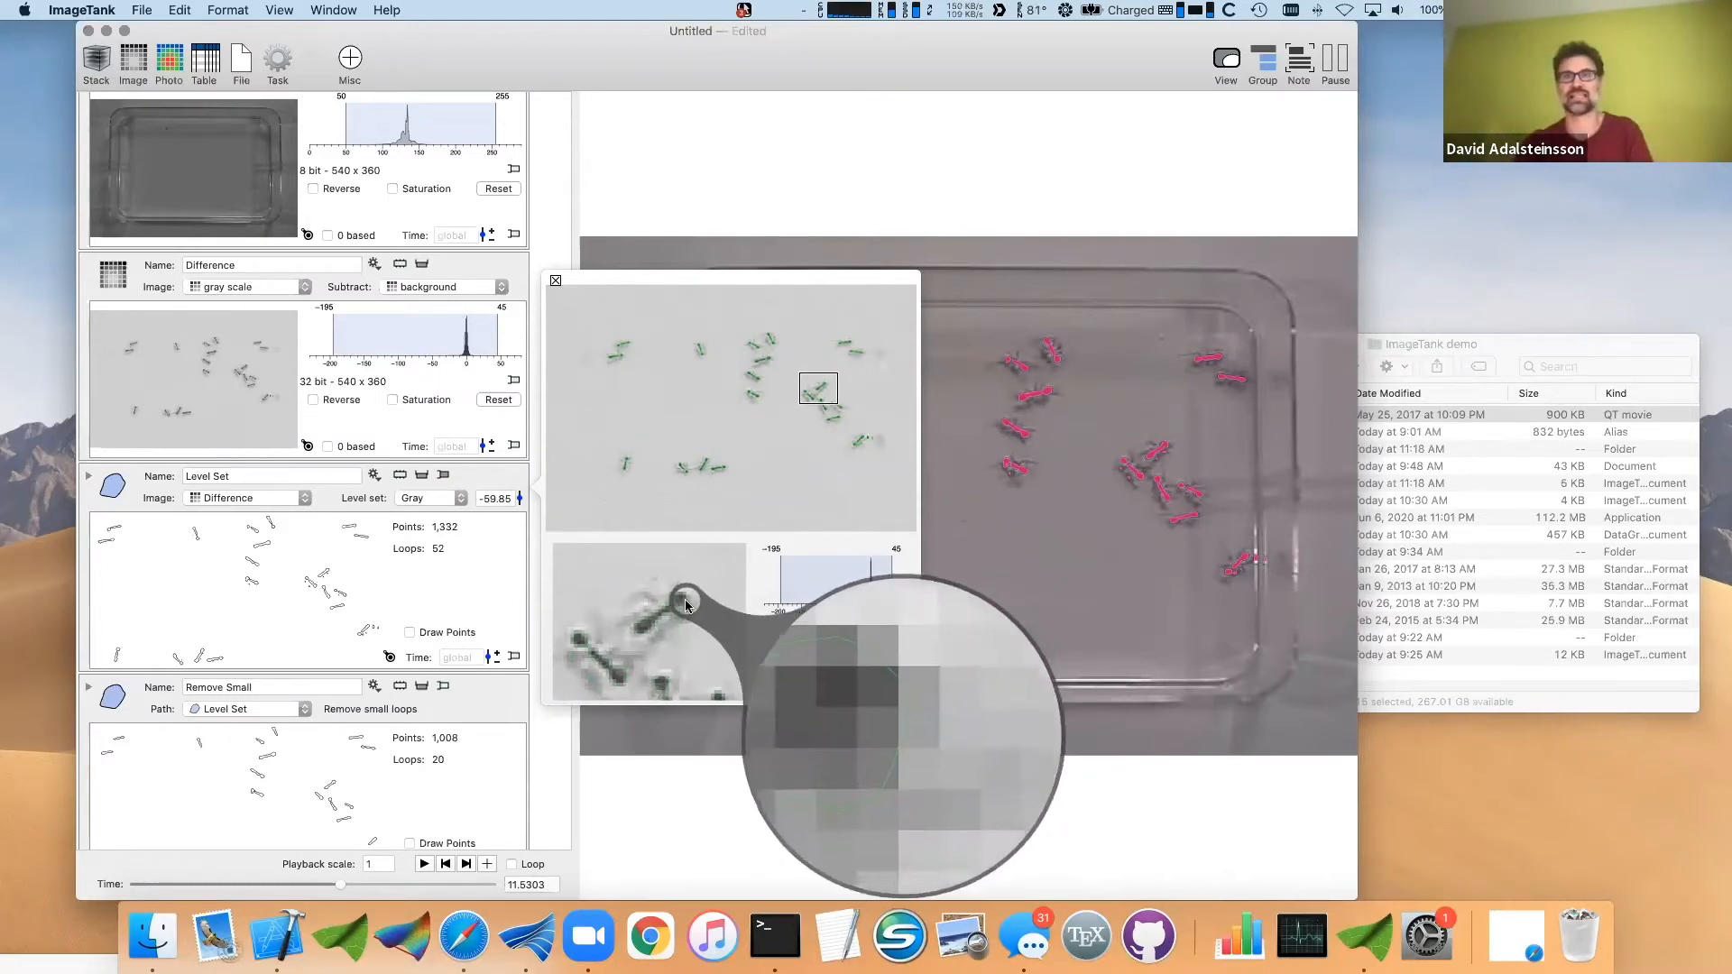
left_click_drag(815, 390, 837, 420)
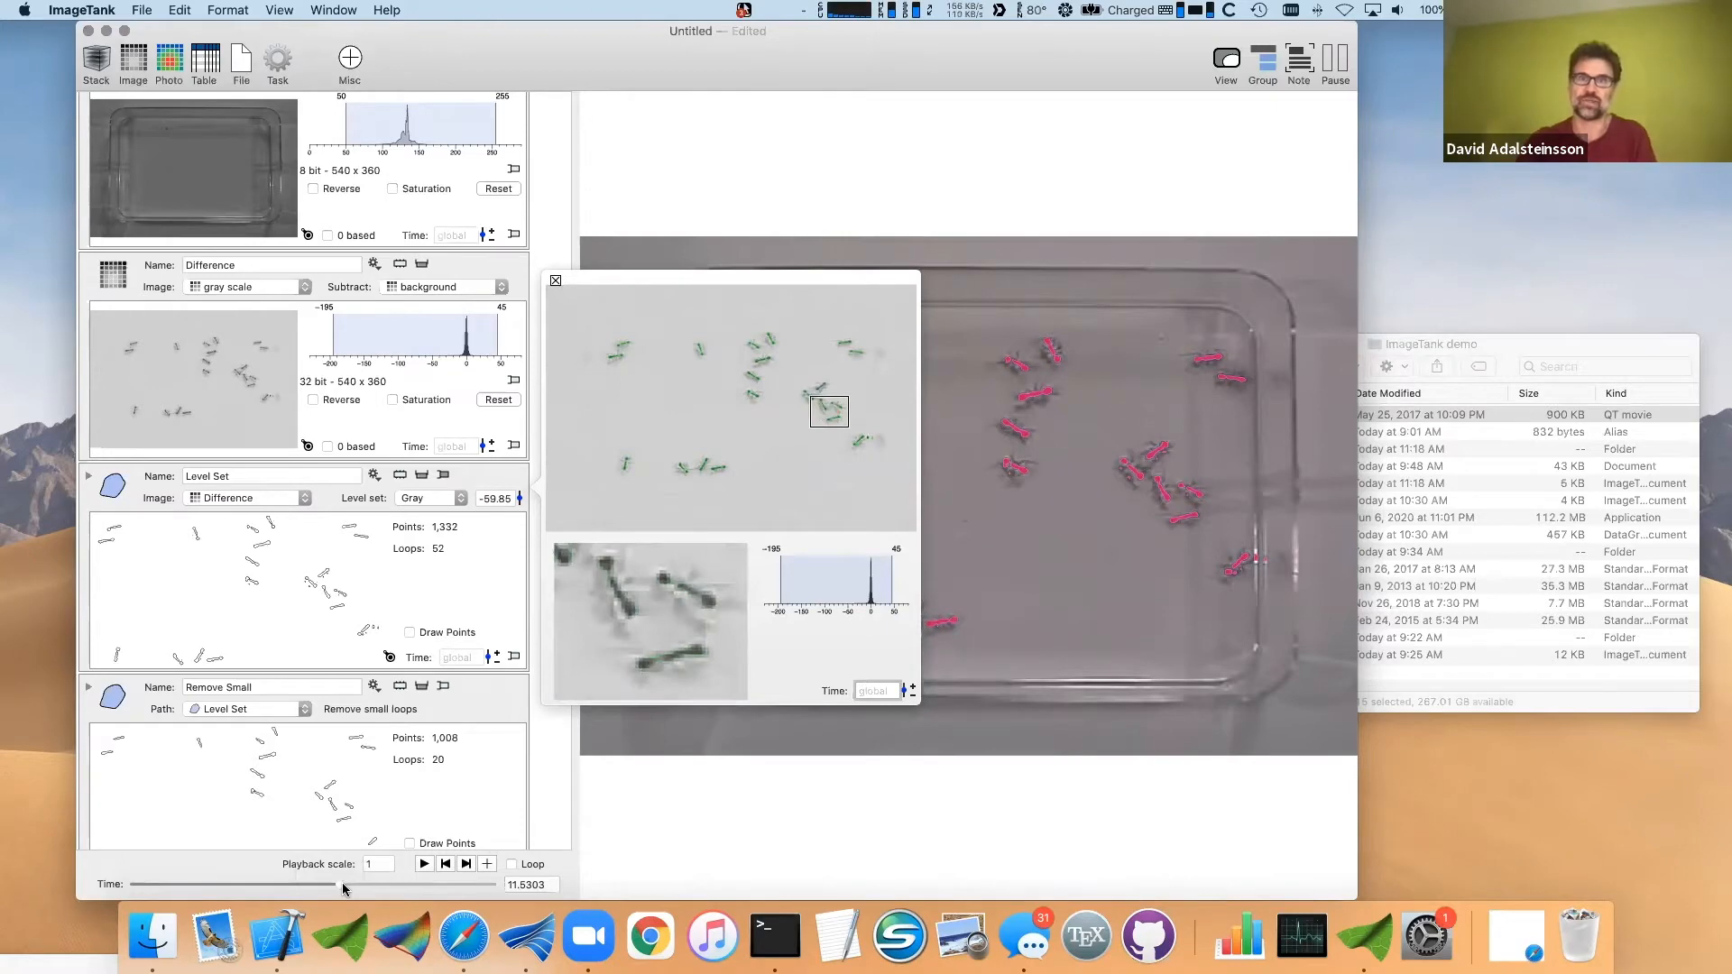
- Scrub the global time to about 11.78 and set the Level Set threshold to -62.03
mouse_move(343, 889)
left_mouse_down()
mouse_move(323, 885)
mouse_move(345, 885)
left_mouse_up()
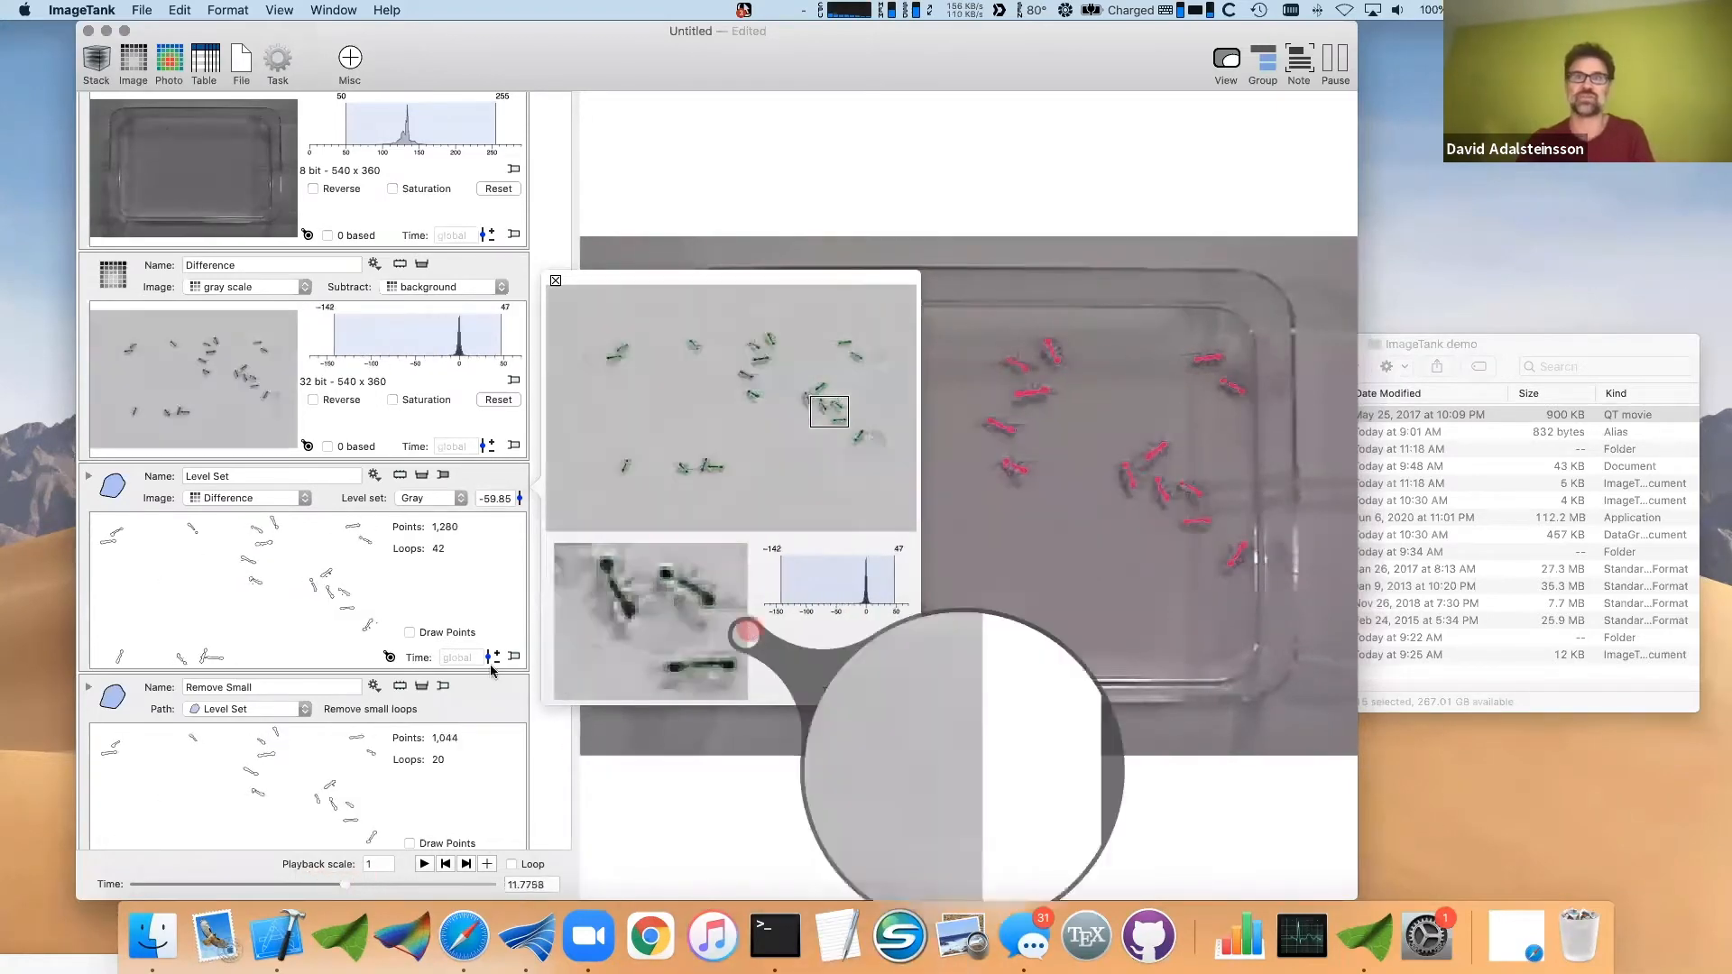
left_click_drag(520, 500, 520, 496)
left_click_drag(352, 824, 352, 813)
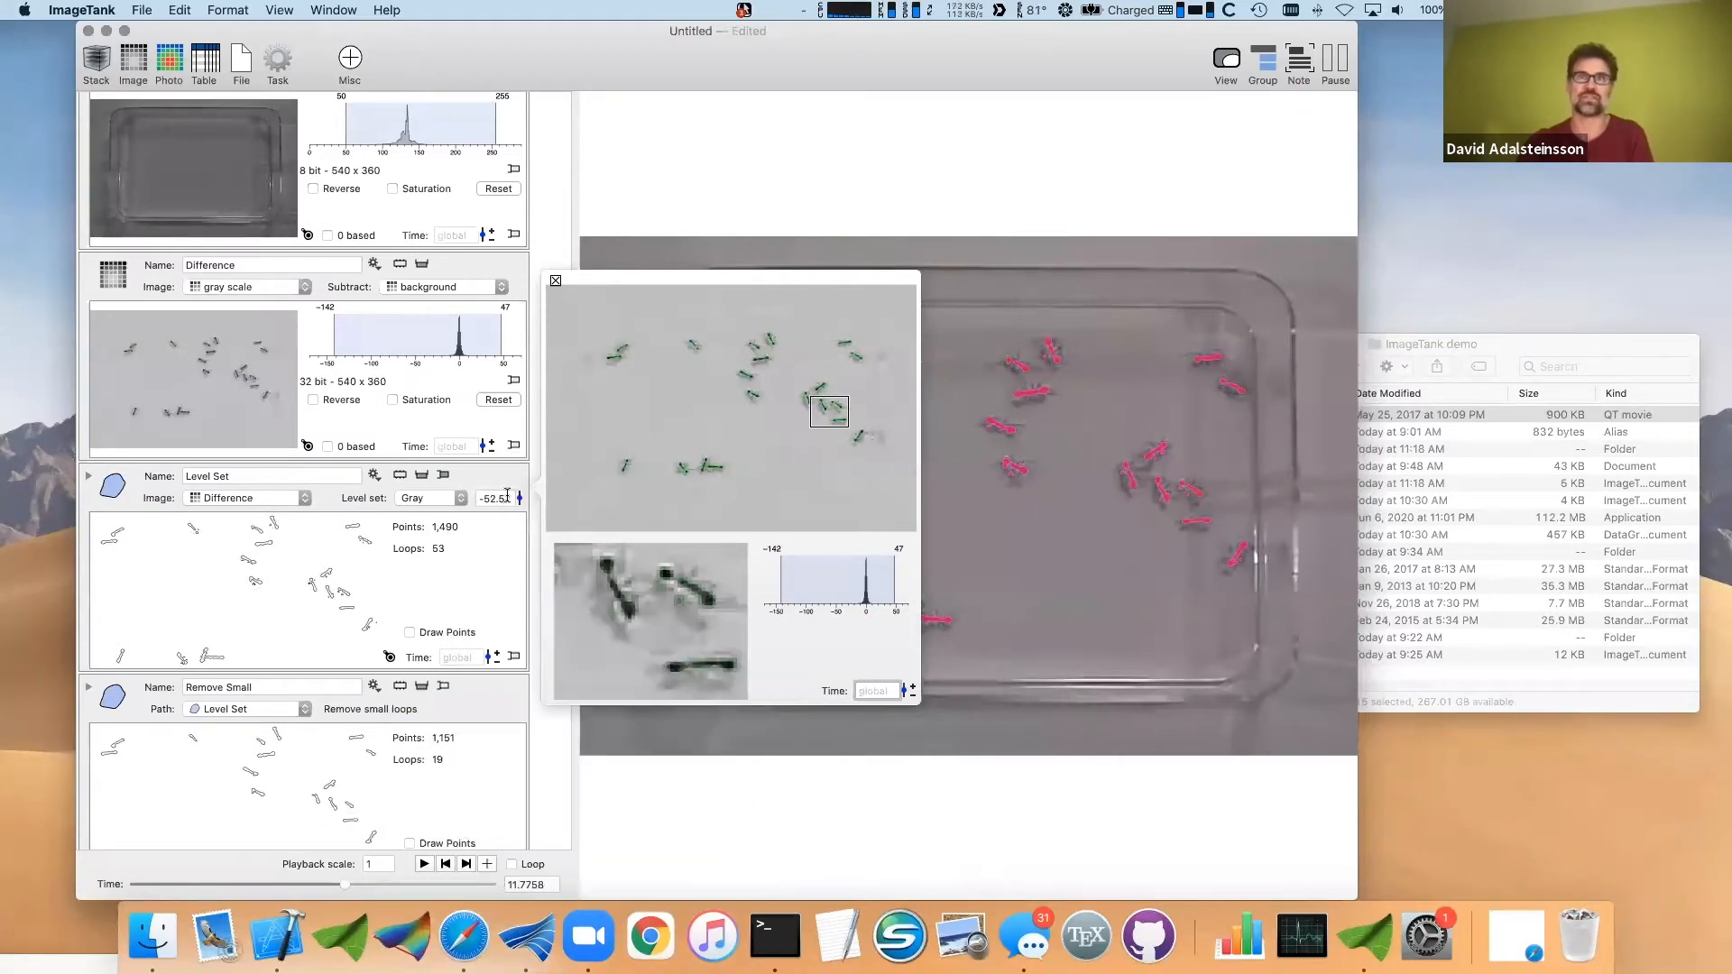
left_click_drag(518, 499, 518, 508)
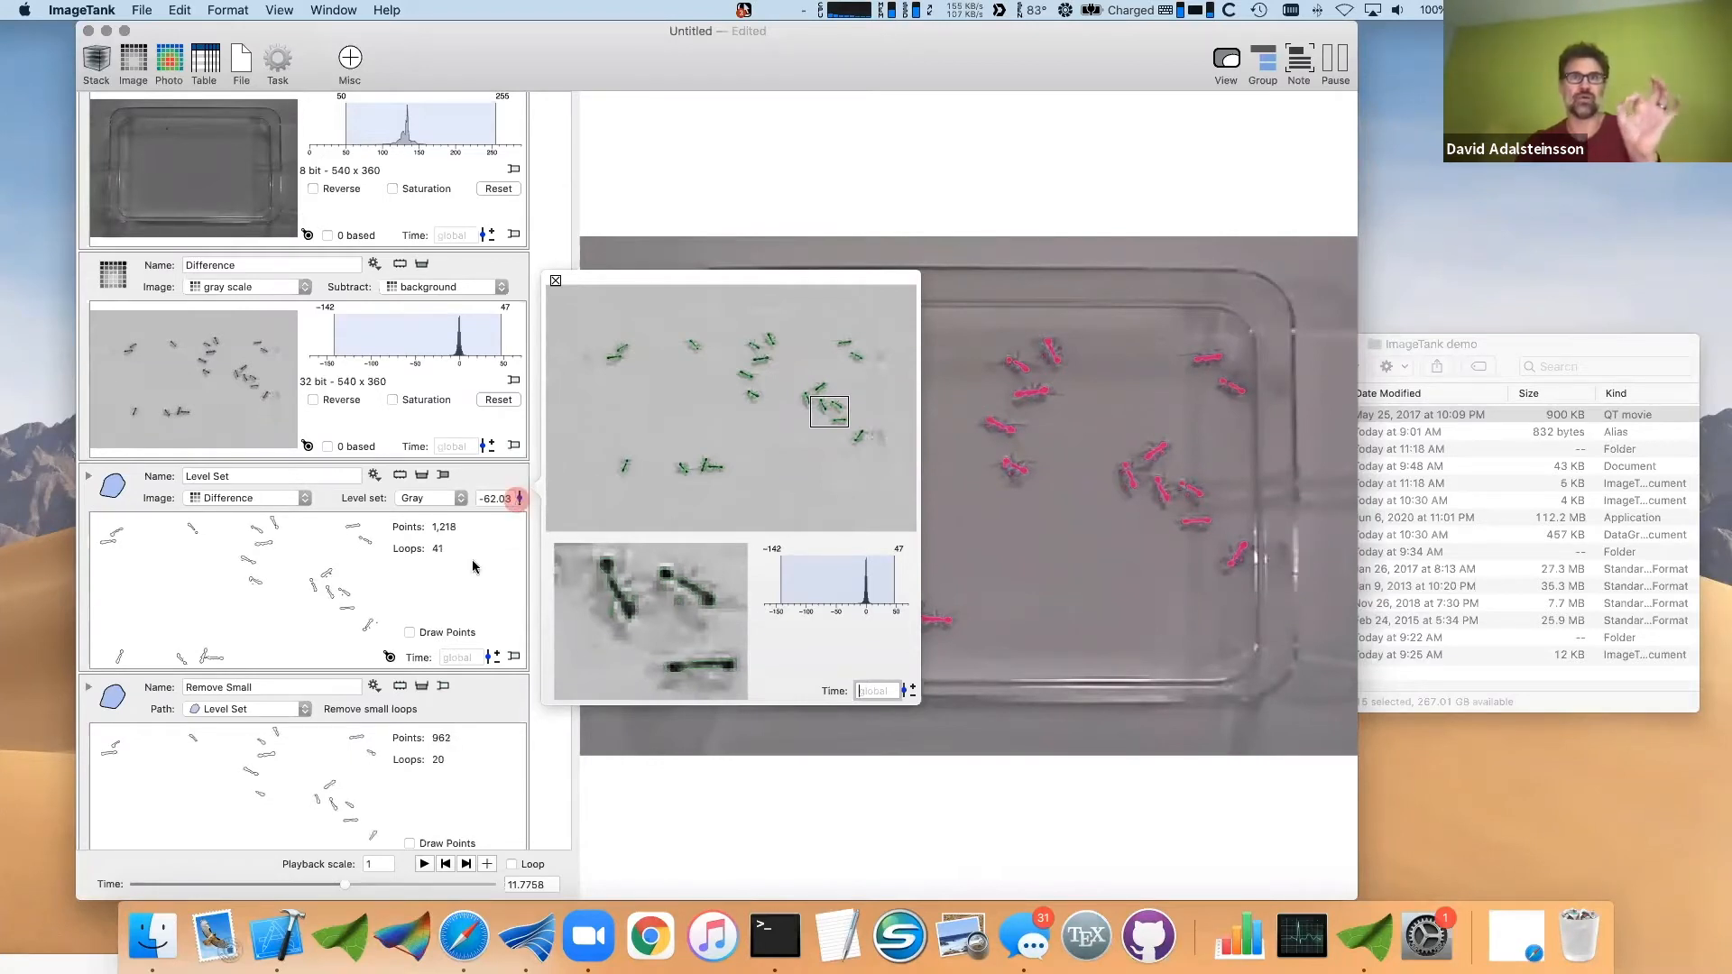
left_click_drag(309, 819, 333, 721)
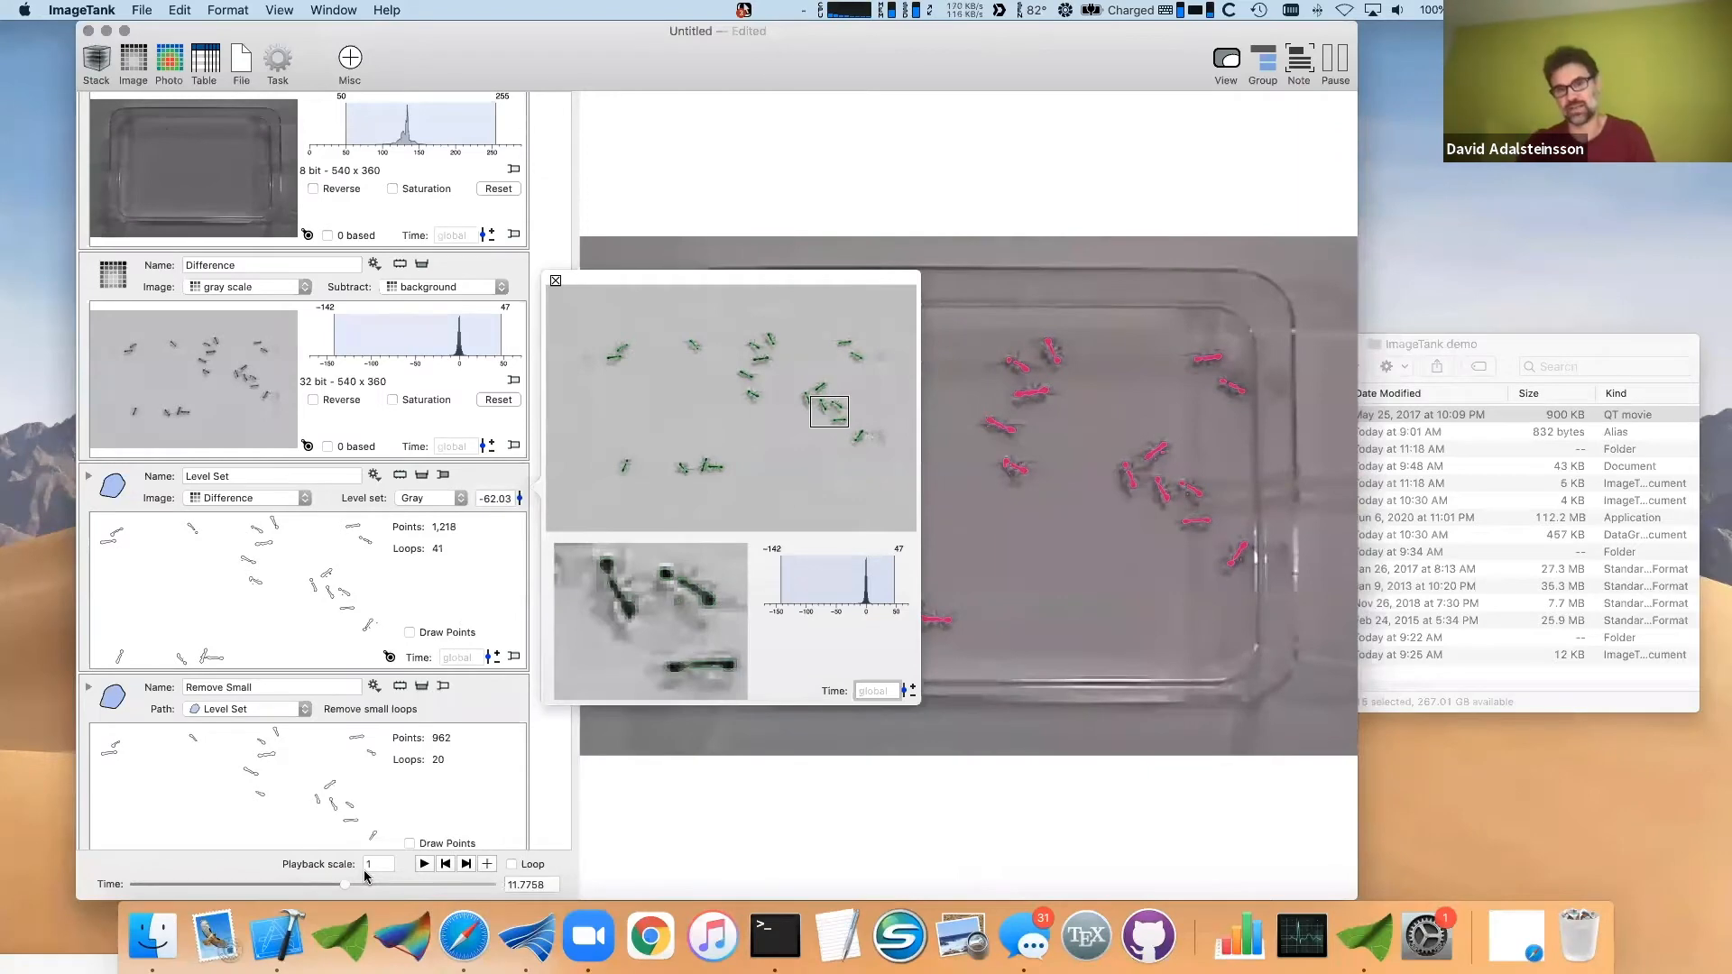
- Create a Quantify table from the Remove Small path and show its table preview
scroll(465, 754, "down", 2)
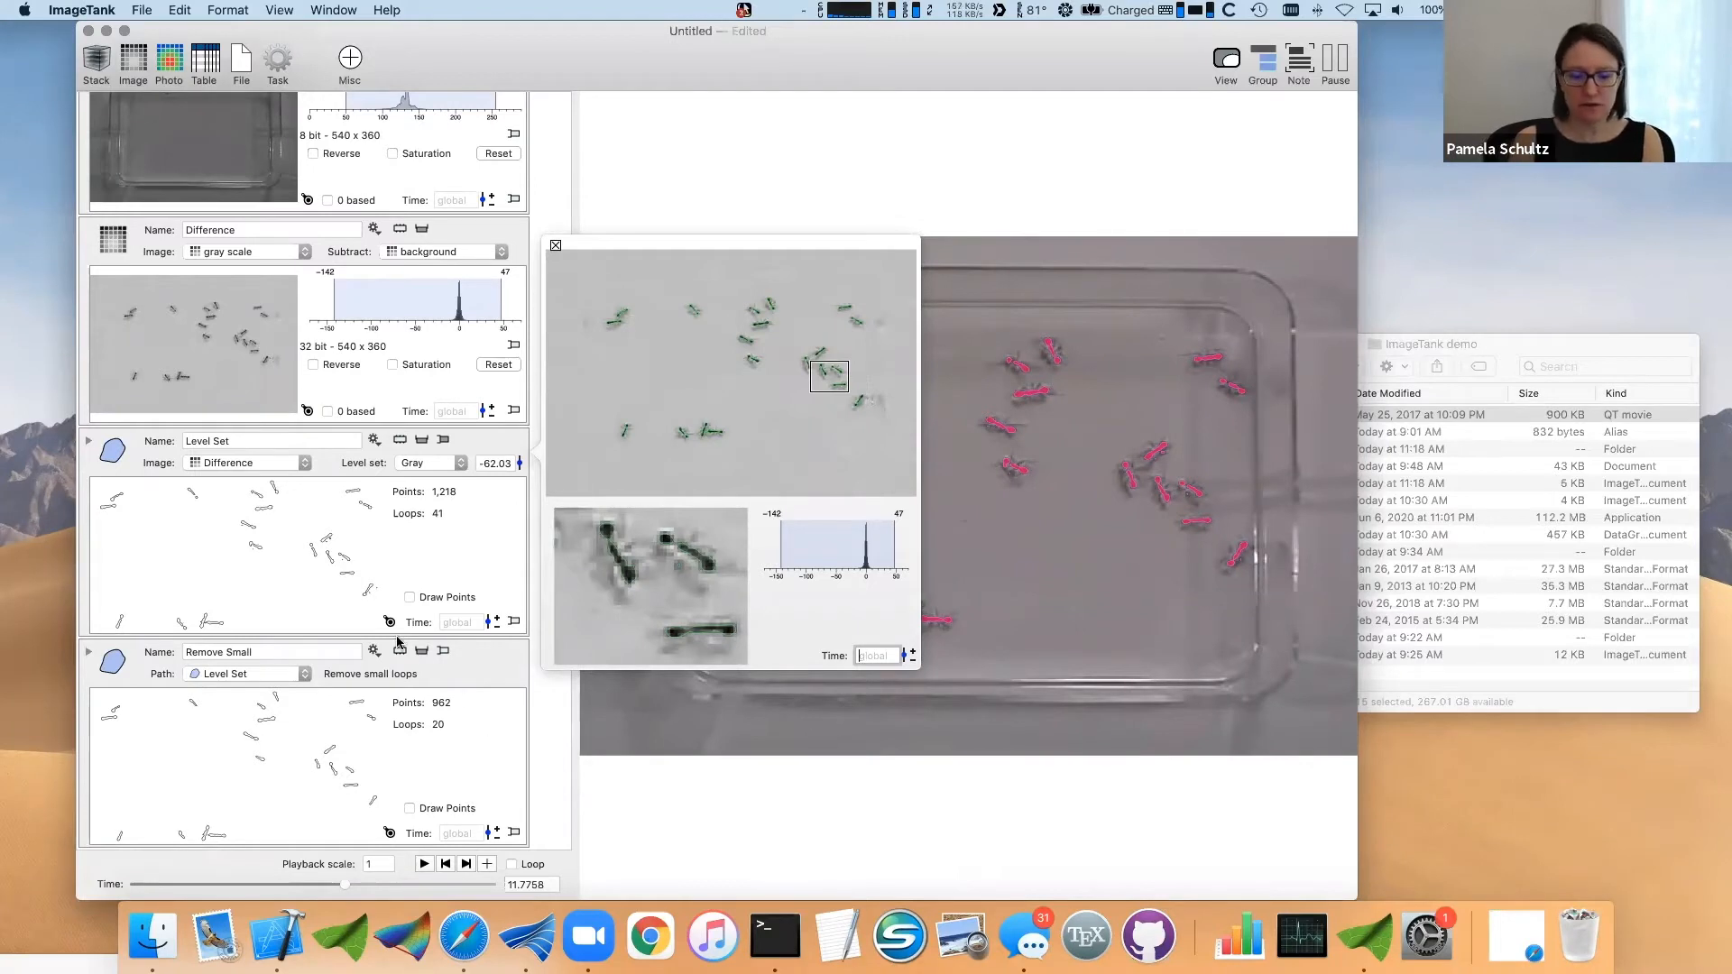
left_click(371, 648)
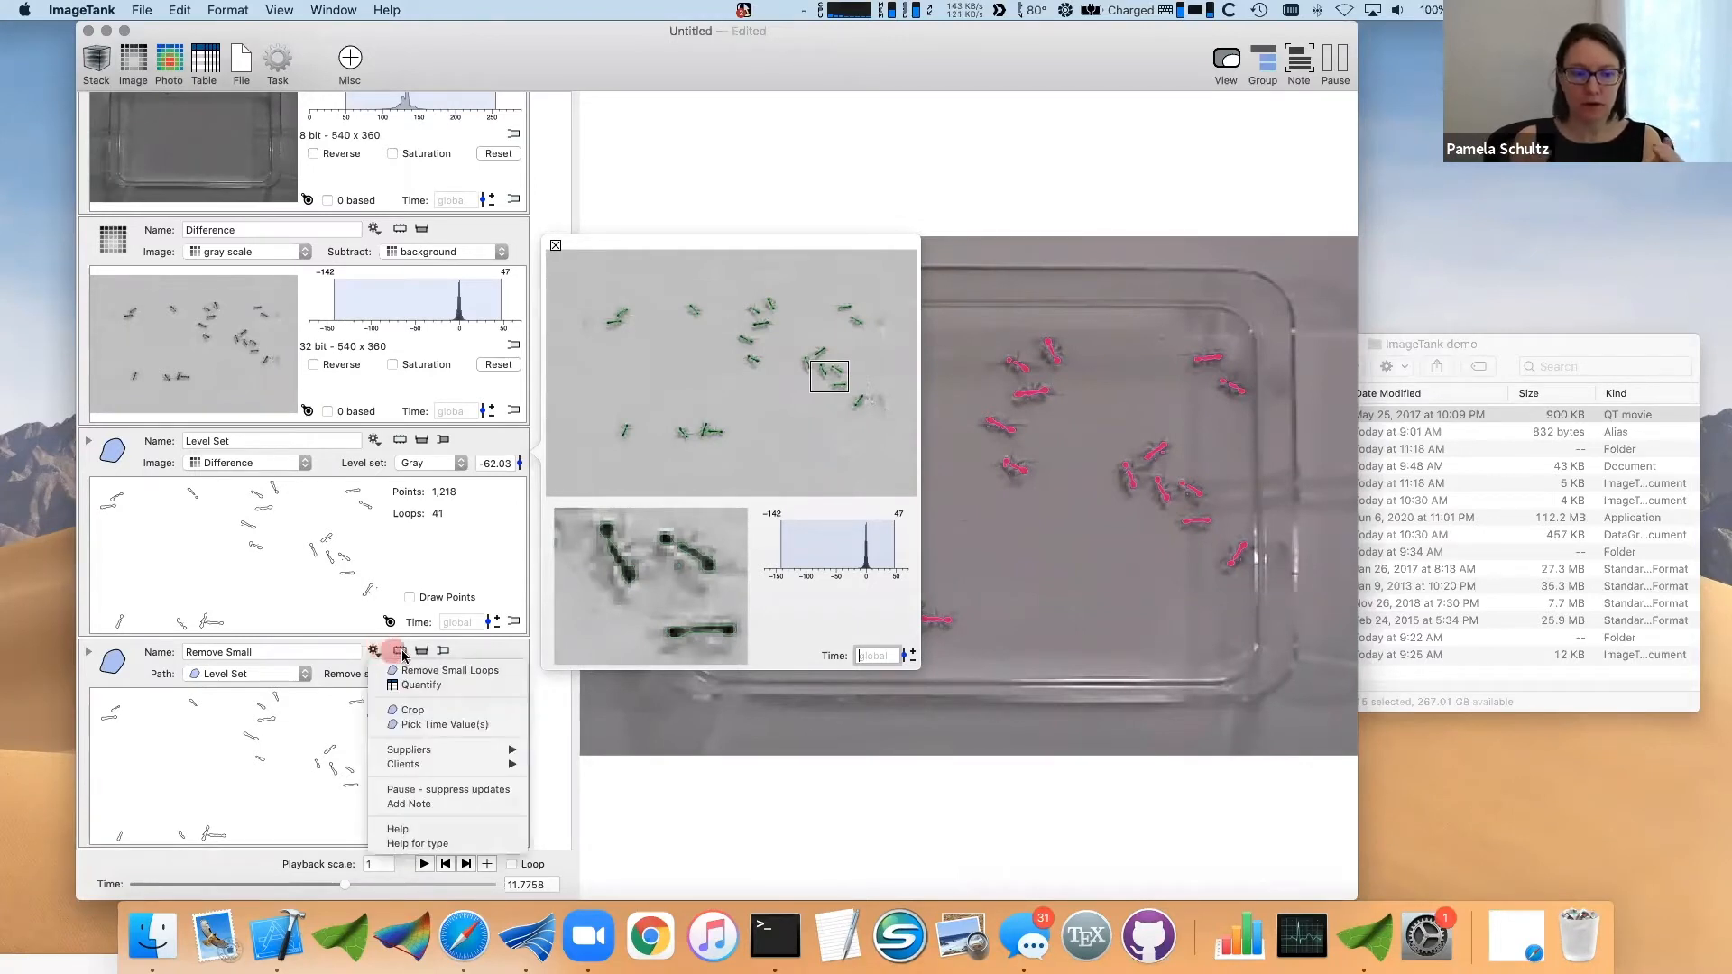
left_click(438, 687)
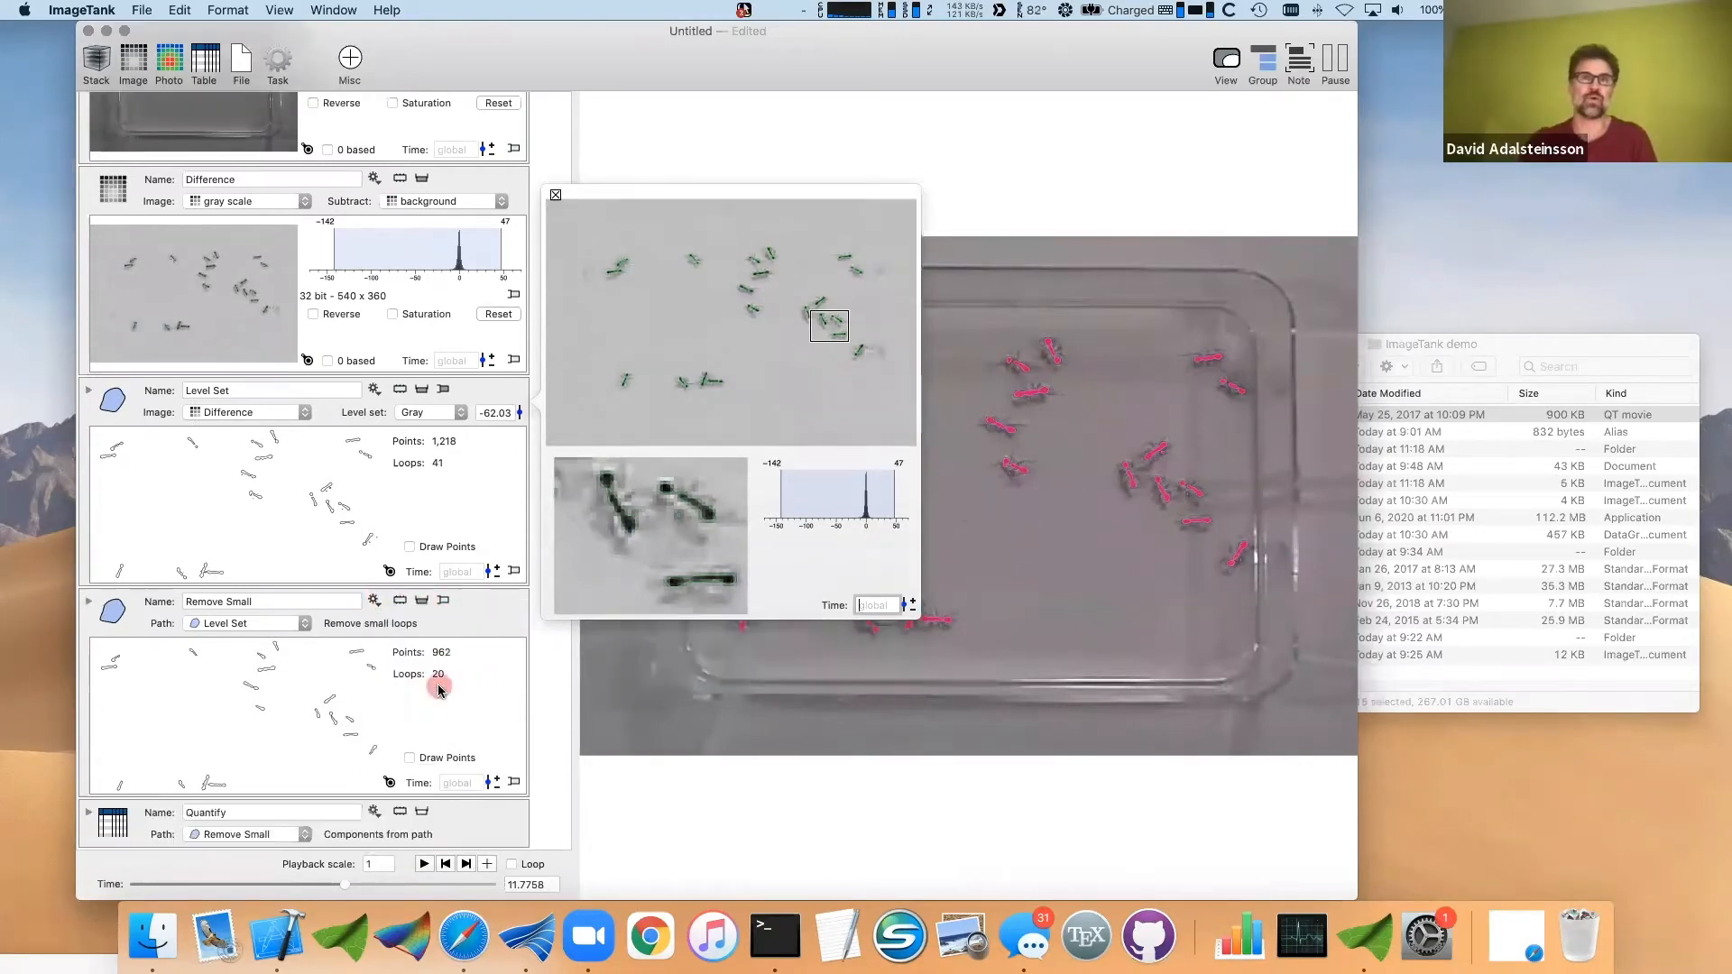
left_click(418, 812)
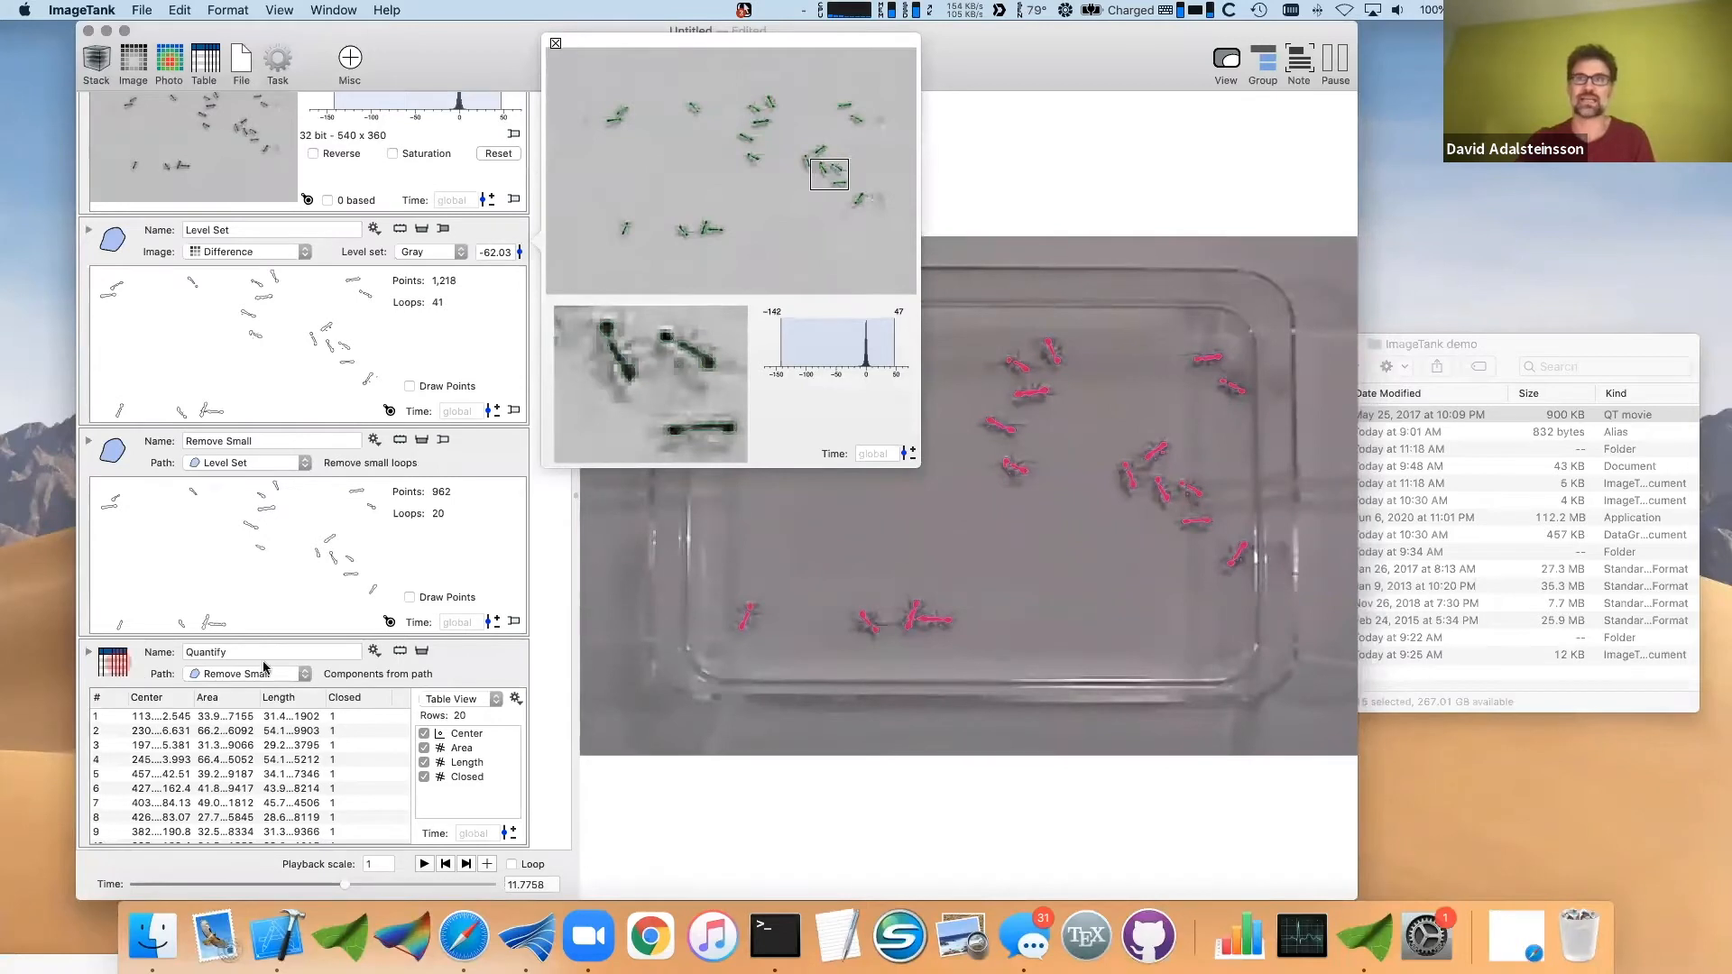
- Overlay the Quantify center points on the ants view, close the Level Set detached preview, and shift the document window slightly
left_click_drag(264, 666, 909, 460)
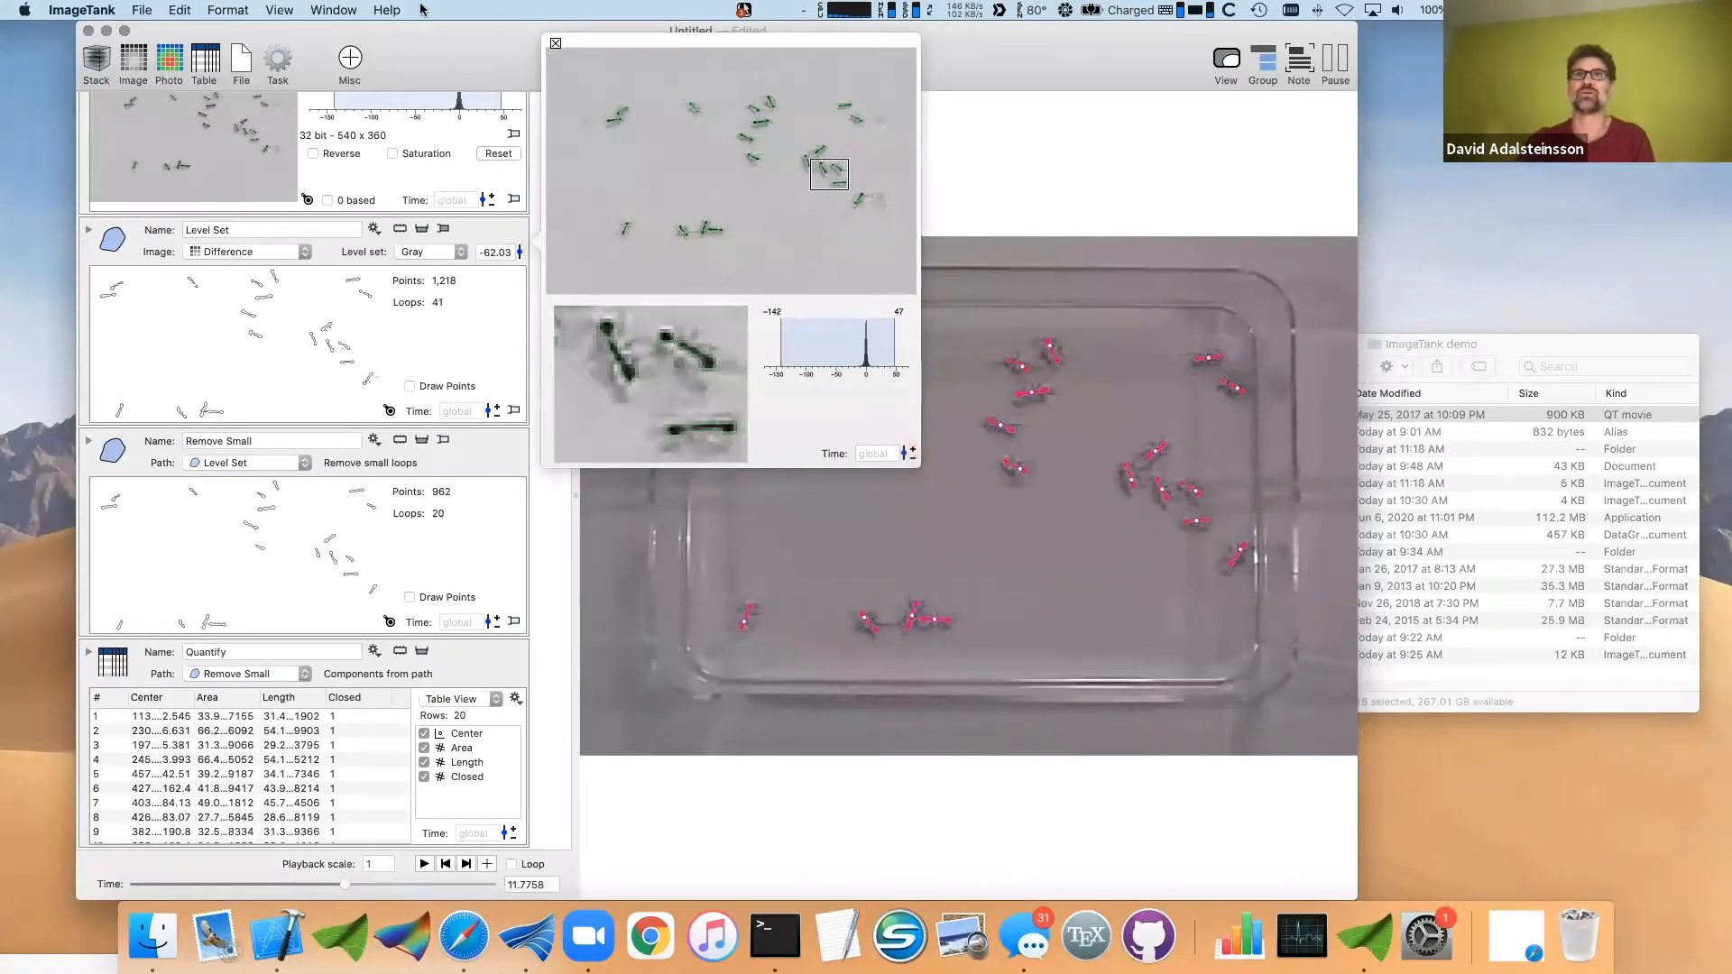
left_click_drag(516, 31, 409, 50)
left_click(507, 126)
left_click_drag(928, 607, 299, 726)
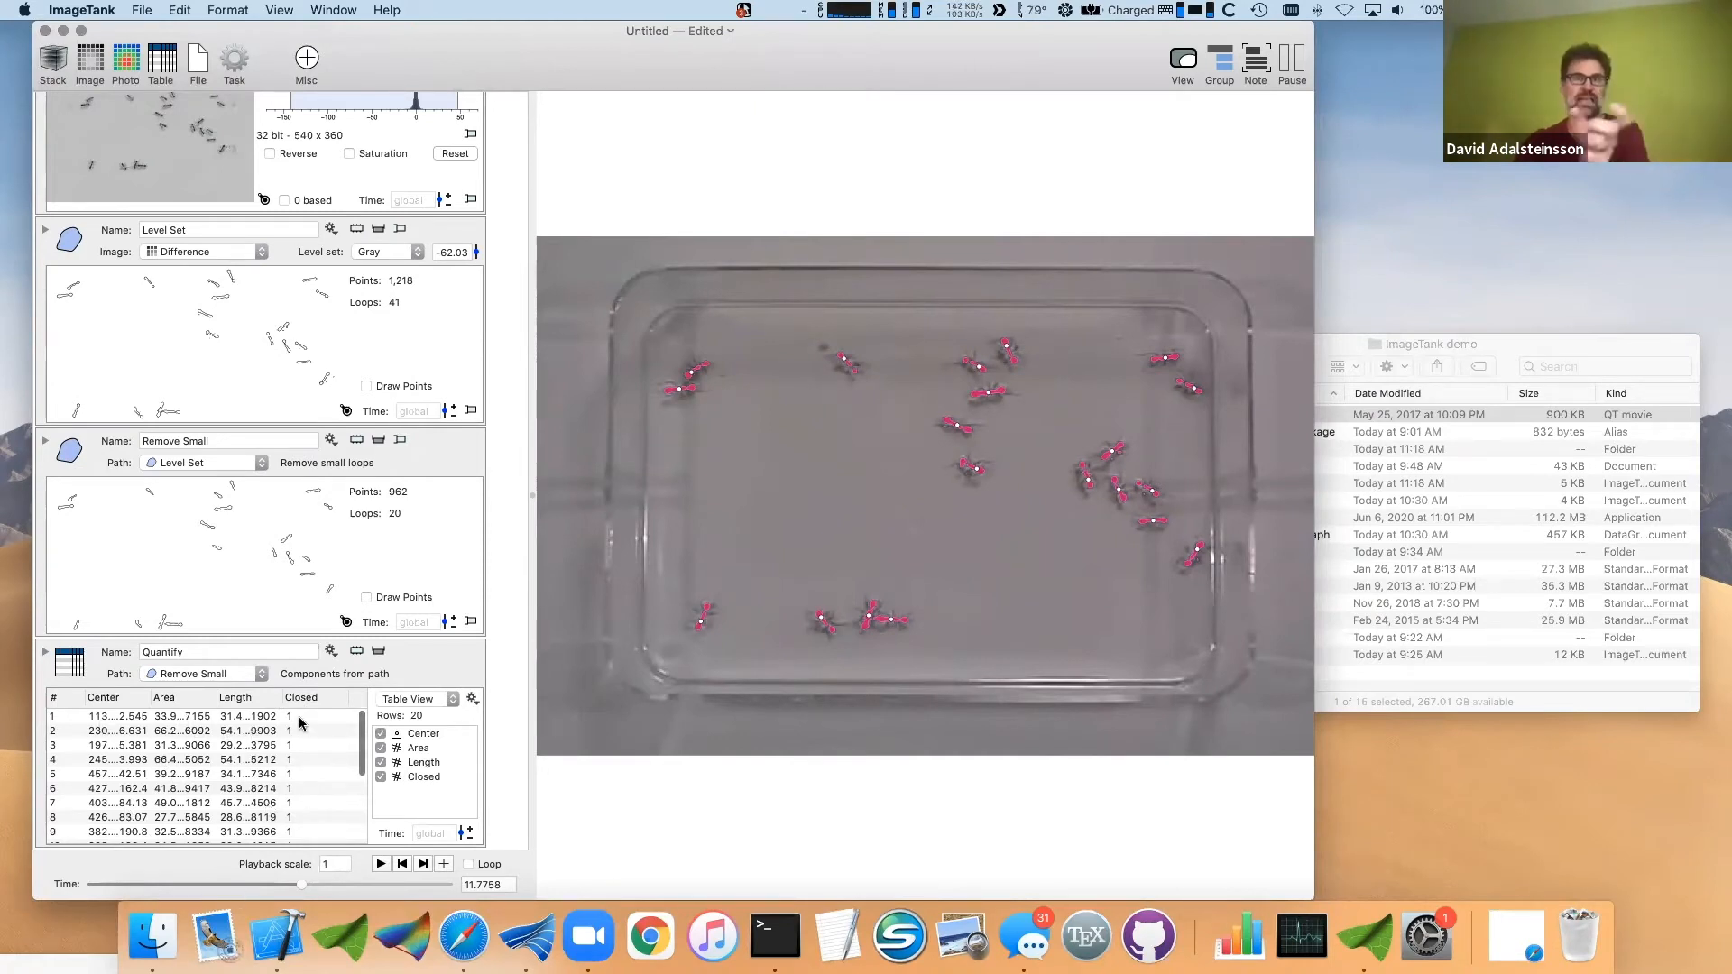
- Look through the Quantify table to its last row and scrub the global time to about 14.02
left_click_drag(358, 765, 358, 826)
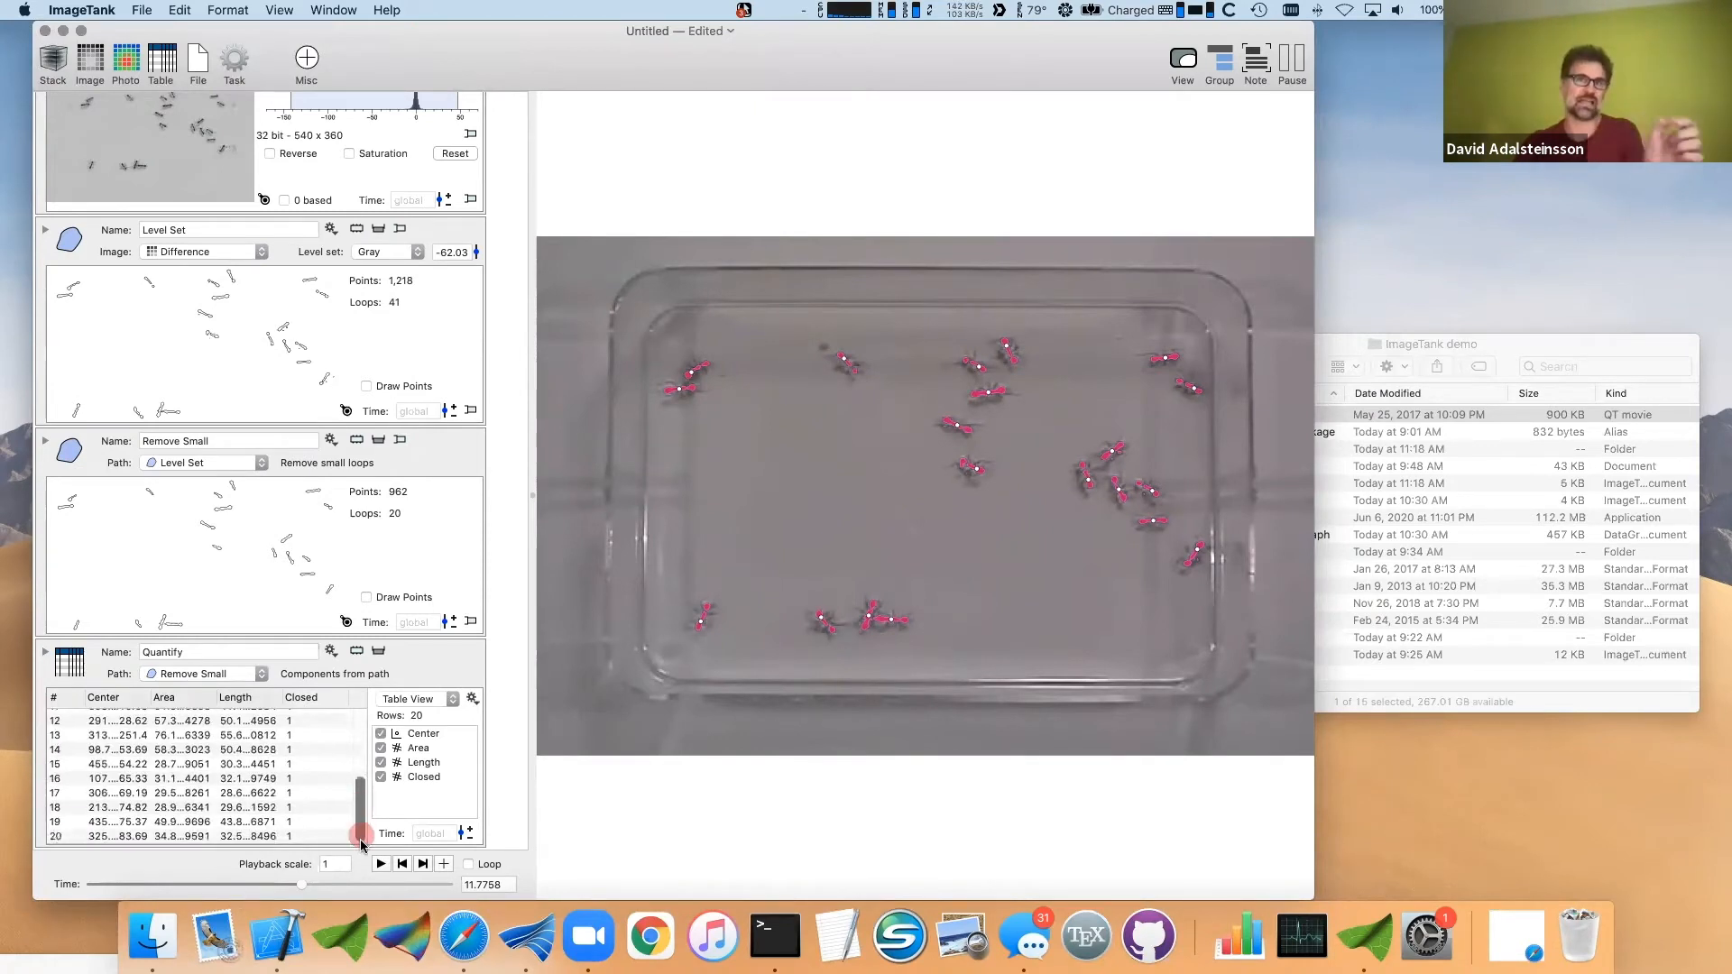
left_click(91, 884)
left_click_drag(91, 885, 349, 886)
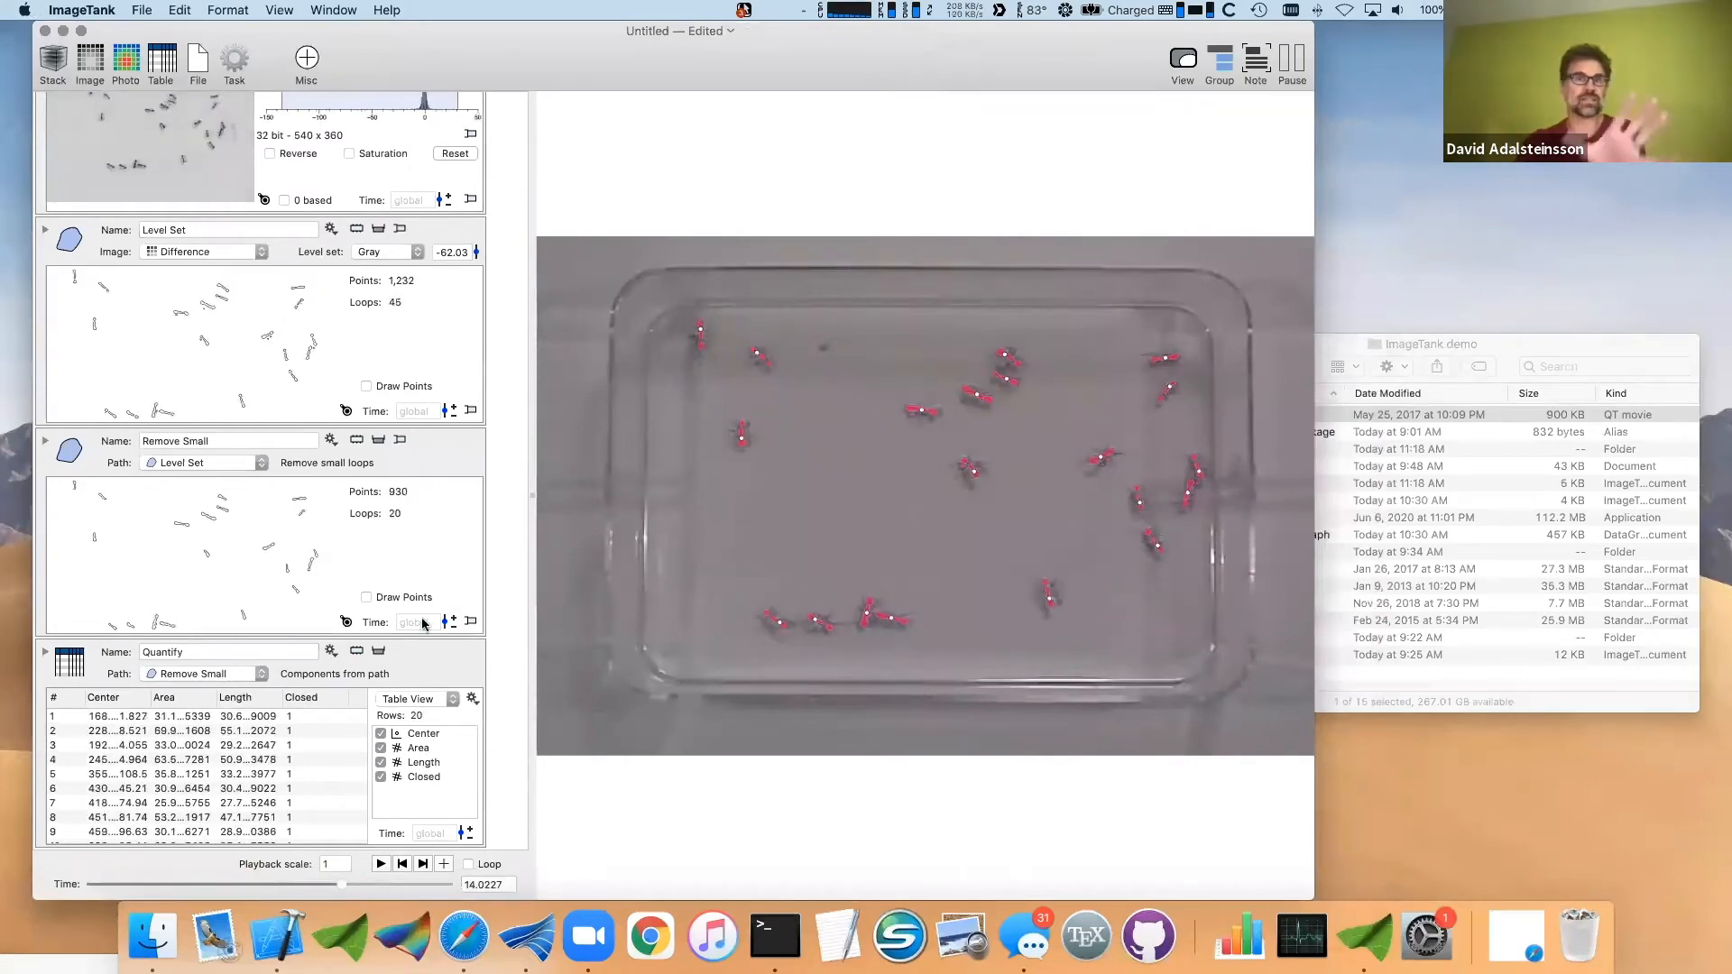
- Create a Combine time values table from the Quantify table
left_click(332, 650)
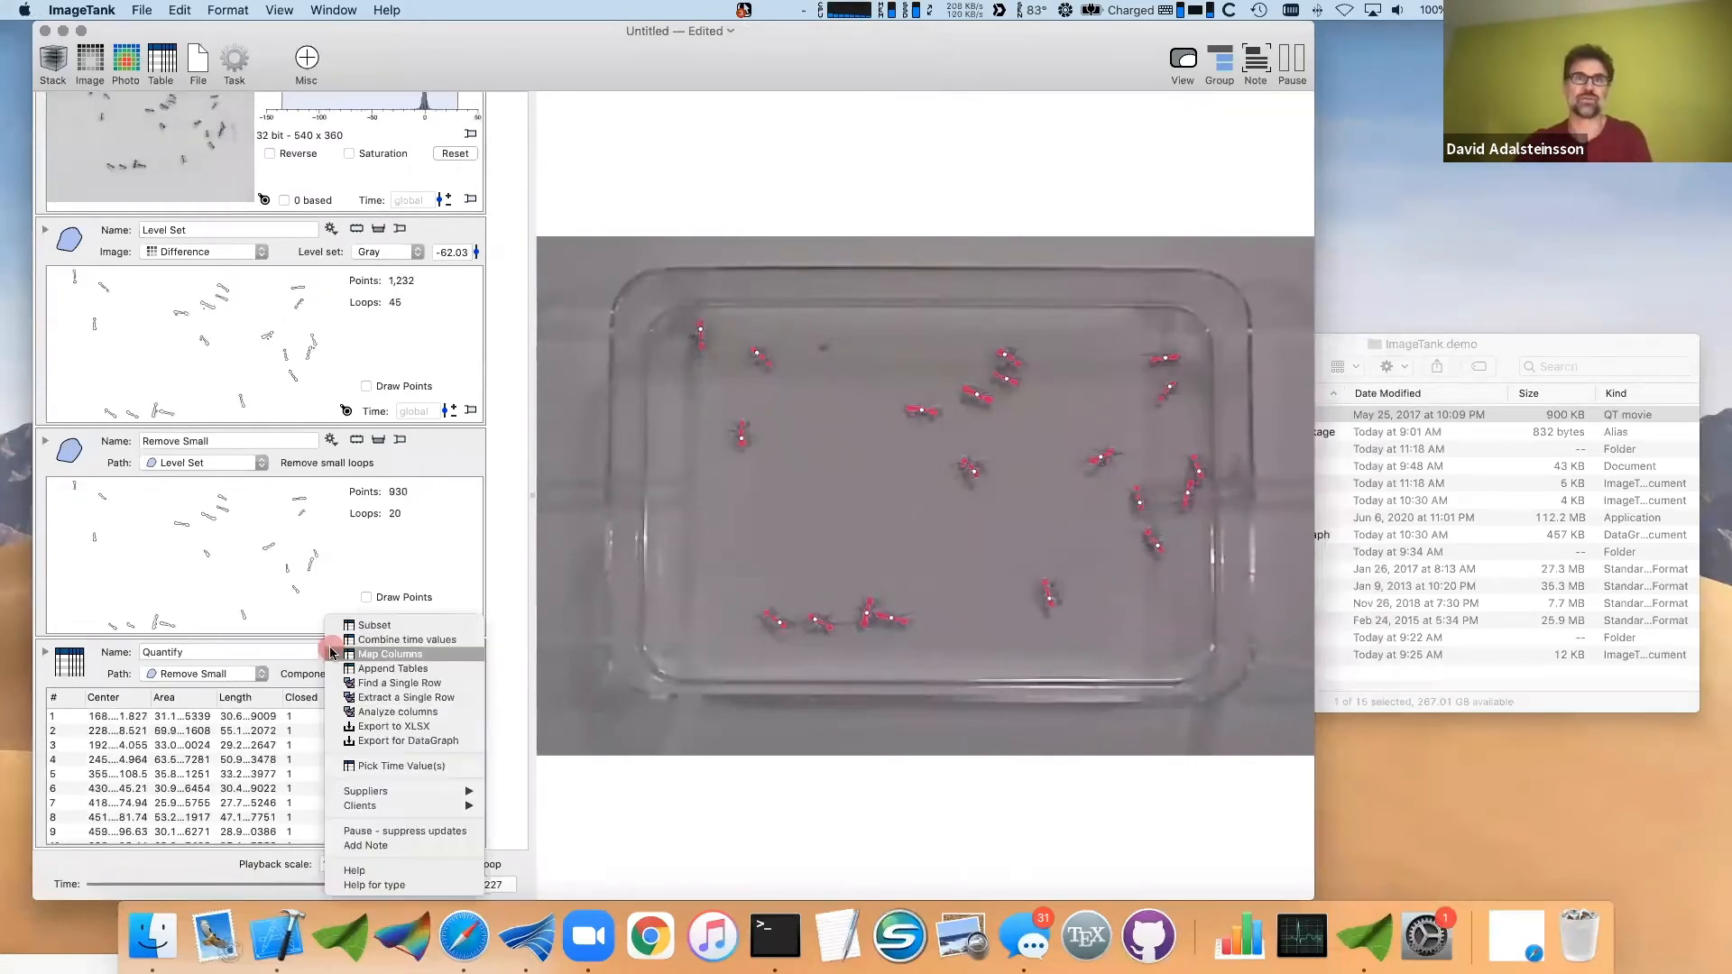
left_click(389, 640)
left_click_drag(85, 827, 903, 472)
left_click_drag(665, 578, 540, 682)
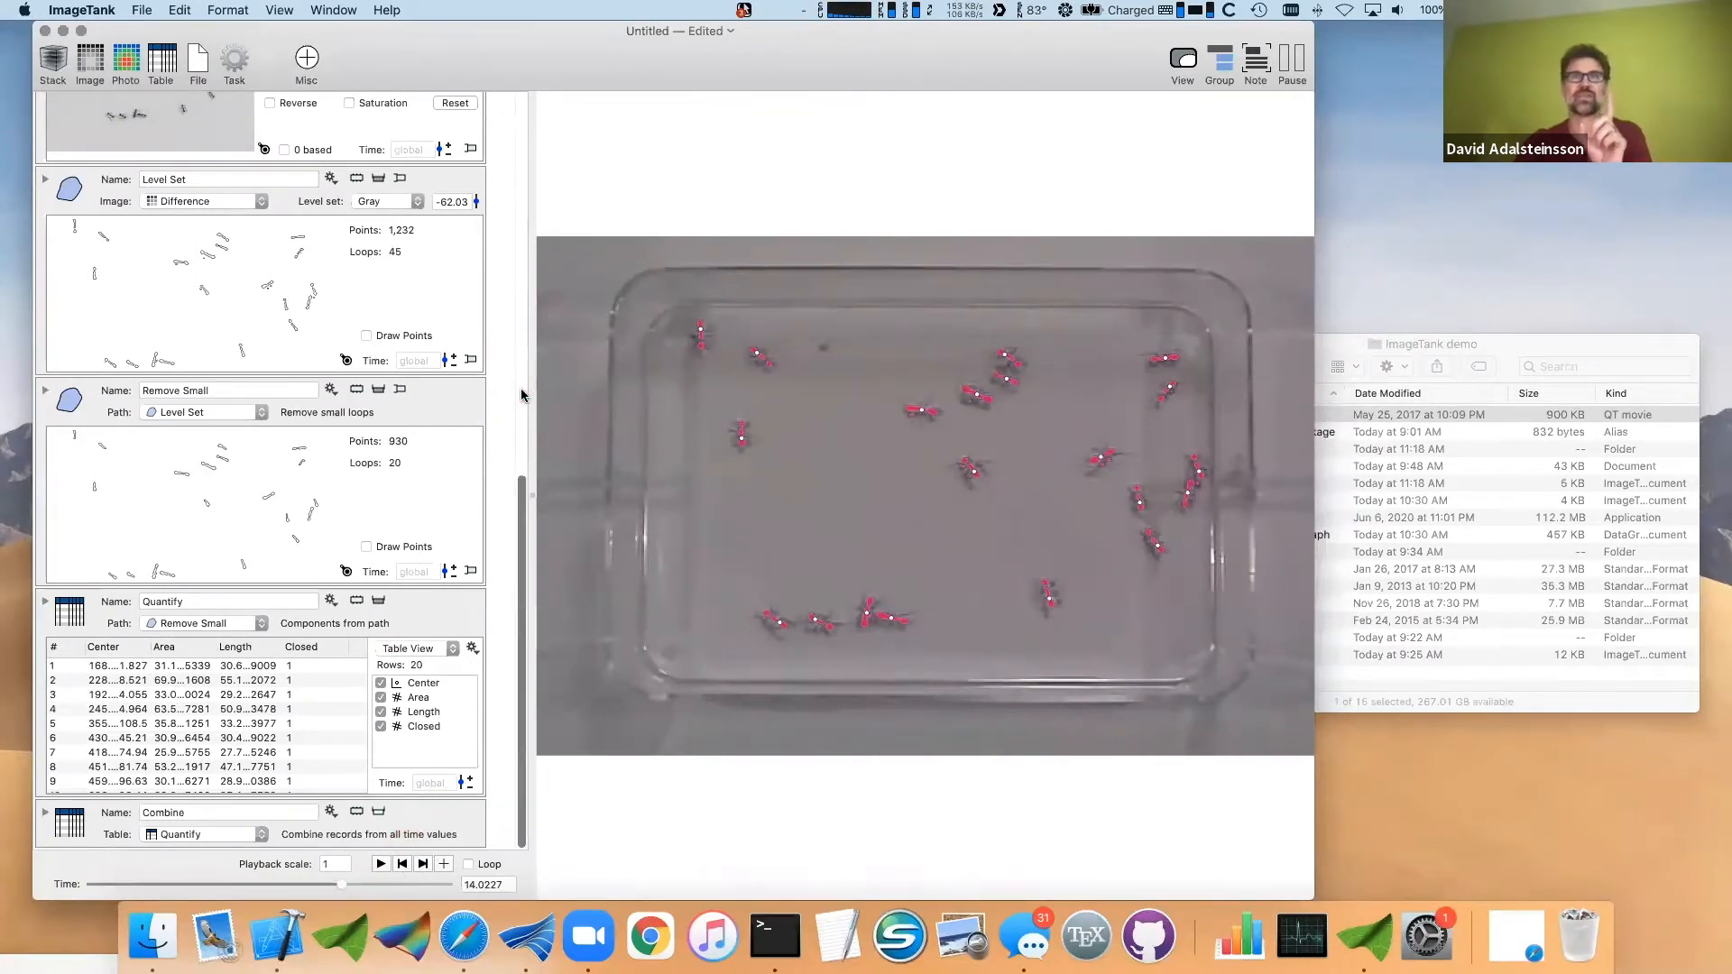
- Move the Ants movie variable down the list to between Quantify and Combine
scroll(483, 387, "up", 1)
scroll(483, 386, "up", 10)
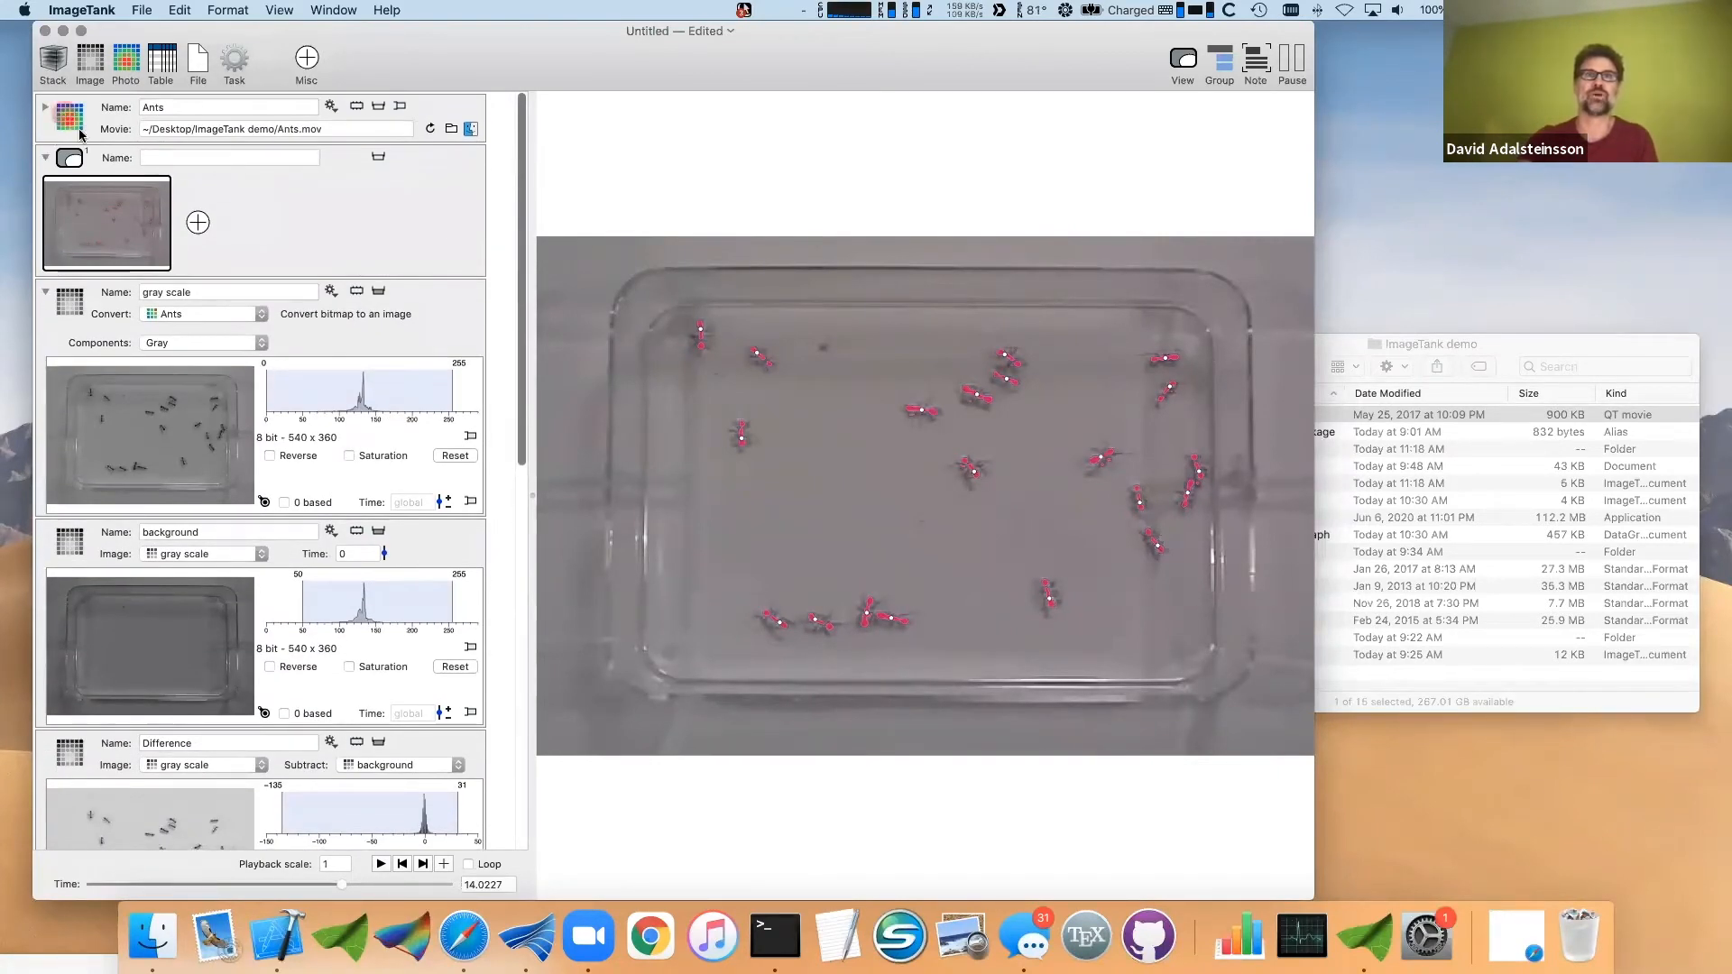
left_click_drag(79, 134, 497, 802)
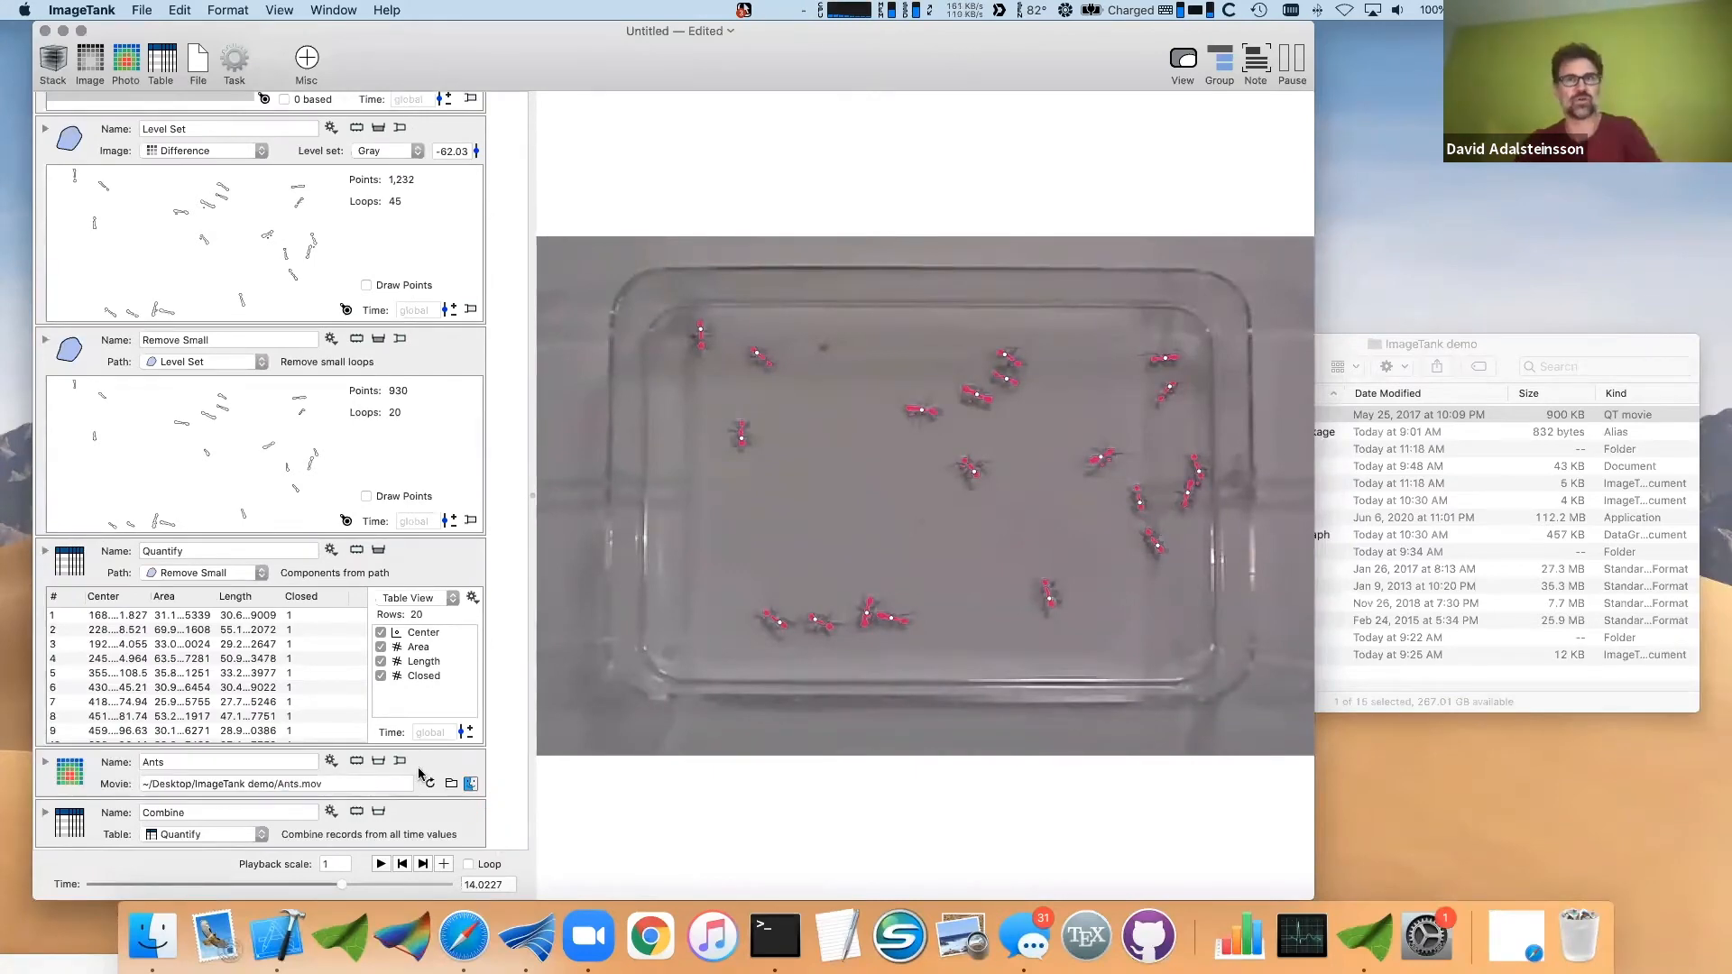
- Briefly show and hide the Ants movie preview, and display the movie's cache bar
left_click(378, 762)
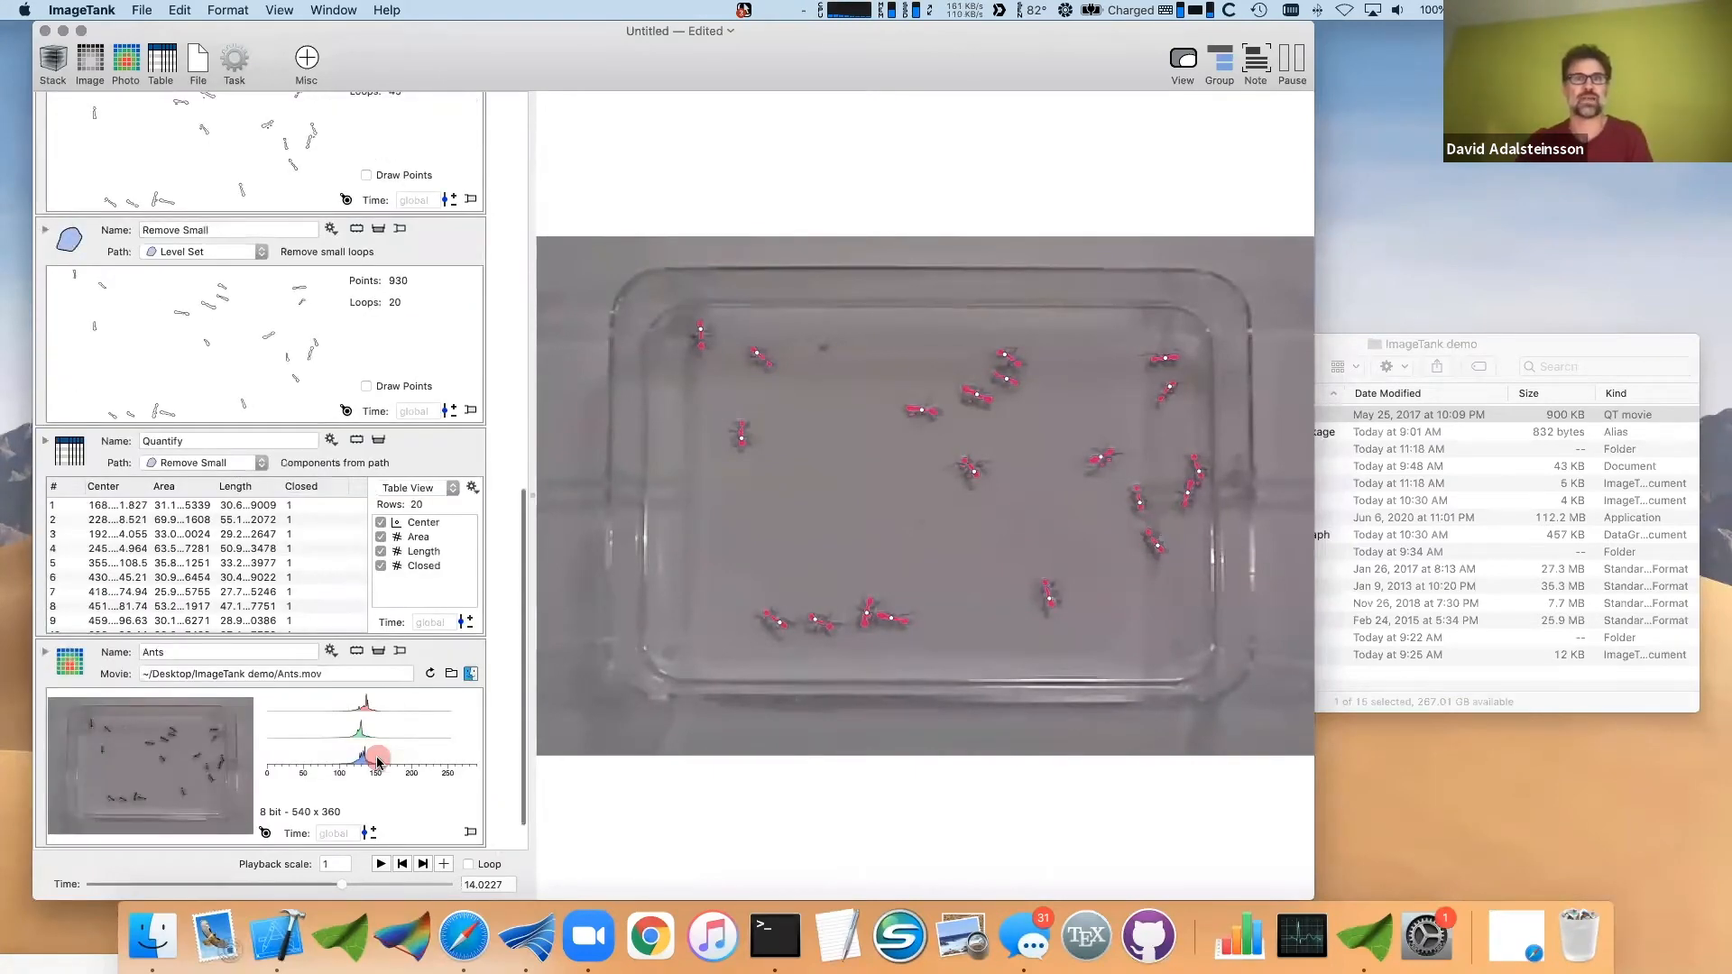
left_click(378, 657)
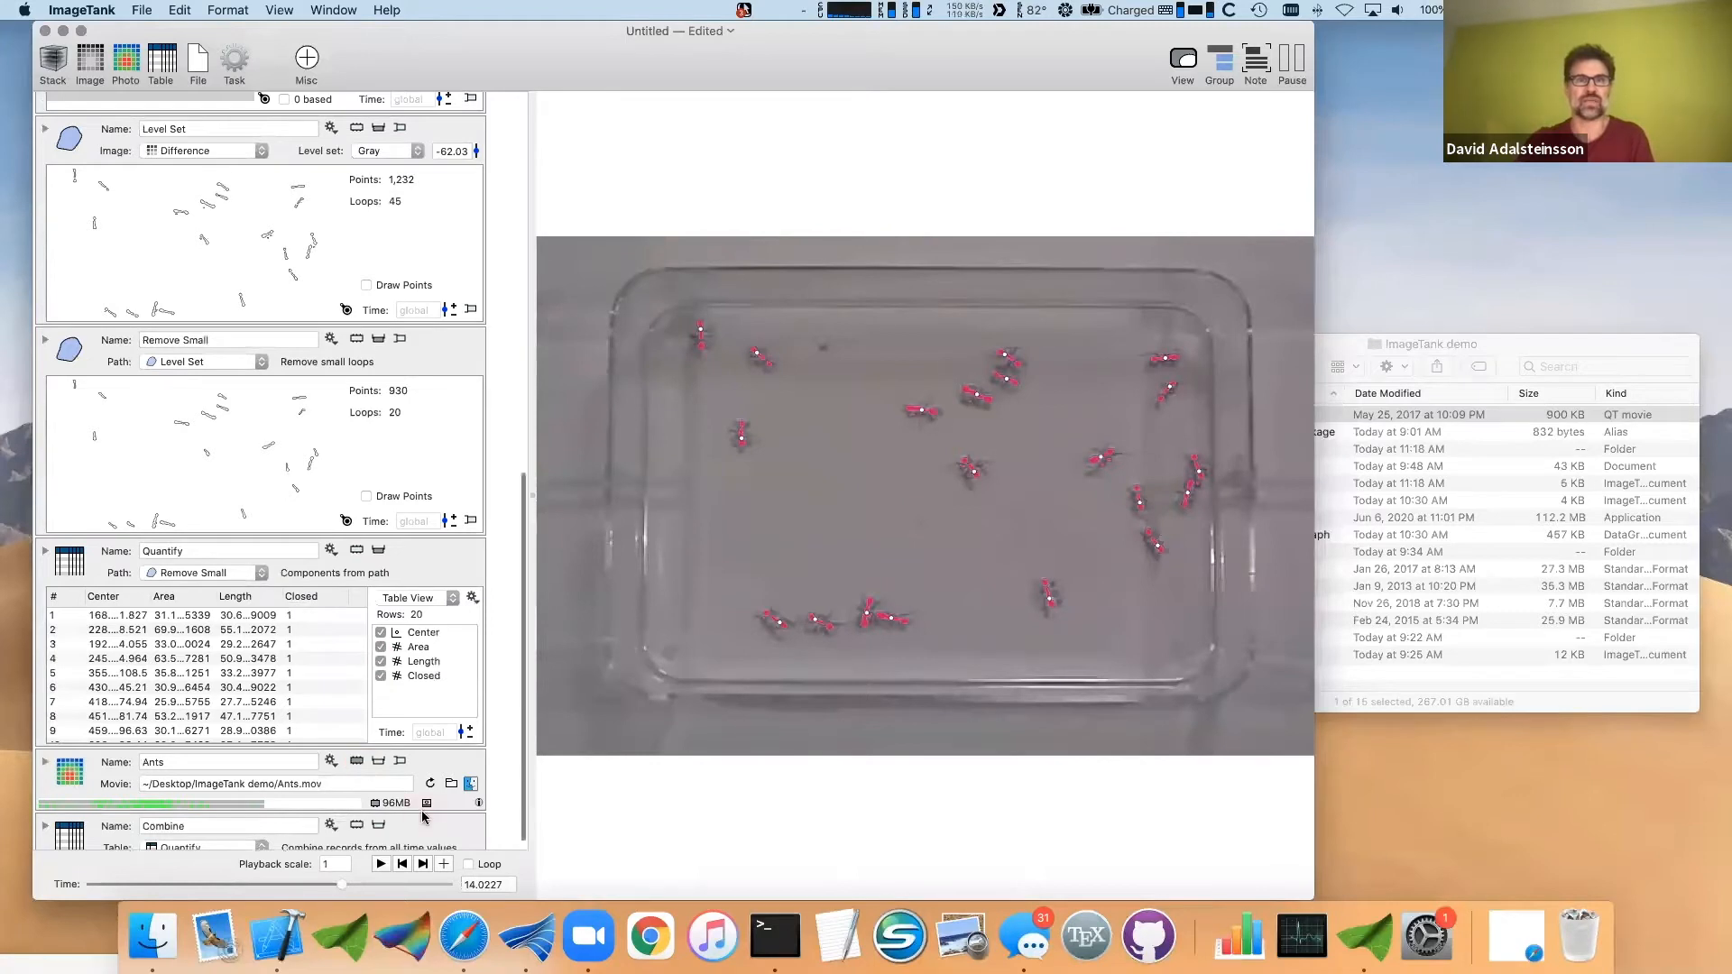
scroll(421, 816, "down", 2)
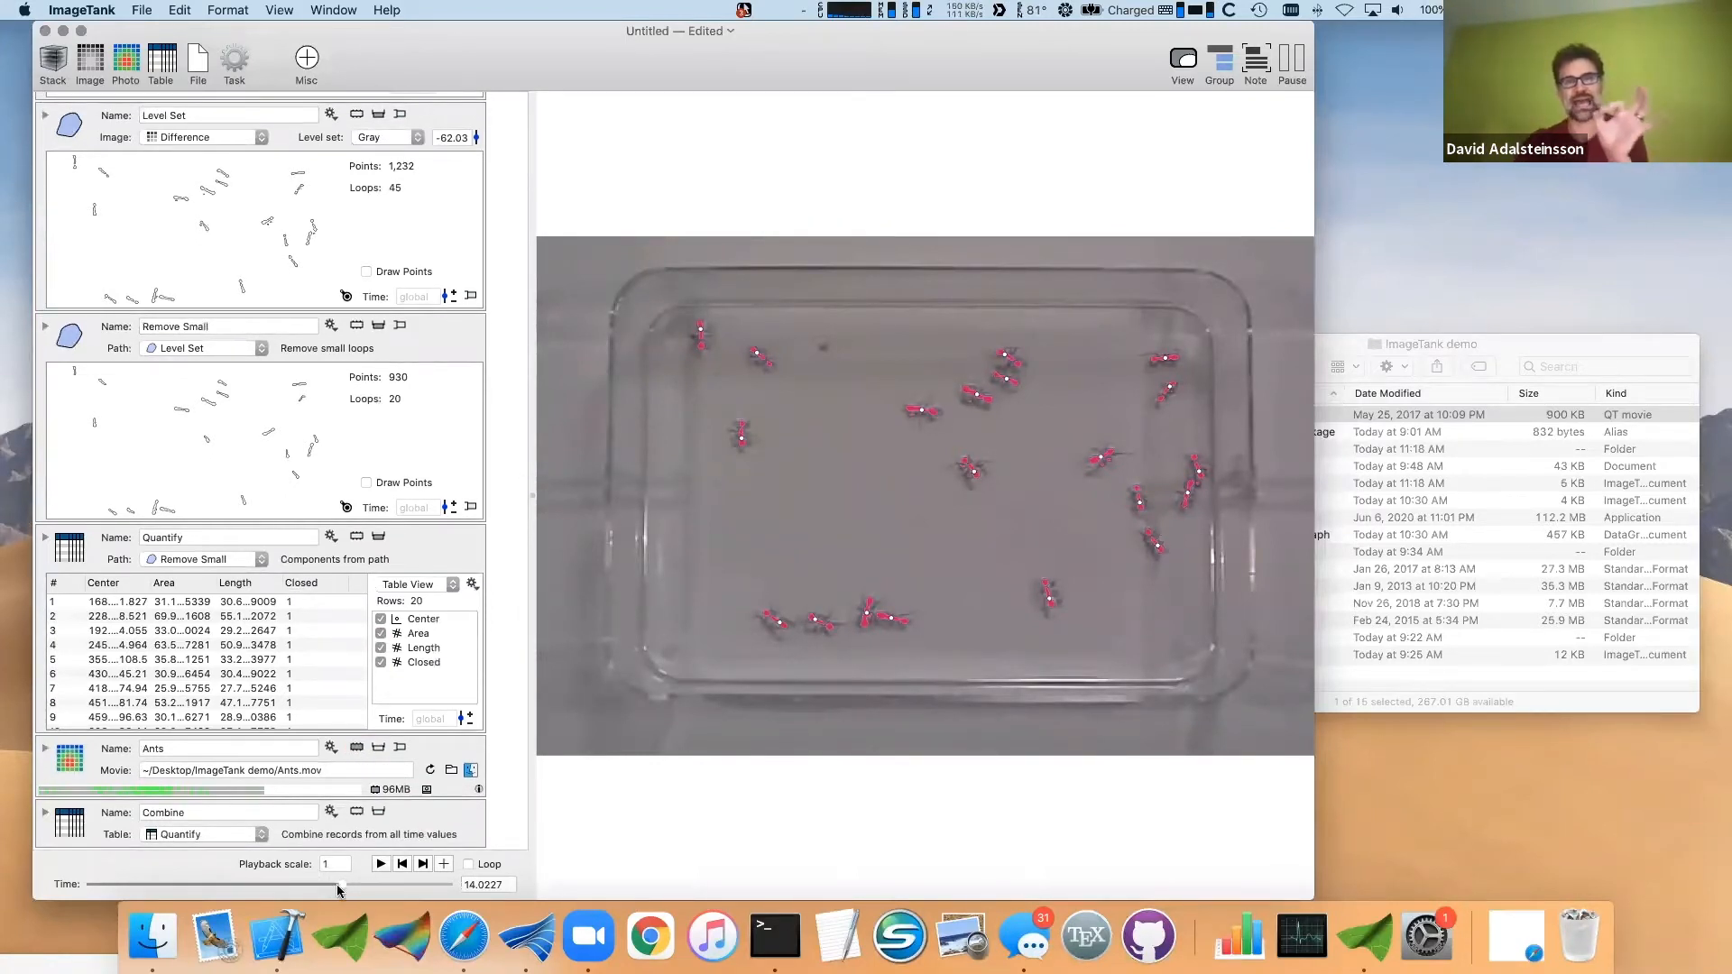
- Scrub the global time to 17.07, and open and close the Ants movie's cache details
left_click_drag(334, 889, 406, 886)
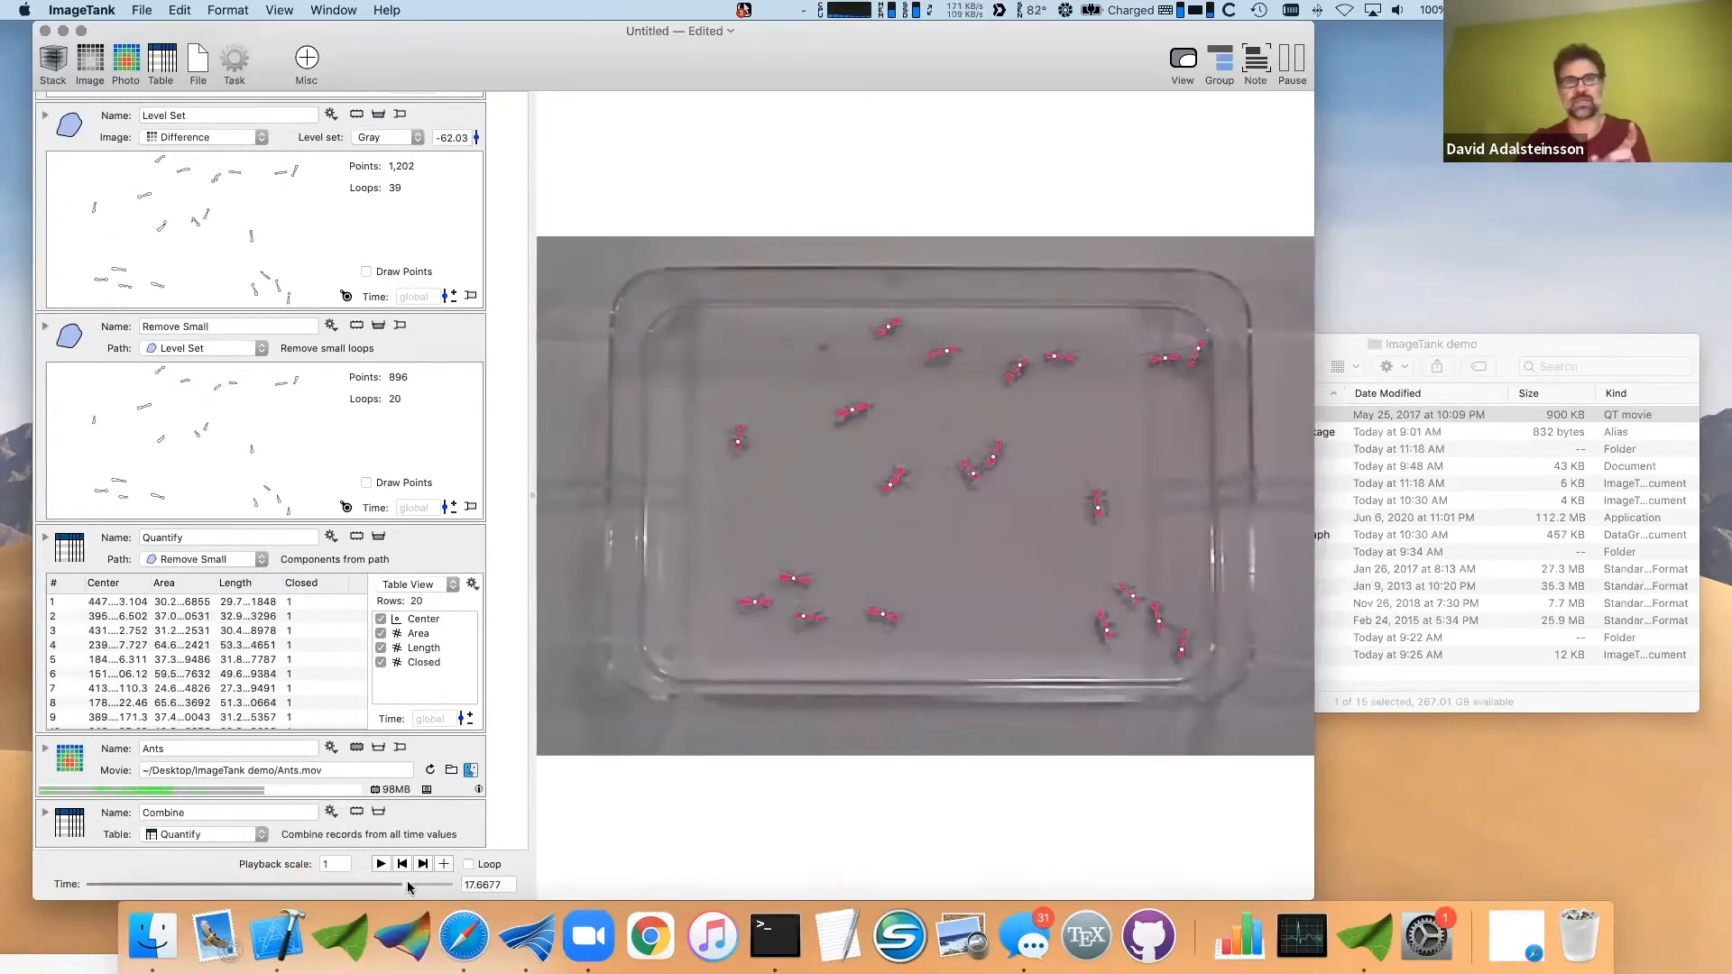
left_click_drag(398, 886, 392, 889)
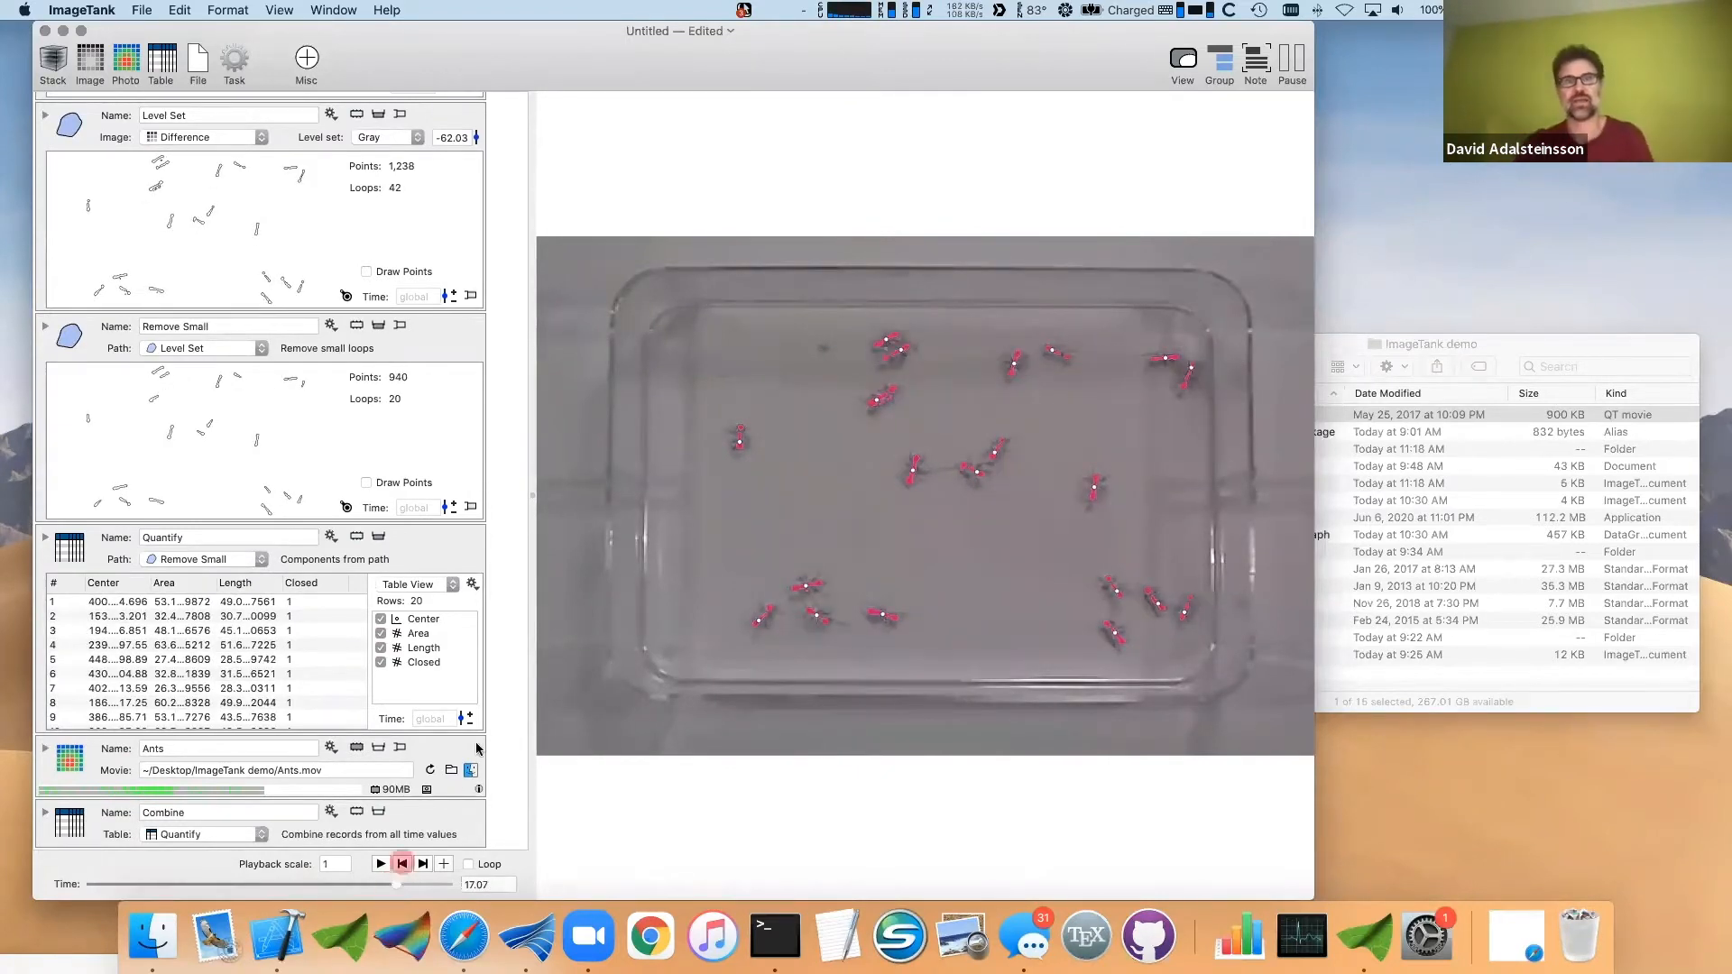
left_click(478, 790)
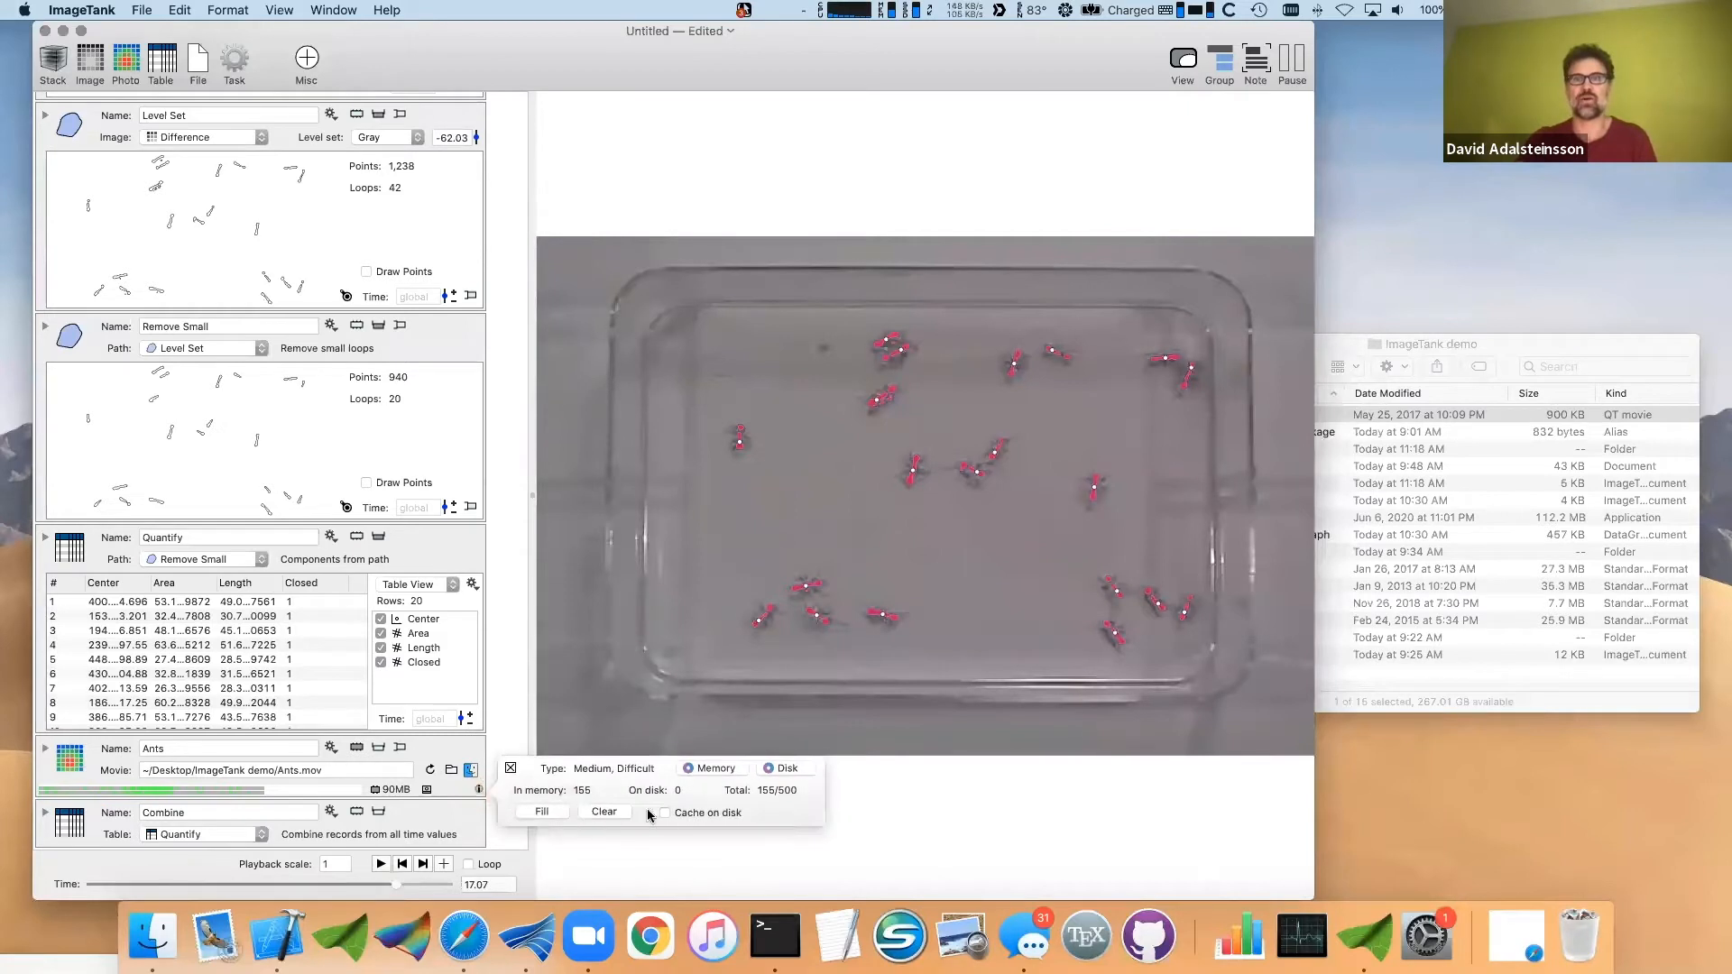
left_click(510, 767)
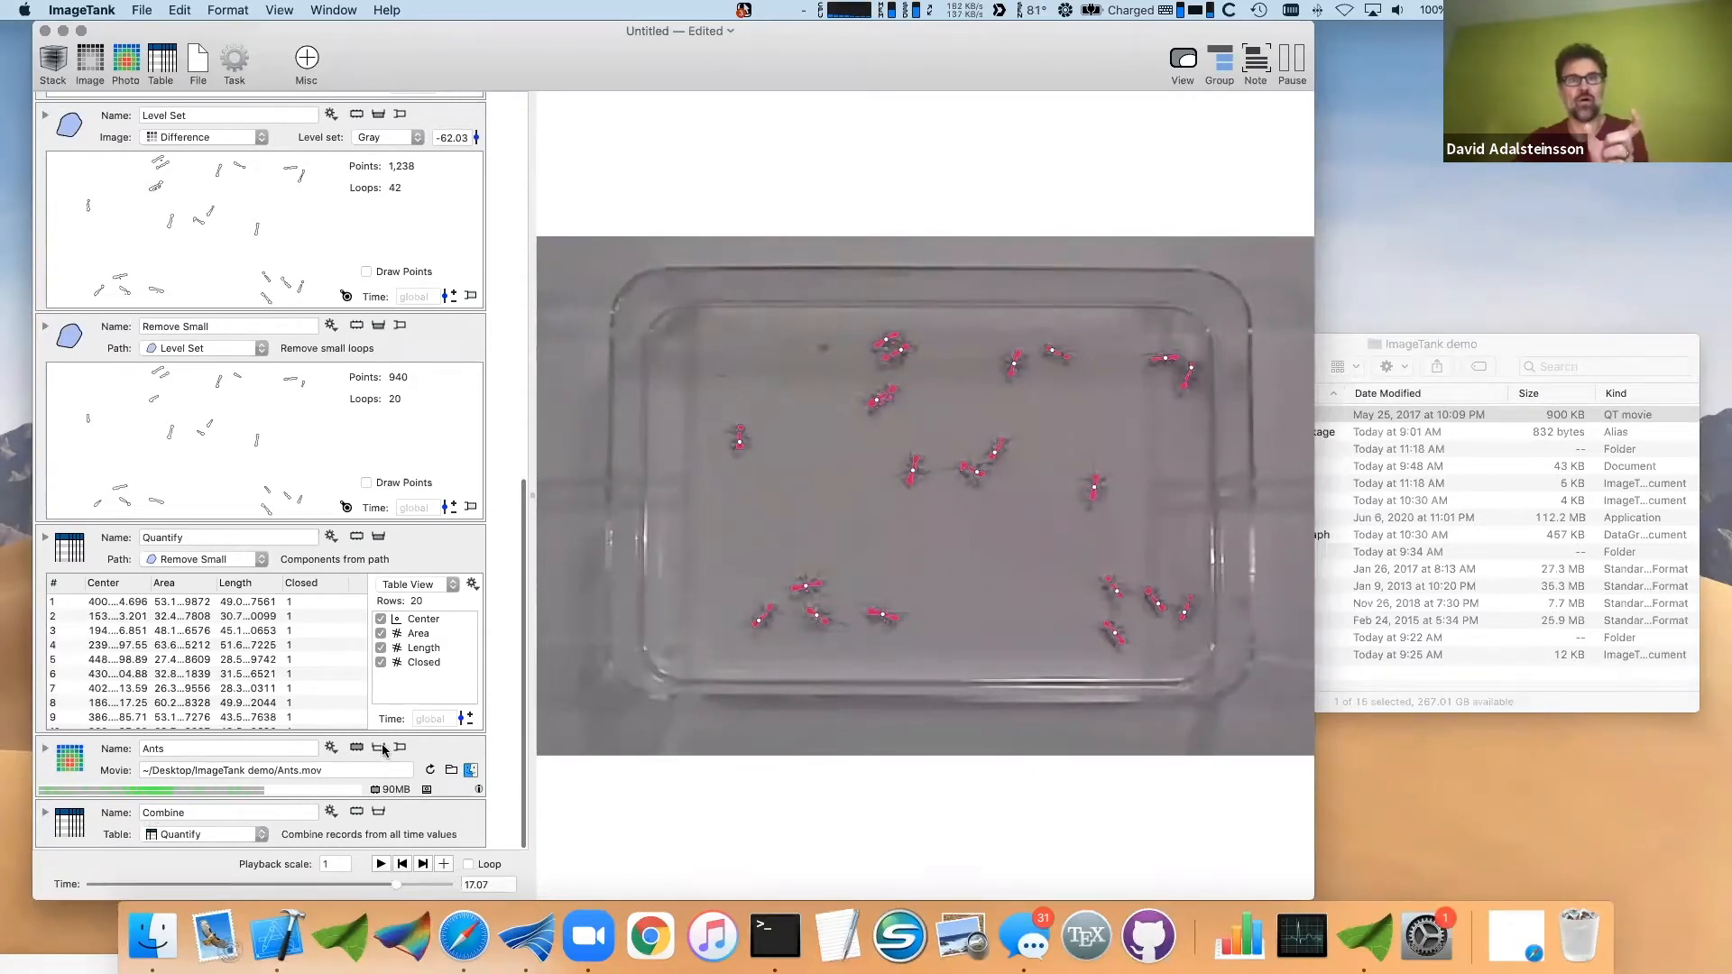
- Close the Ants movie's cache details and display the contents of the Combine table
scroll(281, 633, "down", 5)
scroll(280, 633, "up", 5)
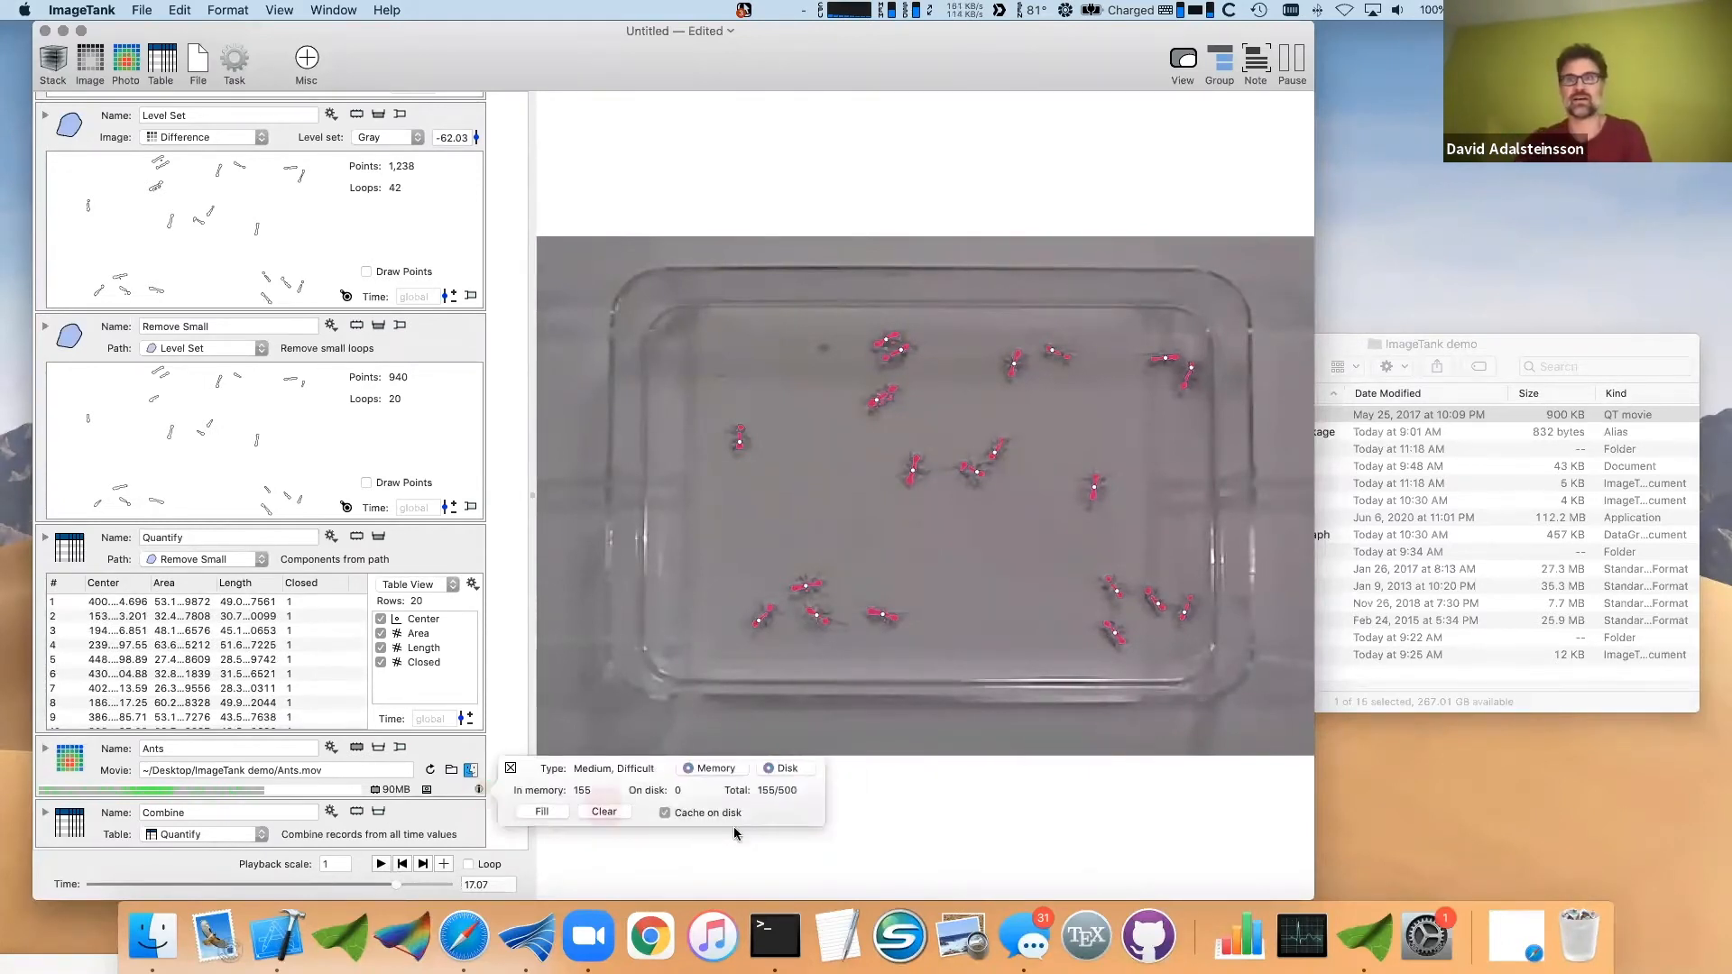
left_click(510, 769)
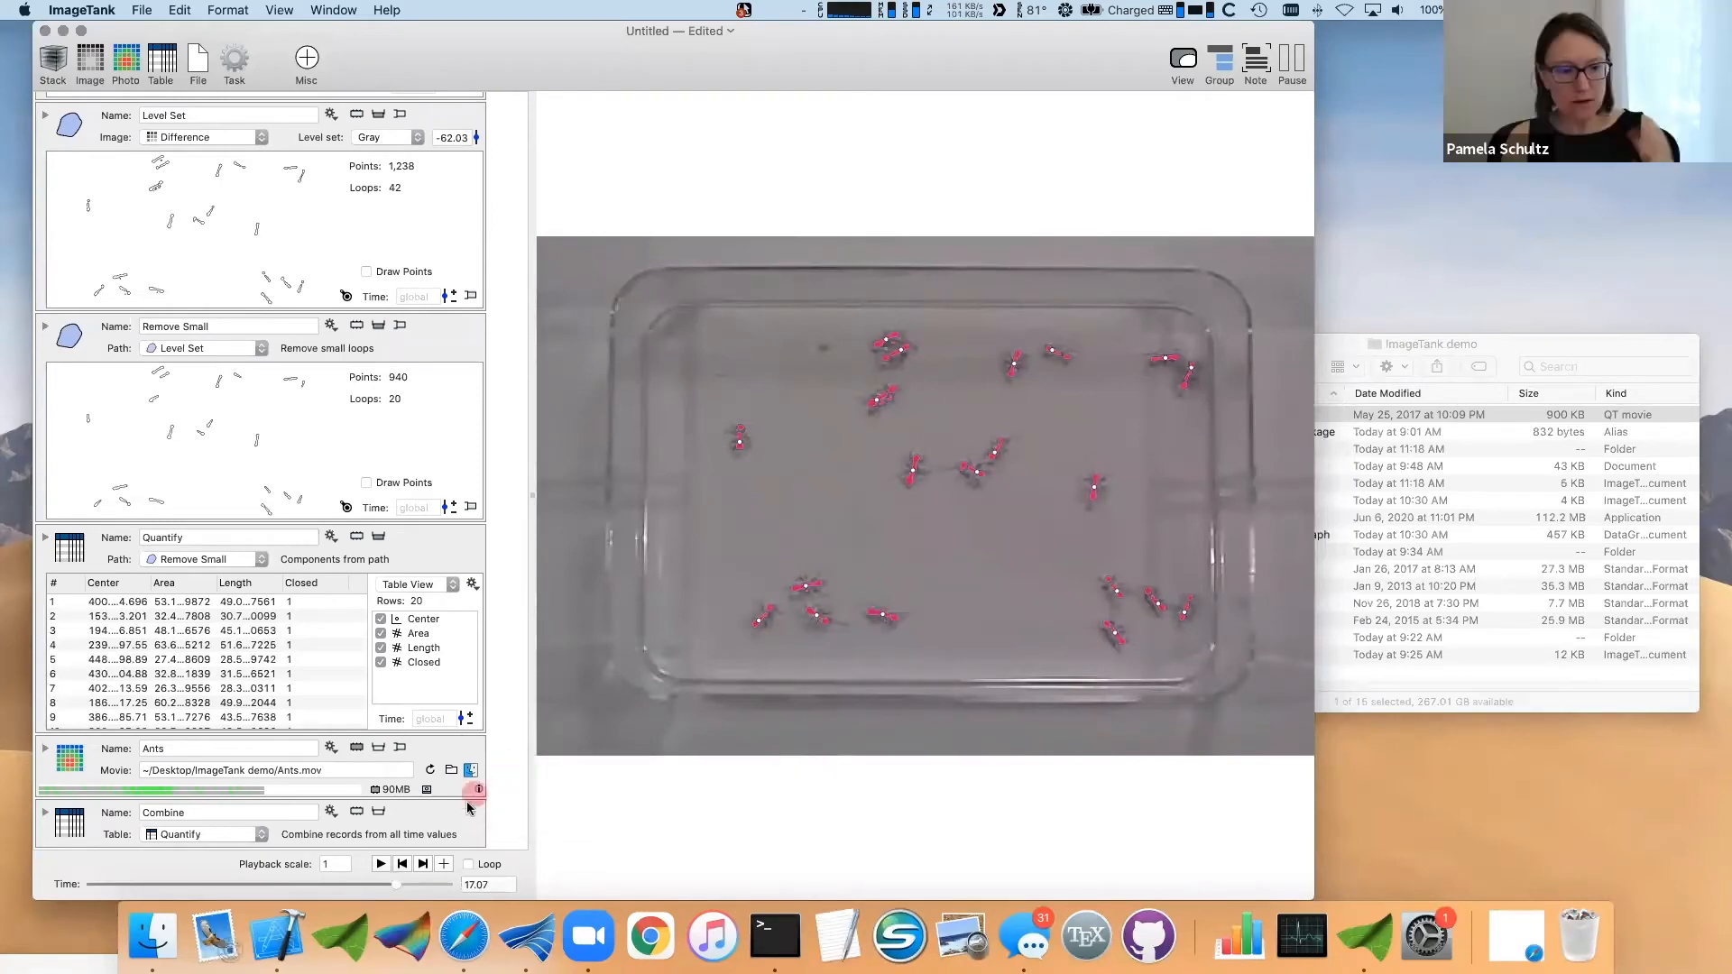
left_click(377, 813)
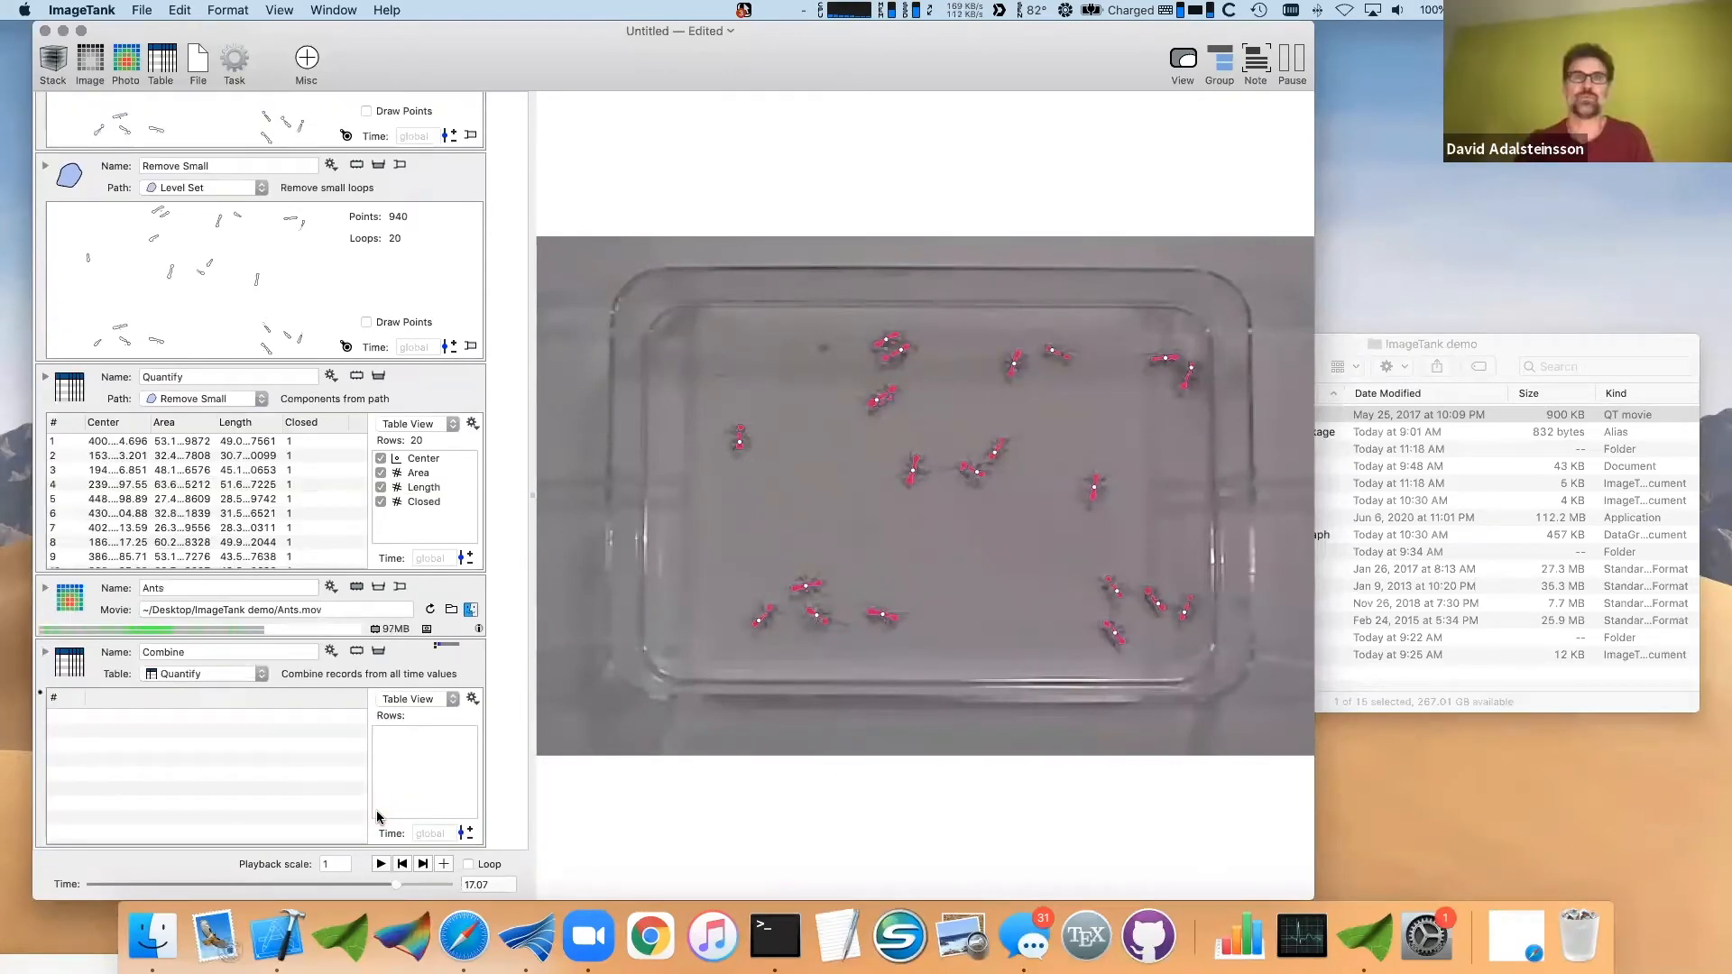
- Inspect the task list of the running Combine computation and close it
left_click(45, 588)
left_click(45, 588)
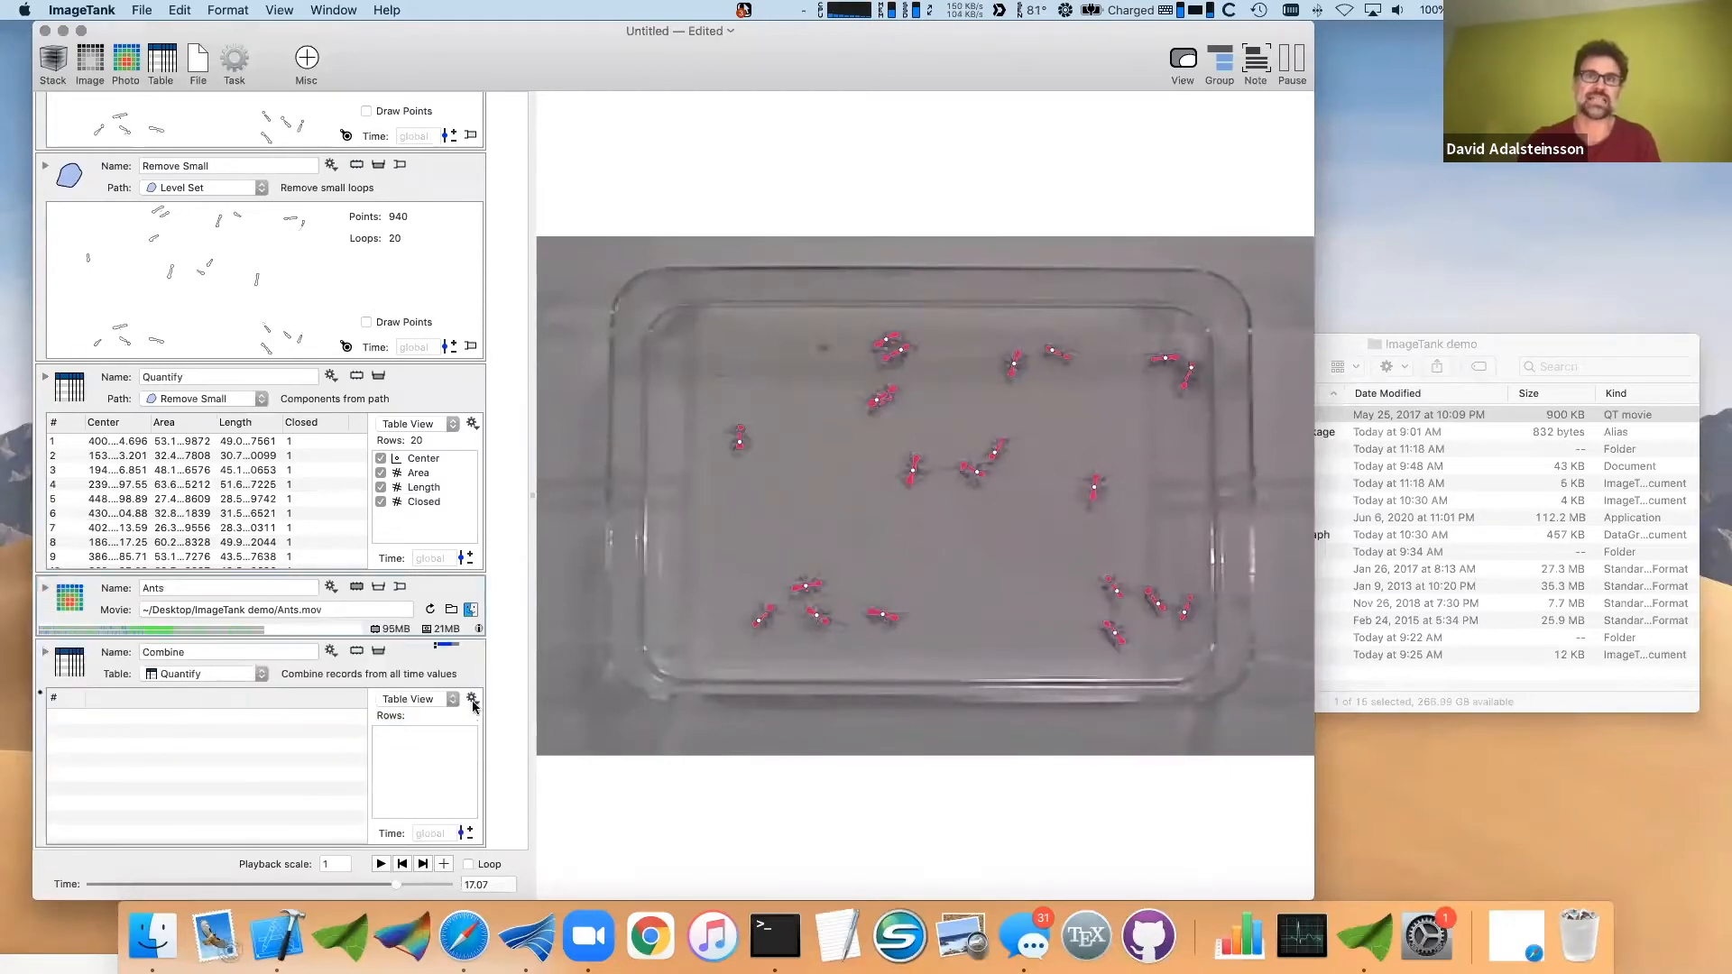
left_click(445, 646)
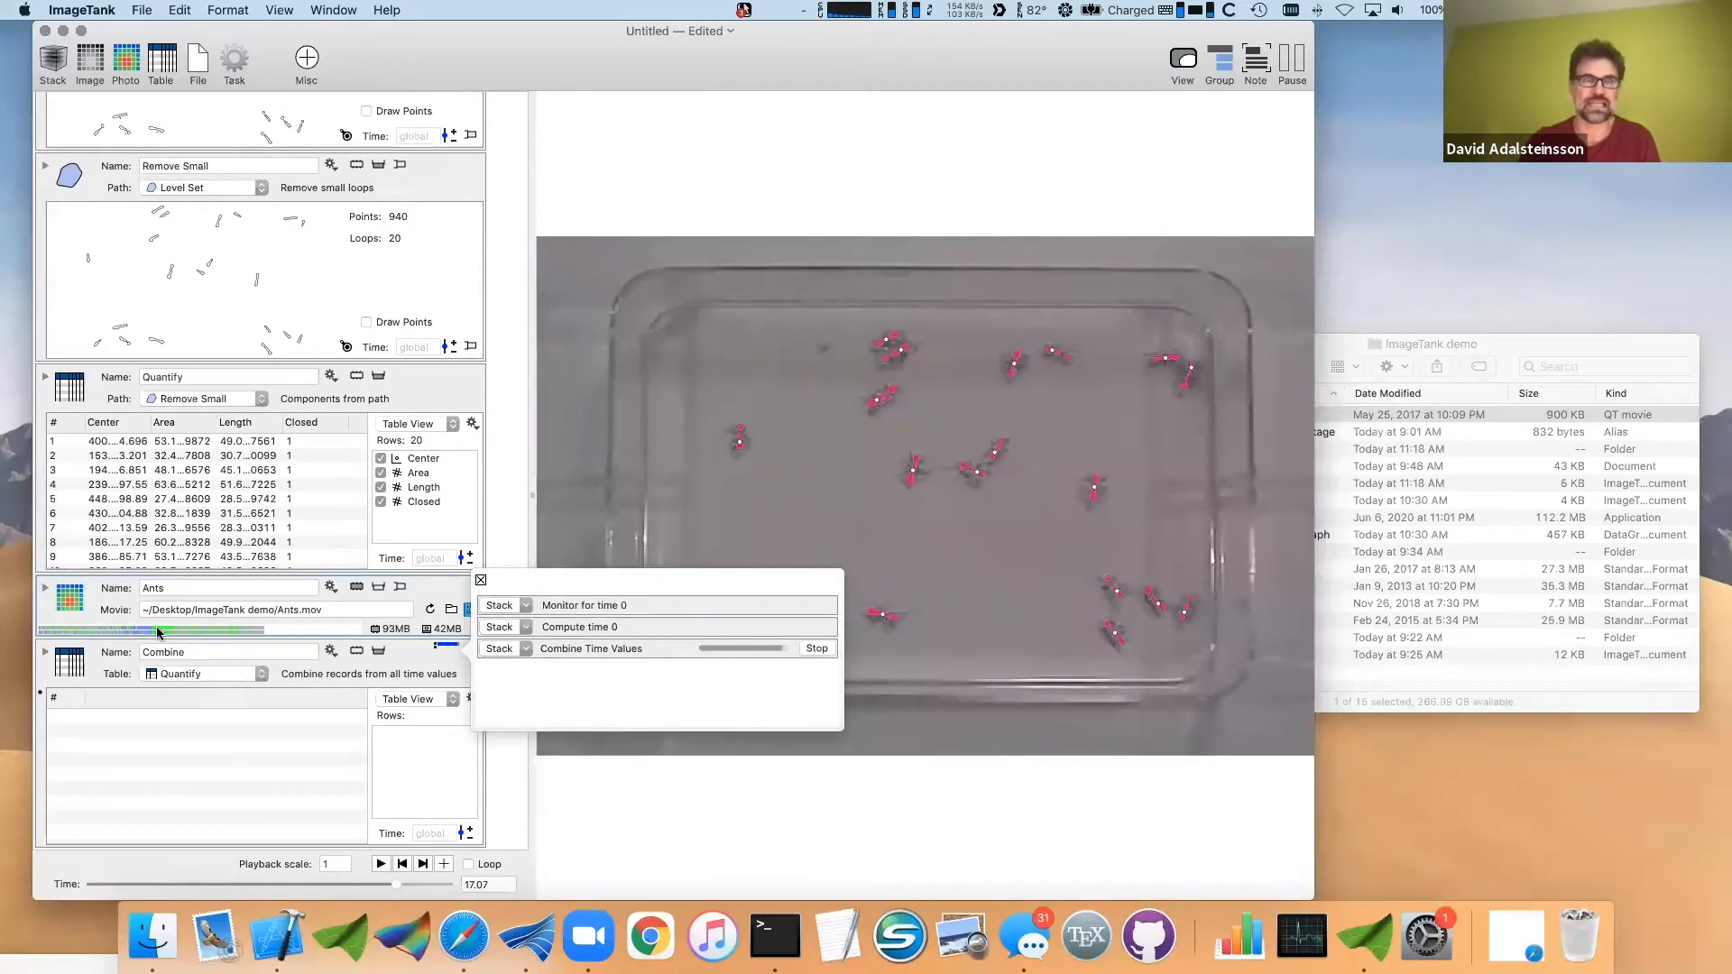
left_click(480, 582)
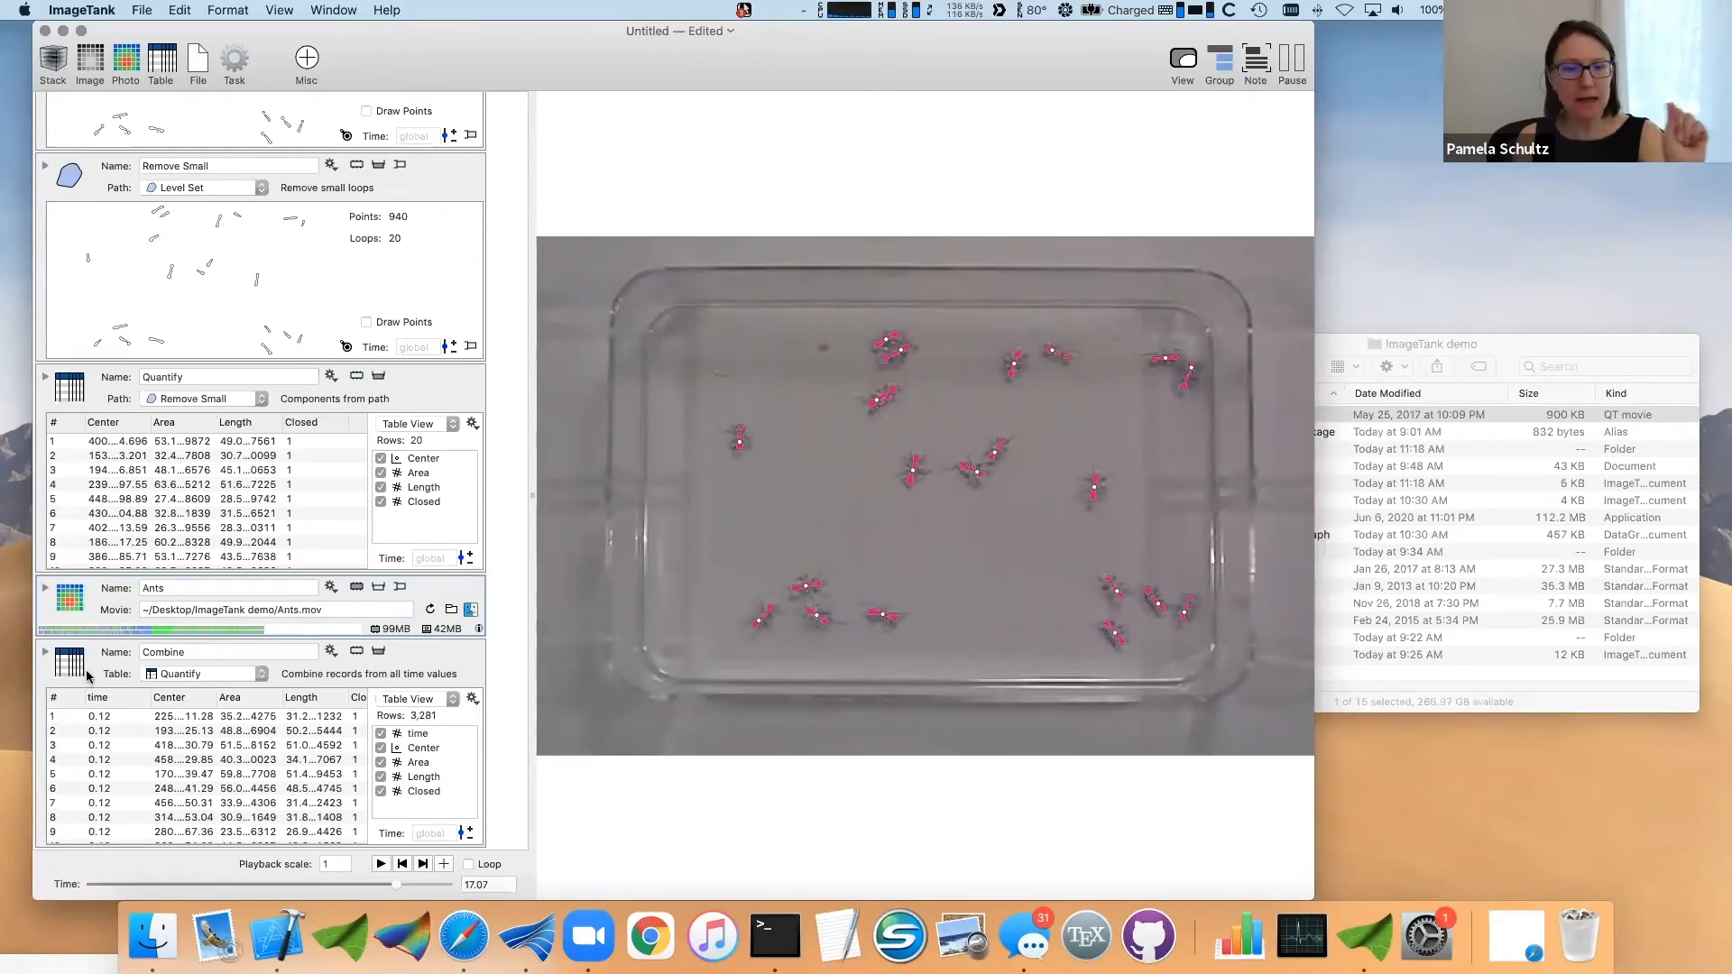
- Overlay the Combine table's centers on the ants view and place that layer between the Ants bitmap and the Level Set path
scroll(87, 672, "down", 1)
mouse_move(77, 665)
left_mouse_down()
mouse_move(906, 474)
mouse_move(858, 481)
left_mouse_up()
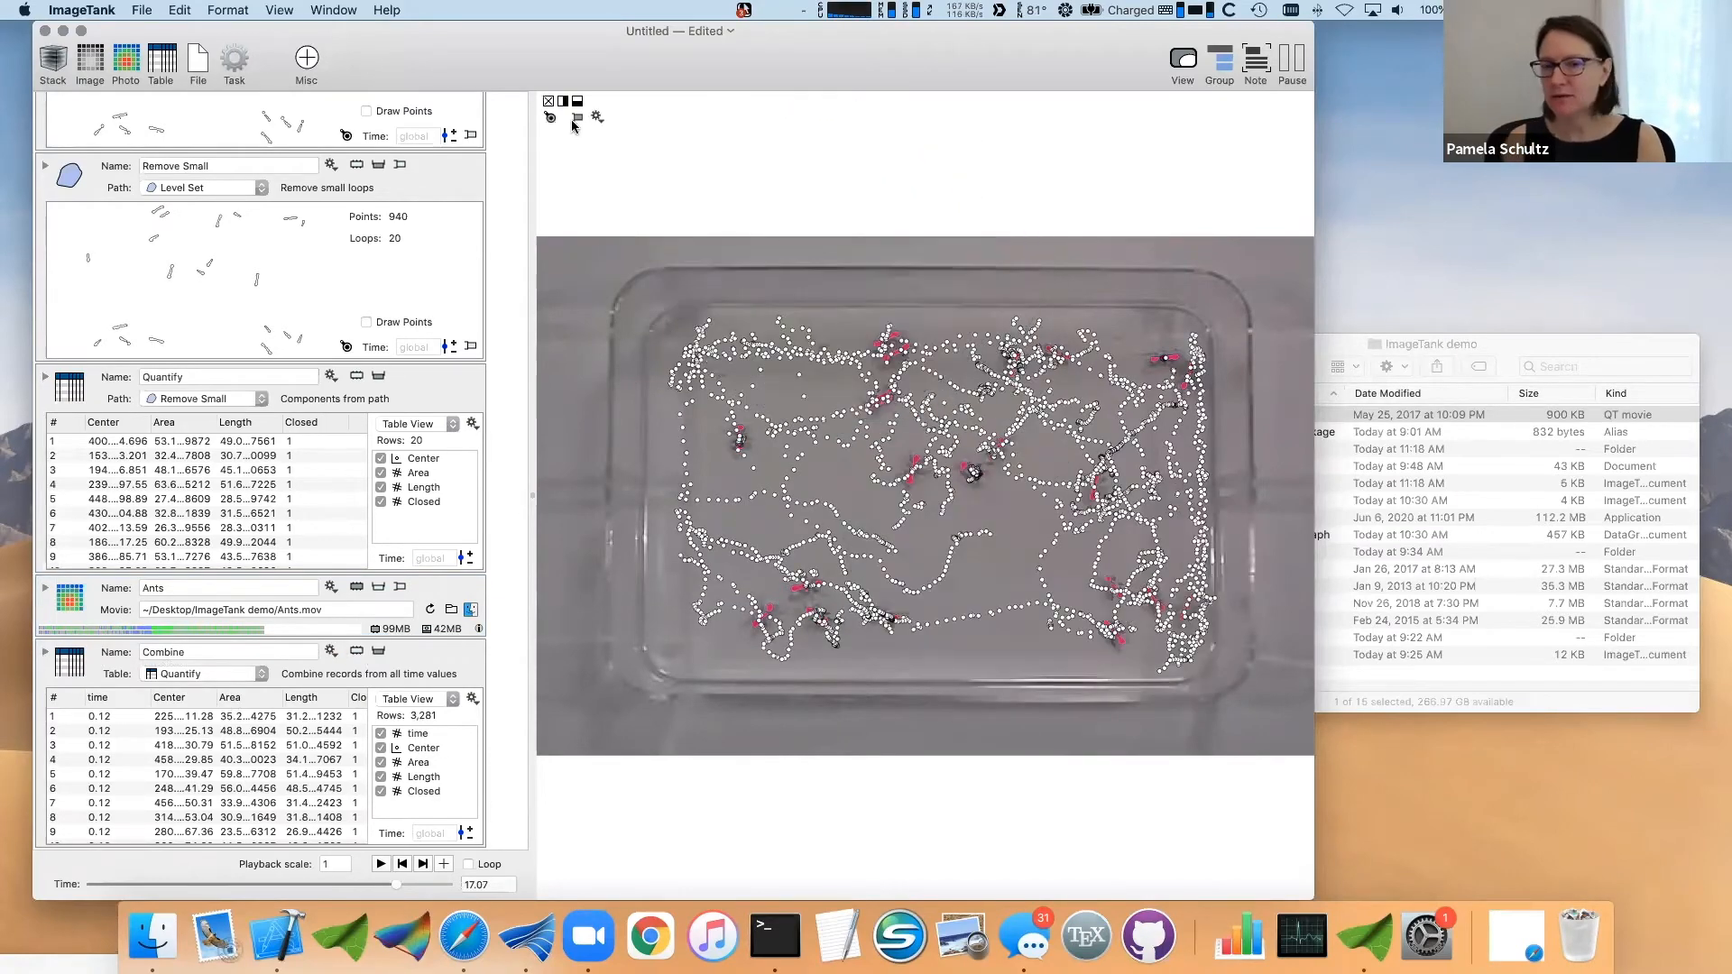
left_click(575, 121)
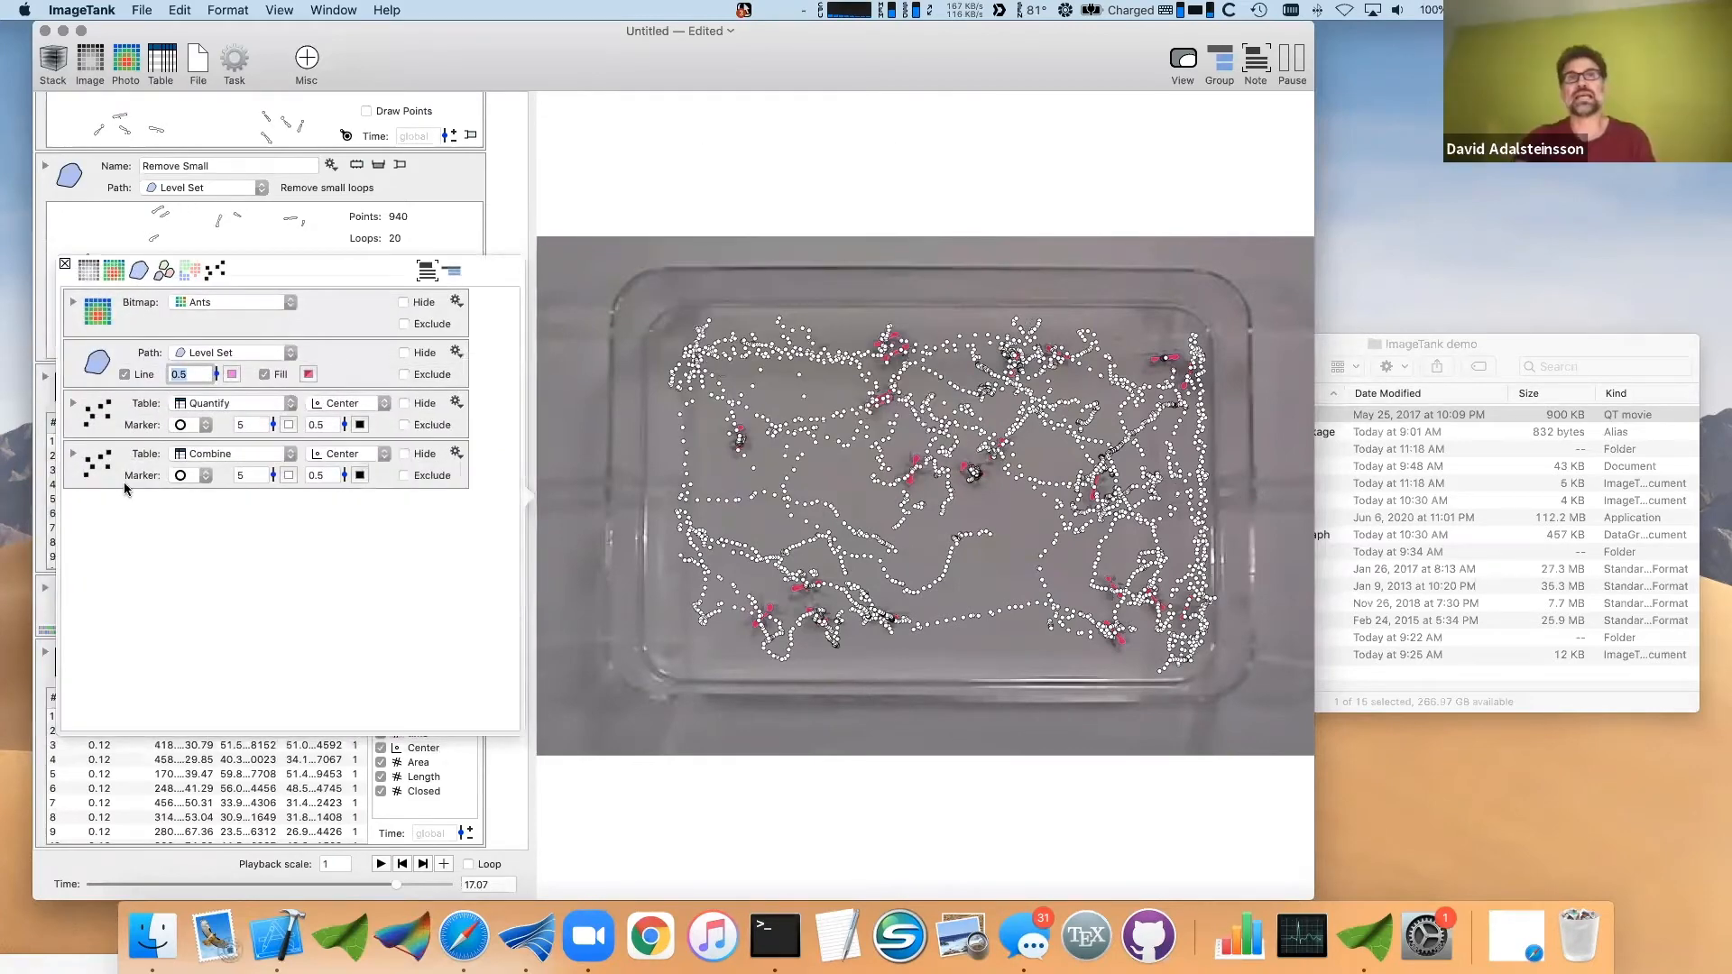
left_click_drag(114, 475, 129, 355)
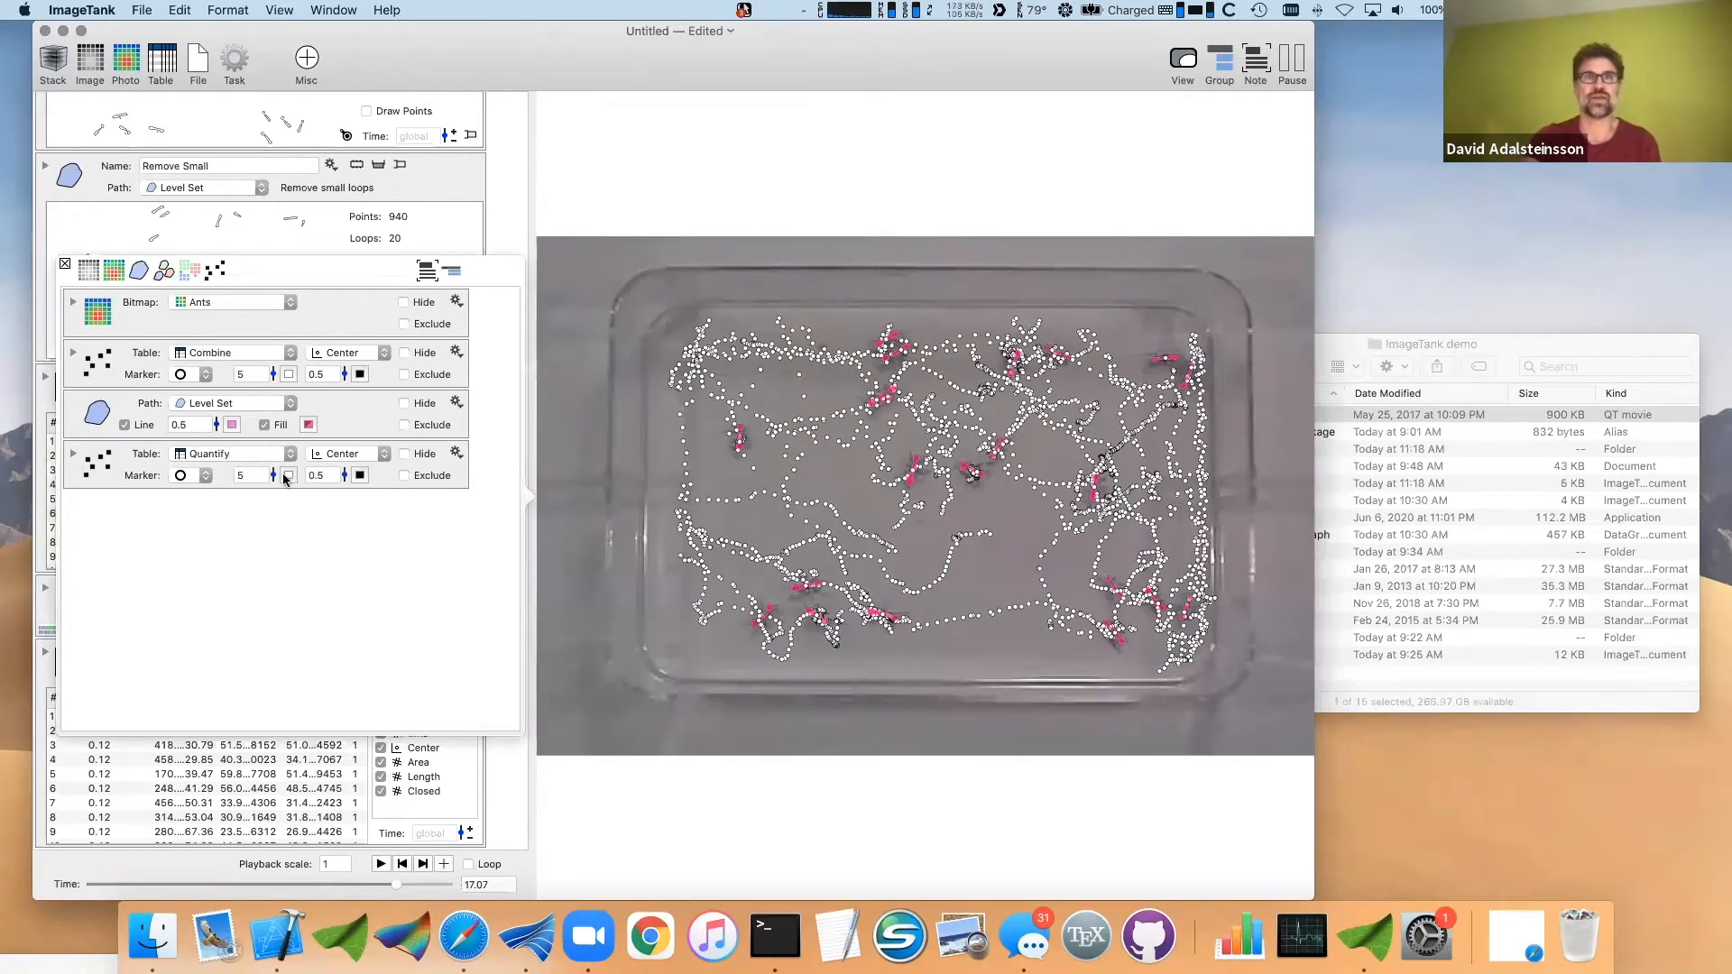
- Change the Quantify layer's marker to a filled circle with size 10
left_click(193, 475)
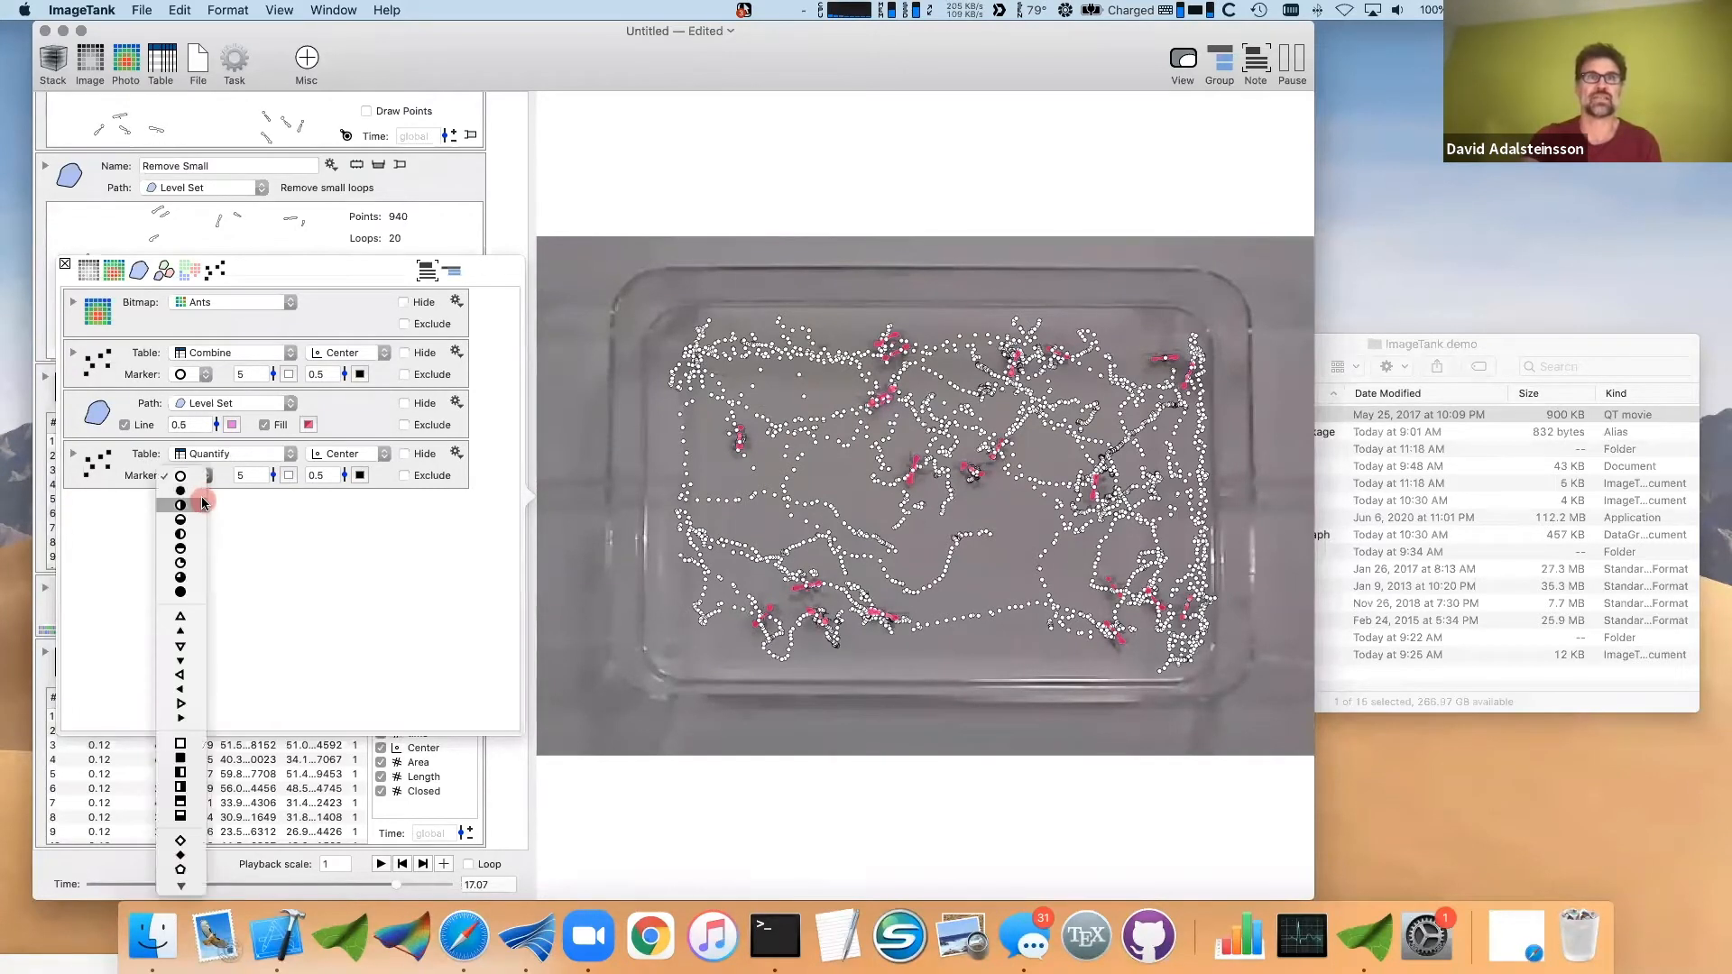
left_click(198, 499)
left_click_drag(273, 478, 273, 469)
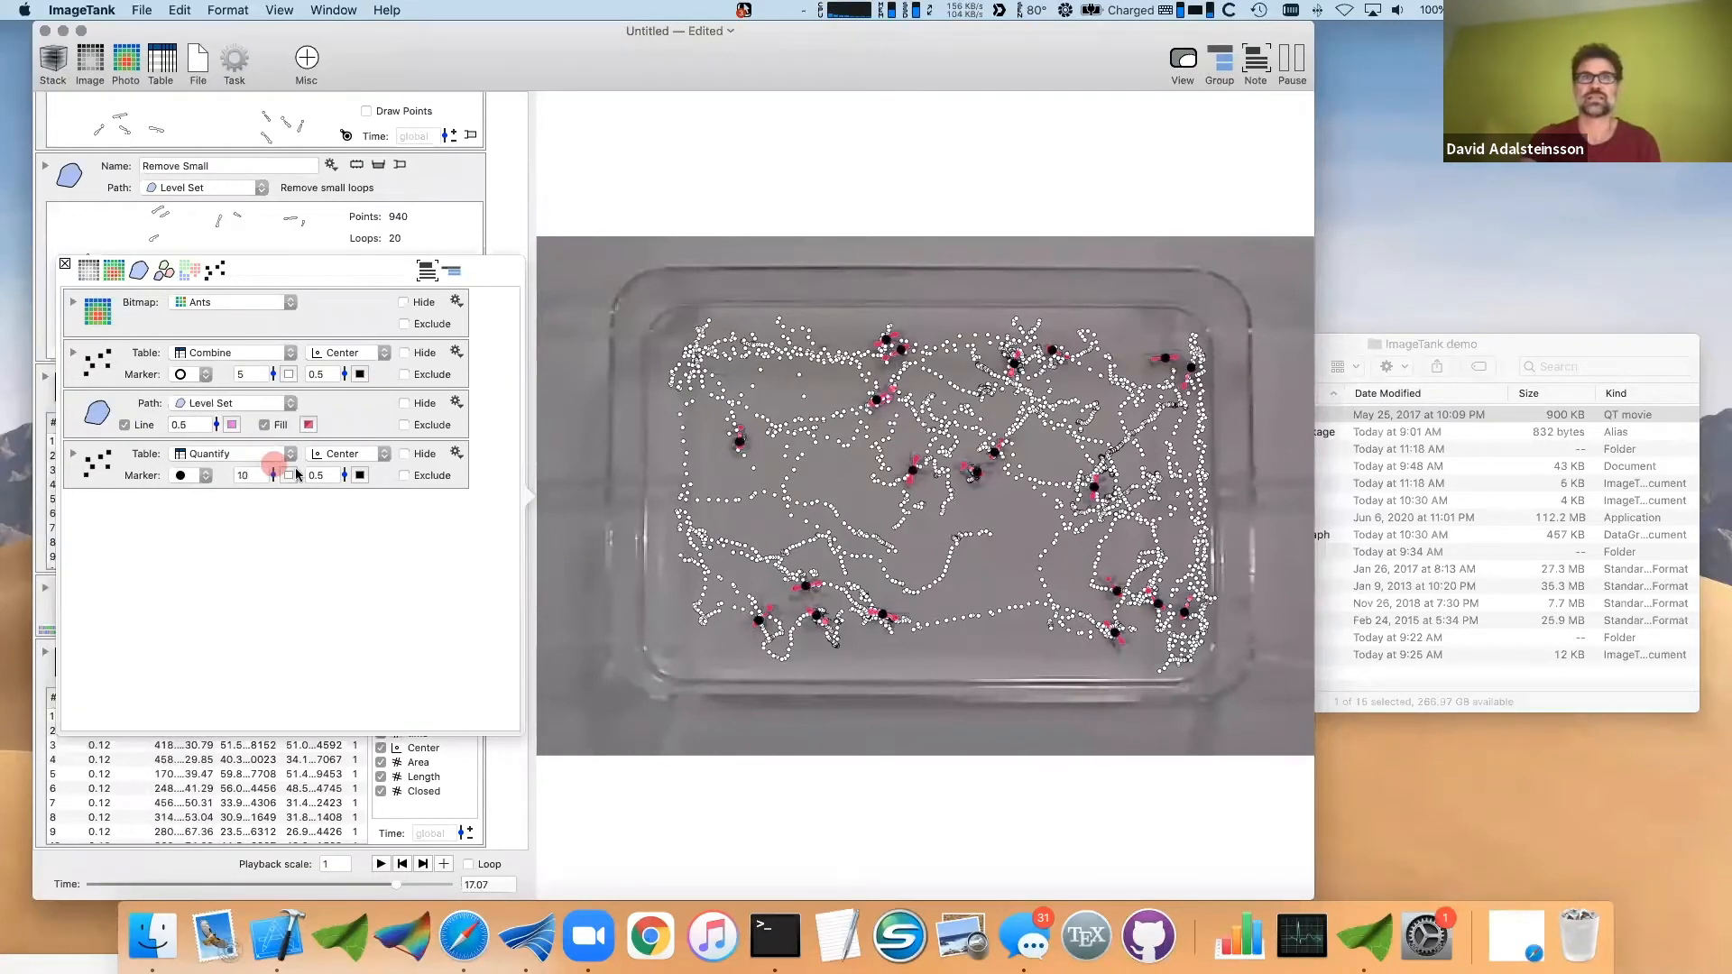
- Try white and orange for the Quantify markers, settle on blue-violet, and close the color picker
left_click(360, 476)
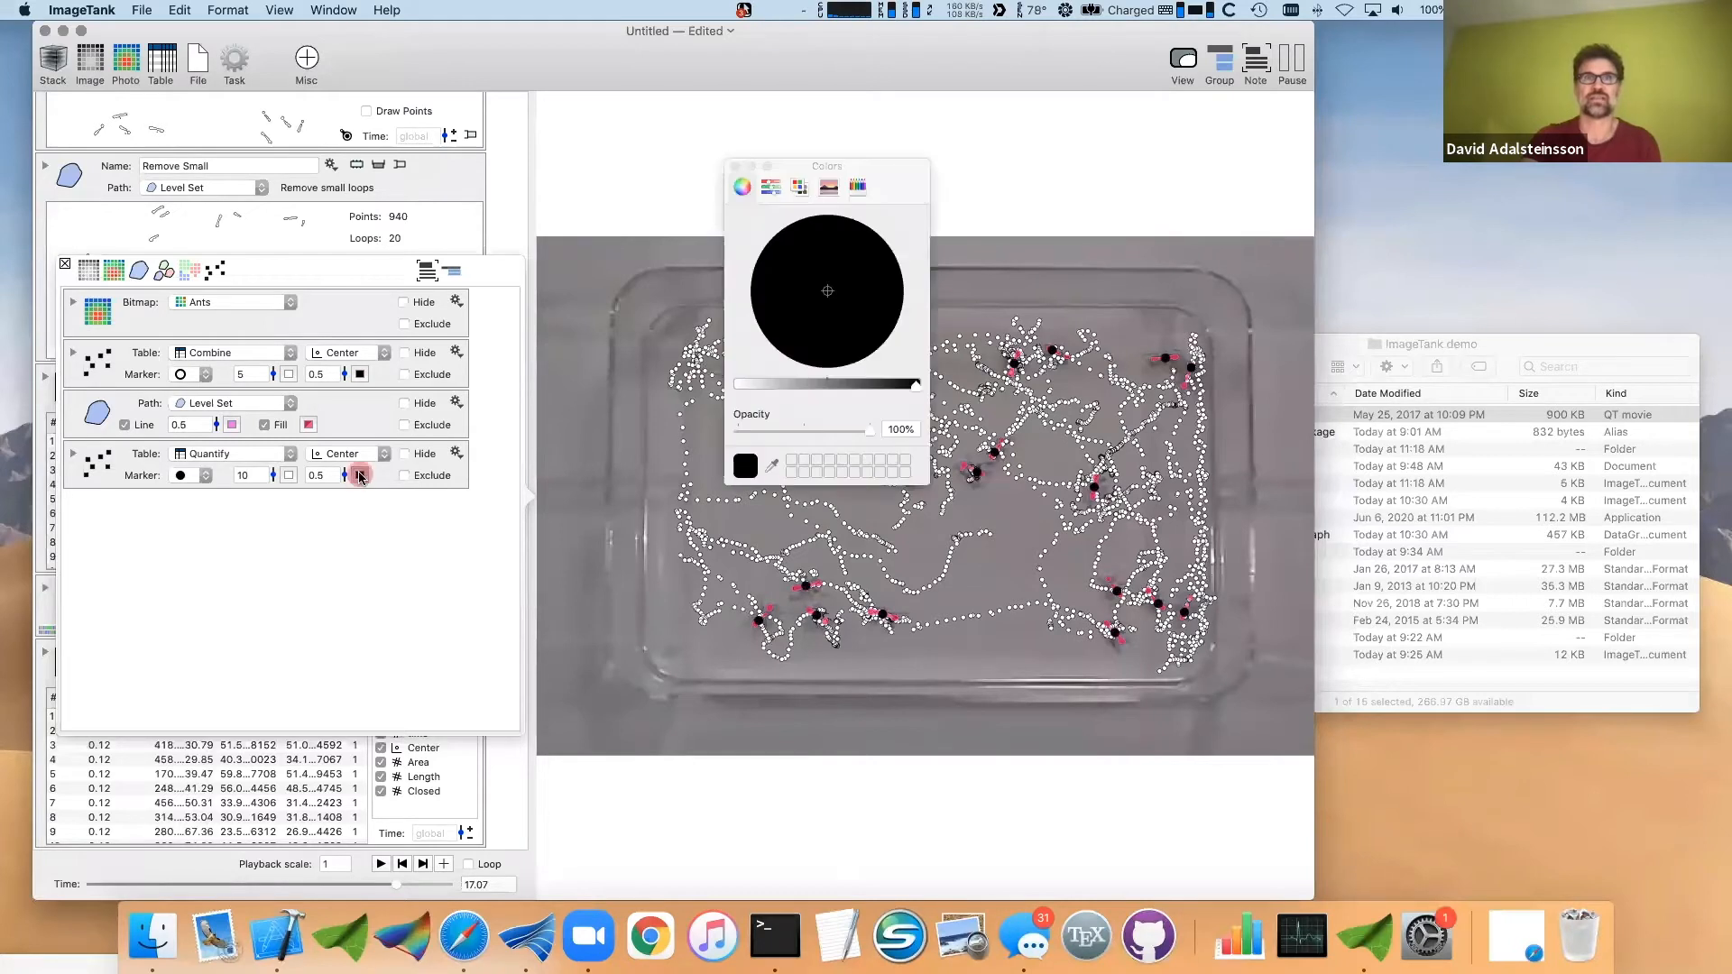
left_click_drag(793, 386, 731, 383)
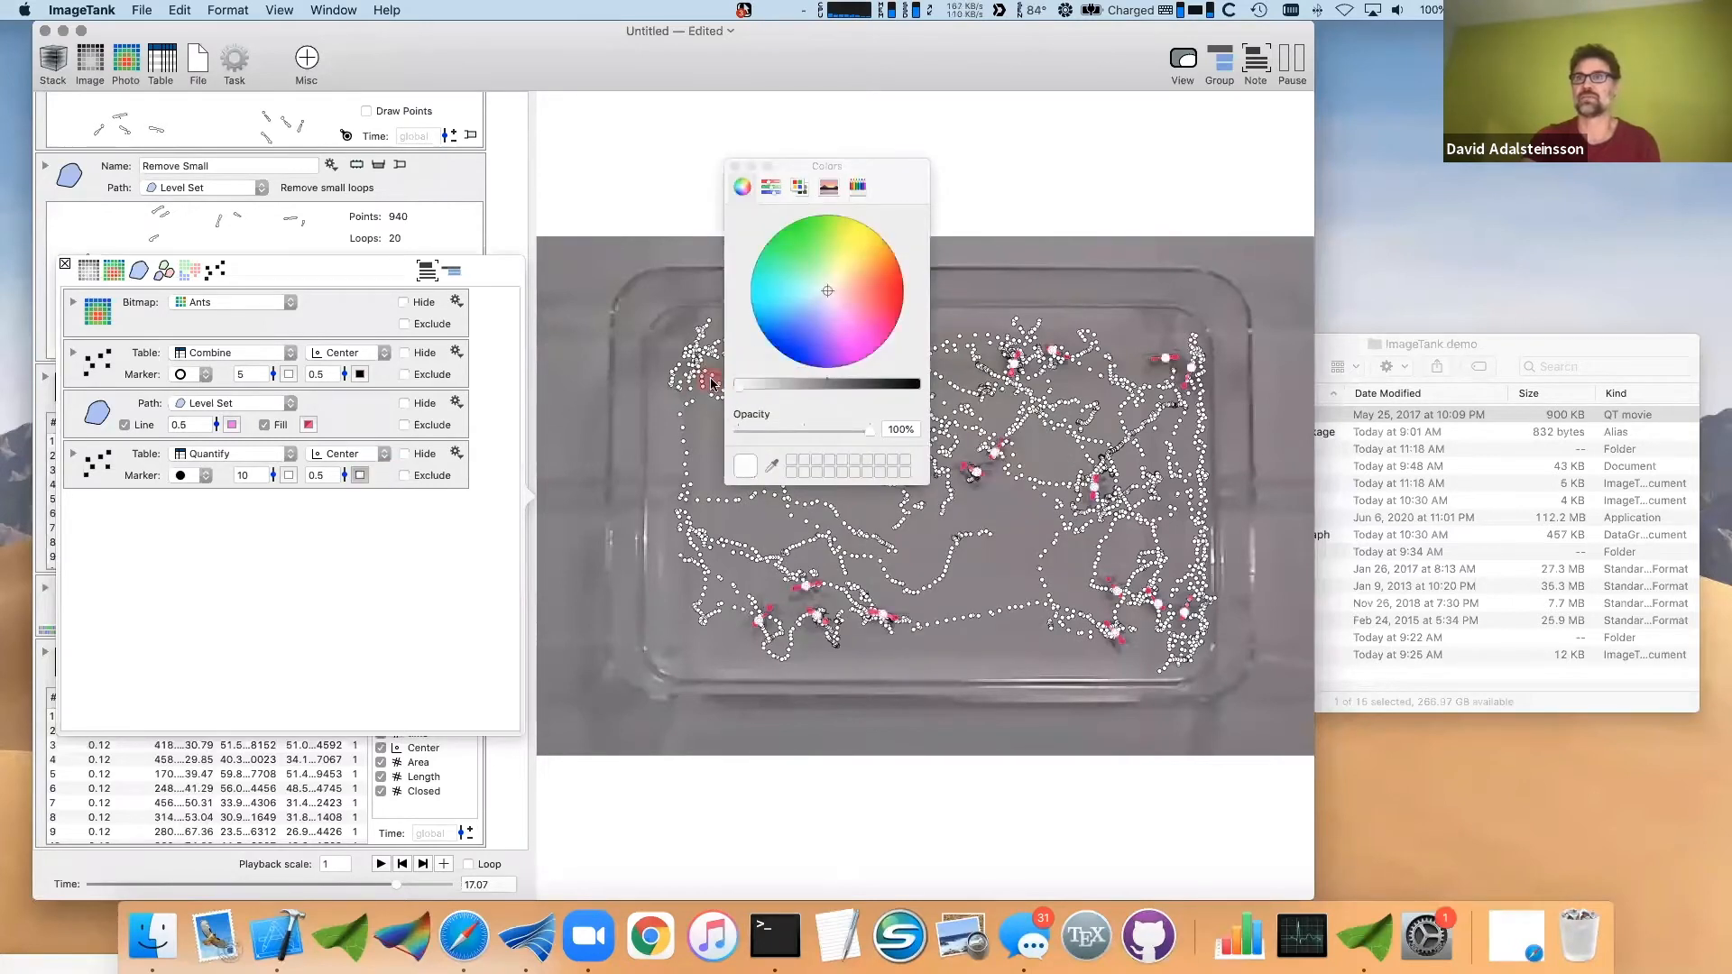
left_click_drag(831, 289, 828, 219)
left_click(904, 232)
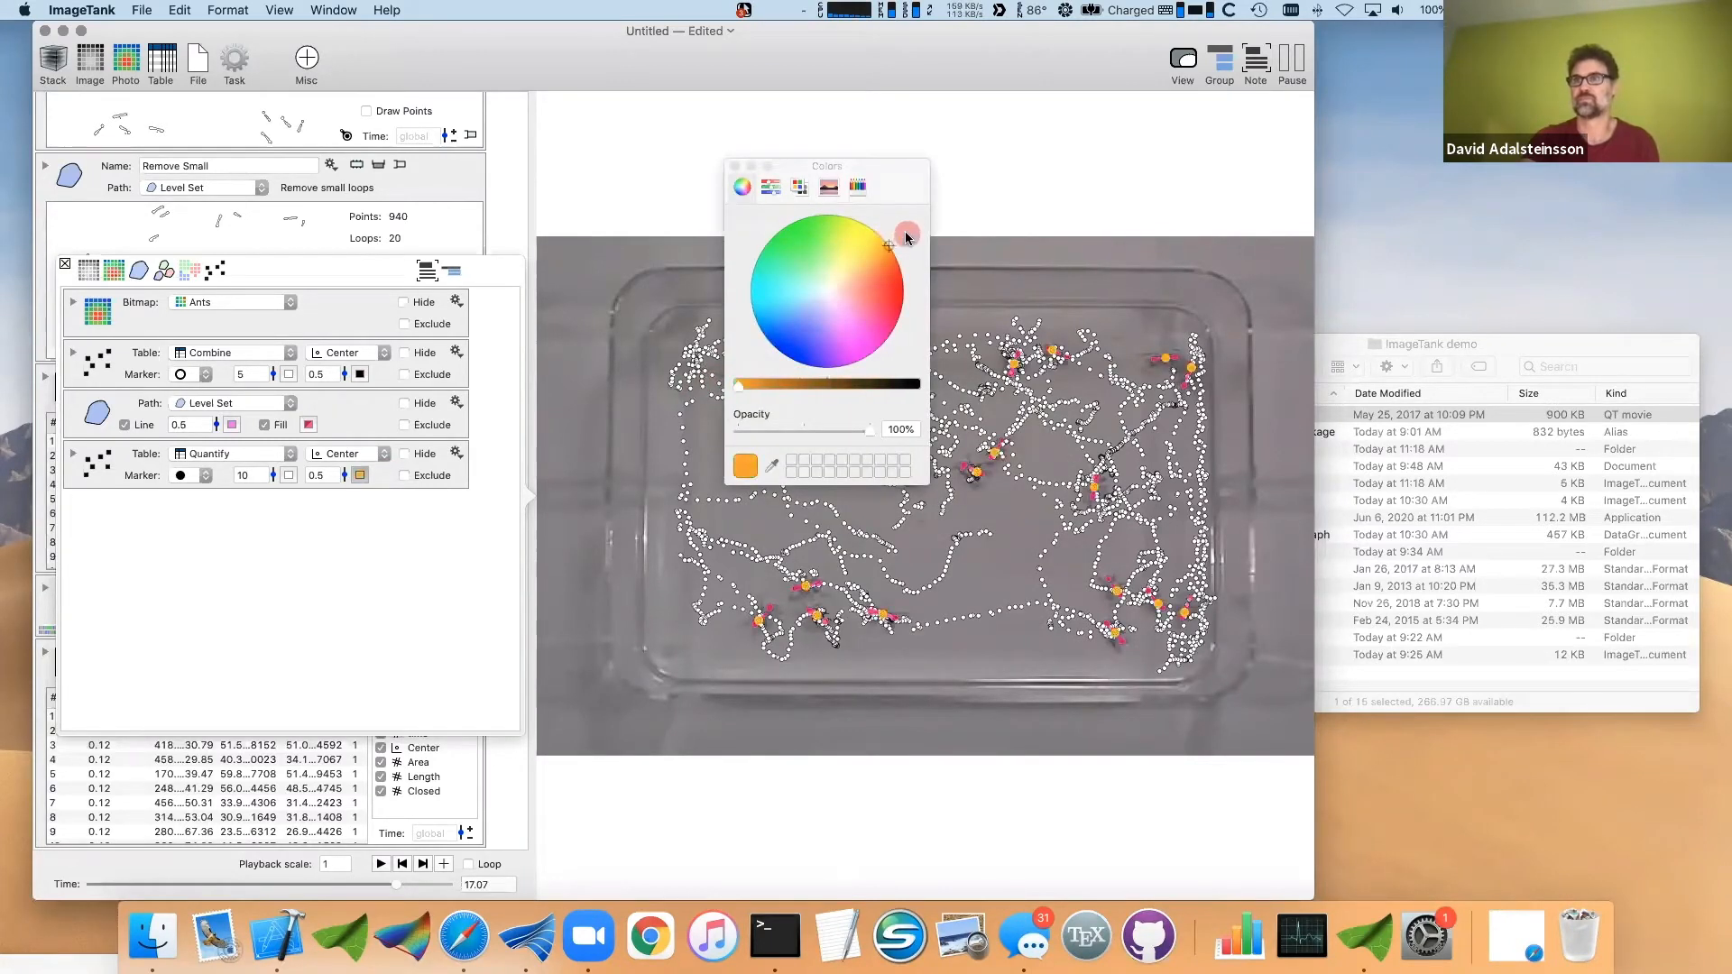
left_click(815, 374)
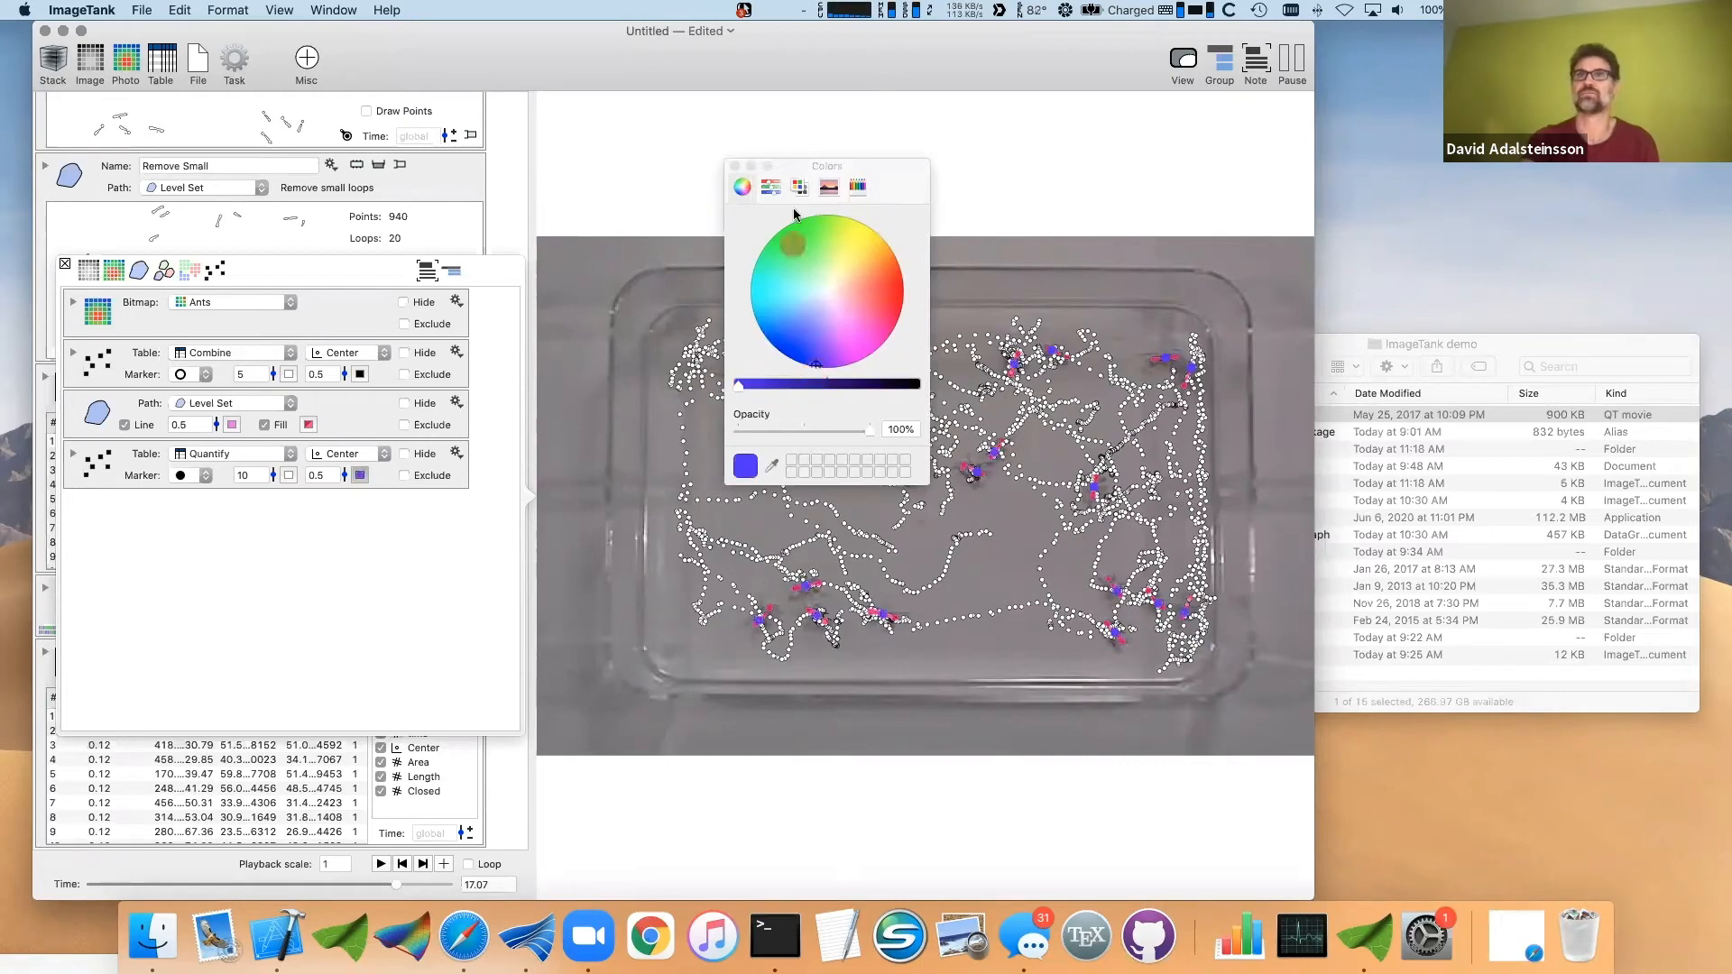
left_click(734, 166)
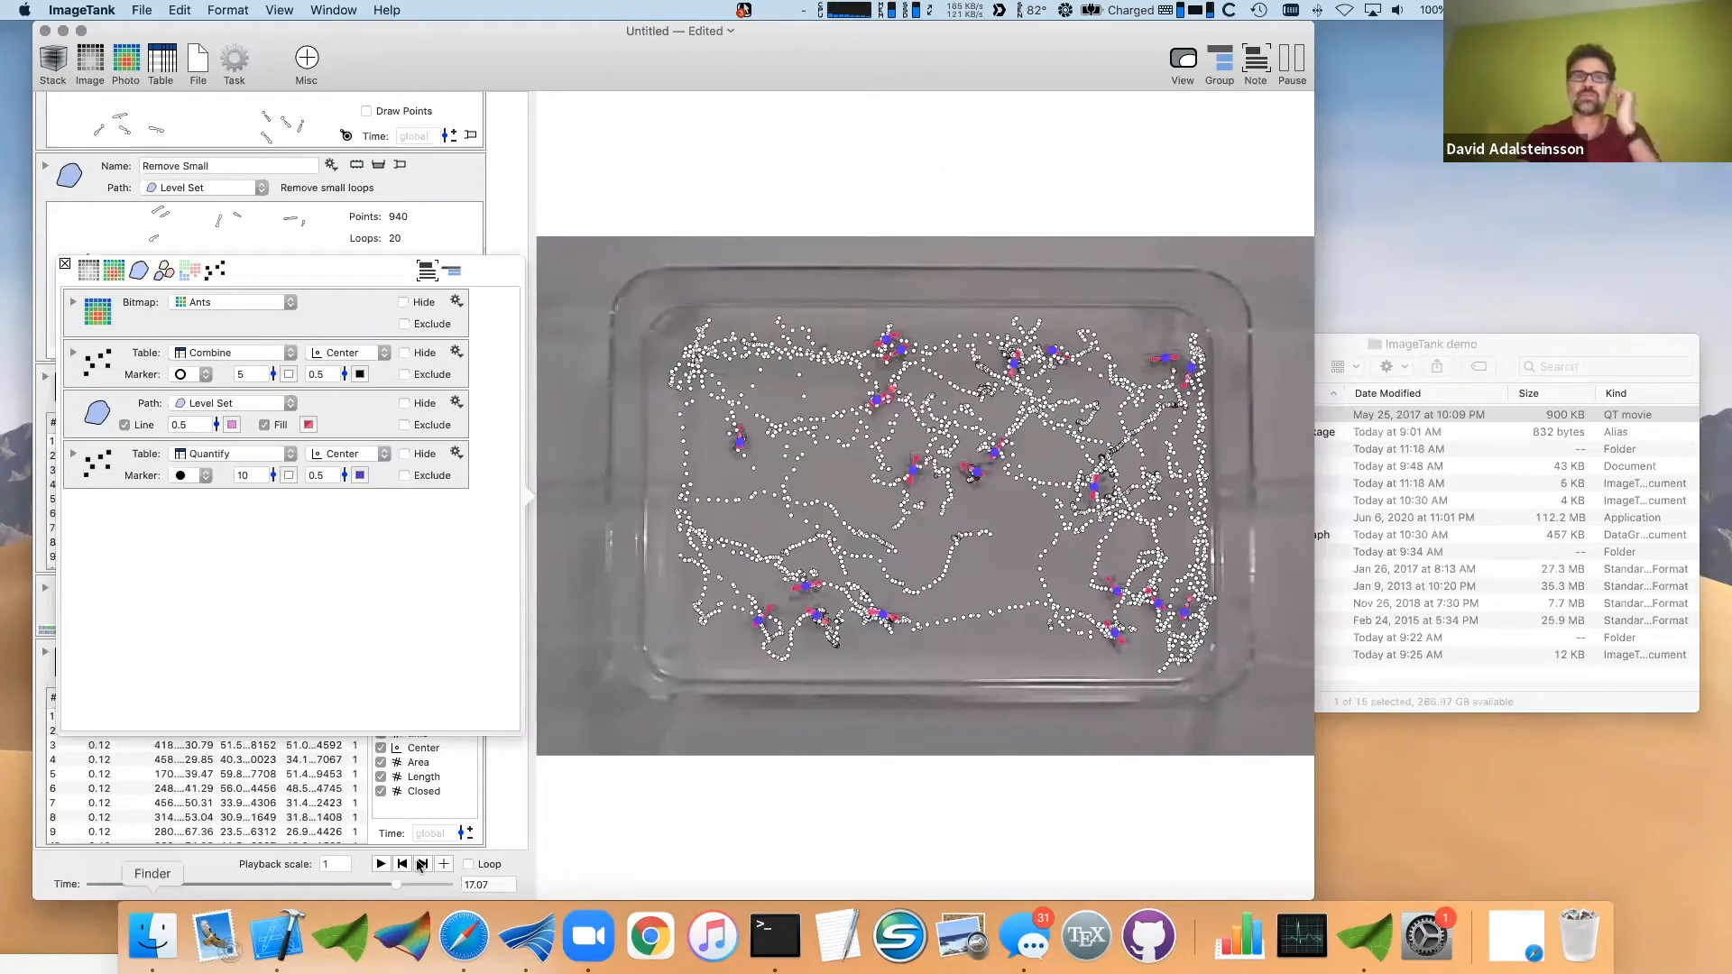
- Enable looping, start playing the movie, and close the view's layer settings
left_click(469, 864)
left_click(380, 864)
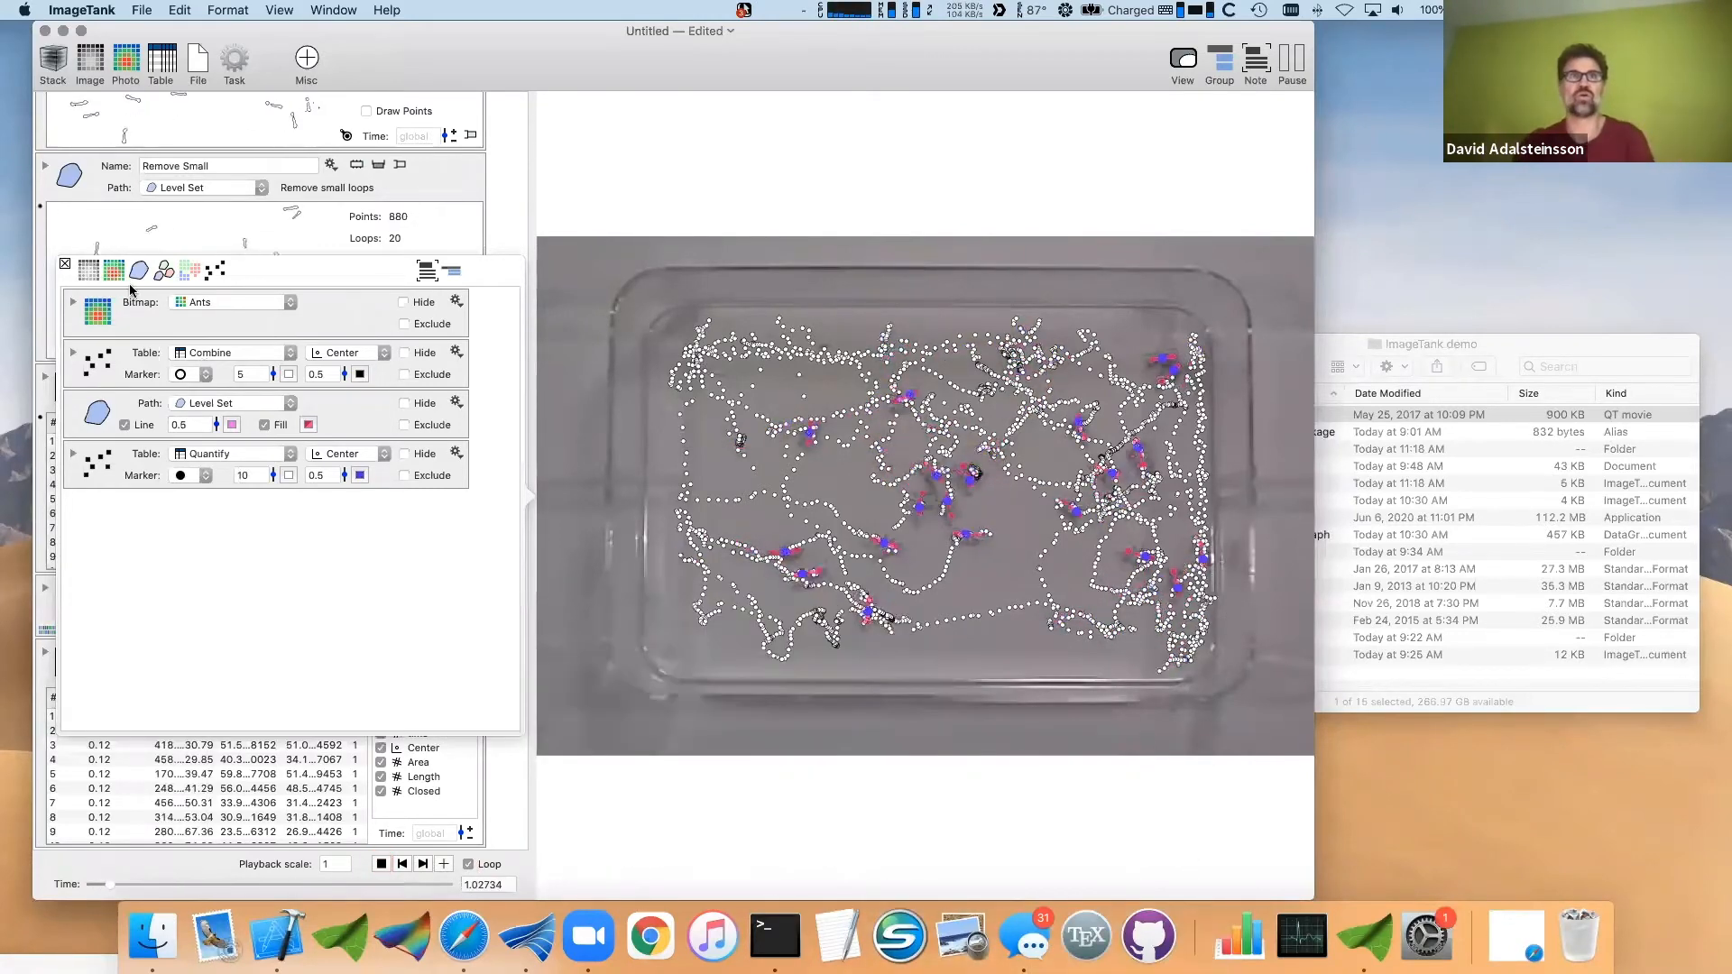
left_click(66, 264)
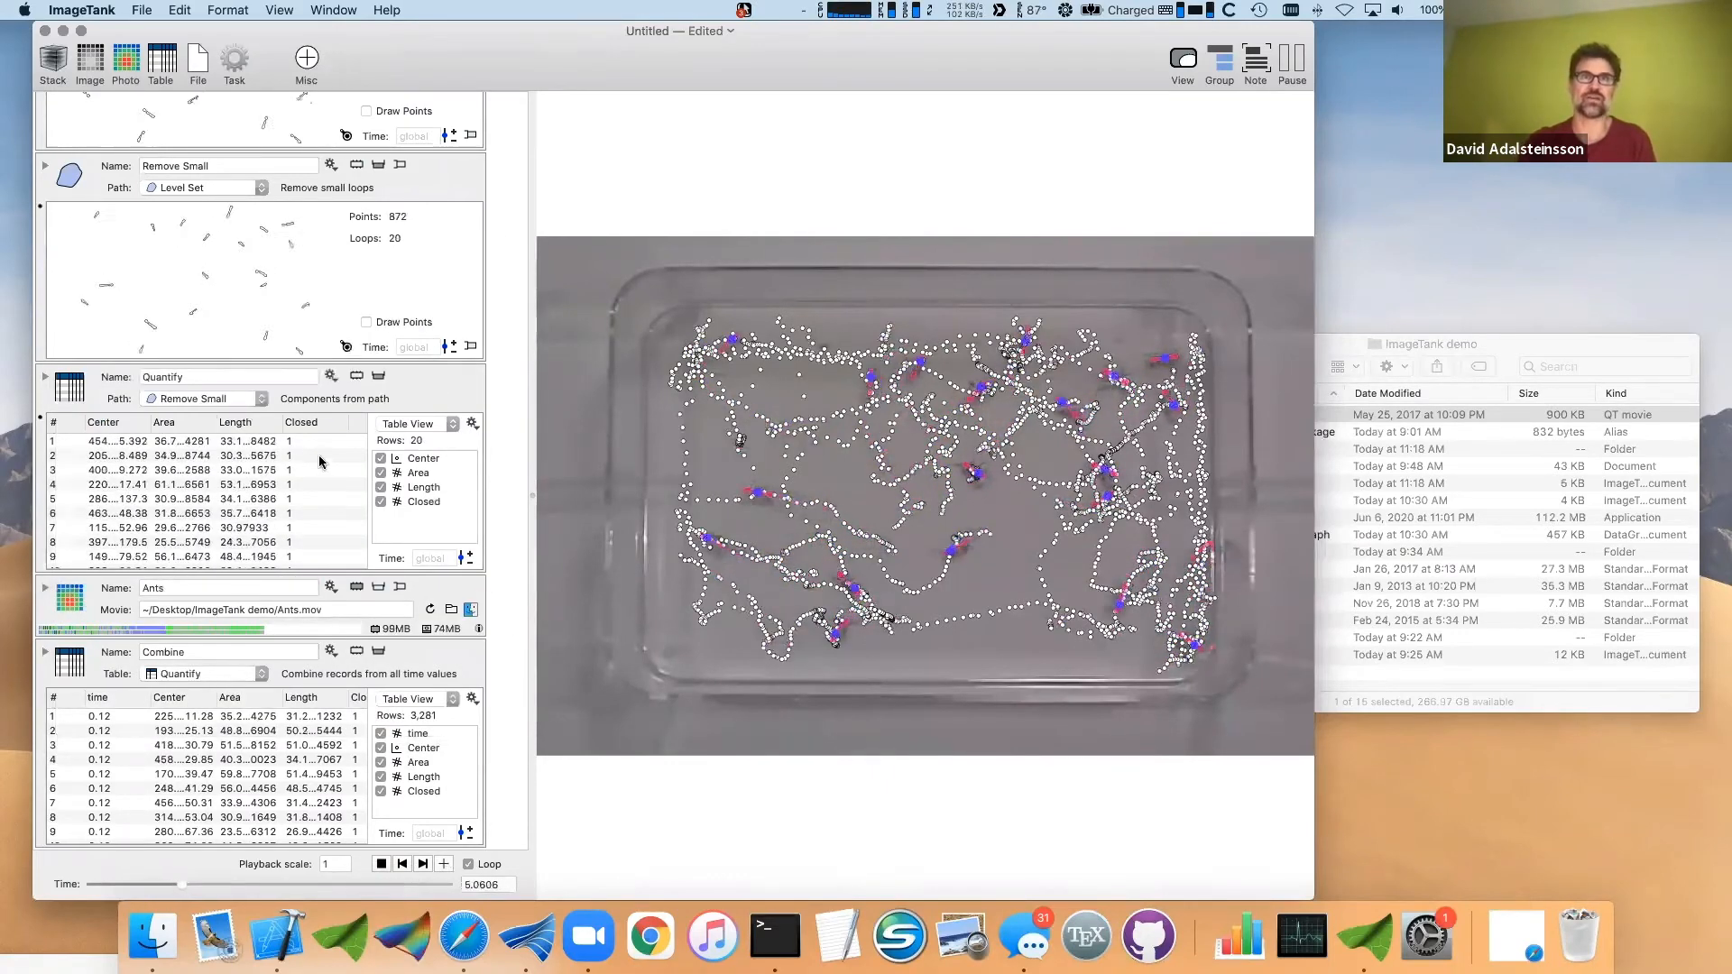
- Examine the variable list and the Combine table's rows during playback, and stop the playback
scroll(484, 288, "up", 10)
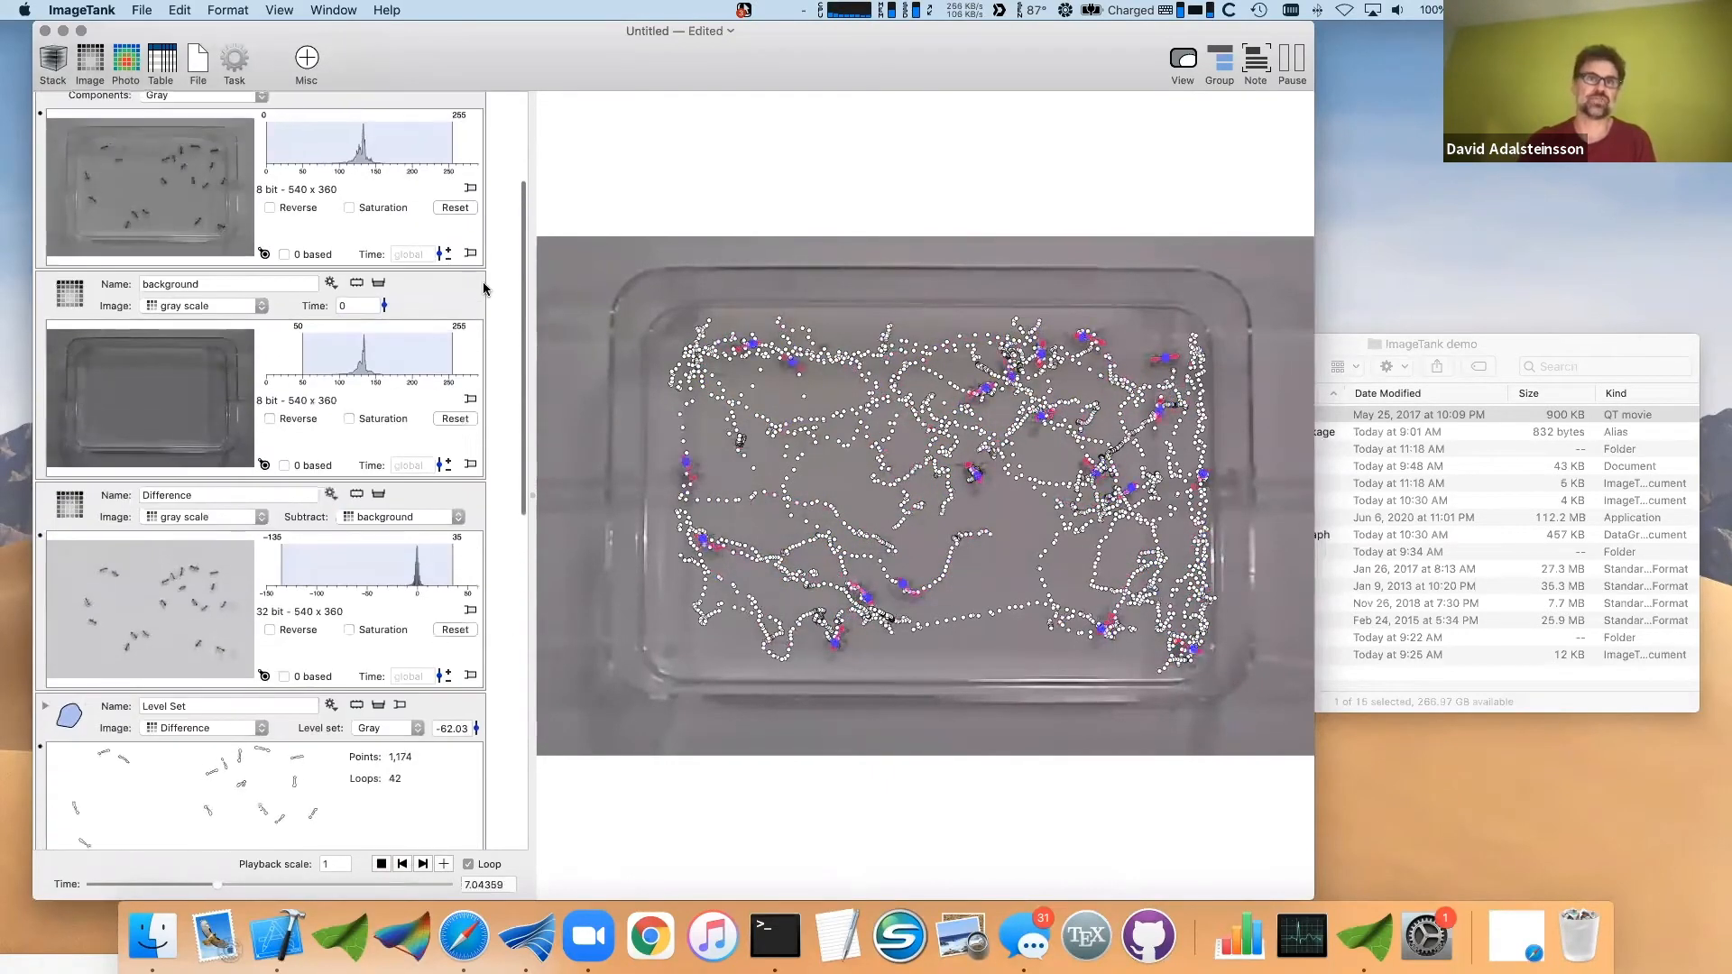
scroll(485, 288, "down", 8)
scroll(485, 288, "down", 3)
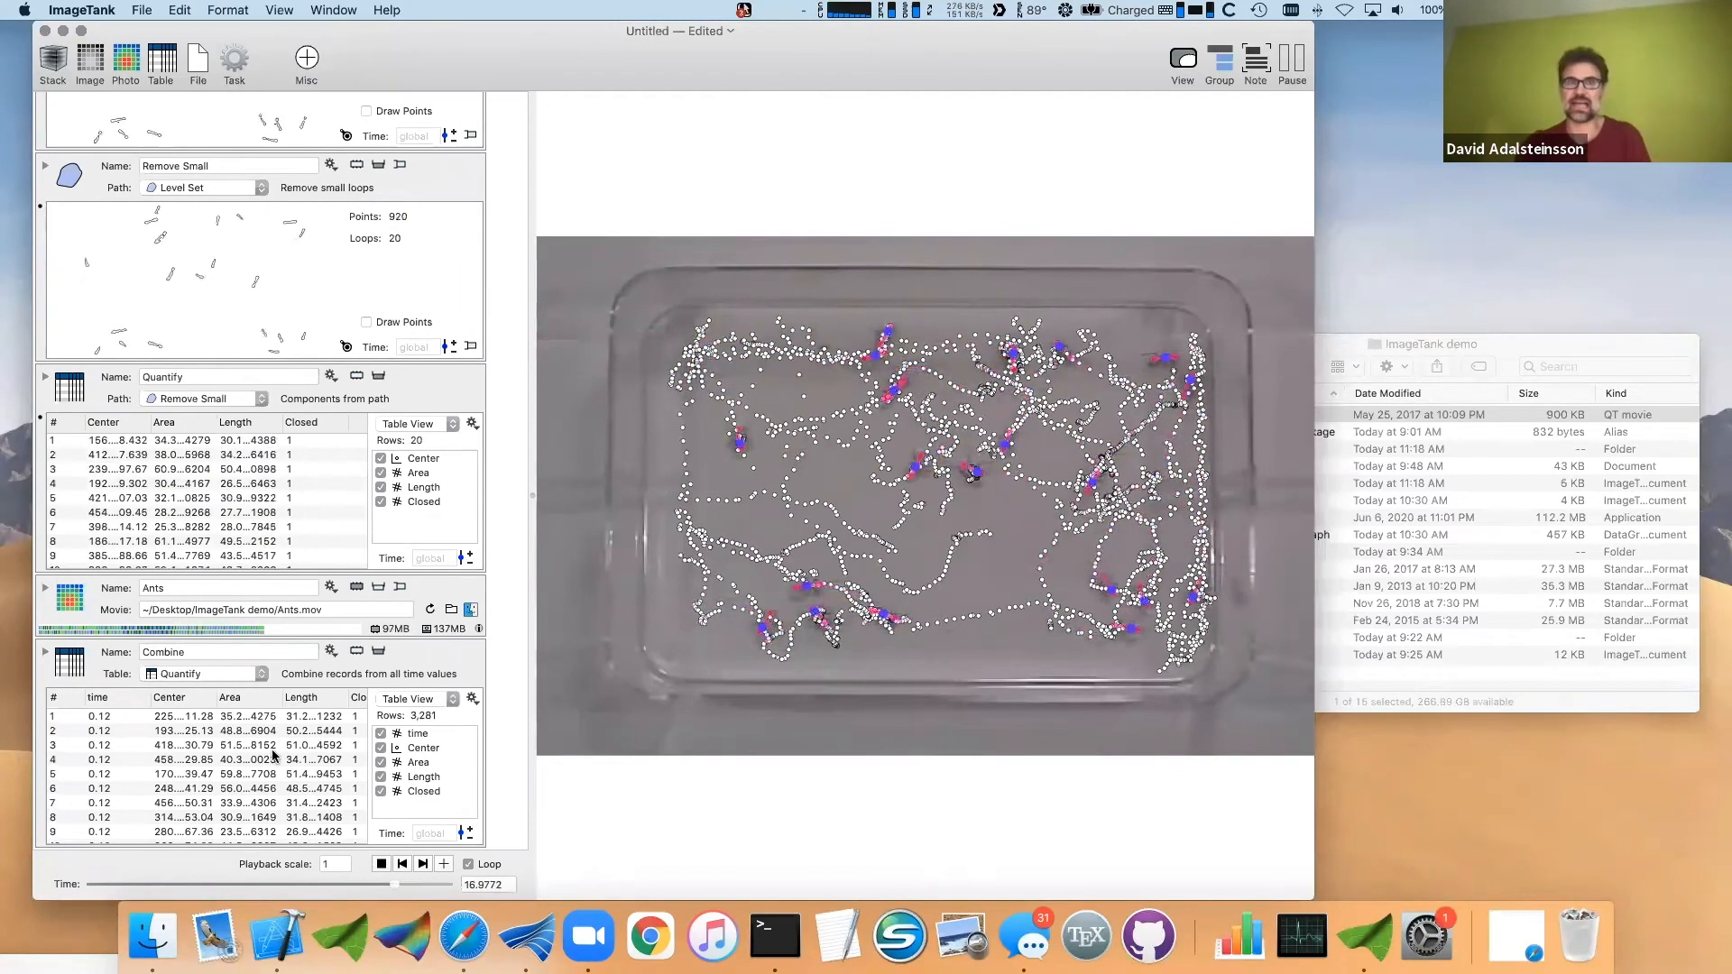
scroll(262, 785, "down", 5)
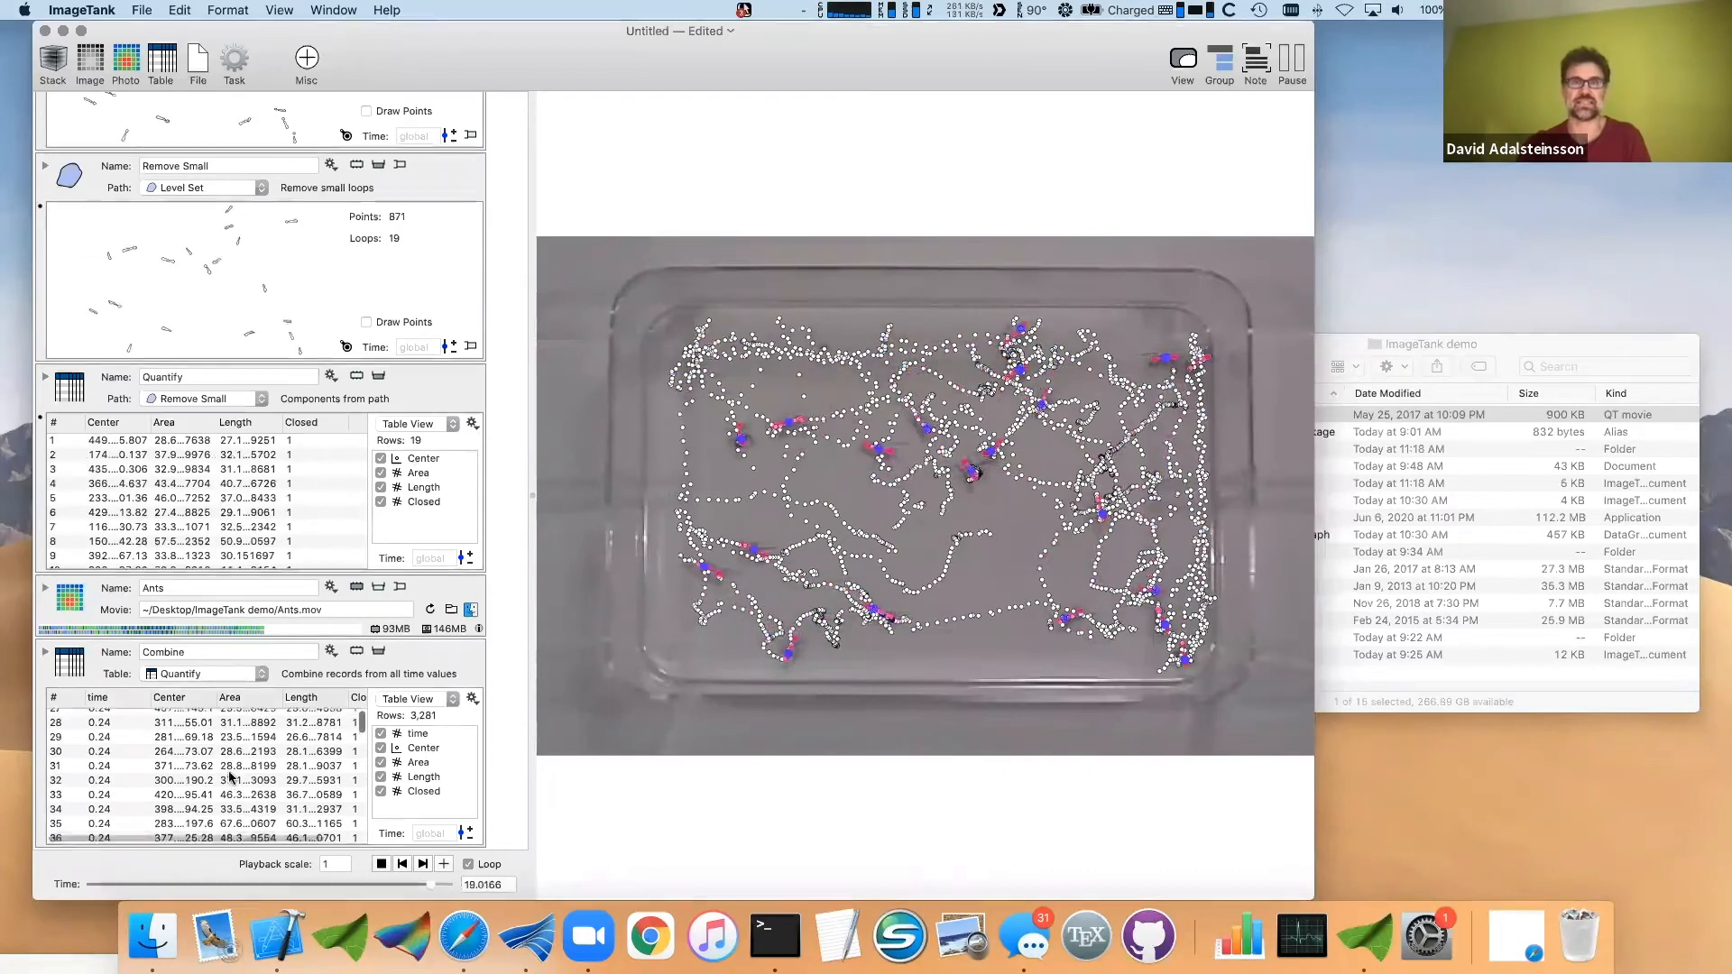
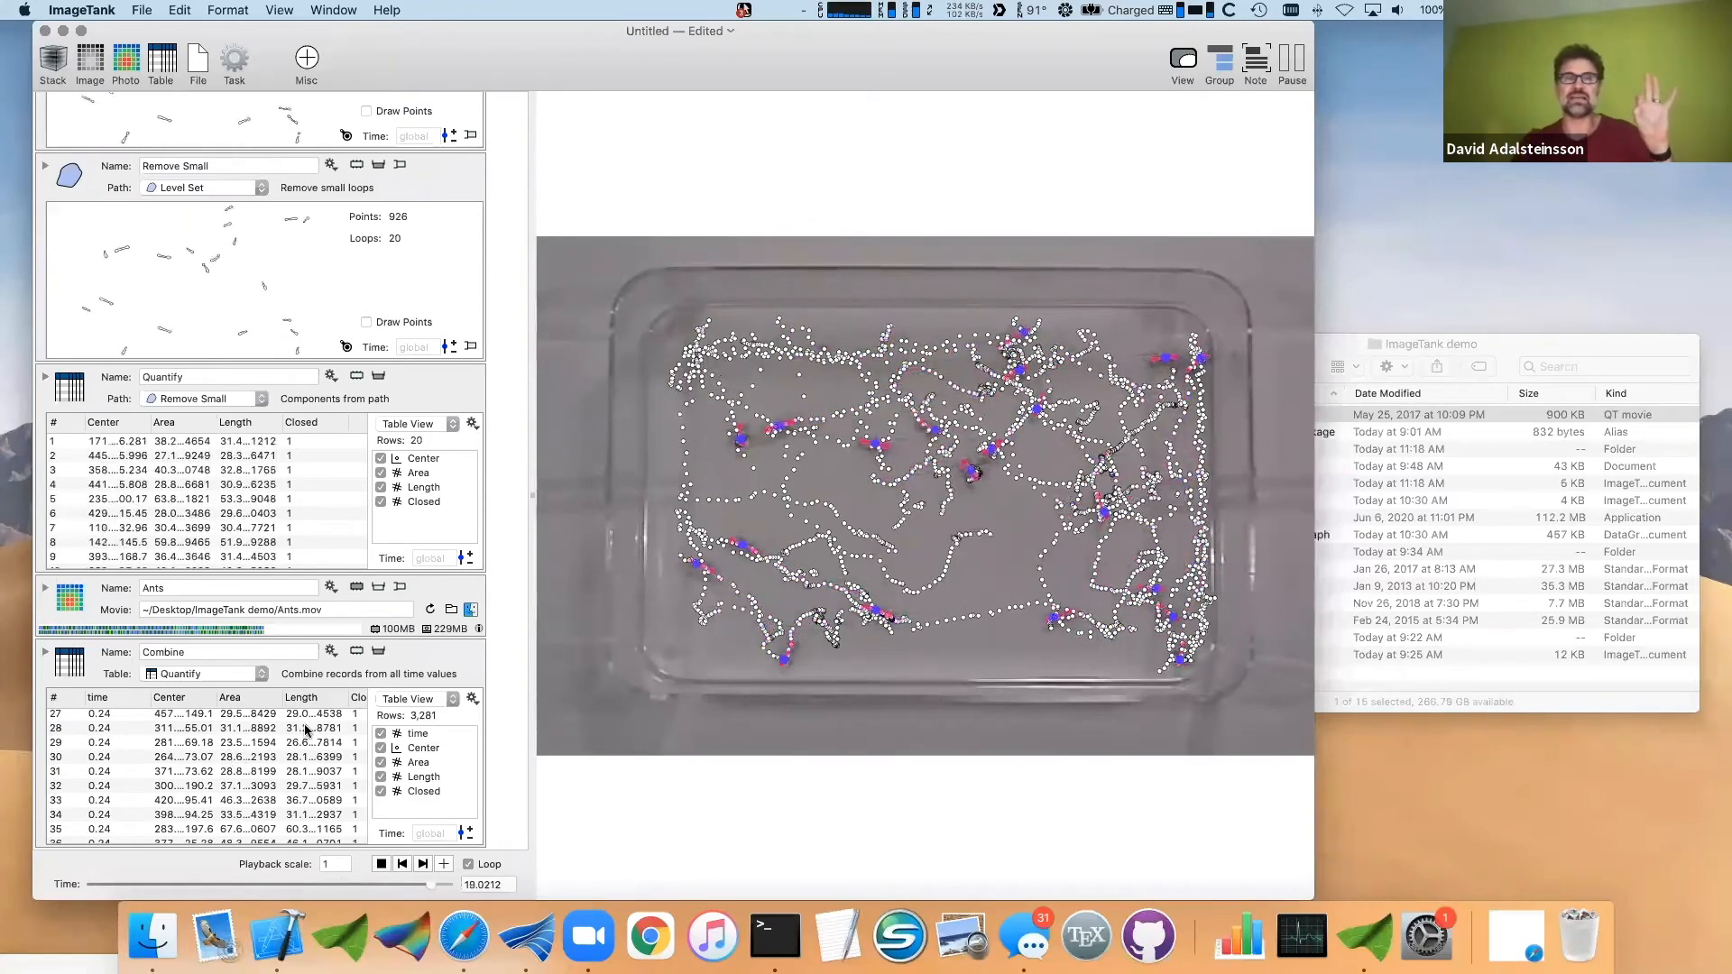
scroll(356, 749, "down", 1)
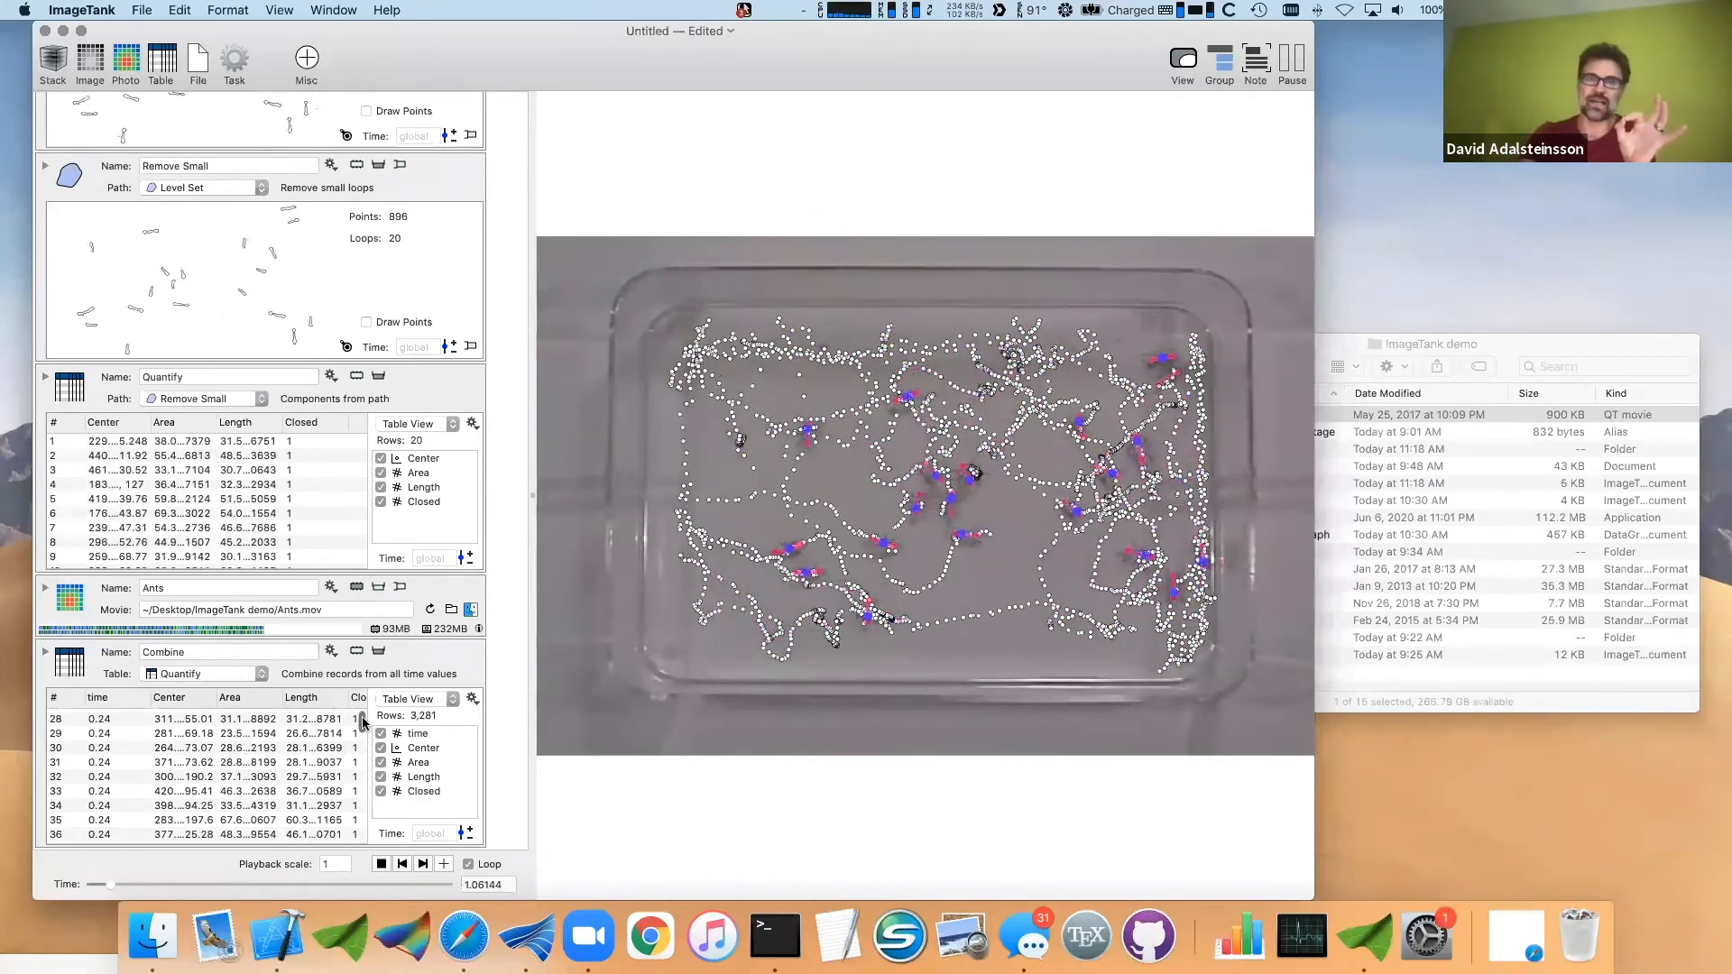
left_click(362, 708)
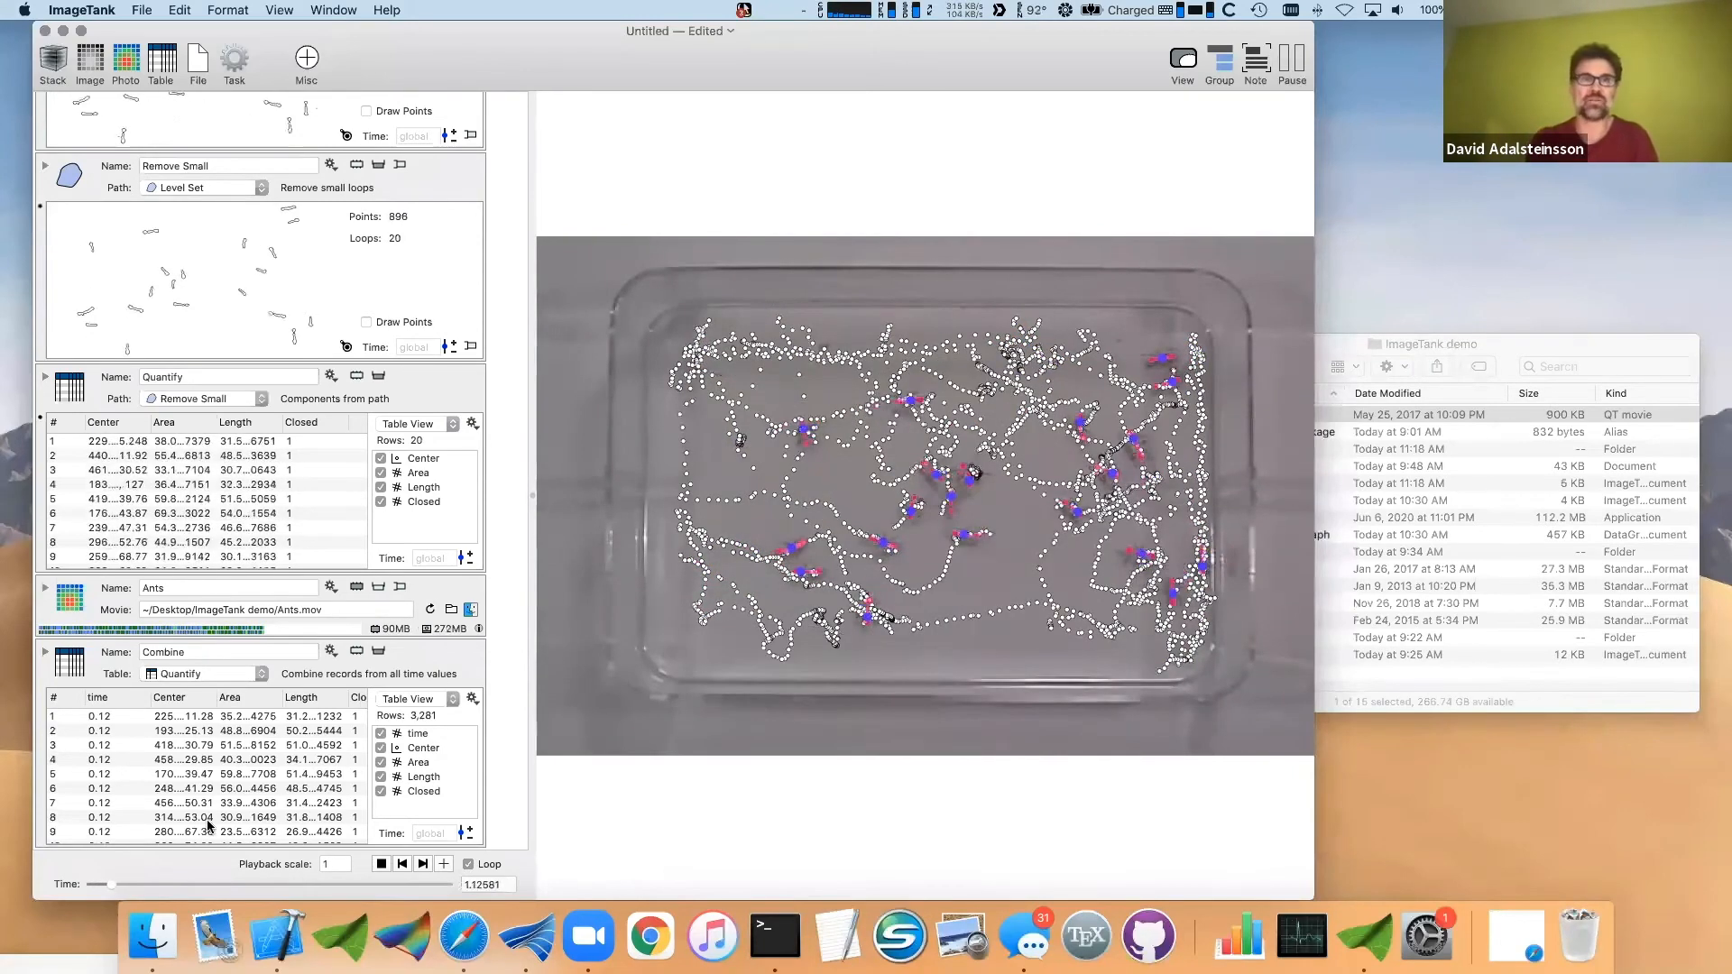
scroll(208, 824, "down", 3)
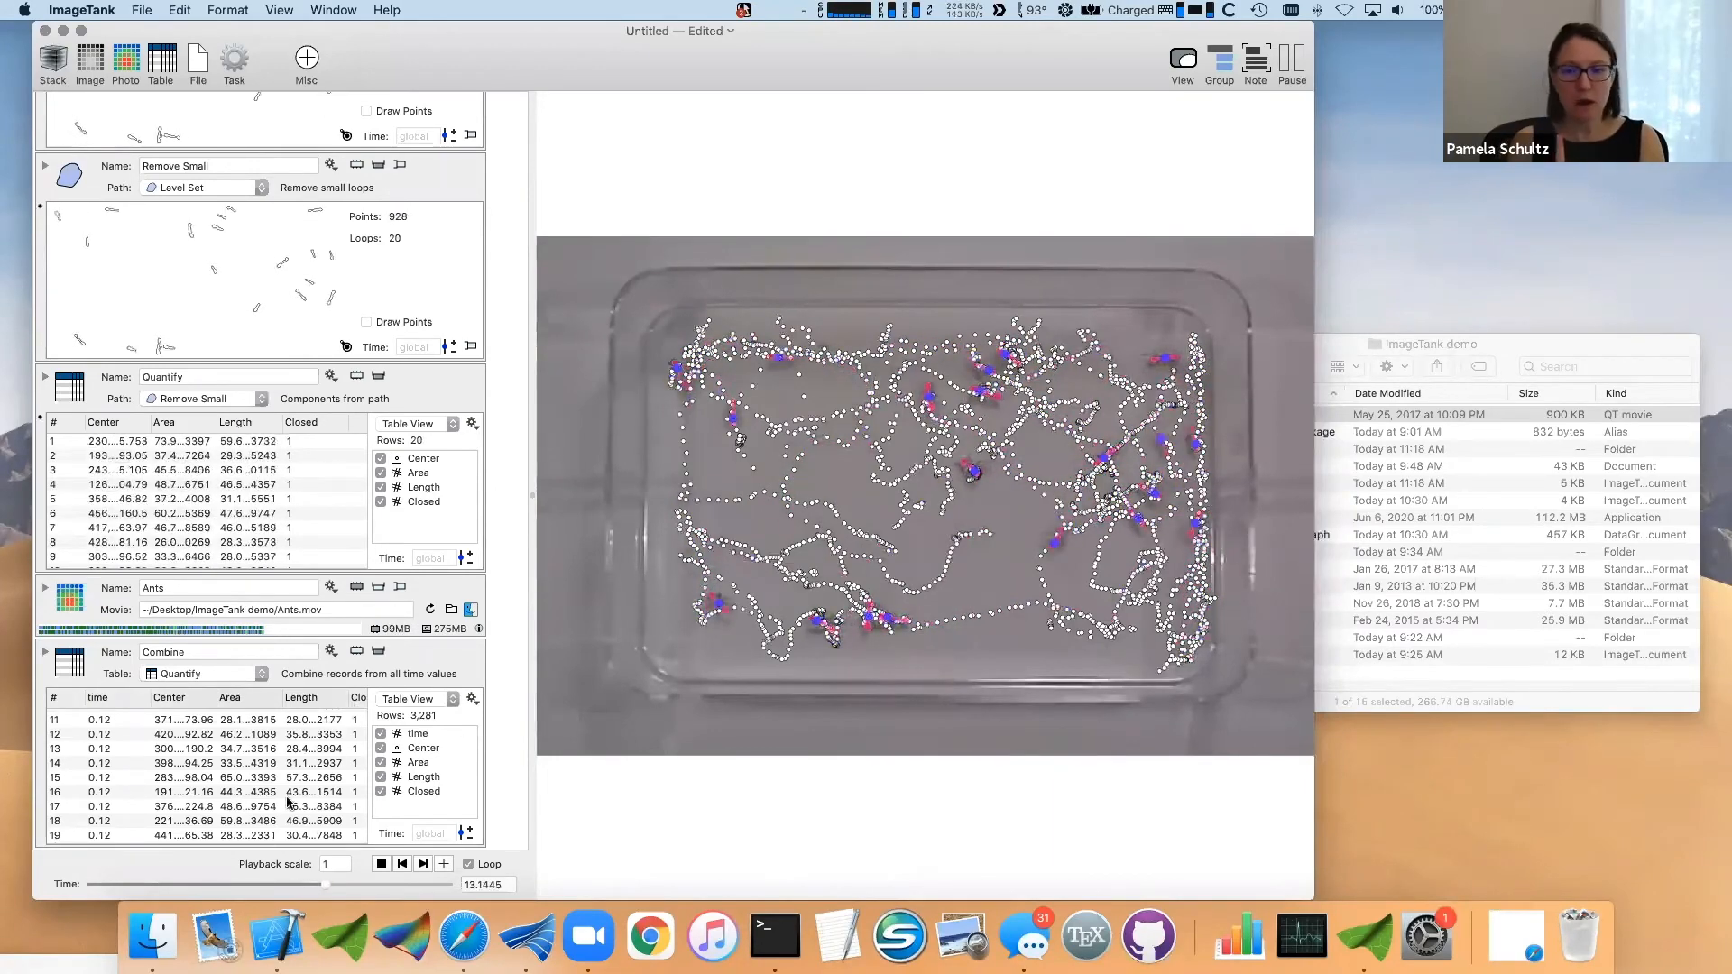
left_click(383, 864)
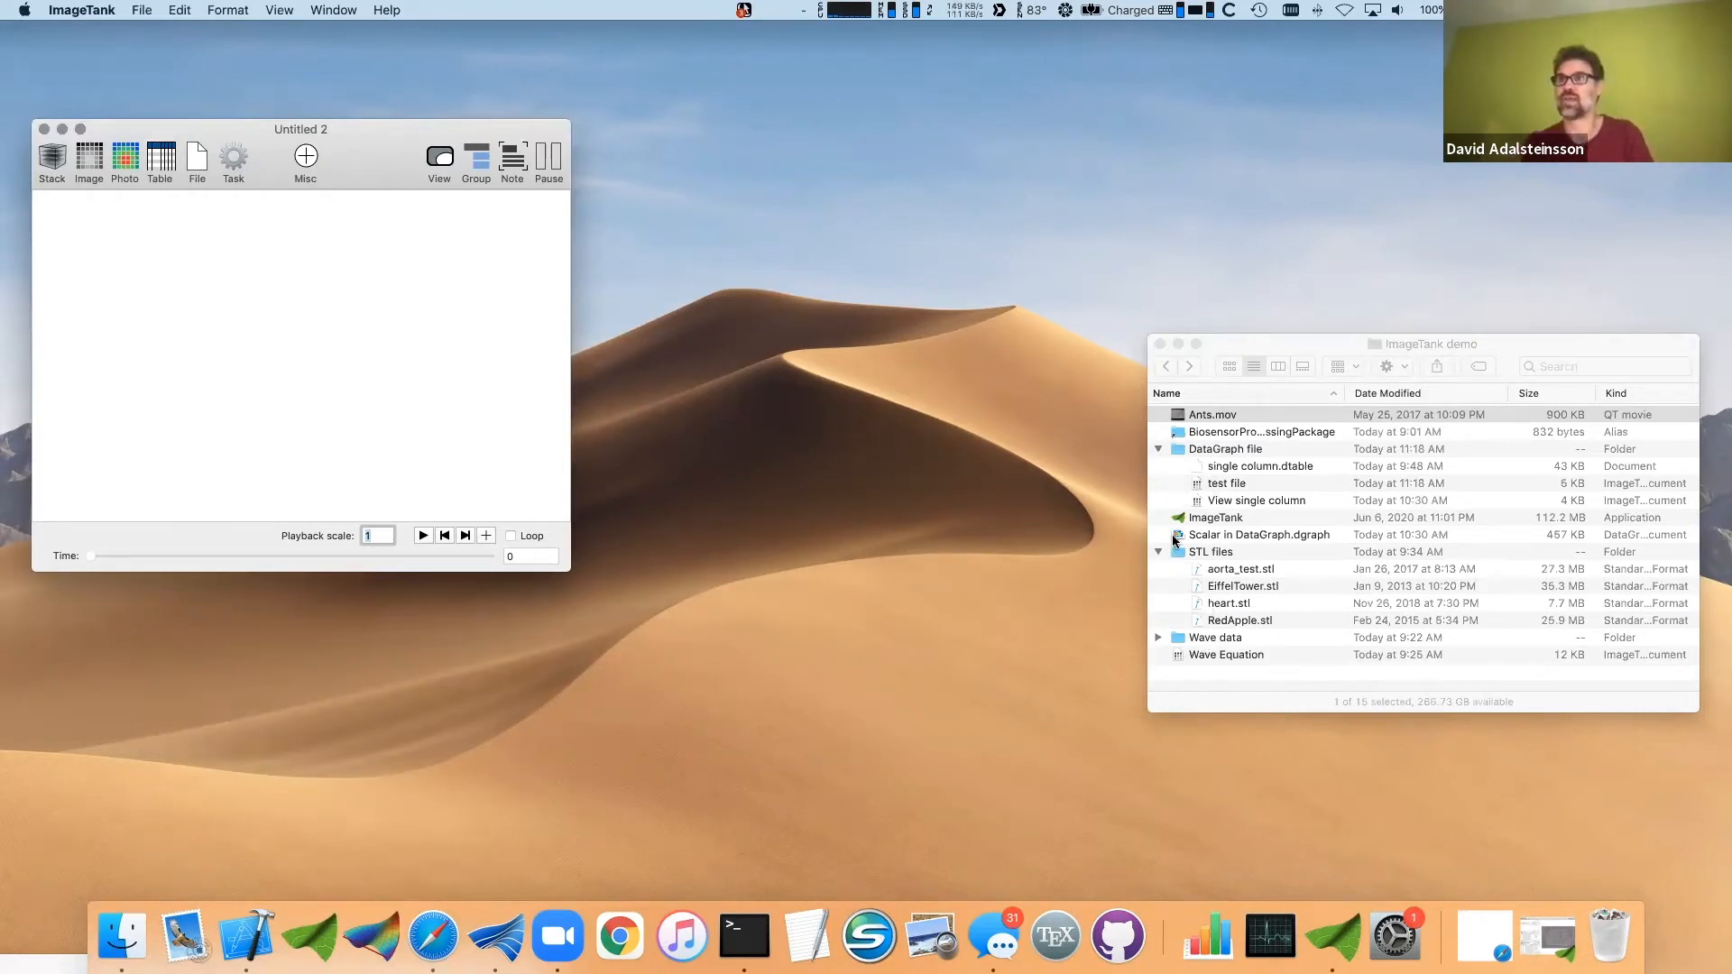
- Open Scalar in DataGraph.dgraph from the ImageTank demo folder in DataGraph, and arrange its window above the empty ImageTank document
left_click(1177, 536)
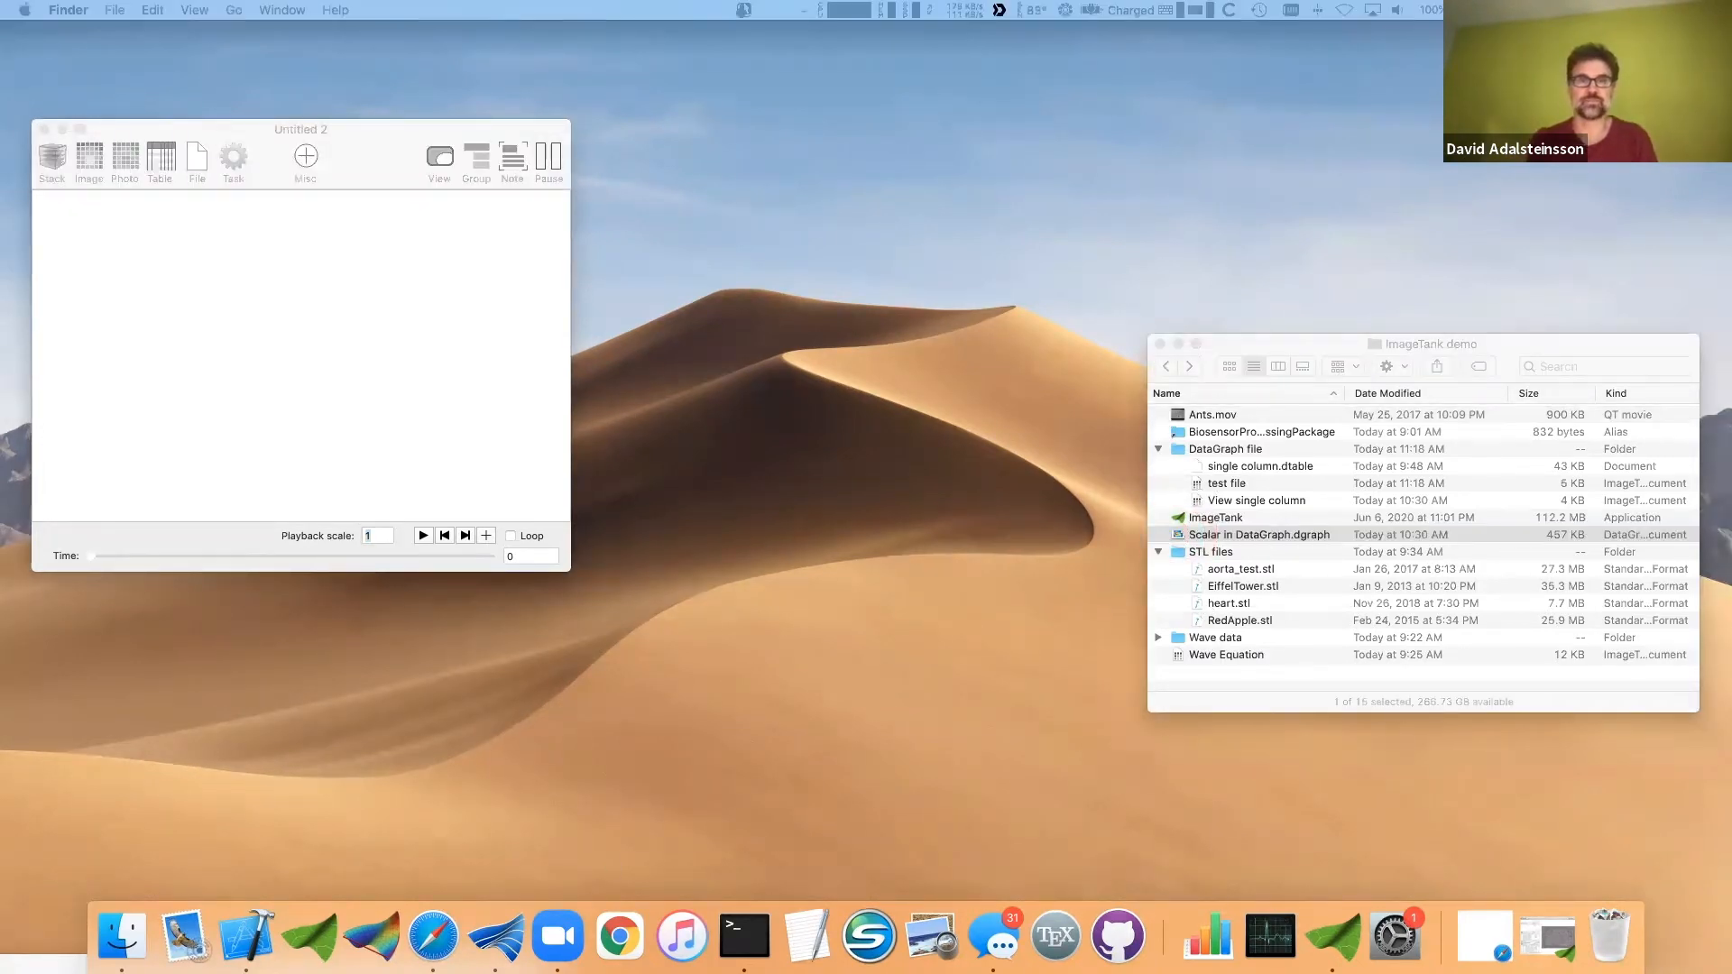
left_click_drag(1537, 301, 729, 86)
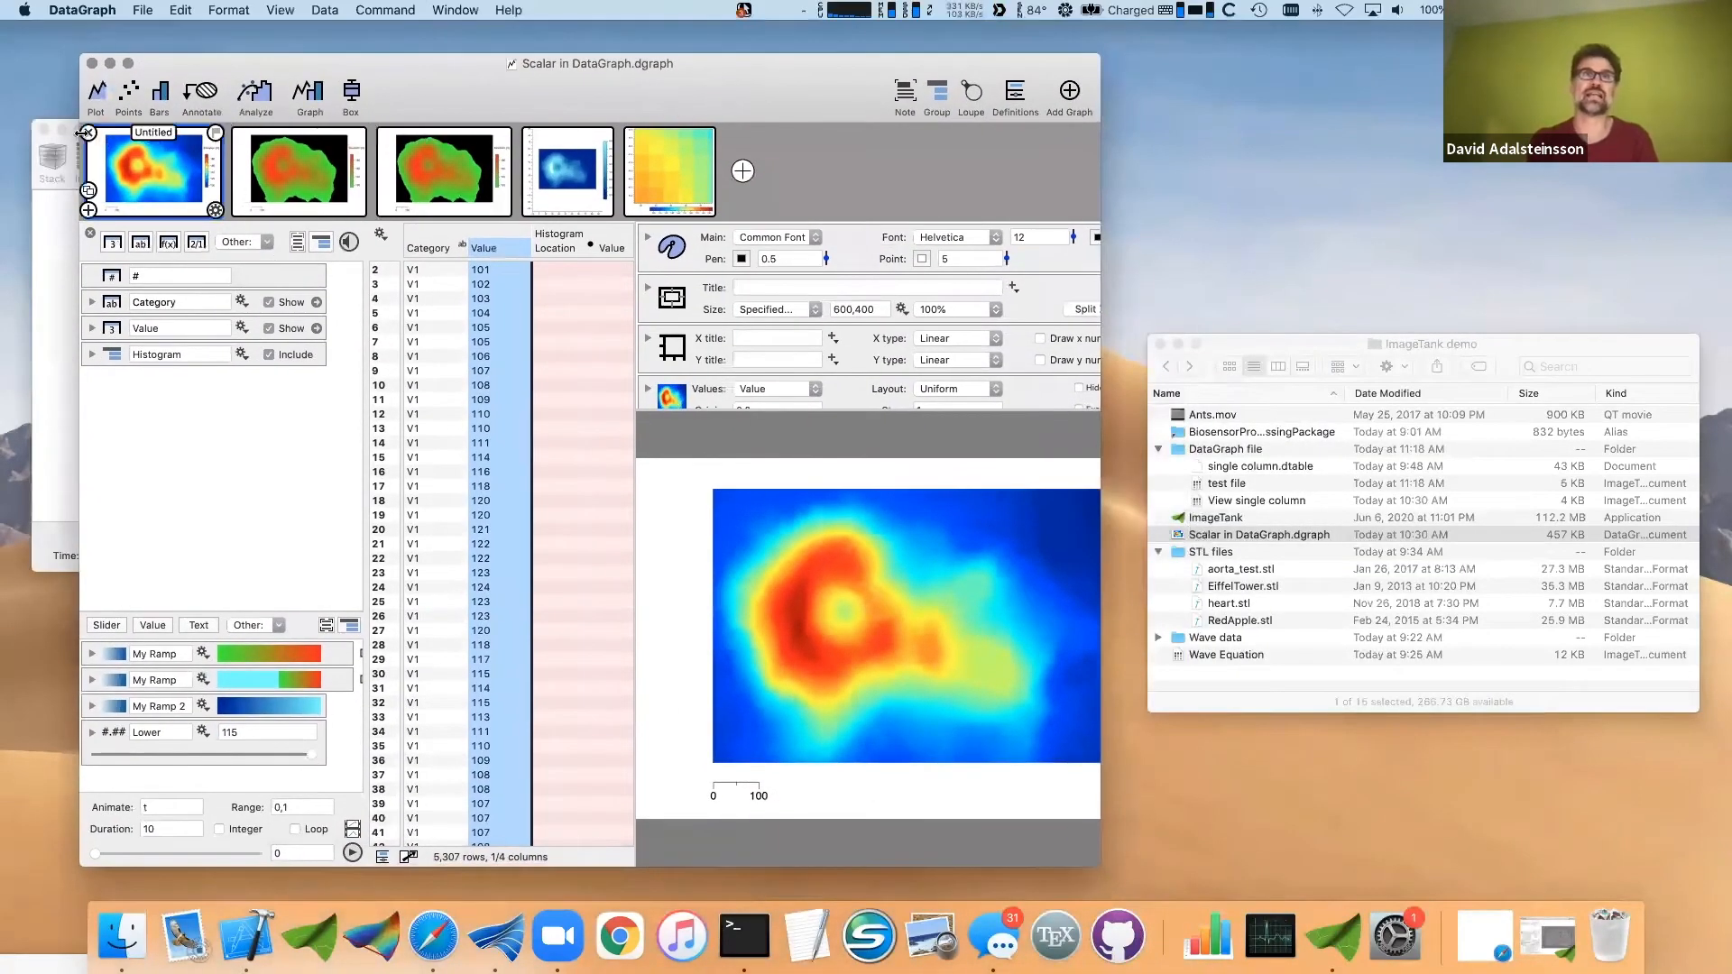
left_click_drag(71, 120, 174, 560)
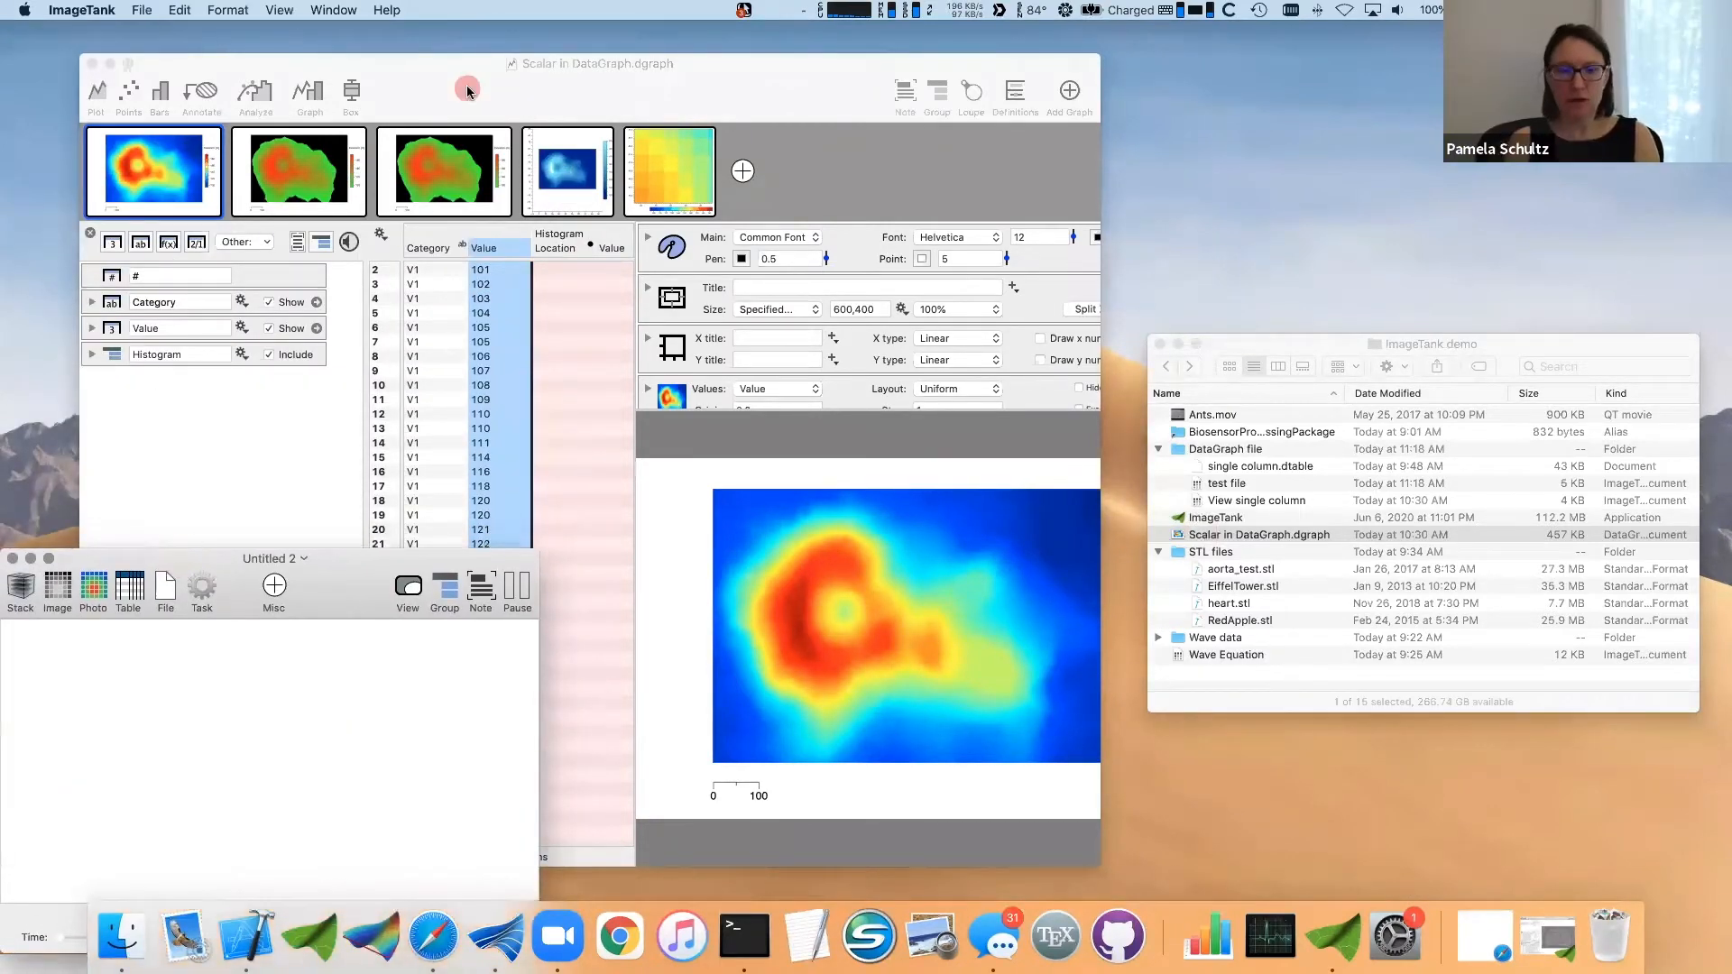
left_click_drag(469, 90, 492, 58)
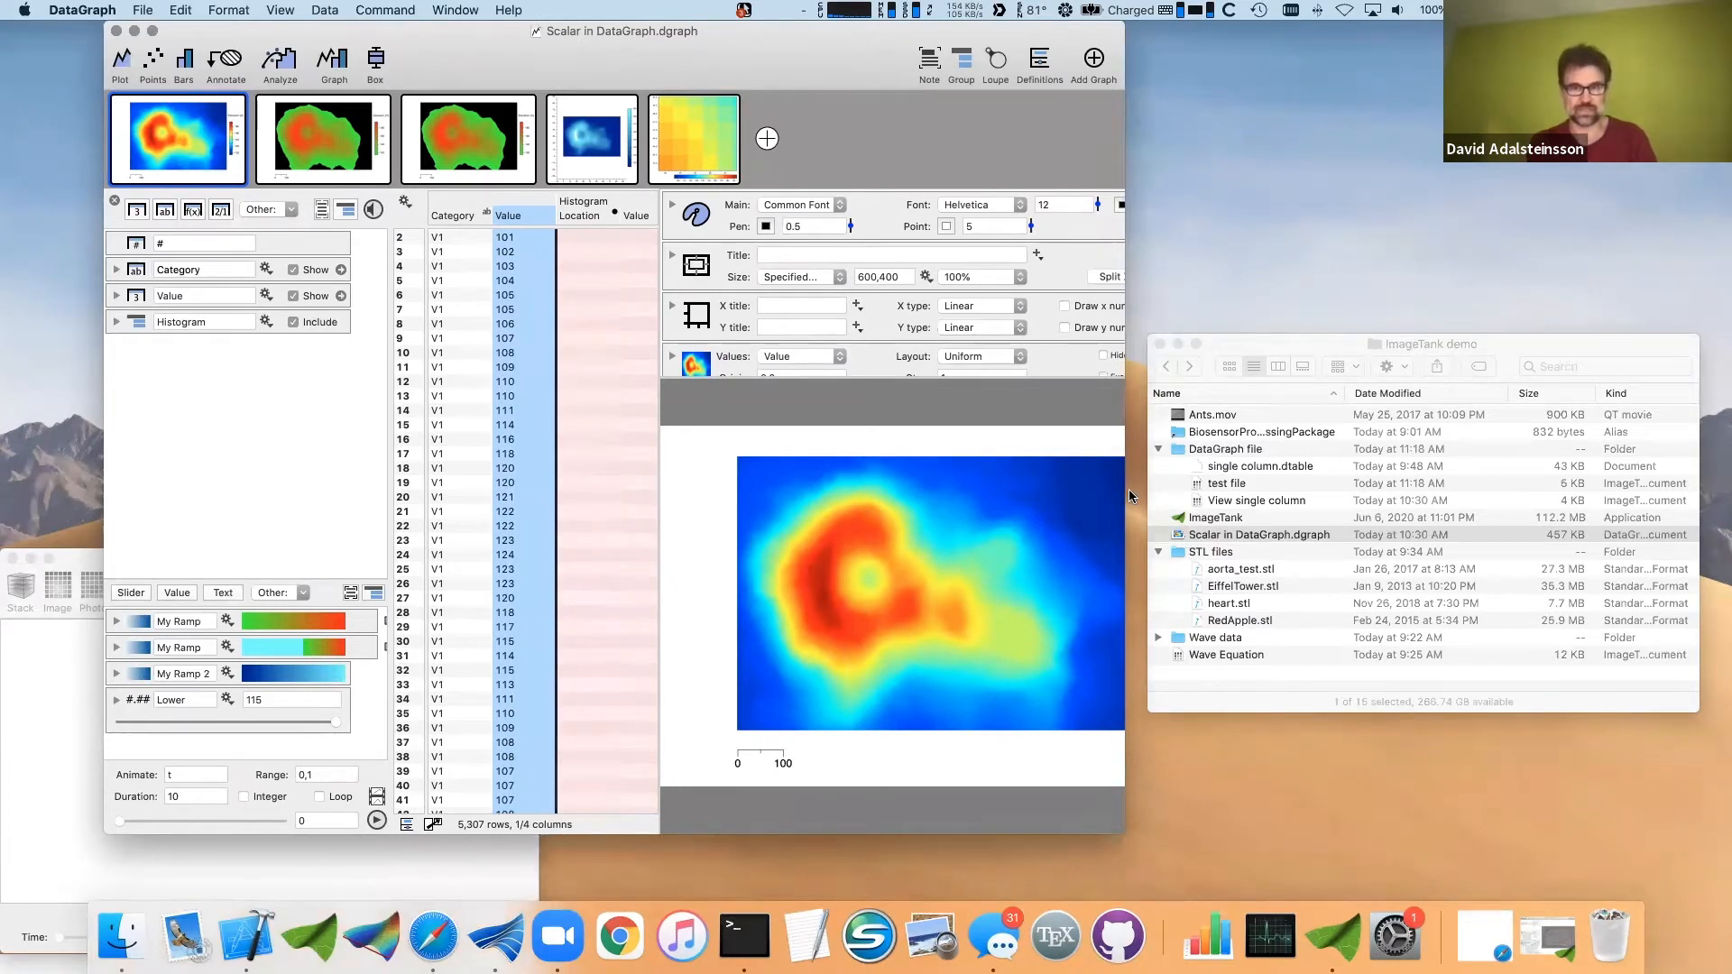
- Review the file formats offered for exporting the selected columns' data, and cancel the export
mouse_move(528, 138)
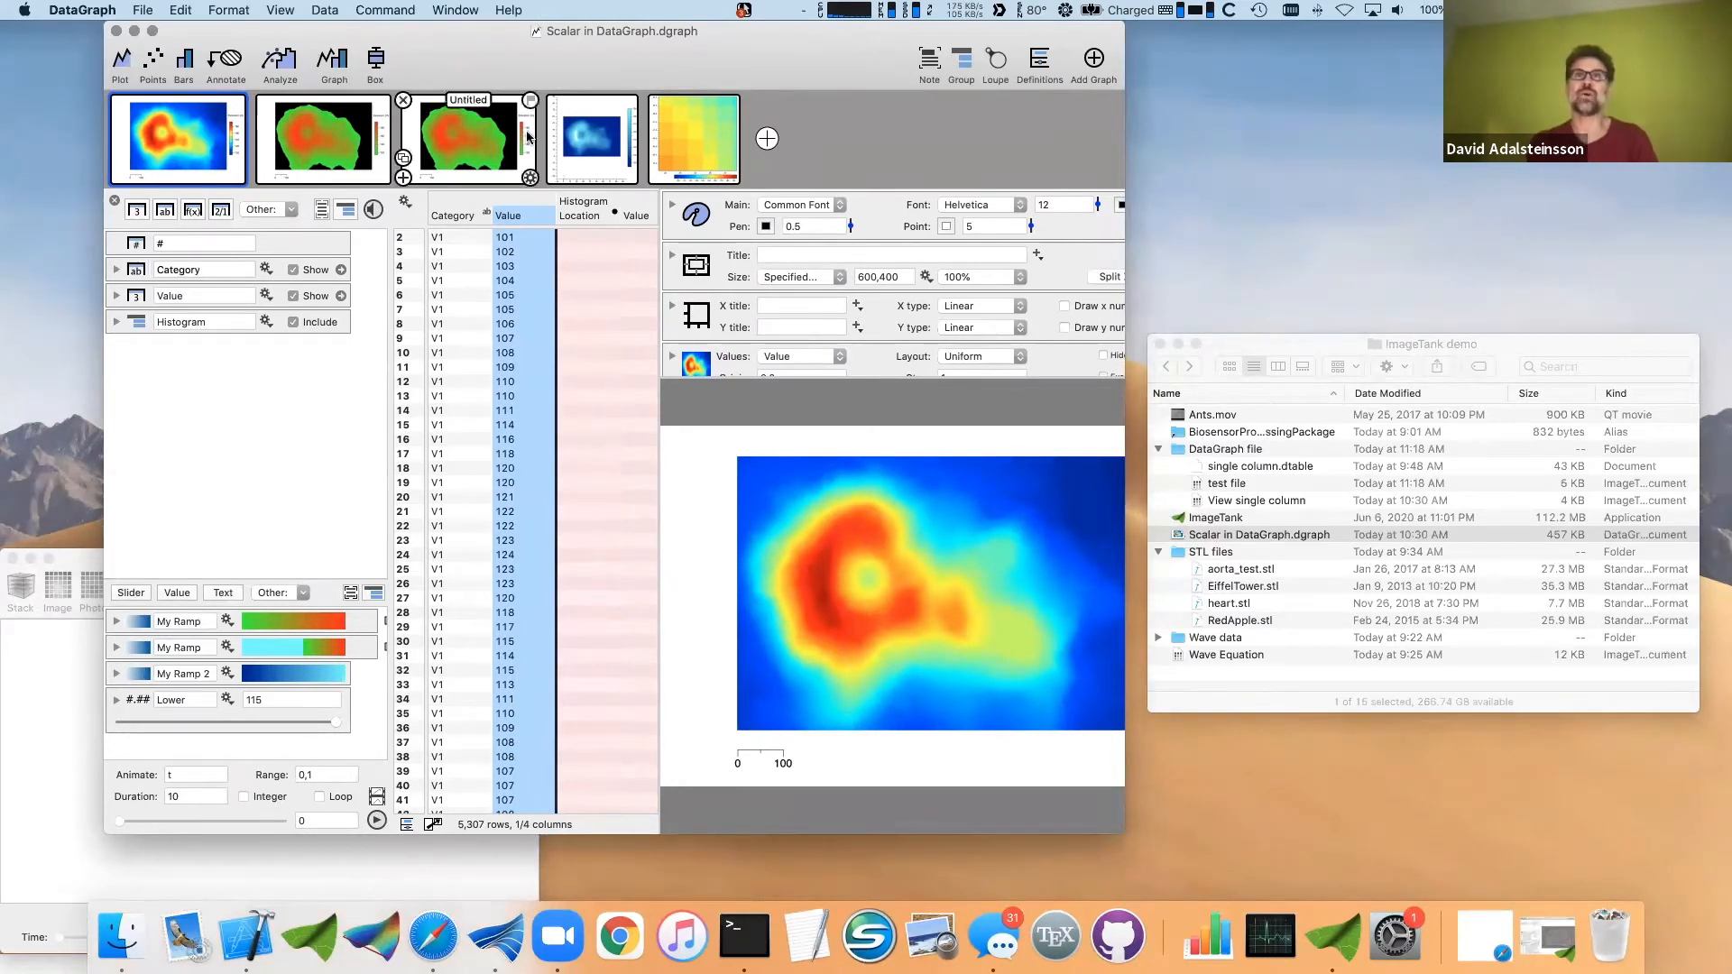
left_click(135, 9)
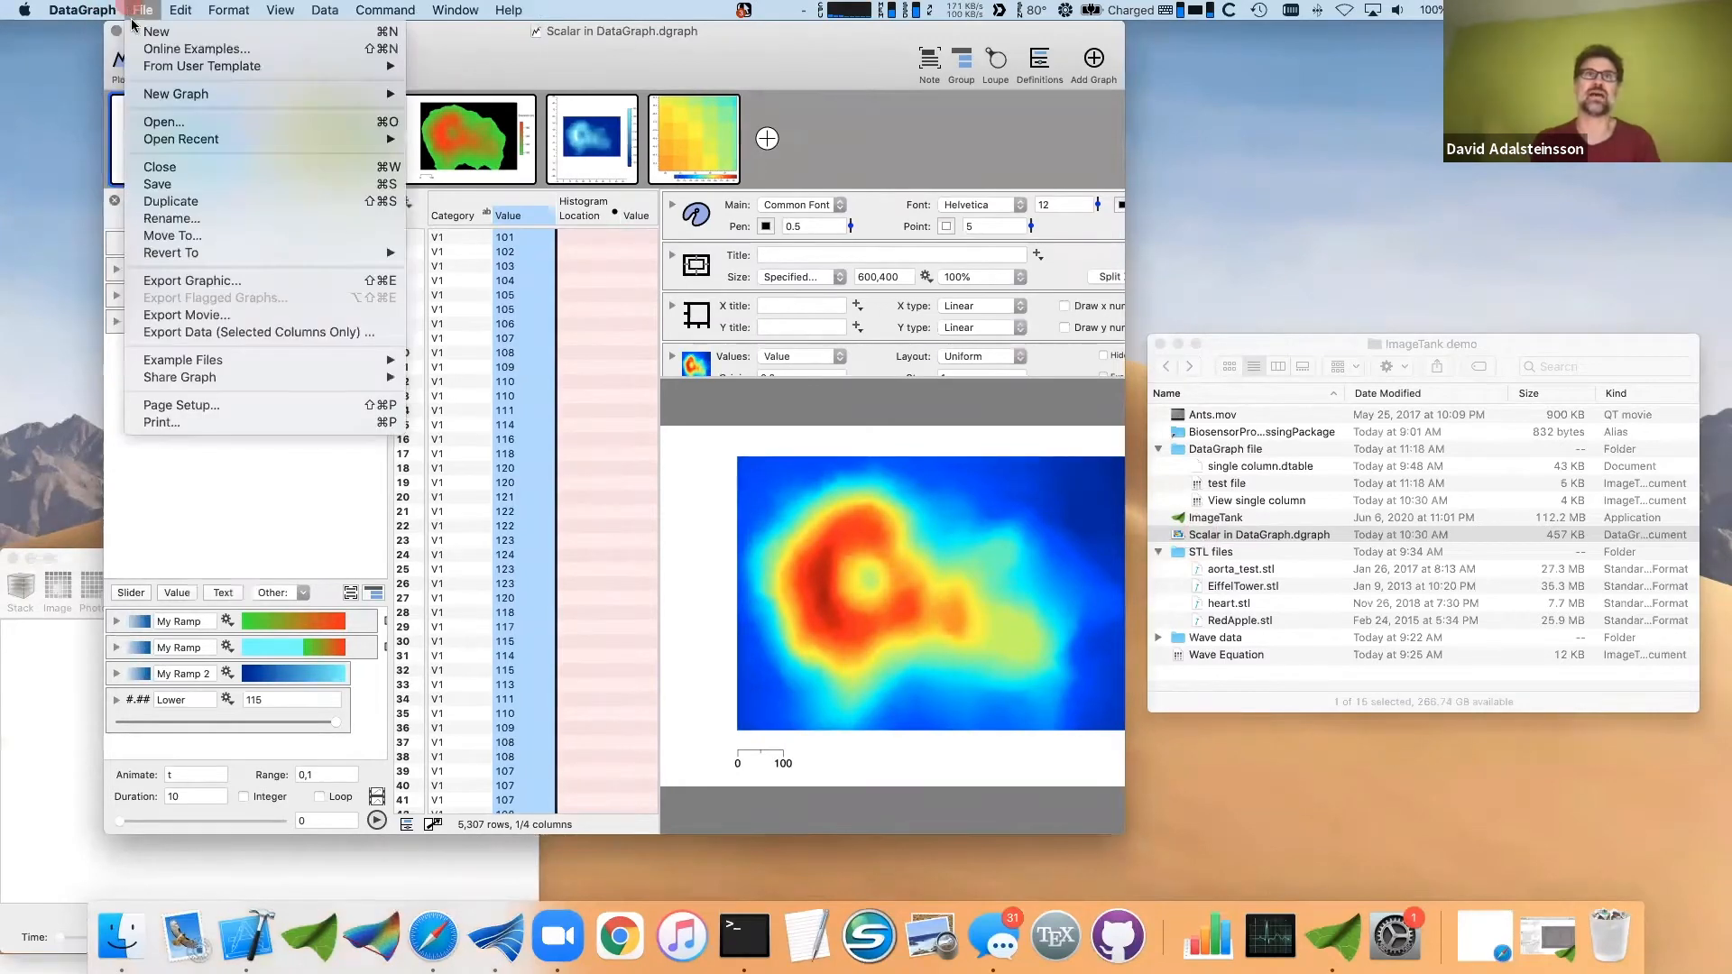
left_click(209, 339)
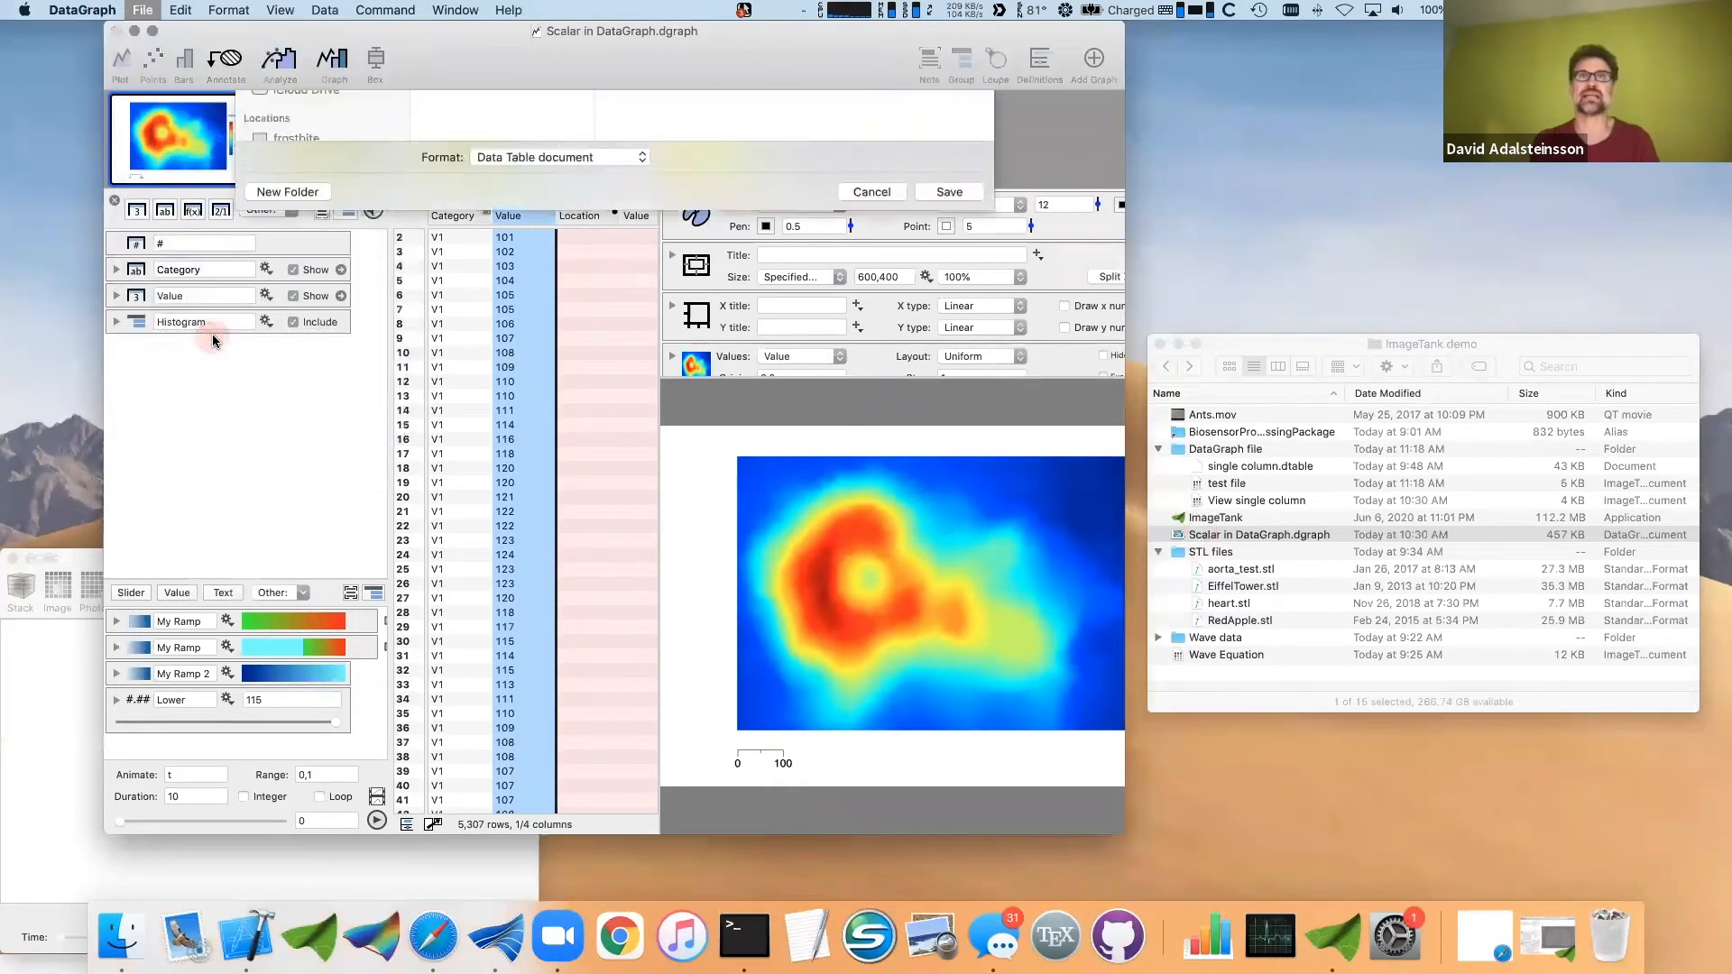
left_click(512, 488)
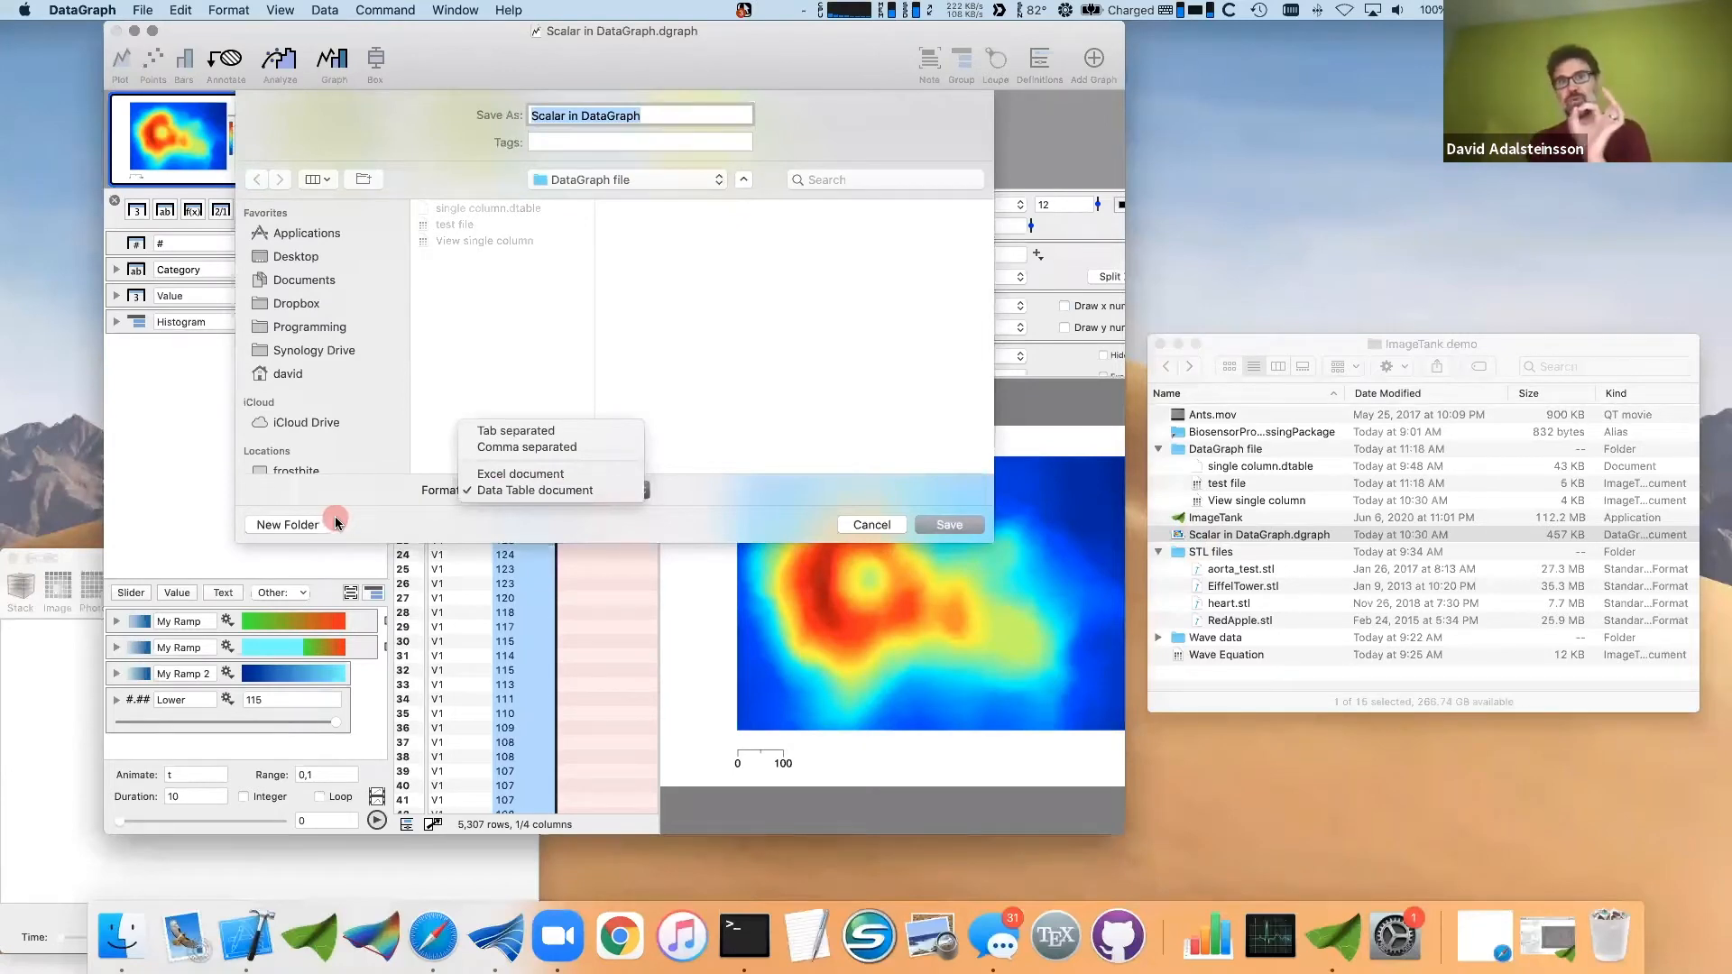
left_click(677, 506)
left_click(868, 524)
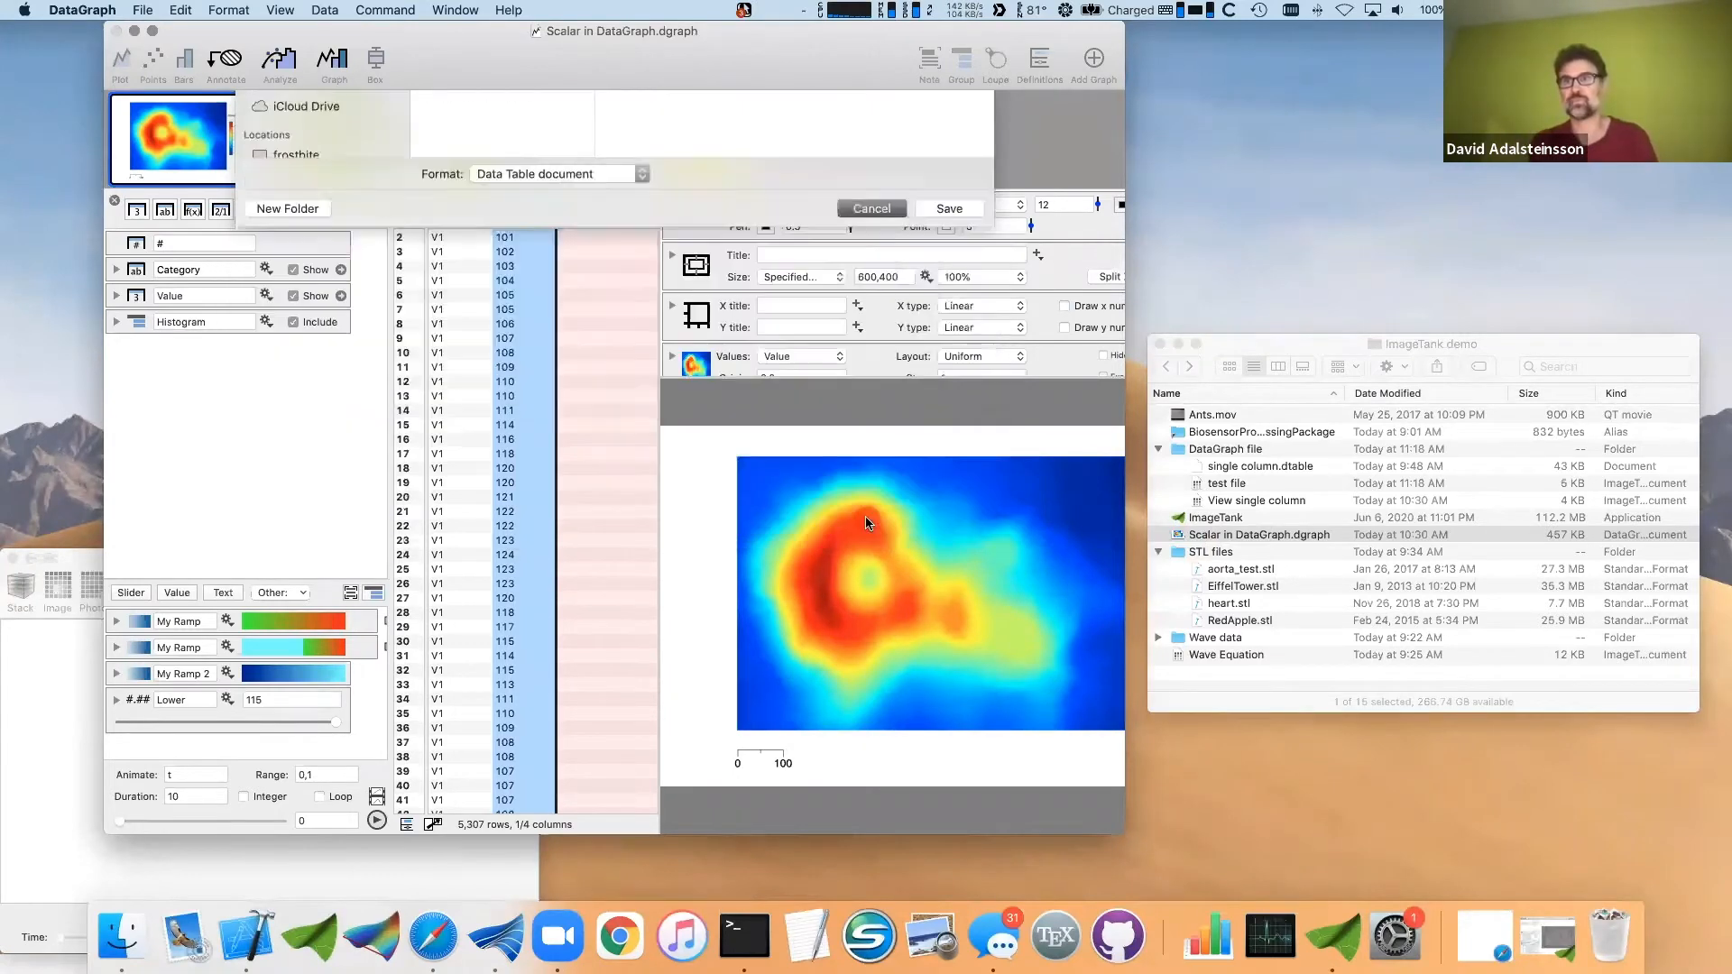
- Open the View single column document from the DataGraph file folder in ImageTank and move its window clear of the Finder file list
left_click(1251, 468)
left_click(1252, 468)
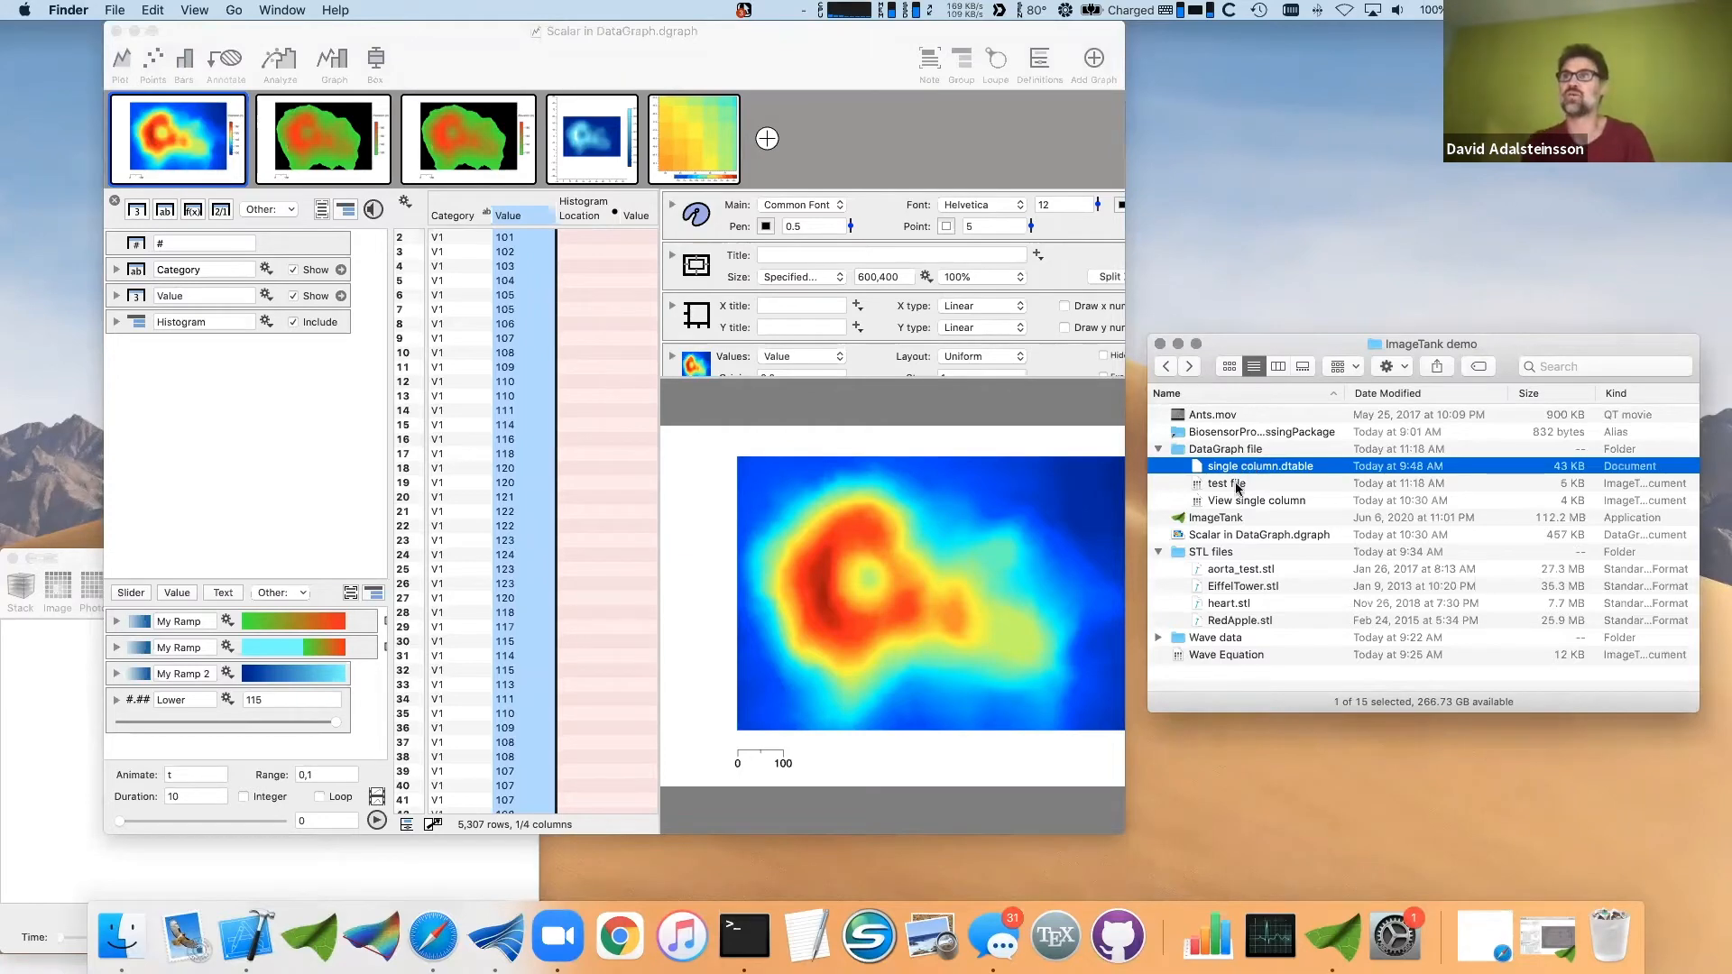
double_click(1231, 502)
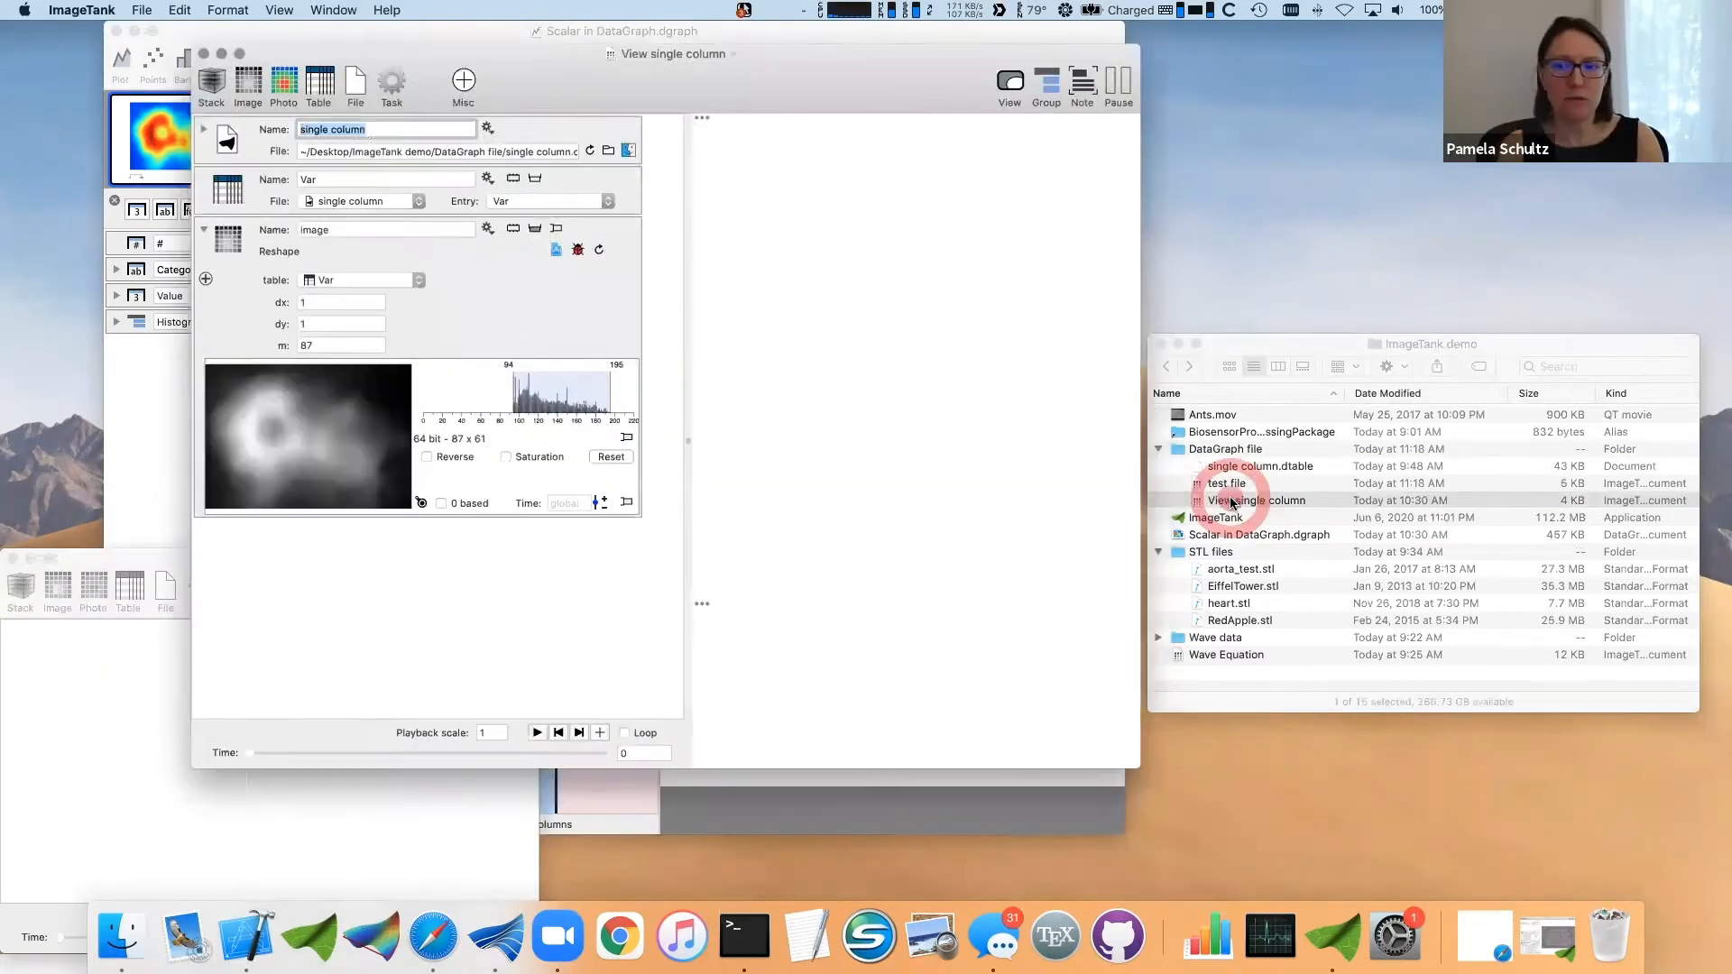
left_click_drag(692, 94, 528, 185)
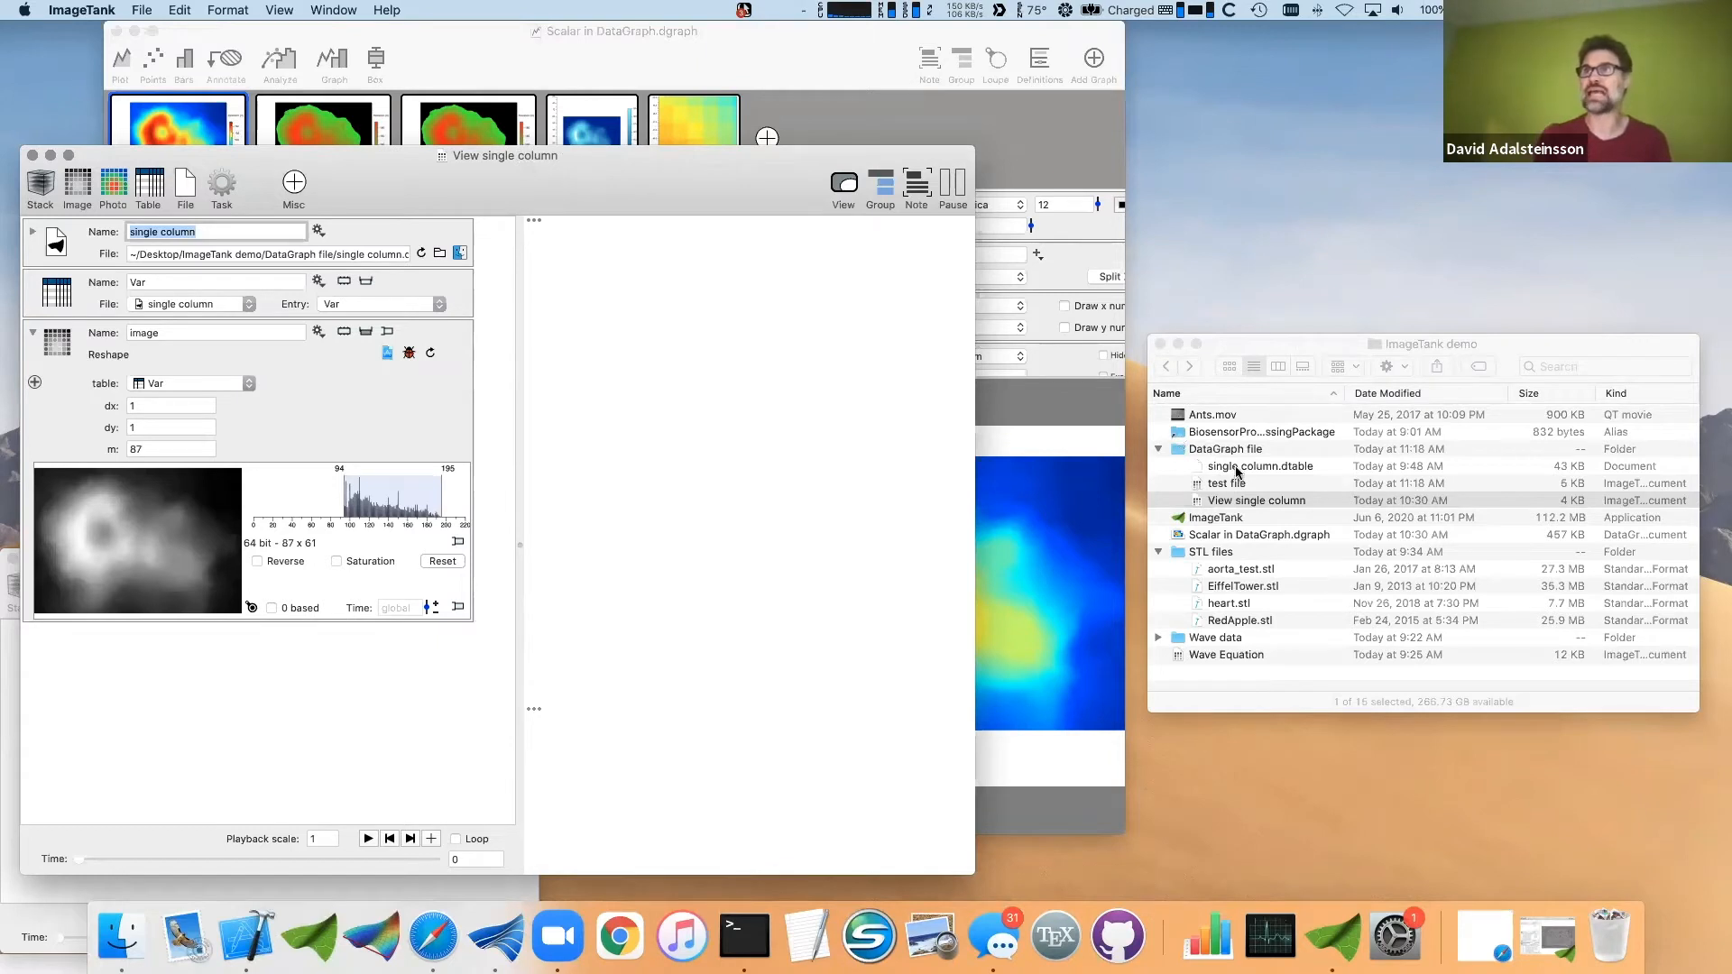
- Add single column.dtable to the document as a second file variable, inspect its contents, and delete that duplicate variable
left_click_drag(1237, 468, 494, 241)
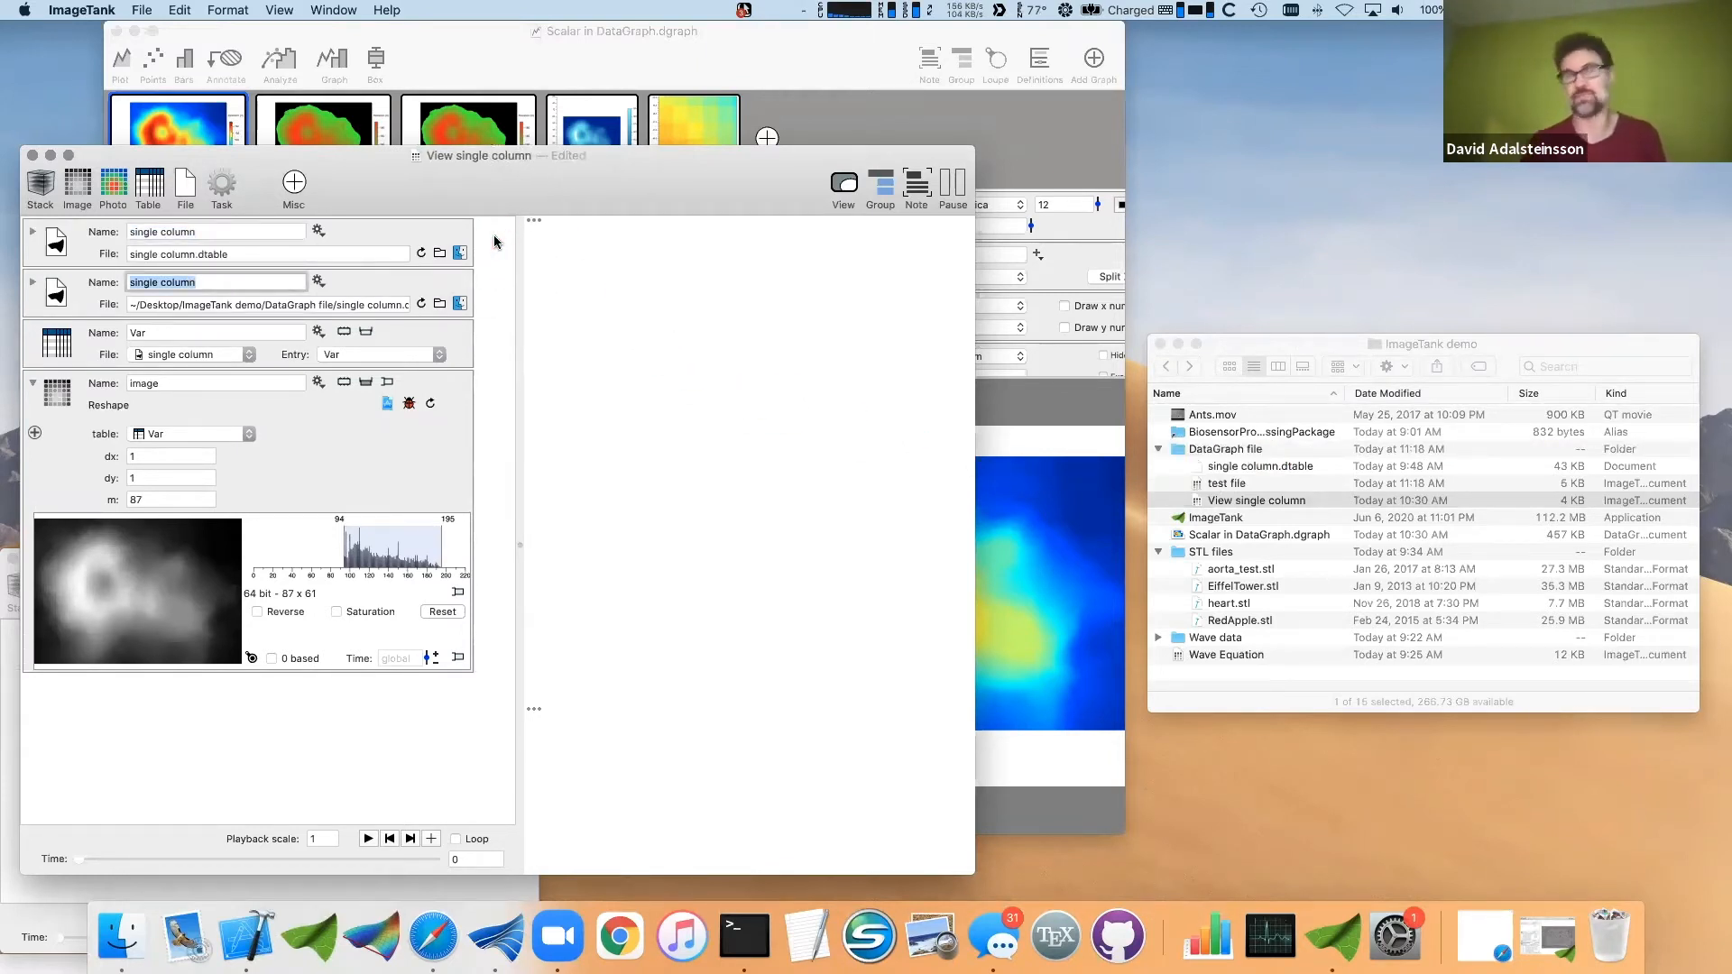
left_click(33, 232)
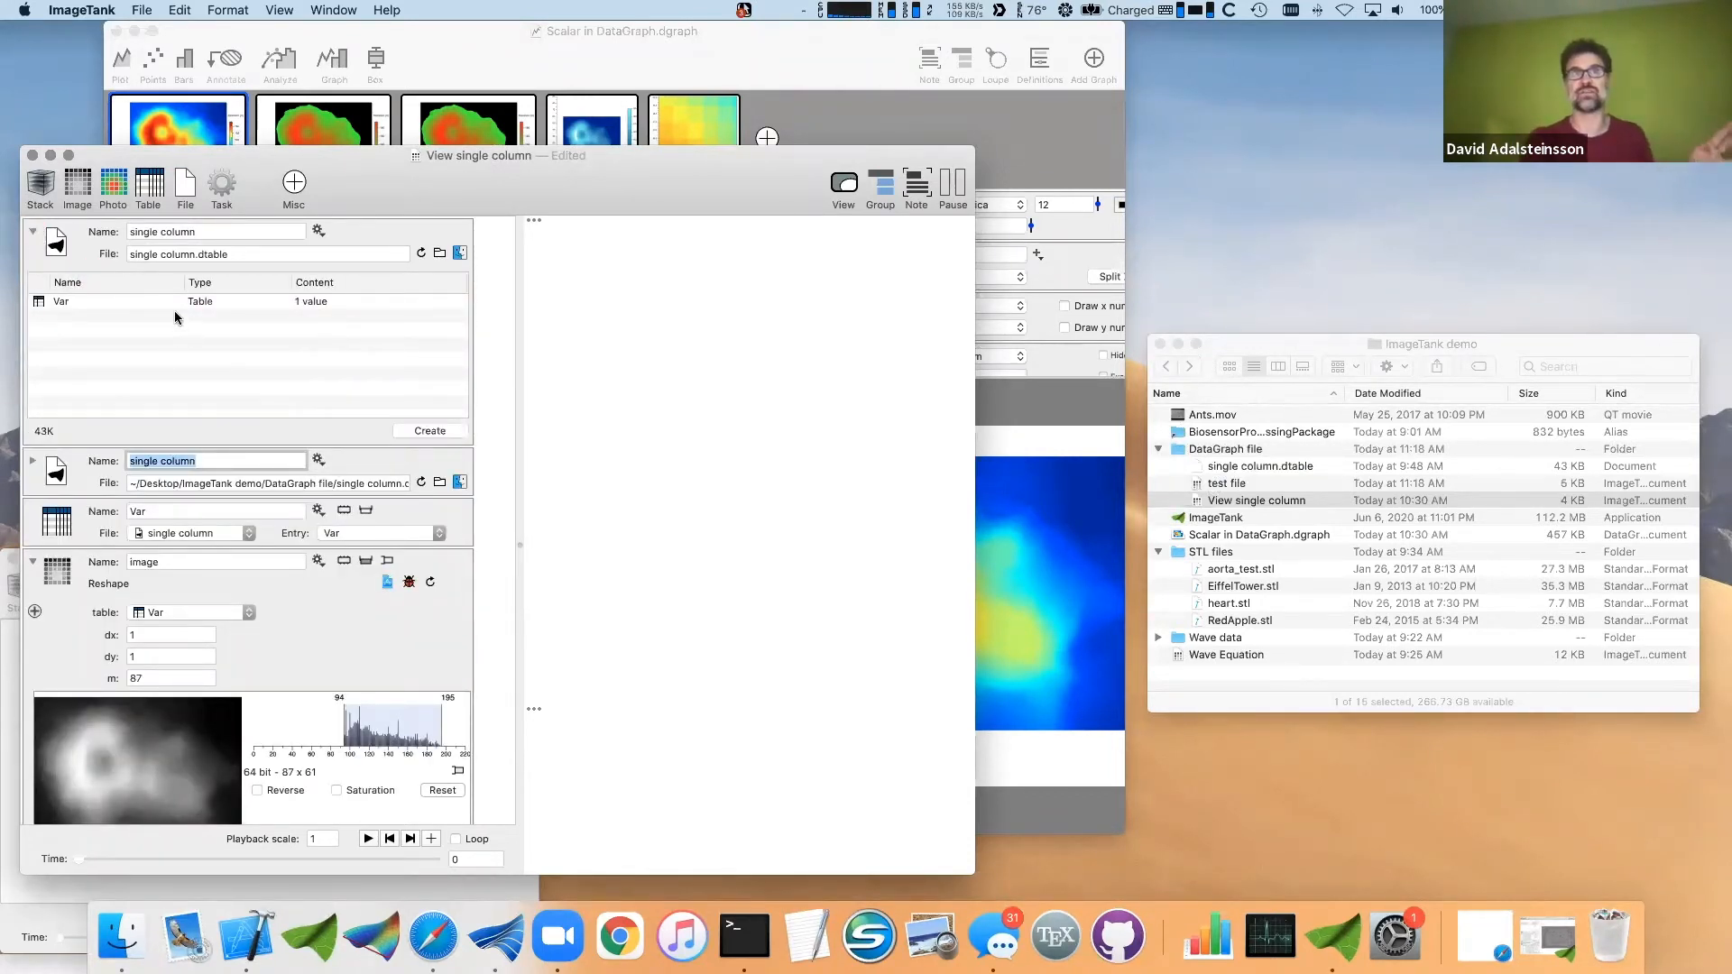
left_click(127, 303)
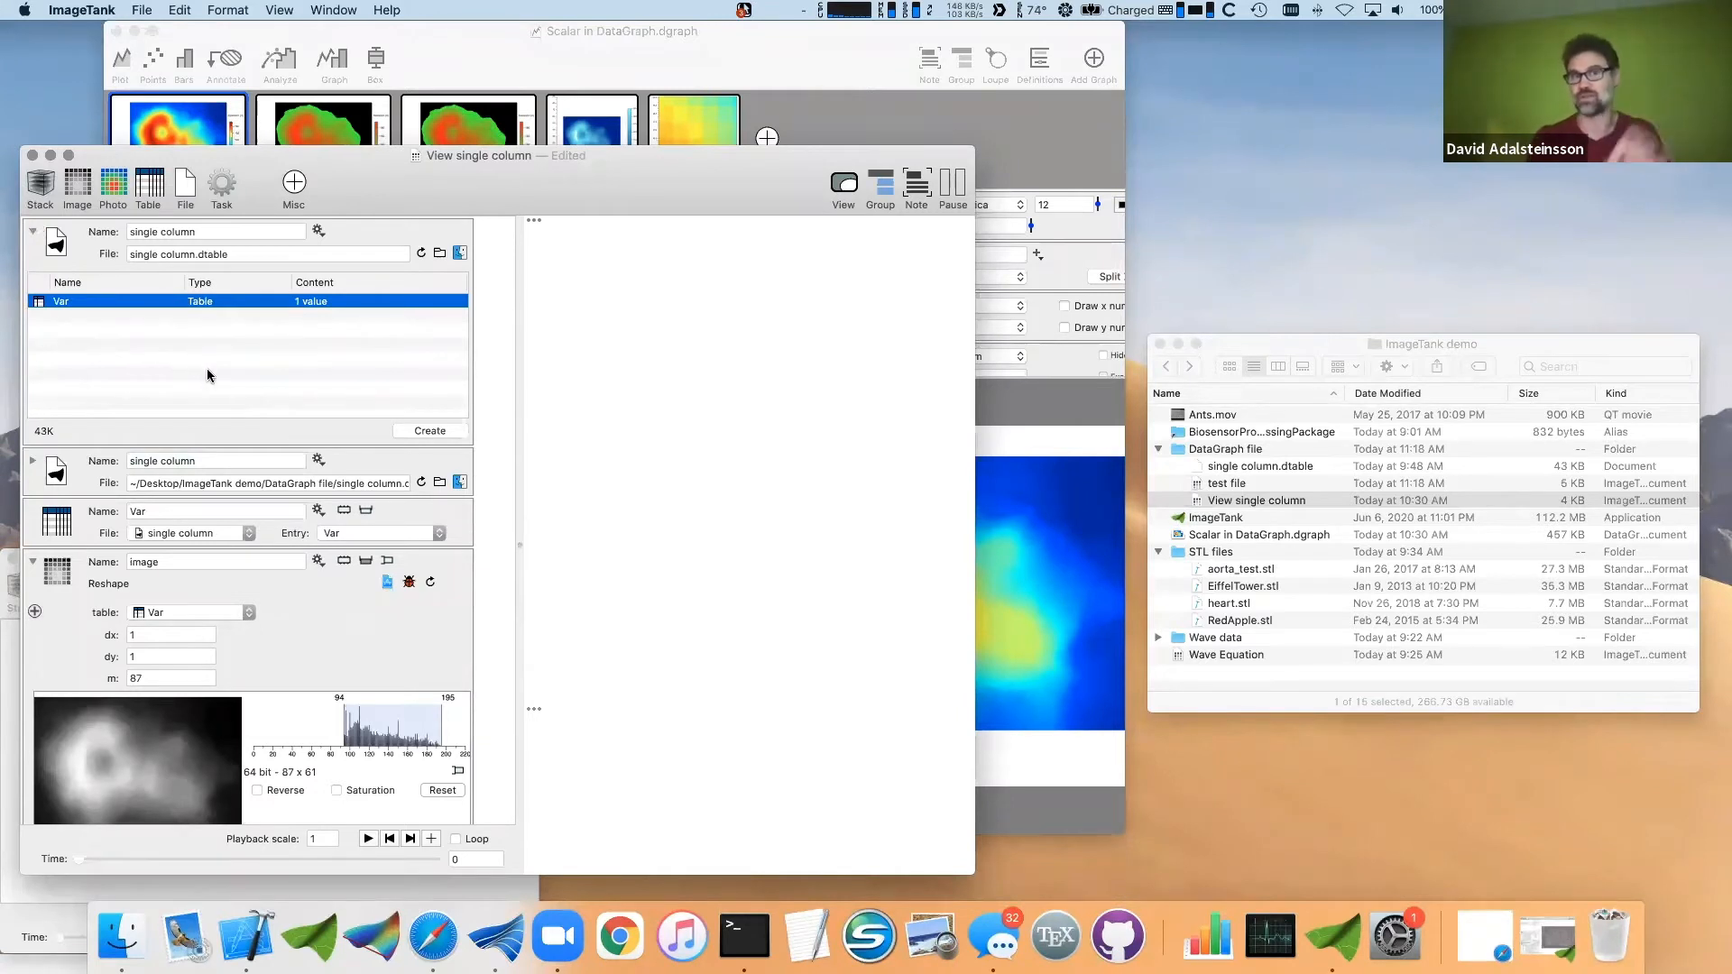
left_click(40, 237)
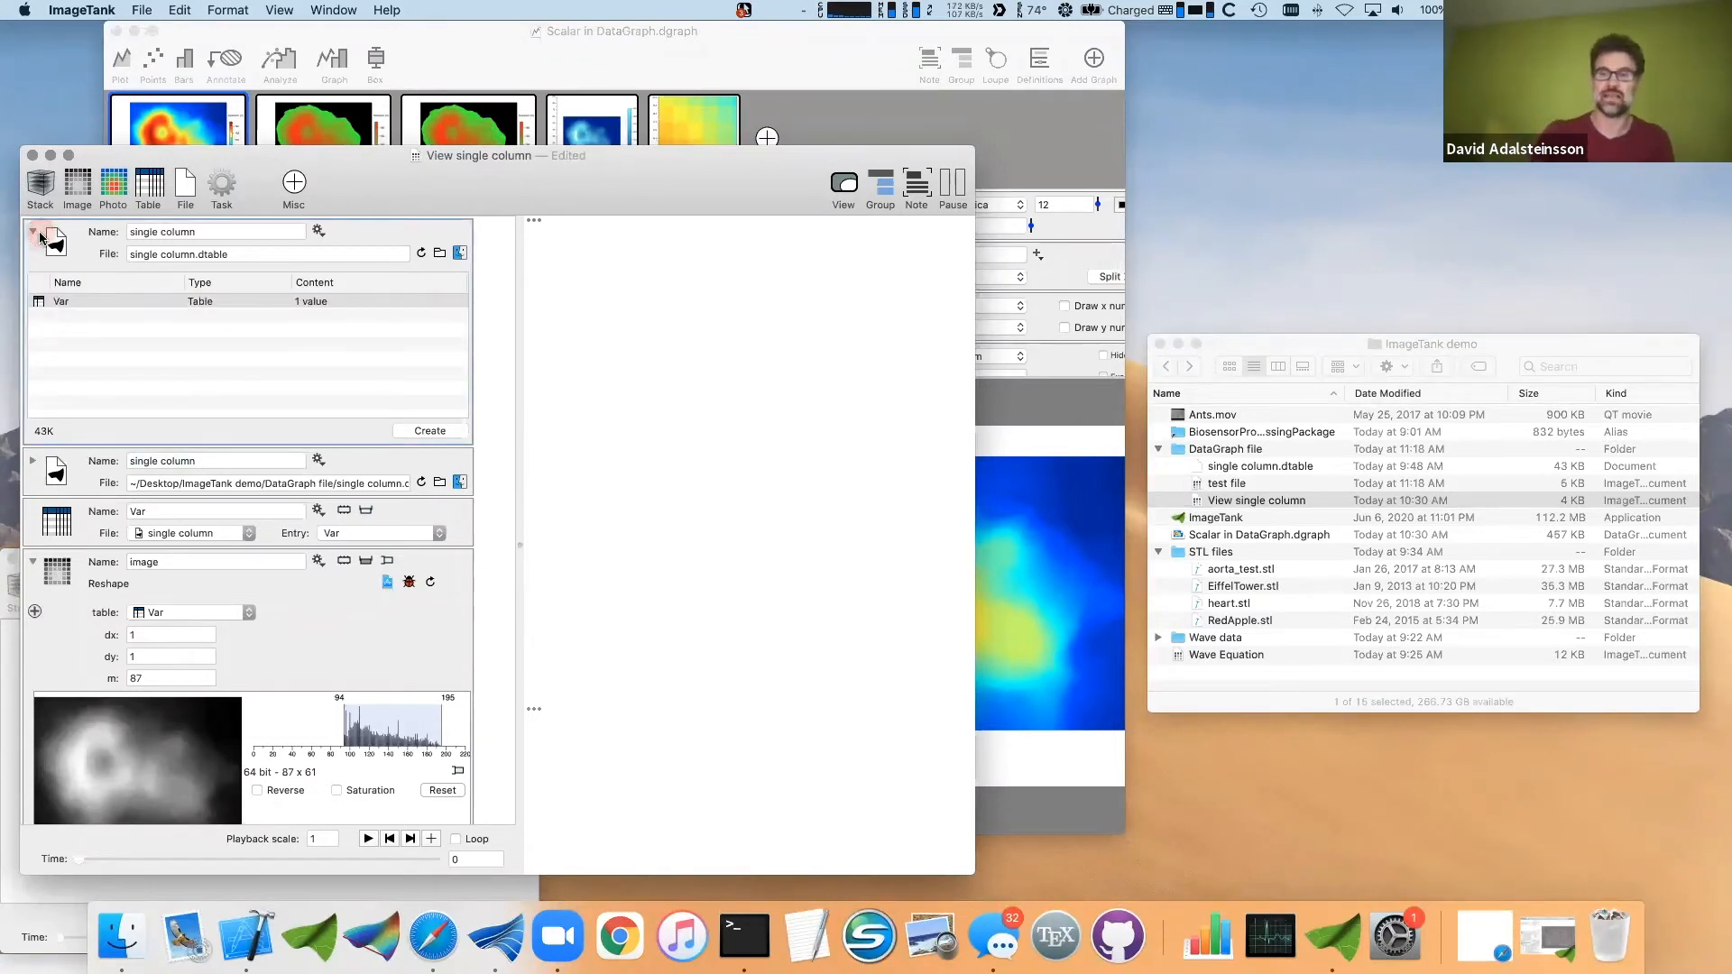
- Expand the original single column file's contents, create another table from its Var entry, and delete that extra table
left_click(32, 232)
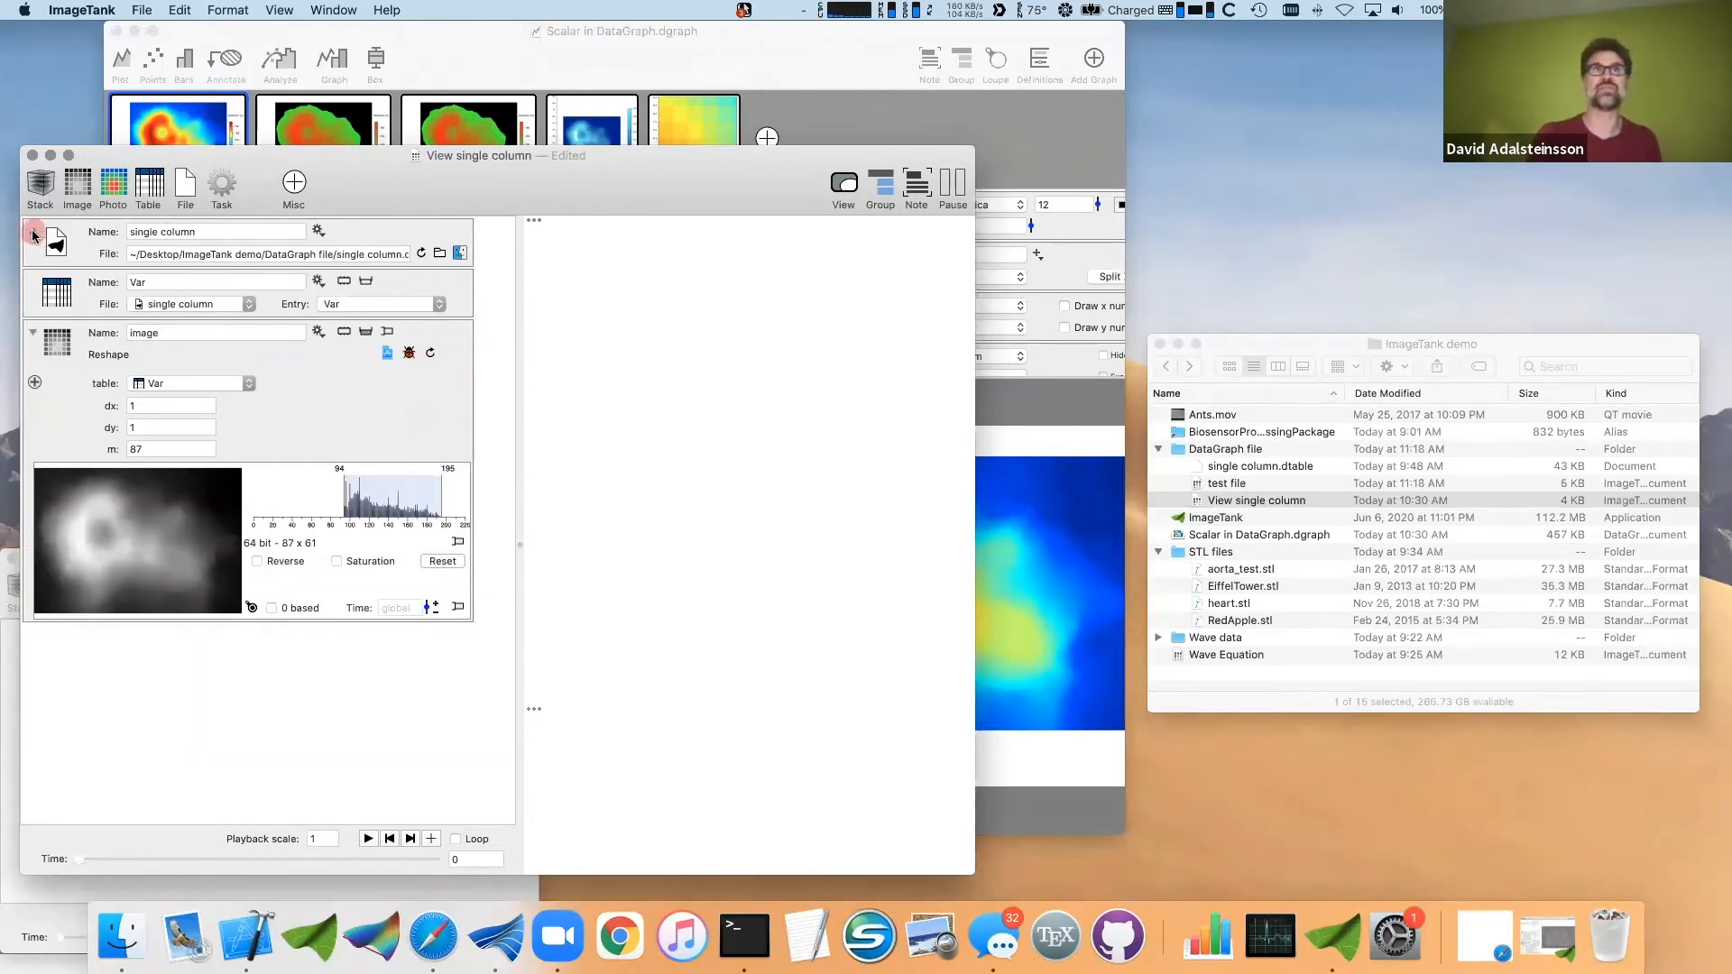
left_click(184, 305)
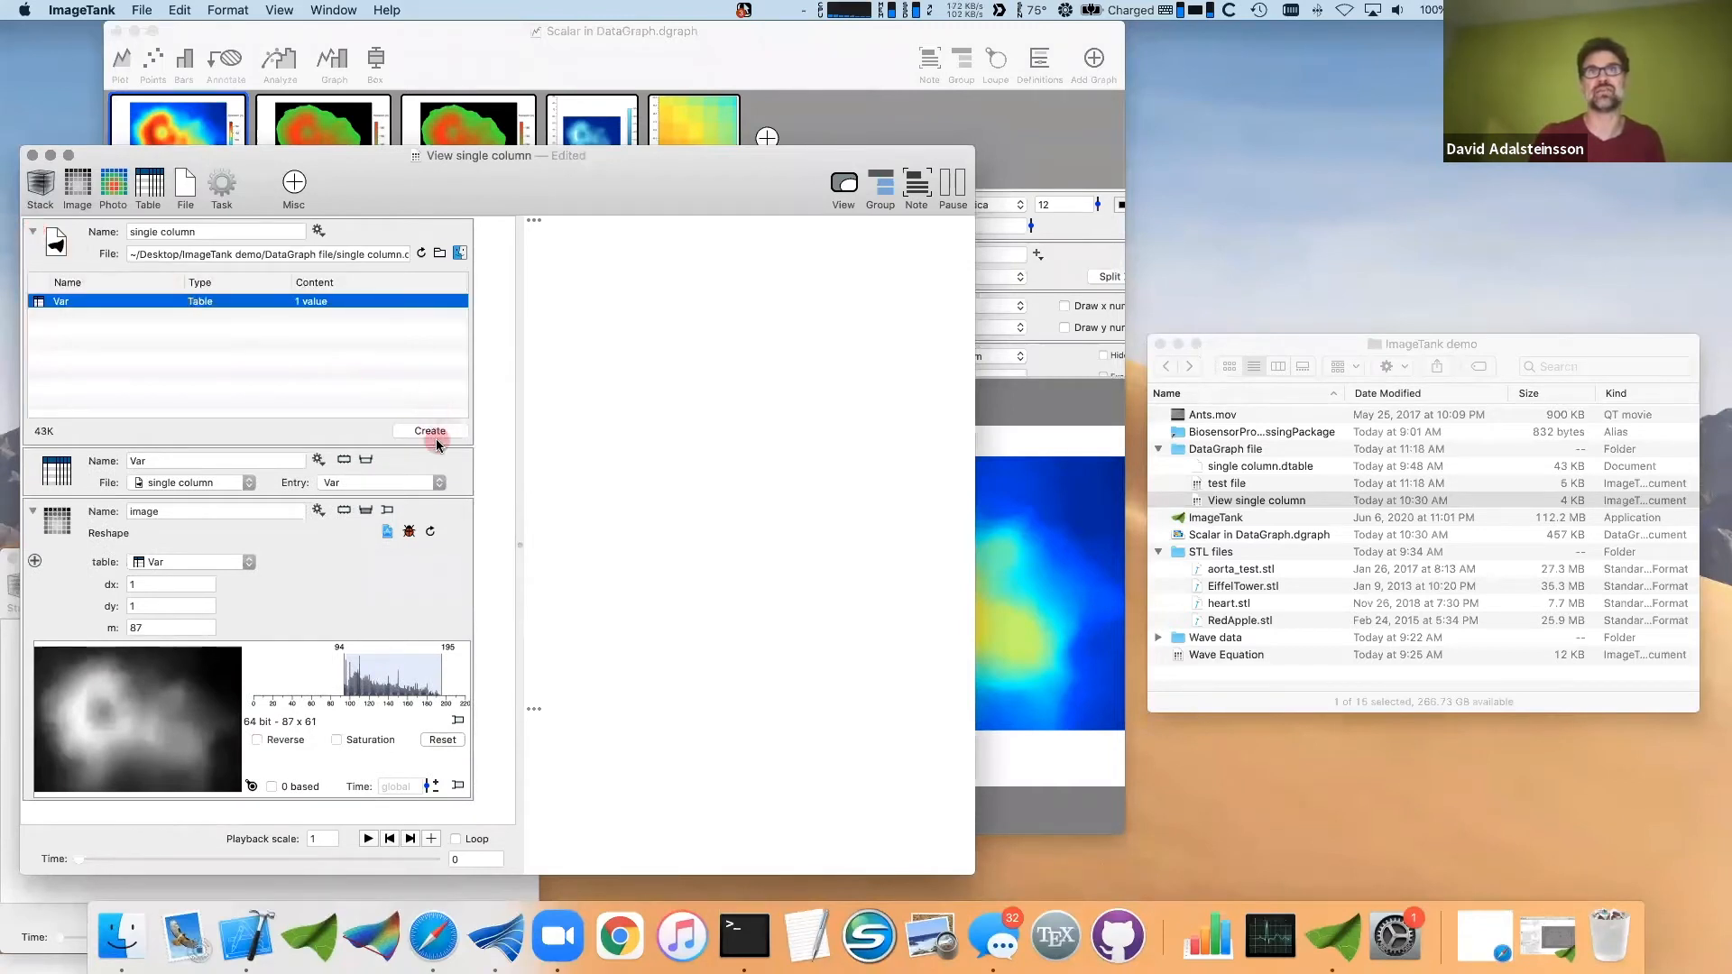
left_click(431, 433)
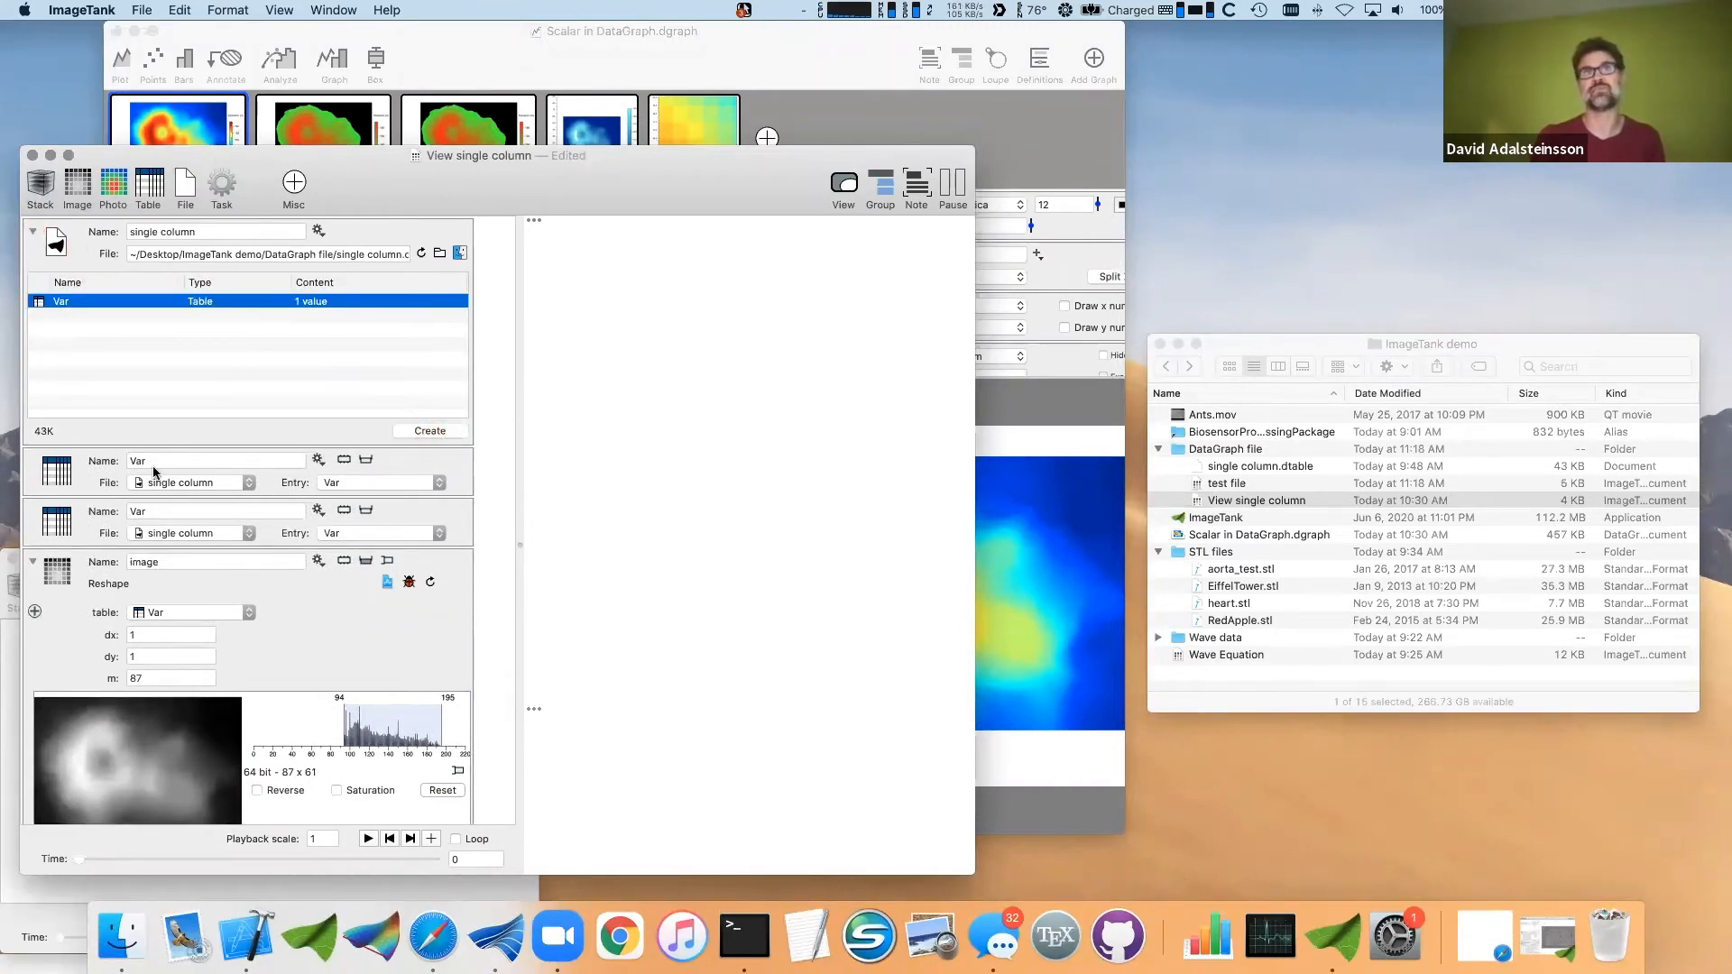
left_click(55, 467)
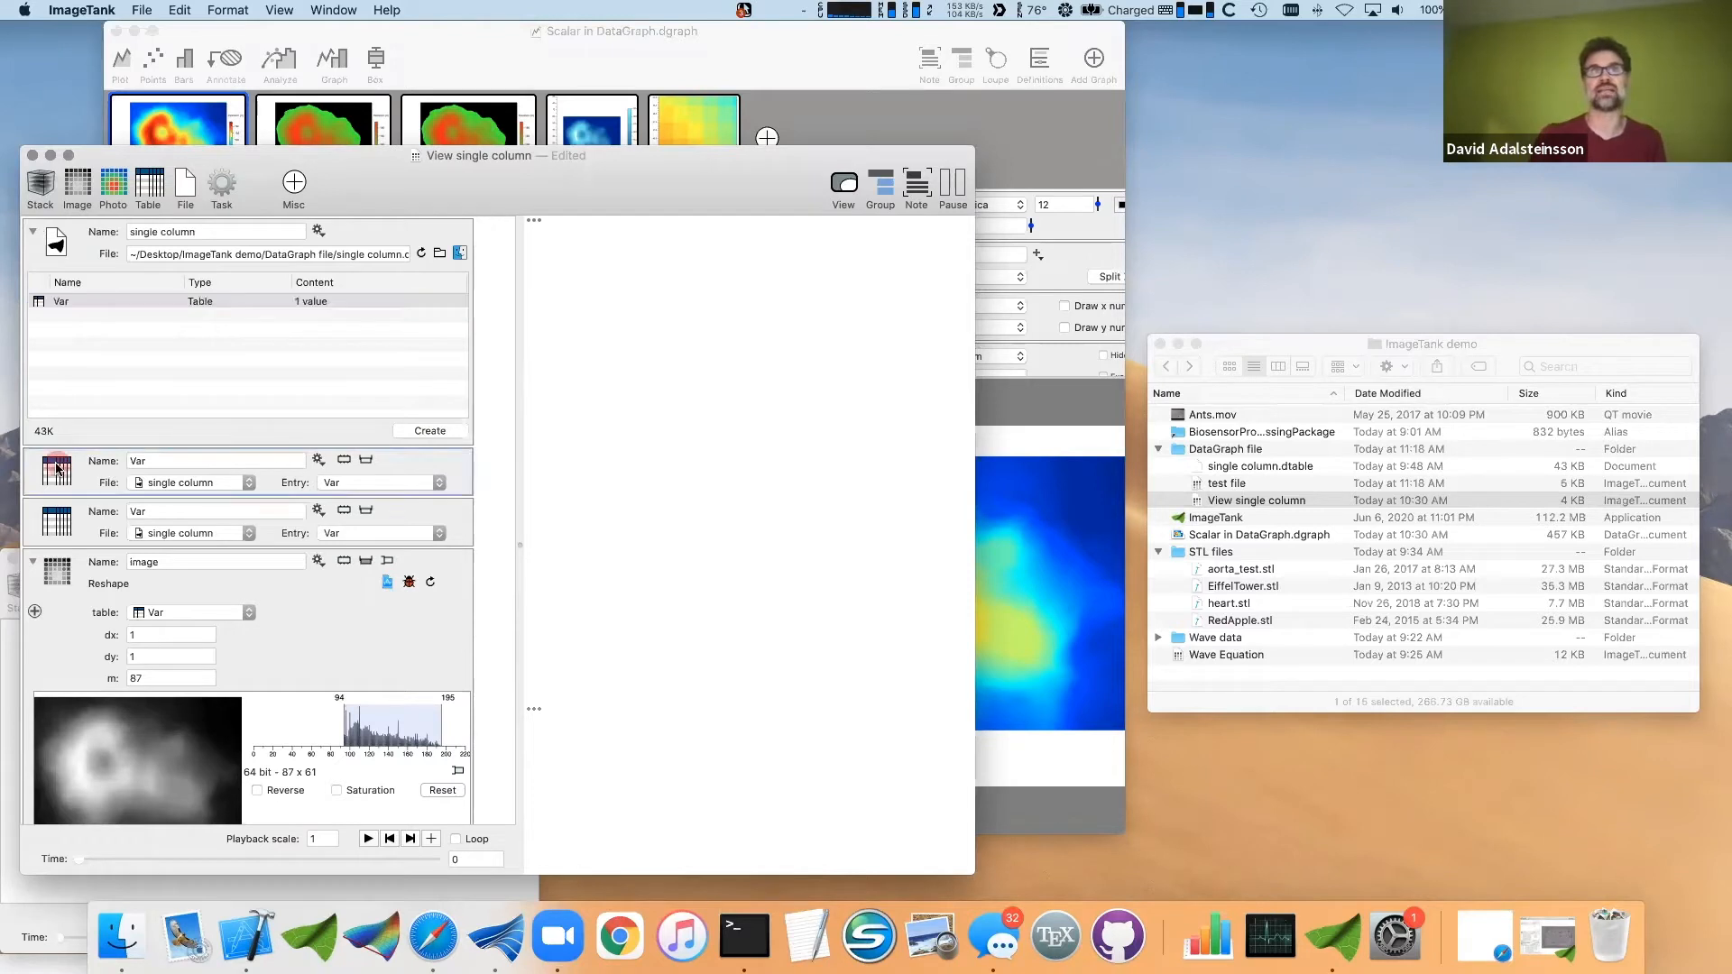
key("BackSpace")
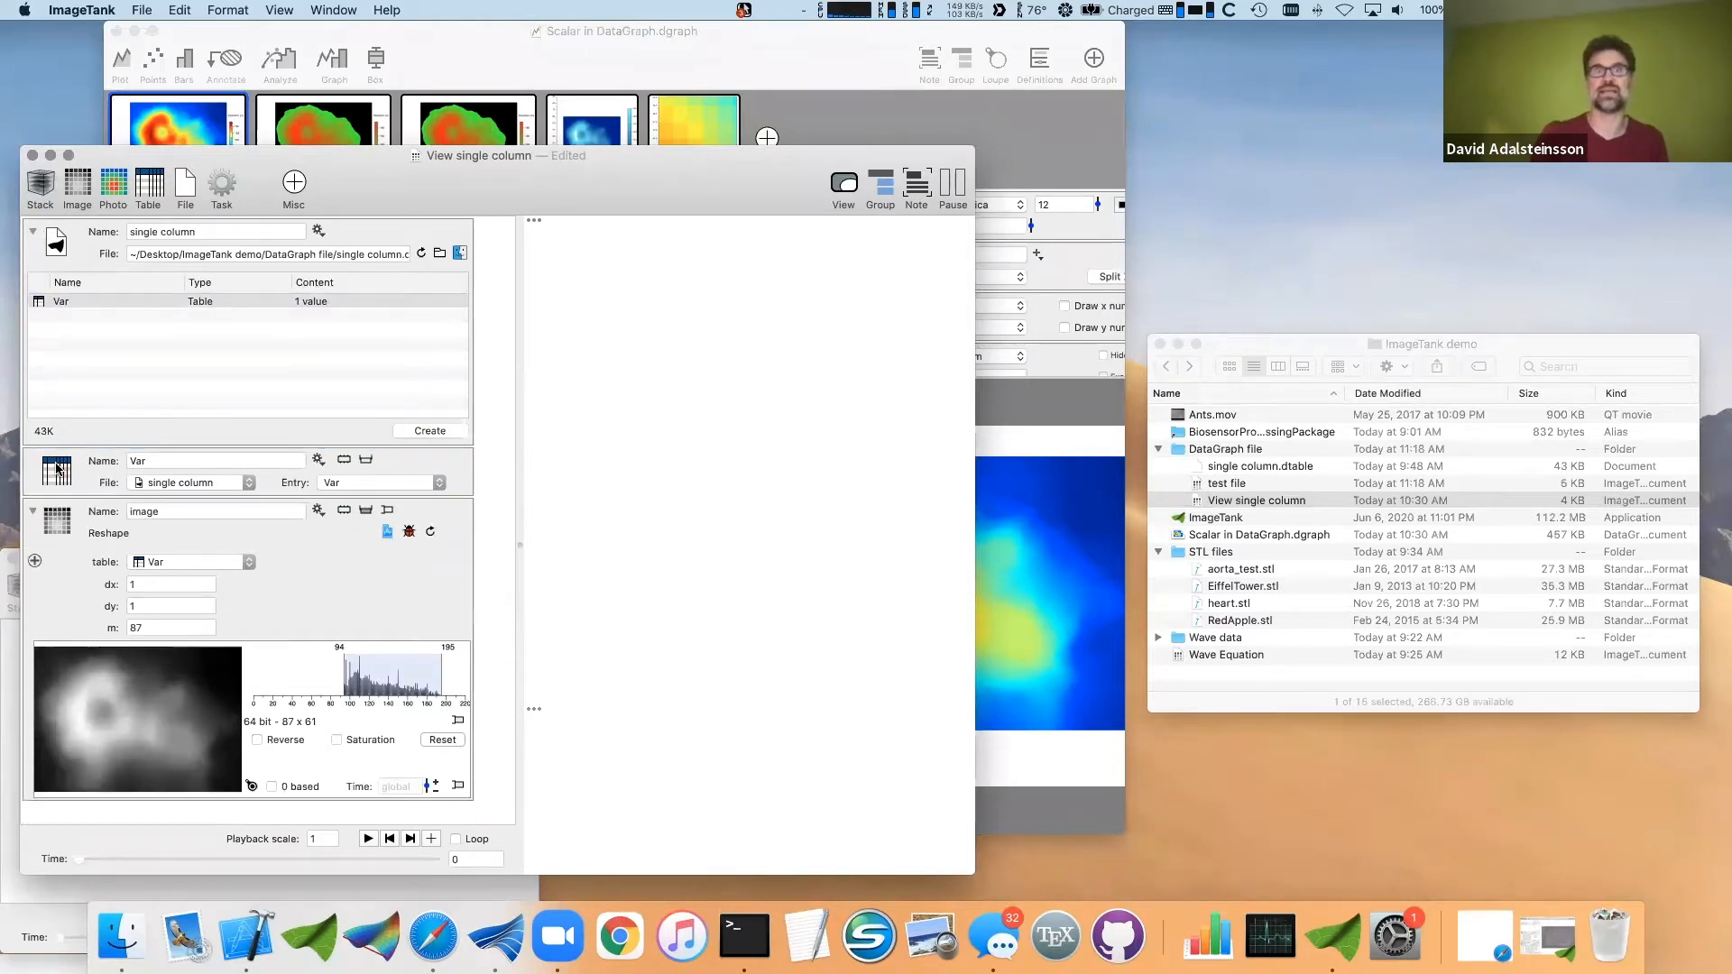
- Show the Var table's values, and arrange the View single column document beside the Scalar in DataGraph window
left_click(365, 459)
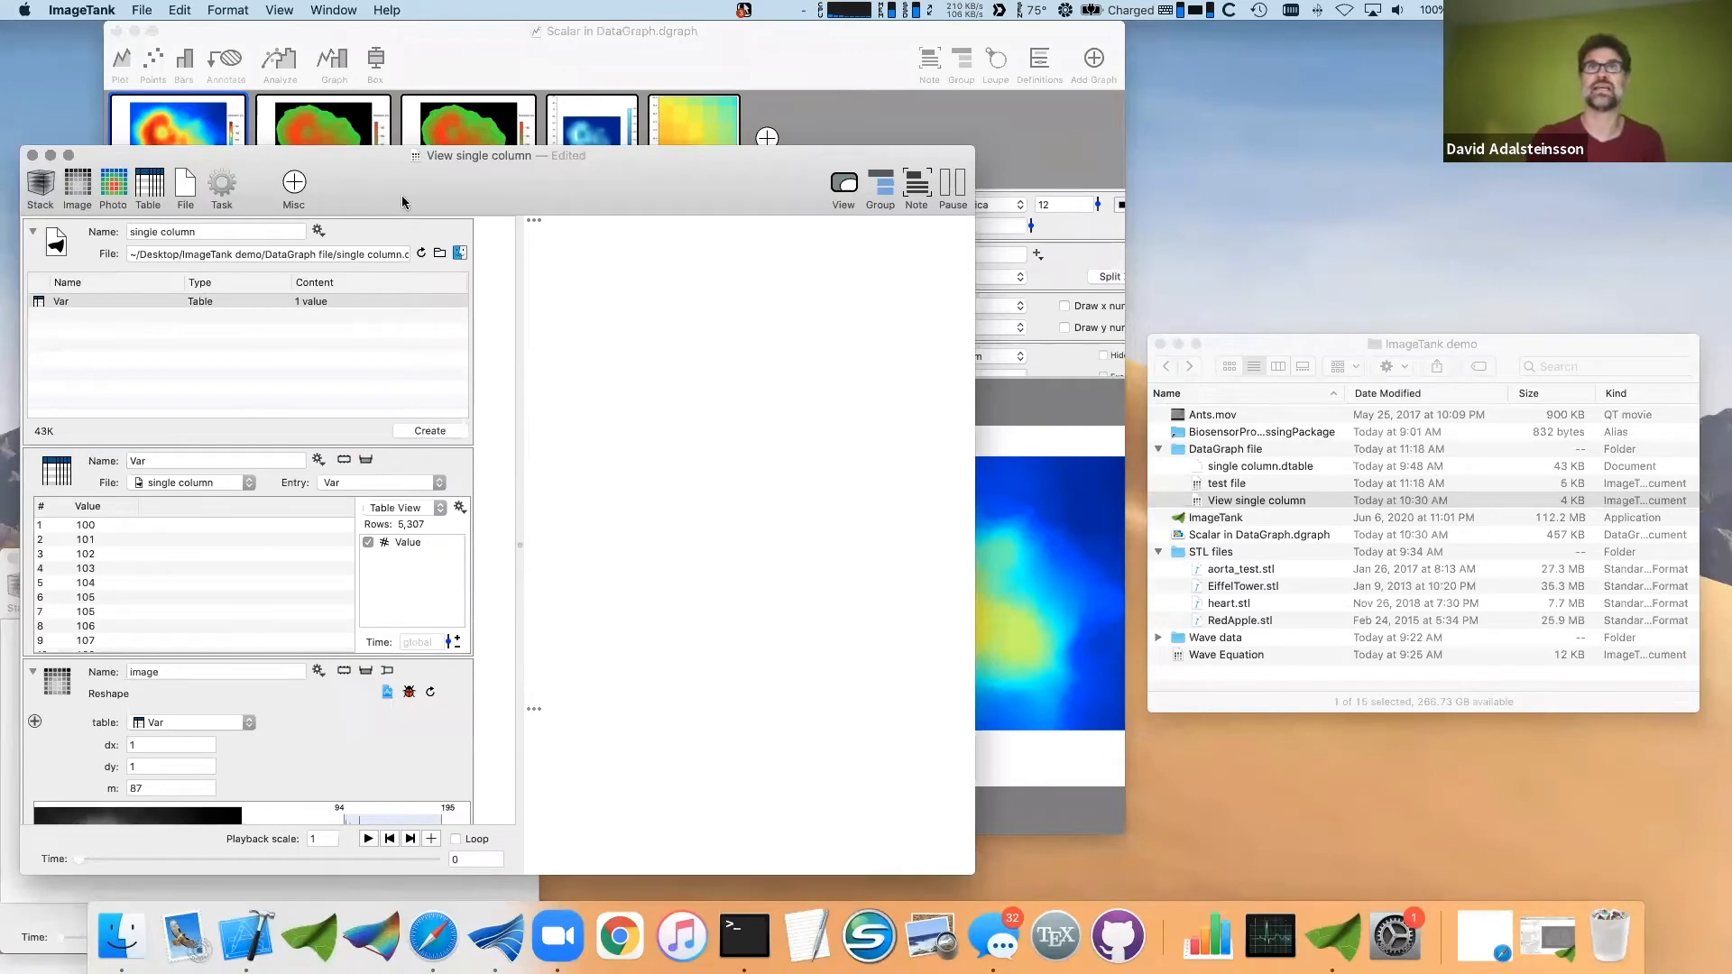
left_click_drag(402, 199, 1167, 164)
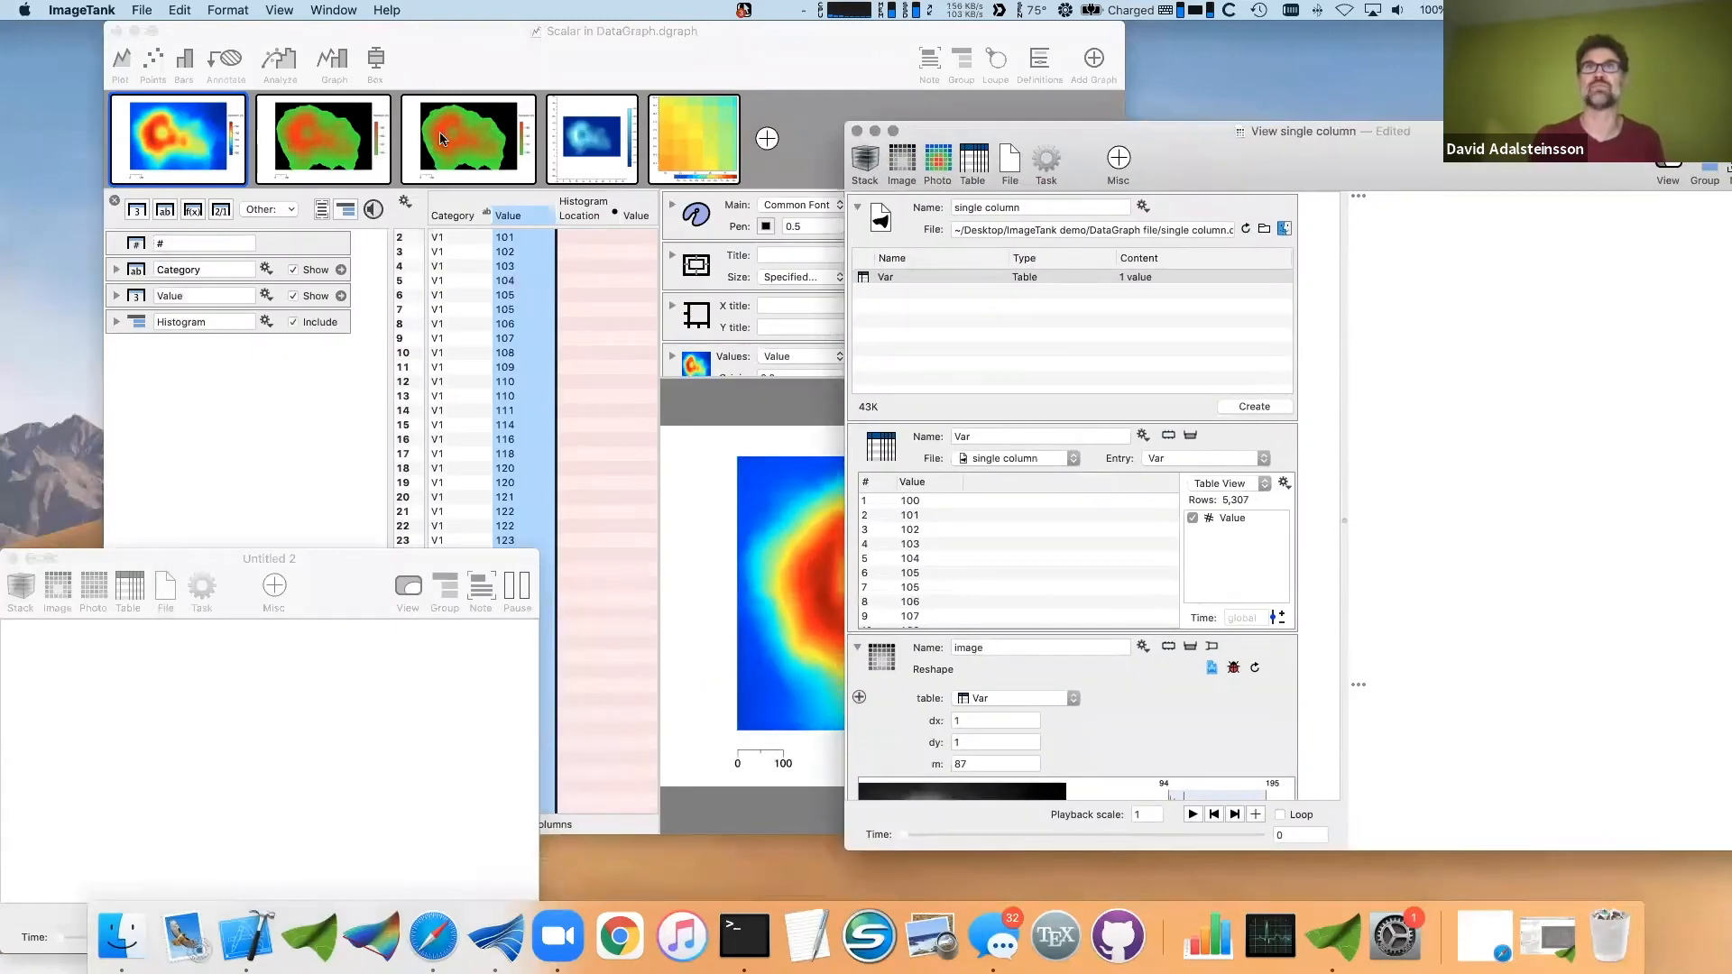
left_click(451, 33)
left_click_drag(451, 33, 347, 33)
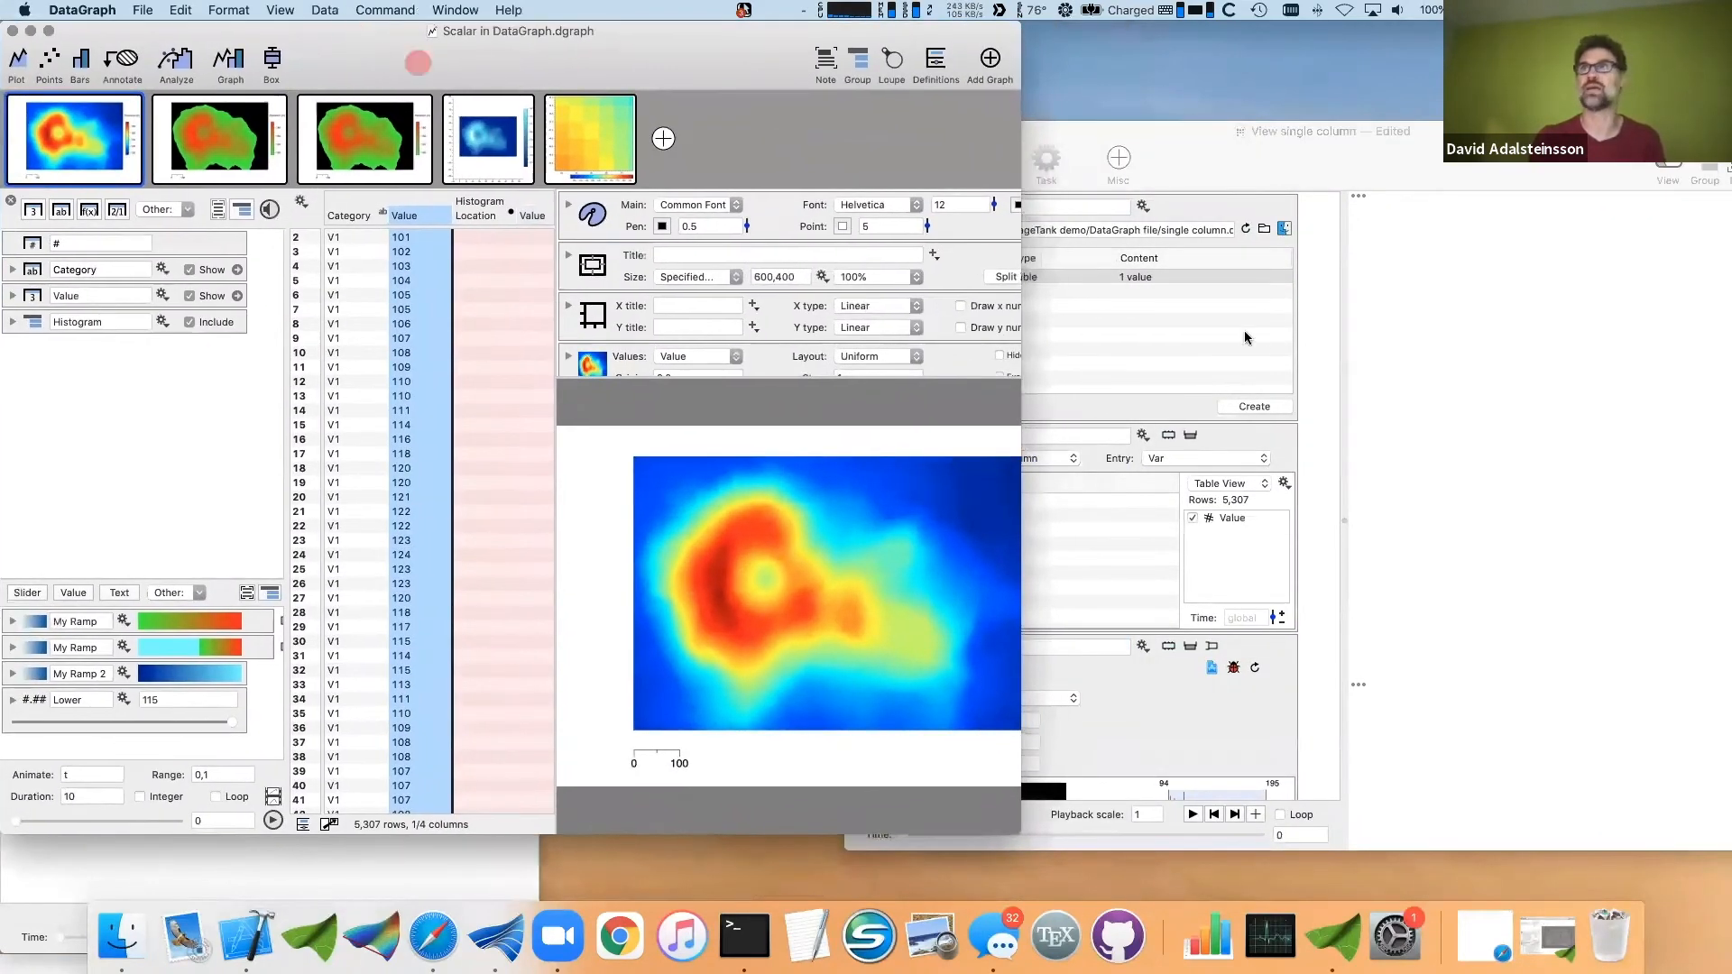
- Select the first rows of the Var table, and examine the scalar field's layout and Size setting in DataGraph
left_click(1324, 342)
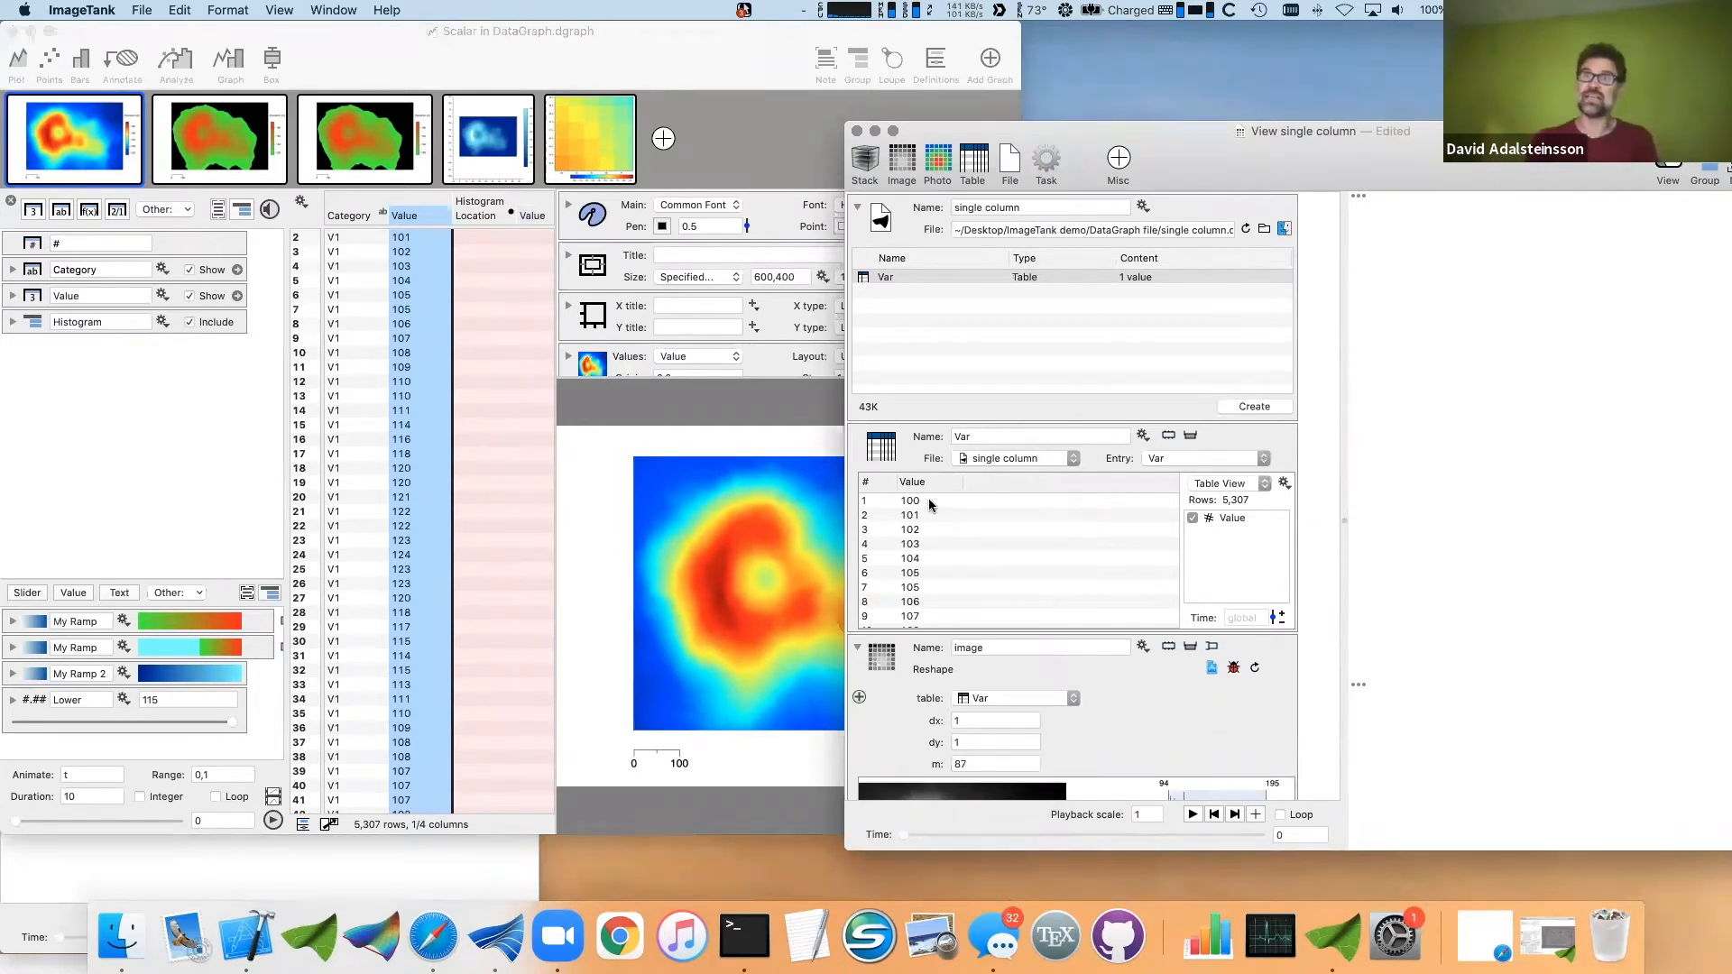
left_click_drag(932, 501, 932, 622)
left_click(693, 608)
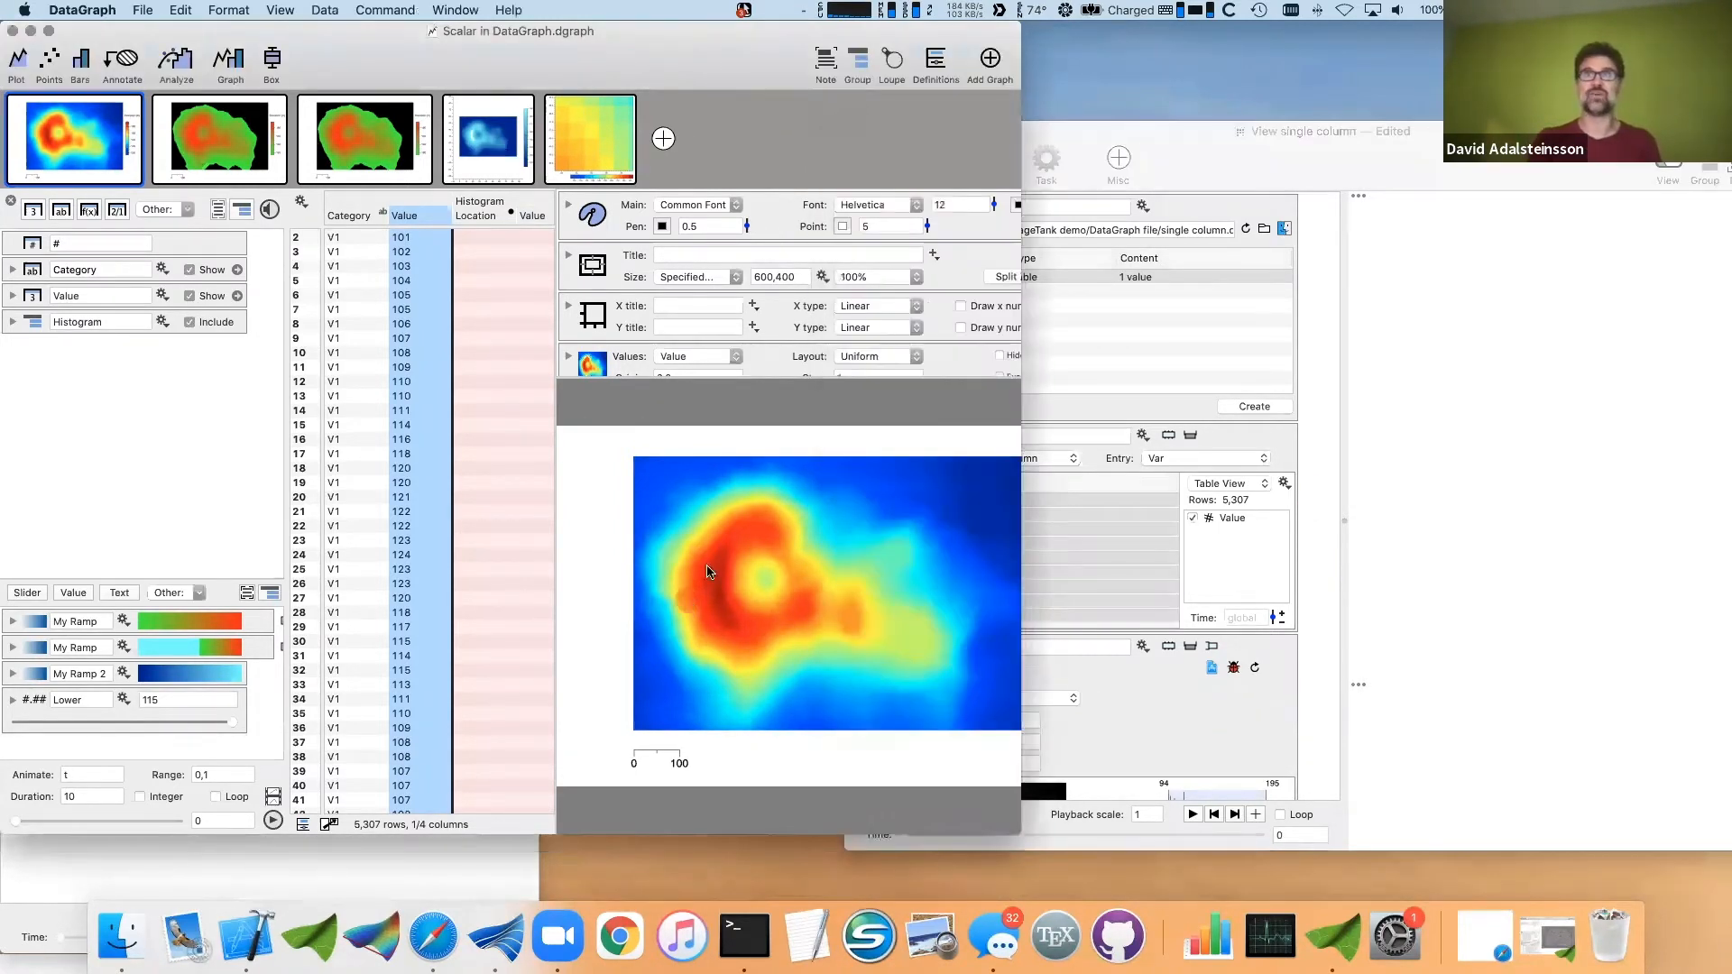
scroll(734, 343, "down", 4)
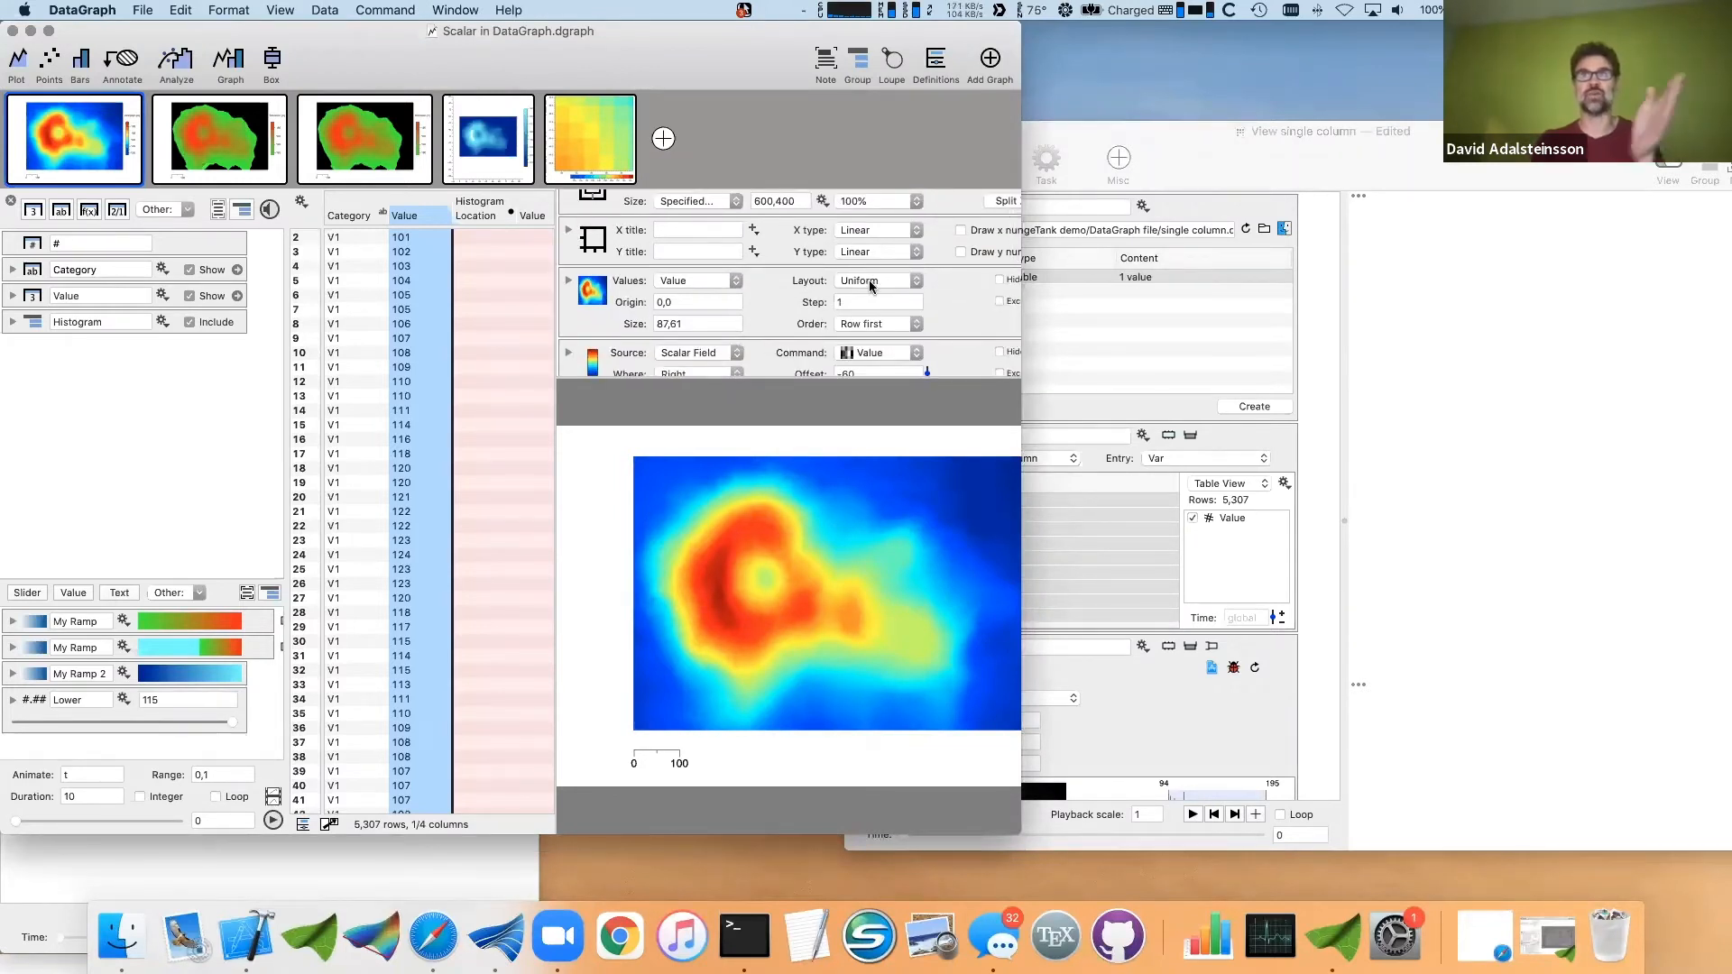
double_click(721, 321)
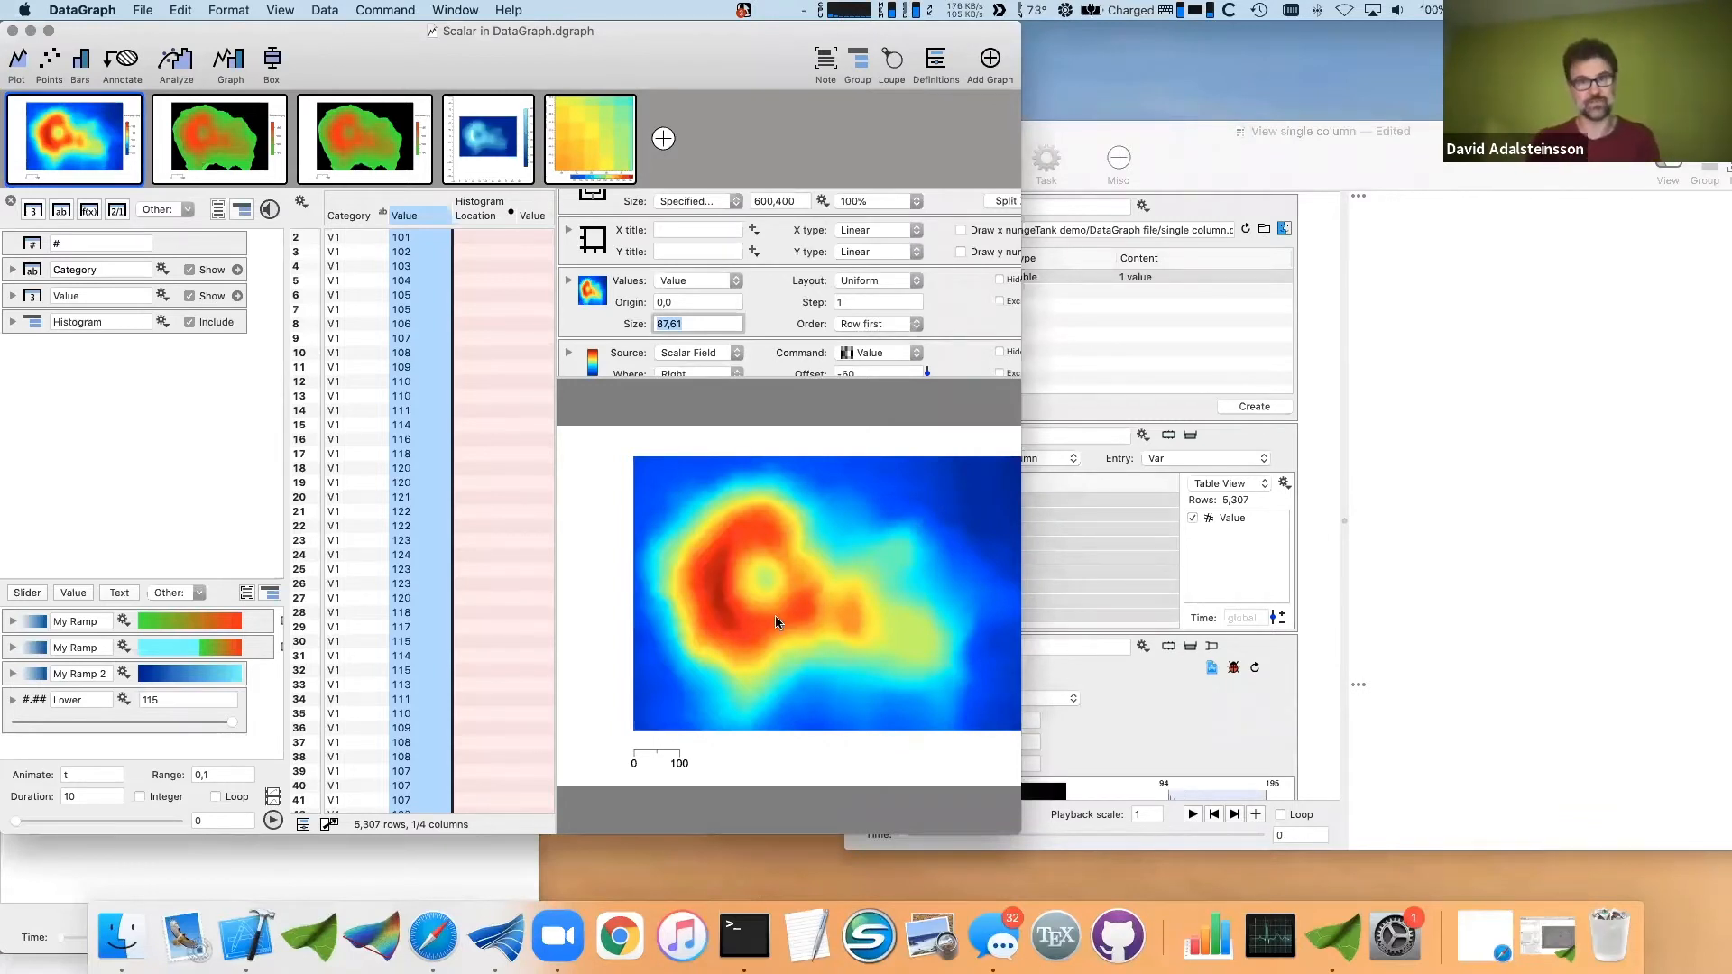
- Bring the View single column document forward, reposition its window, and make it taller to reveal the reshaped image's preview
left_click(1307, 487)
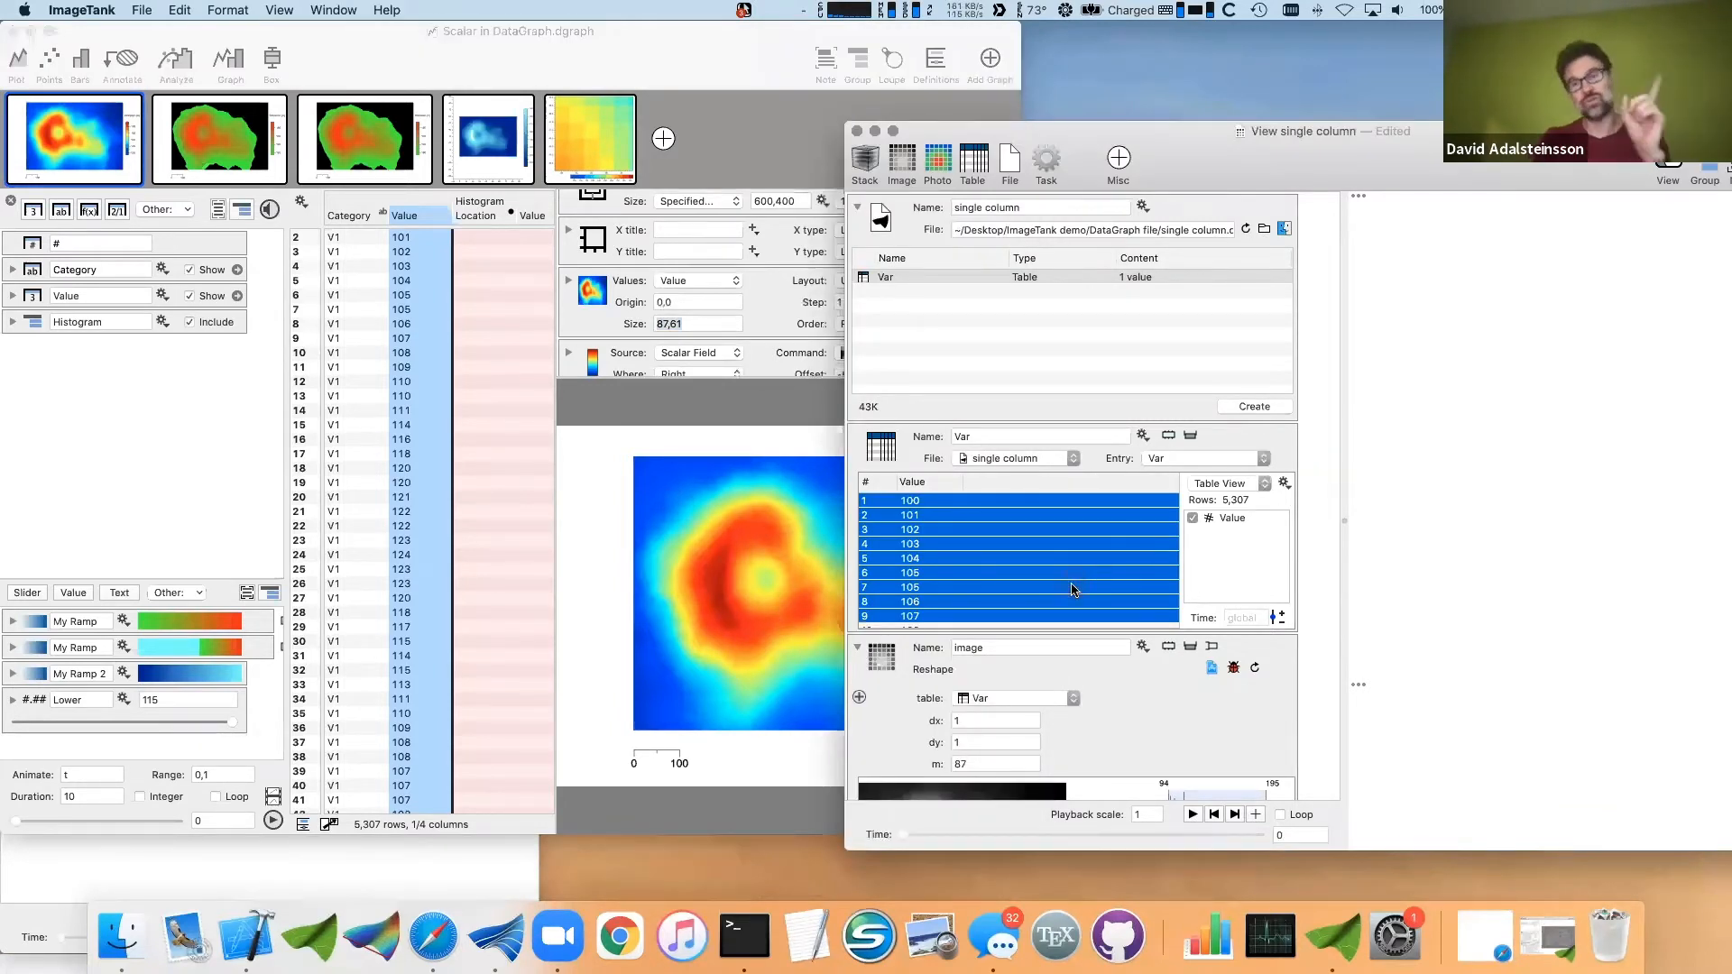
left_click(1323, 582)
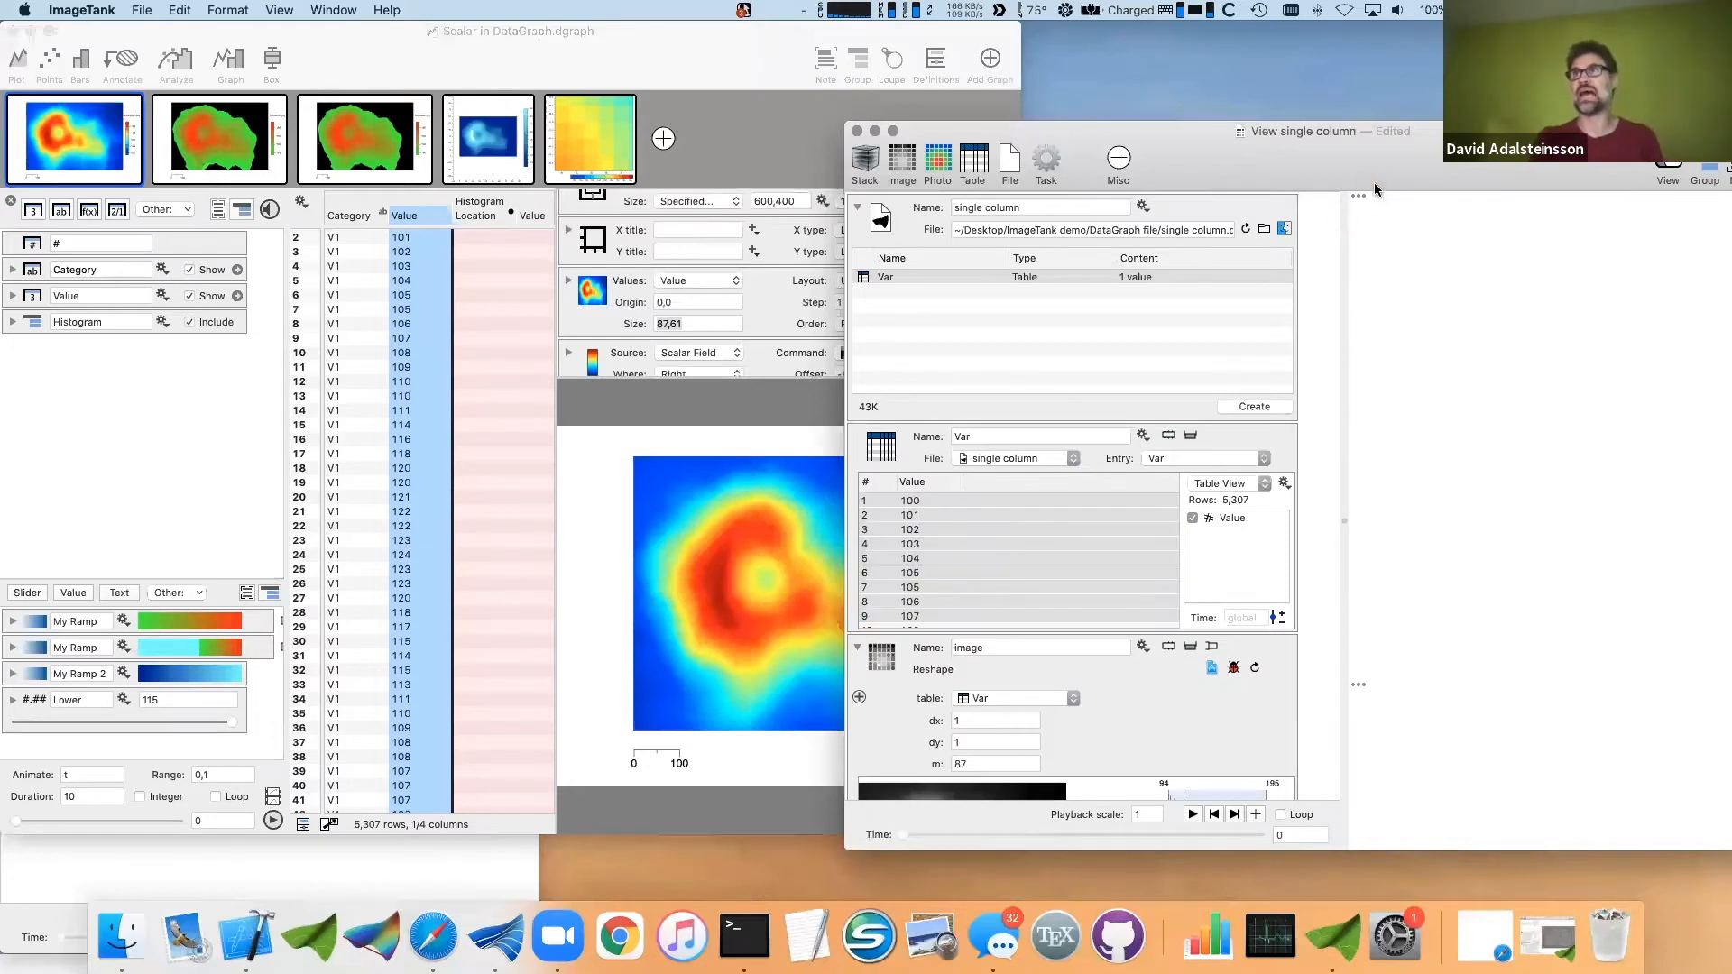
left_click_drag(1376, 189, 1139, 118)
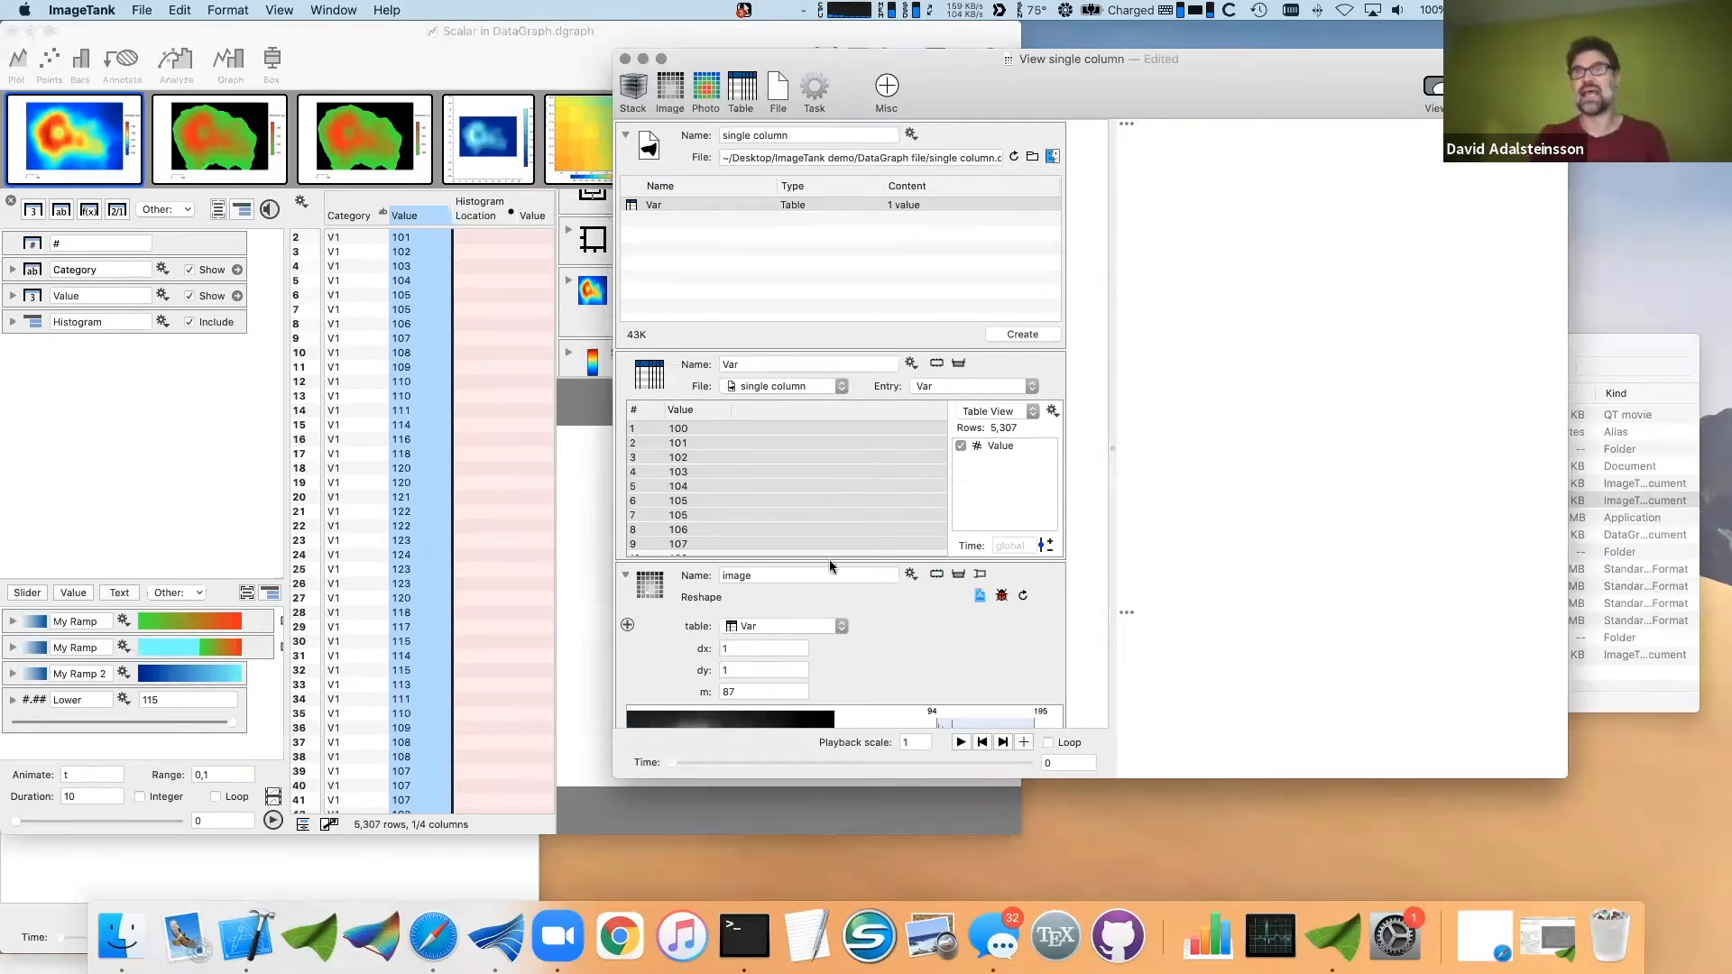
left_click(1134, 780)
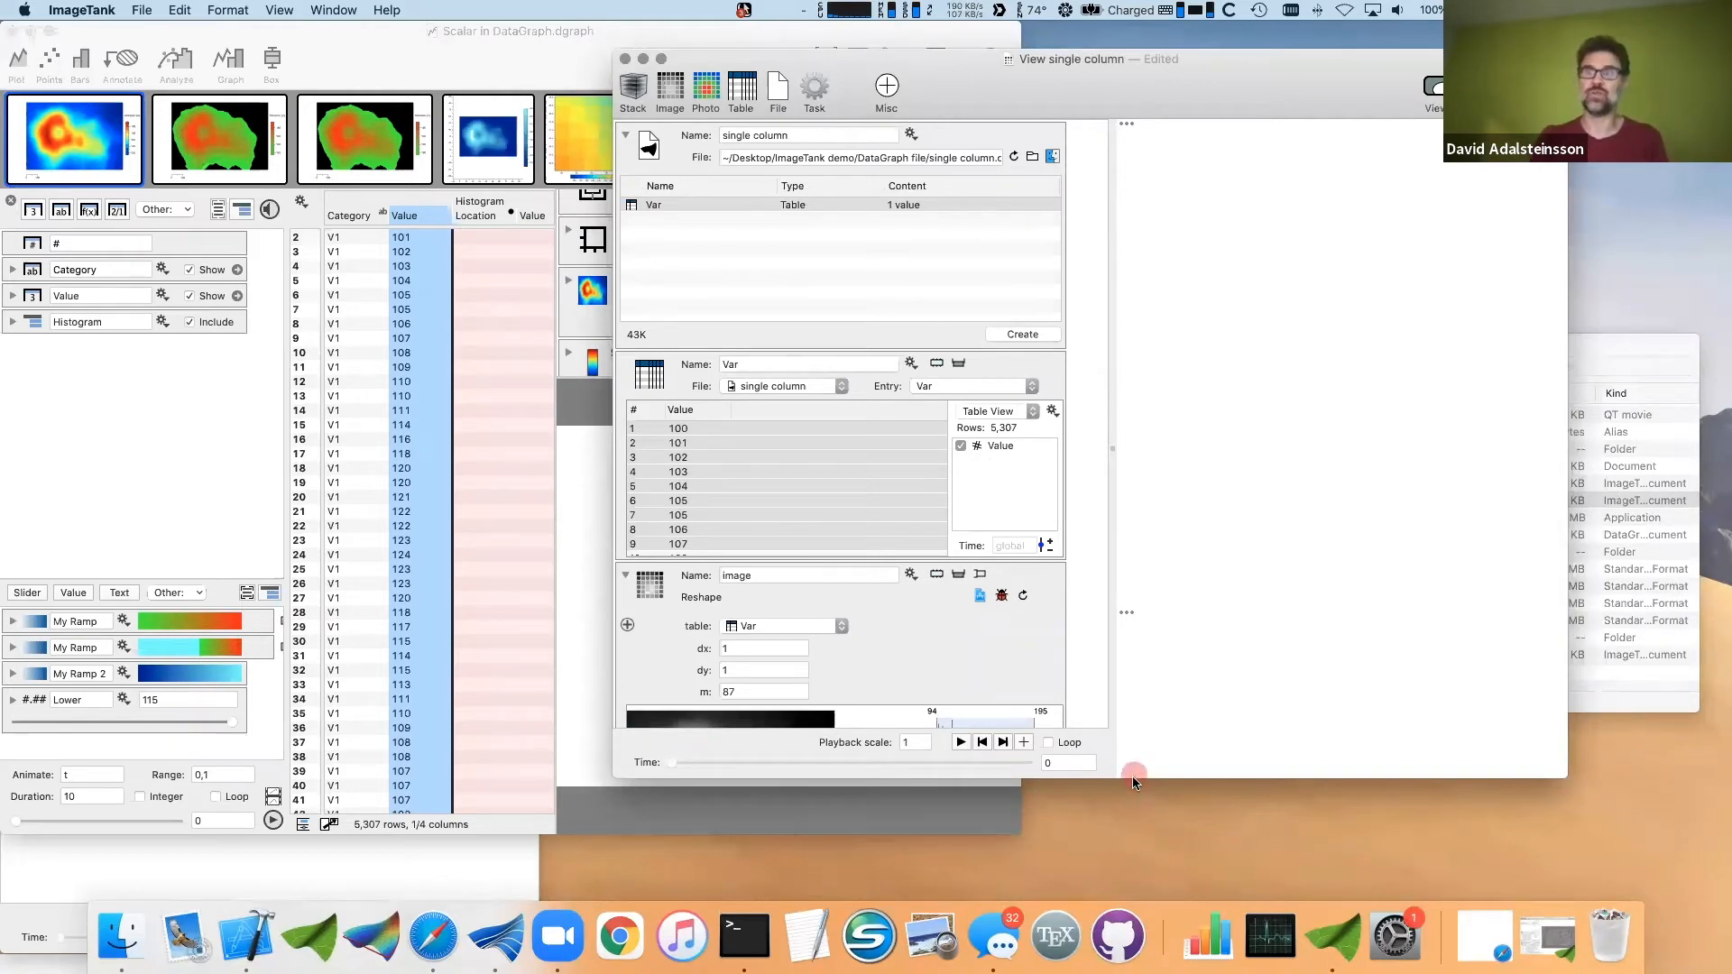
left_click_drag(1135, 784, 1139, 869)
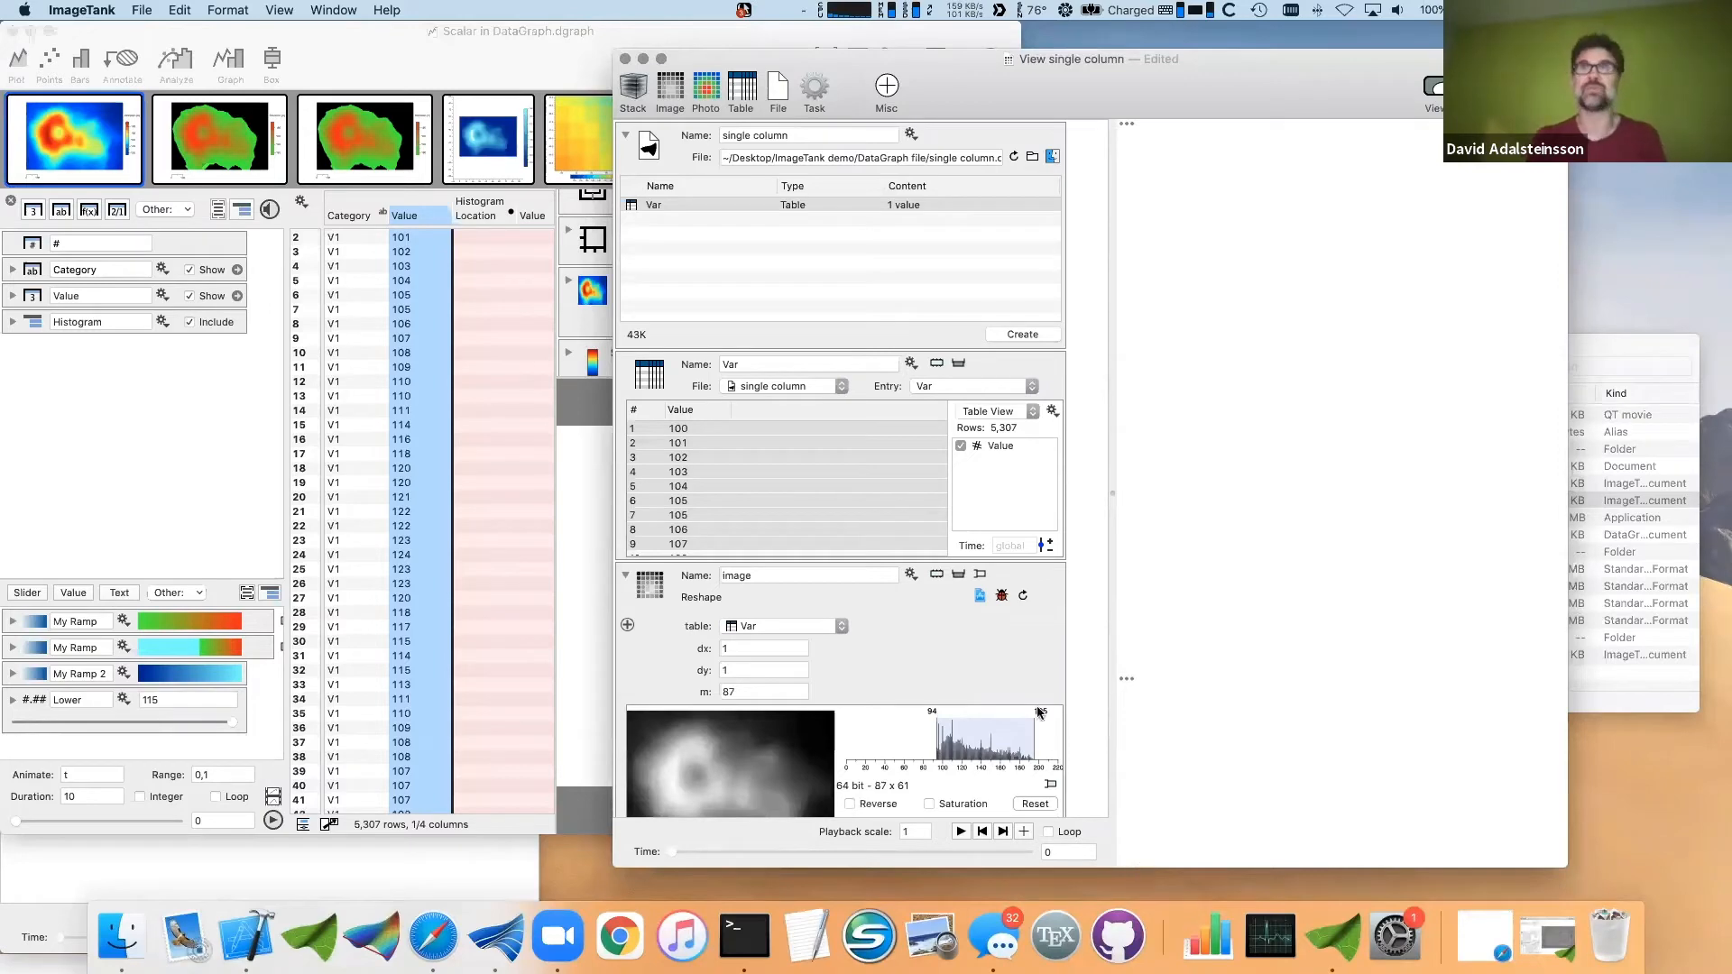
- Review the available task types and the input variables of the image's Reshape task
left_click(815, 94)
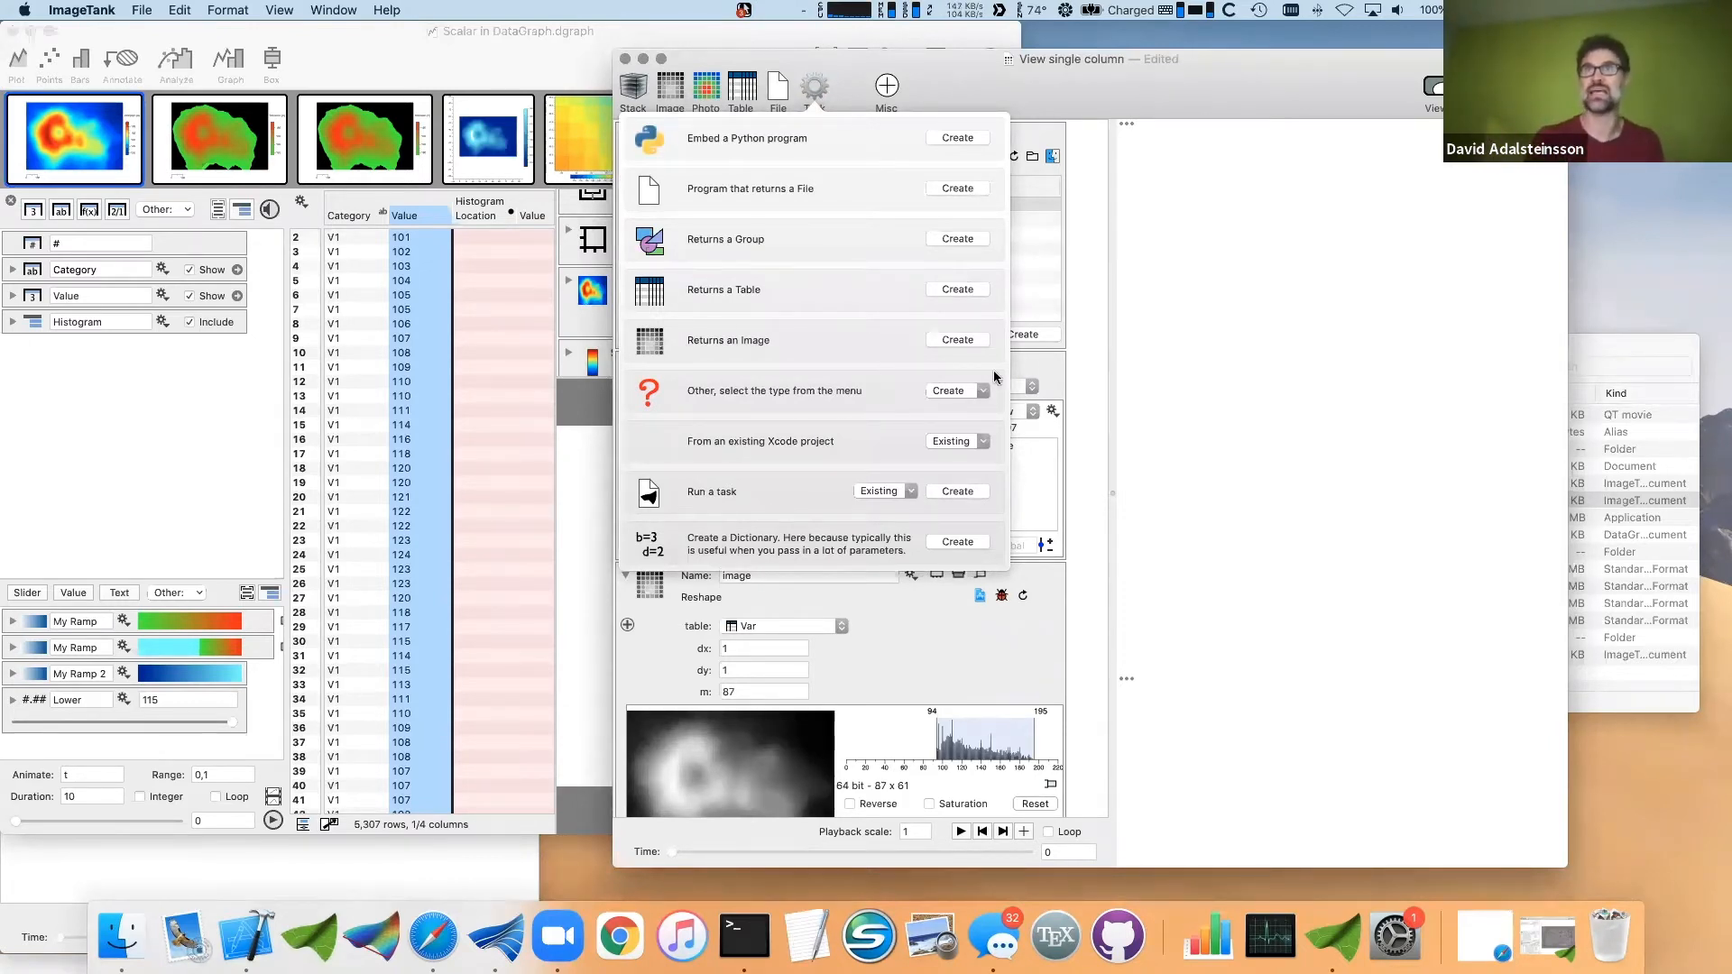
left_click(1077, 378)
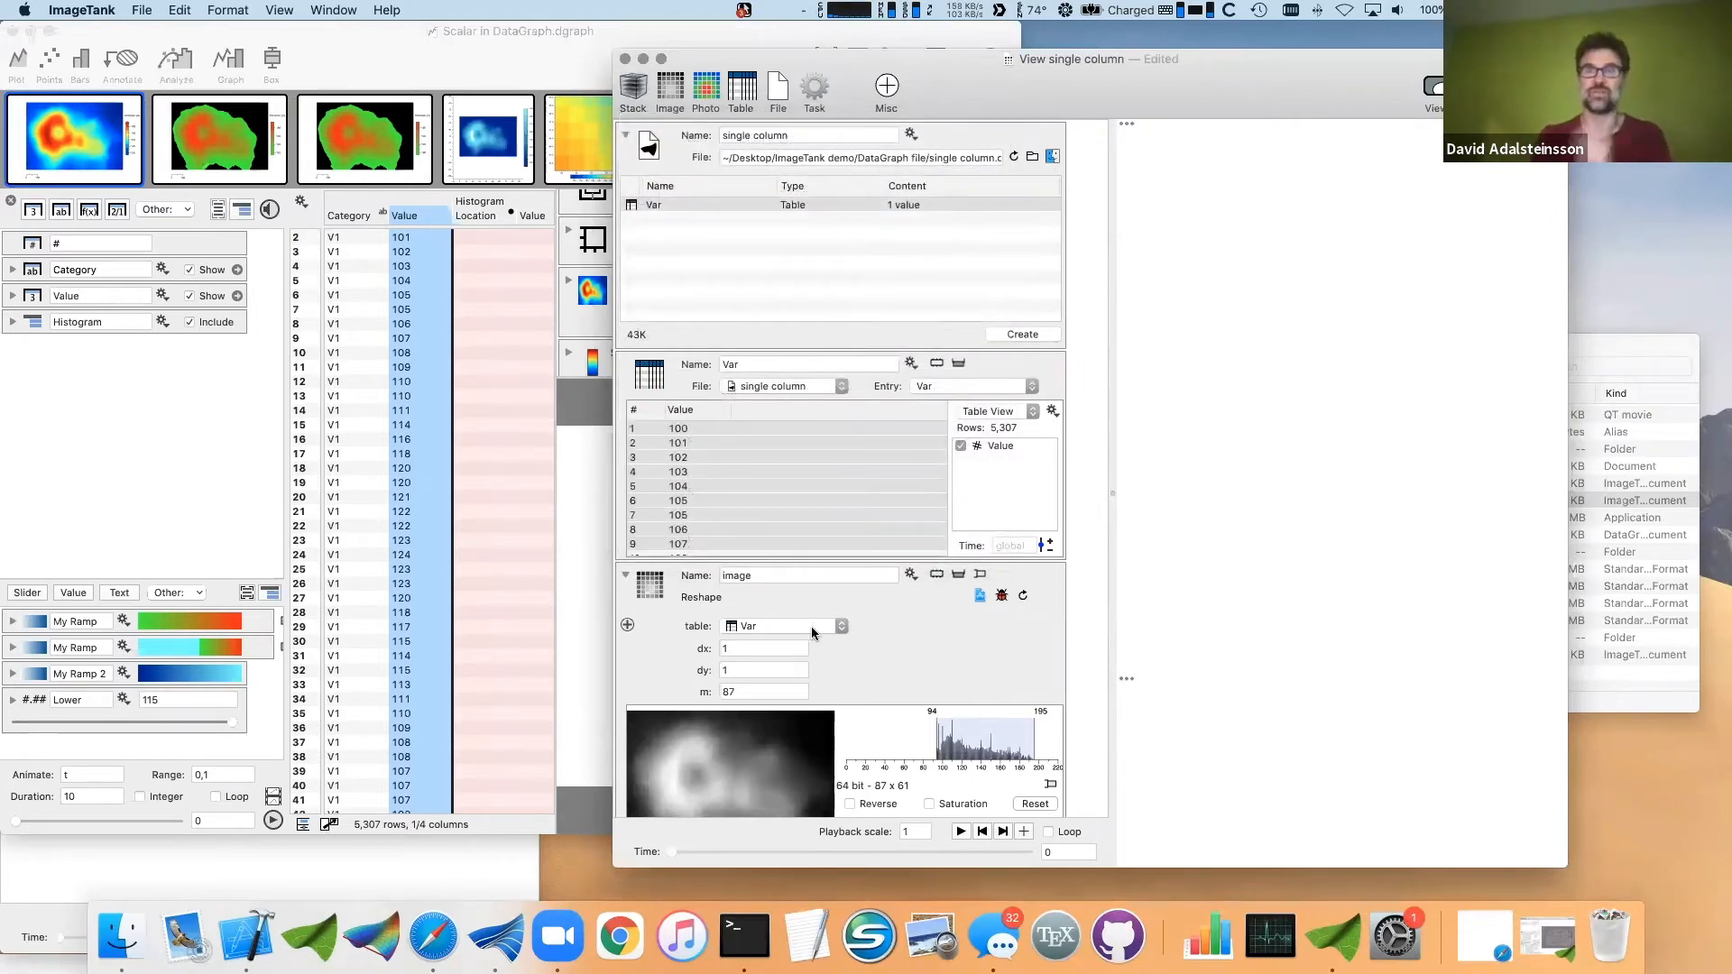
left_click(980, 577)
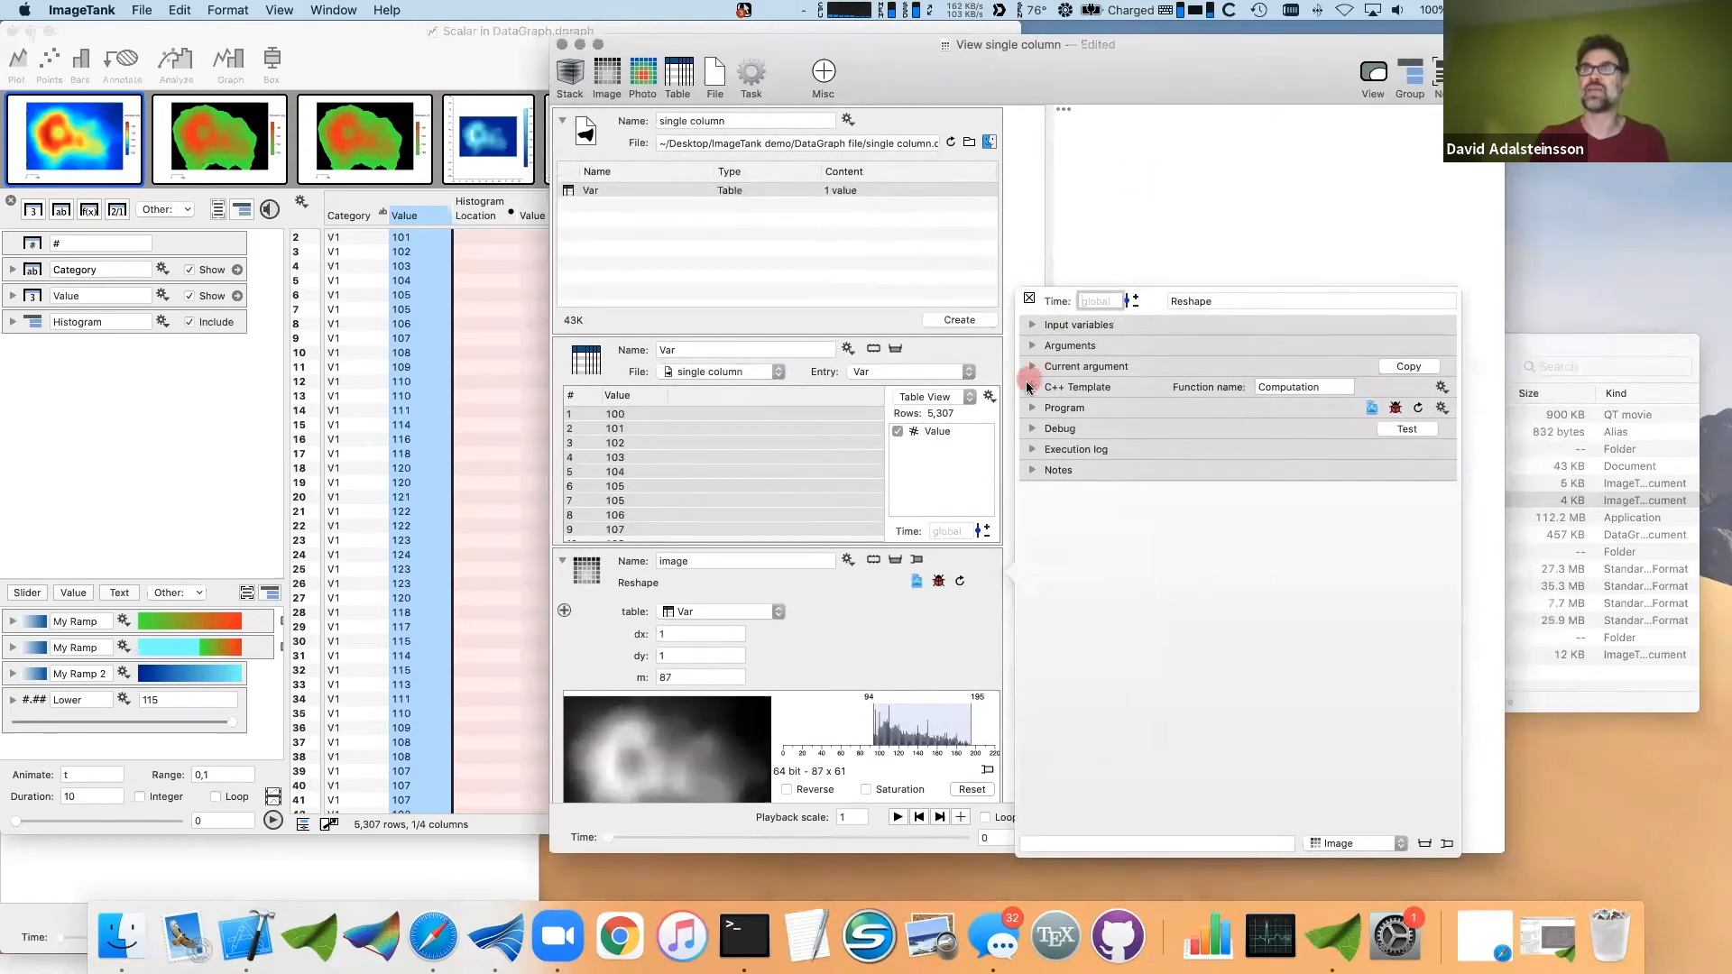
left_click(1033, 325)
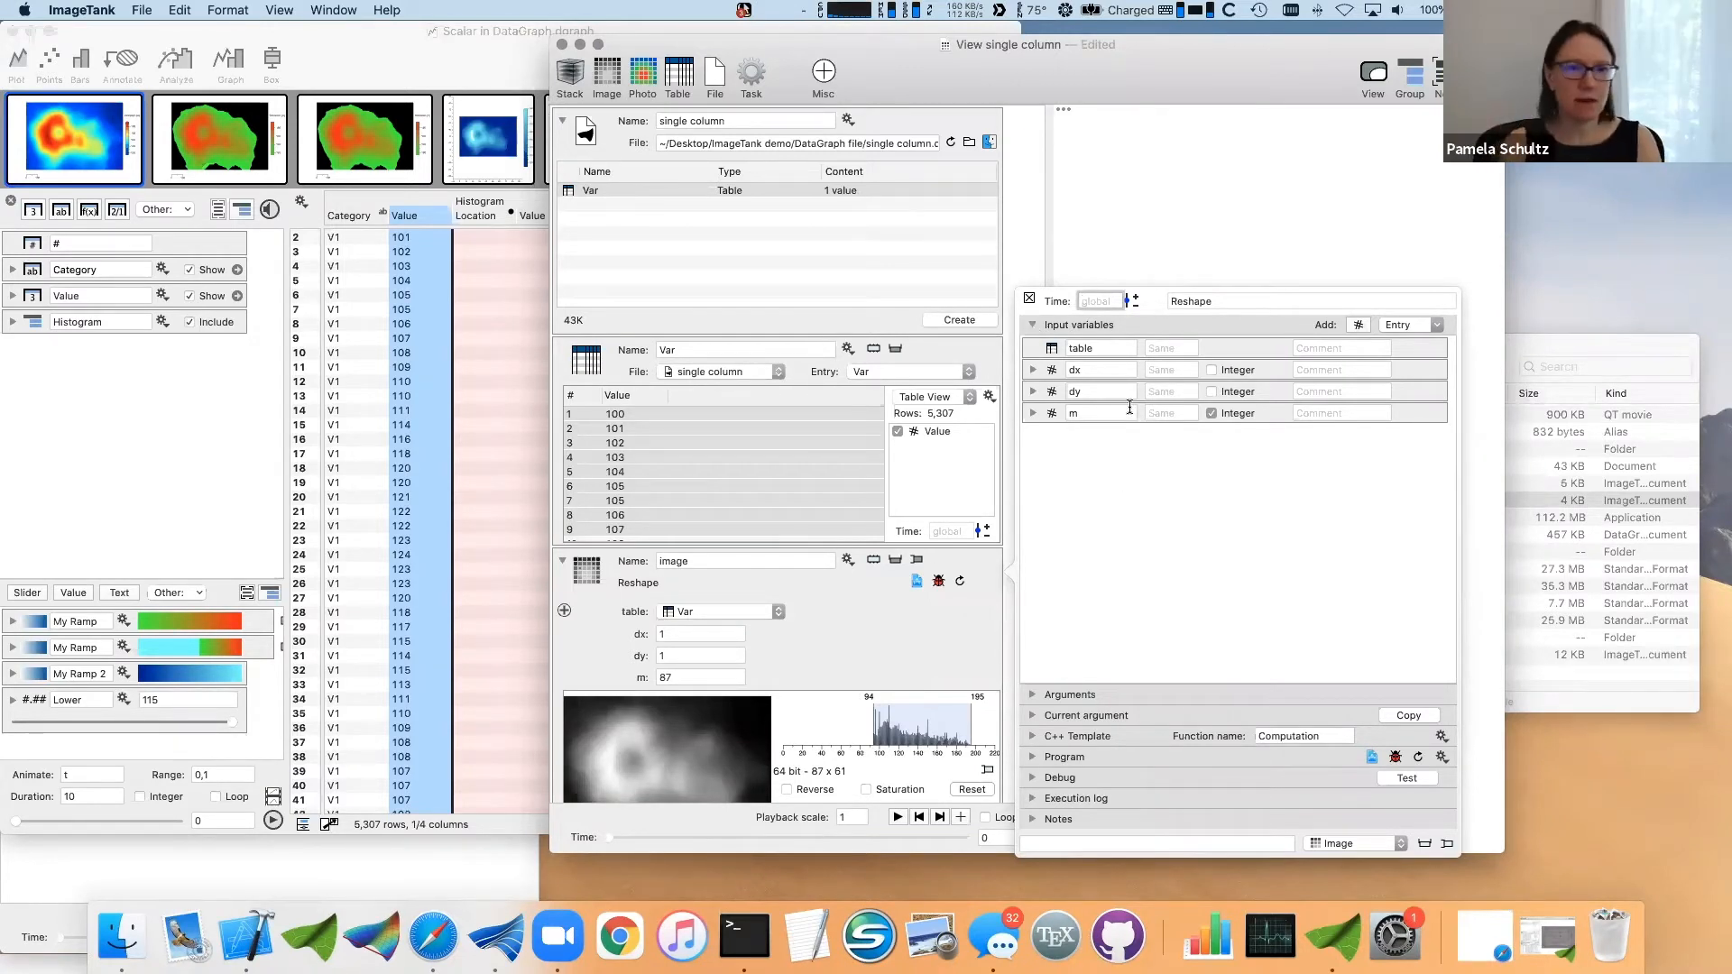
- Hide DataGraph and reposition the View single column window in ImageTank
left_click(163, 431)
key("super+h")
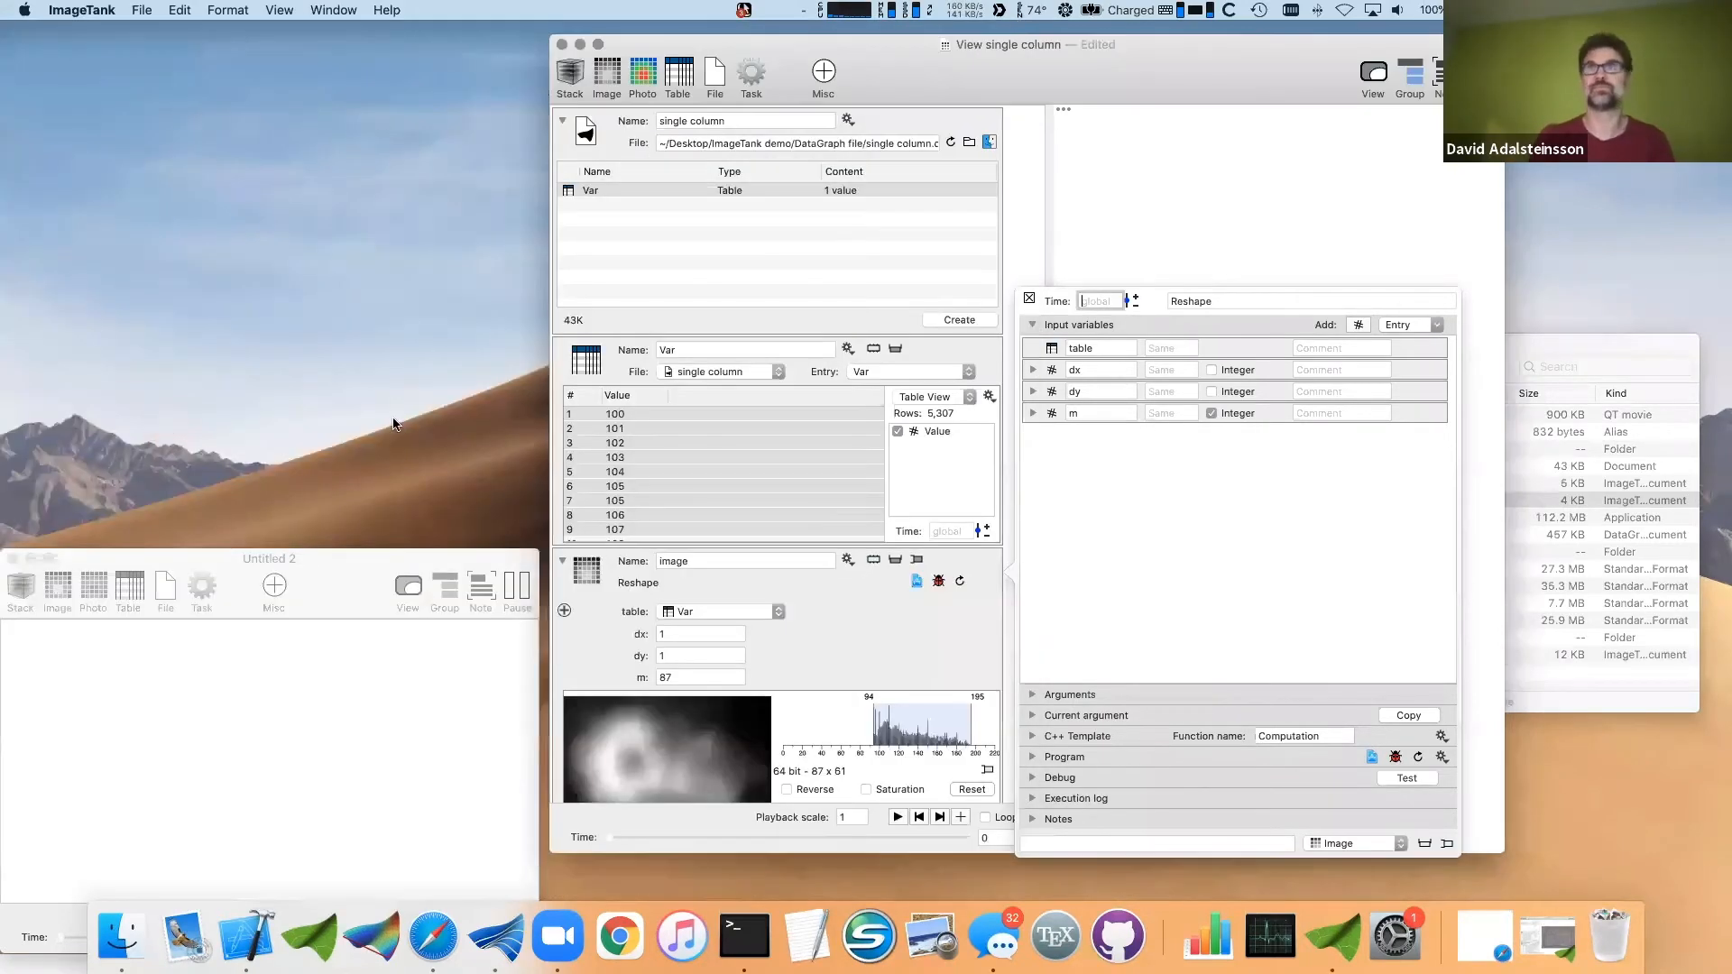
left_click(1204, 264)
left_click_drag(1133, 58, 982, 47)
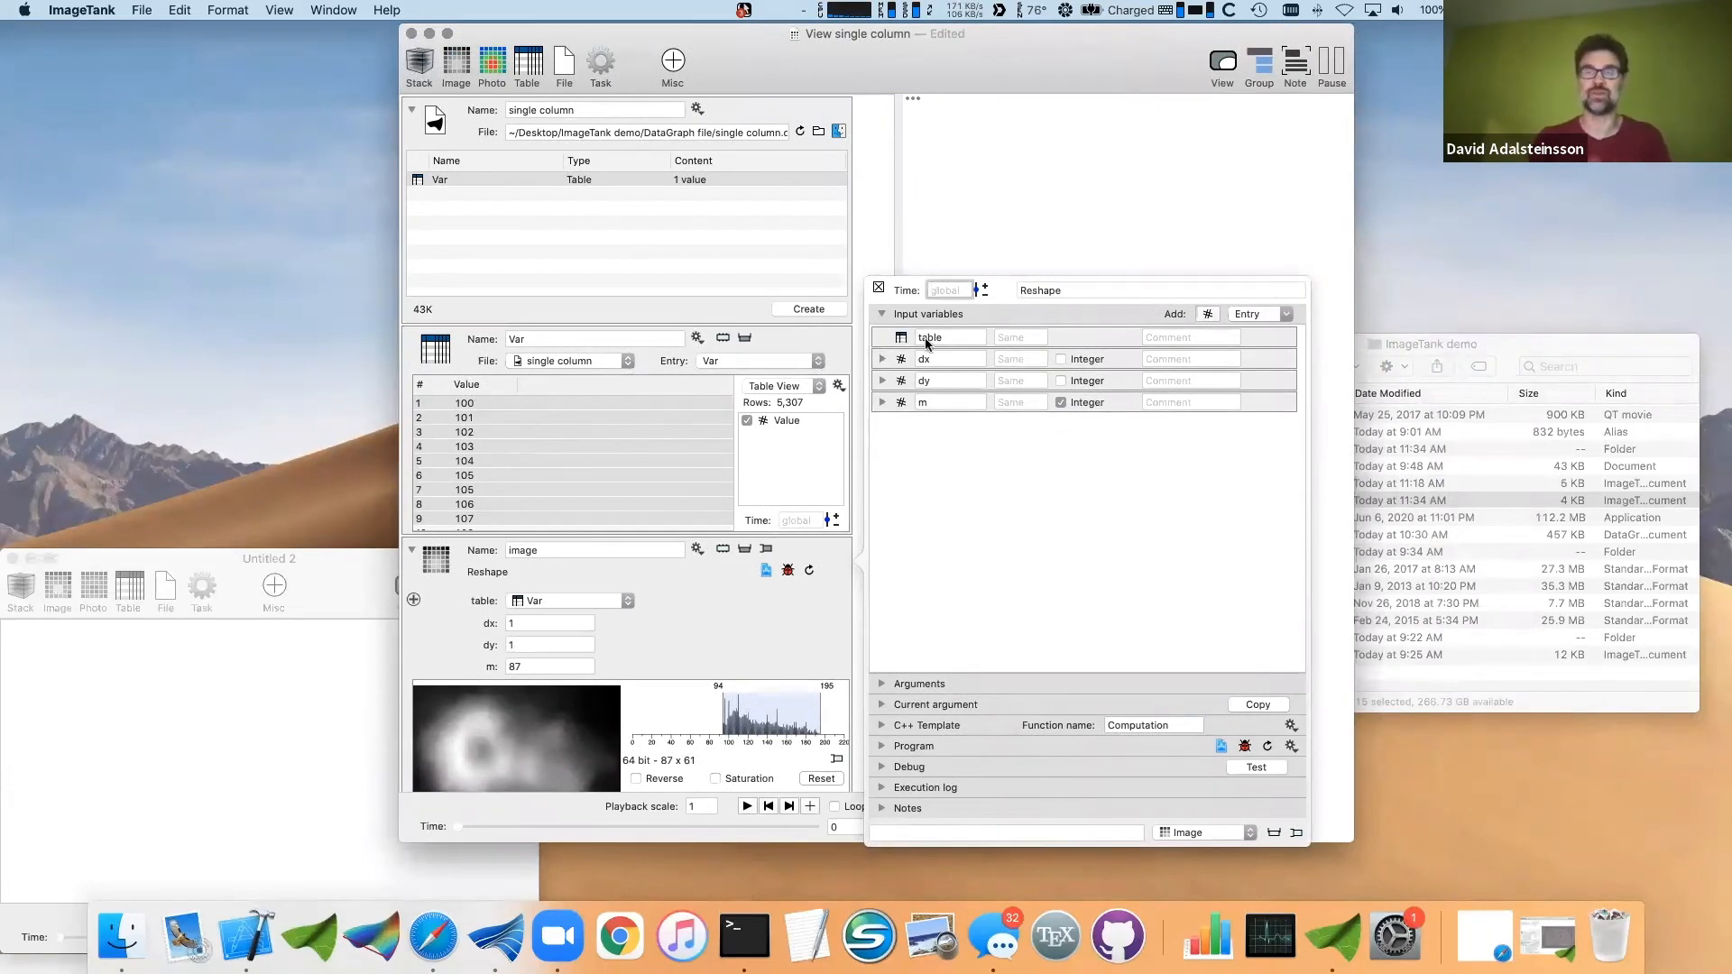
- Show only computation.cpp in the Reshape task's C++ template and examine its Computation function against the input variables
left_click(882, 727)
left_click_drag(1043, 600, 1064, 392)
left_click(1290, 449)
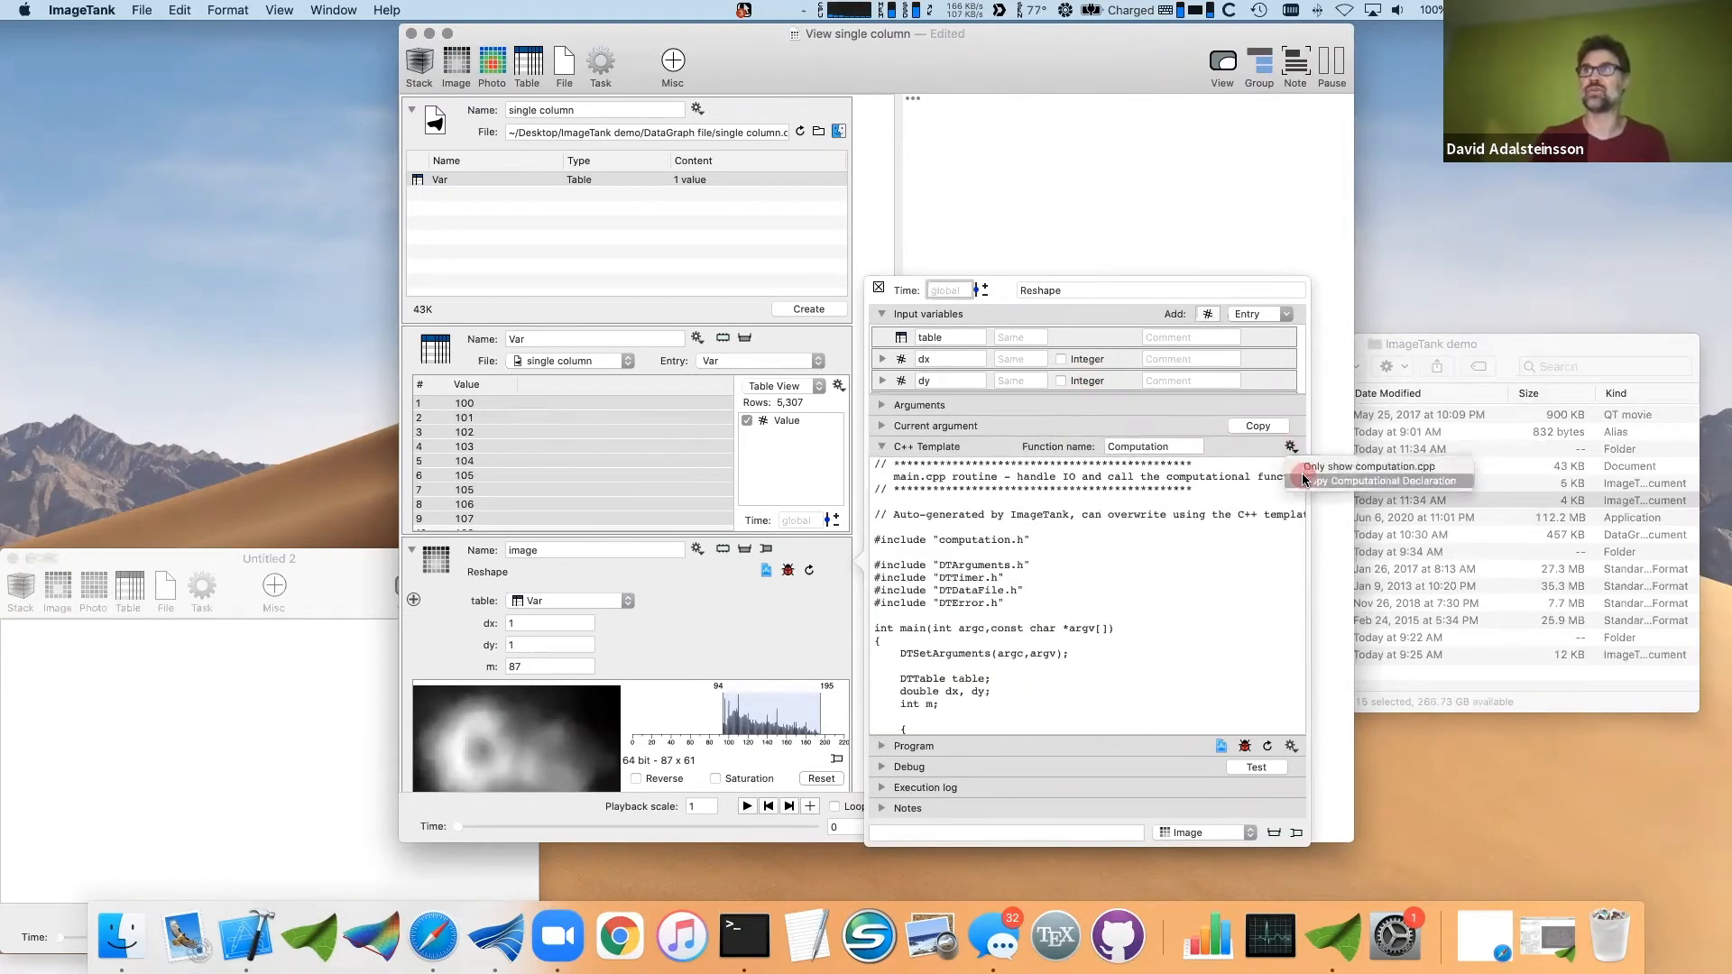
left_click(1335, 485)
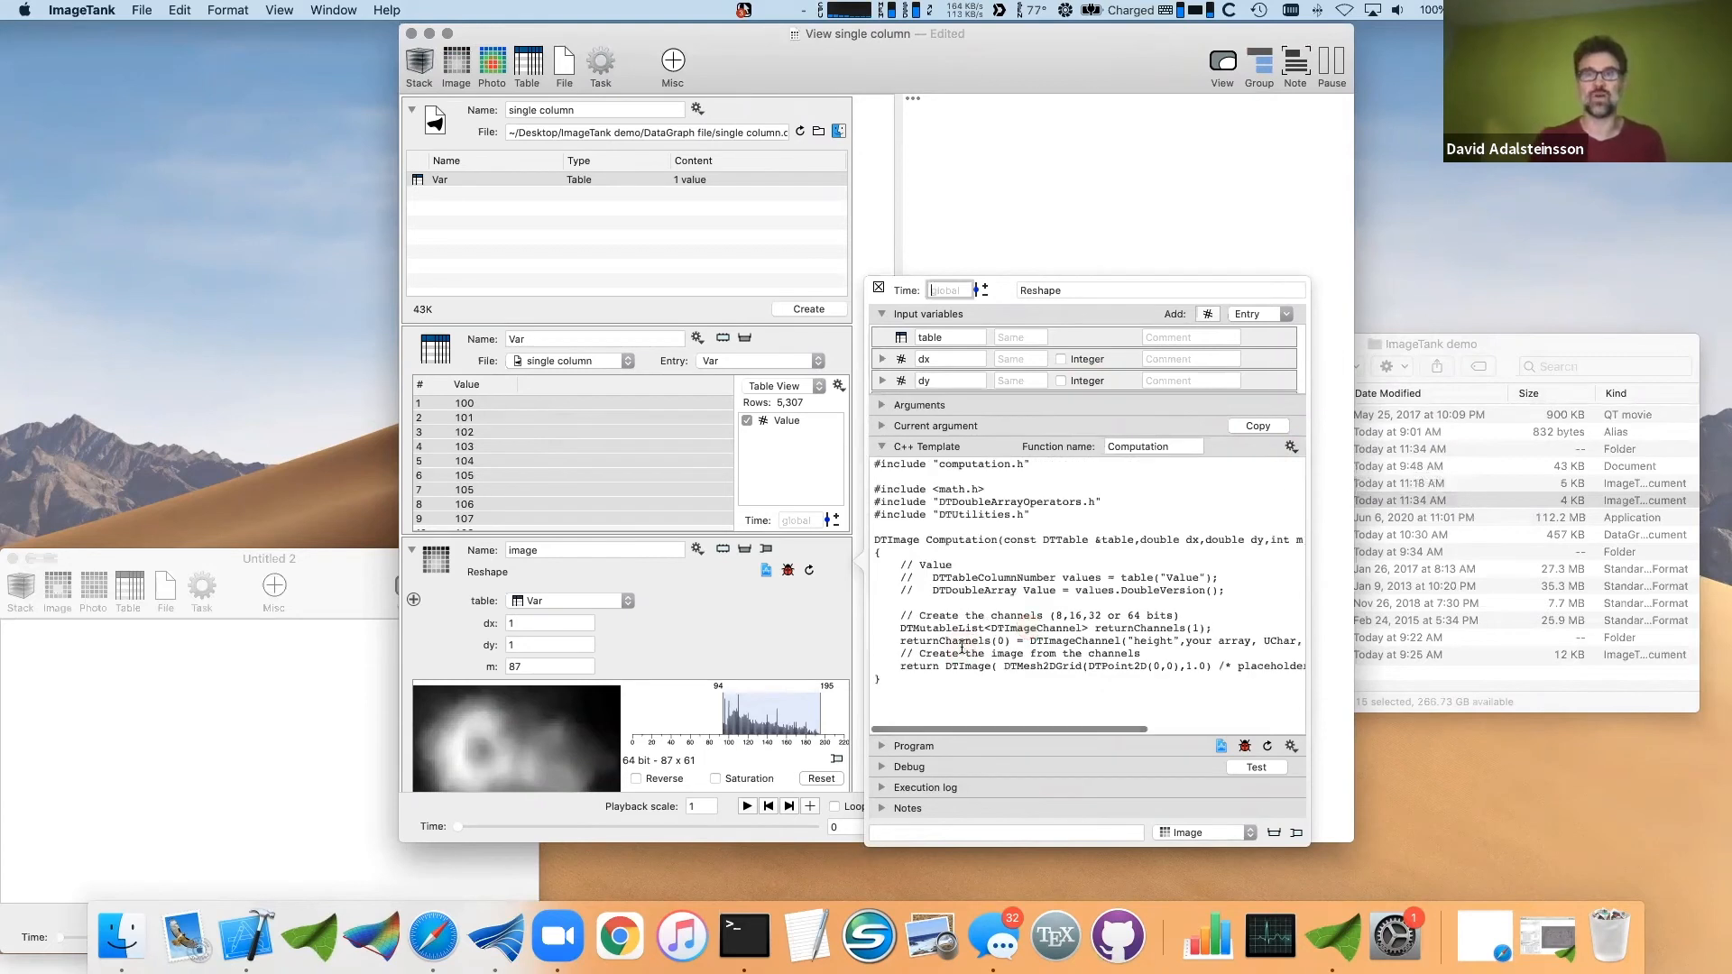
left_click_drag(875, 541, 853, 727)
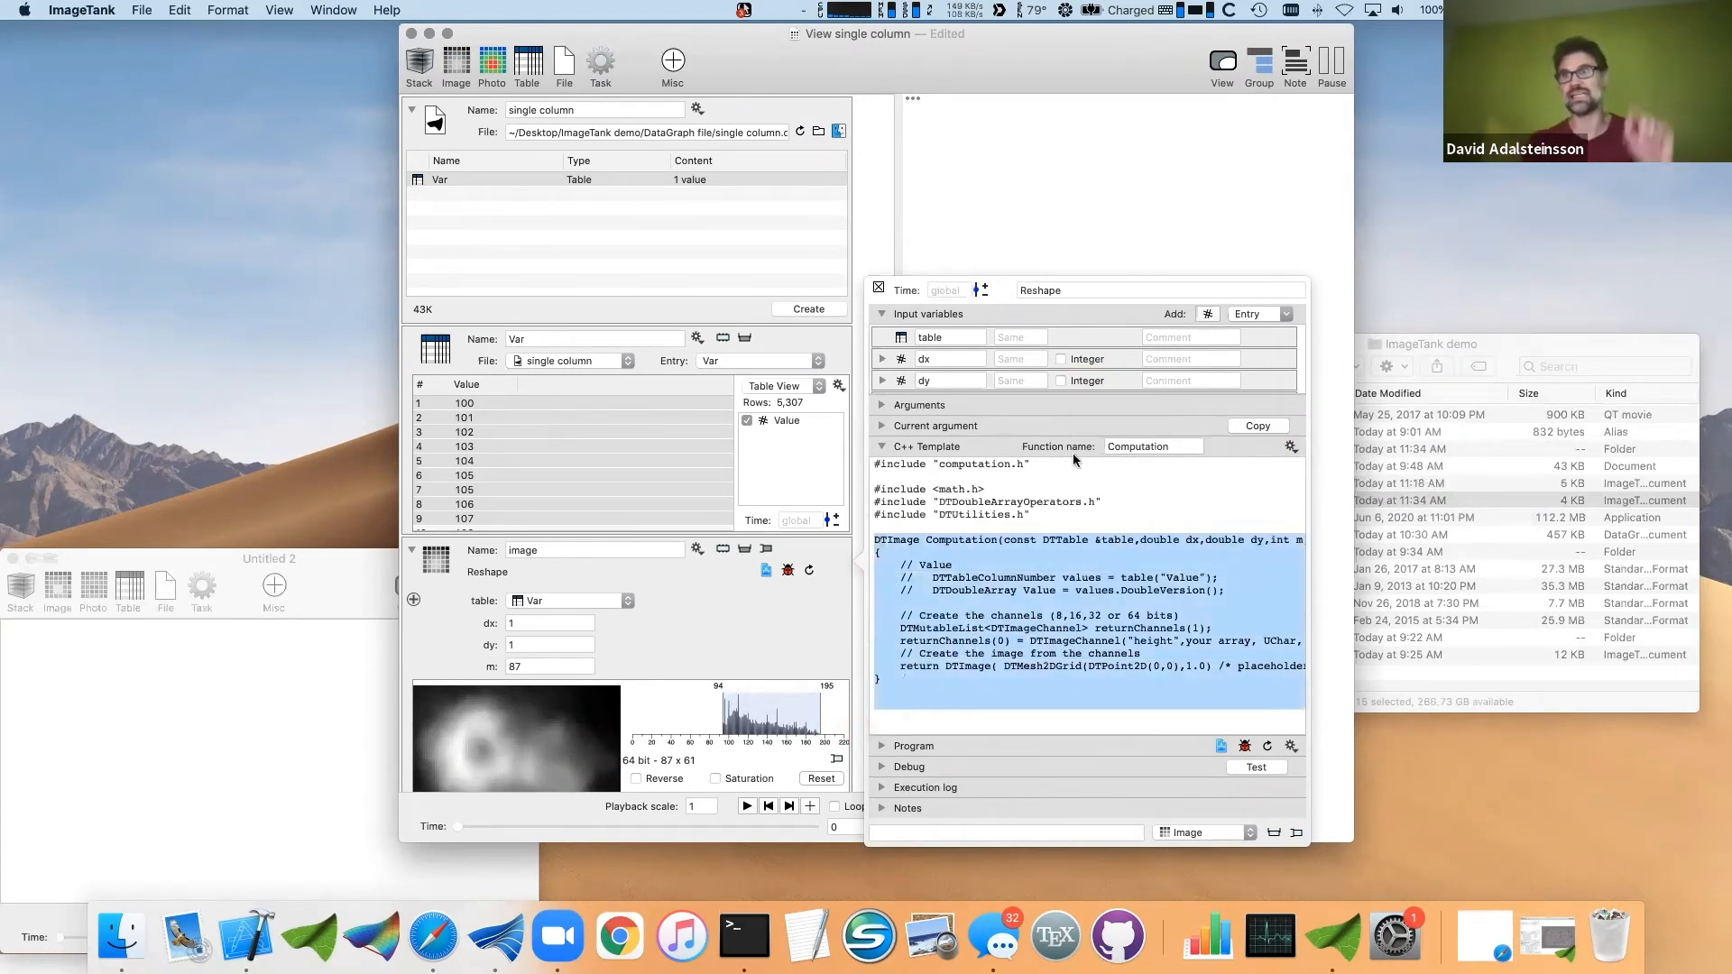
left_click(1060, 542)
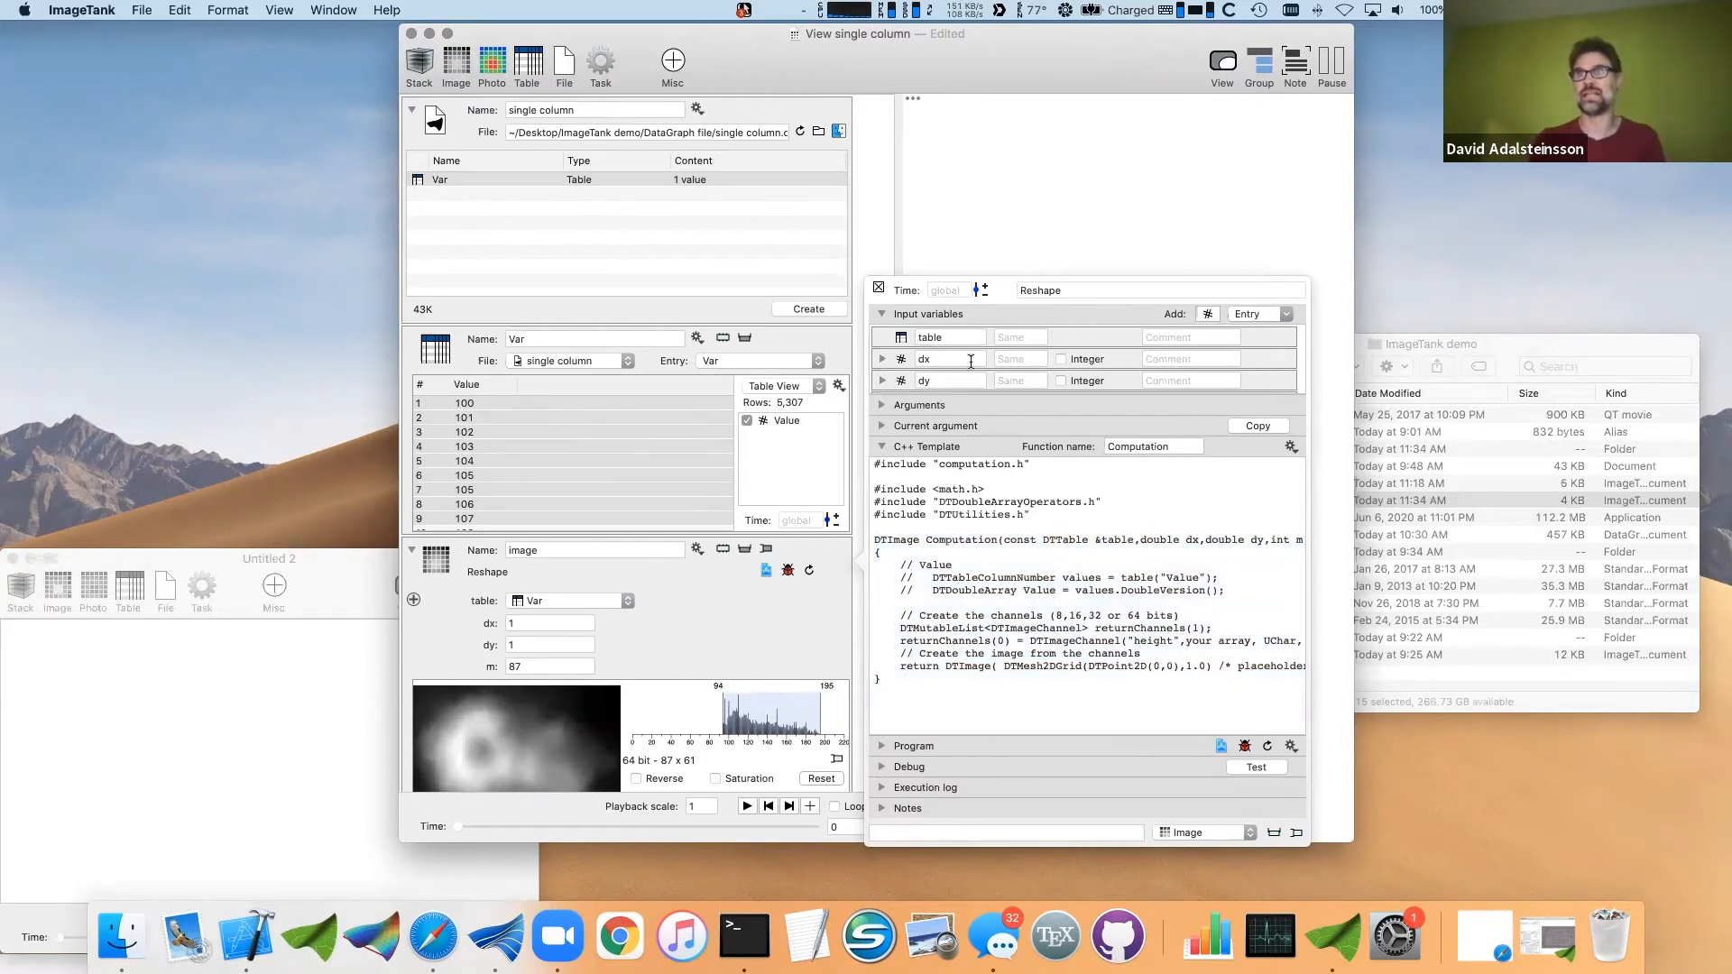
scroll(963, 379, "down", 2)
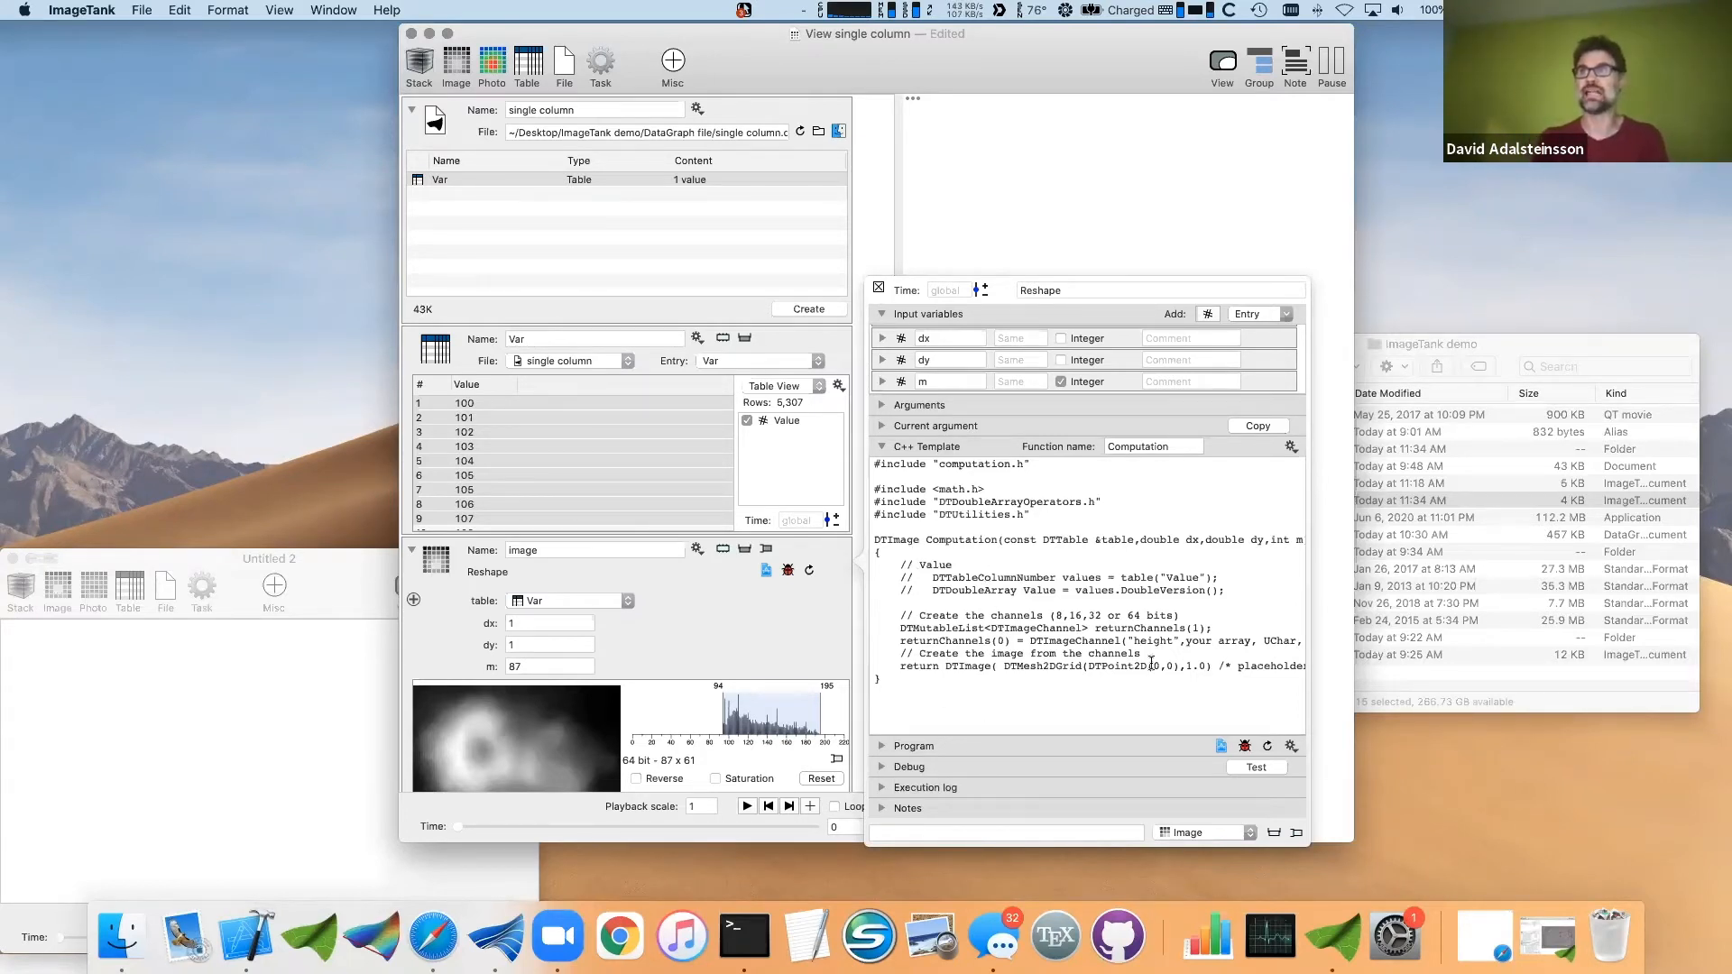
- Open the Reshape task's project in Xcode and examine how computation.cpp reshapes Value into block and returns the height channel
left_click(1220, 746)
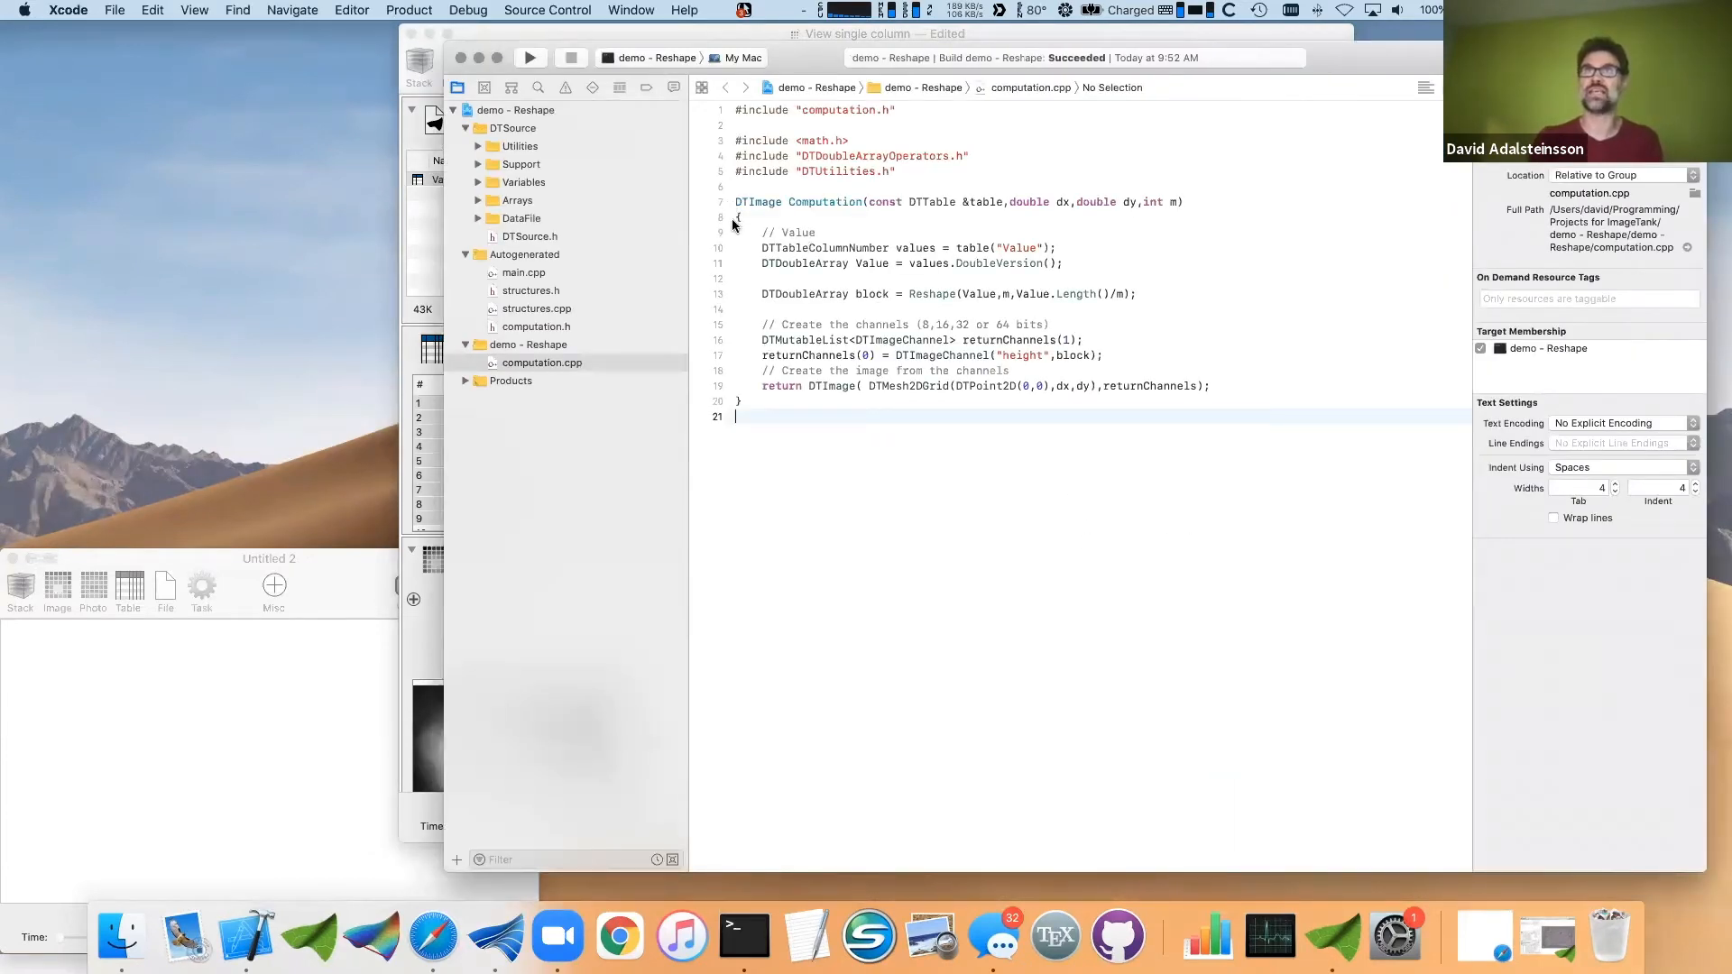
left_click_drag(733, 218, 730, 405)
double_click(931, 294)
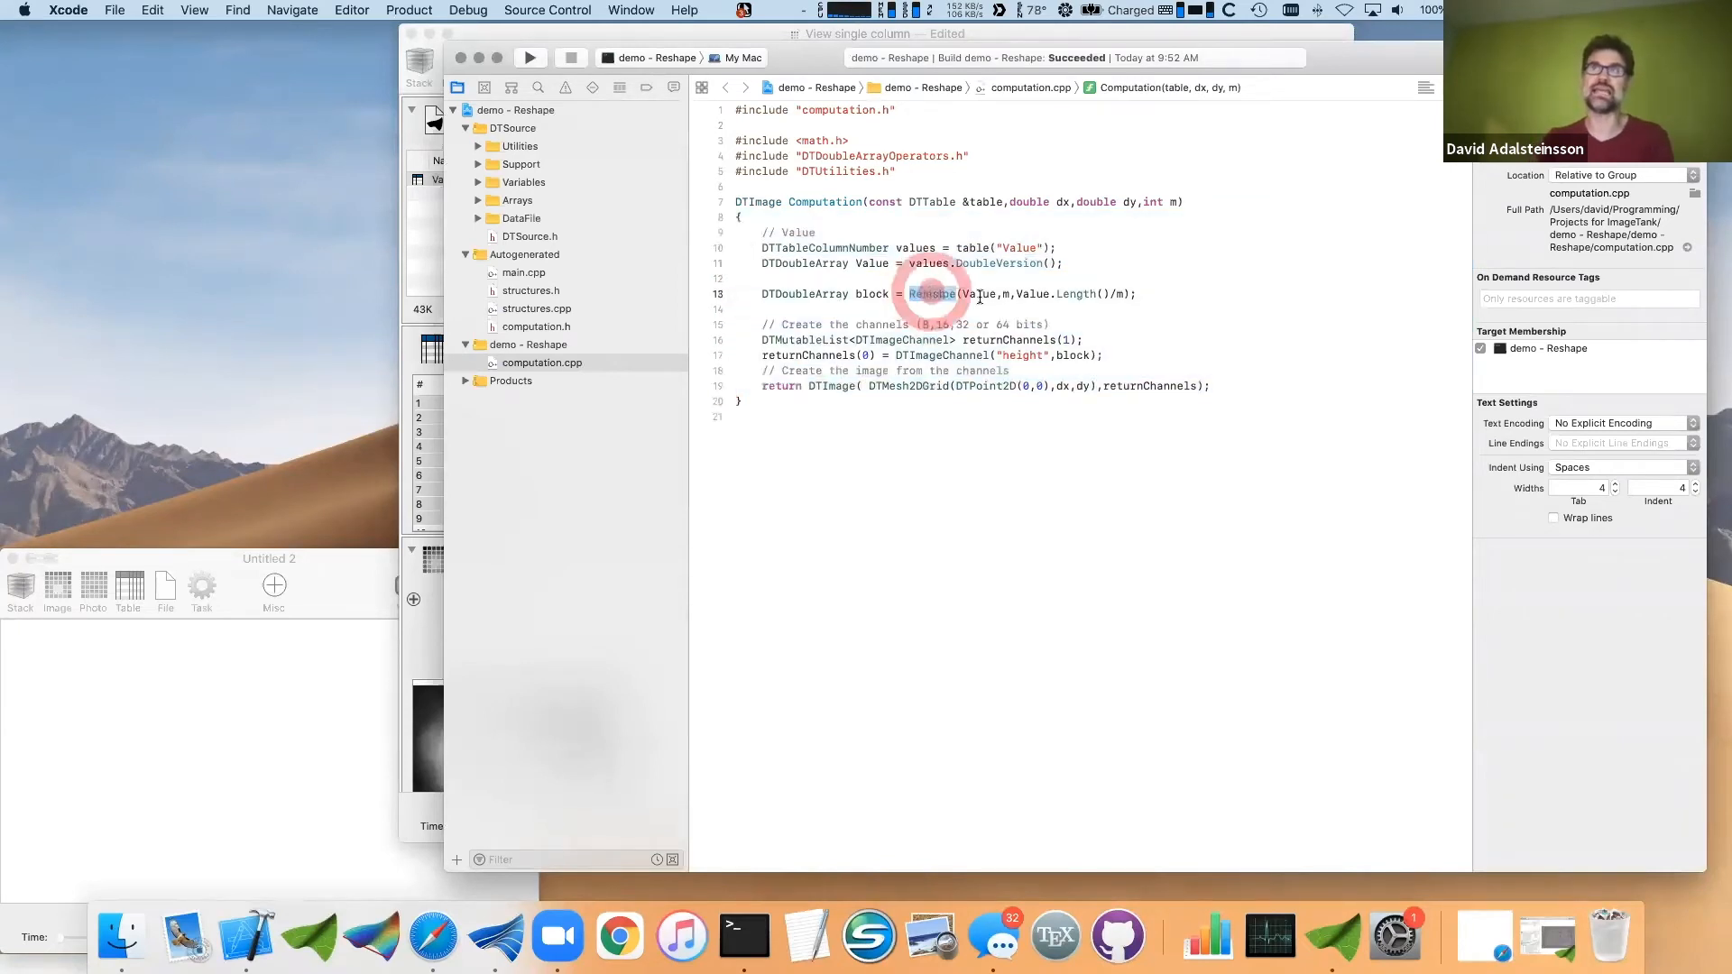
left_click(1175, 205)
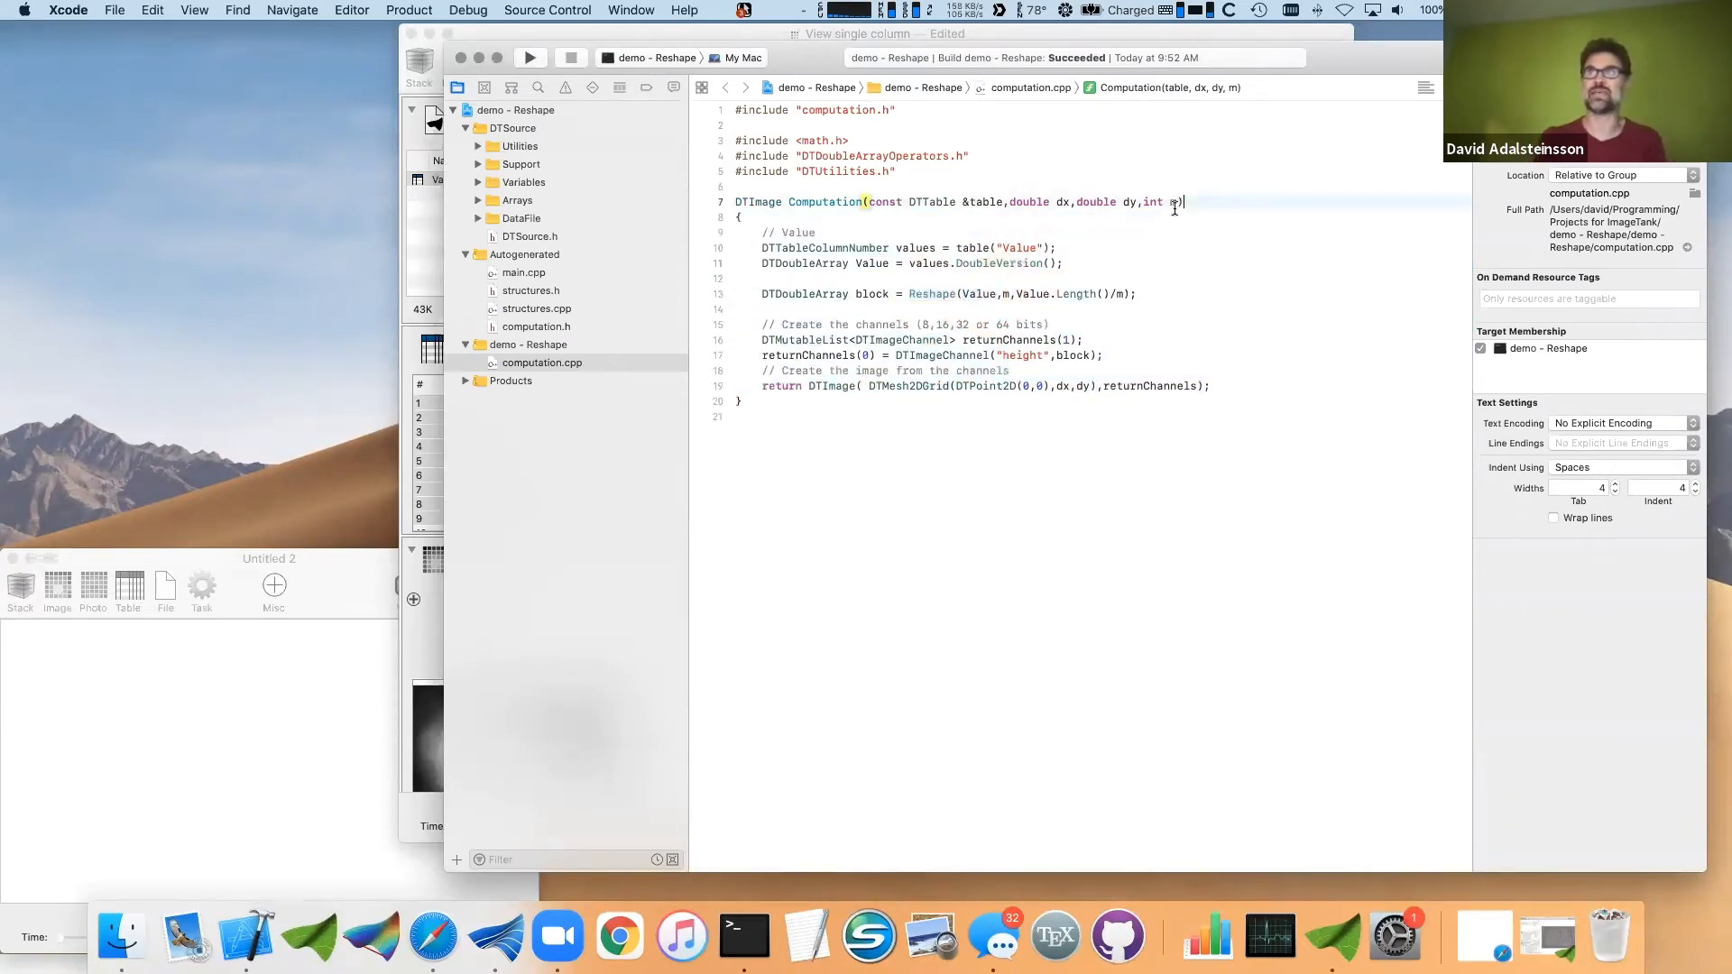
double_click(1169, 200)
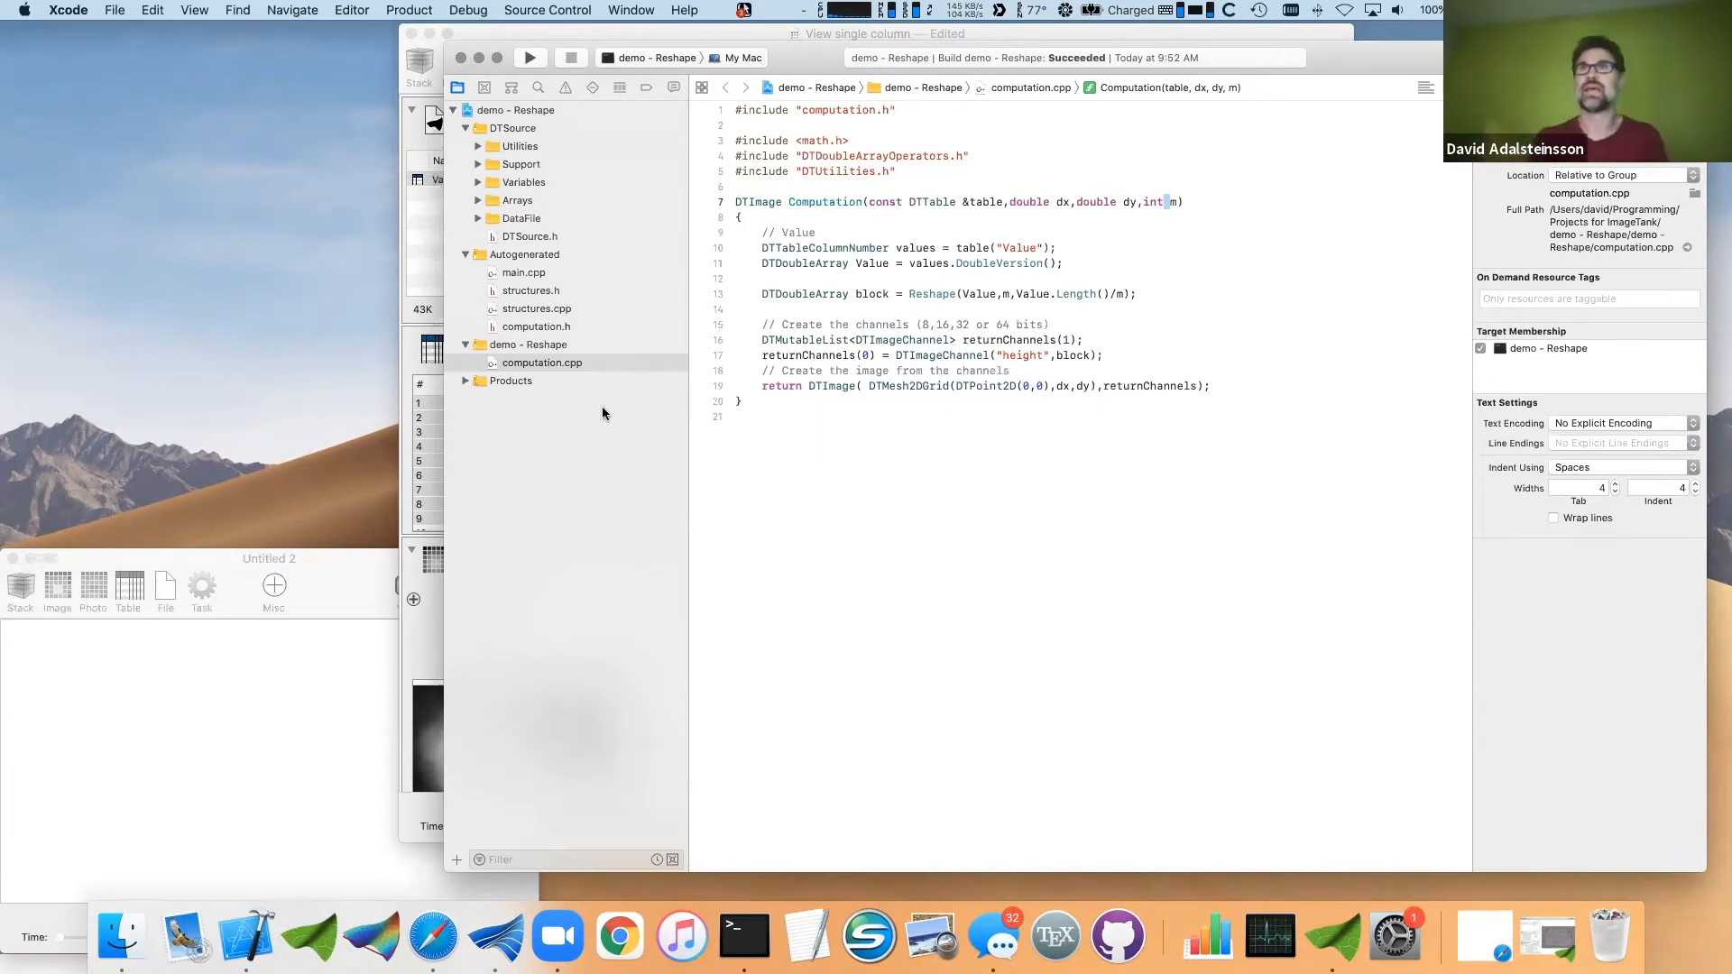
double_click(861, 293)
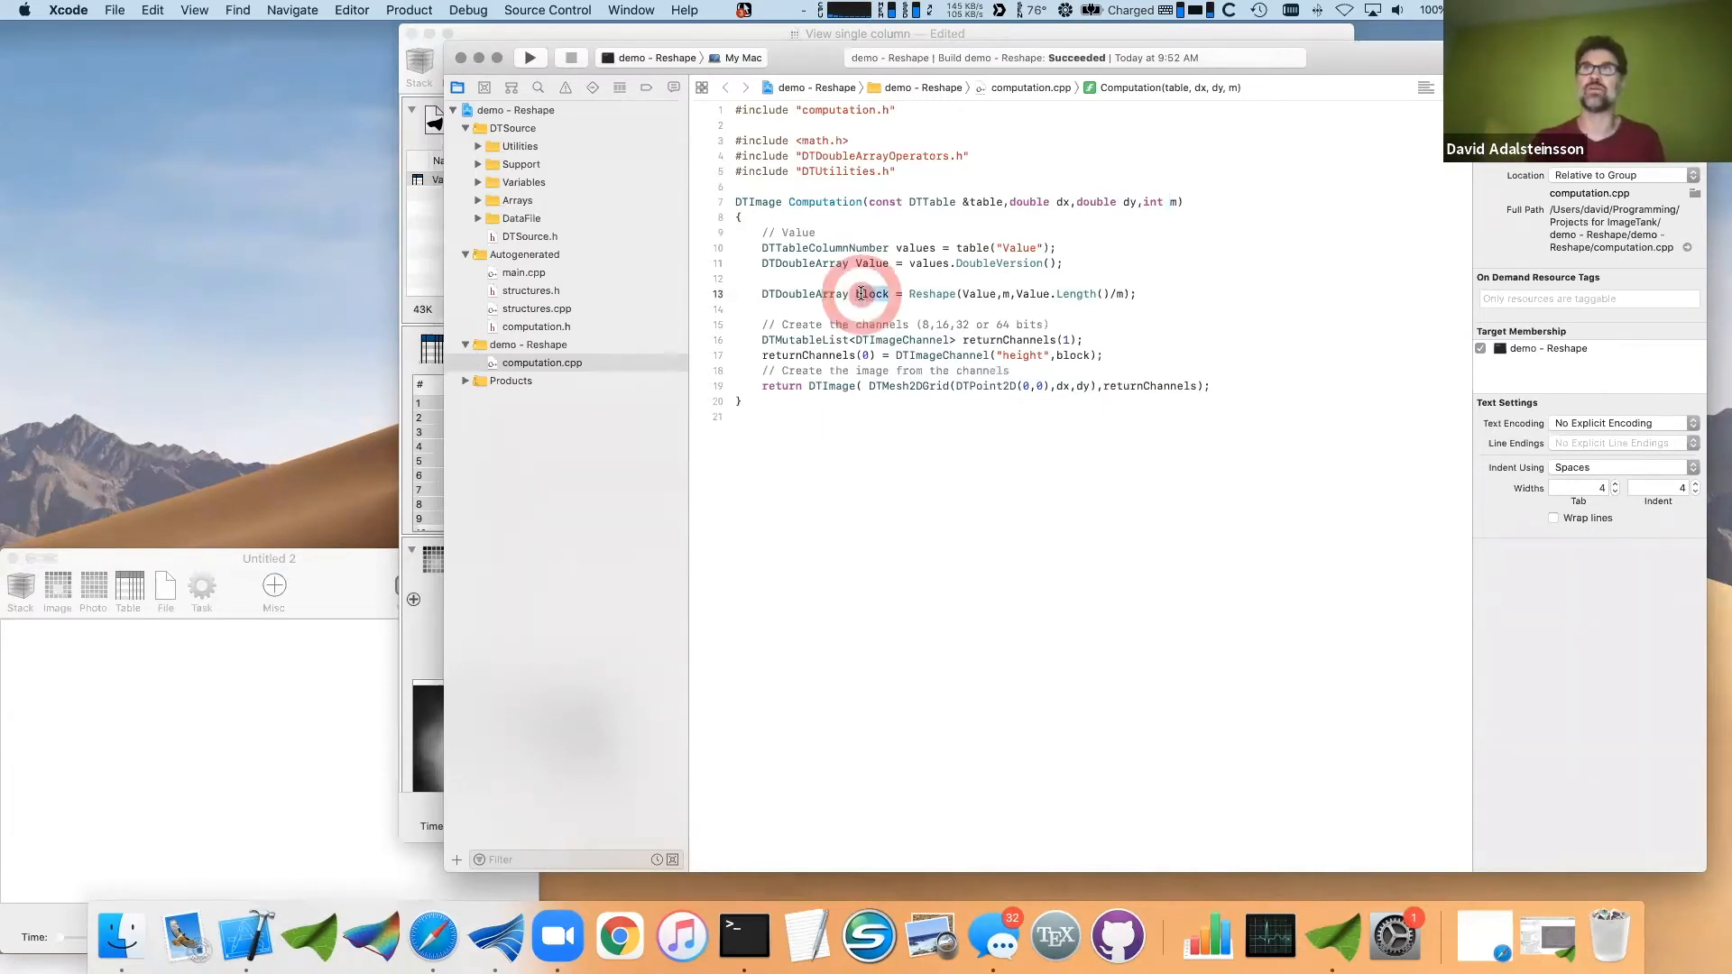
double_click(911, 341)
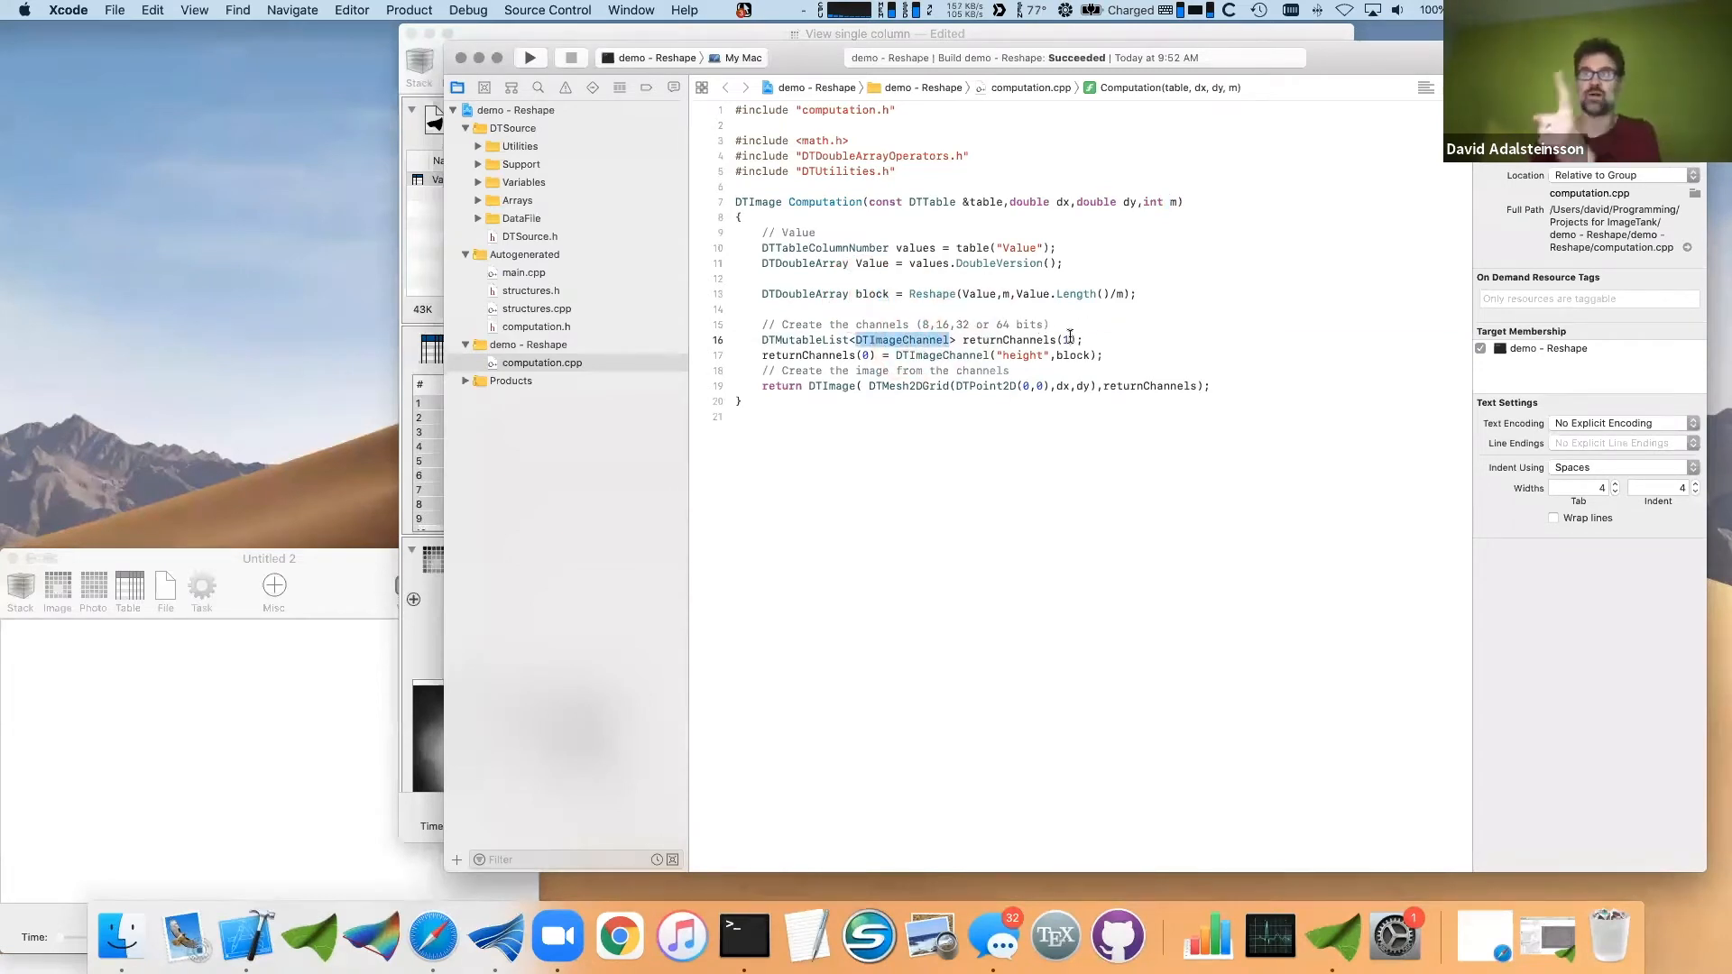
double_click(1023, 356)
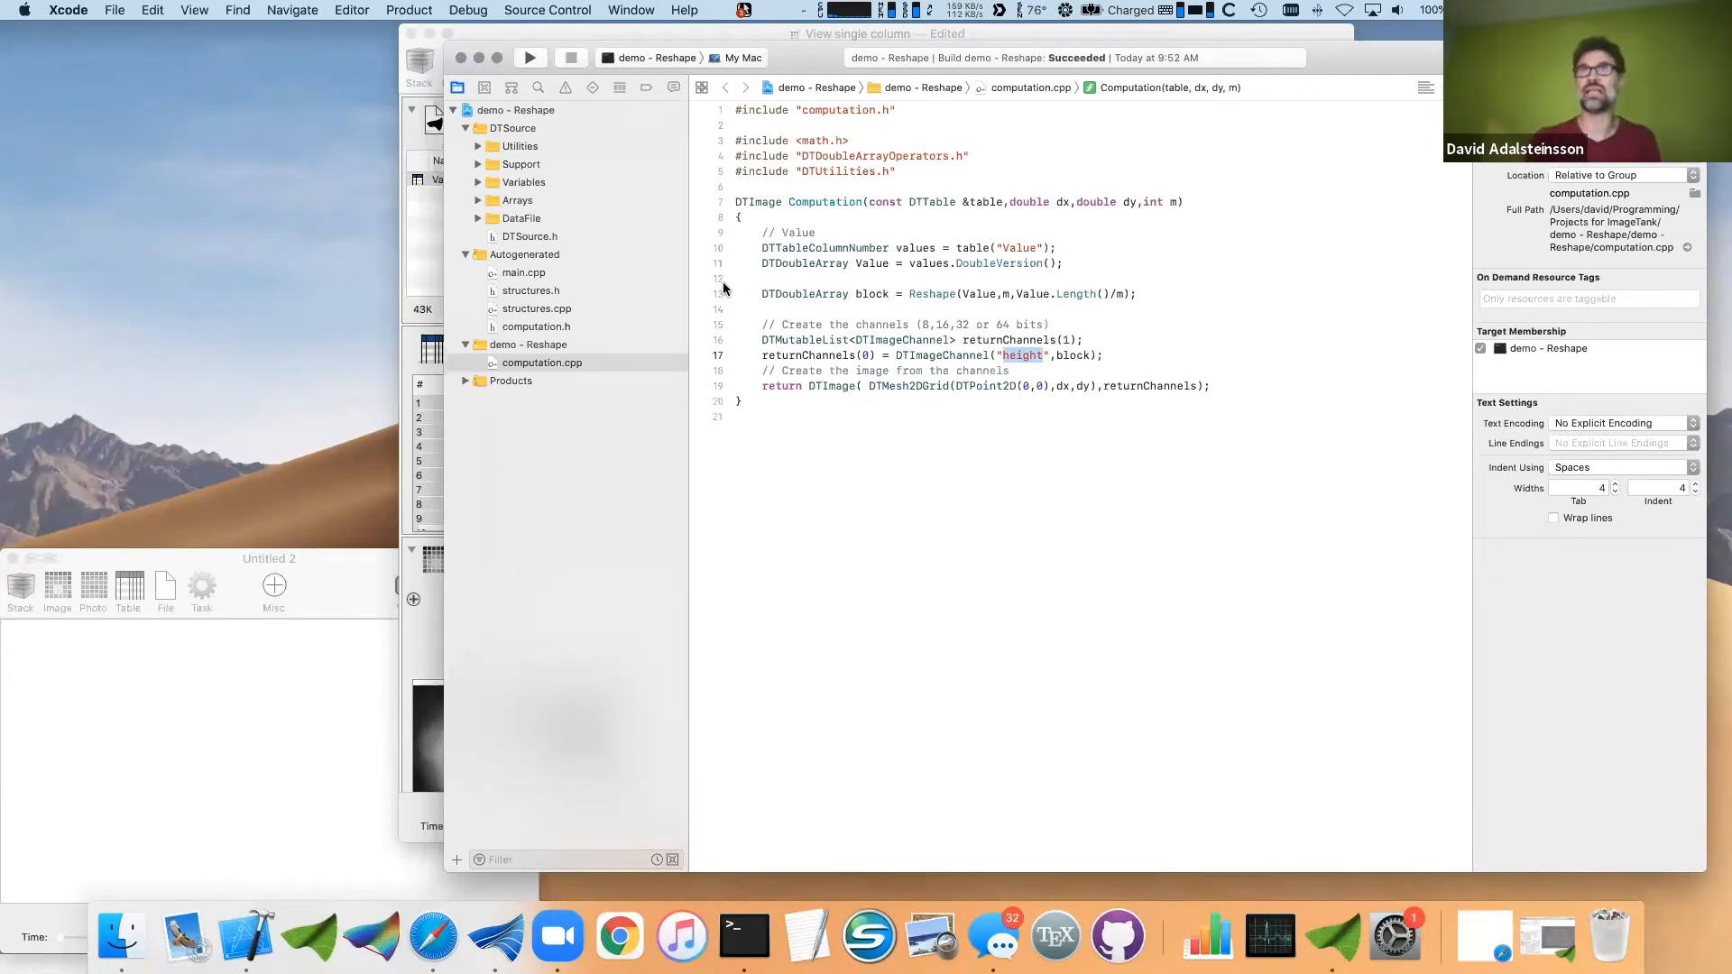
left_click_drag(723, 286, 723, 310)
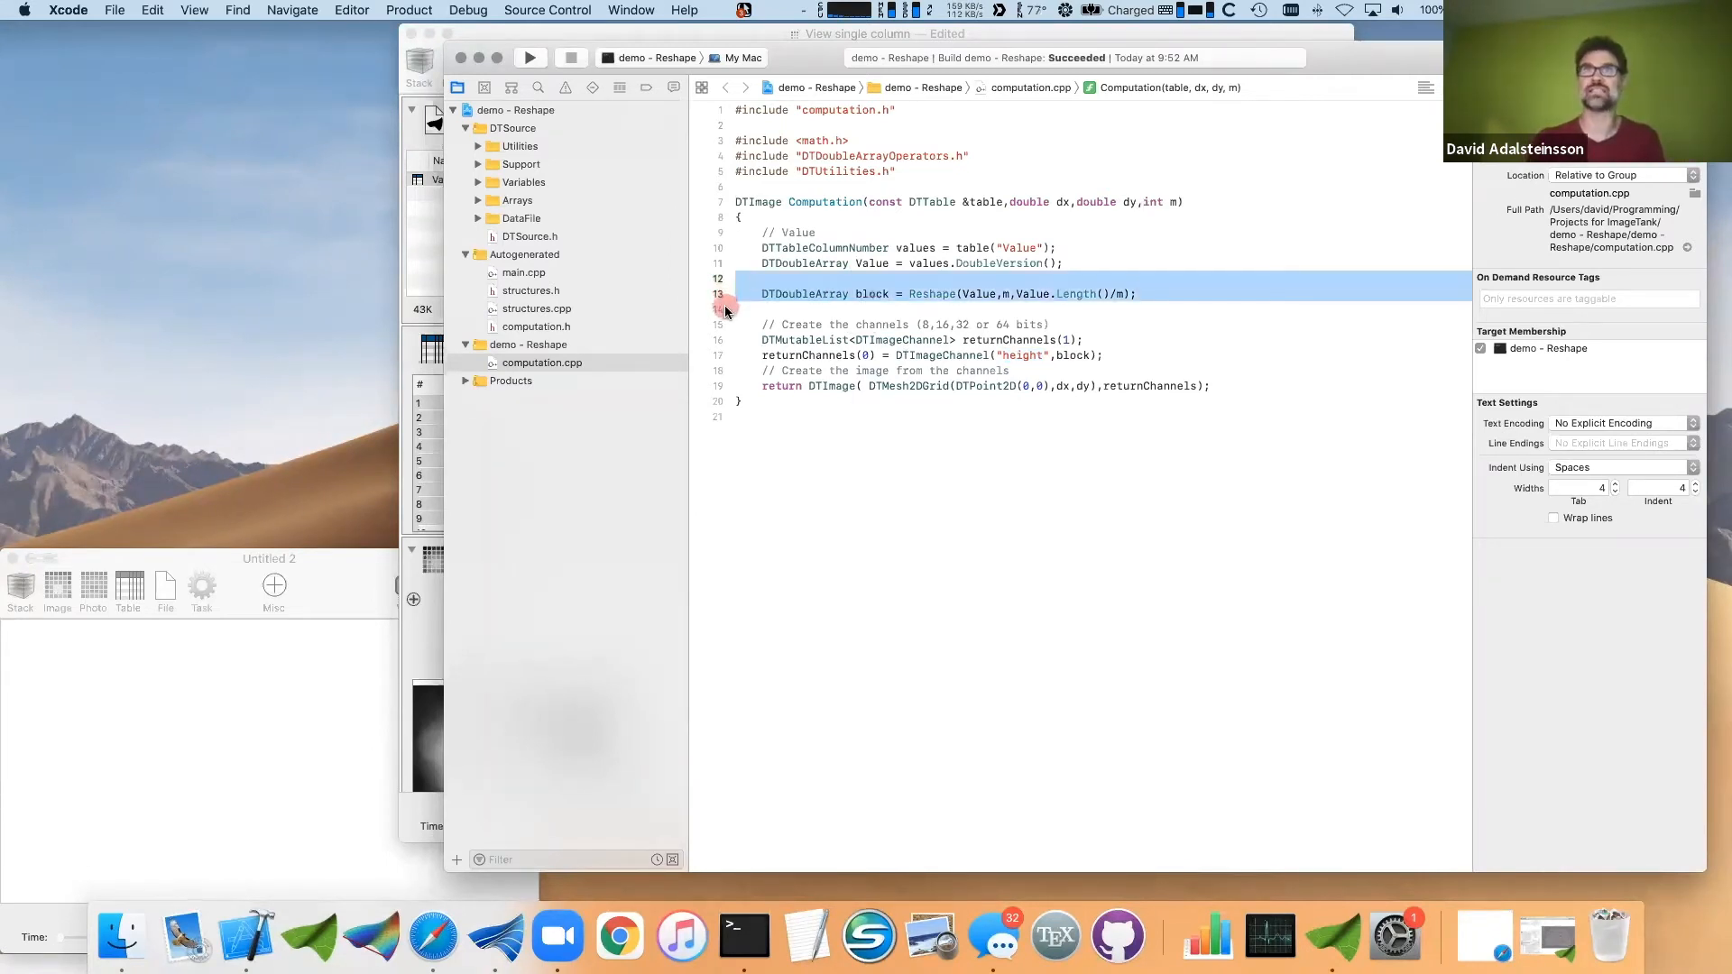
- Compare the ImageTank template's Computation function with the Xcode code and inspect the reshaped image's preview
left_click(417, 372)
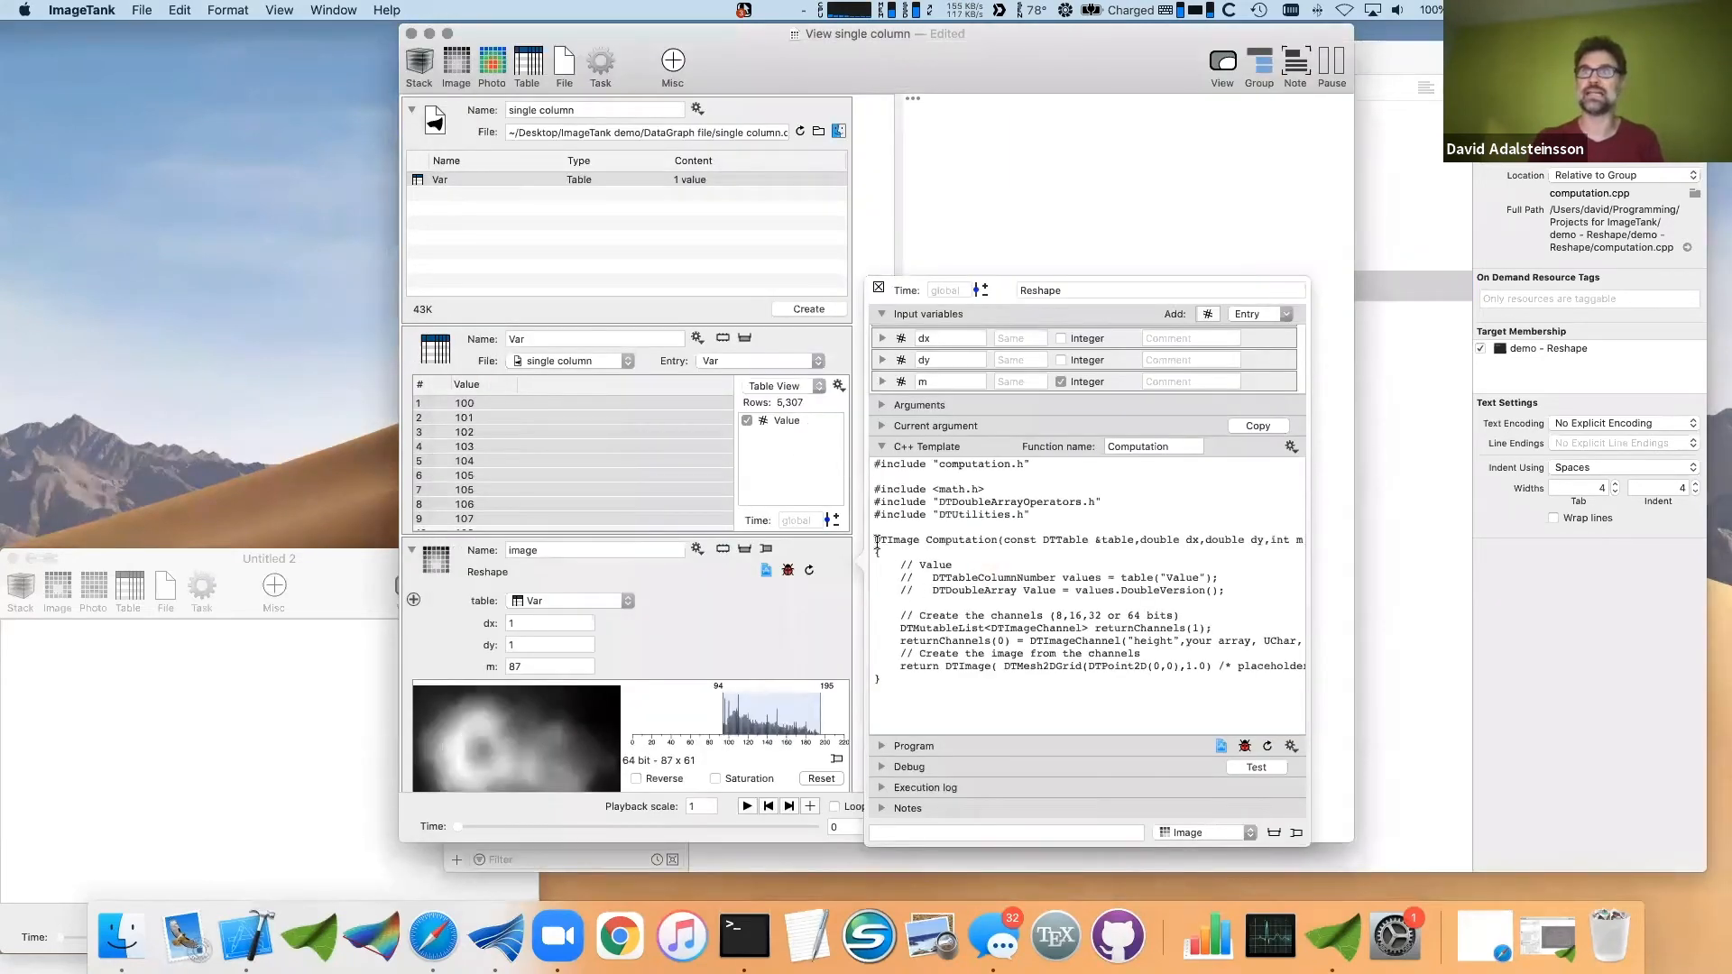
left_click_drag(876, 539, 868, 717)
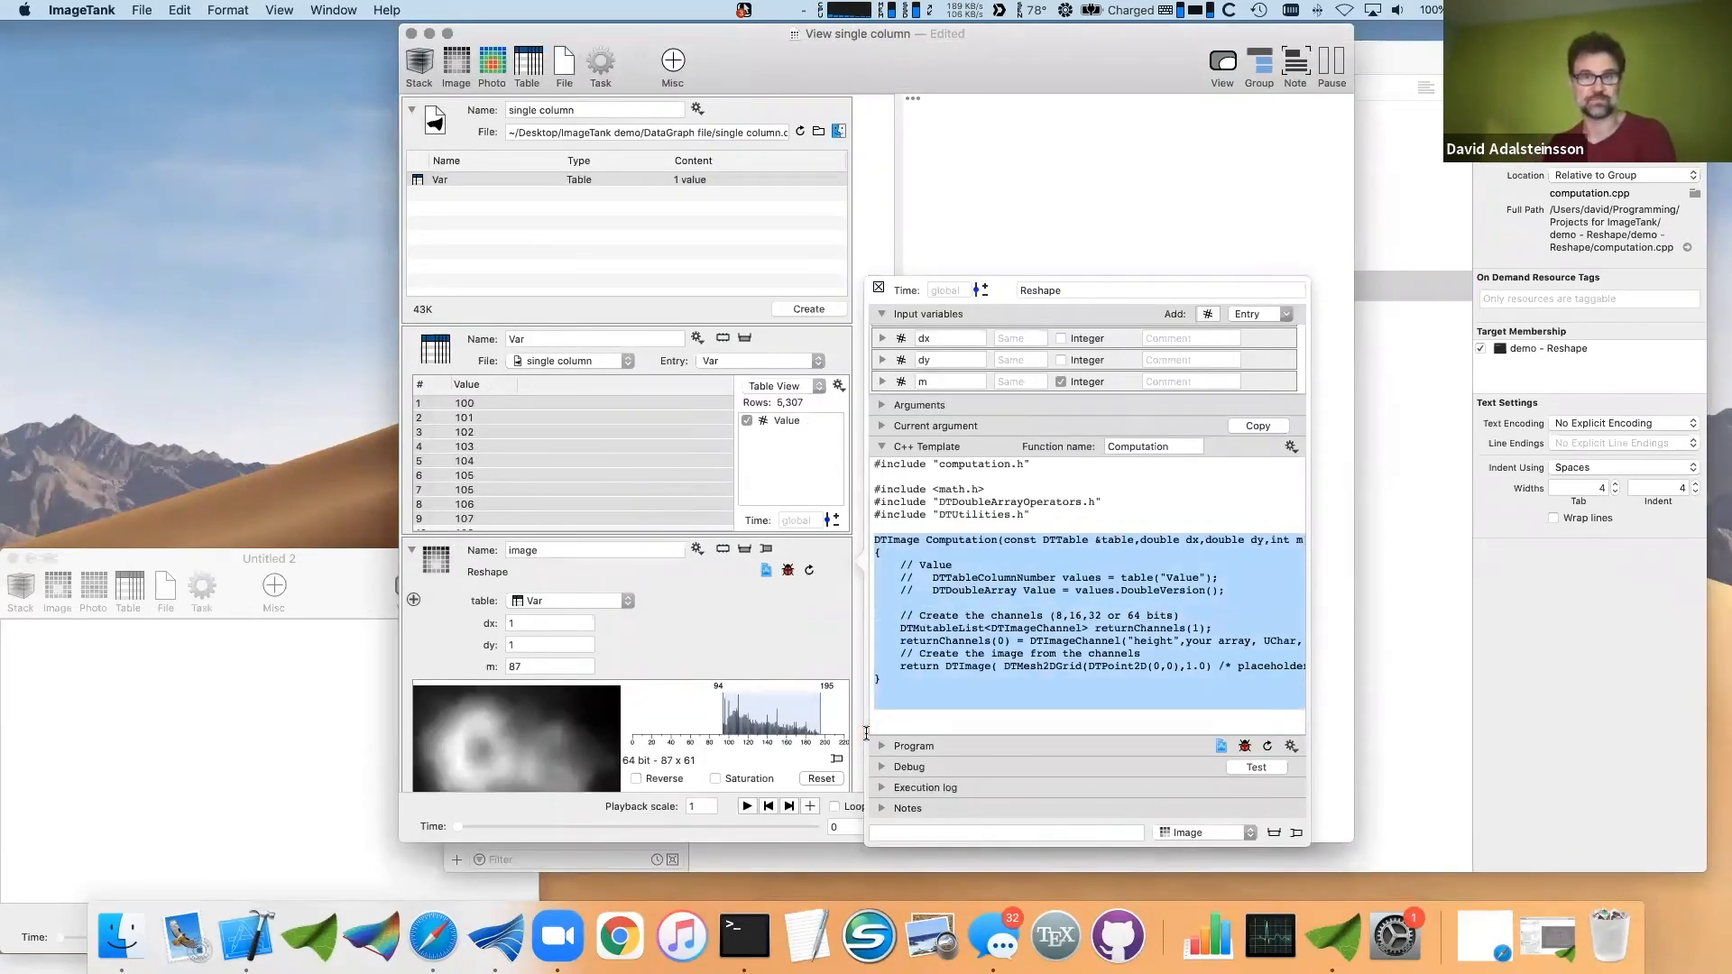
left_click(1445, 215)
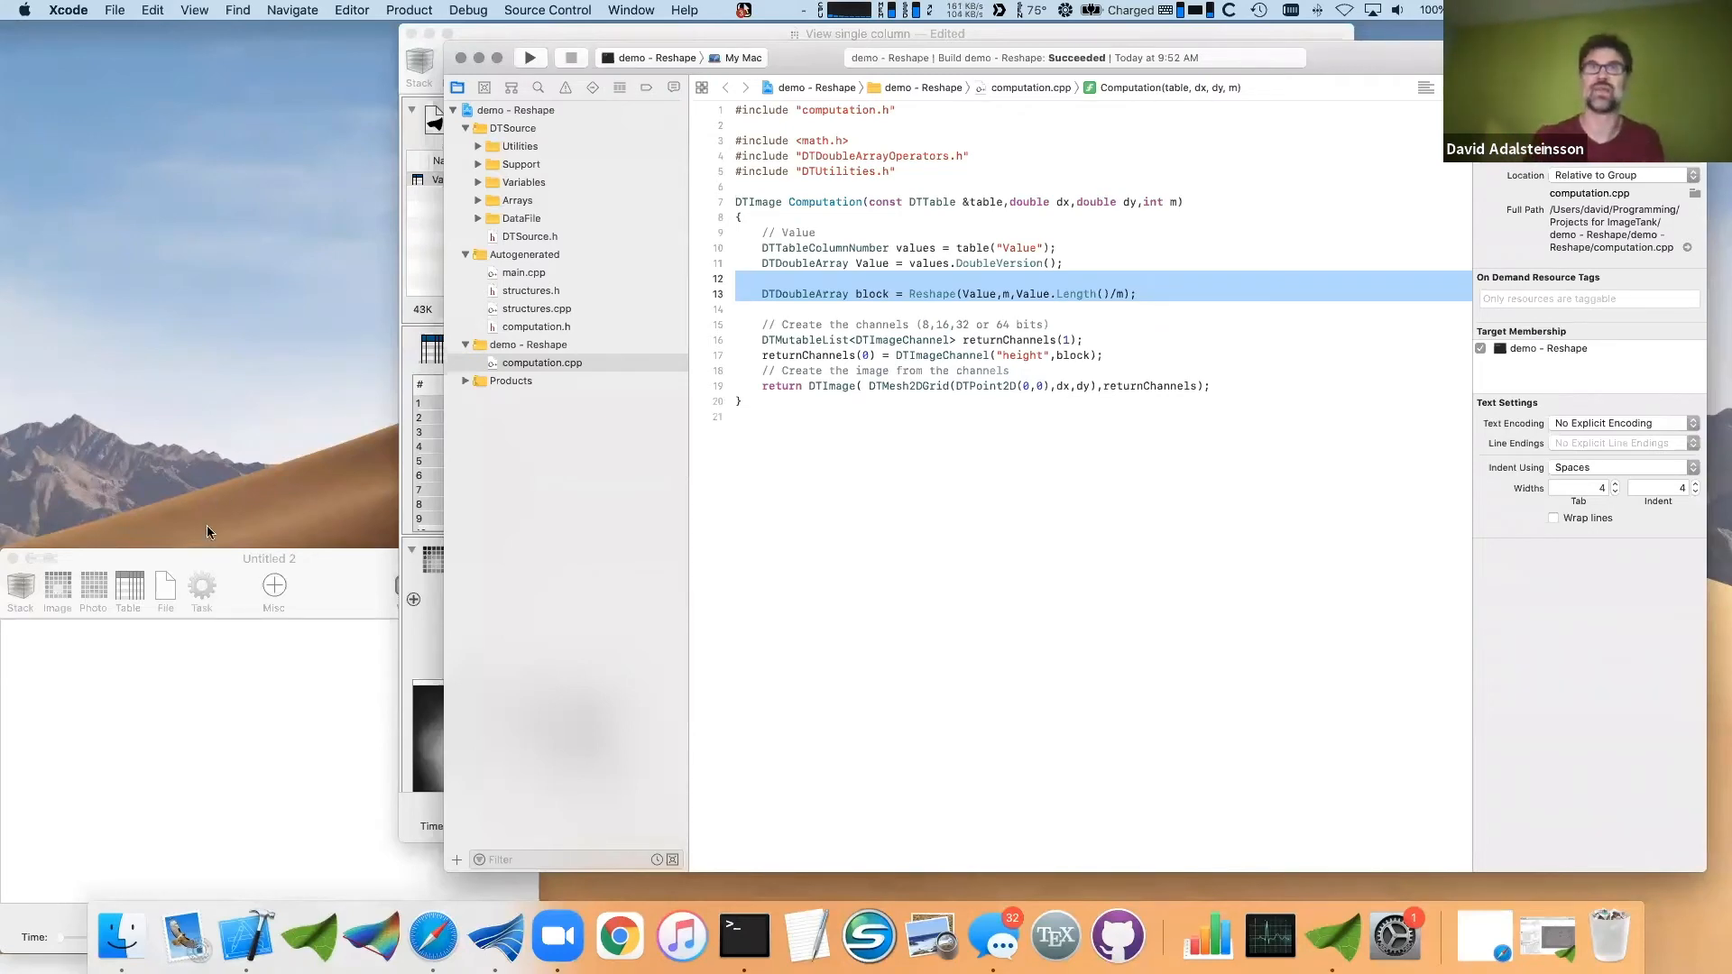
left_click(431, 649)
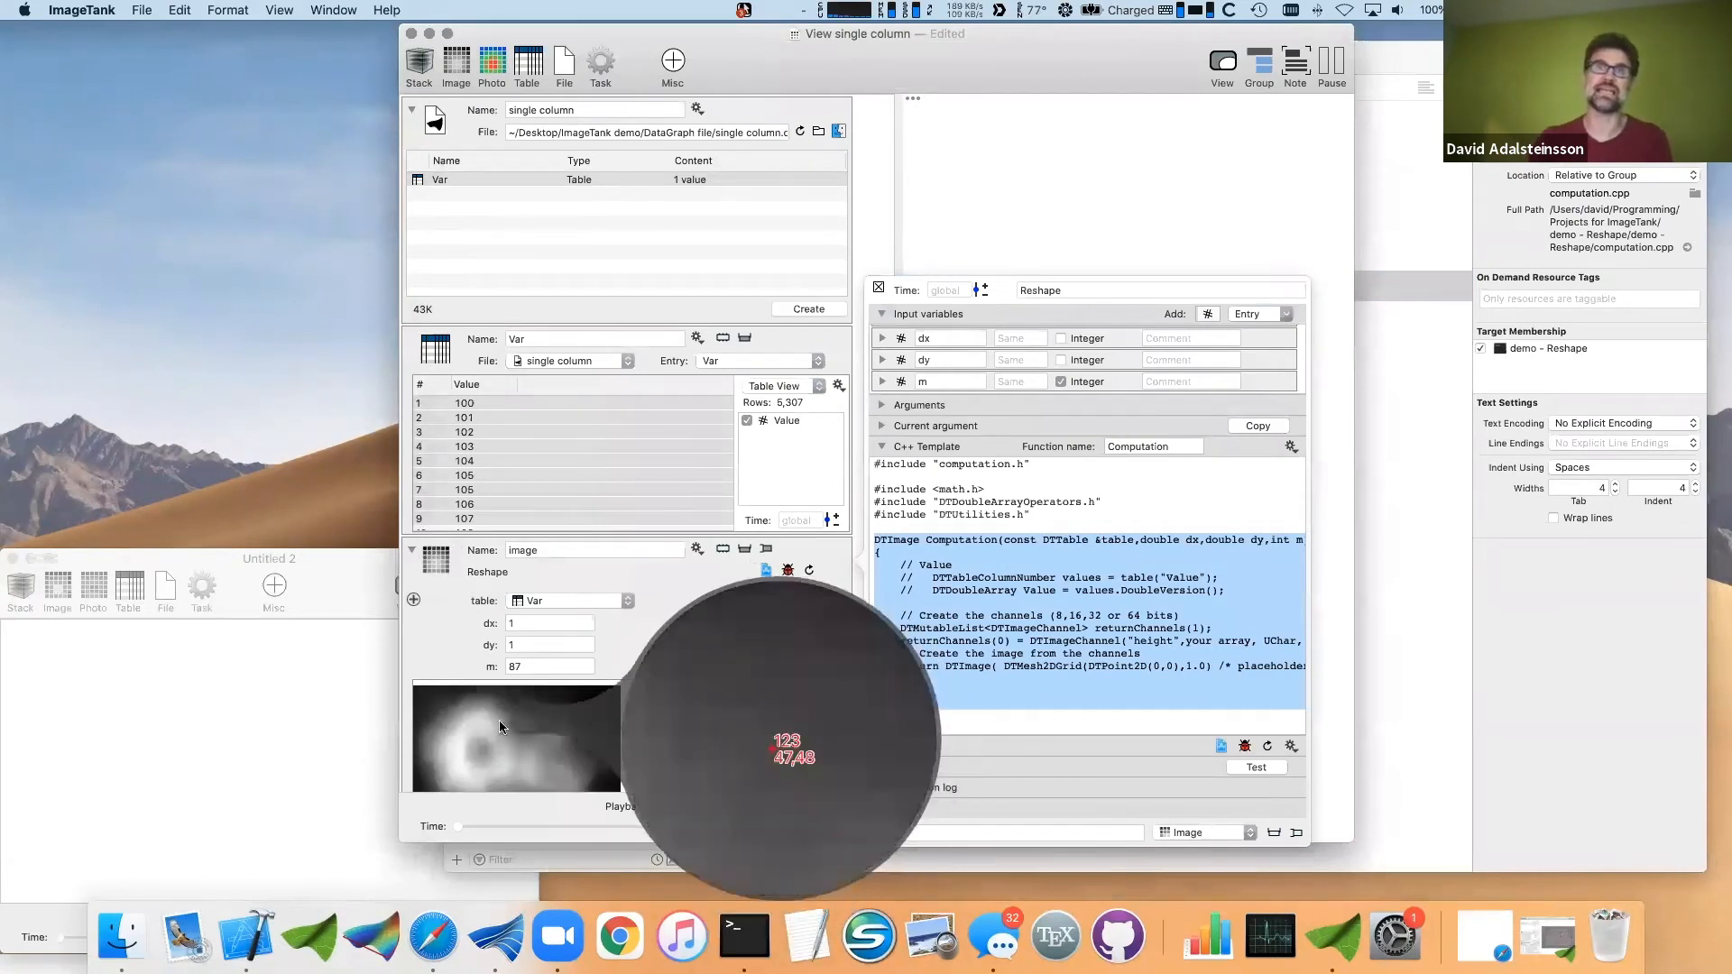
scroll(695, 631, "down", 3)
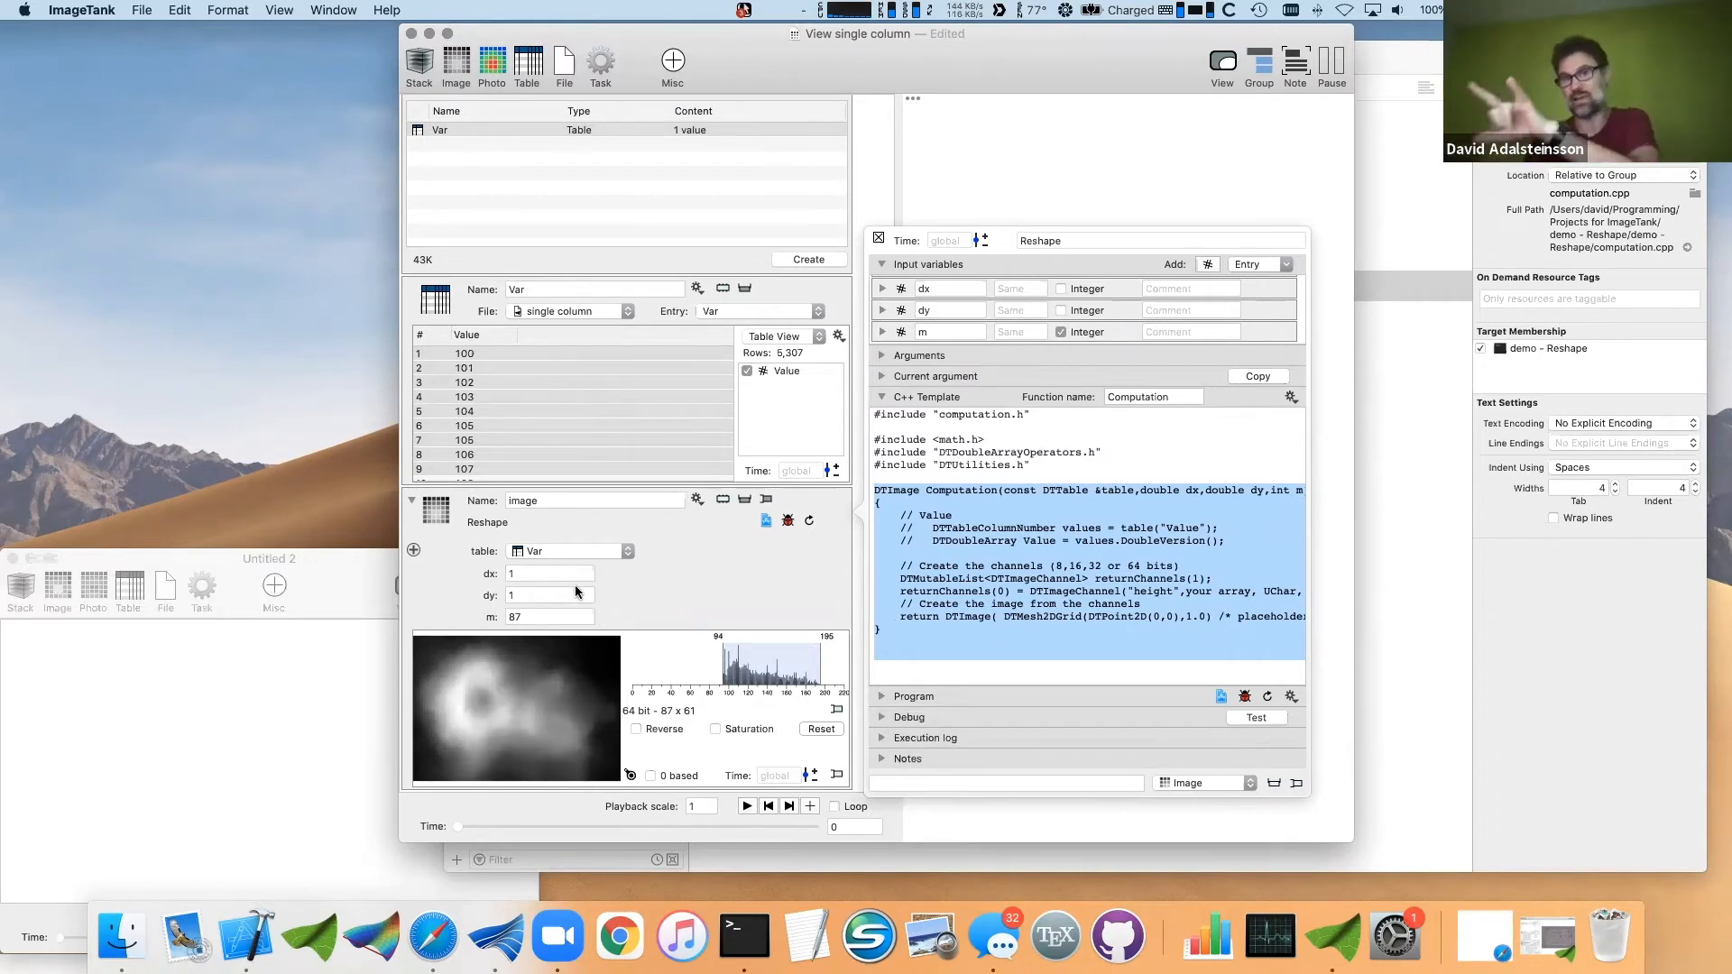
left_click_drag(503, 707, 518, 702)
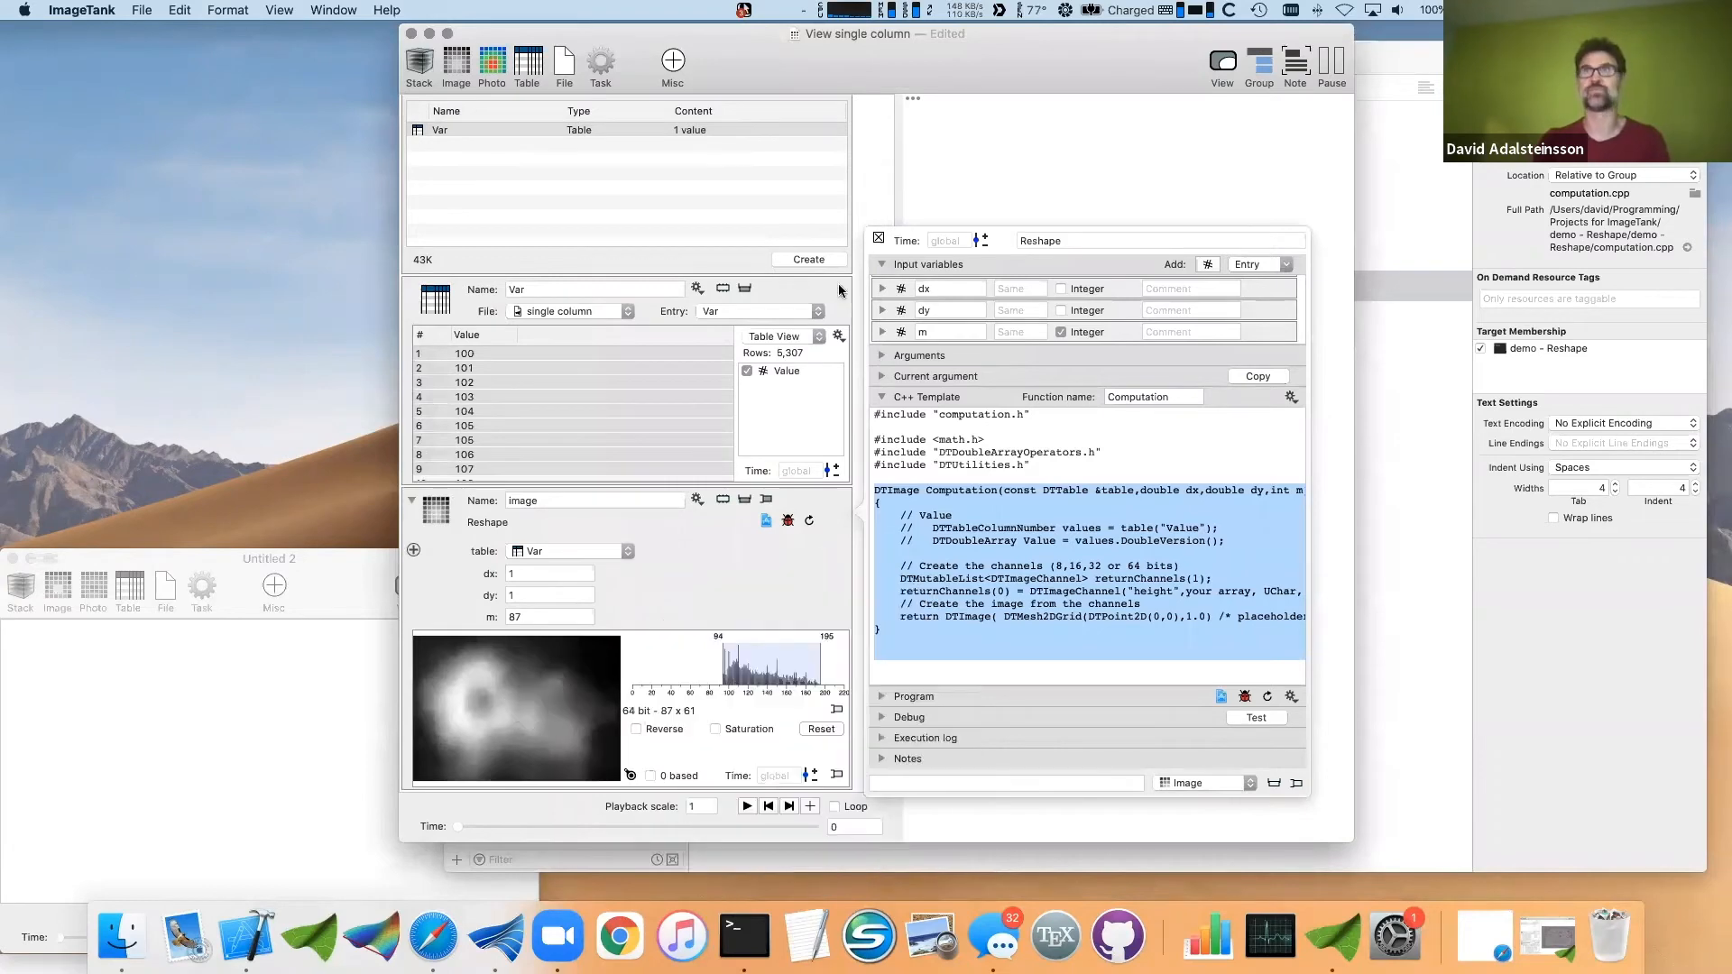
- Close the Reshape details, enlarge the View single column window and place the reshaped image in its empty drawing area
left_click(877, 238)
left_click_drag(1053, 77, 846, 74)
left_click_drag(1142, 837, 1438, 897)
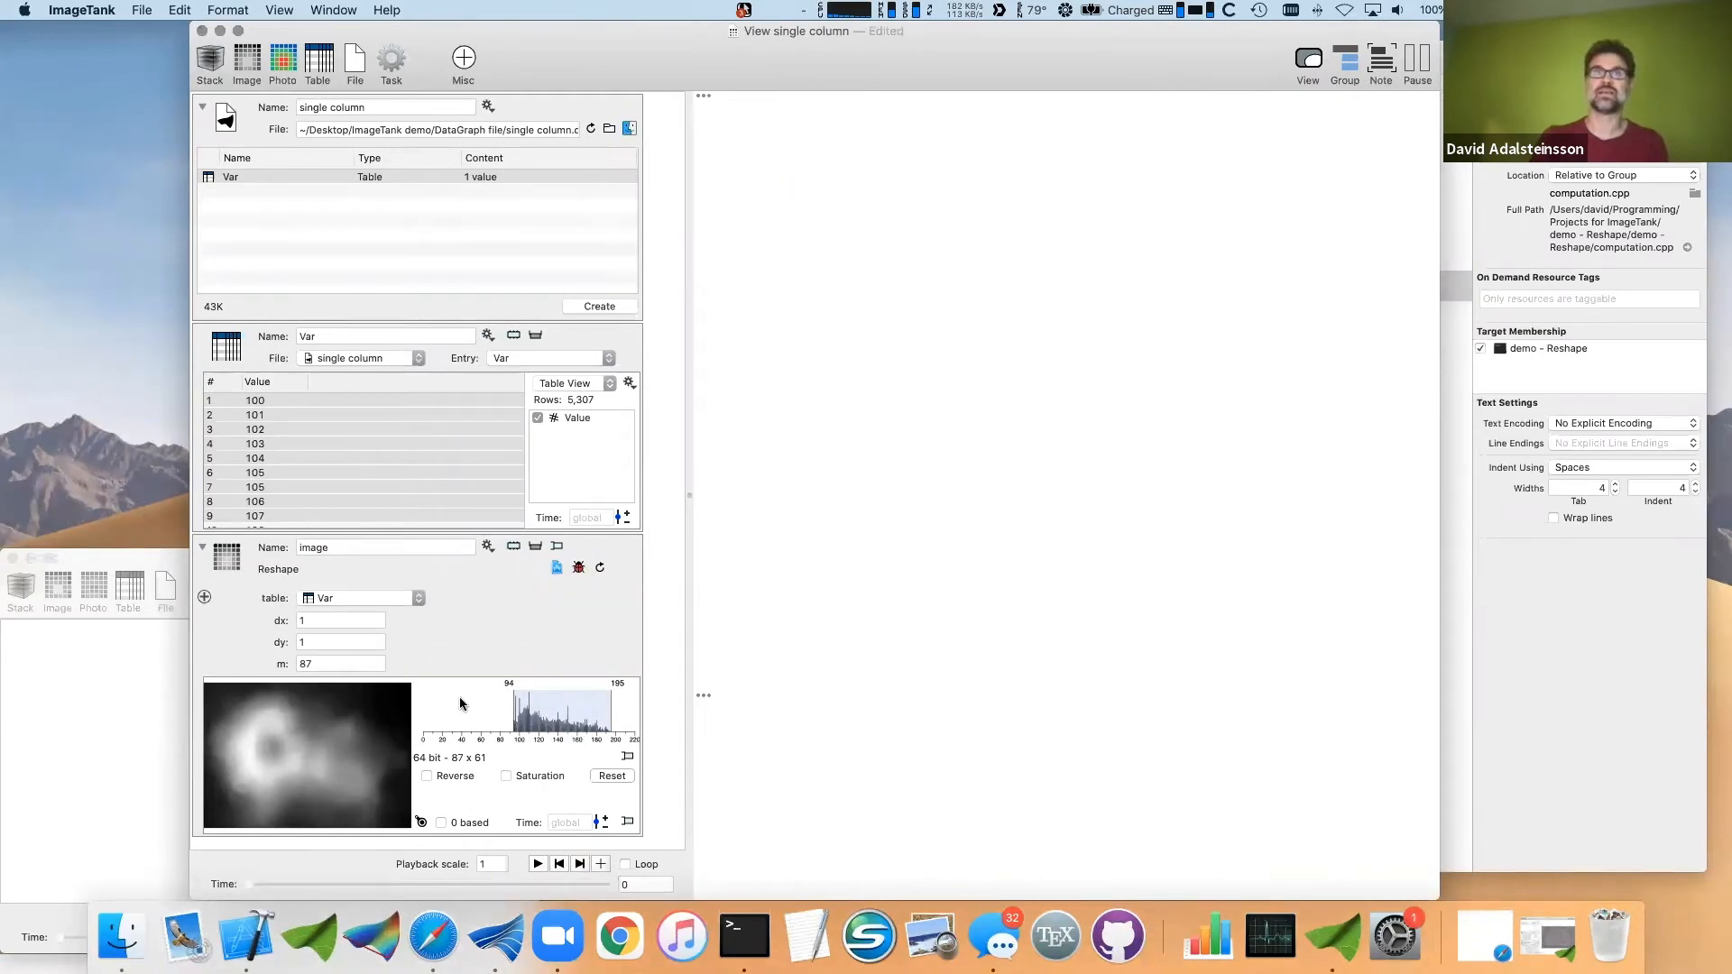
scroll(325, 602, "down", 1)
mouse_move(227, 557)
left_mouse_down()
mouse_move(929, 526)
mouse_move(728, 719)
mouse_move(719, 650)
mouse_move(1044, 427)
mouse_move(1101, 341)
mouse_move(1074, 377)
left_mouse_up()
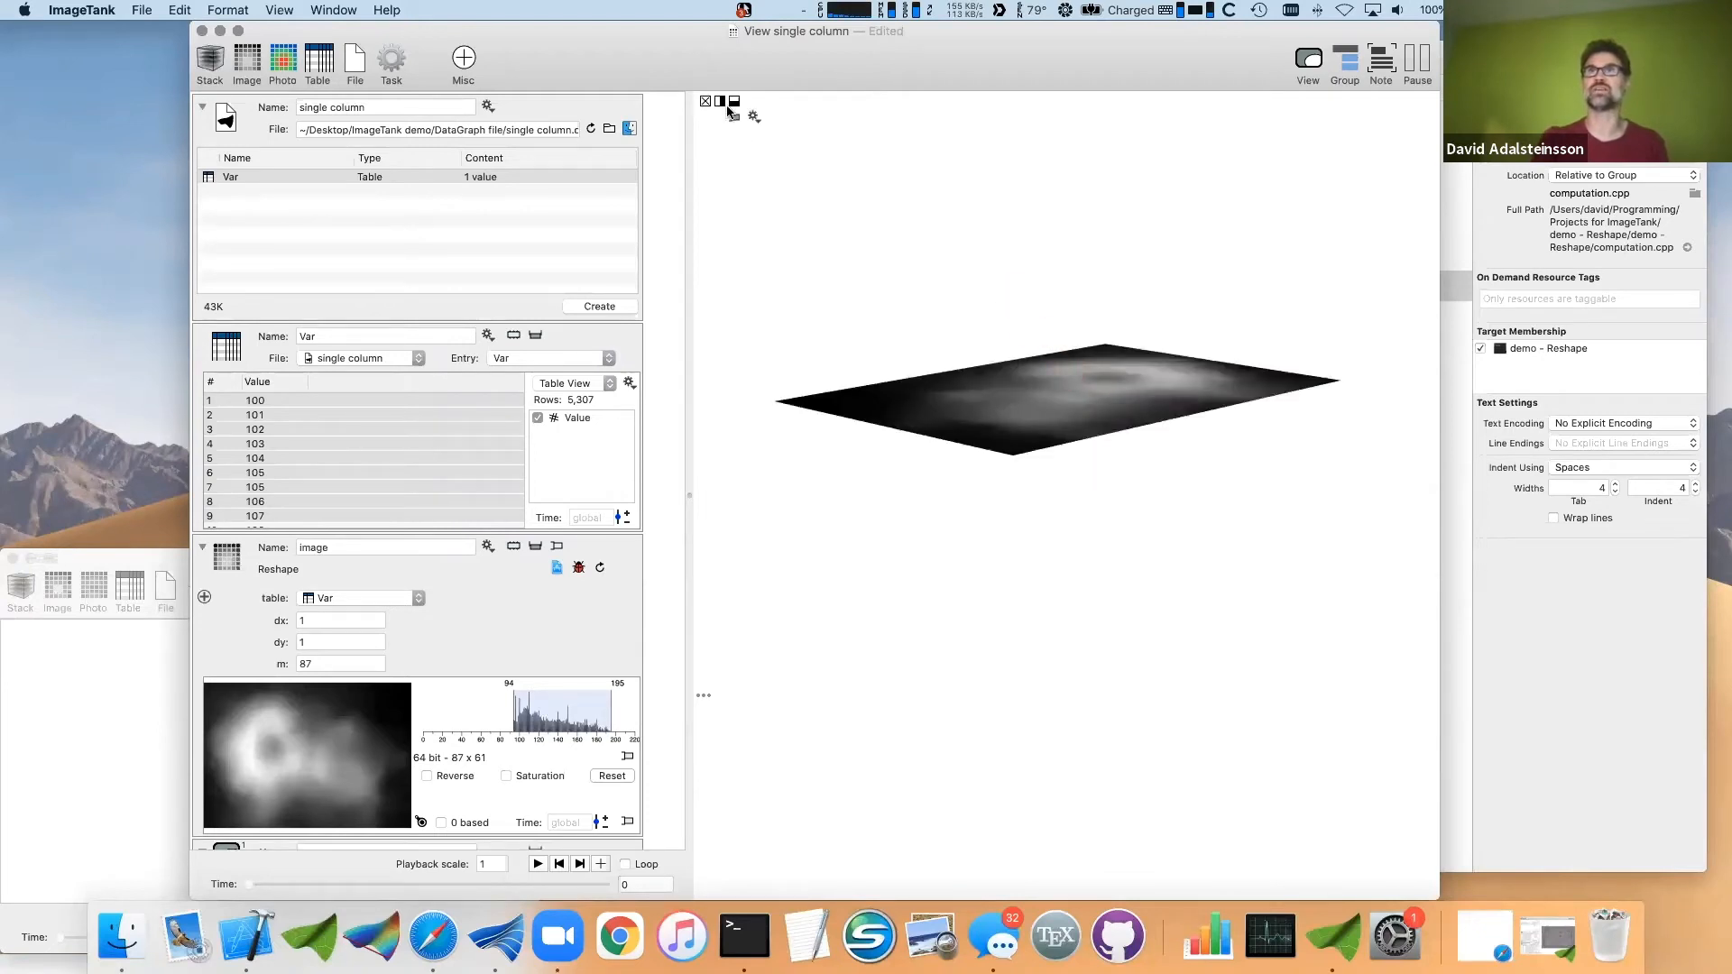
- Open the 3D view's settings and set the image surface's Height to the height channel
left_click(735, 120)
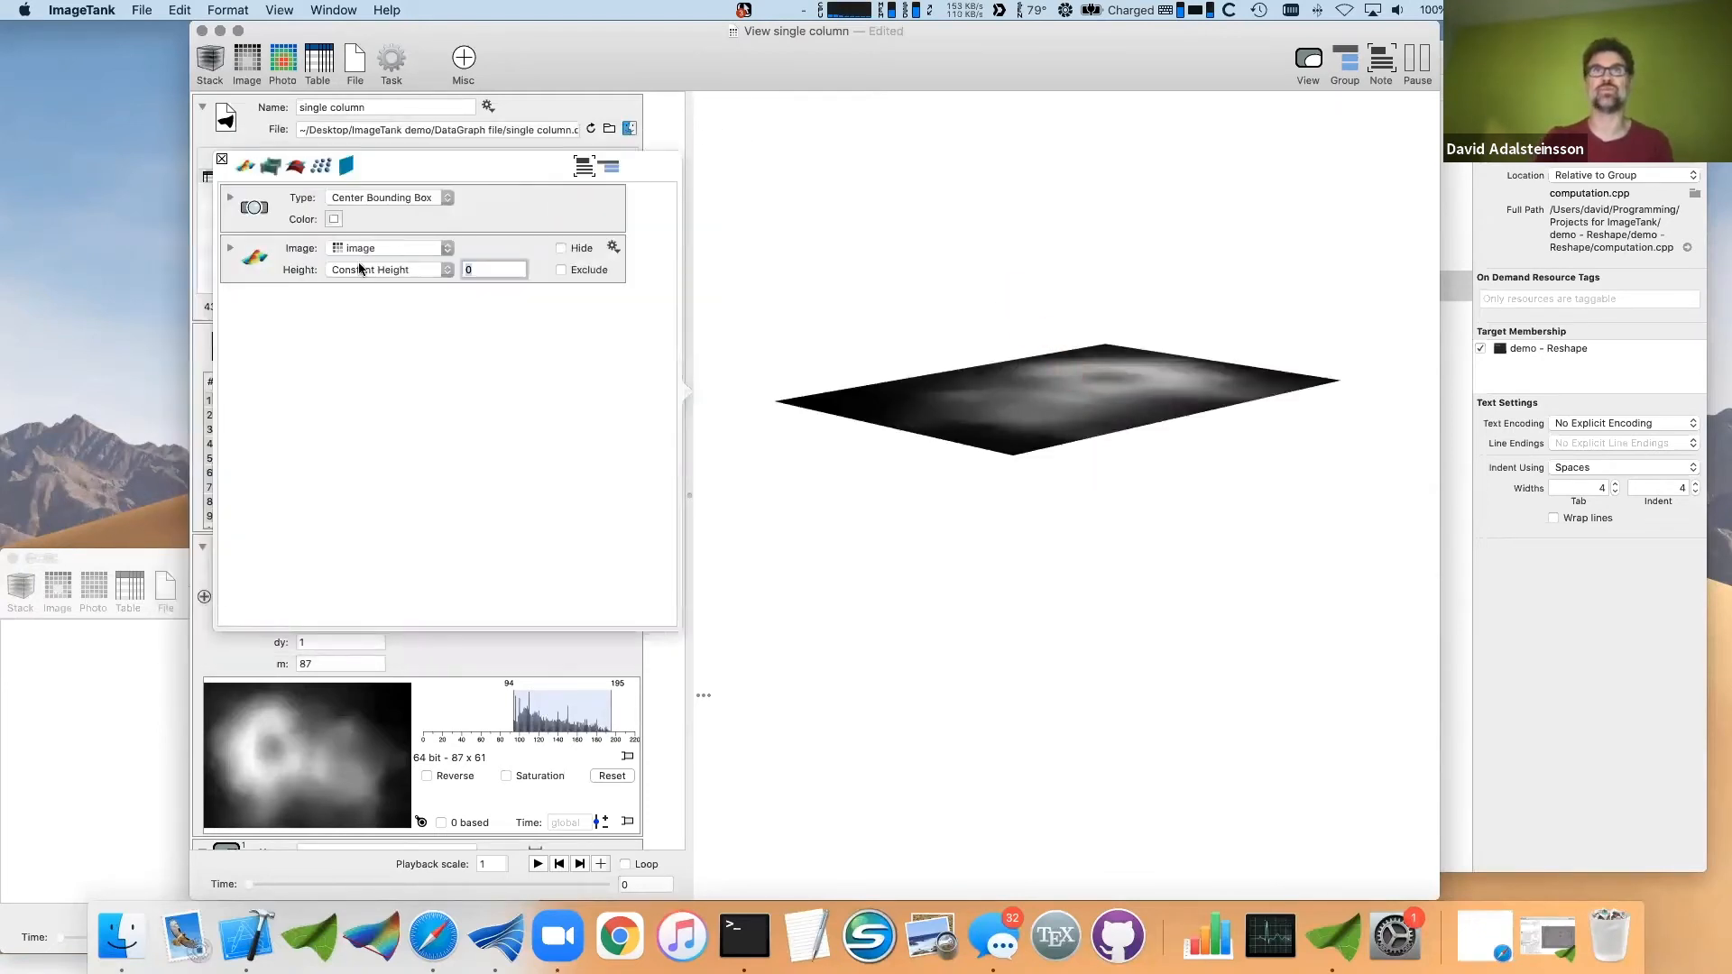
left_click(230, 249)
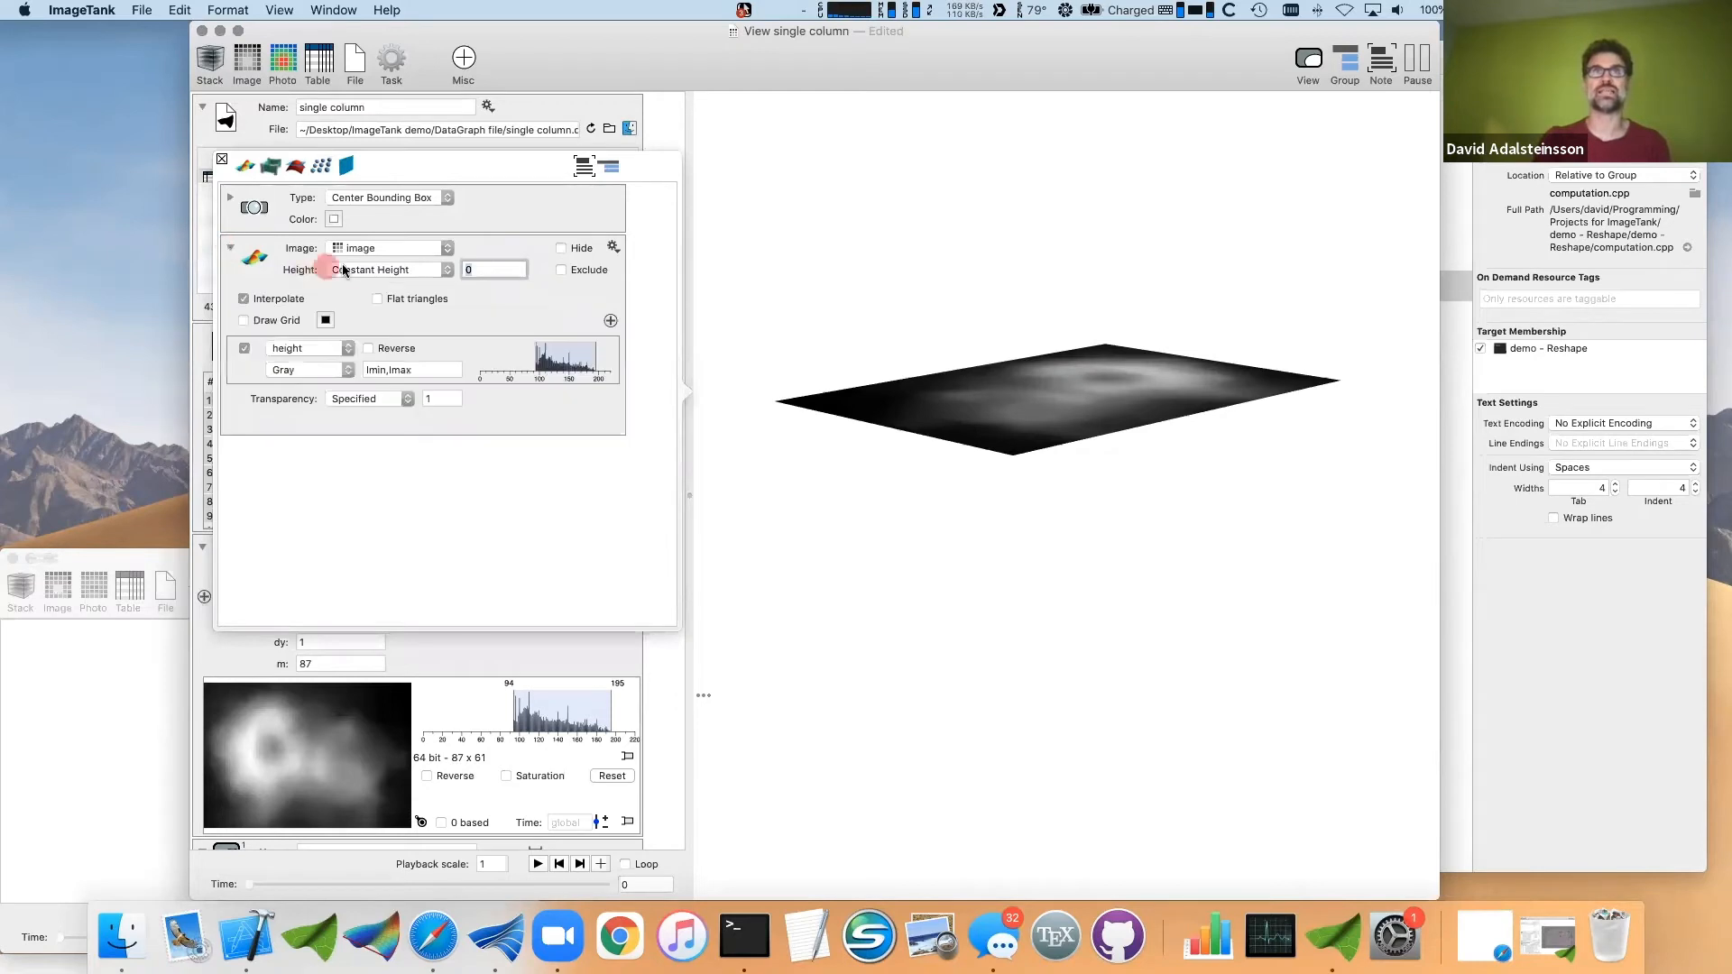
left_click(357, 269)
left_click(364, 295)
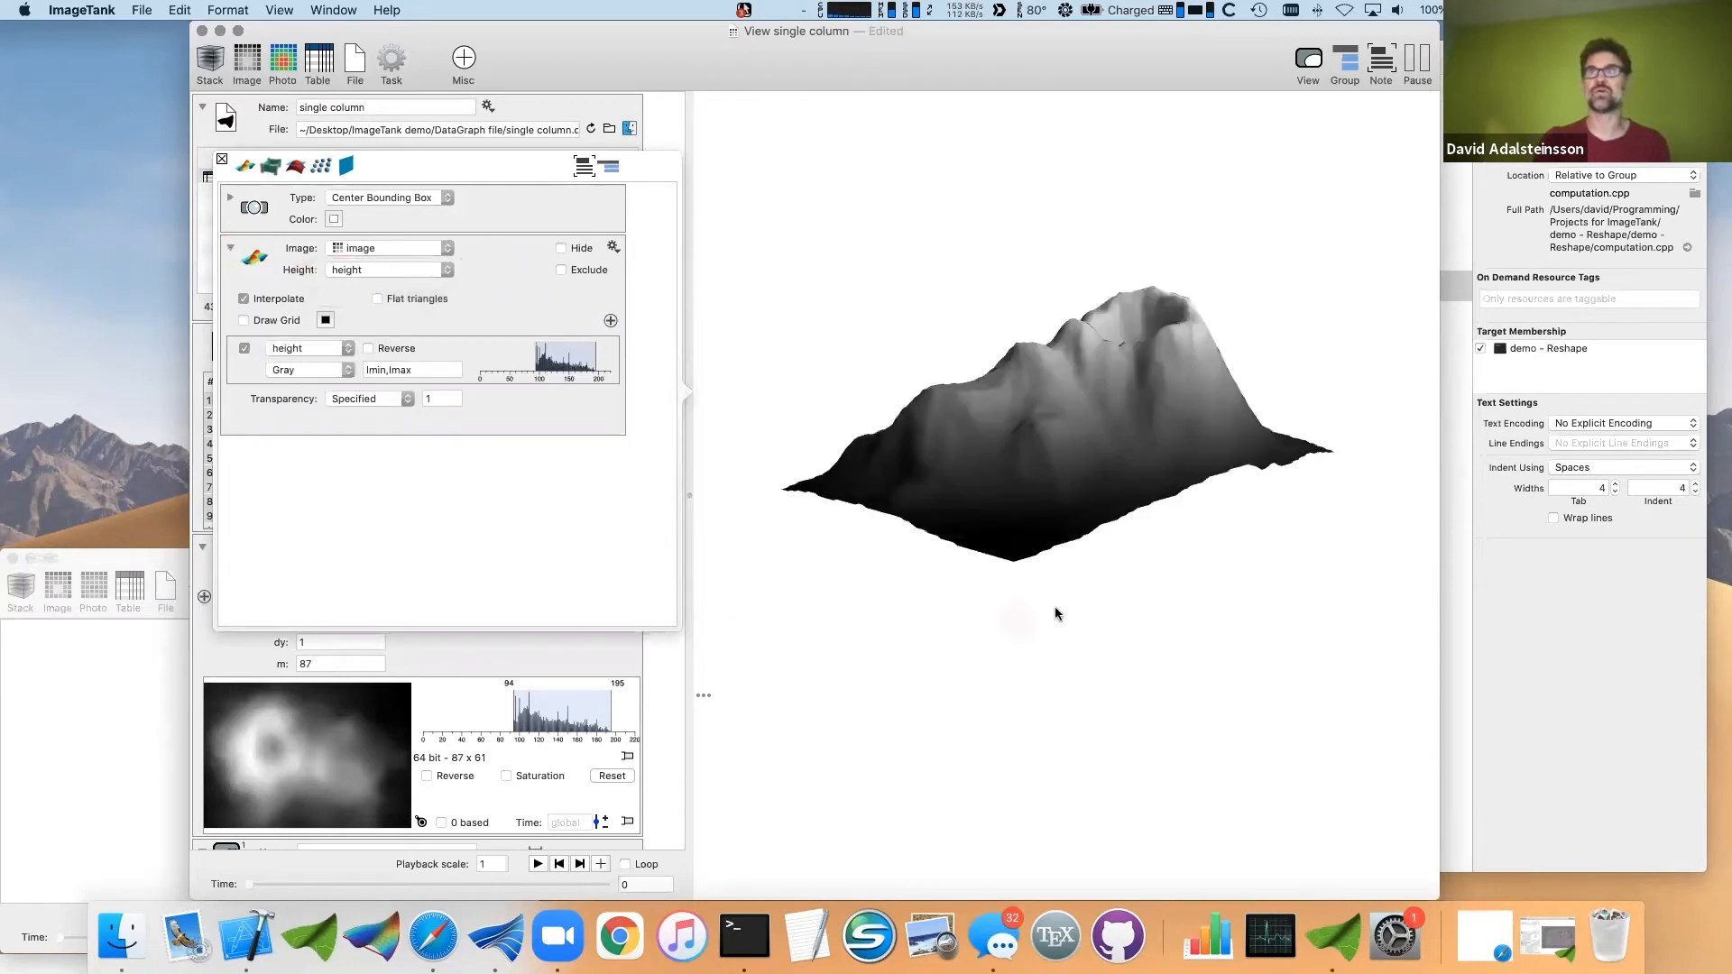
- Color the surface's height channel with Red and inspect it from another angle
left_click(327, 374)
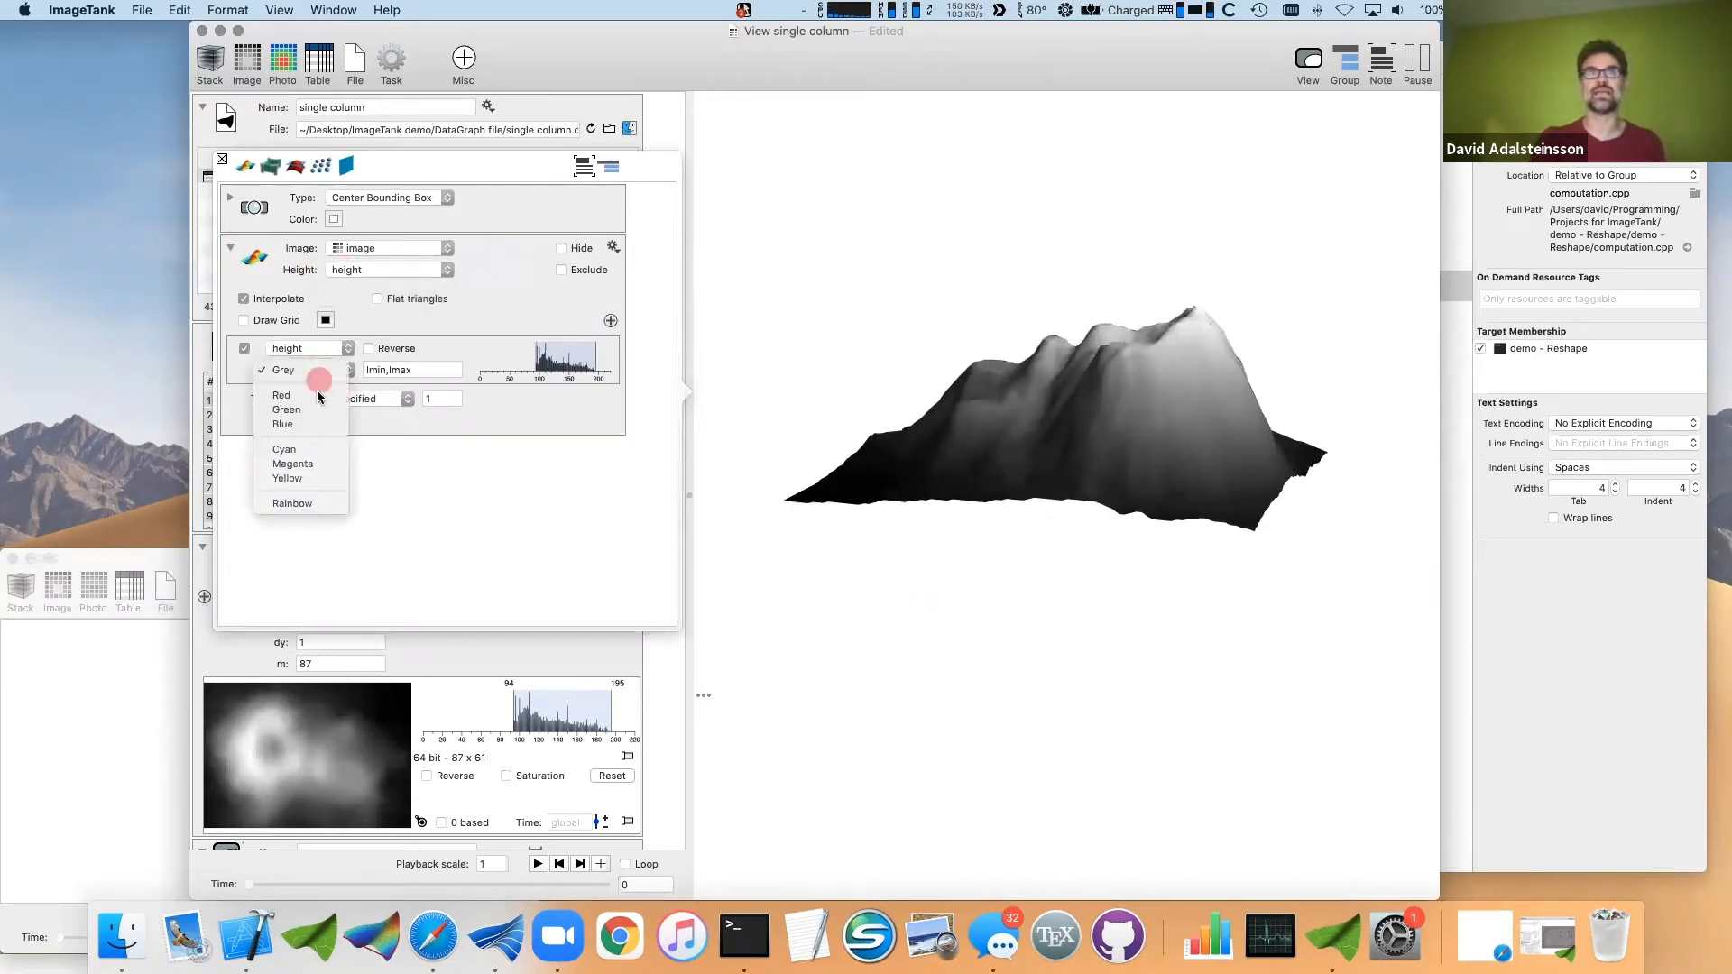
left_click(309, 390)
left_click_drag(858, 532, 1086, 522)
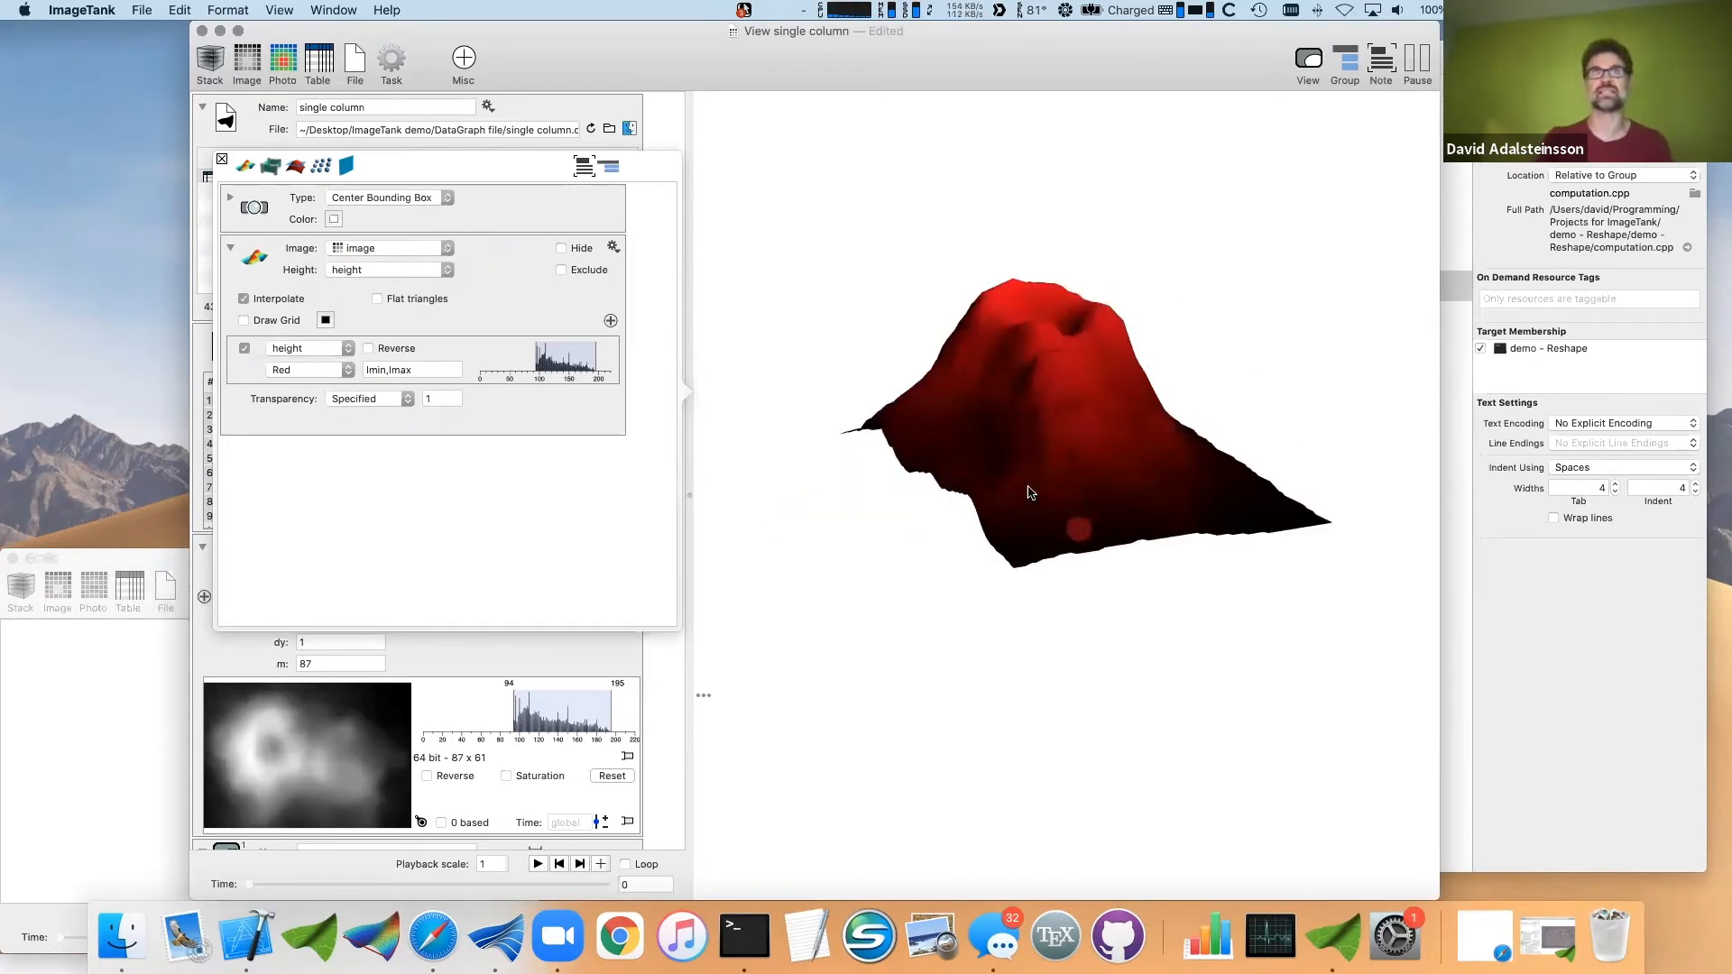
- Color the surface's height channel with Rainbow up to a maximum of 189.8 and draw the grid over it
left_click(331, 370)
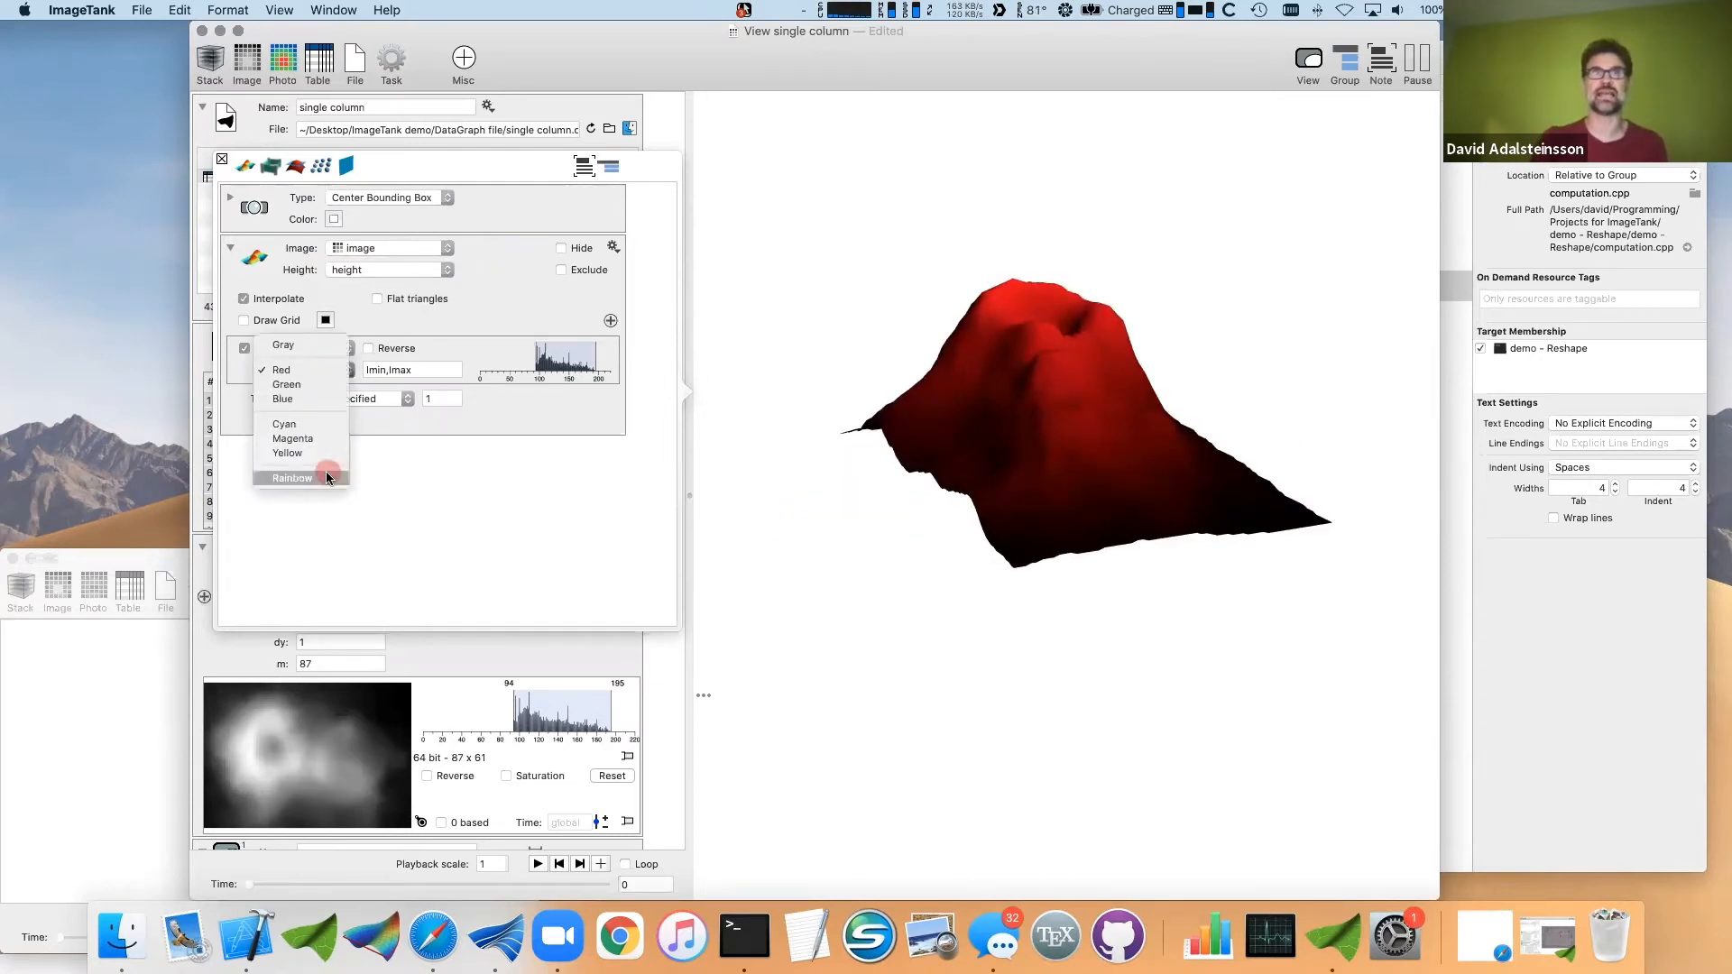
left_click(328, 469)
mouse_move(603, 355)
left_mouse_down()
mouse_move(566, 359)
mouse_move(593, 356)
left_mouse_up()
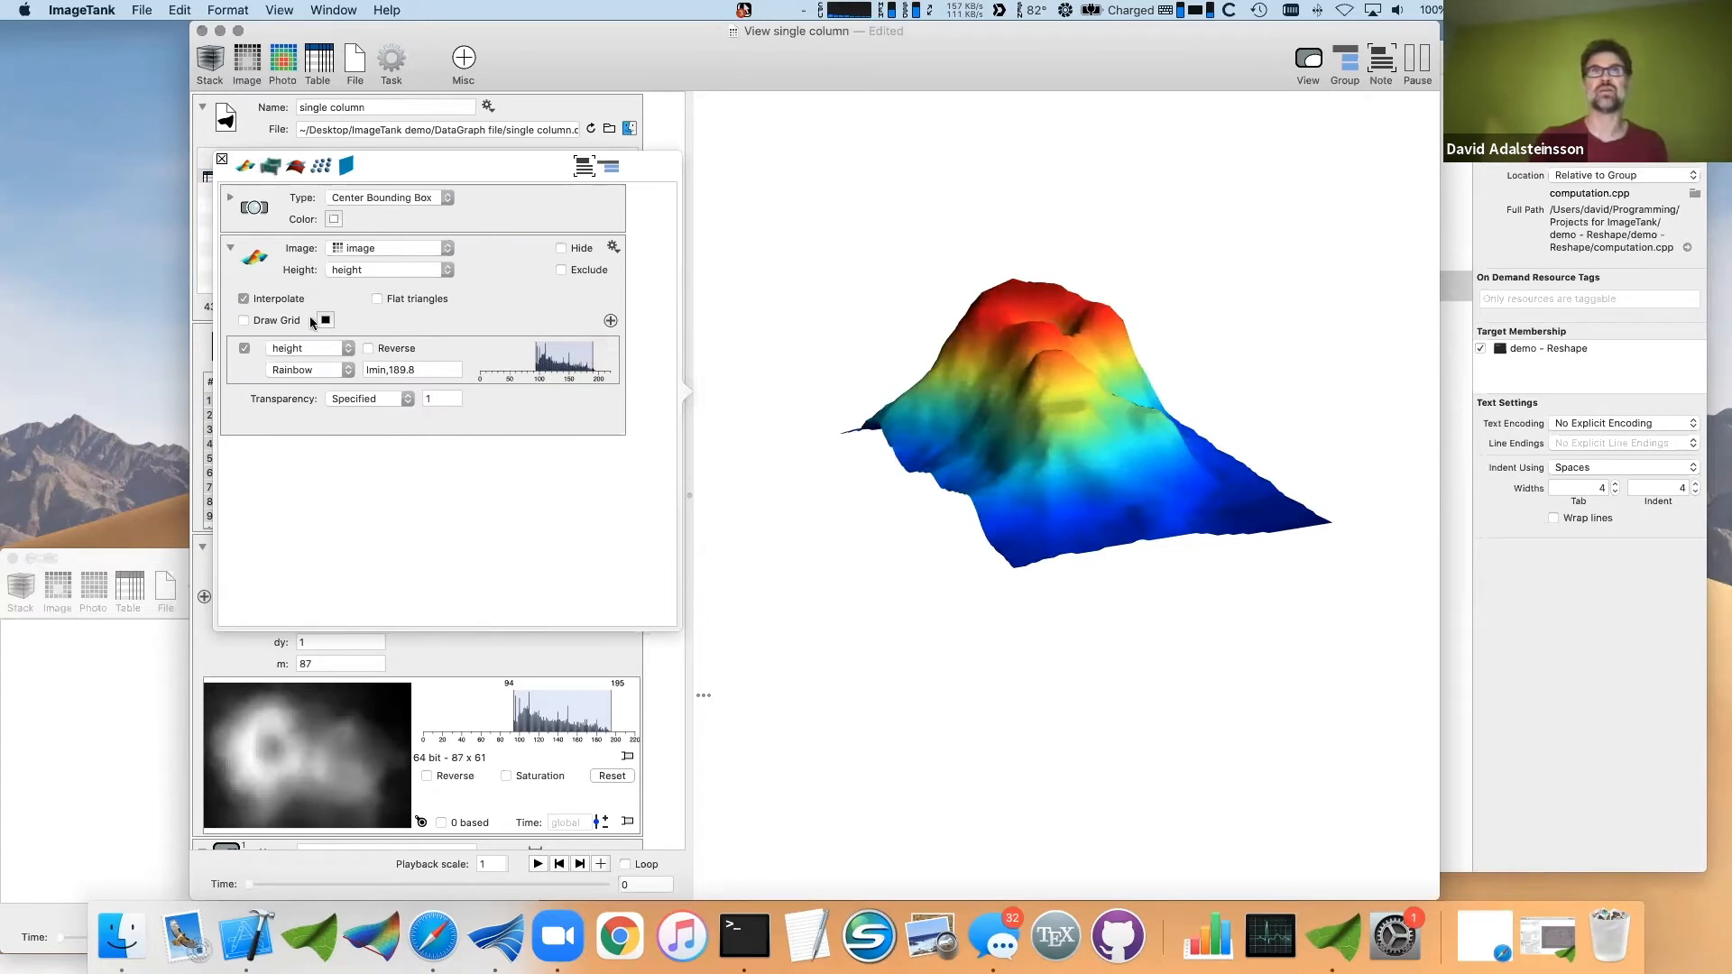
left_click(269, 327)
left_click_drag(1164, 491, 959, 499)
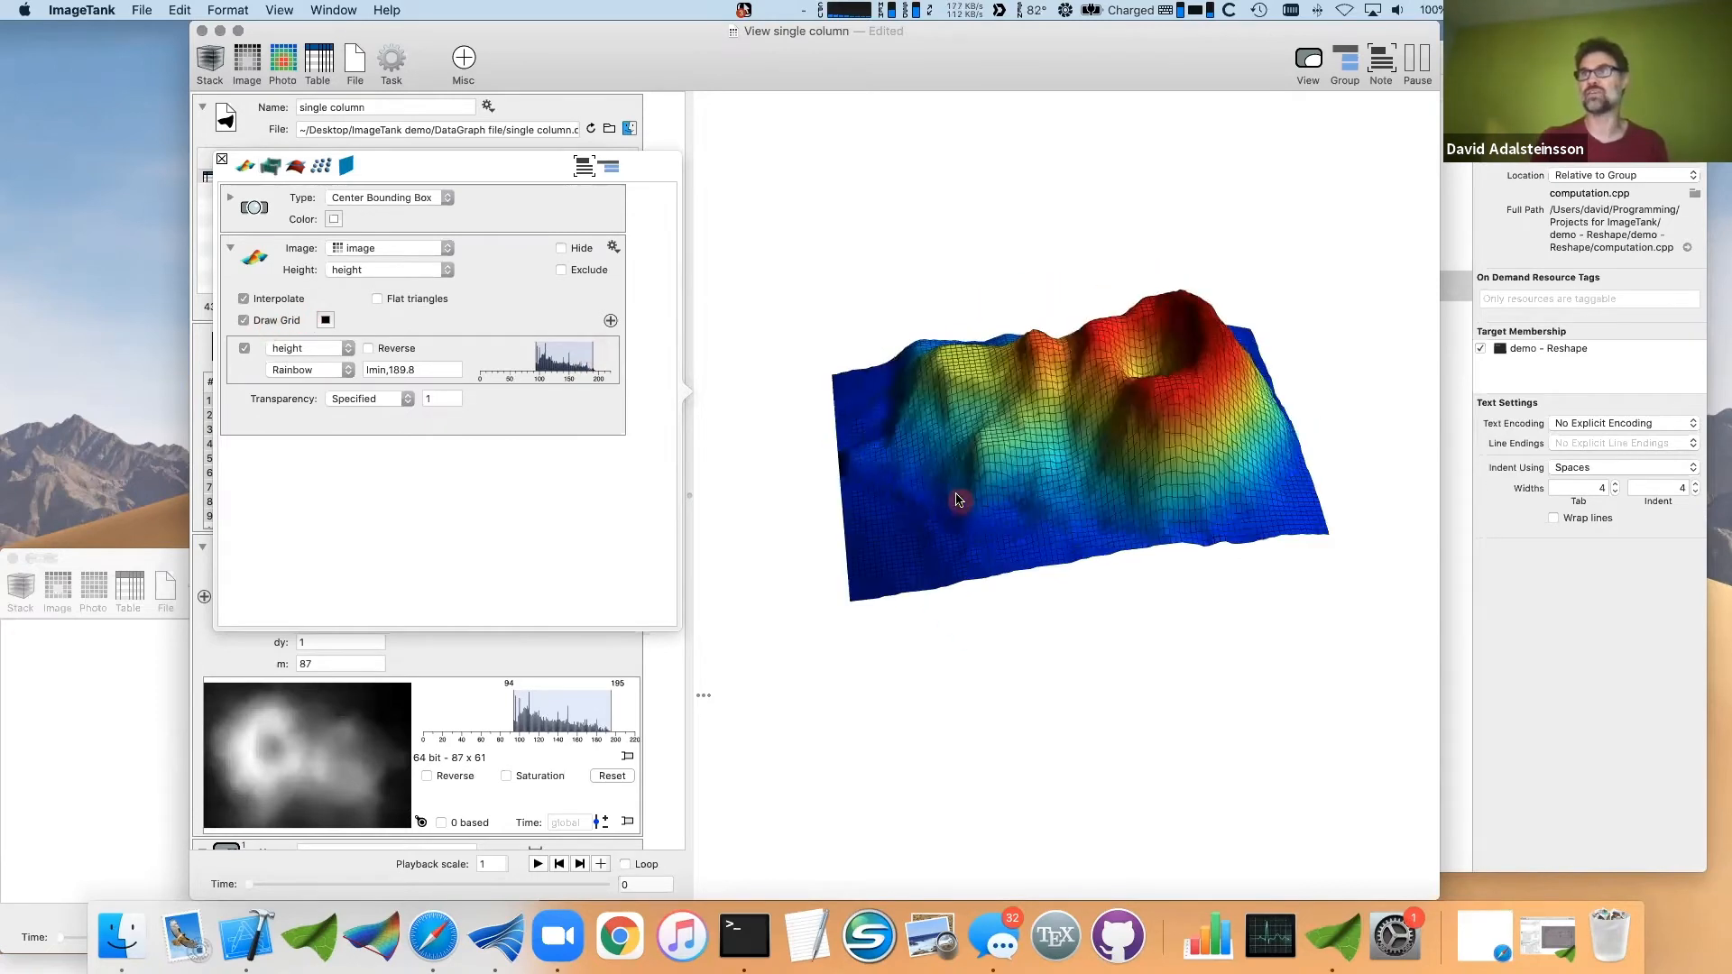
- Add the reshaped image as a 2D view below the 3D surface and color its height channel with Rainbow
left_click(223, 159)
left_click_drag(228, 564, 1076, 743)
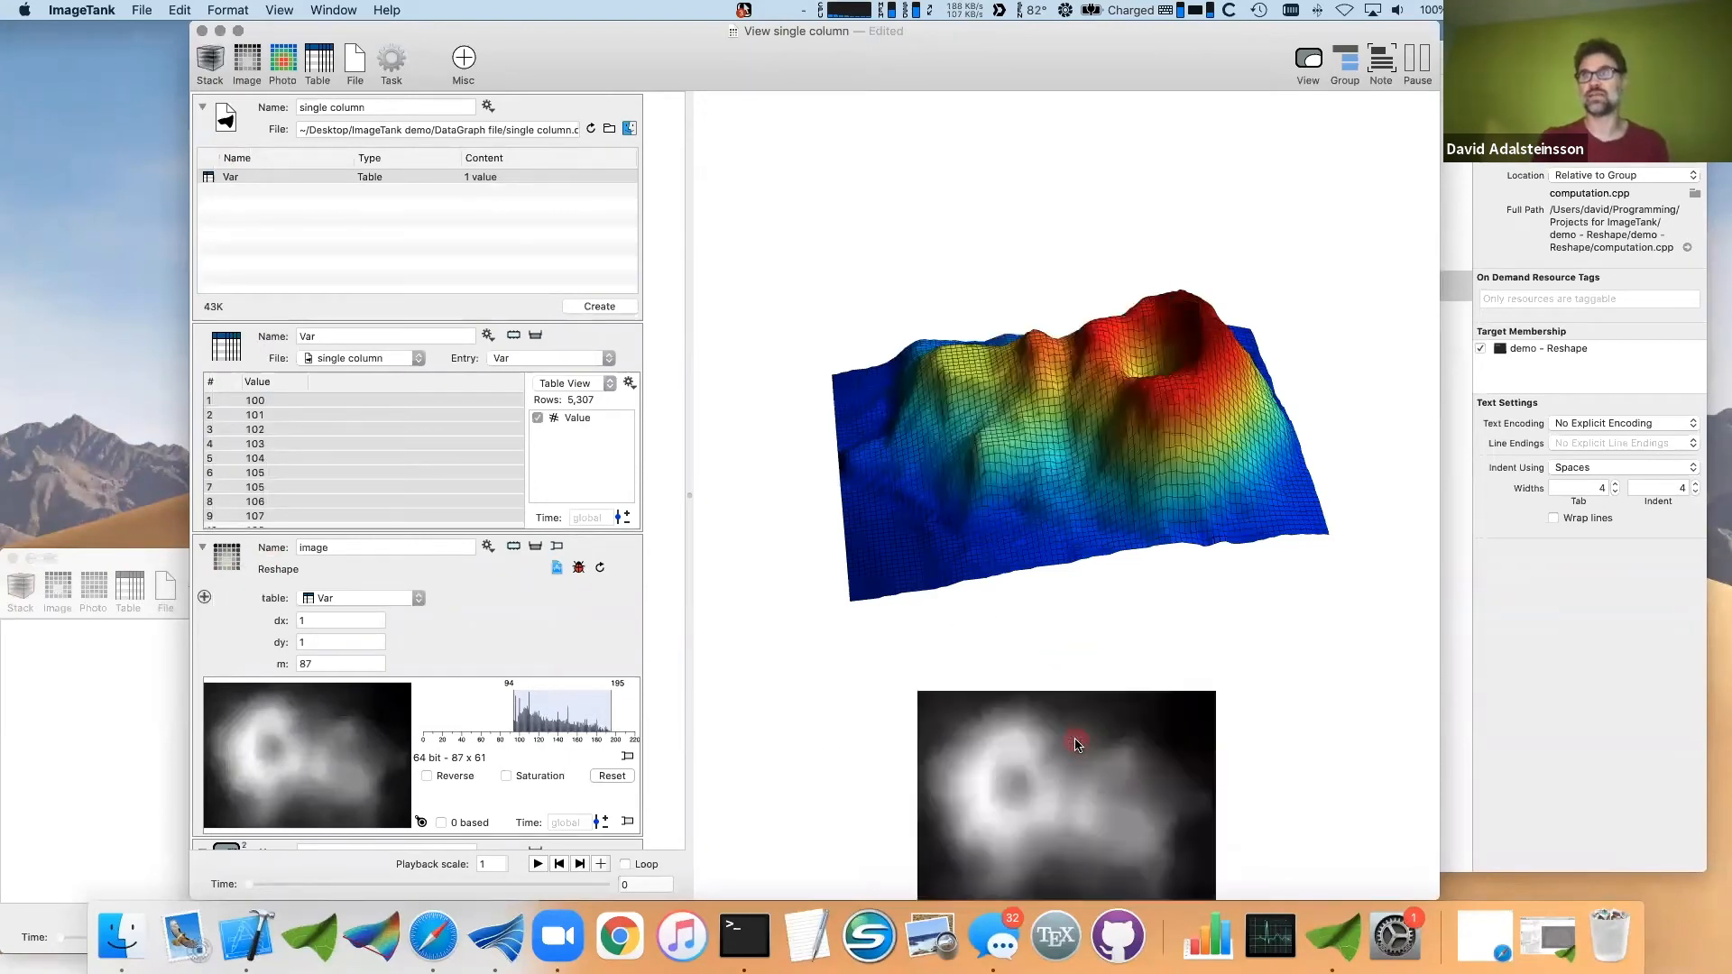
left_click(734, 716)
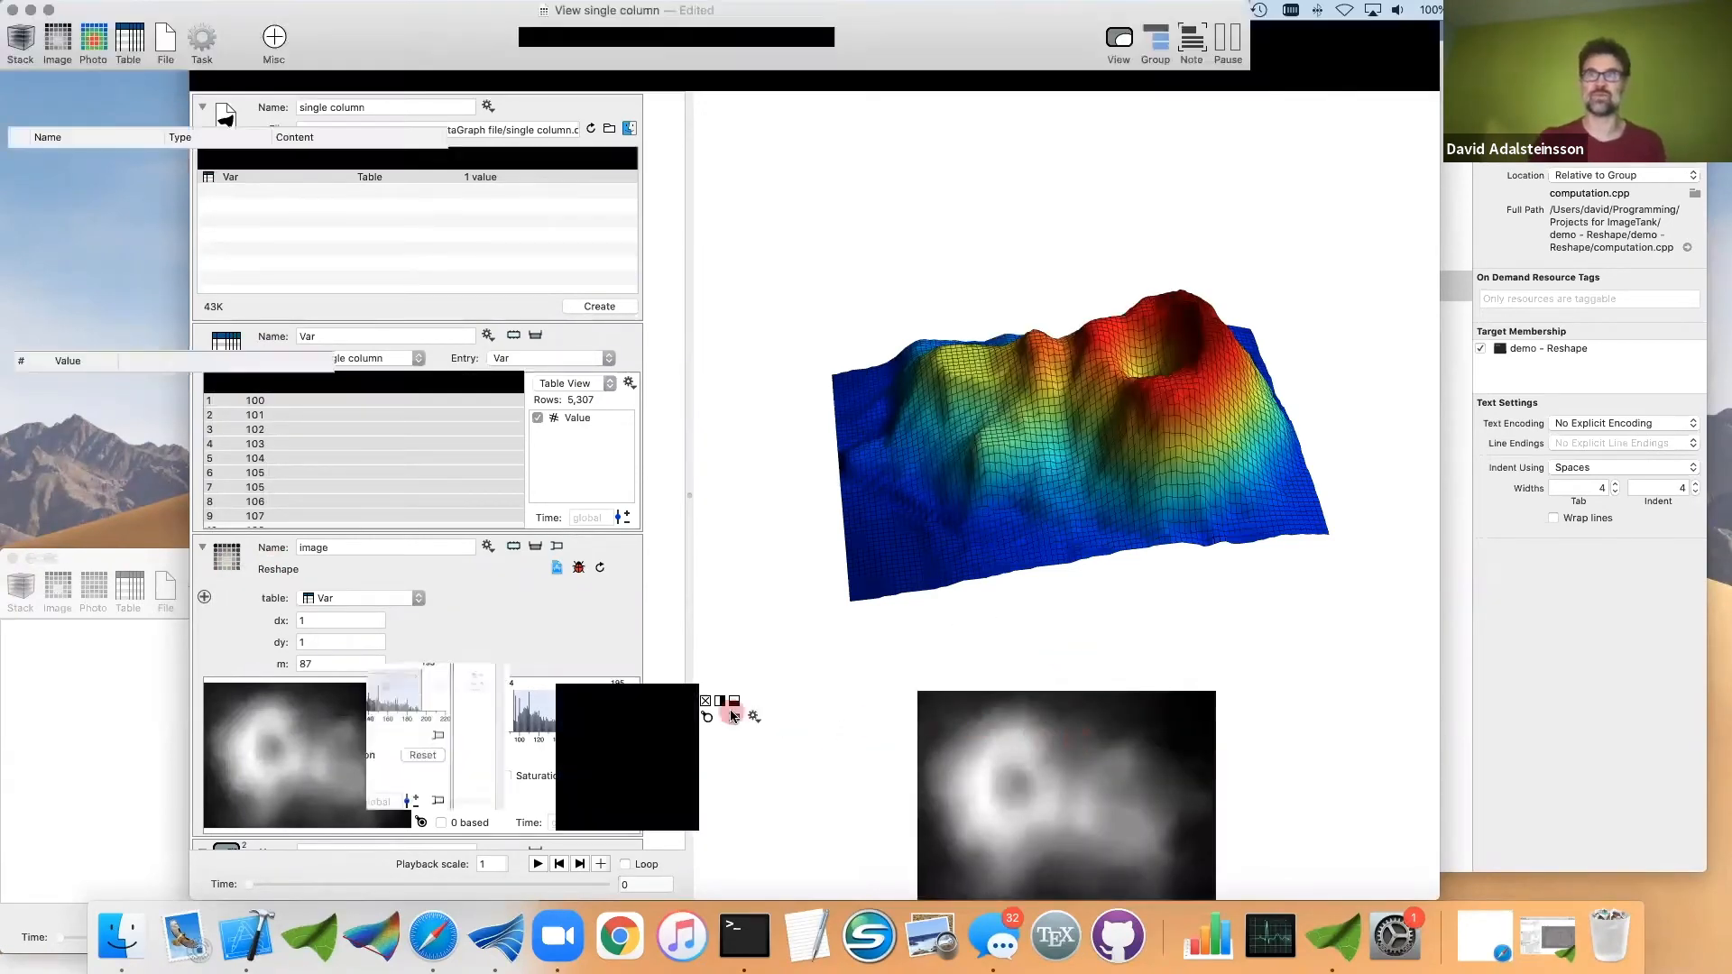
left_click(230, 459)
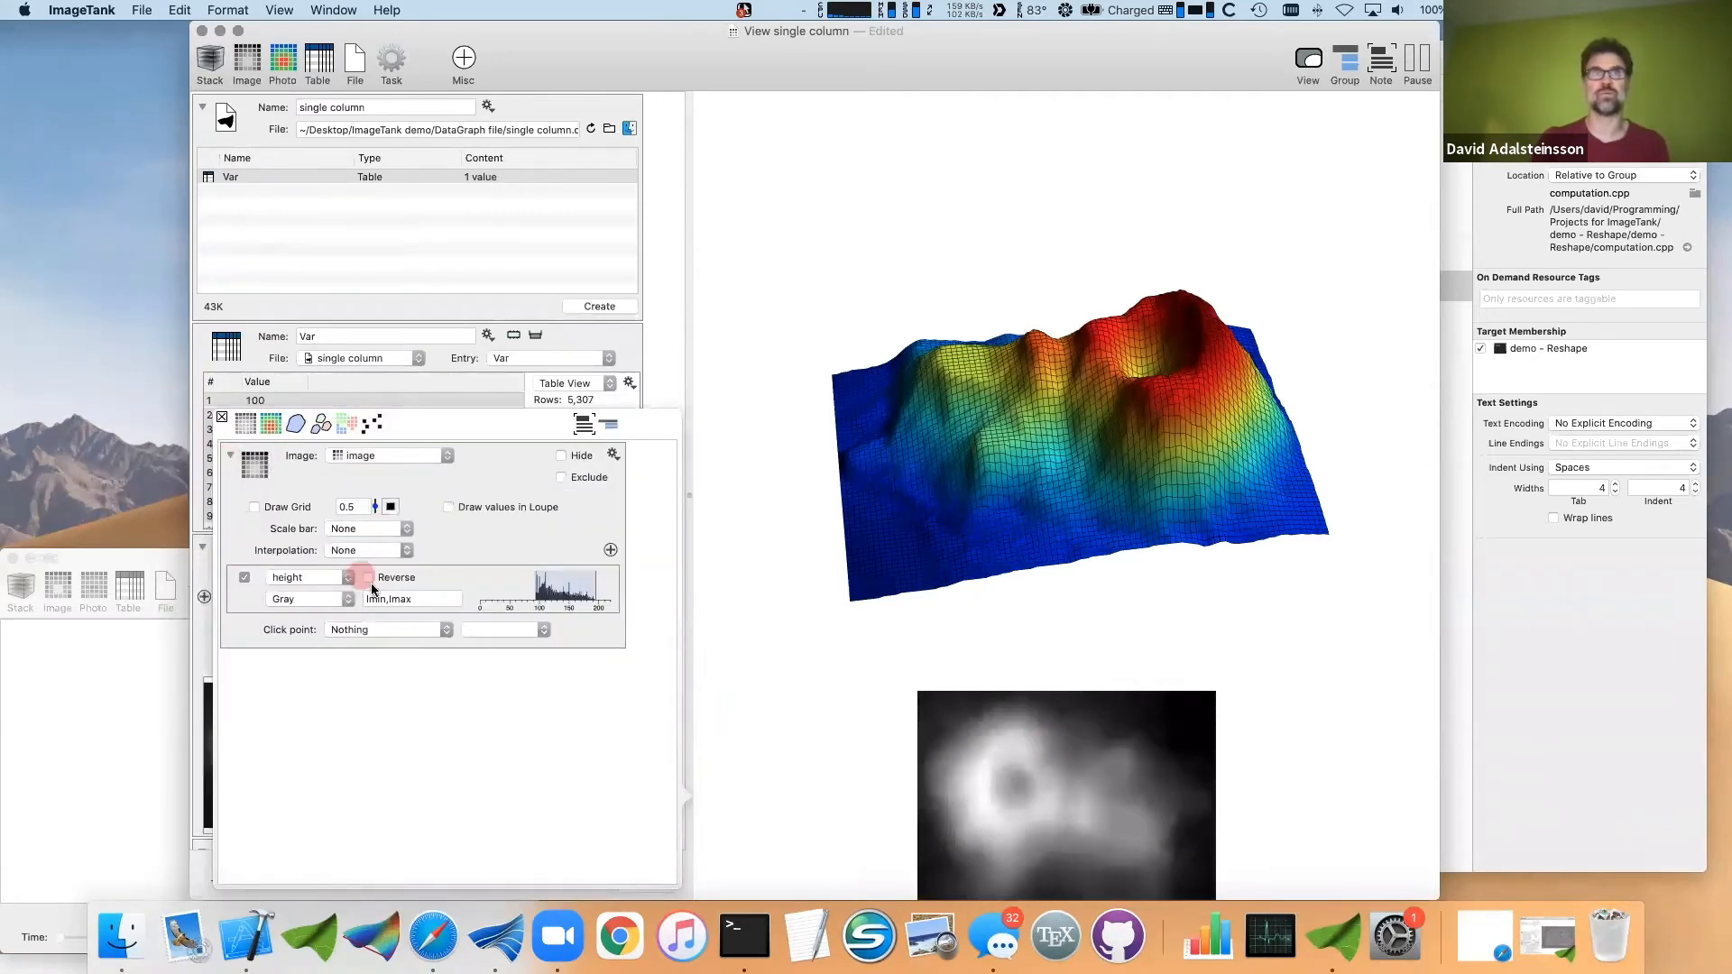
left_click(304, 599)
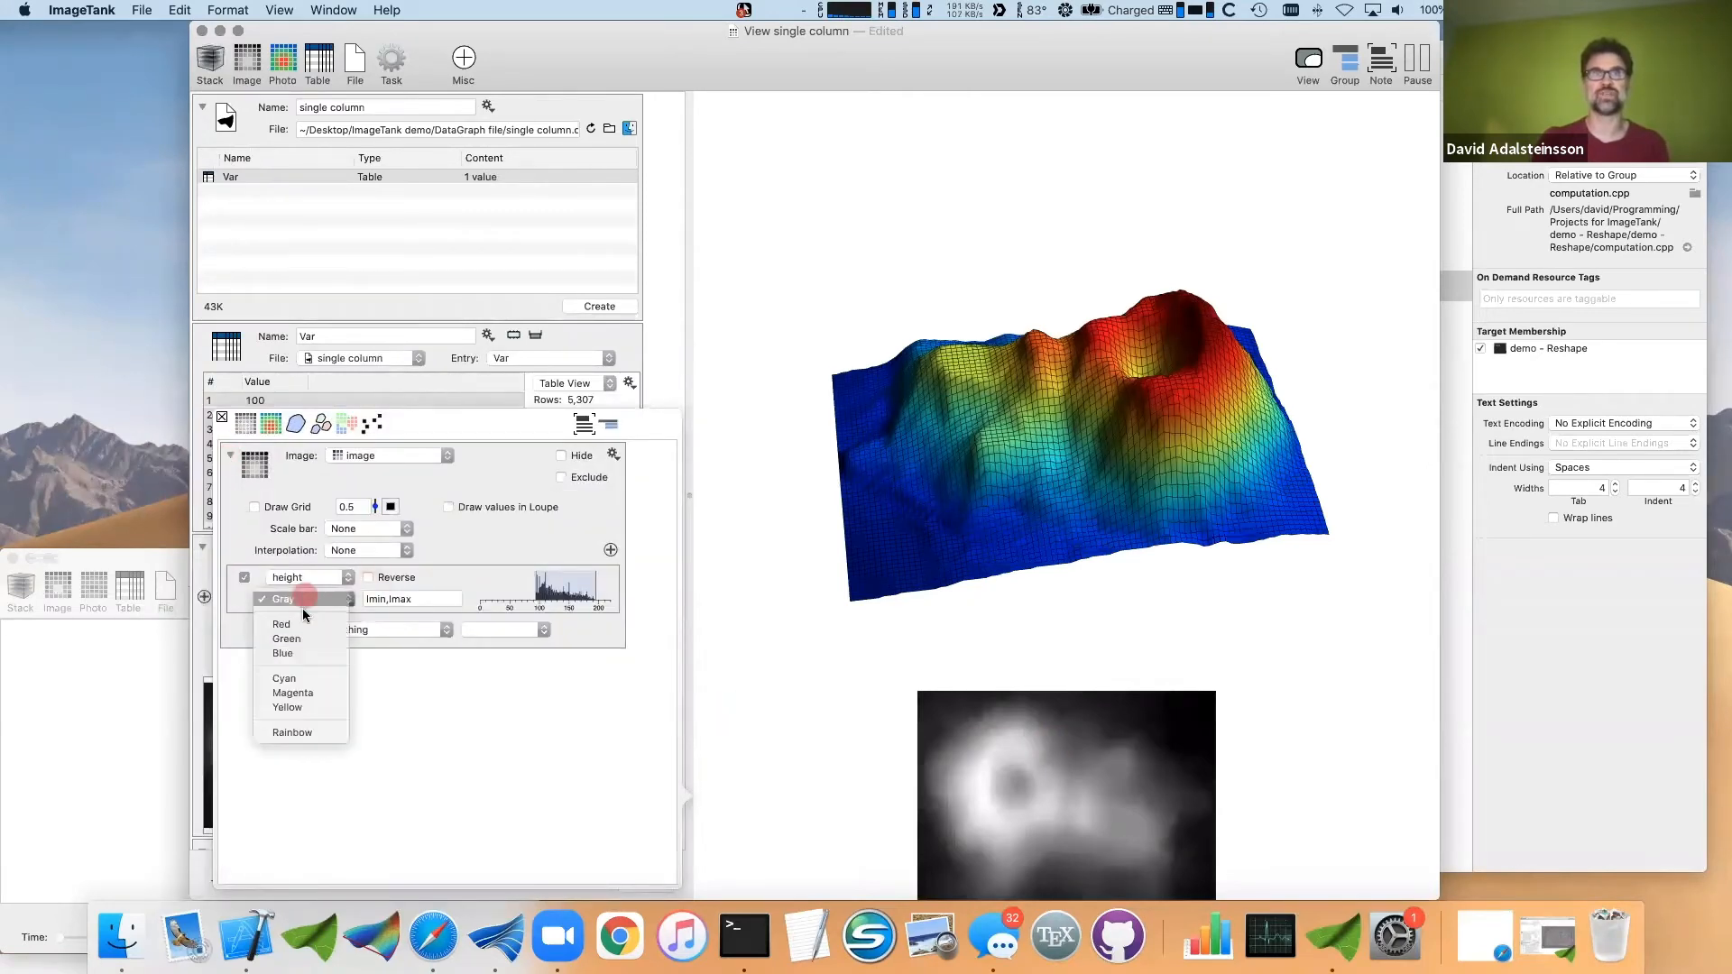
left_click(307, 732)
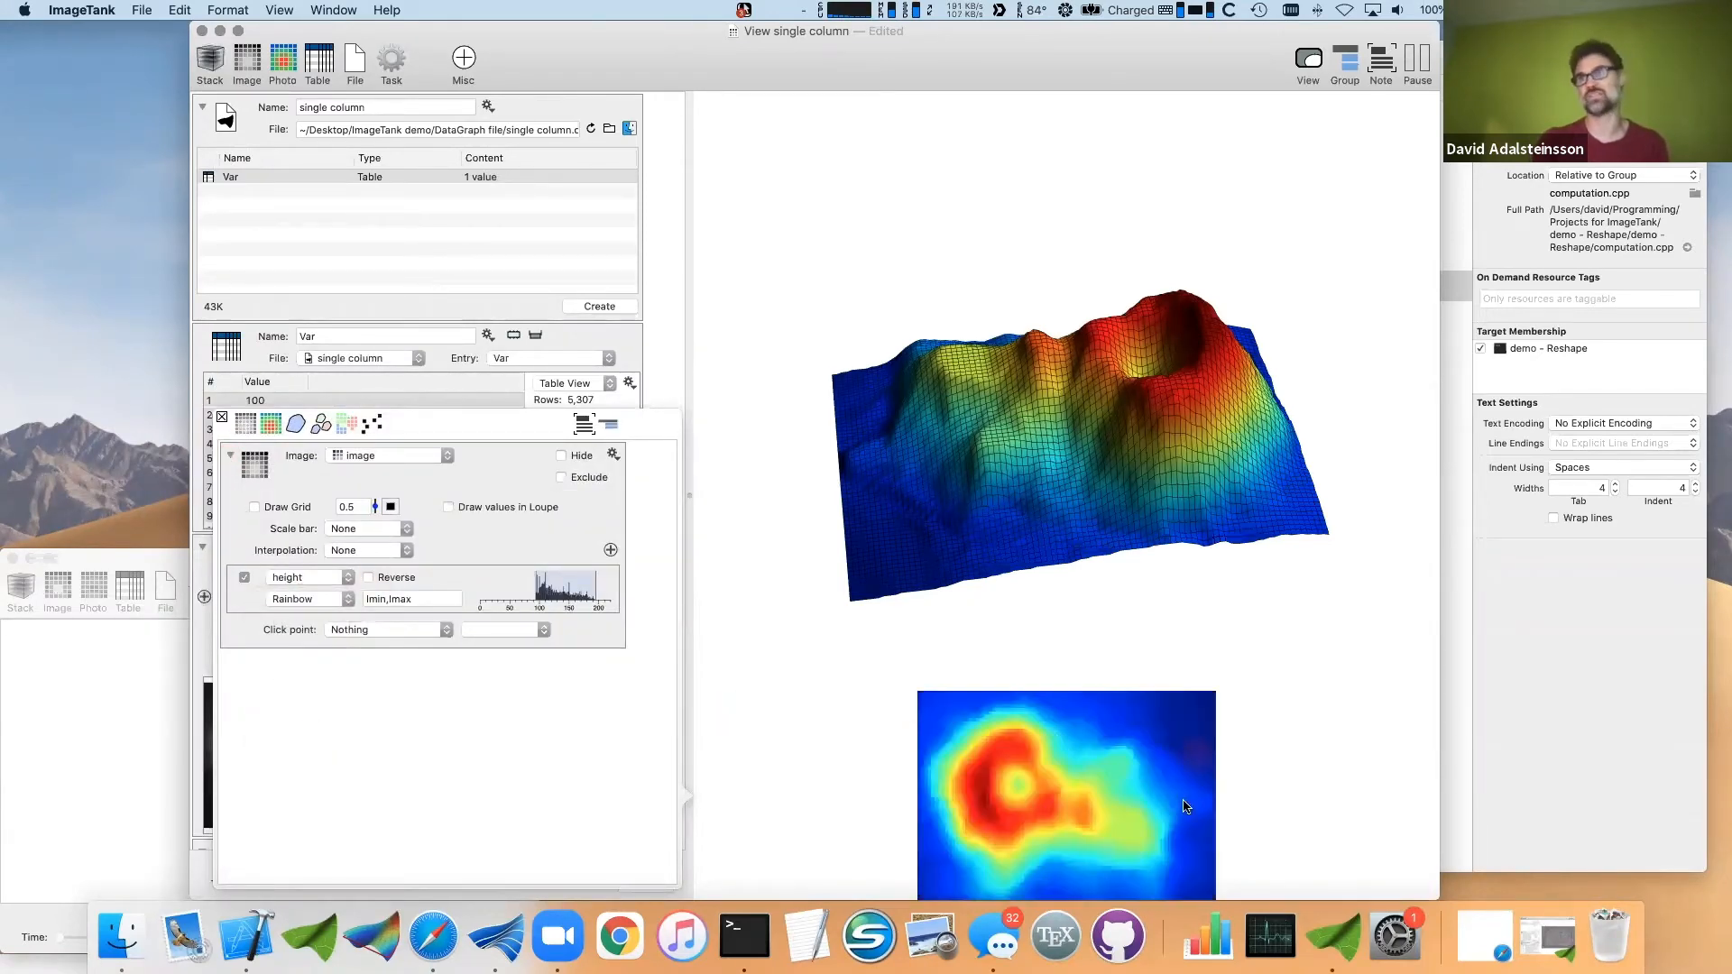
left_click(221, 417)
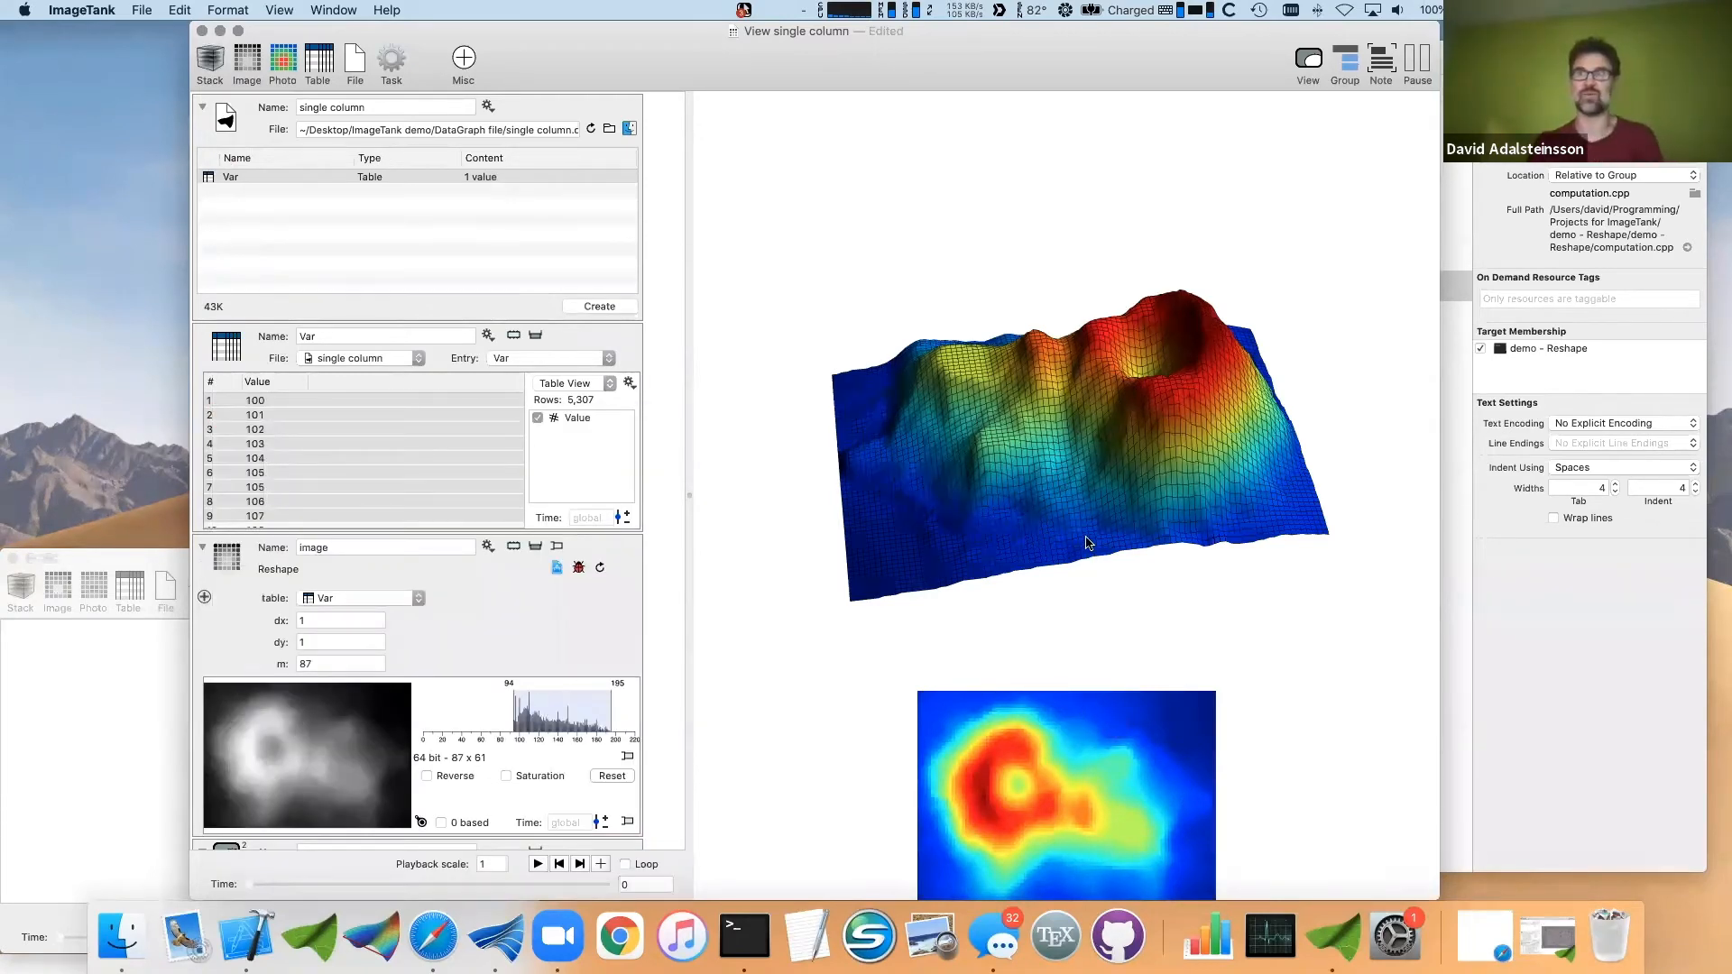
- Enlarge the 2D image view below the surface, and rotate and zoom the 3D surface for a closer look
left_click_drag(1087, 542, 1006, 473)
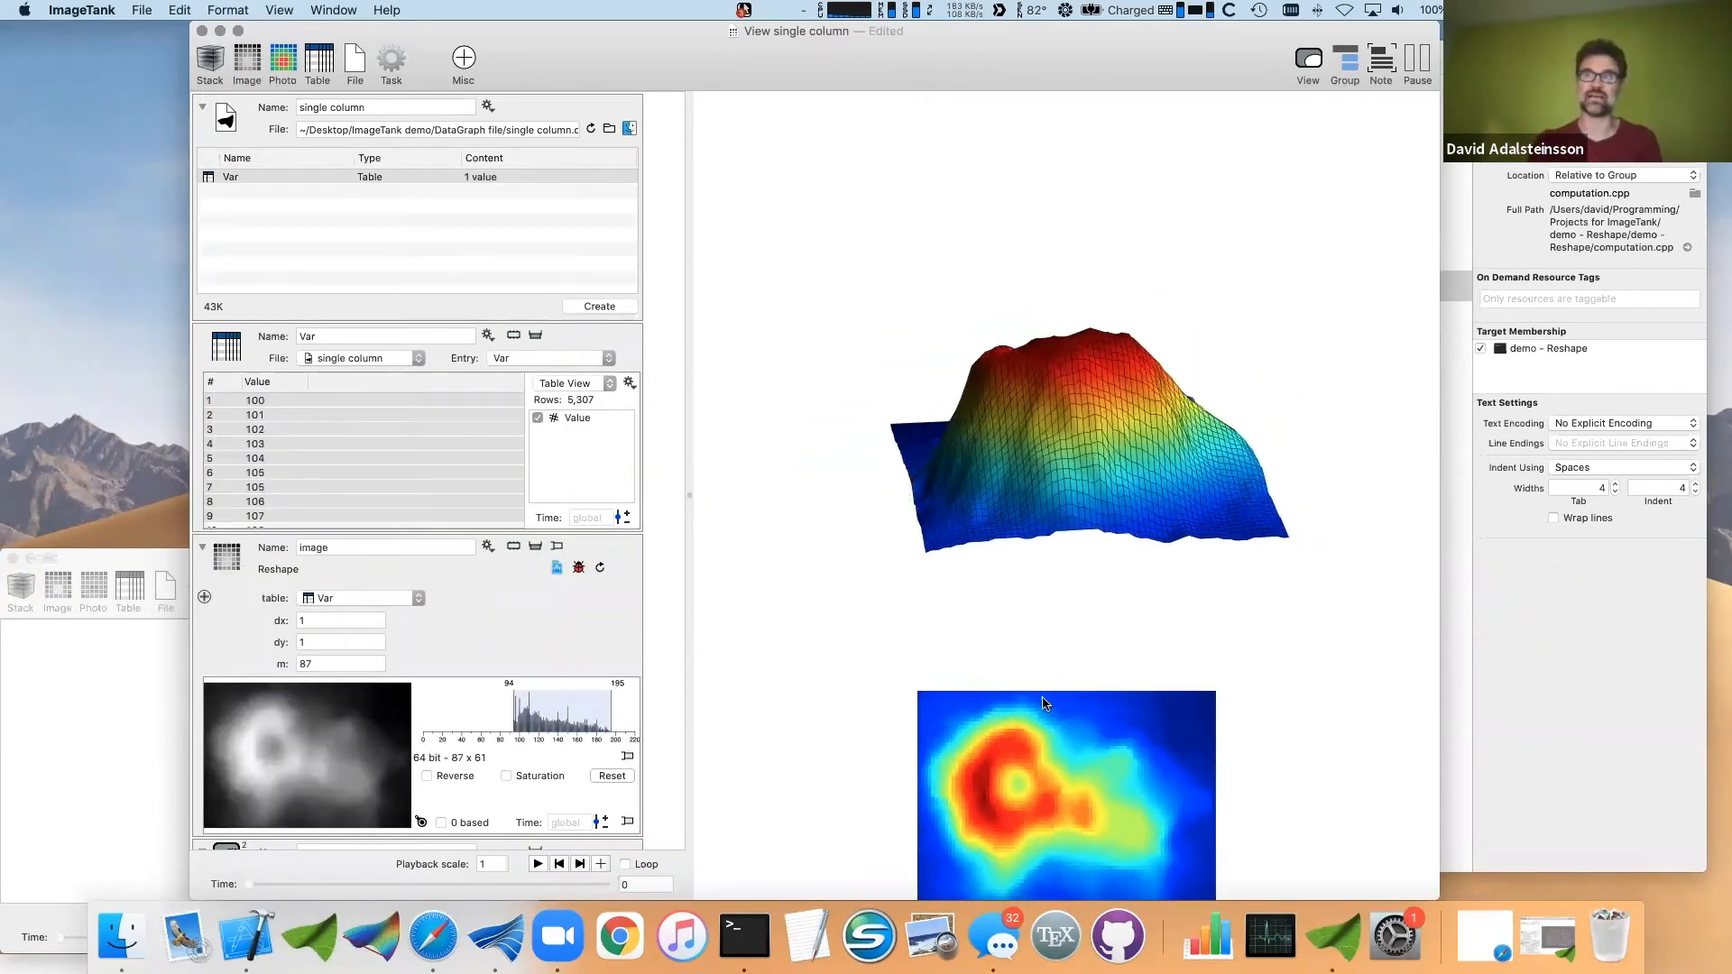
left_click_drag(1041, 690, 1042, 616)
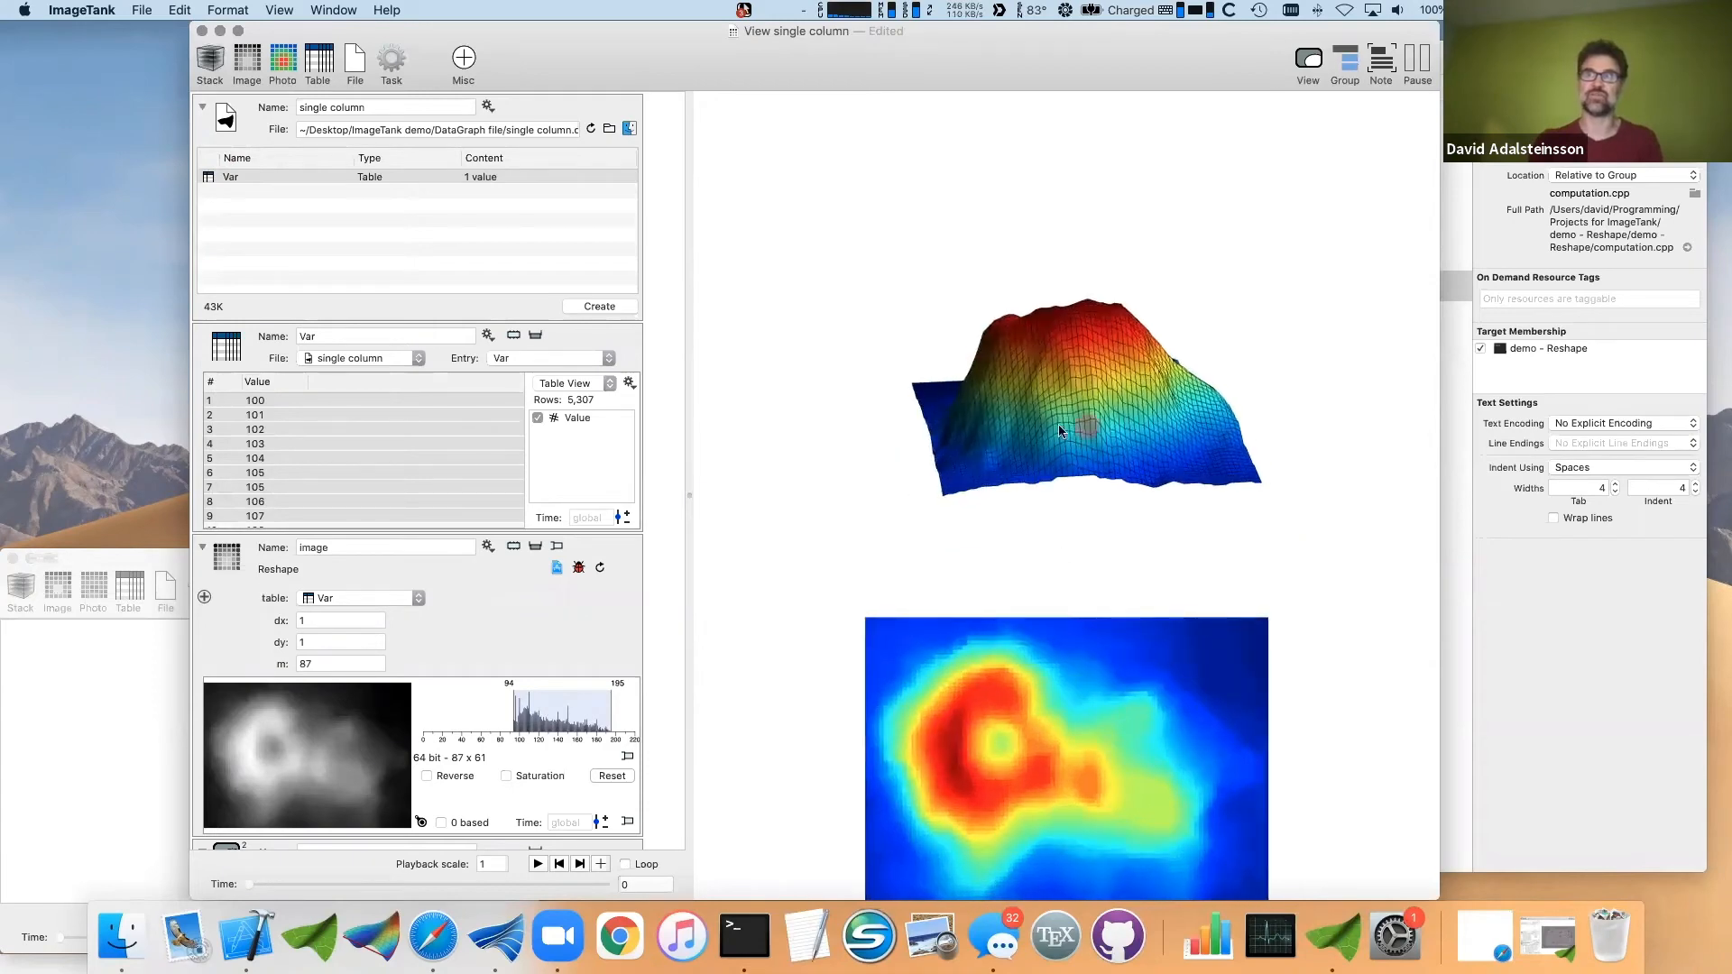
left_click_drag(1073, 428, 965, 458)
scroll(1042, 437, "up", 10)
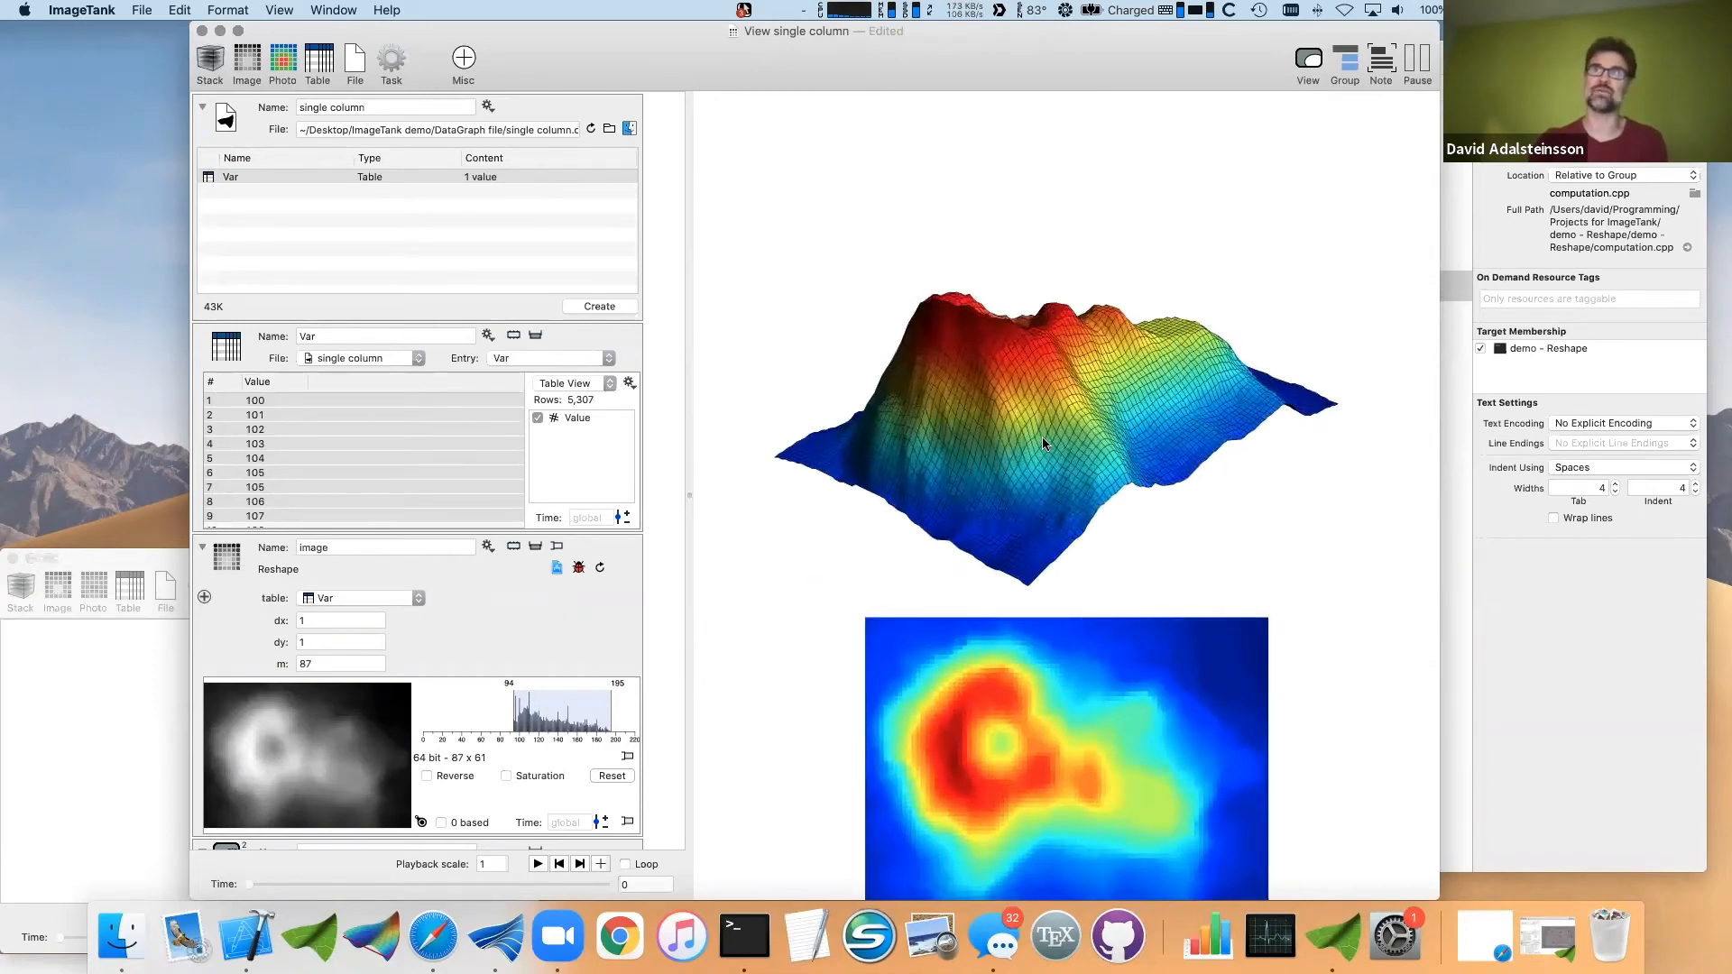
scroll(1140, 392, "down", 10)
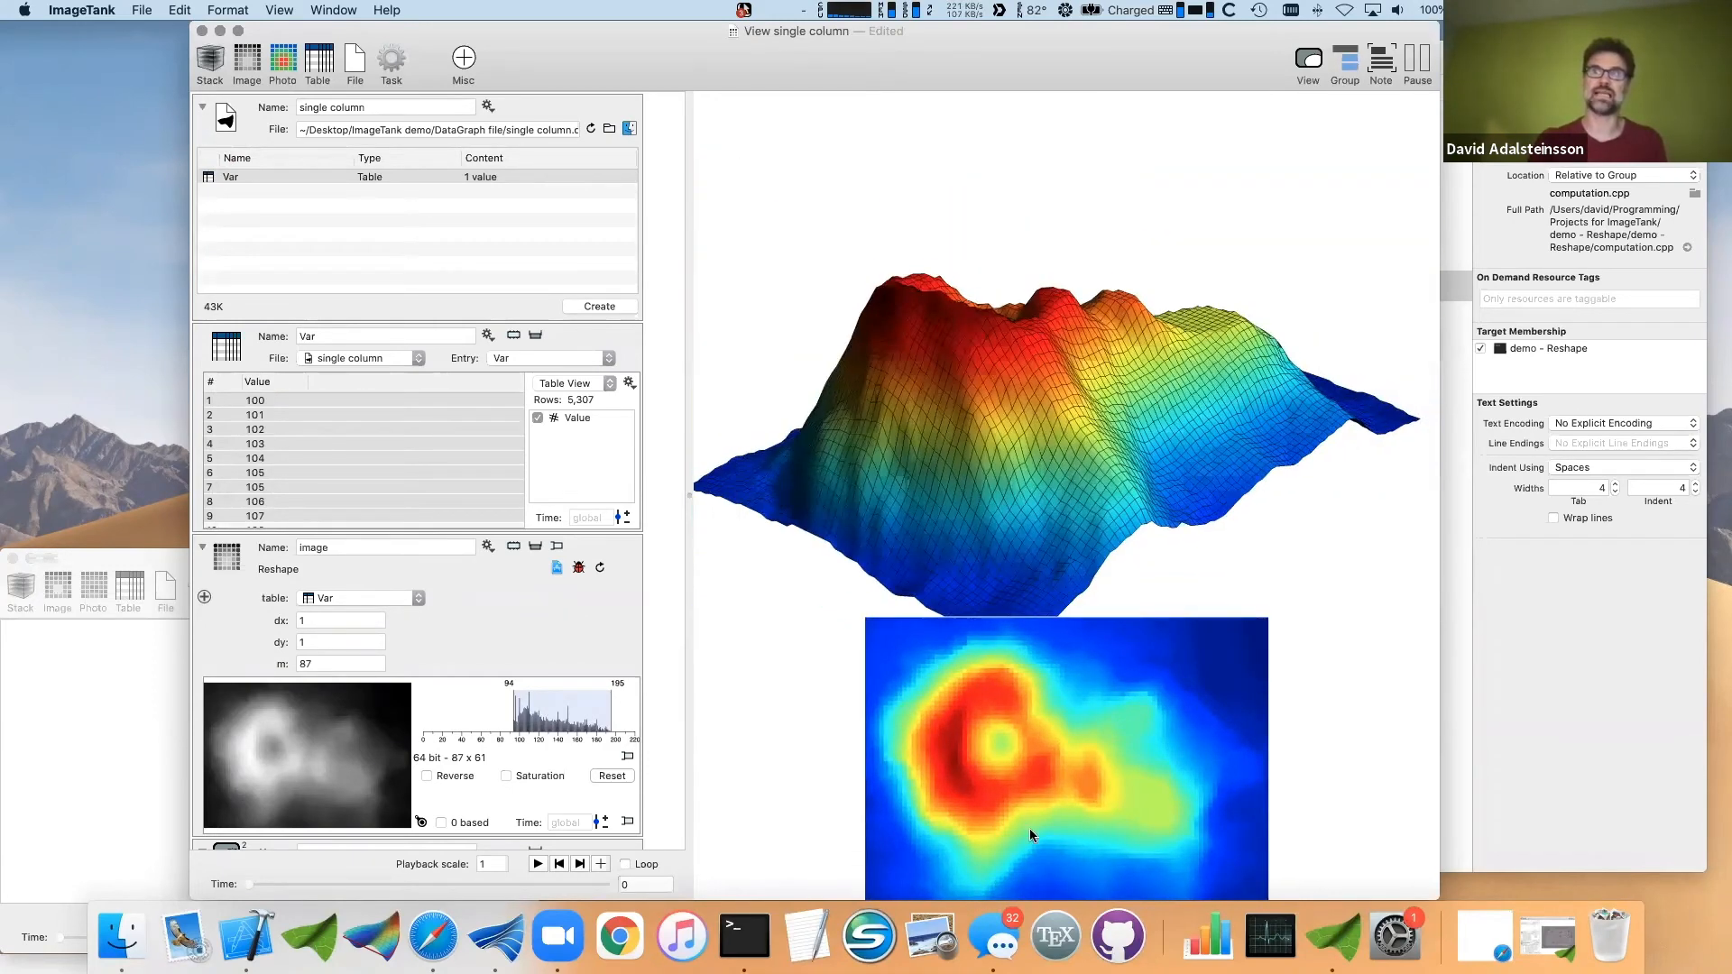
- Collapse the Reshape task's parameters and create a Local Extrema table from the image, with its preview and rows shown
left_click(202, 547)
scroll(548, 765, "down", 2)
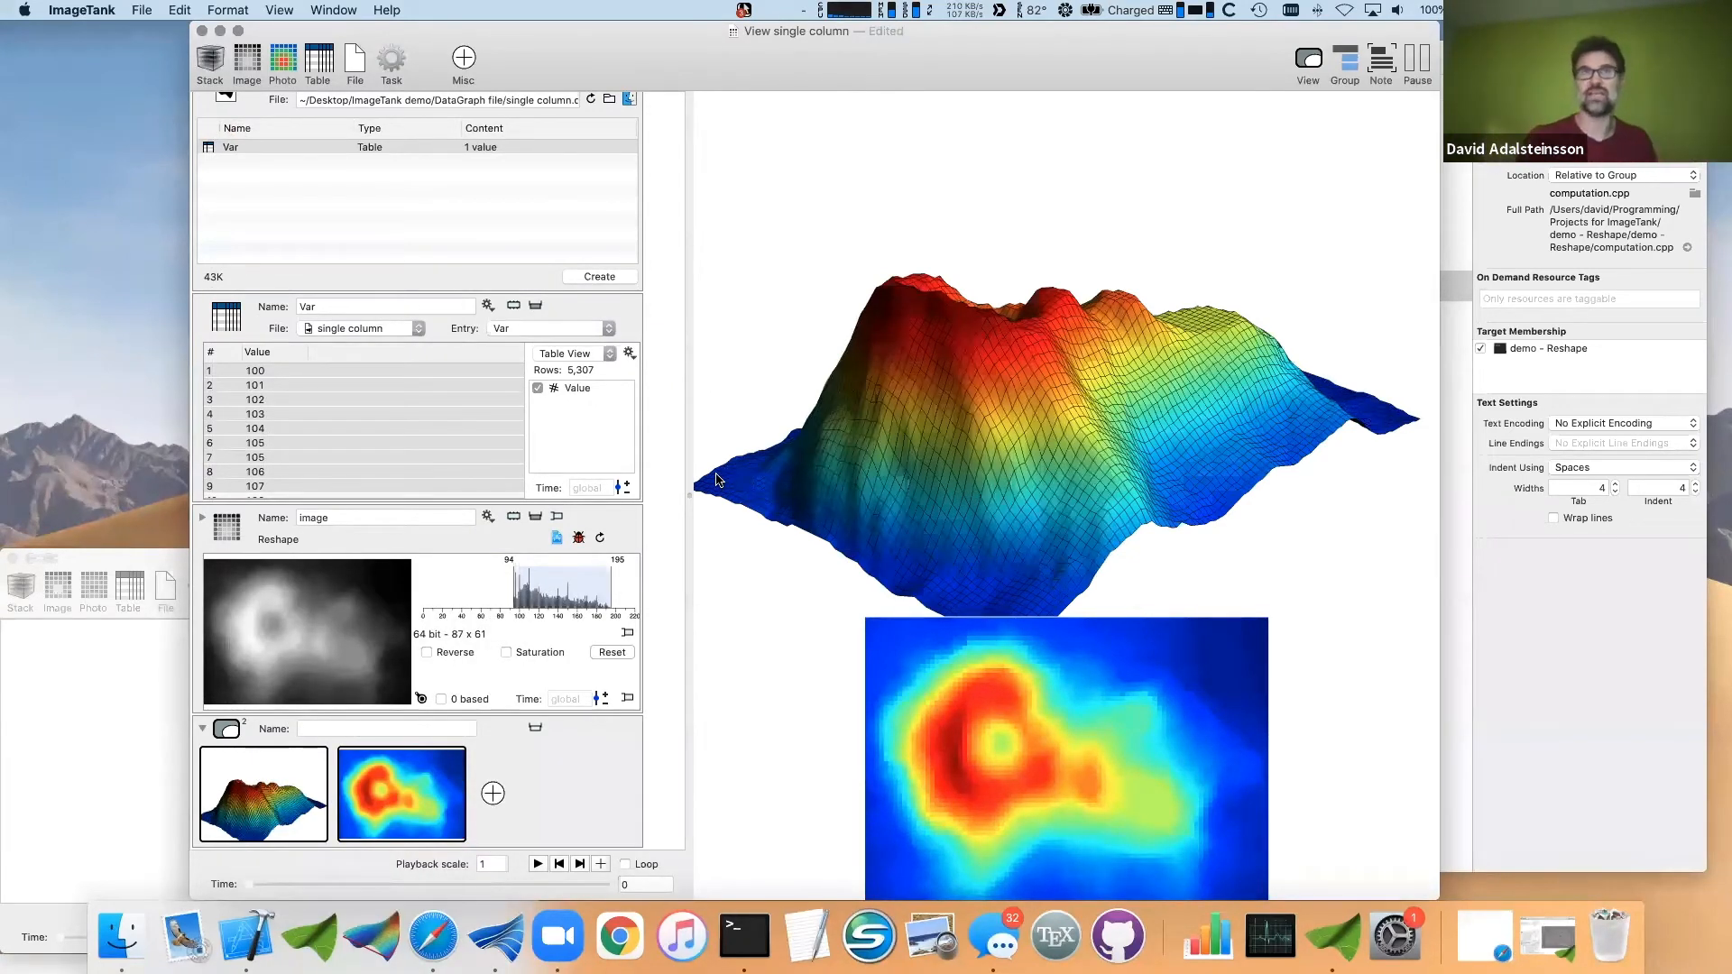
left_click_drag(931, 546, 915, 225)
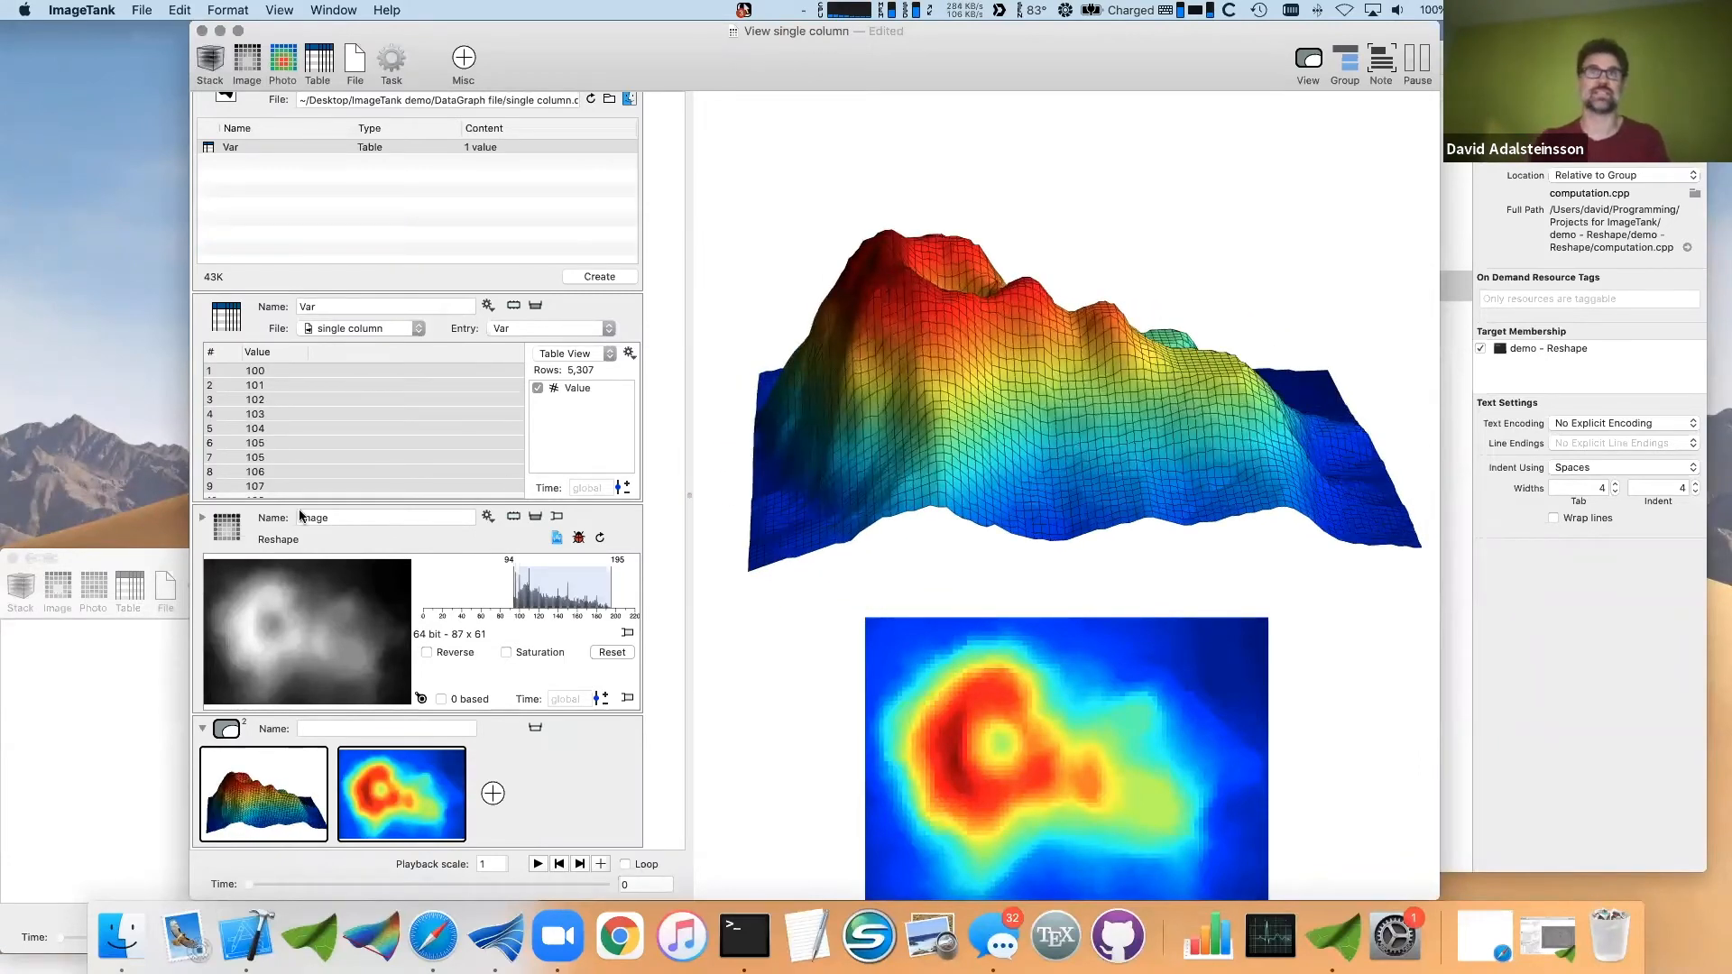
left_click(488, 518)
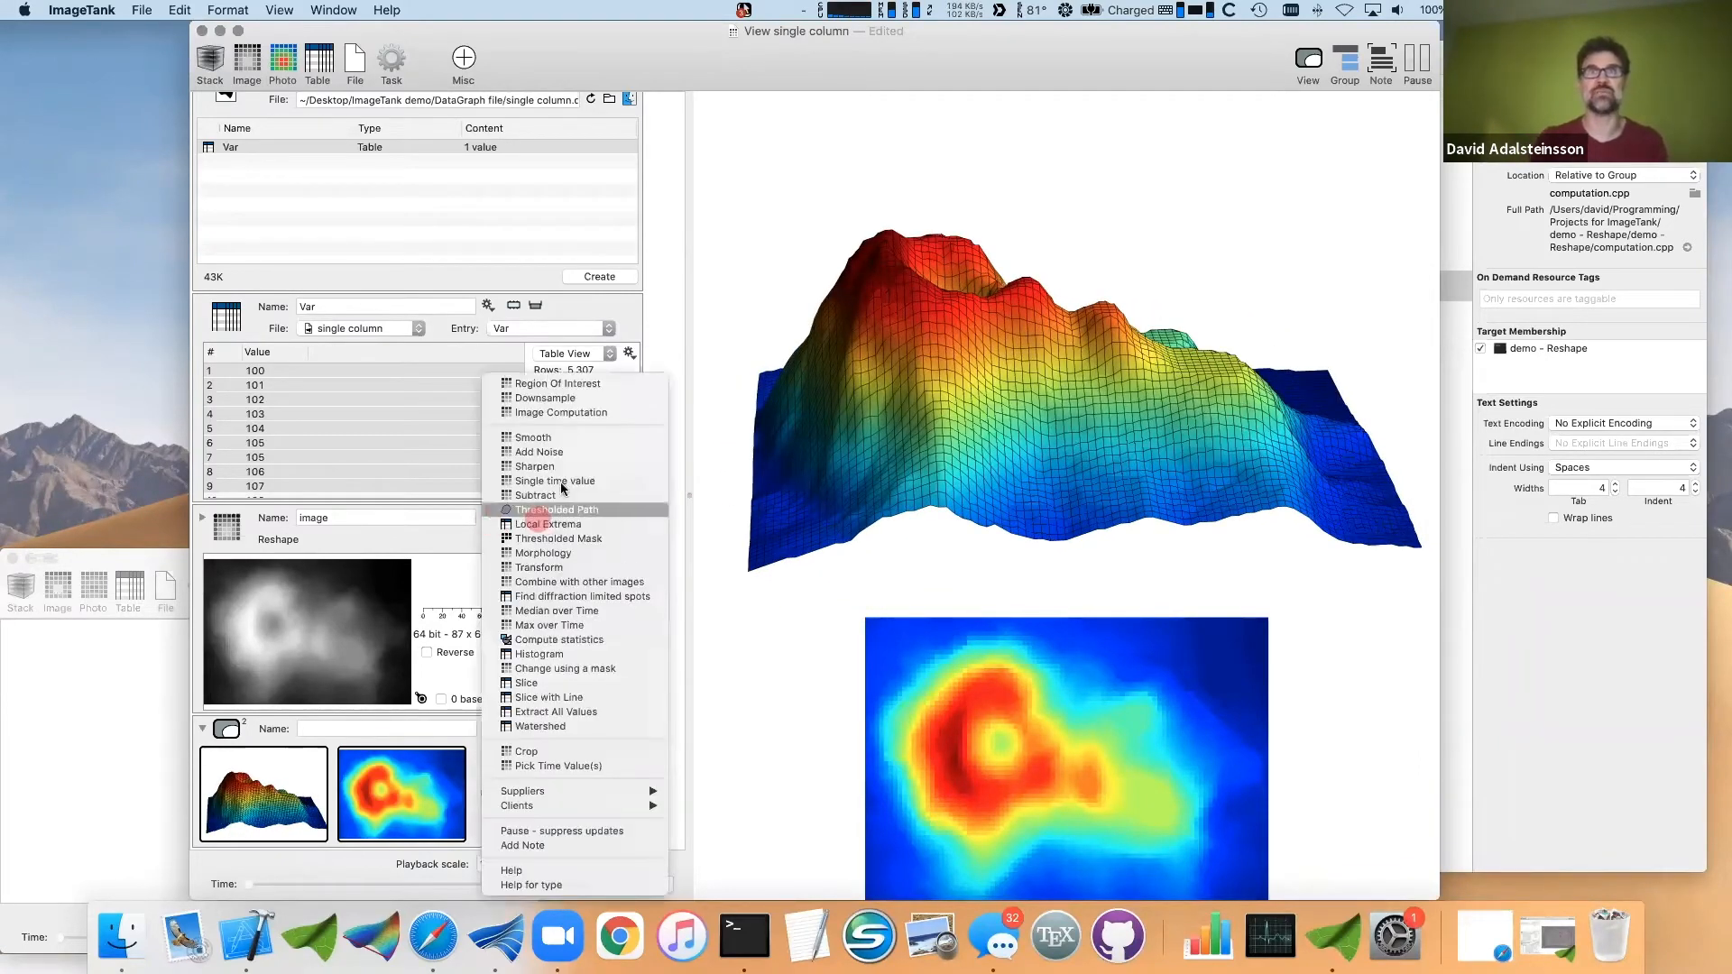
left_click(561, 525)
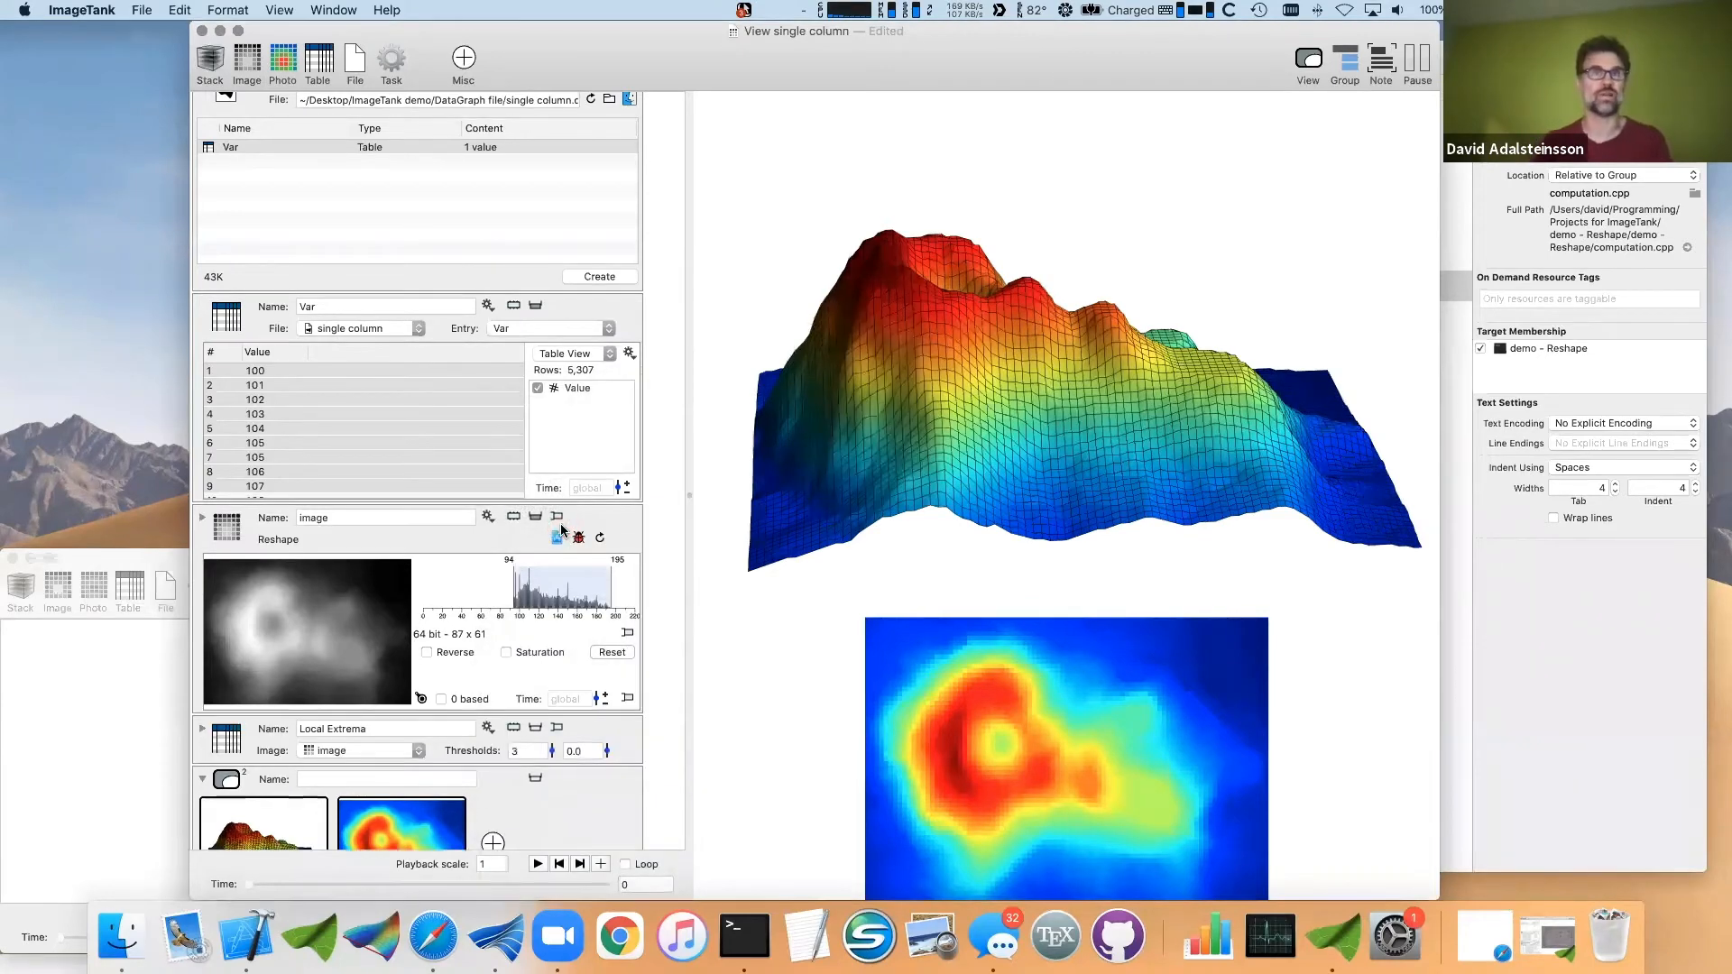
left_click(557, 728)
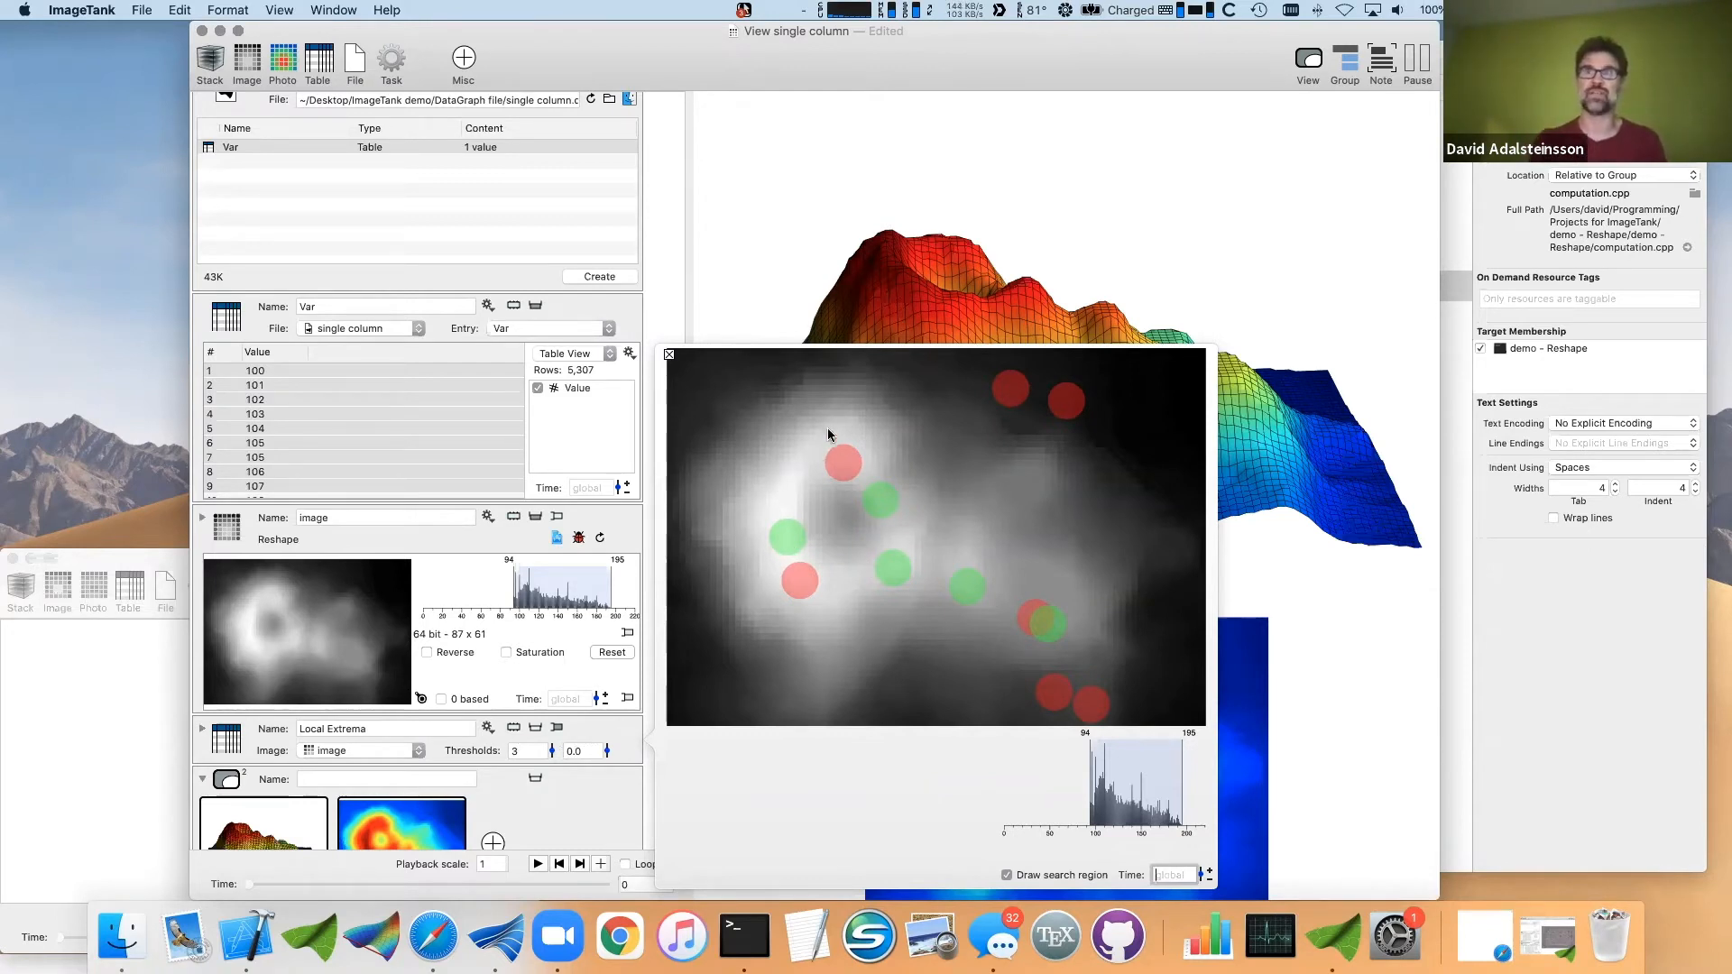
left_click(535, 728)
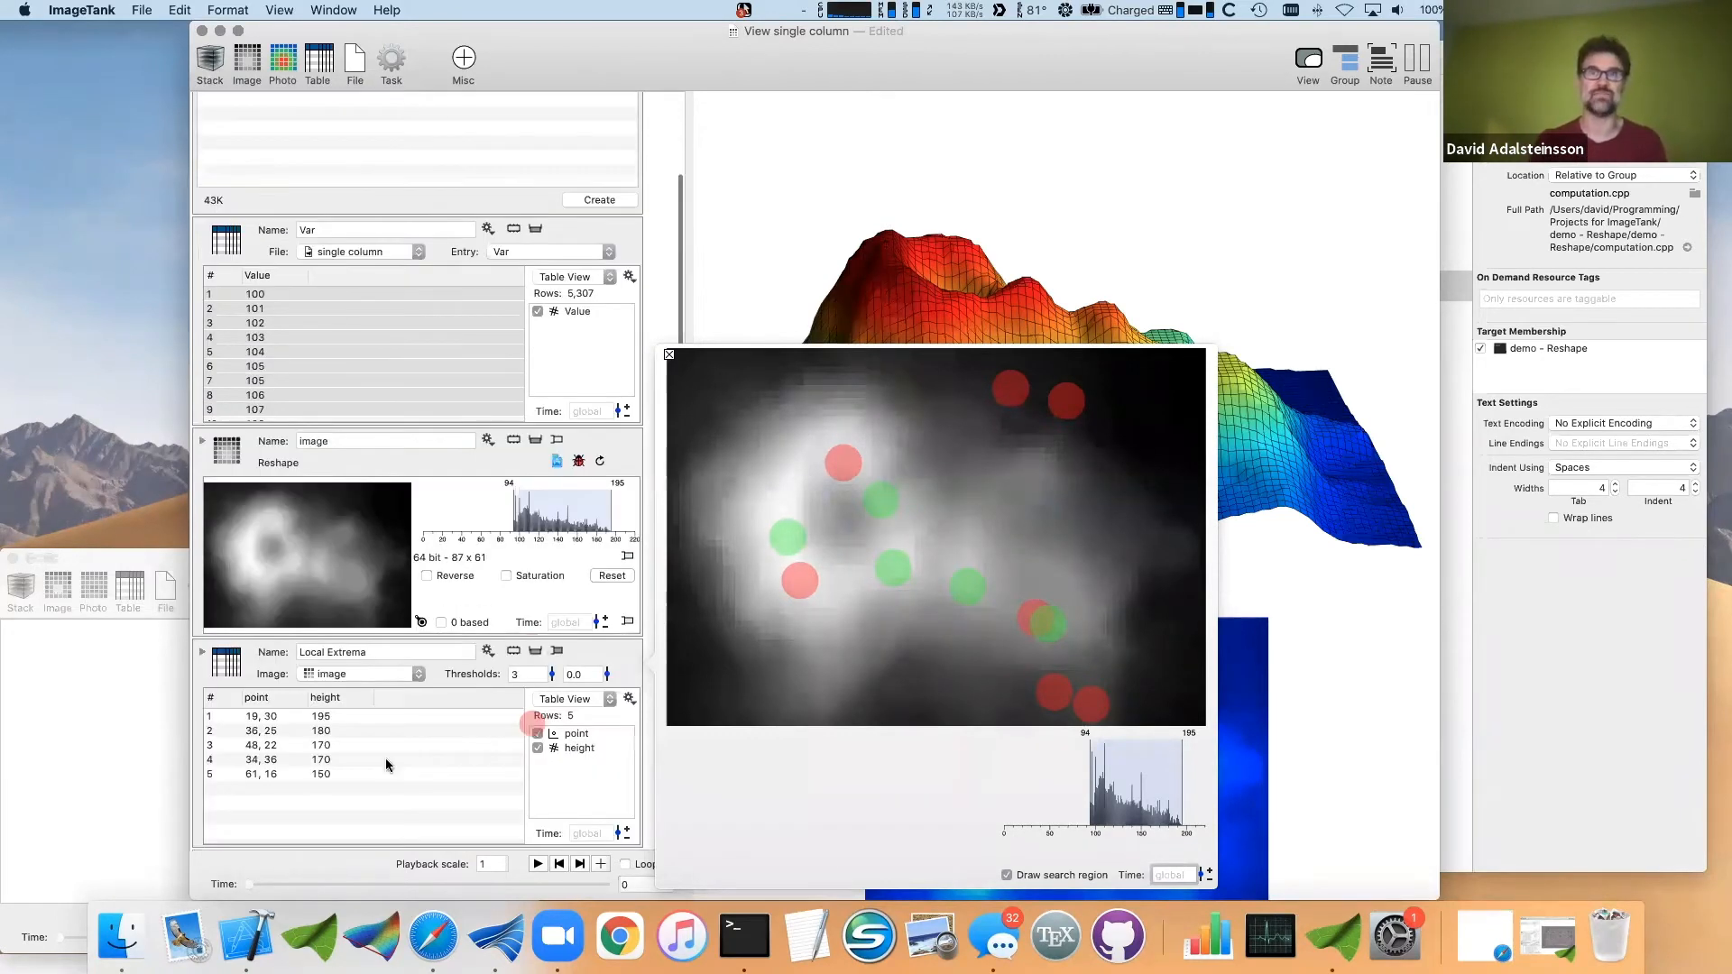
- Raise the Local Extrema search threshold to 5.44 and inspect the search regions in the preview
left_click_drag(553, 674, 554, 676)
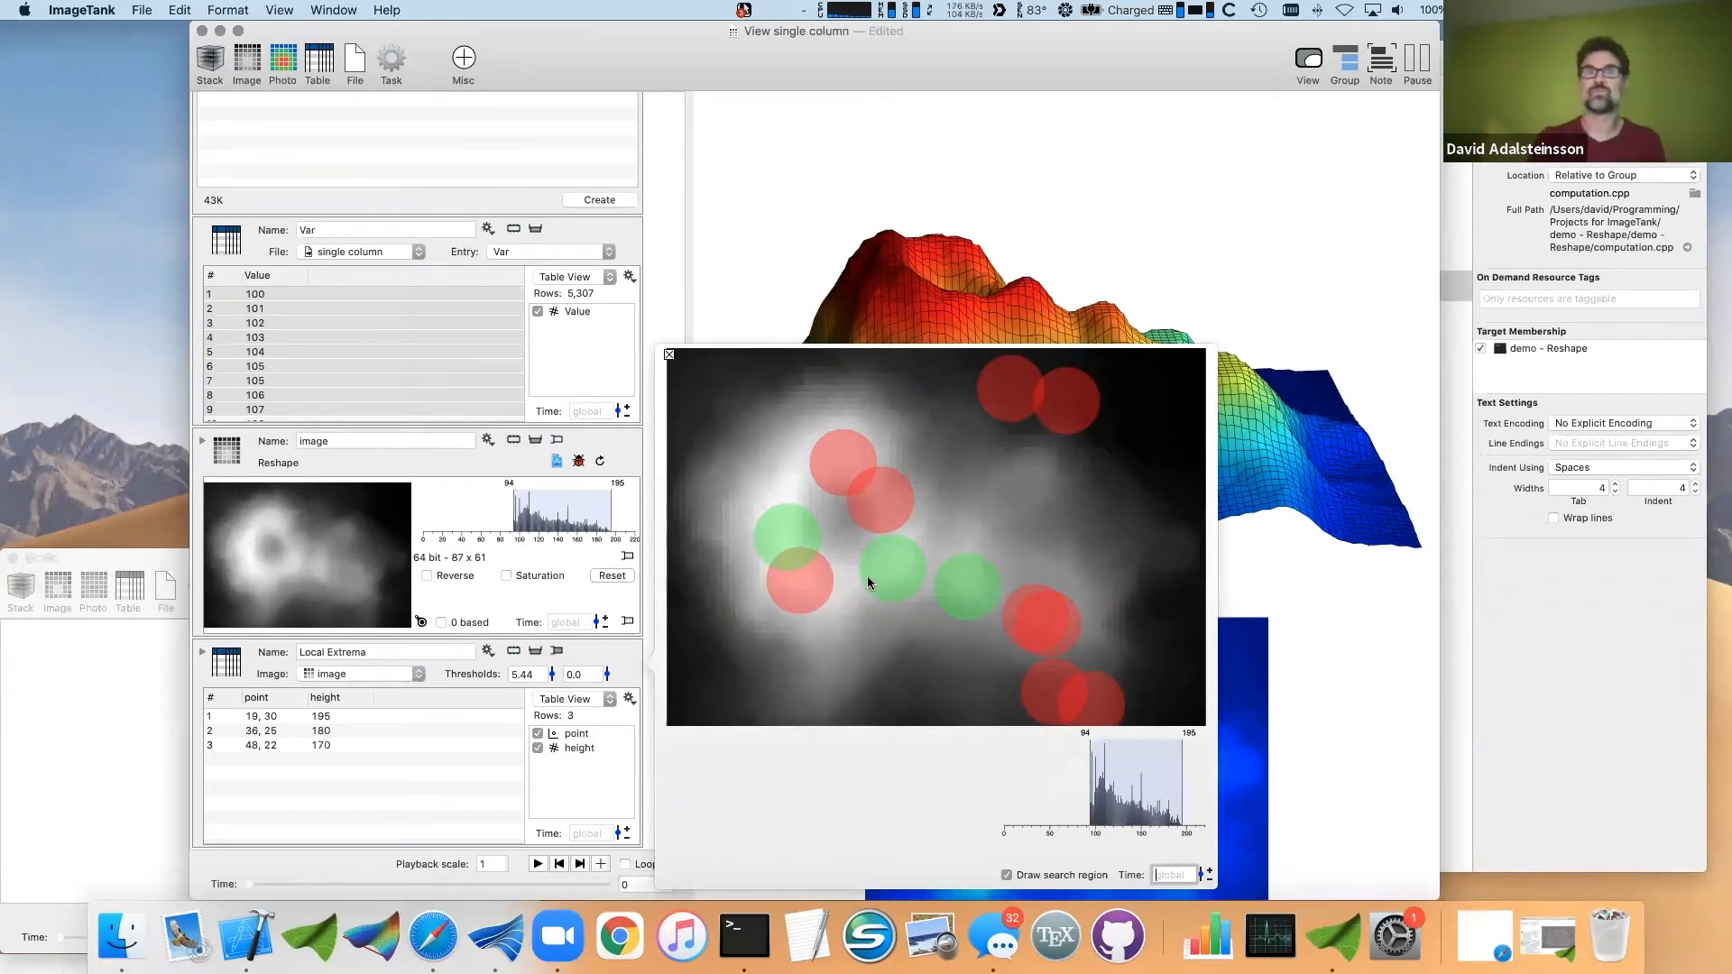
left_click(669, 355)
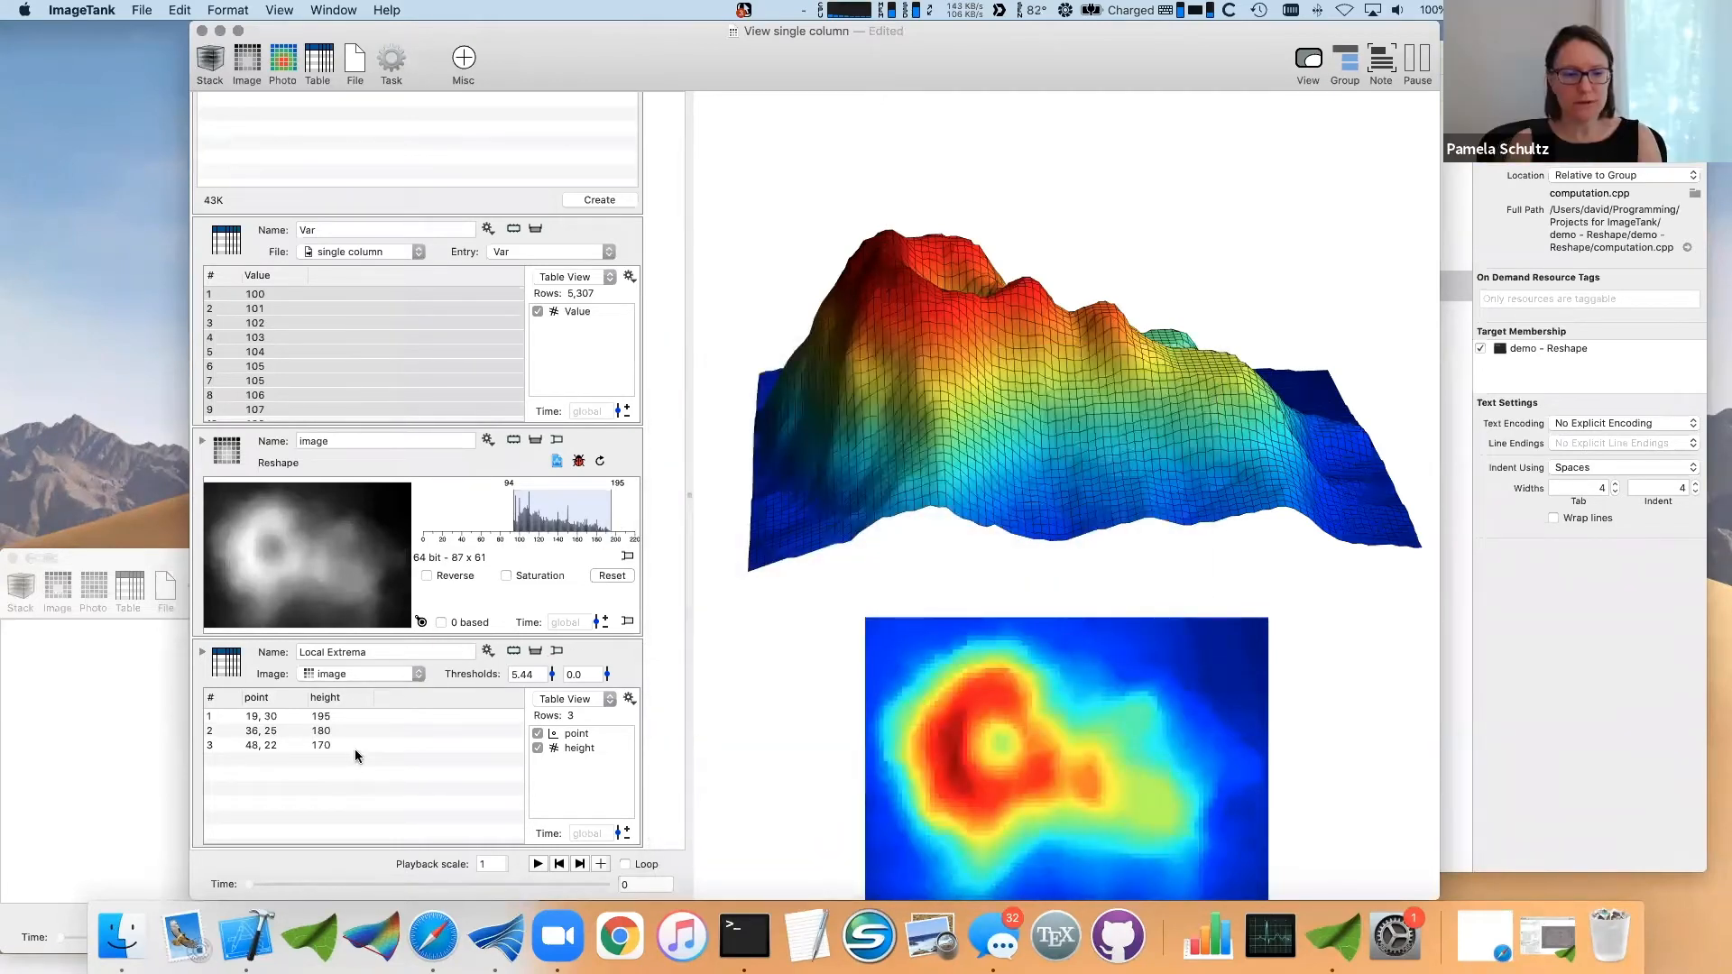
left_click(556, 651)
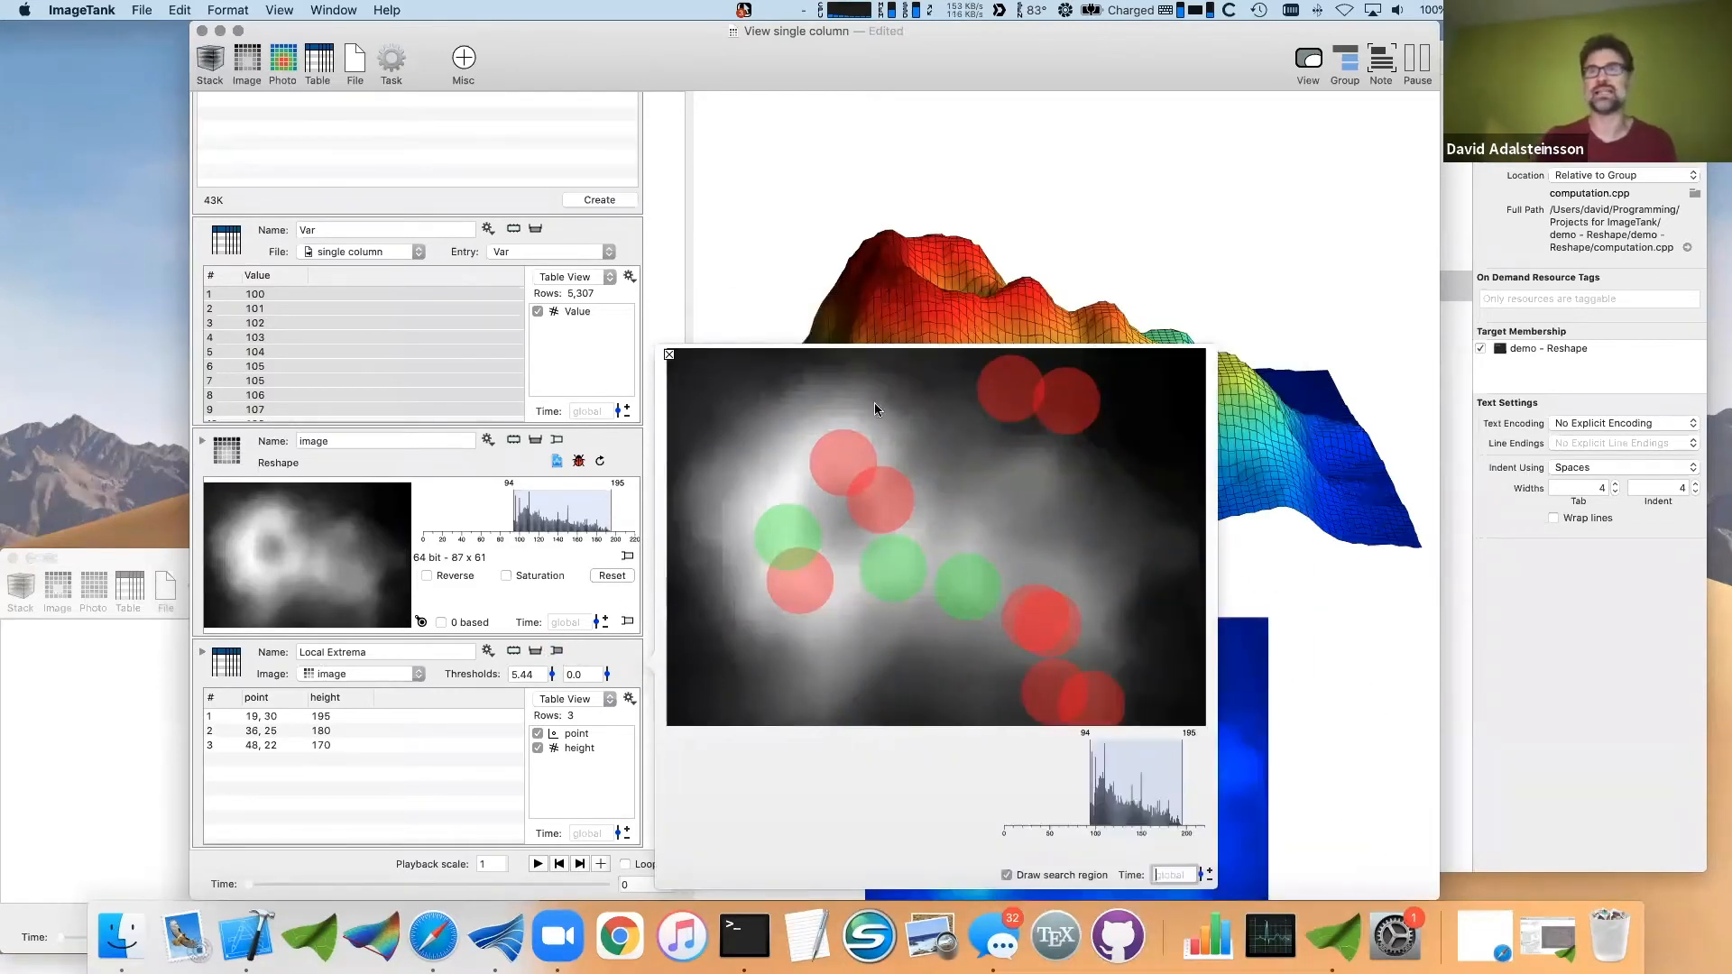
left_click(488, 650)
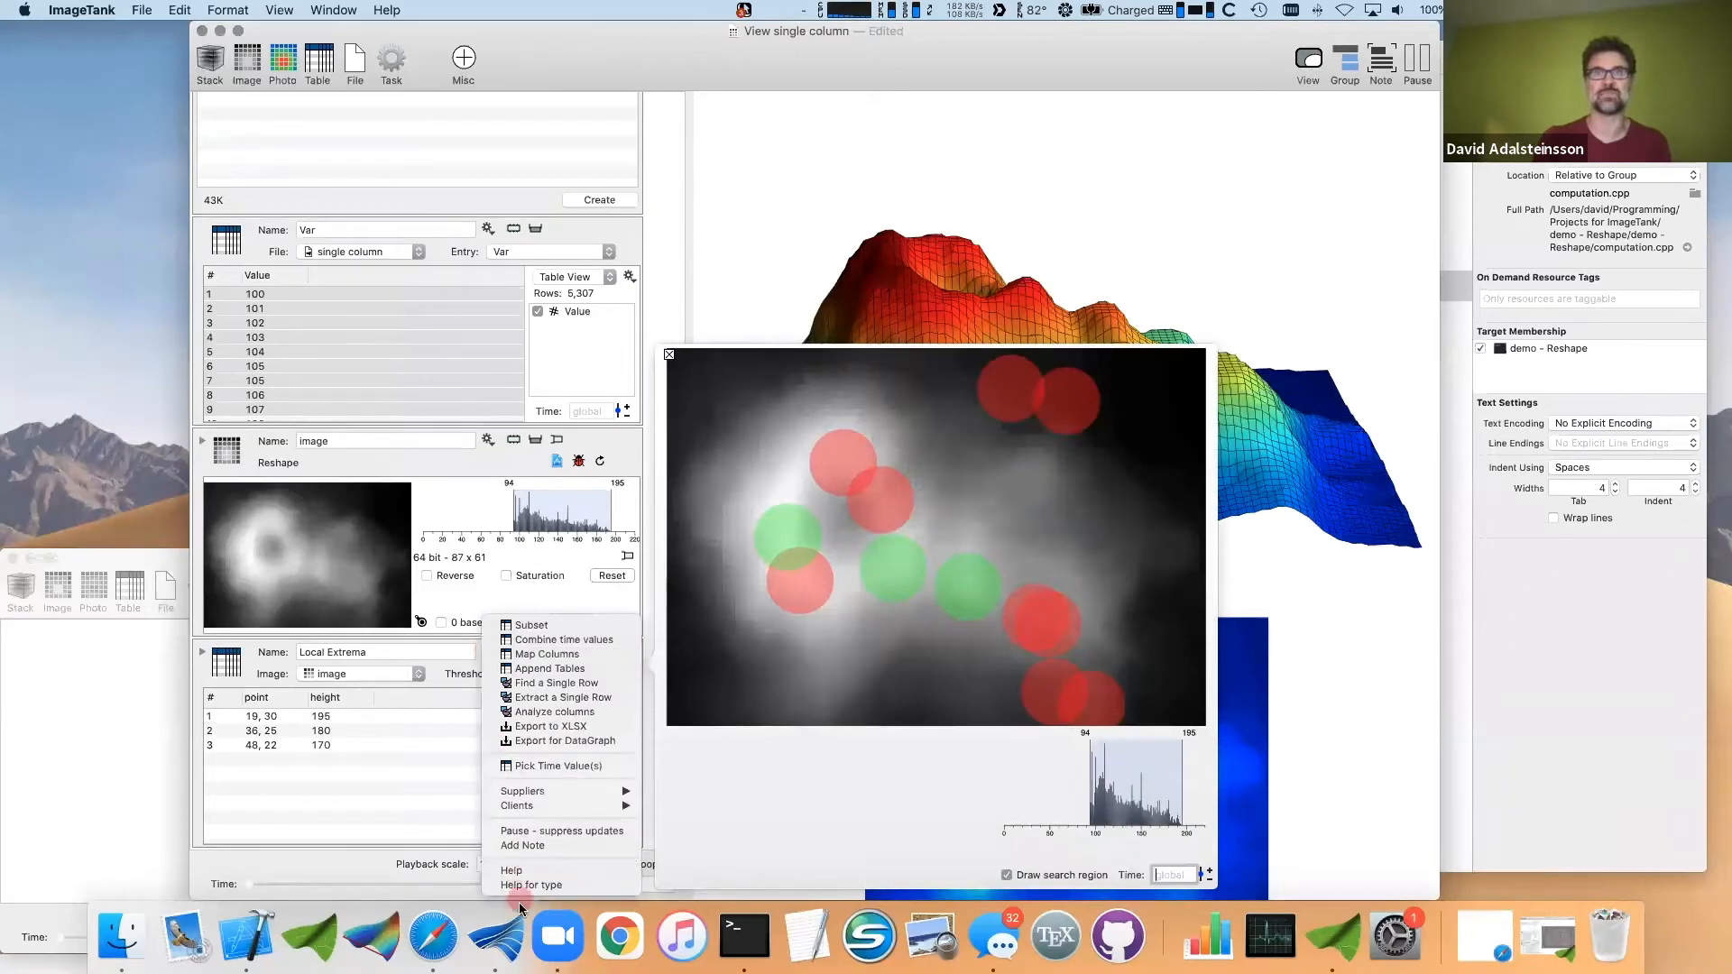
left_click(819, 861)
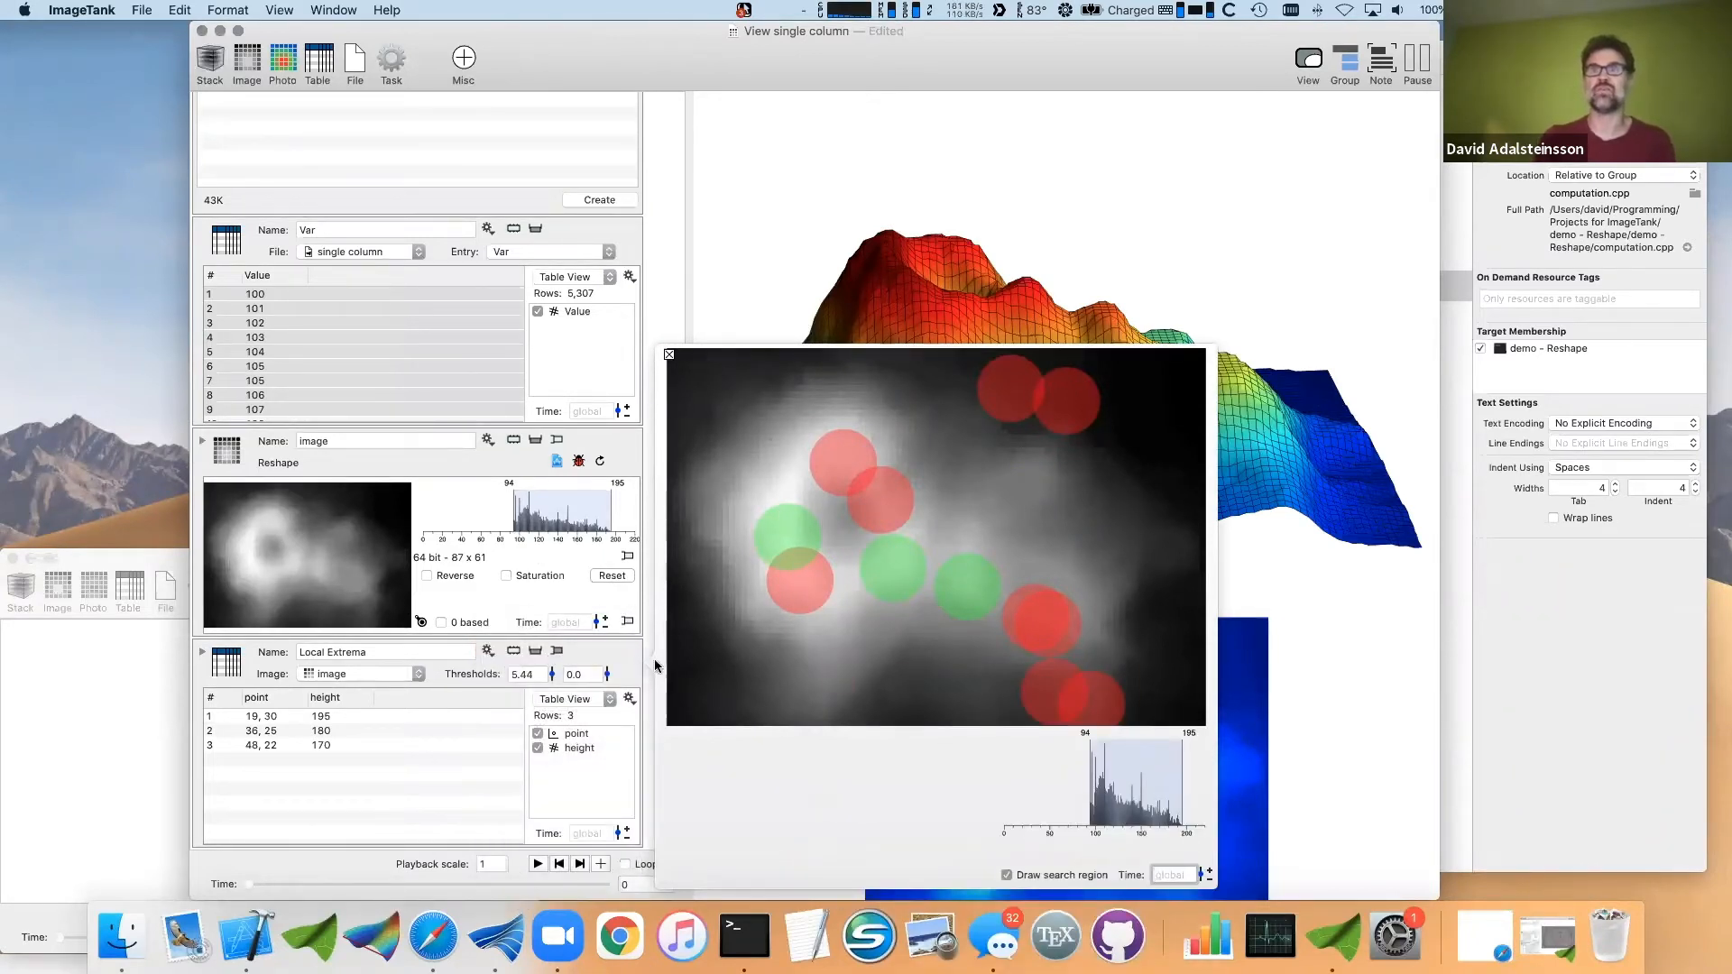
- Compare Local Extrema thresholds of 1 and 2.12, set the value back to 1 and close the preview
left_click_drag(551, 675, 552, 760)
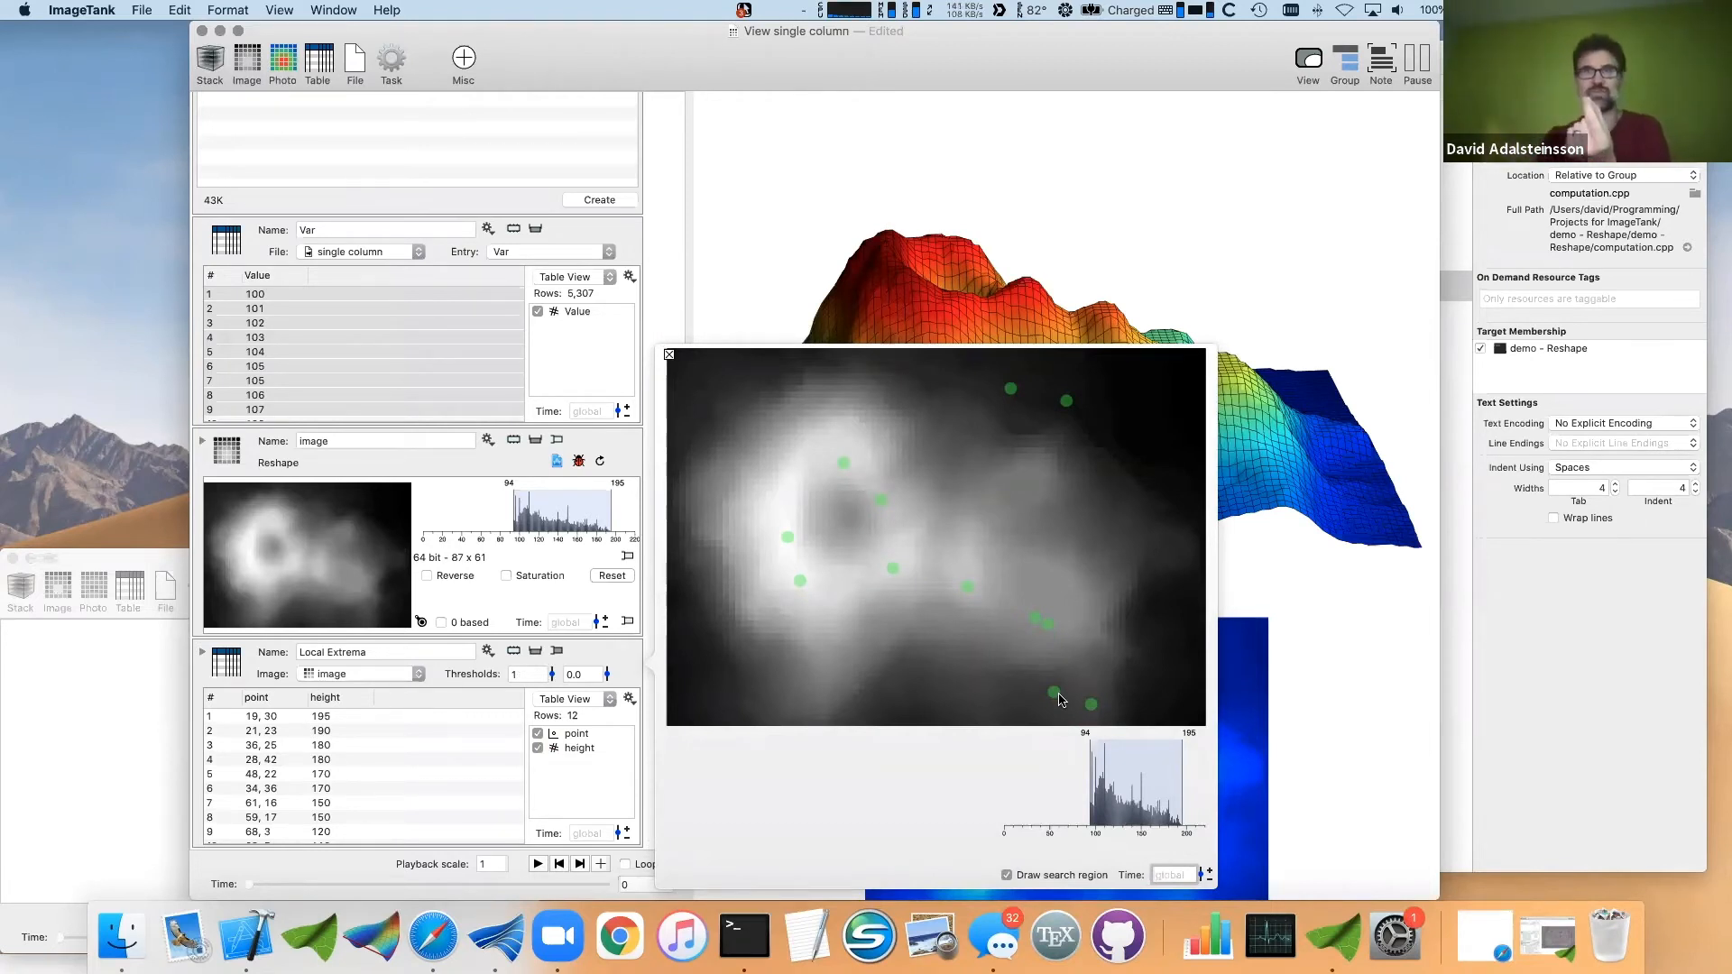
left_click_drag(521, 674, 477, 678)
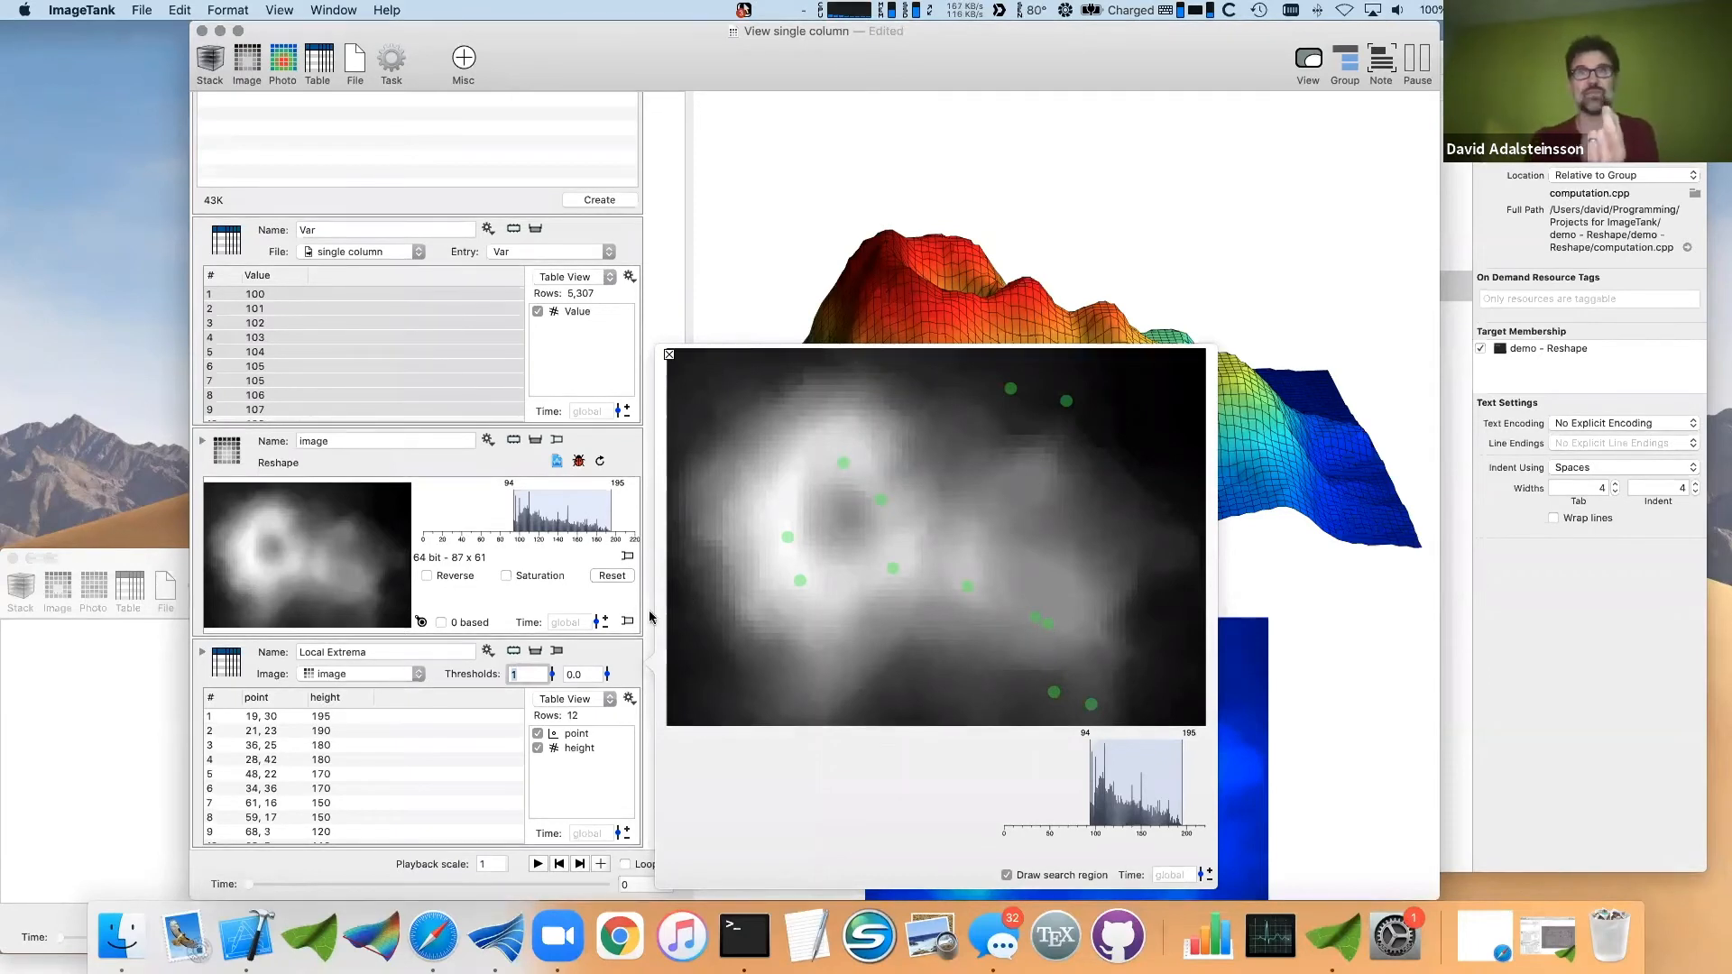
left_click_drag(554, 675, 554, 676)
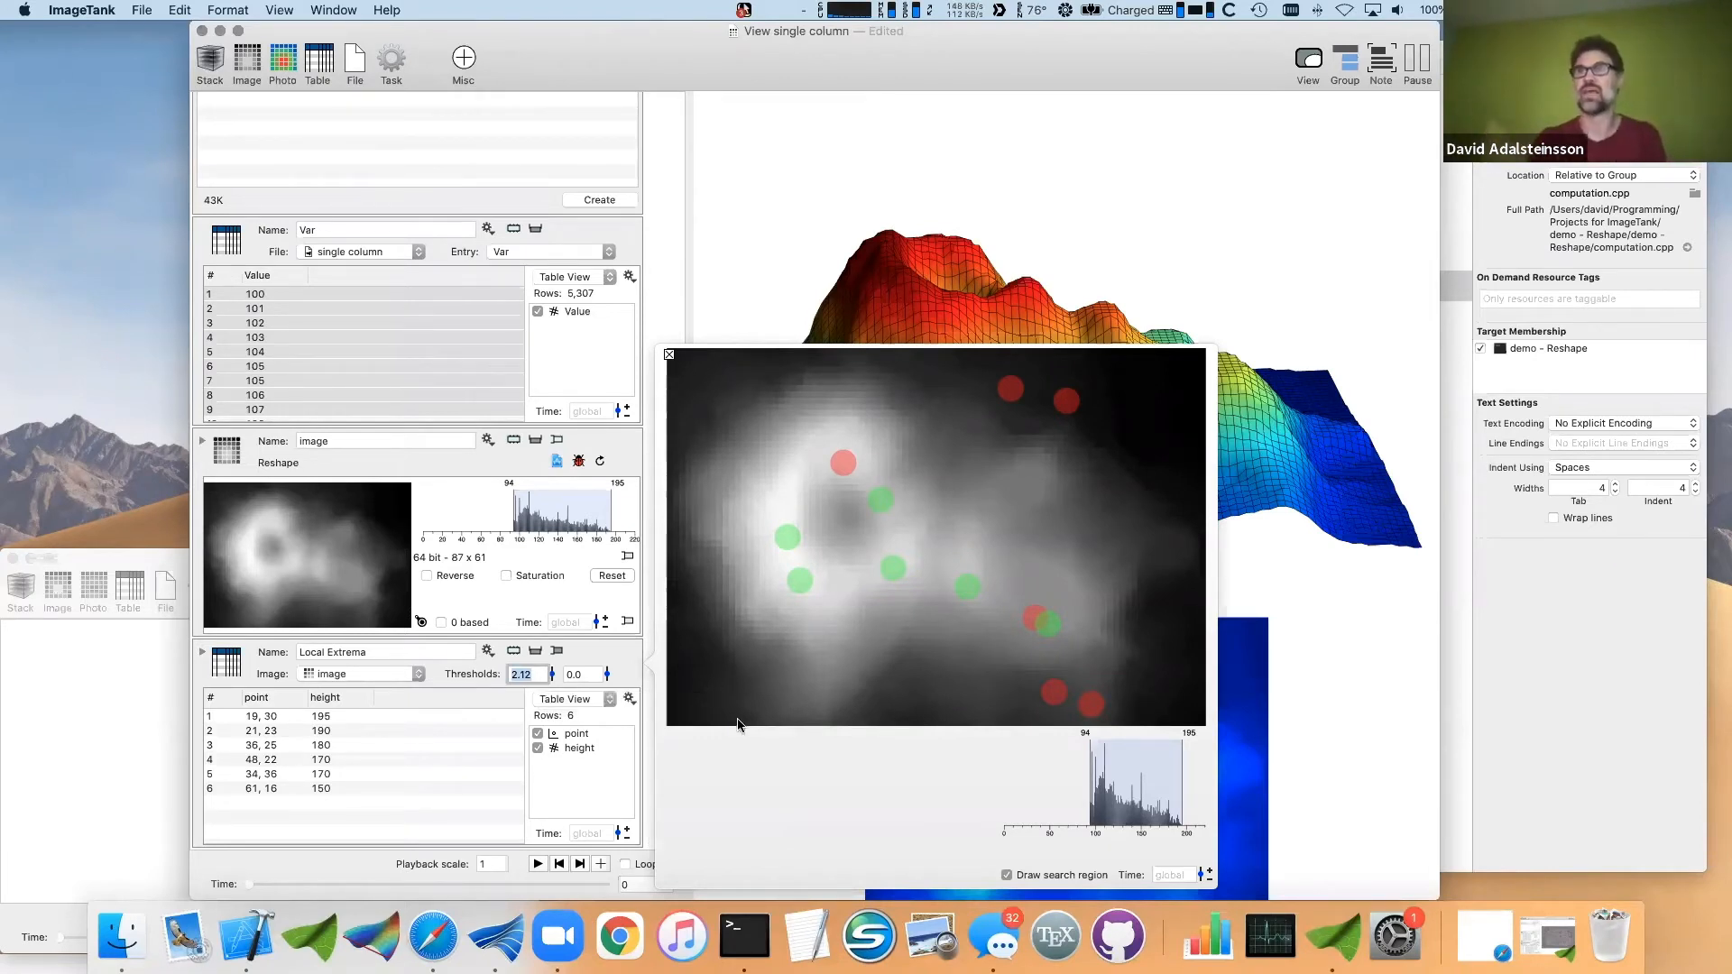
left_click_drag(552, 676, 552, 678)
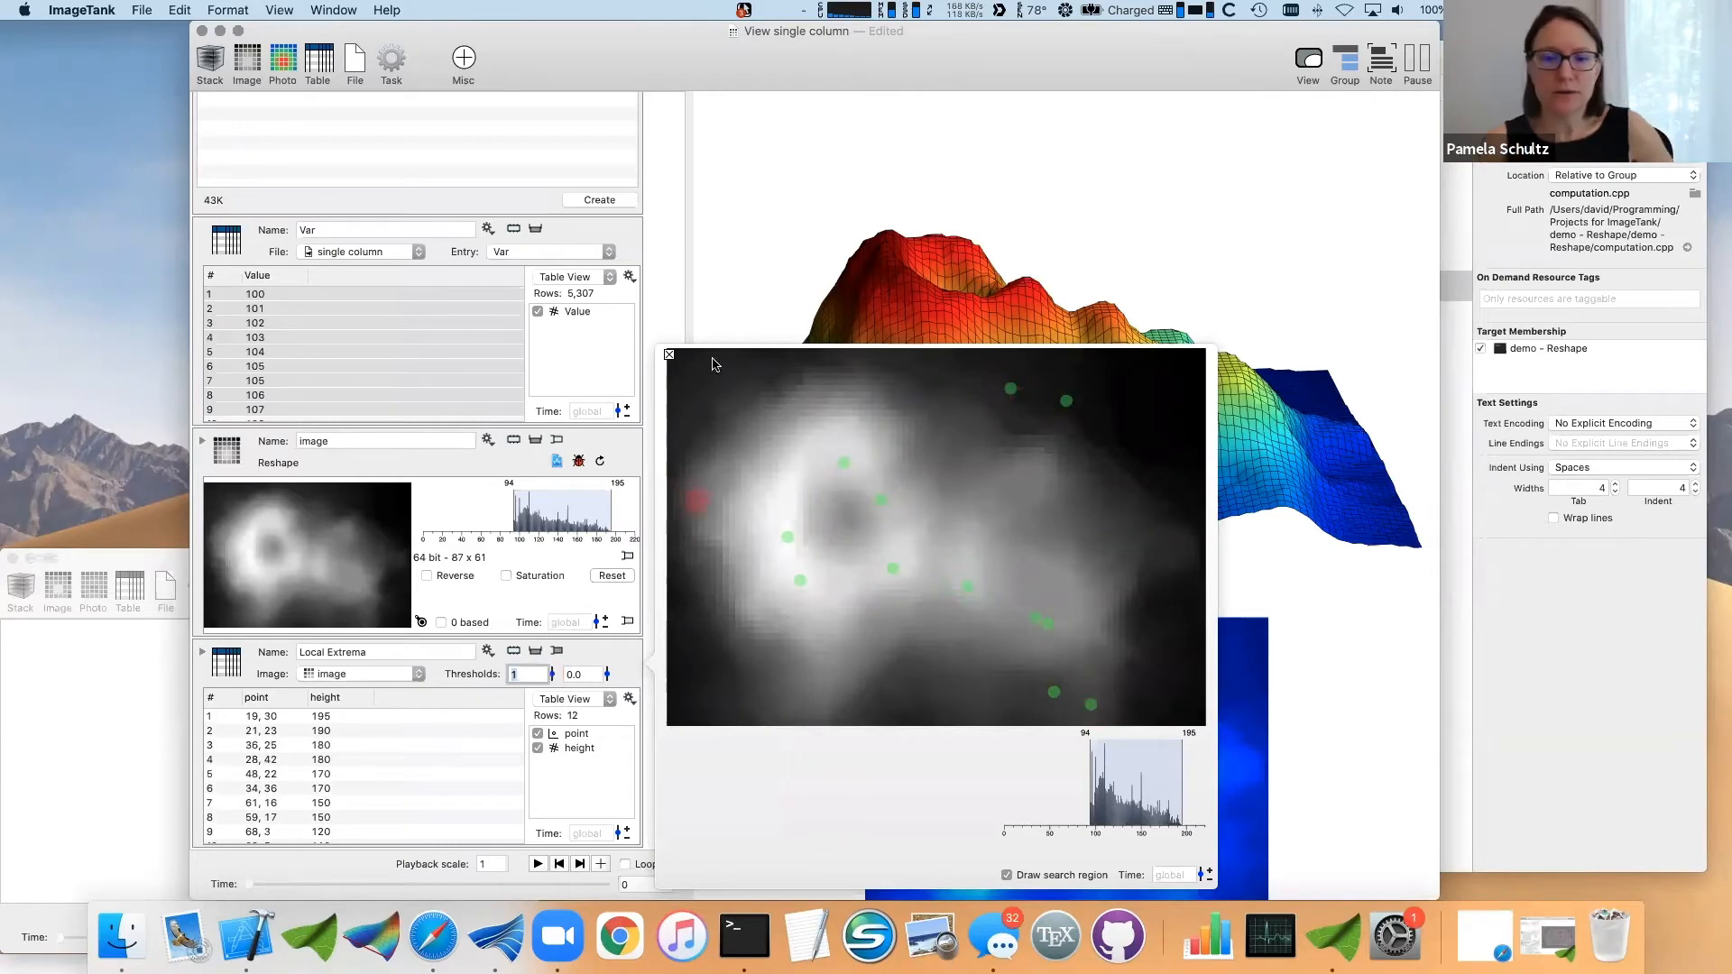
left_click(669, 354)
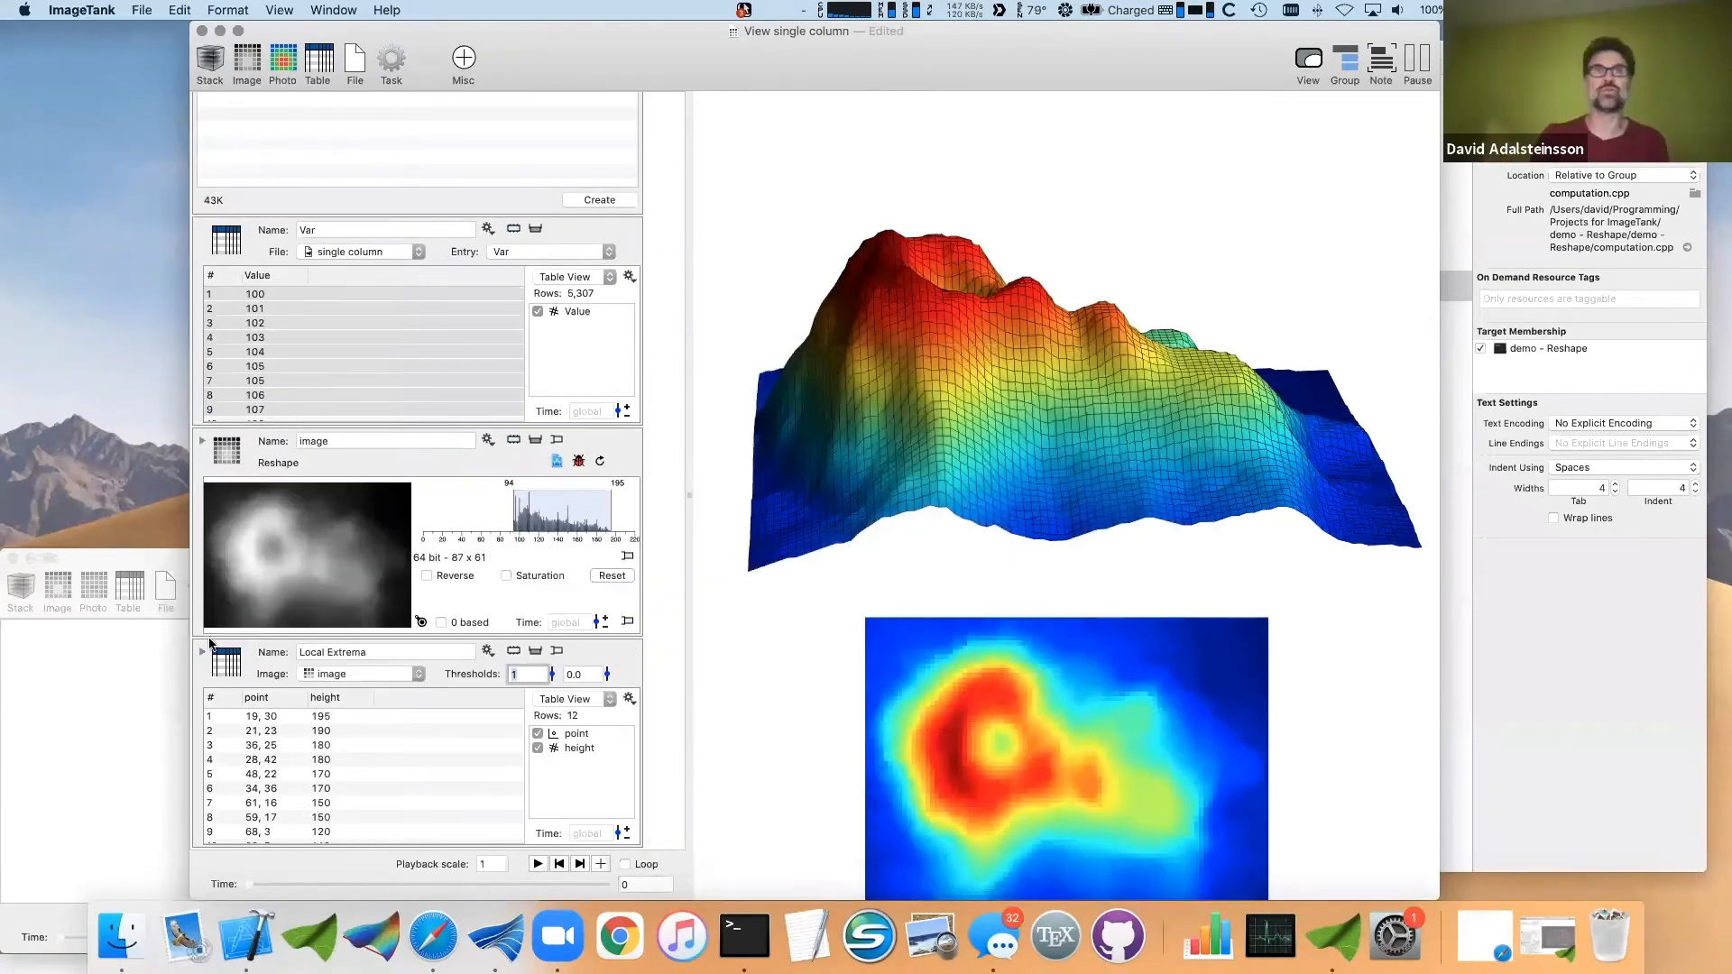
- Overlay the Local Extrema points on the 2D image, and move the window aside to show the extrema preview beside it
mouse_move(224, 668)
left_mouse_down()
mouse_move(979, 713)
mouse_move(992, 659)
mouse_move(999, 714)
left_mouse_up()
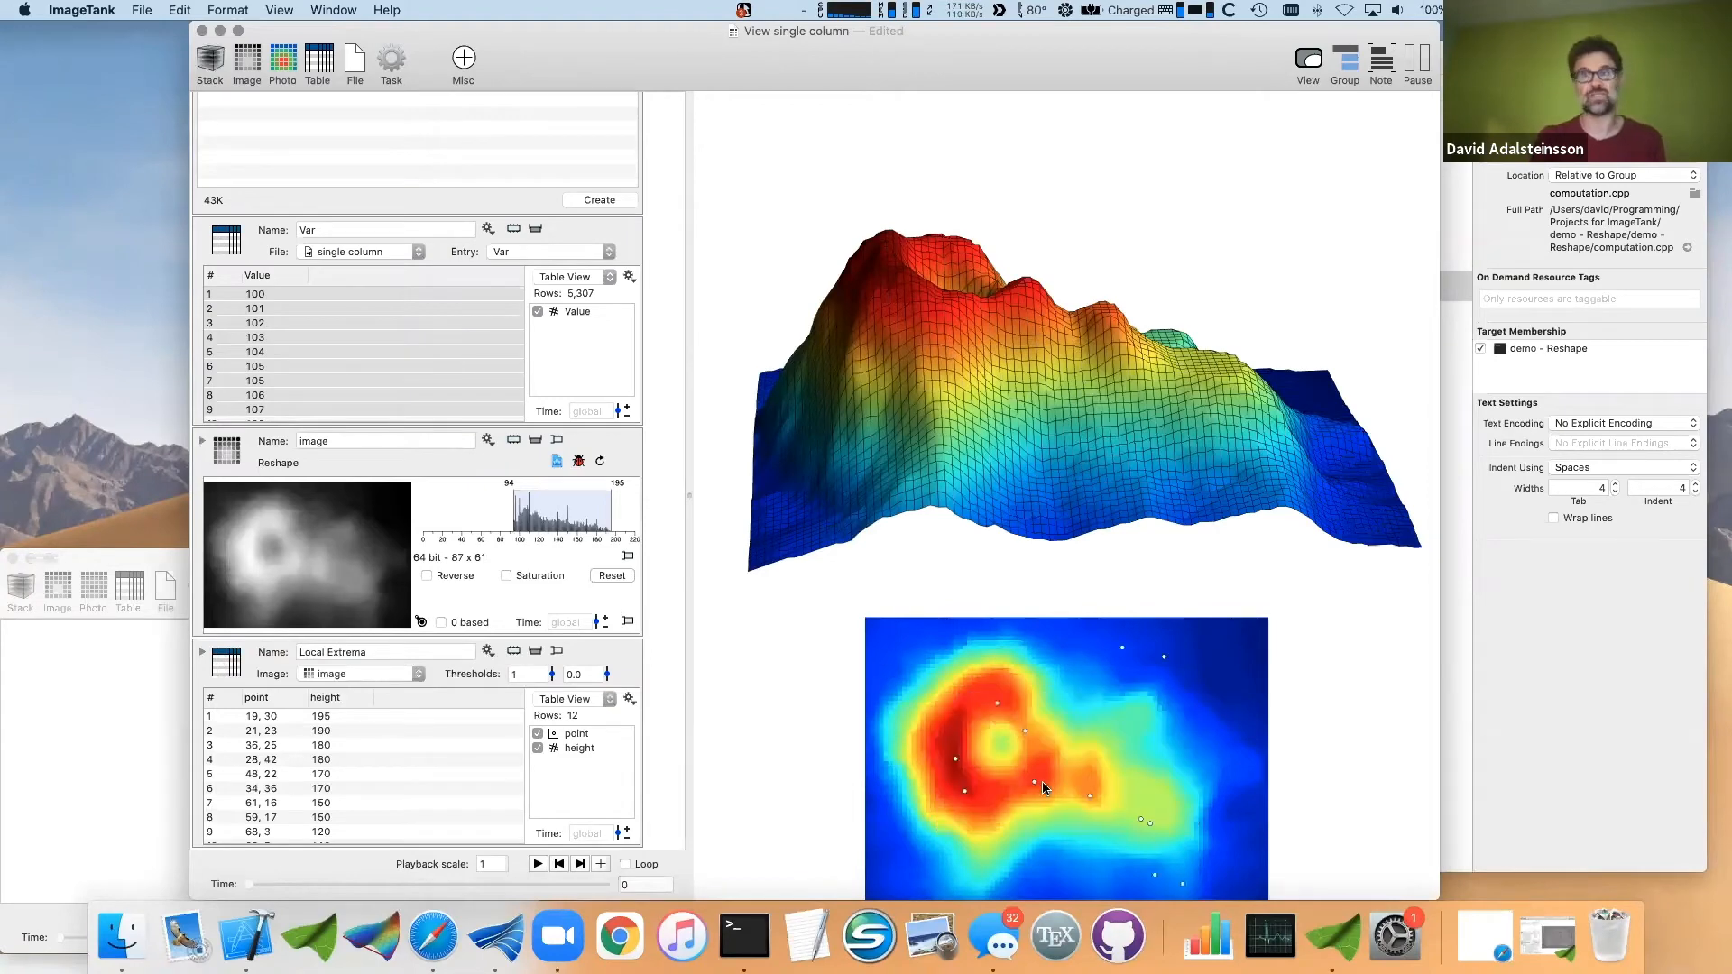
left_click(558, 652)
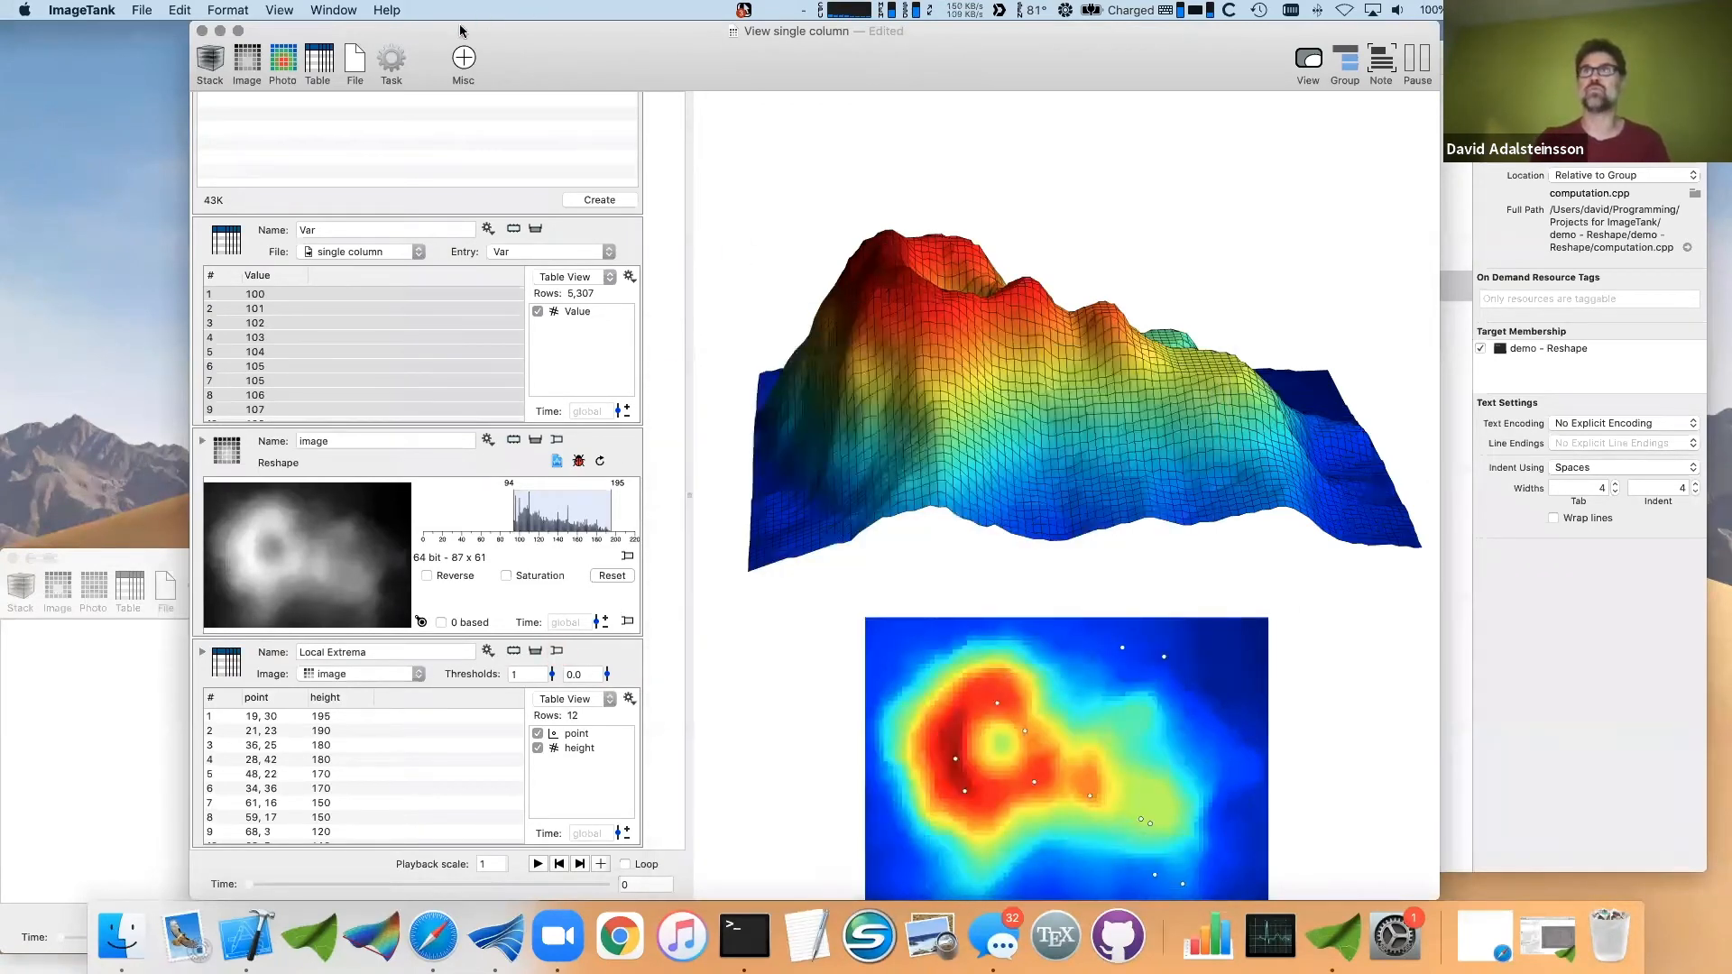
left_click_drag(460, 30, 753, 31)
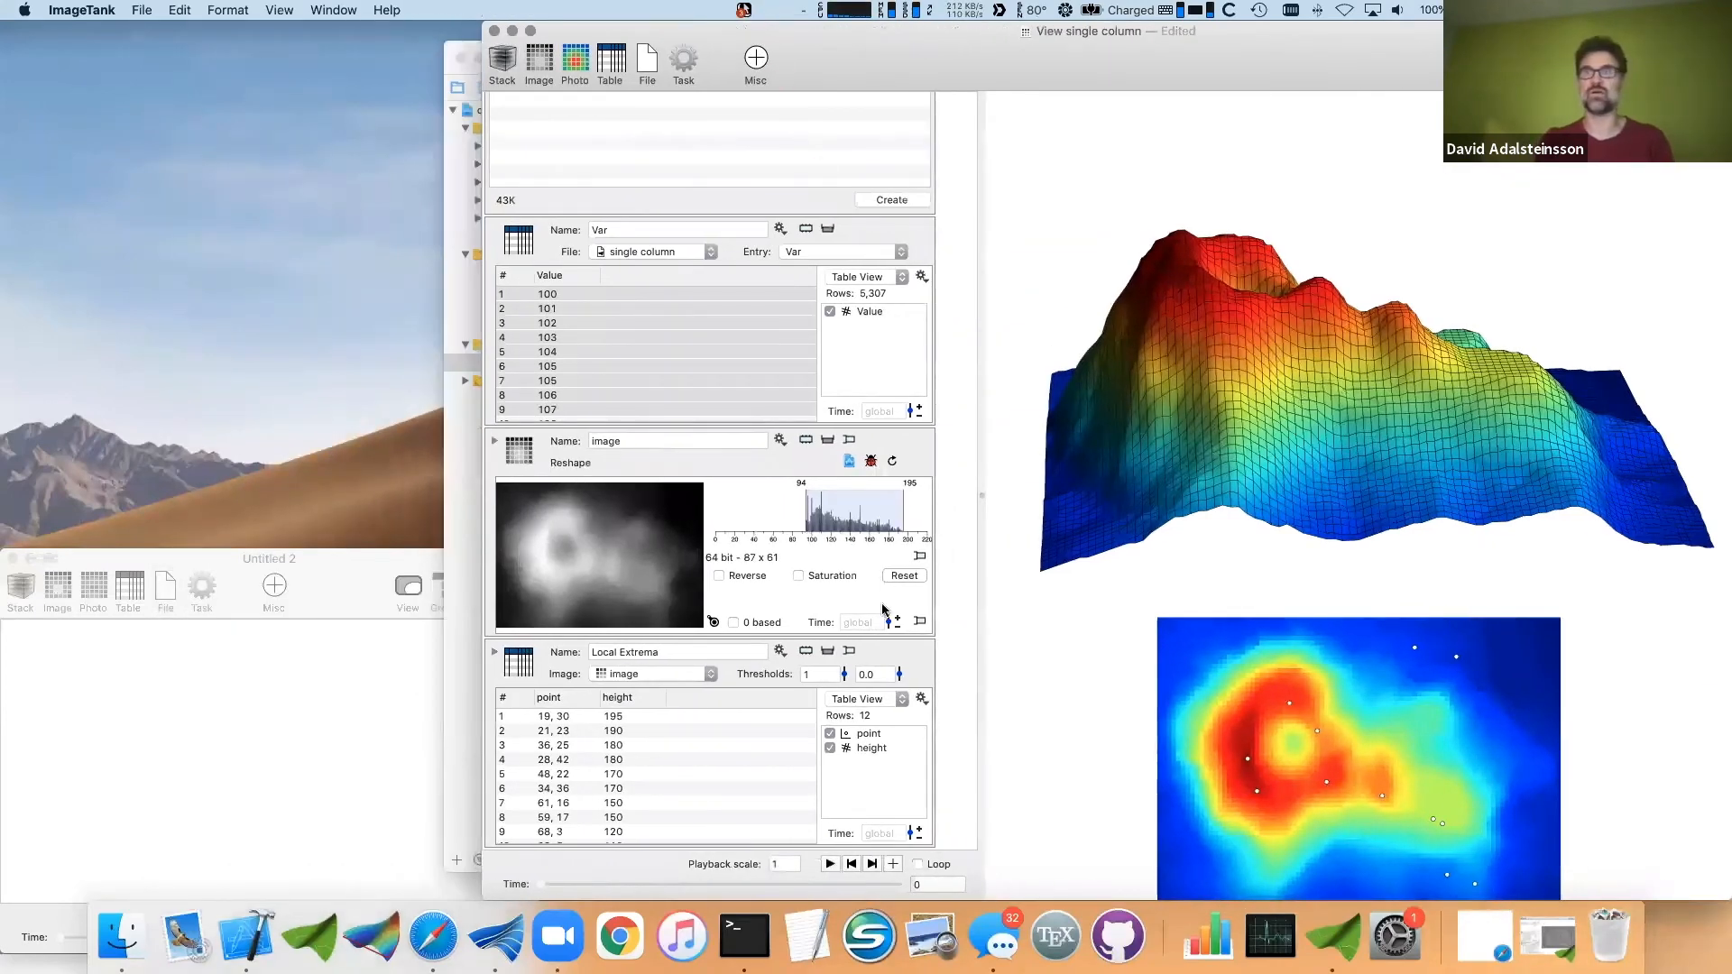
left_click(848, 653)
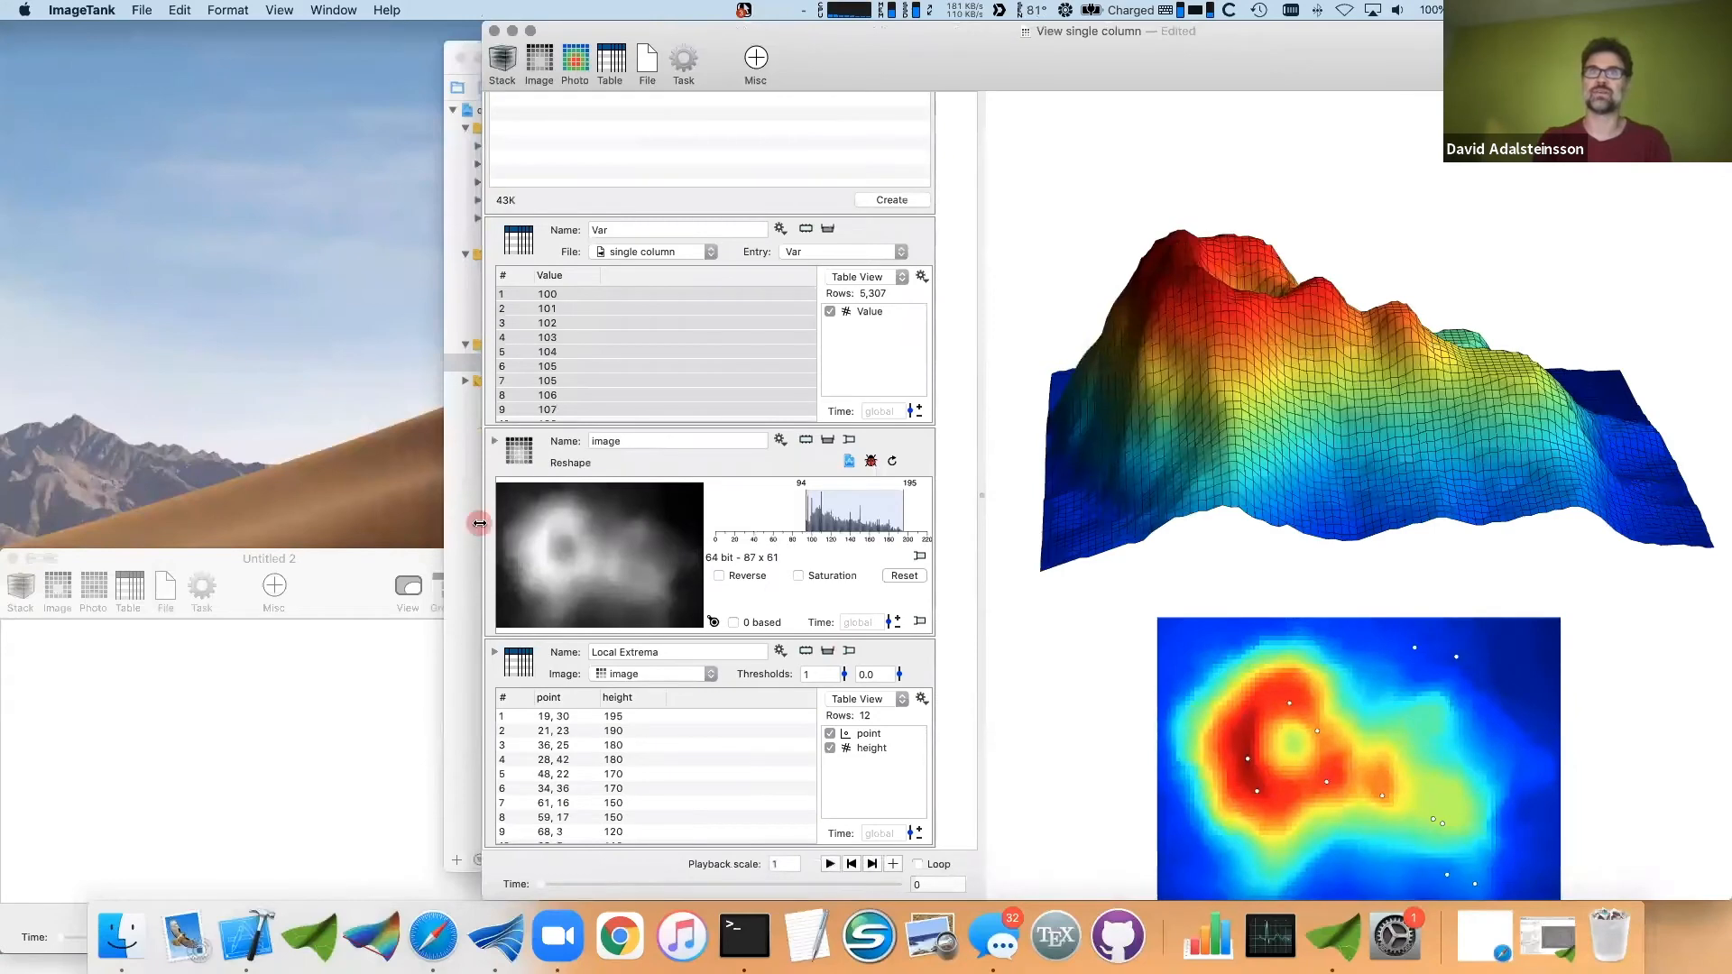
left_click_drag(482, 524, 628, 522)
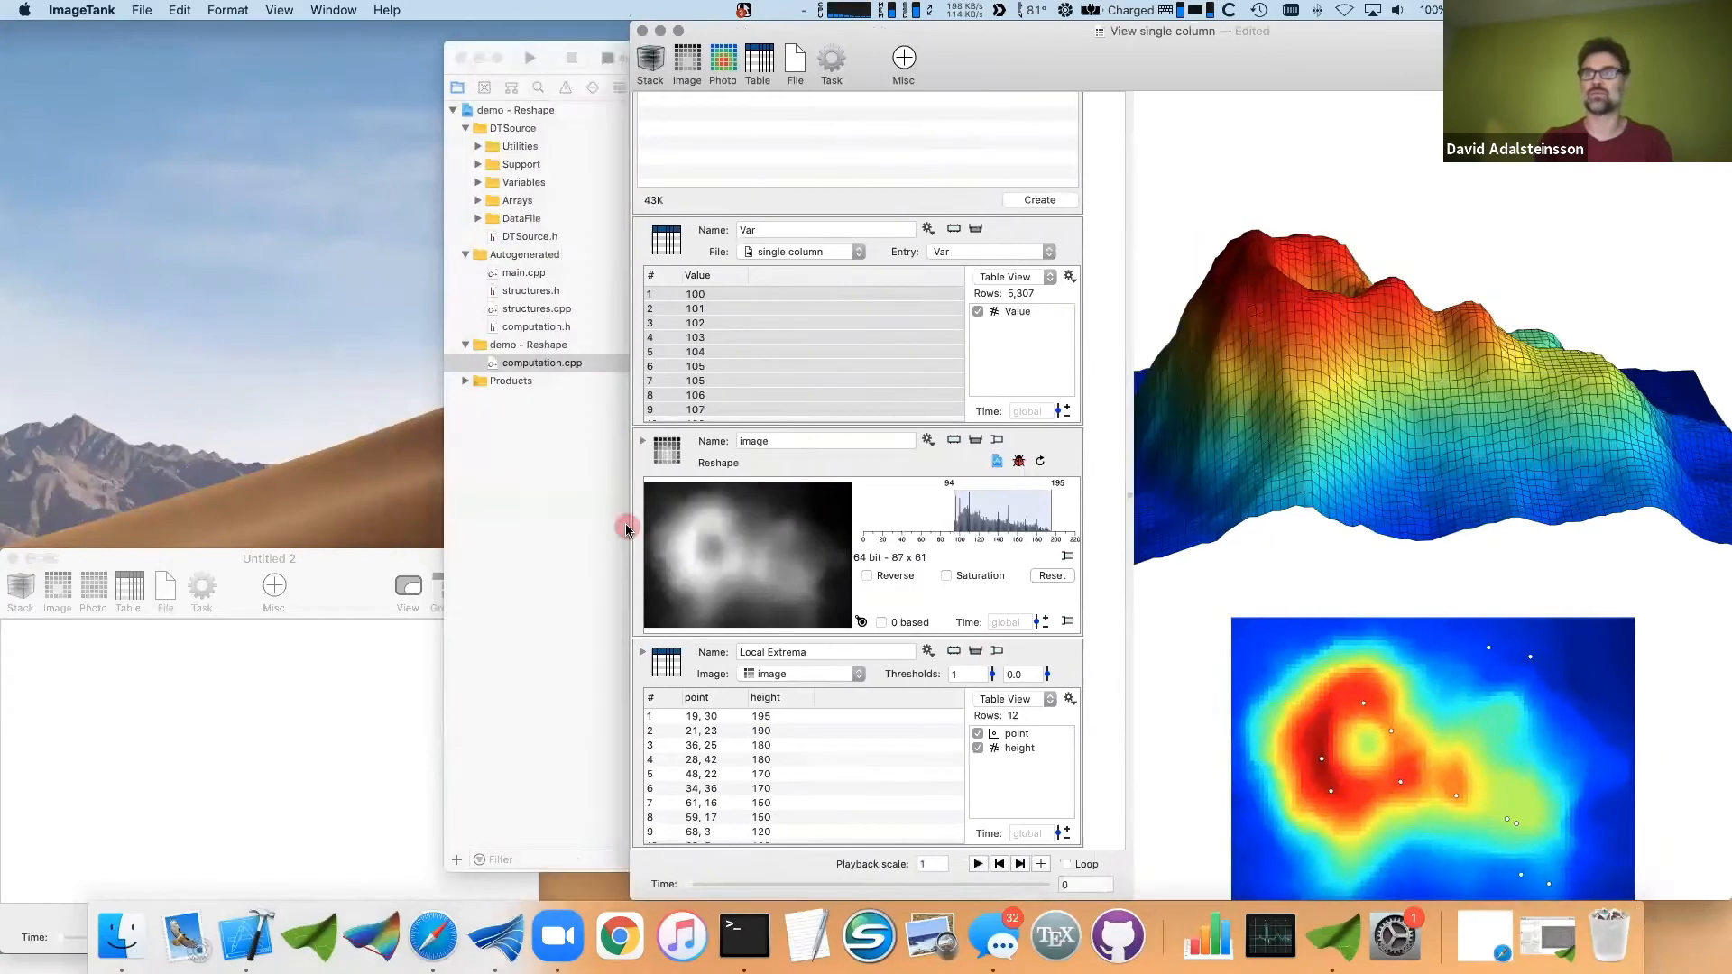
left_click(996, 650)
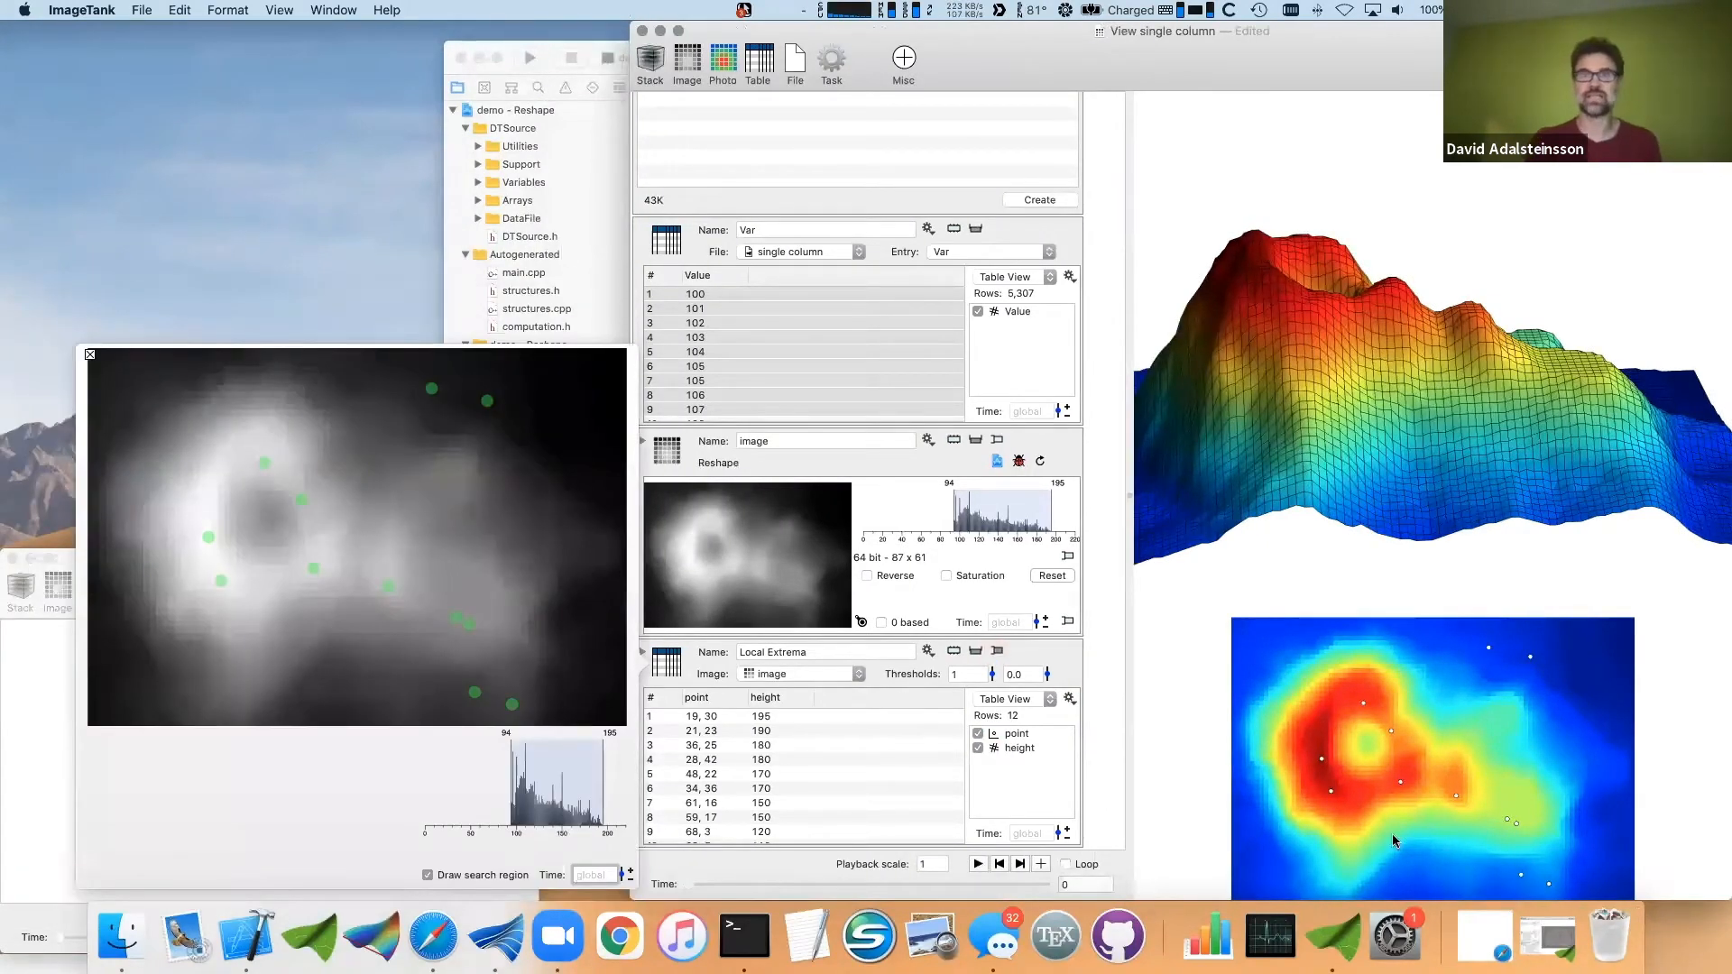
- Set the first Local Extrema threshold to 2.72 and add the extrema points to the 3D surface view
left_click(992, 676)
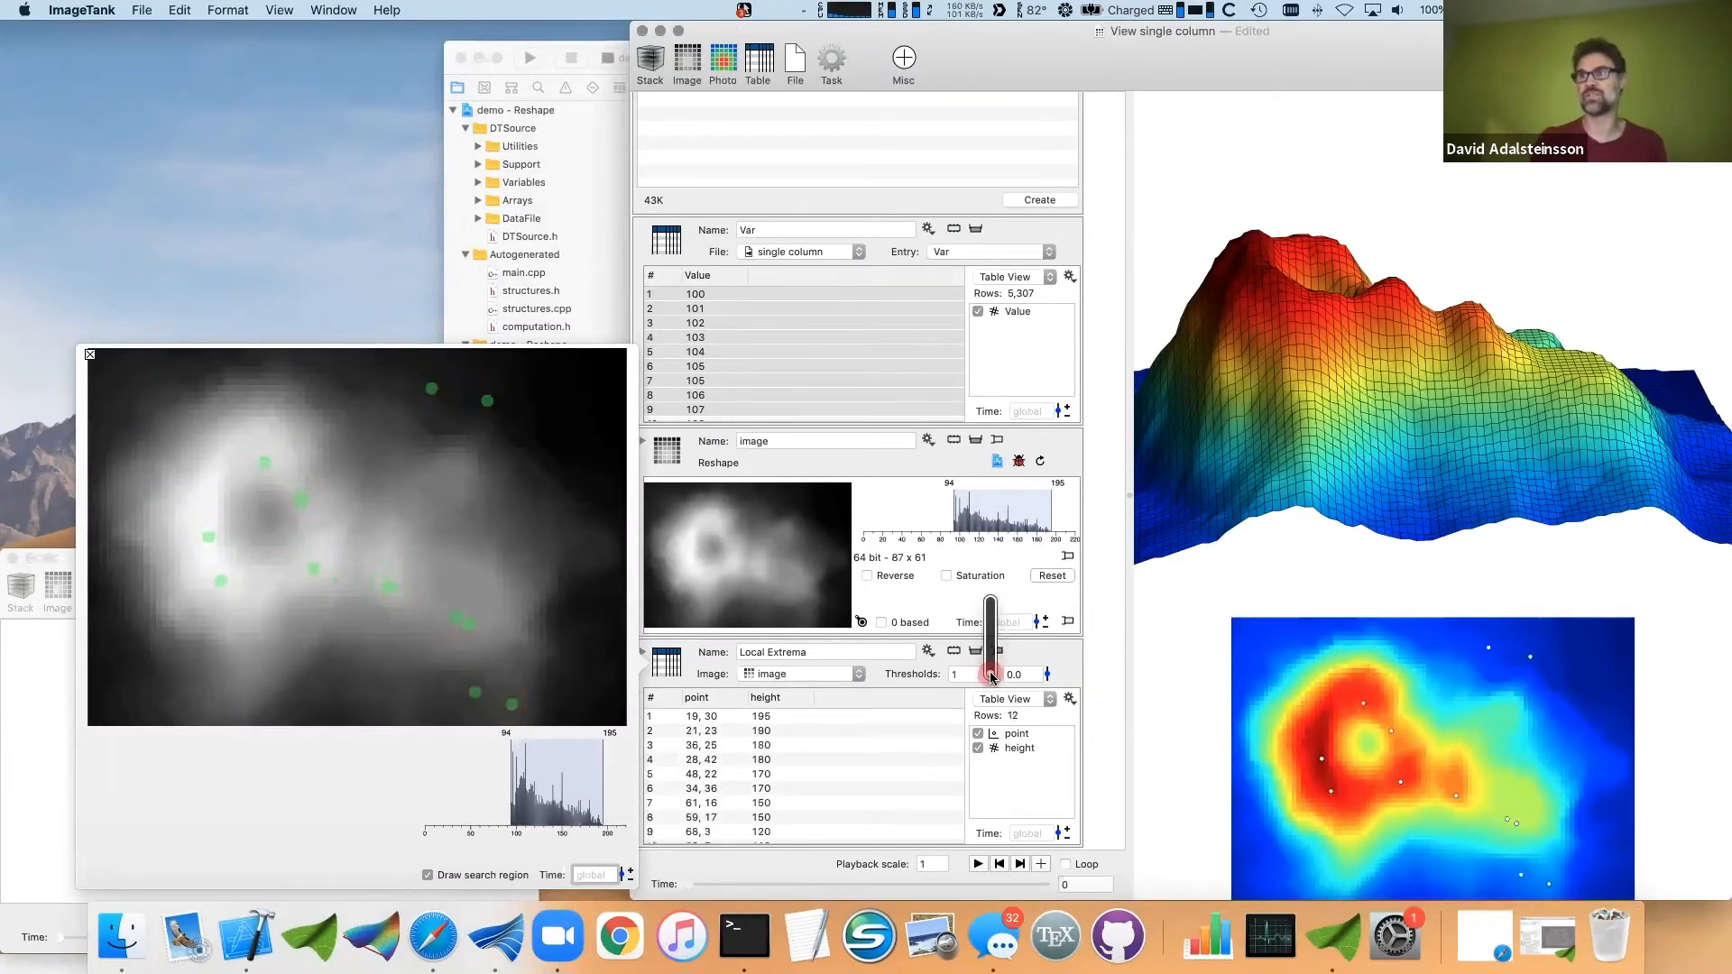
left_click_drag(992, 676, 991, 666)
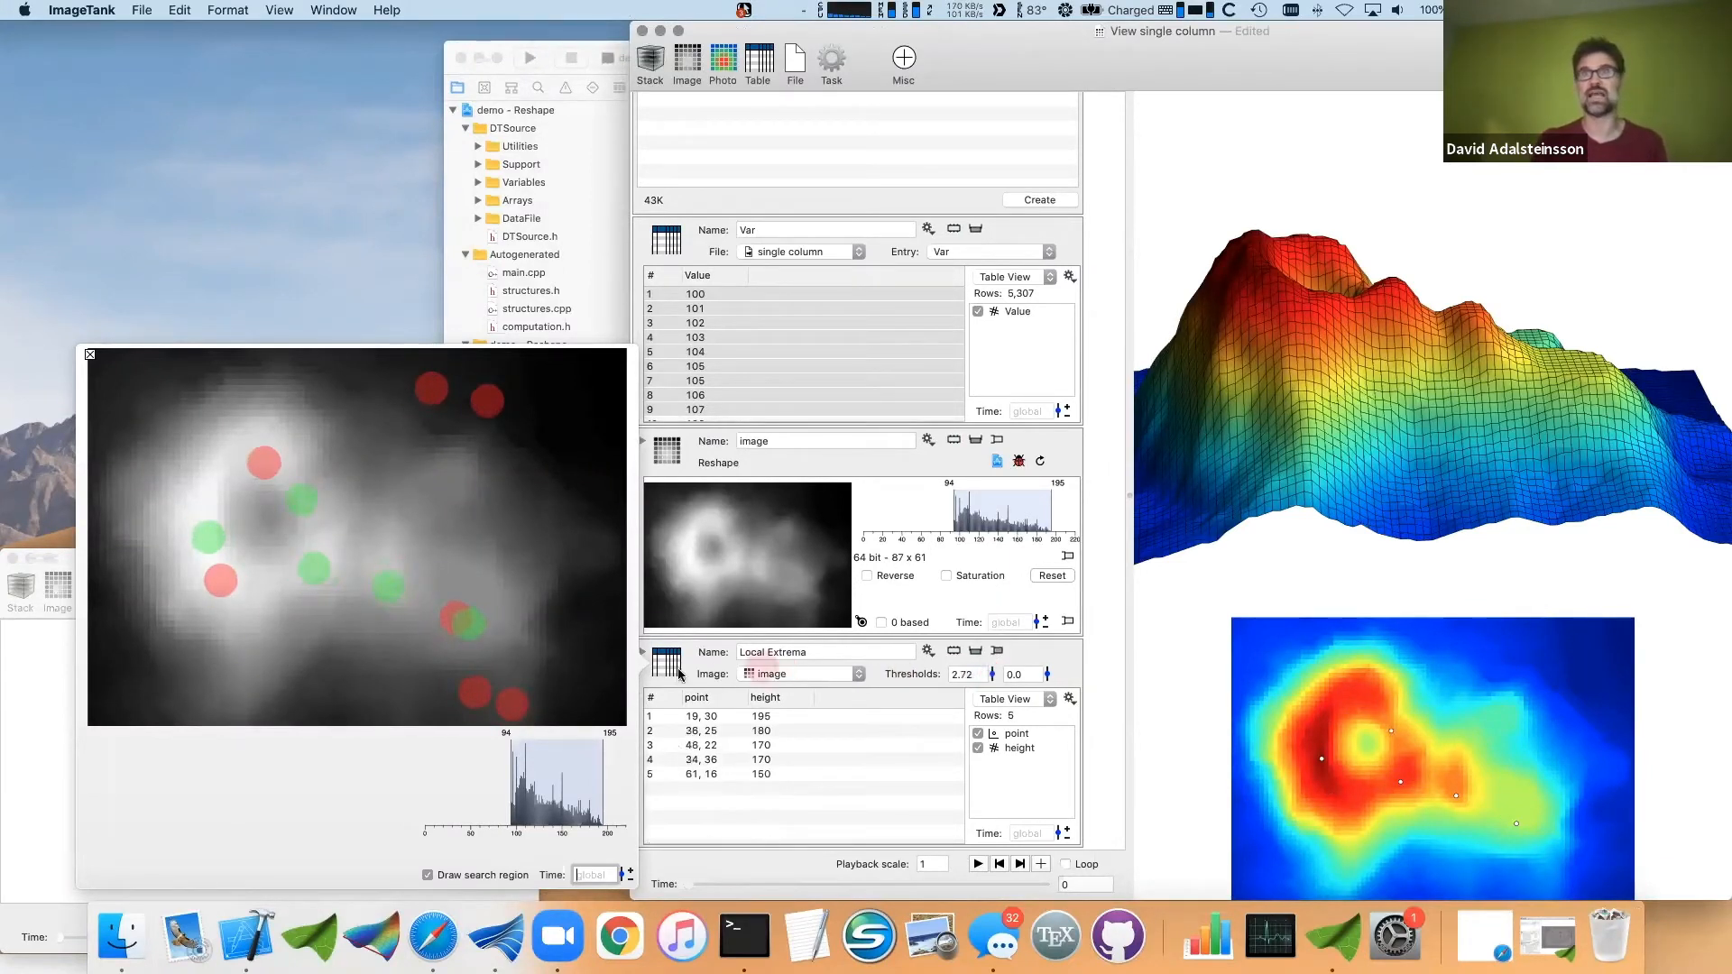
left_click_drag(679, 671, 1374, 311)
left_click_drag(1440, 62, 1266, 60)
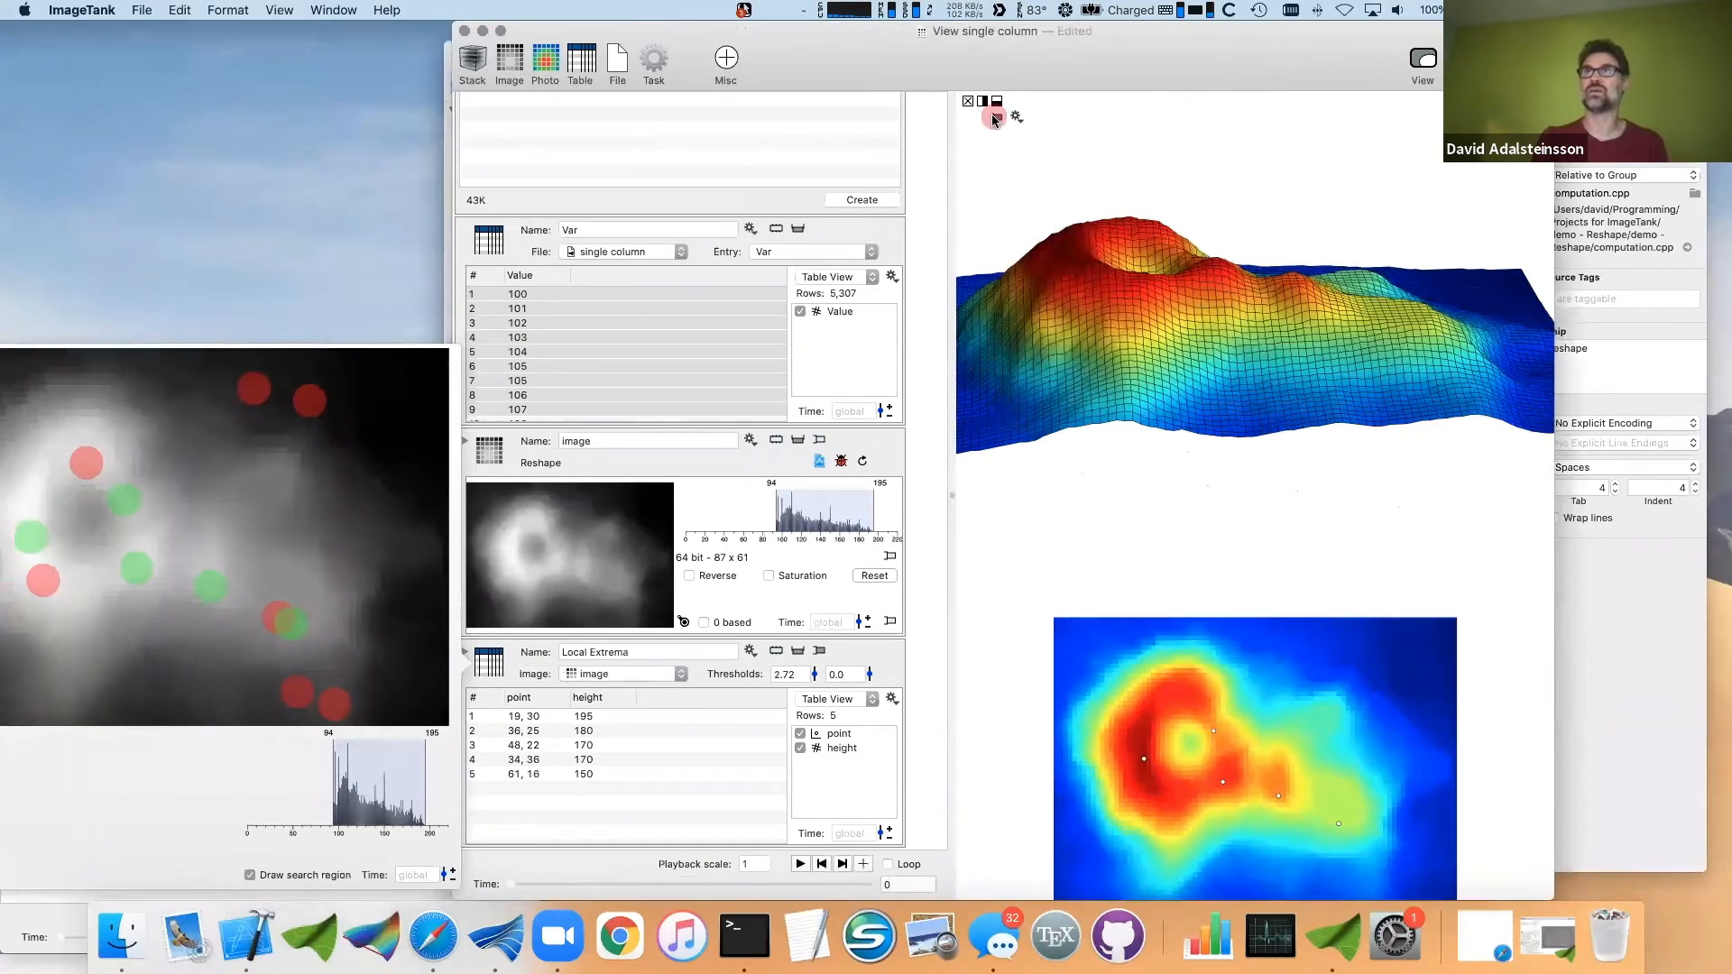
- In the 3D view settings, set the value of the Local Extrema points to the height column
left_click(995, 117)
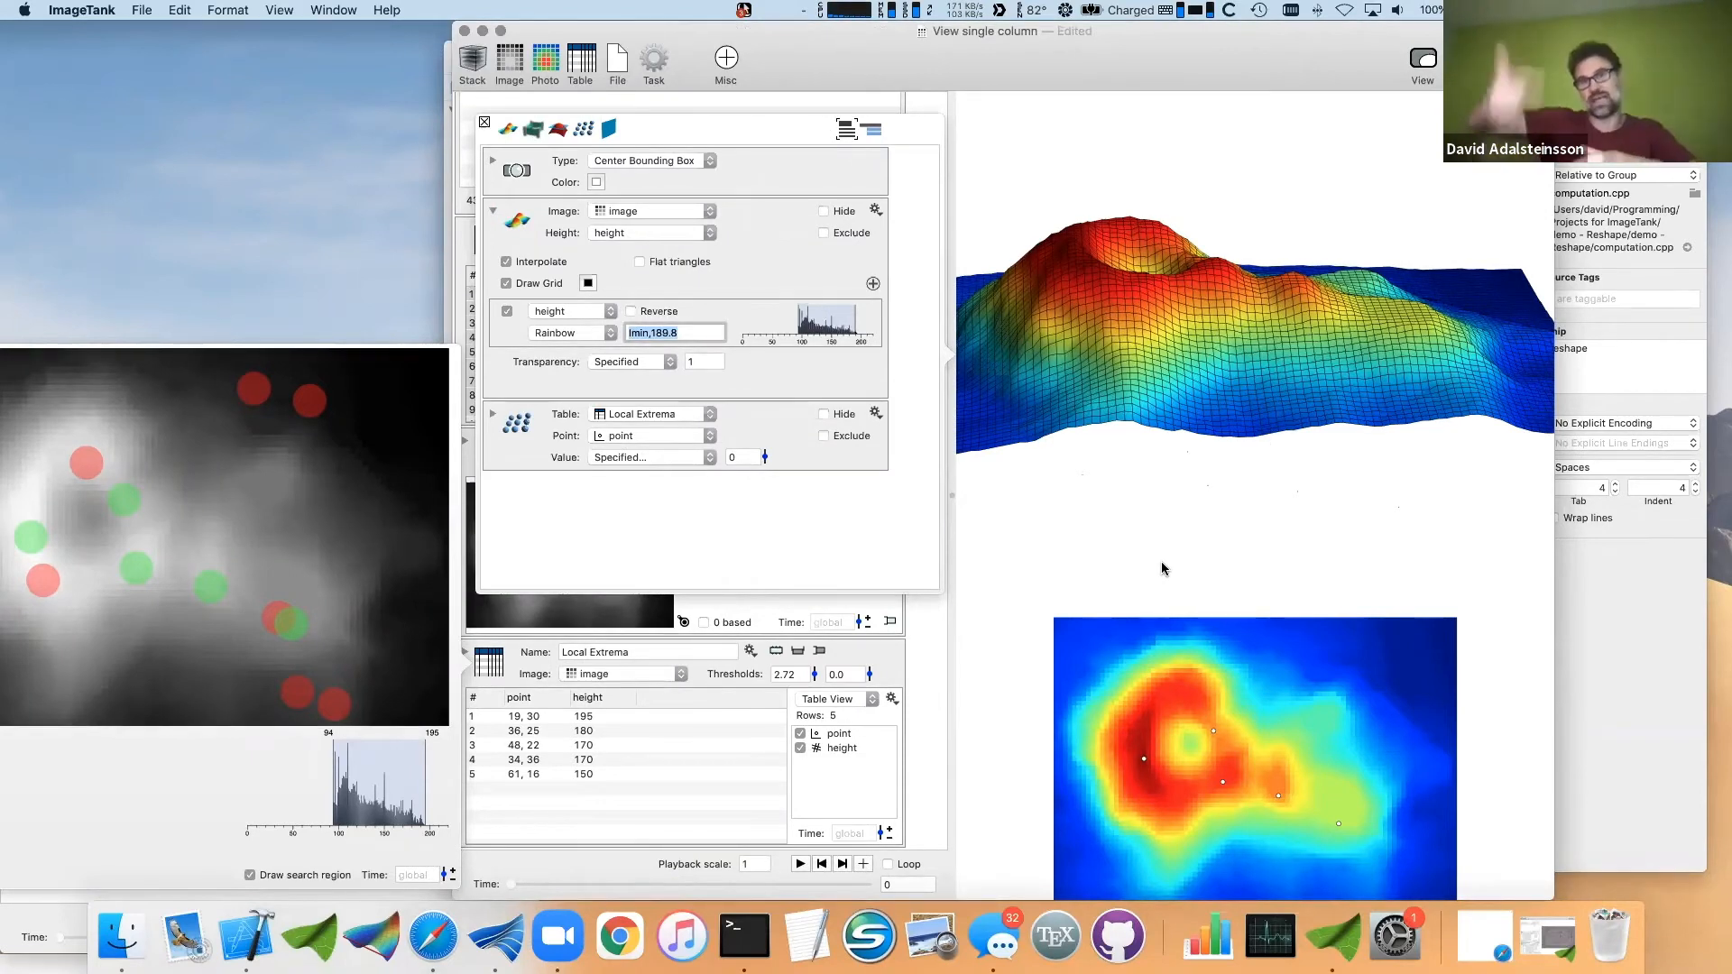
left_click(634, 418)
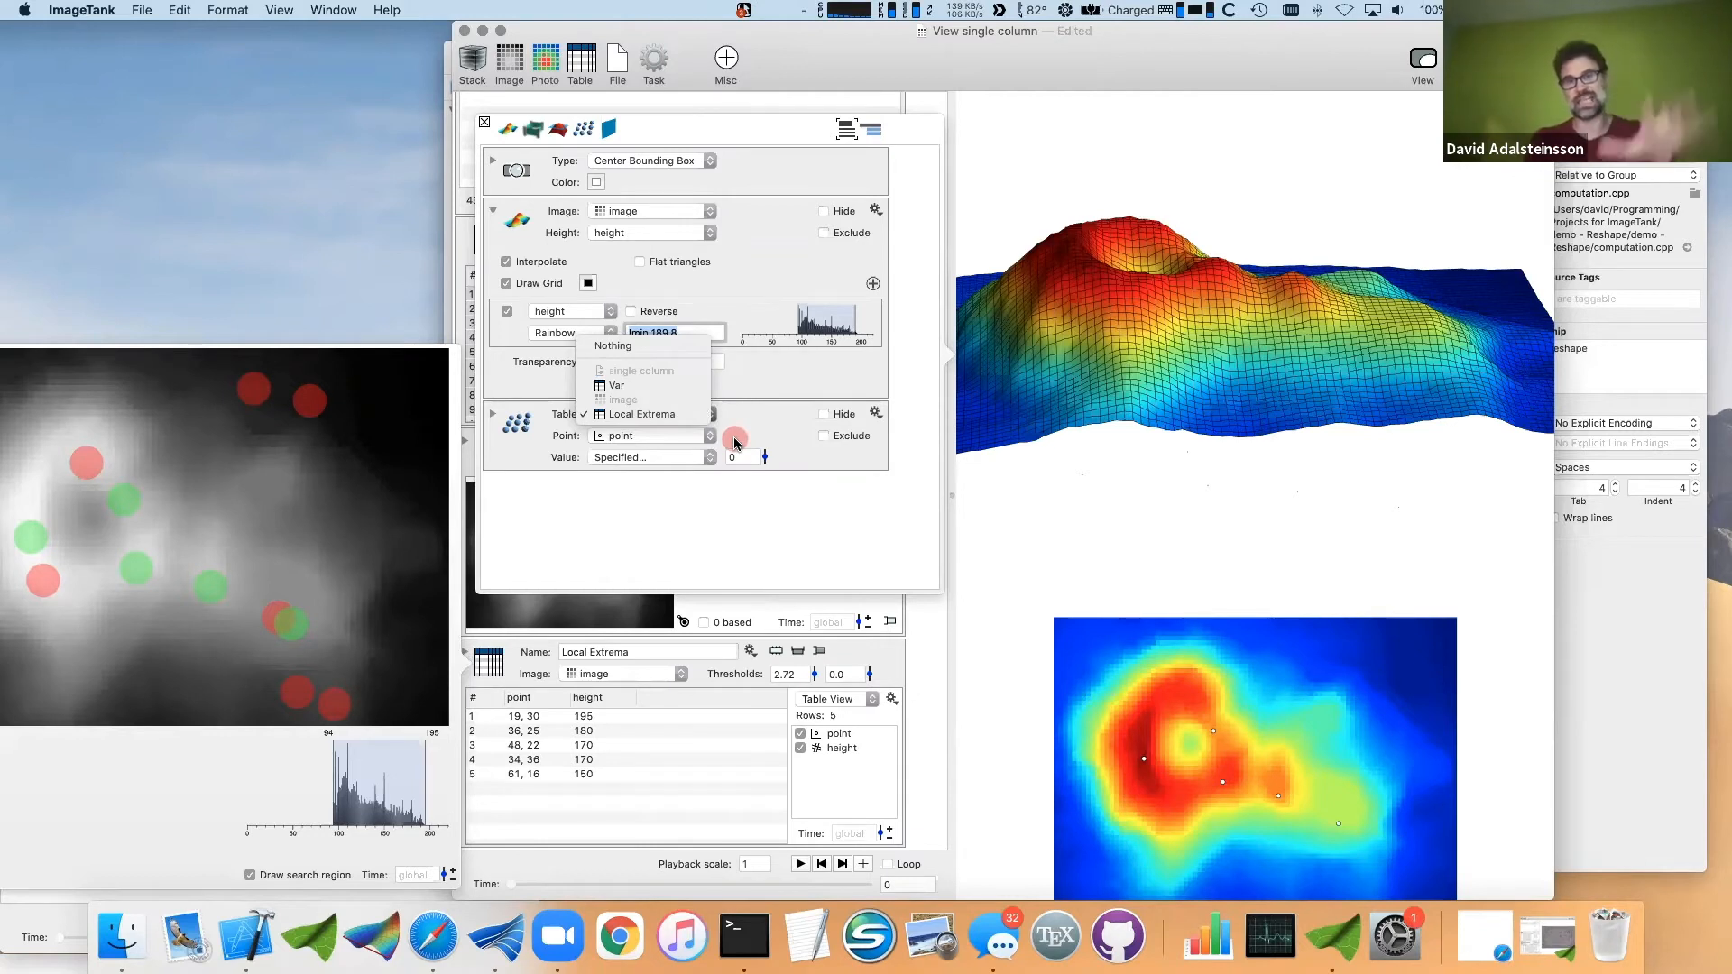
left_click(732, 436)
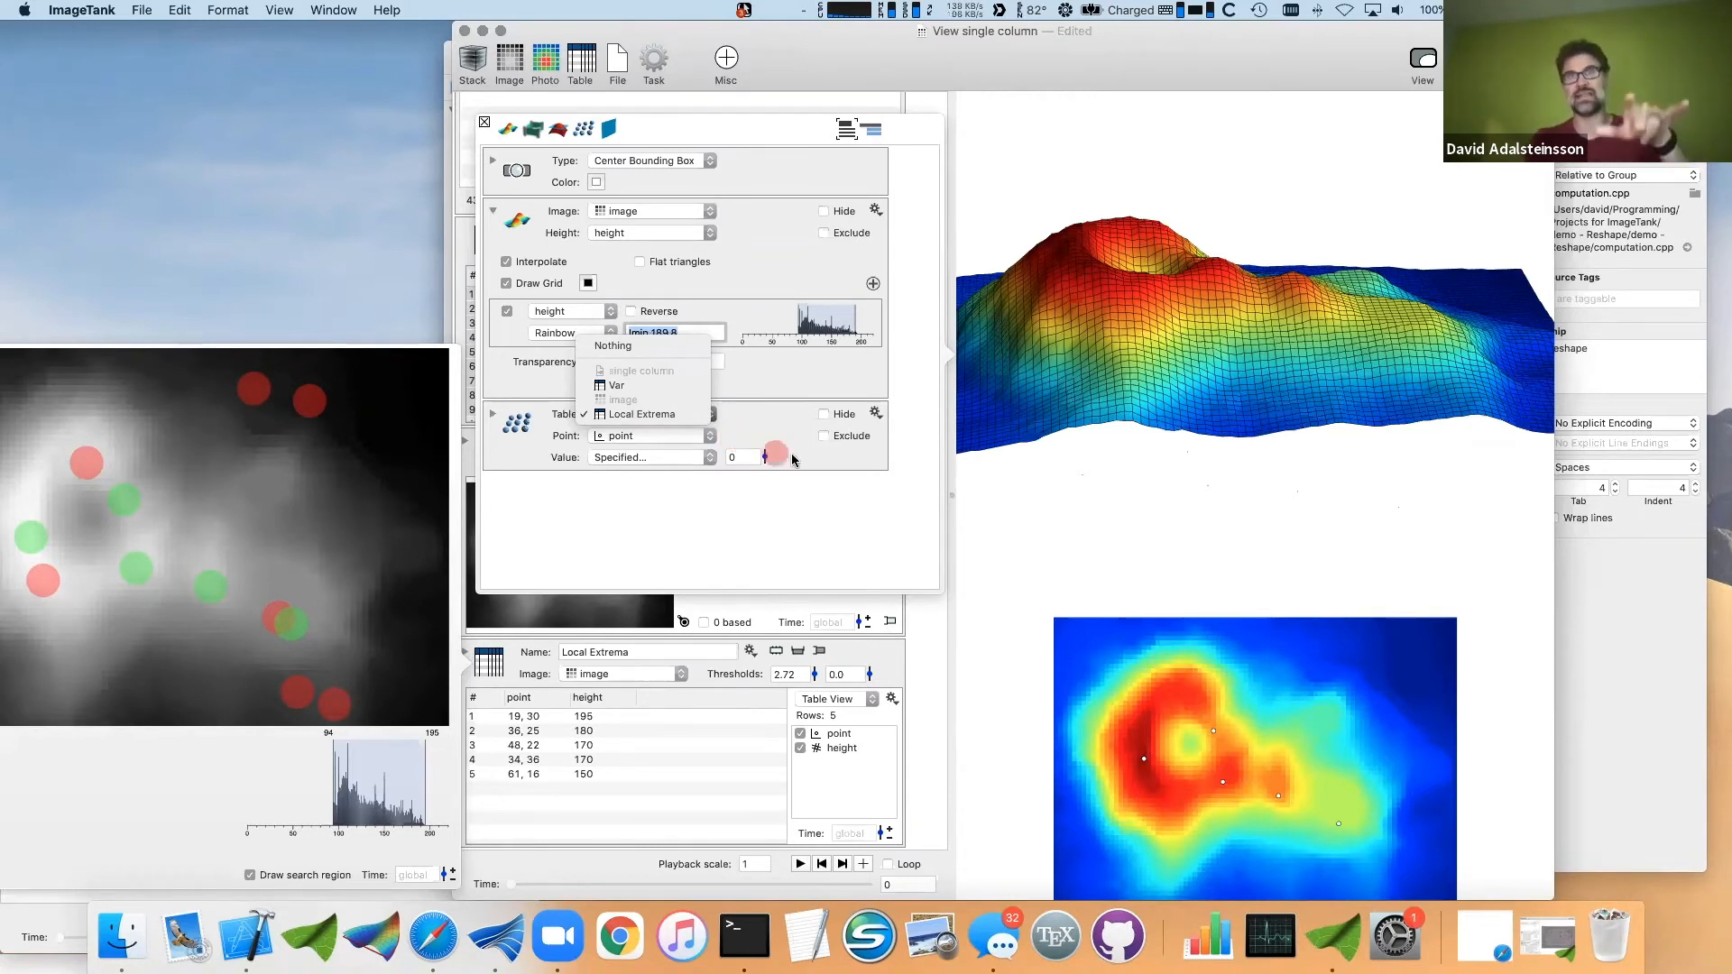
left_click(625, 438)
left_click(645, 487)
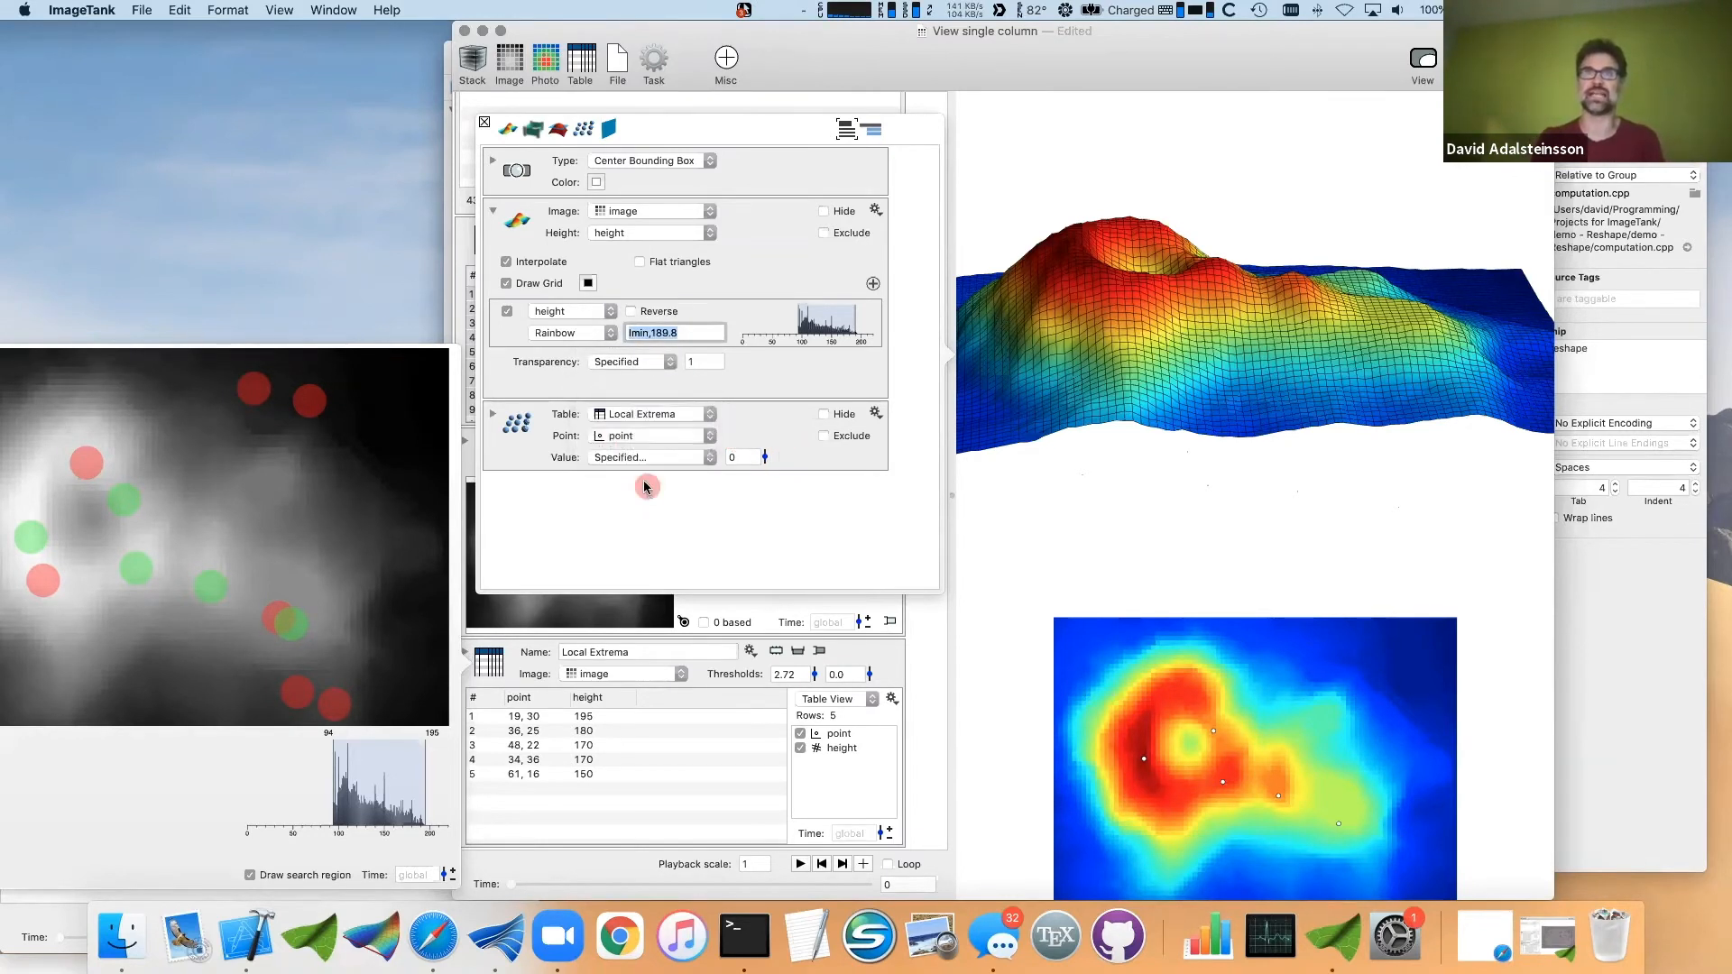
left_click(636, 457)
left_click(636, 498)
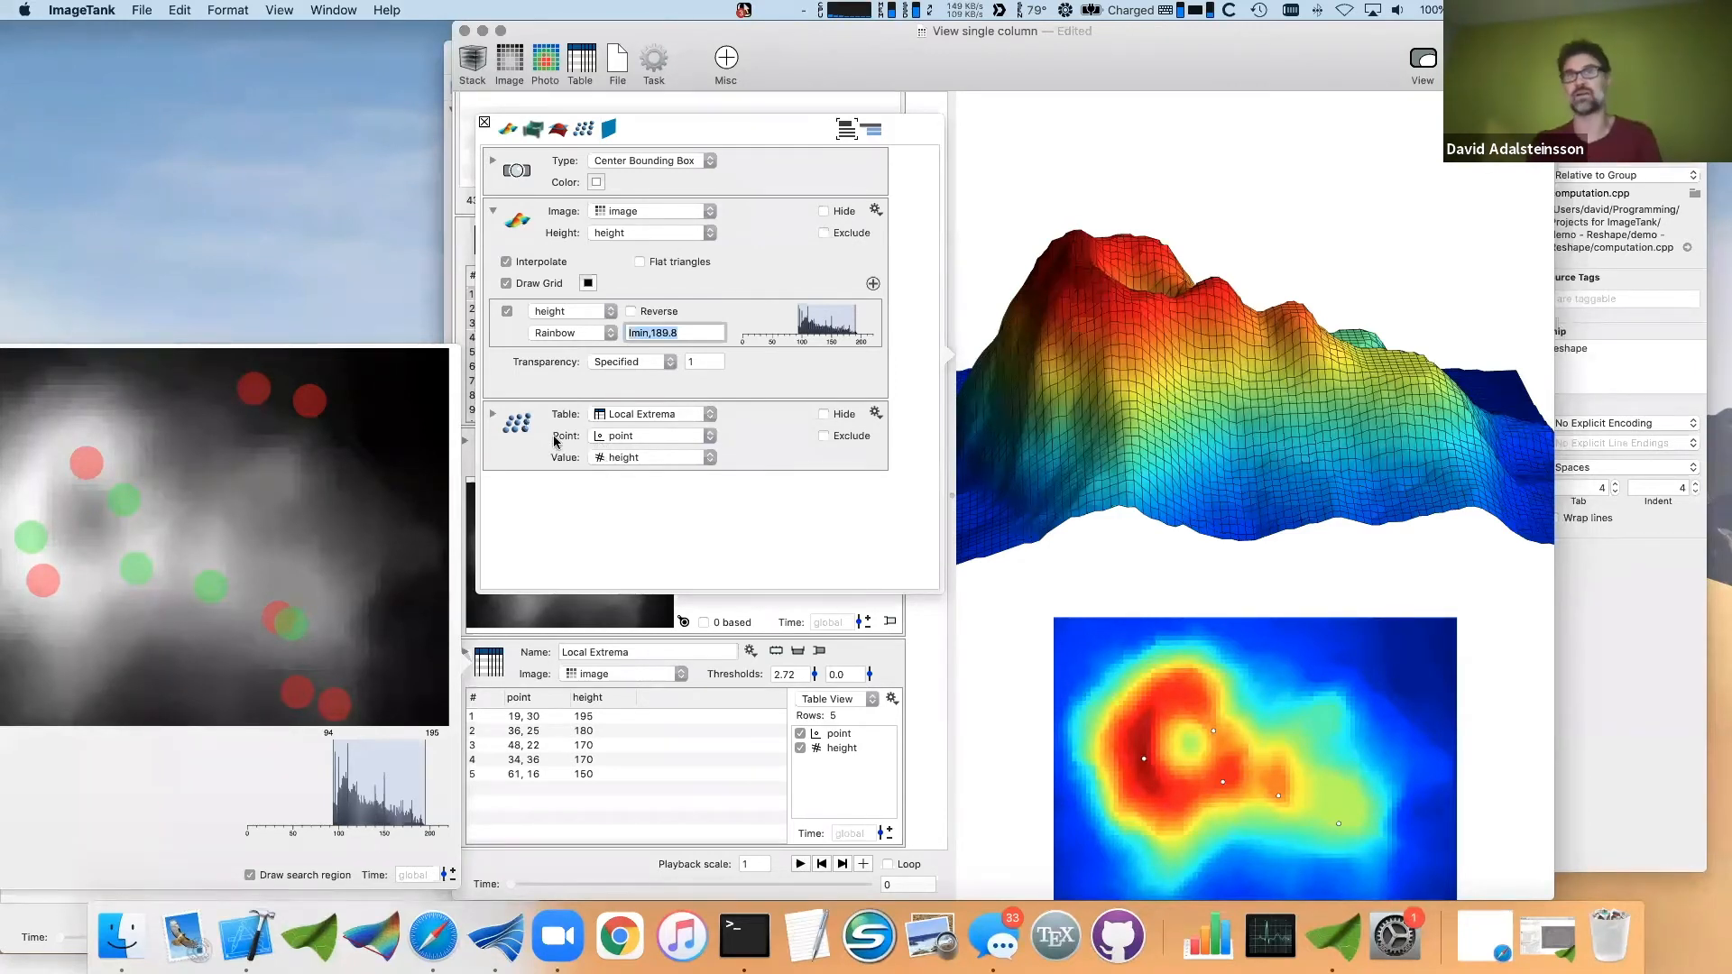
- Display the 3D extrema points as blue spheres with a size of 2.10
left_click(493, 414)
left_click(609, 488)
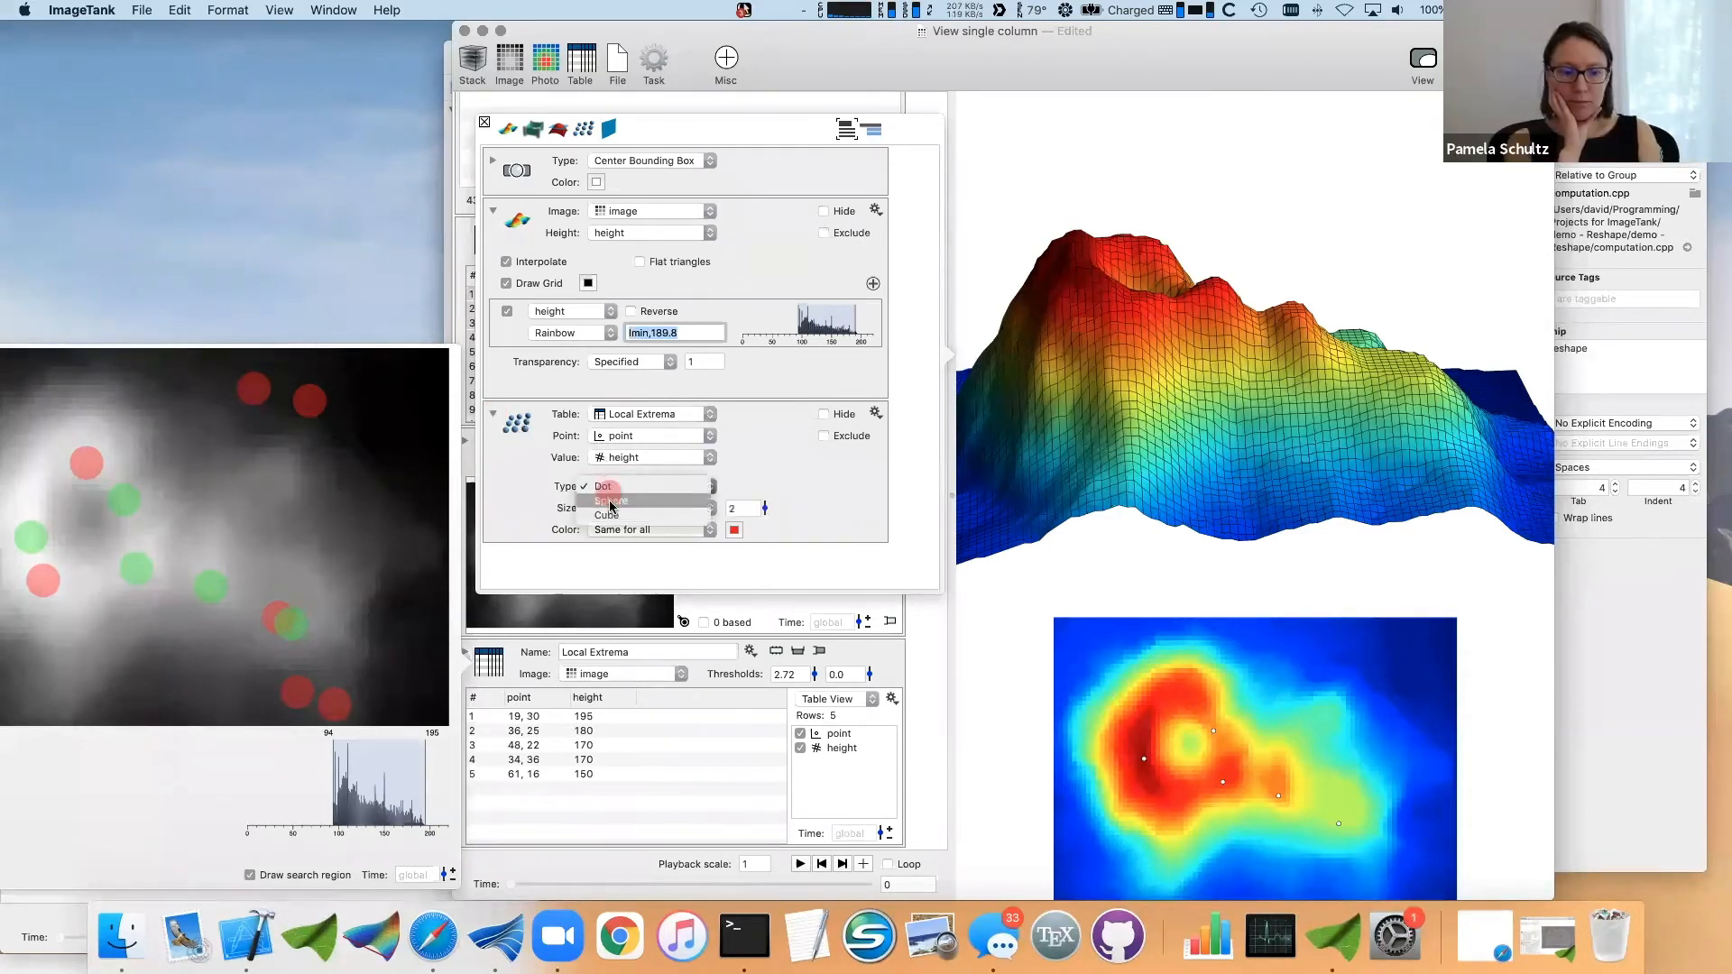
left_click(609, 507)
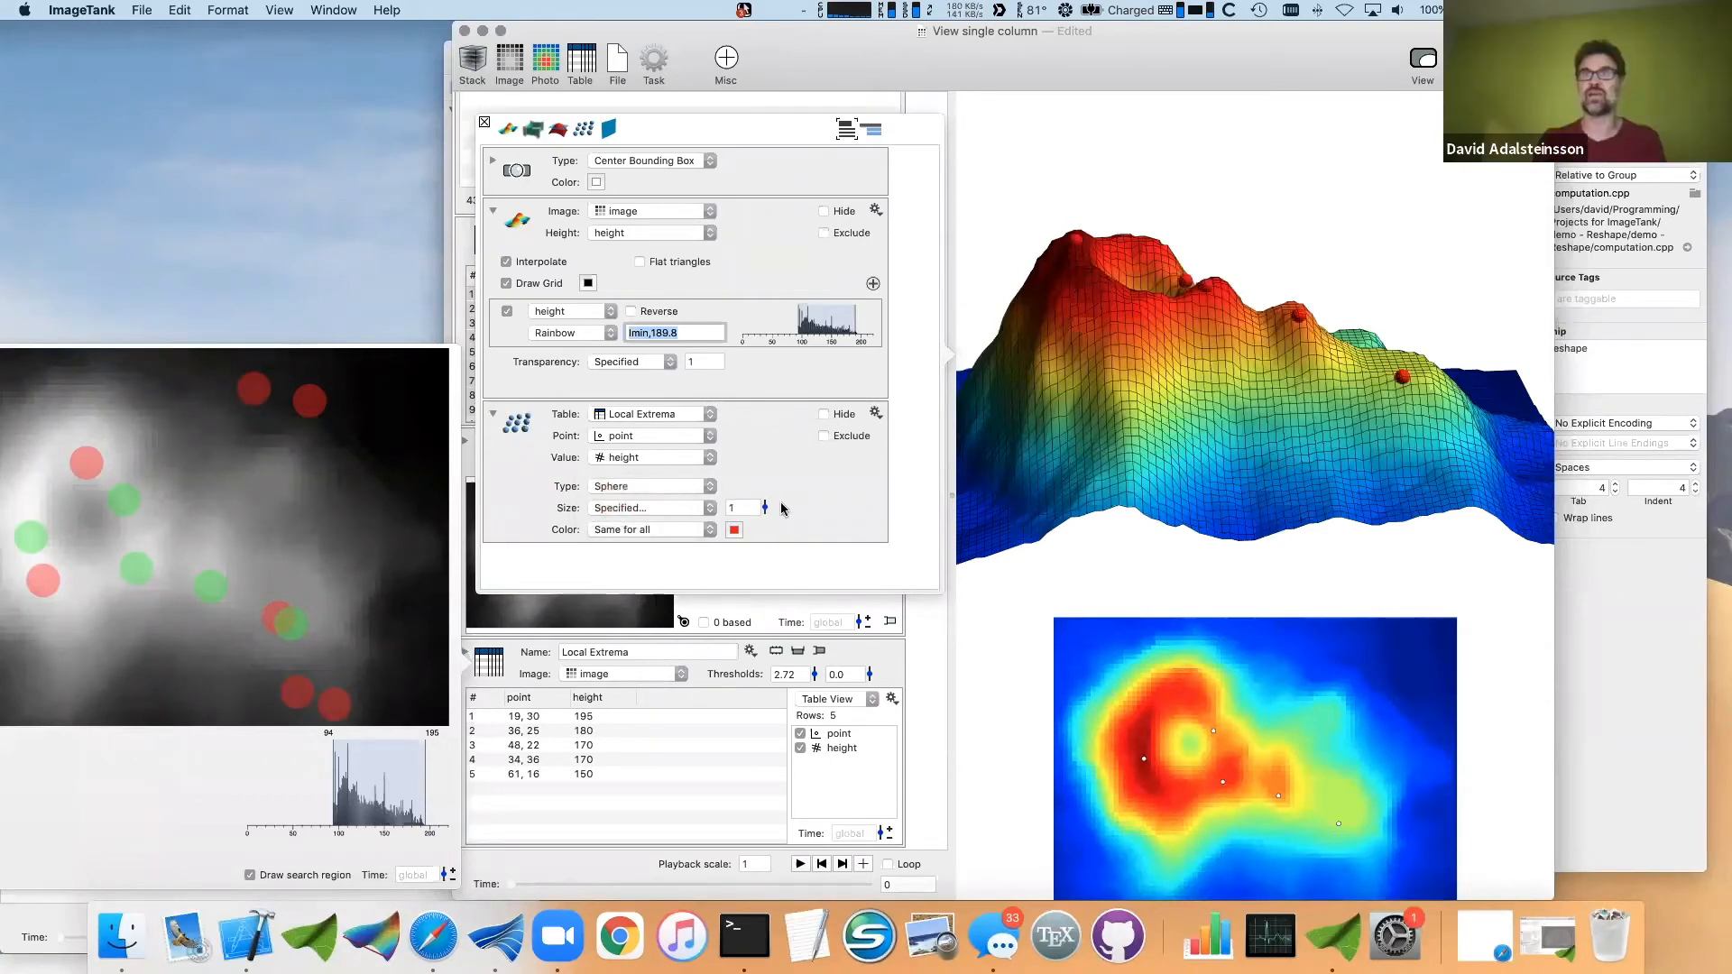
left_click_drag(765, 506, 766, 487)
left_click(734, 530)
left_click_drag(809, 358, 783, 337)
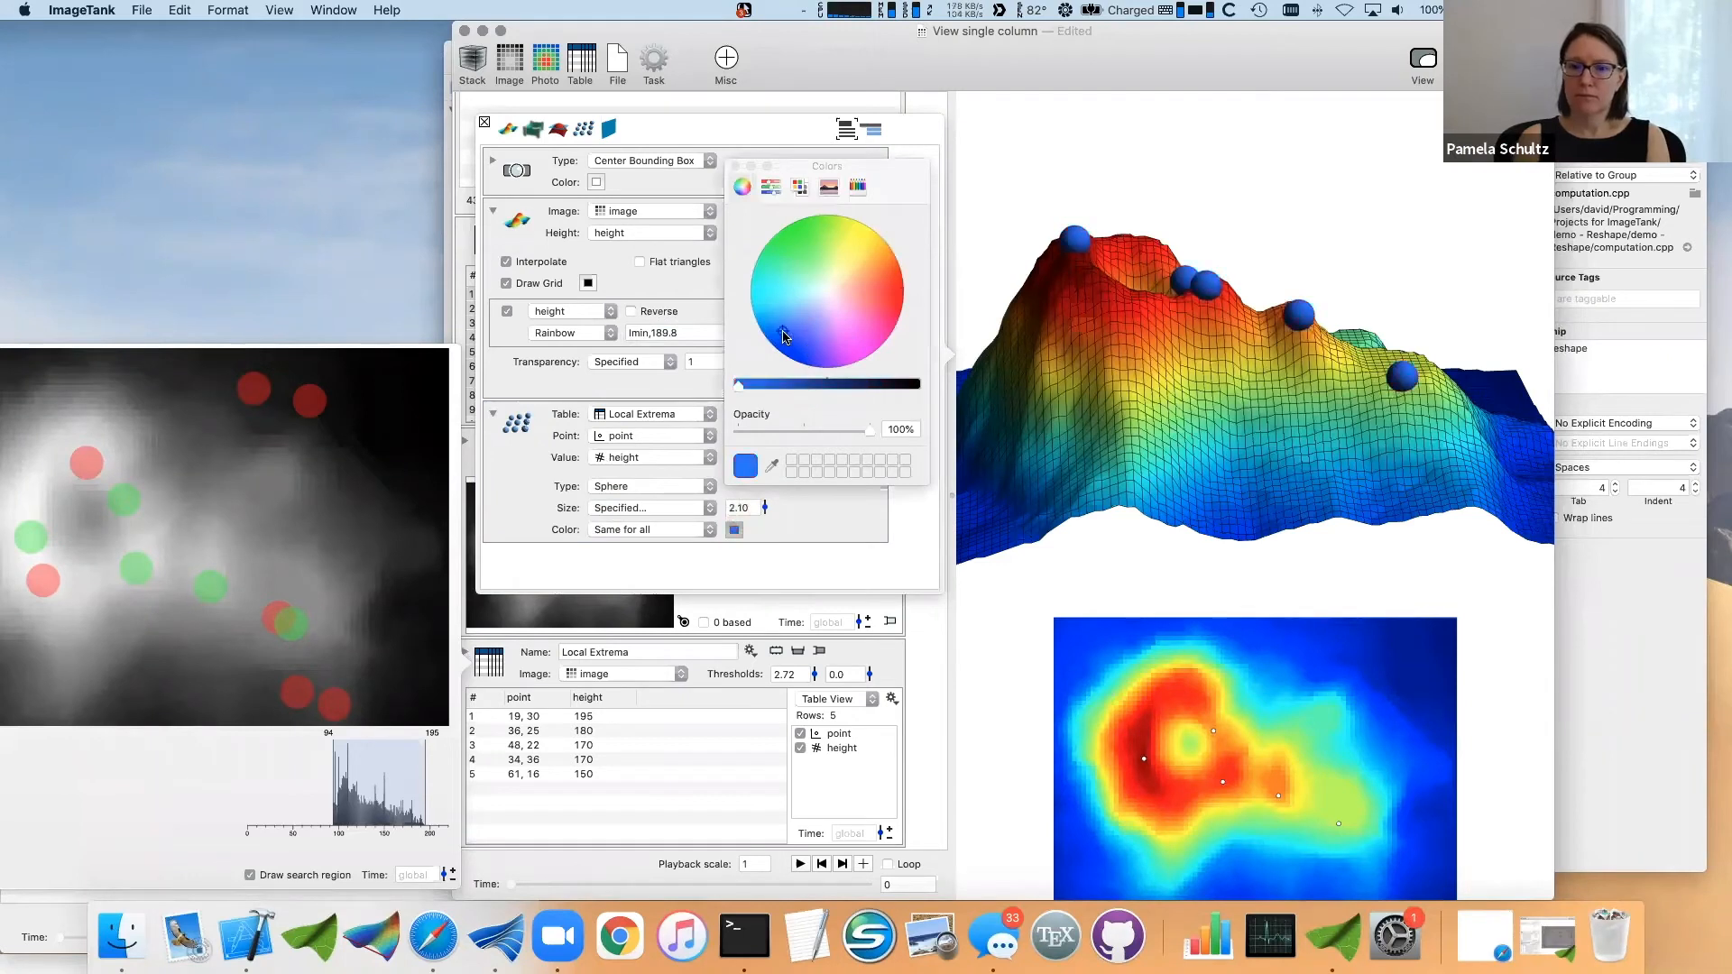
left_click(735, 166)
- Raise the first Local Extrema threshold to 7.50 and inspect the marked peaks on the 3D surface from several angles
left_click_drag(814, 675, 812, 660)
left_click_drag(1323, 554, 1128, 530)
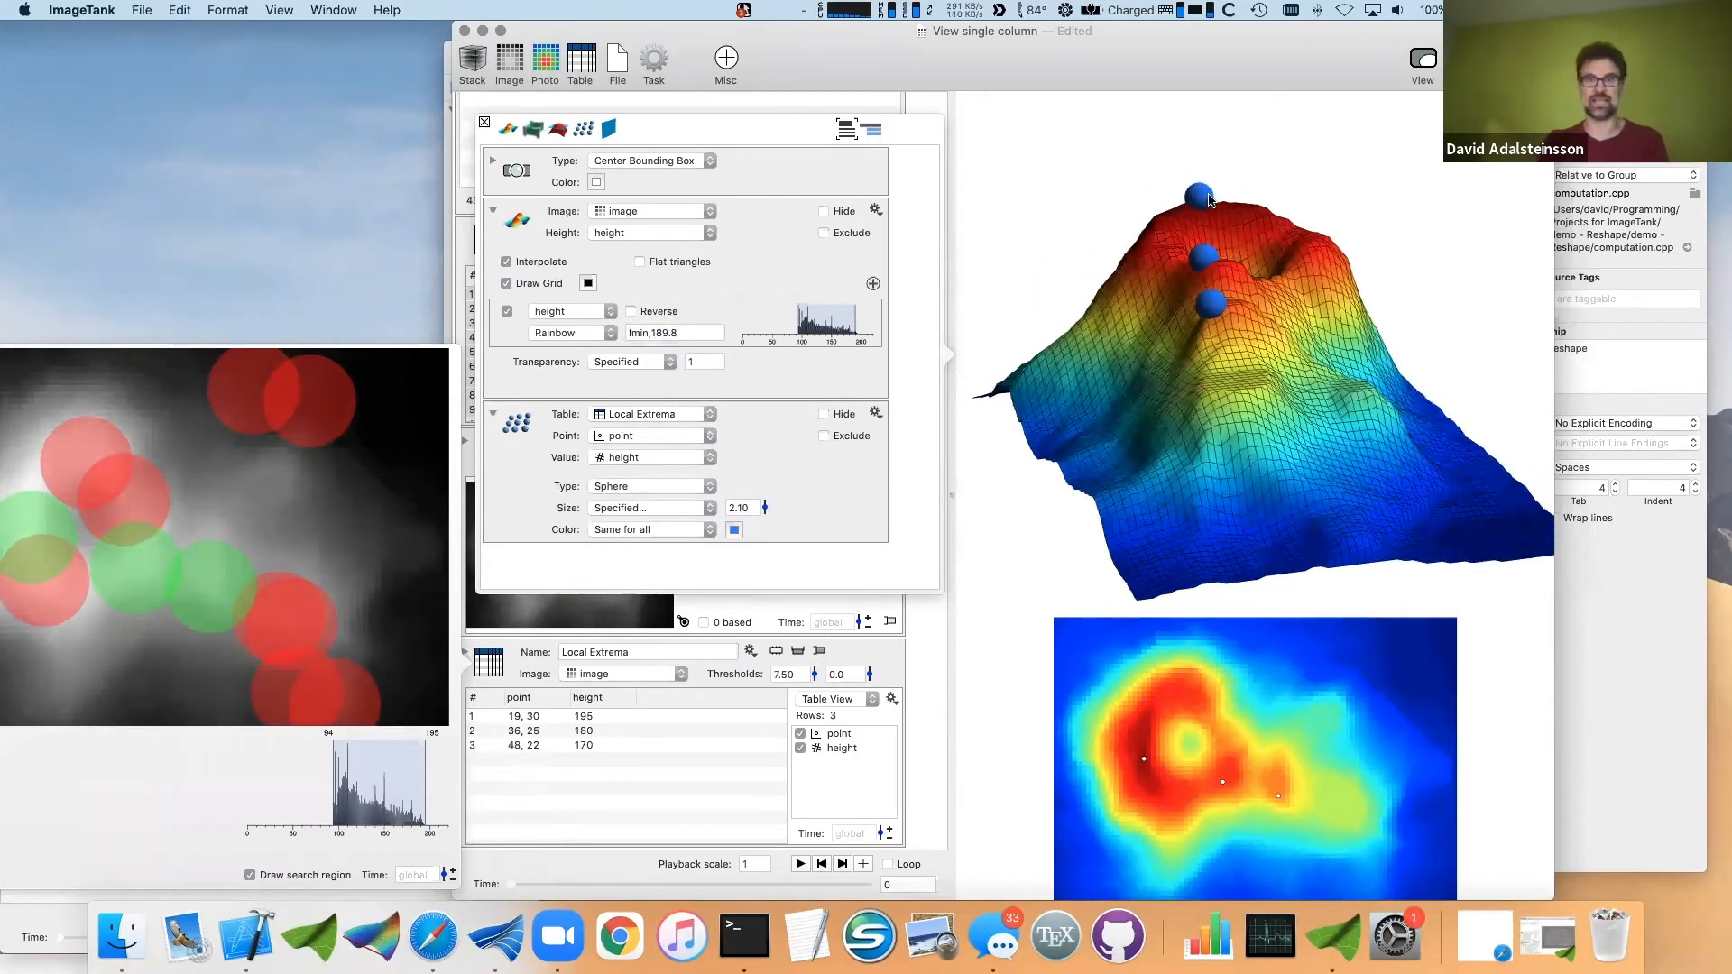
left_click_drag(1210, 200, 1177, 239)
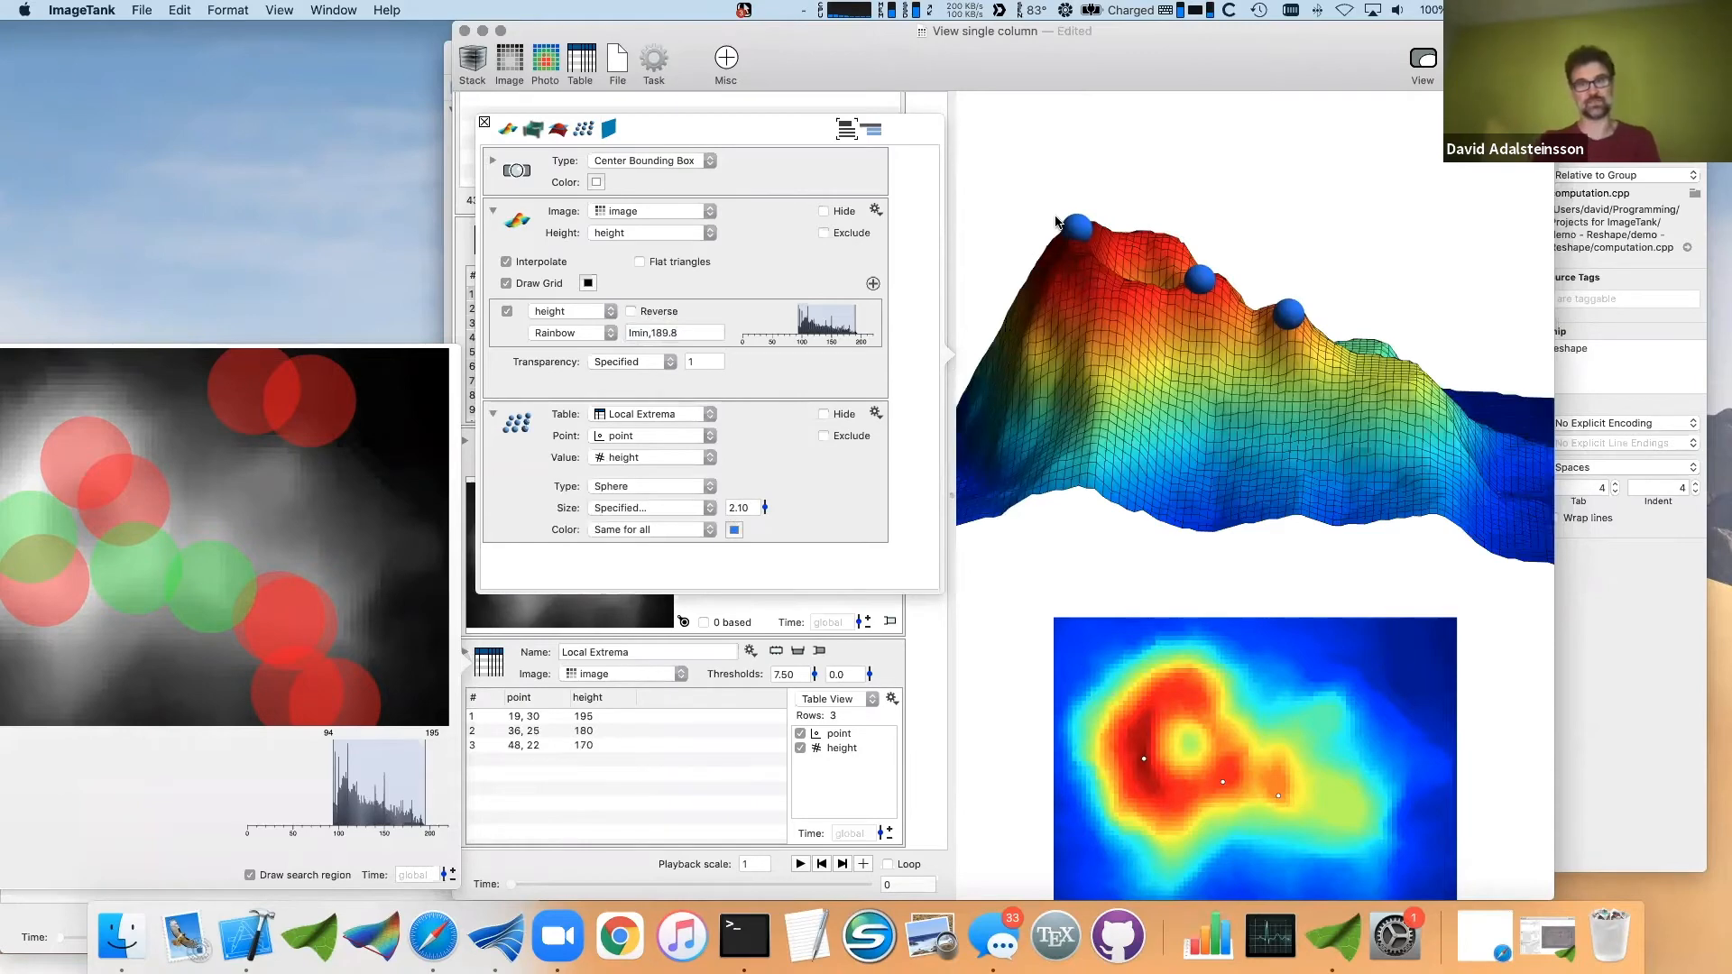
- Close the 3D view settings and the extrema preview, moving the document window to reach the preview
left_click(484, 121)
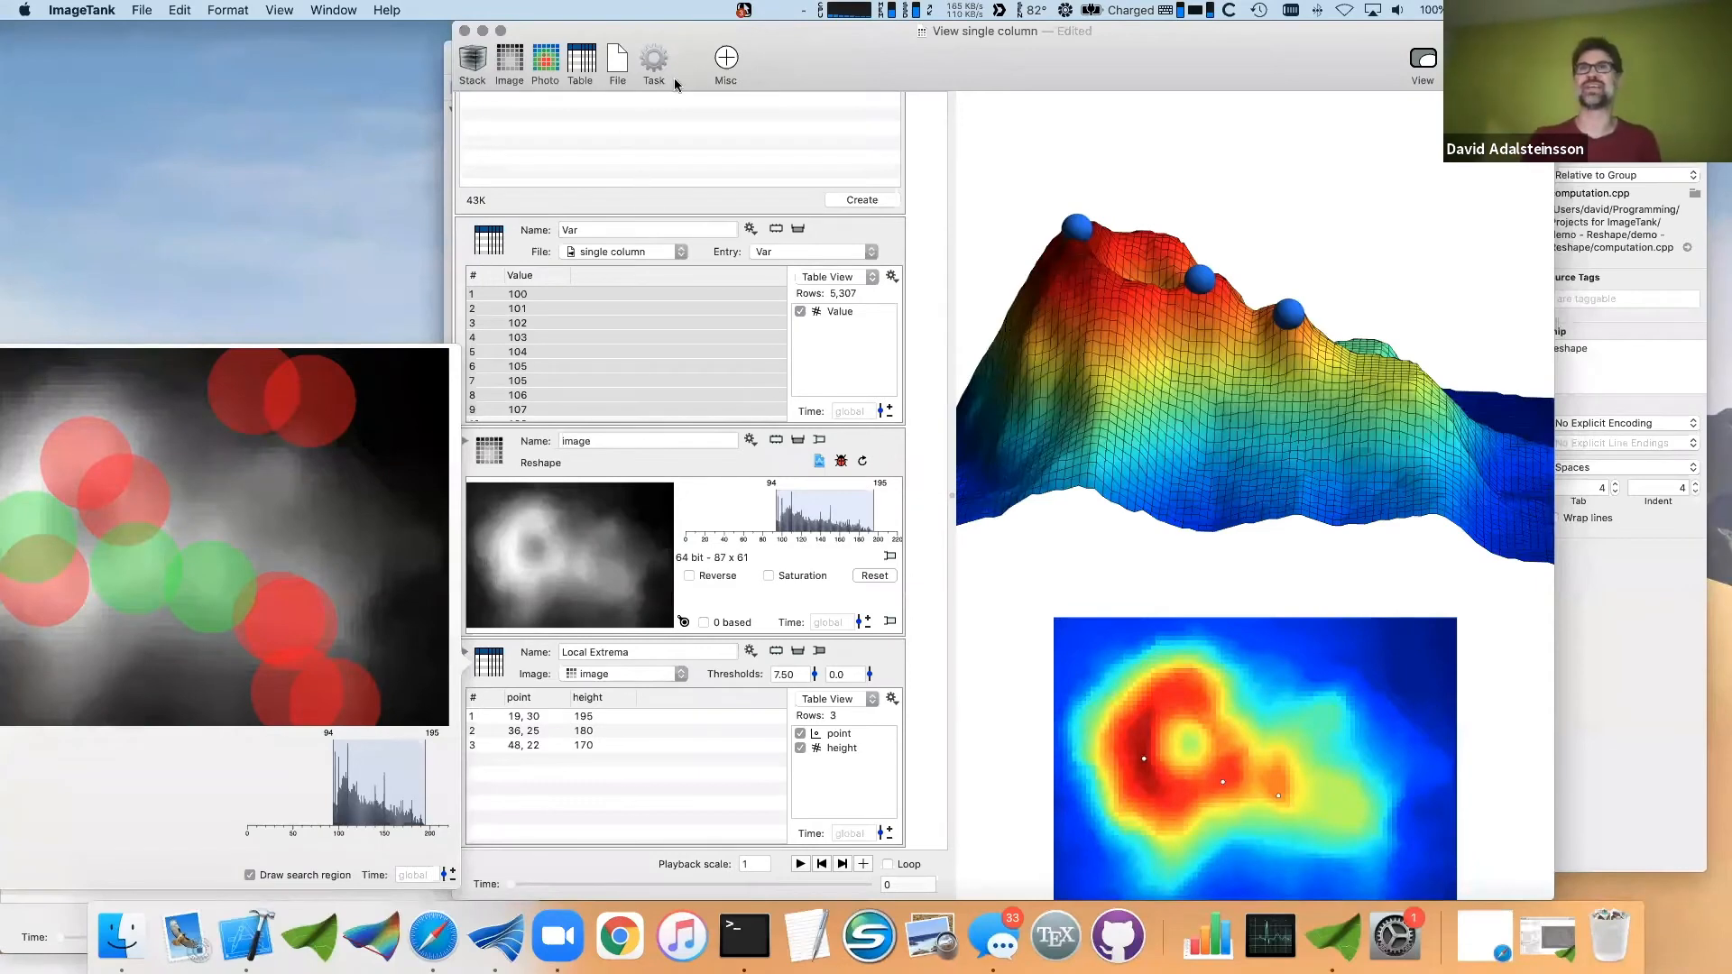
left_click_drag(1072, 70, 1335, 65)
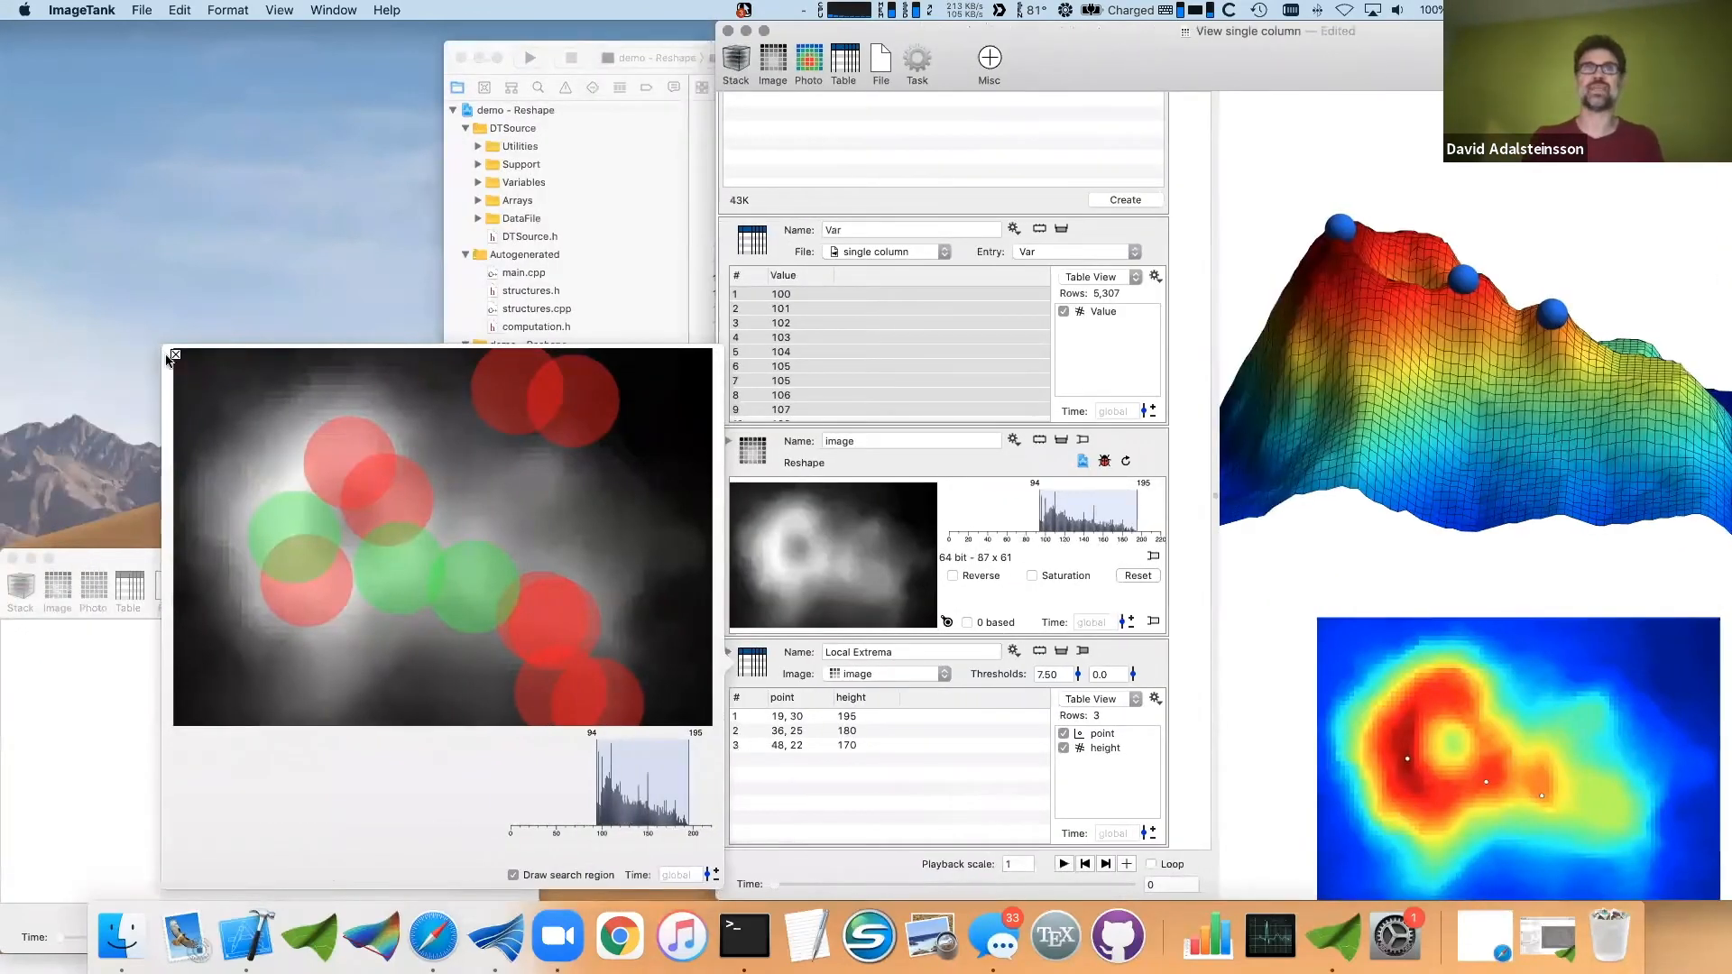
left_click(175, 355)
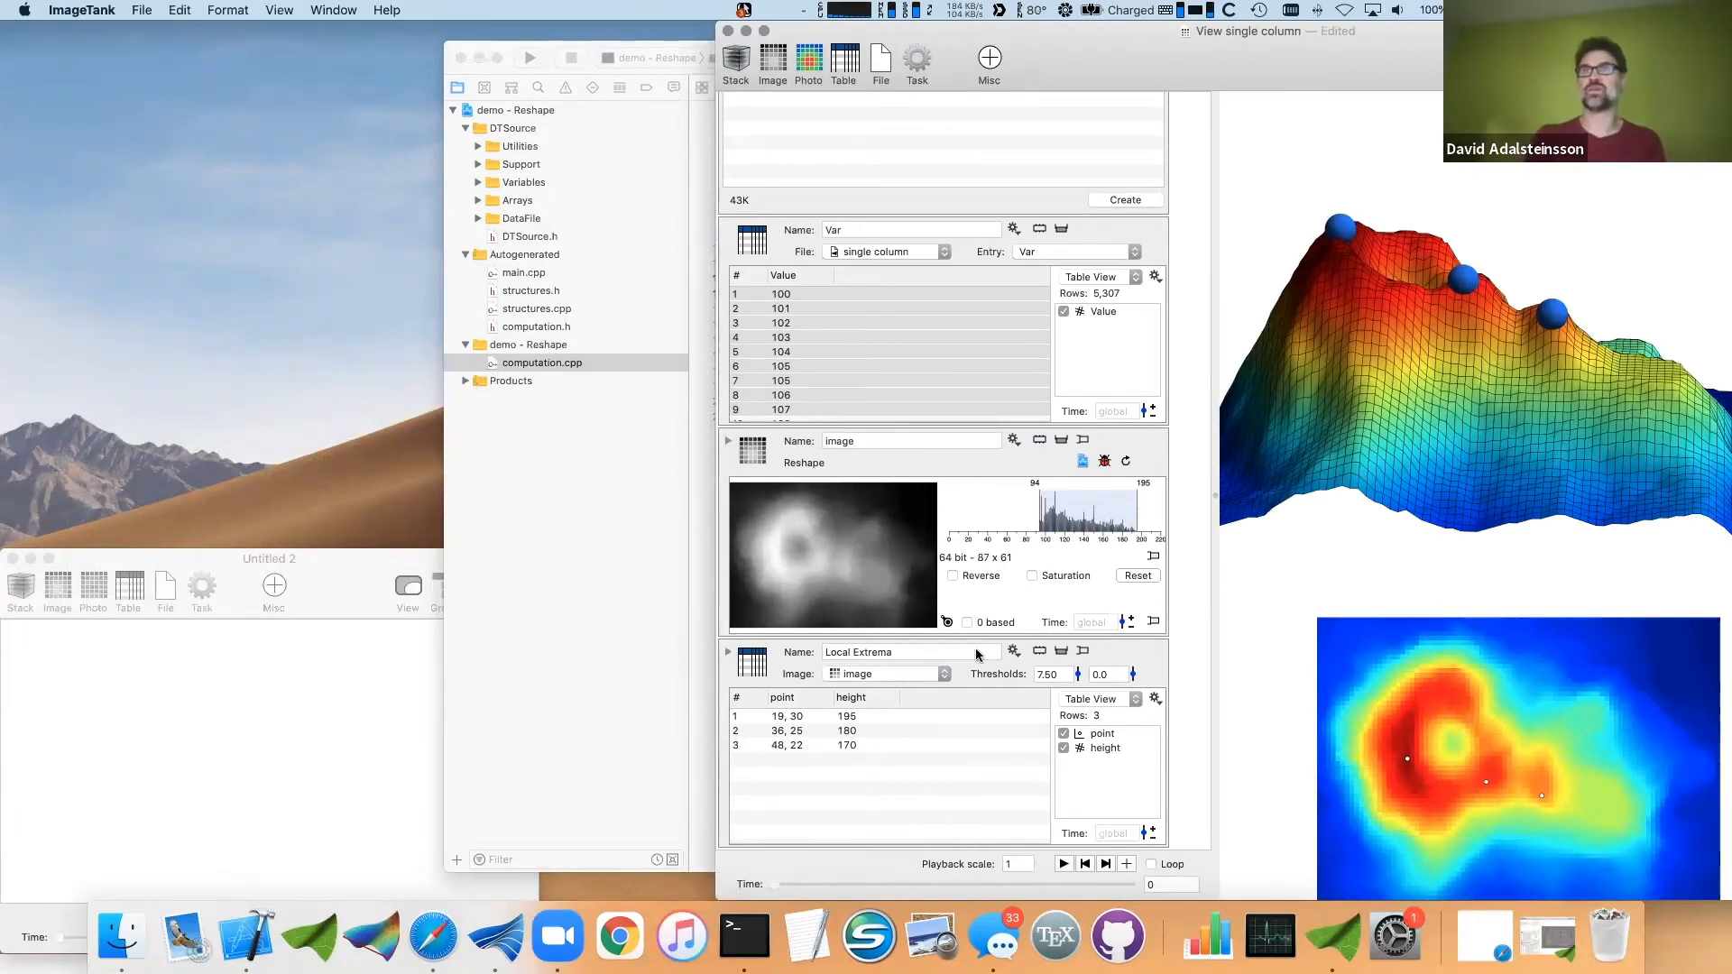
- Create a Map Columns table from Local Extrema and give it three empty numeric columns
left_click(1013, 651)
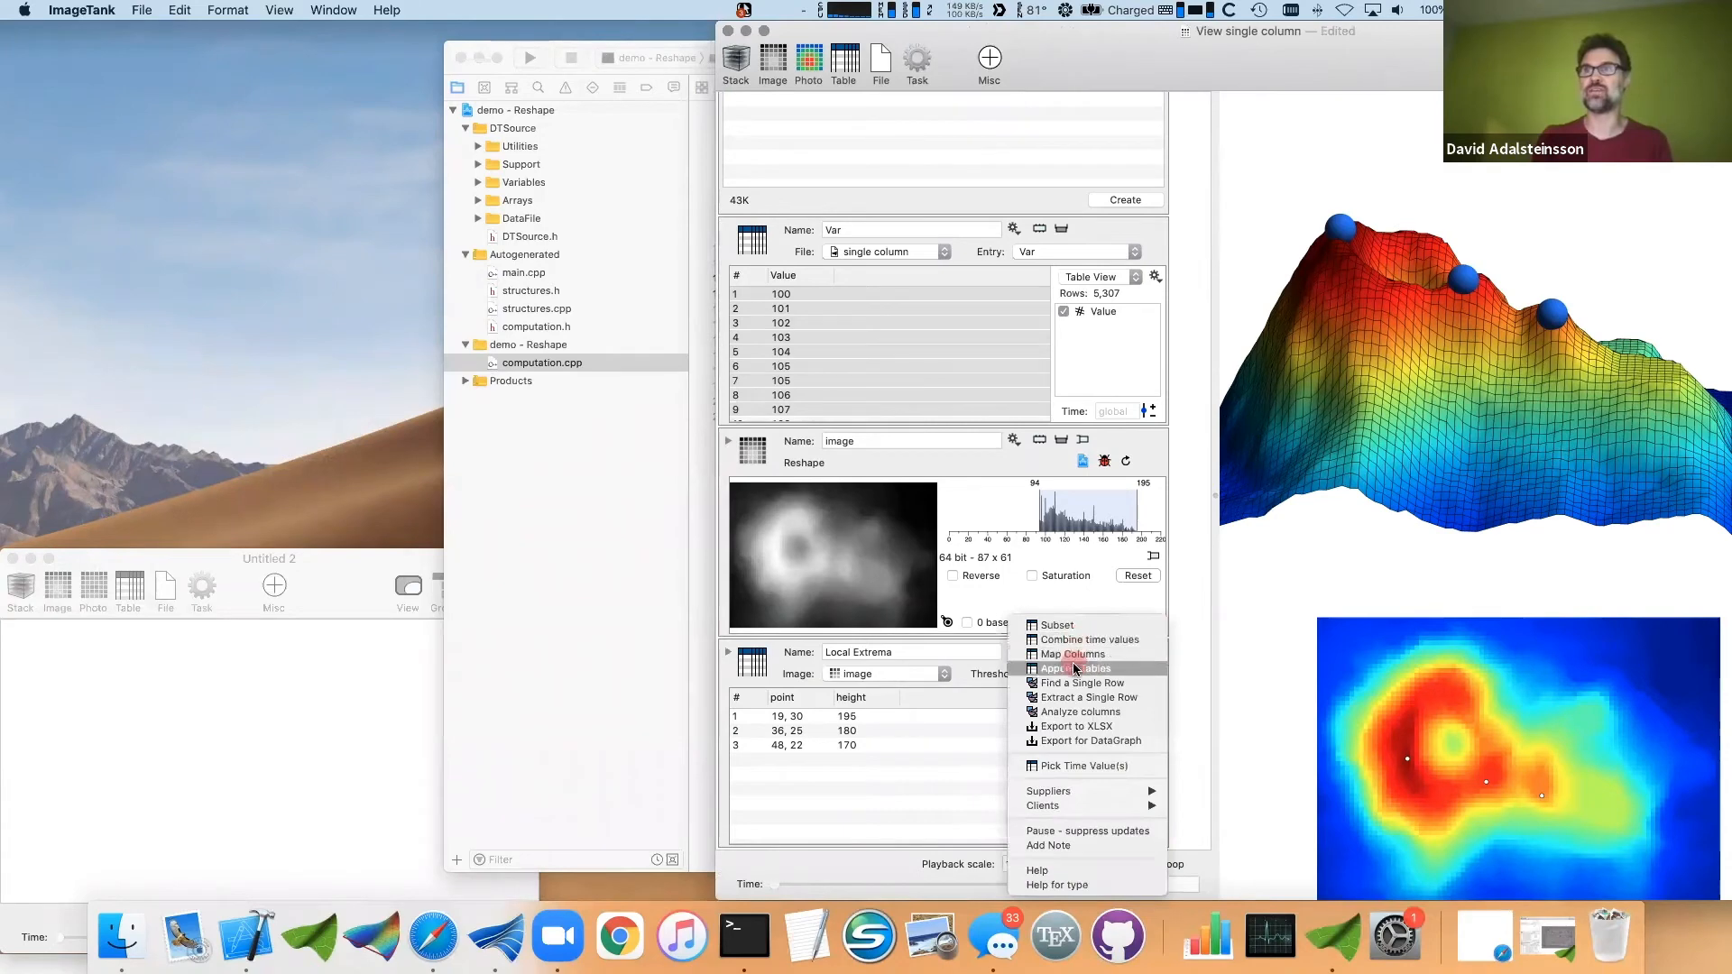
left_click(1071, 654)
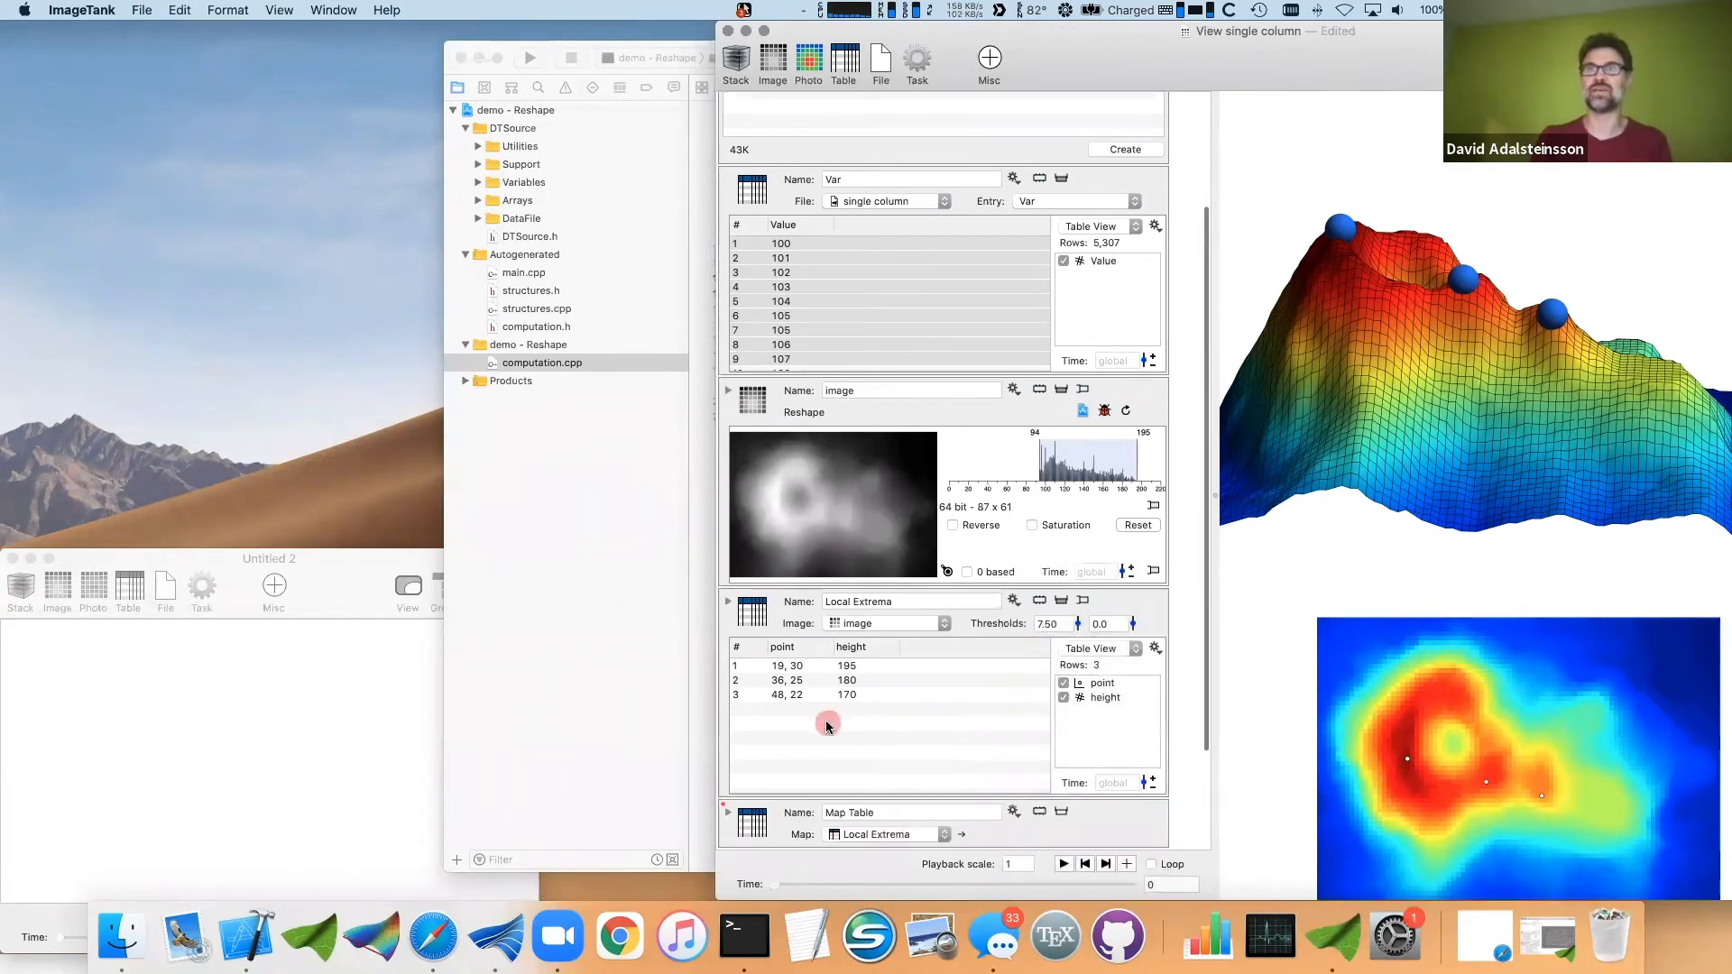
left_click(730, 814)
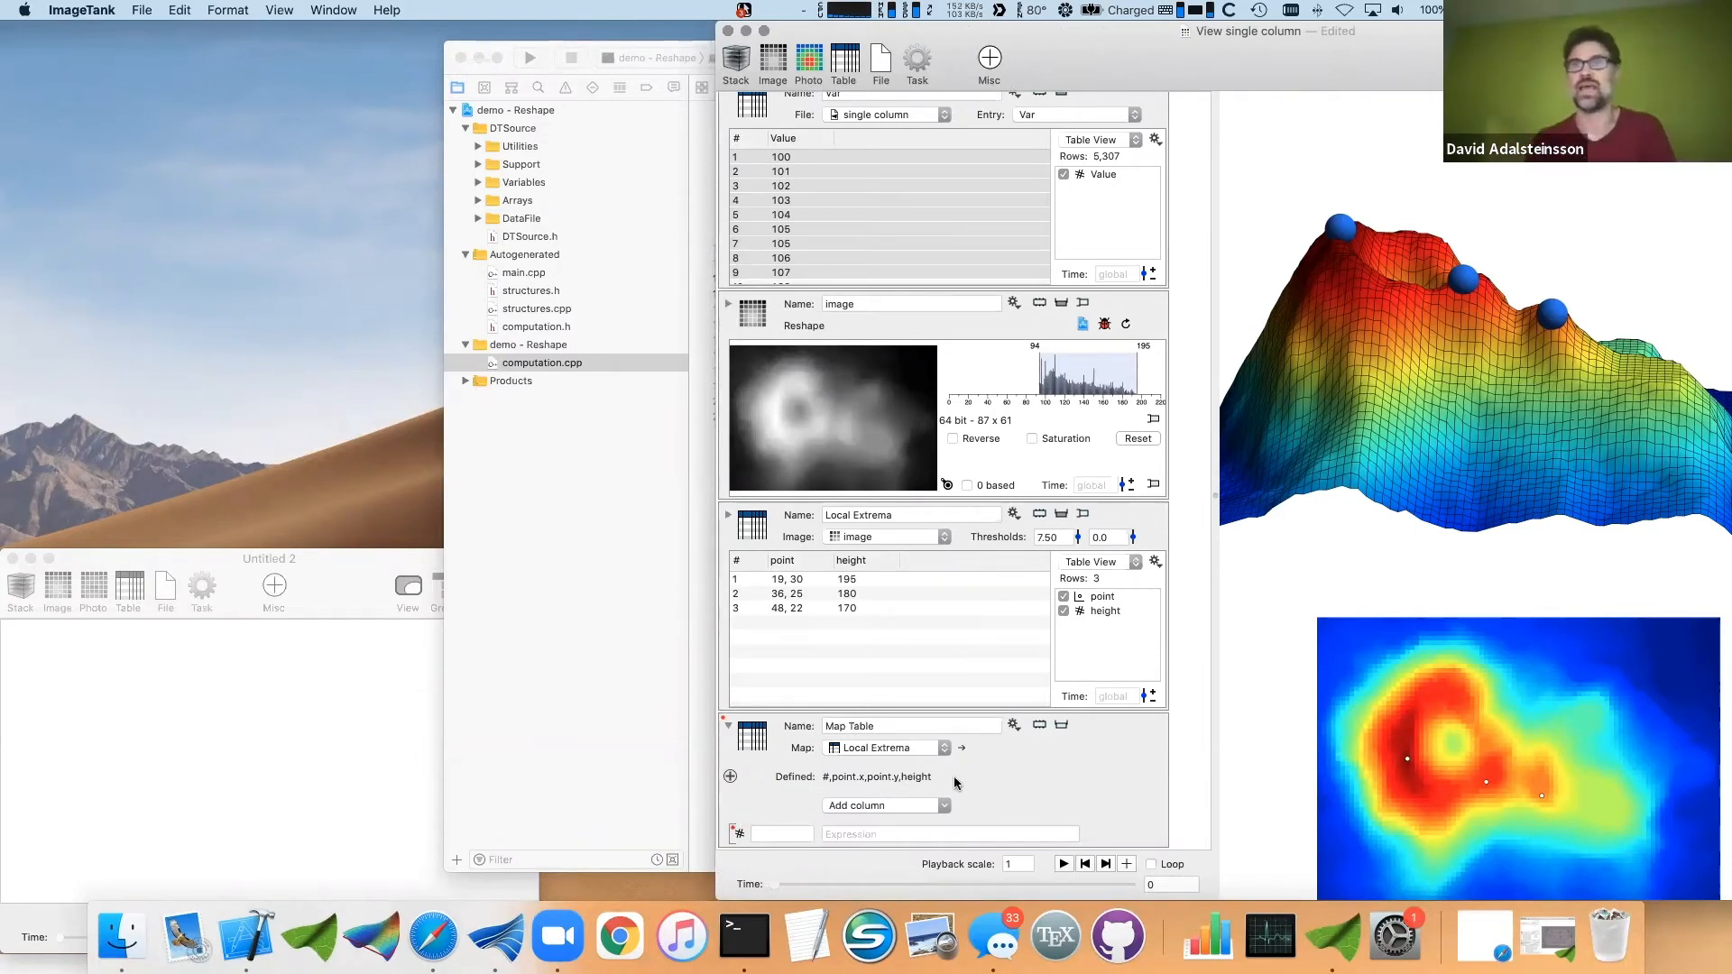
scroll(956, 782, "down", 2)
left_click(881, 743)
left_click(870, 762)
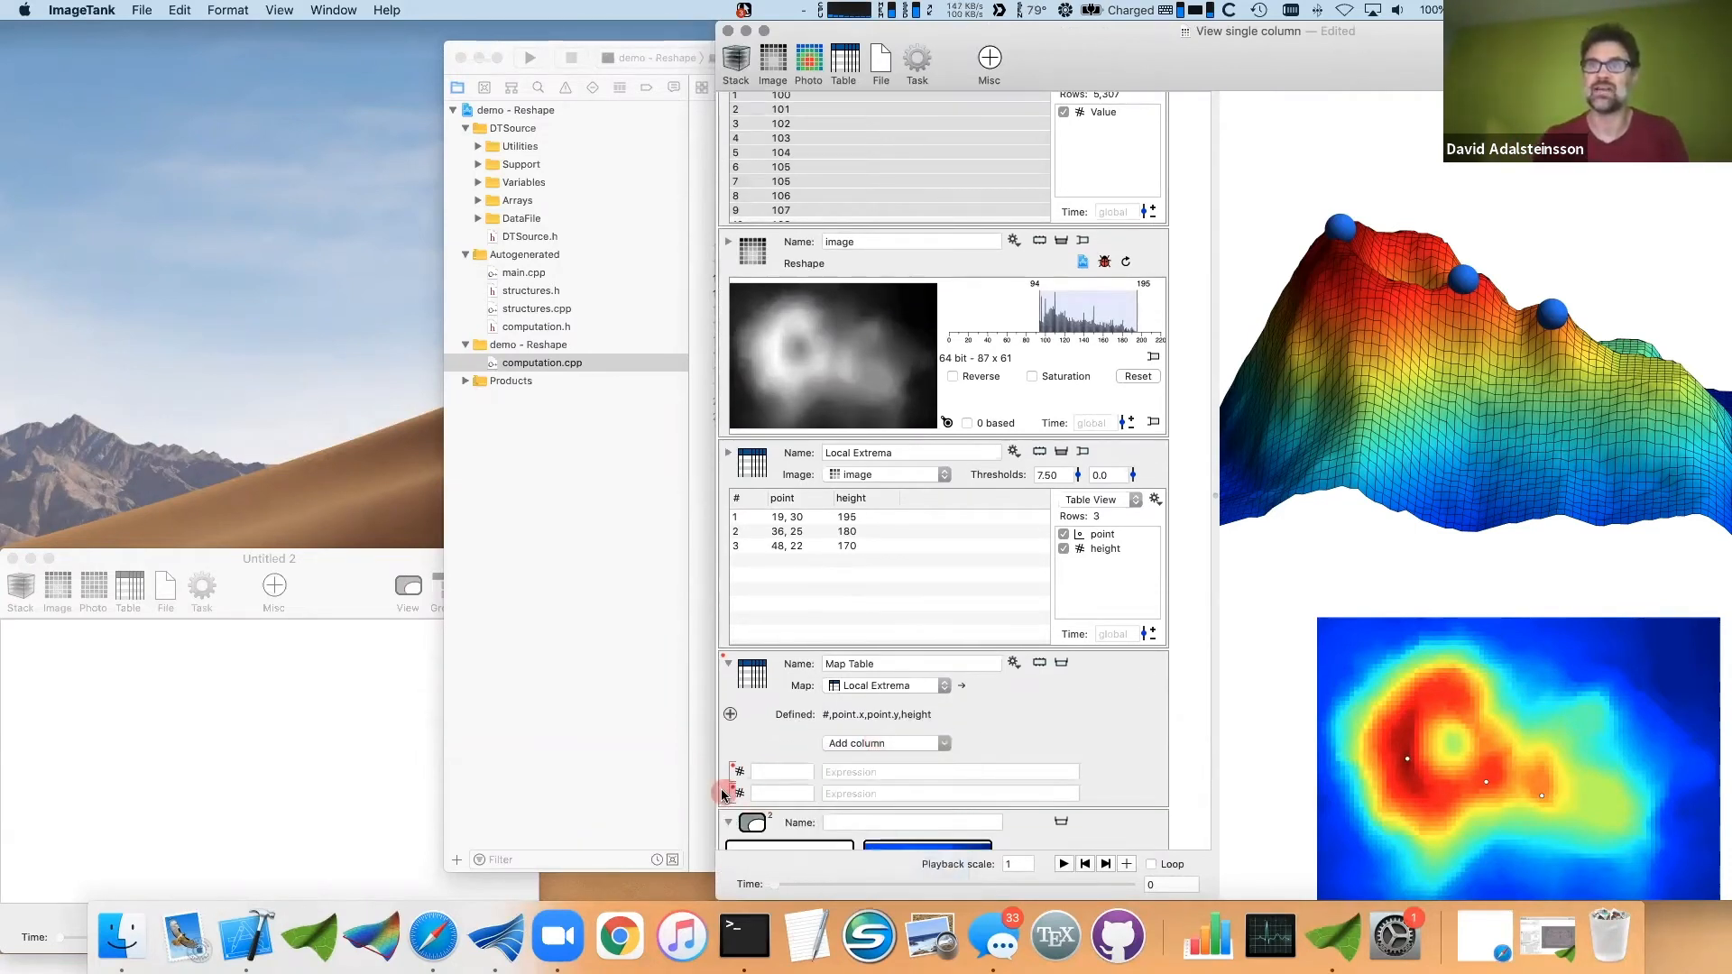
left_click_drag(732, 794, 745, 806)
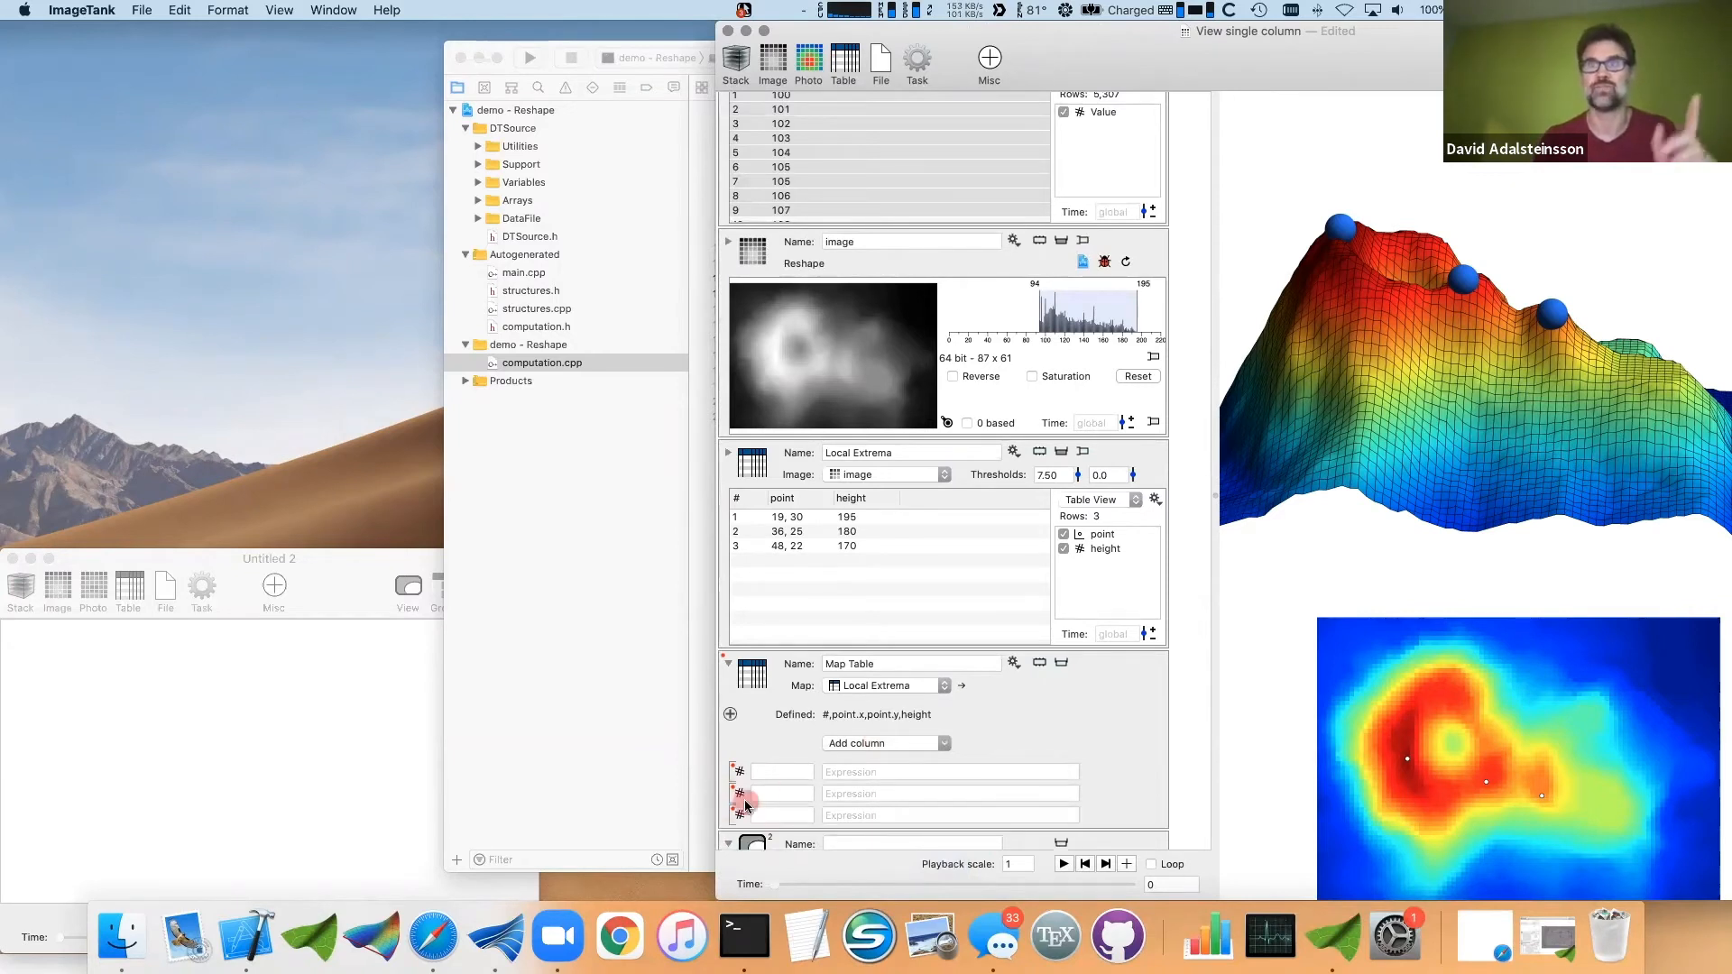
- Name the three columns of the Map Table x, y and z
left_click(784, 768)
type("x")
key("Tab")
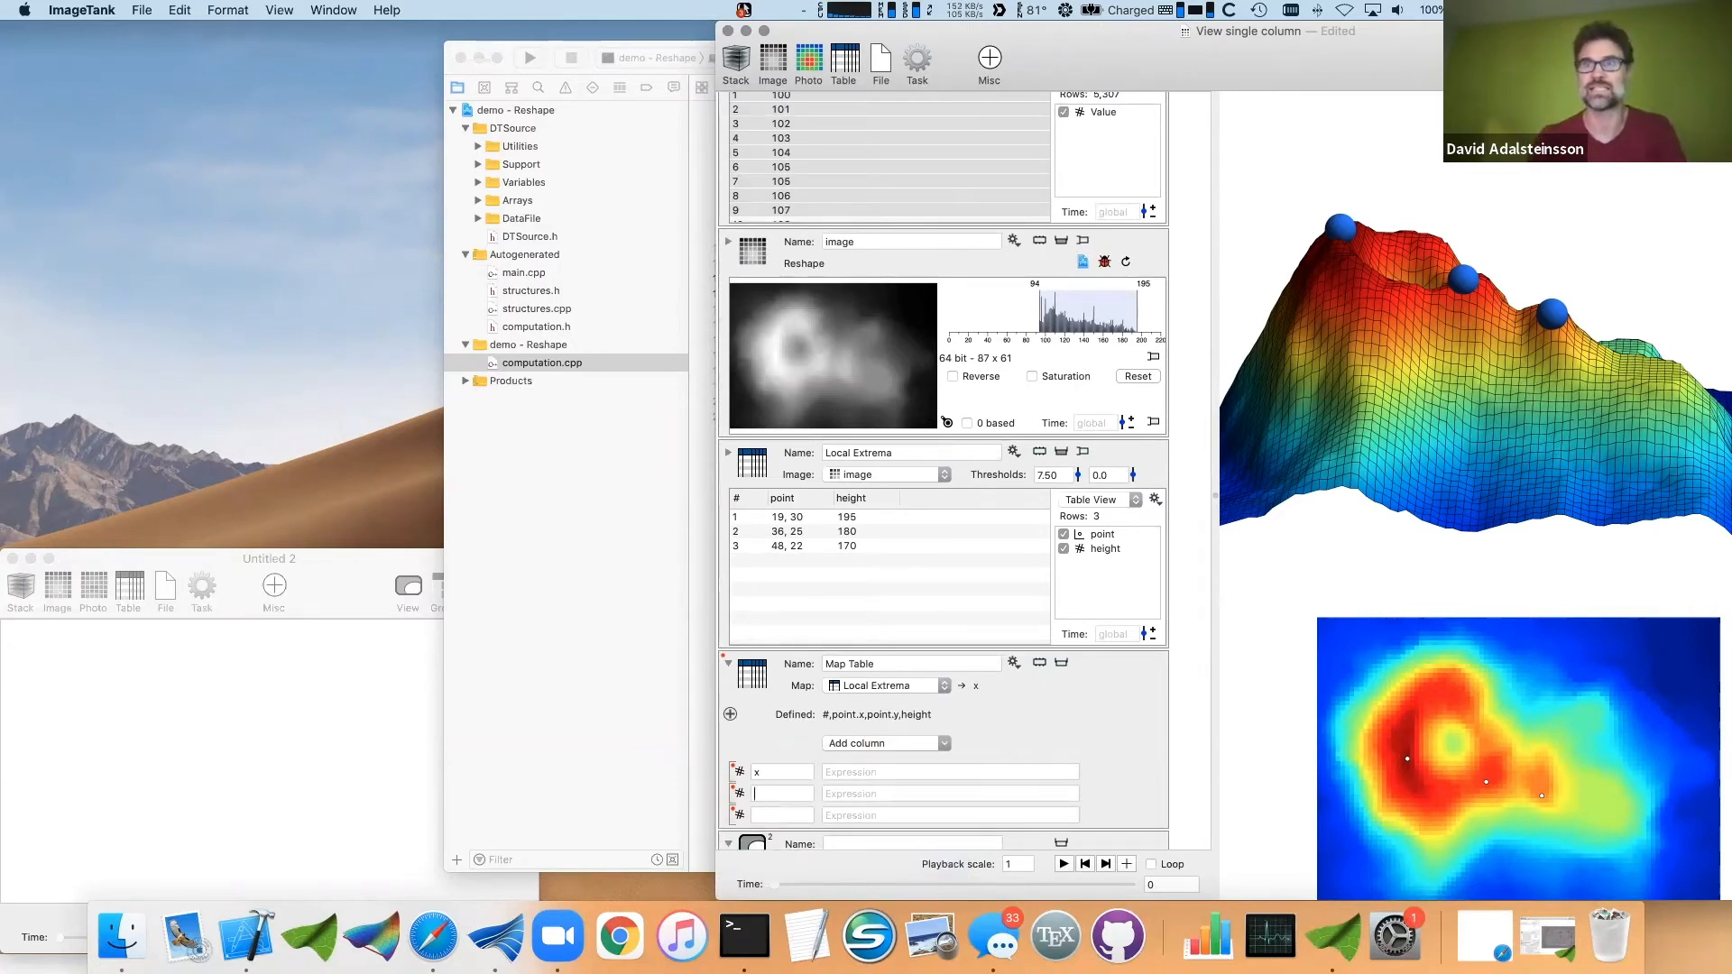
type("y")
key("Tab")
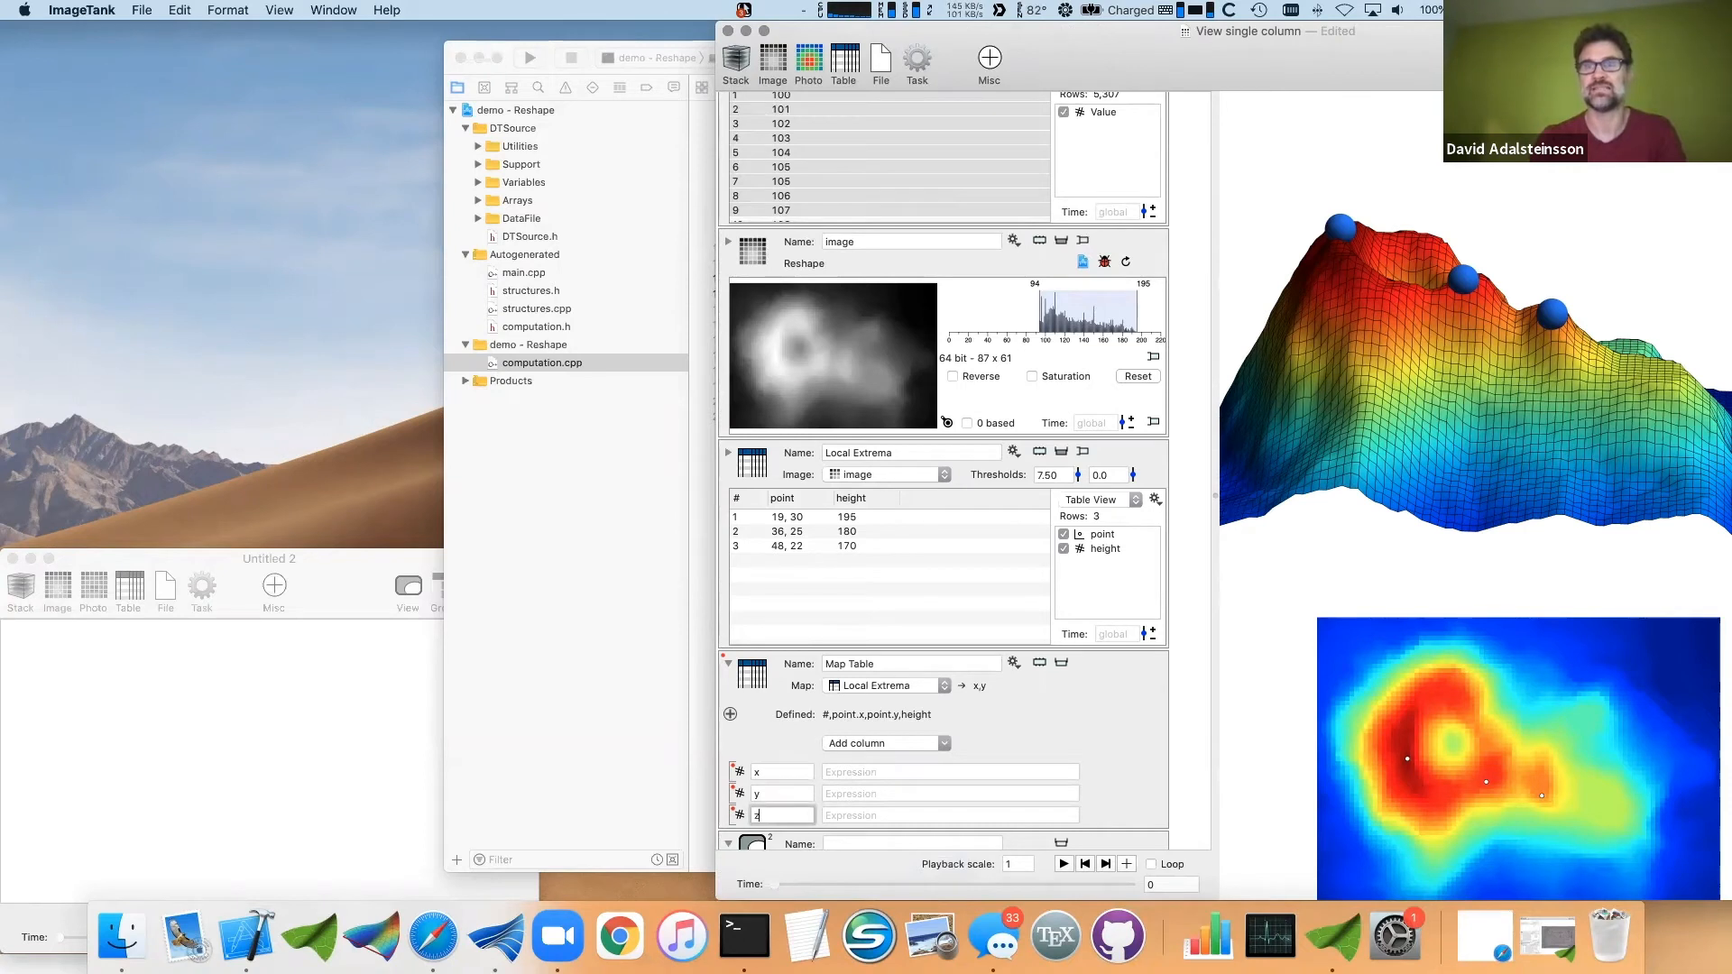
- Define column x as point.x, y as point.y and z as height, and show the Map Table's contents
left_click(910, 768)
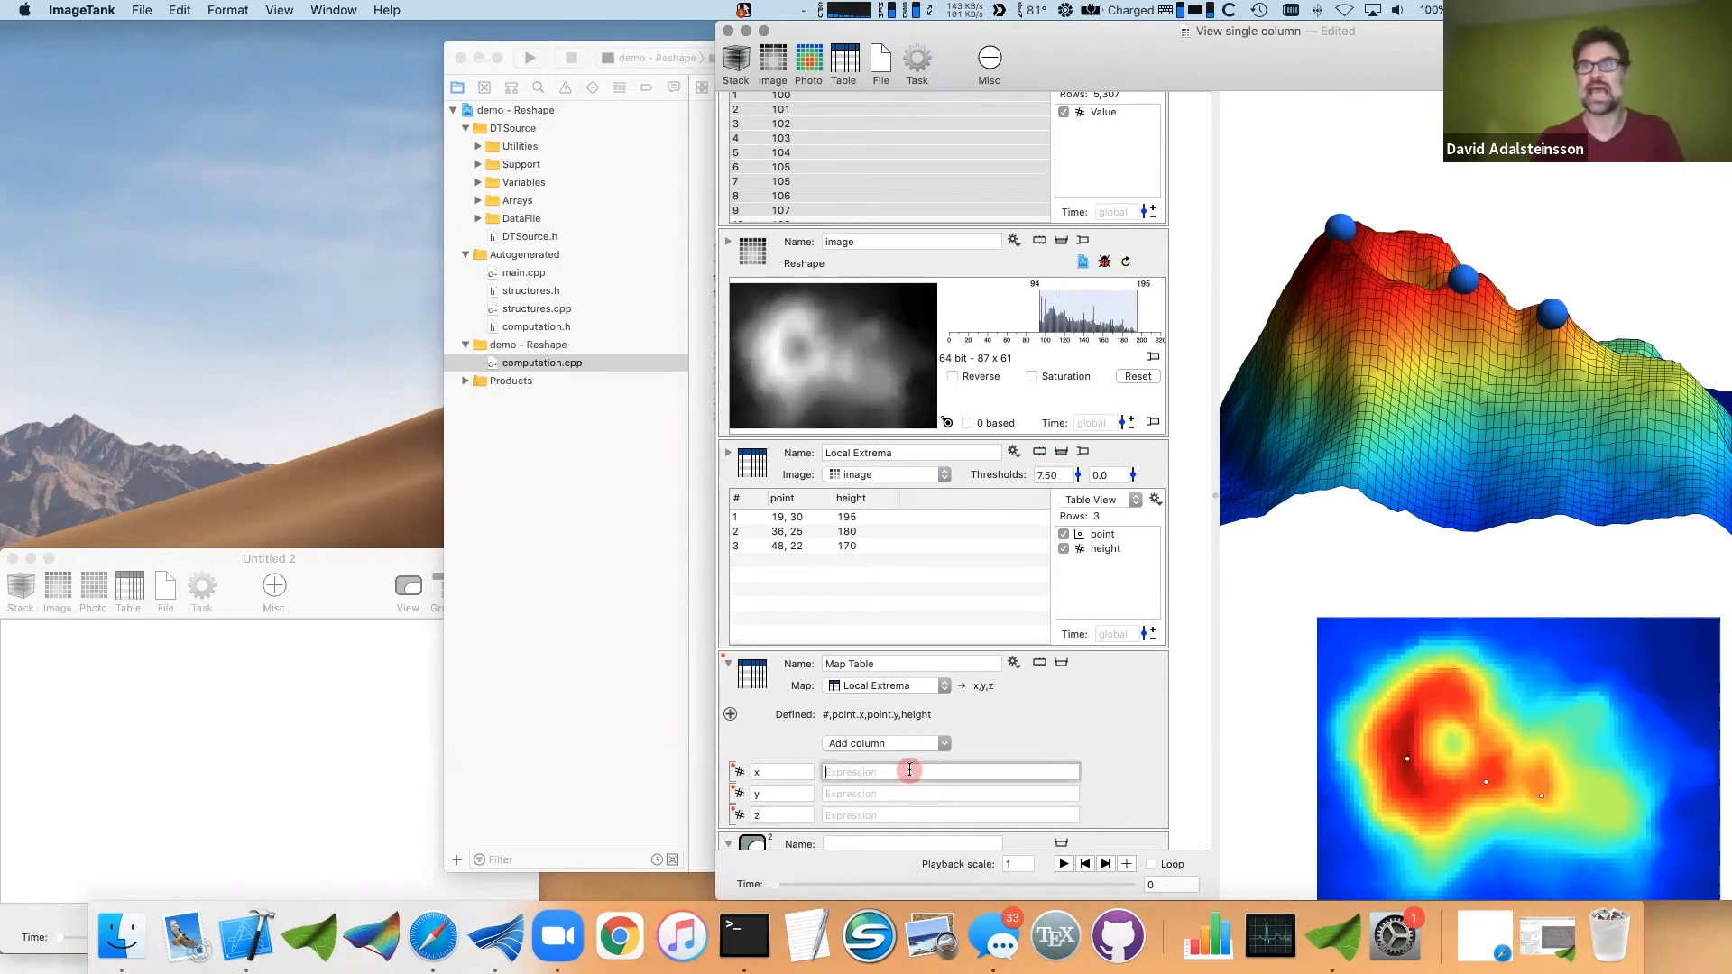
type("point.x")
key("Return")
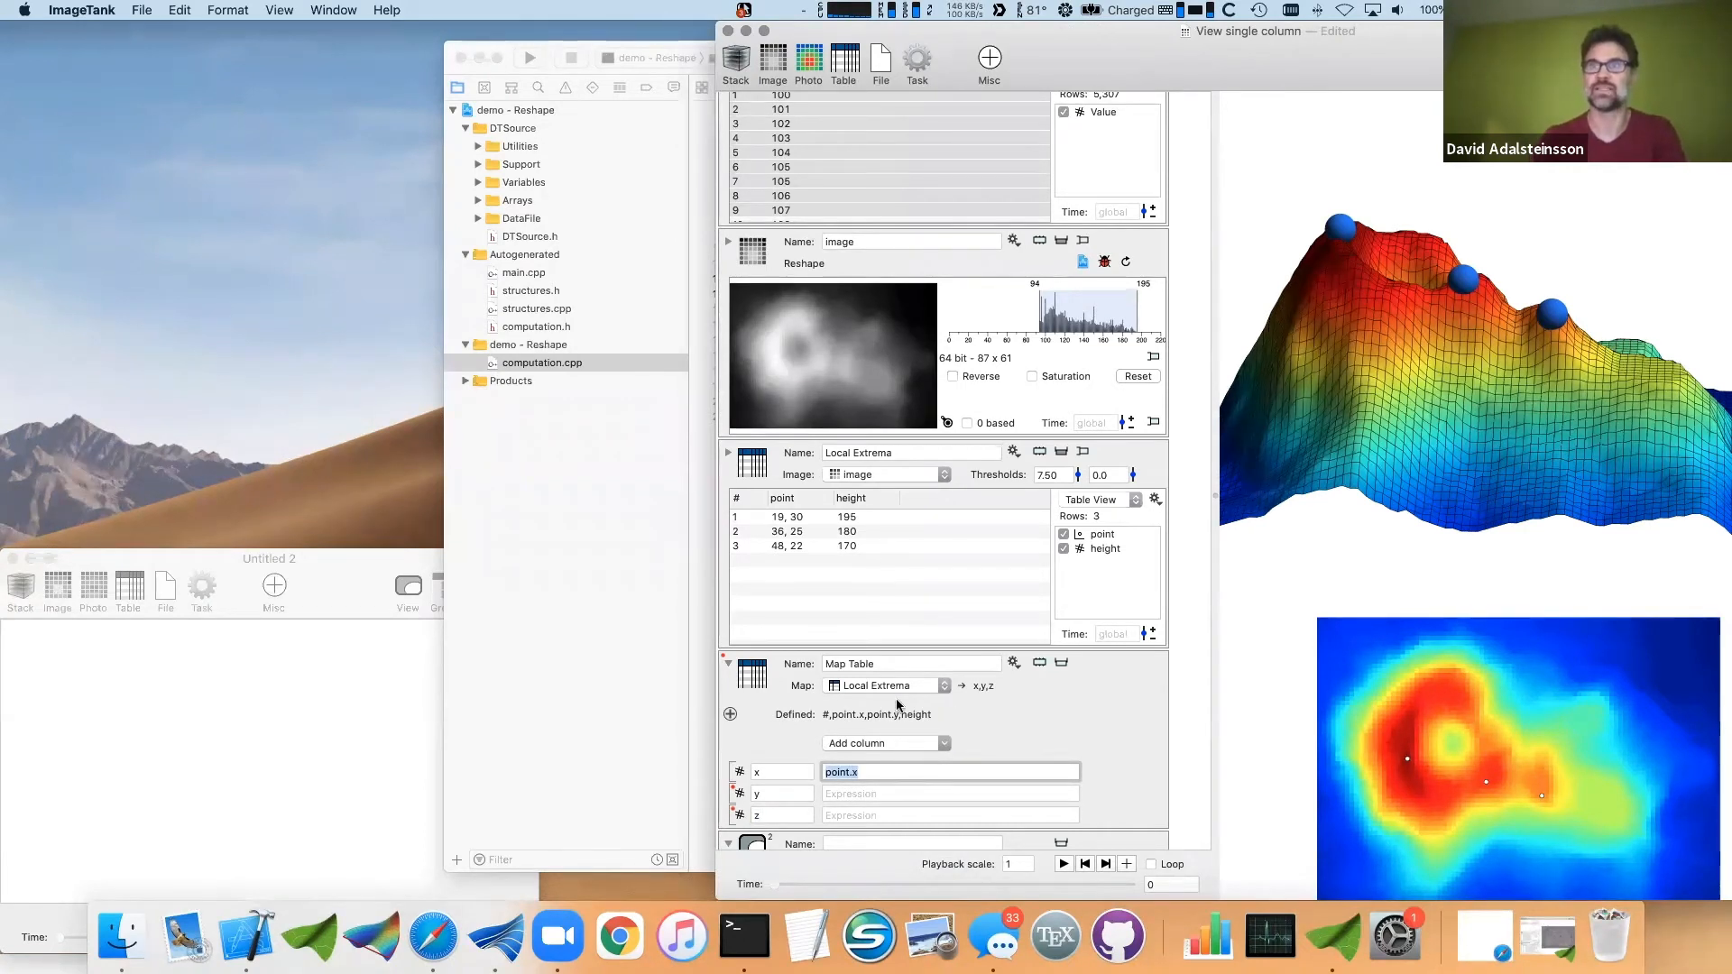
left_click(827, 716)
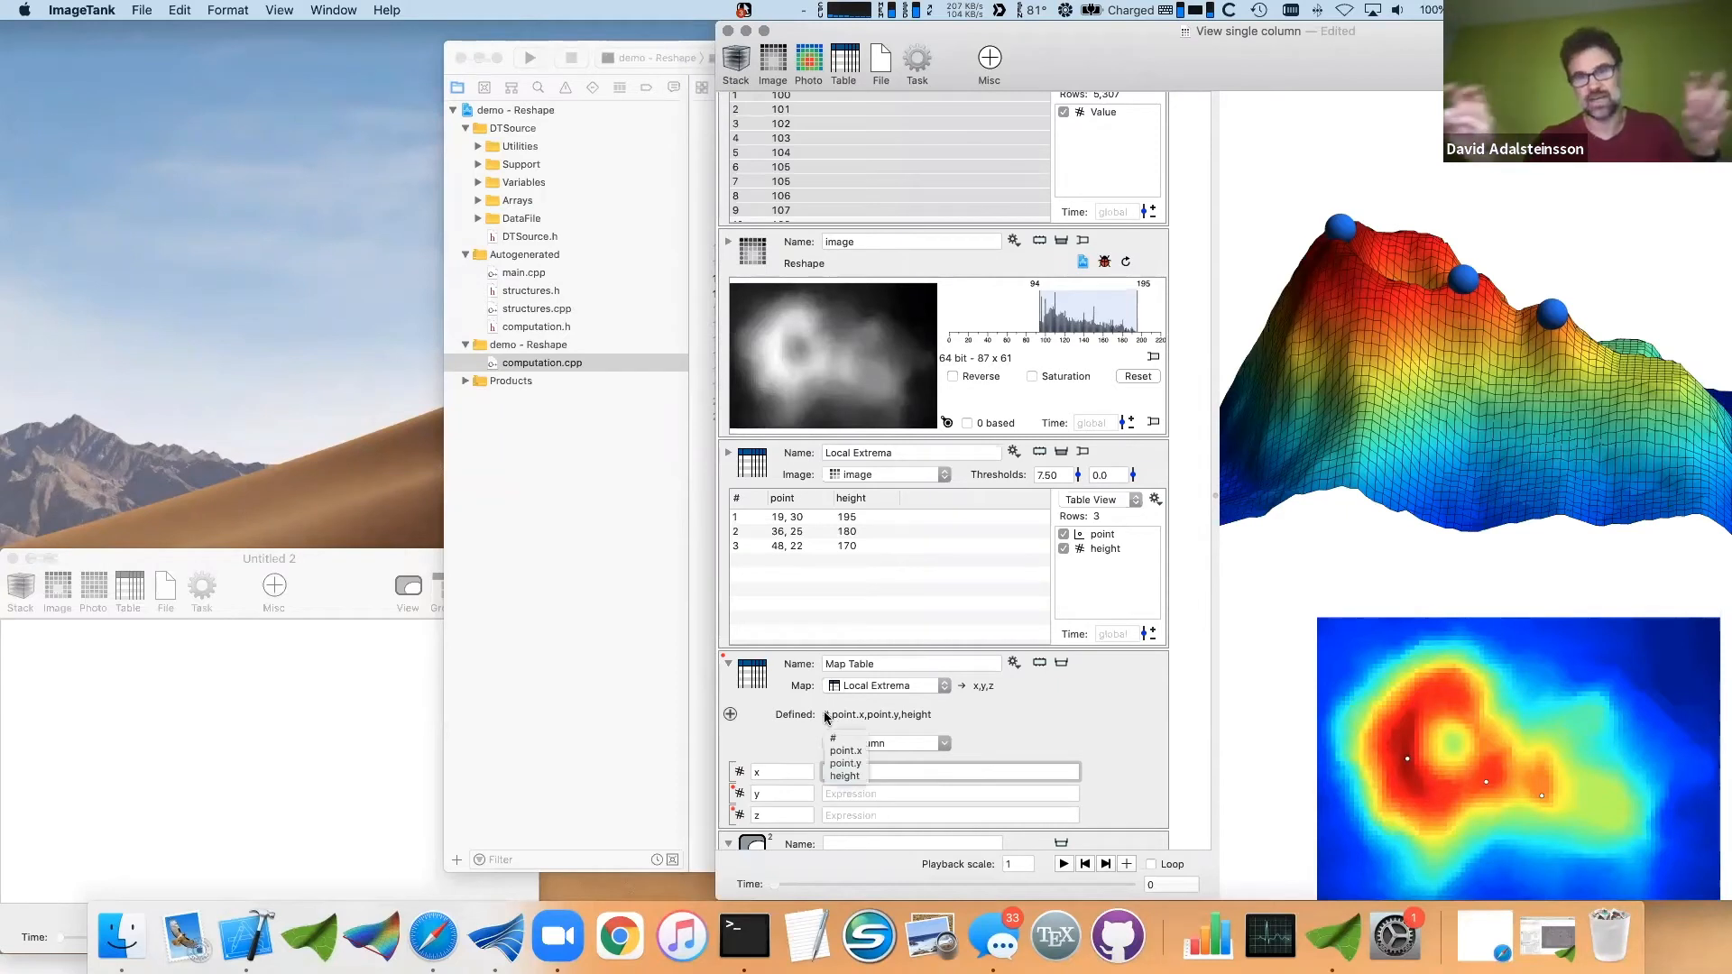
left_click(900, 793)
type("point.y")
key("Tab")
key("Tab")
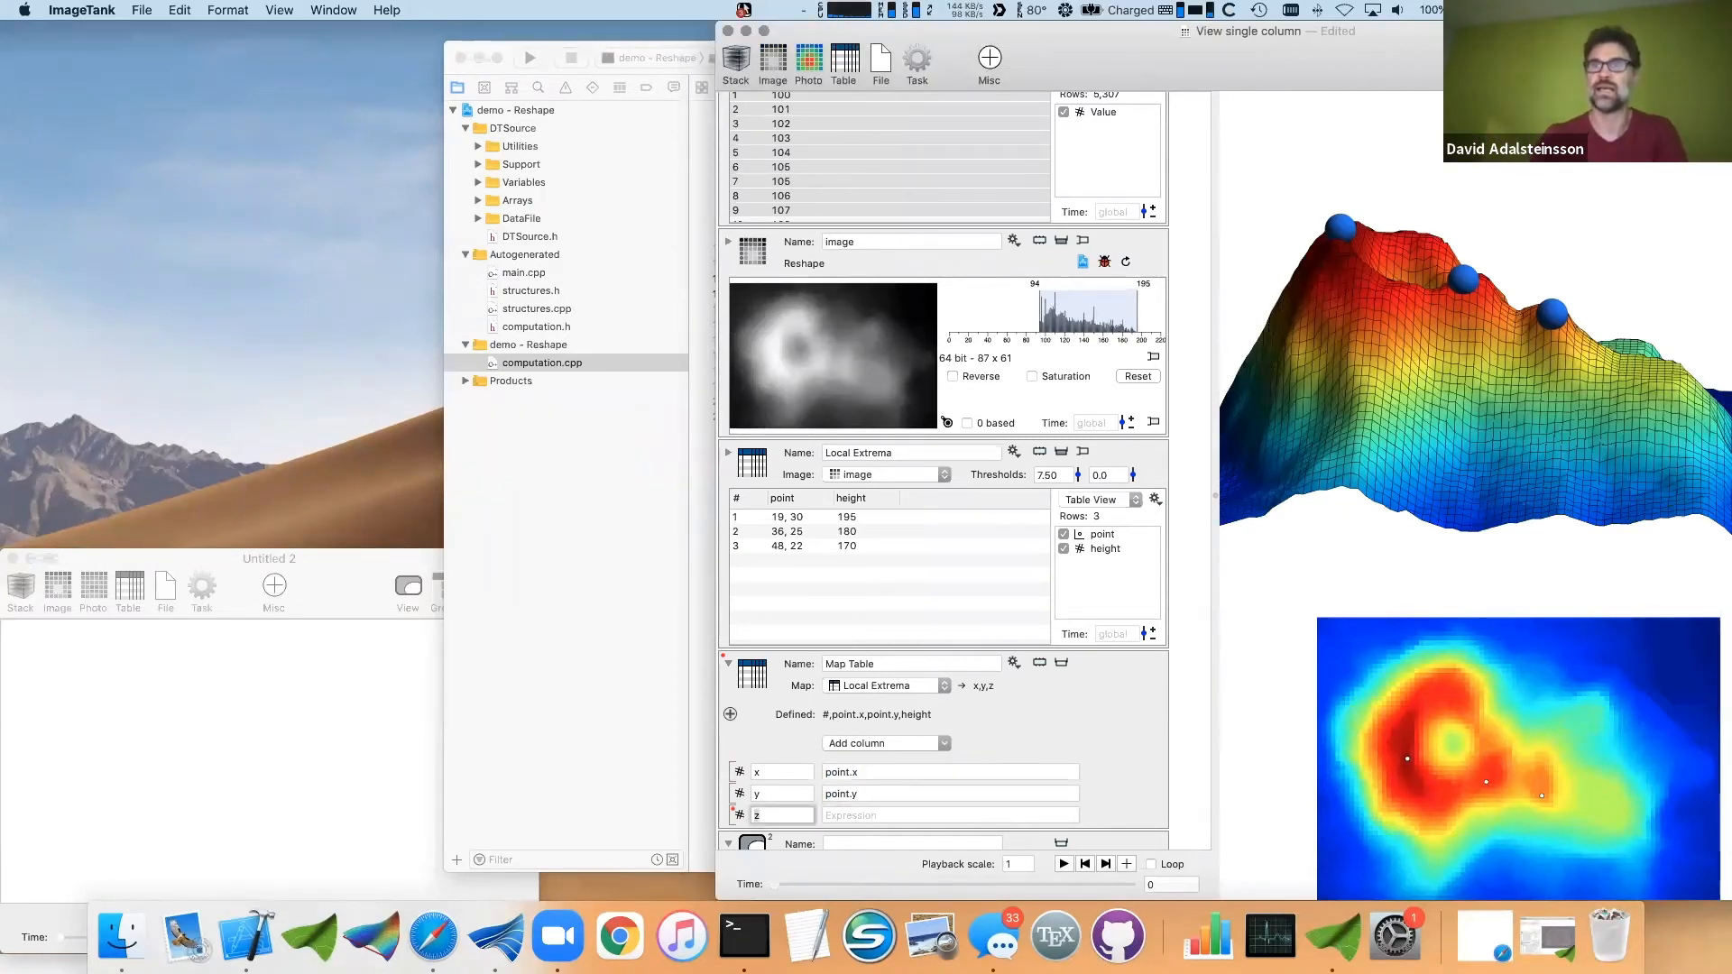
type("hi")
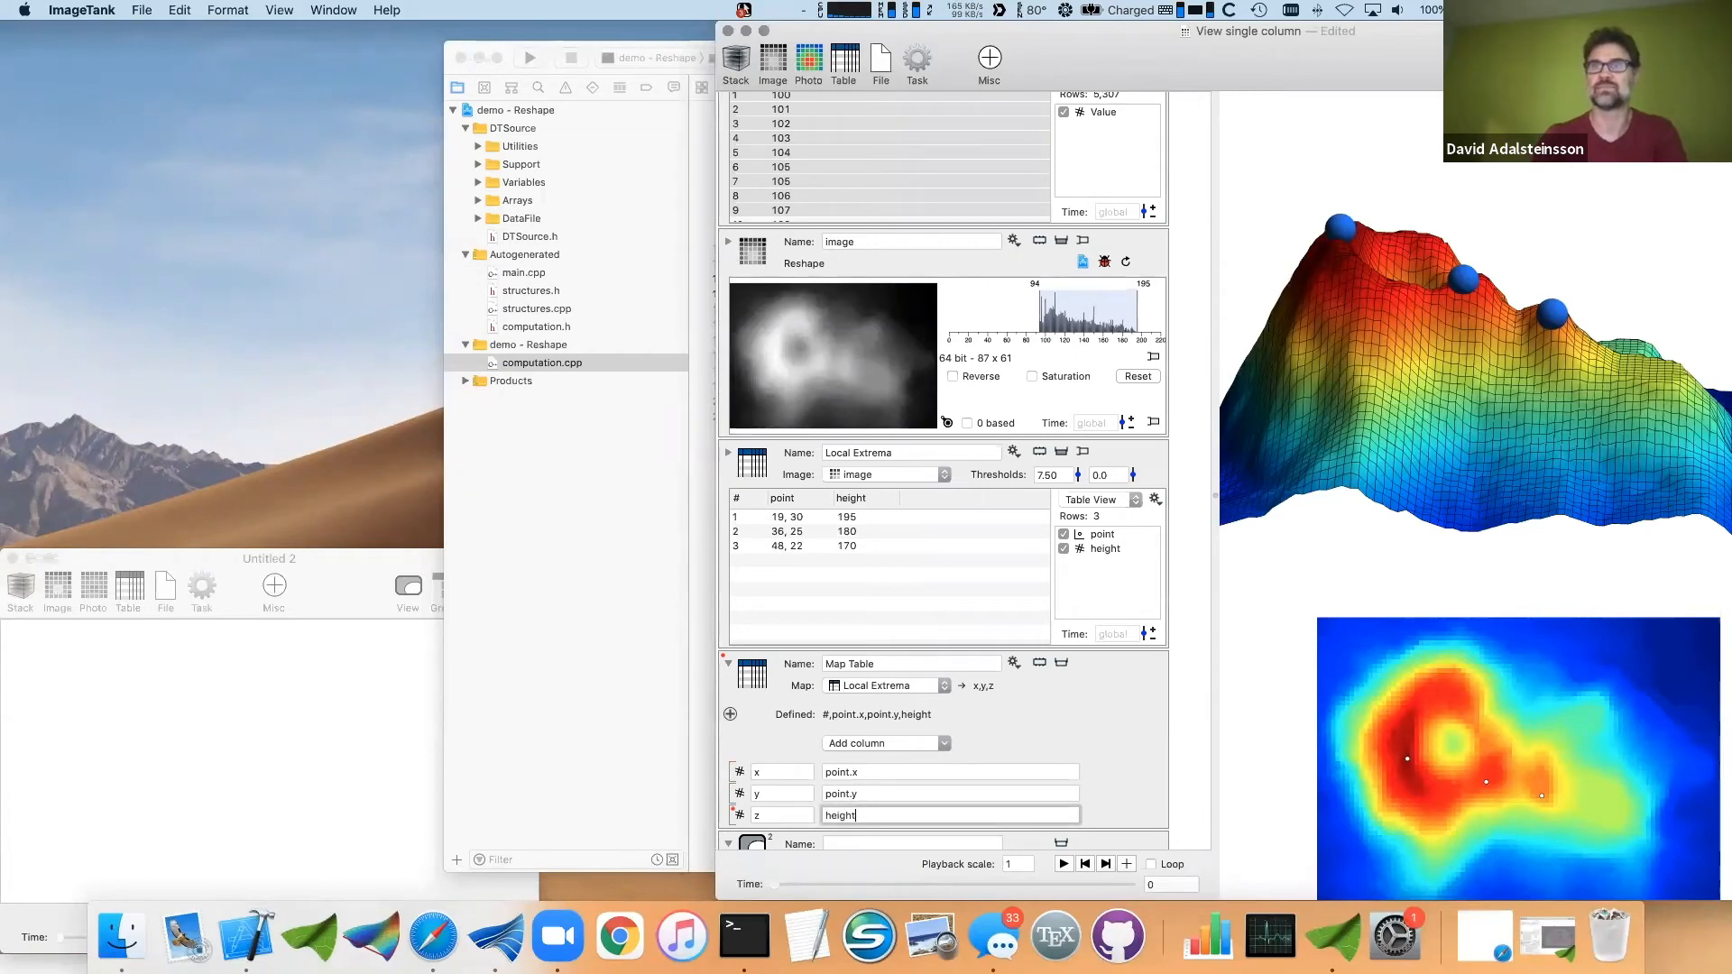
type("ight")
key("Return")
left_click(1062, 664)
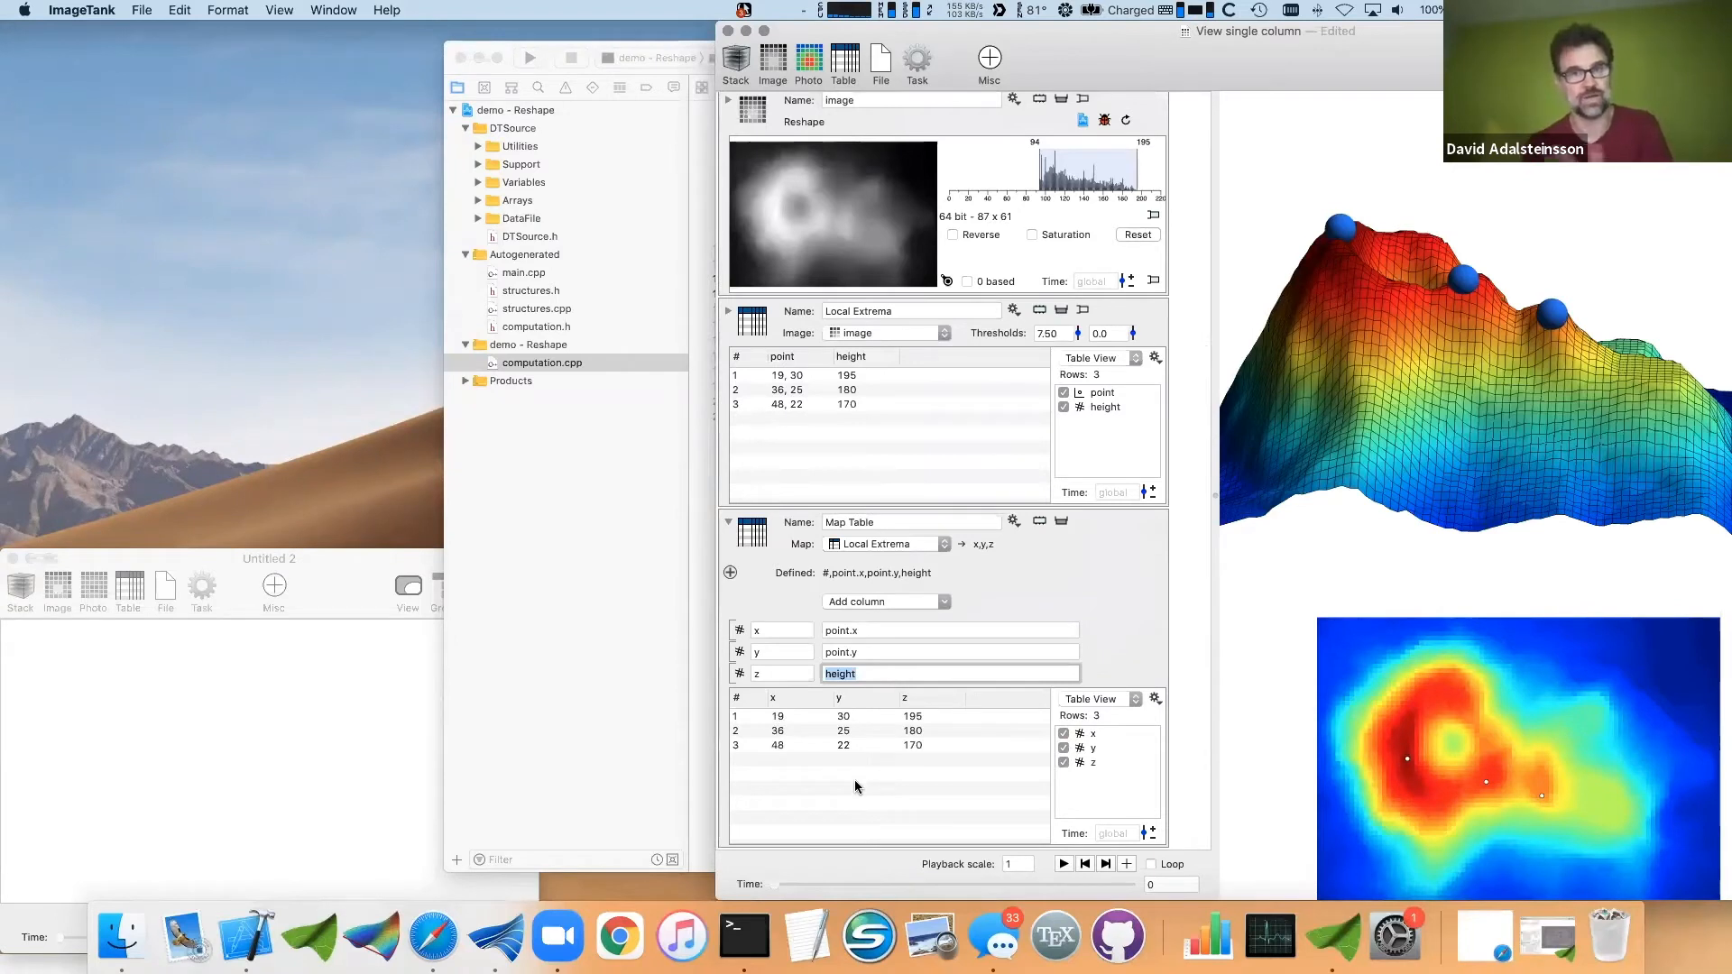
- Add an Export for DataGraph of the Map Table with the file name testfile
left_click(1015, 523)
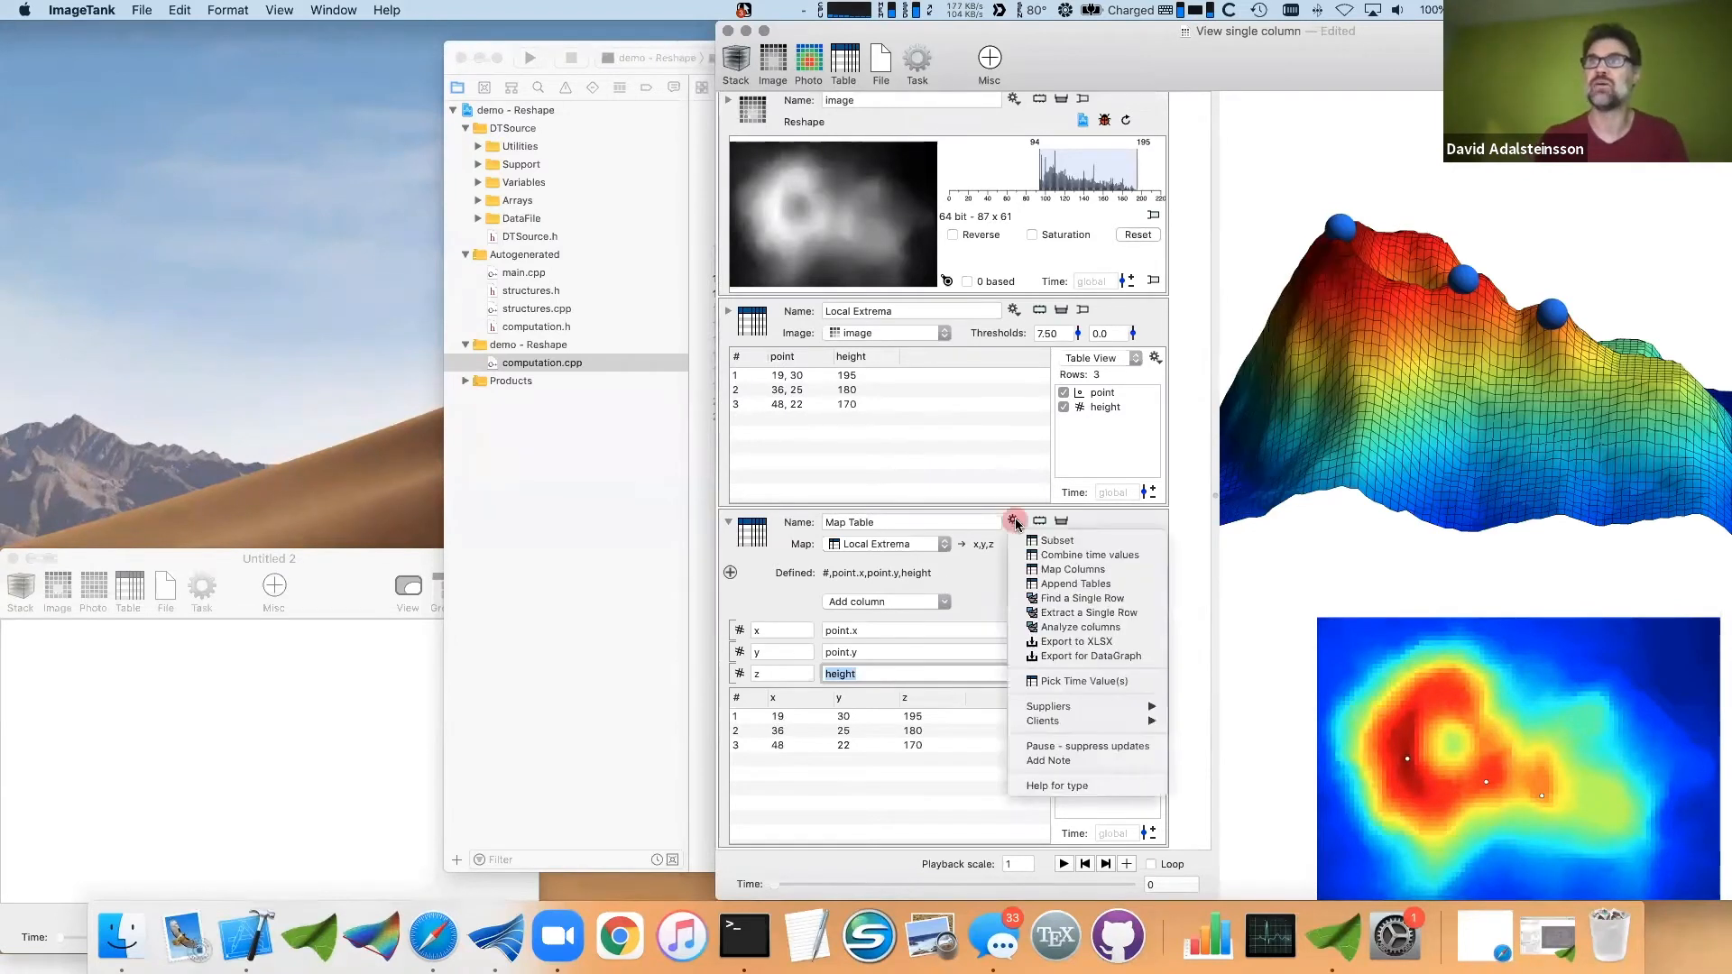
left_click(1076, 656)
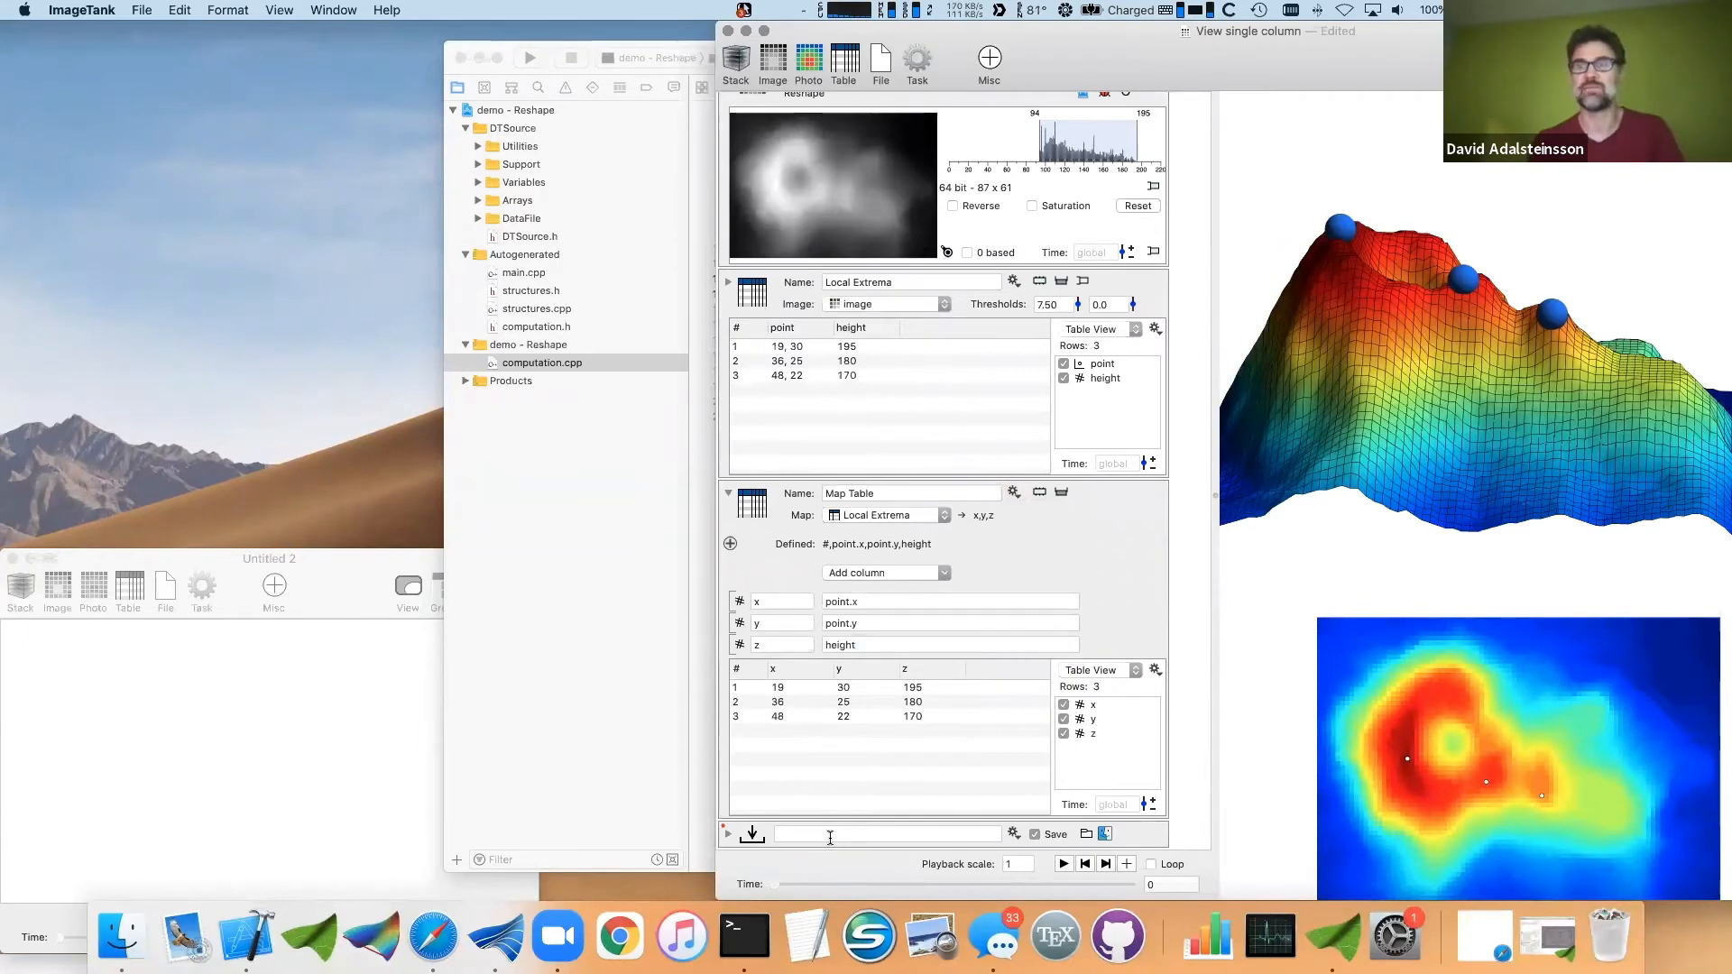
left_click(830, 838)
type("/")
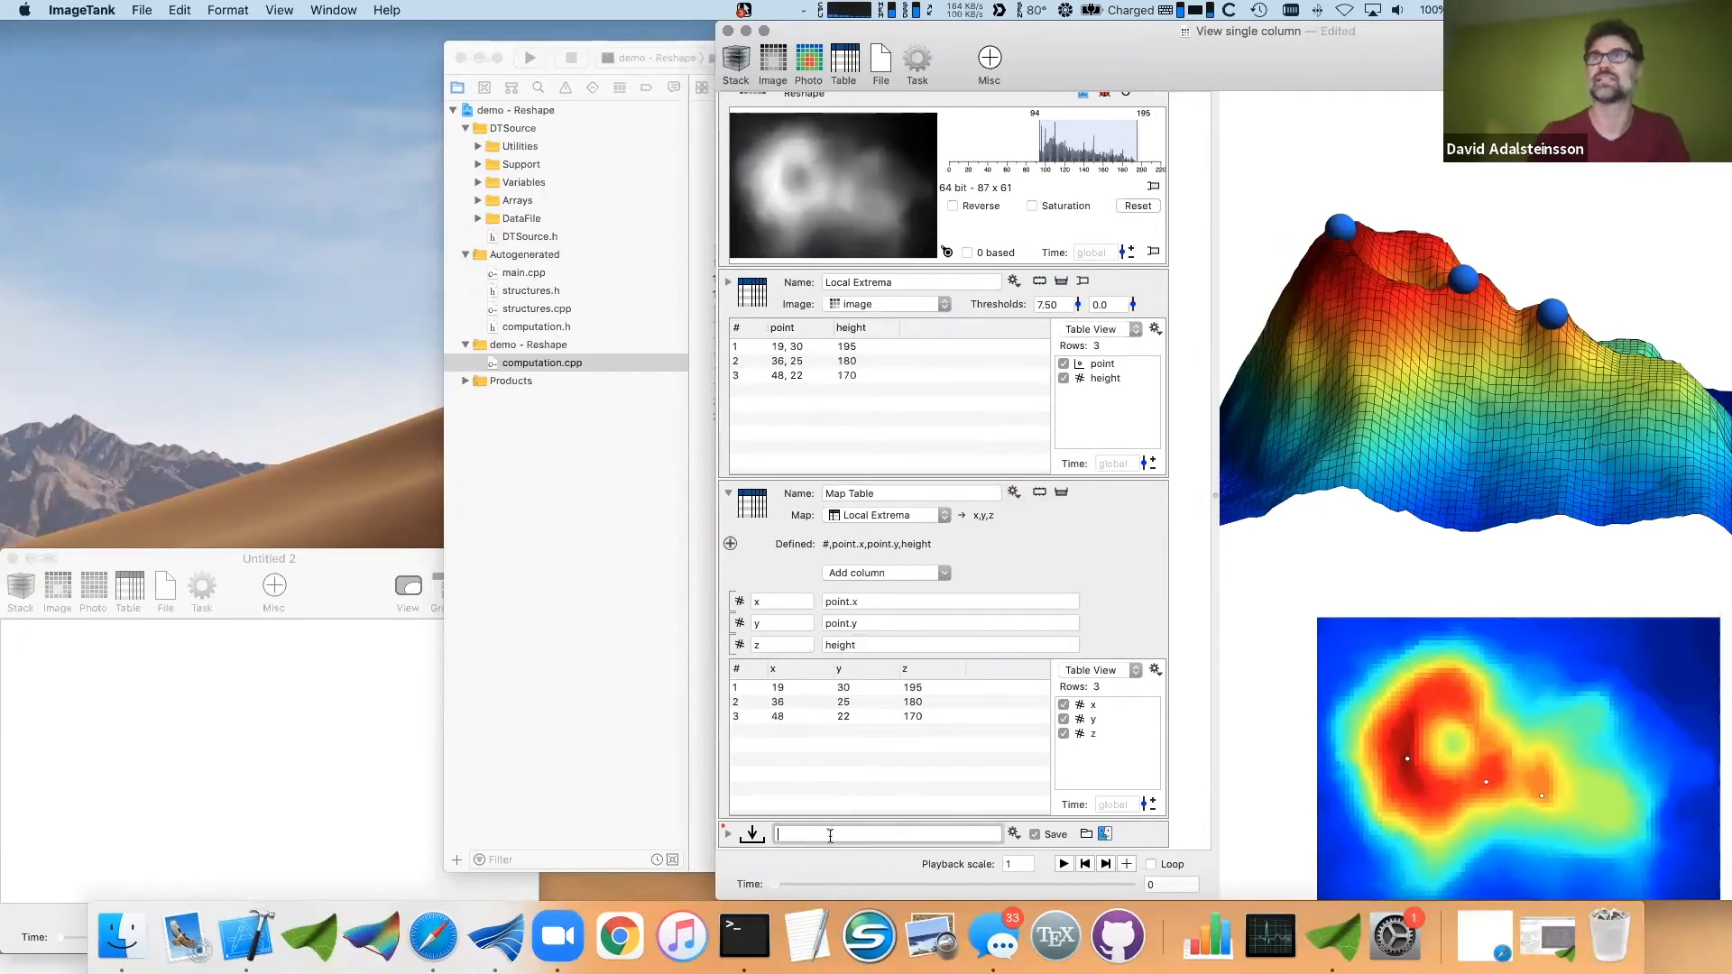
type("testfile")
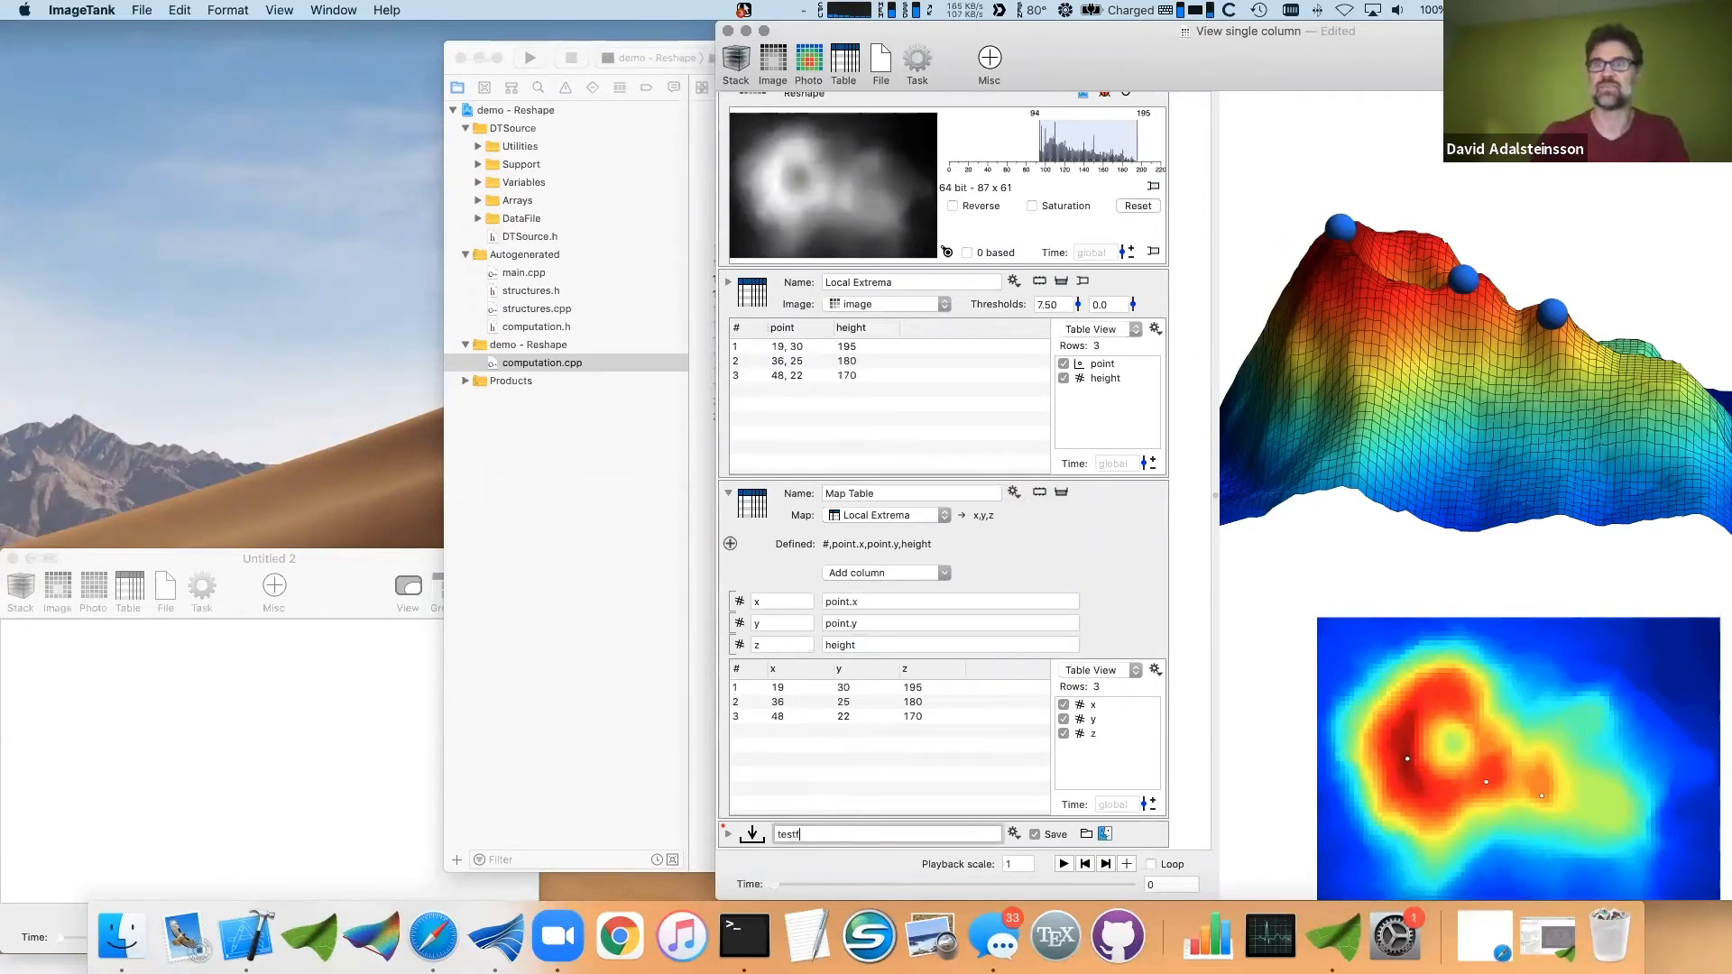
key("Return")
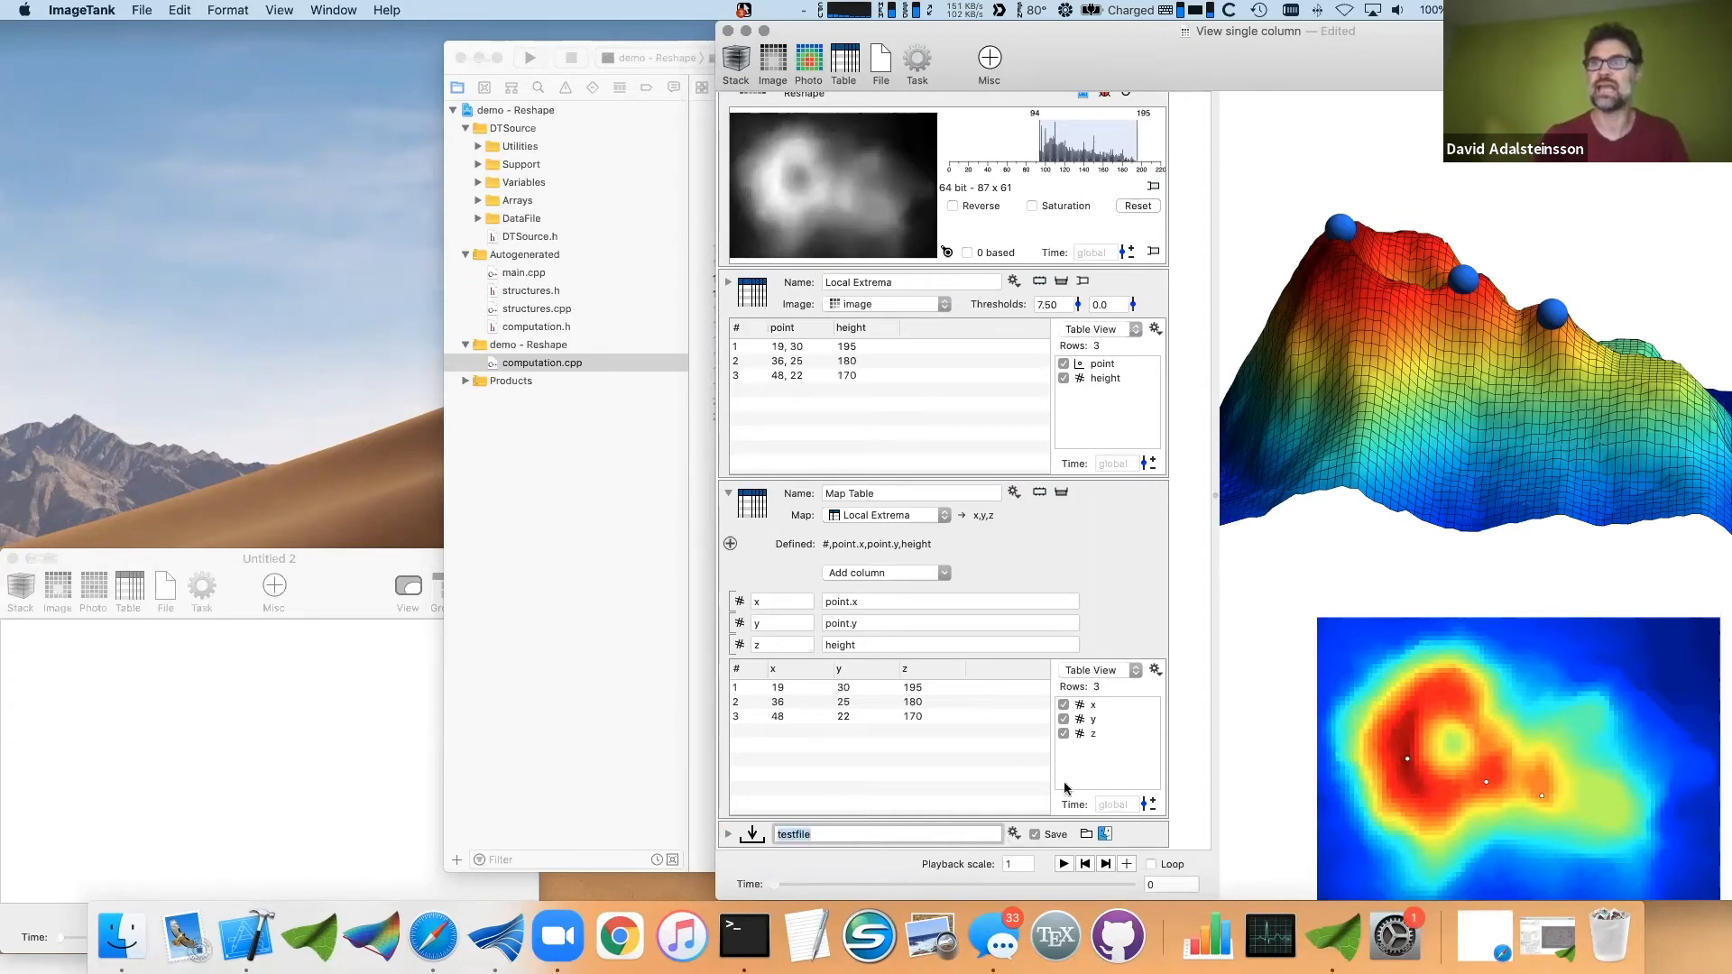
- Move the document window aside and locate the exported testfile in the ImageTank demo folder in Finder
left_click_drag(1346, 68, 784, 68)
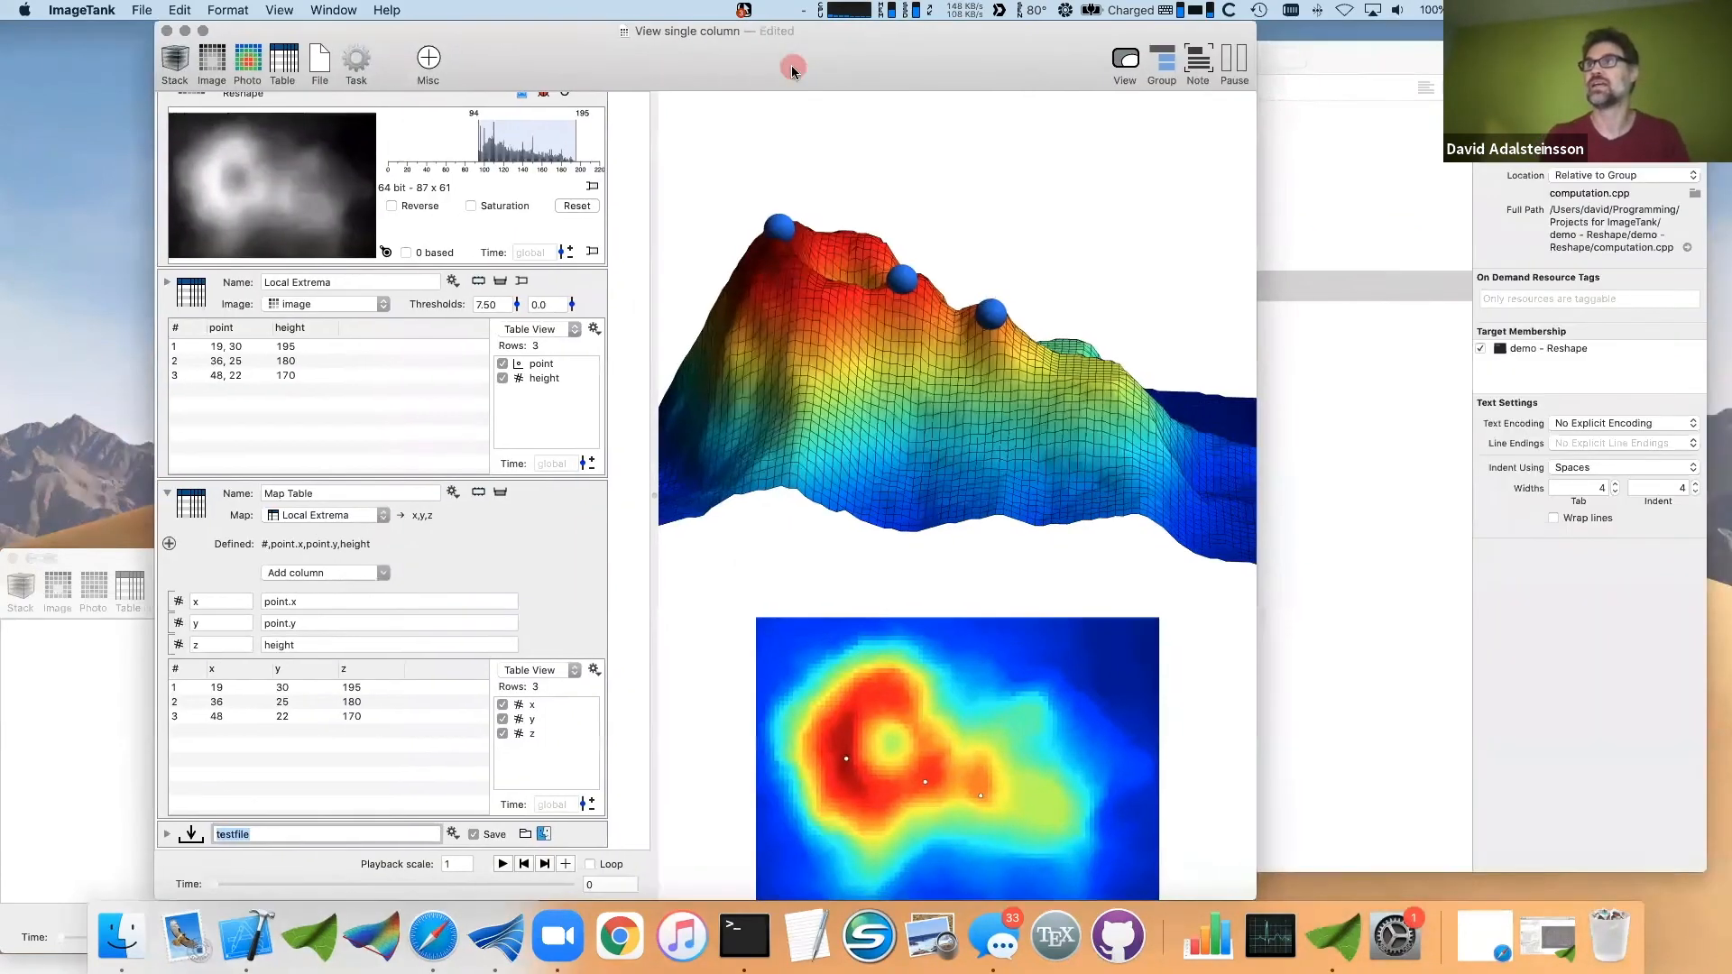
left_click(144, 943)
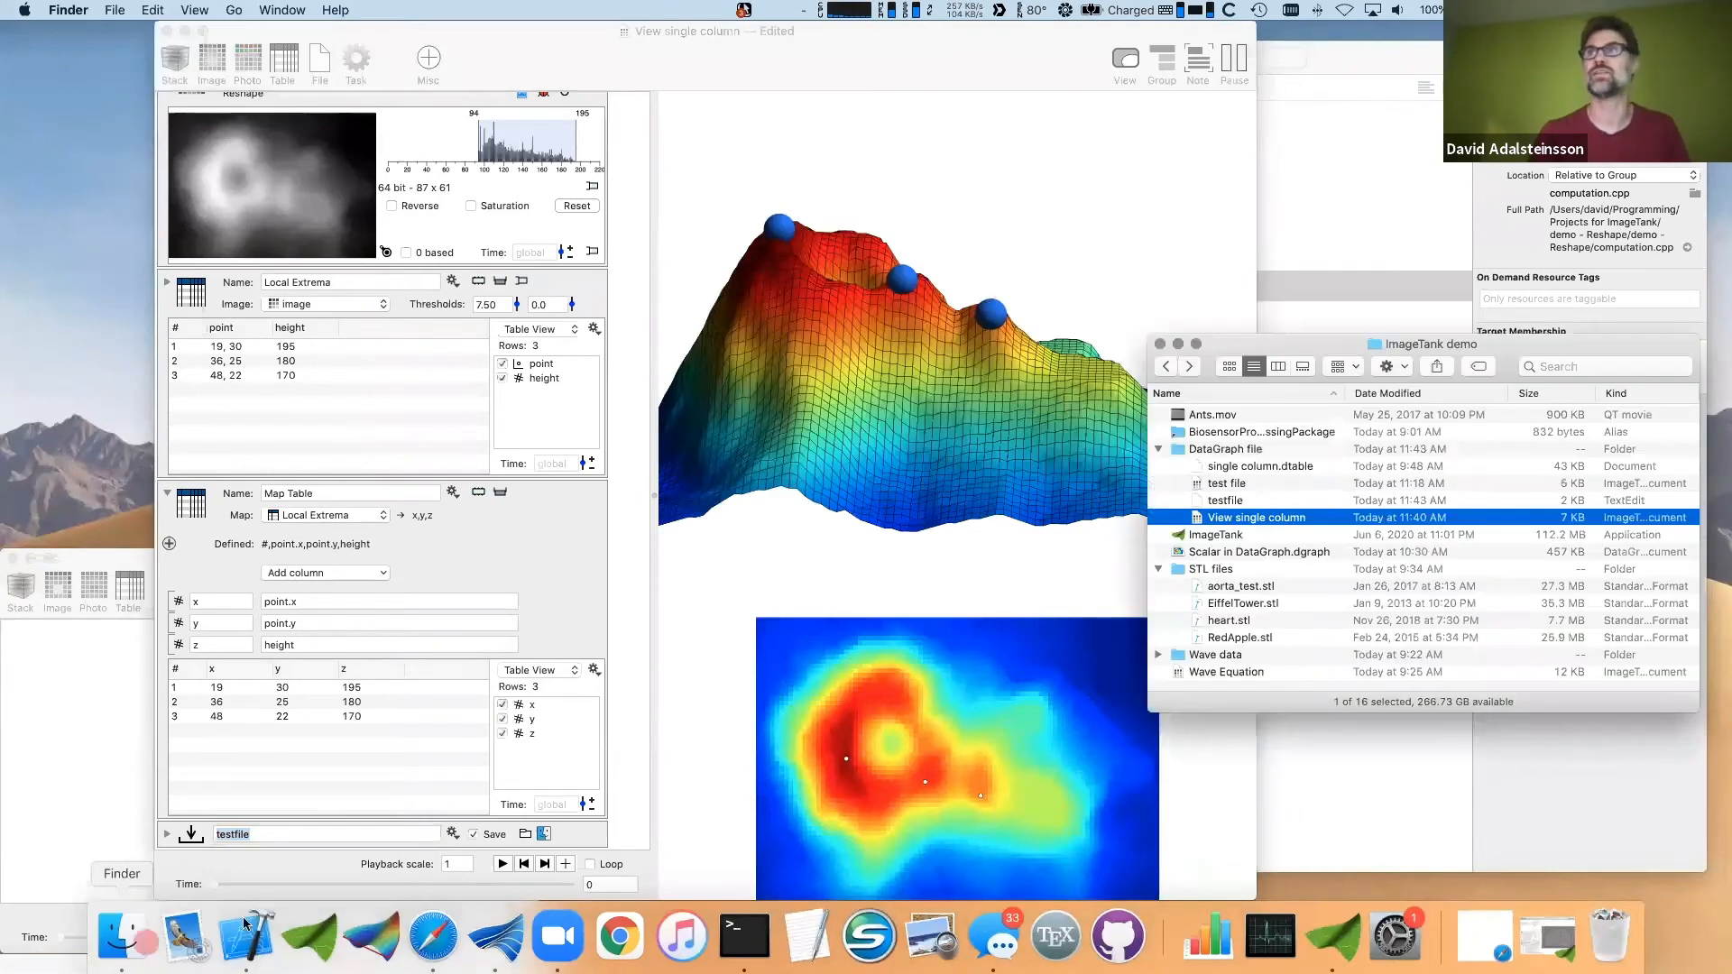
left_click(1220, 501)
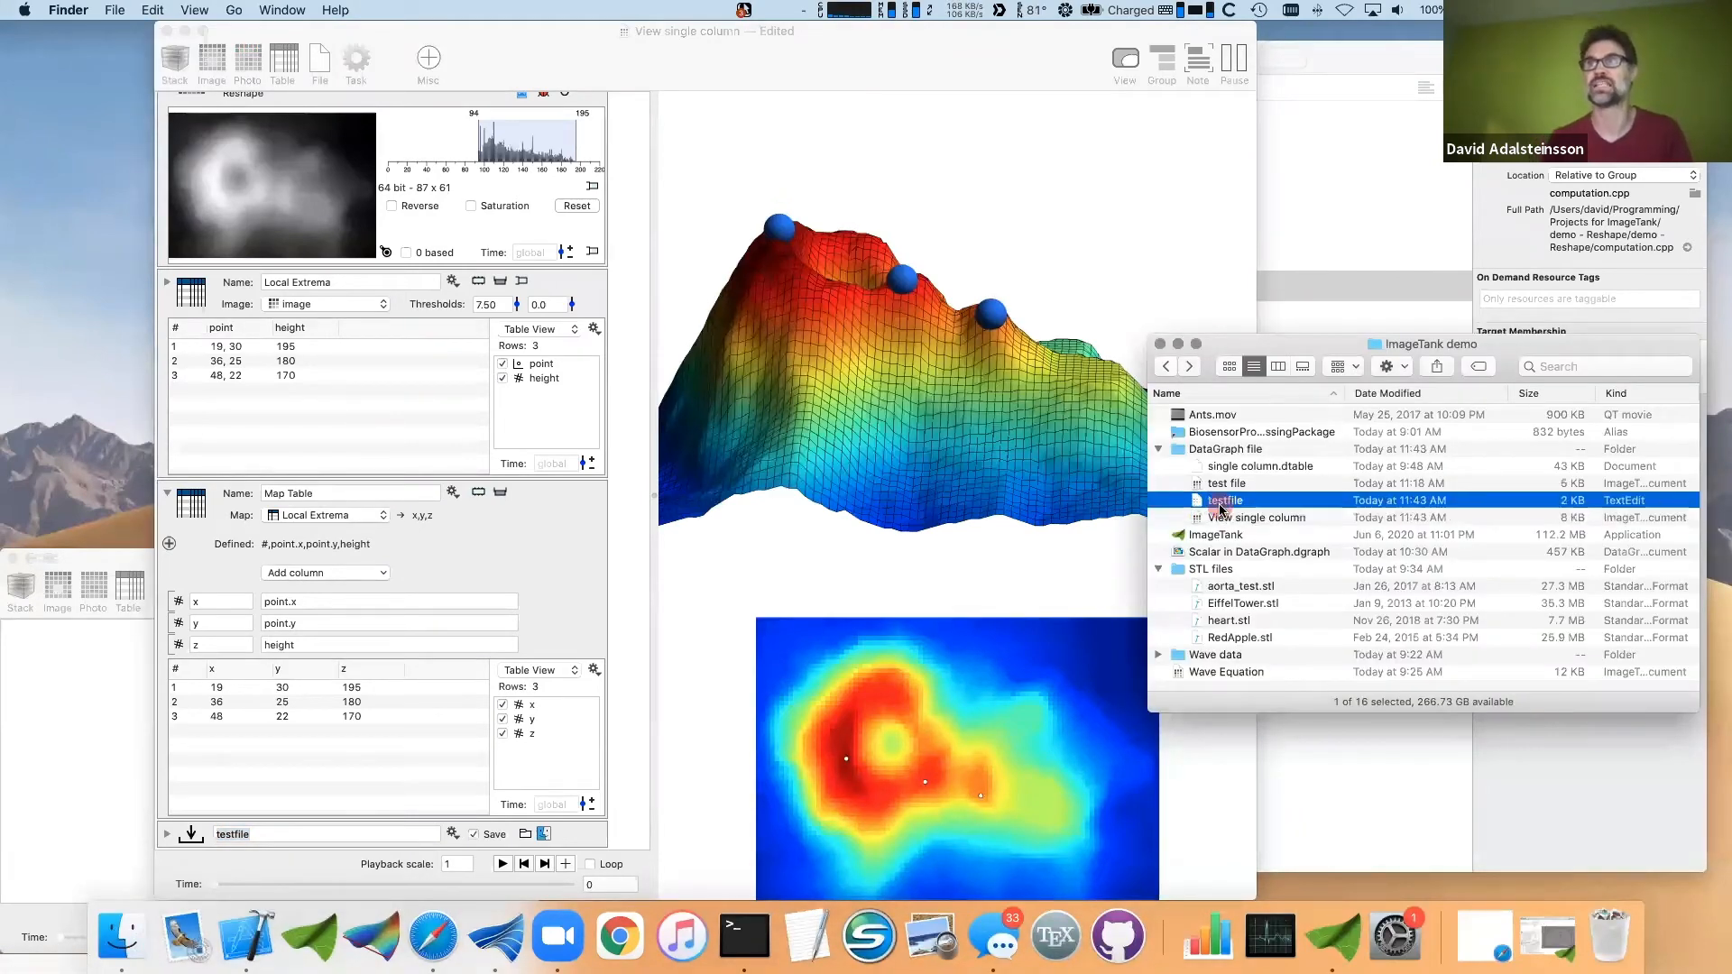
- Return to ImageTank and change the DataGraph export's file name to testfile2
left_click(251, 837)
type("2")
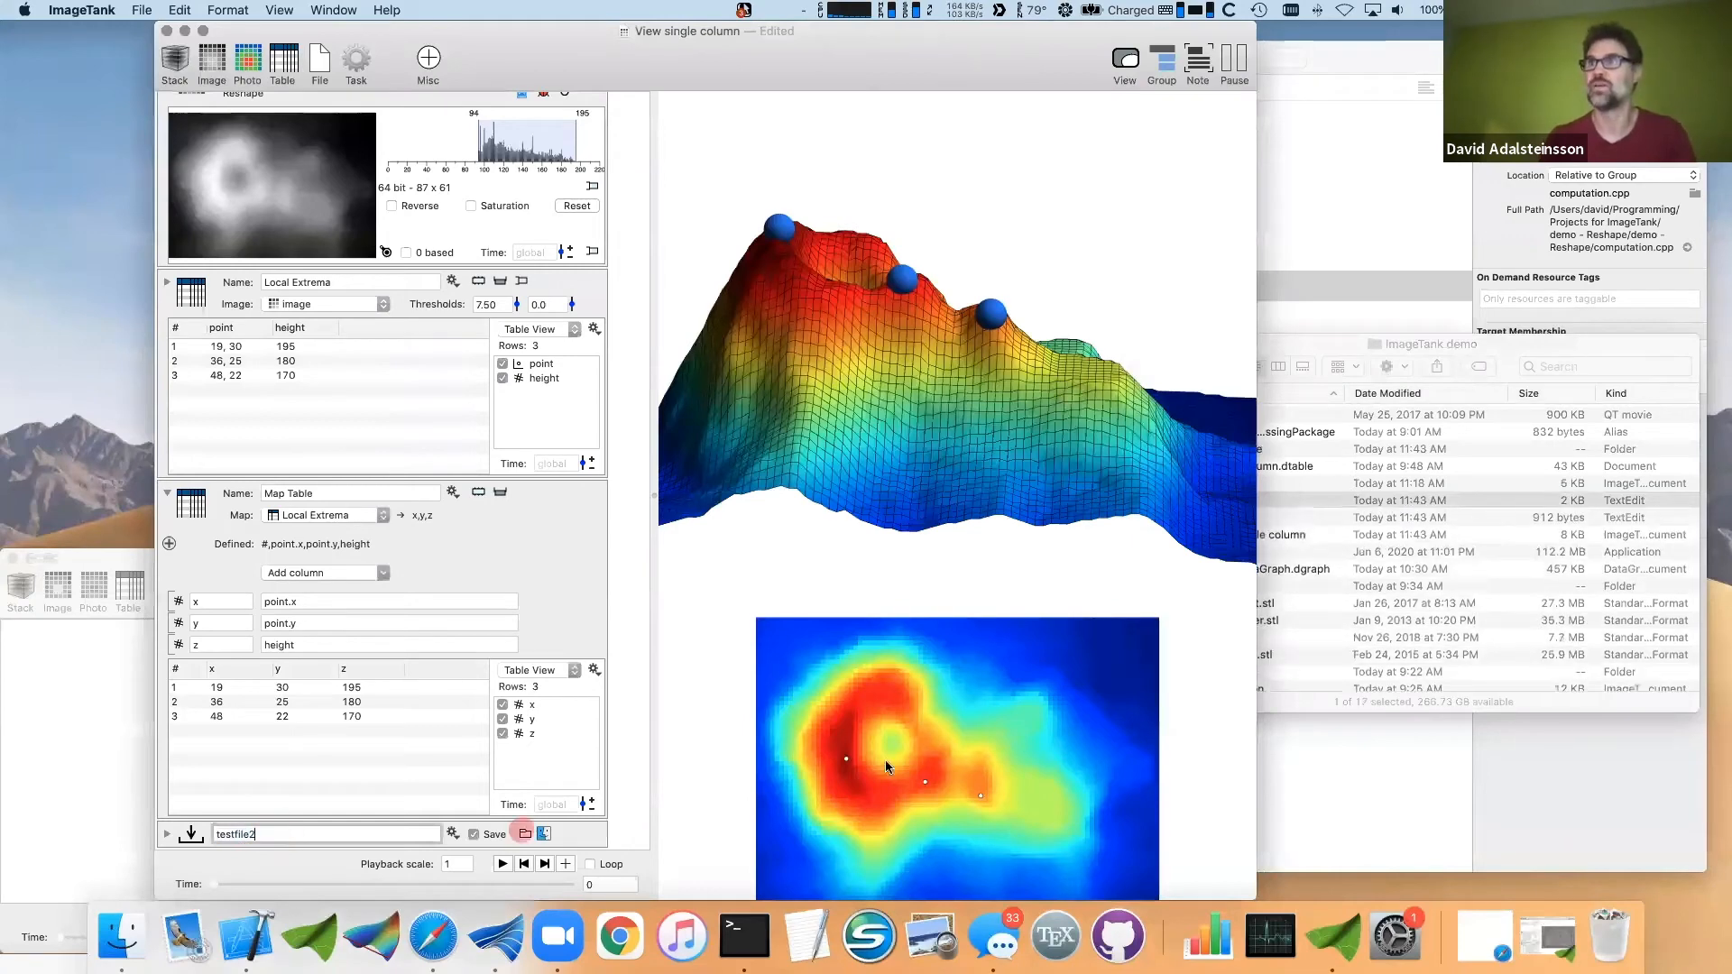
- Import the exported testfile2 from Finder into the Scalar in DataGraph document and inspect the columns it contains
left_click(1295, 580)
left_click(1252, 521)
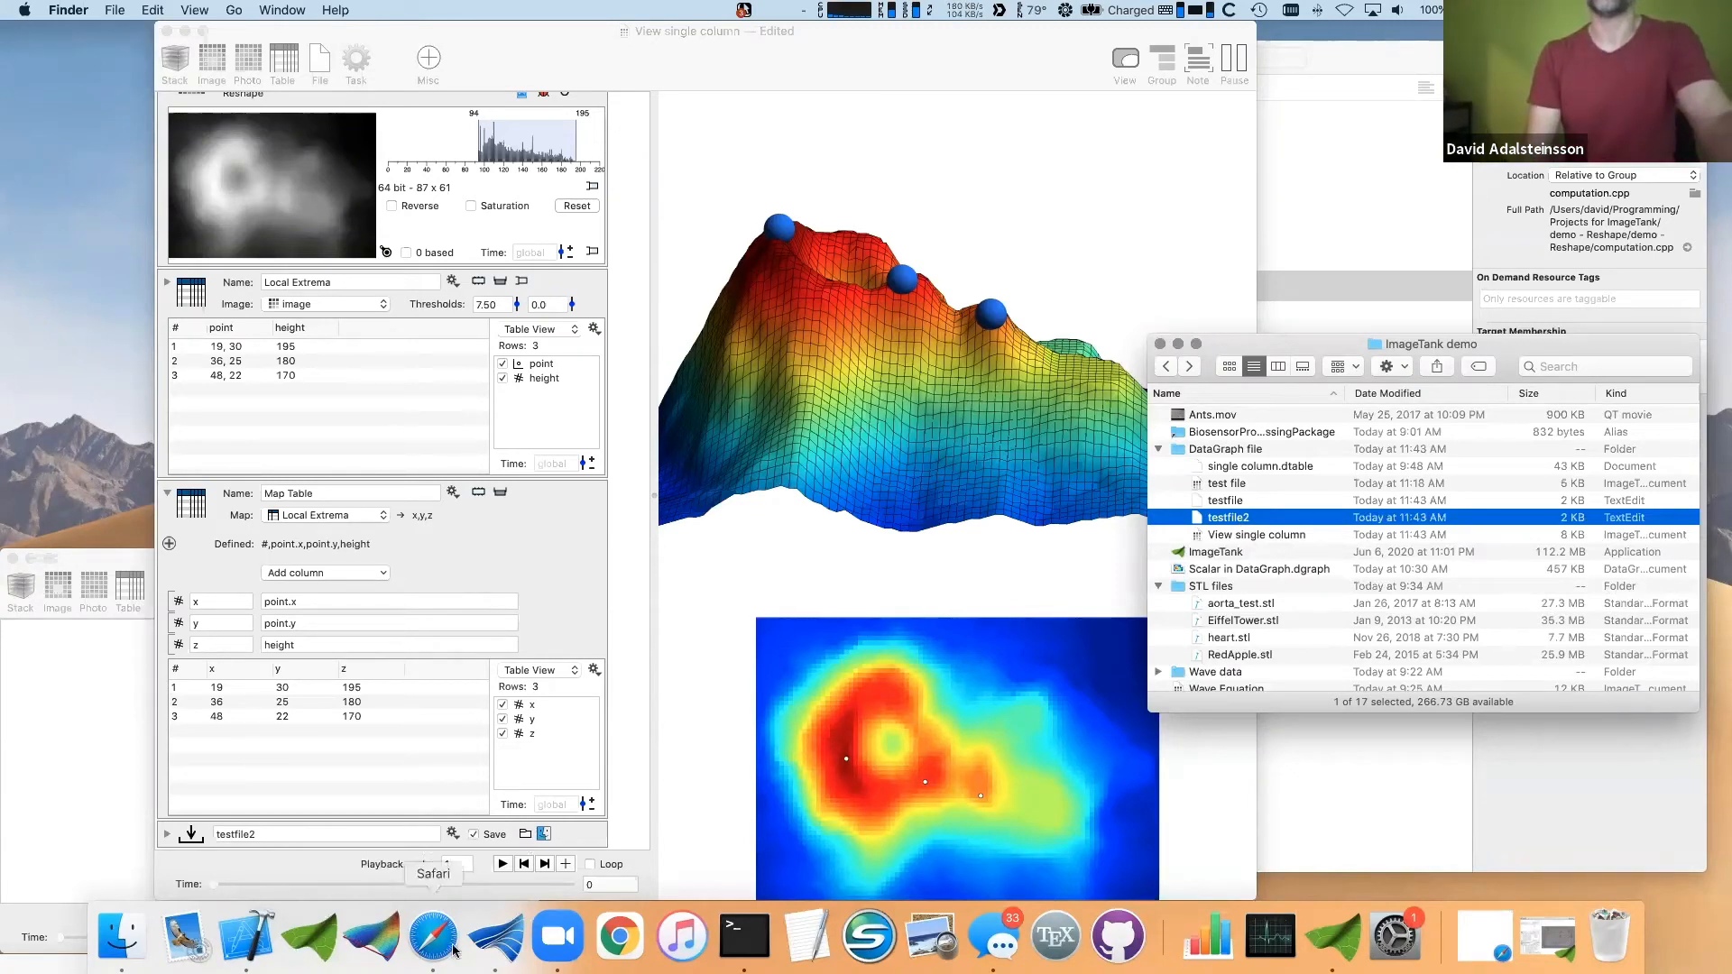
left_click(495, 938)
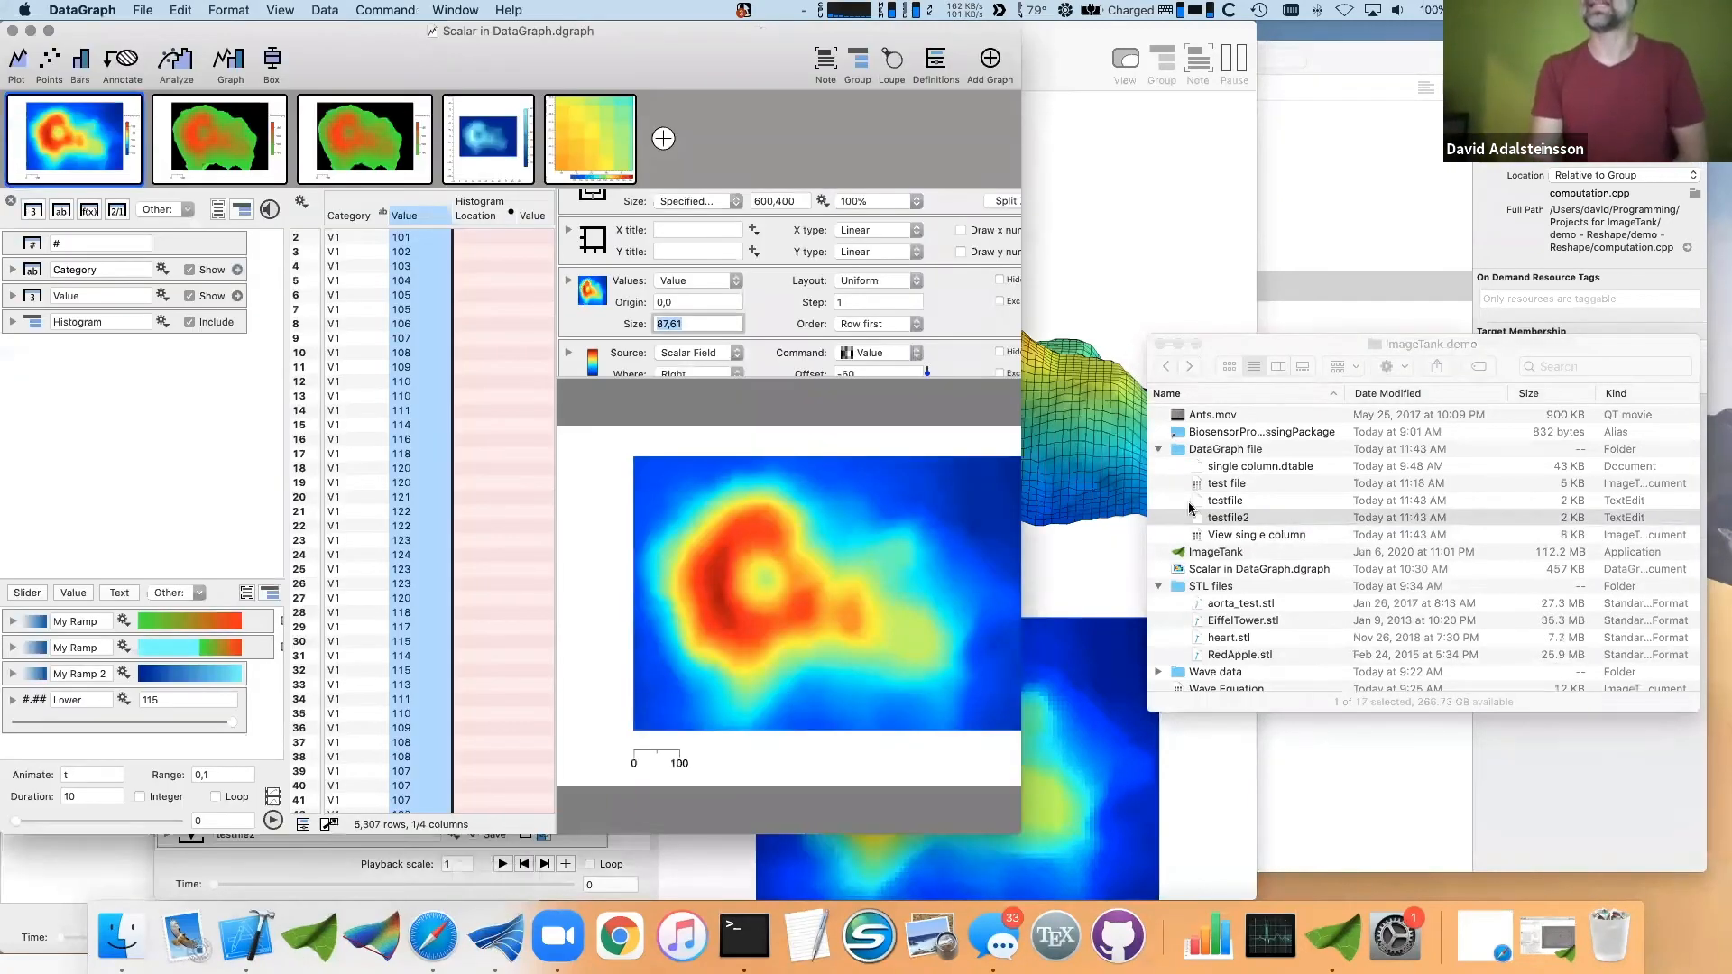
left_click_drag(1180, 520, 95, 427)
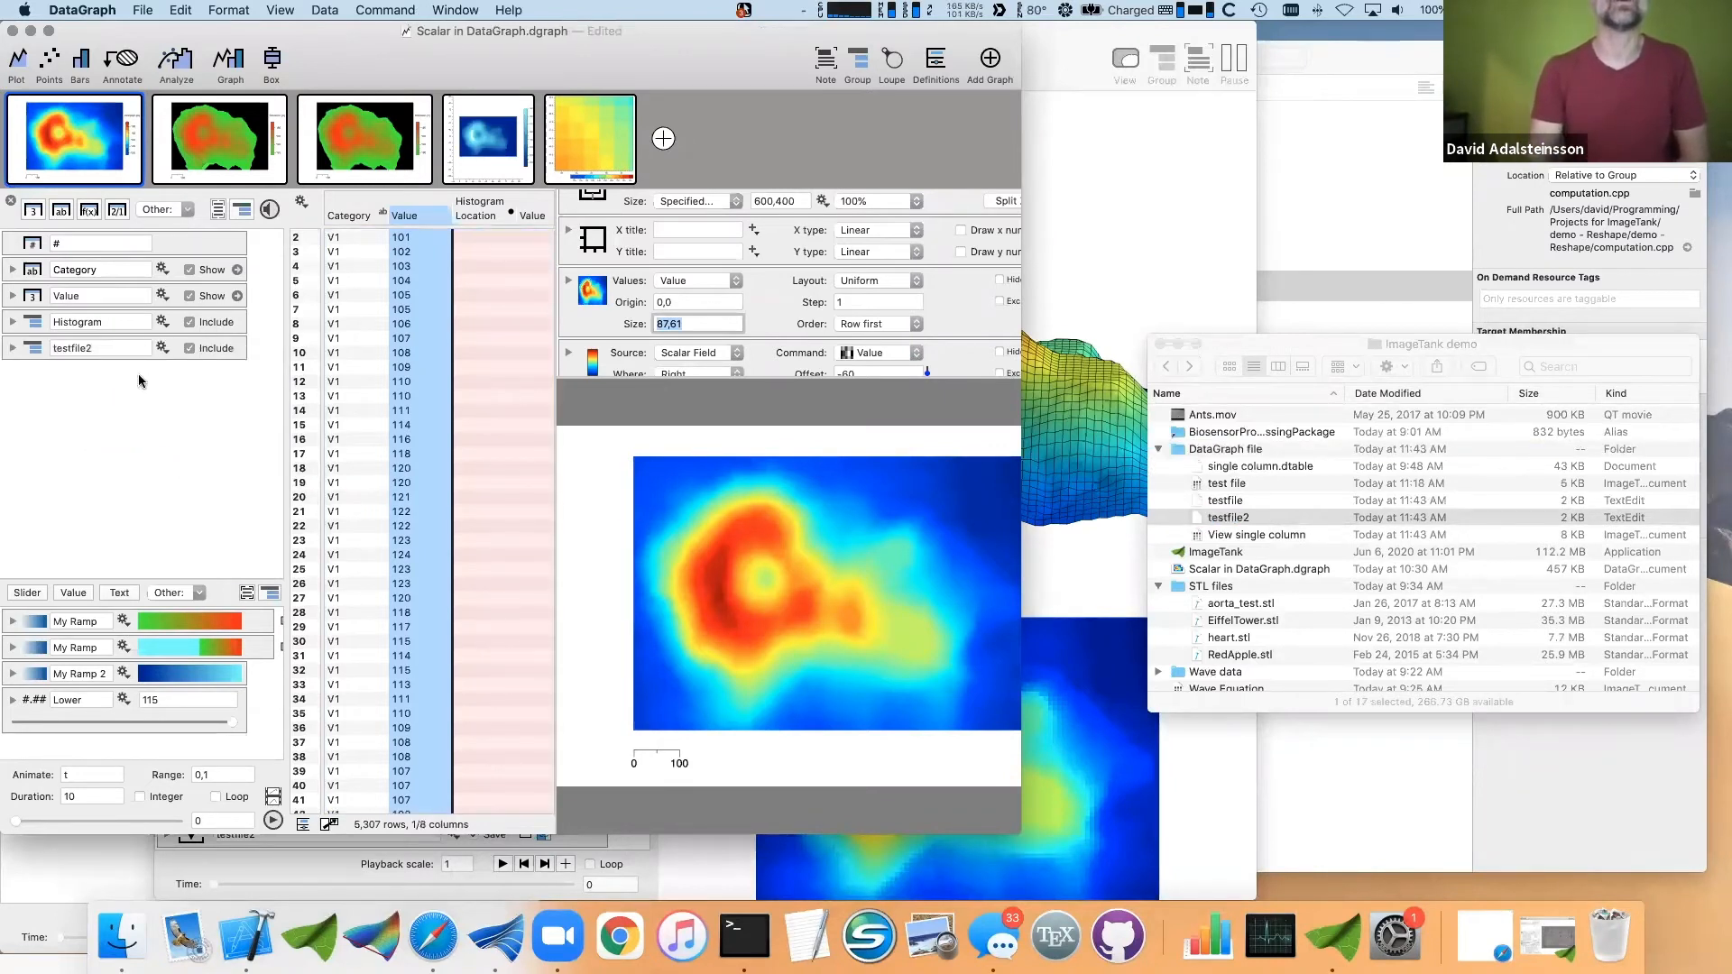
left_click(12, 349)
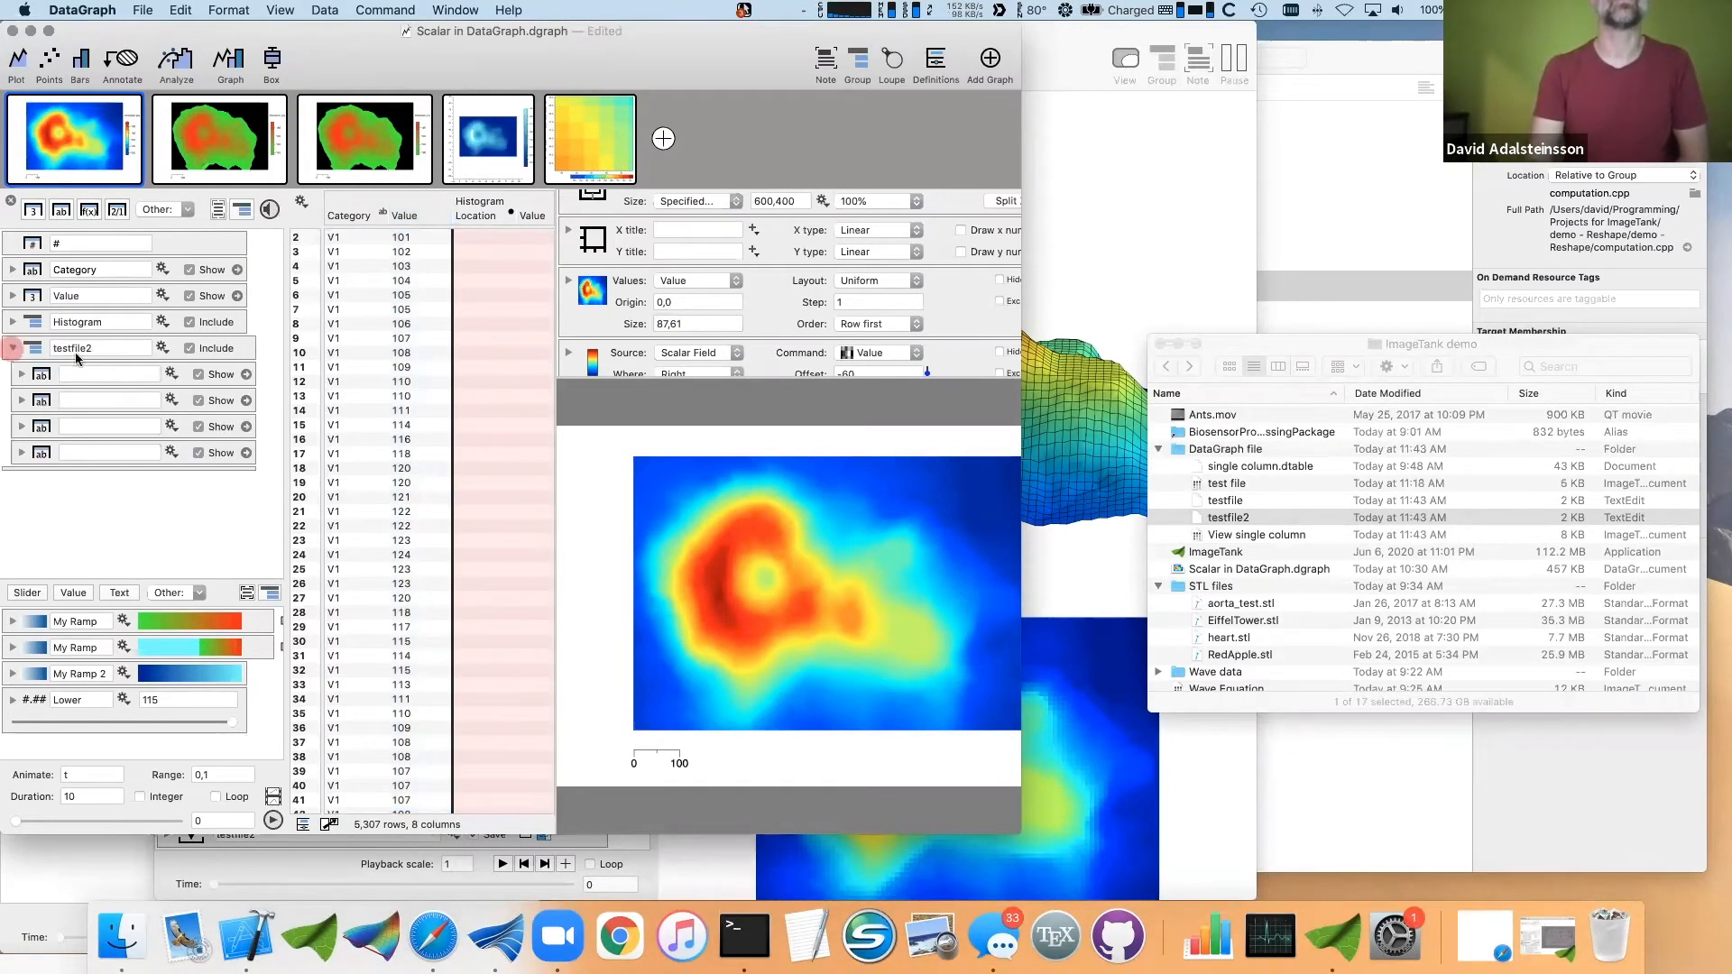
left_click(246, 373)
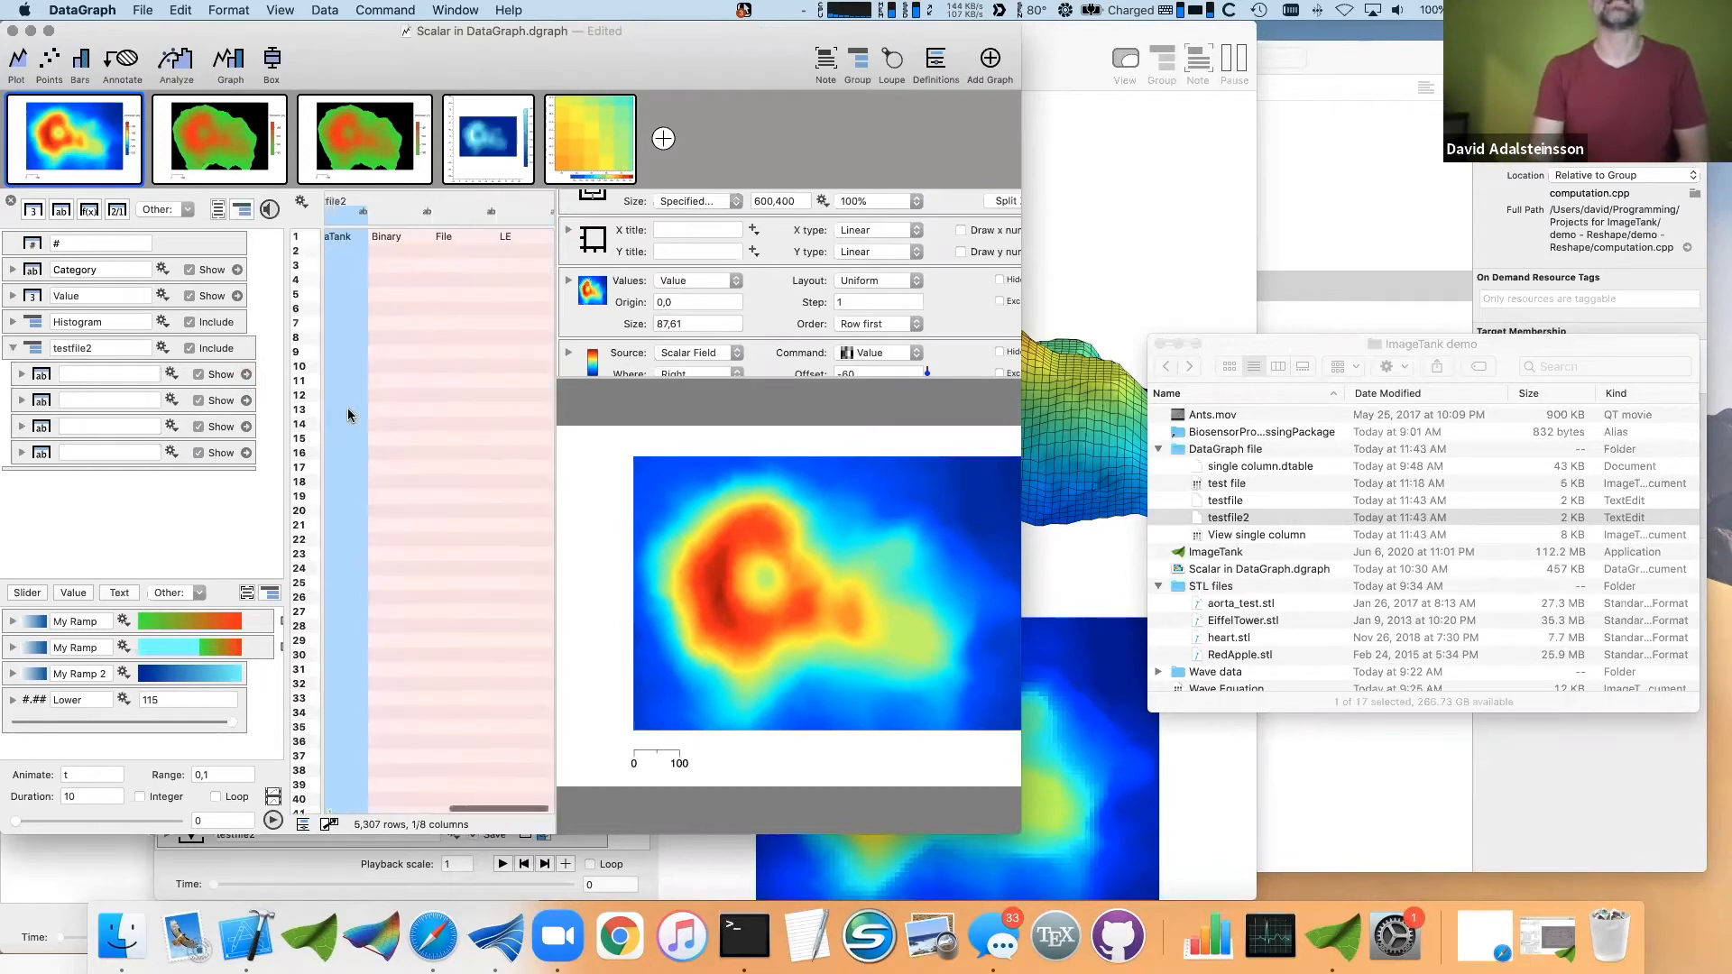
scroll(350, 415, "right", 1)
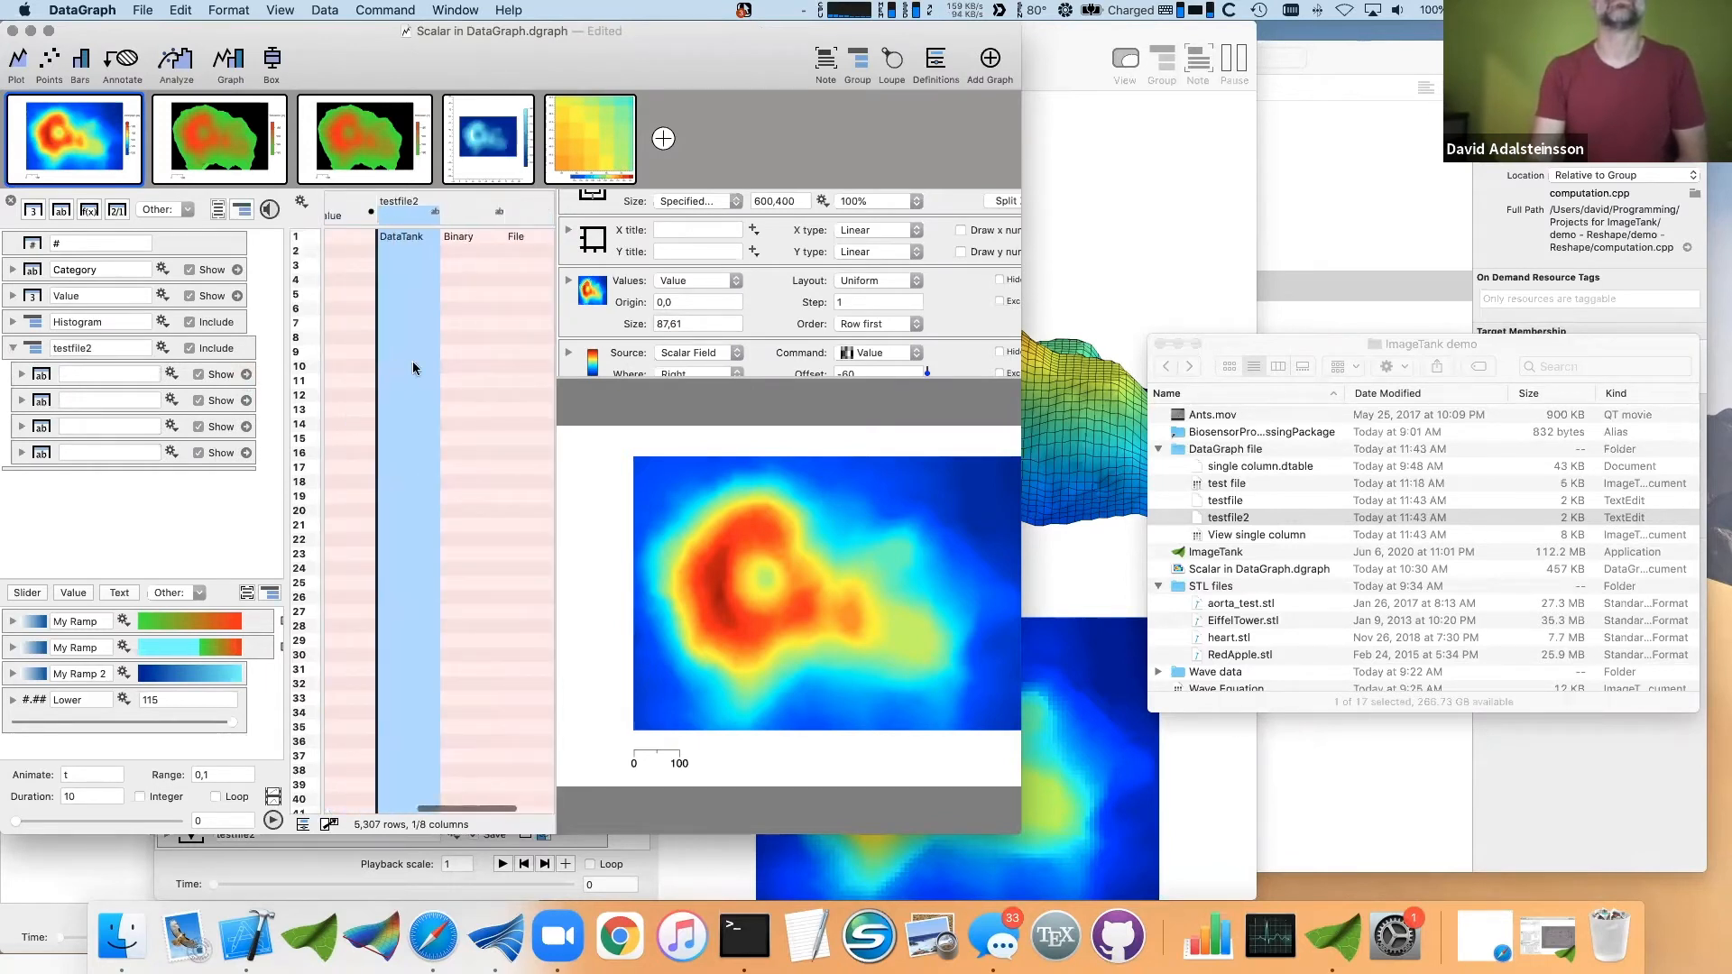
- Delete the imported testfile2 group from the DataGraph document
left_click(38, 352)
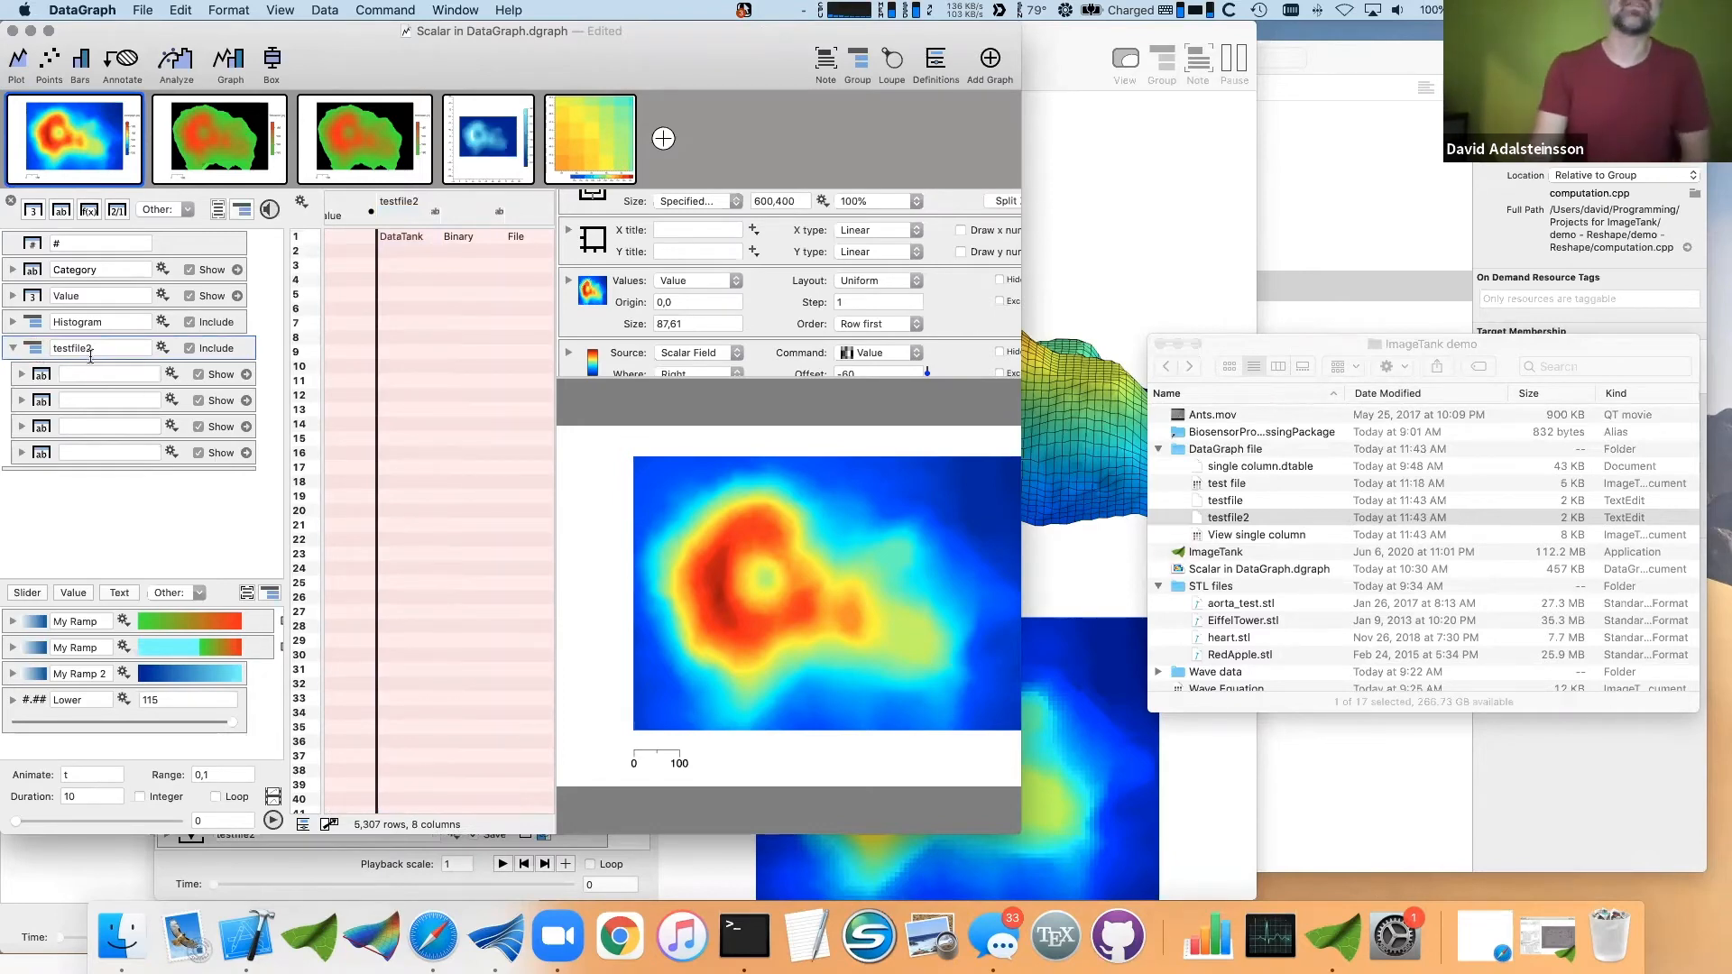
left_click(123, 517)
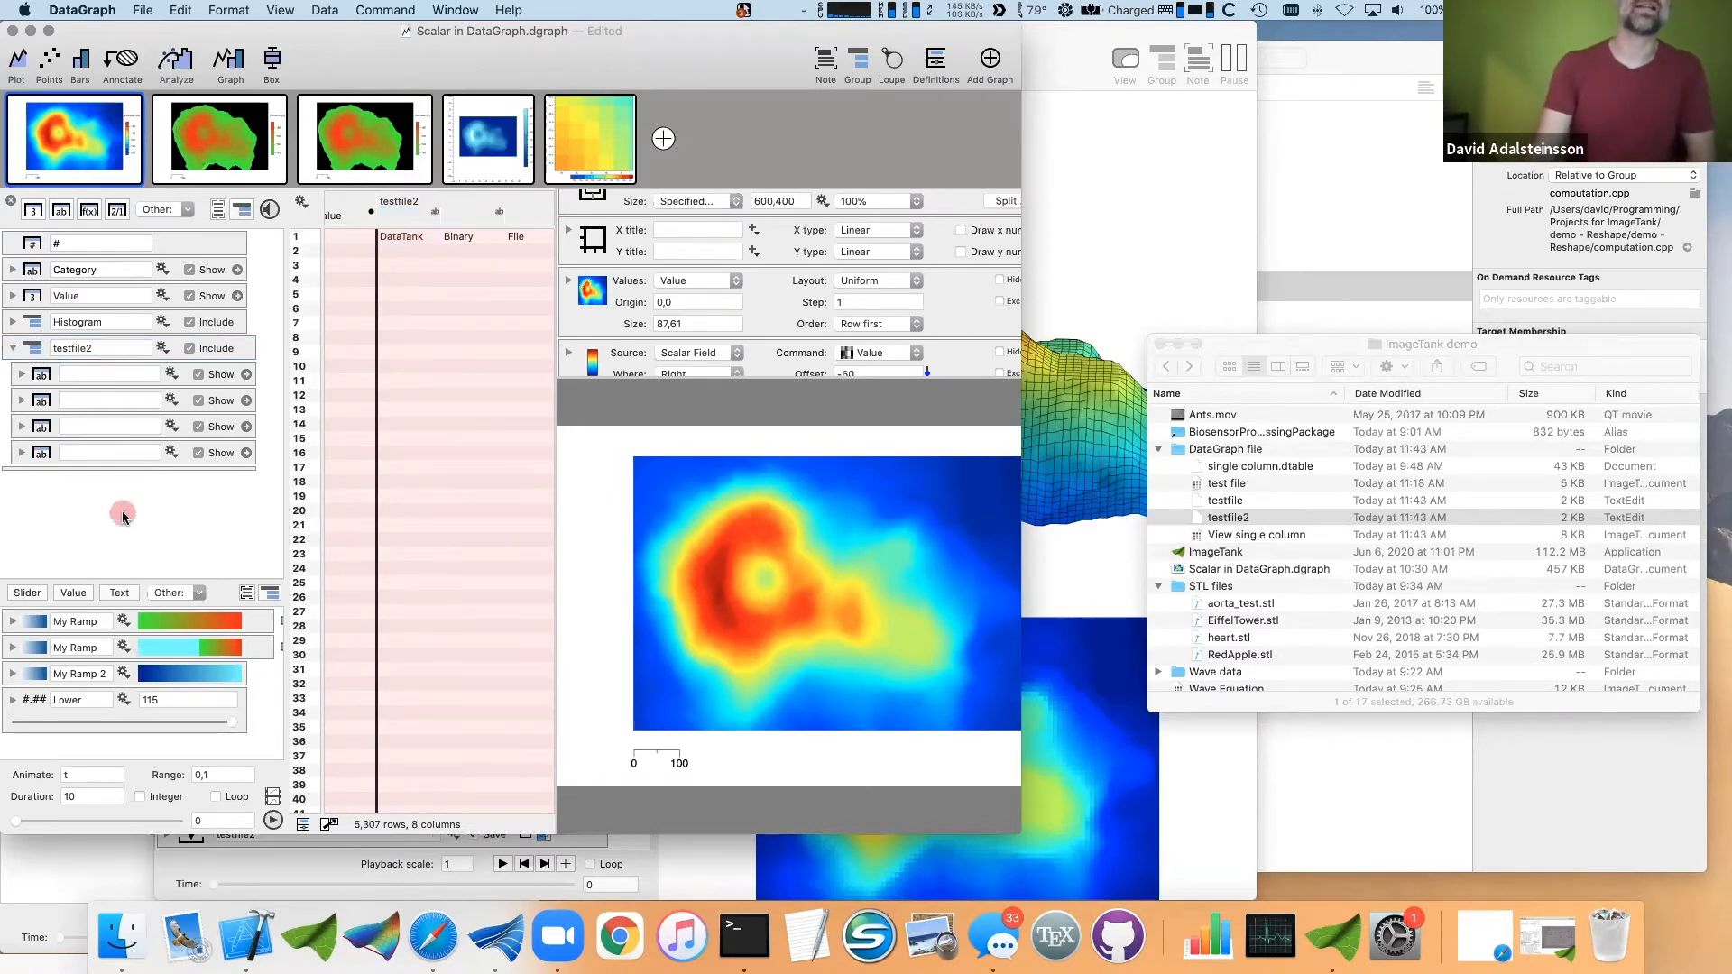
left_click(40, 348)
key("Delete")
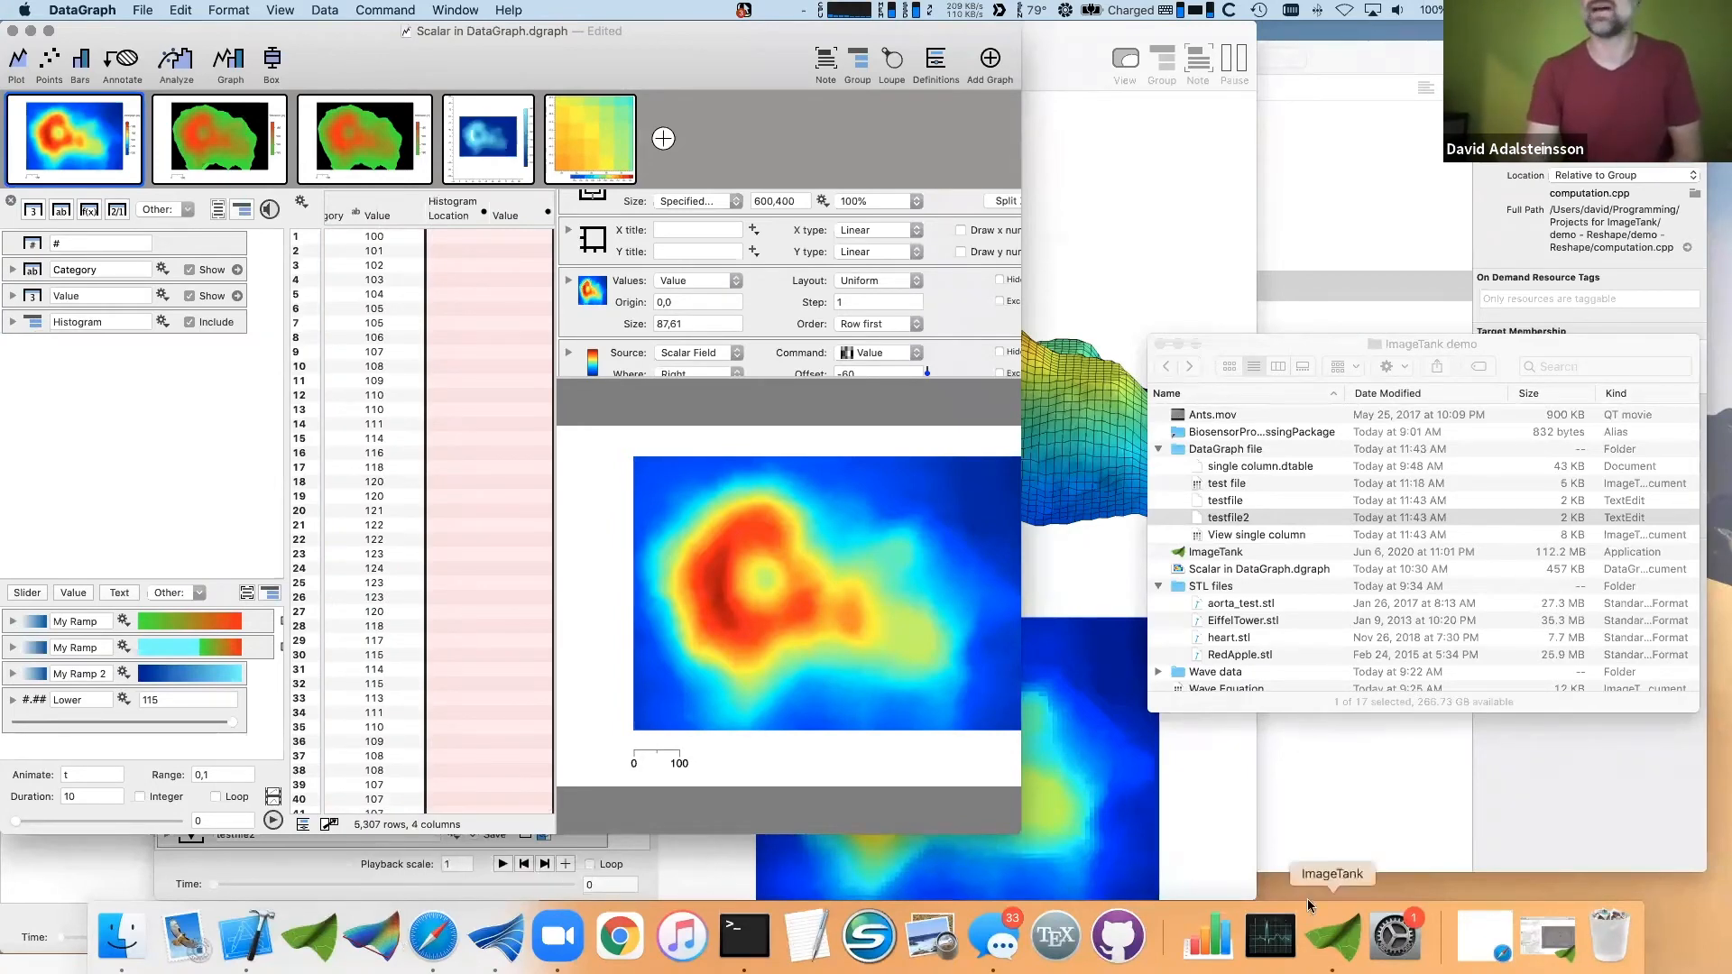
- Switch to ImageTank and change the export's file name, trying testfile2.dtbin and settling on testfile2.dtable
left_click(1334, 931)
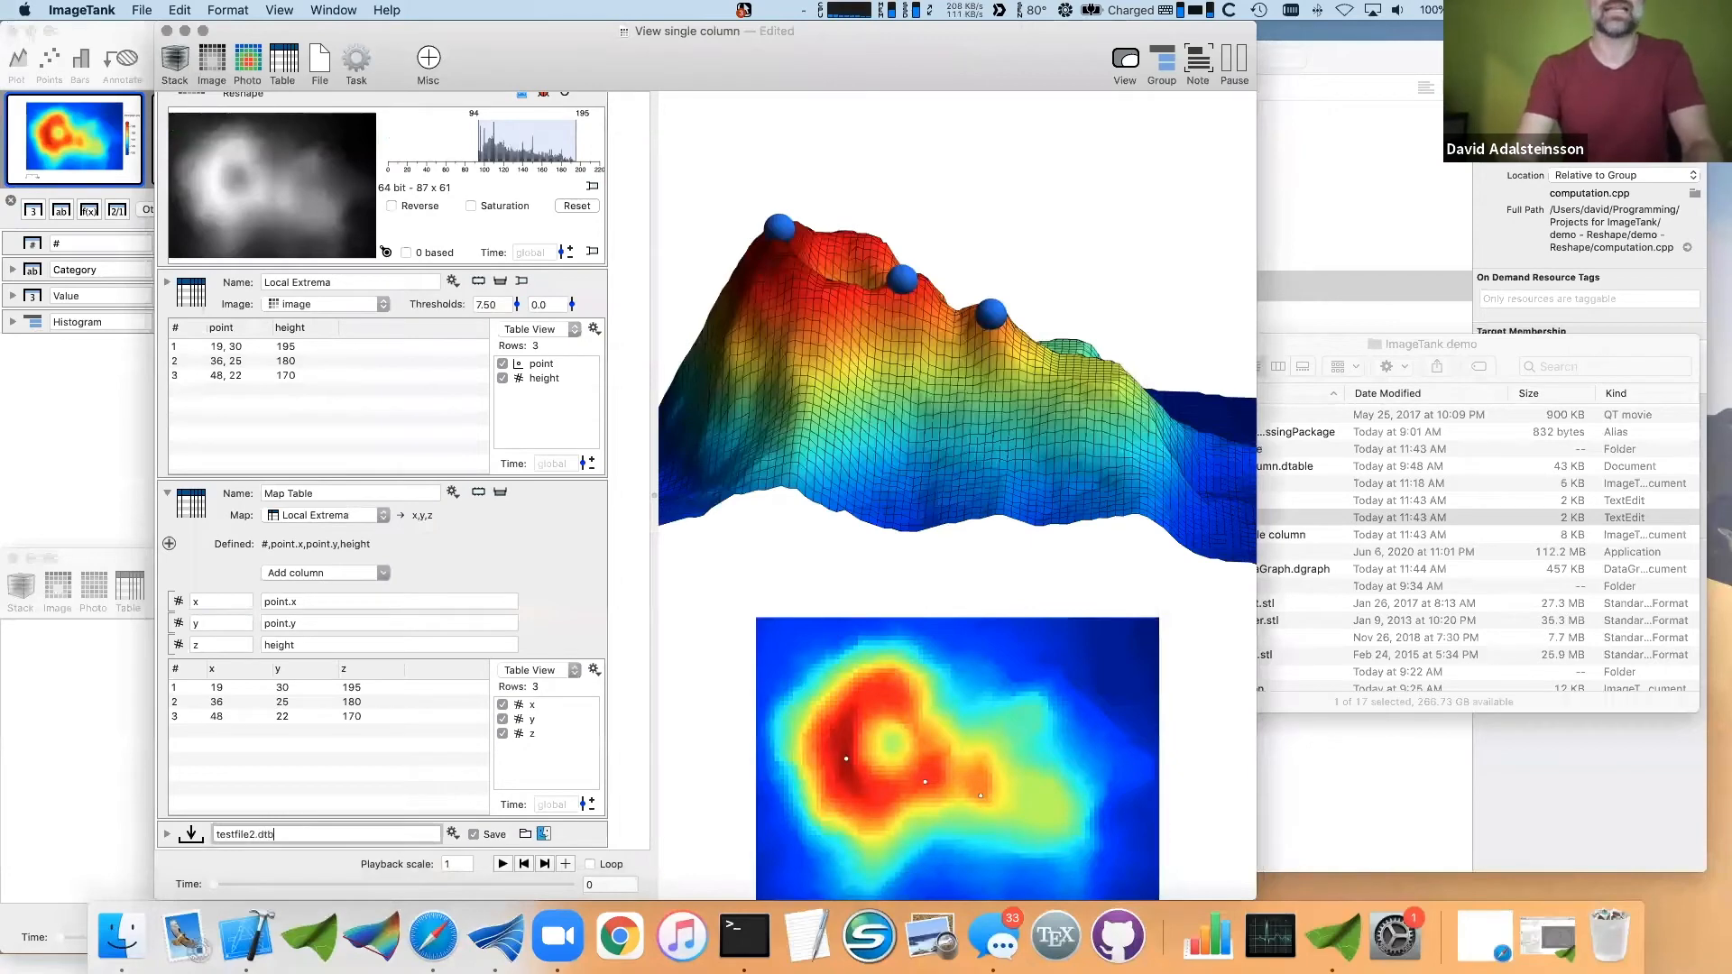
left_click(1262, 568)
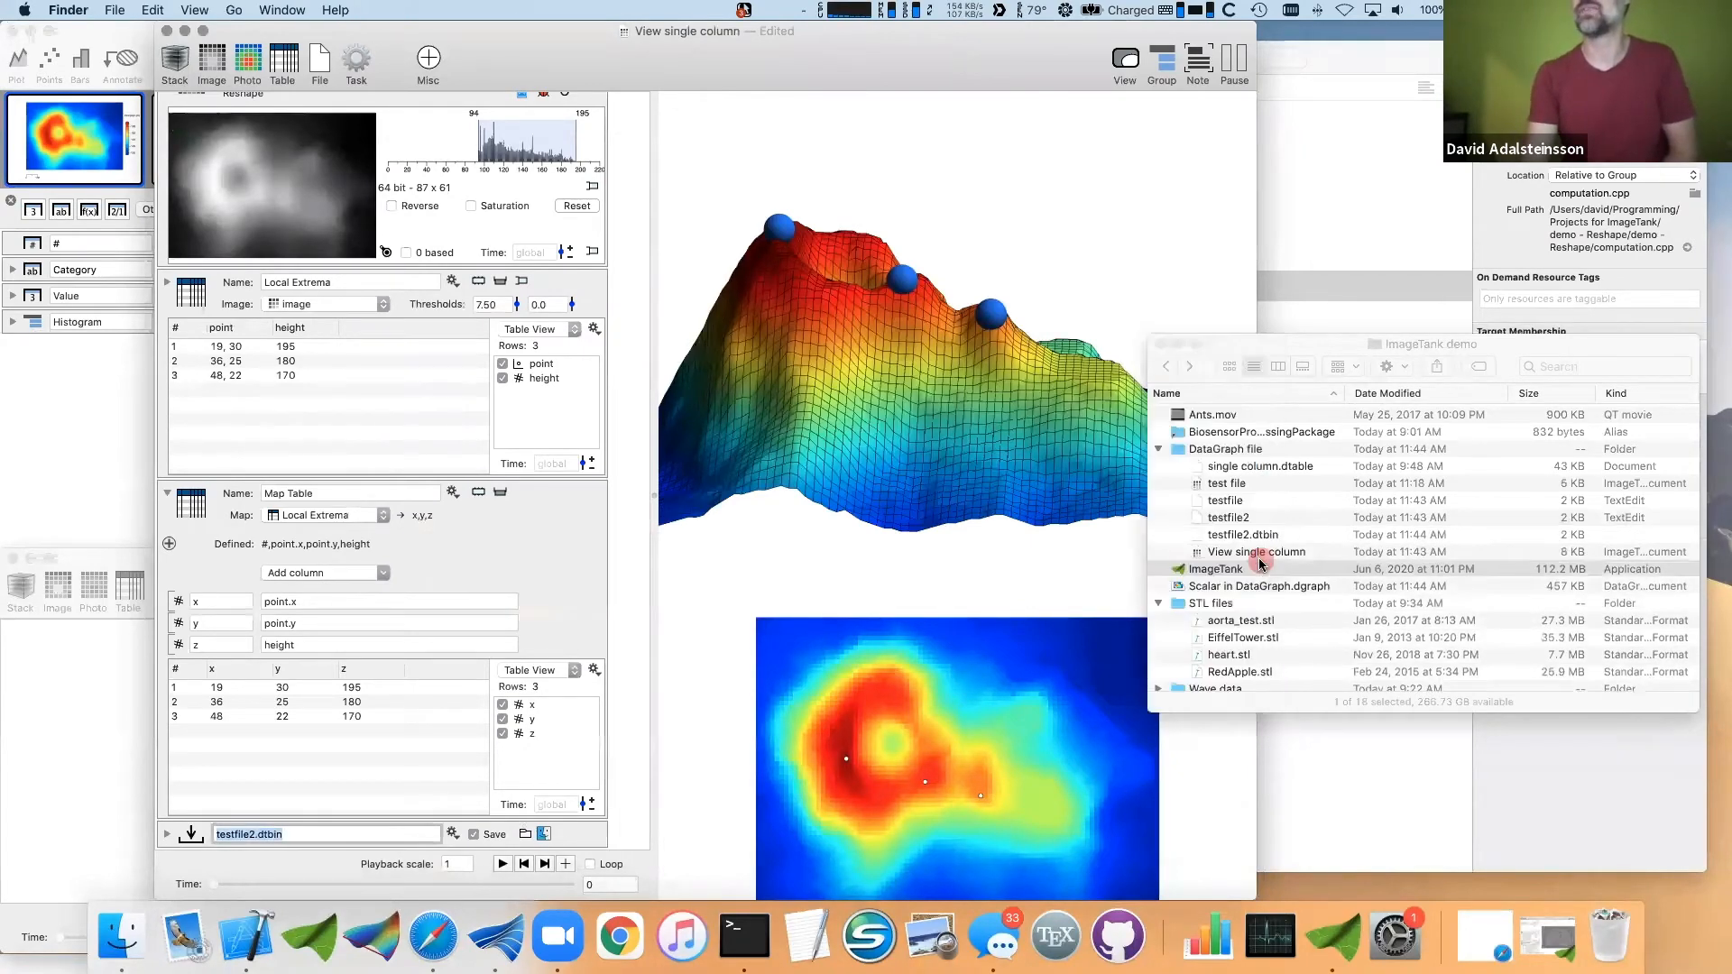
left_click(311, 835)
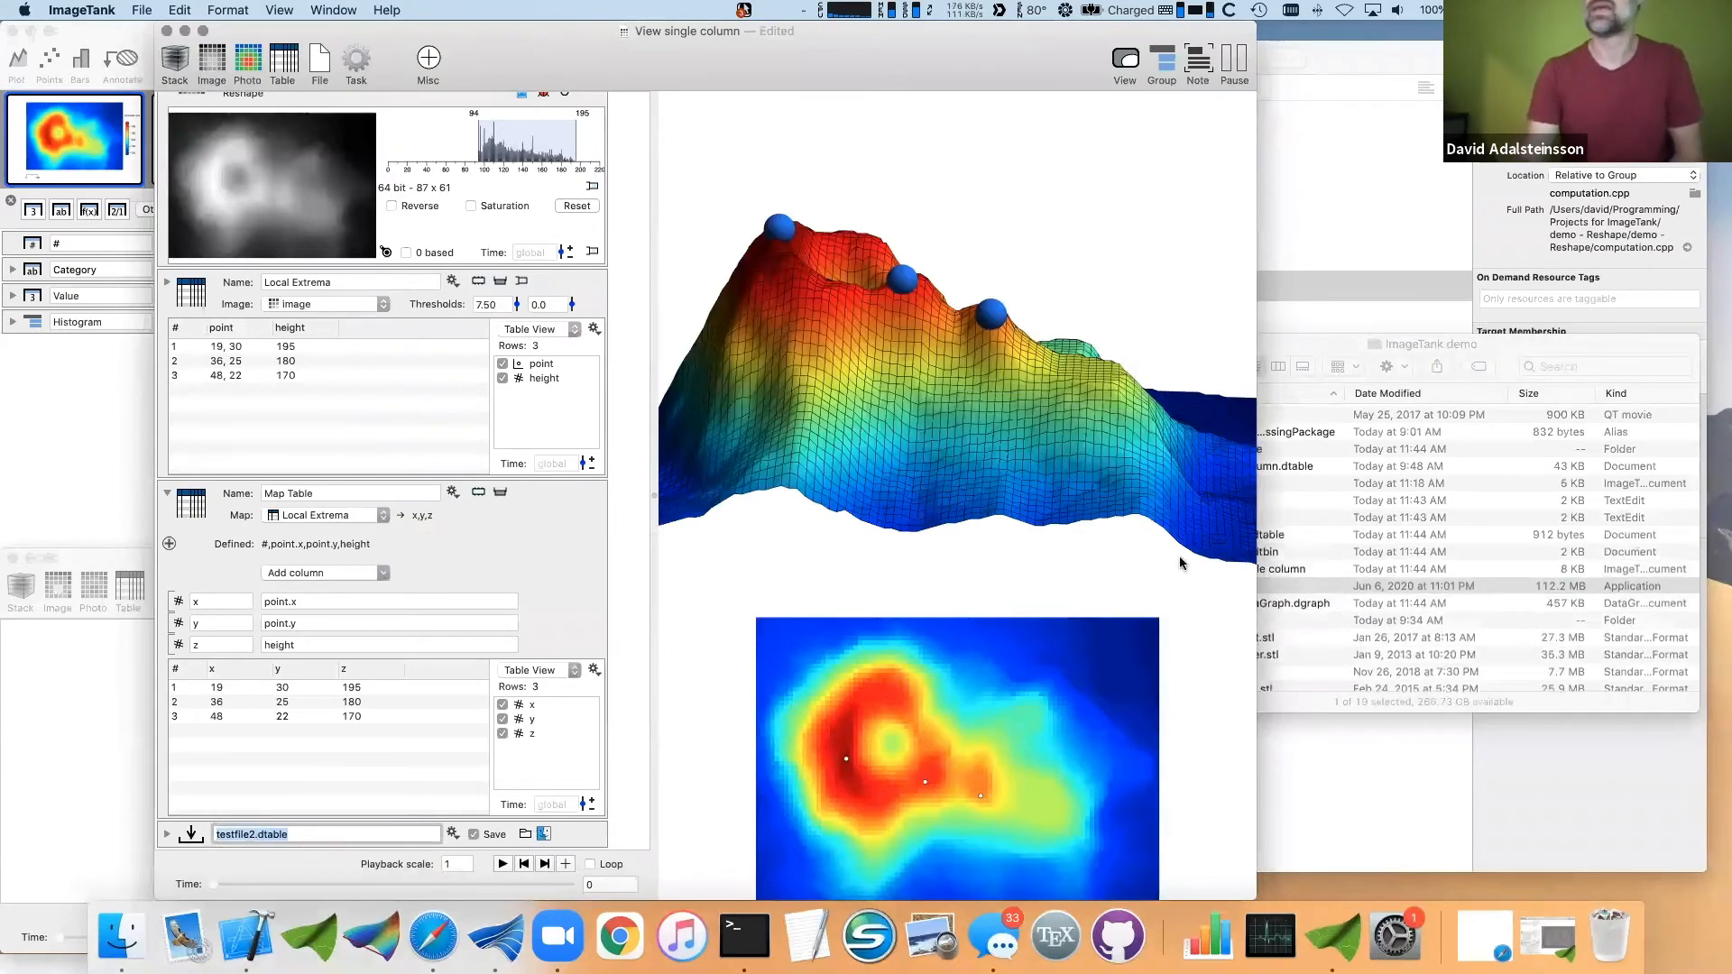
- In Finder, delete testfile, testfile2 and testfile2.dtbin from the DataGraph file folder
left_click(1256, 552)
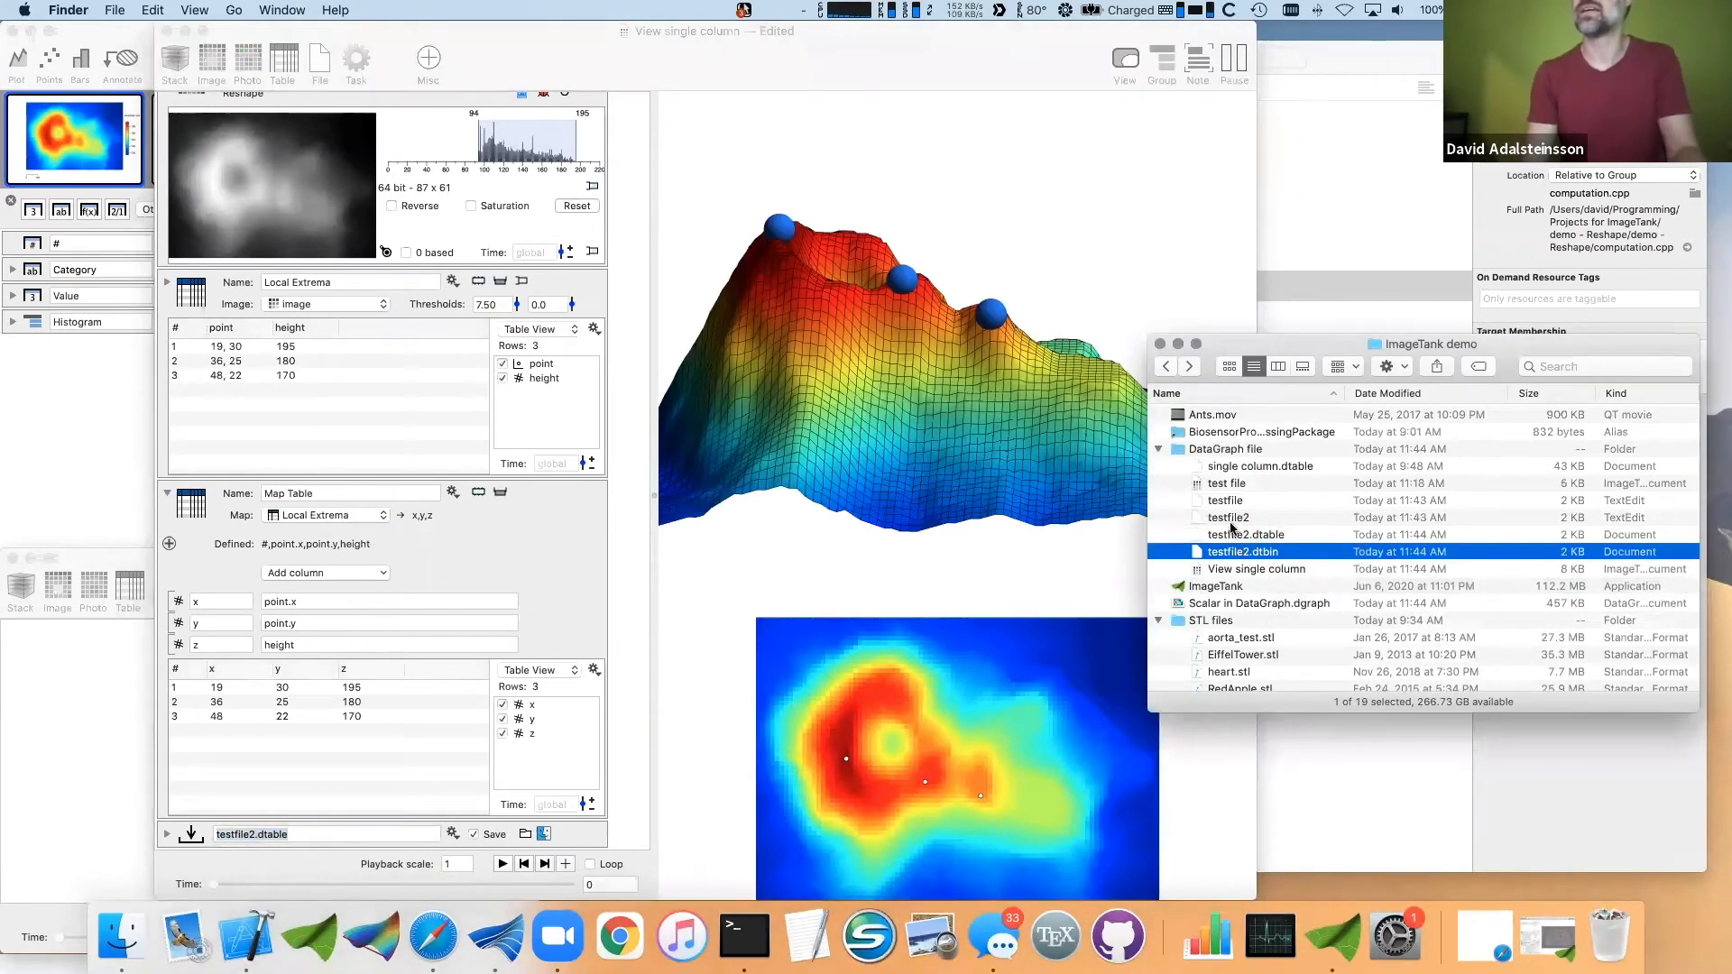
left_click(1229, 518, "super")
left_click(1223, 503, "super")
key("super+BackSpace")
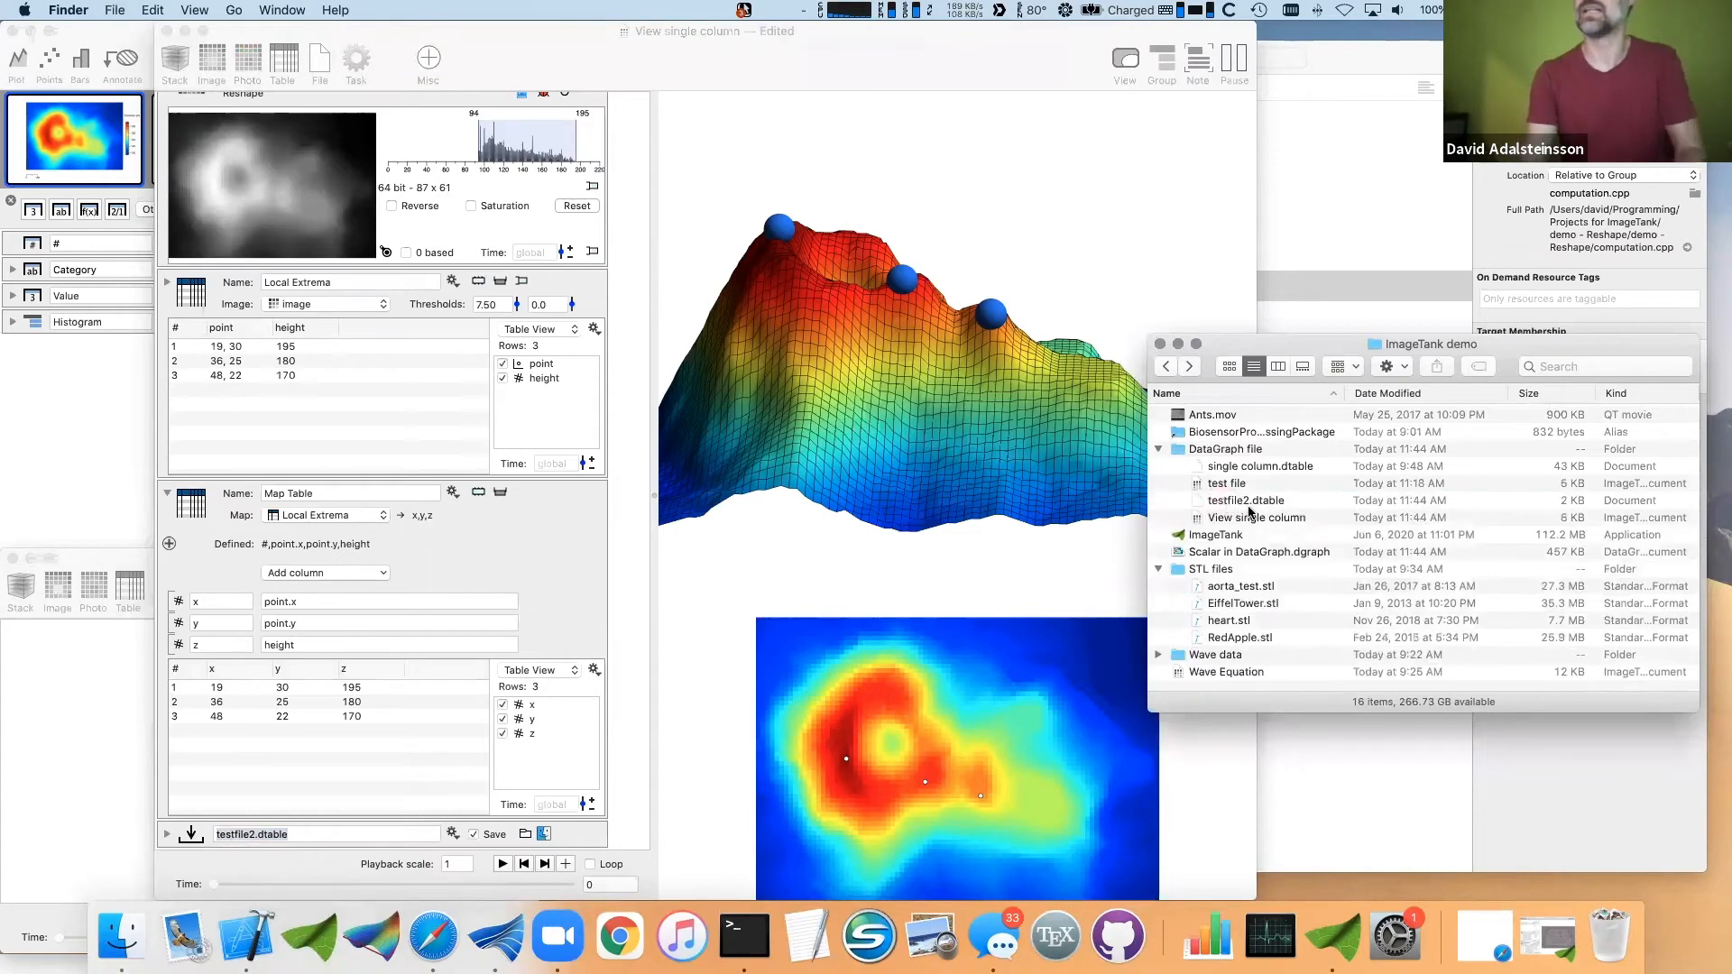
- Import testfile2.dtable into the Scalar in DataGraph document and show its x, y and z columns in the data table
left_click_drag(1245, 502, 73, 348)
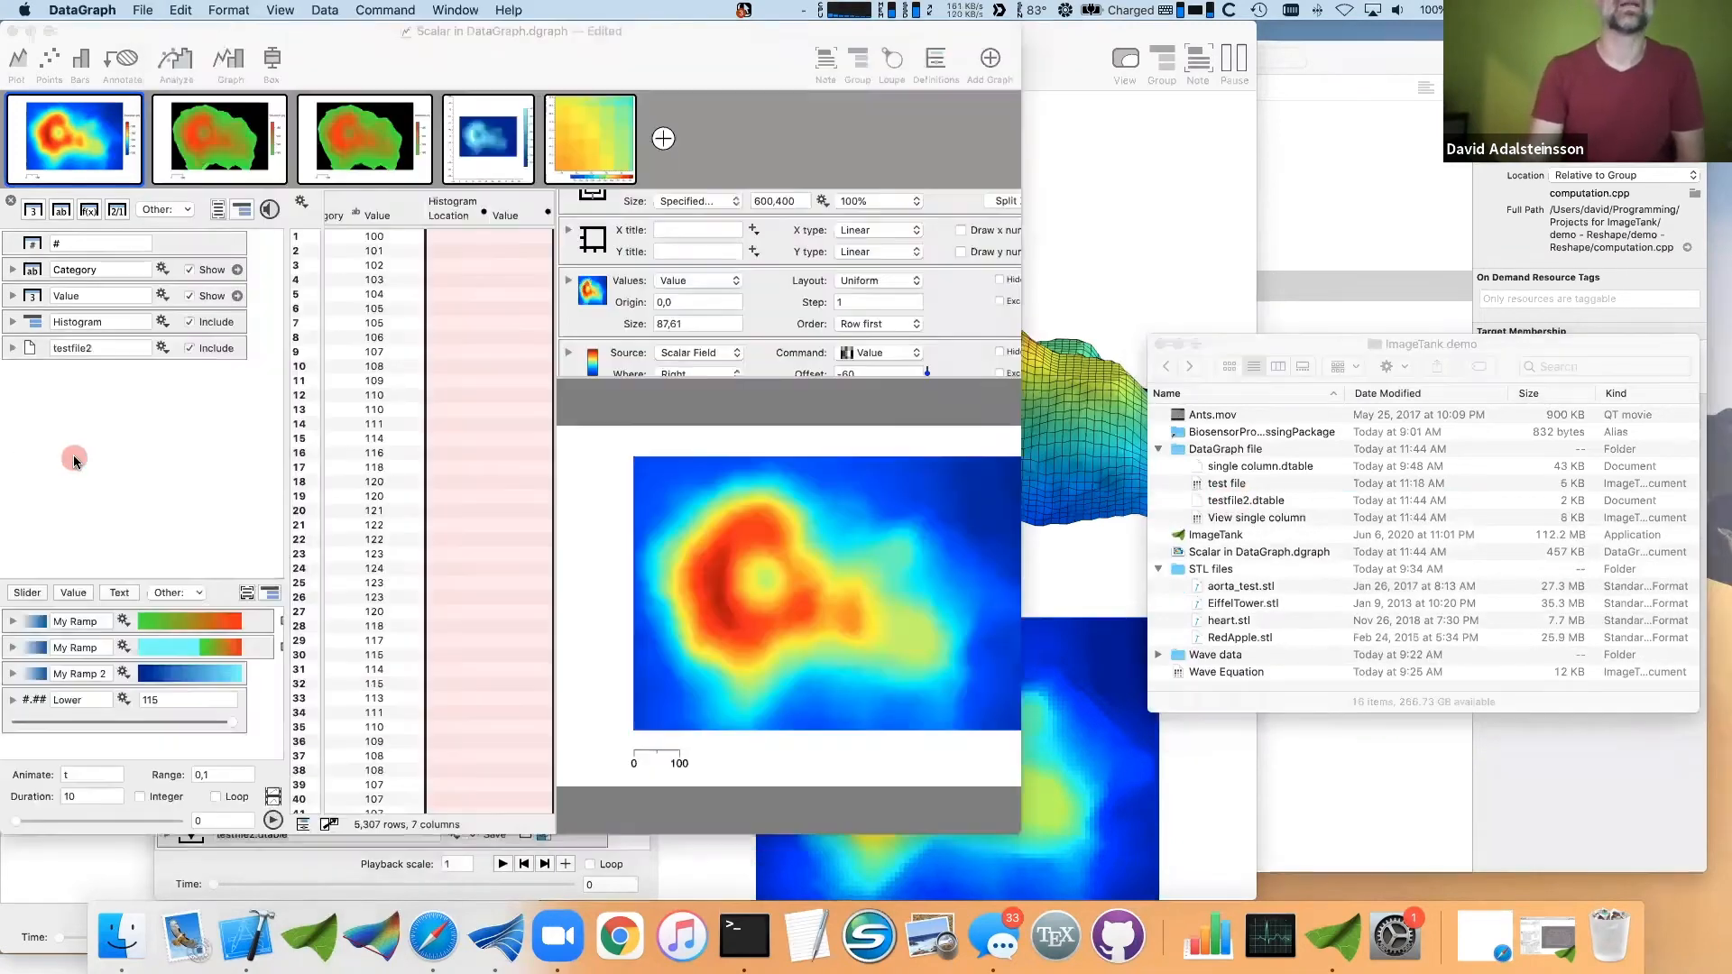
left_click(14, 348)
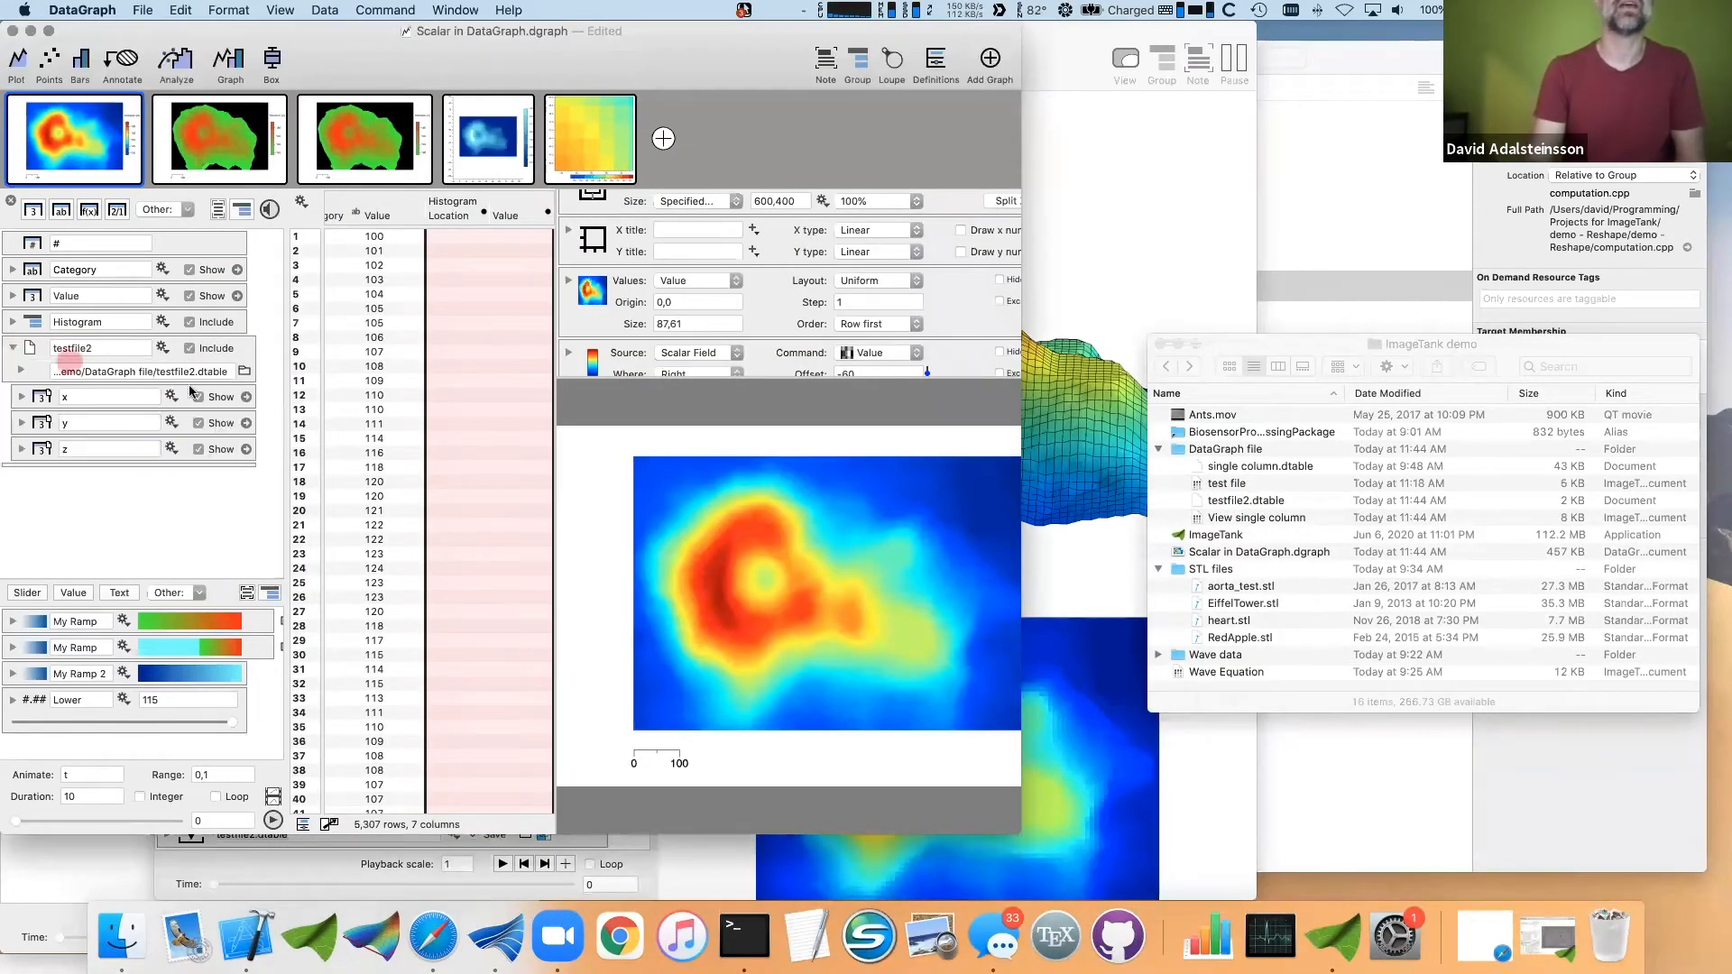
left_click(247, 397)
left_click(414, 363)
scroll(415, 365, "right", 3)
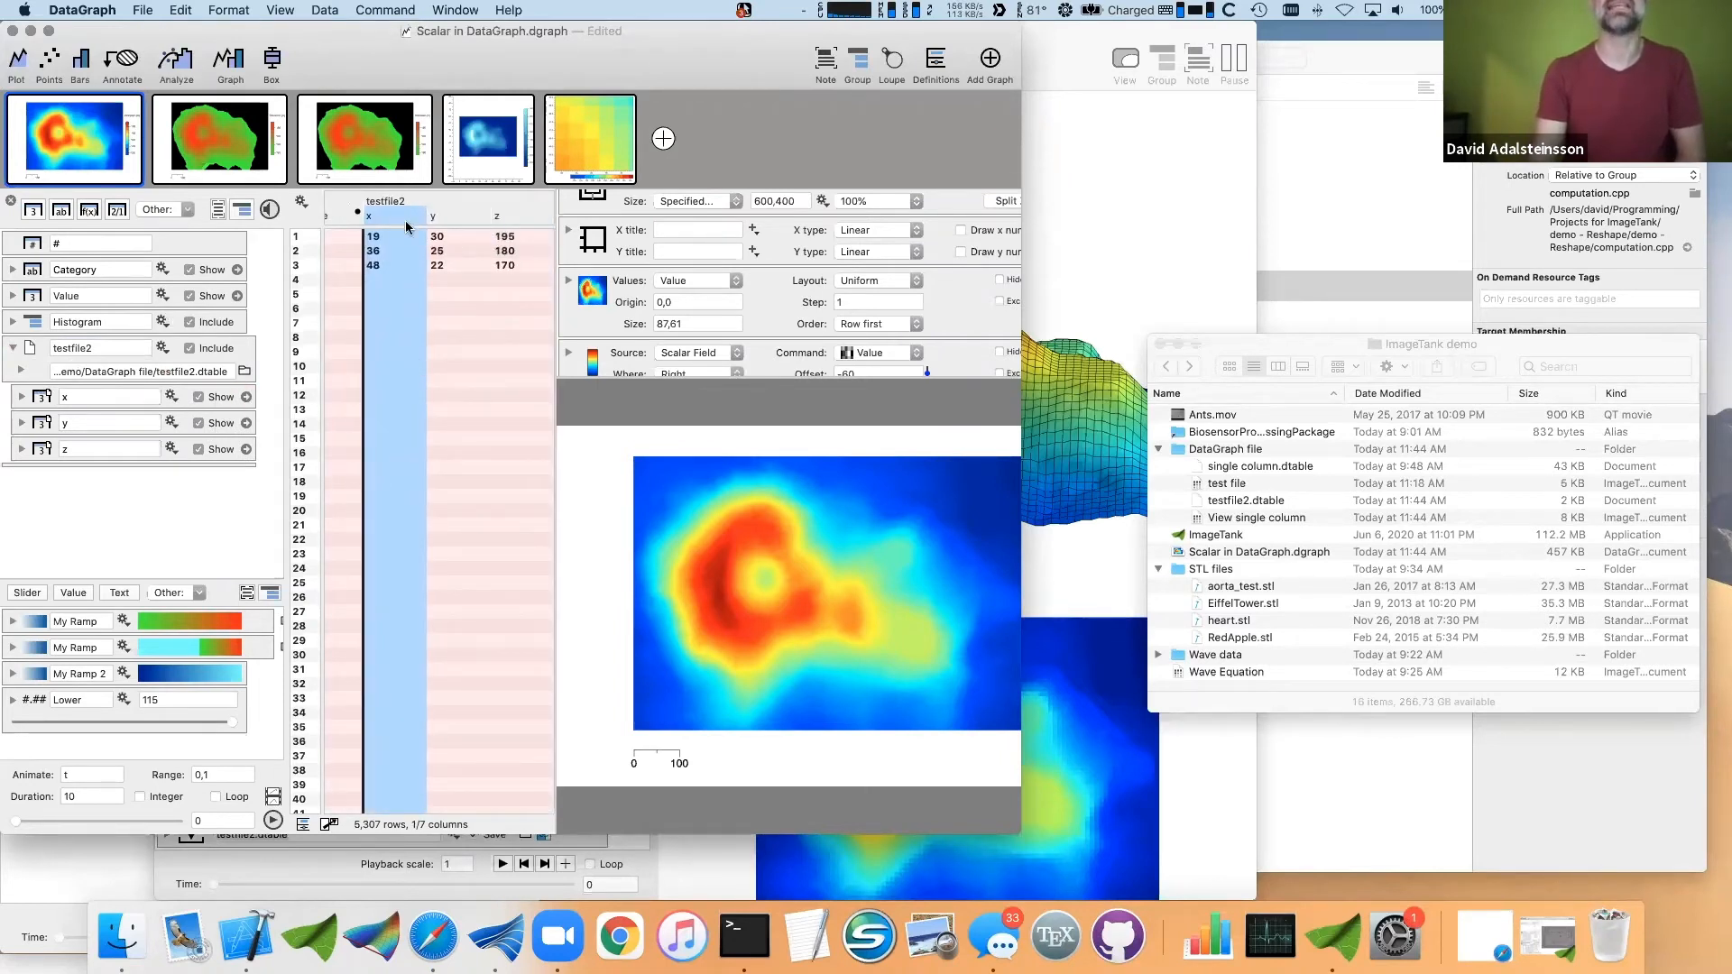
- Add a Points plot of testfile2's x and y columns over the scalar field
left_click(451, 214)
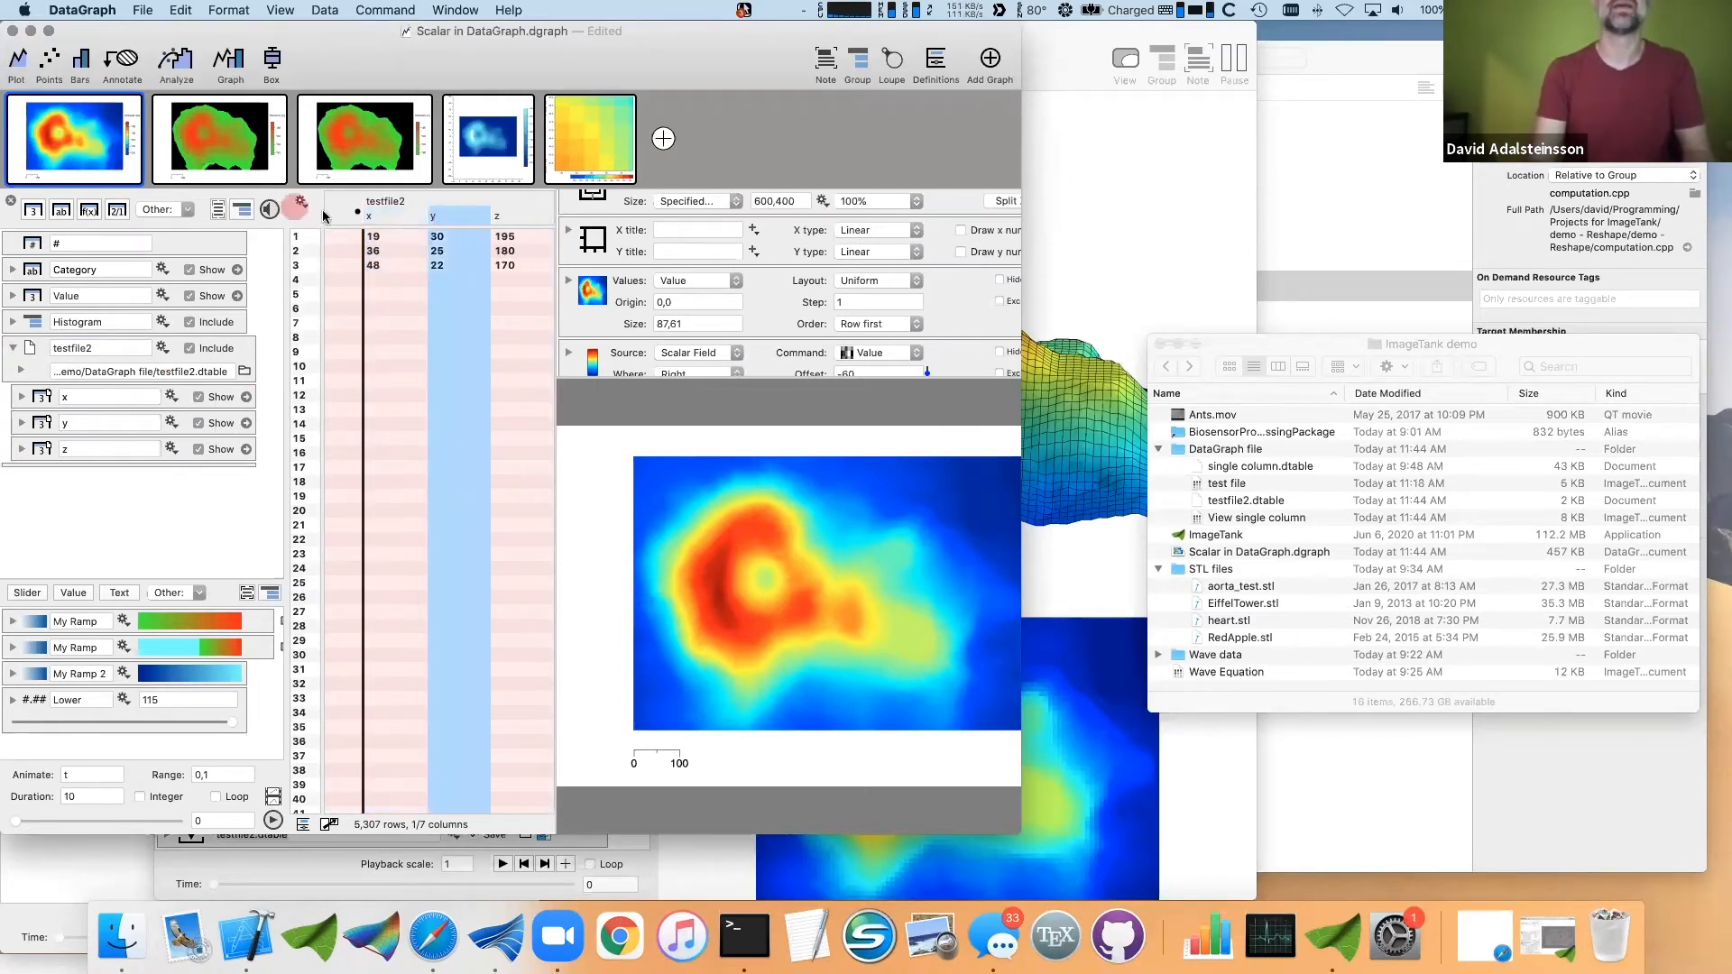
left_click(382, 217, "shift")
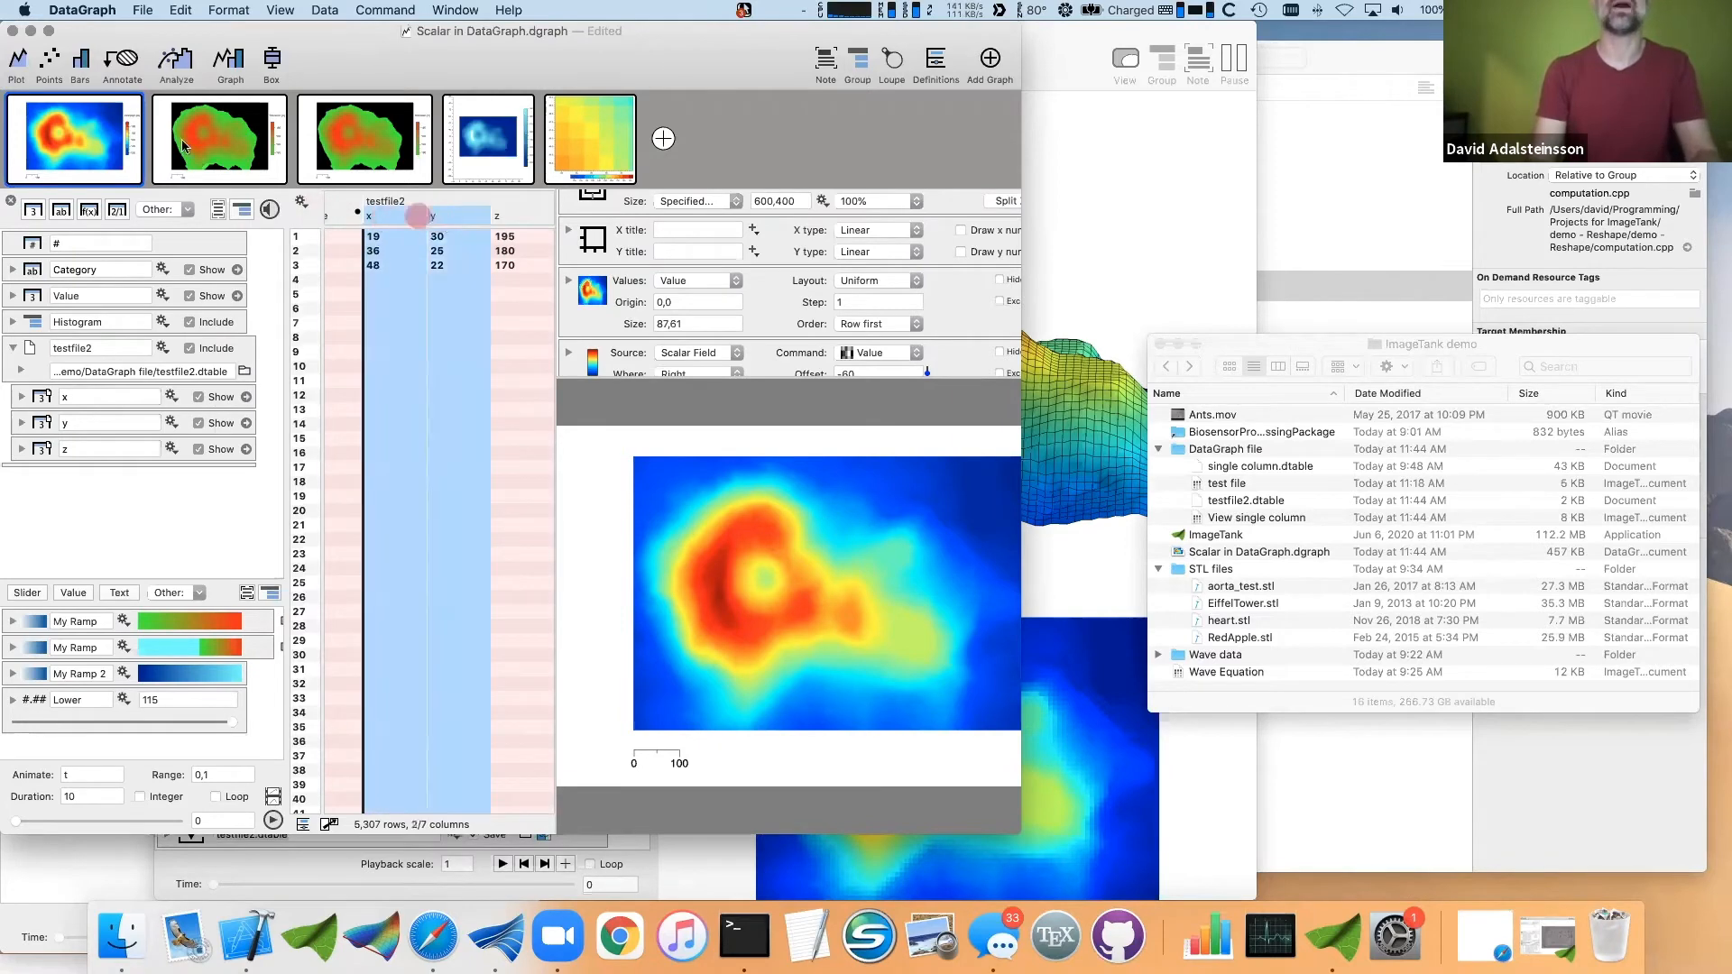
left_click(49, 62)
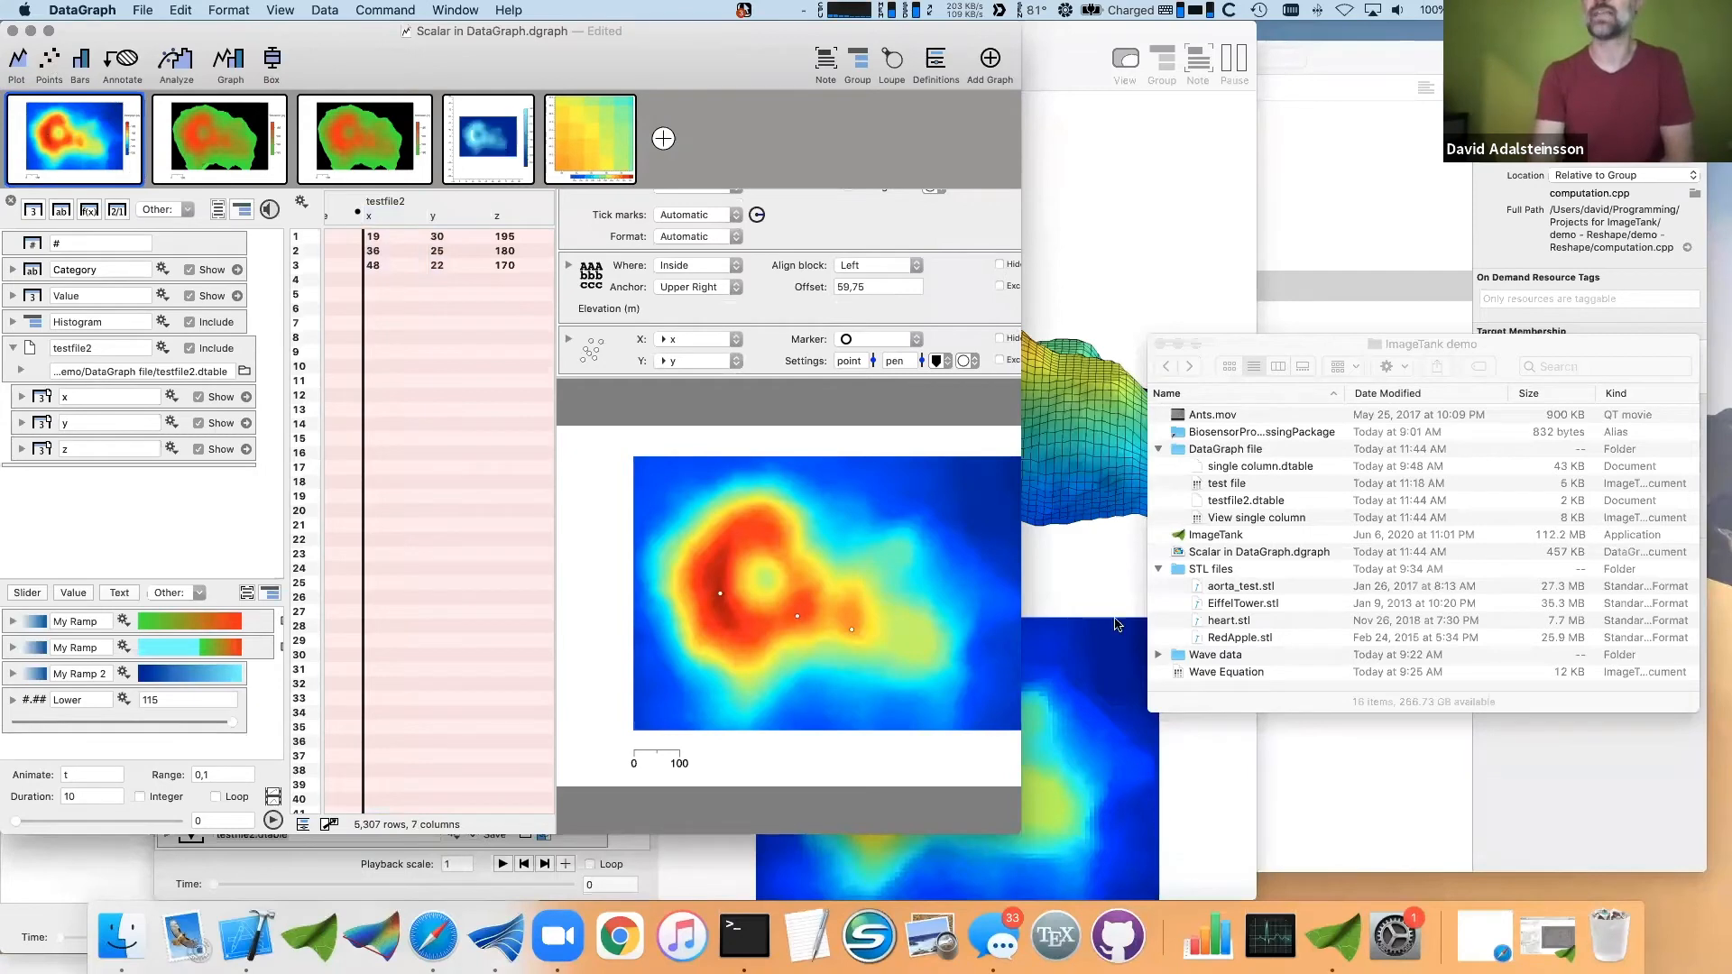
- Arrange the ImageTank and DataGraph windows side by side so the tables and plots of both can be compared
left_click(1143, 272)
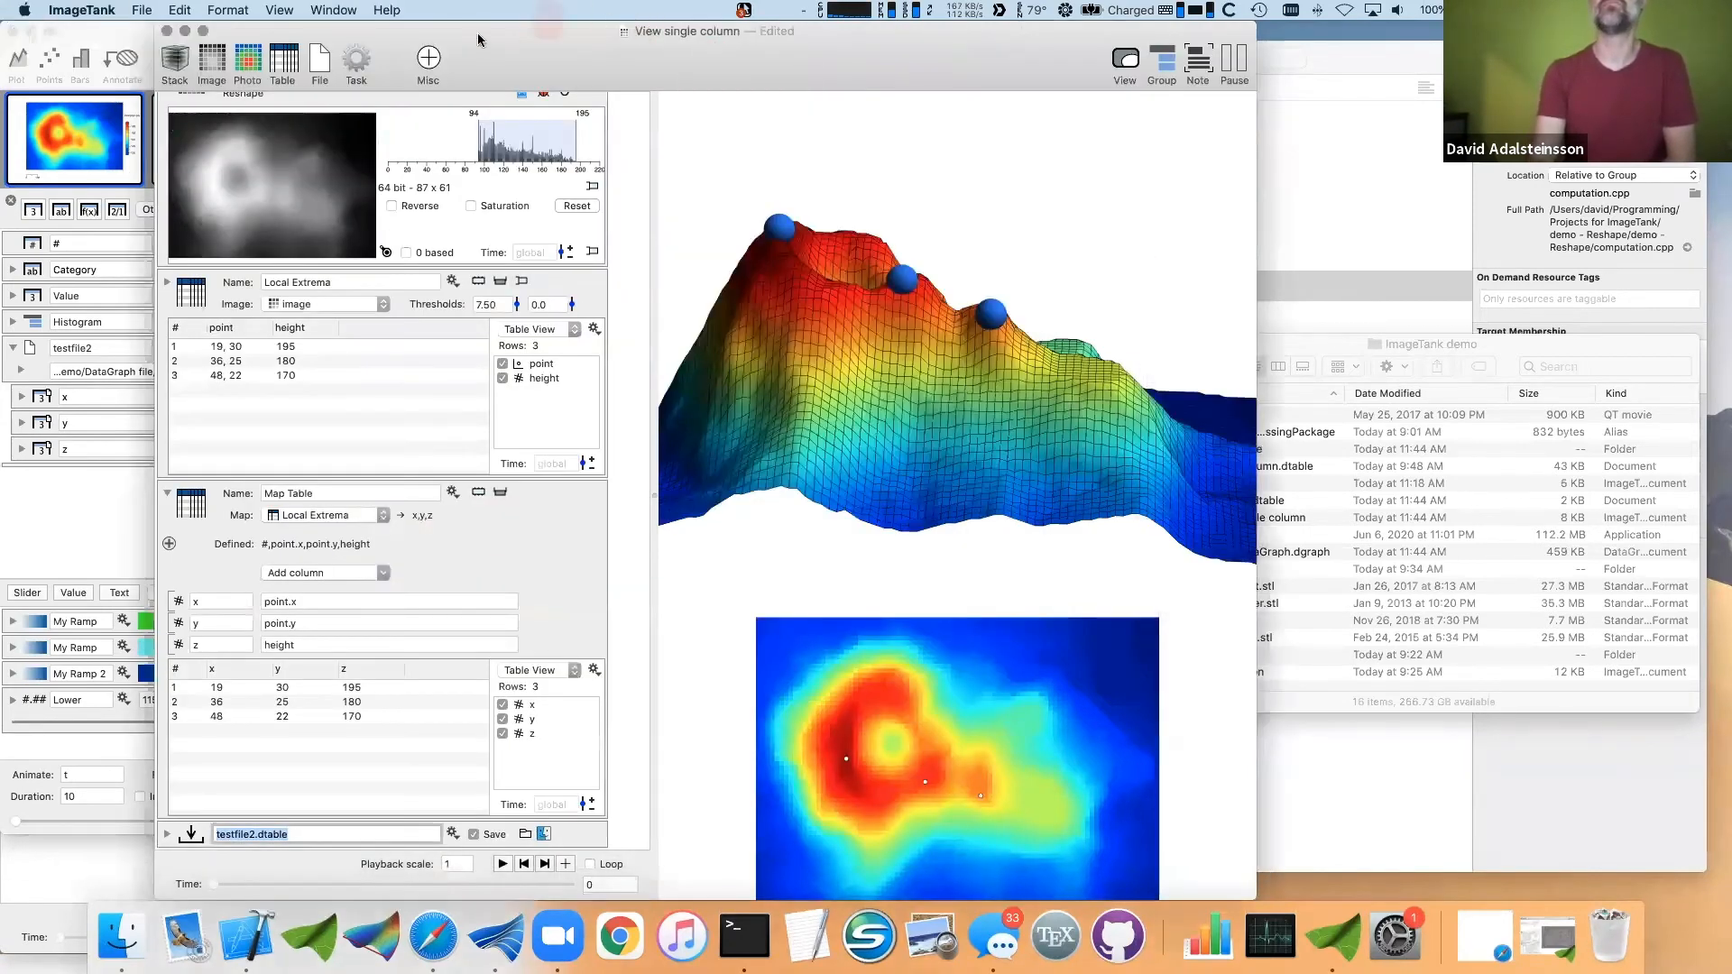
left_click_drag(471, 37, 1019, 76)
left_click(537, 62)
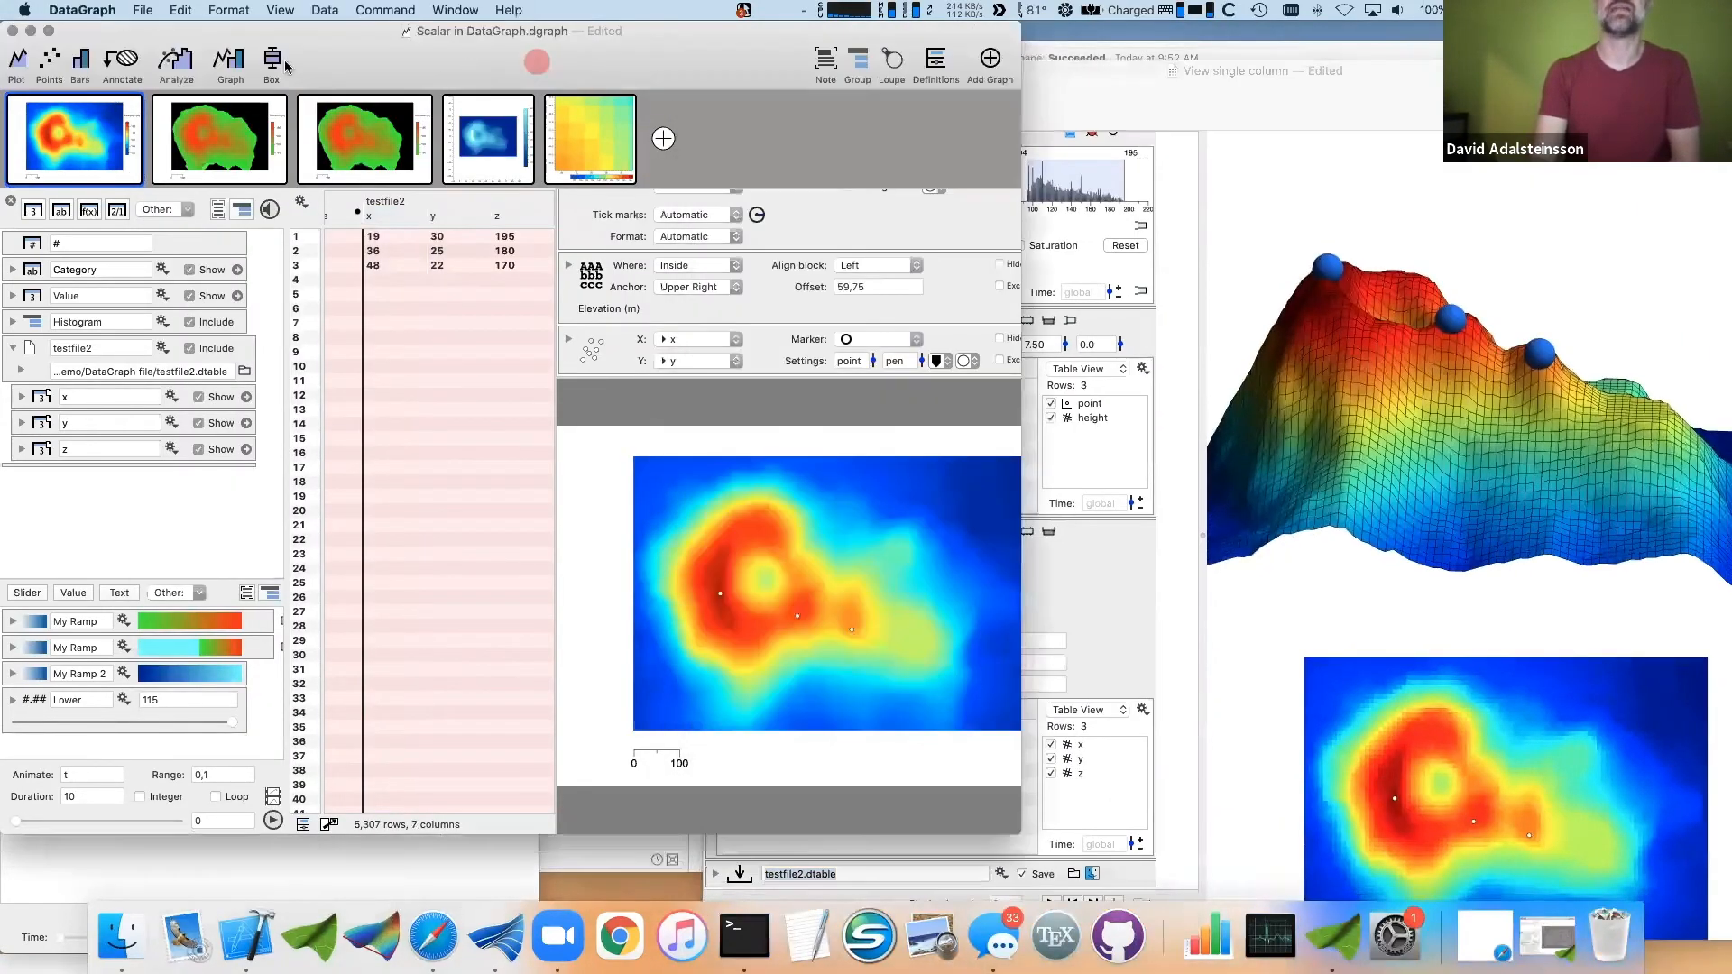
left_click_drag(425, 70, 108, 73)
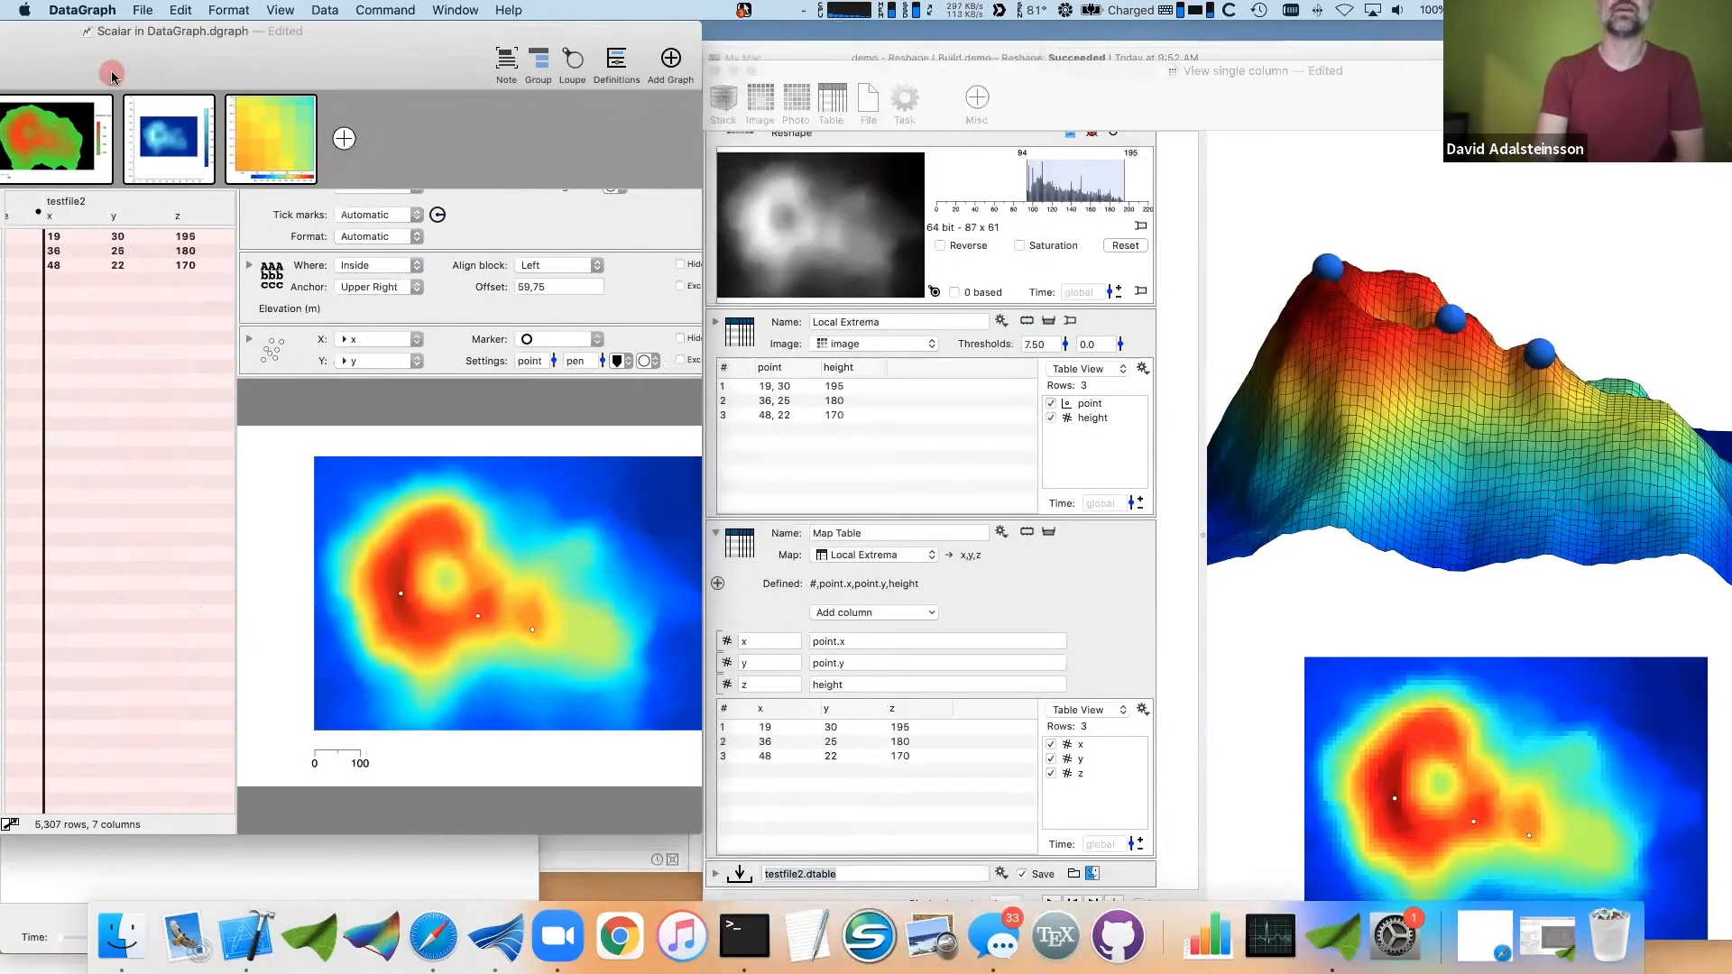
left_click(464, 440)
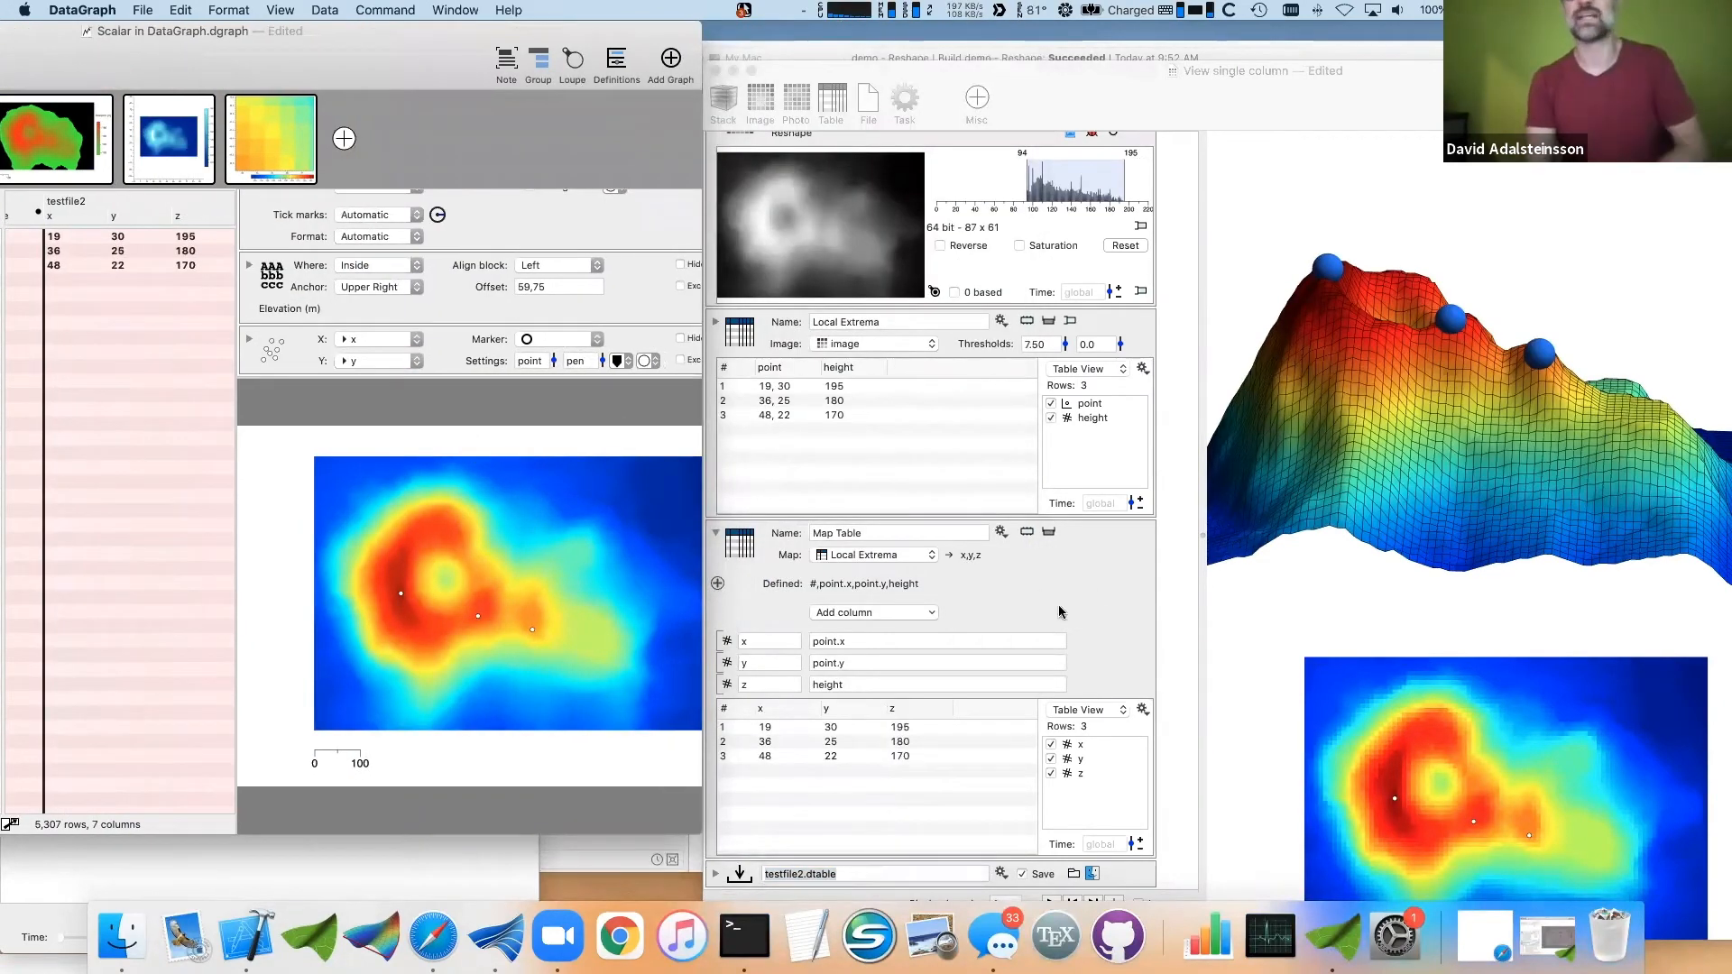
- In ImageTank, try lower values for the first Local Extrema threshold and set it to 1
left_click(1108, 587)
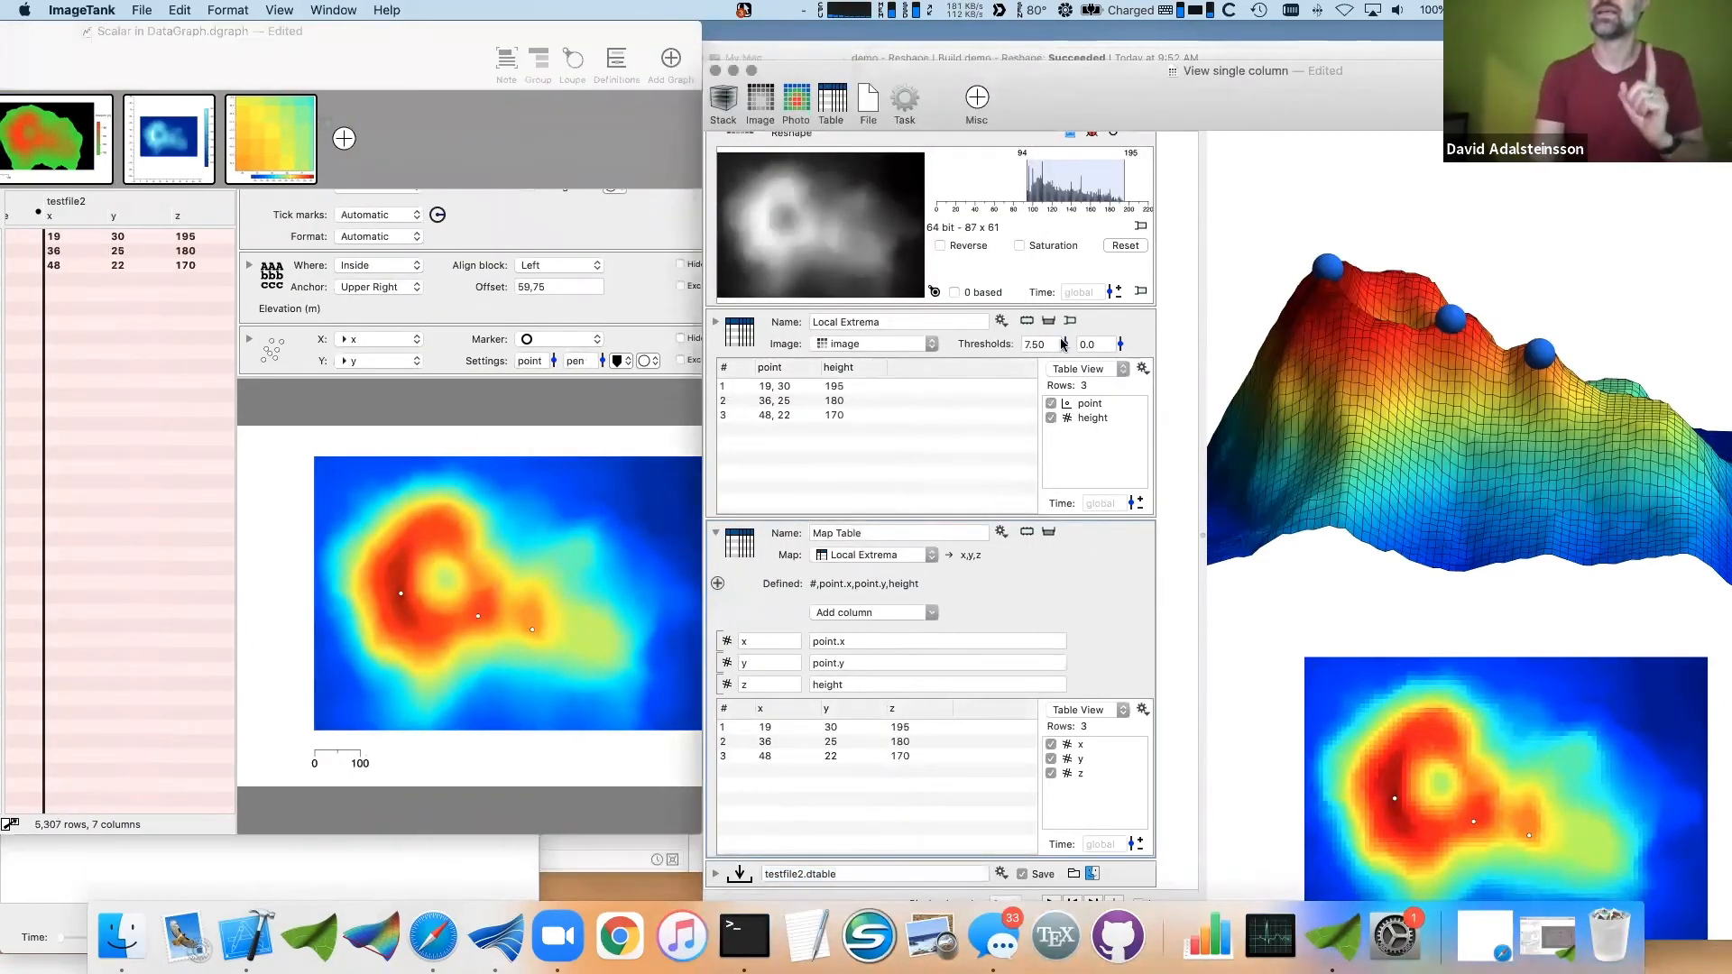
left_click_drag(1063, 344, 1061, 354)
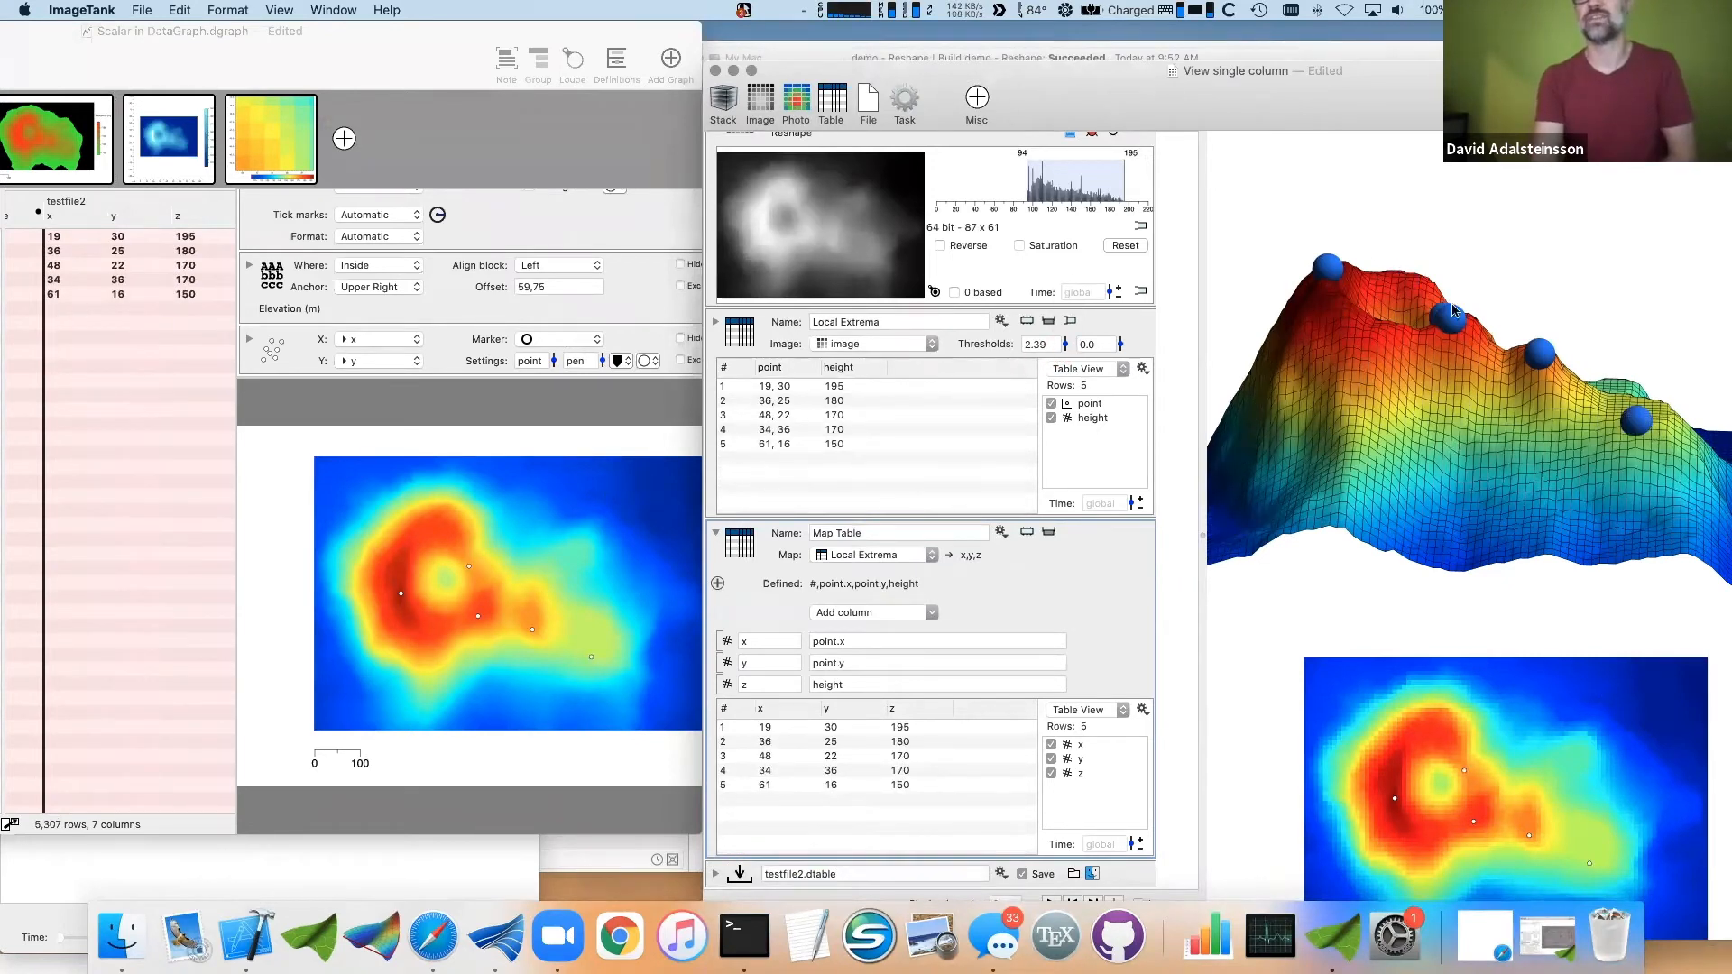
left_click(1062, 343)
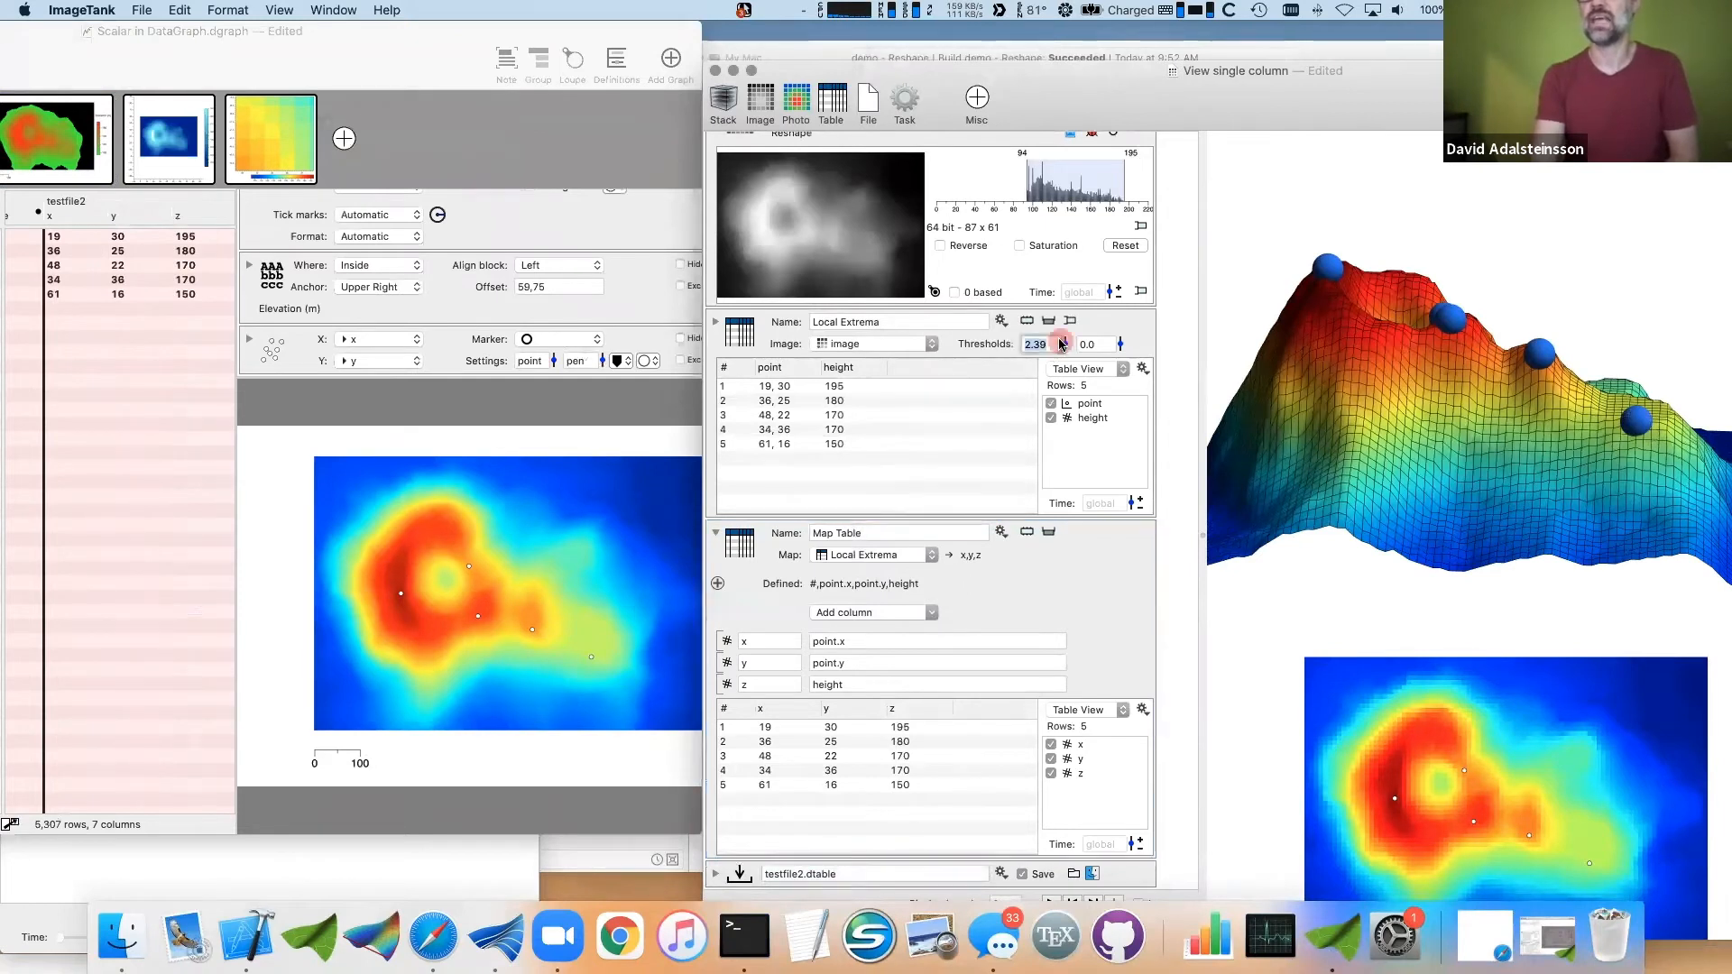
type("1")
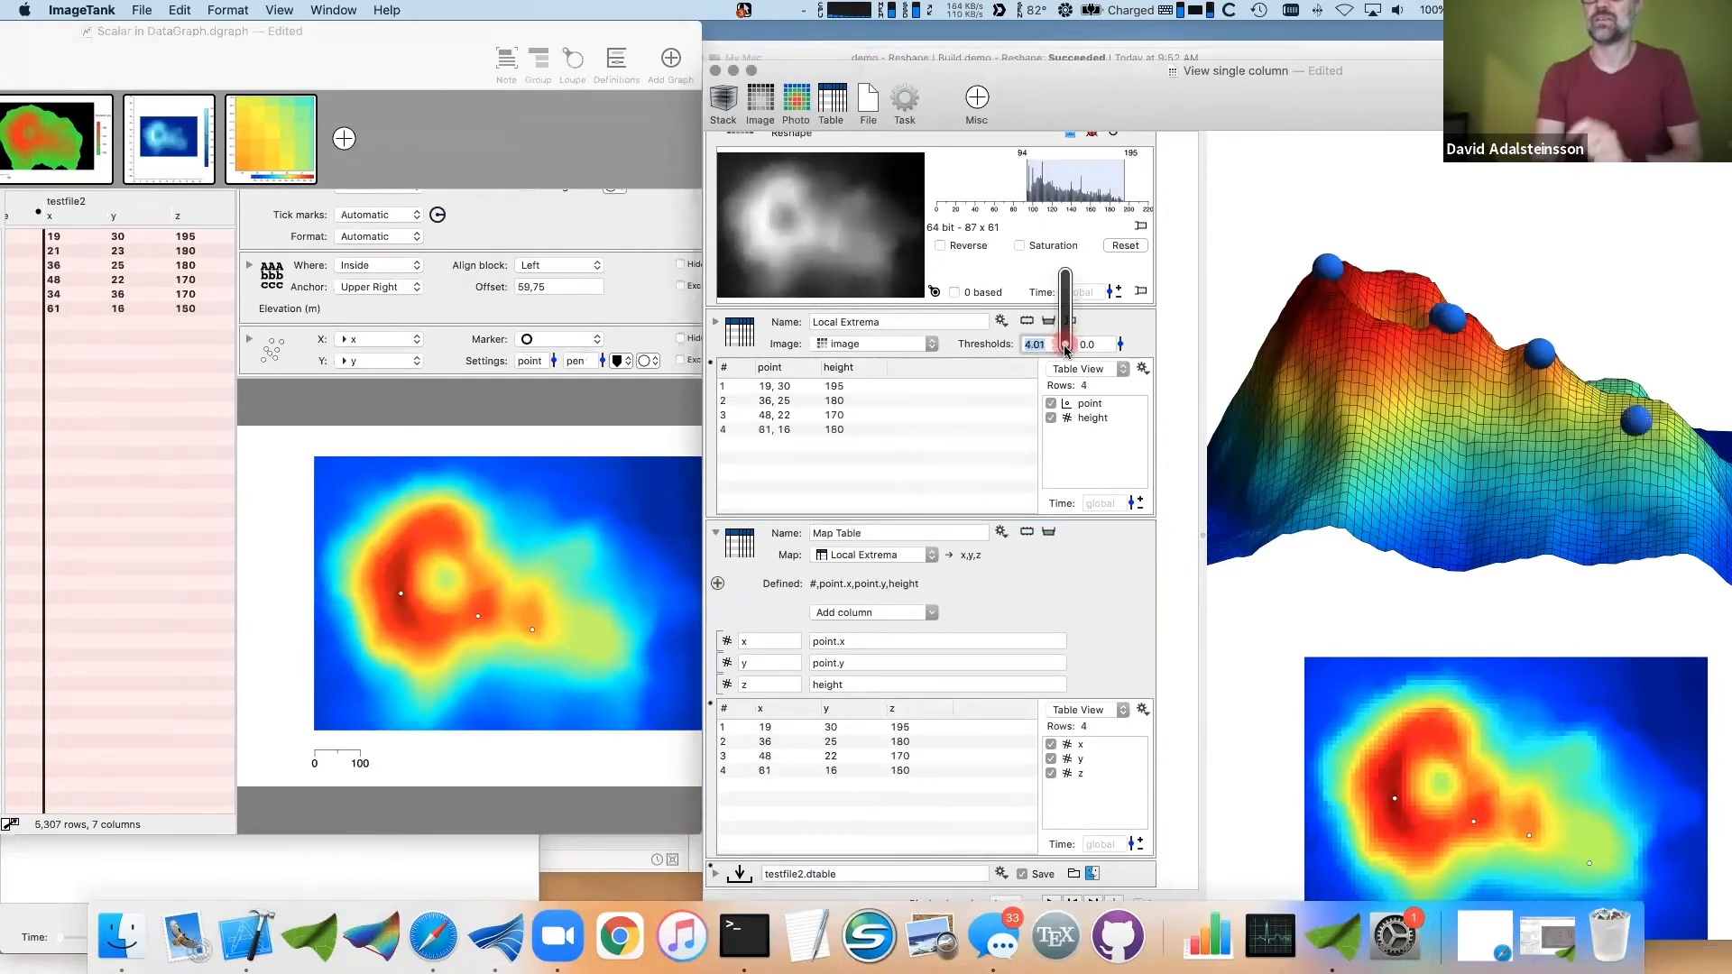
key("Return")
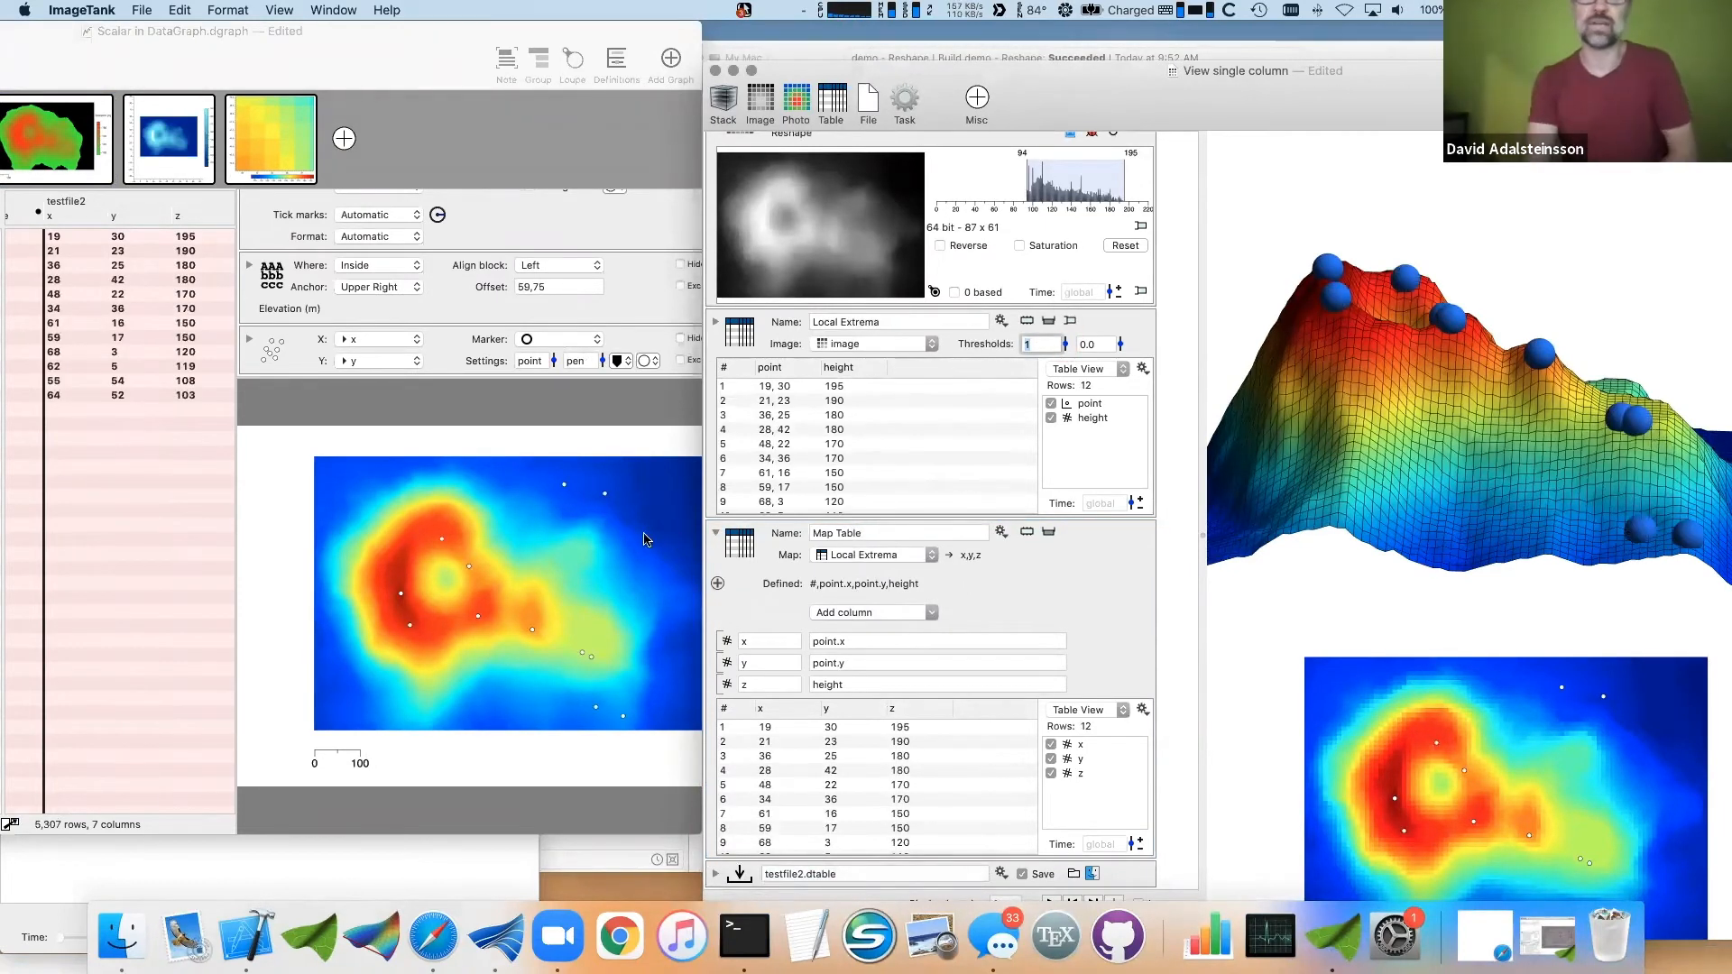
- Inspect the updated testfile2 rows and plotted points in DataGraph and go back to the Local Extrema threshold in ImageTank
left_click(263, 538)
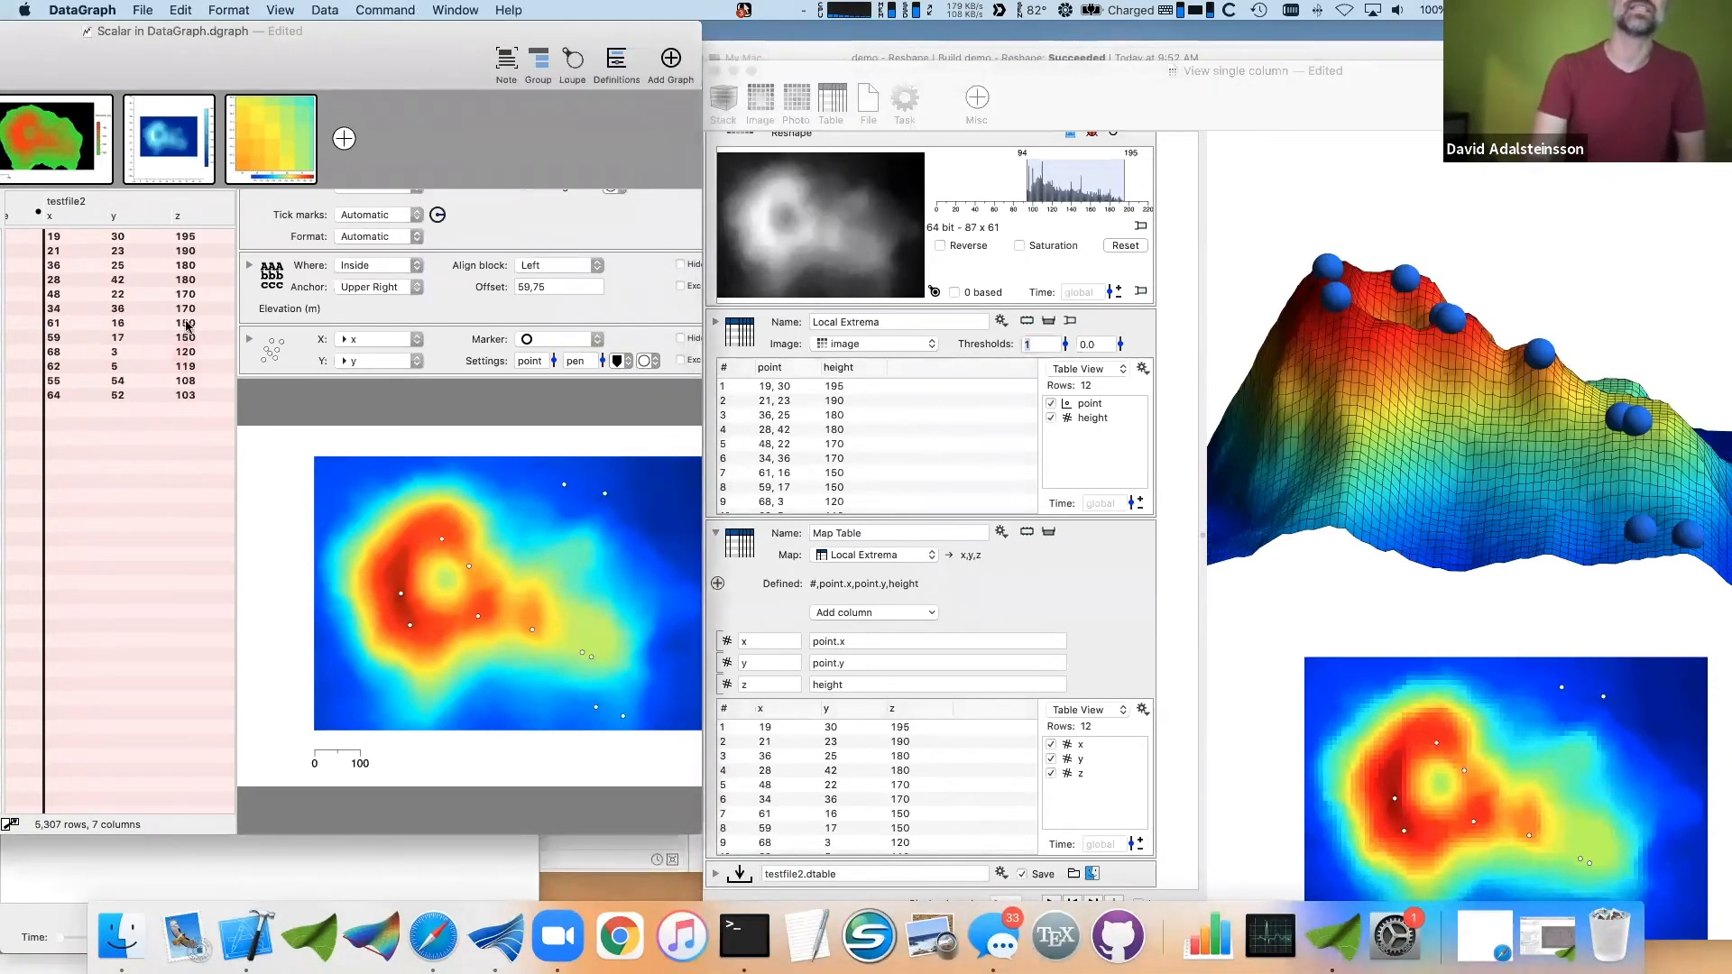
left_click(131, 370)
left_click(129, 295)
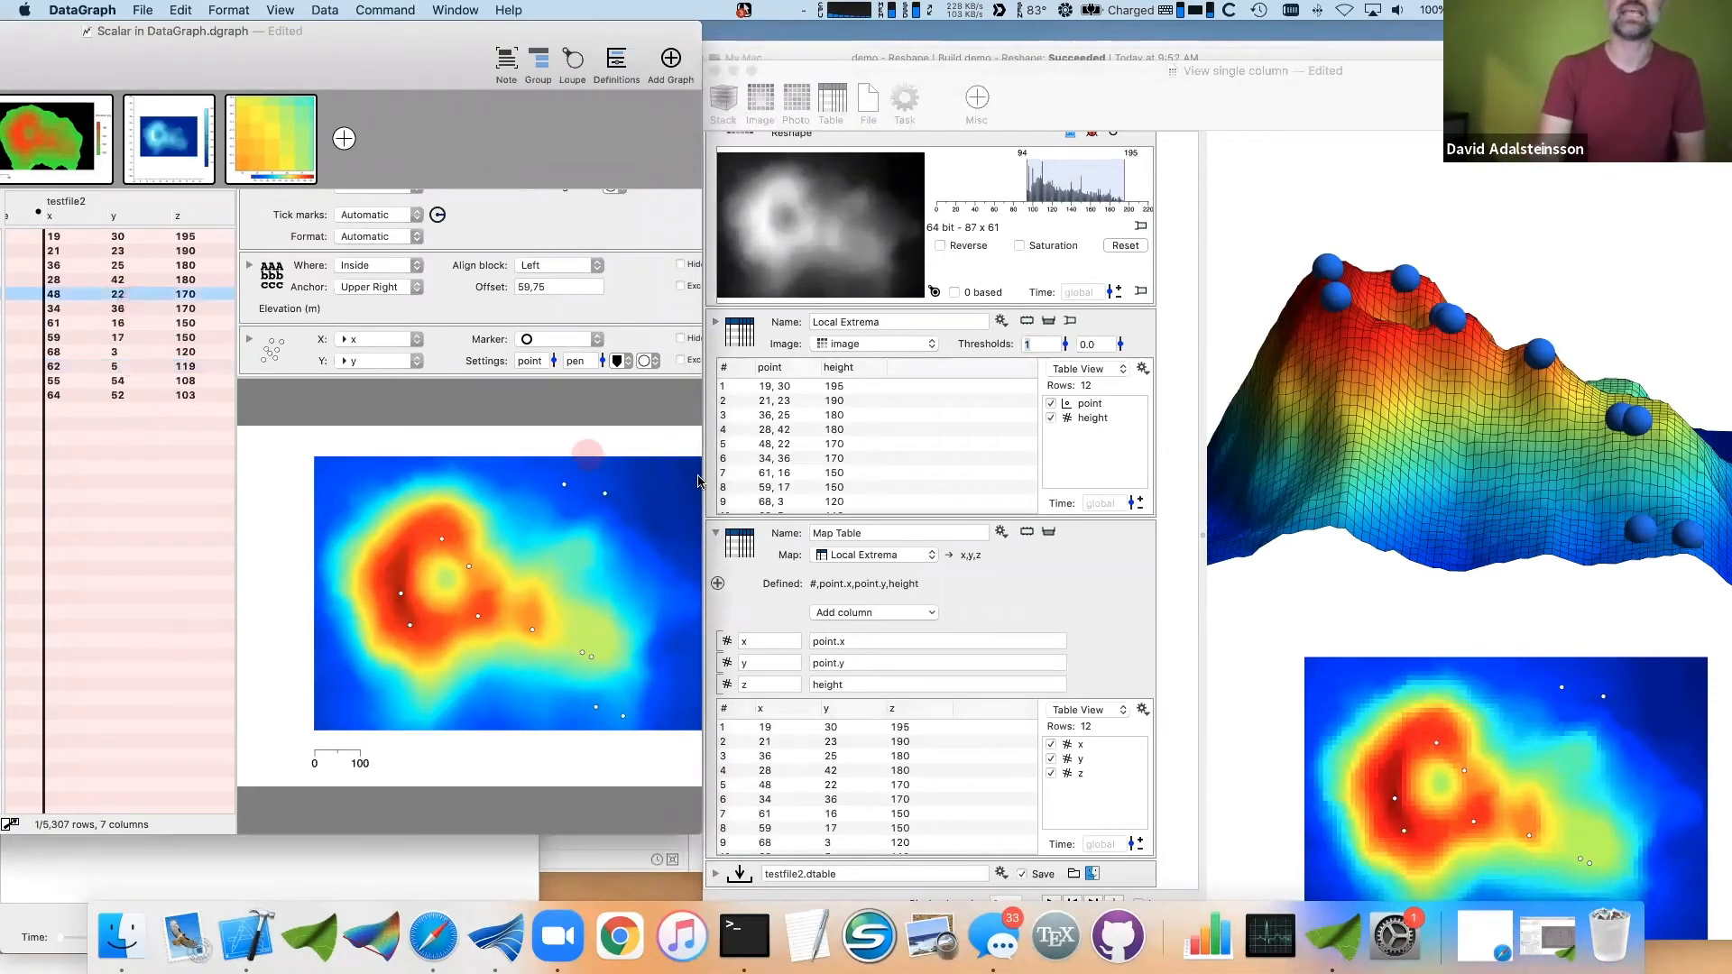
left_click(1066, 350)
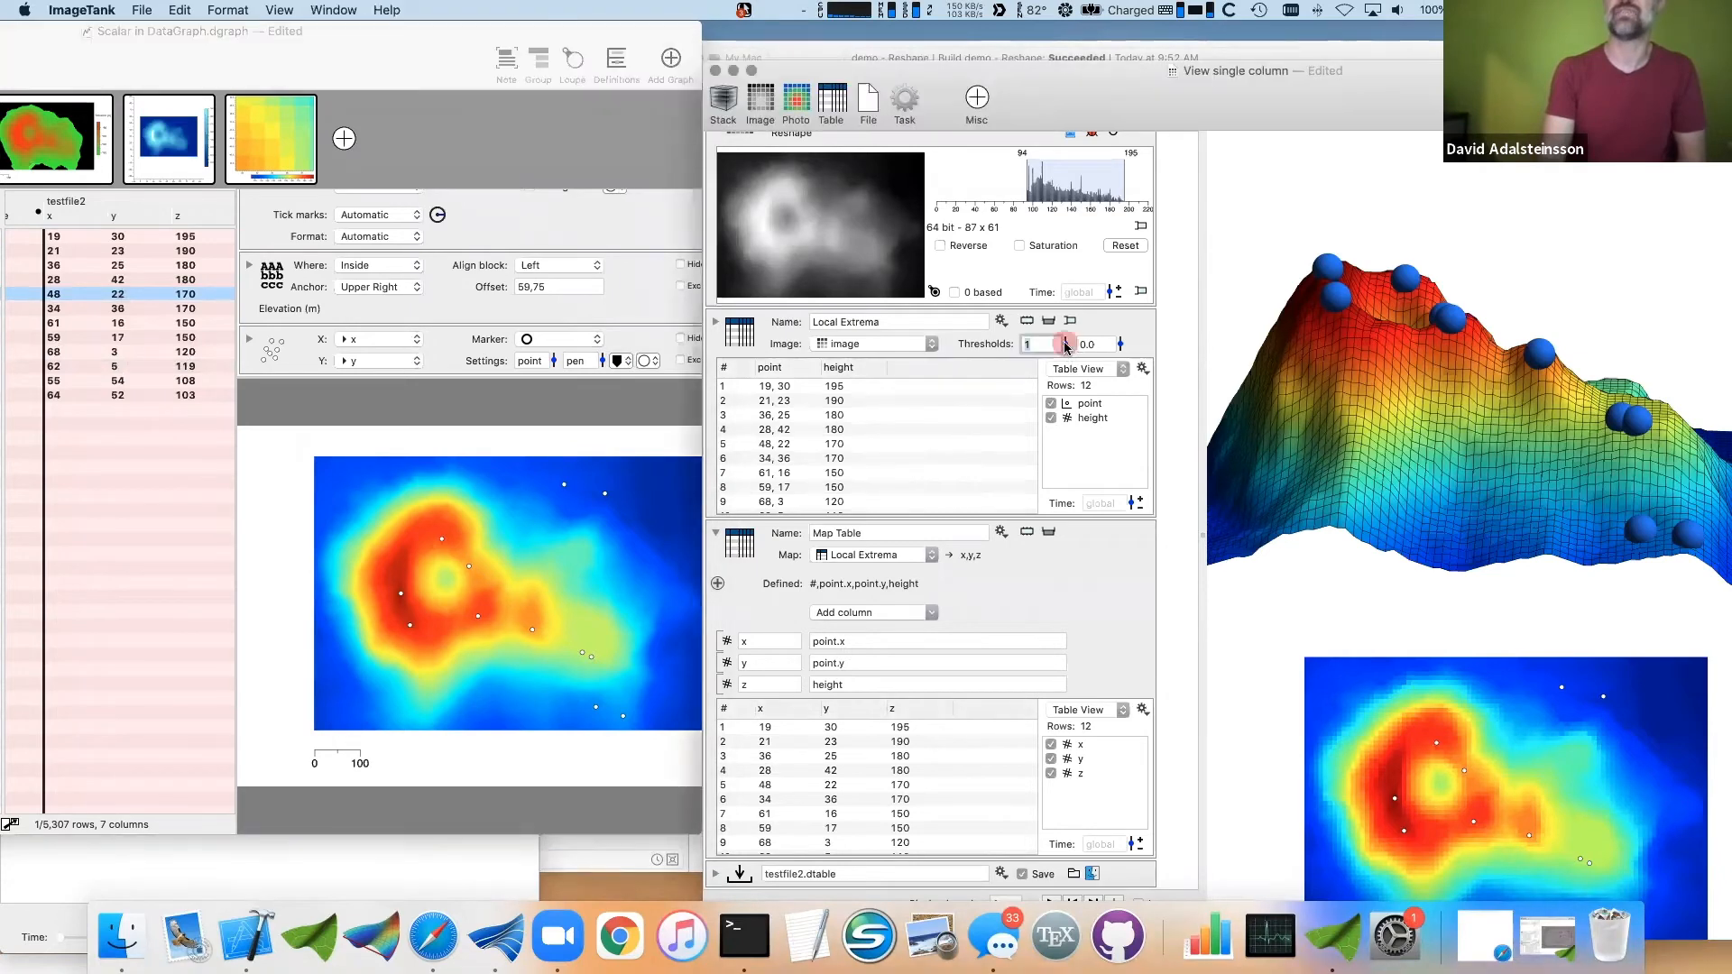
mouse_move(1066, 343)
left_mouse_down()
mouse_move(1065, 315)
mouse_move(1062, 347)
left_mouse_up()
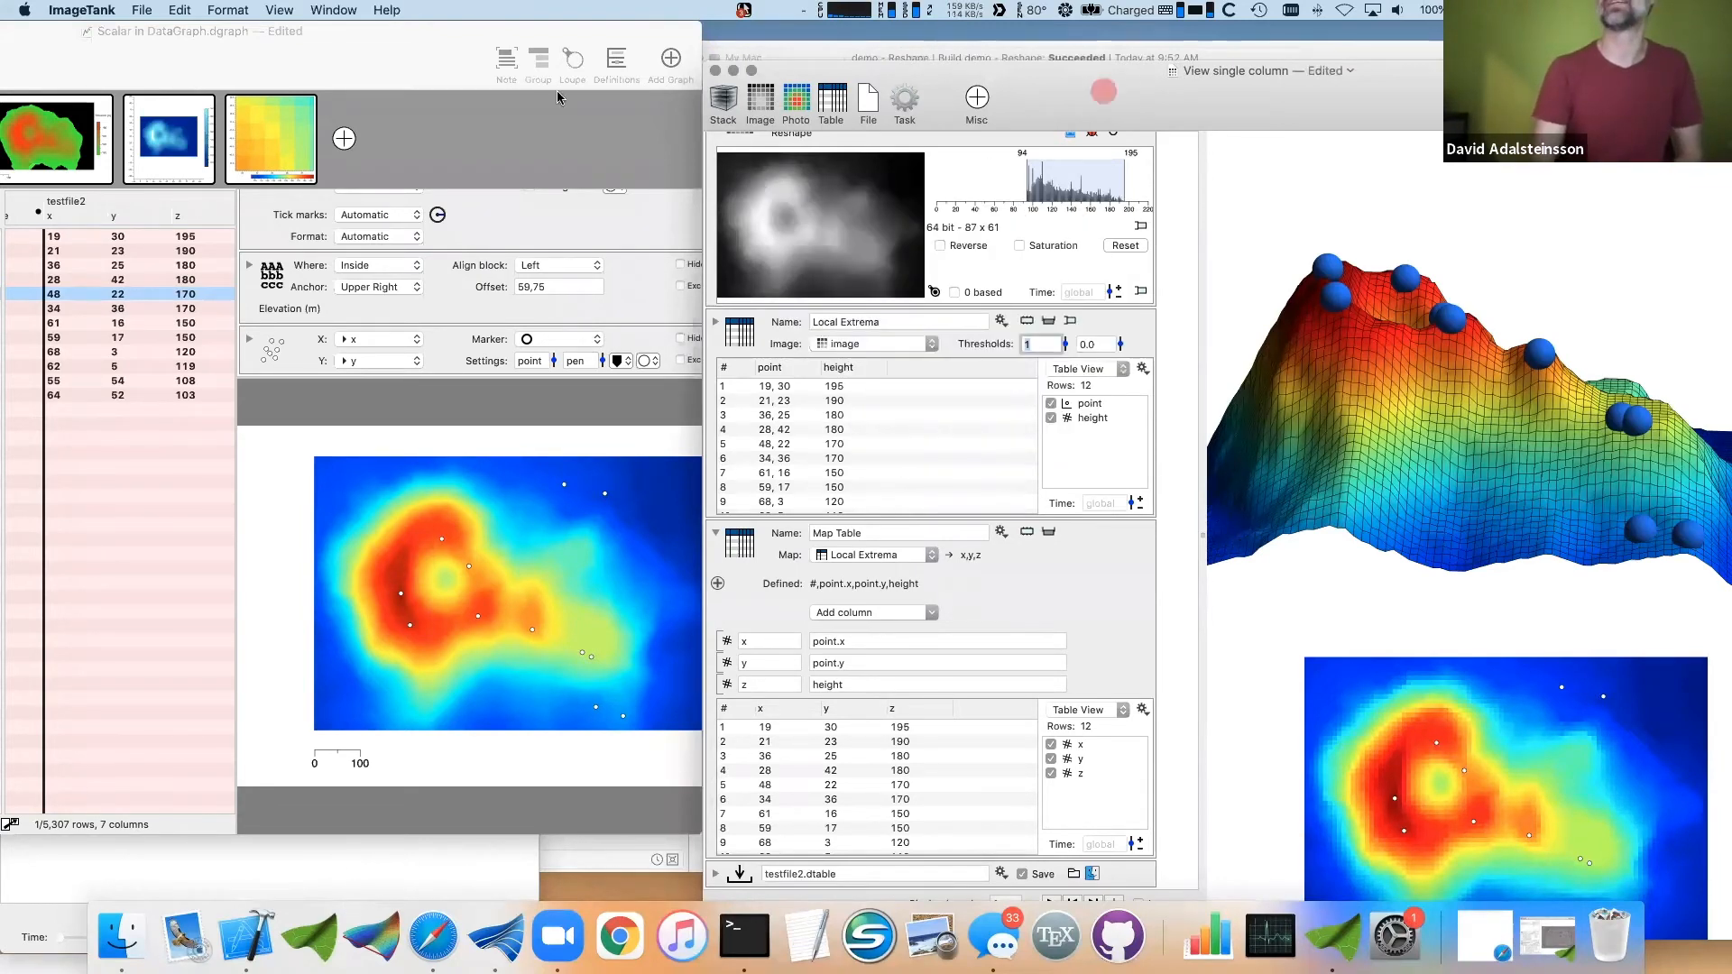
- Move the View single column window aside, minimize it and create a new ImageTank document
left_click_drag(738, 75, 62, 83)
left_click(59, 80)
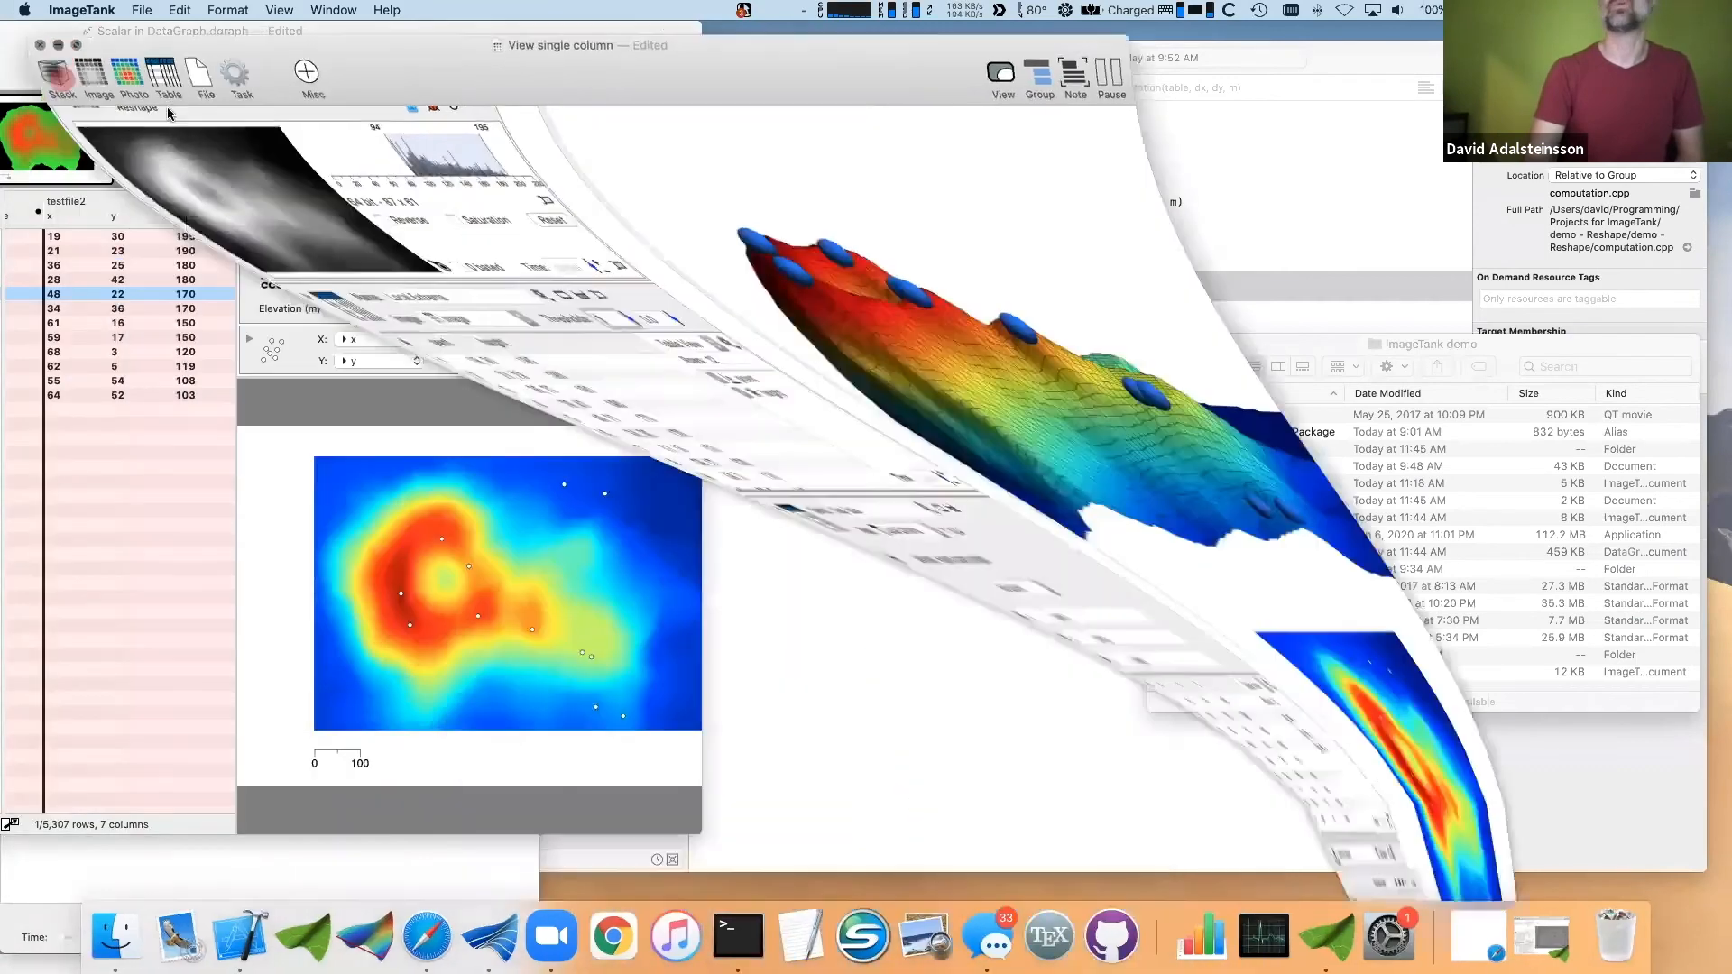
key("super+n")
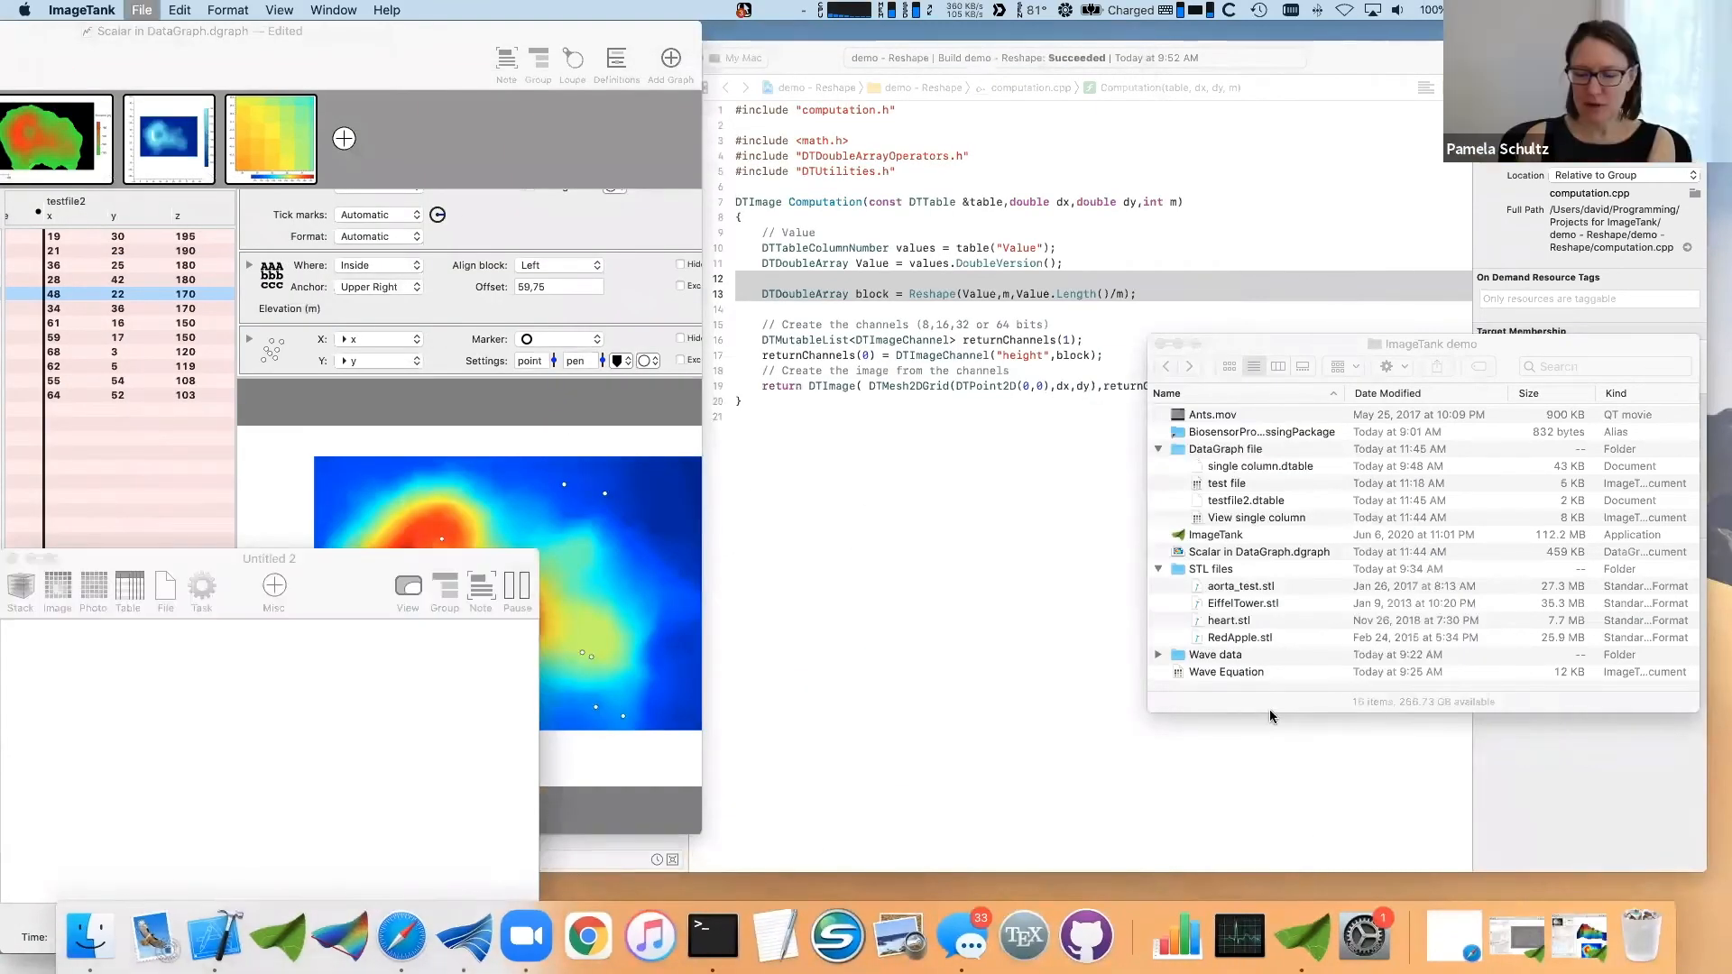
- Move the new empty document window near the screen's upper edge and enlarge it
left_click_drag(572, 87, 428, 70)
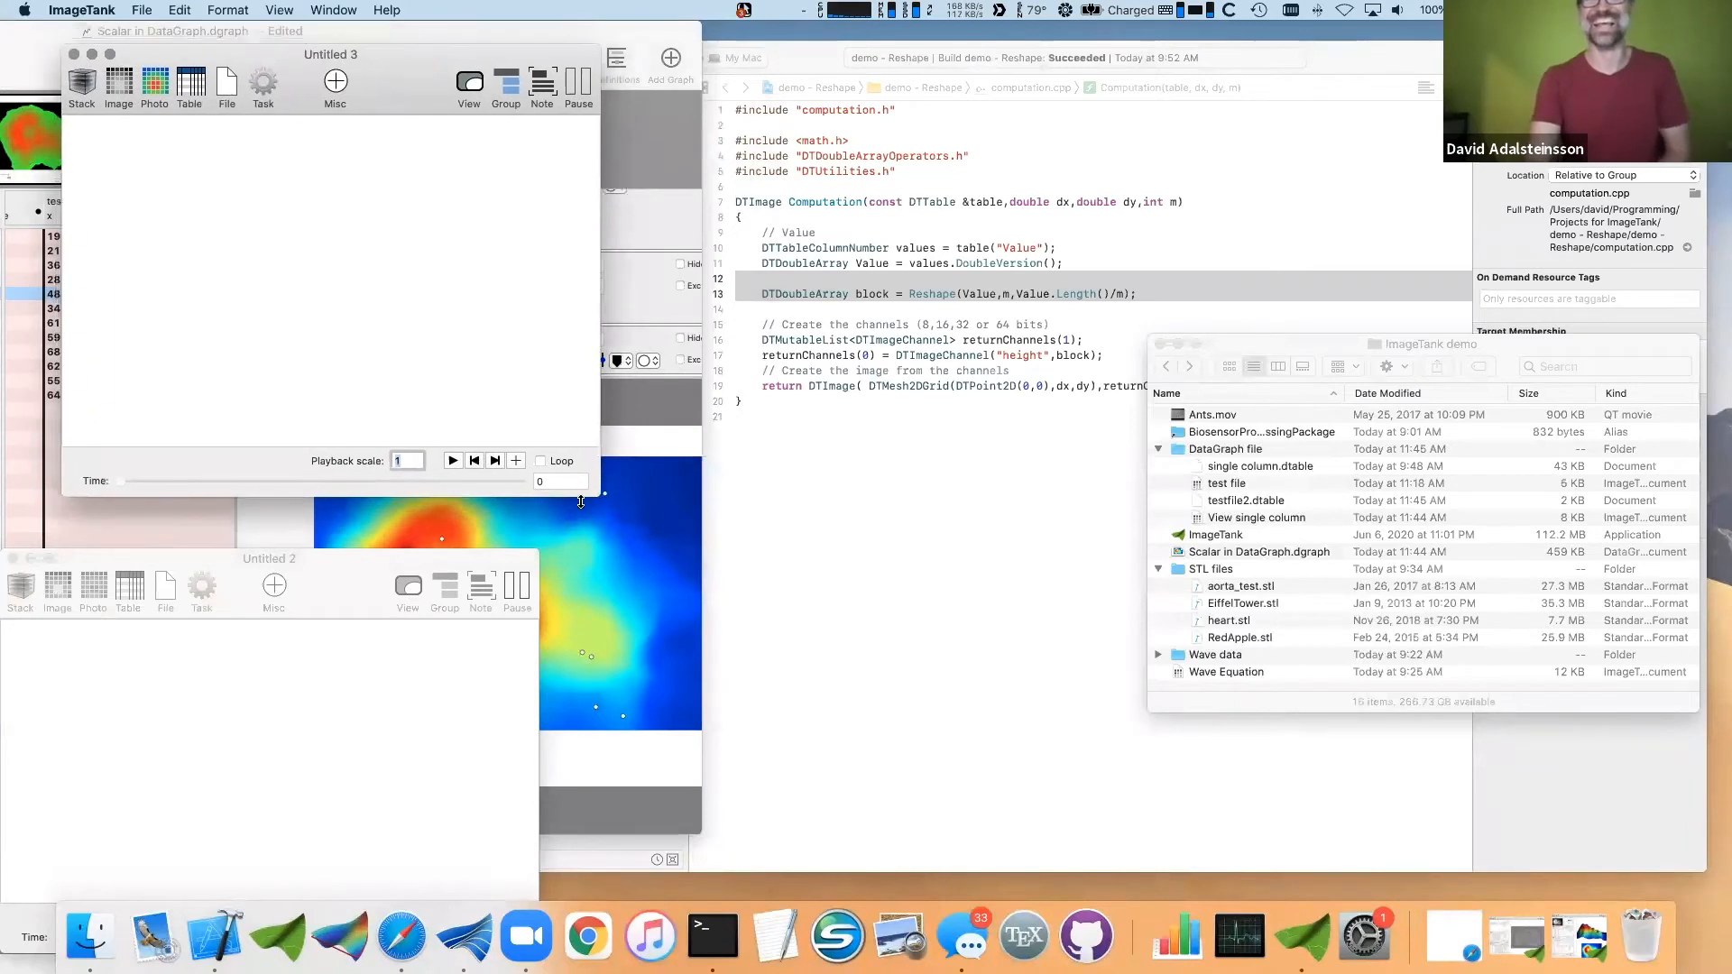
left_click_drag(593, 498, 705, 774)
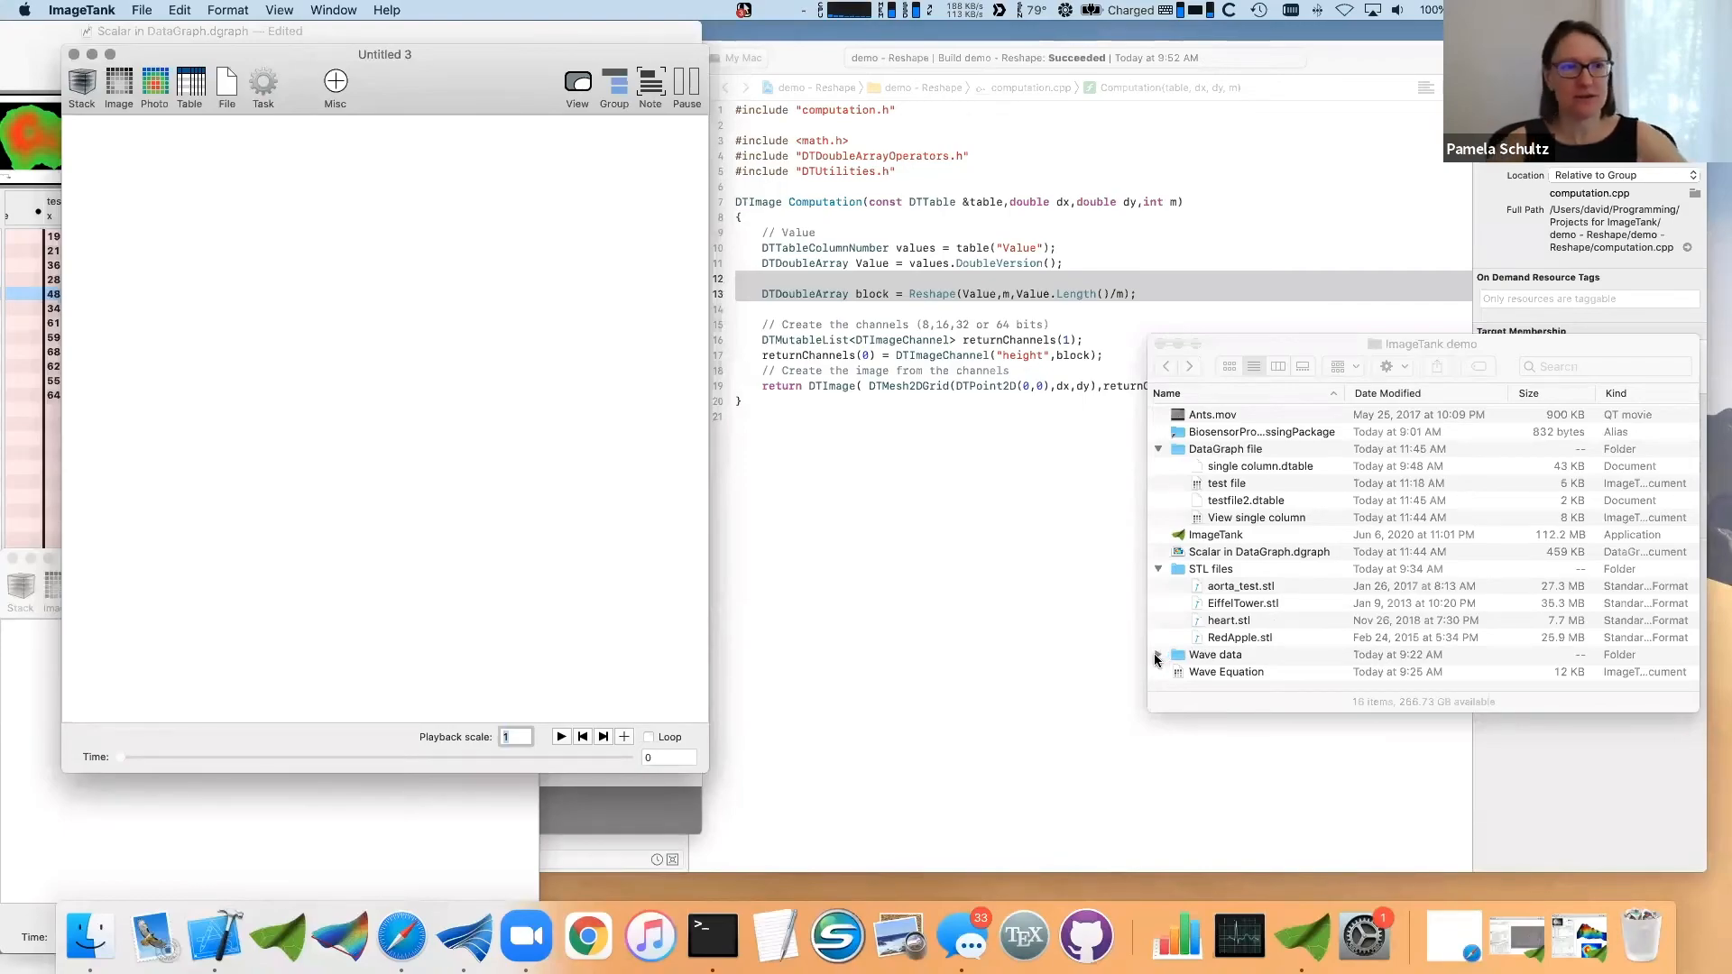
- Open the Wave Equation document from the ImageTank demo folder and play its solution over time
left_click(1156, 657)
scroll(1160, 632, "down", 2)
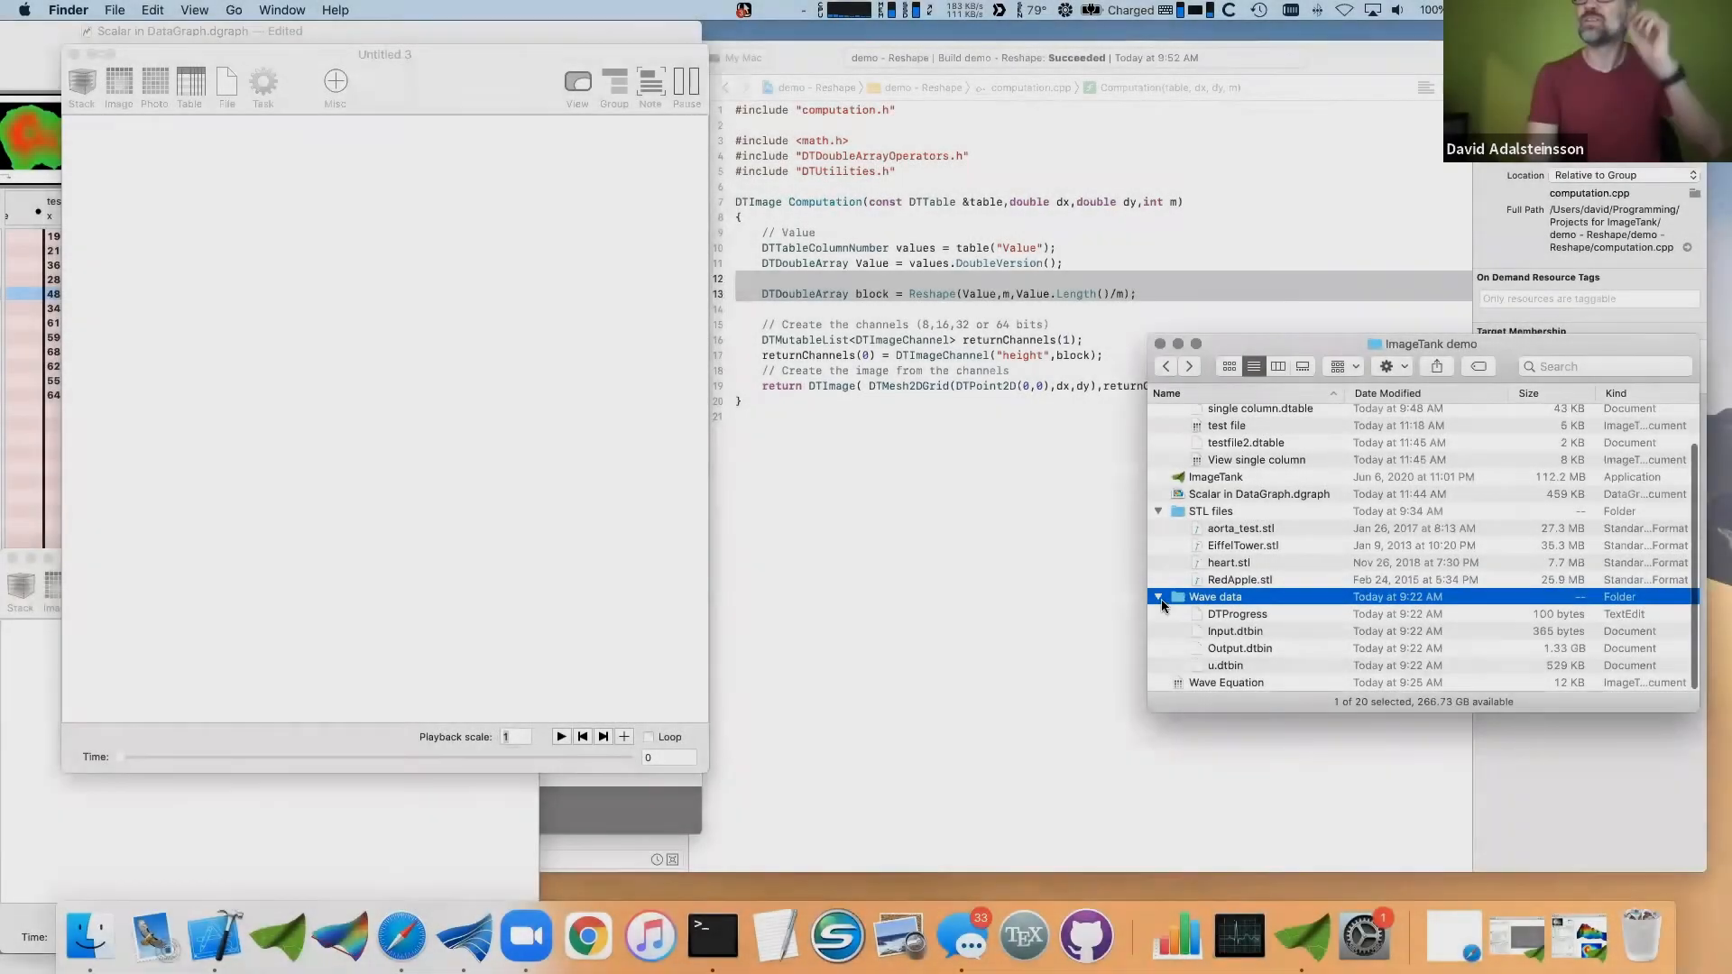
left_click(1159, 597)
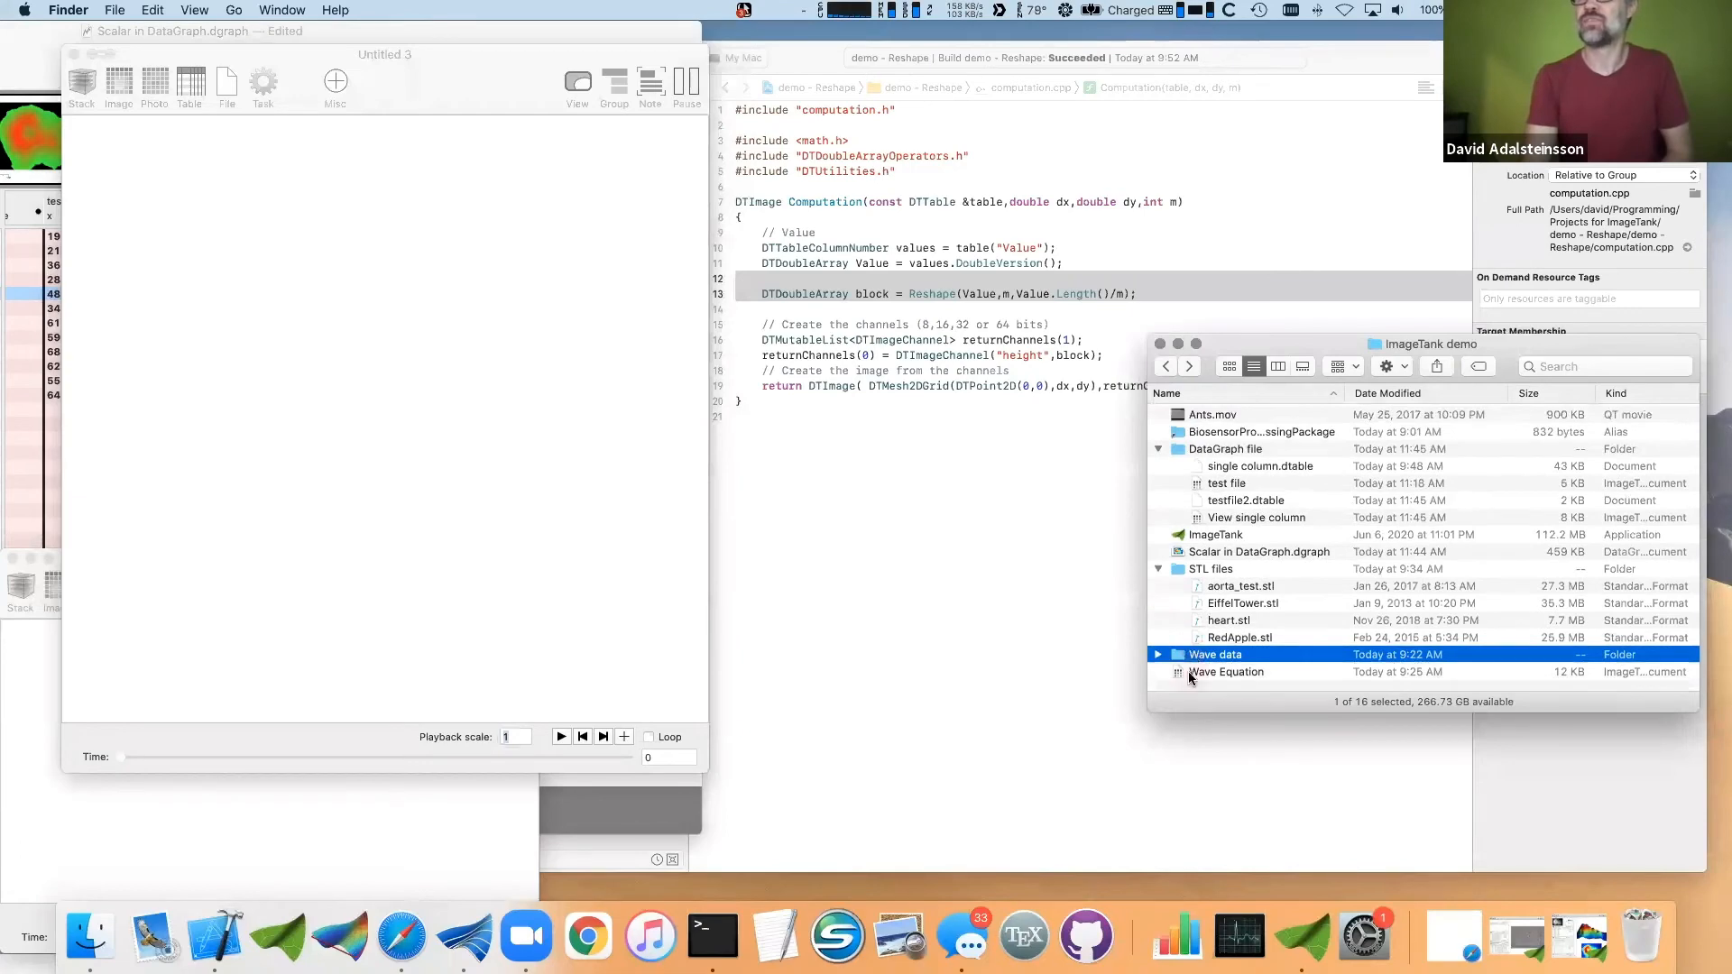
double_click(1180, 672)
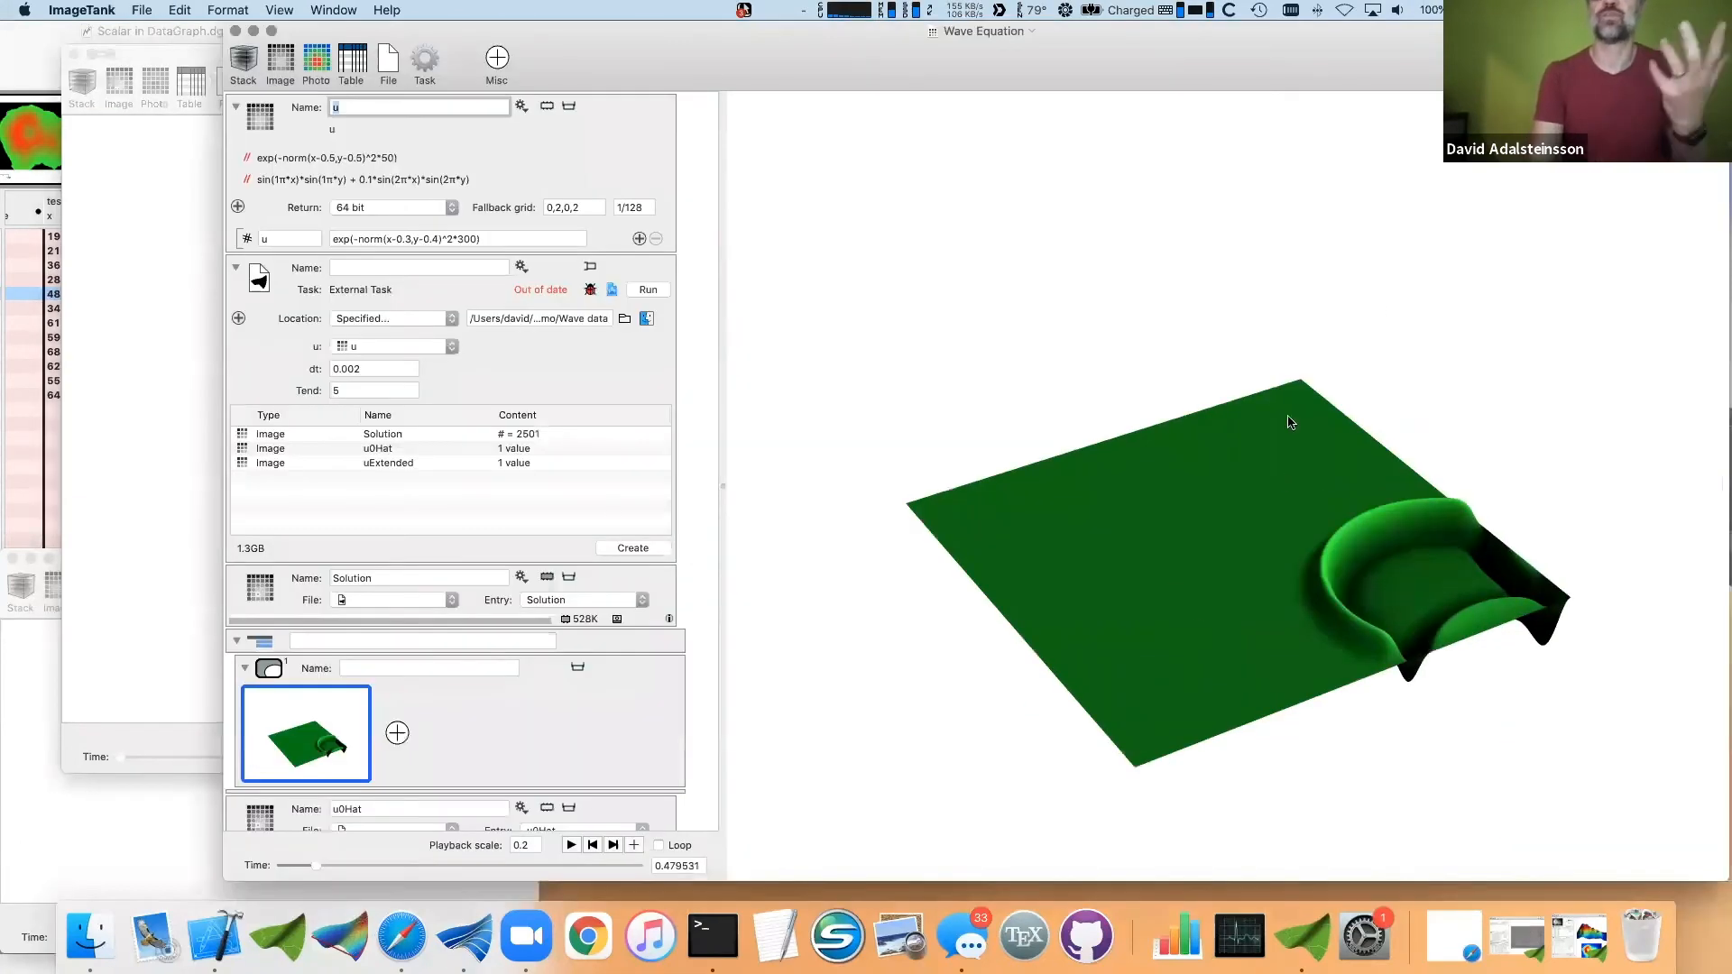
left_click_drag(1383, 61, 1233, 61)
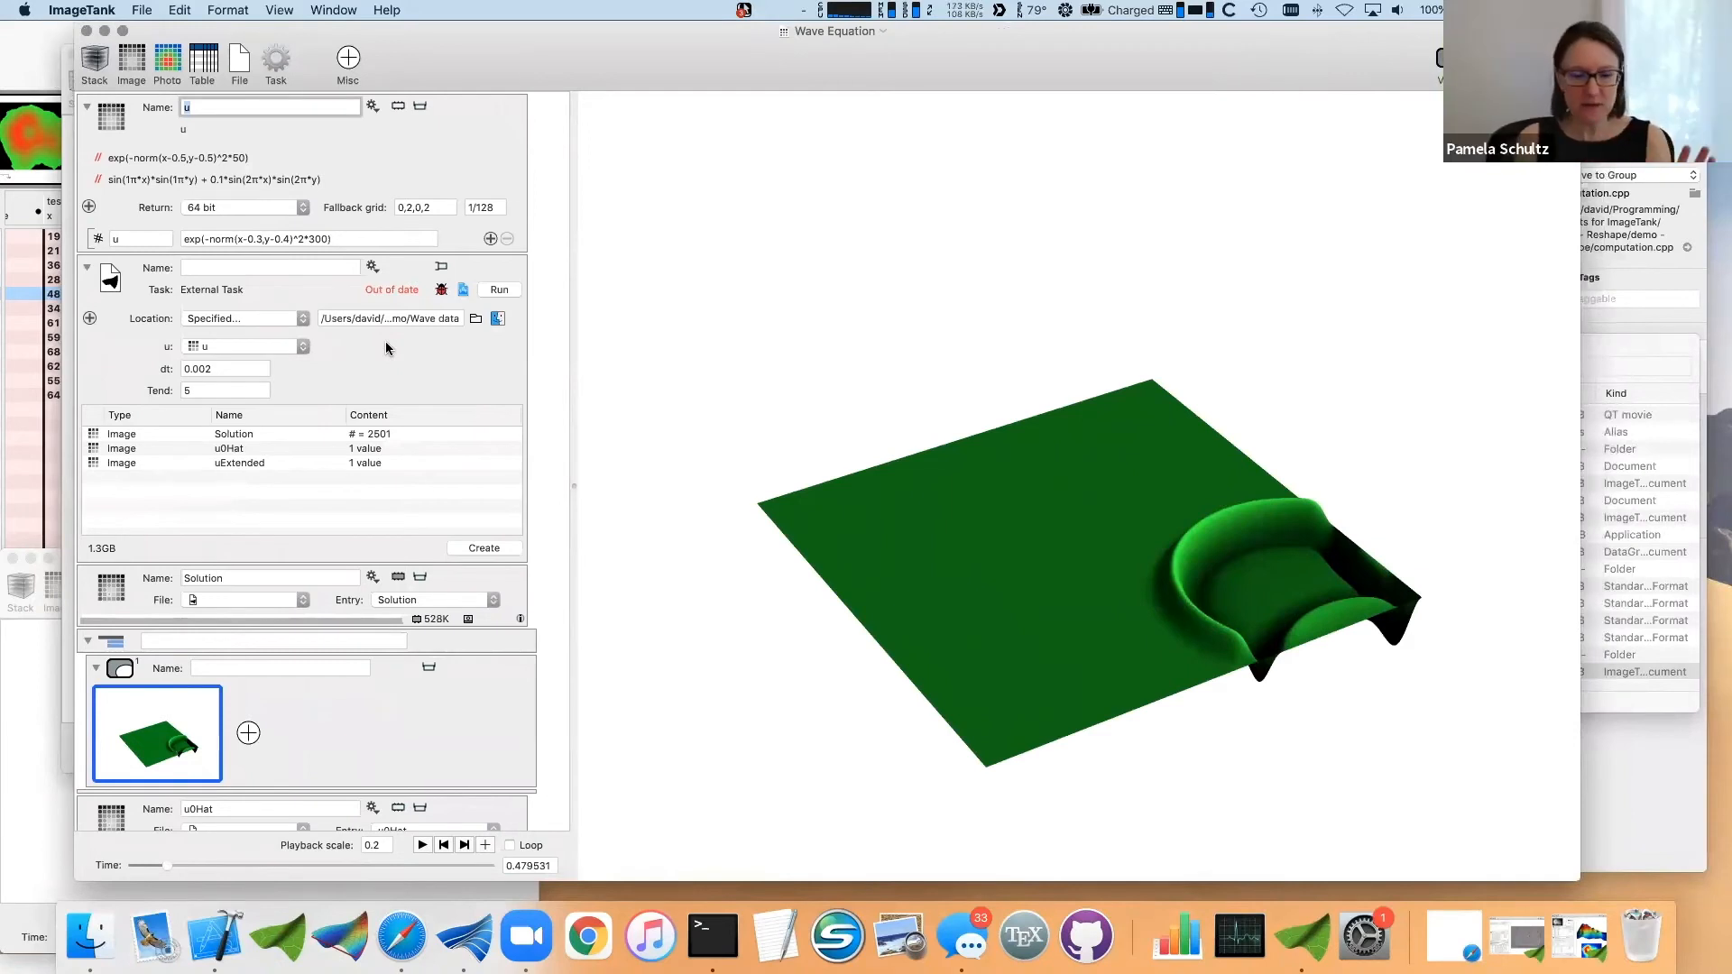
left_click(423, 842)
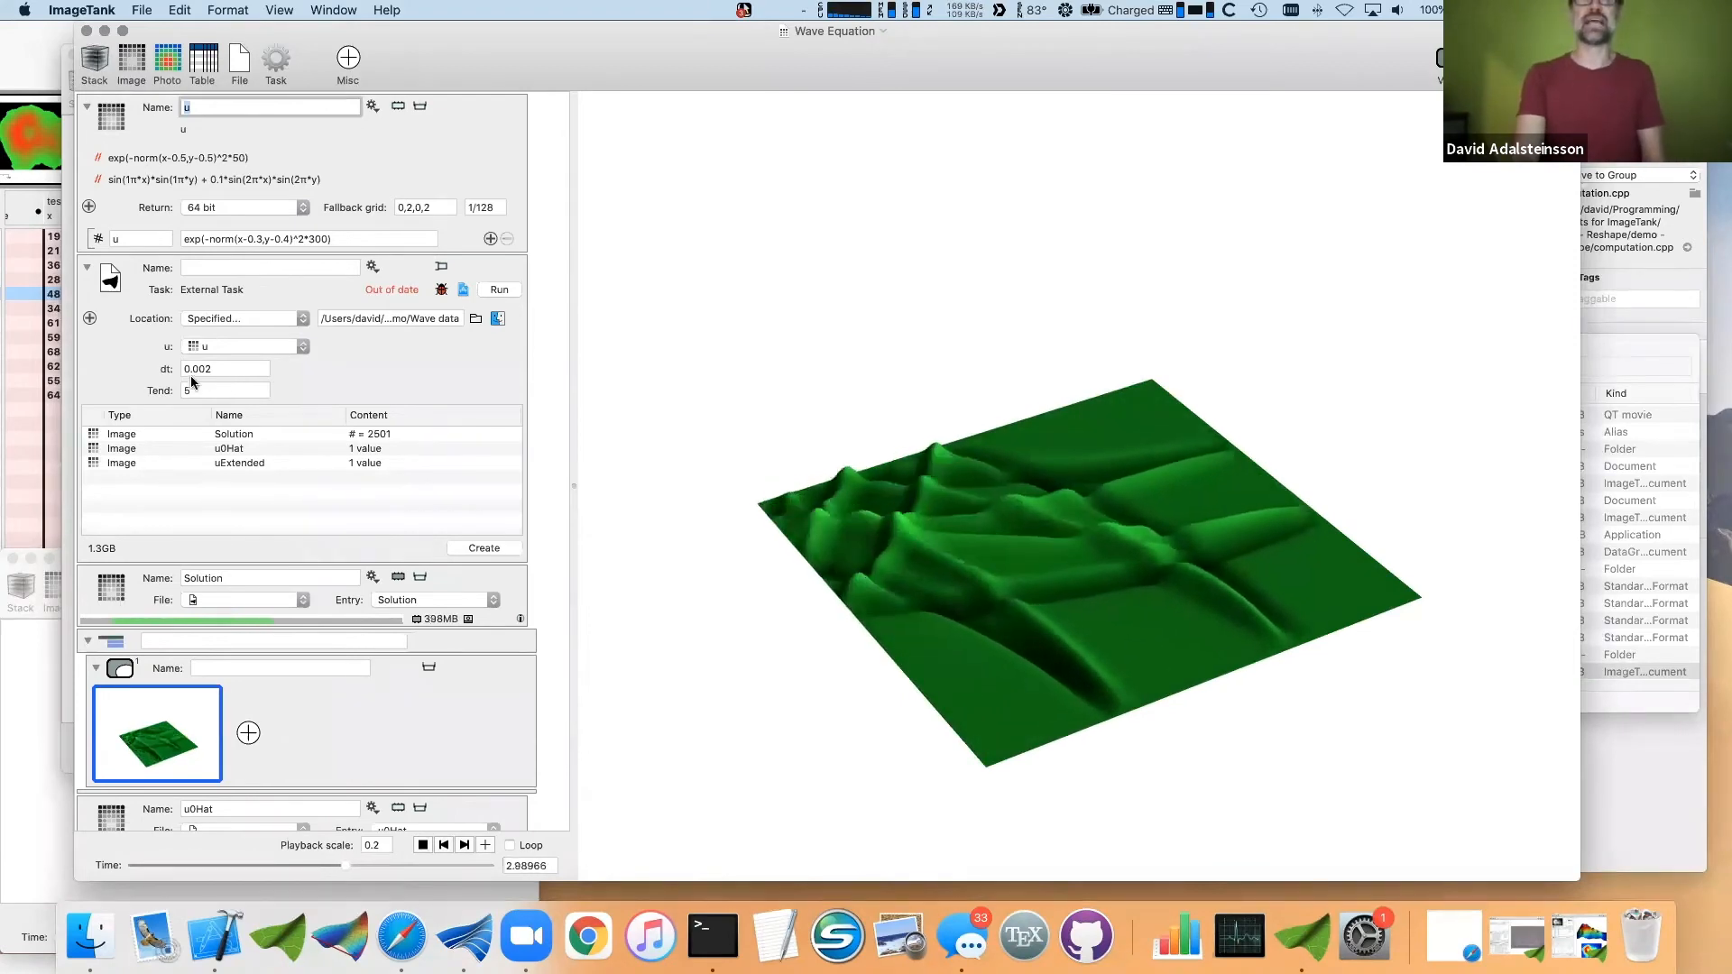
- Open the external task's Wave project in Xcode and examine the Computation function in computation.cpp
left_click(461, 288)
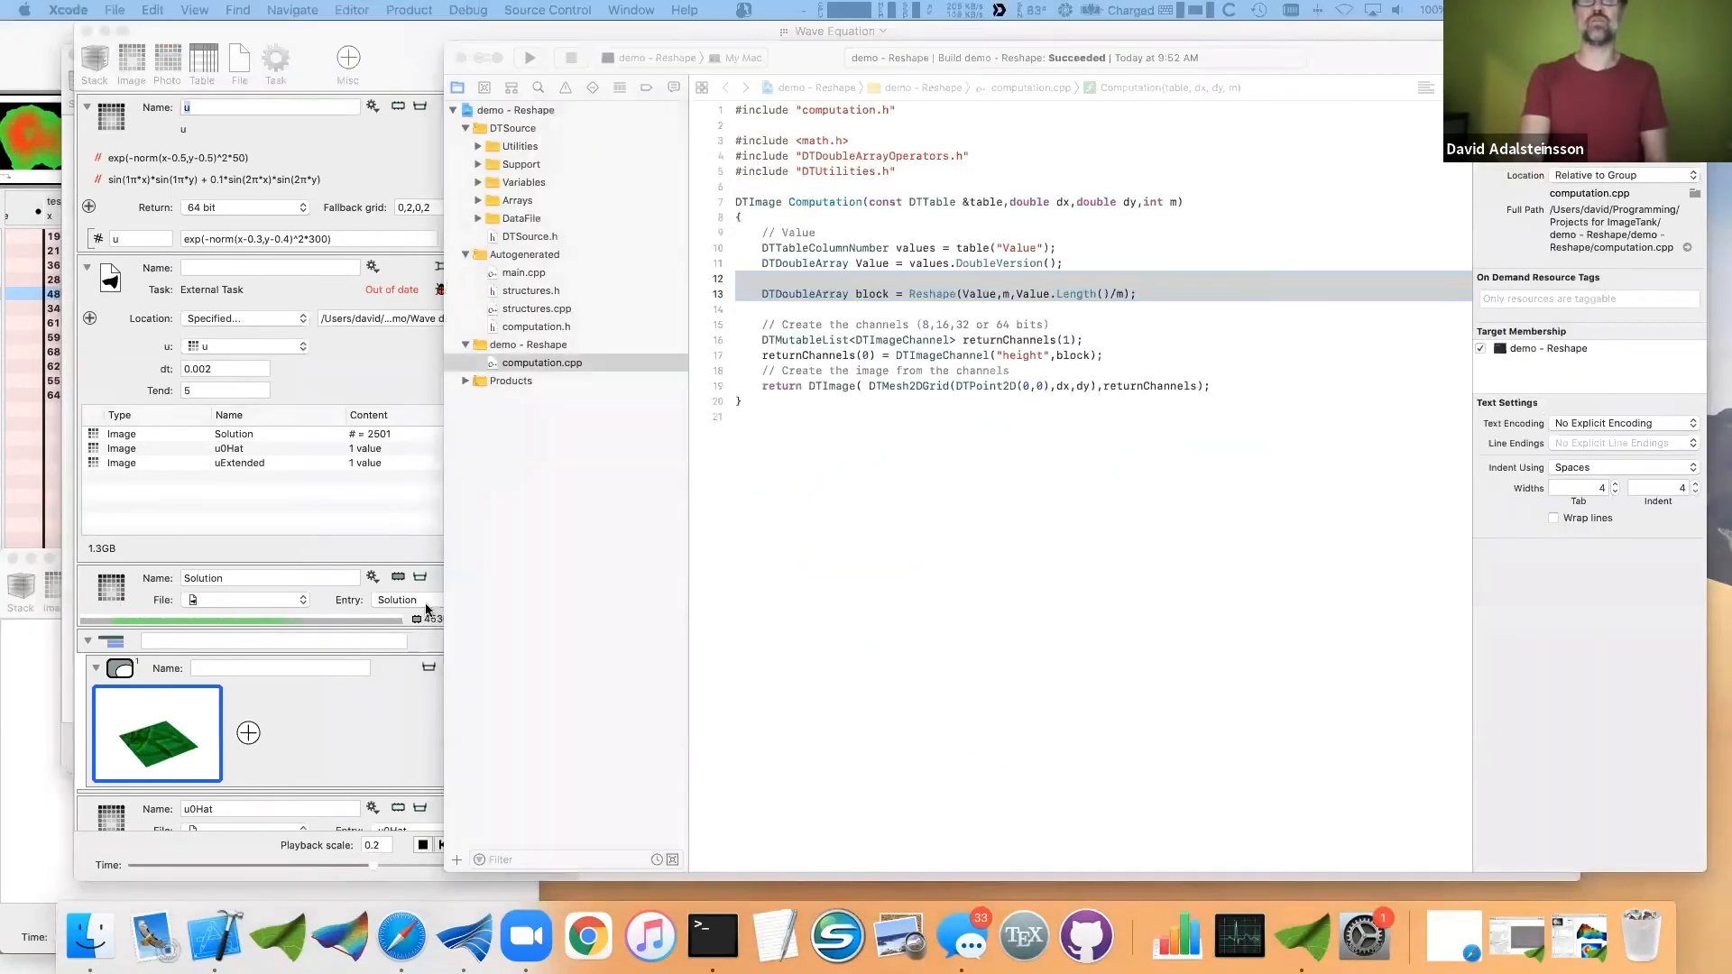
left_click_drag(1731, 46, 1396, 97)
scroll(1077, 471, "up", 15)
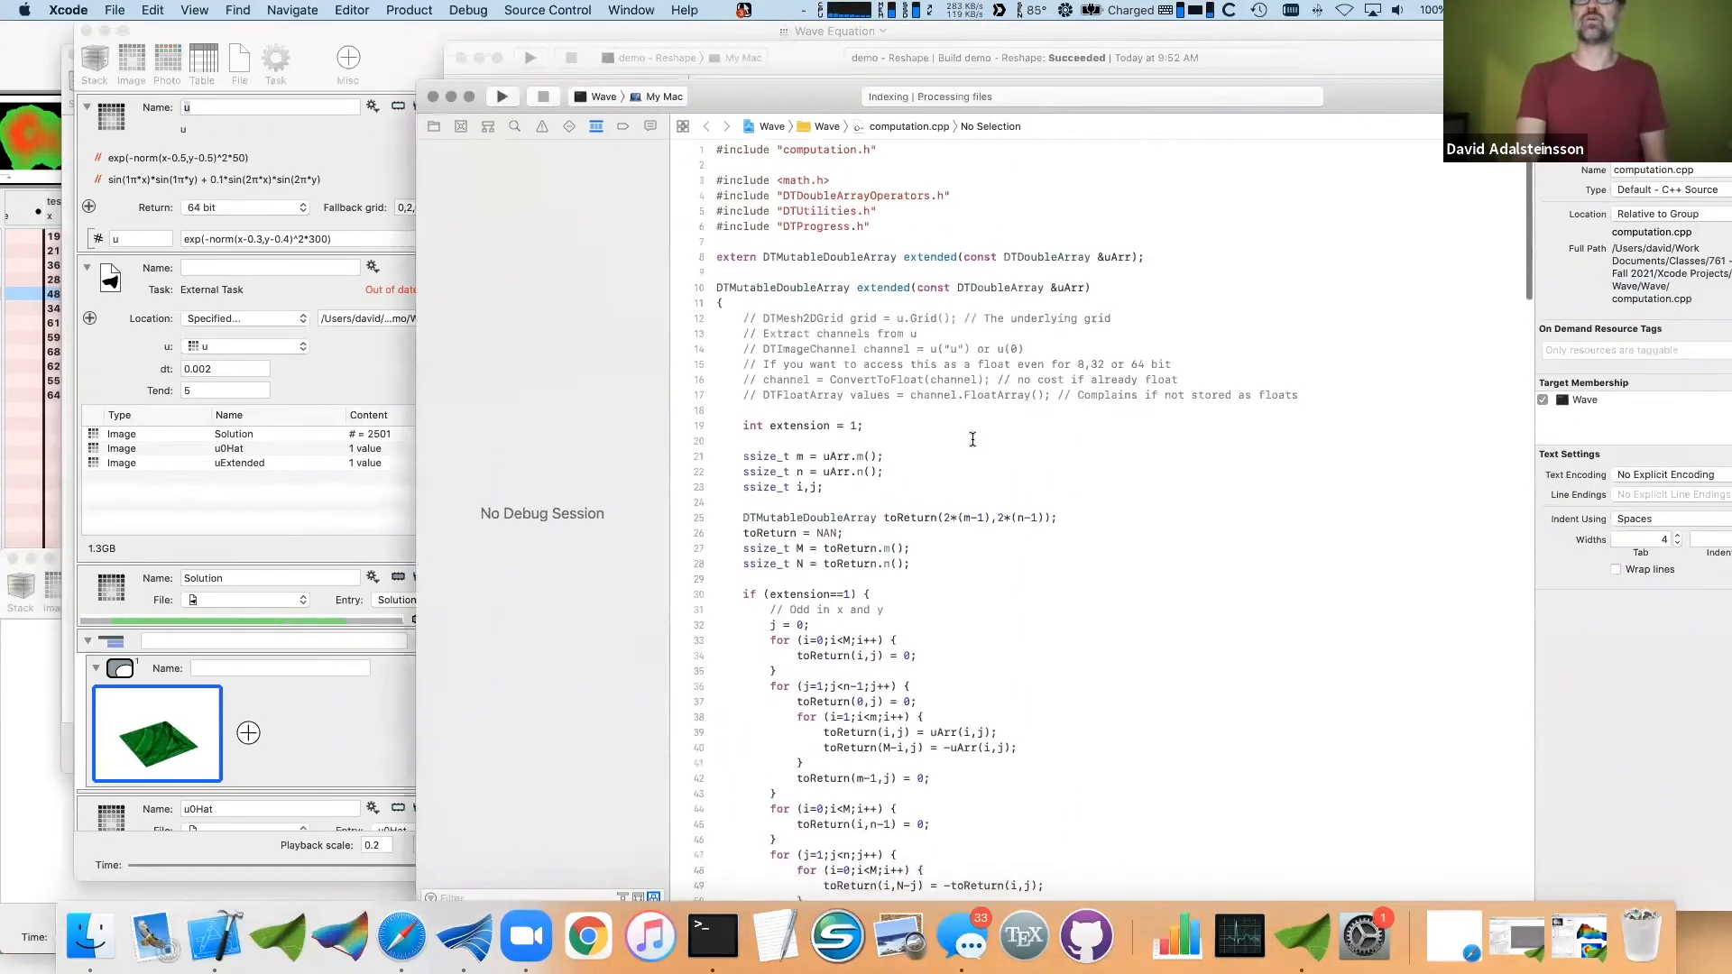
left_click(432, 125)
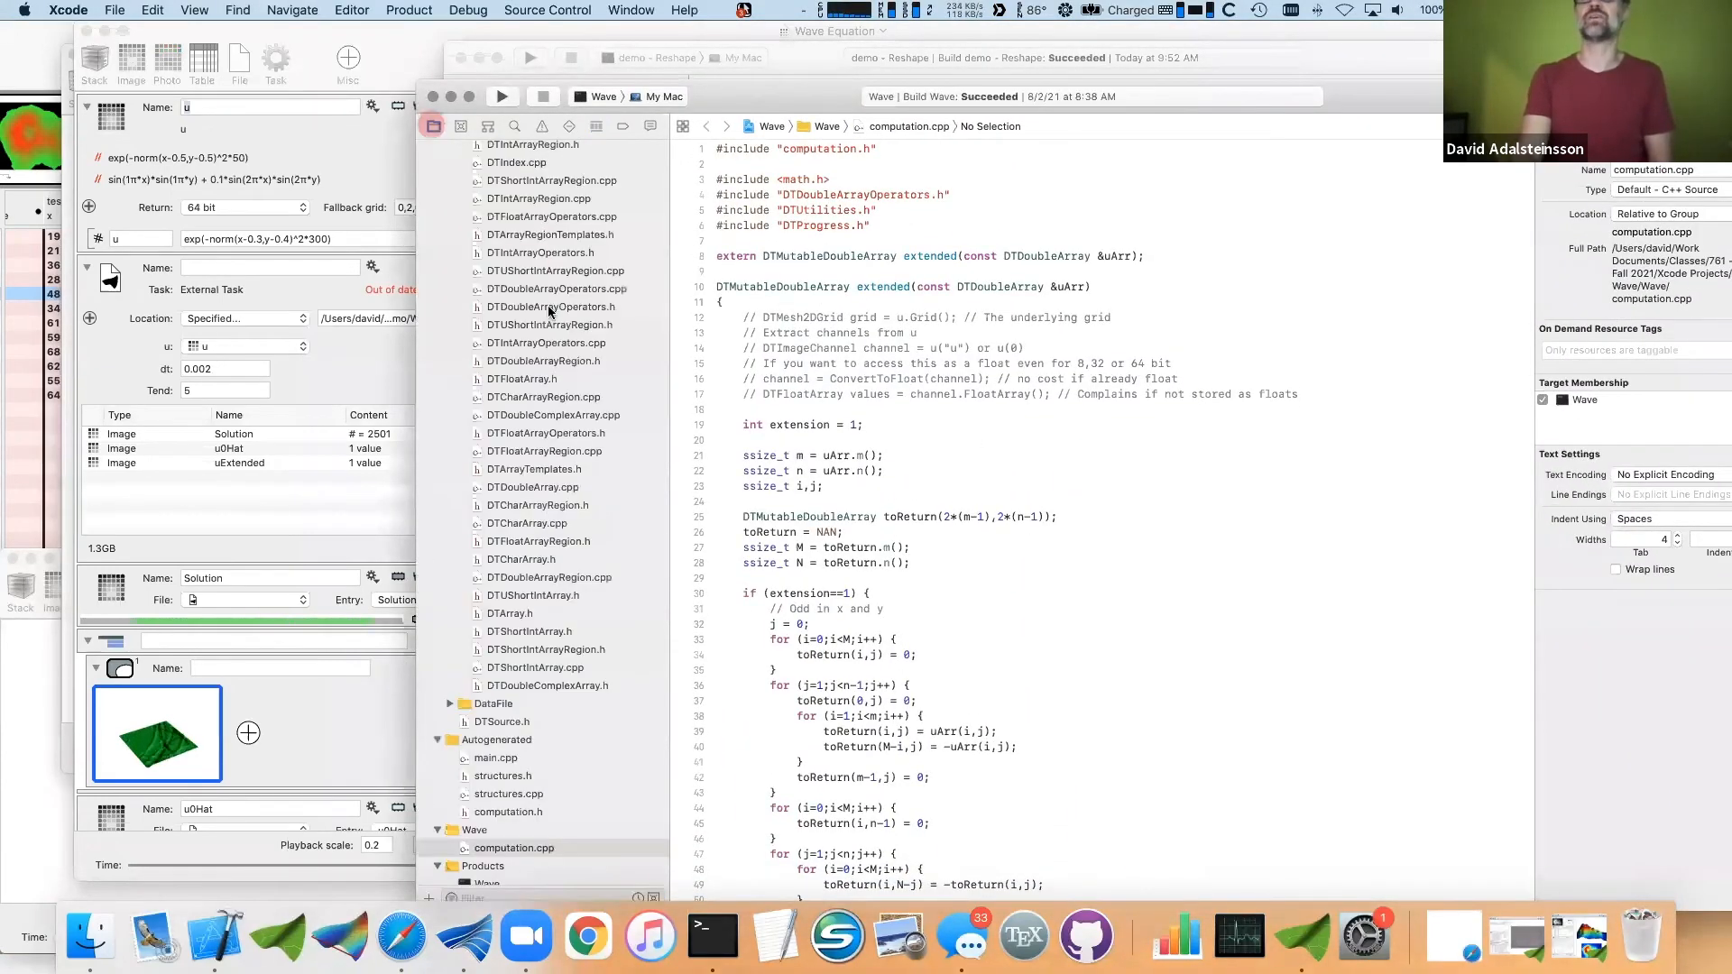
left_click(462, 834)
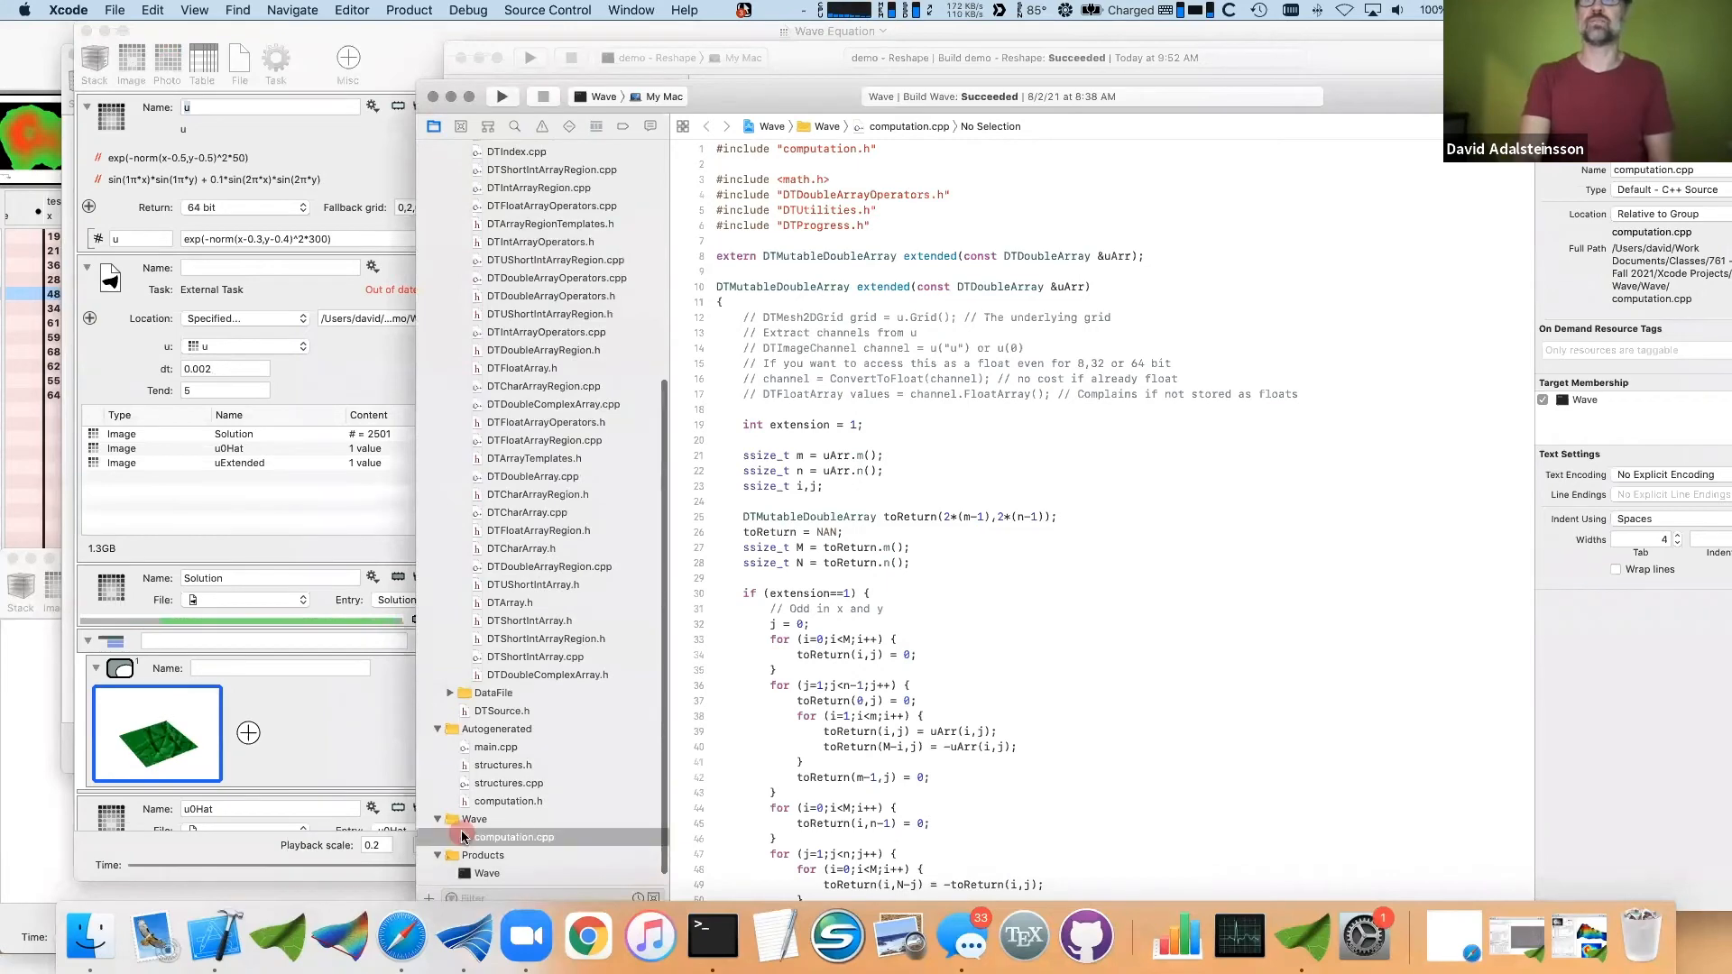
scroll(955, 629, "down", 10)
scroll(954, 629, "down", 20)
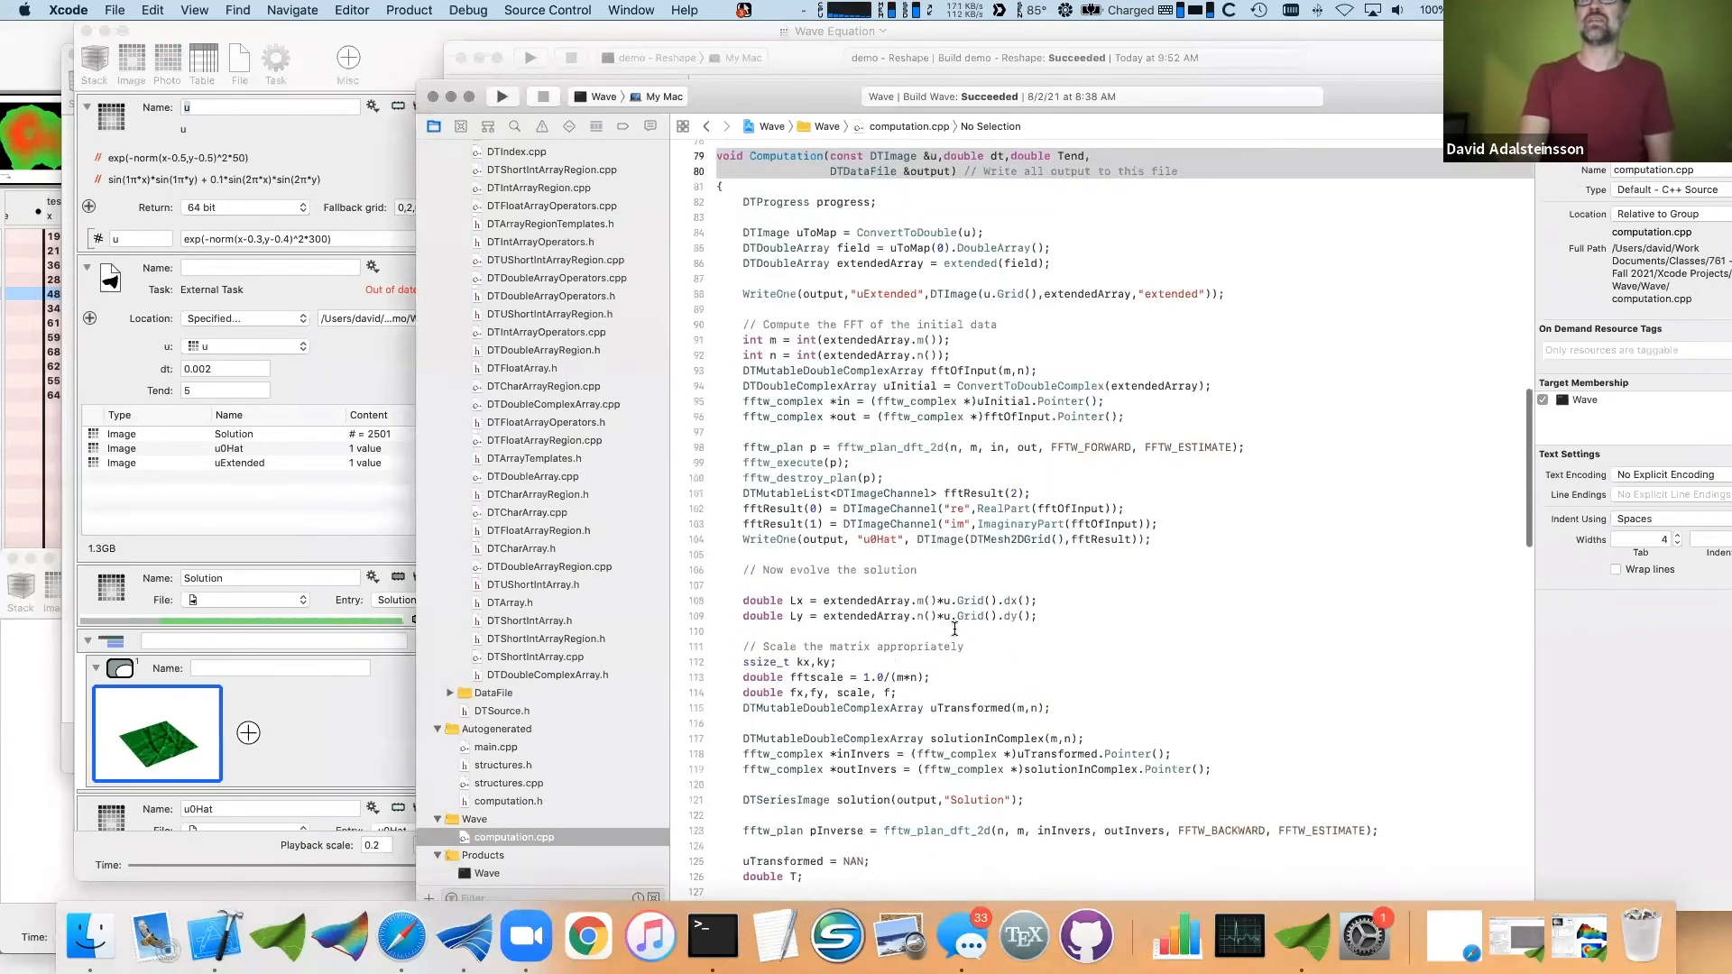
scroll(954, 628, "up", 20)
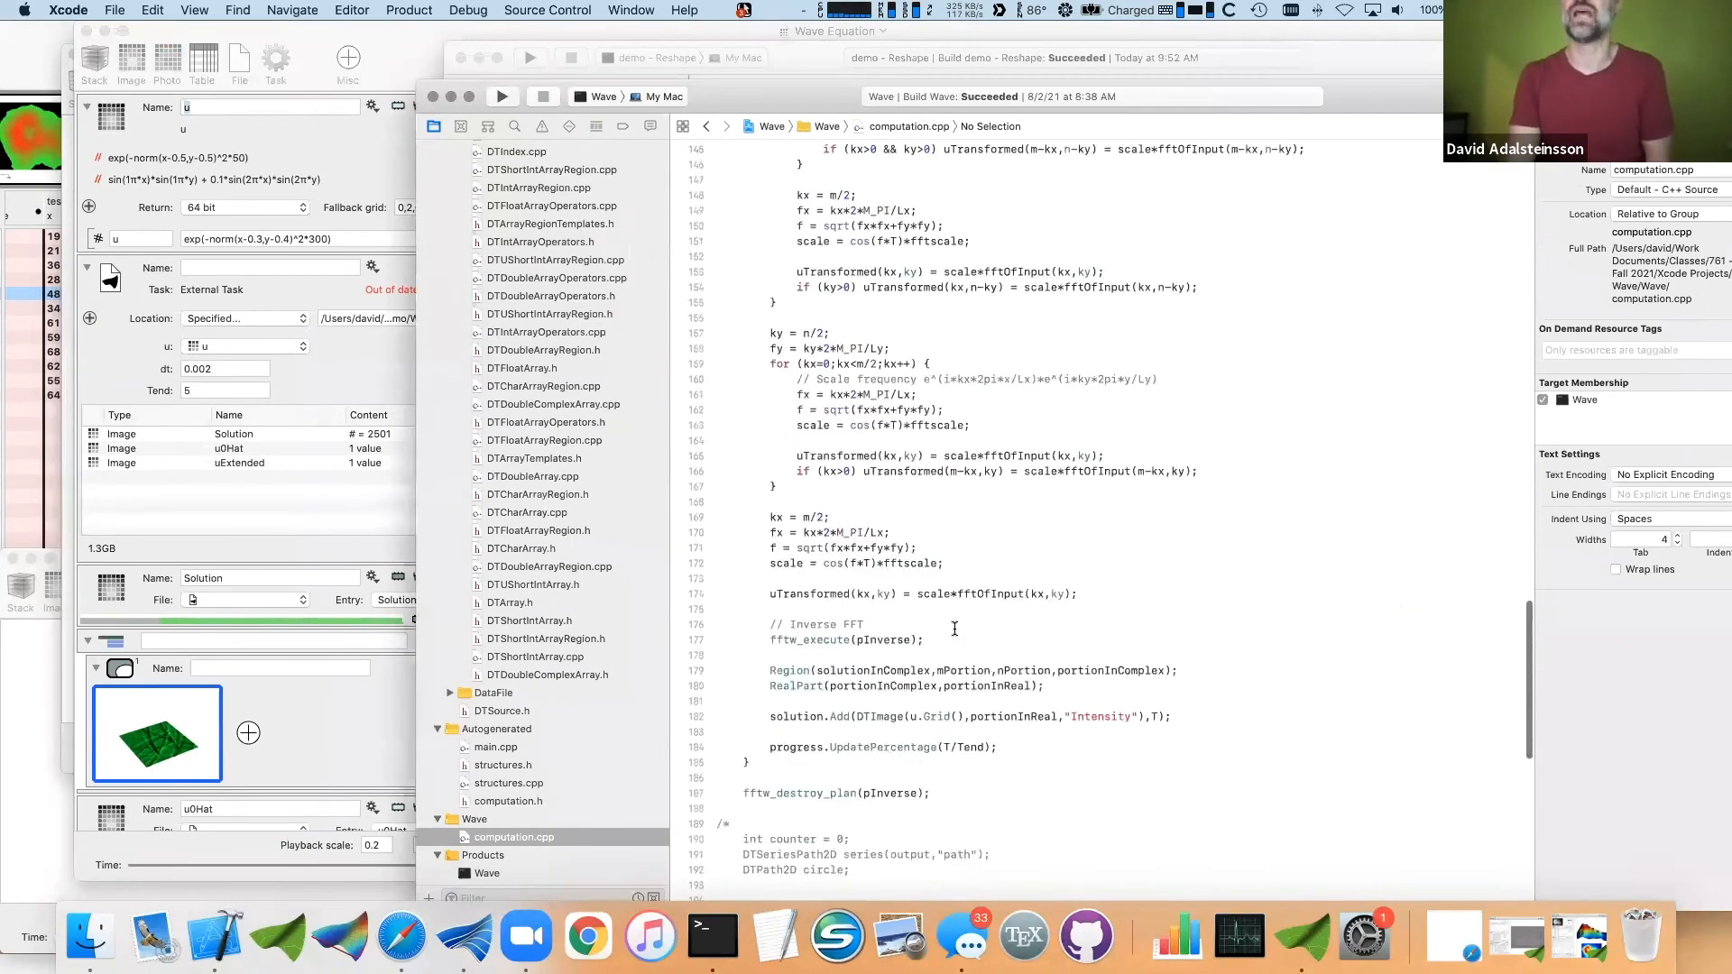
scroll(954, 629, "up", 7)
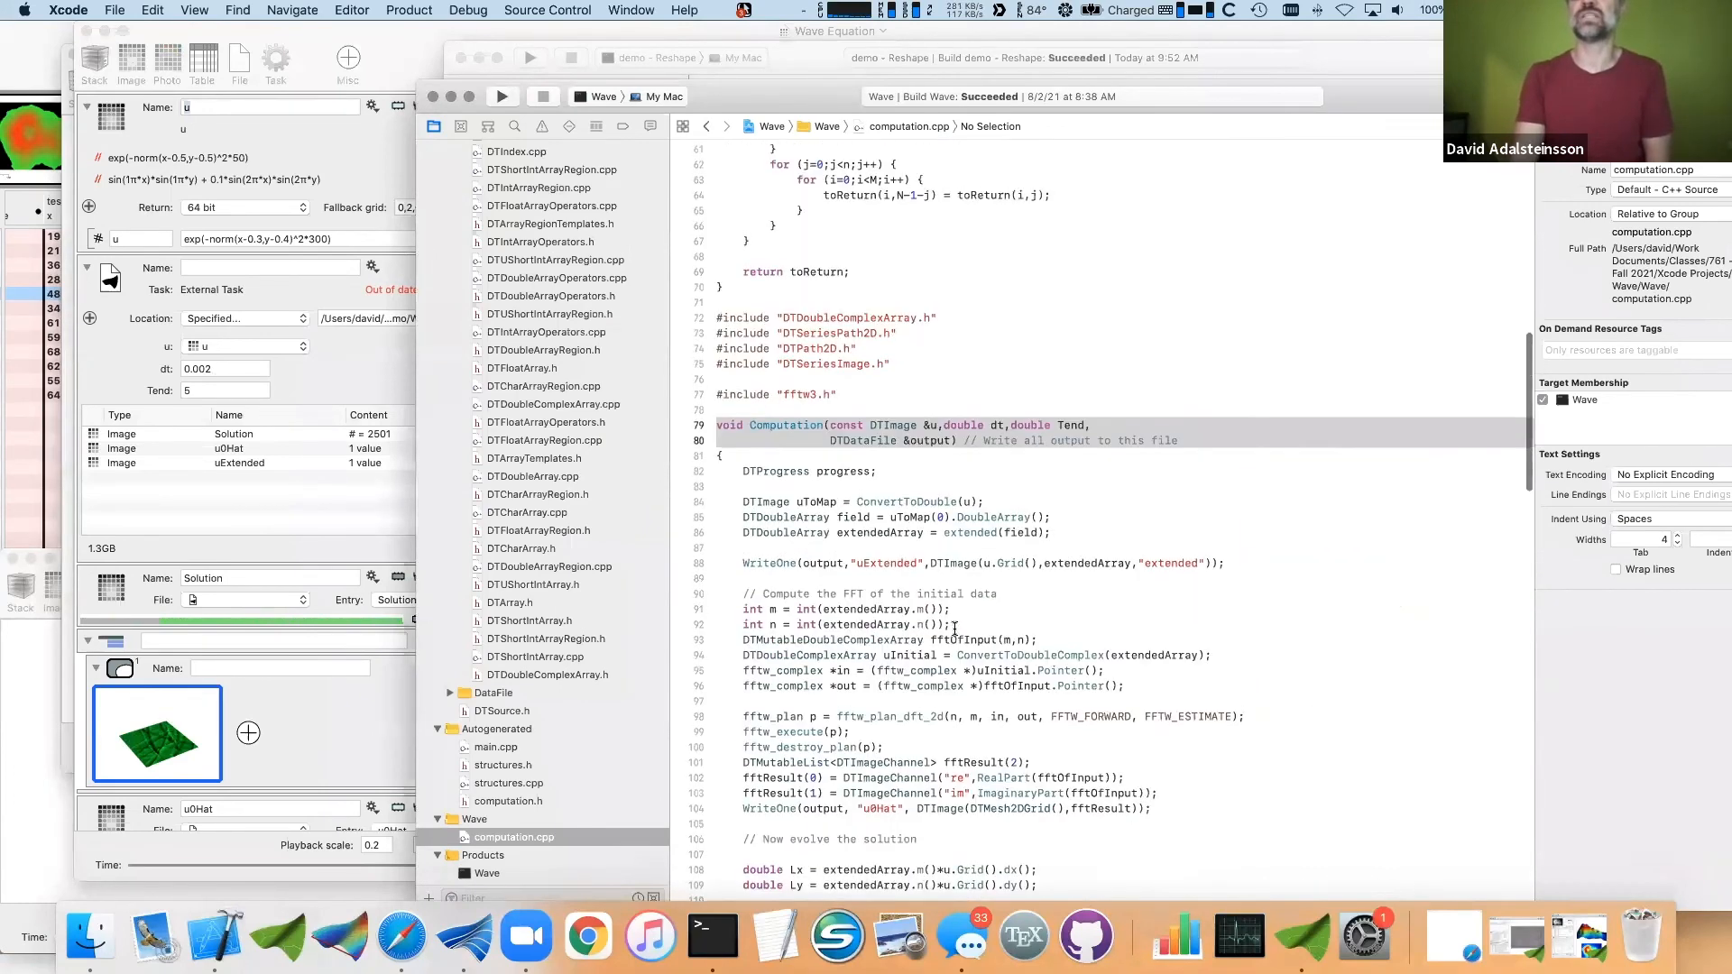
left_click(792, 441)
scroll(958, 805, "down", 5)
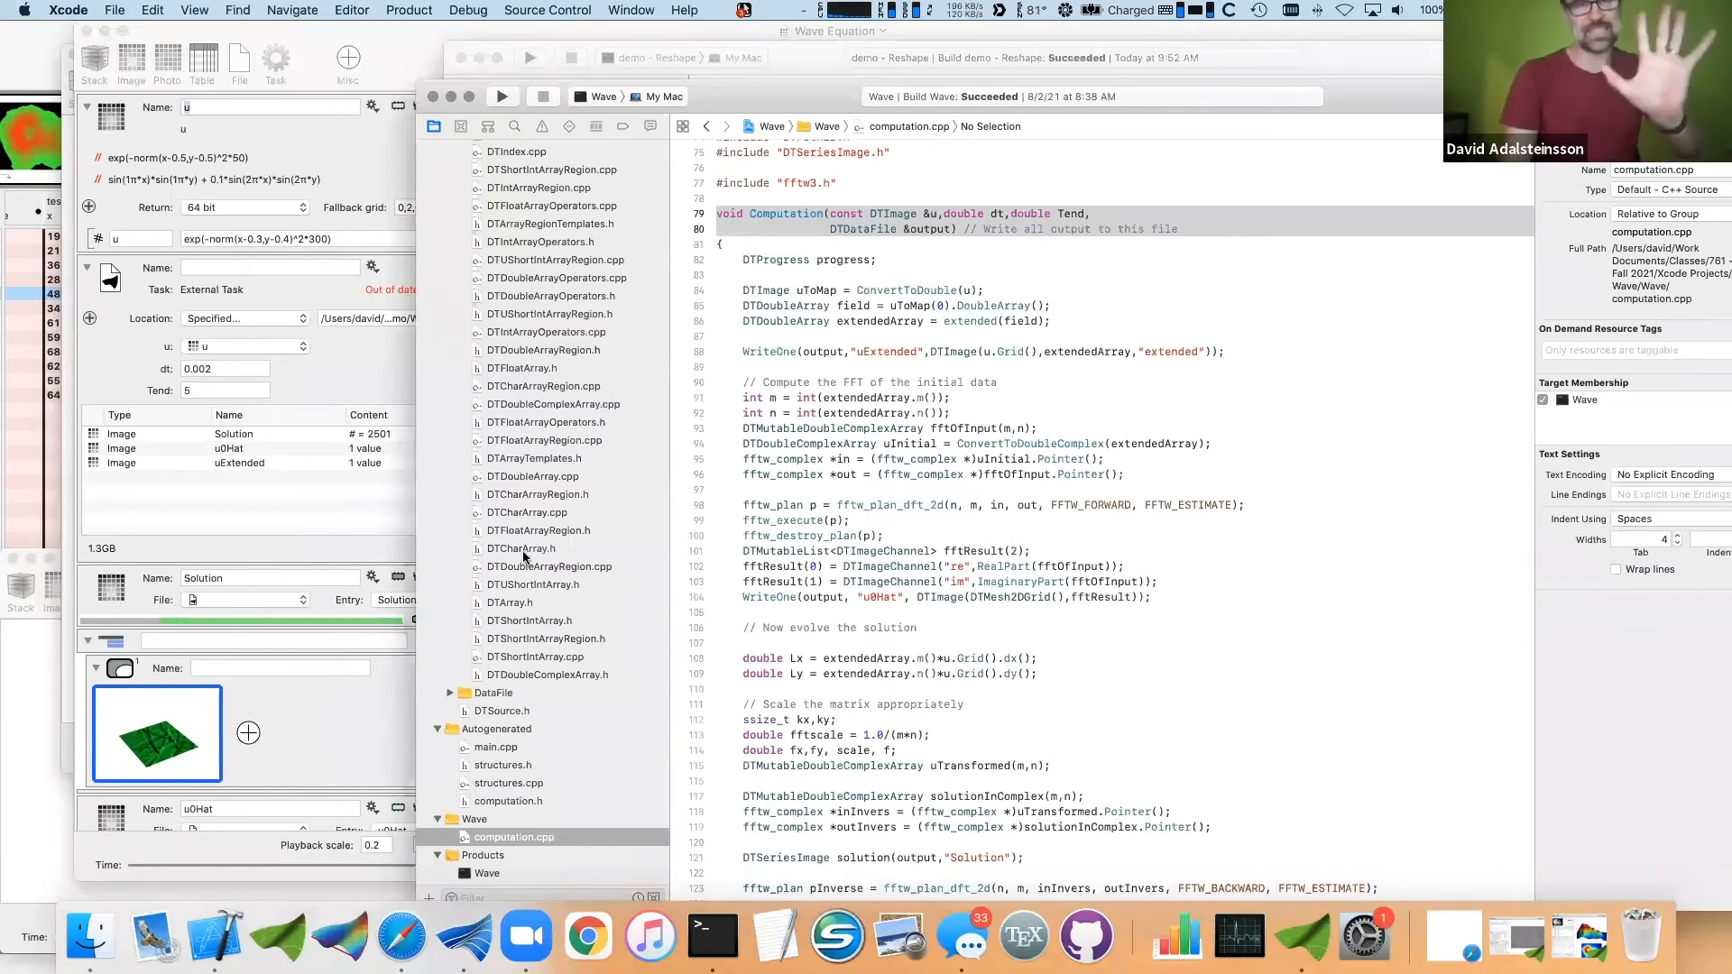
- Return to the Wave Equation document in ImageTank, turn on looping and replay the solution
left_click(393, 730)
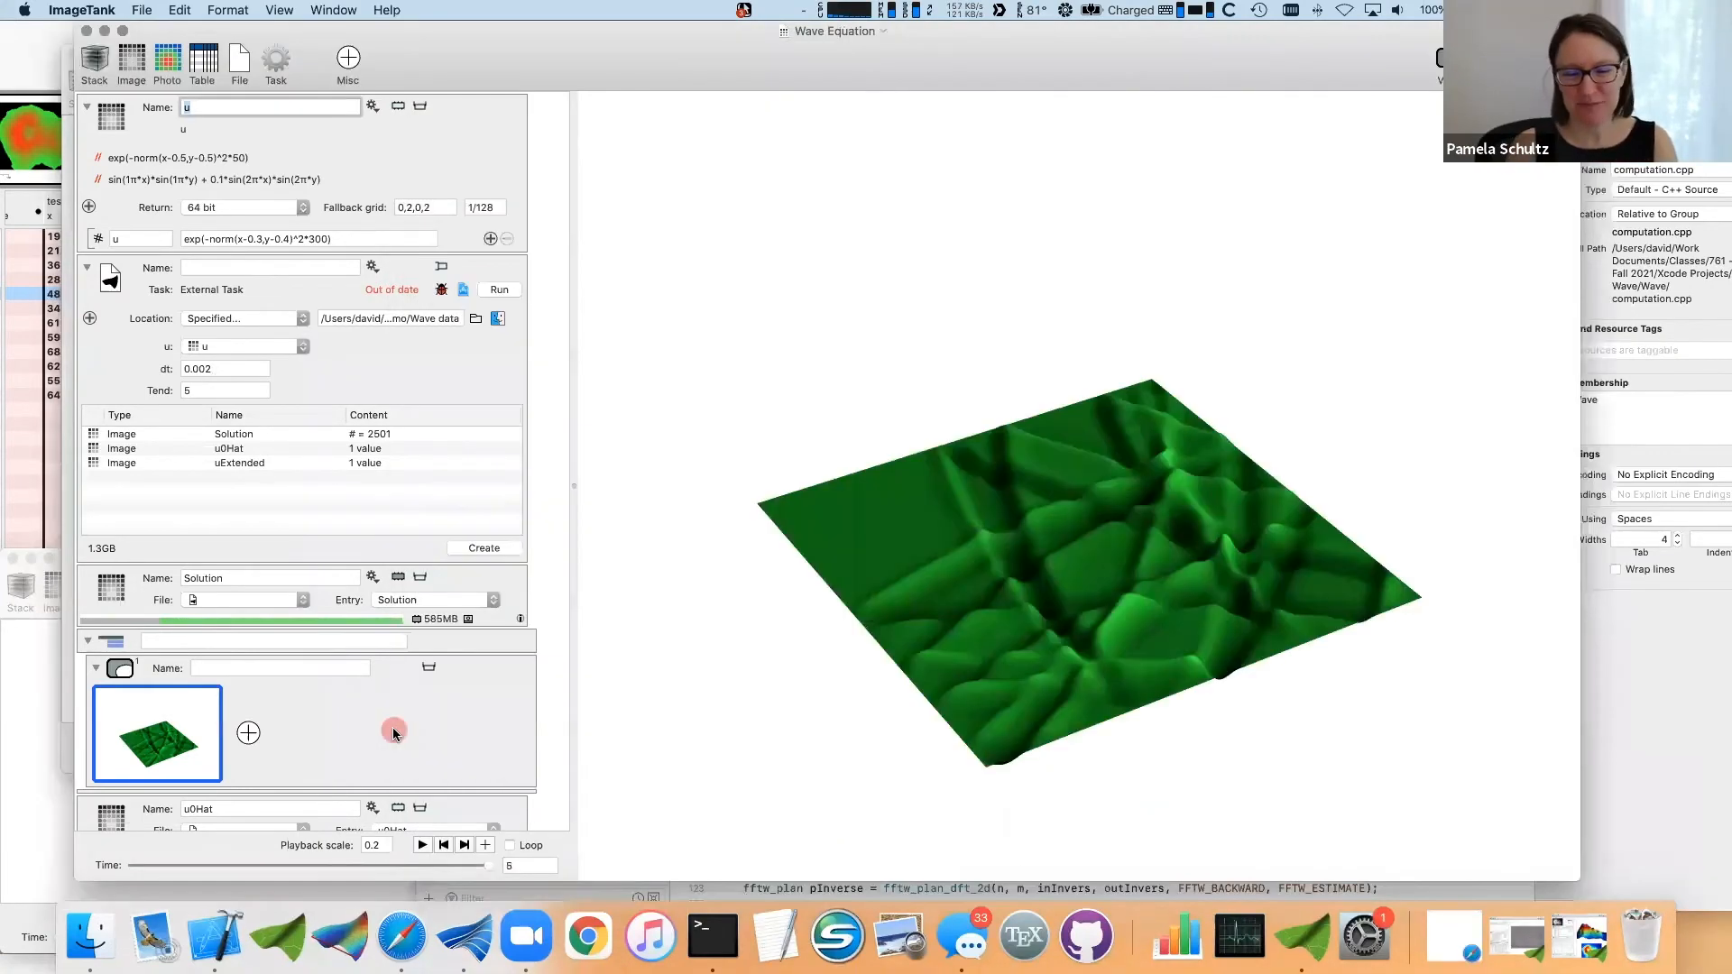
left_click(510, 845)
left_click(422, 845)
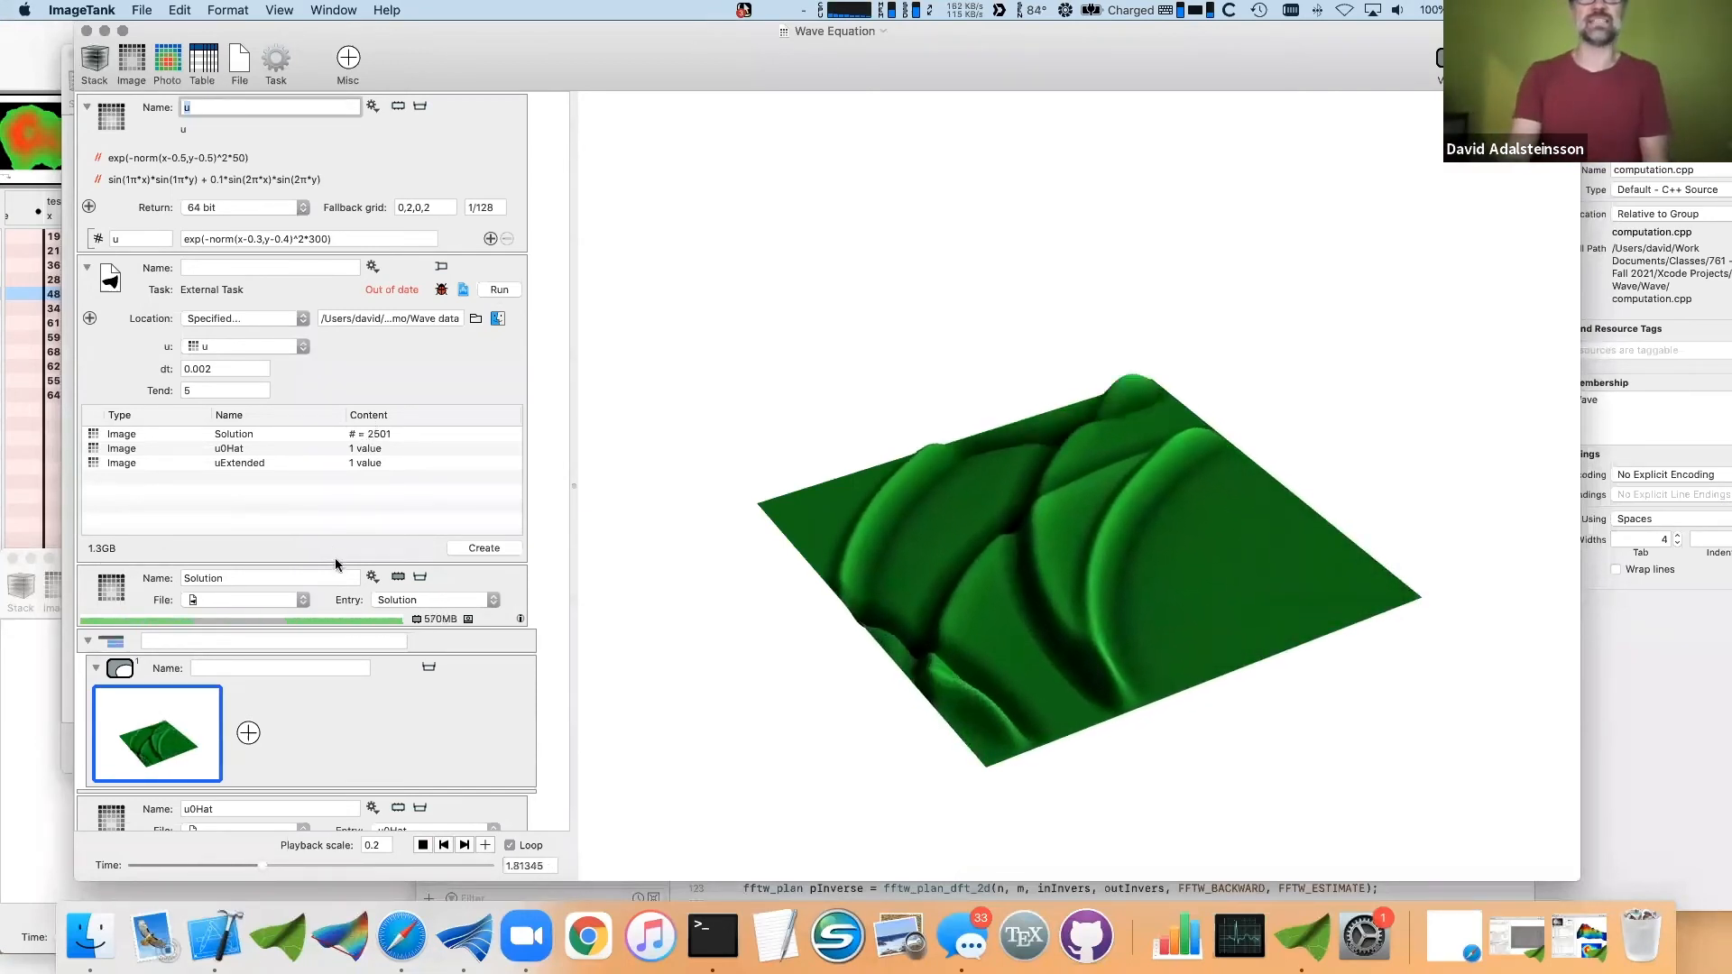
- Expand the Solution image's preview and inspect its pixel values with the magnifier while the solution plays
left_click(425, 580)
scroll(397, 601, "down", 4)
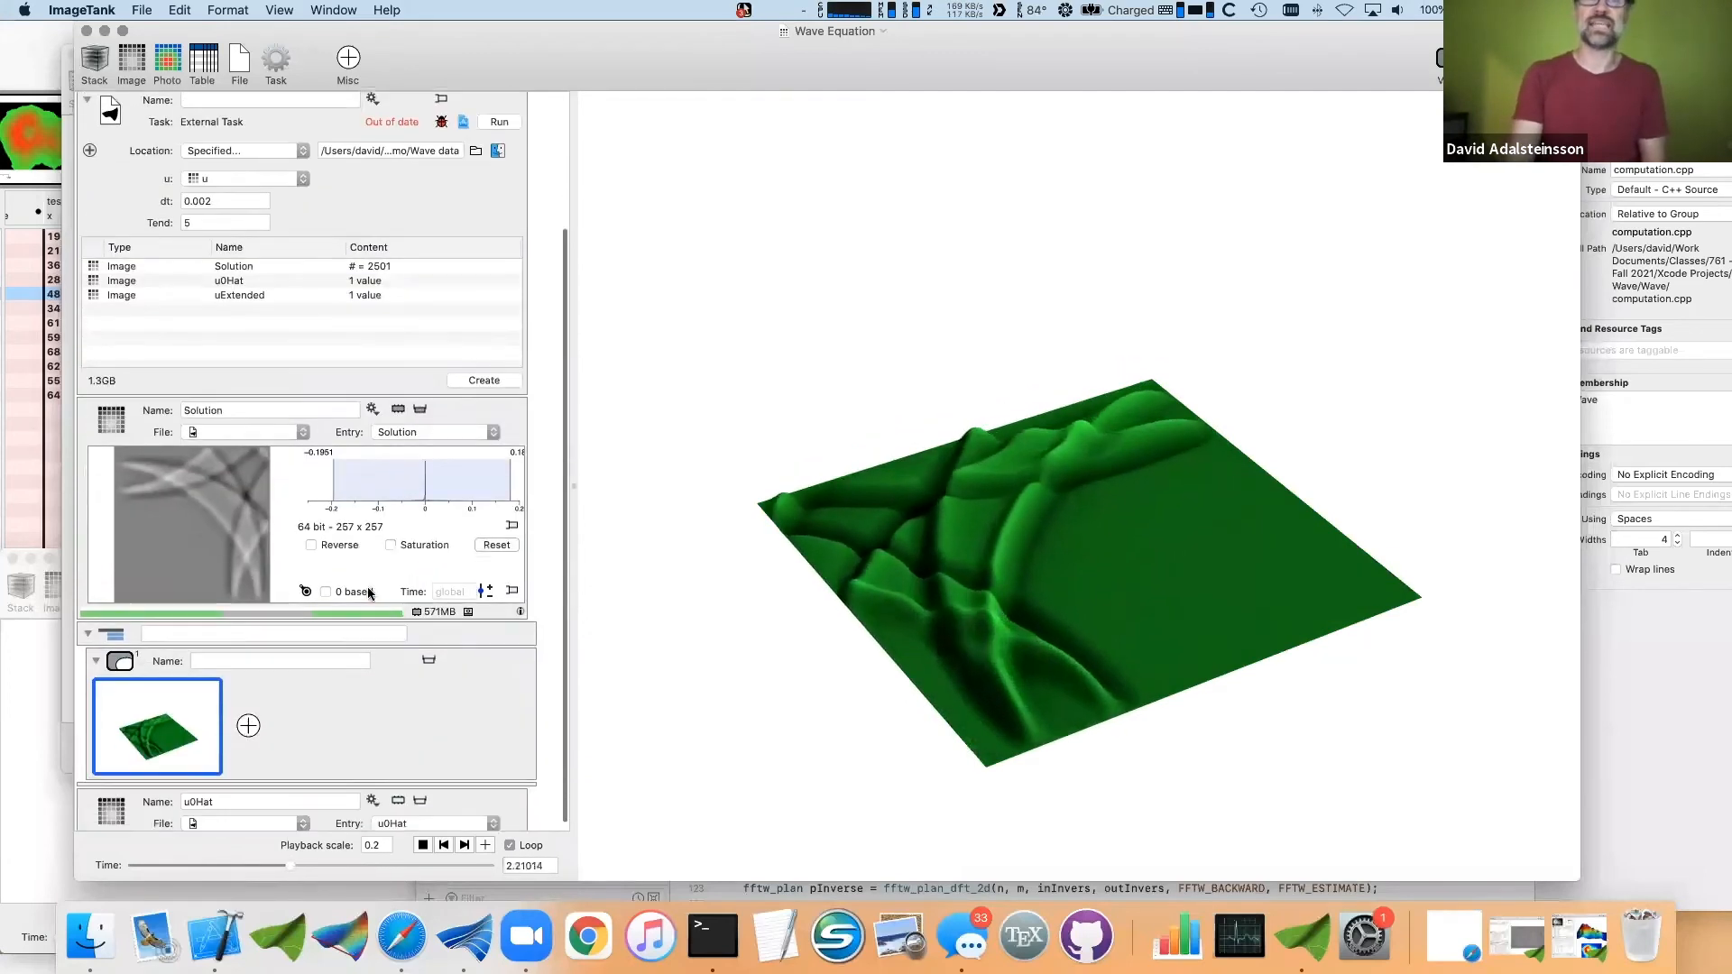
left_click_drag(229, 525, 186, 480)
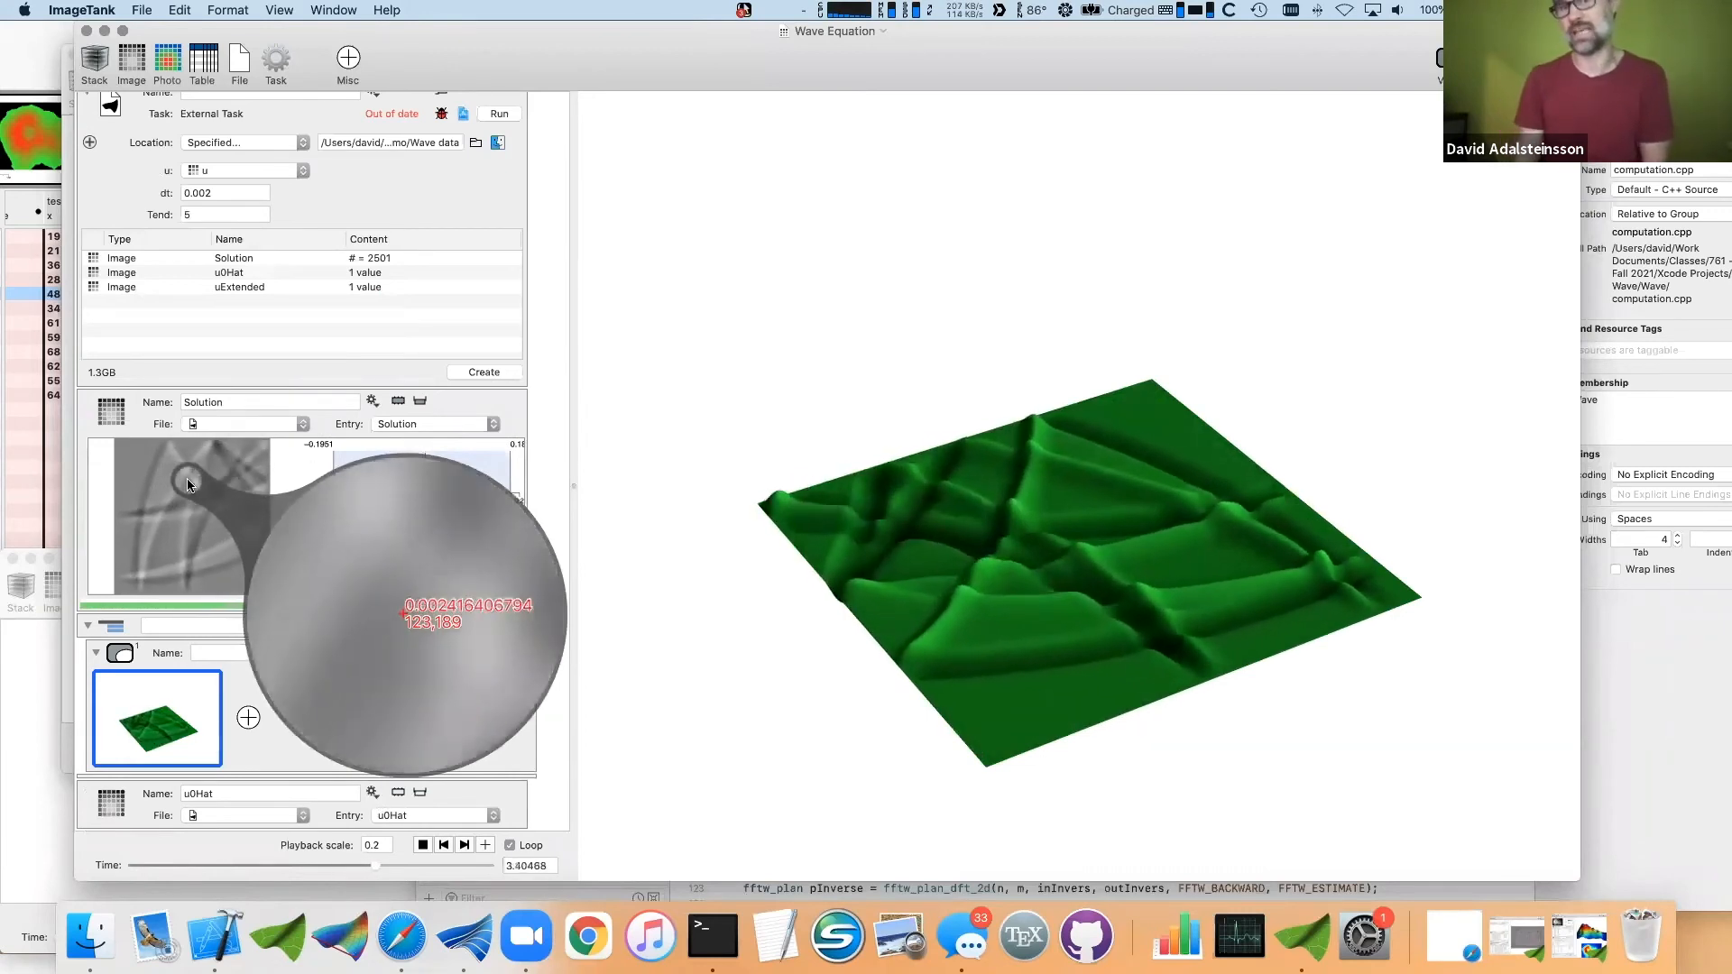
left_click_drag(186, 479, 187, 480)
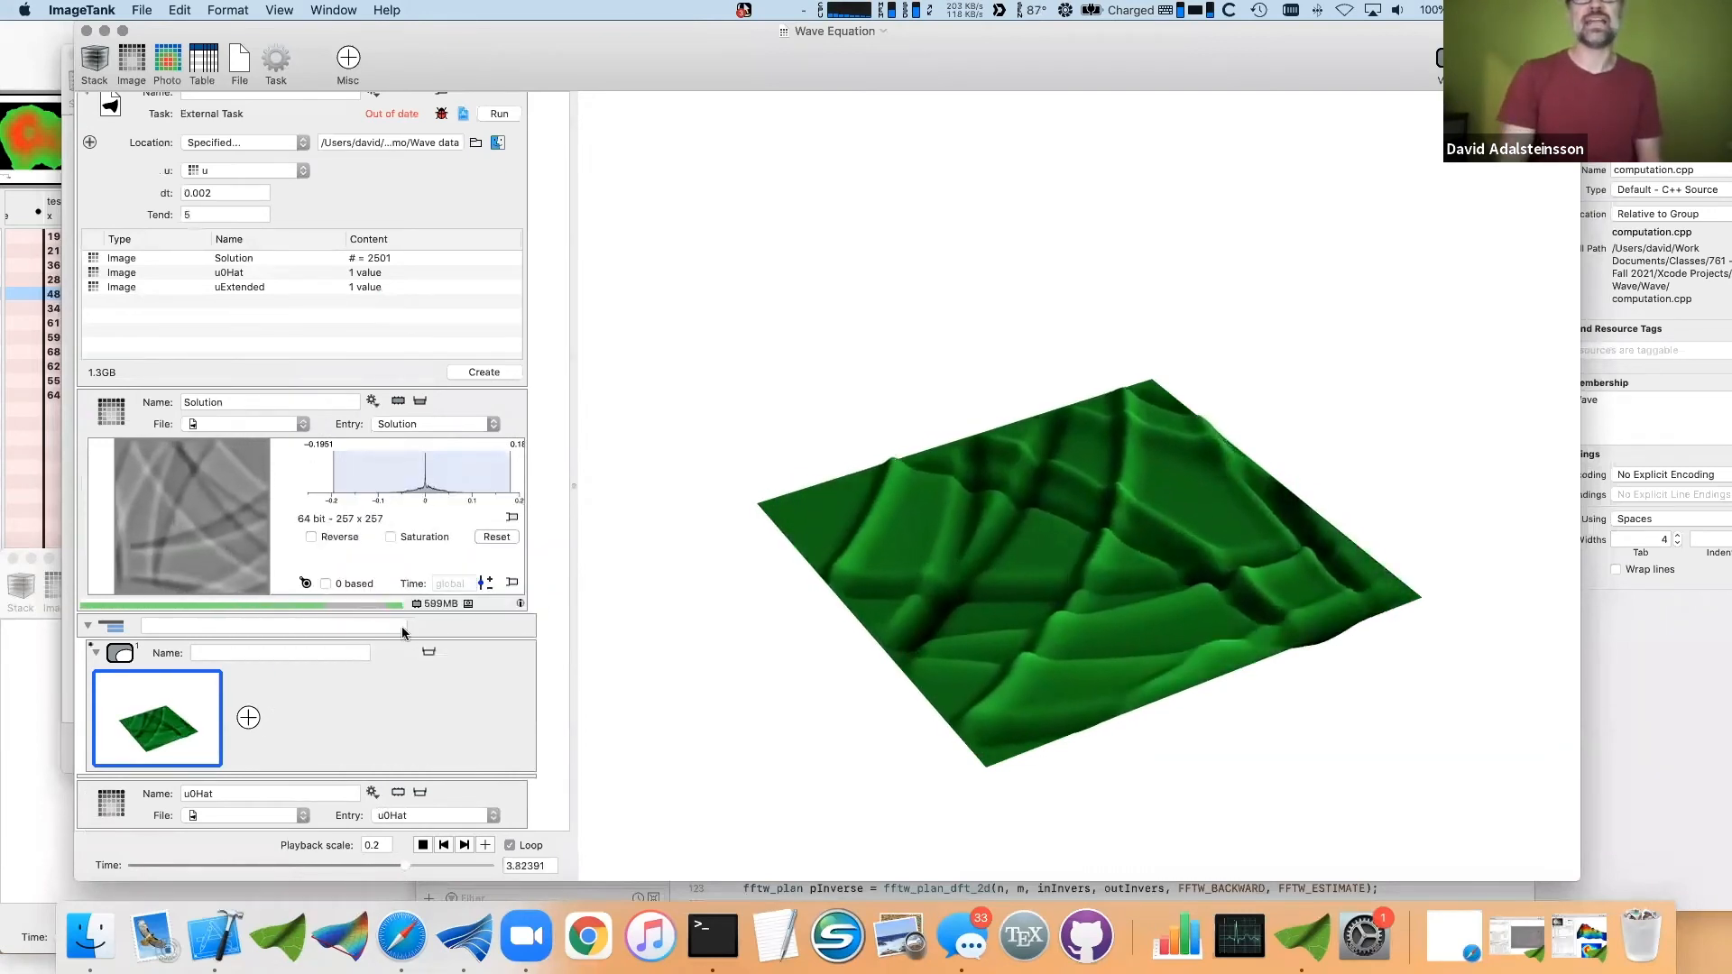
- Rotate and zoom the 3D wave surface to a low viewing angle, stop the playback and rewind to time 0
left_click_drag(1109, 632, 961, 614)
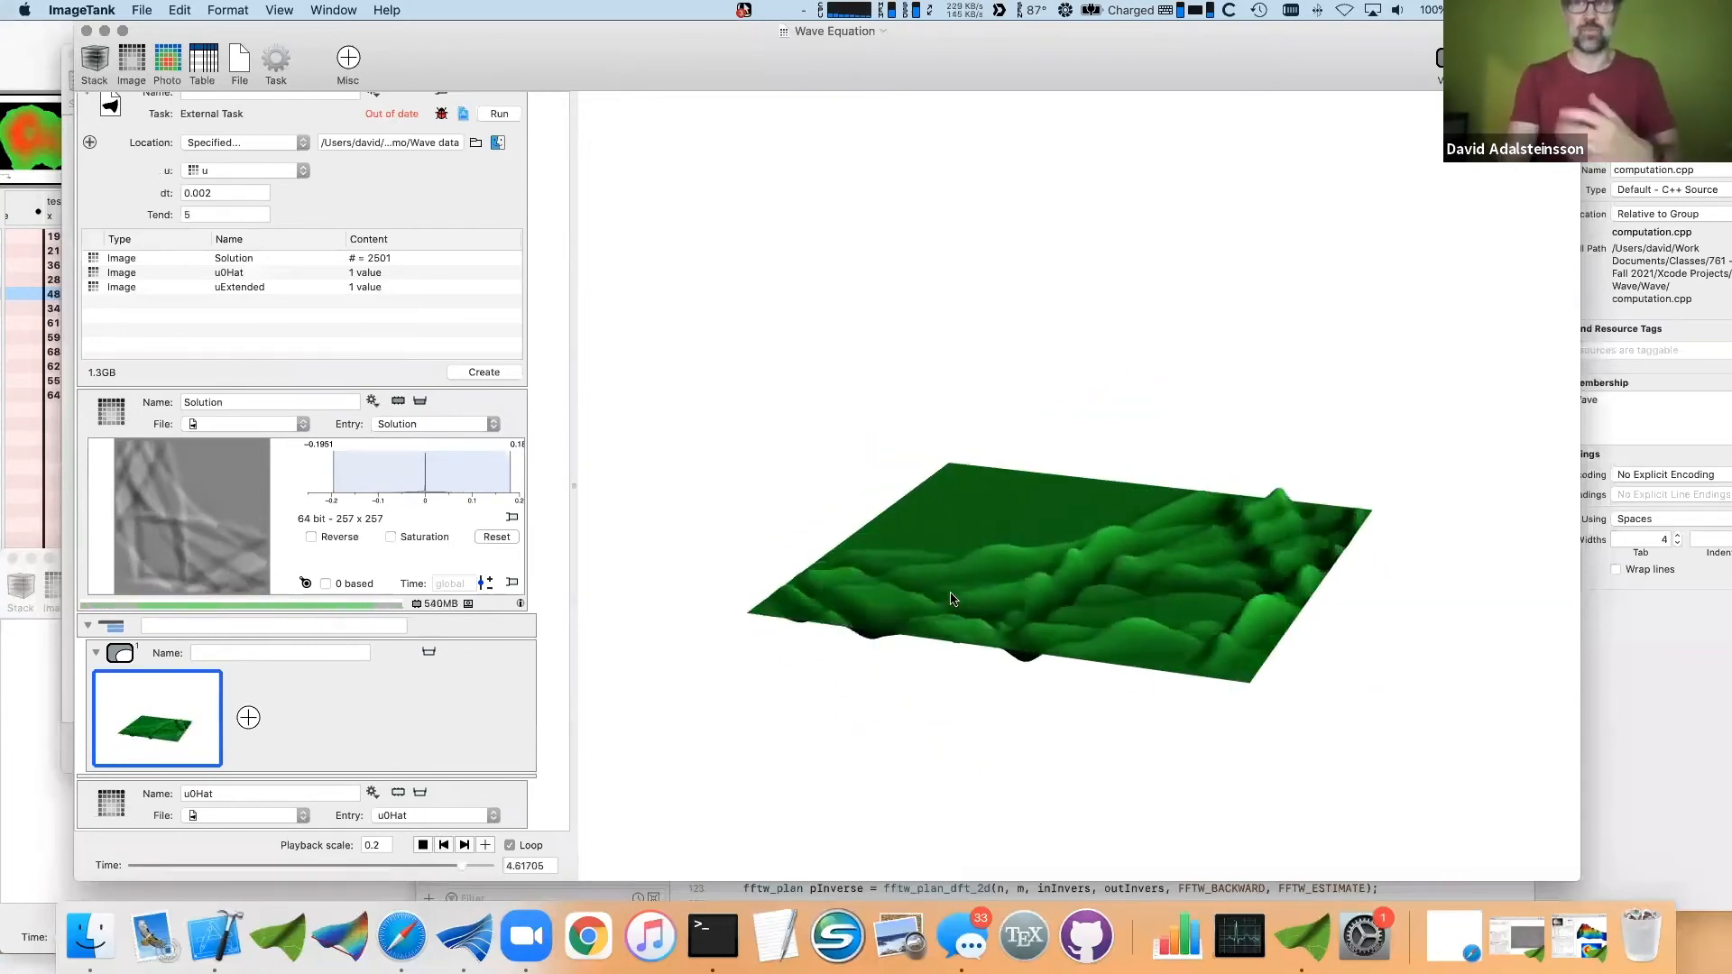
left_click_drag(1060, 651, 817, 674)
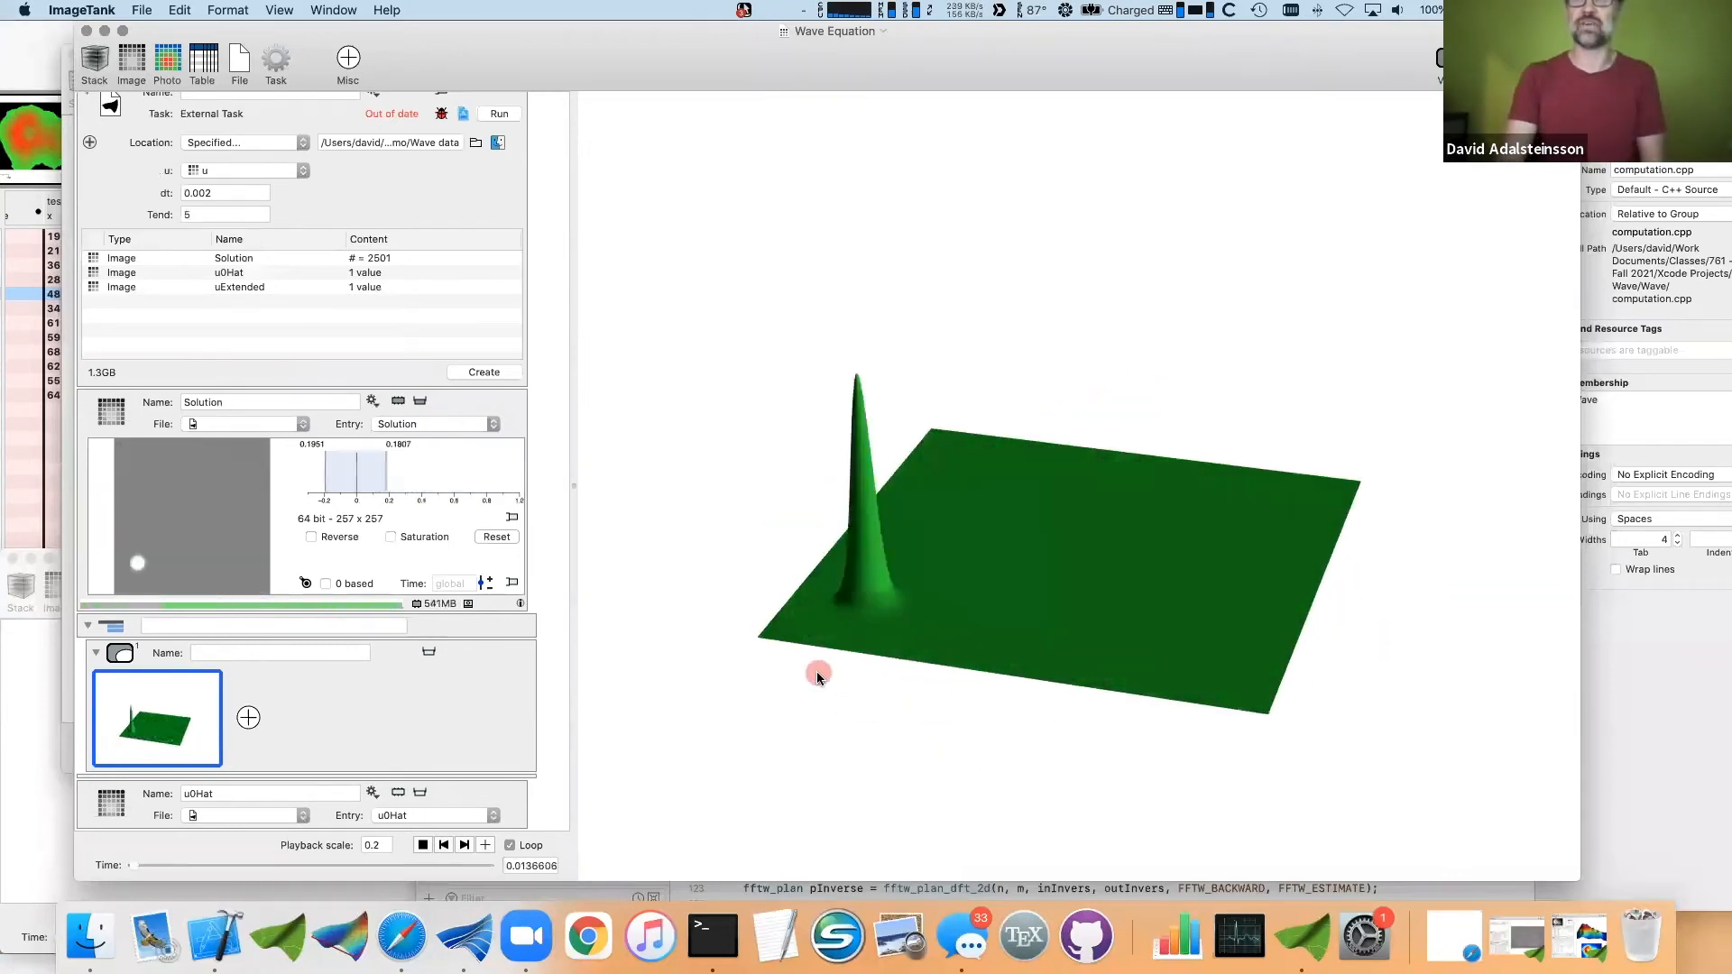
scroll(817, 673, "up", 5)
scroll(816, 673, "down", 5)
left_click_drag(720, 736, 998, 684)
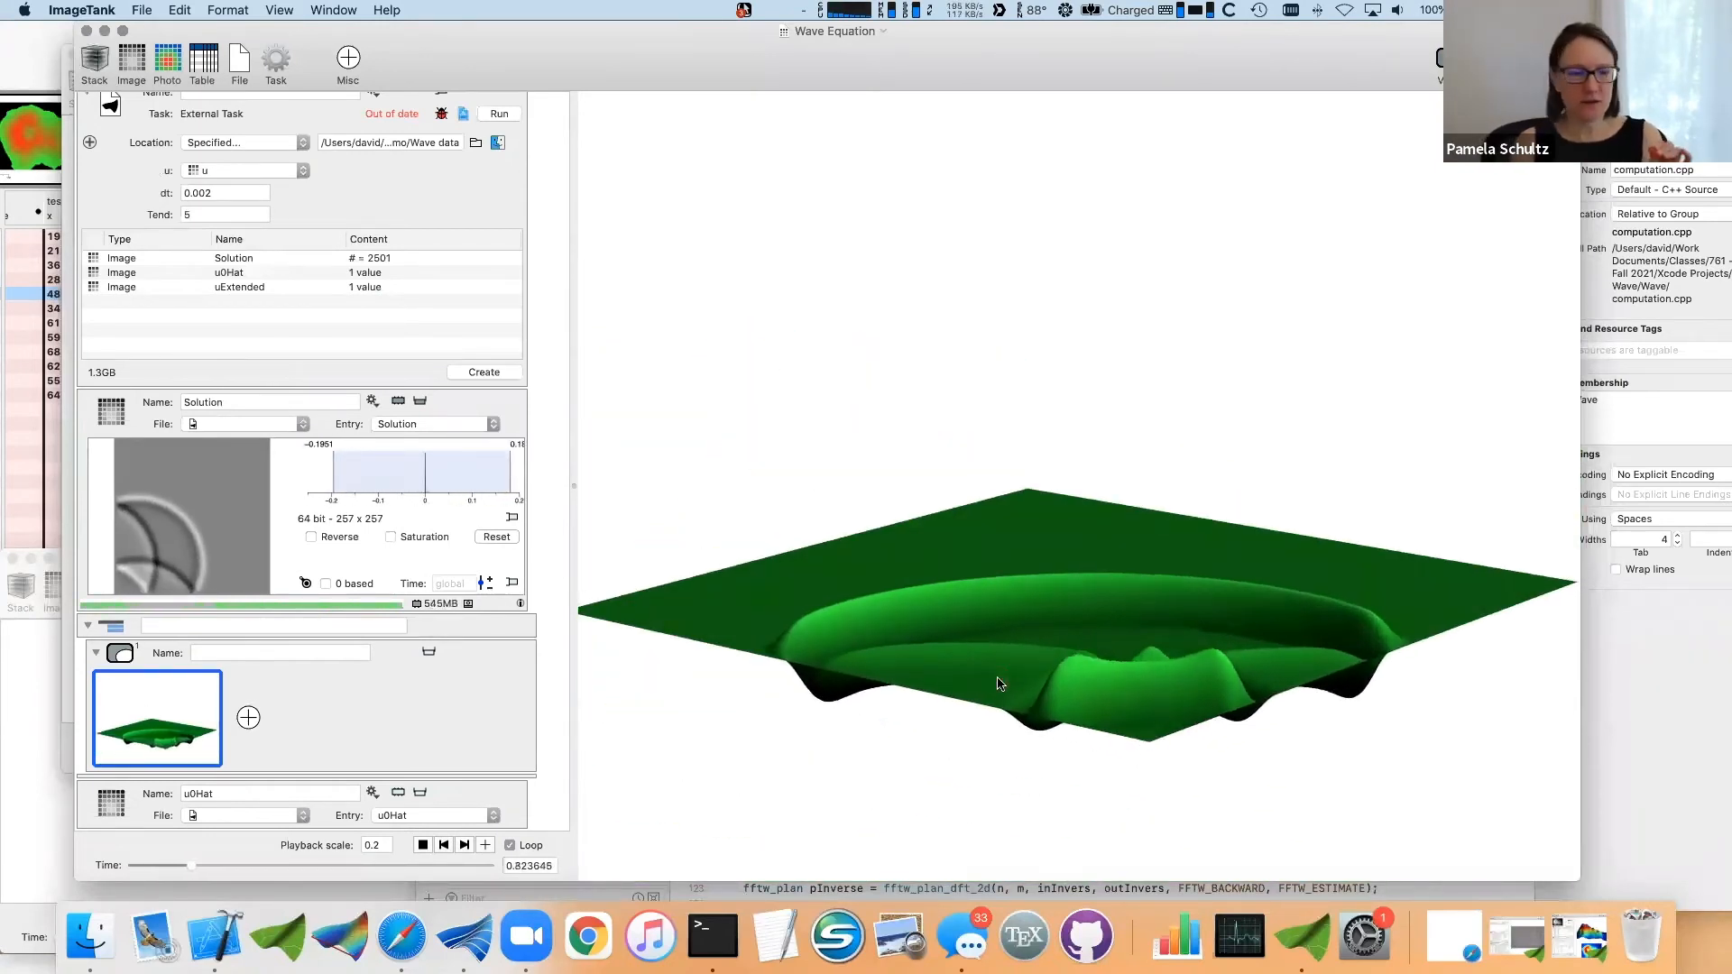
left_click(423, 845)
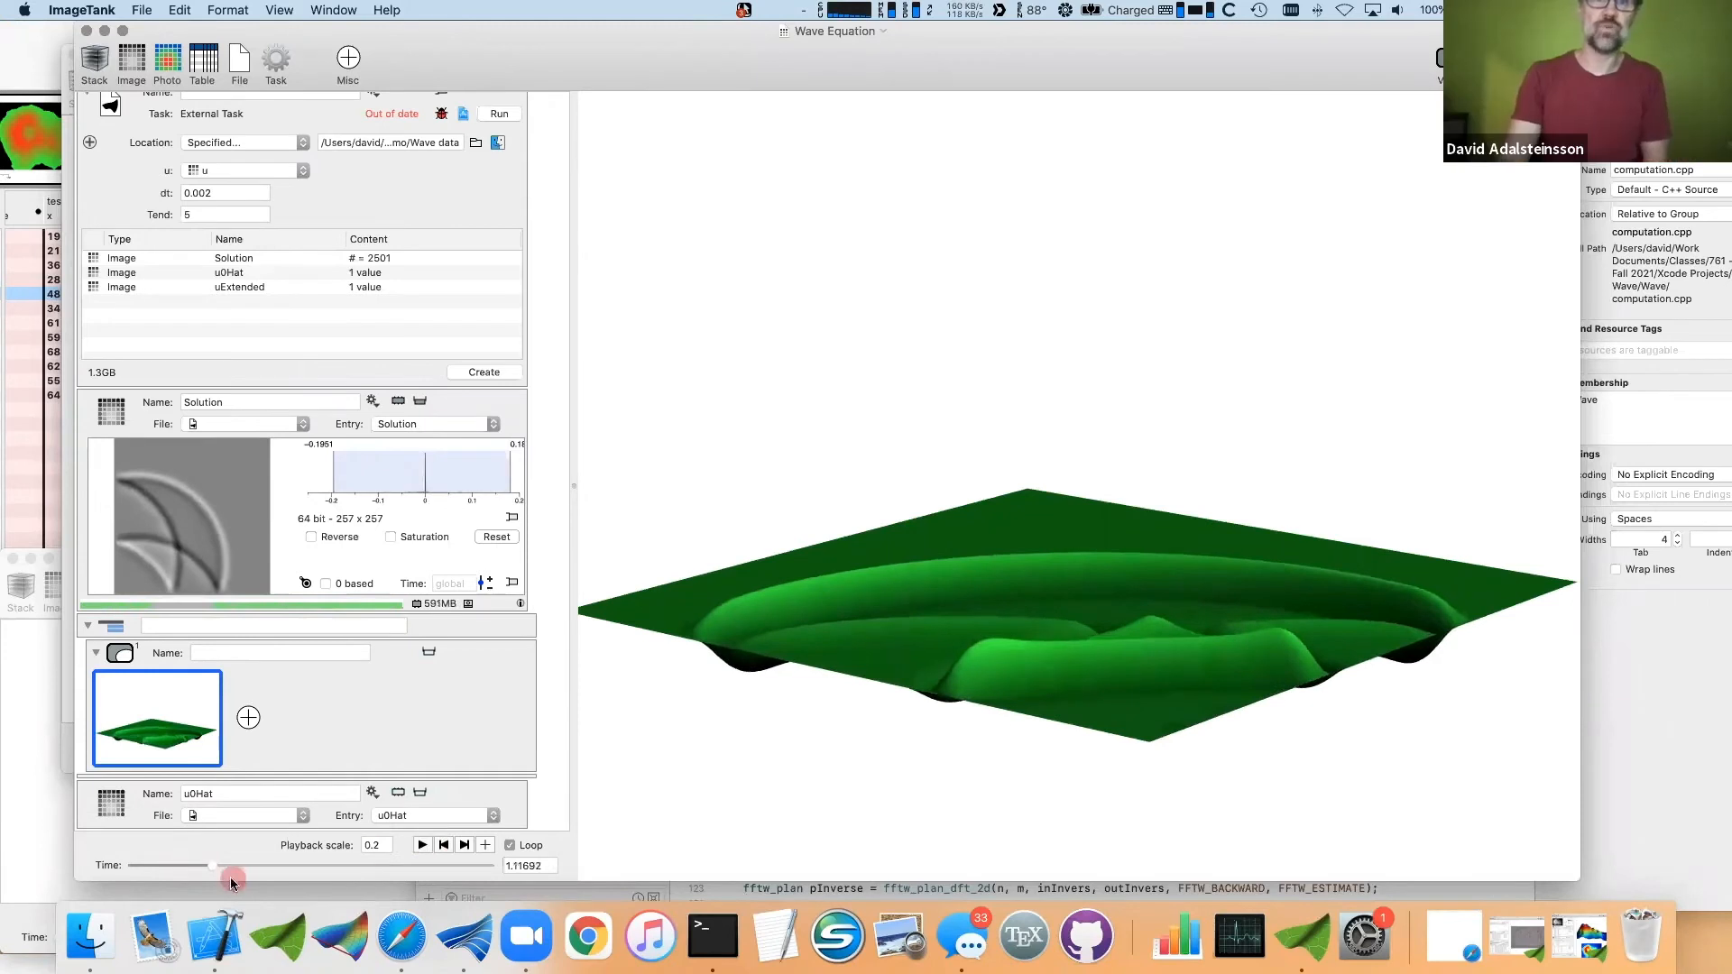
left_click_drag(215, 868, 112, 870)
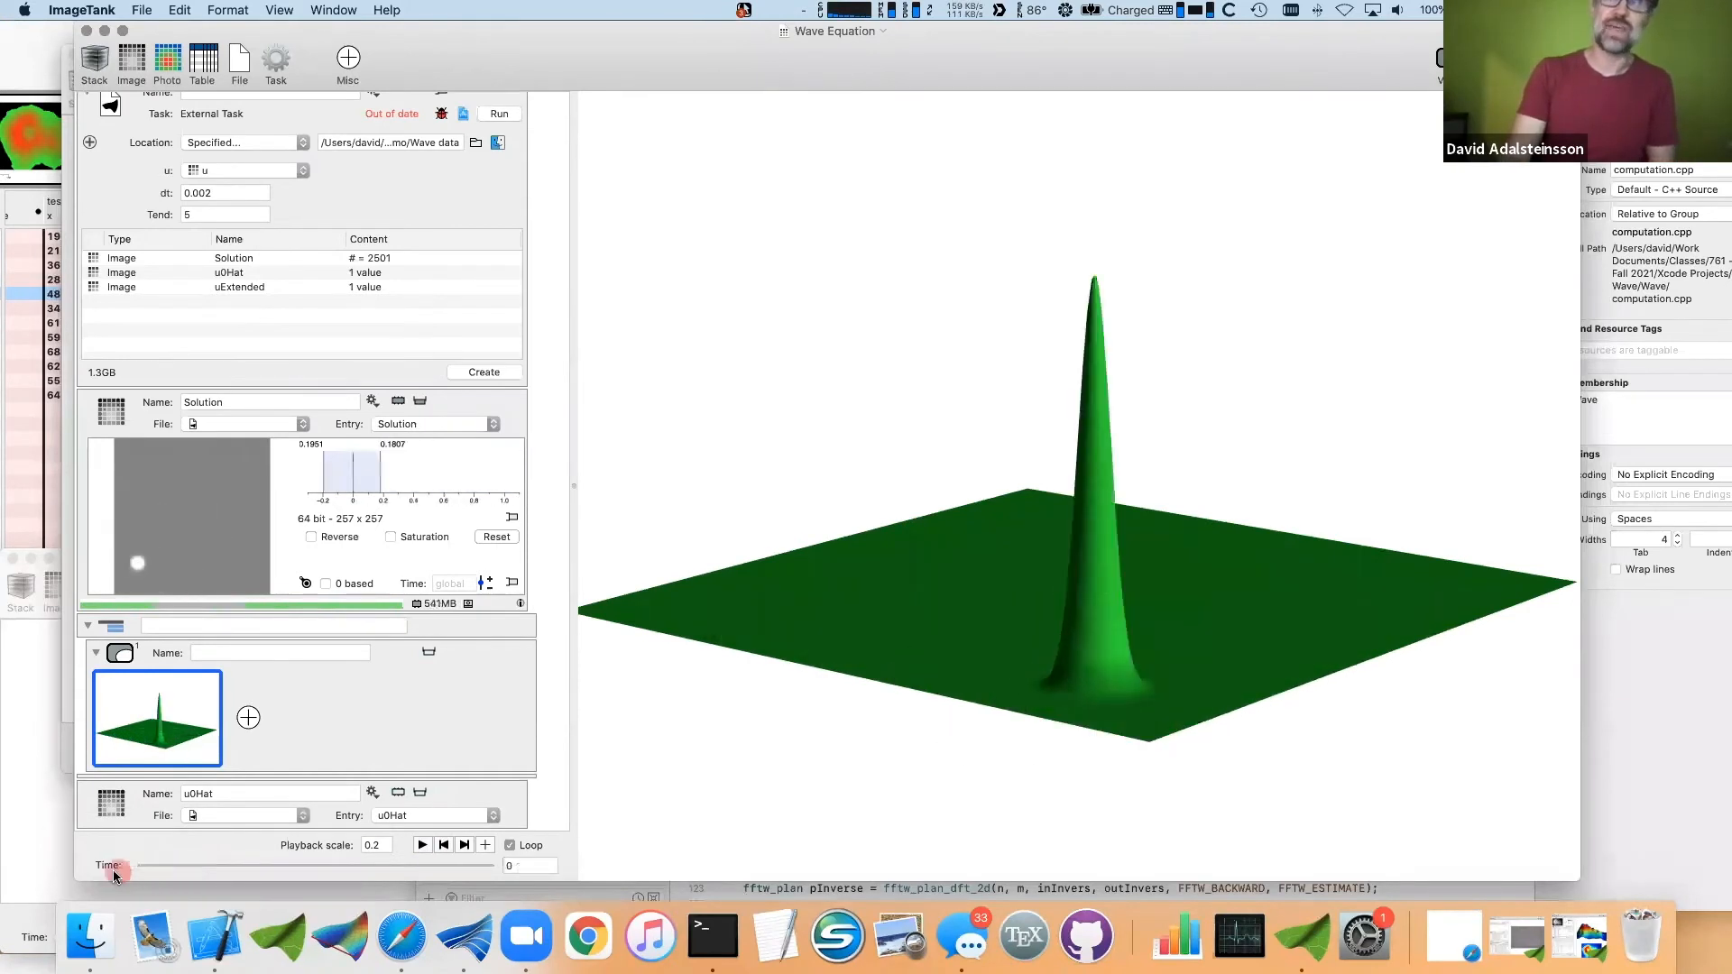
- Change the initial condition u to exp(-norm(x-0.5,y-0.4)^2*200)
scroll(327, 539, "up", 5)
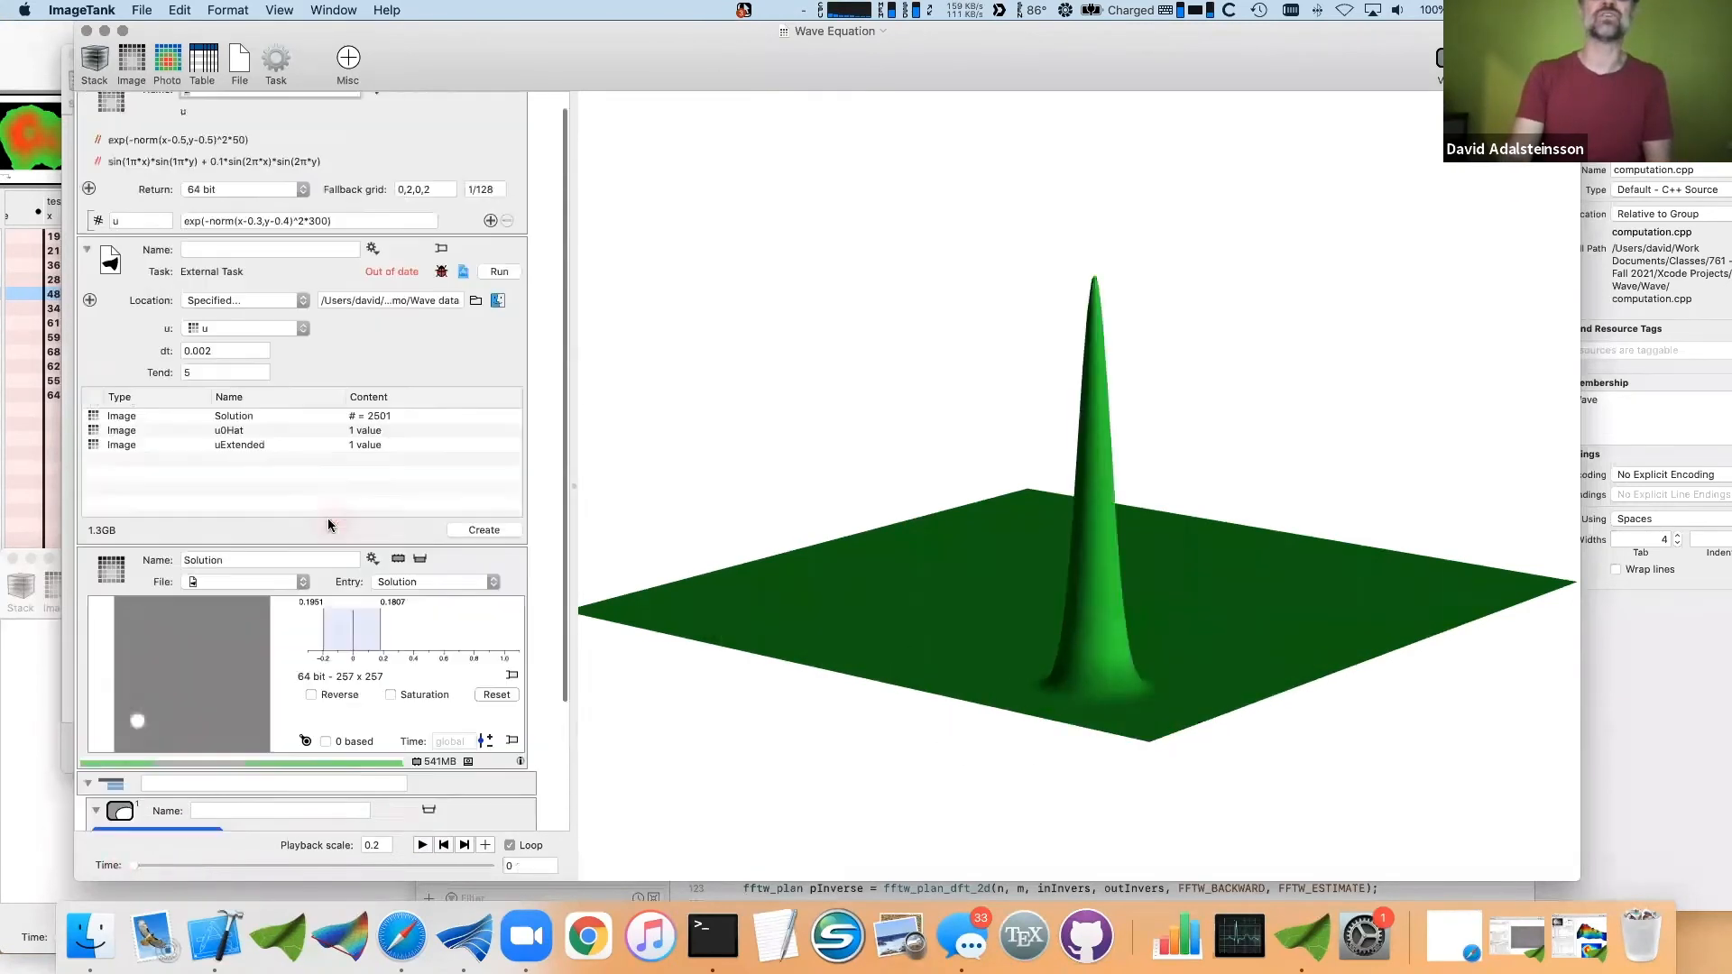
left_click(305, 239)
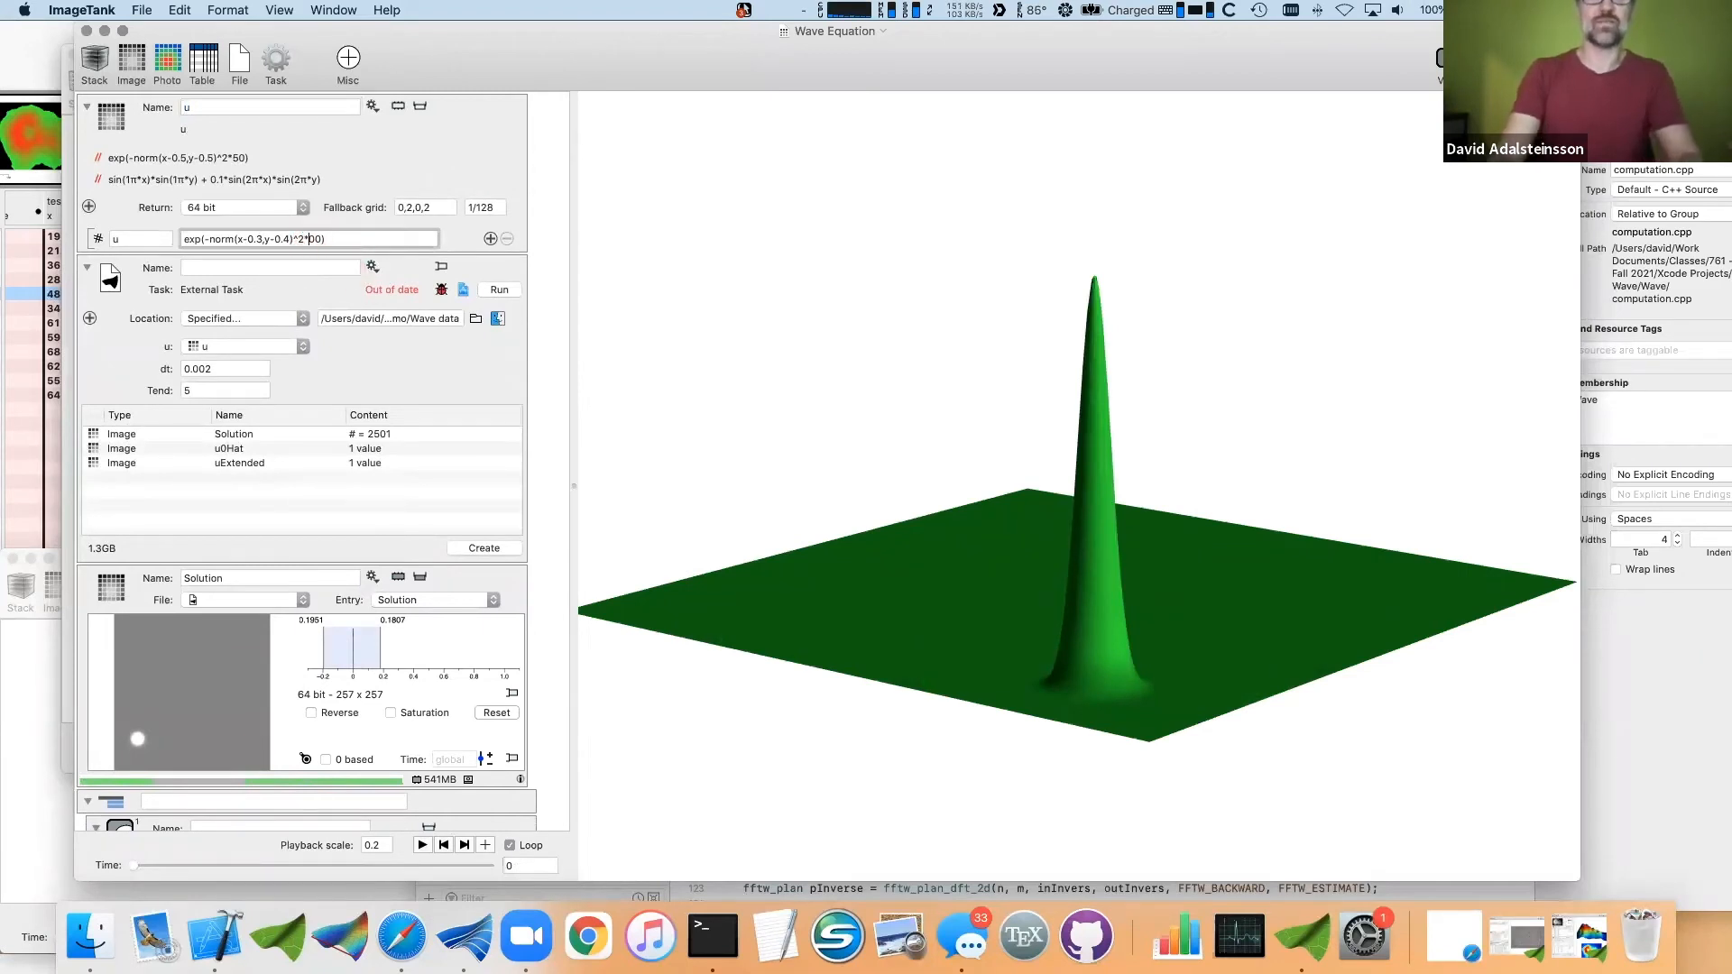
key("Return")
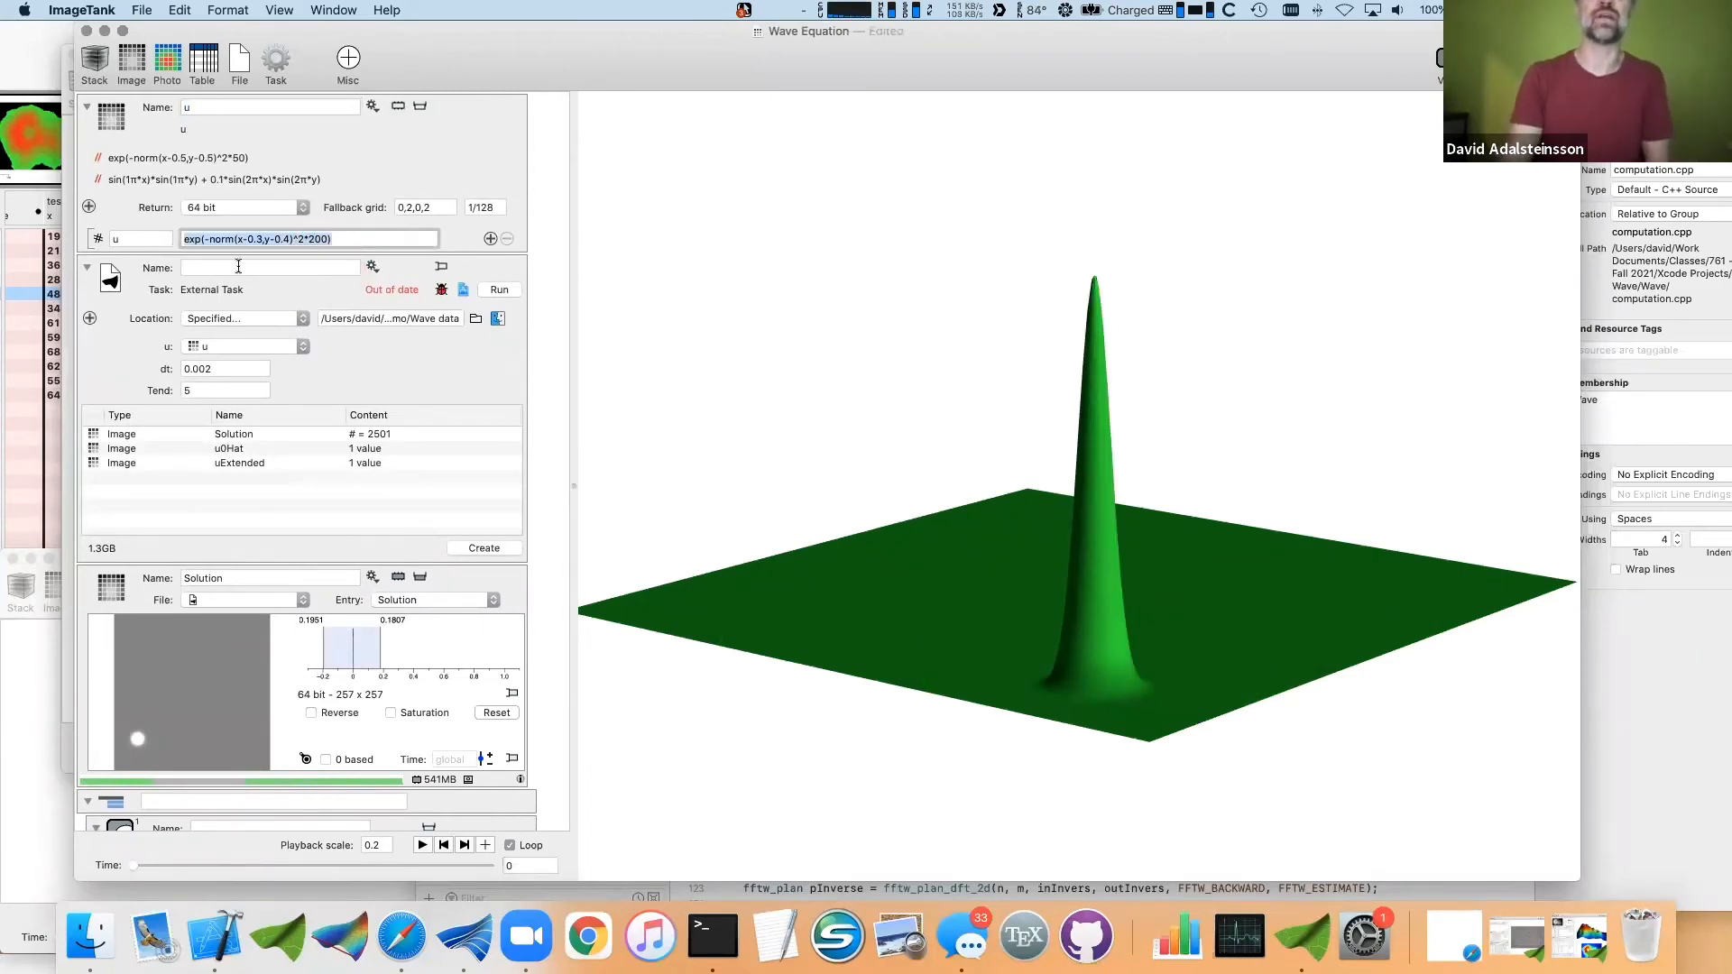
left_click(257, 240)
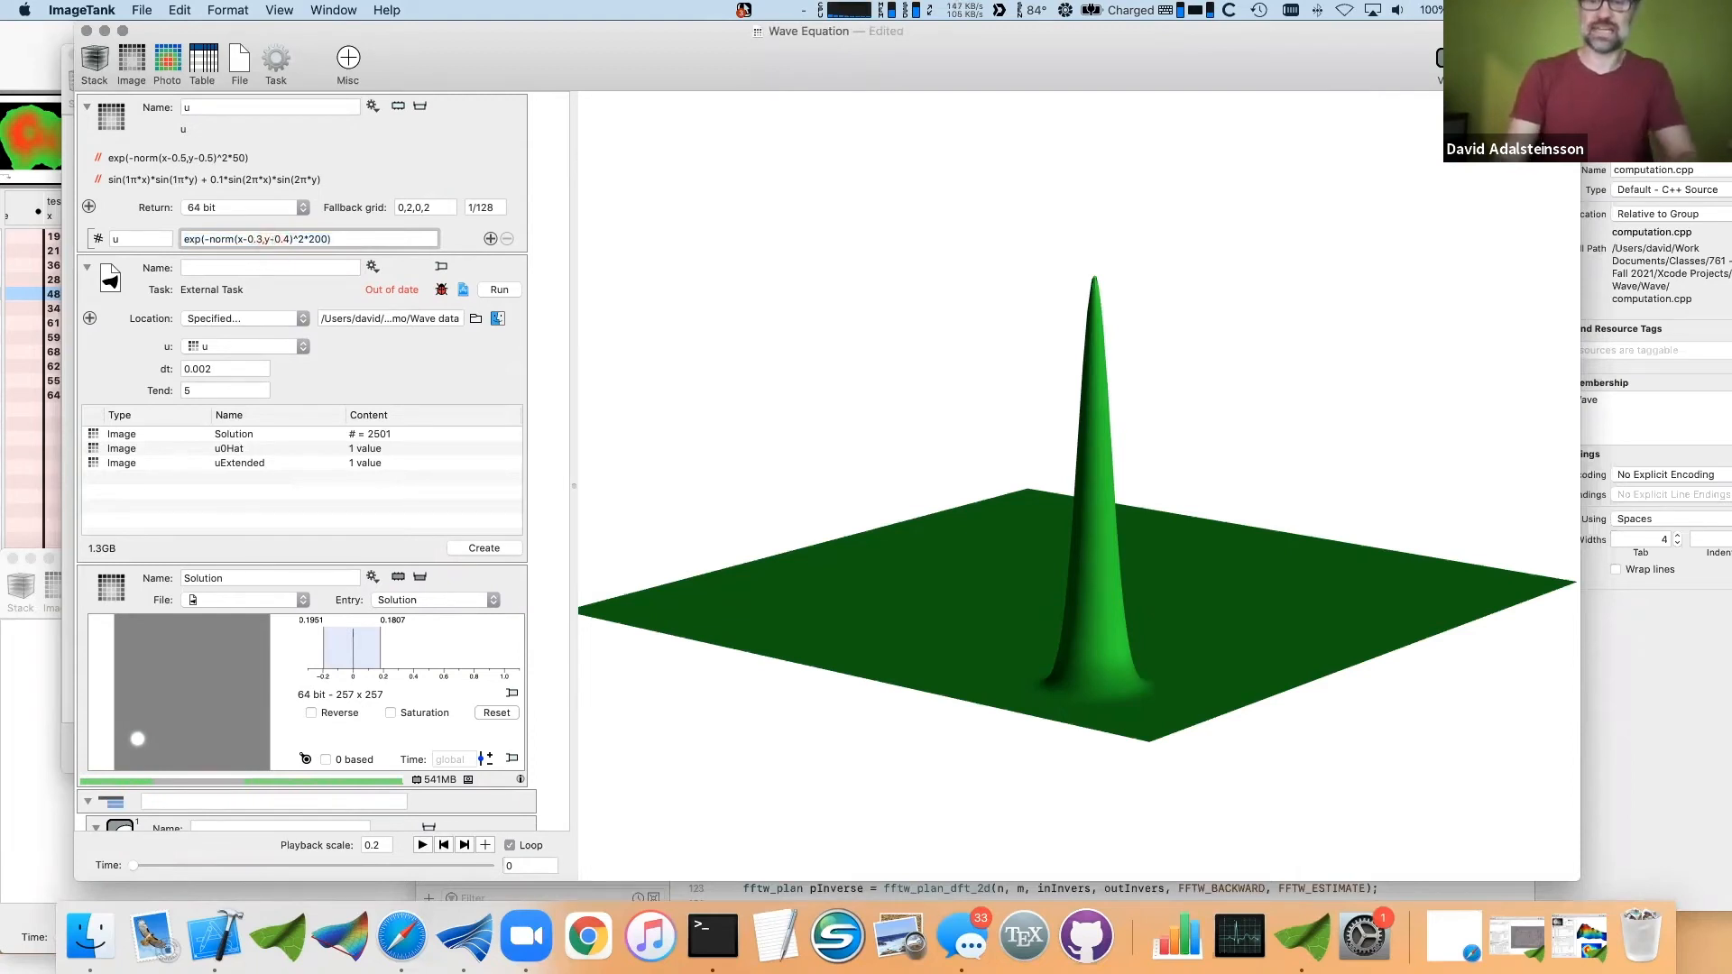
type("5")
key("Return")
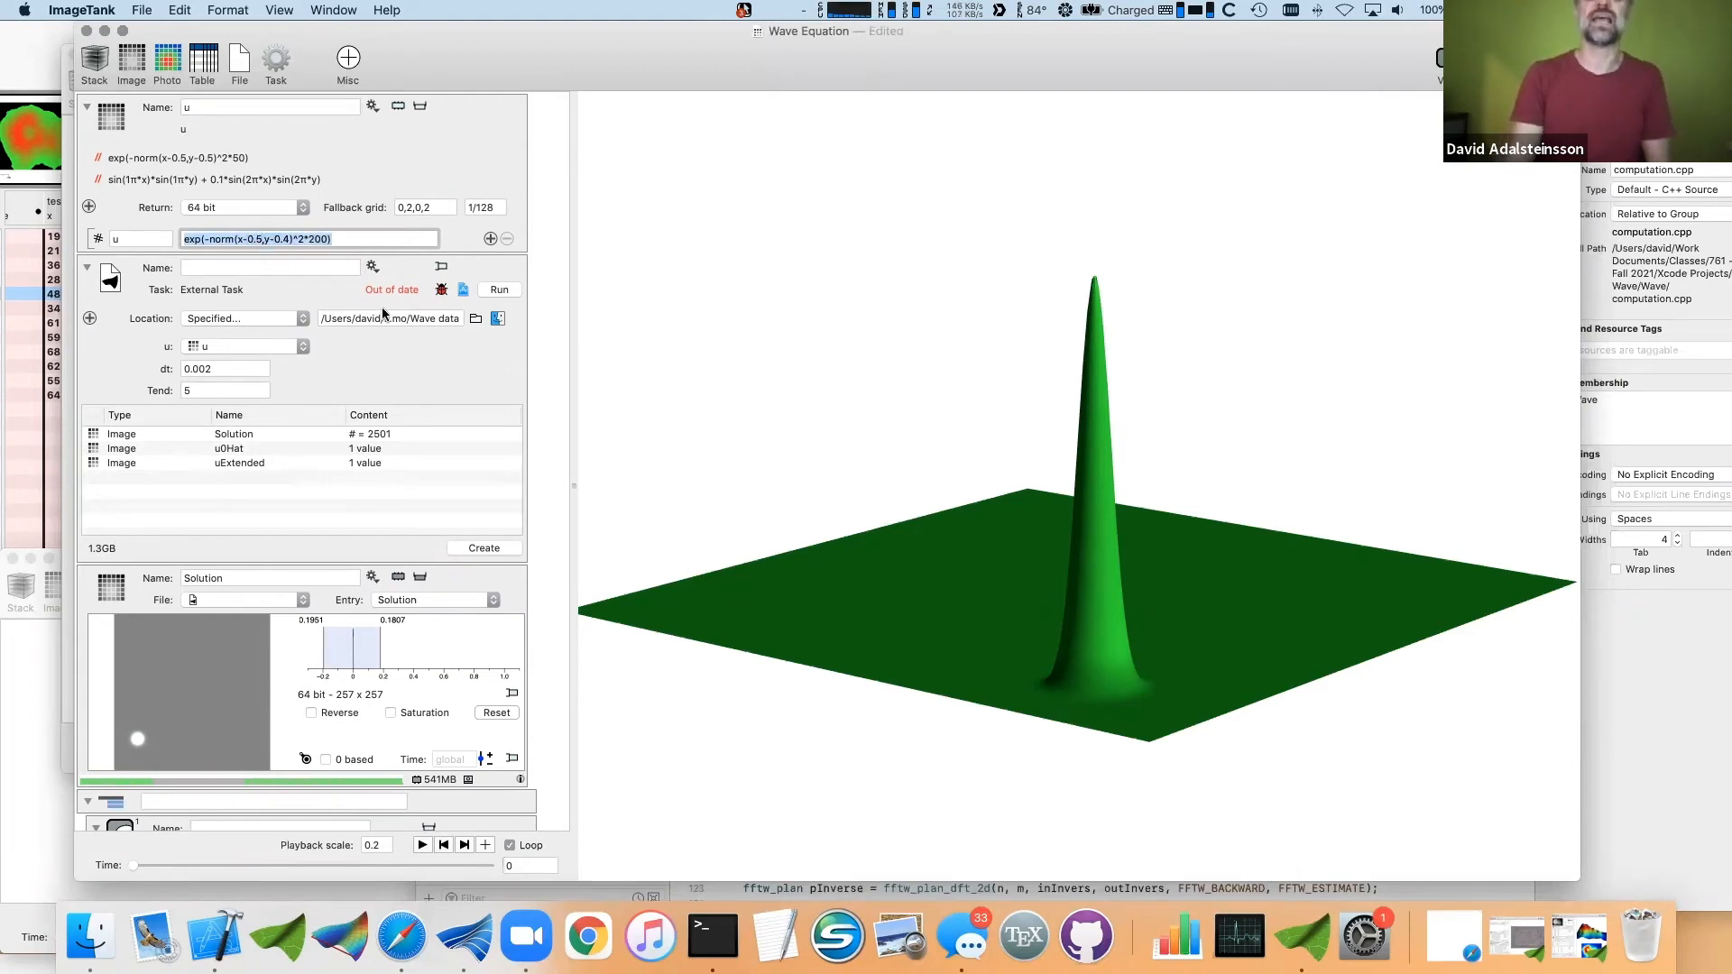
- Run the external task with the edited initial condition and display its running progress
left_click(498, 290)
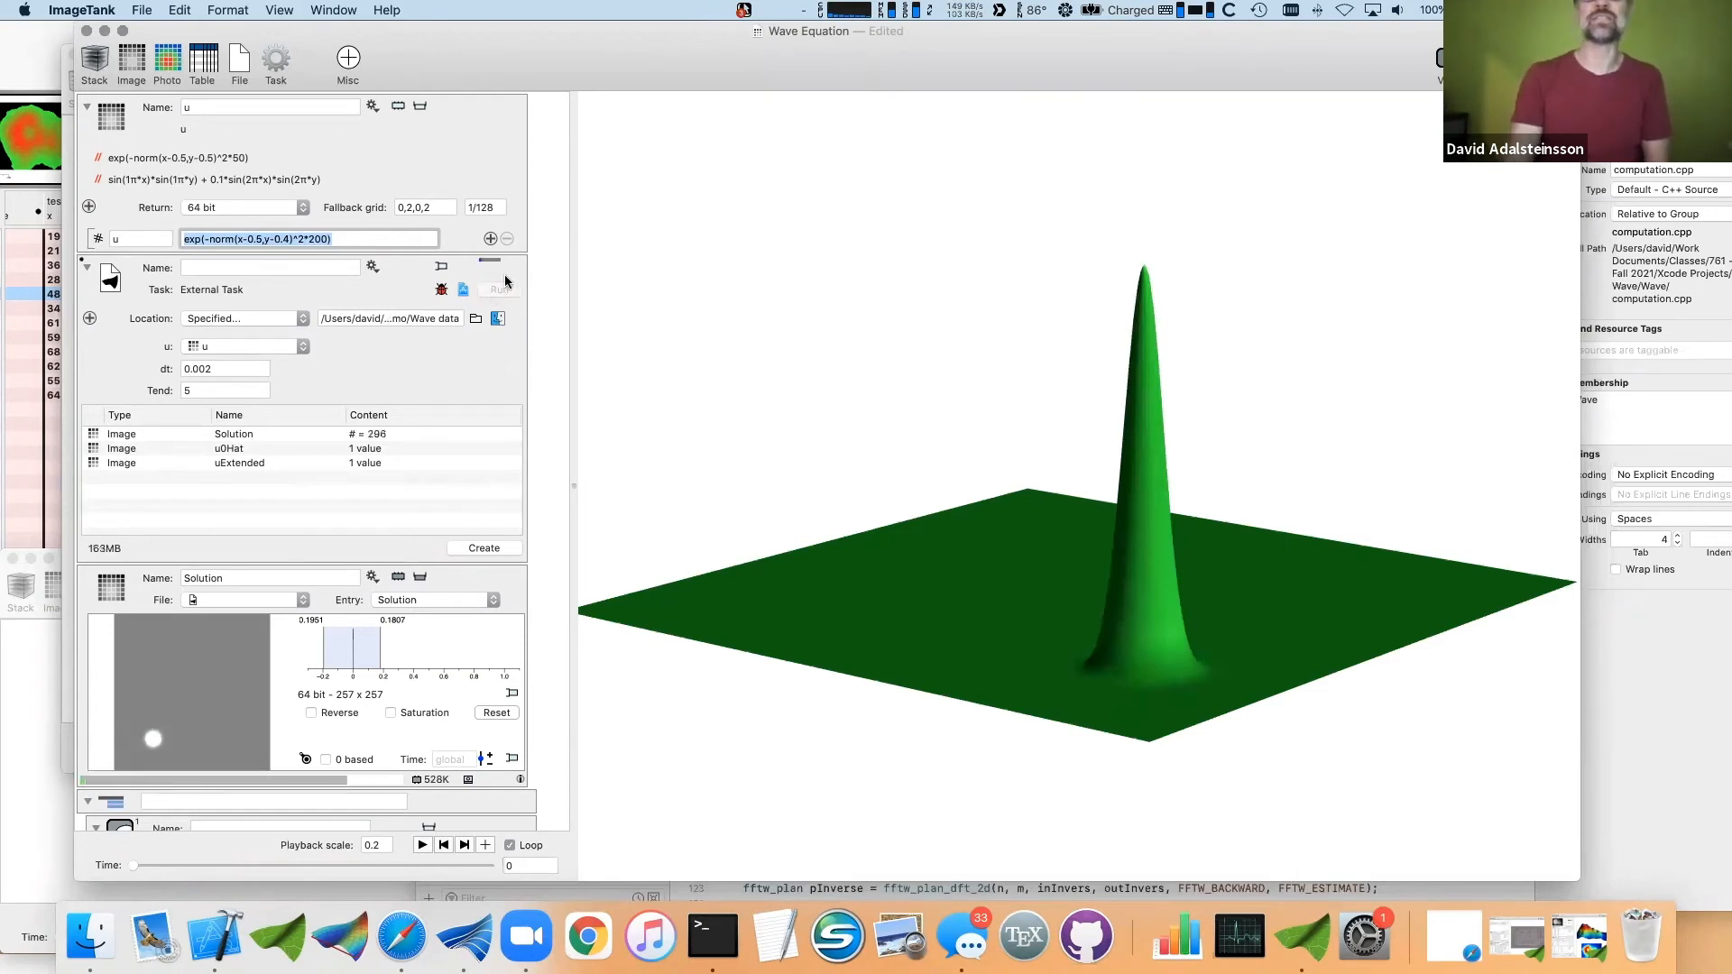
left_click(488, 263)
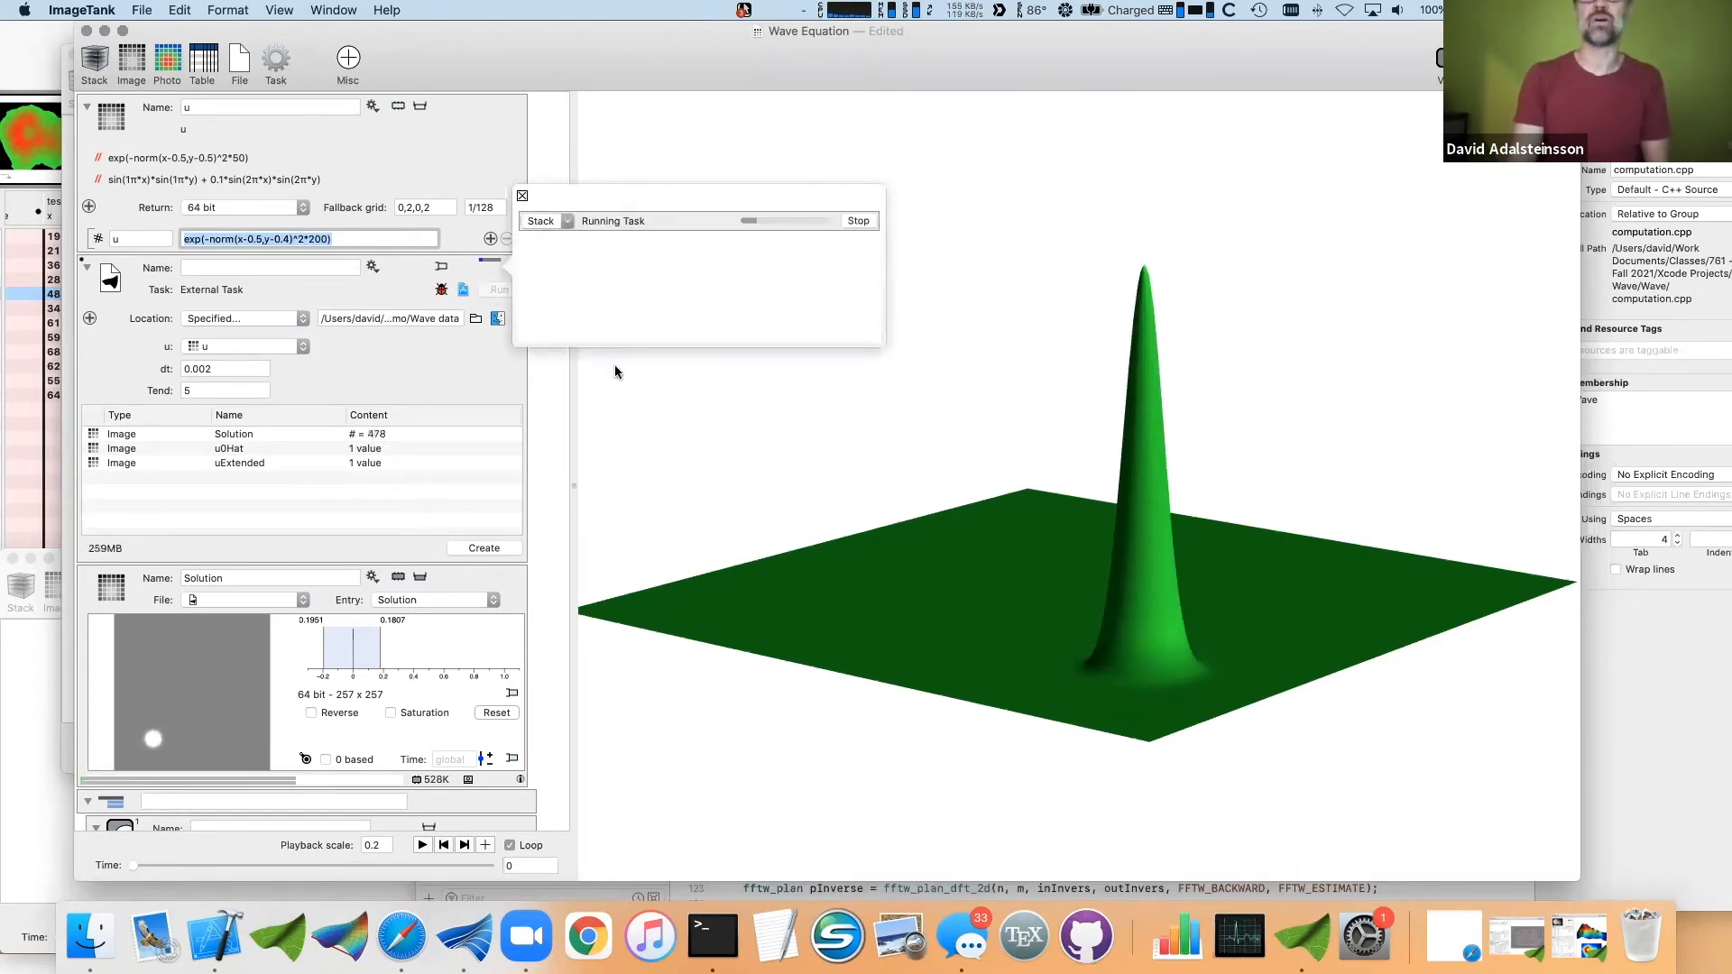
- Play the recomputed solution, scrub back in time and open the enlarged view of the Solution image
left_click(422, 846)
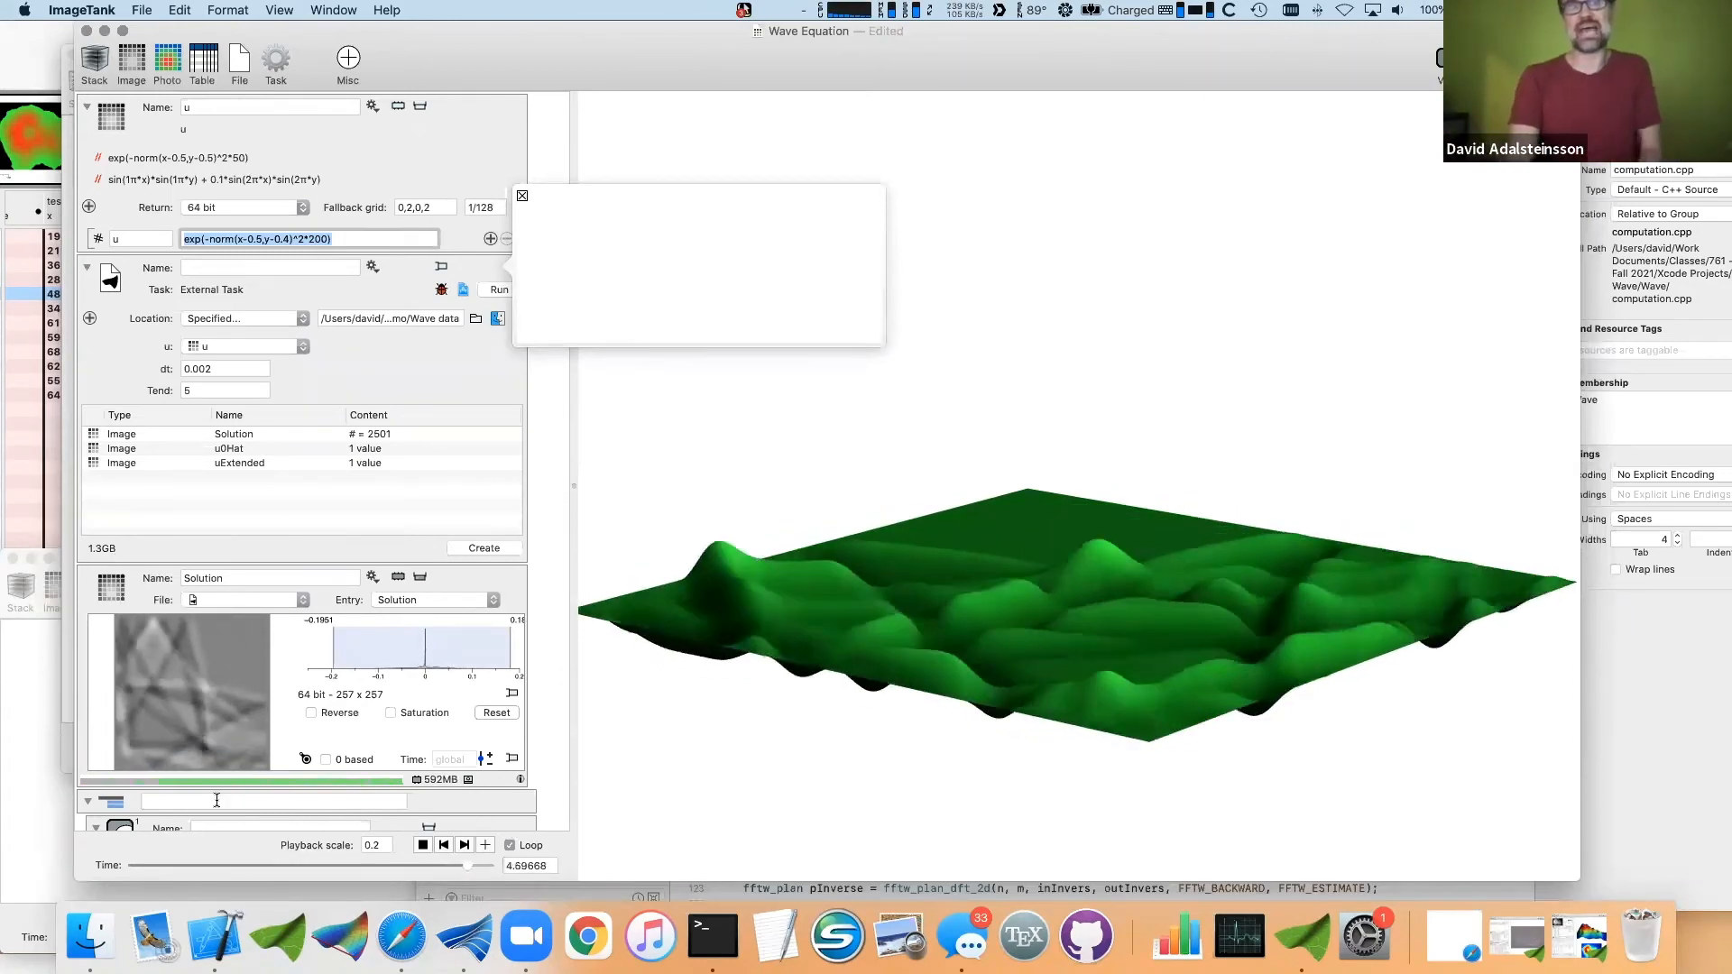
left_click_drag(487, 867, 300, 887)
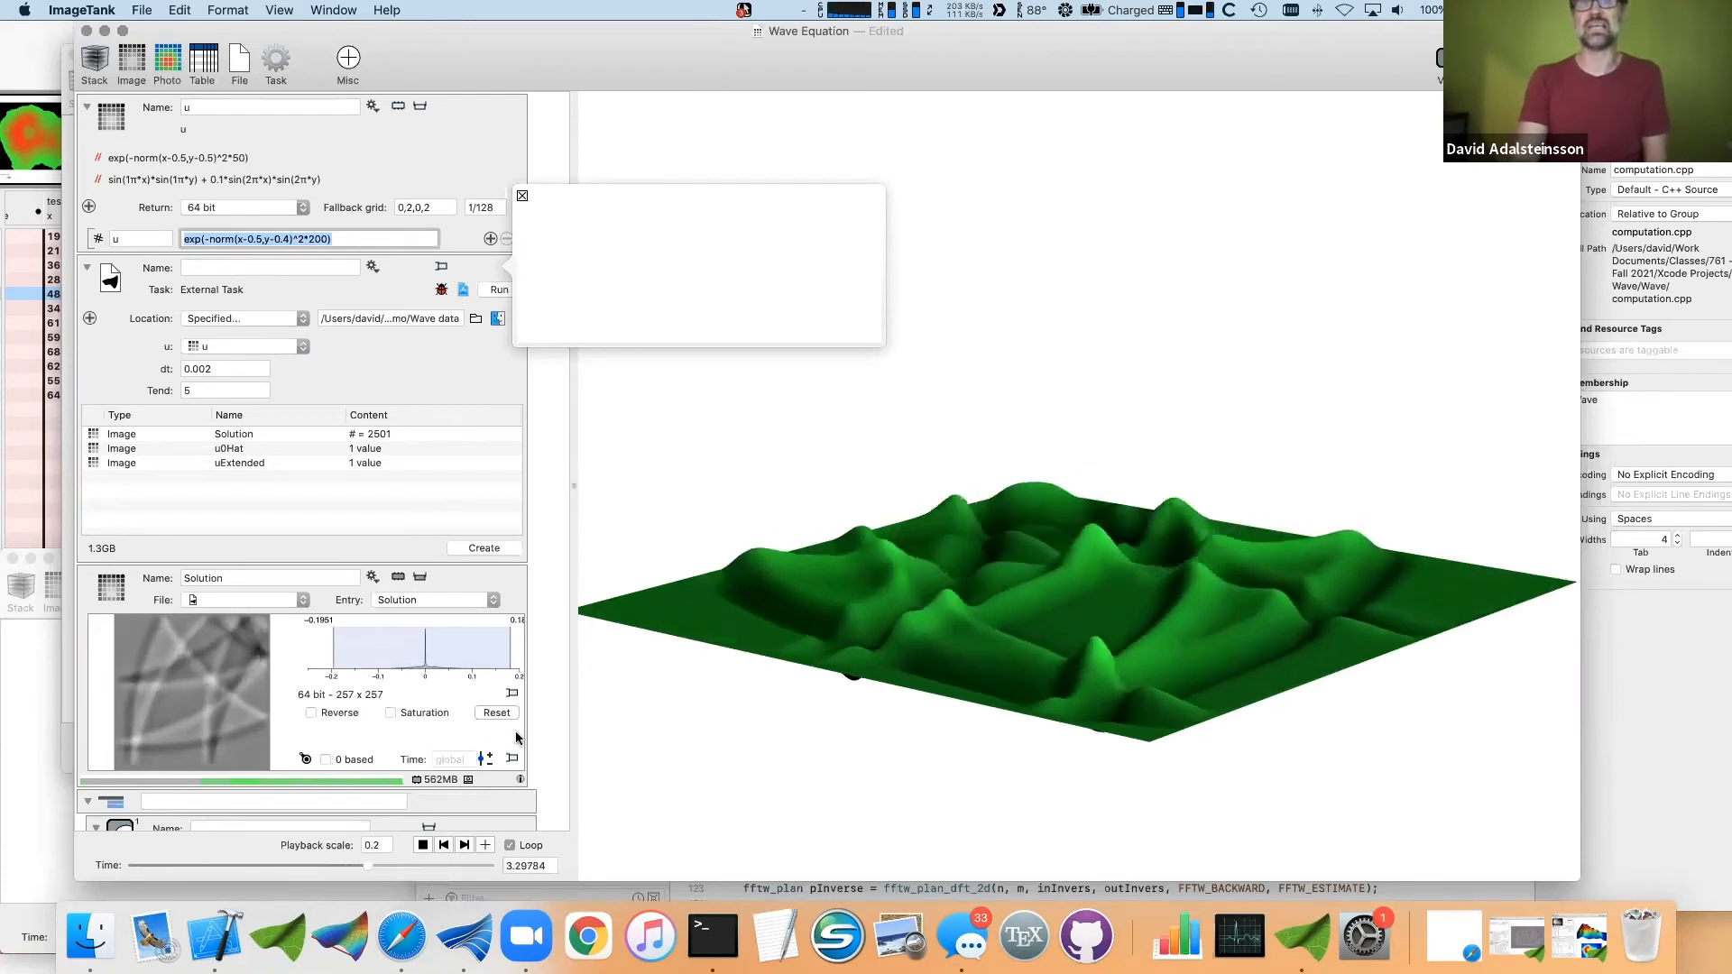
left_click(514, 759)
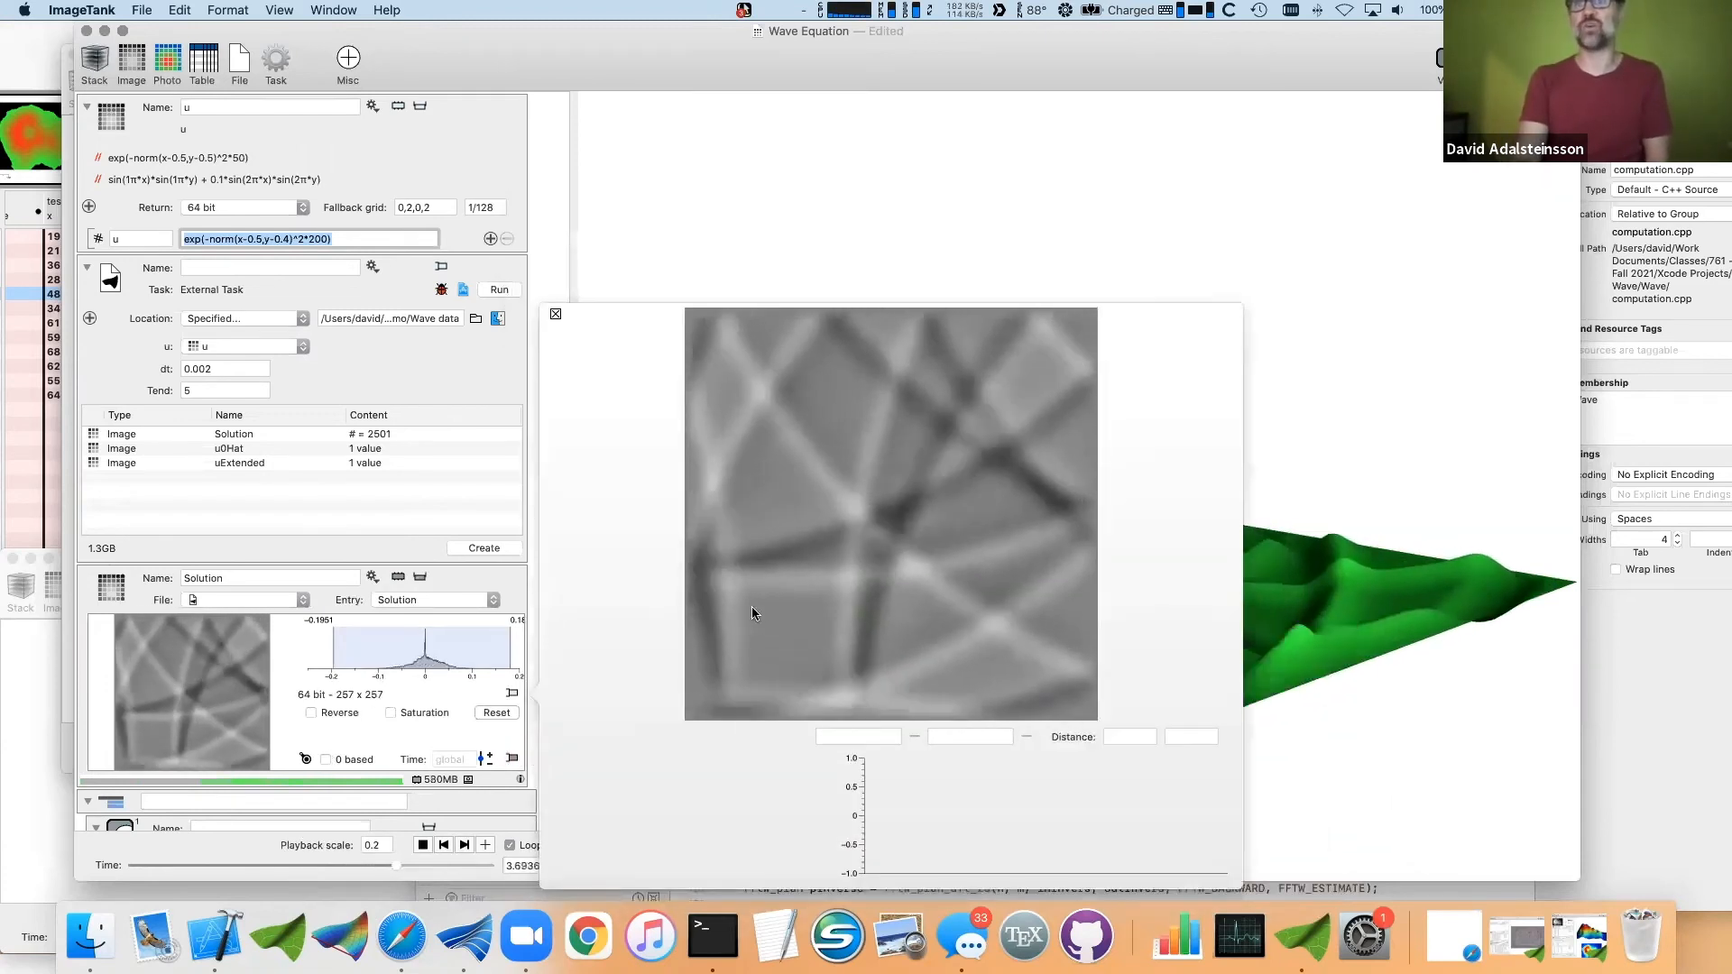
- Mark a rectangular magnified region in the middle of the Solution image and draw a rising diagonal profile line across it
left_click_drag(931, 505, 1012, 447)
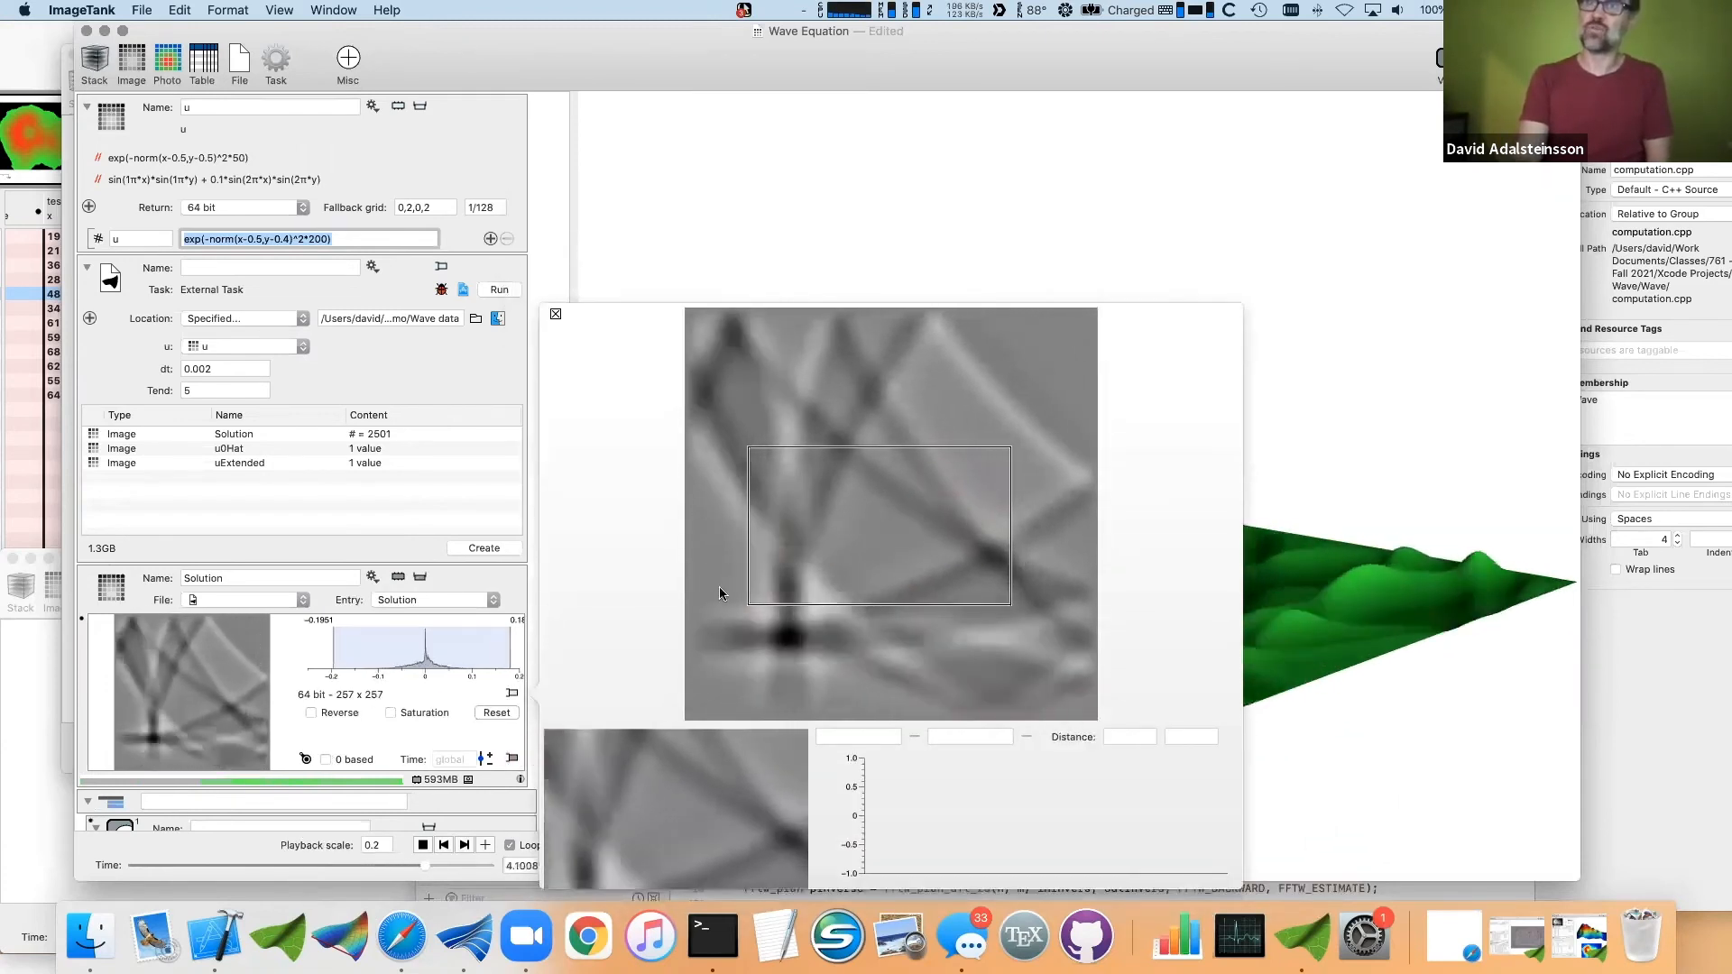
left_click(721, 589)
left_click(1020, 498)
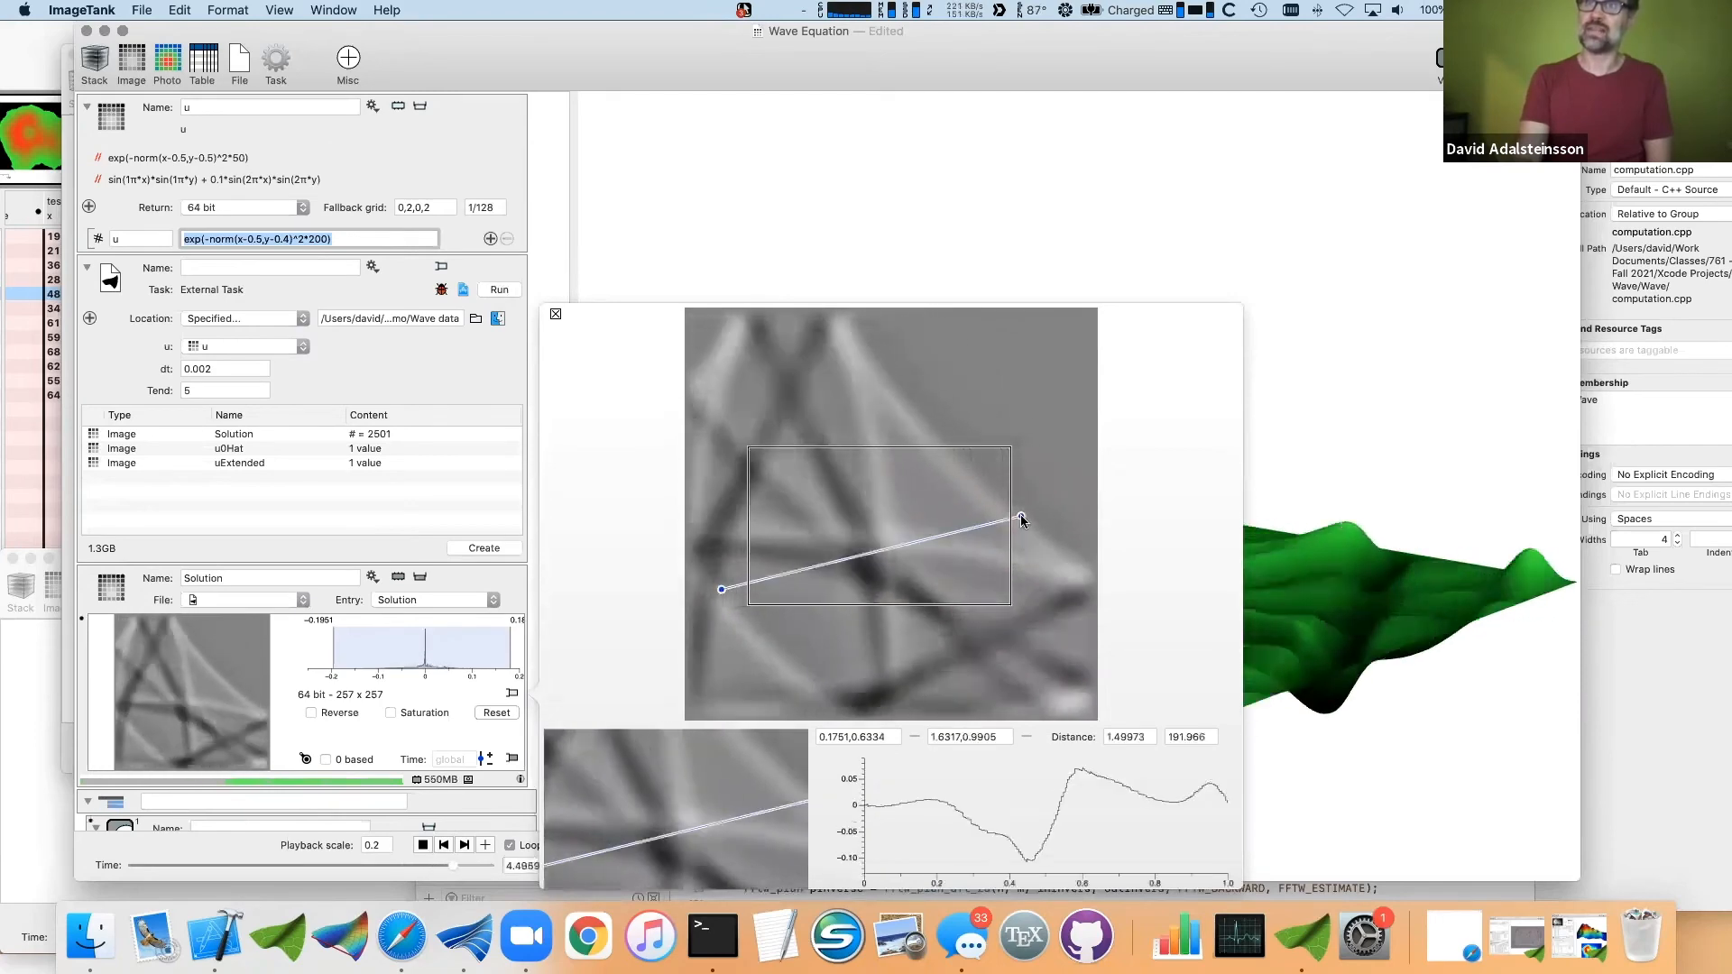
left_click_drag(1029, 429, 1032, 407)
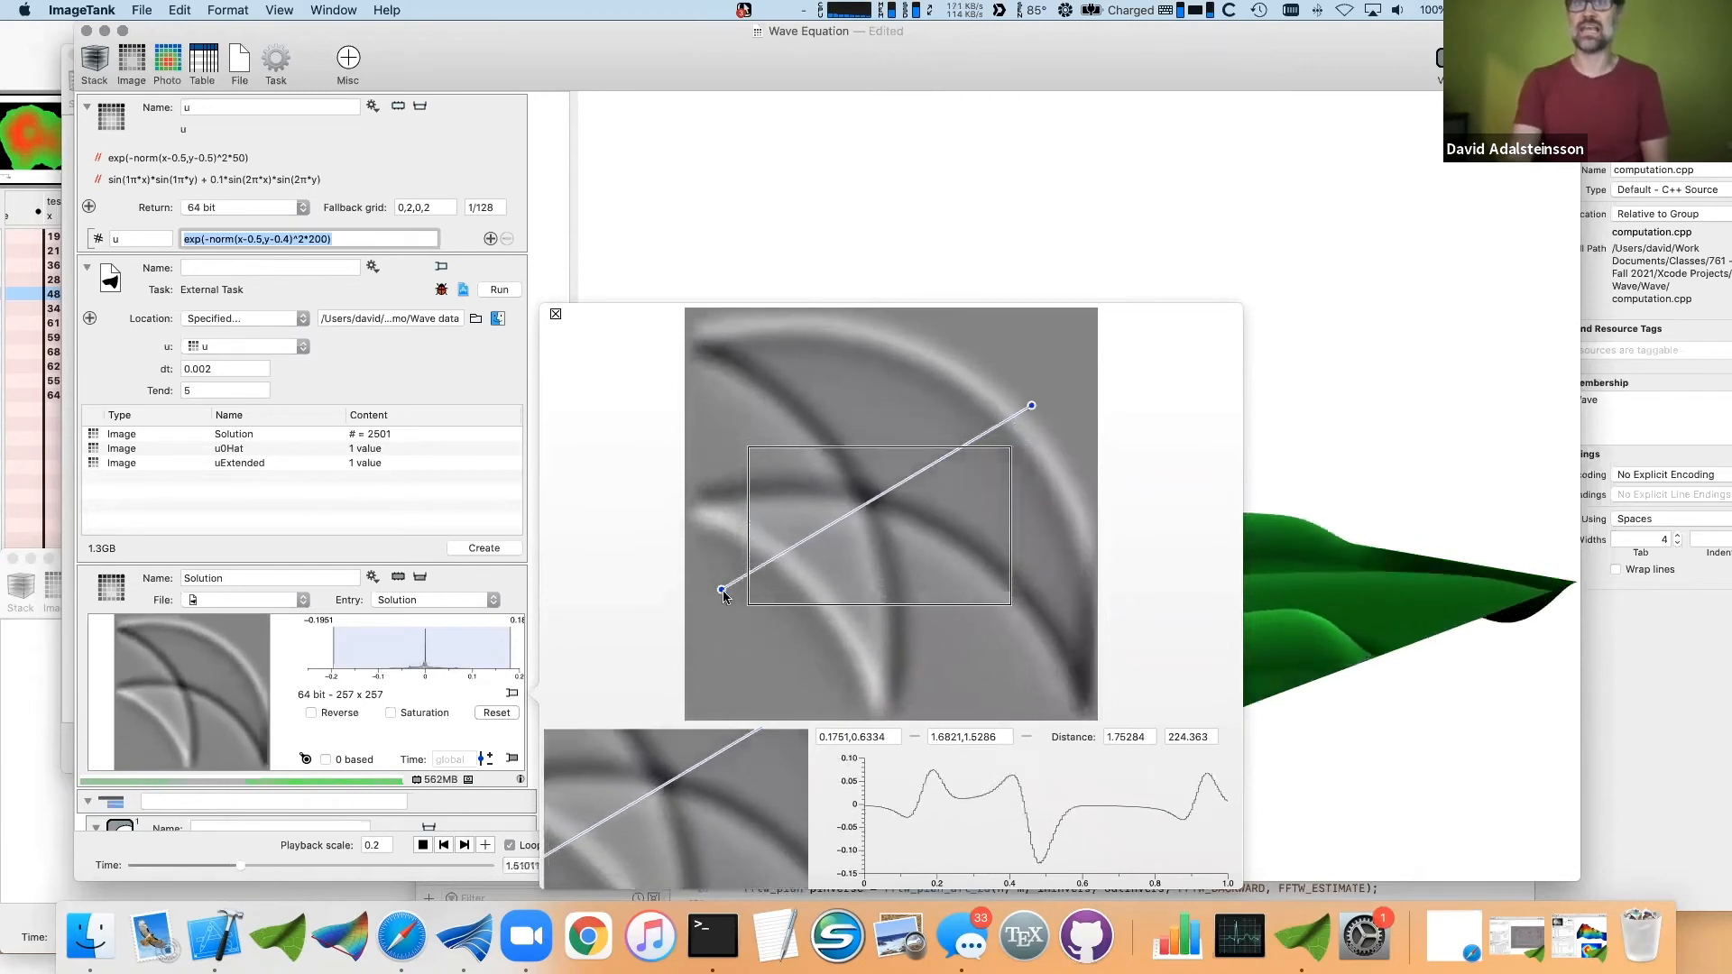
- Level the profile line to horizontal, move it to the lower part of the Solution image and stop the playback
mouse_move(722, 590)
left_mouse_down()
mouse_move(727, 375)
mouse_move(736, 408)
left_mouse_up()
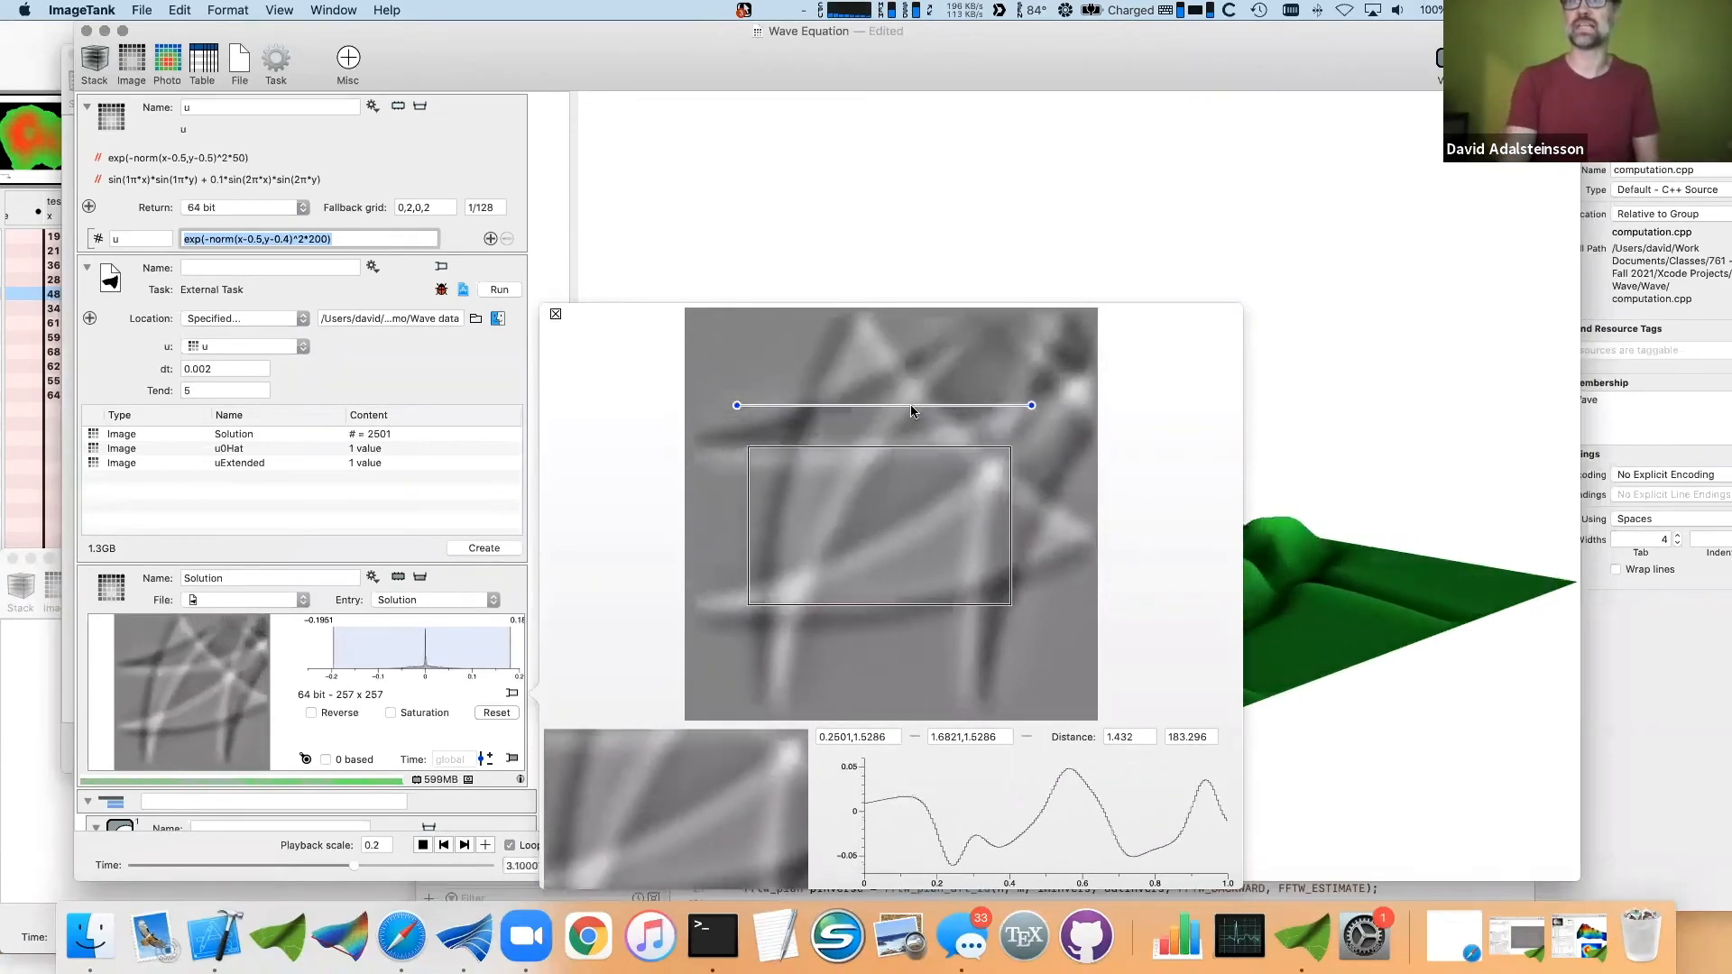
left_click_drag(915, 413, 943, 630)
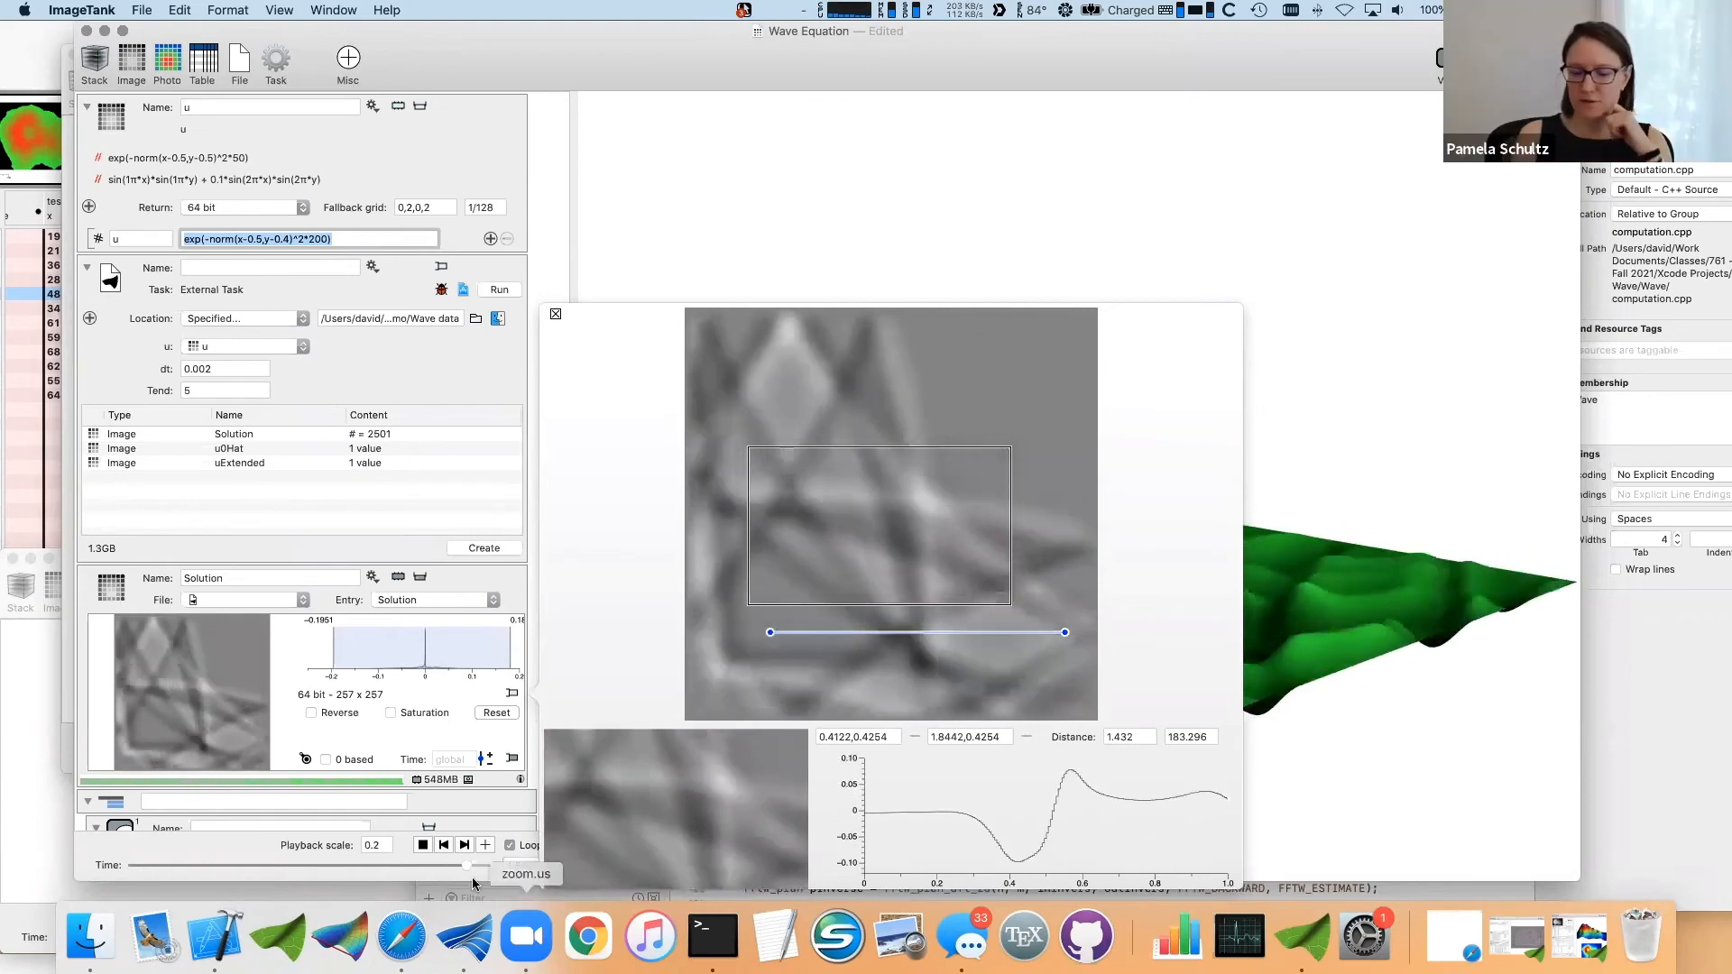
left_click(422, 845)
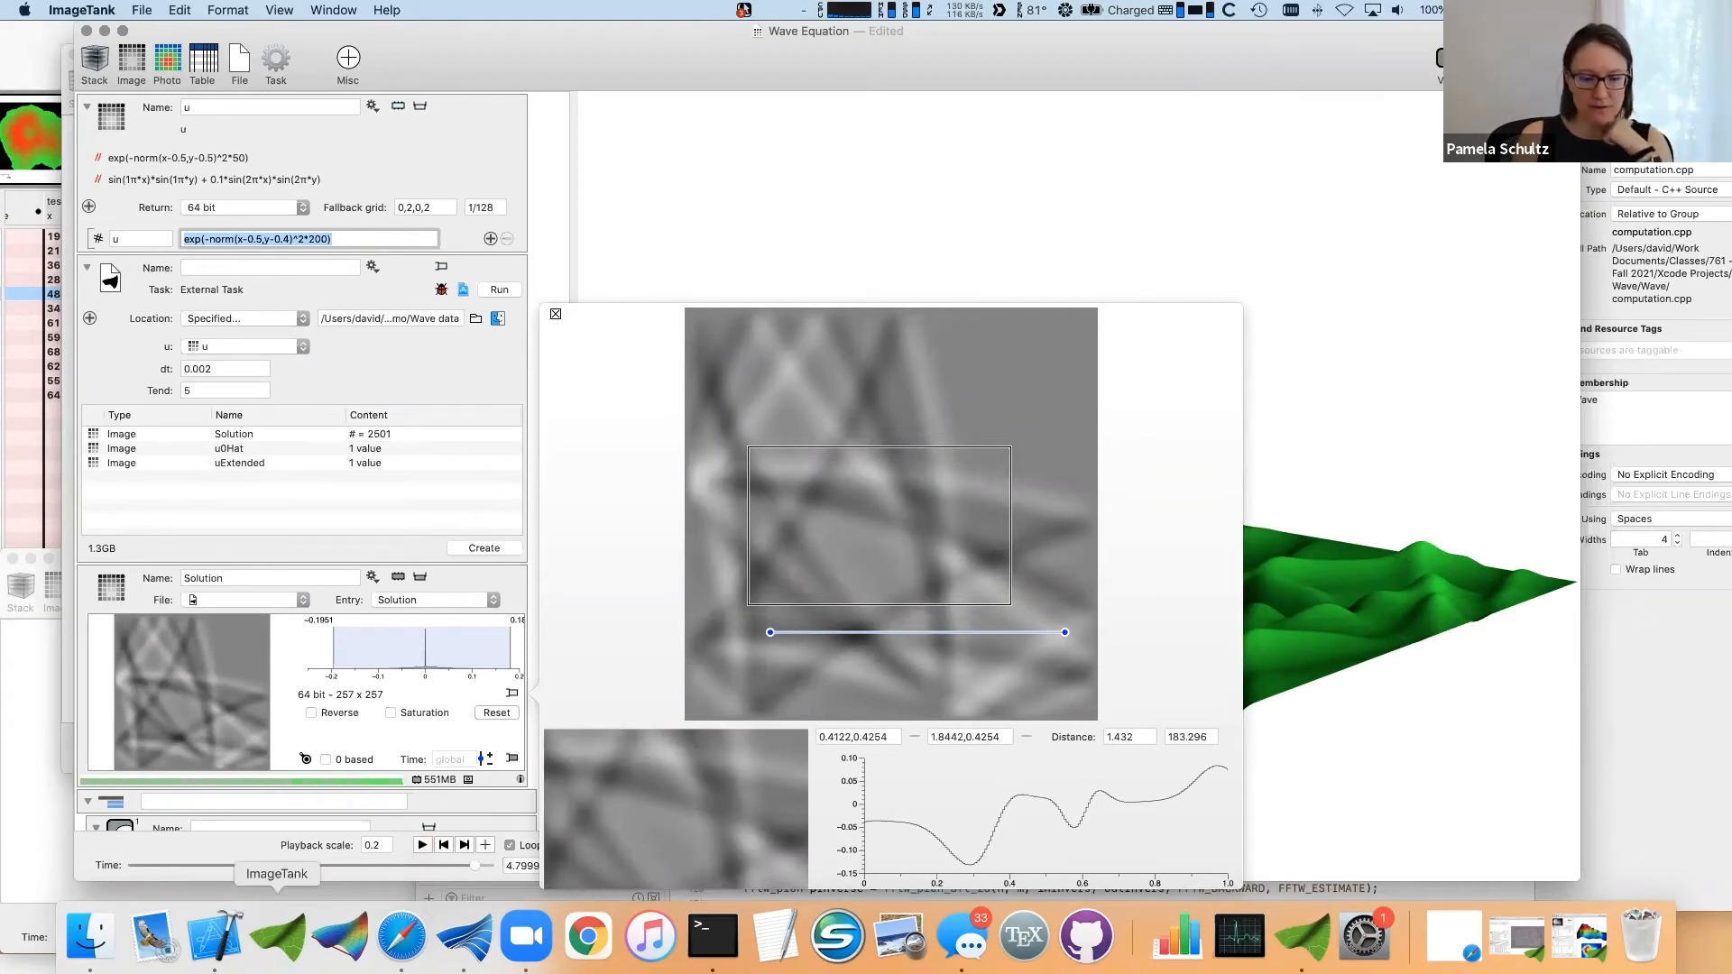
- Create an embedded Python program below the u variable, expand it and open its detail window
left_click(478, 165)
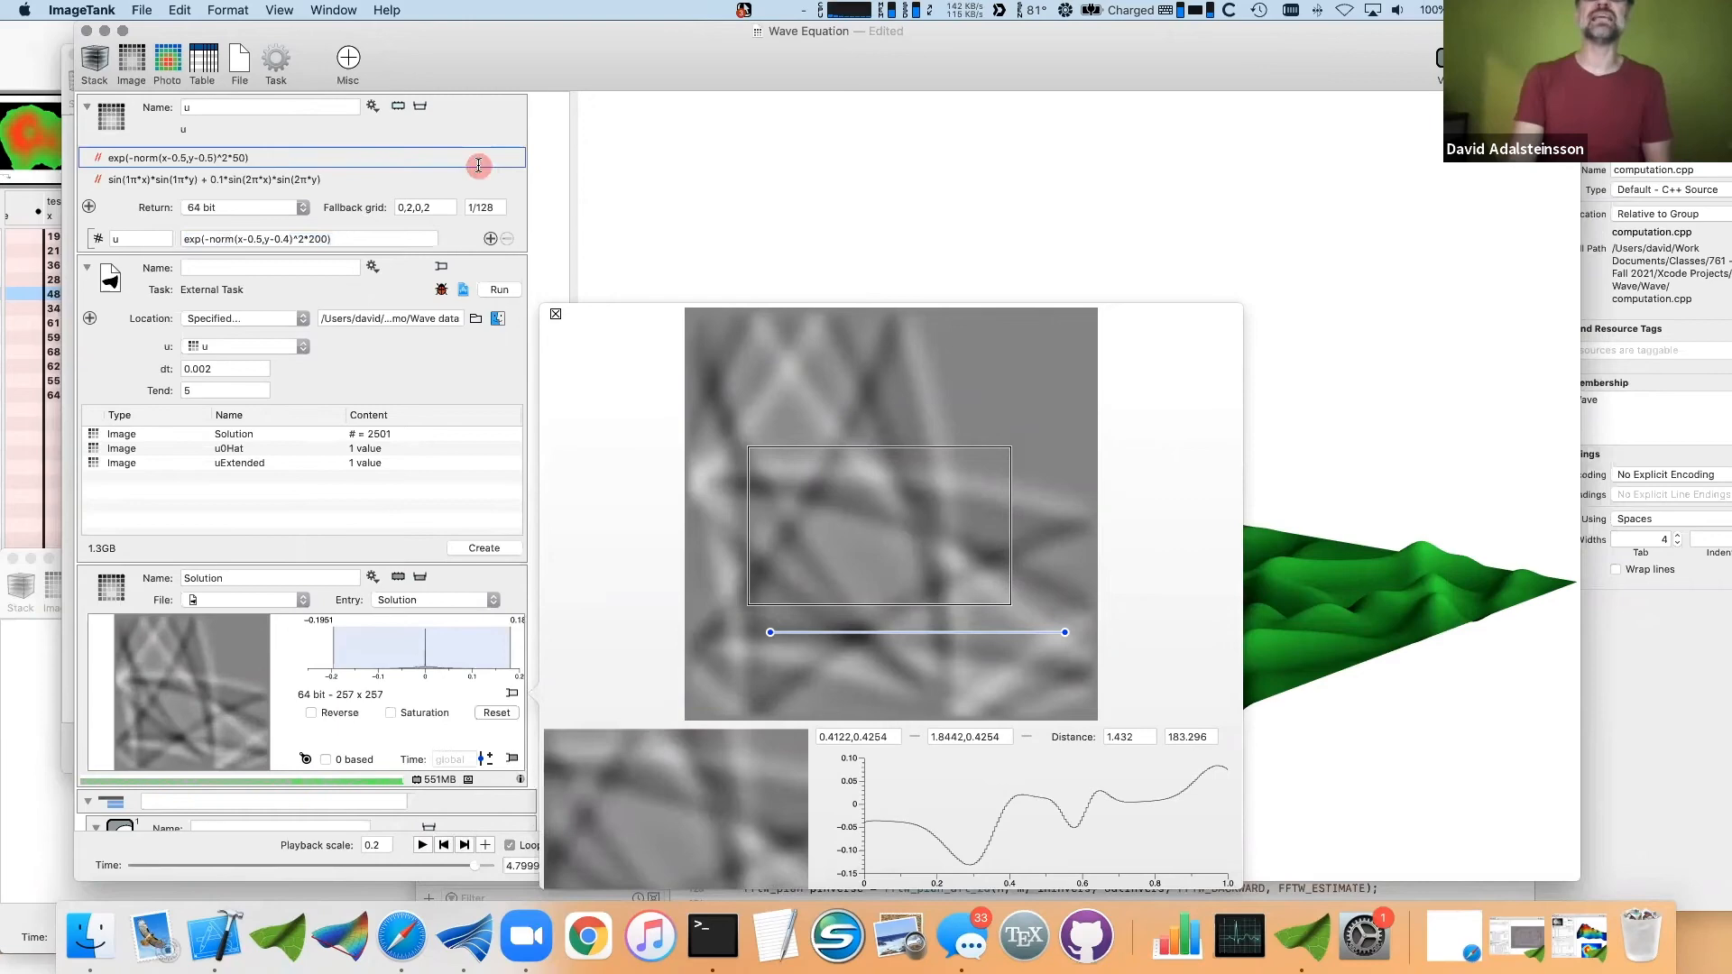
left_click(273, 68)
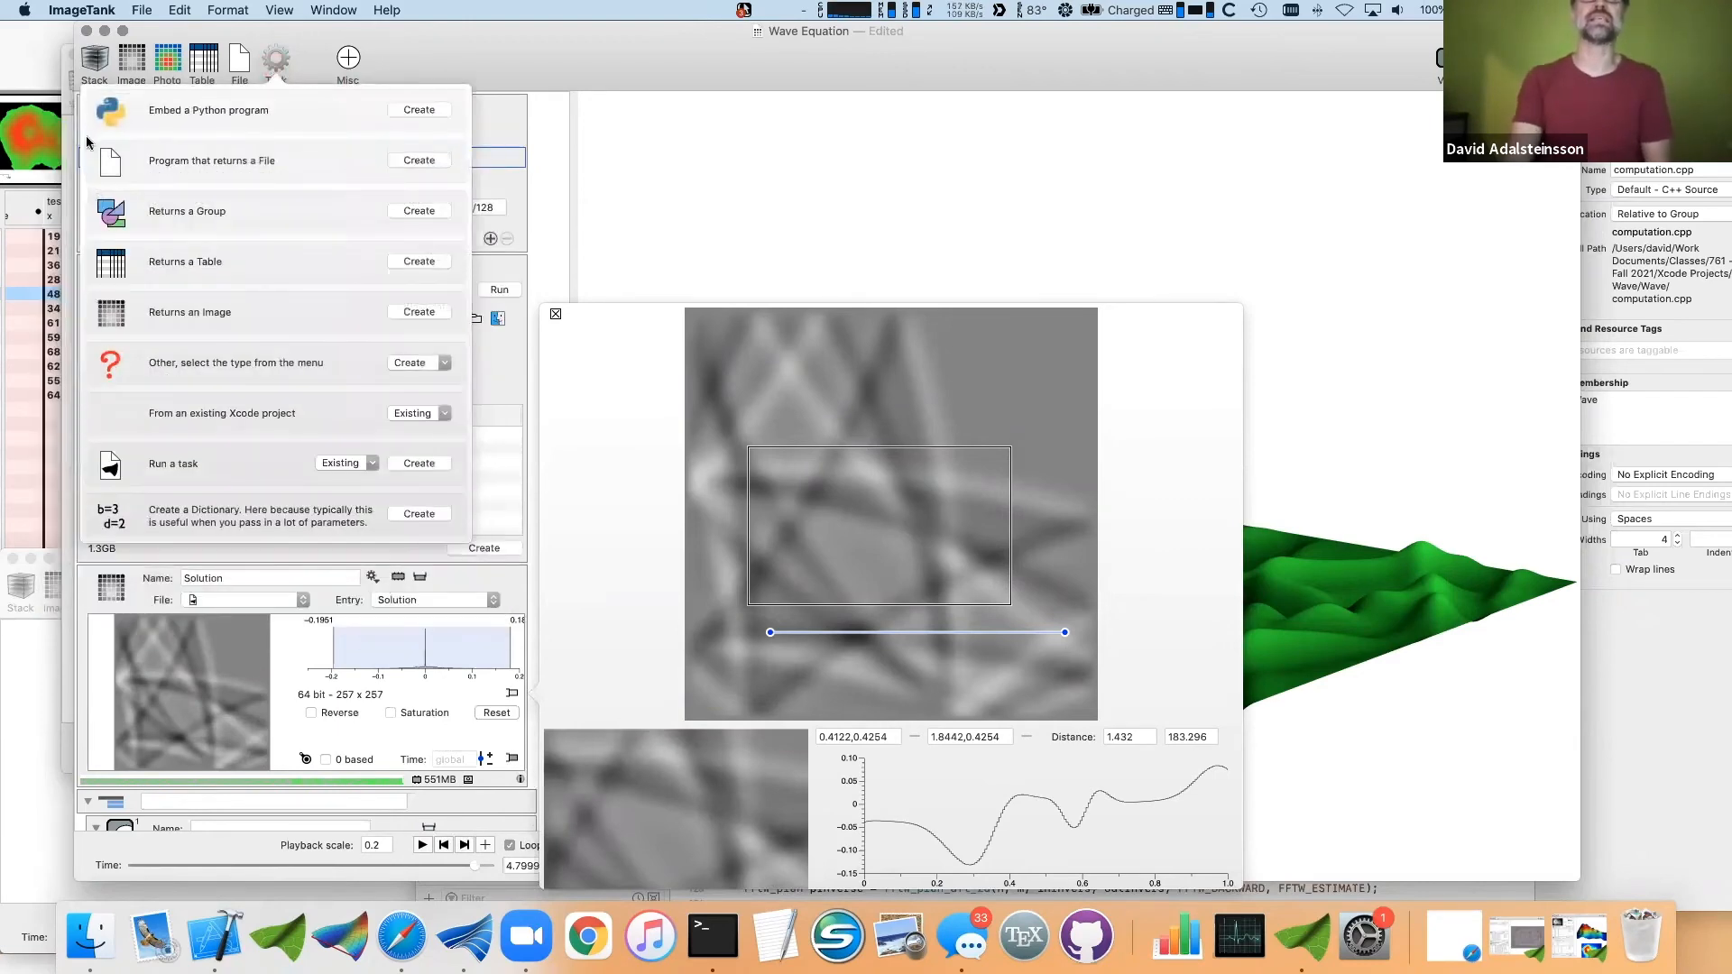
left_click(415, 111)
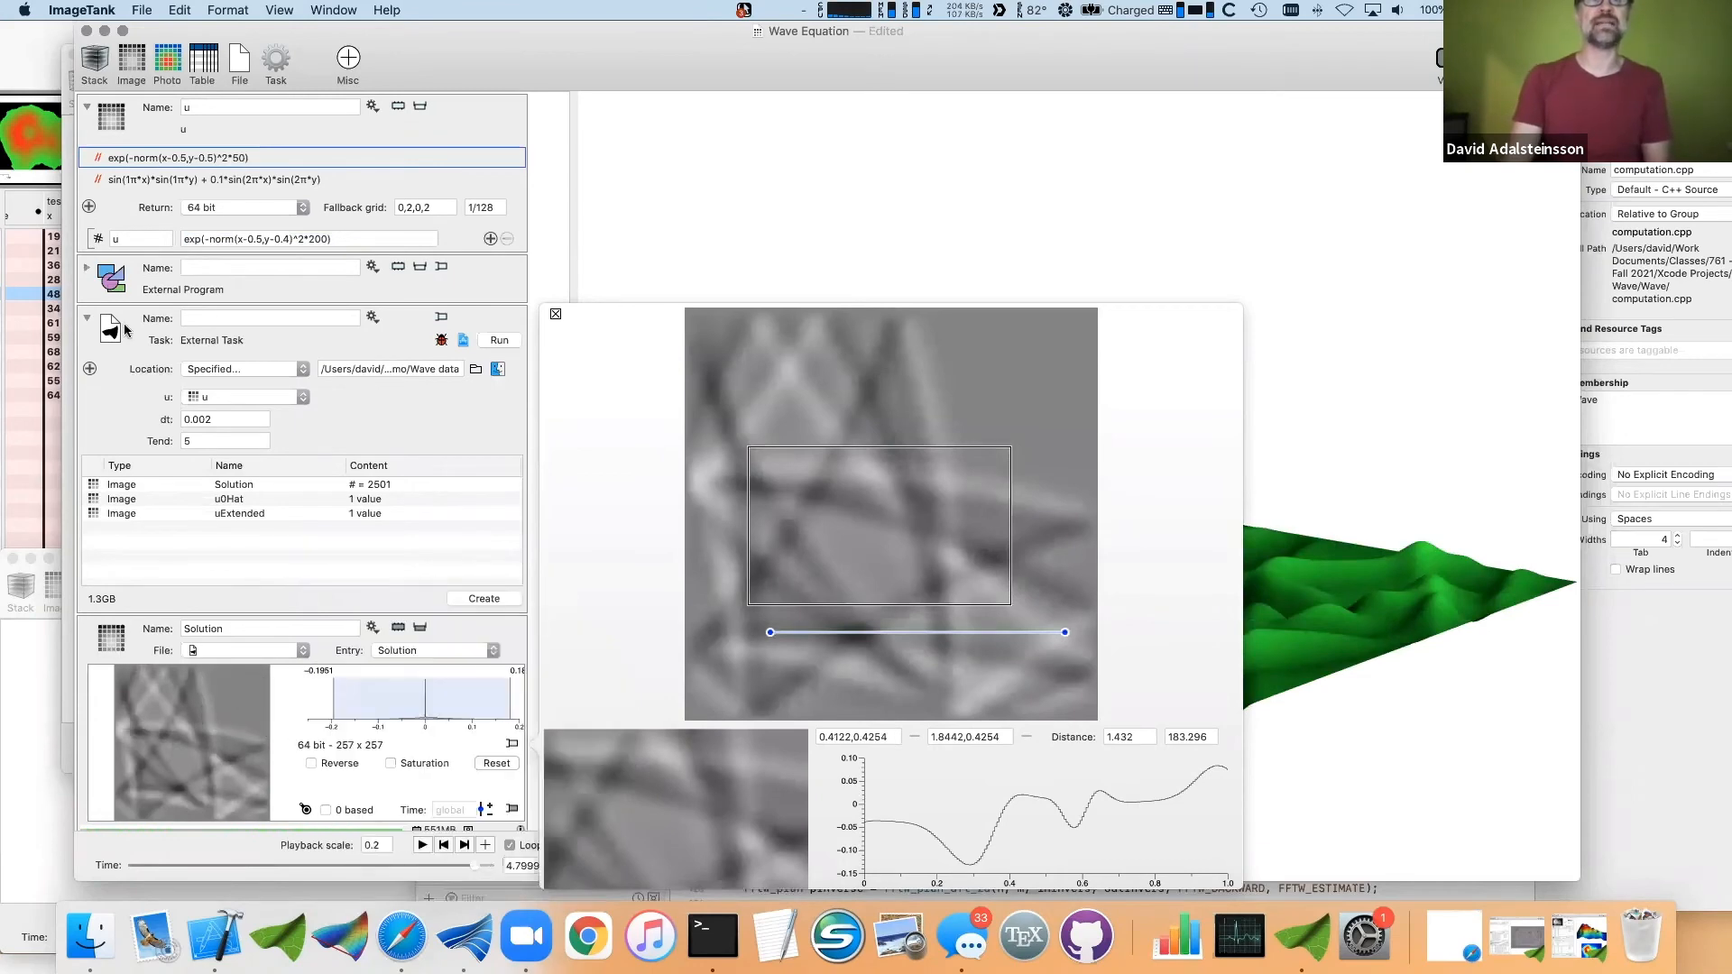
scroll(131, 338, "down", 5)
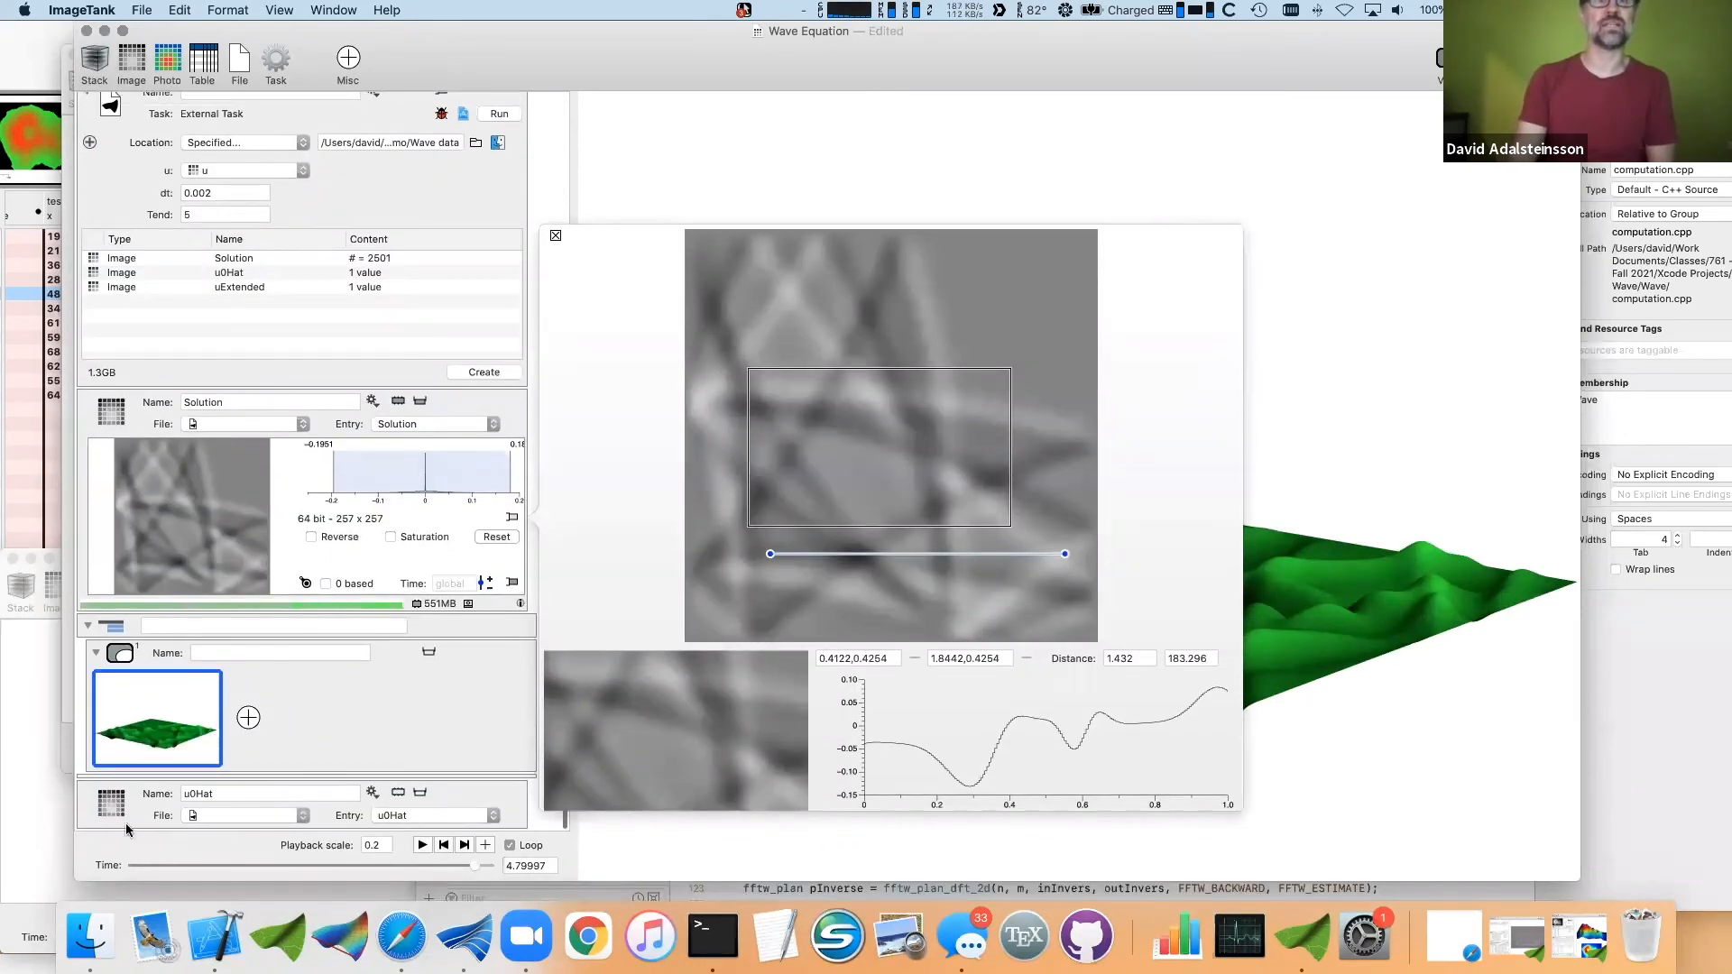
scroll(225, 447, "up", 5)
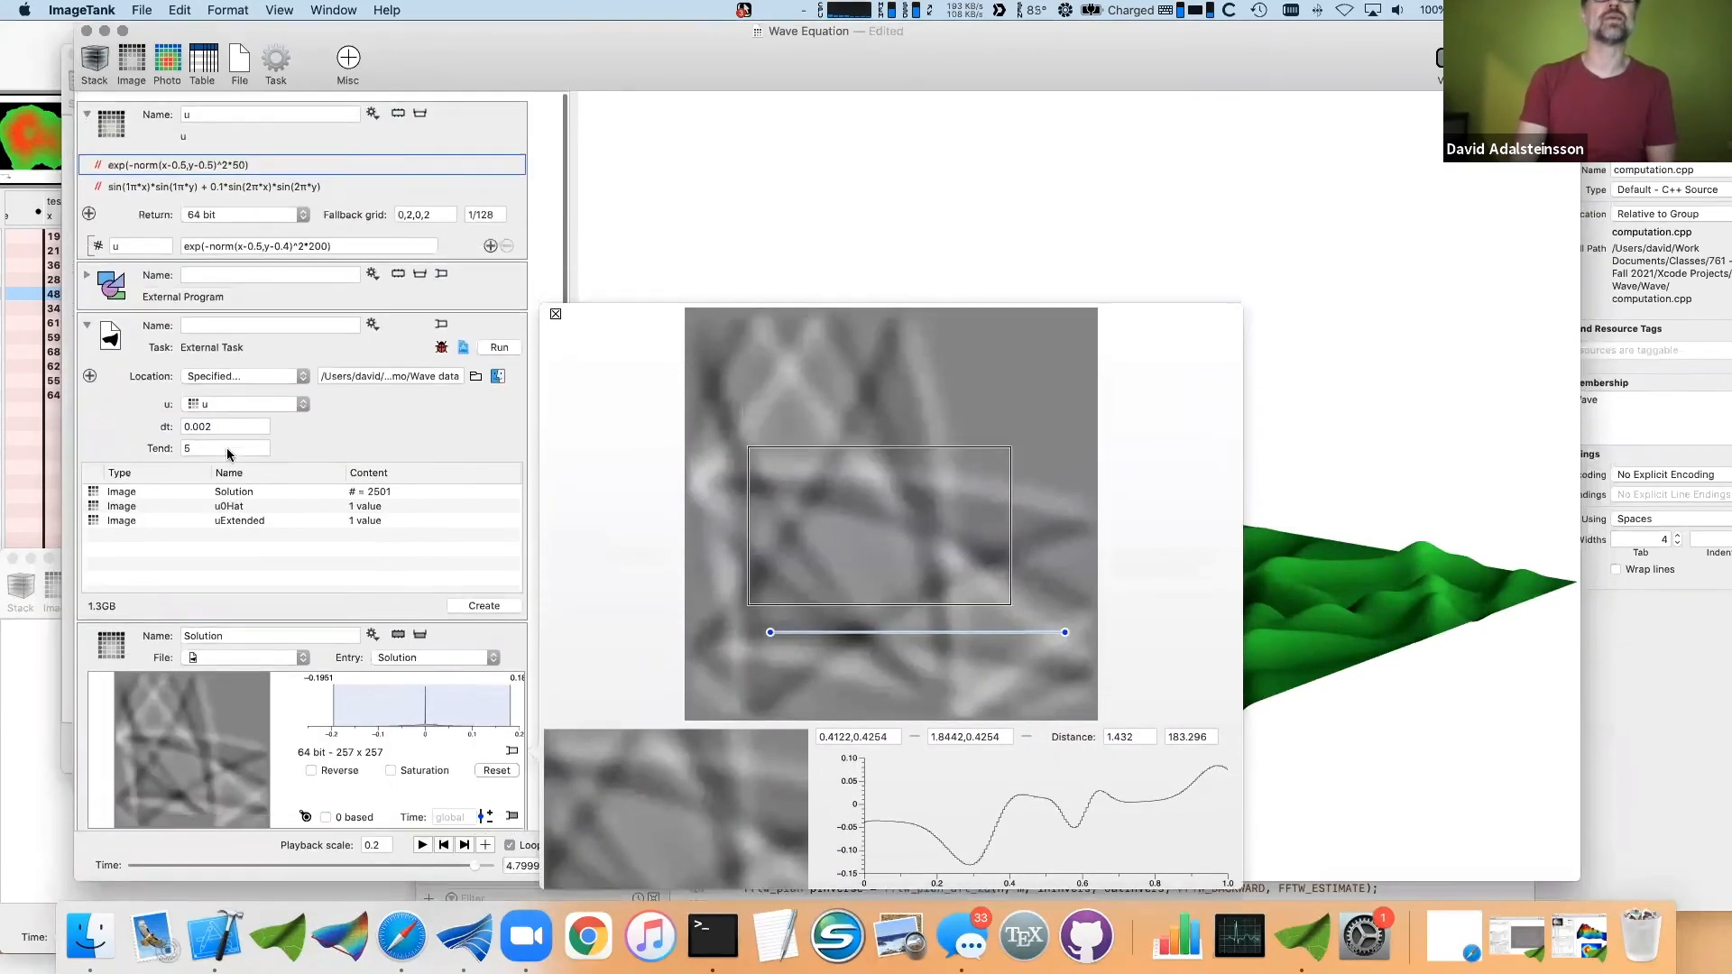
left_click(88, 268)
left_click(440, 269)
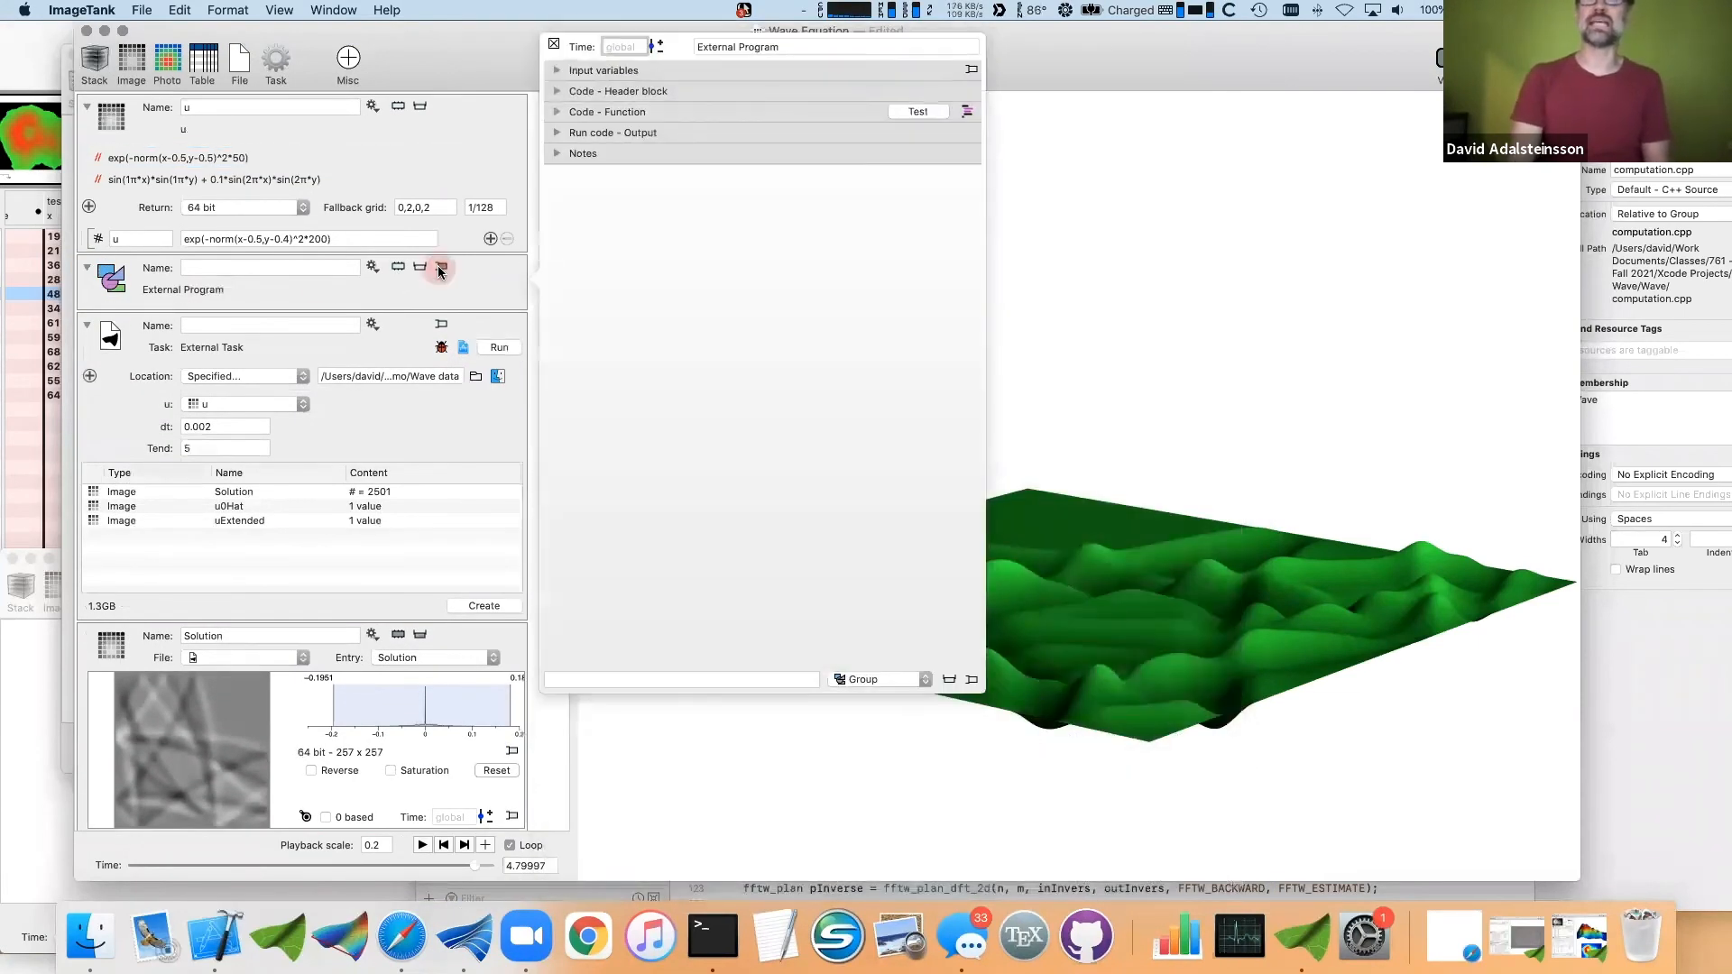
- Add the image u and a number named c as input variables of the embedded Python program
left_click(558, 71)
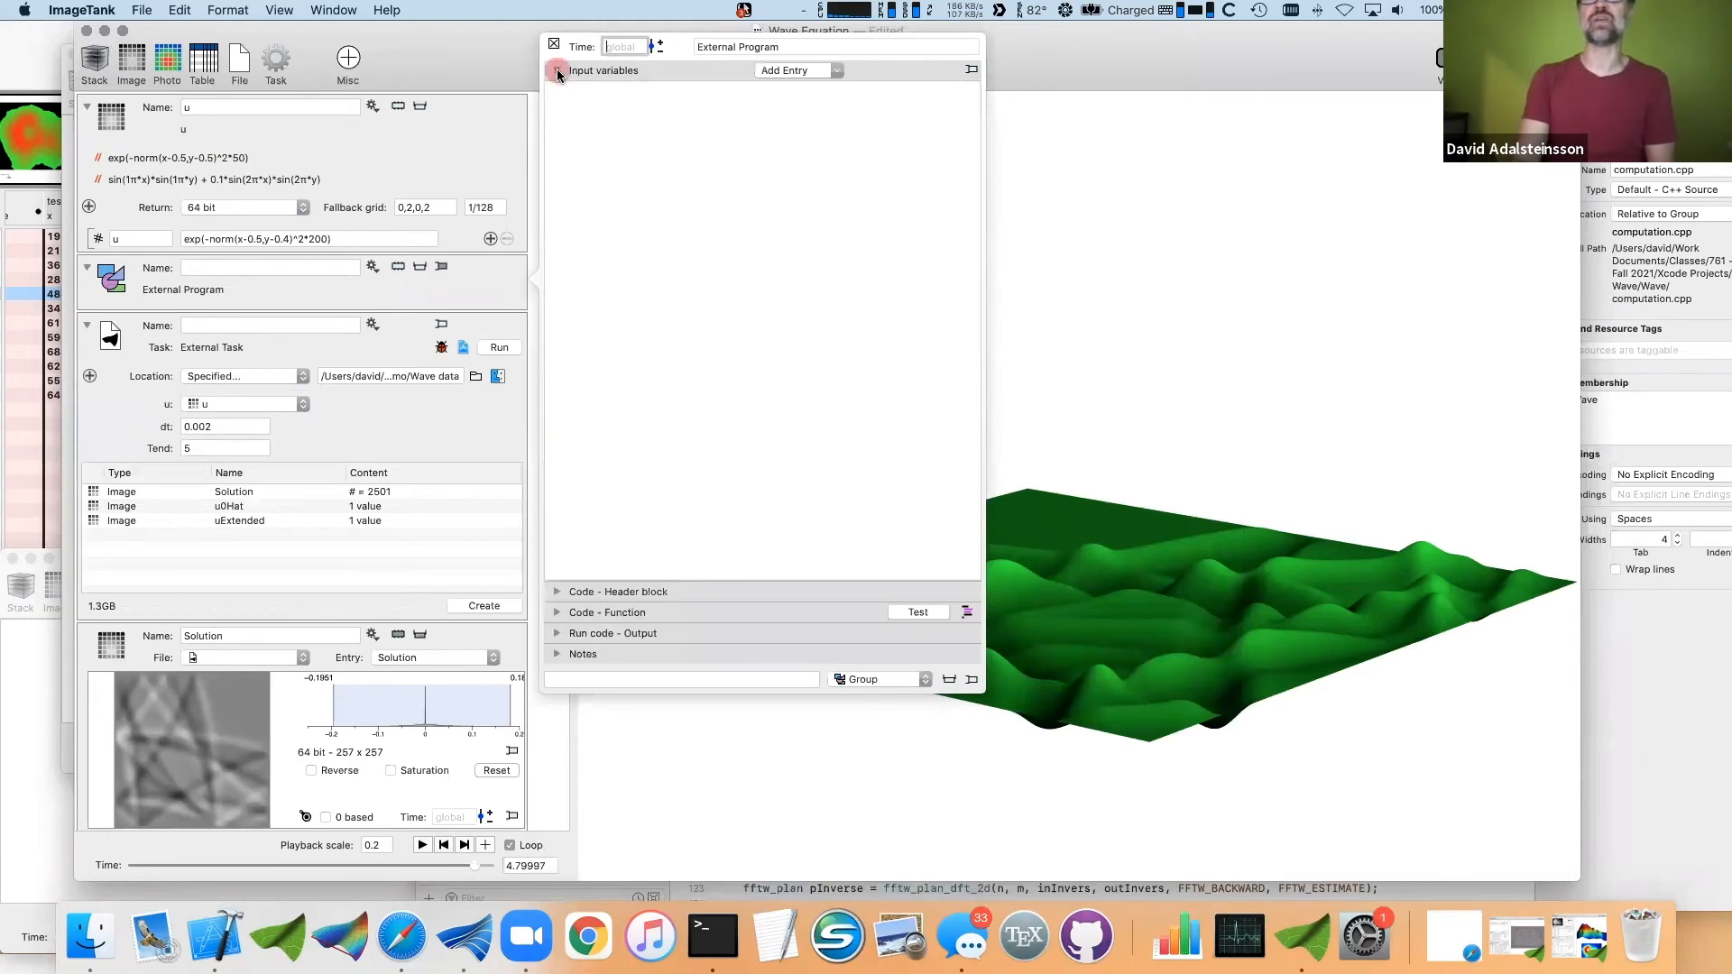
left_click_drag(102, 118, 631, 144)
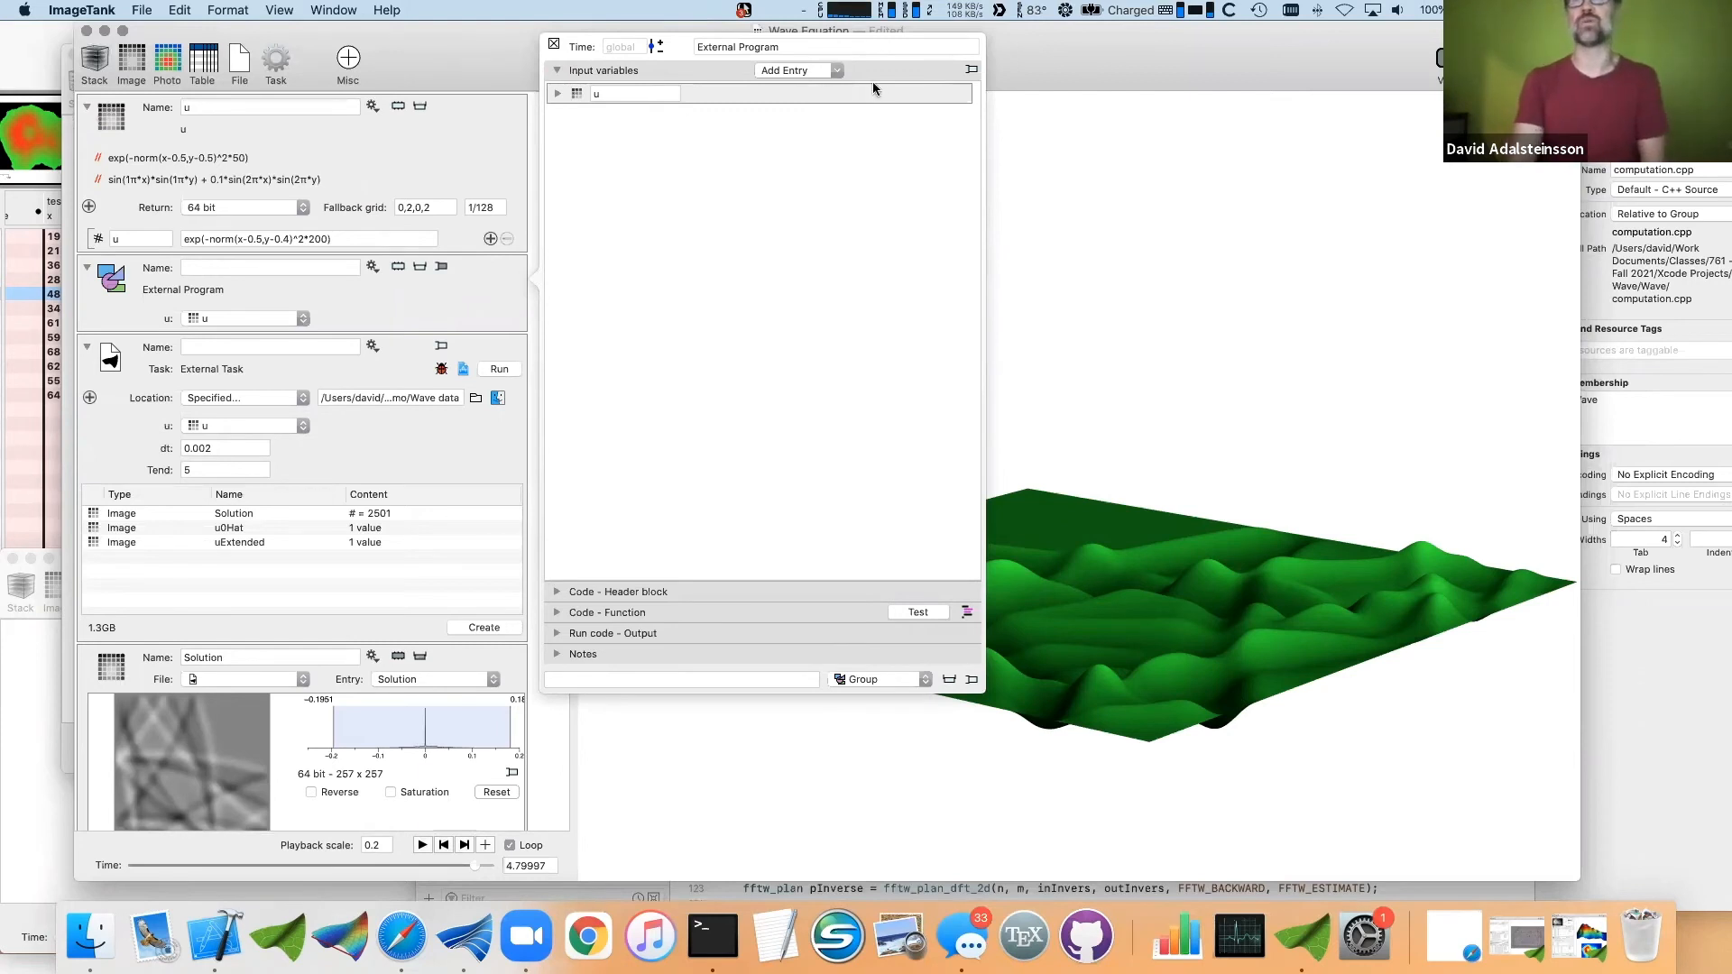
left_click(826, 68)
left_click(812, 86)
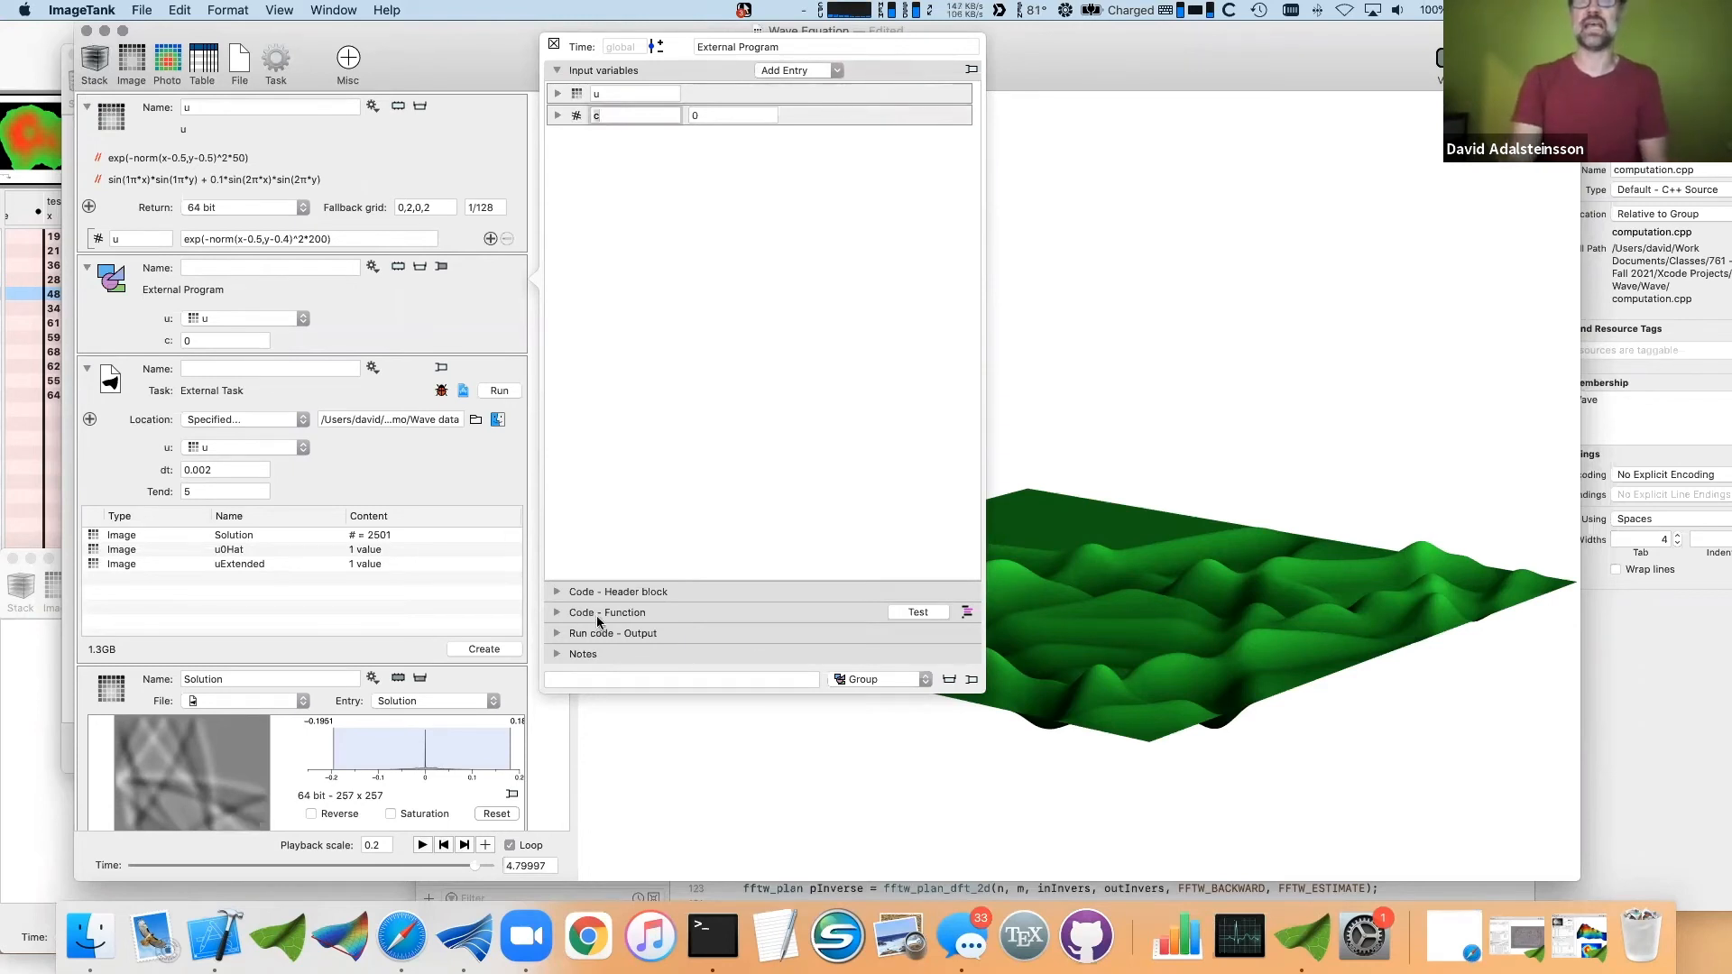
- Expand and enlarge the function code, enter print "test" as its body and show the run output
left_click(556, 614)
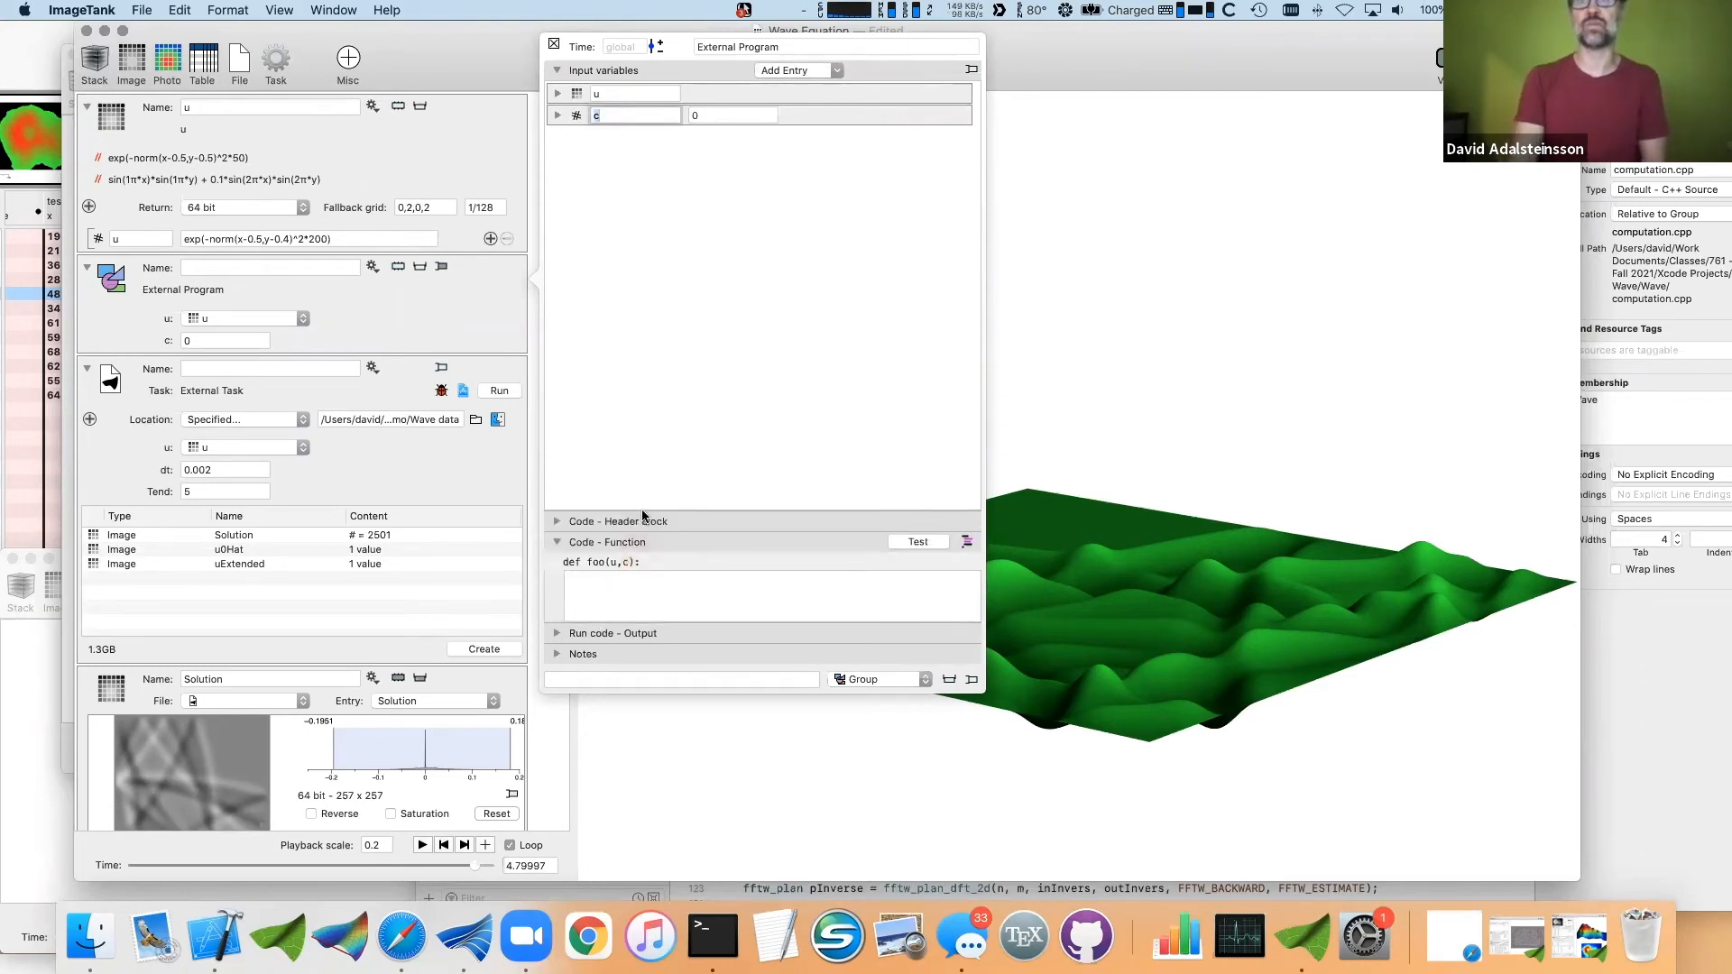
left_click_drag(641, 509, 684, 284)
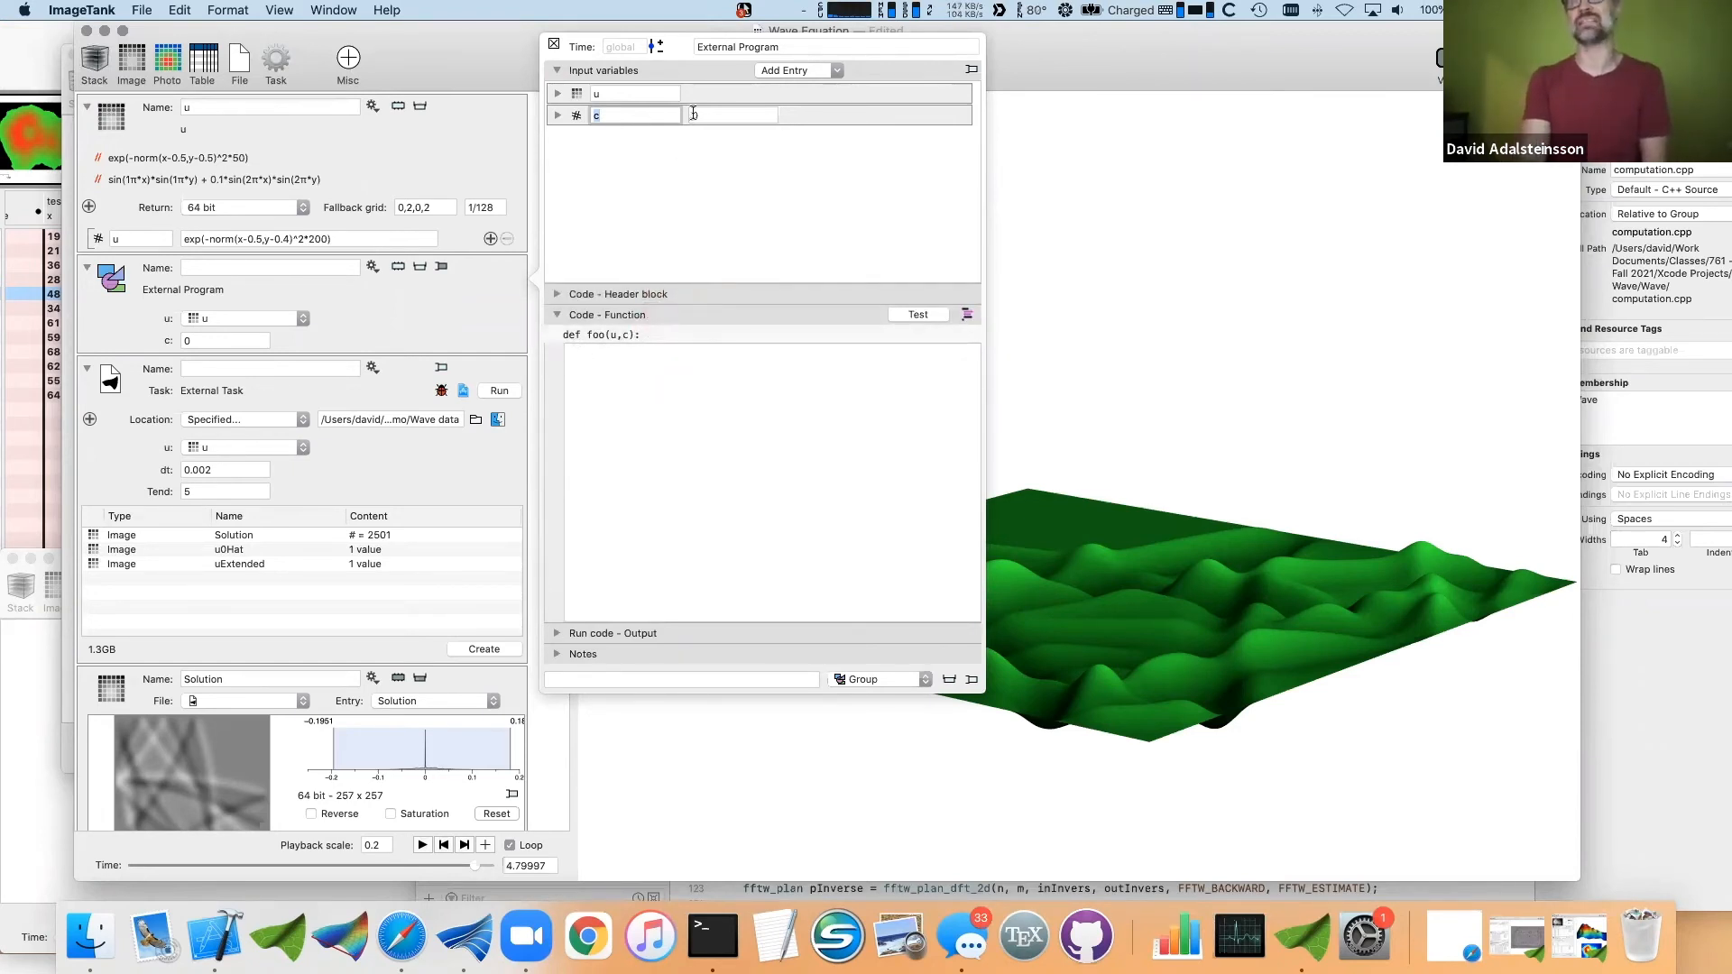
left_click(554, 635)
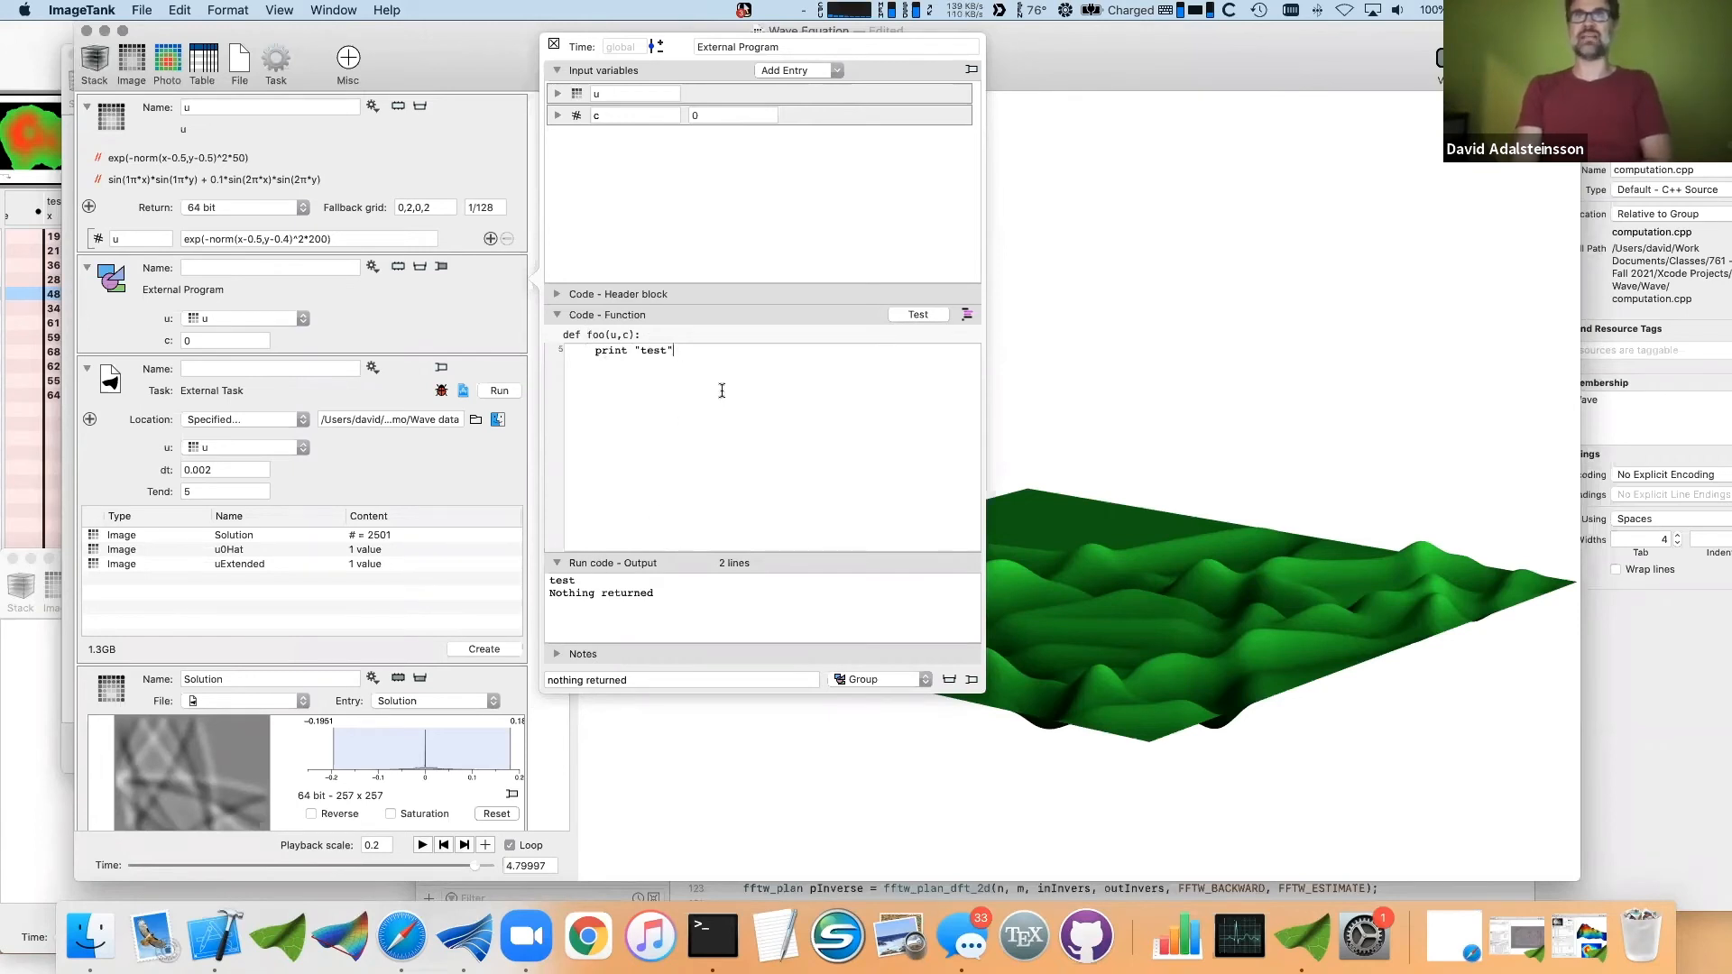
- View the available return types of the Python program without changing Group and close its detail window
left_click_drag(678, 422, 591, 326)
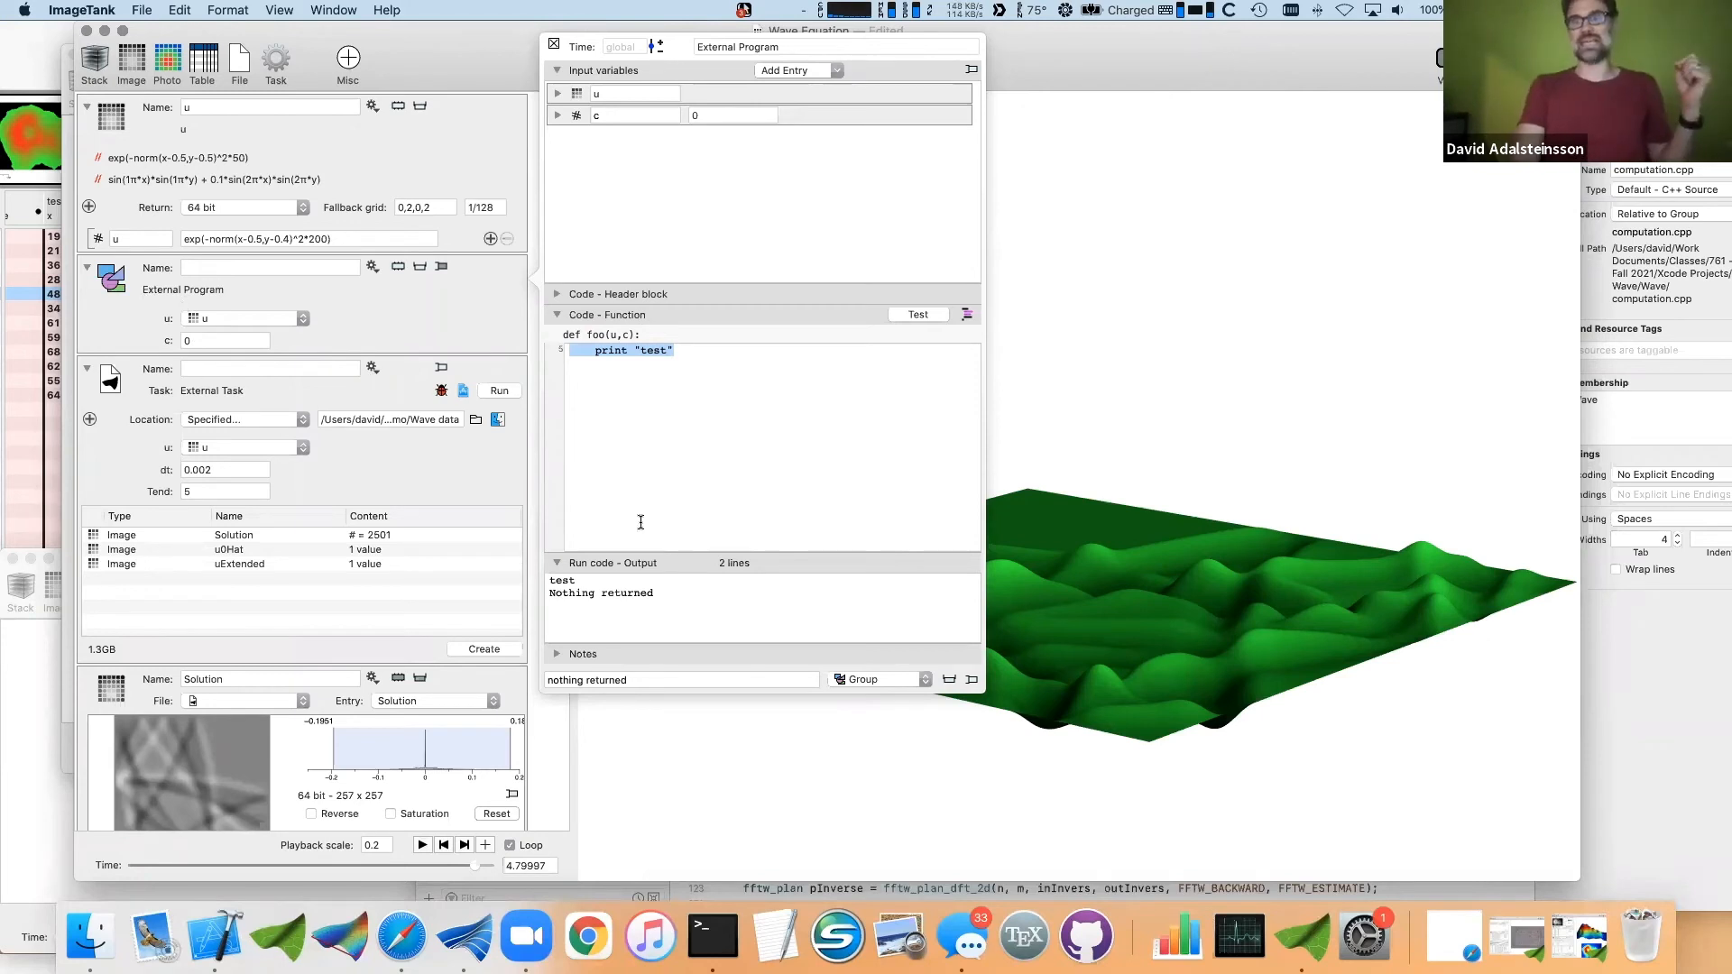
left_click(857, 689)
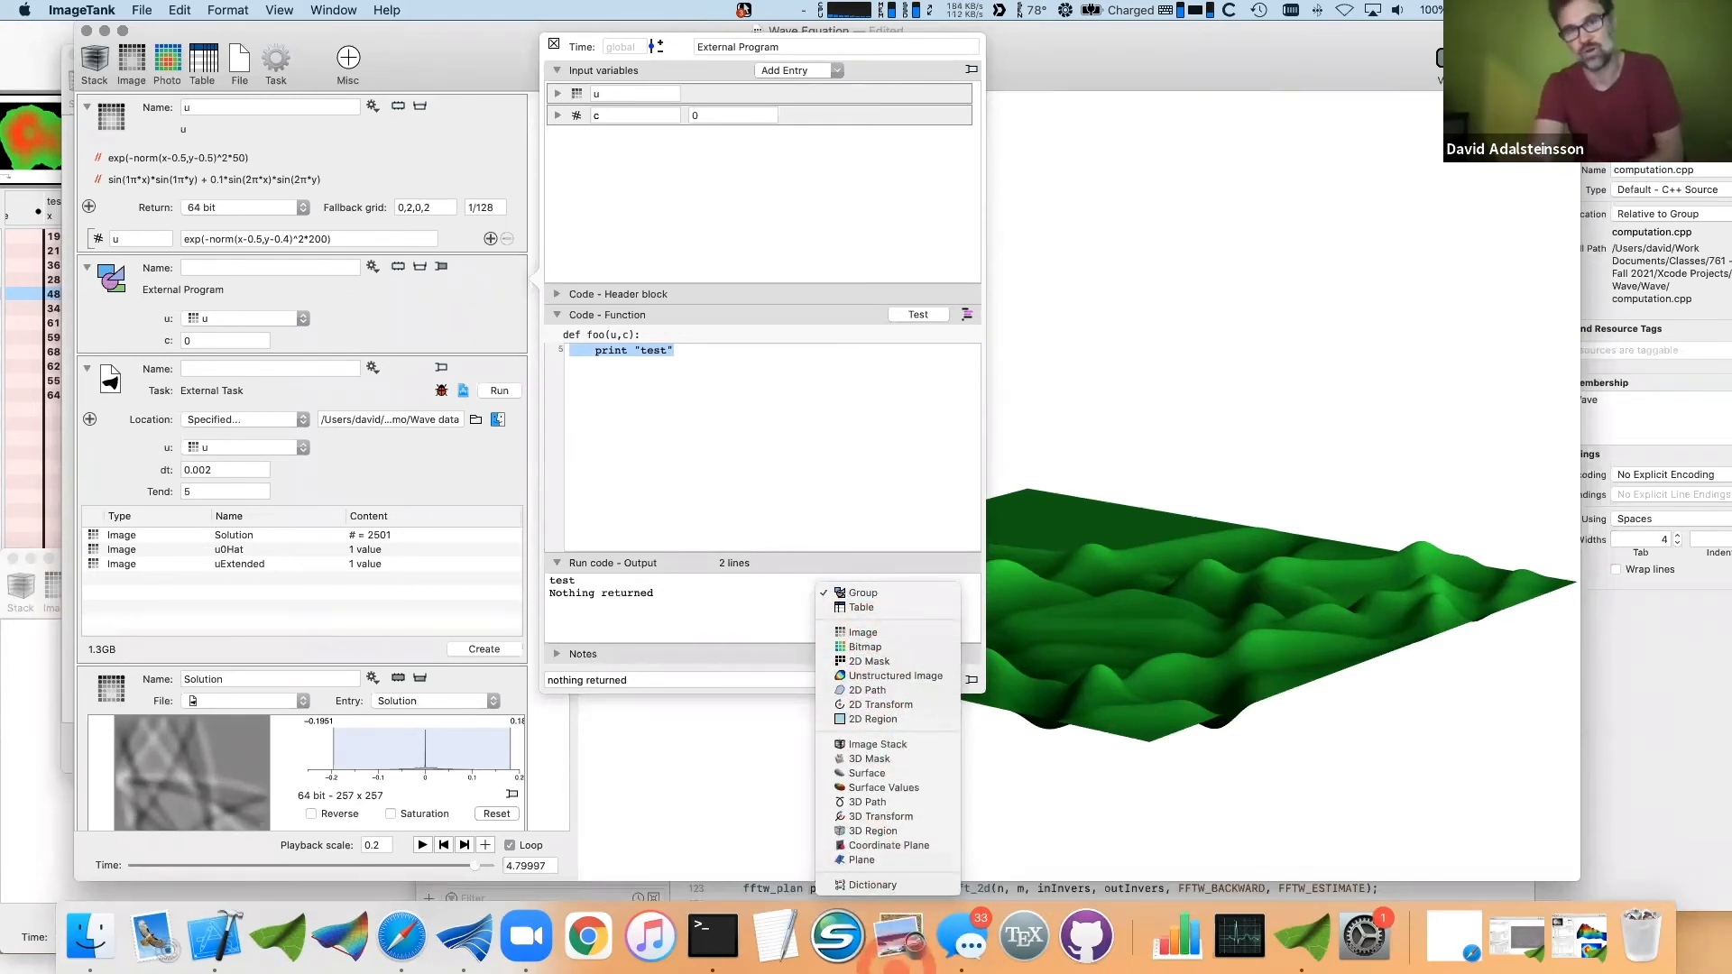
left_click(761, 410)
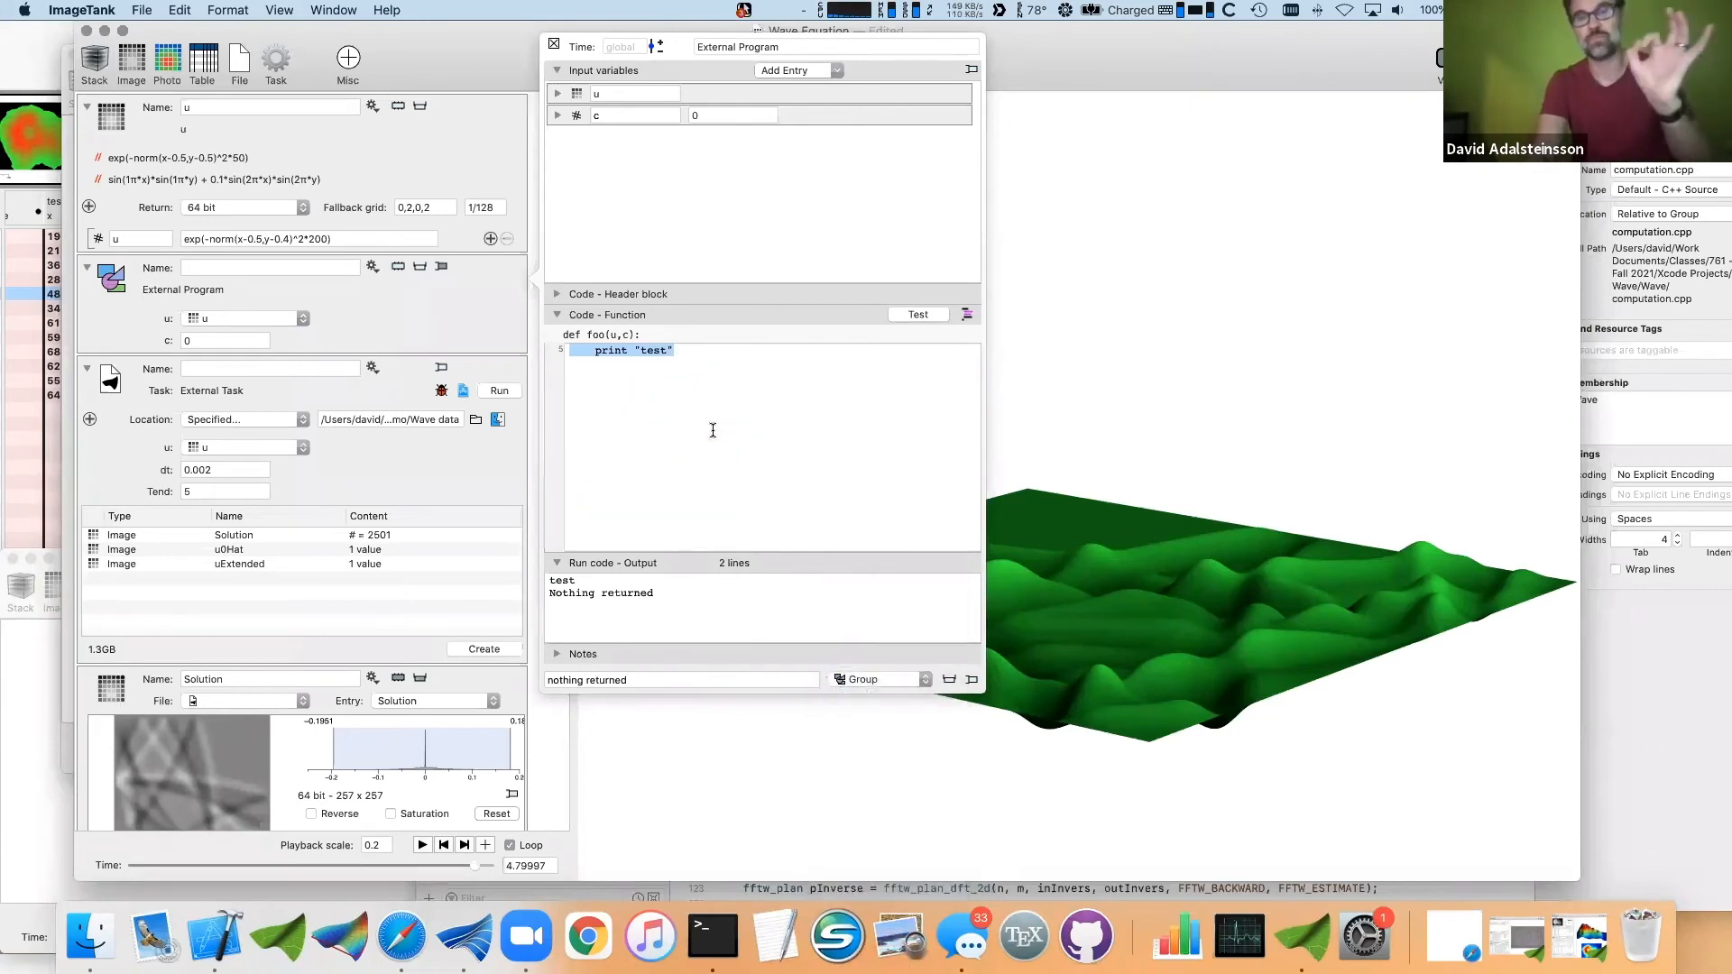
left_click(605, 386)
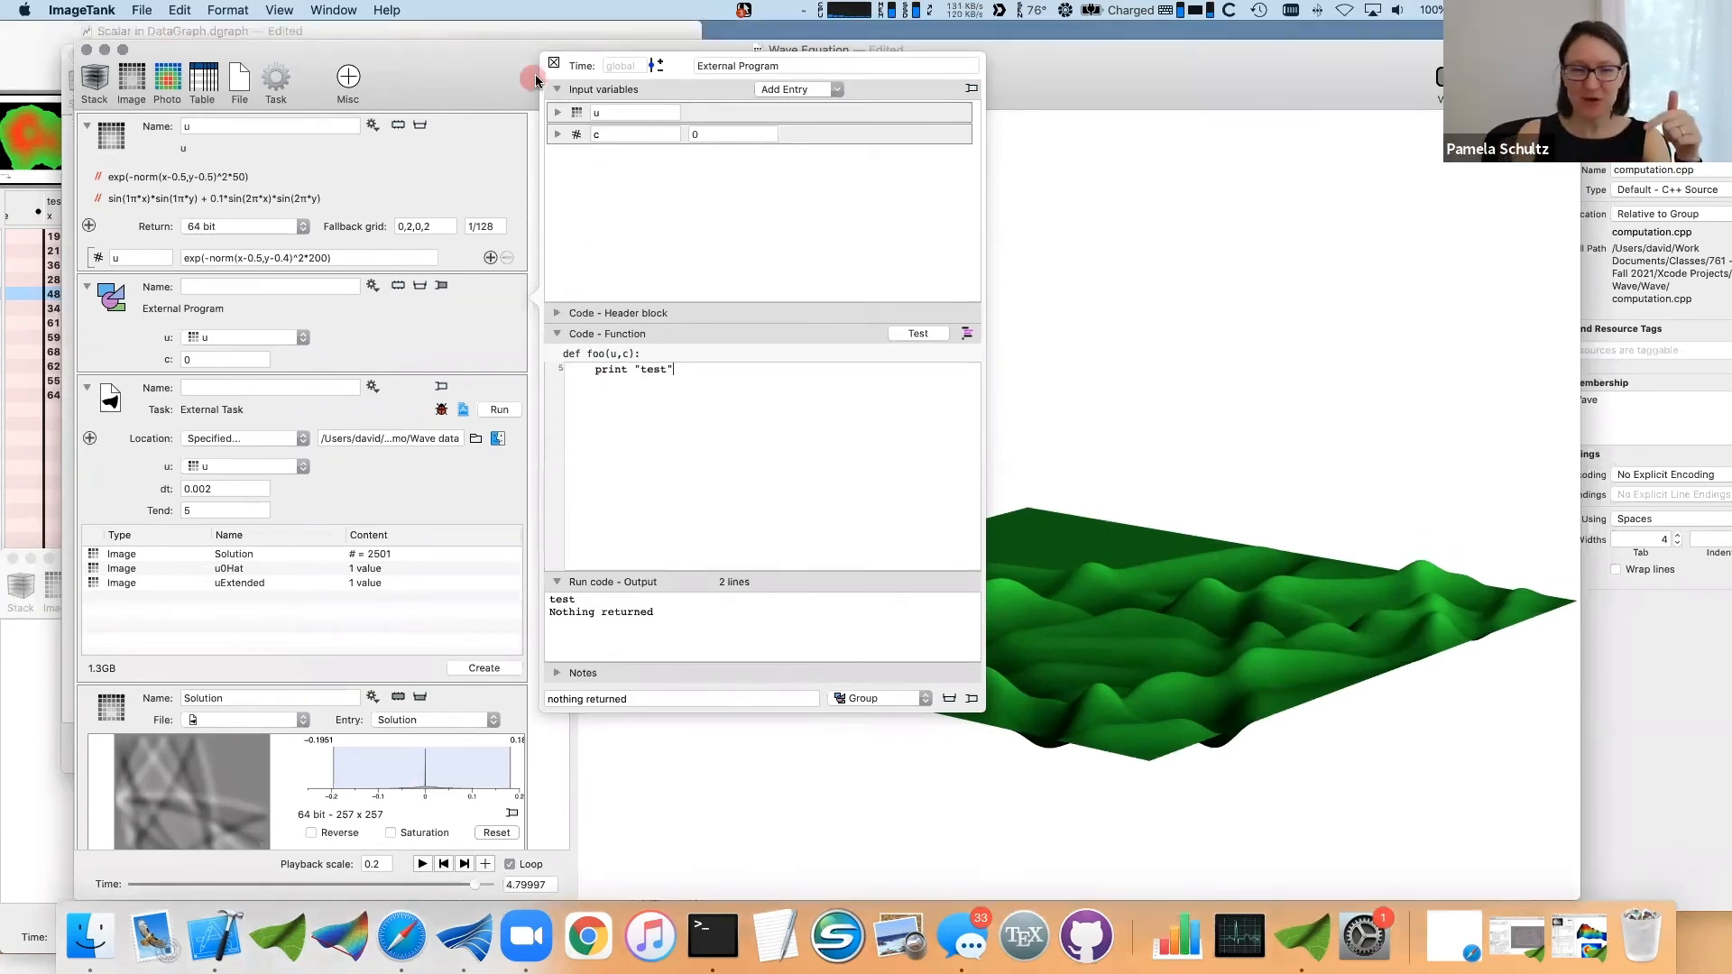
left_click(550, 64)
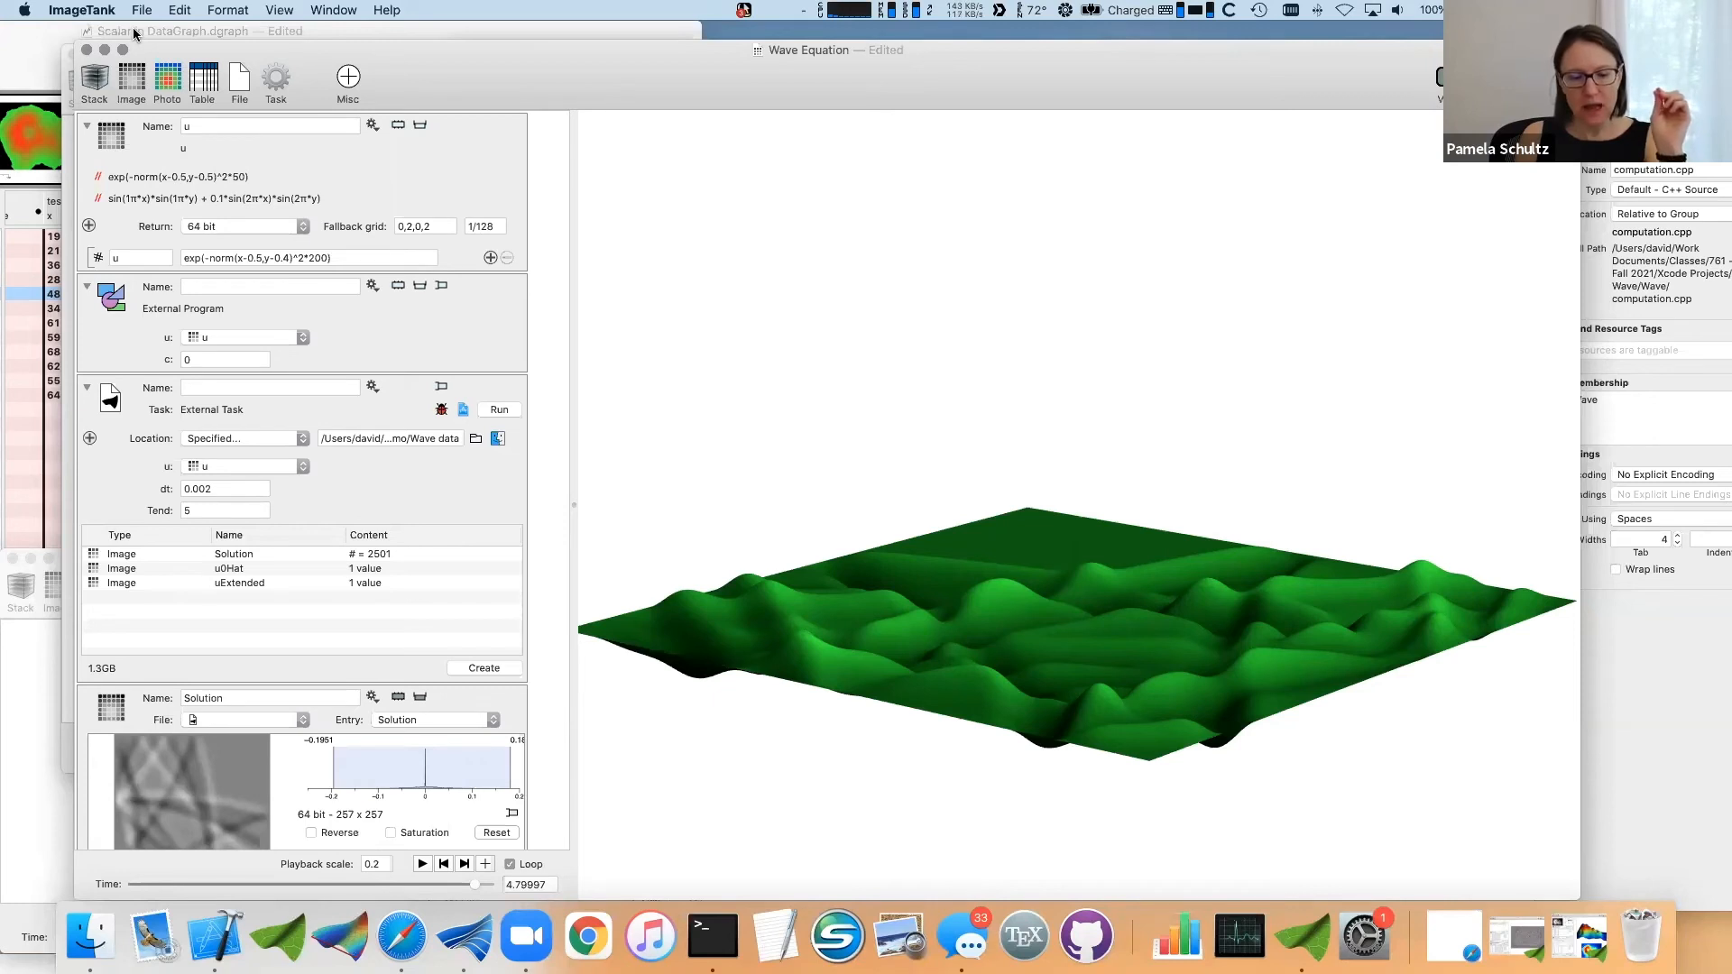
- Rotate the 3D wave surface, split the view into two stacked areas and display the Solution image in the lower one
left_click_drag(847, 641, 985, 659)
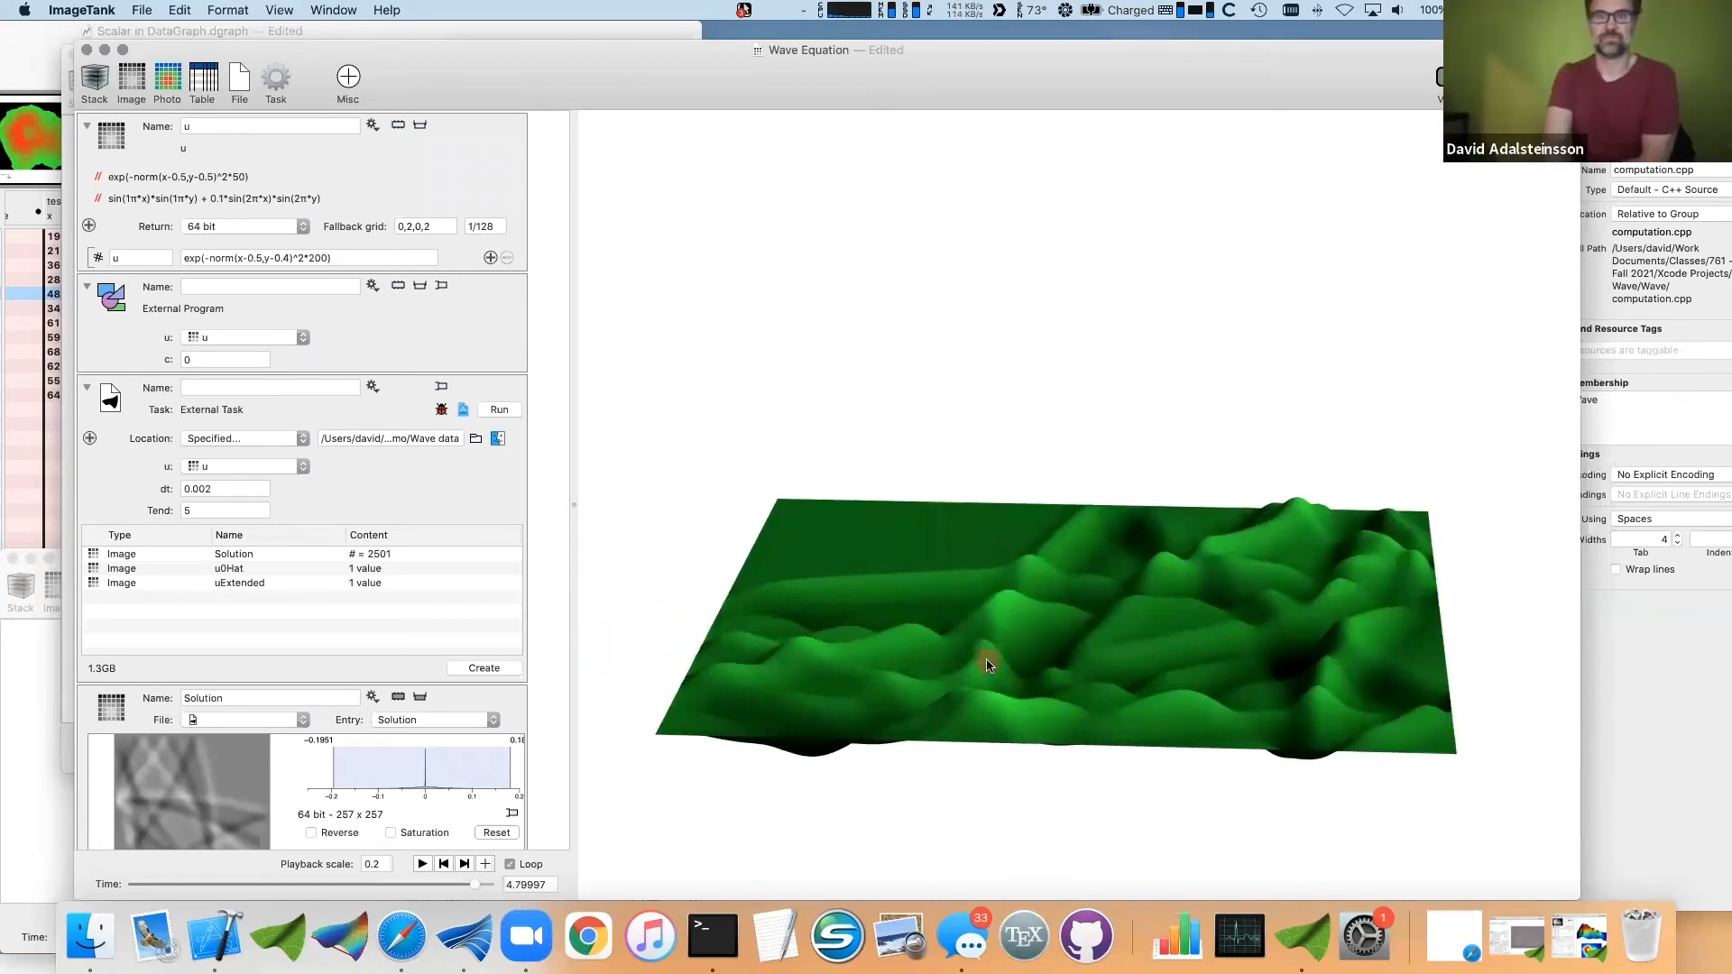
left_click(619, 136)
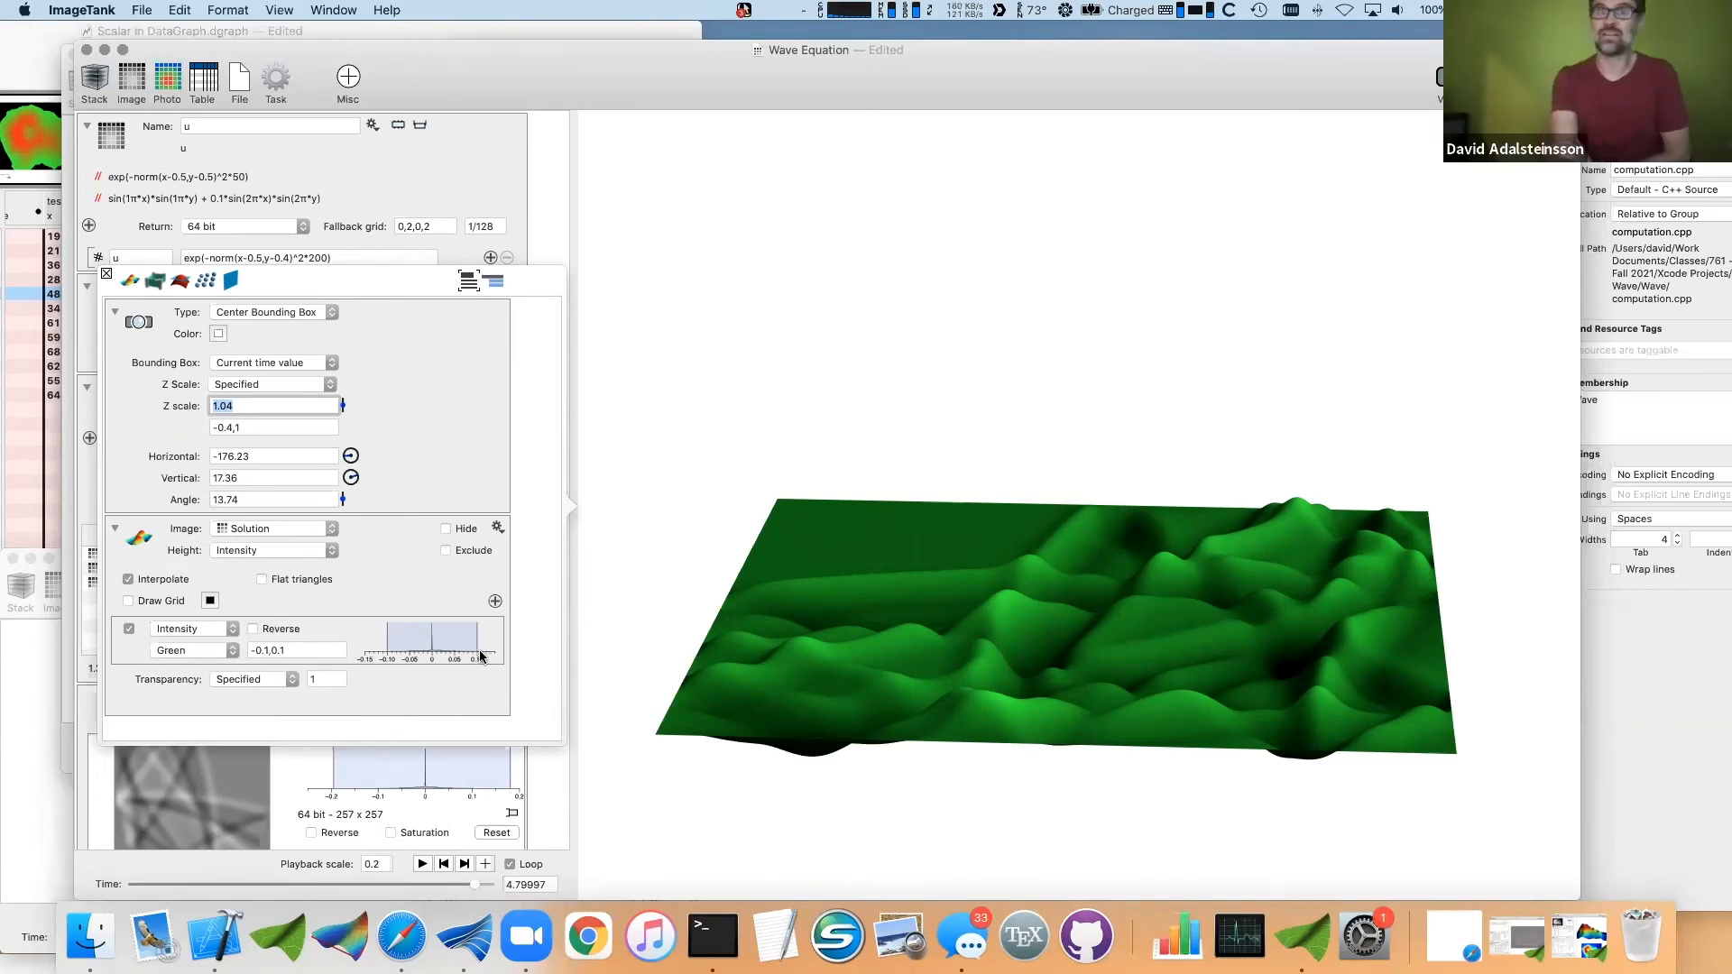
left_click(107, 274)
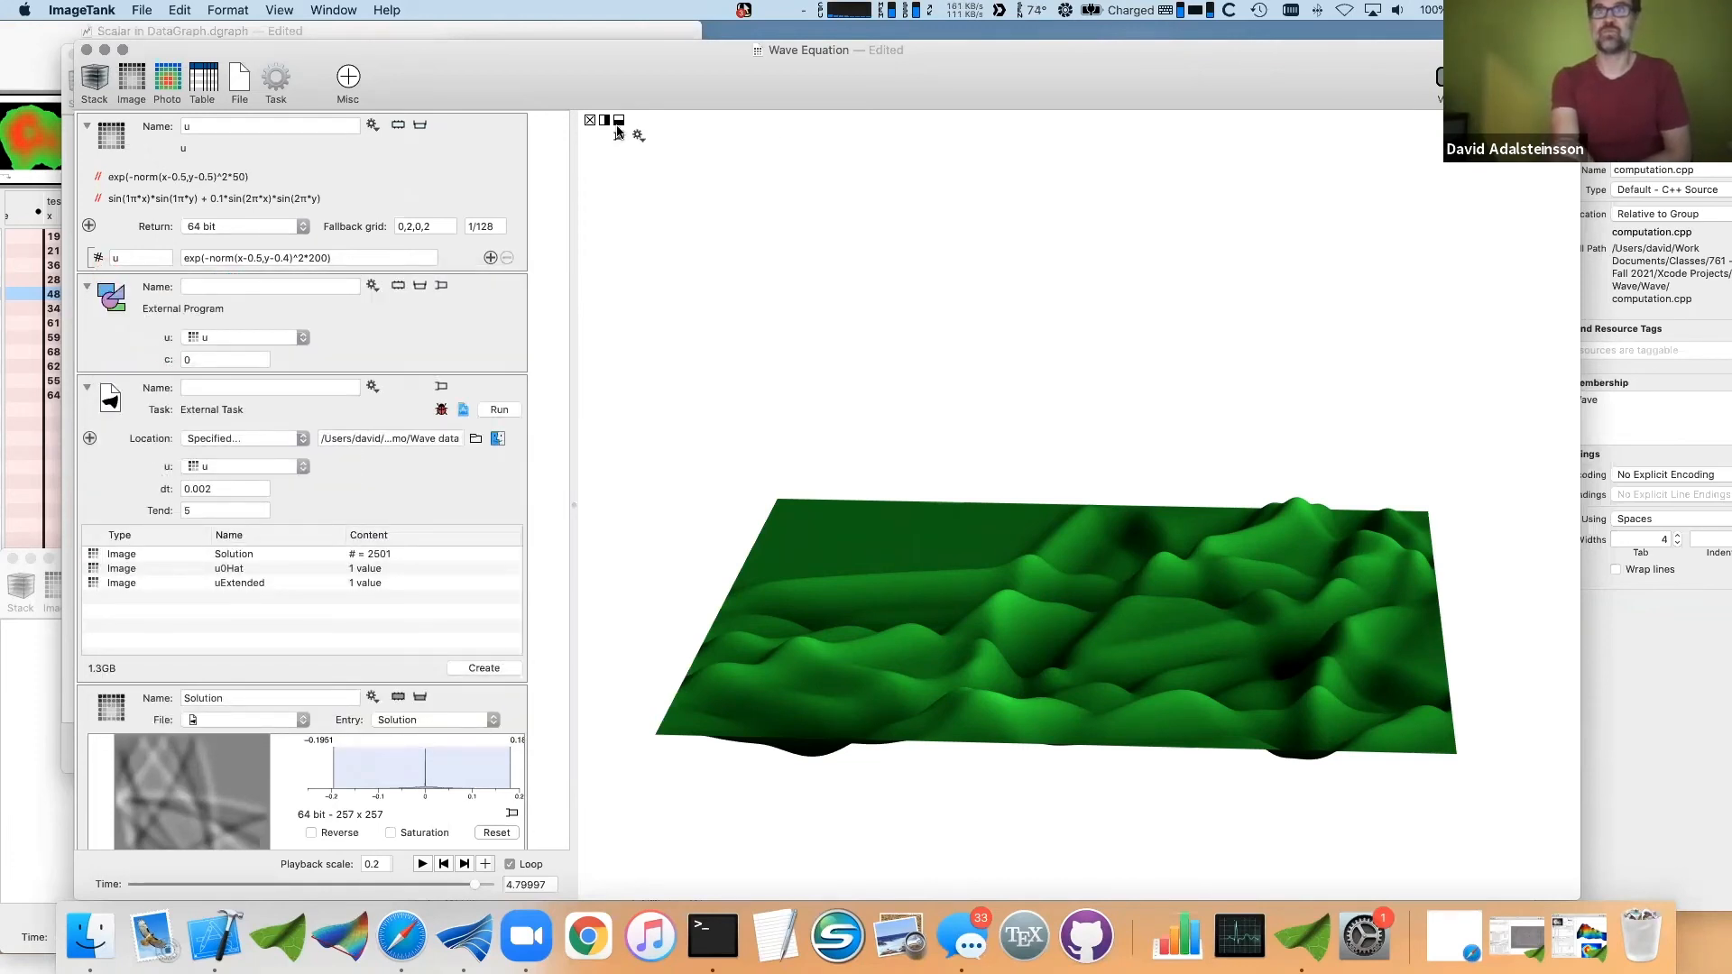
left_click(616, 129)
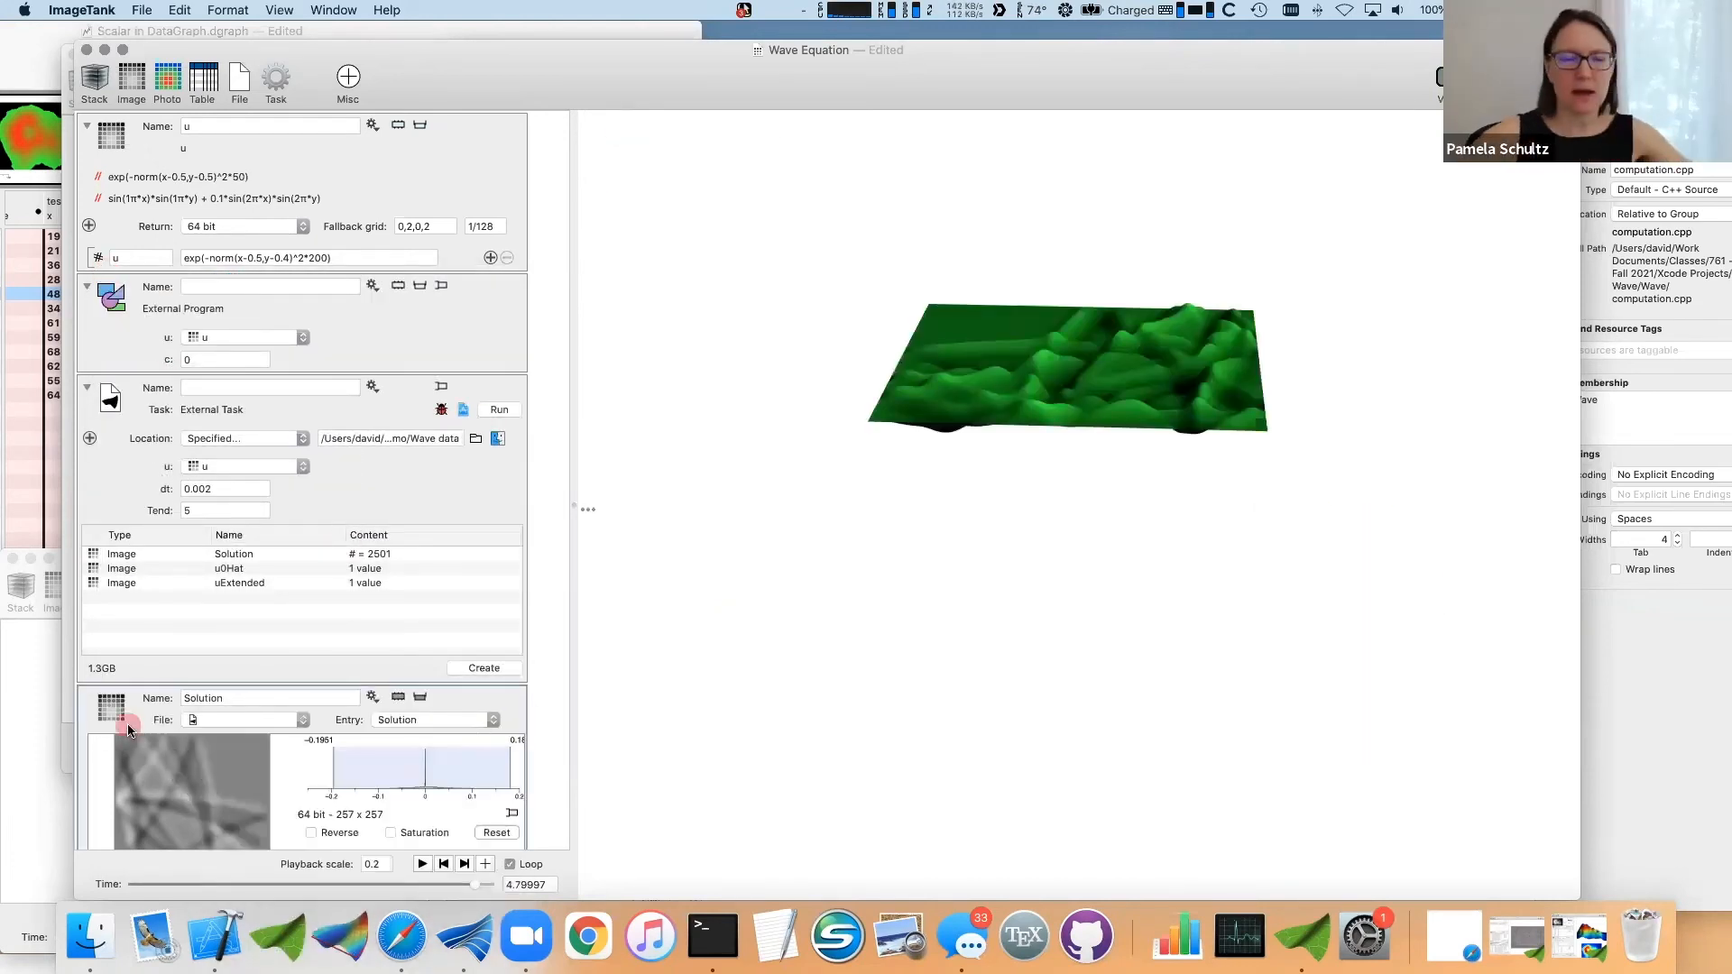
left_click_drag(115, 711, 1097, 645)
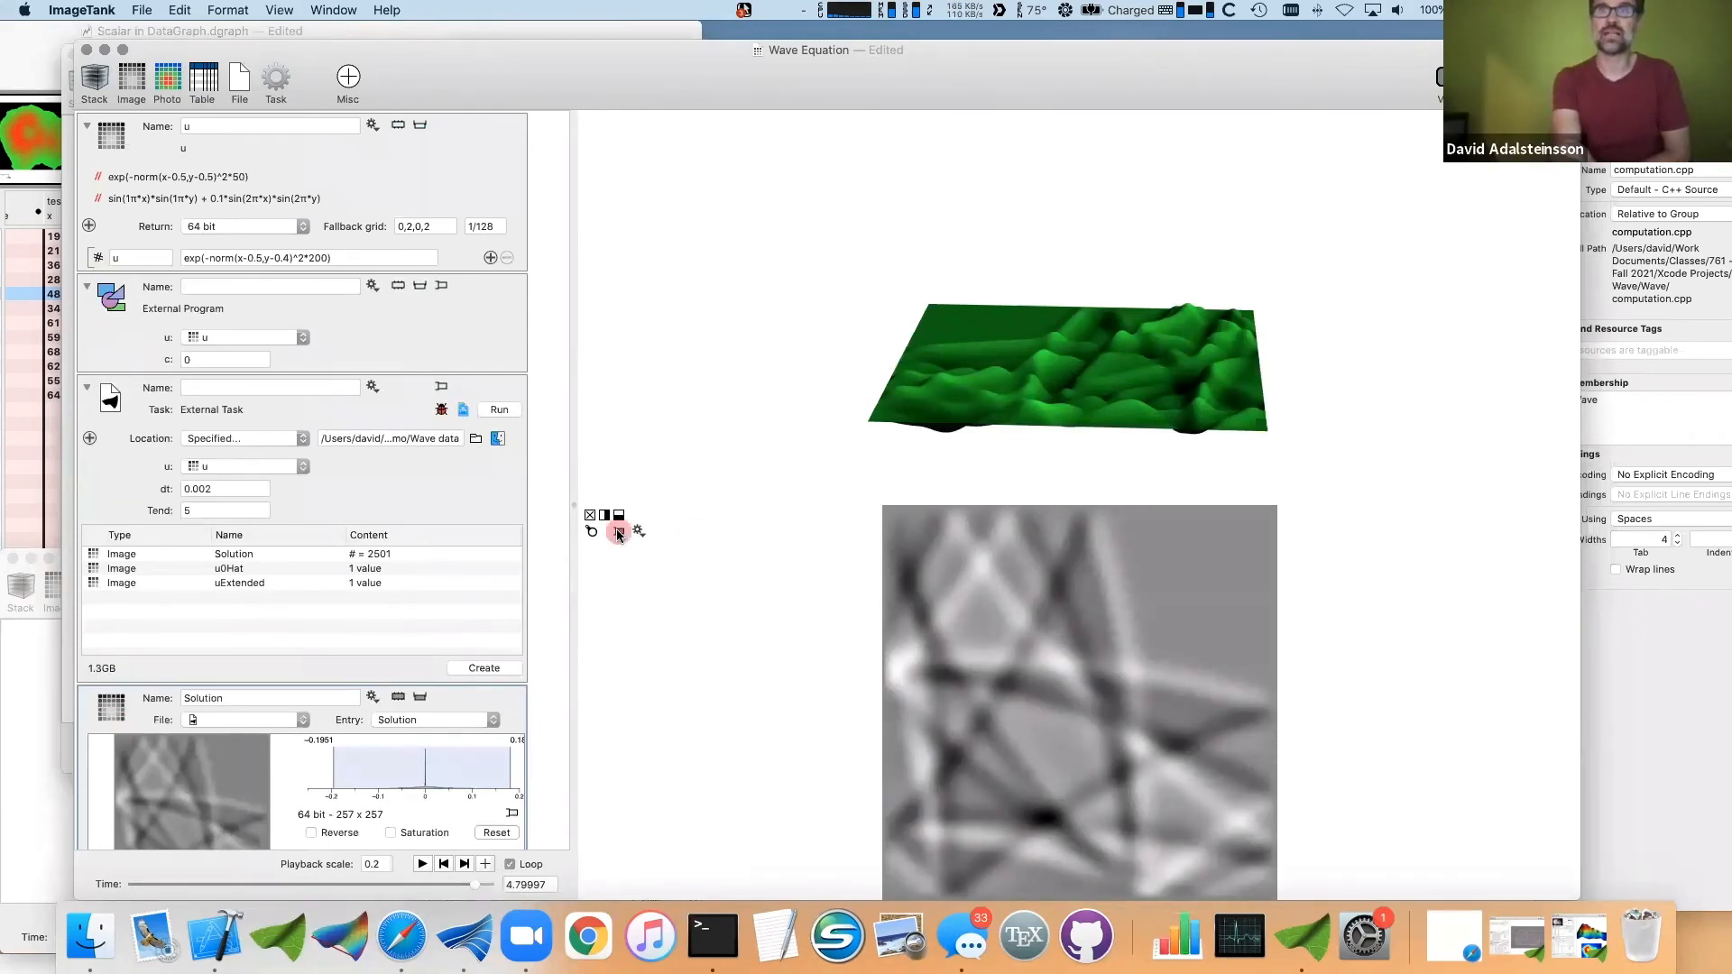
- Open the drawing settings of the Solution image view, look at those of the 3D view and shift the document window sideways
left_click(620, 534)
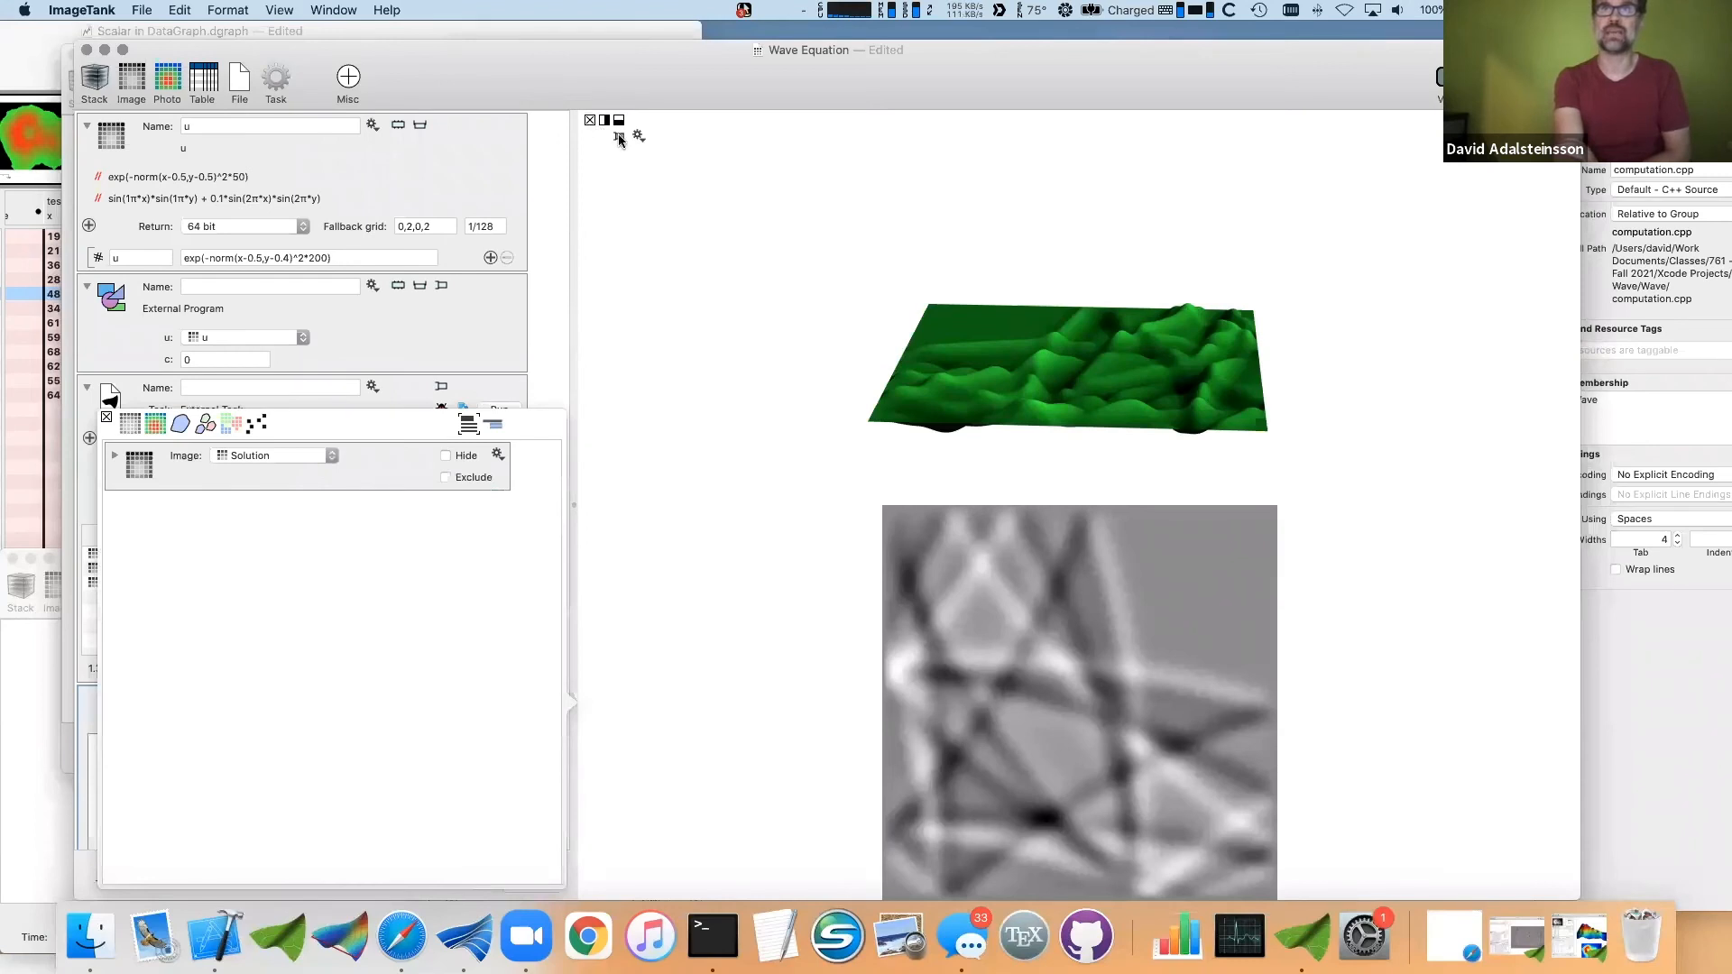
left_click(619, 135)
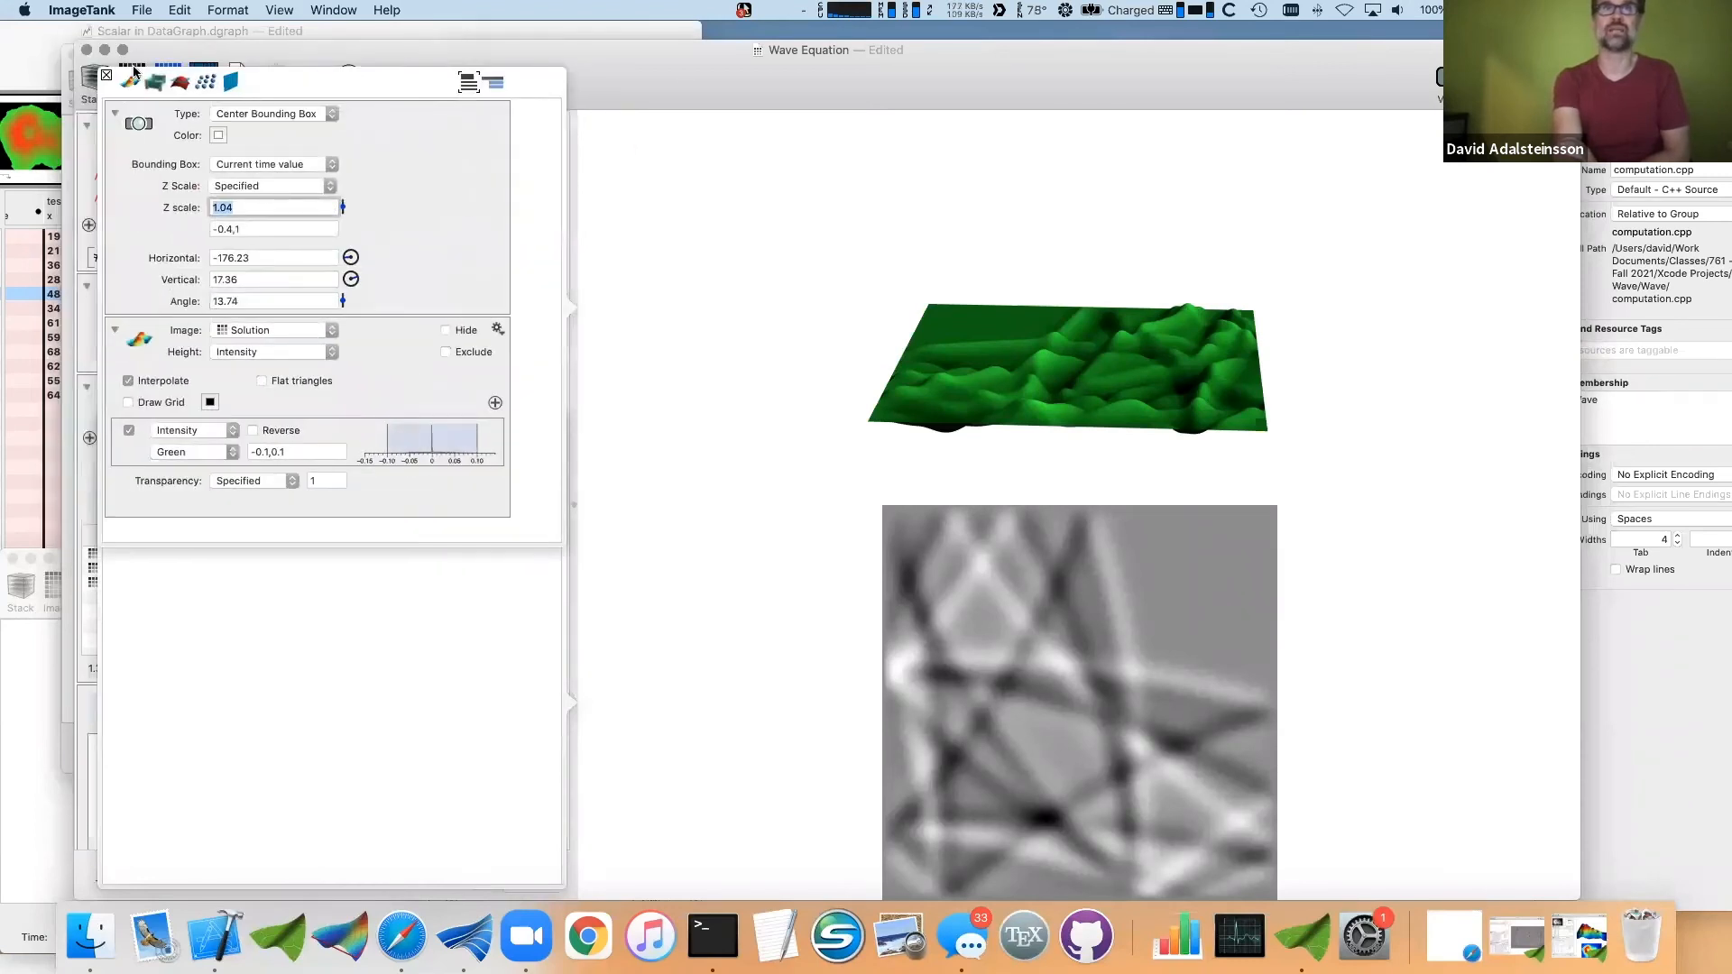
left_click(107, 75)
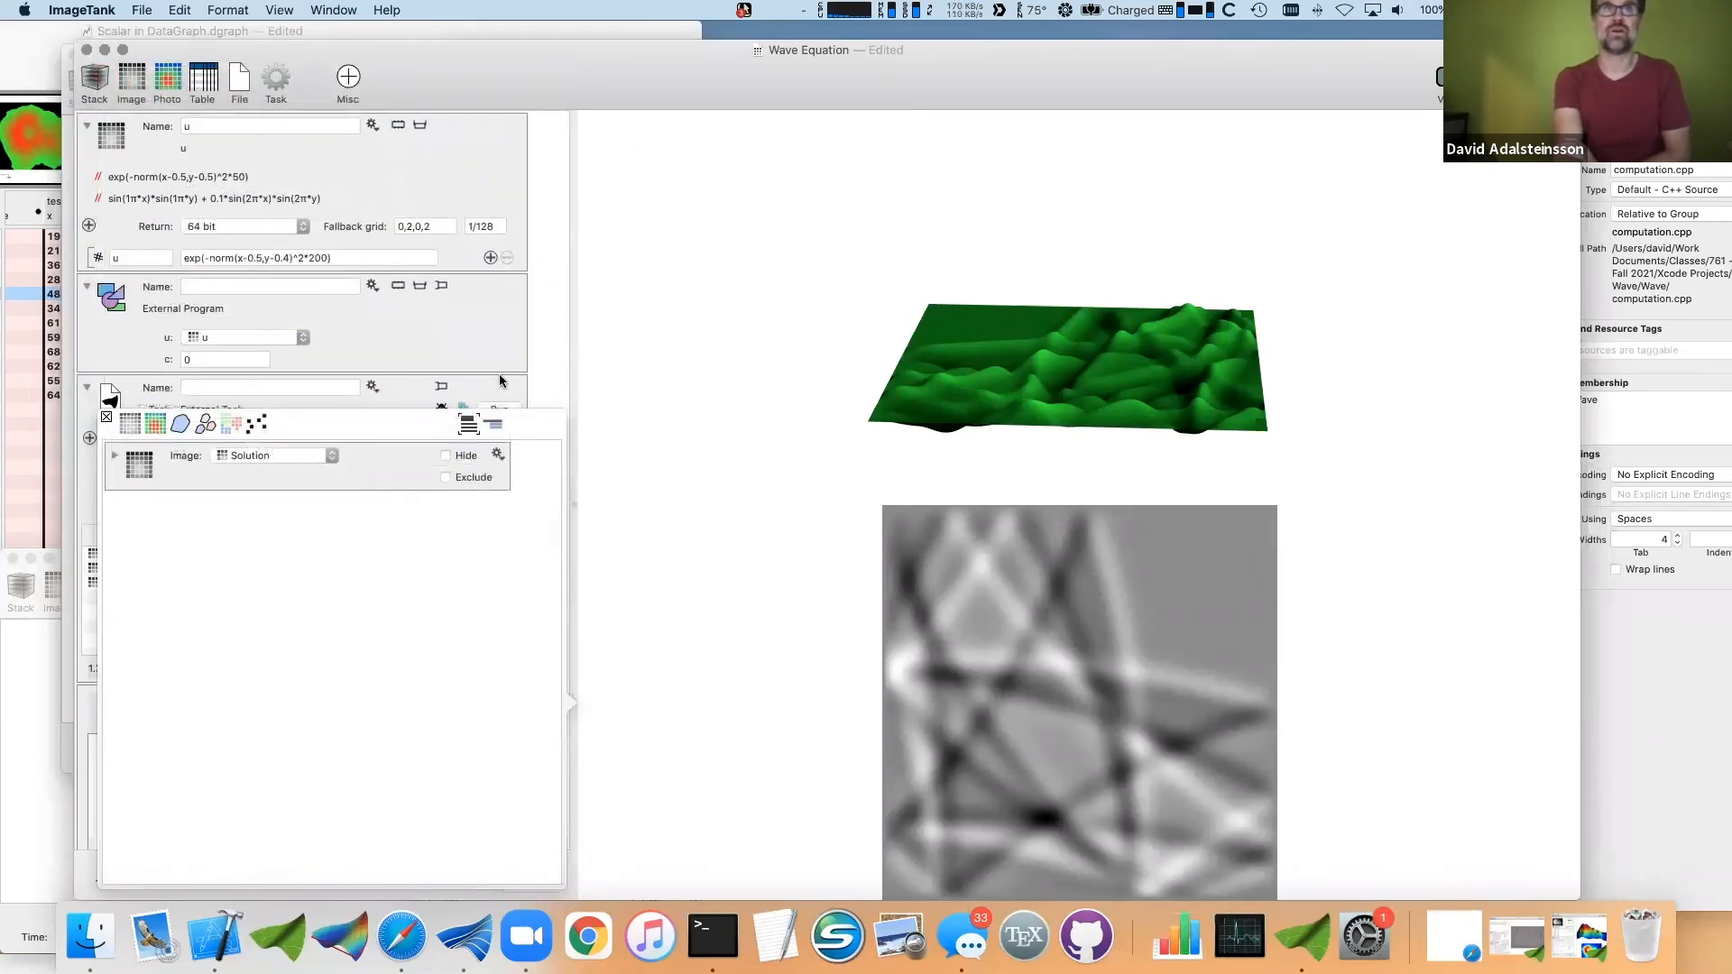
left_click_drag(736, 90, 648, 92)
left_click(352, 528)
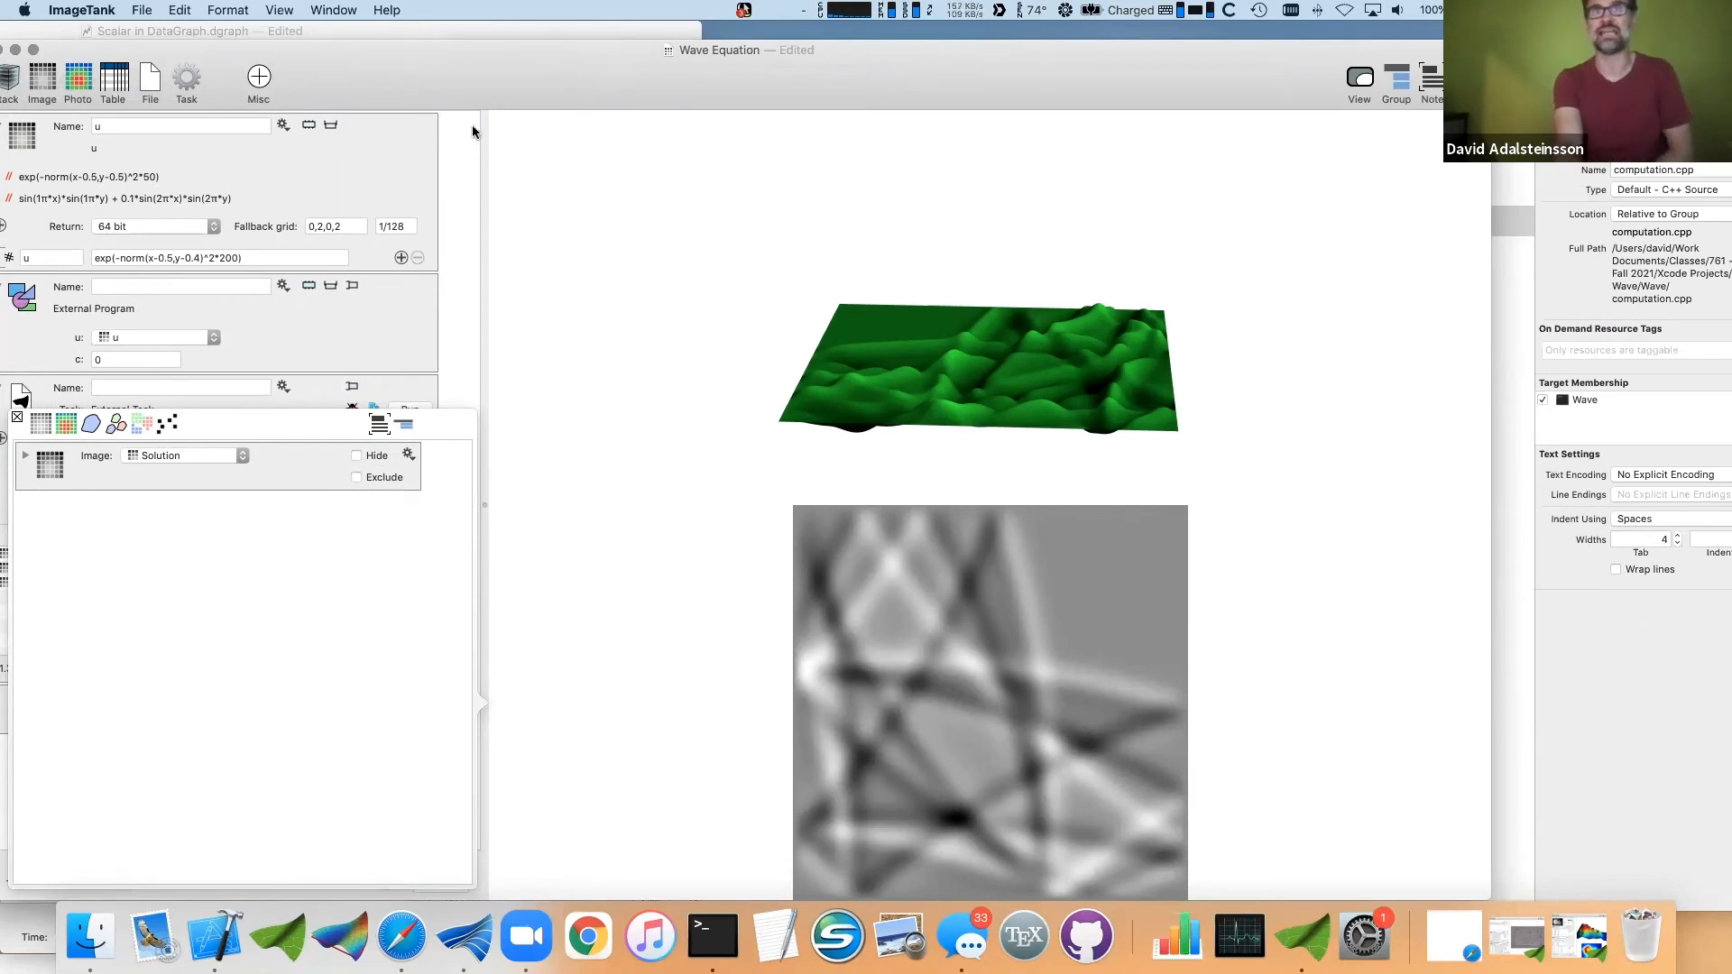
- Add a plane to the 3D wave view, lower it to -0.31 and close the view's drawing settings
left_click(528, 135)
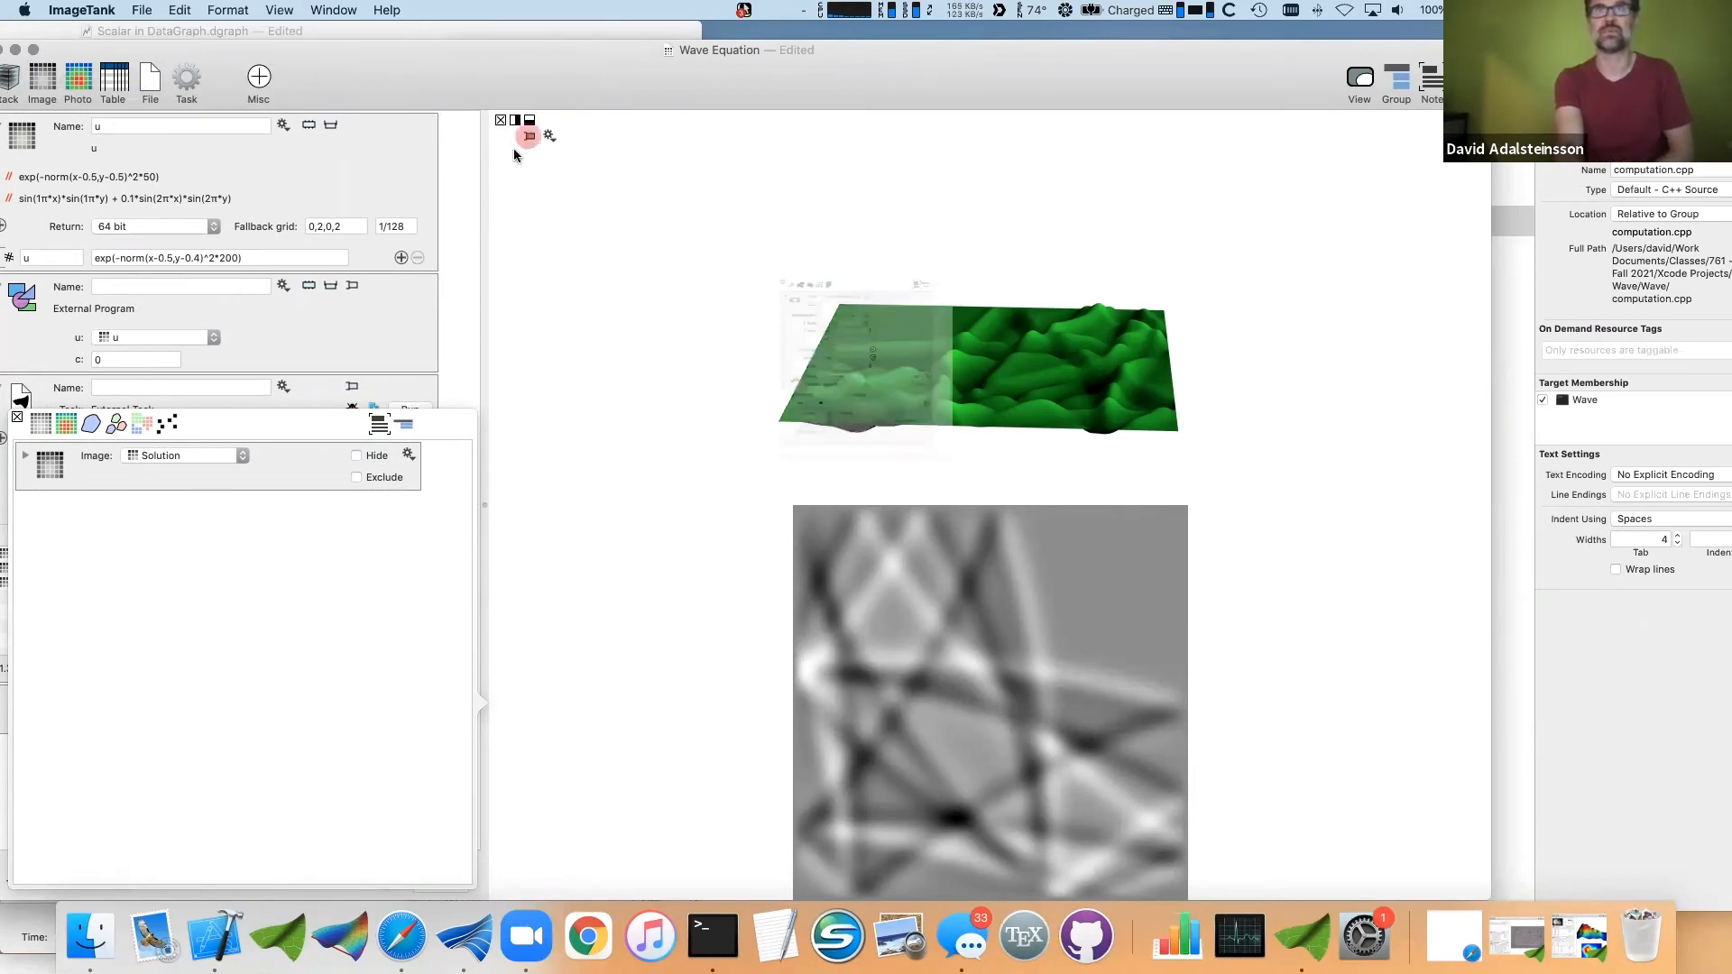
left_click(710, 144)
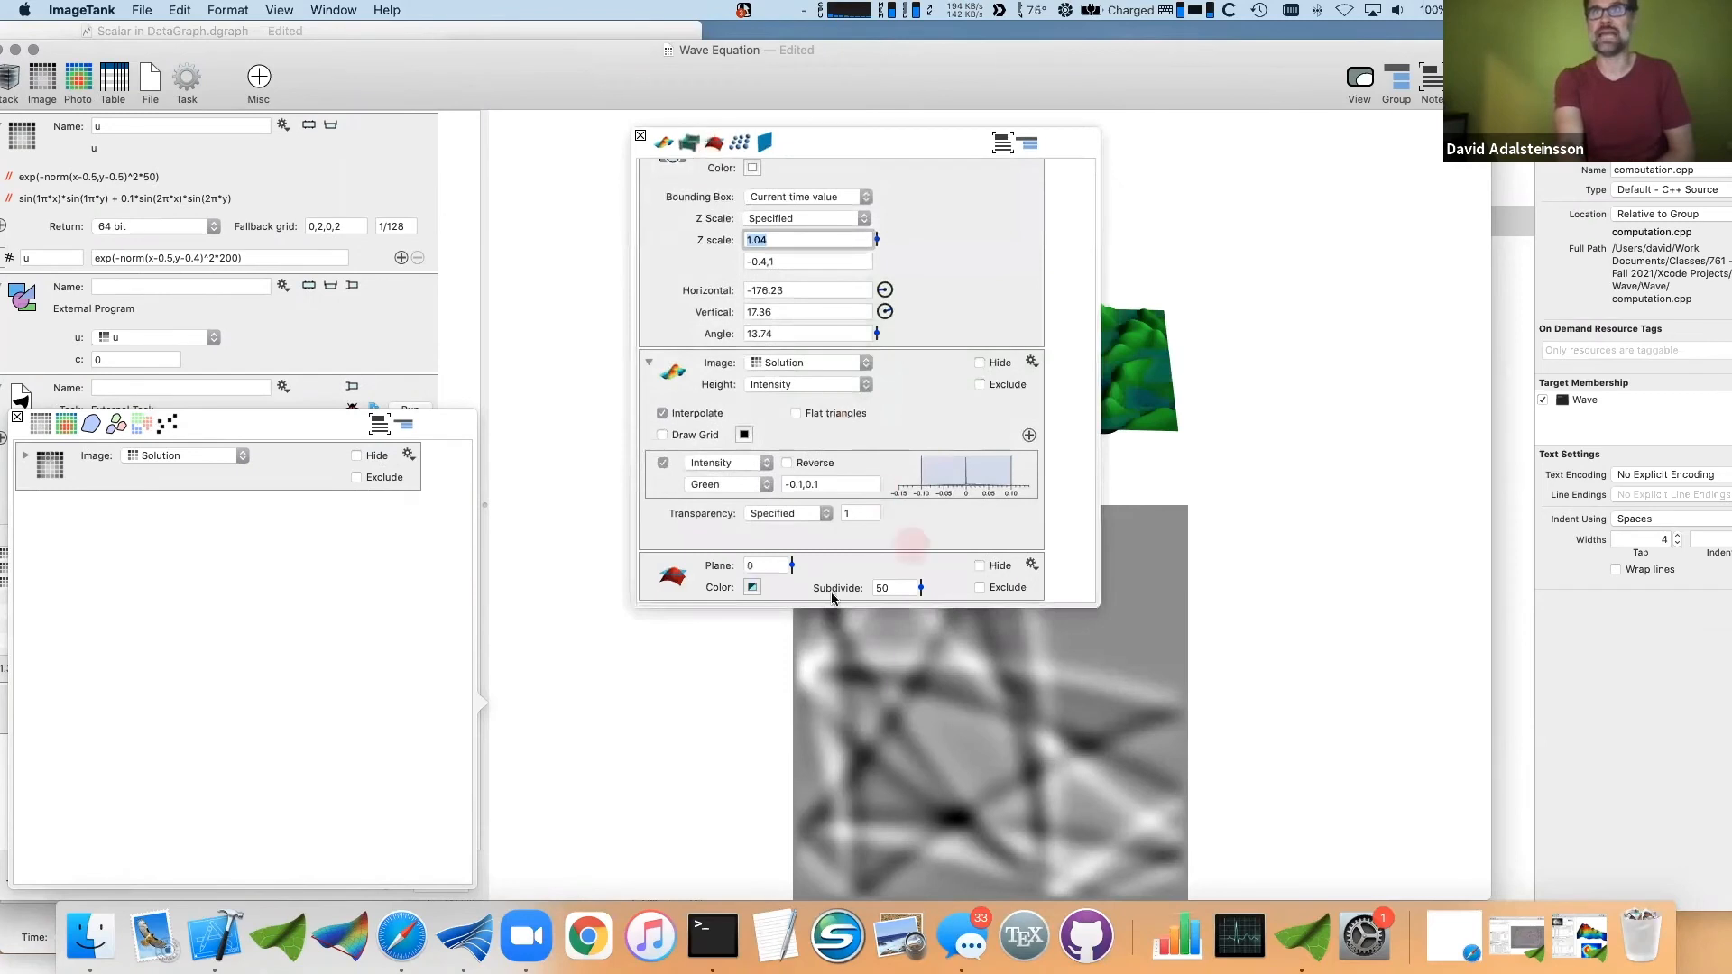
left_click(776, 566)
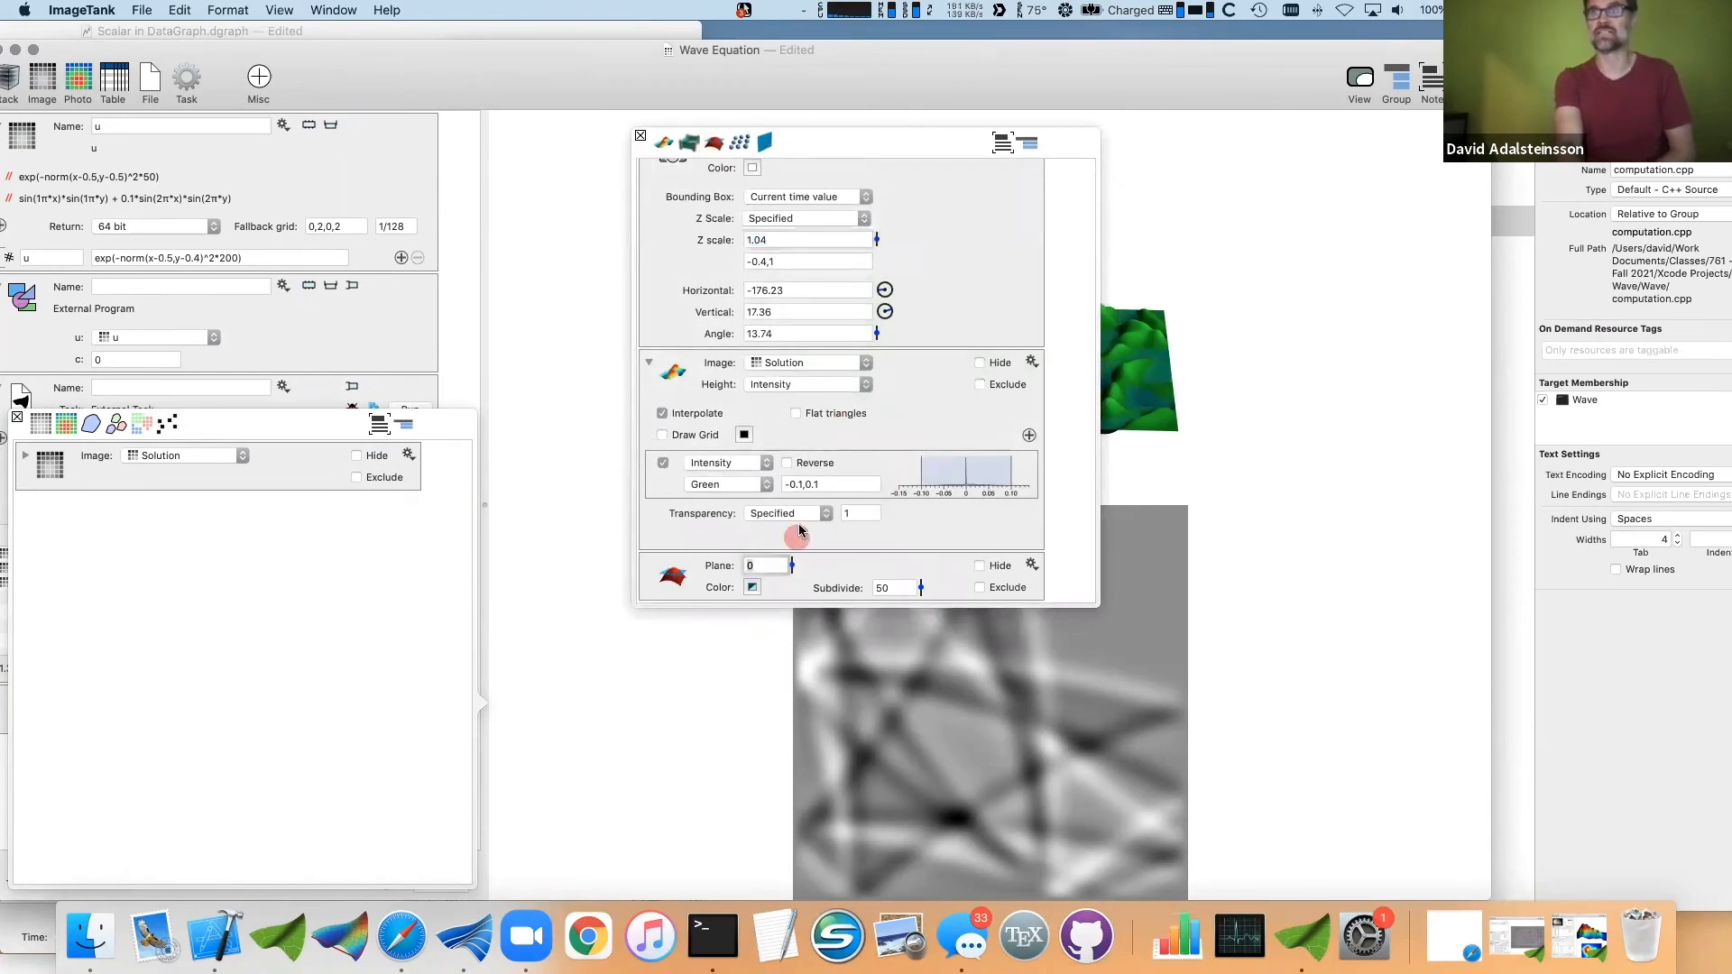
left_click_drag(800, 530, 797, 547)
left_click(792, 563)
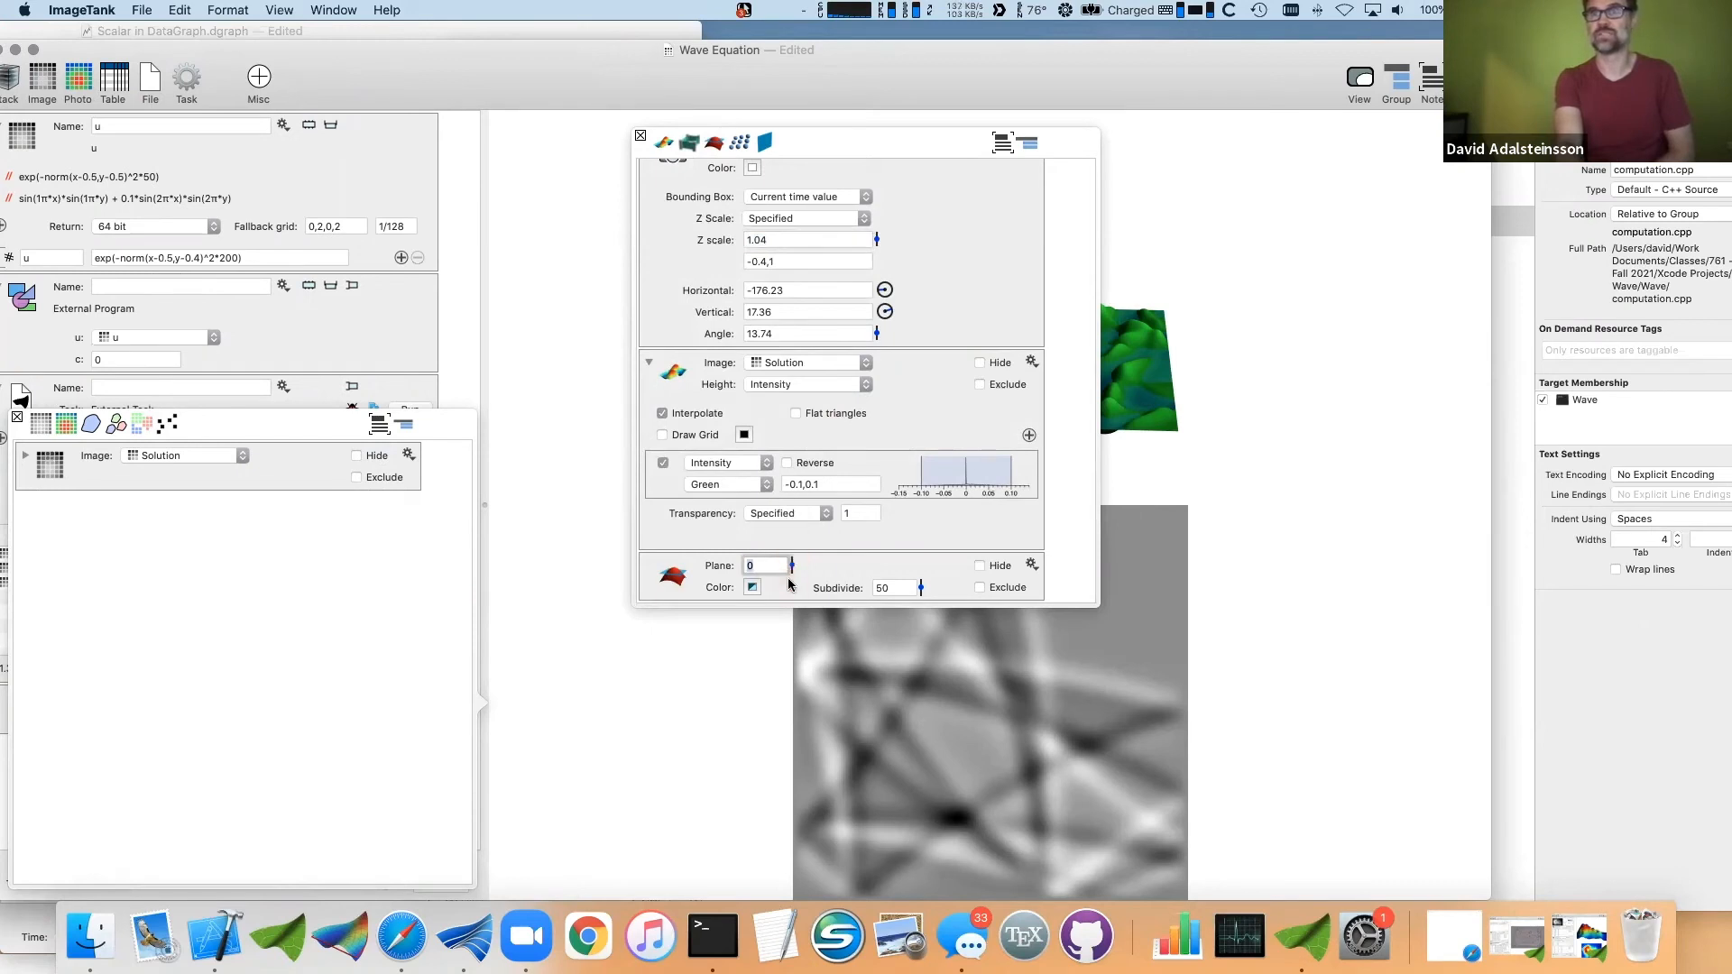
left_click_drag(793, 563, 793, 583)
left_click(639, 138)
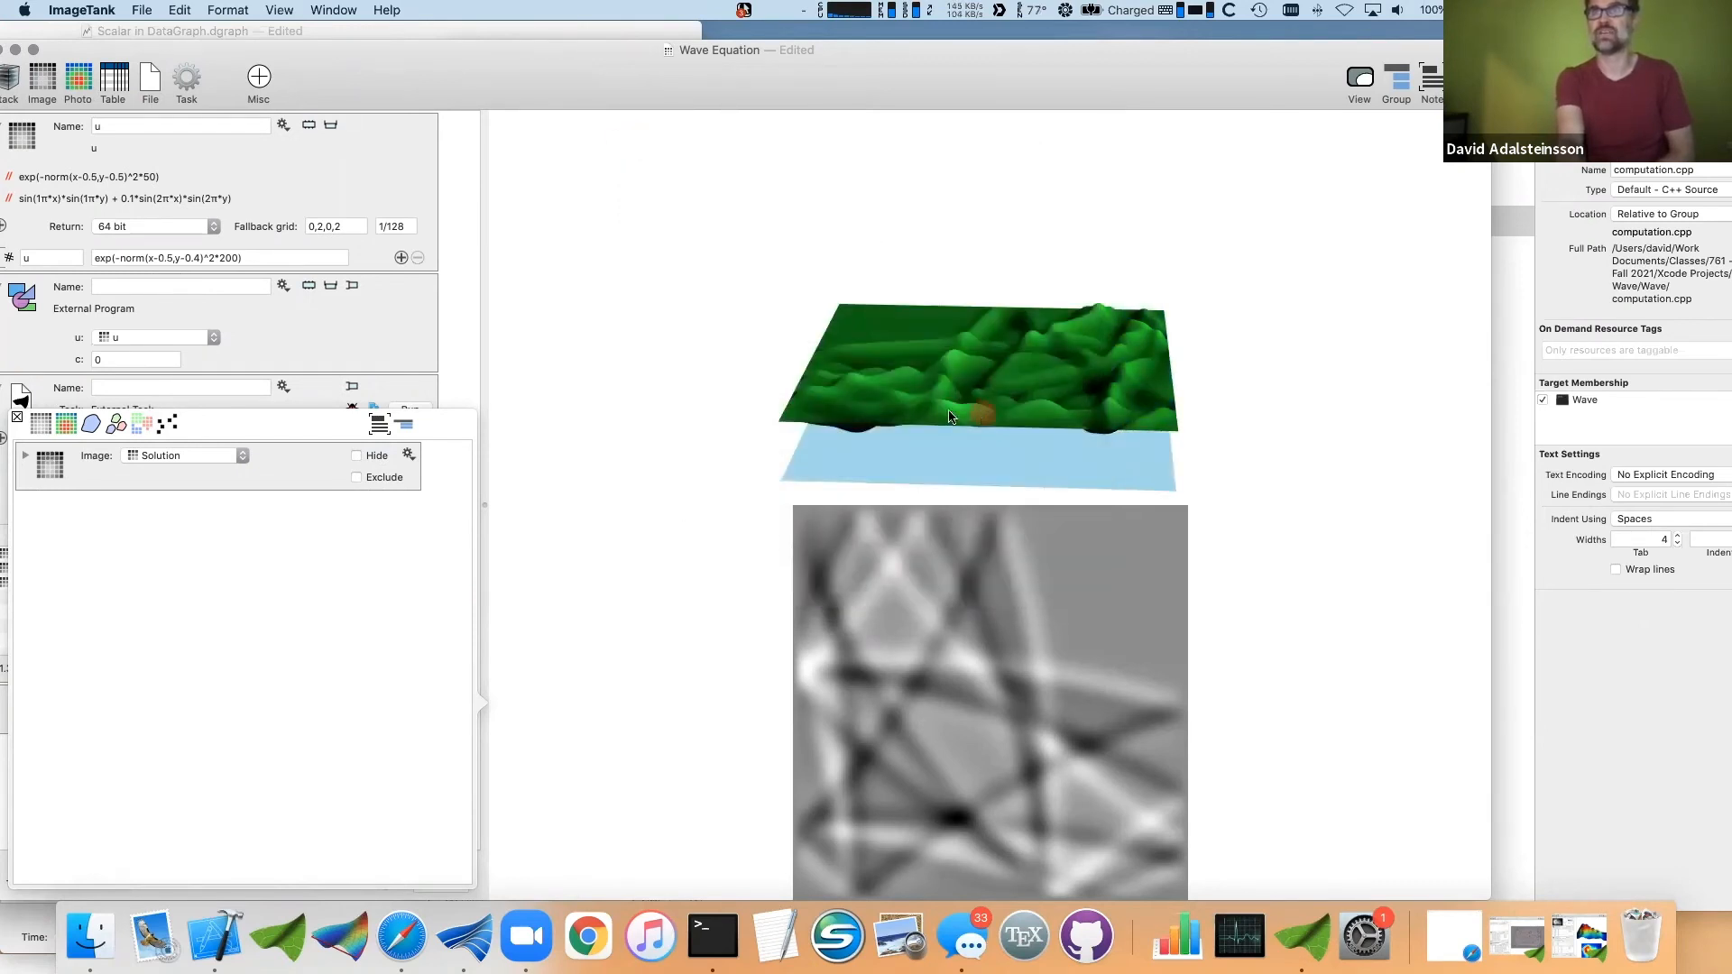
- Rotate the 3D scene to a flatter side view and look over its drawing settings
left_click_drag(986, 419, 842, 330)
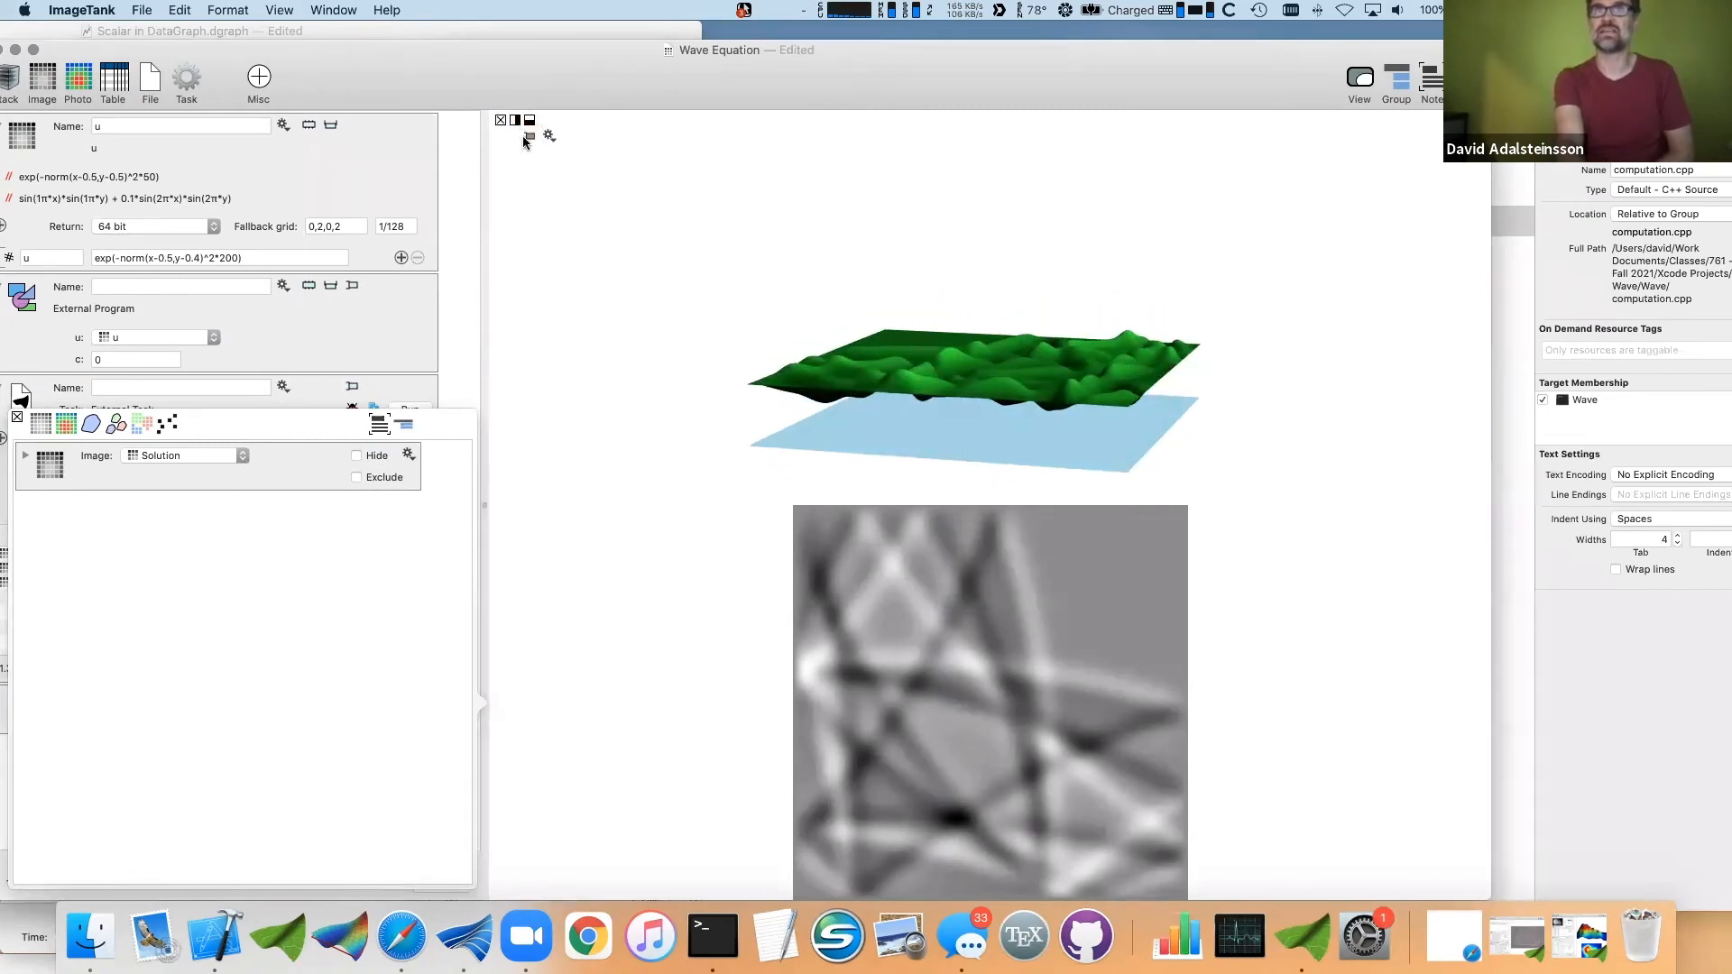
left_click(530, 136)
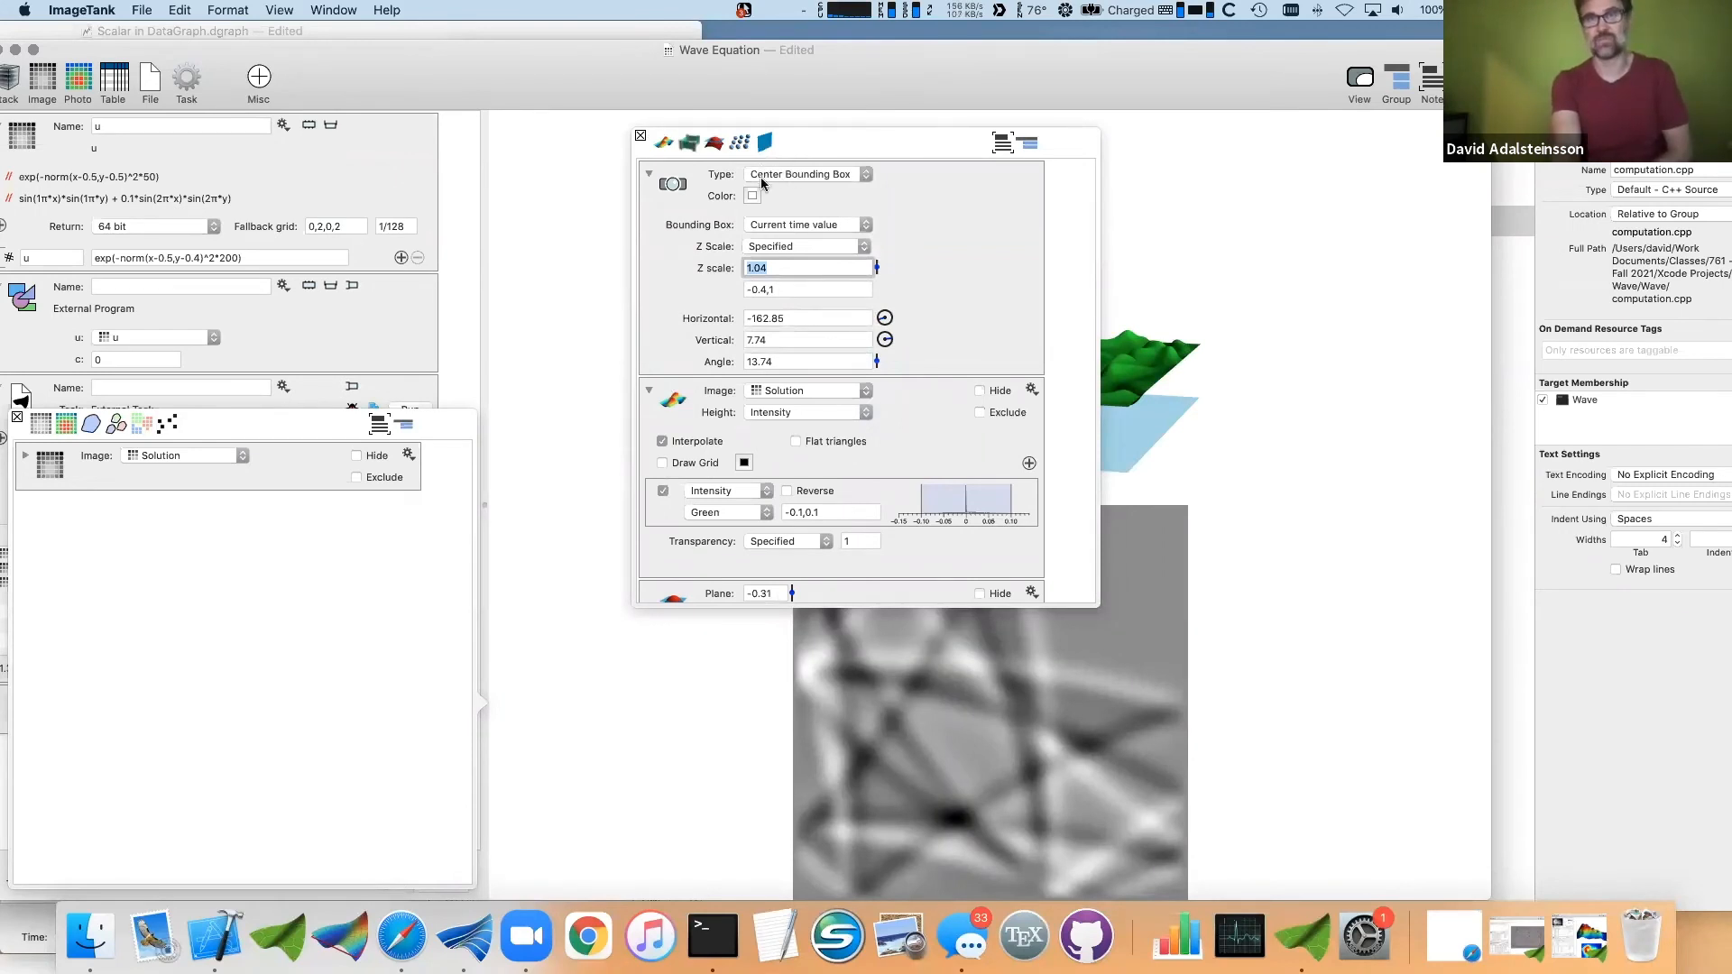
left_click(640, 137)
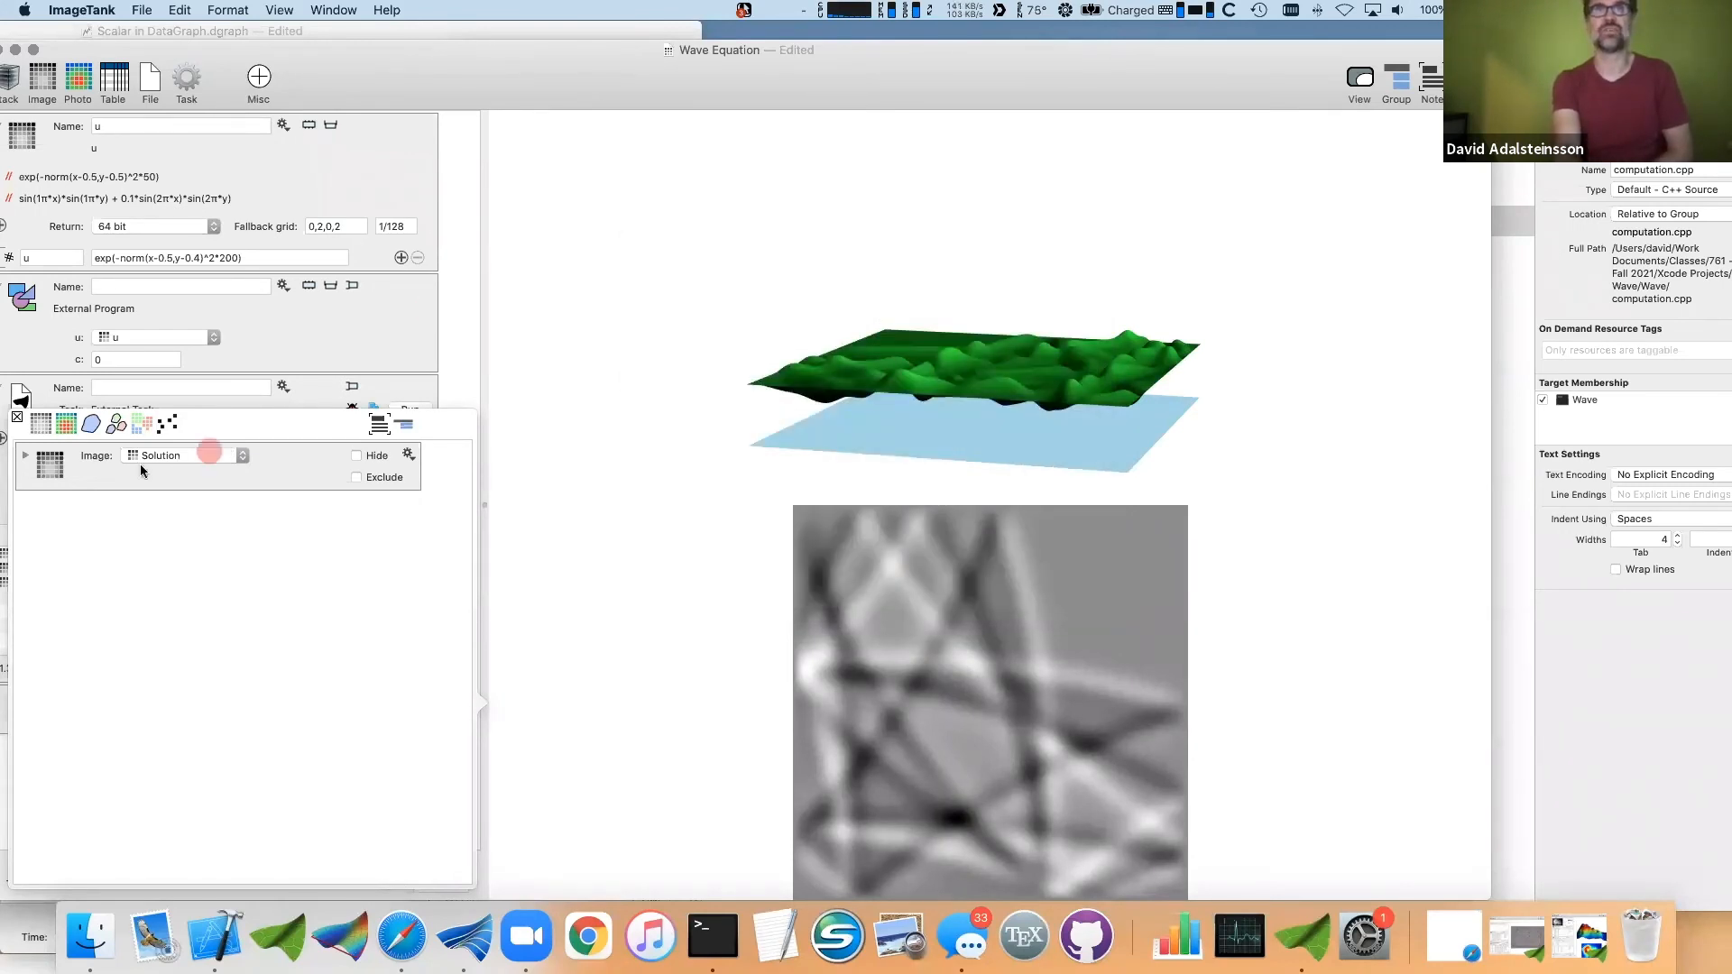
- Expand the Solution image's drawing settings and add a lower-left scale bar with a thickness of 10
left_click(25, 455)
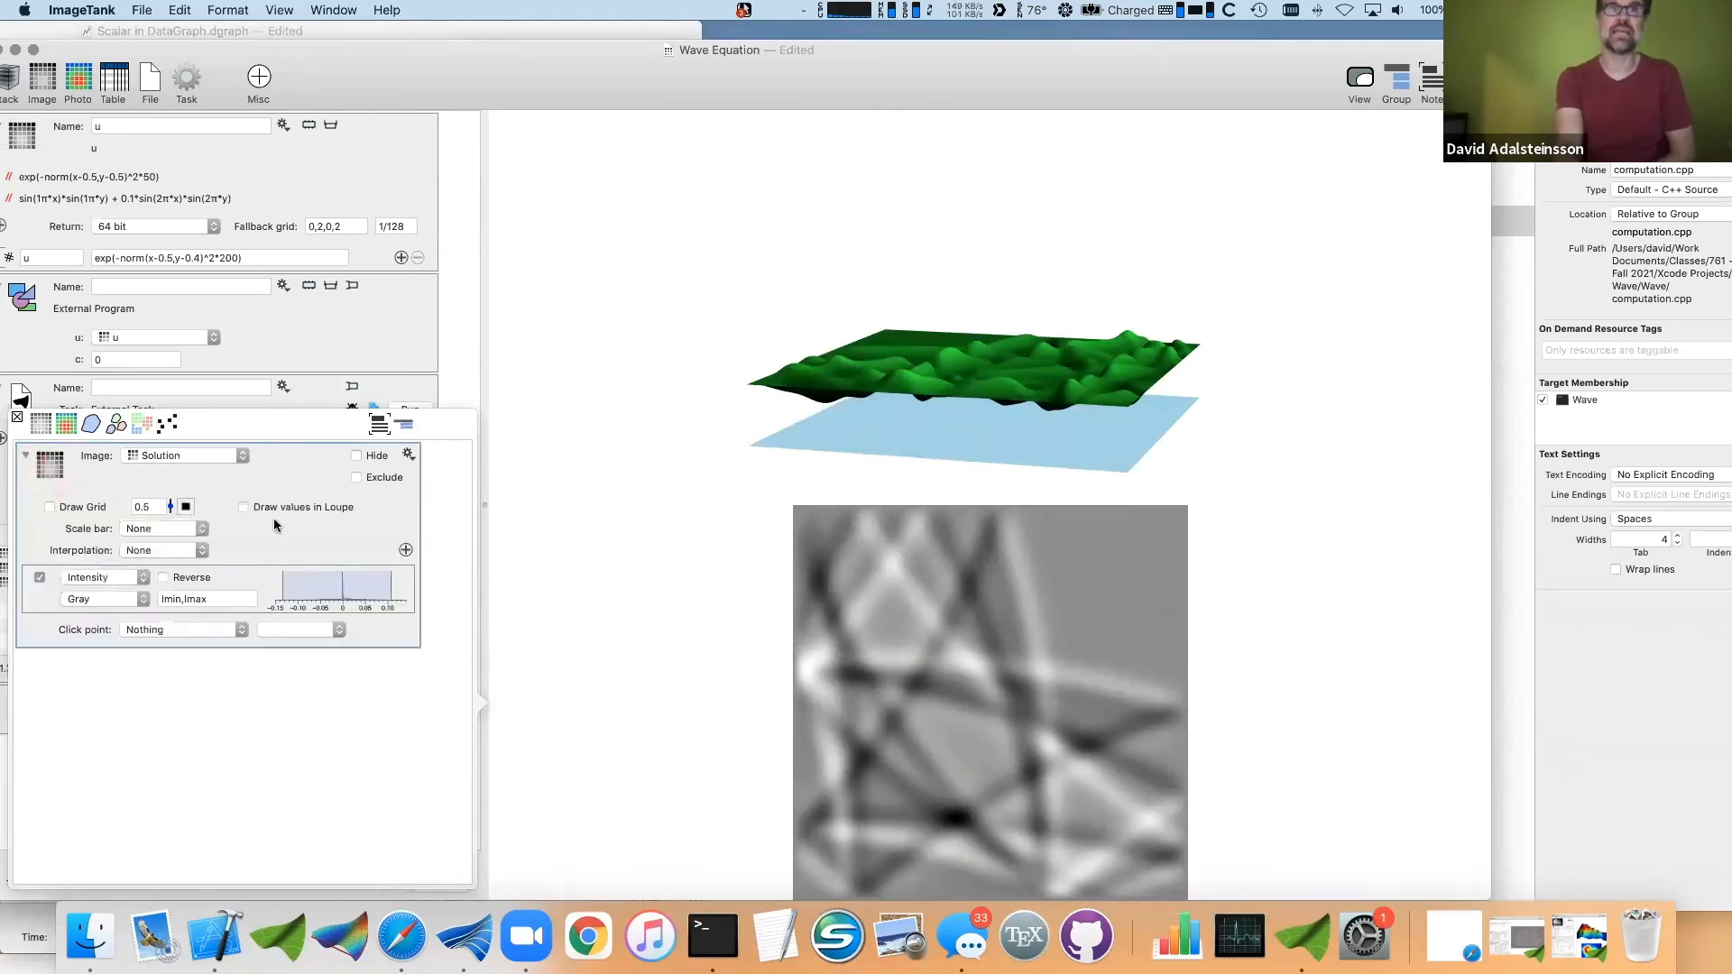
left_click(153, 533)
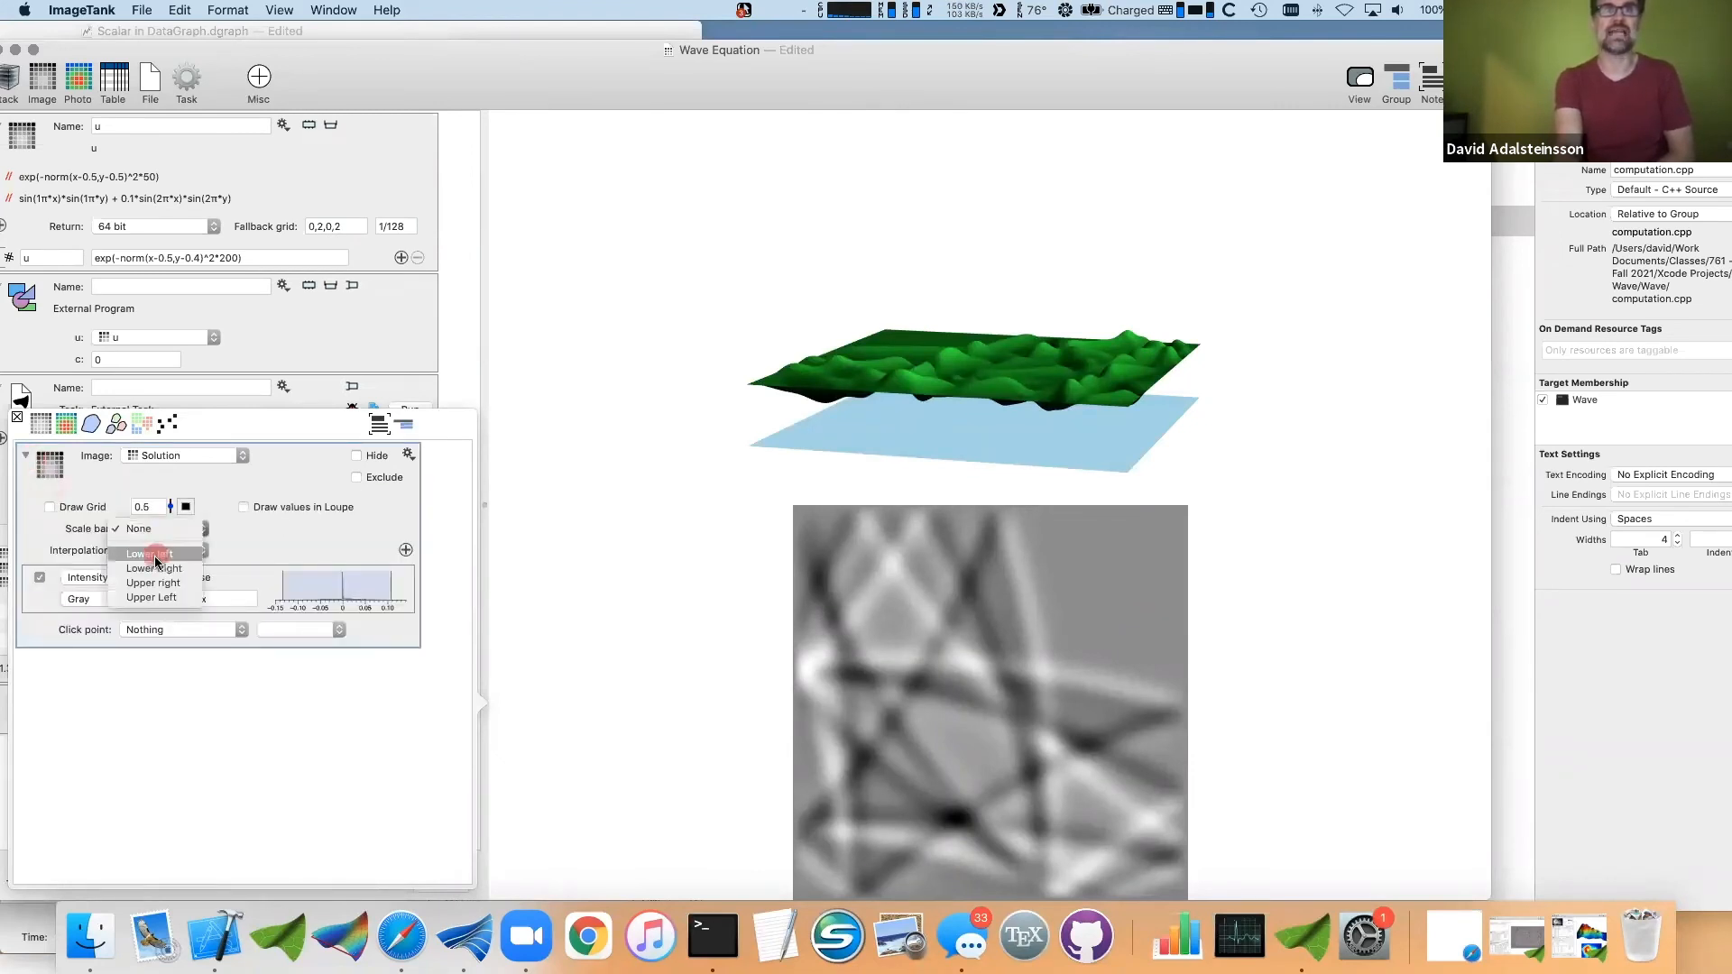
left_click(155, 555)
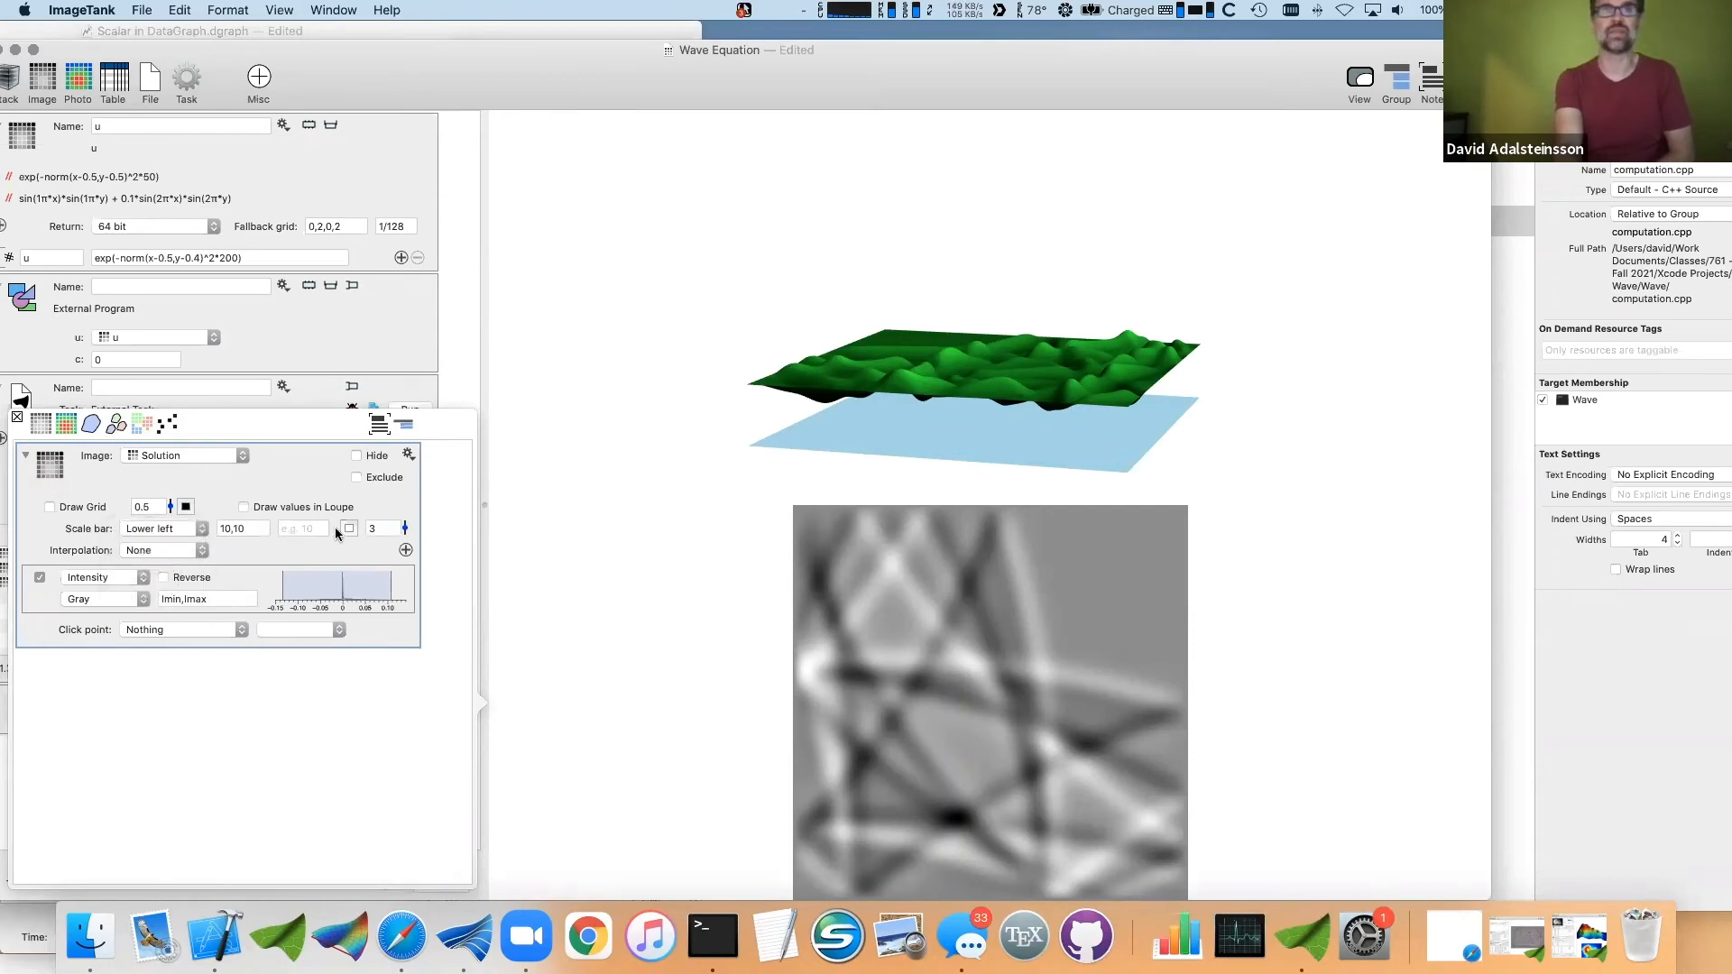
left_click(374, 530)
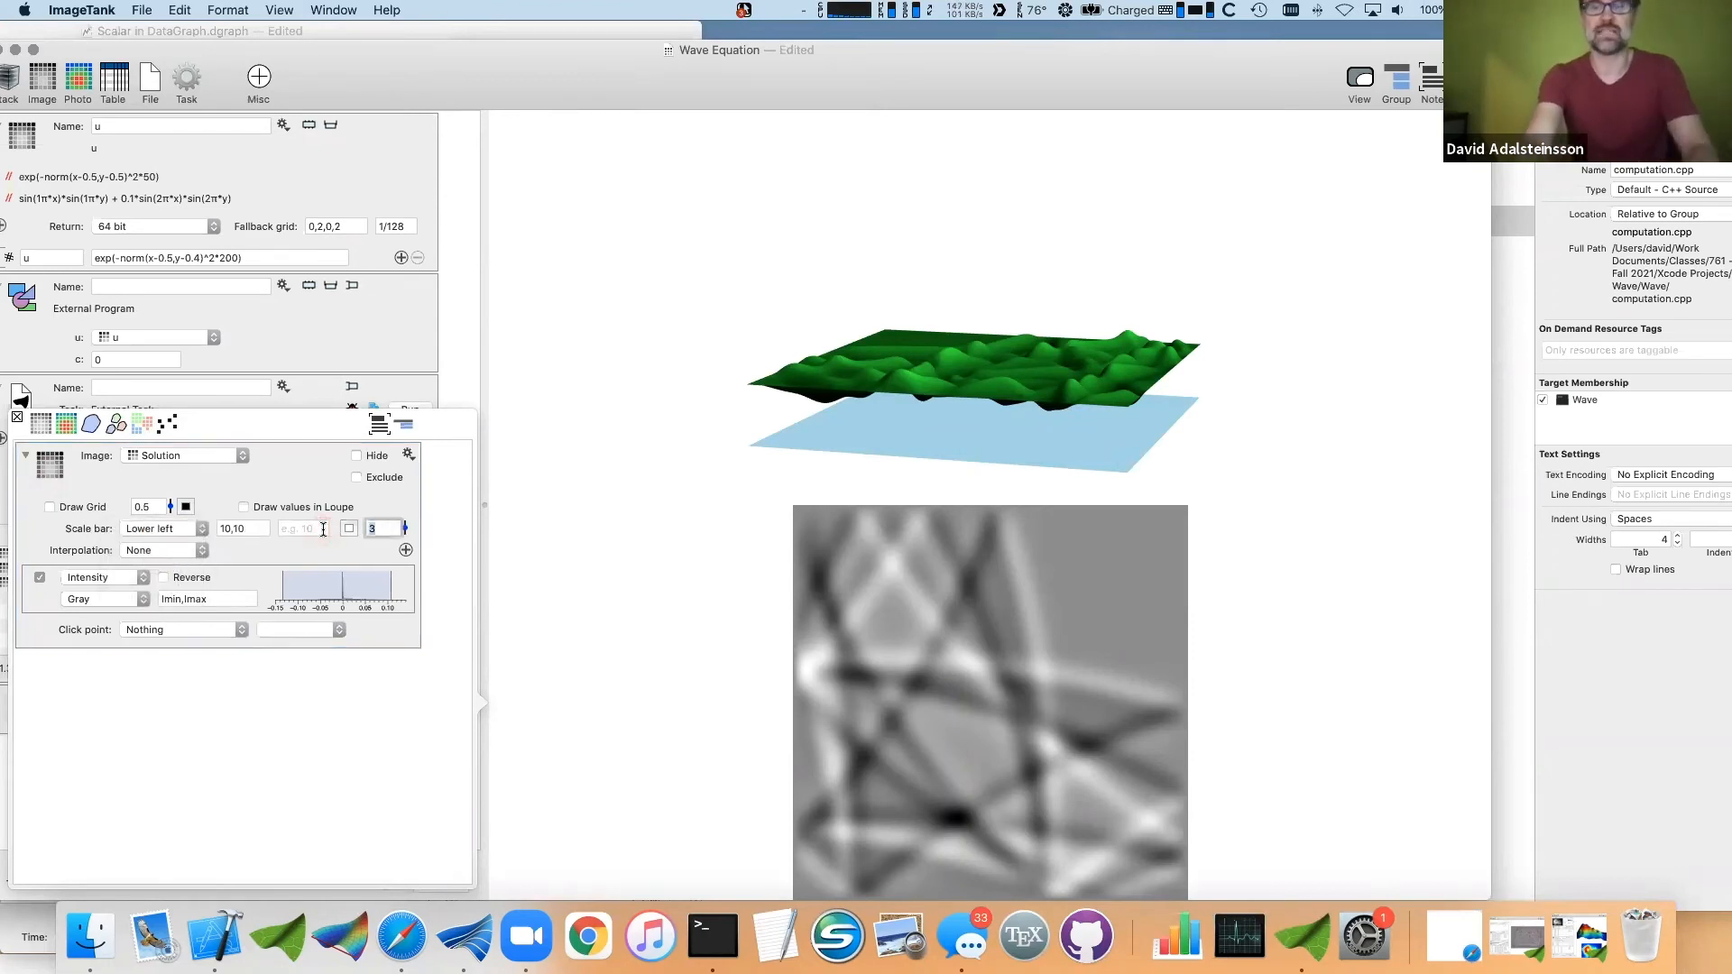
type("10")
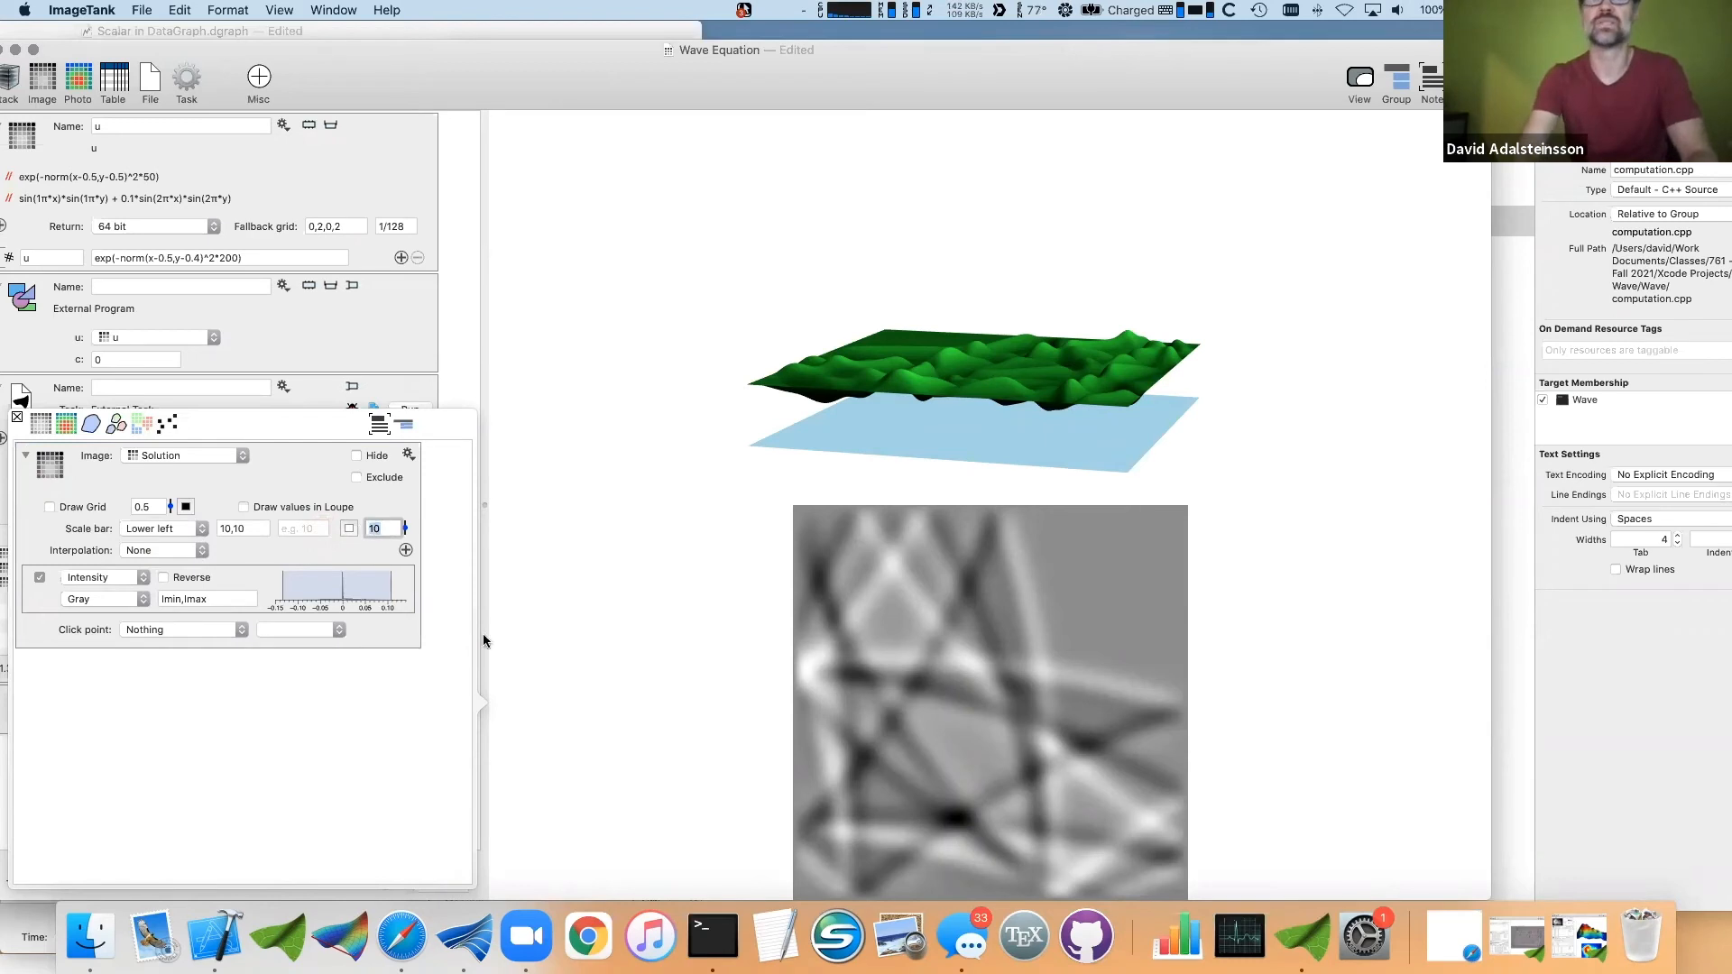
- Try sdg as the scale bar's length, bring the whole document window into view and check the bar's position options
left_click(330, 530)
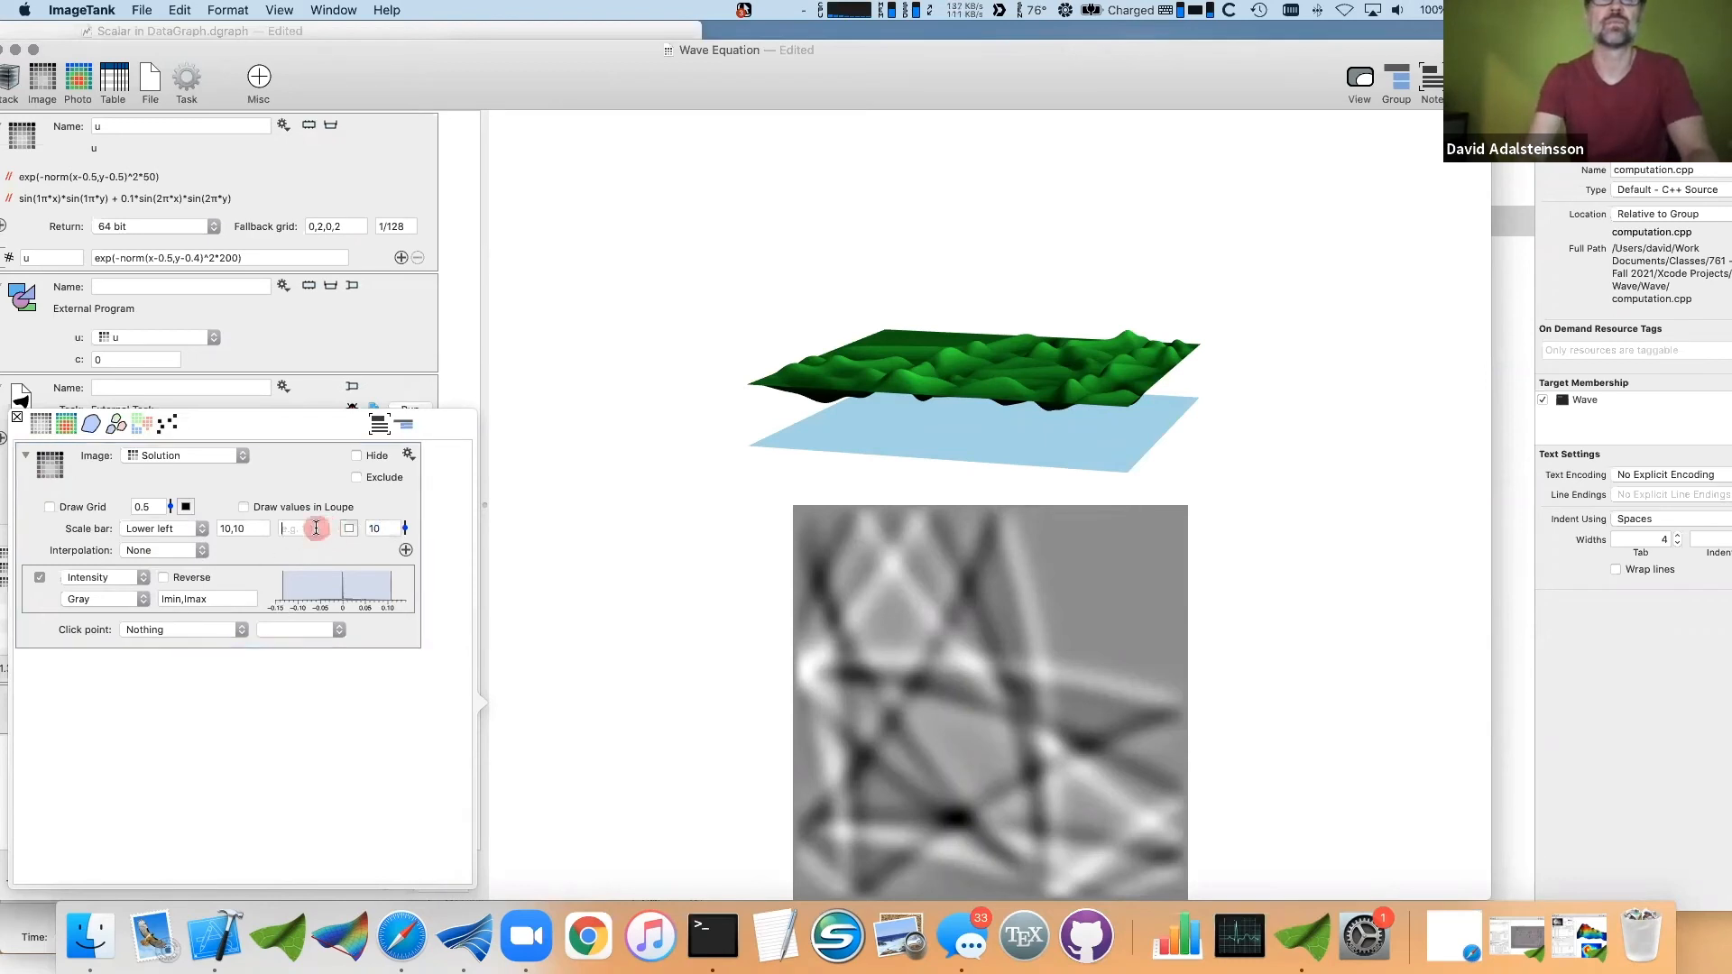
type("sdg\\")
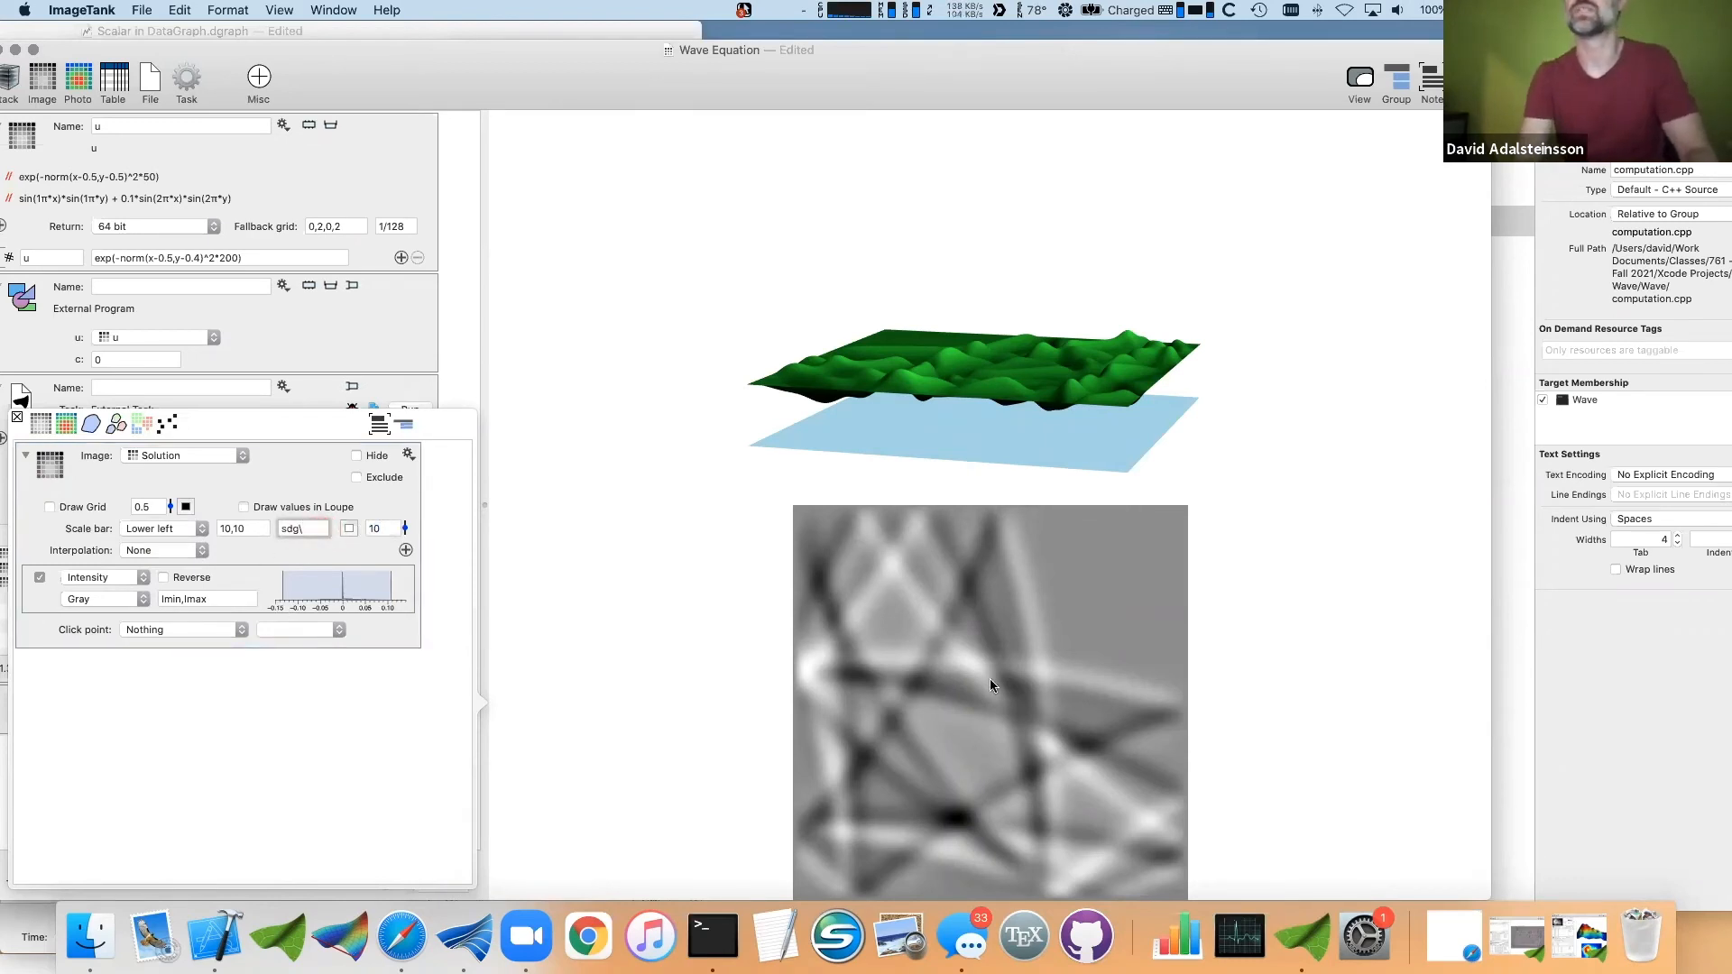
left_click_drag(557, 81, 671, 77)
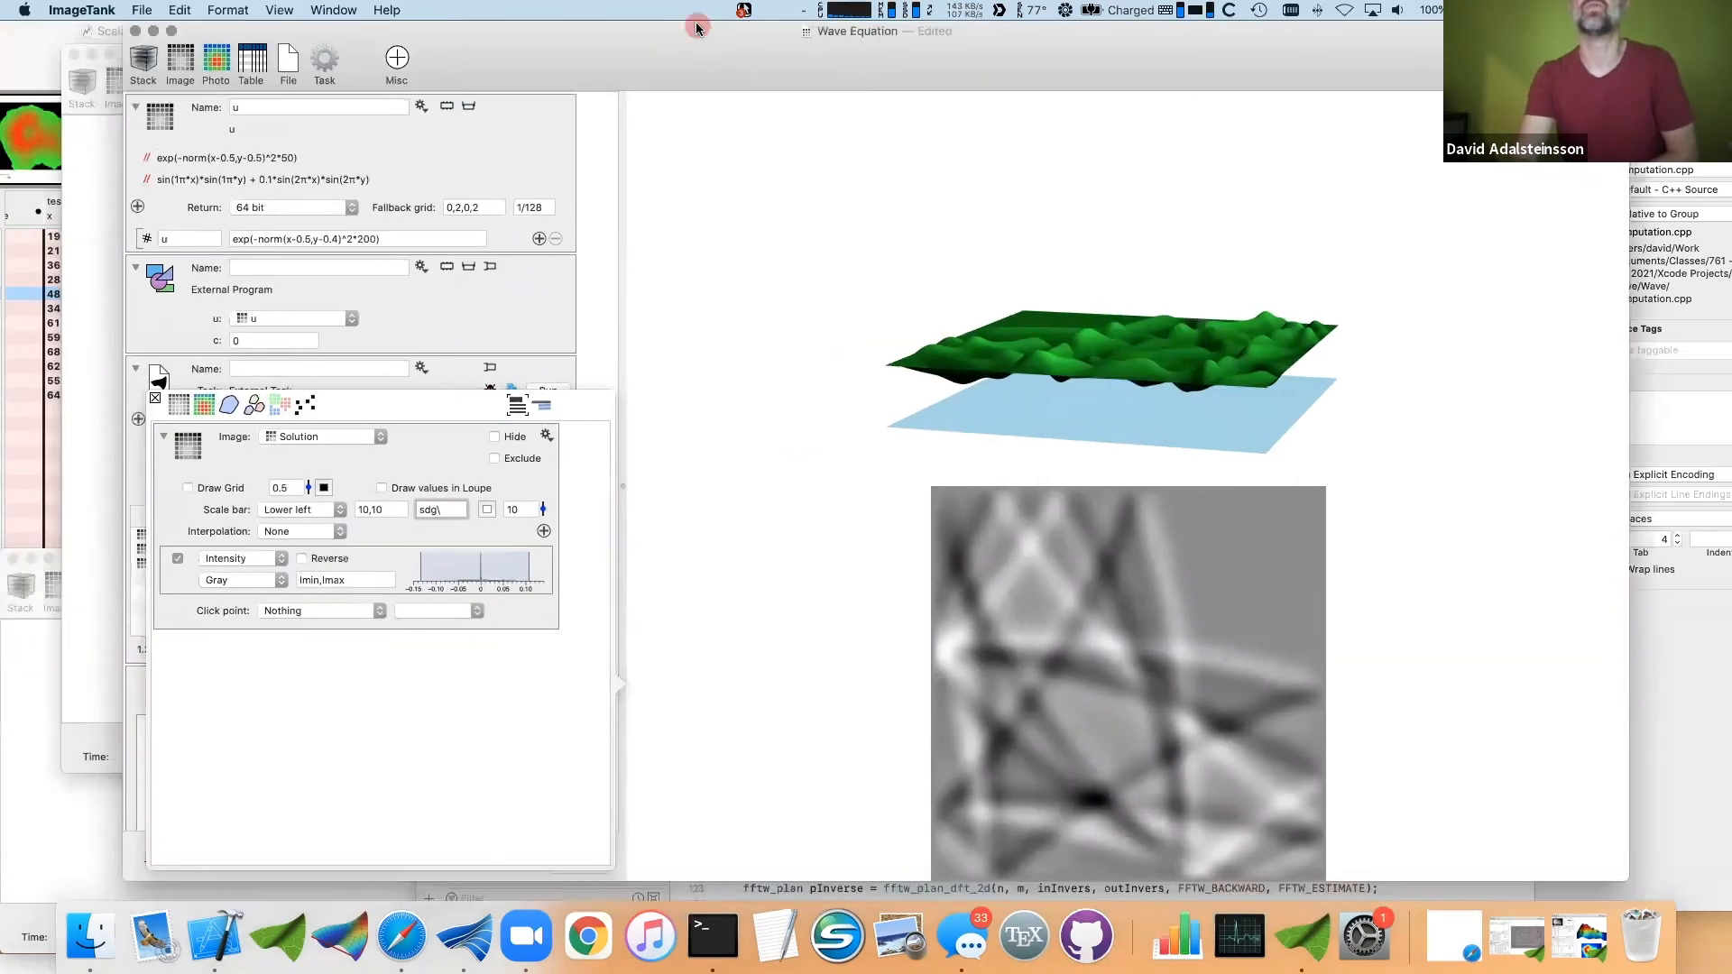
left_click(432, 526)
left_click(424, 463)
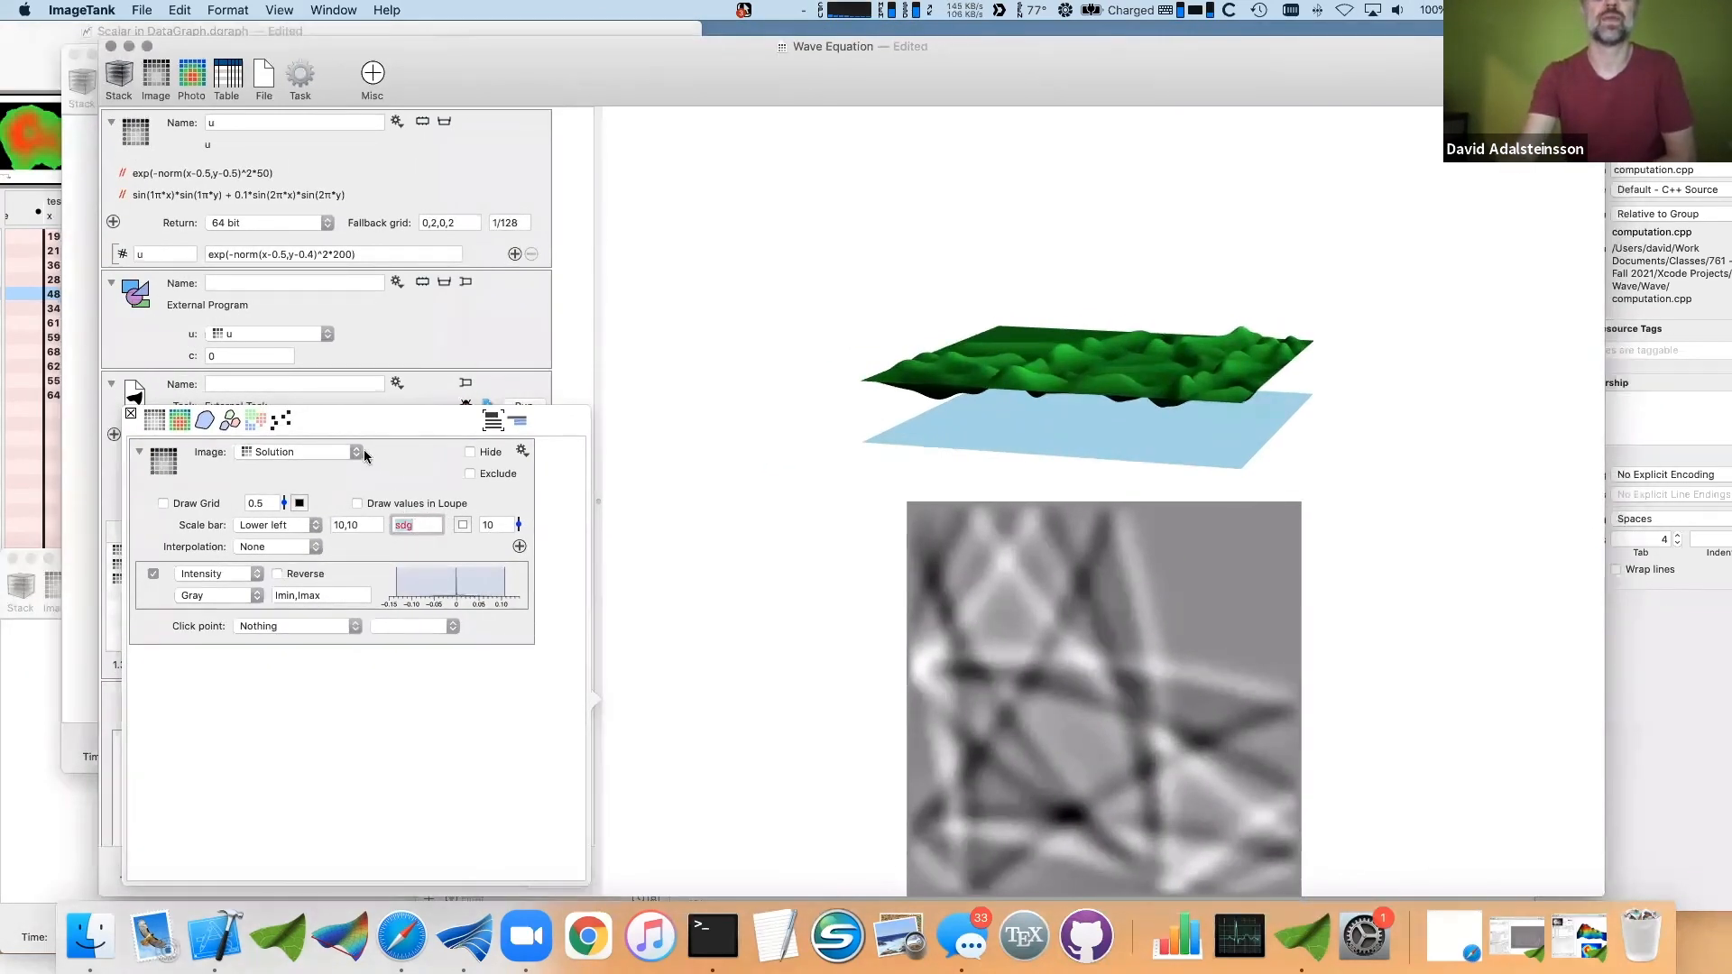
left_click(301, 524)
left_click(311, 529)
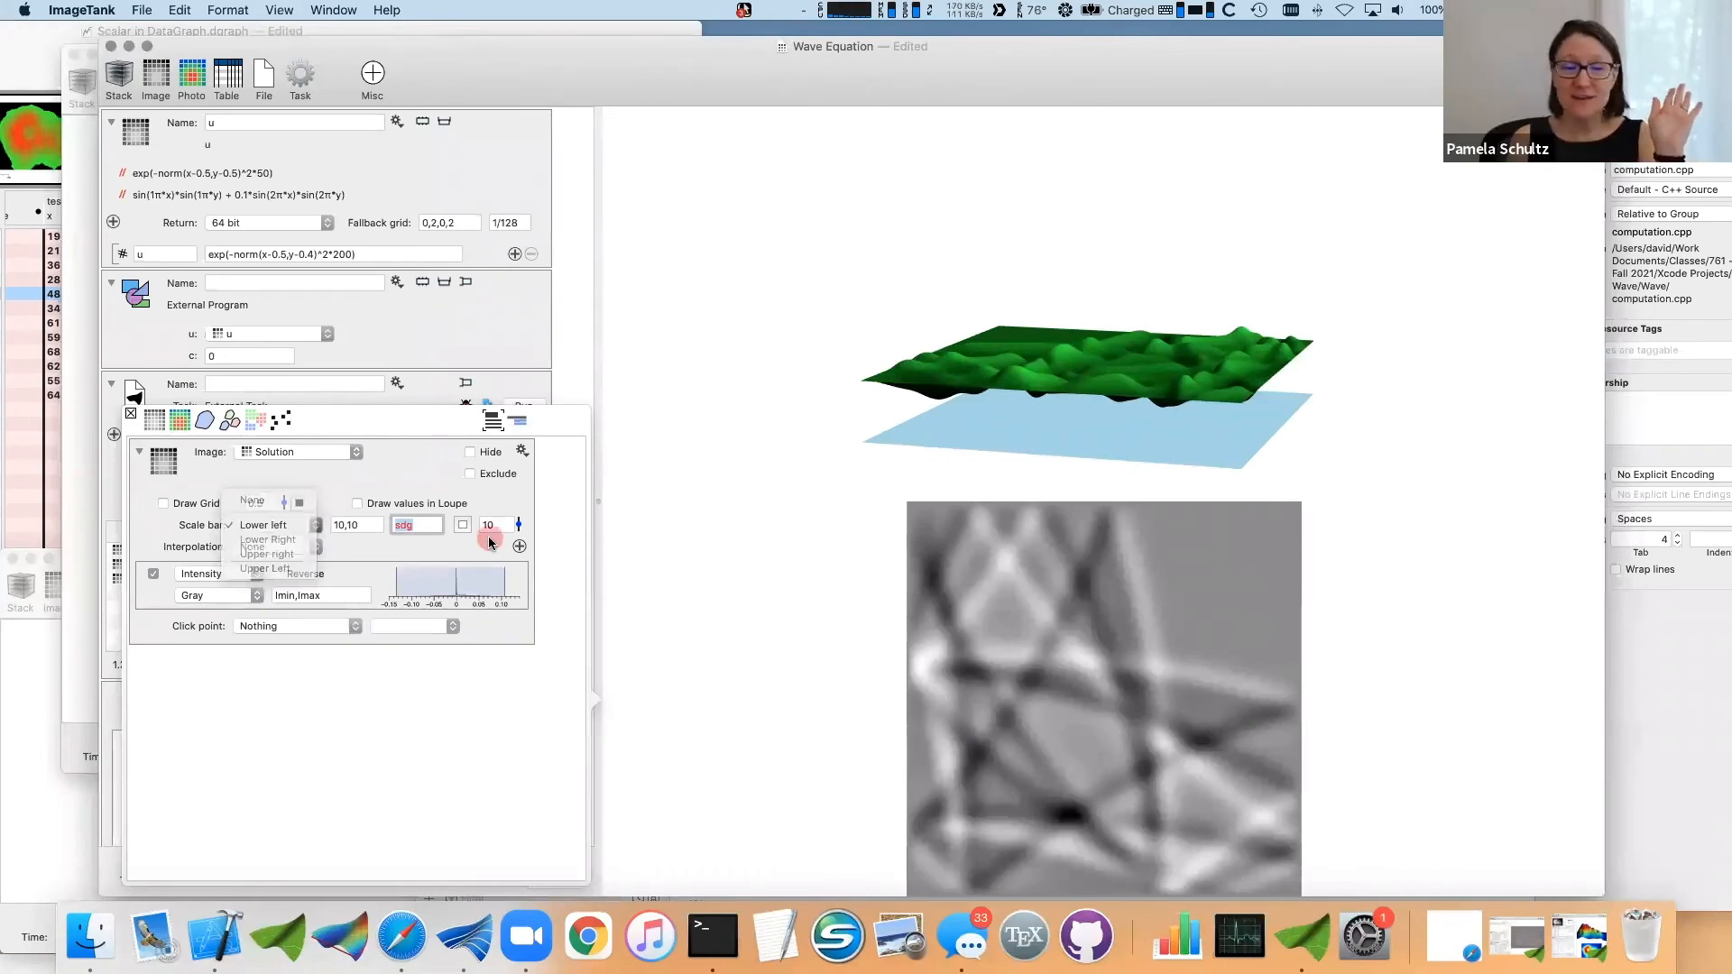
- Try scale bar lengths of 20, 10, 5, 1 and 0.1 on the Solution image
key("BackSpace")
type("2")
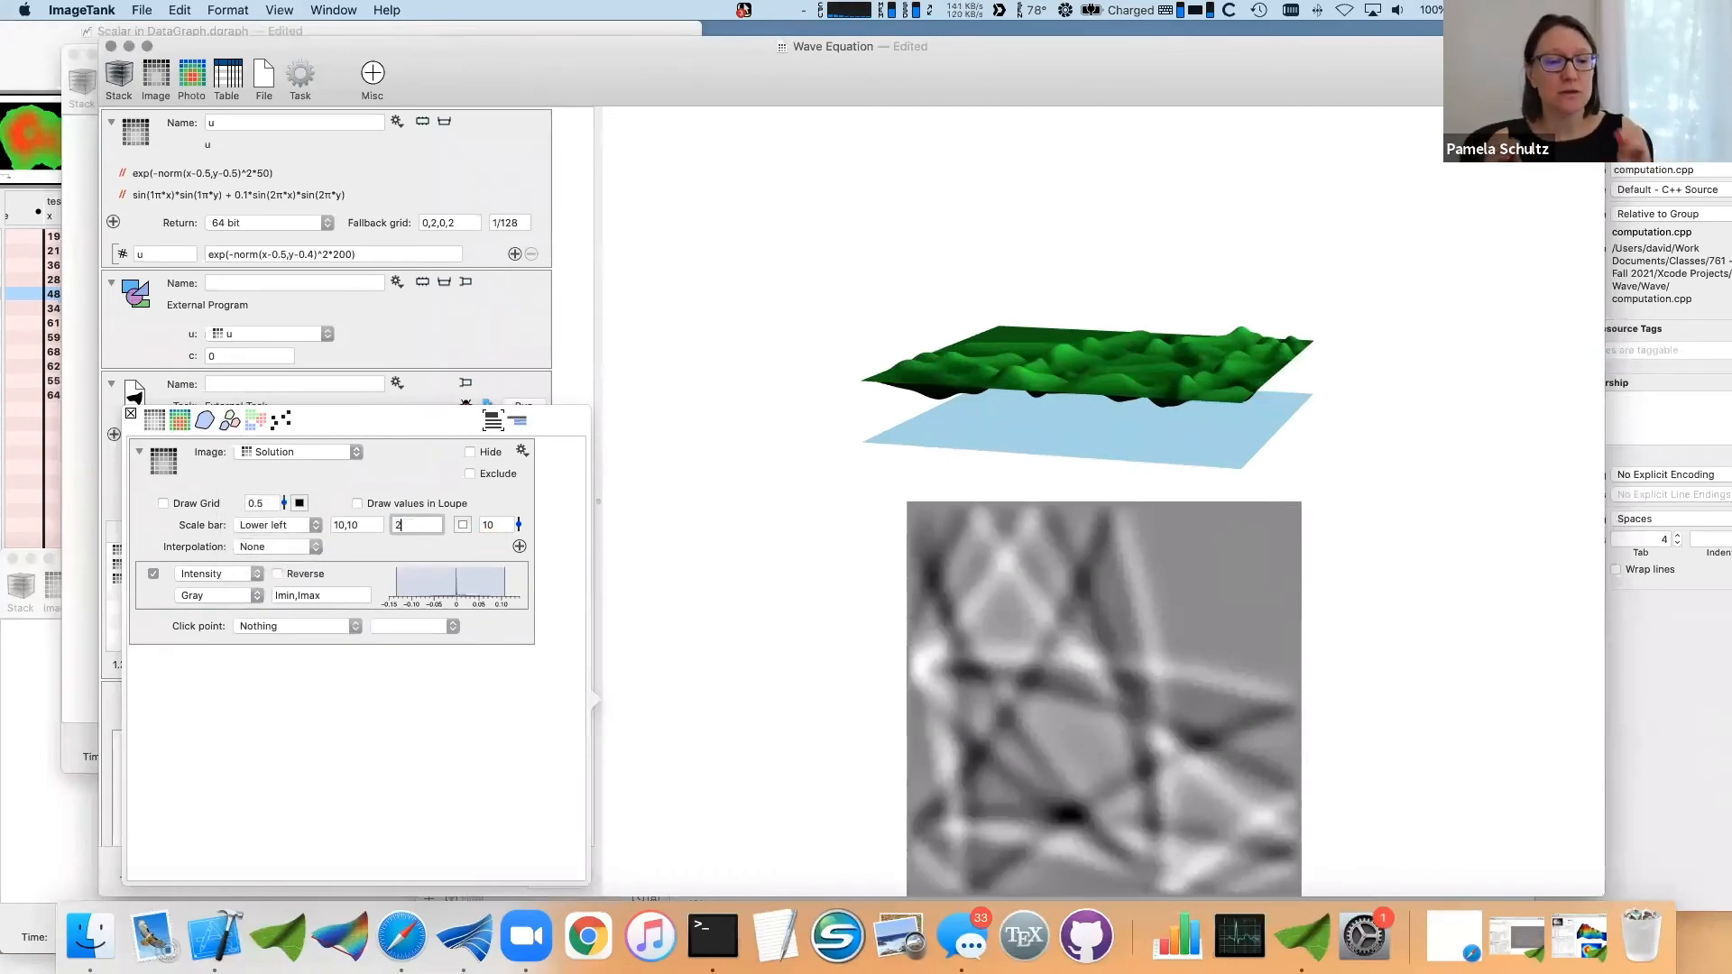
type("0")
key("Return")
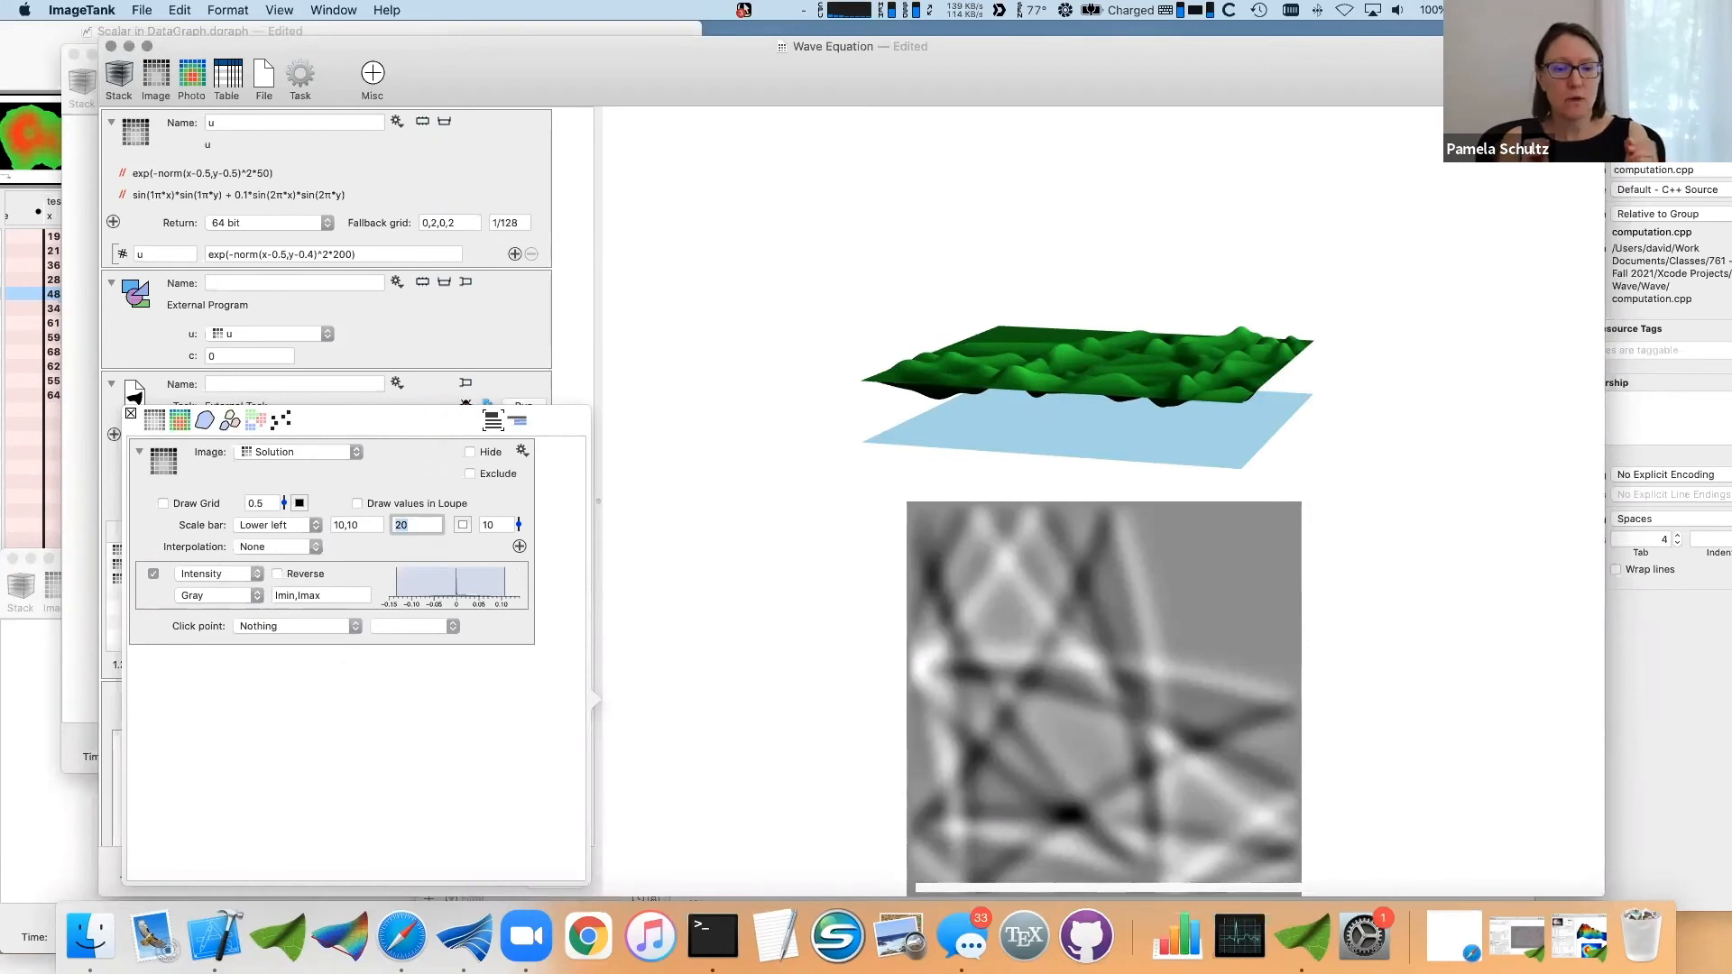
type("10")
key("Return")
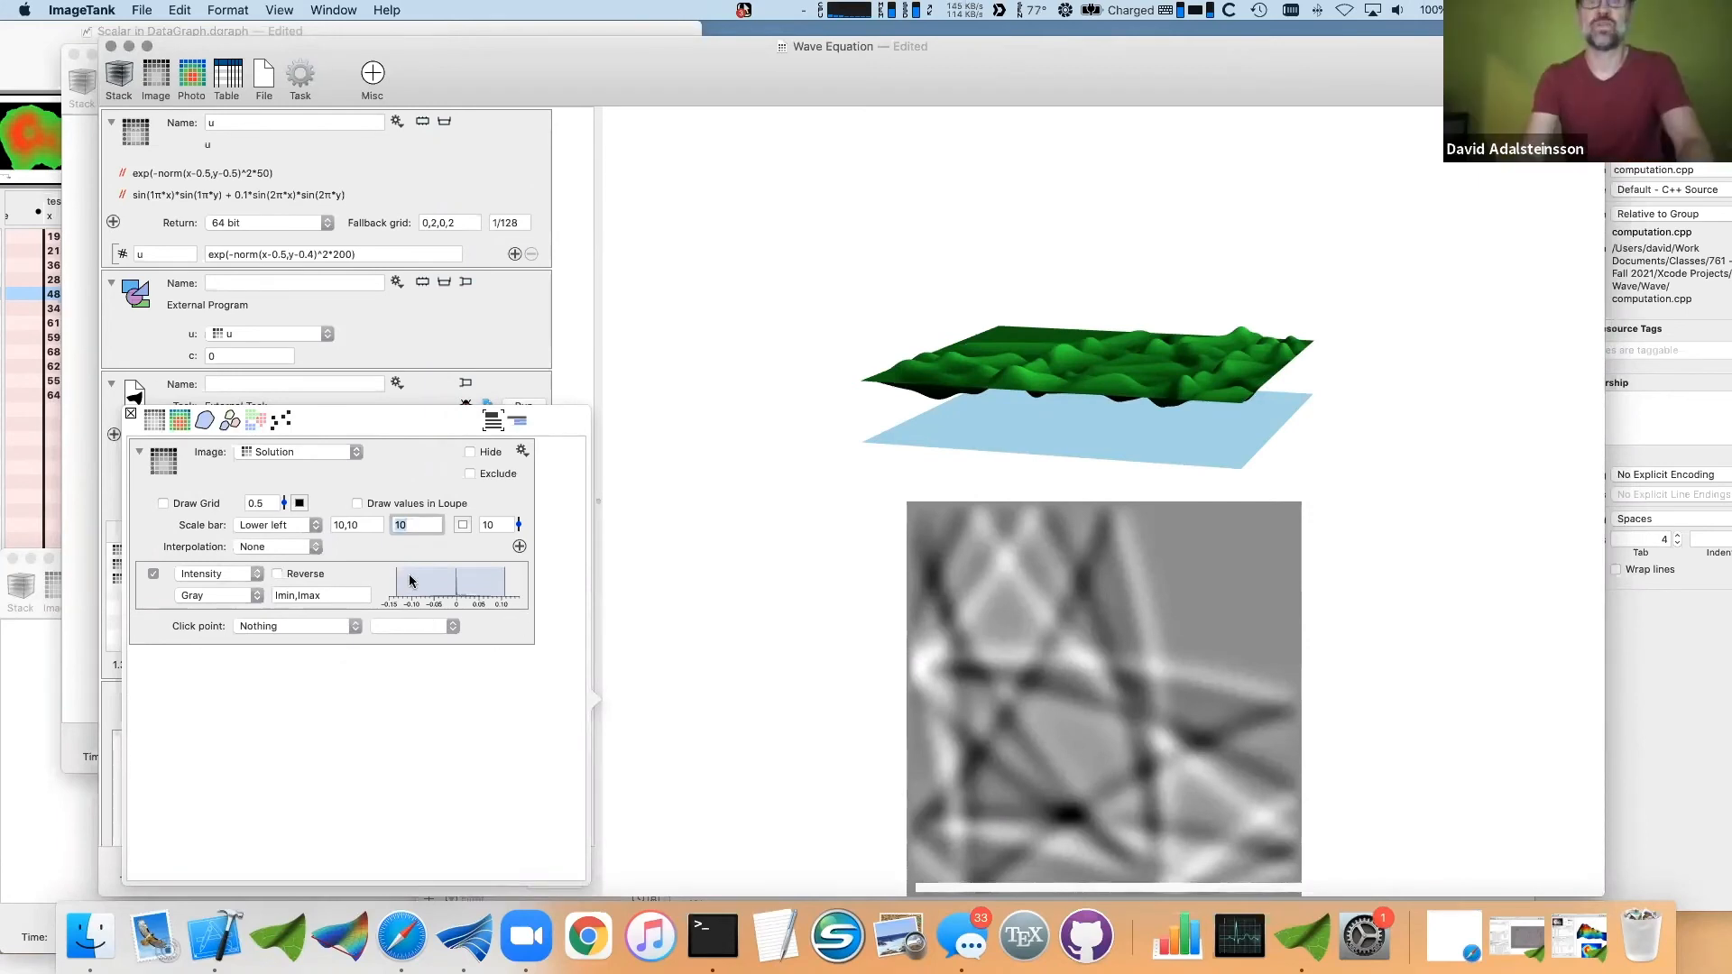
type("52")
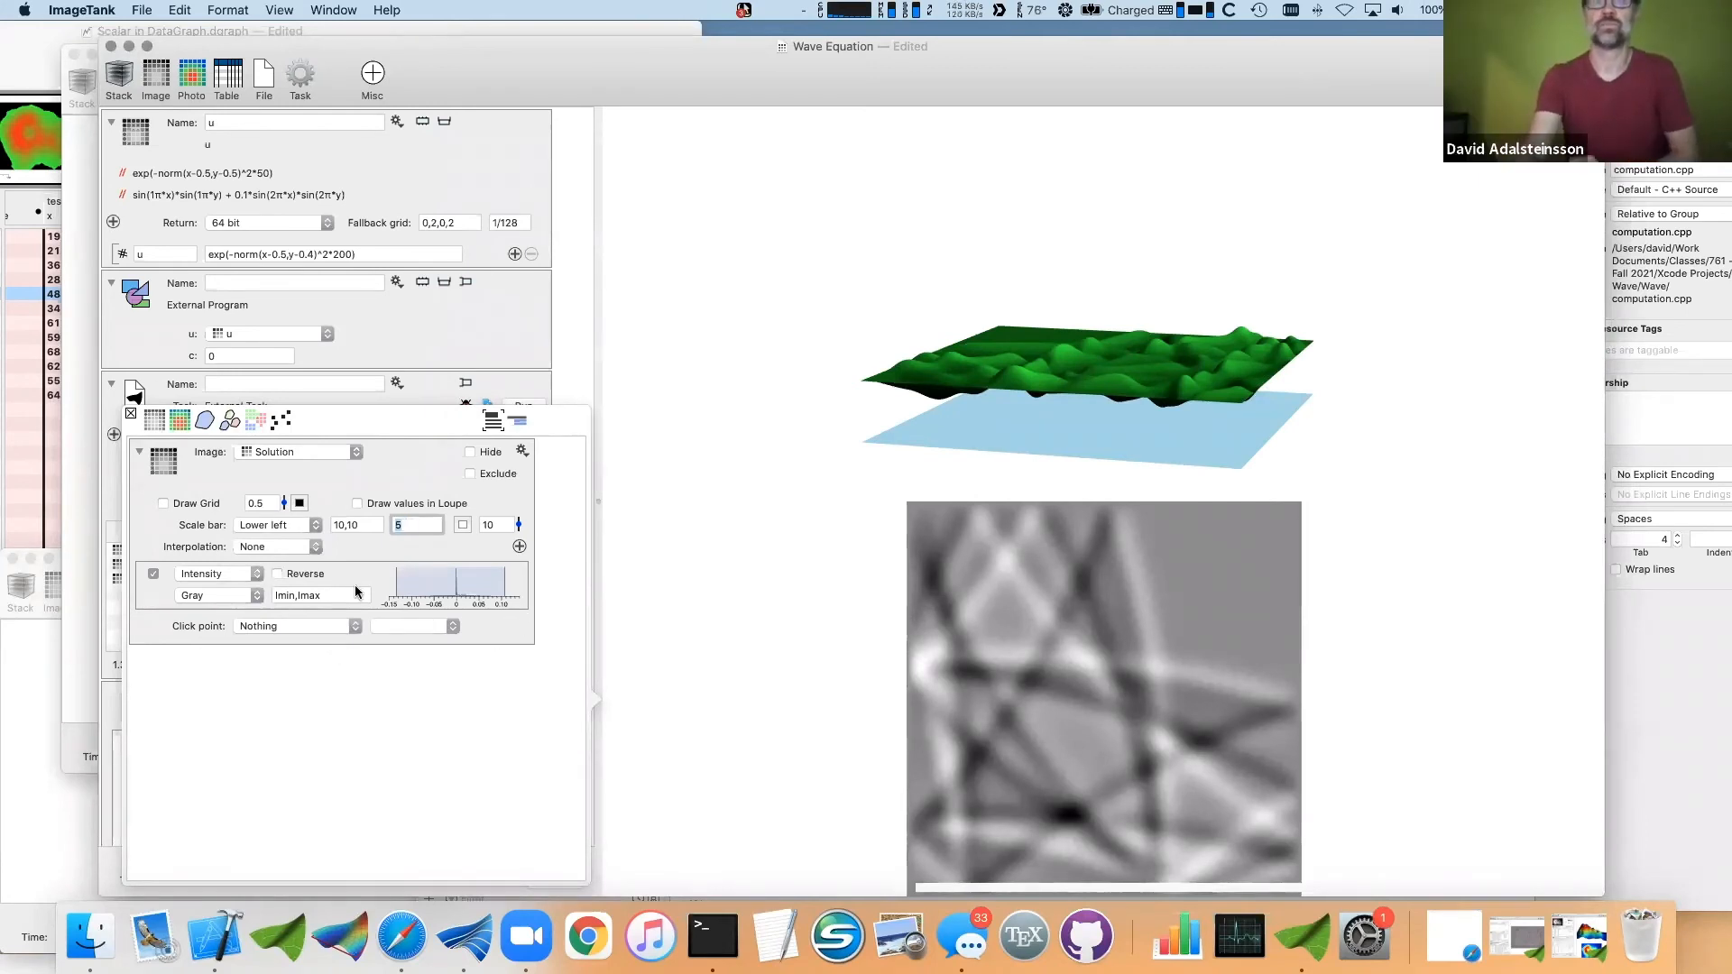
type("1")
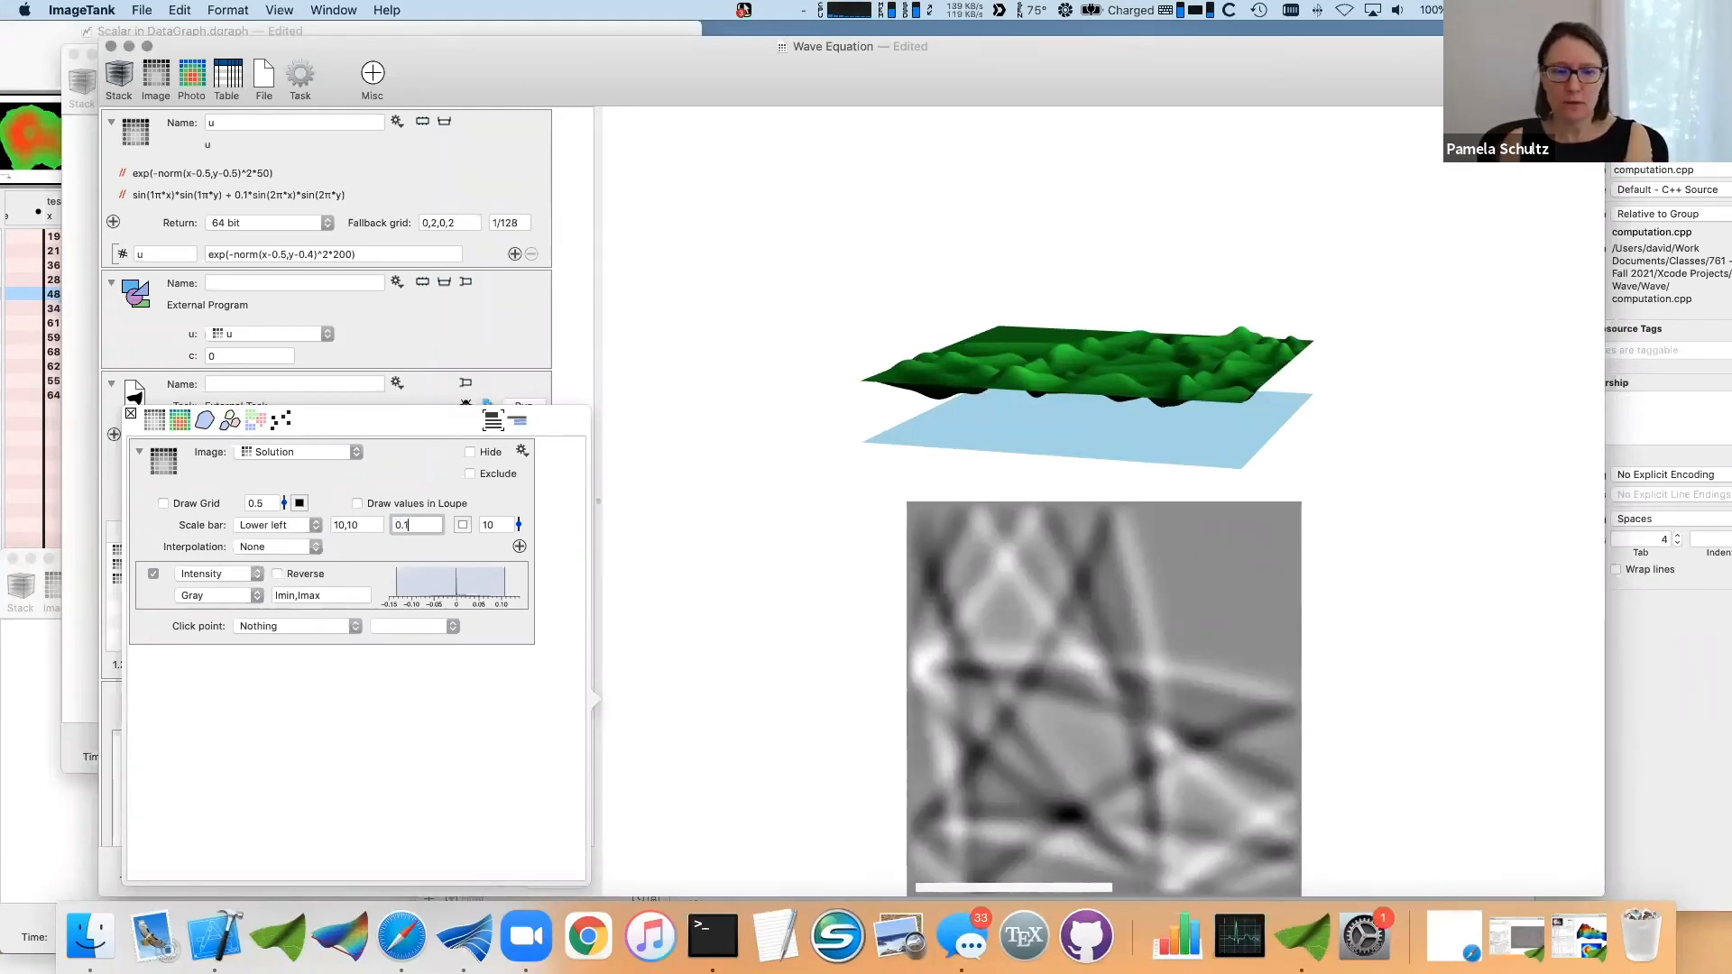
type("0.1")
key("Return")
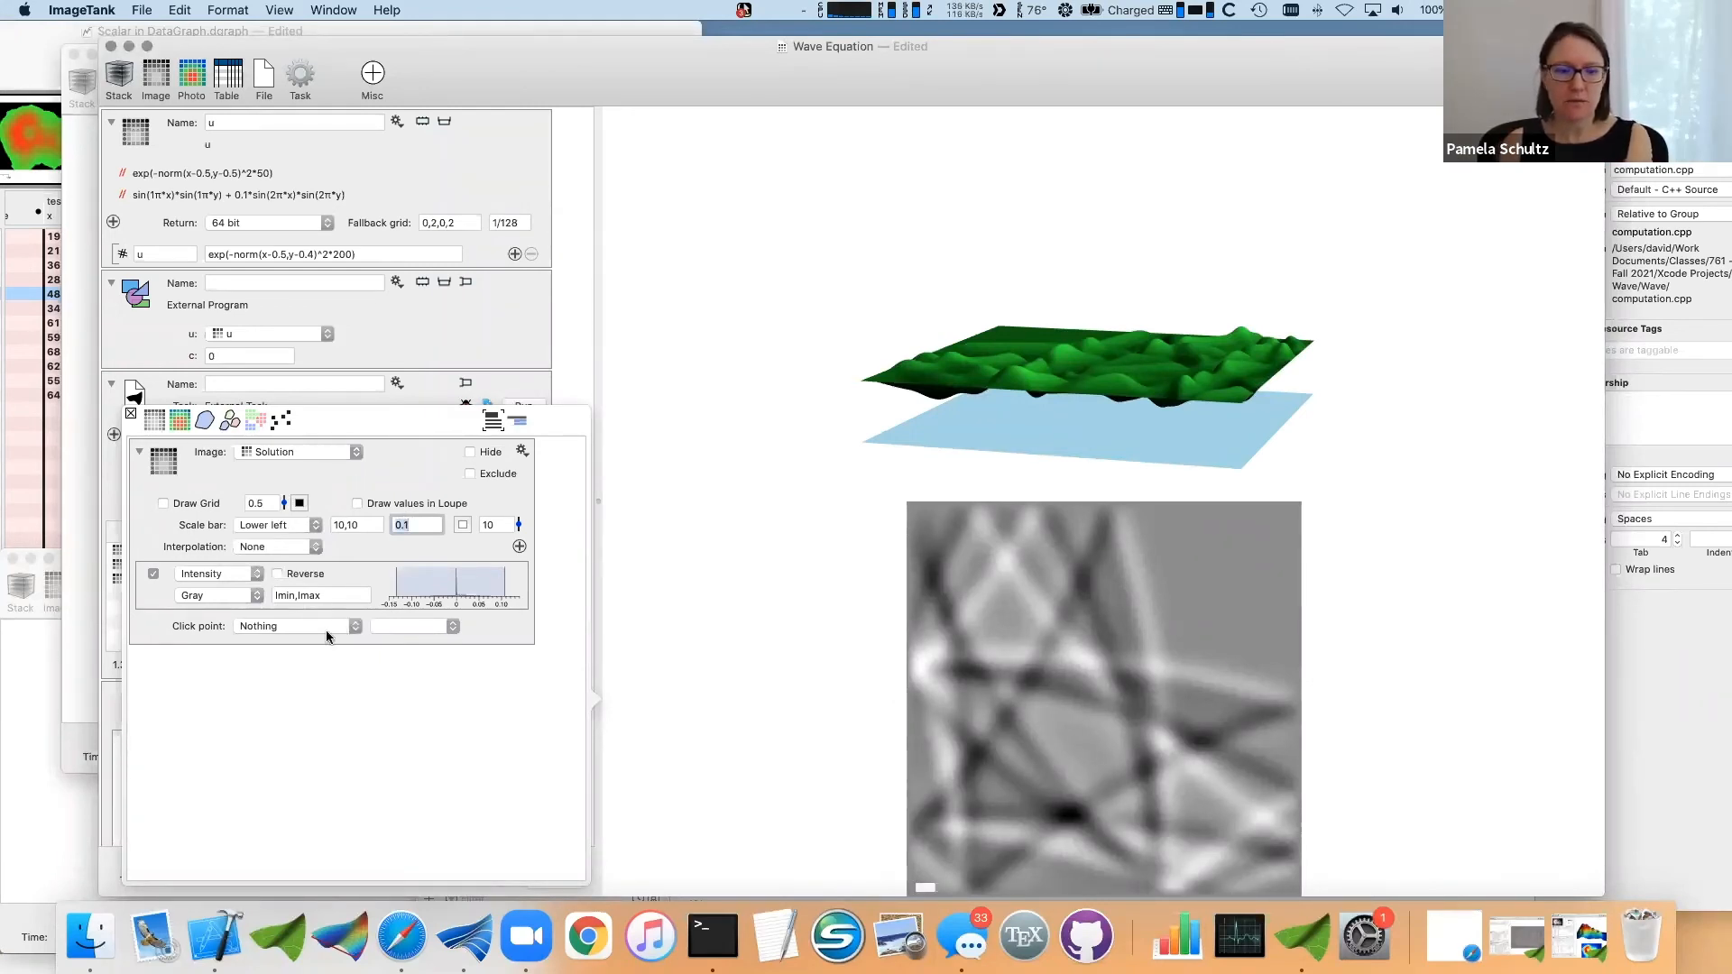
- Try a scale bar length of 0.23, settle on length 0.2 and thickness 5, and close the image's drawing settings
type("0.23")
key("Return")
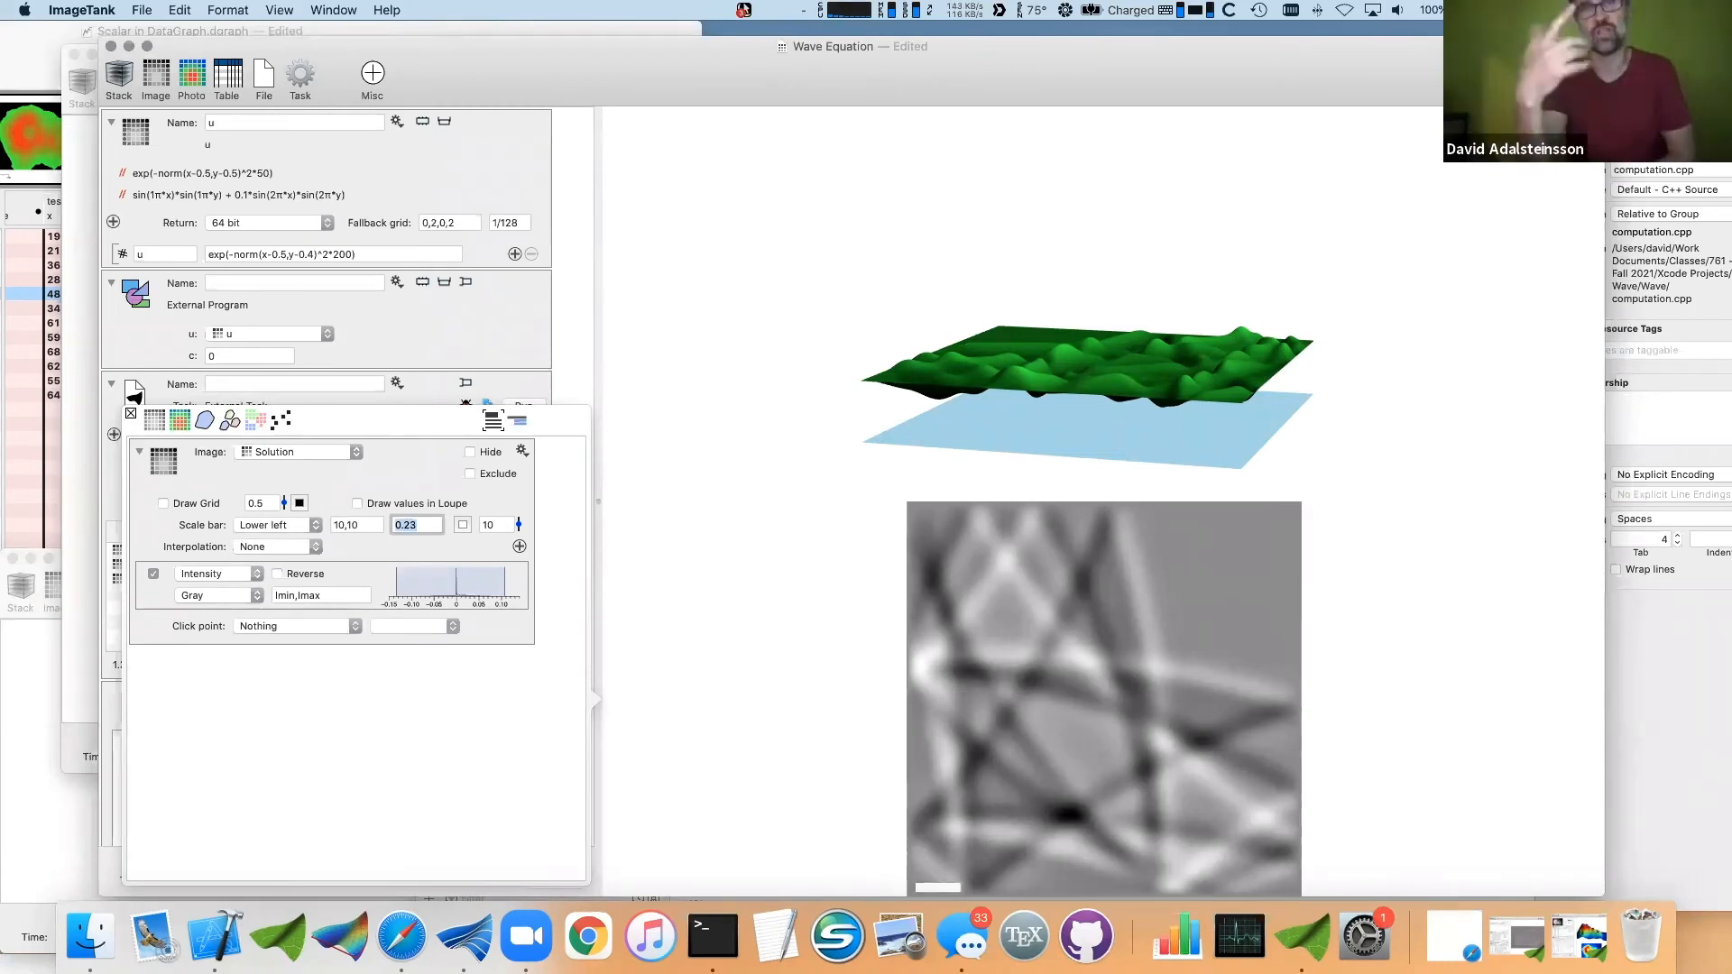
left_click(430, 524)
key("BackSpace")
key("Return")
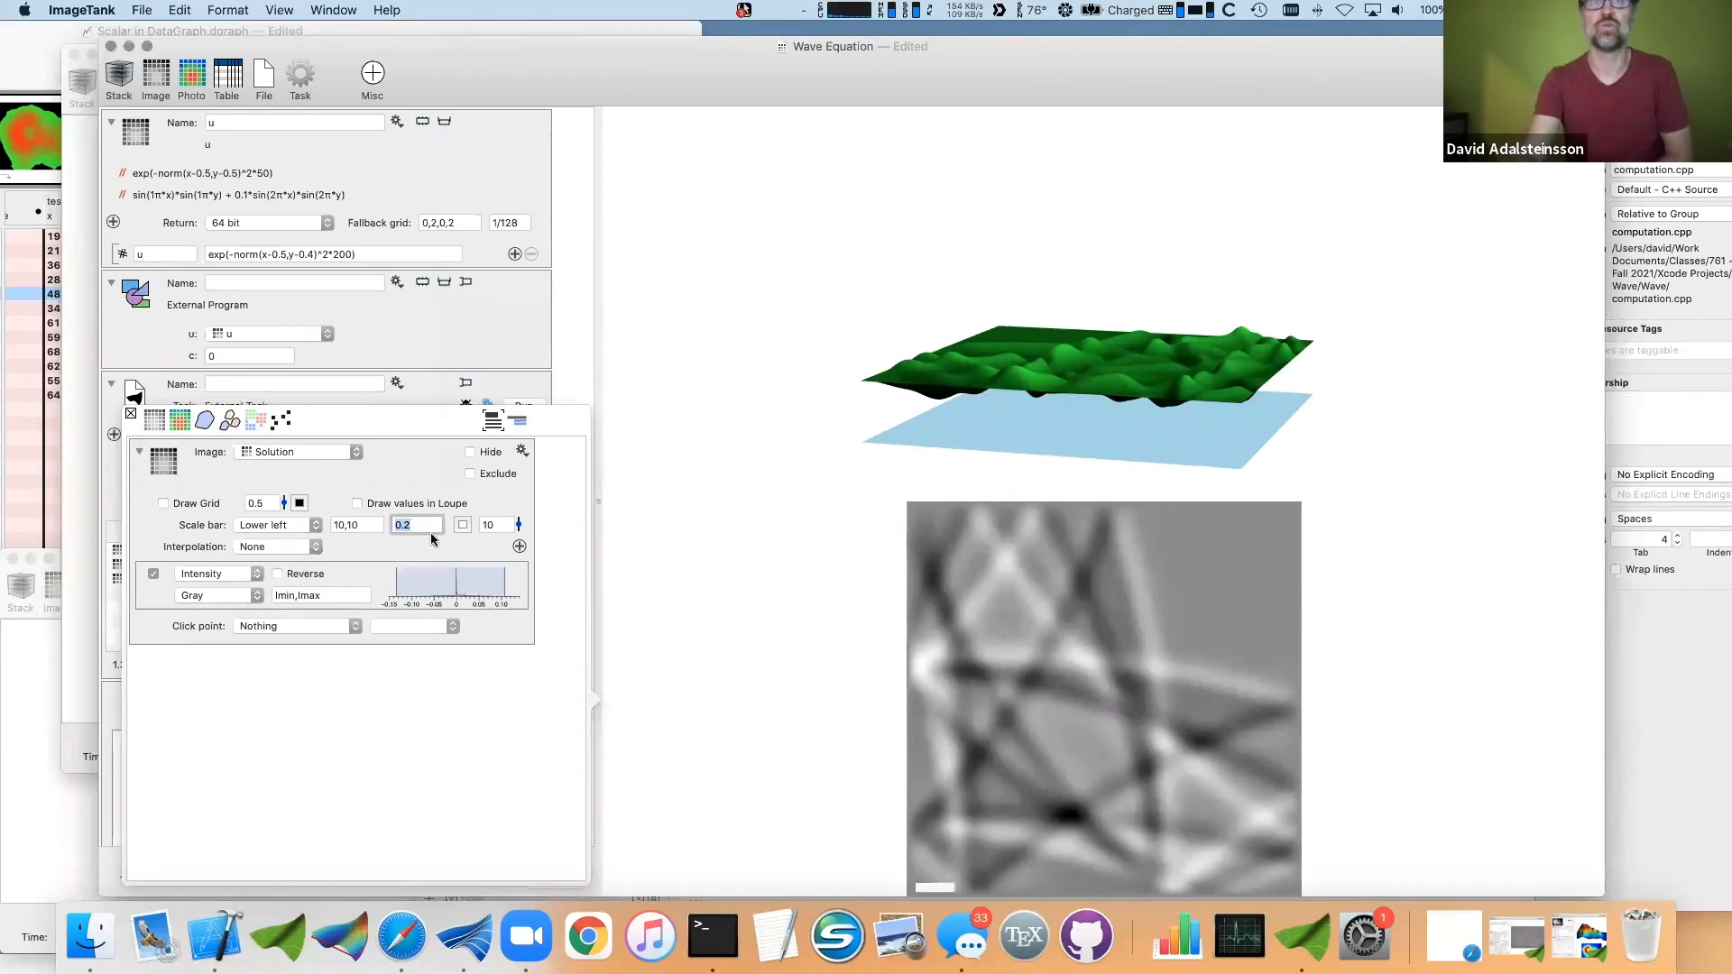
left_click_drag(519, 528, 518, 575)
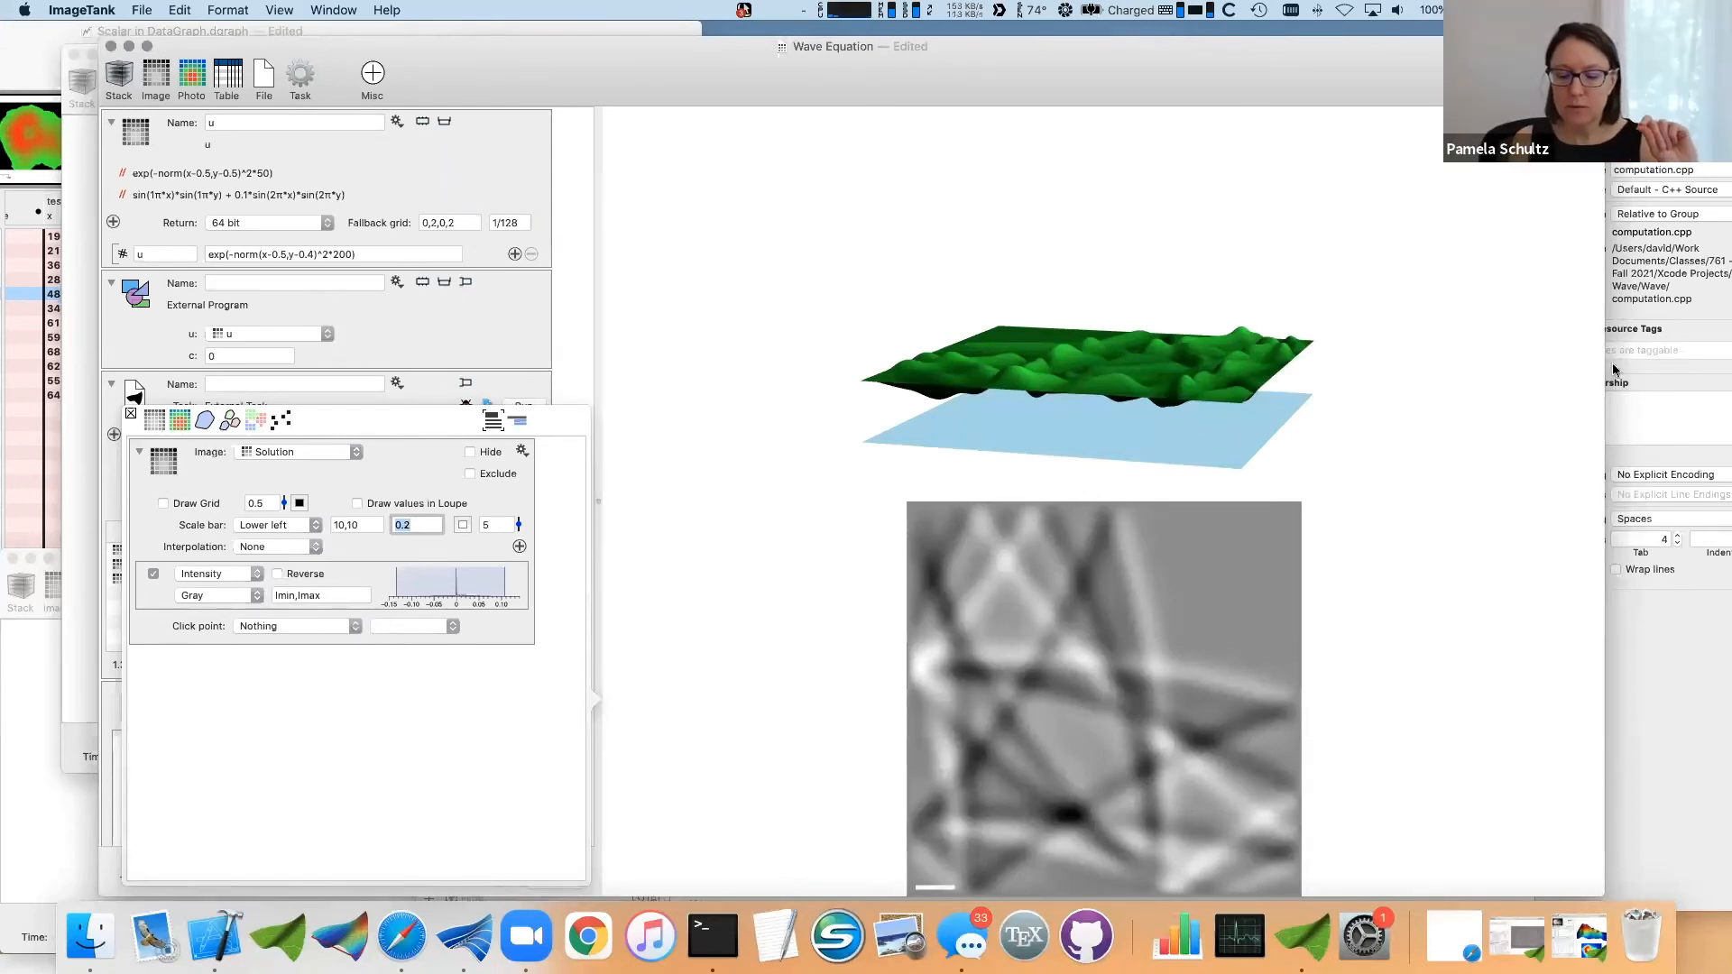
left_click(130, 415)
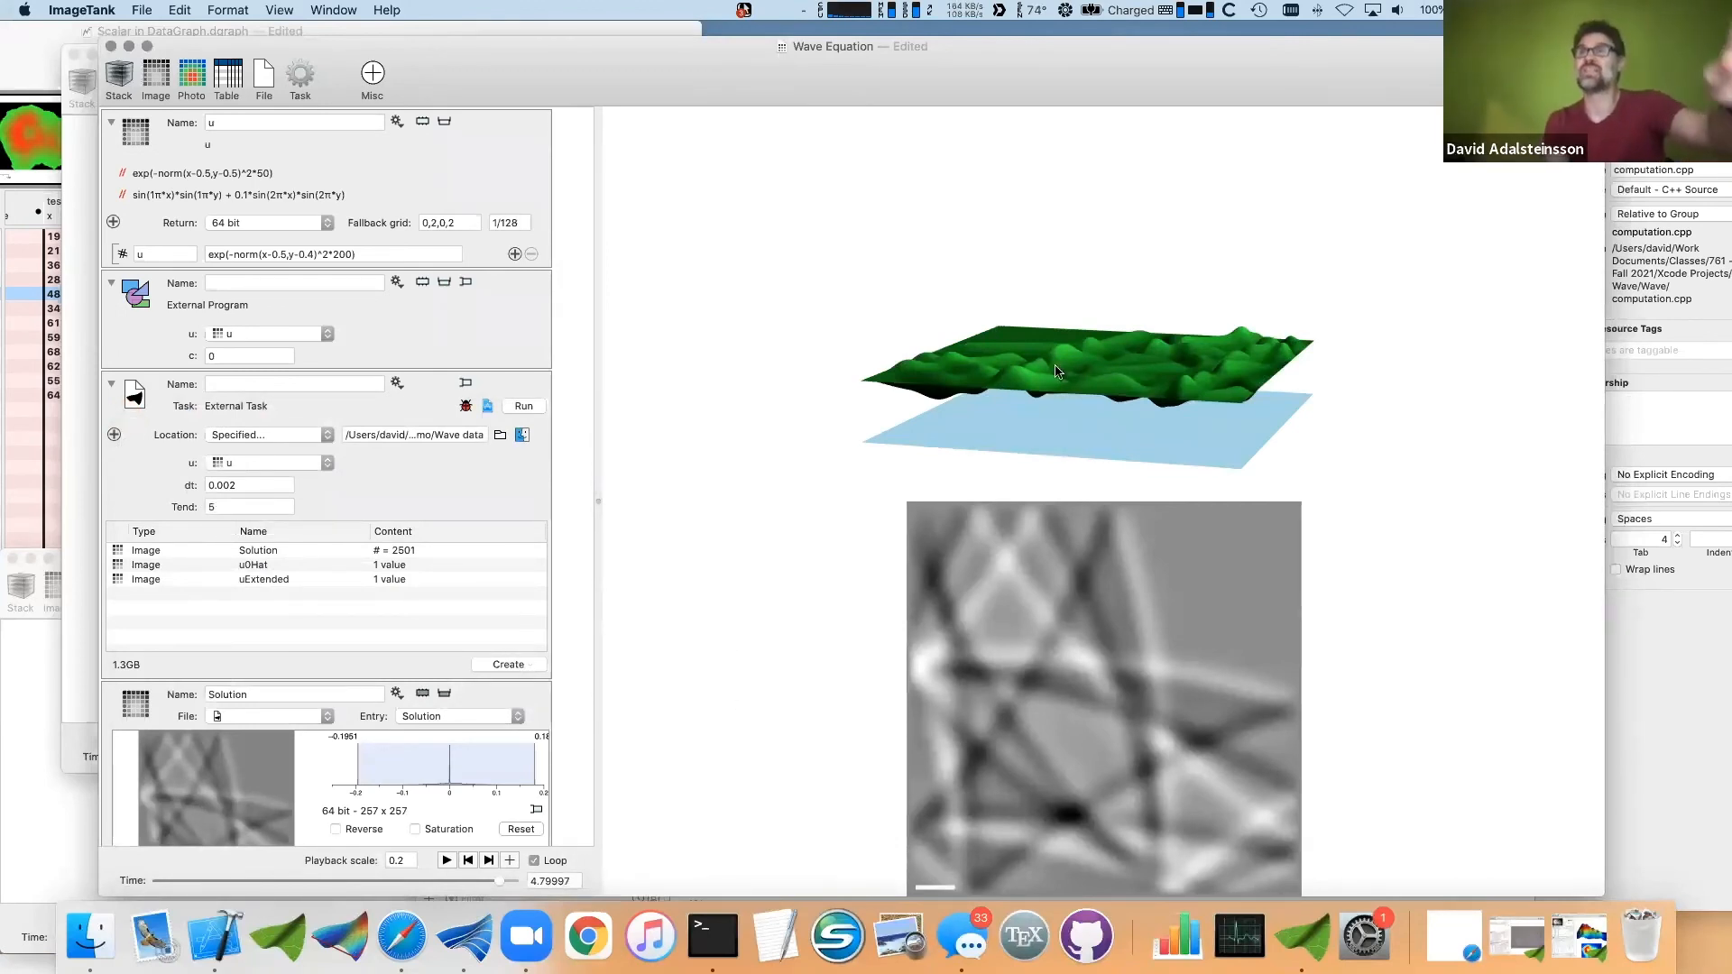
- Rotate the 3D scene to look down more on the wave surface and view the available task types
left_click_drag(1057, 371, 994, 408)
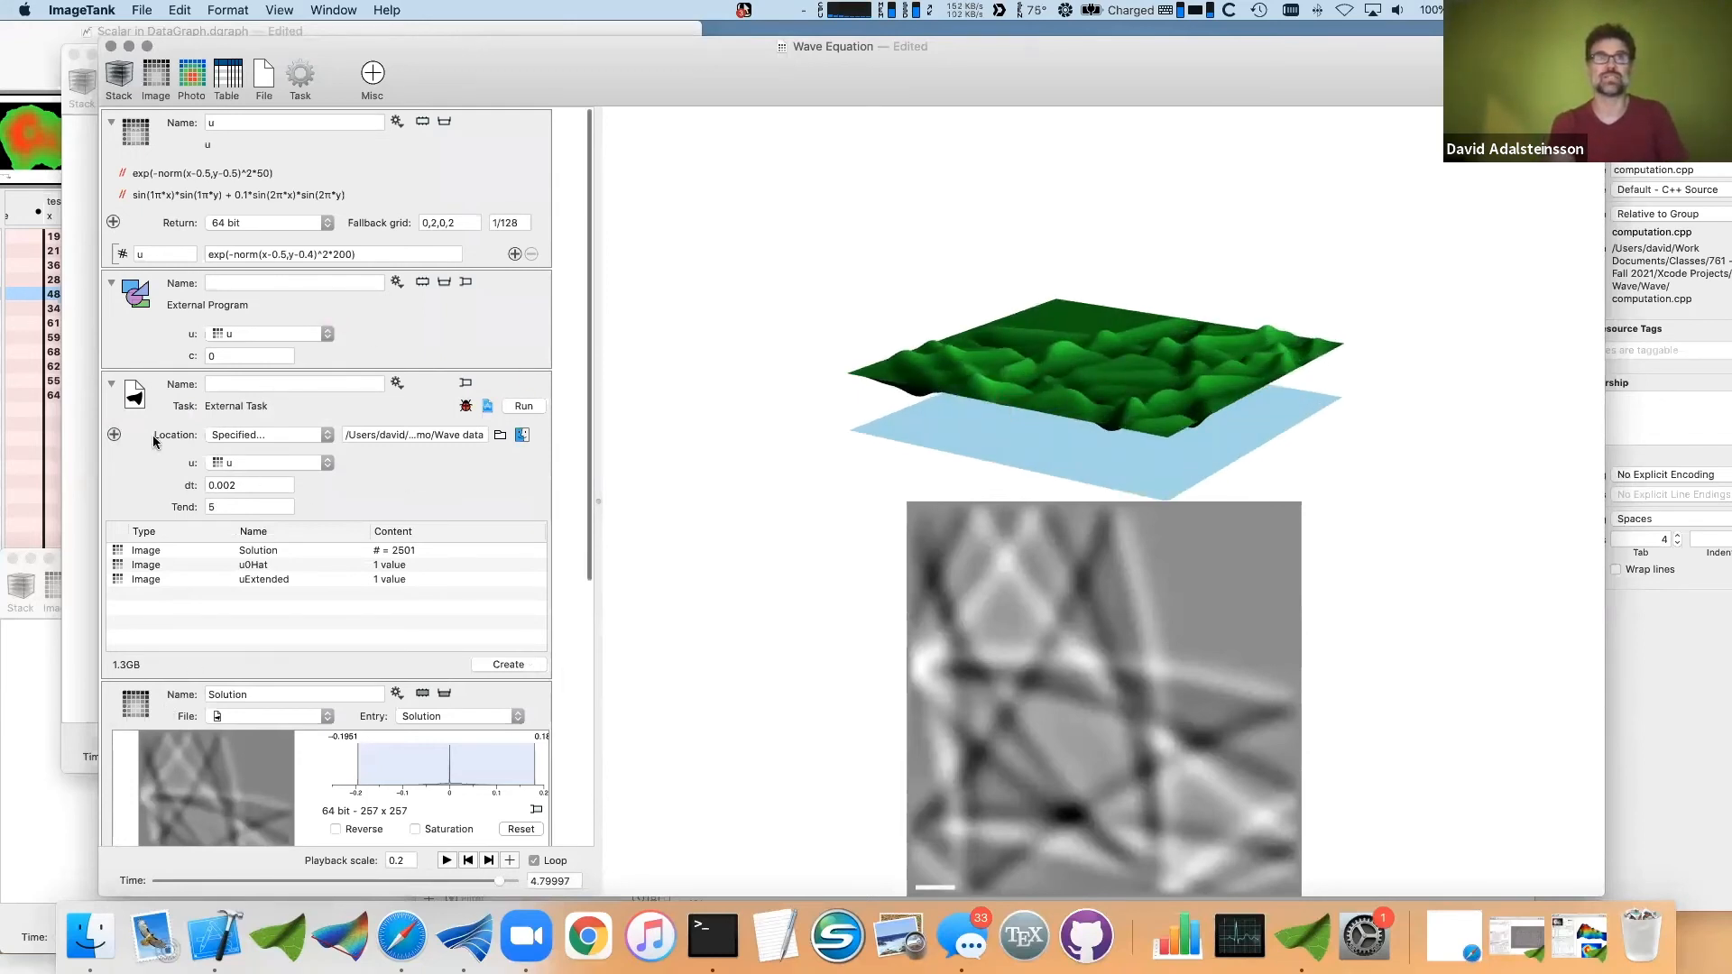
left_click(300, 72)
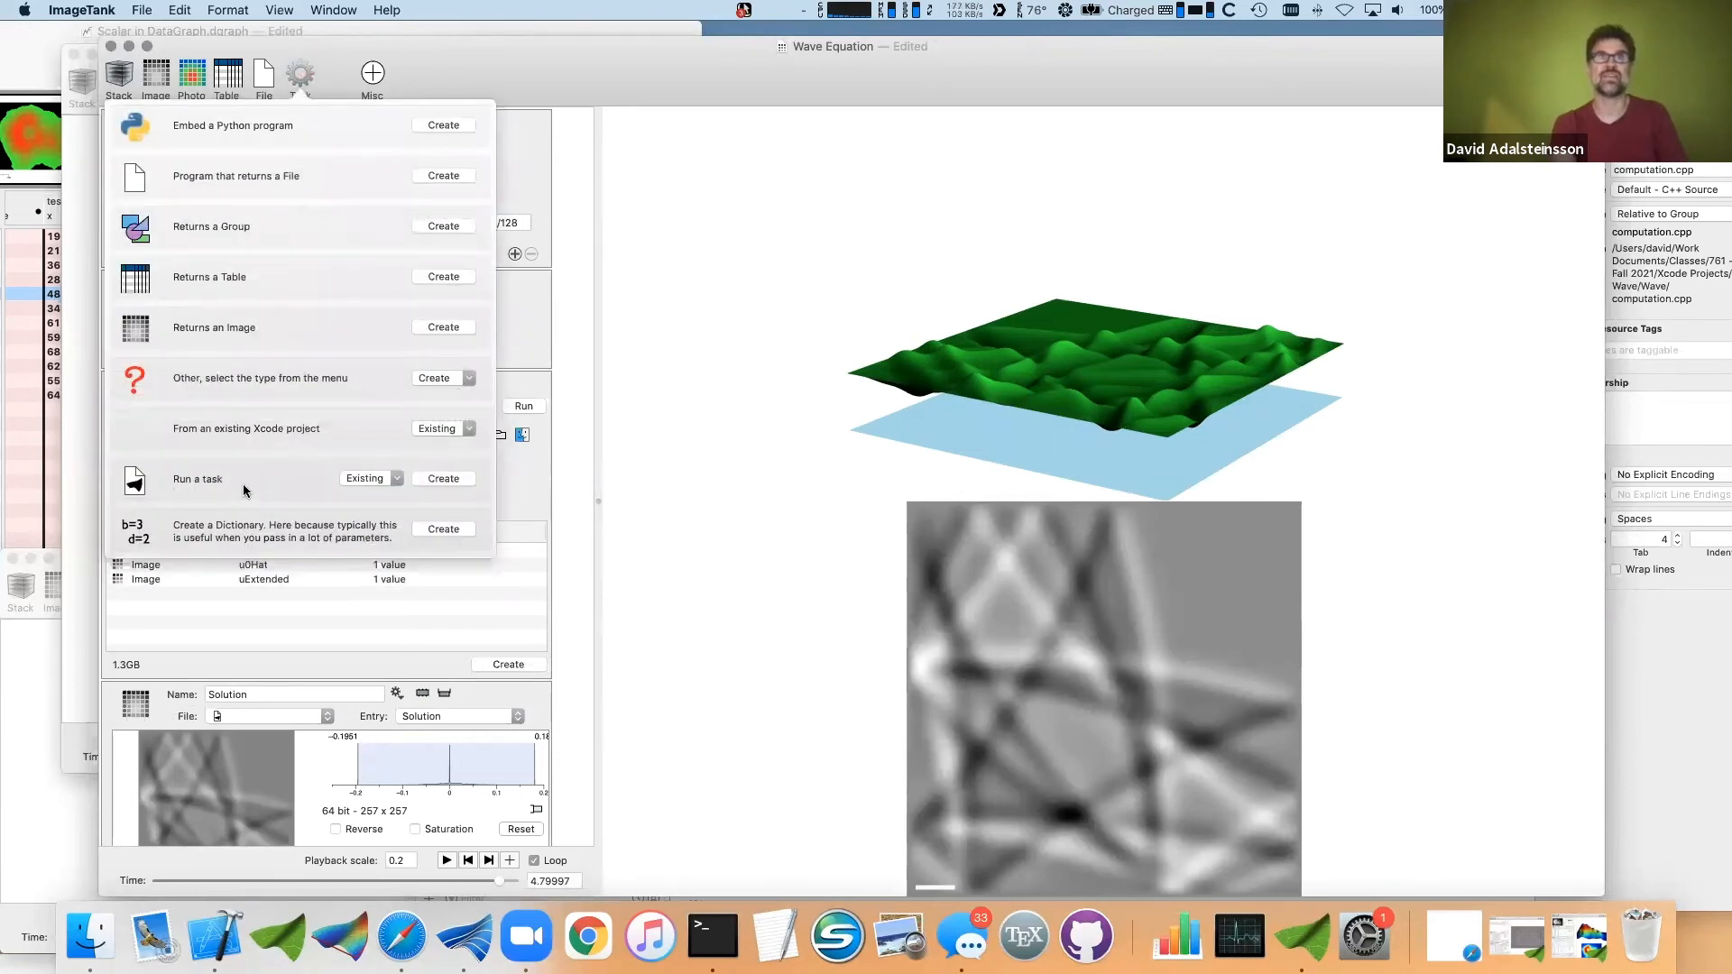
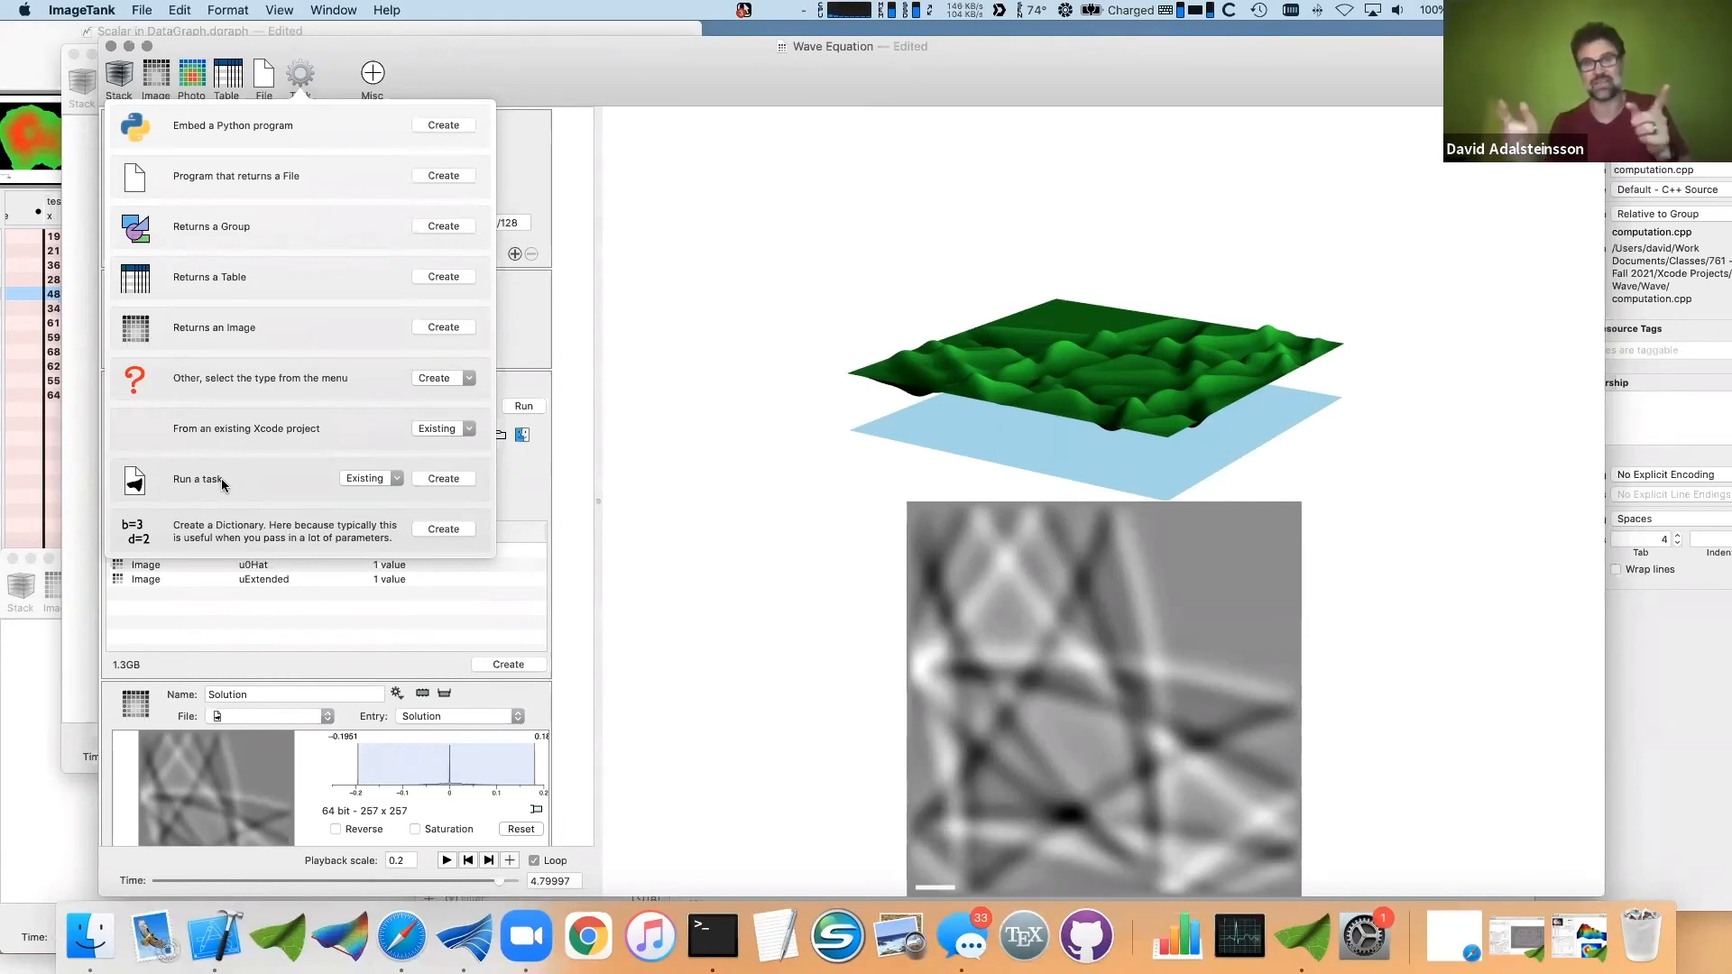
left_click(563, 134)
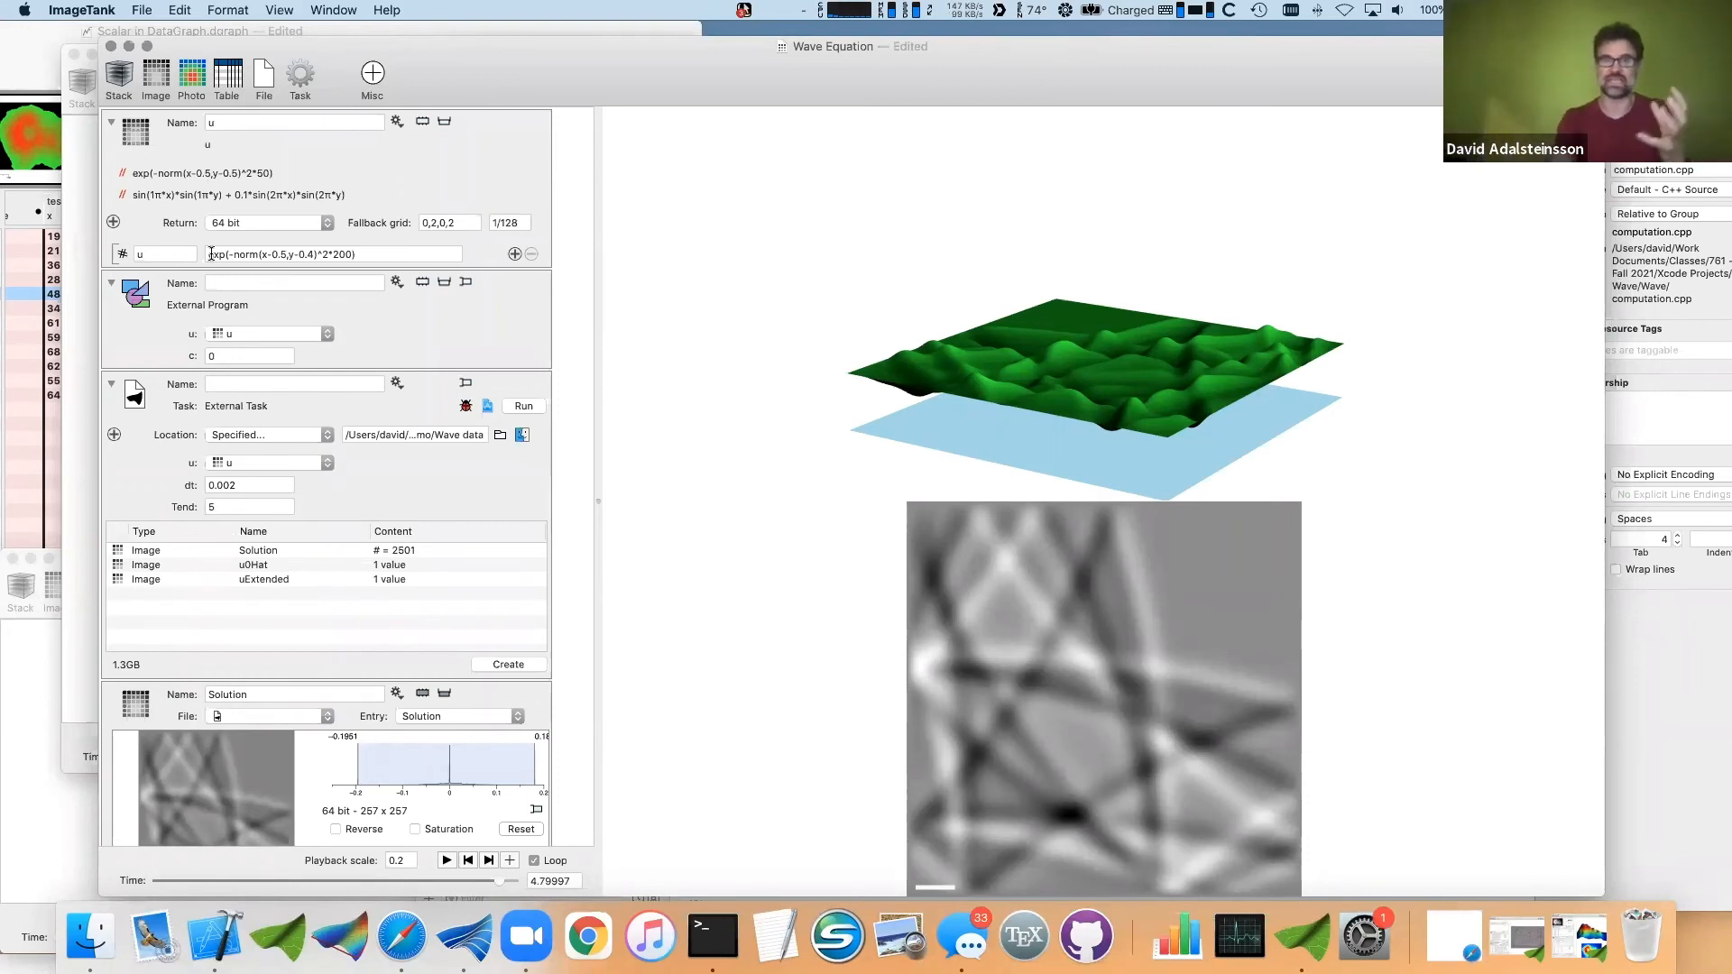
left_click(155, 157)
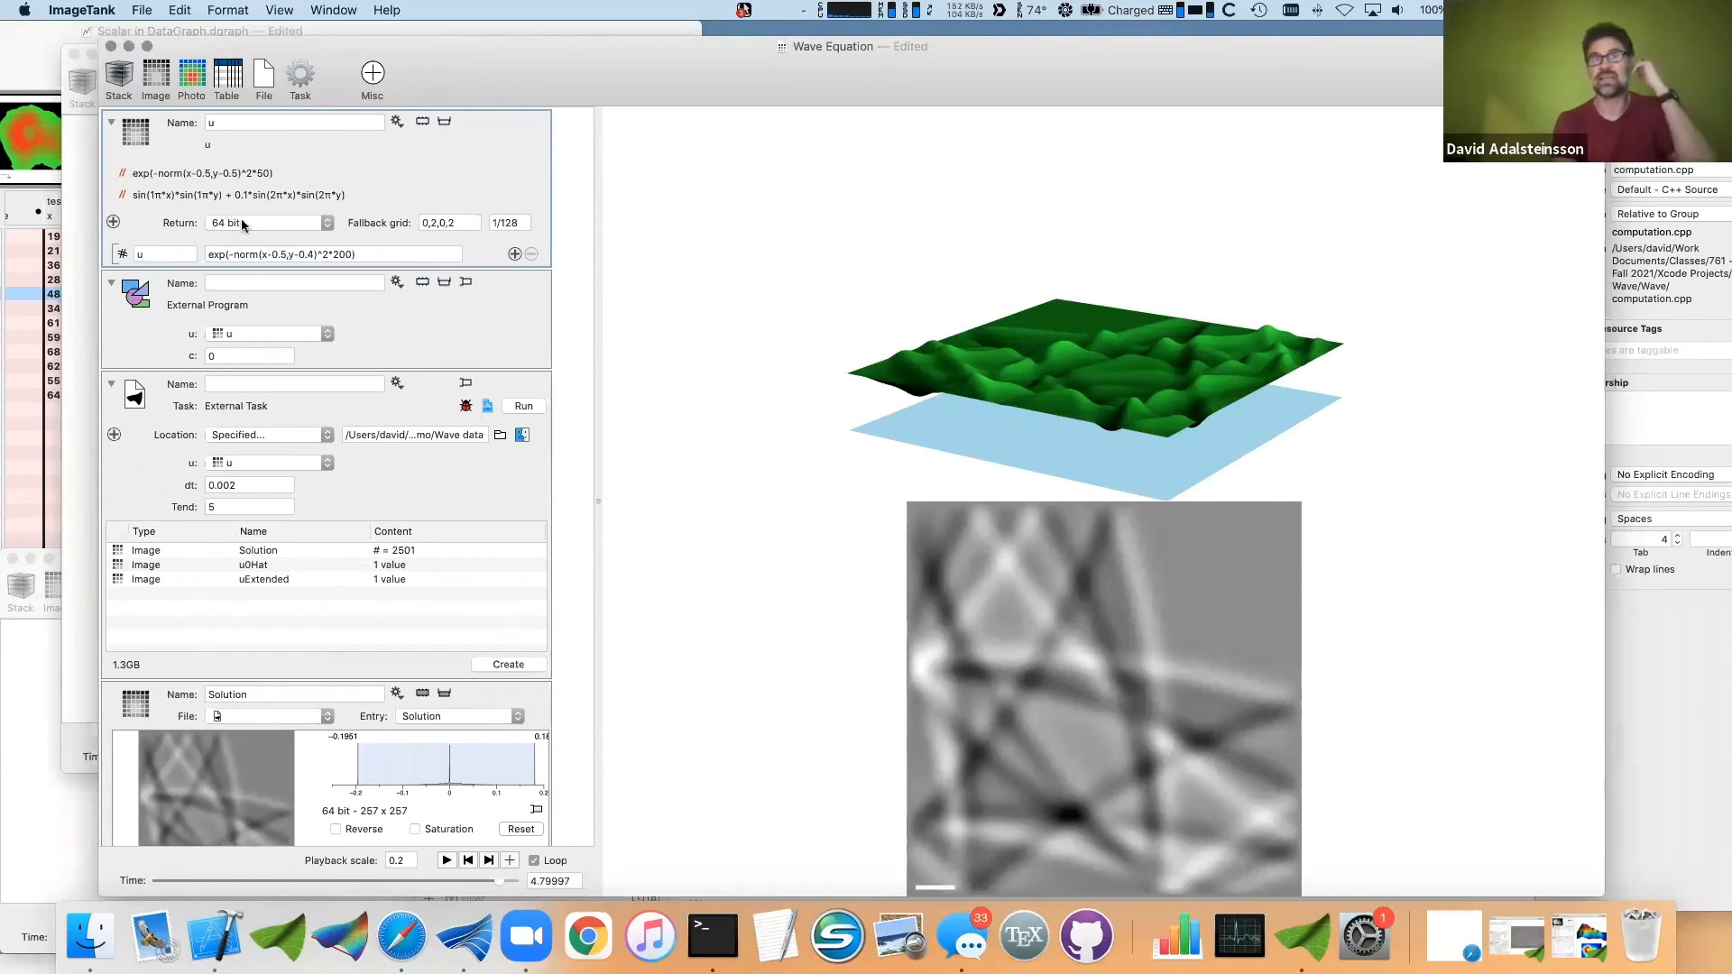
left_click(169, 402)
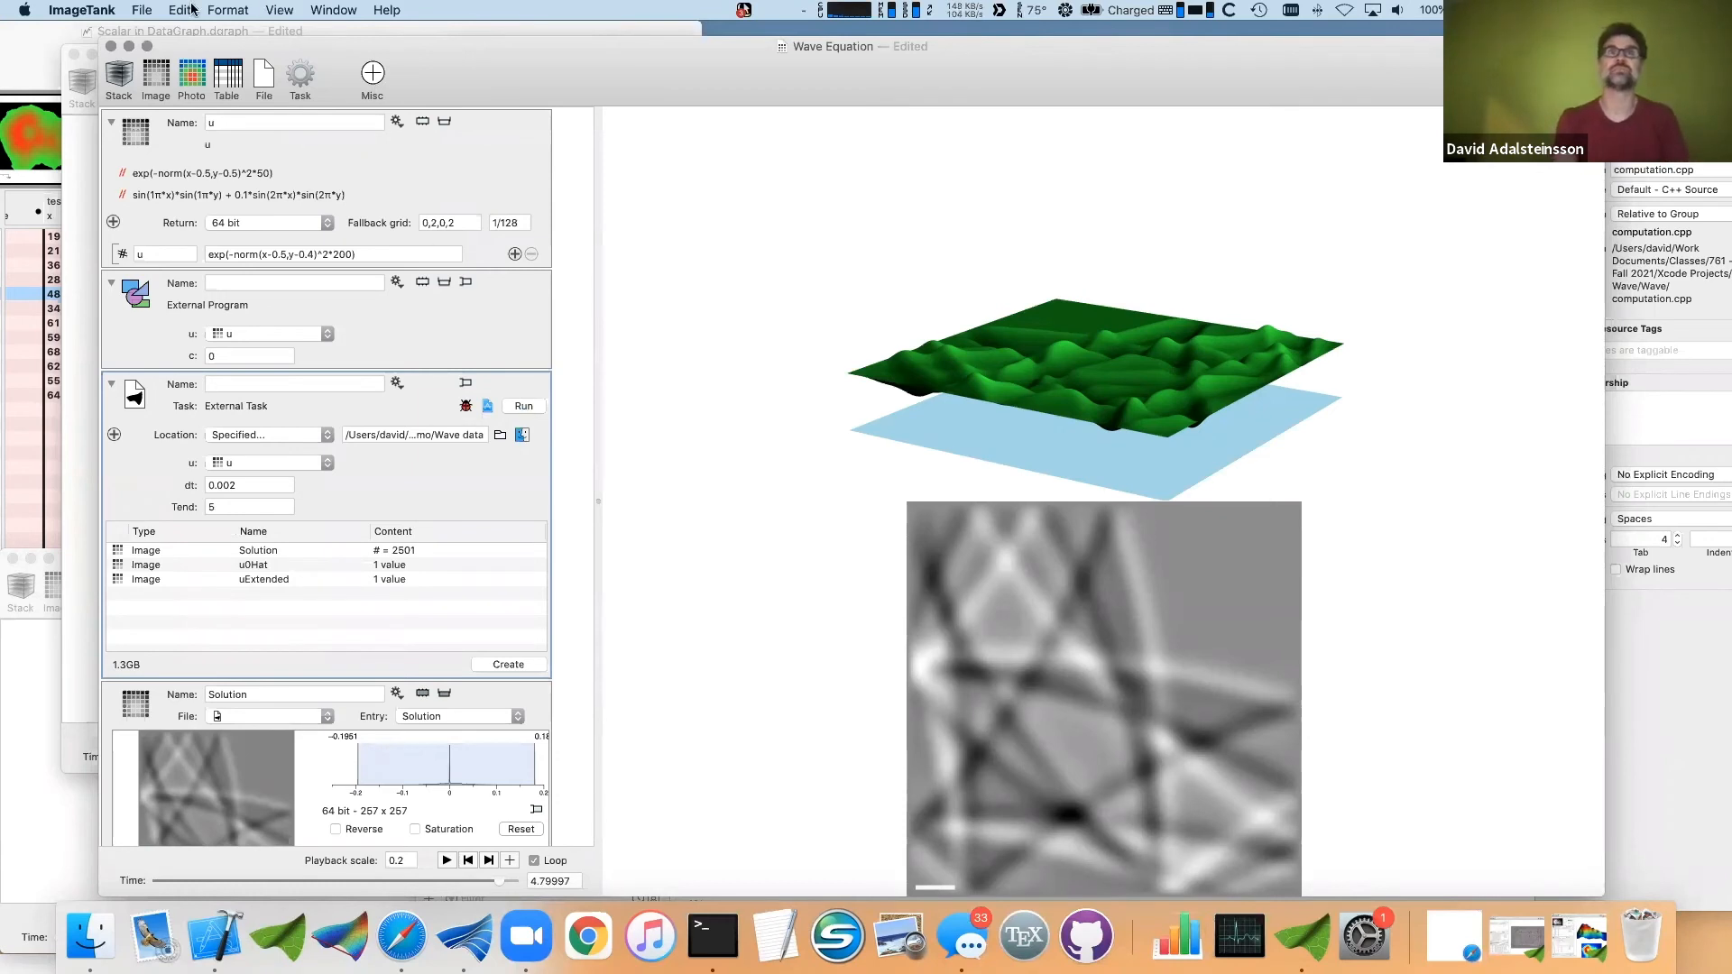
left_click(149, 10)
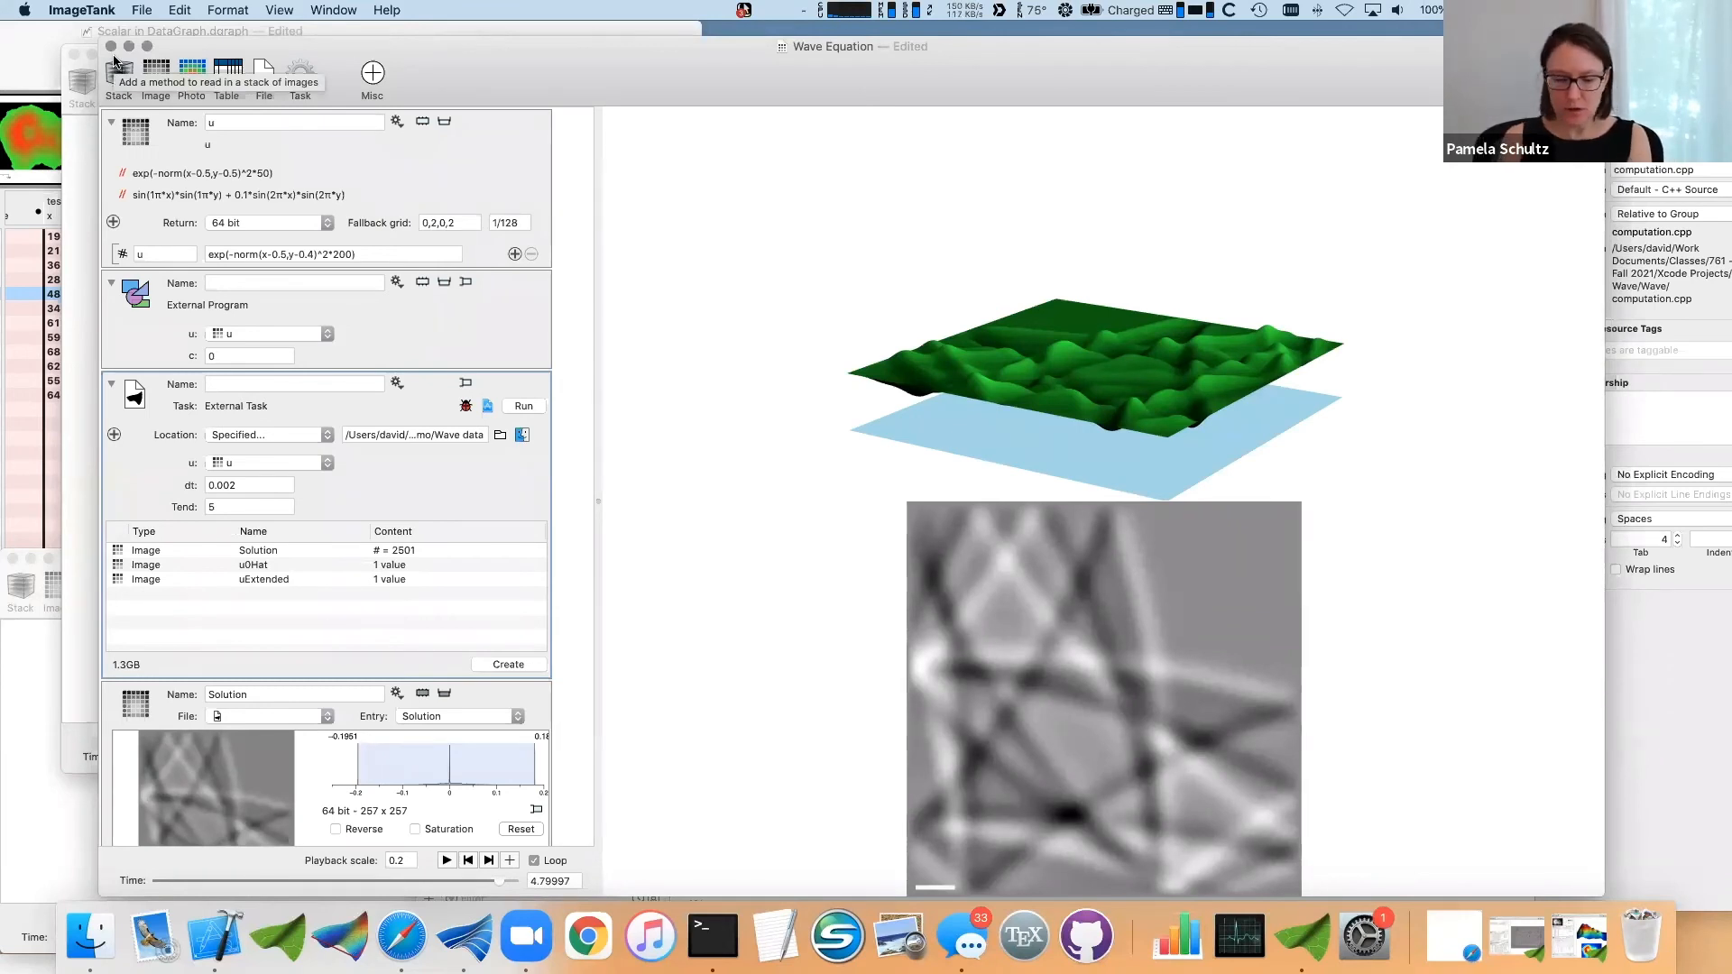
- Close the empty Untitled 3 and Untitled 2 documents
left_click(308, 10)
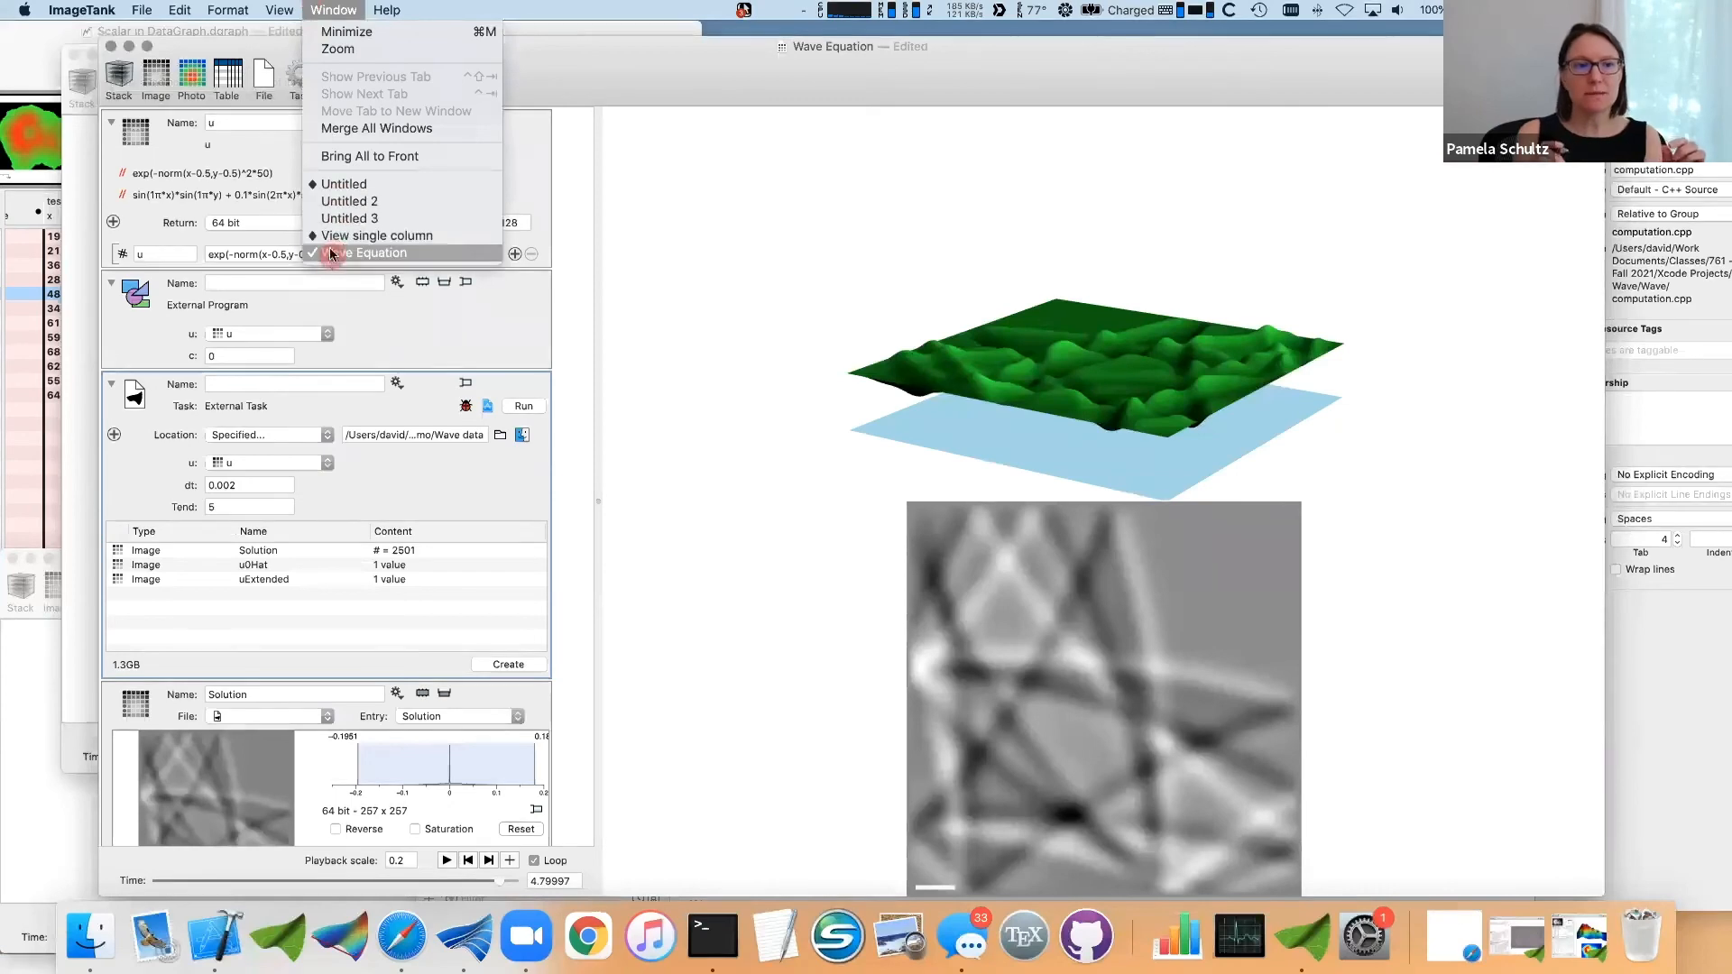
left_click(343, 218)
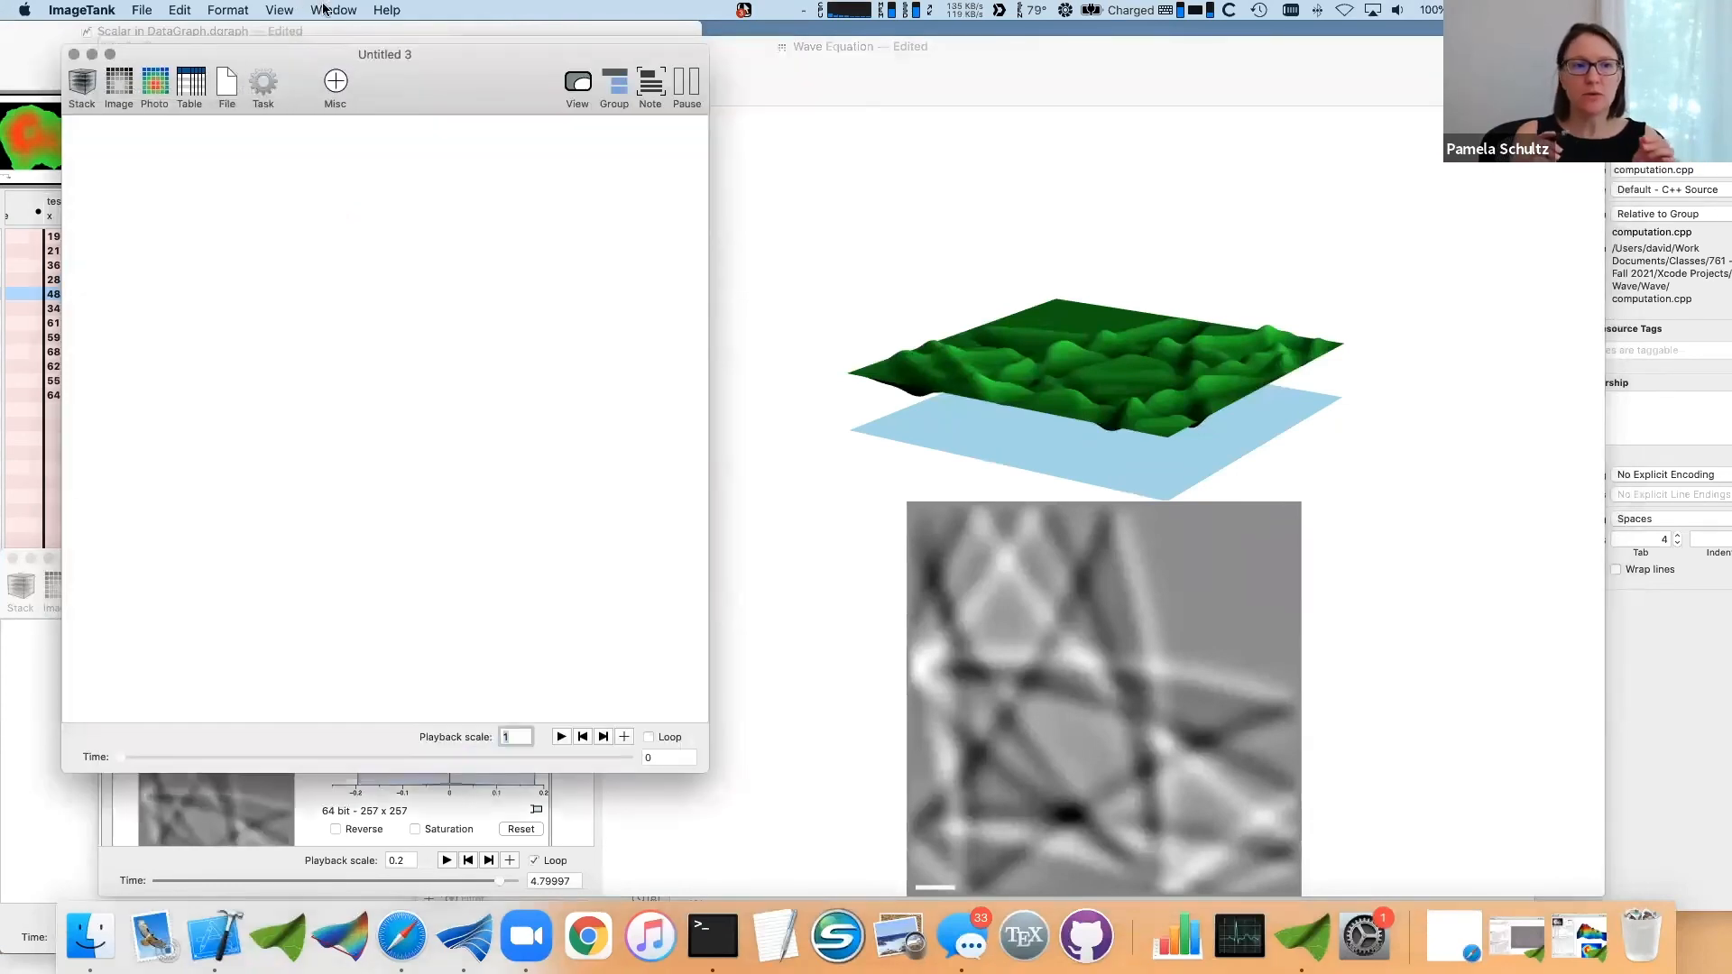
left_click(325, 9)
left_click(360, 200)
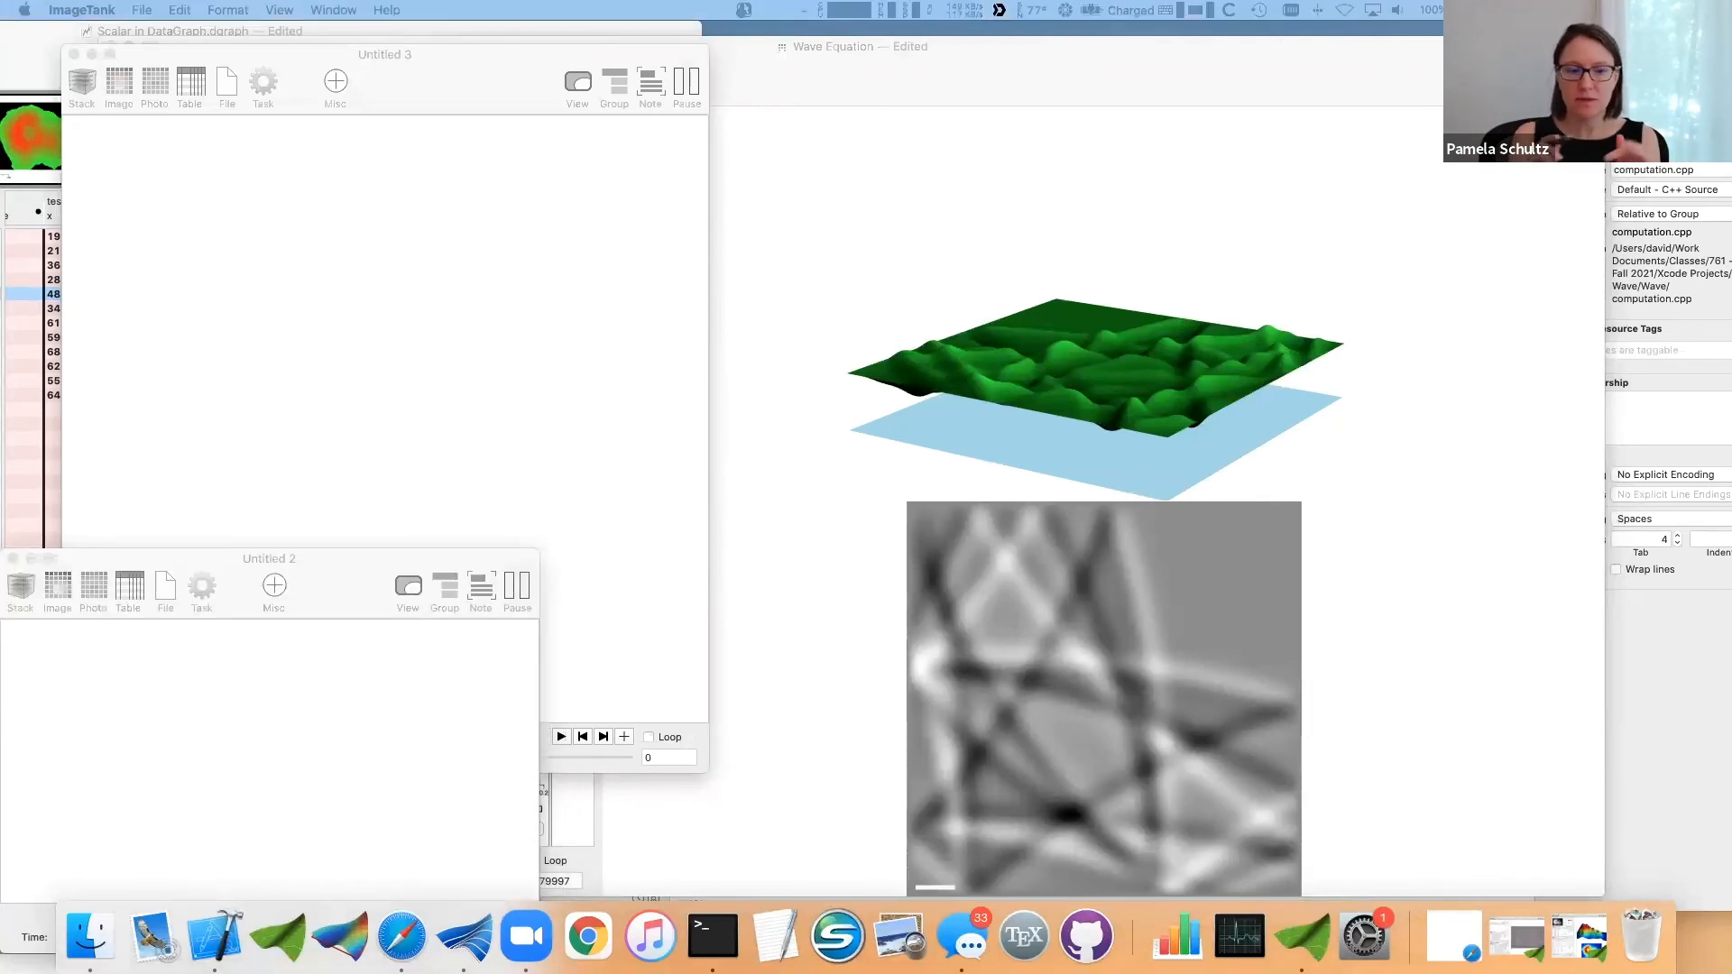
left_click(499, 469)
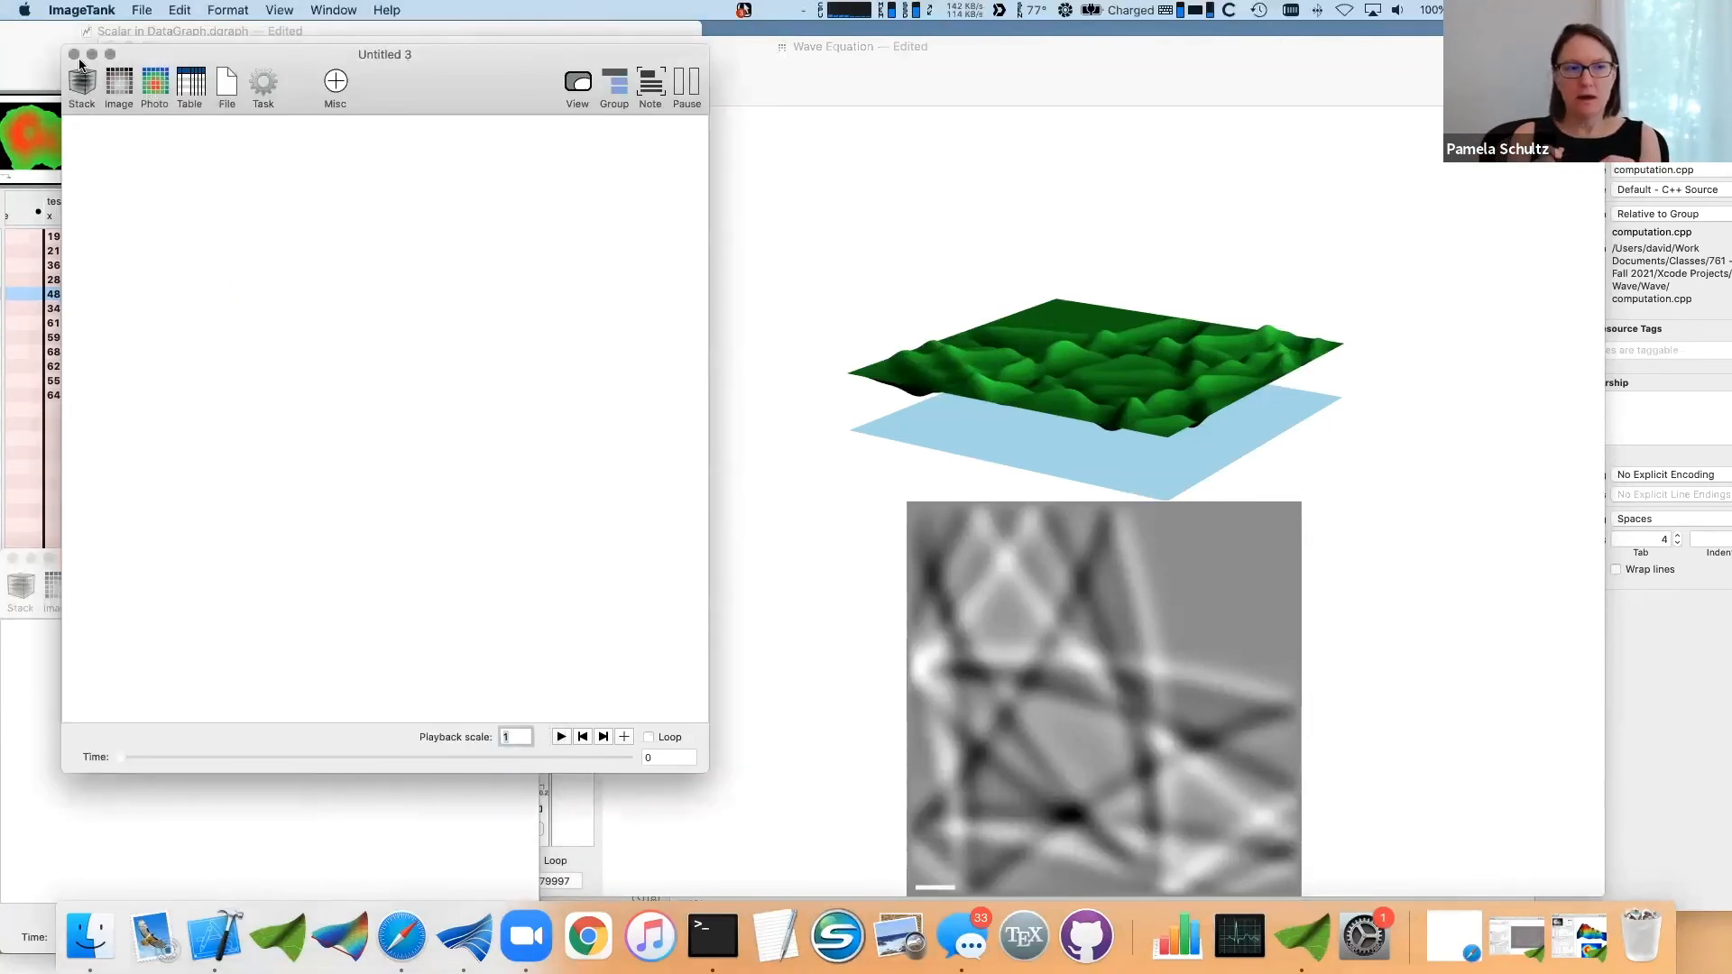
left_click(75, 55)
left_click_drag(133, 563, 613, 372)
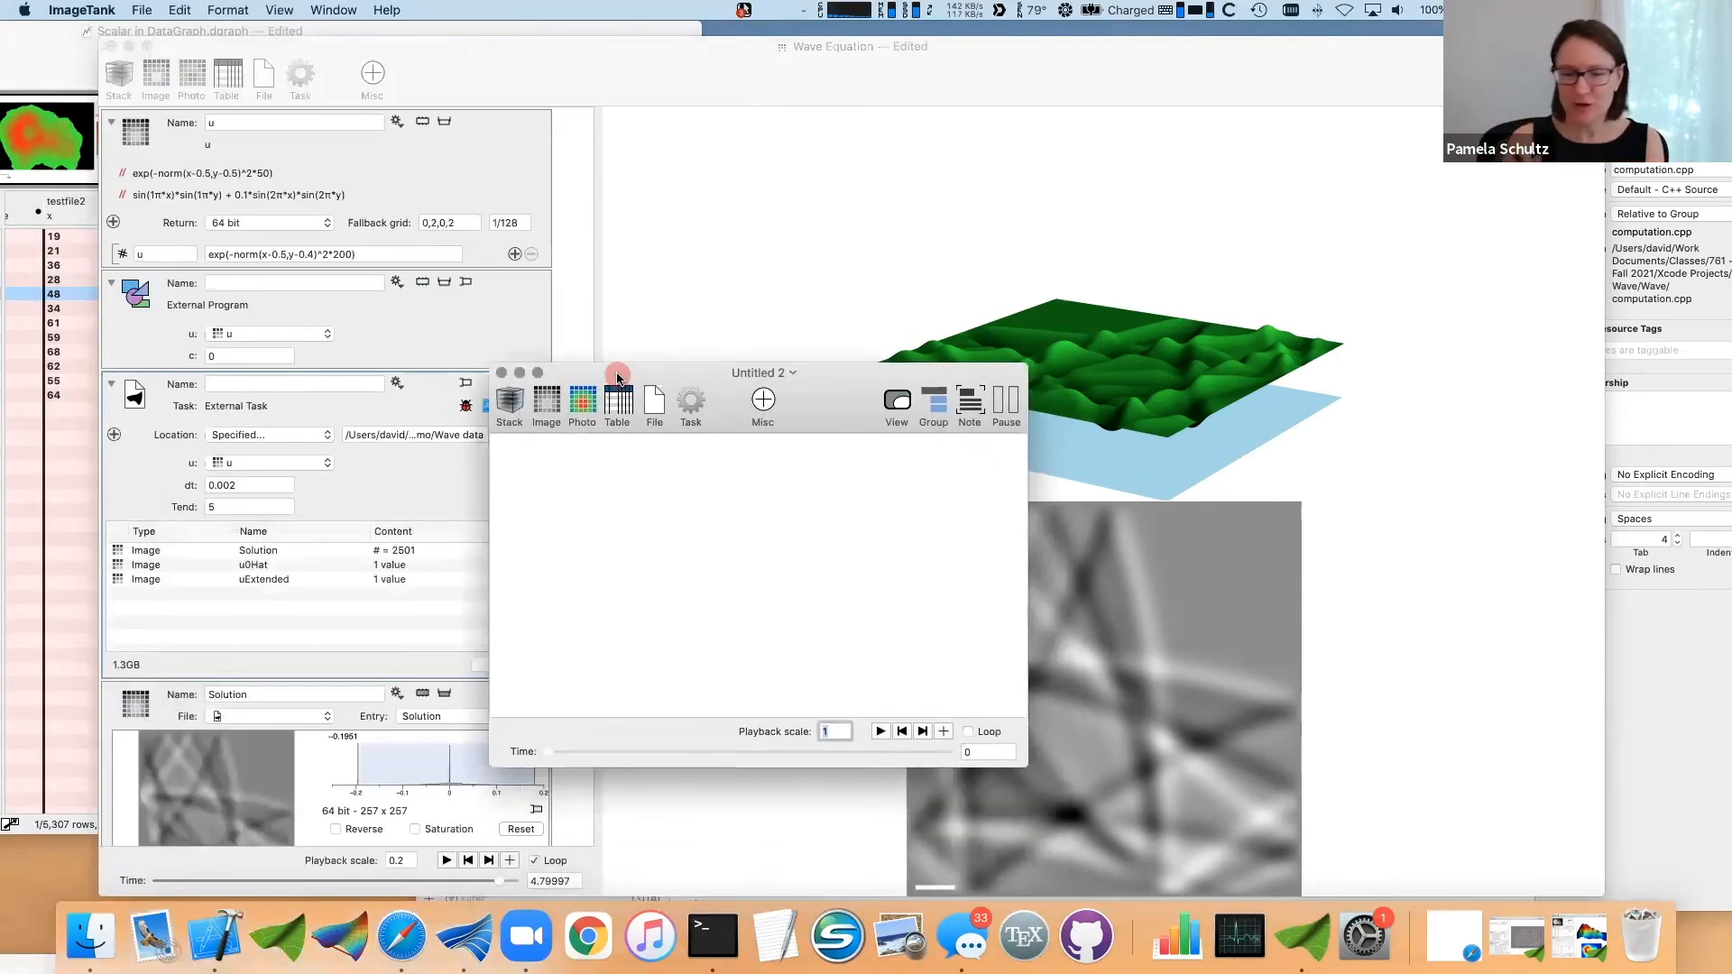
left_click(501, 373)
- Bring the Untitled document with the ant tracking analysis to the front
left_click(336, 29)
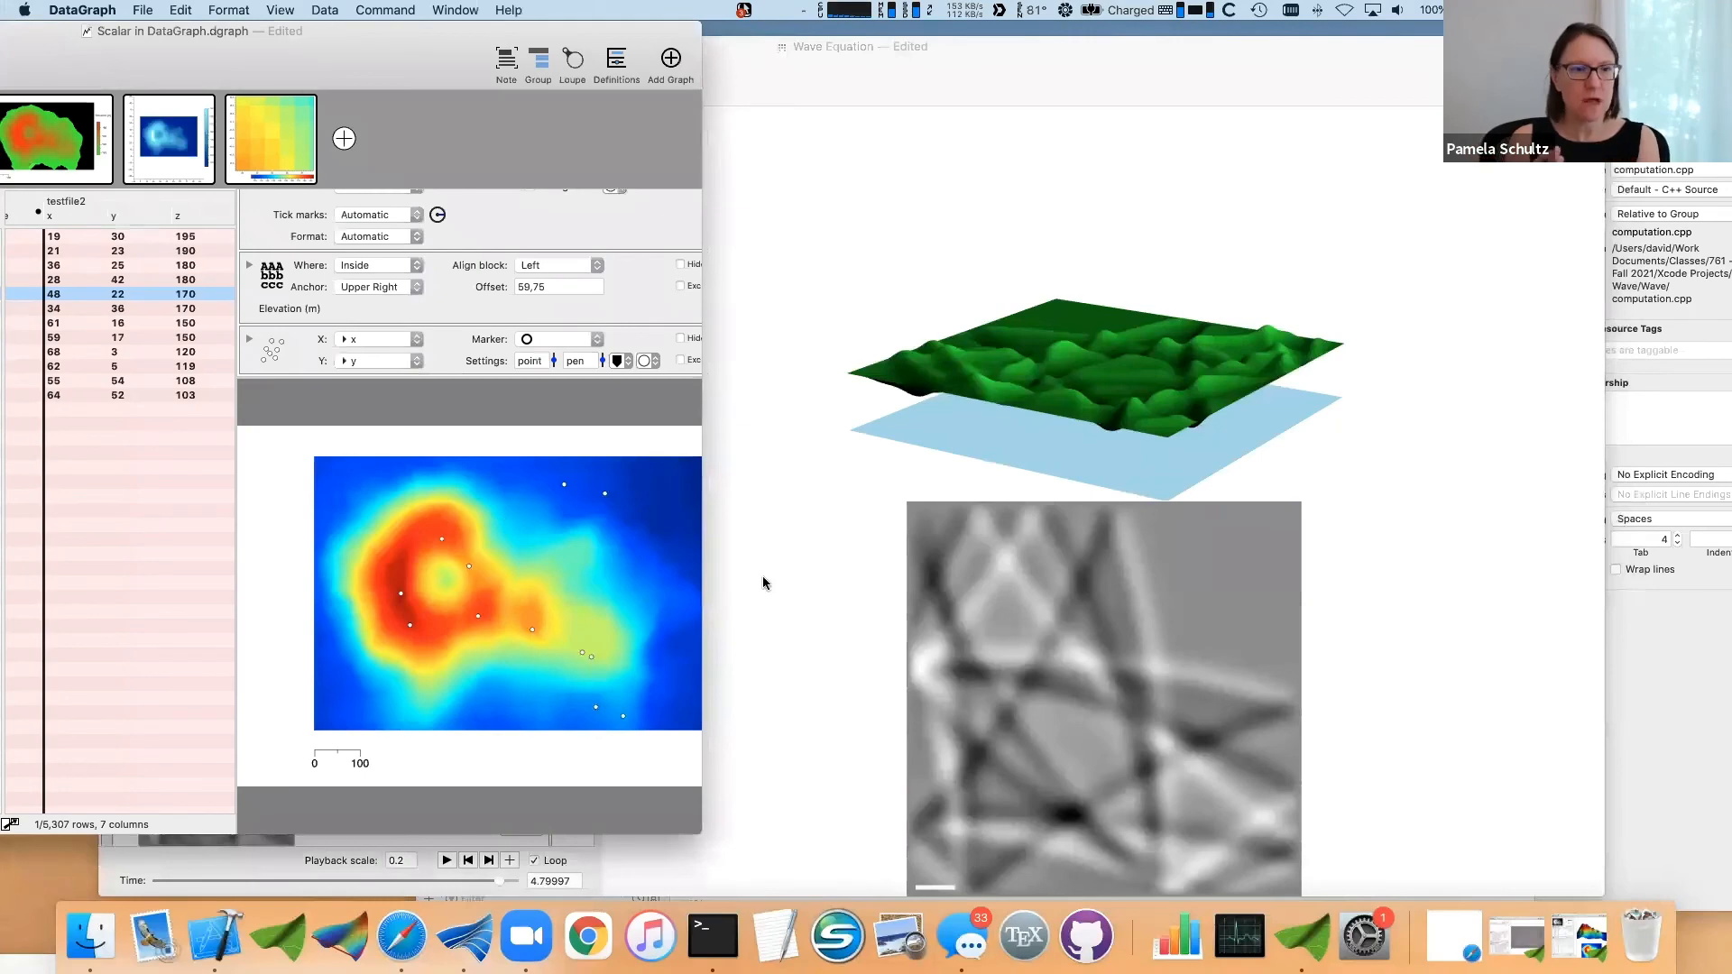
left_click(762, 583)
left_click(332, 10)
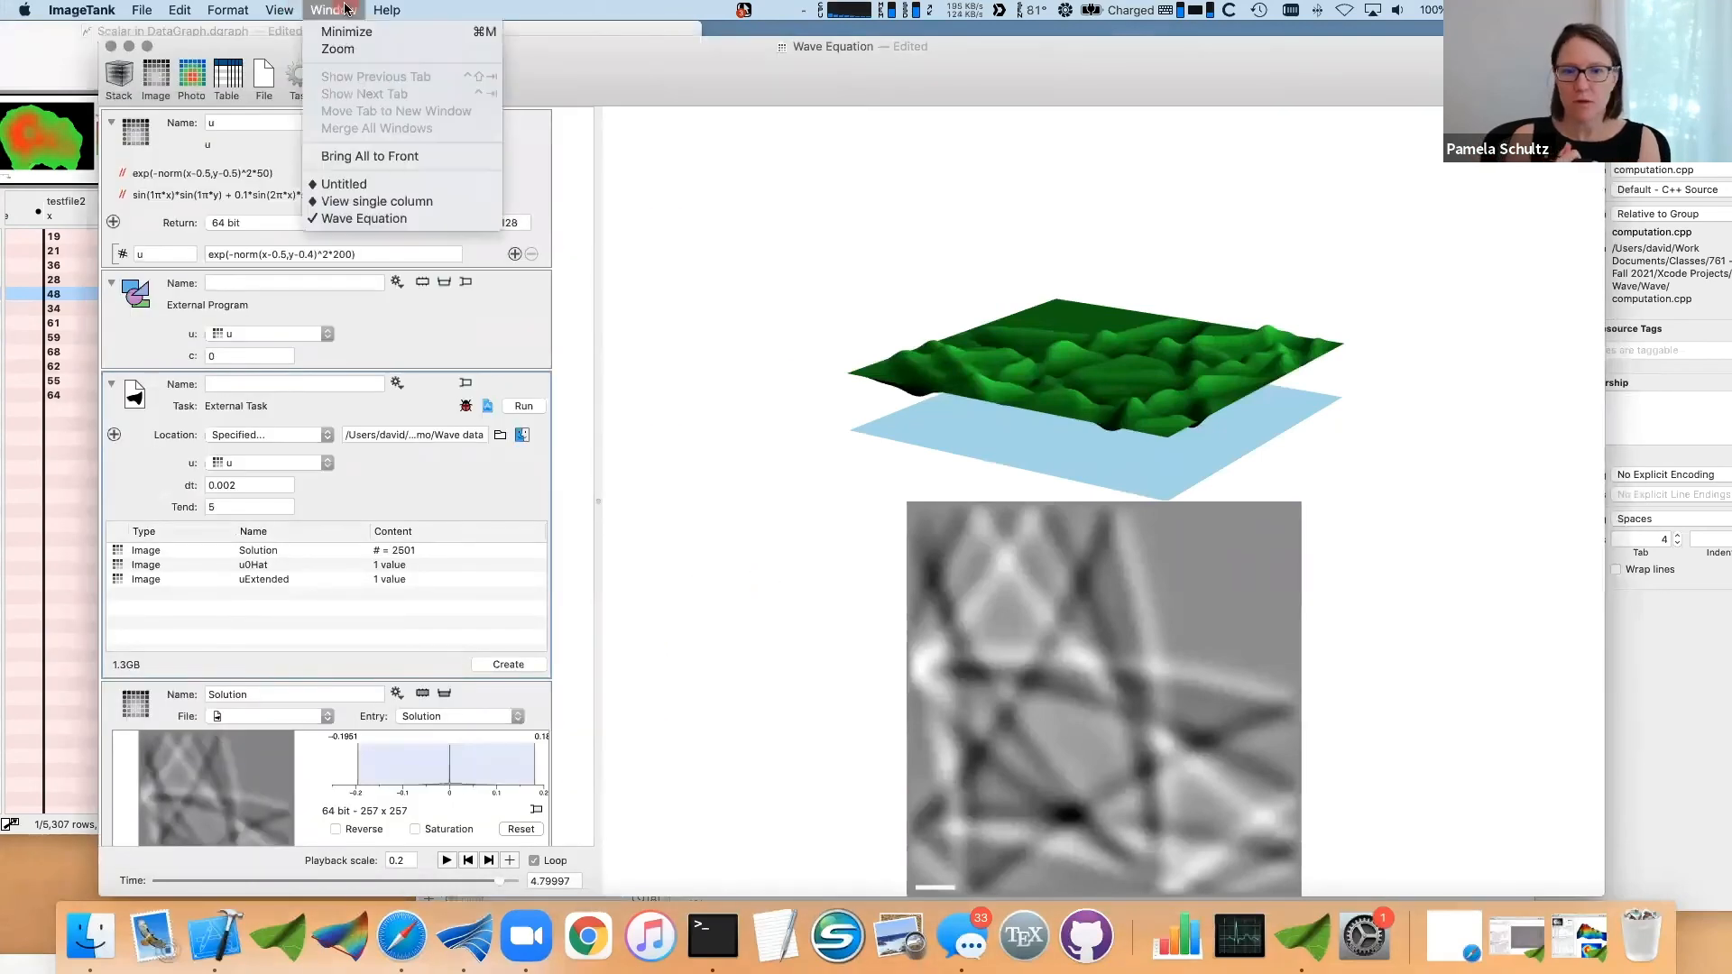
left_click(366, 185)
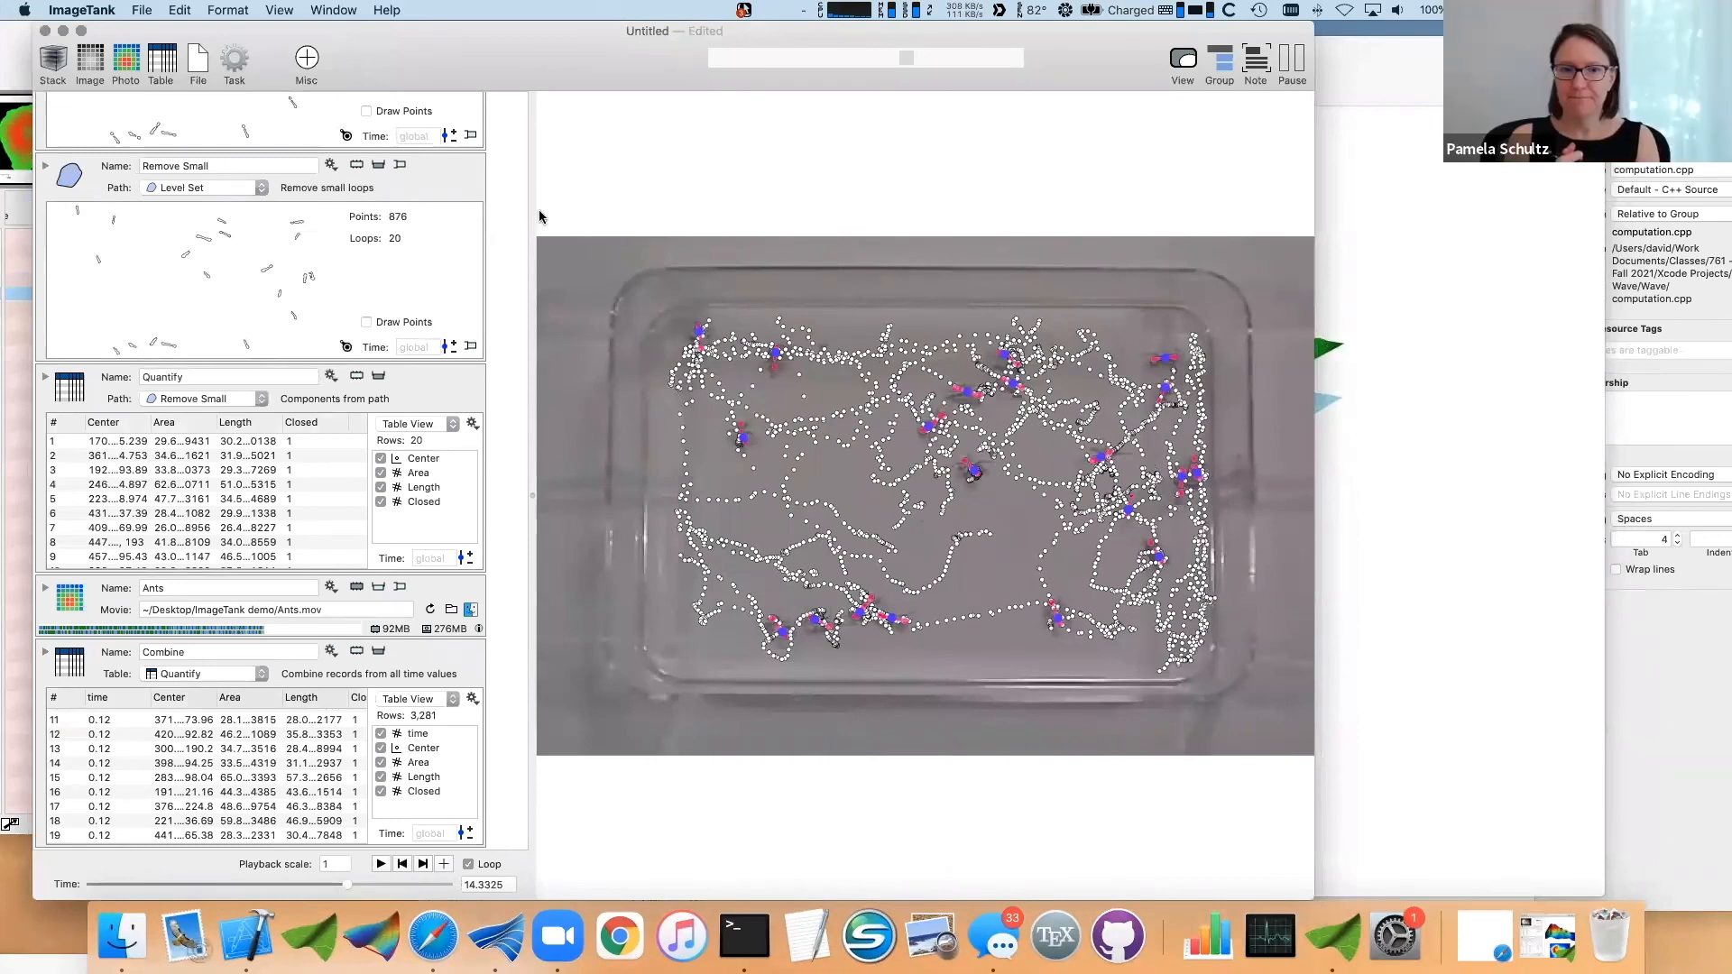
- Add a Smooth operation to the gray scale image and show its result in a side preview
scroll(517, 198, "up", 15)
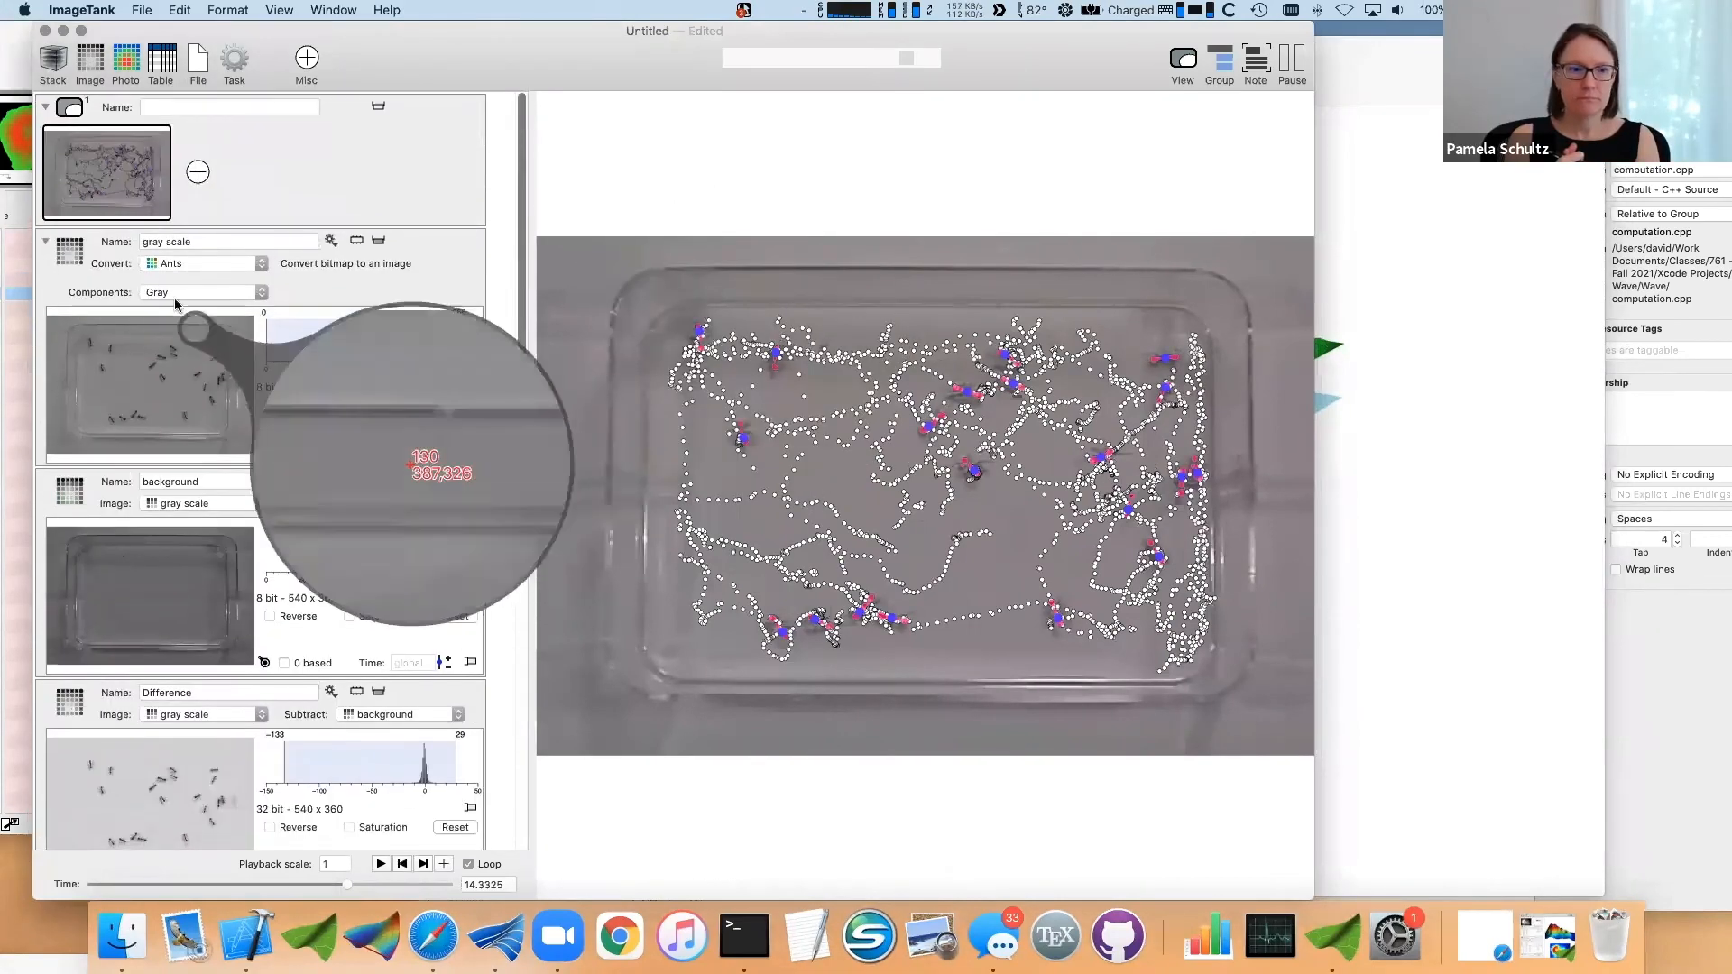
left_click(331, 240)
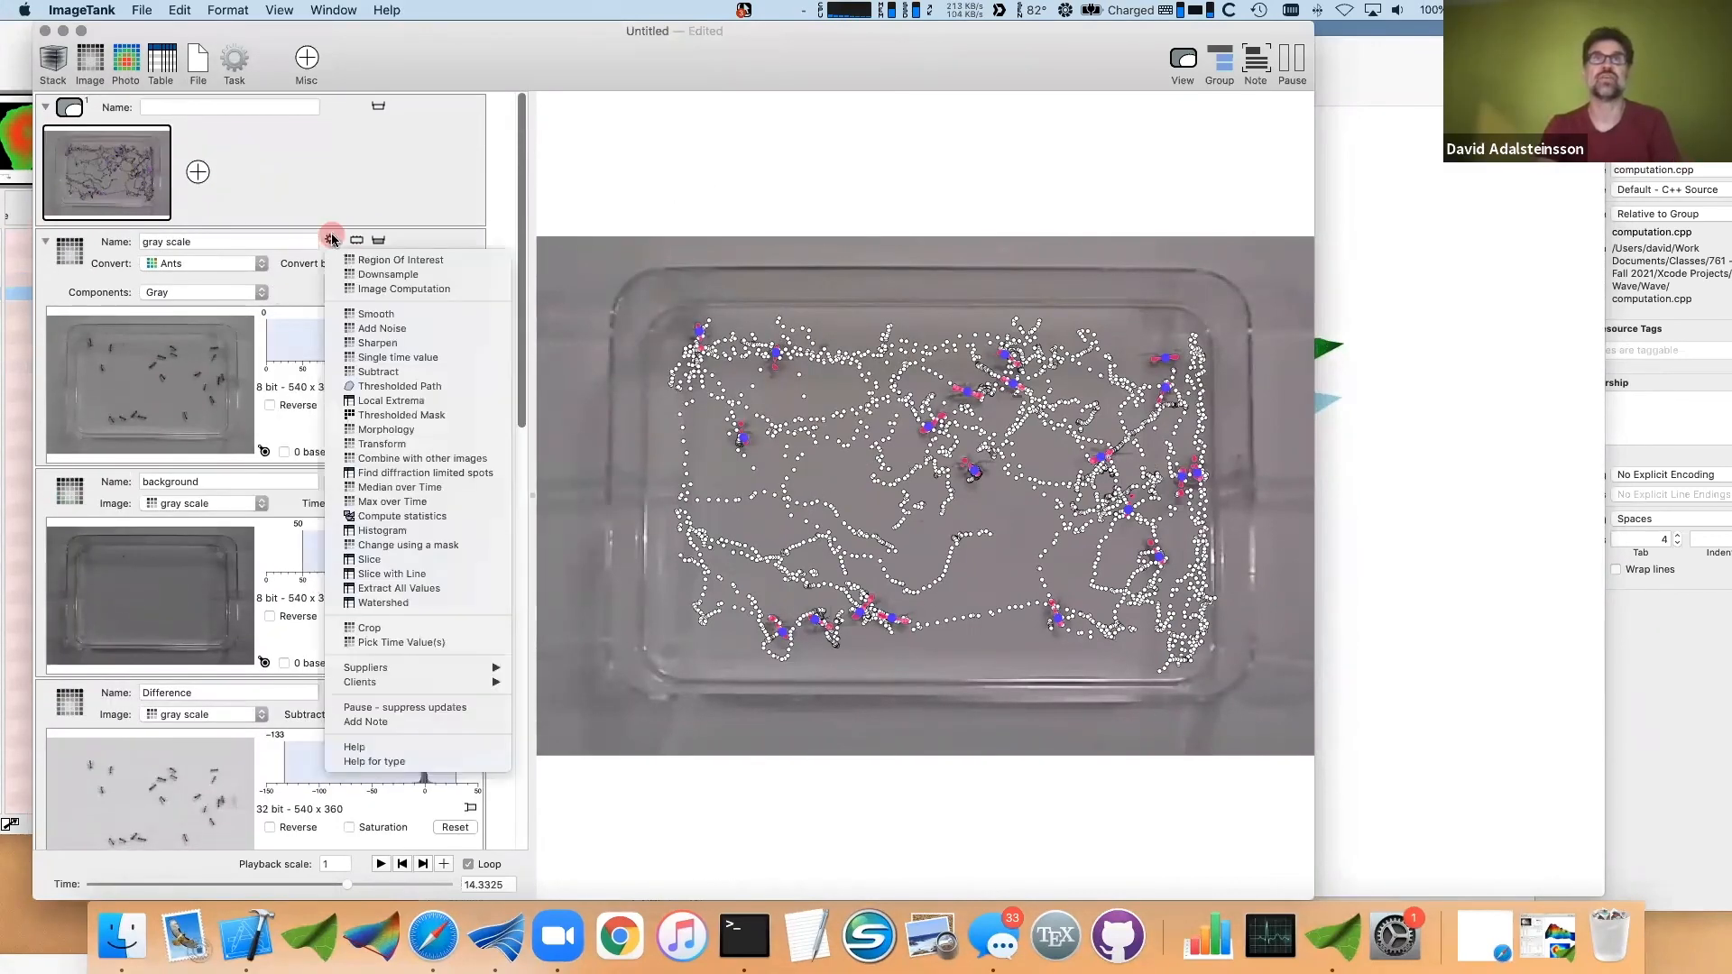
left_click(384, 314)
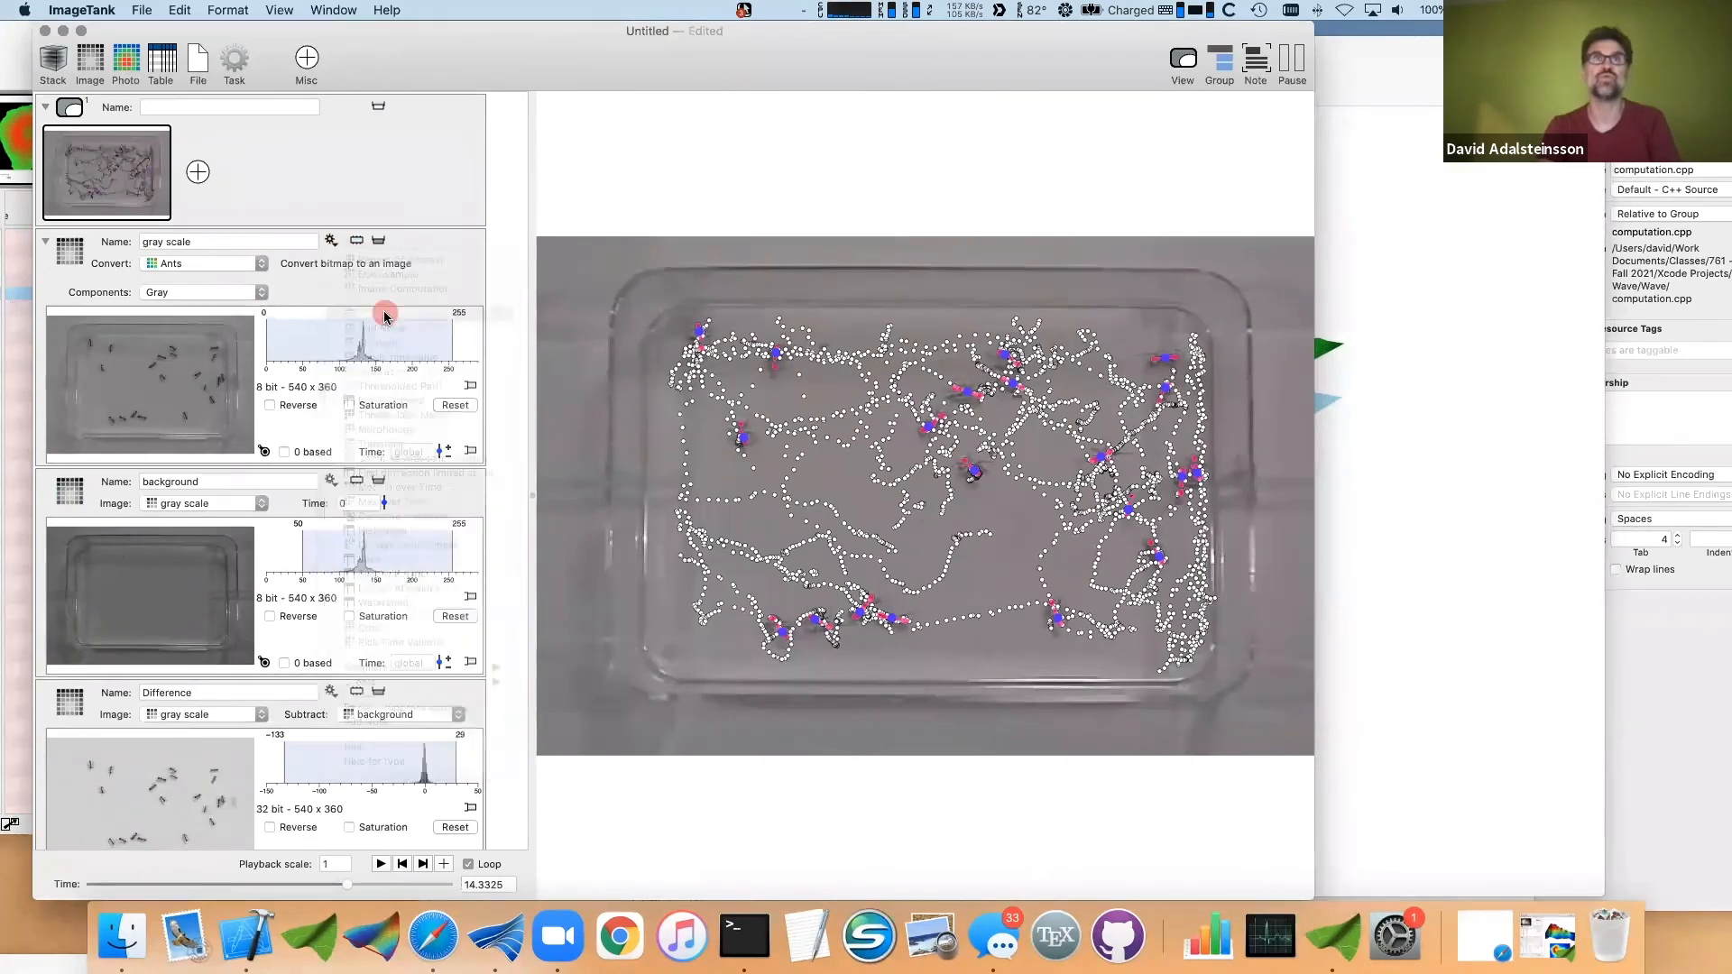
left_click(401, 480)
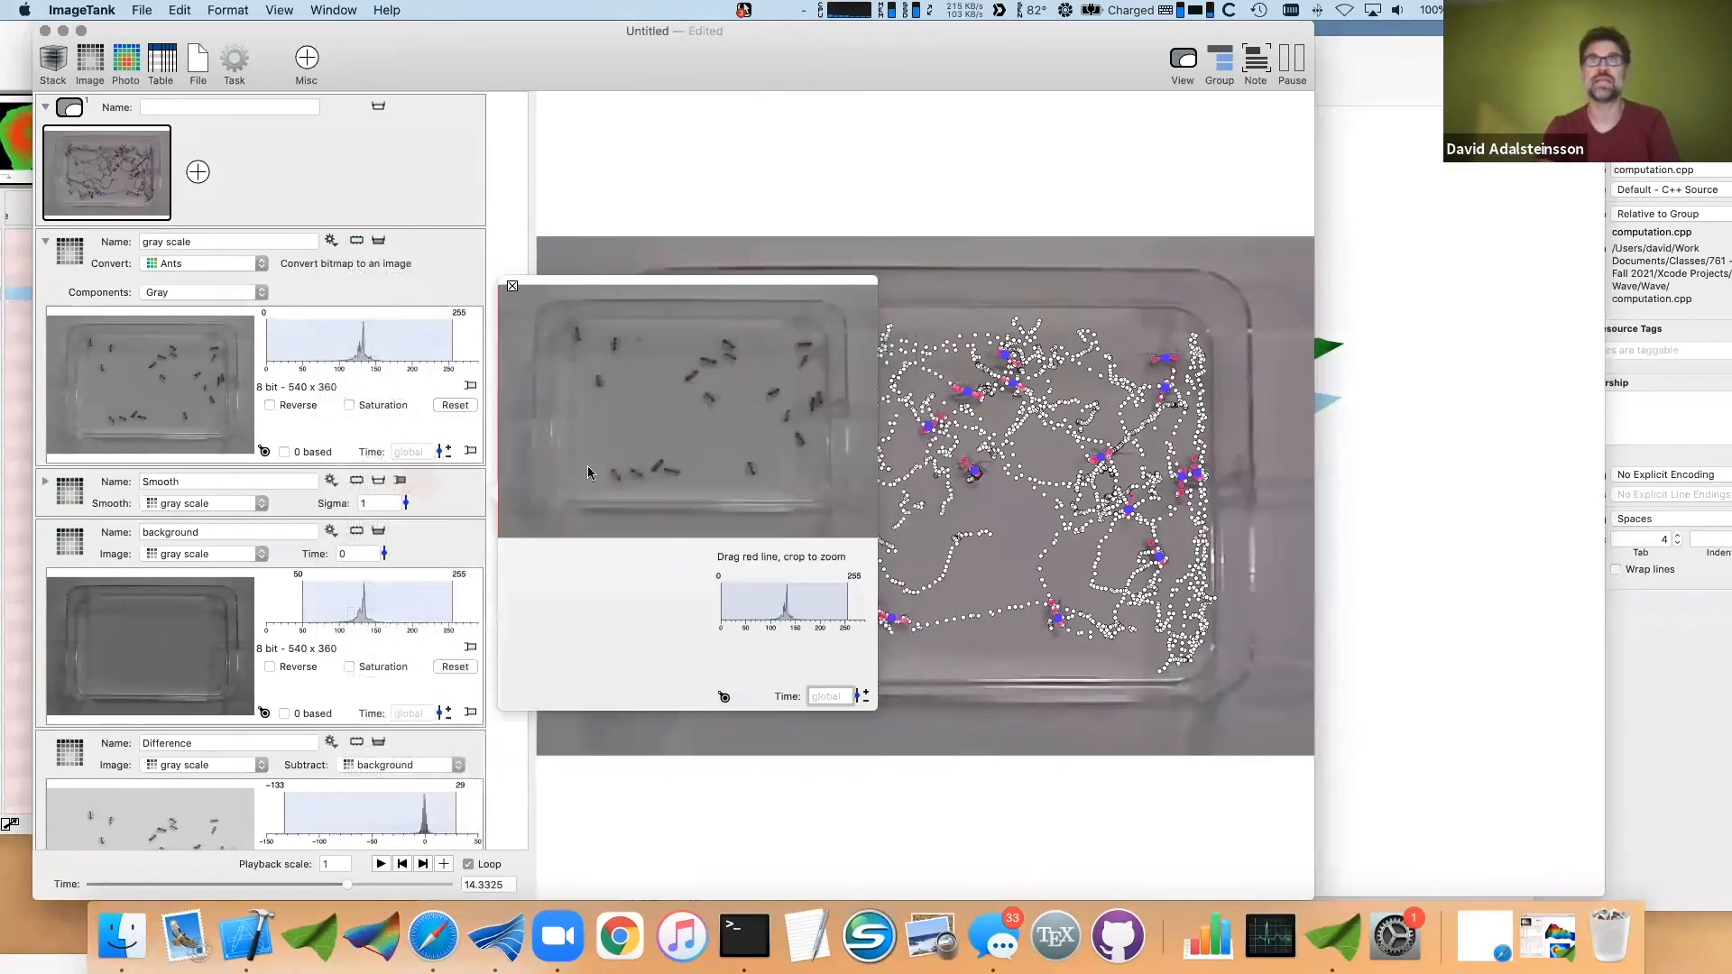
- Zoom the Smooth preview in on the ants near the tray's lower edge, divide it with the comparison line, and set sigma to 0.80
left_click_drag(600, 492, 663, 445)
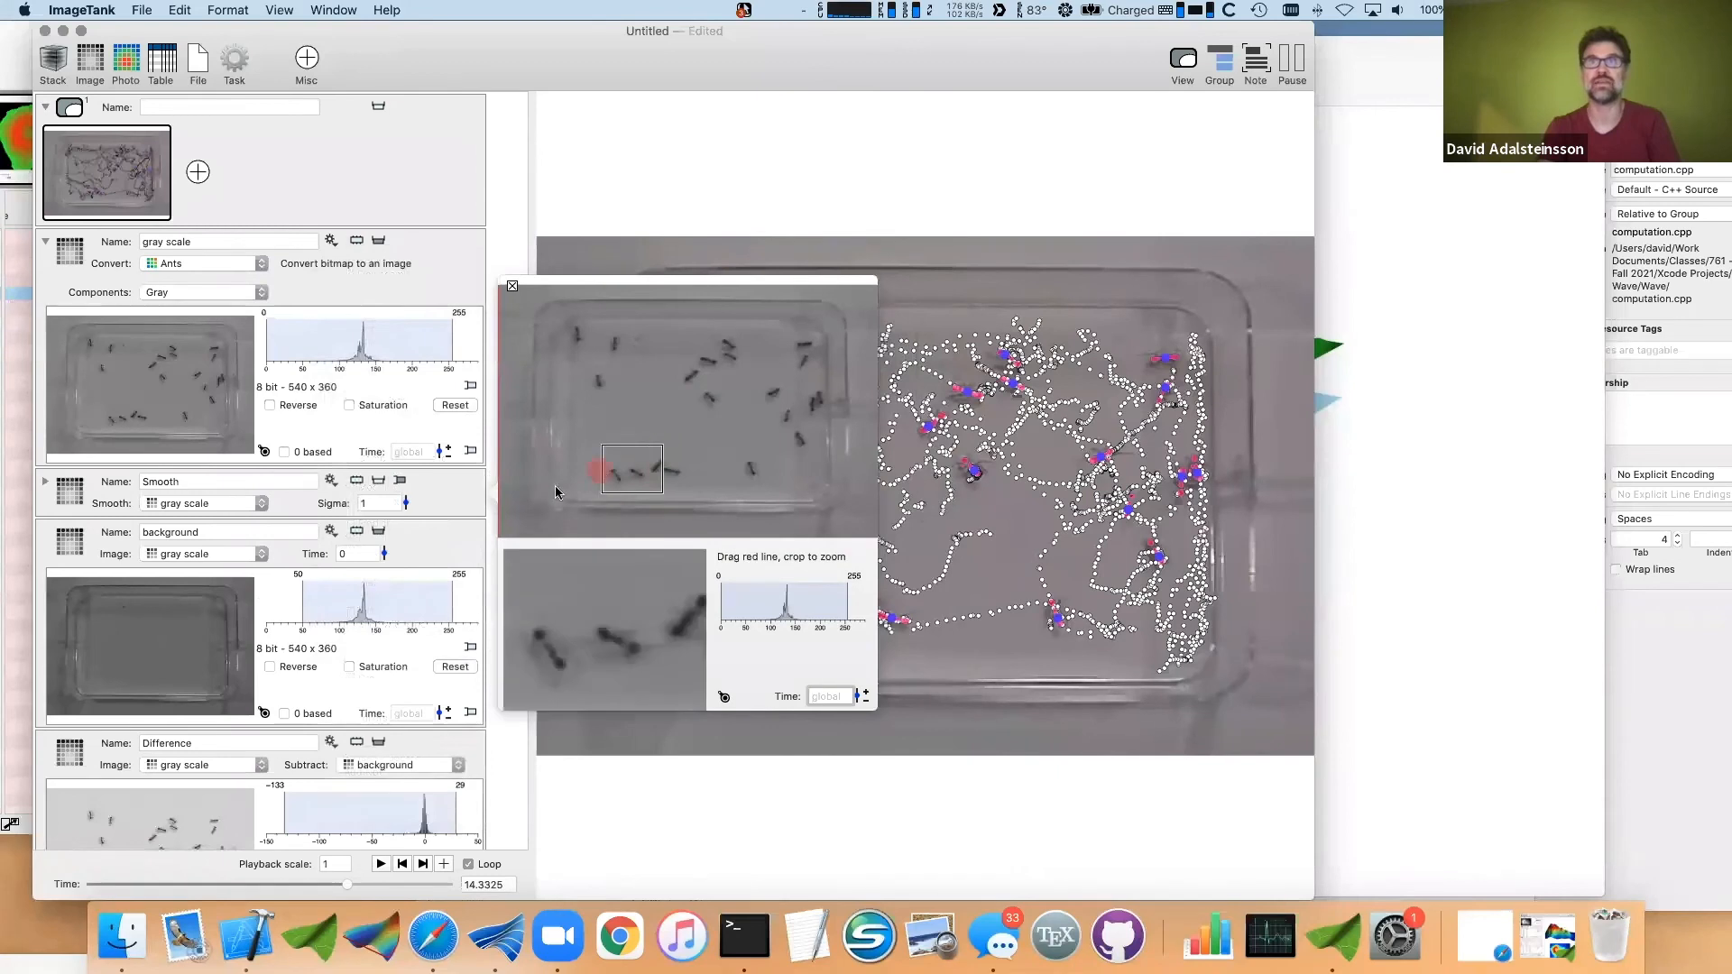
left_click(494, 518)
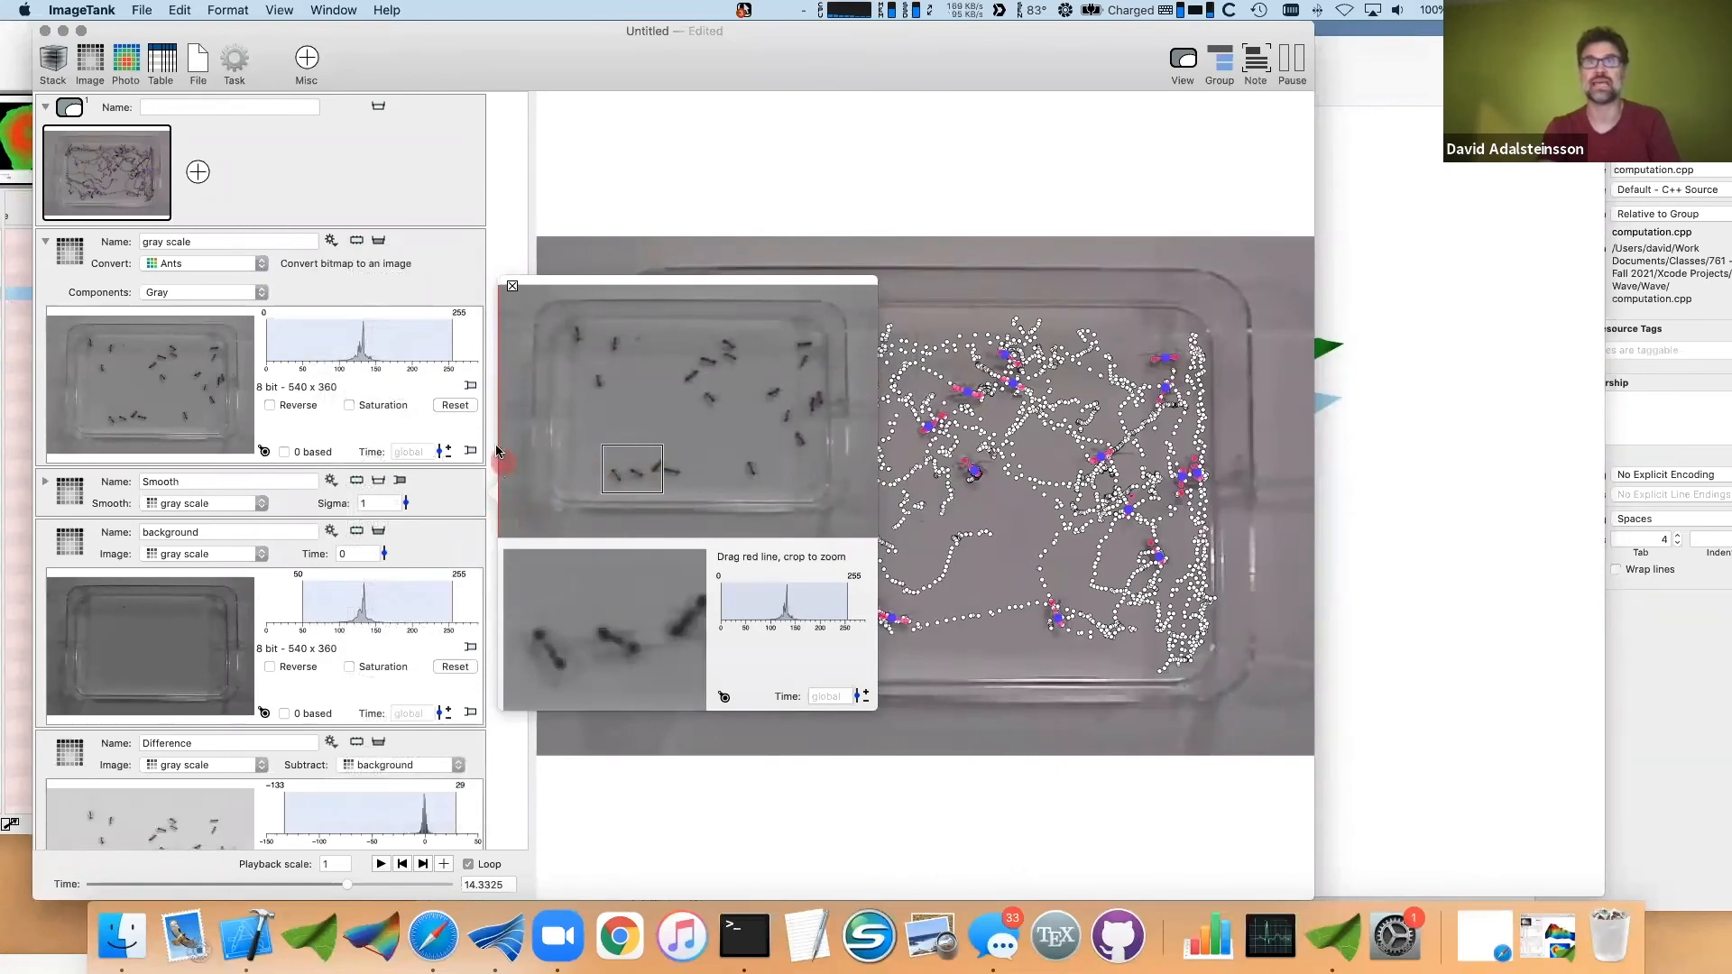
left_click_drag(497, 451, 636, 449)
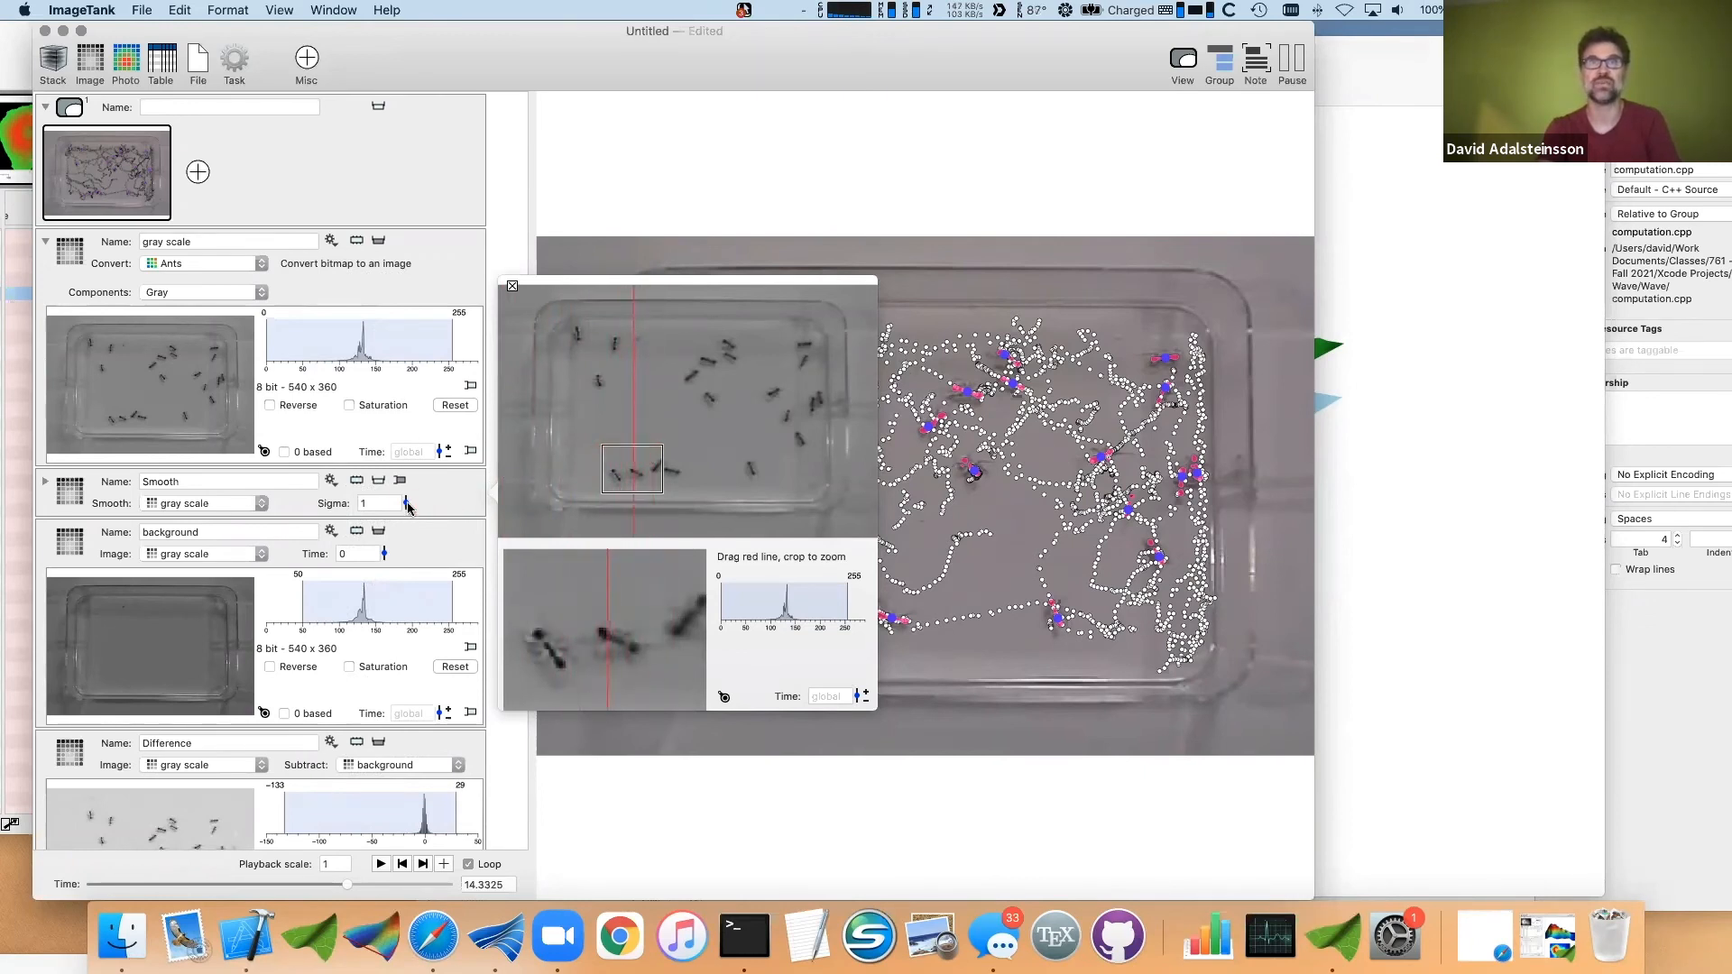
mouse_move(407, 508)
left_mouse_down()
mouse_move(407, 478)
mouse_move(407, 510)
left_mouse_up()
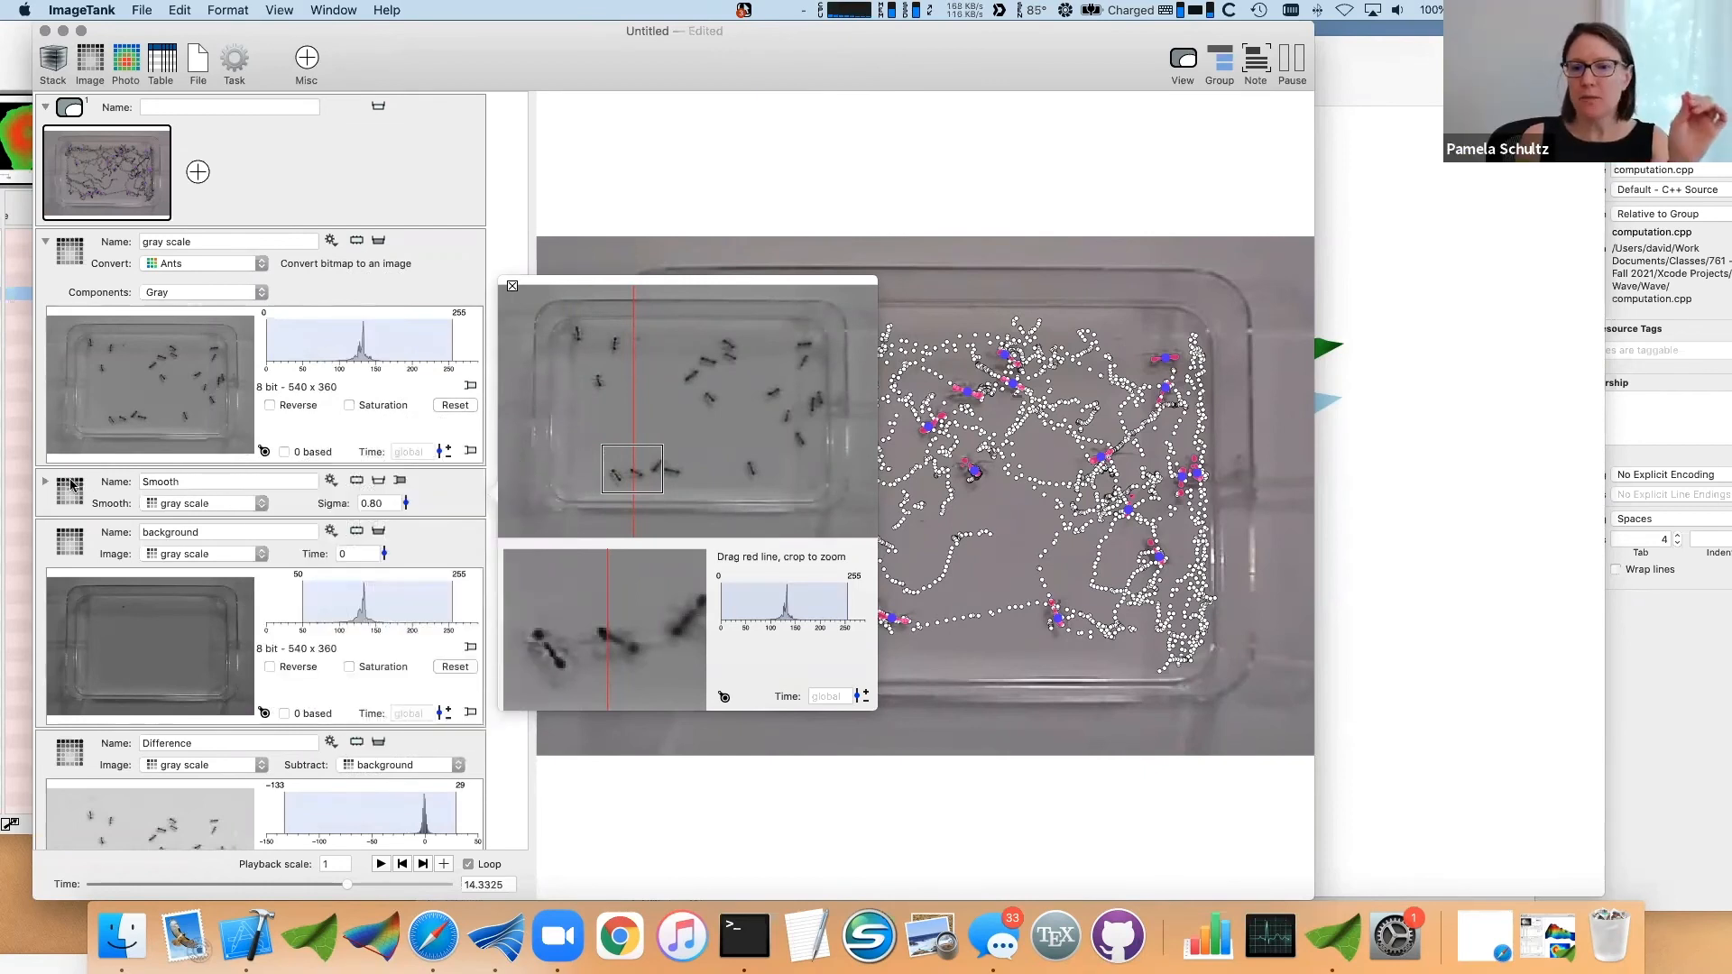
- Move the comparison line across the zoomed ants to the leftmost one to compare the original and smoothed image
left_click_drag(72, 485, 419, 120)
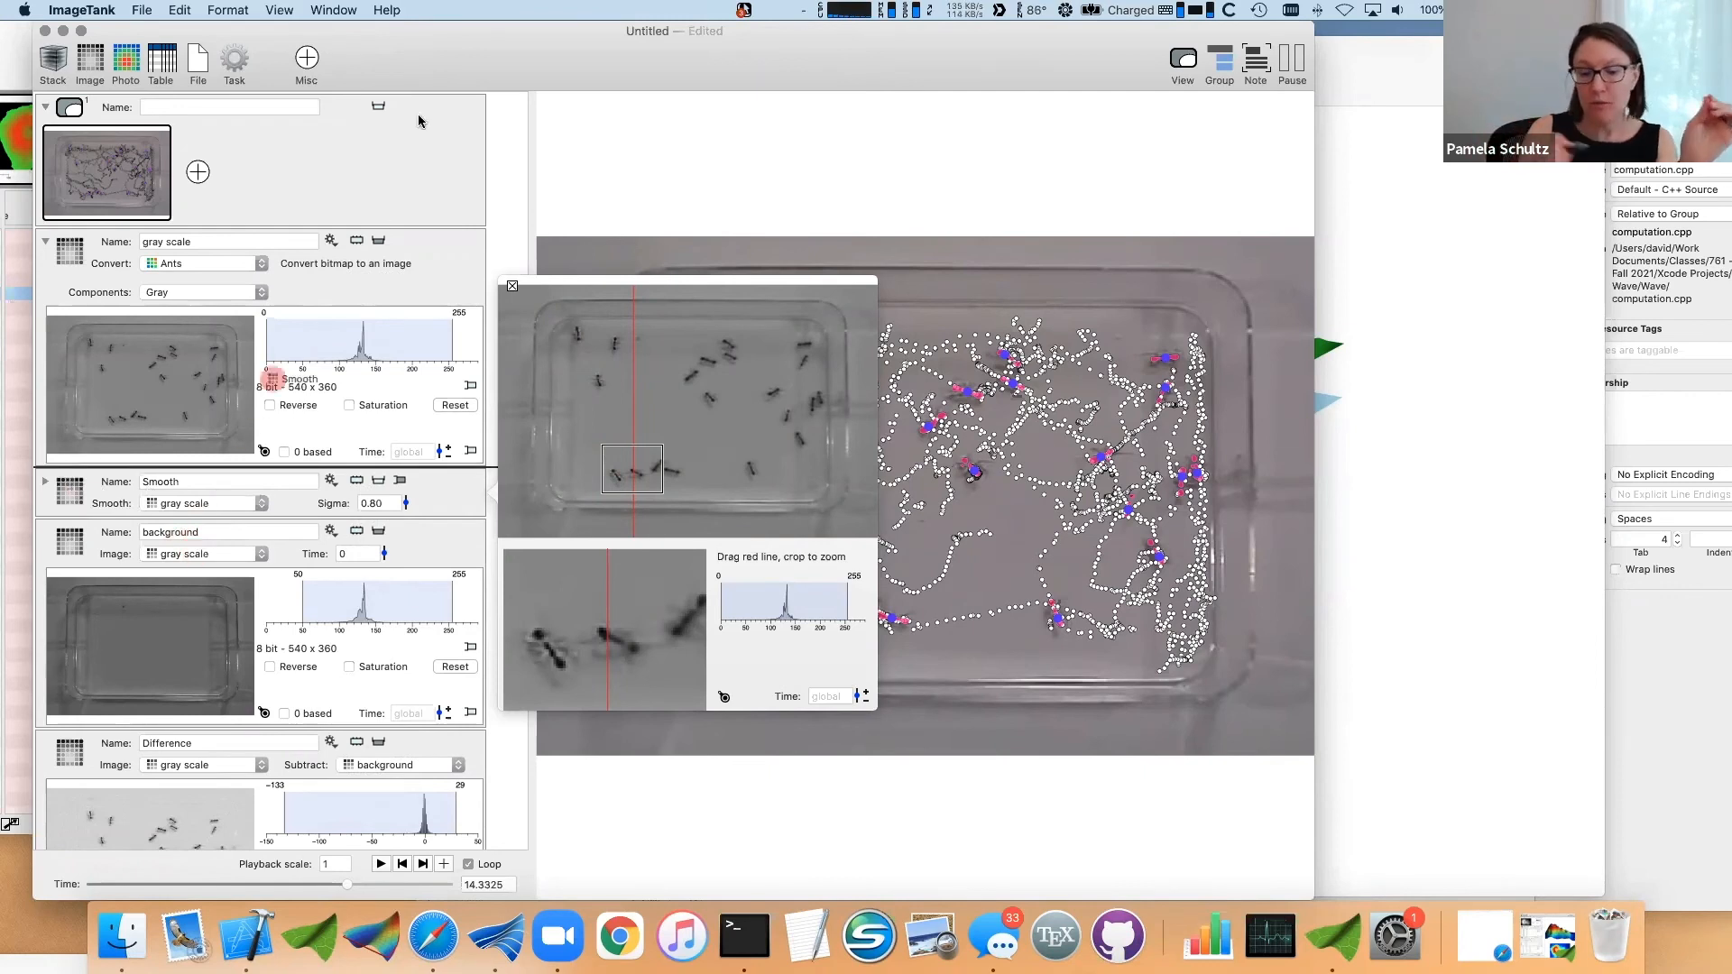
left_click(418, 13)
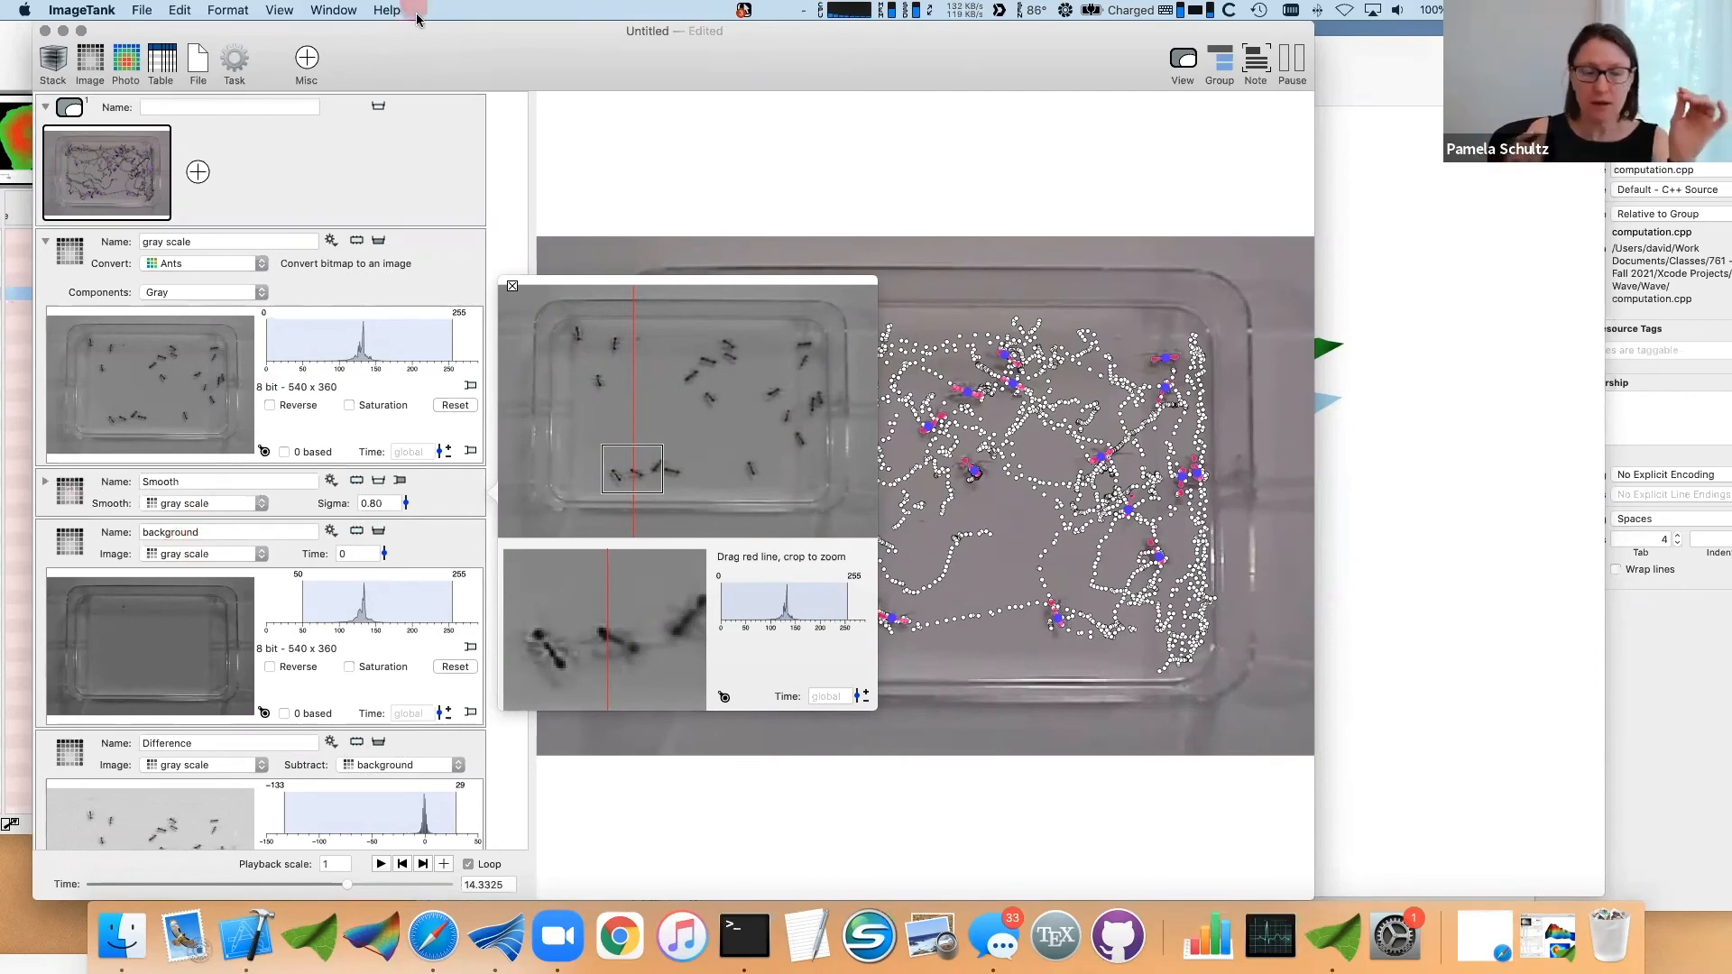
mouse_move(605, 677)
left_mouse_down()
mouse_move(568, 656)
mouse_move(605, 657)
mouse_move(549, 661)
mouse_move(580, 657)
left_mouse_up()
left_click_drag(578, 656, 563, 656)
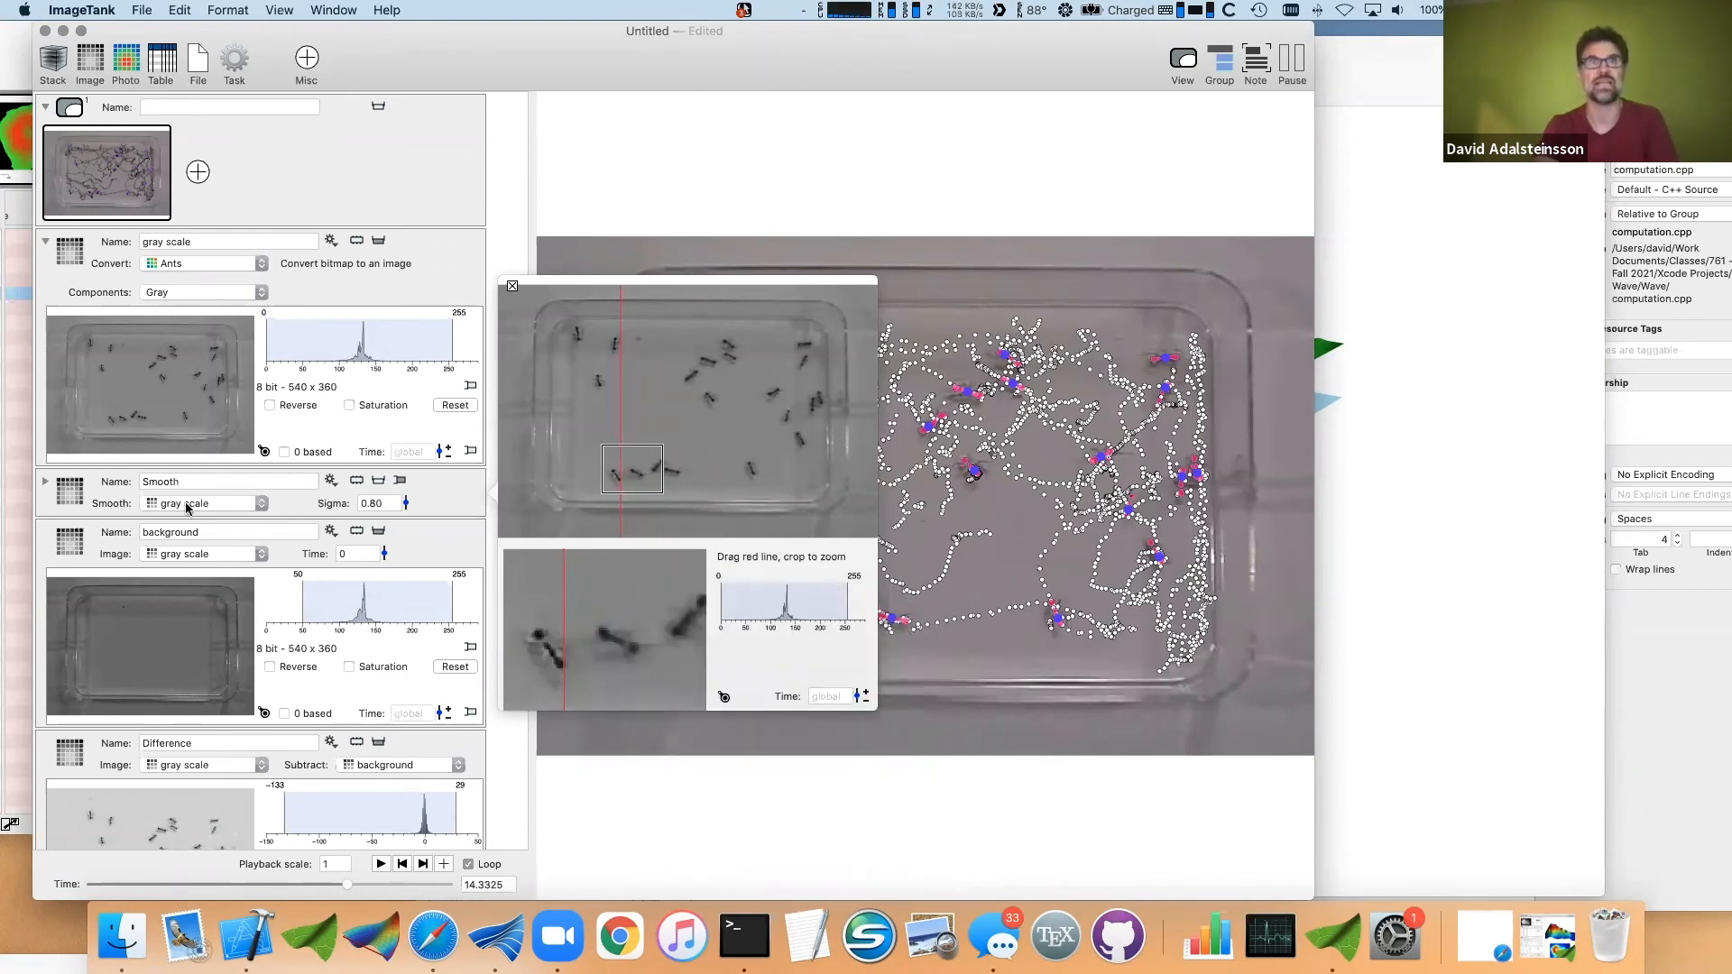
- Expand the Smooth operation to view its available methods, keep Gaussian, and collapse it again
left_click(47, 484)
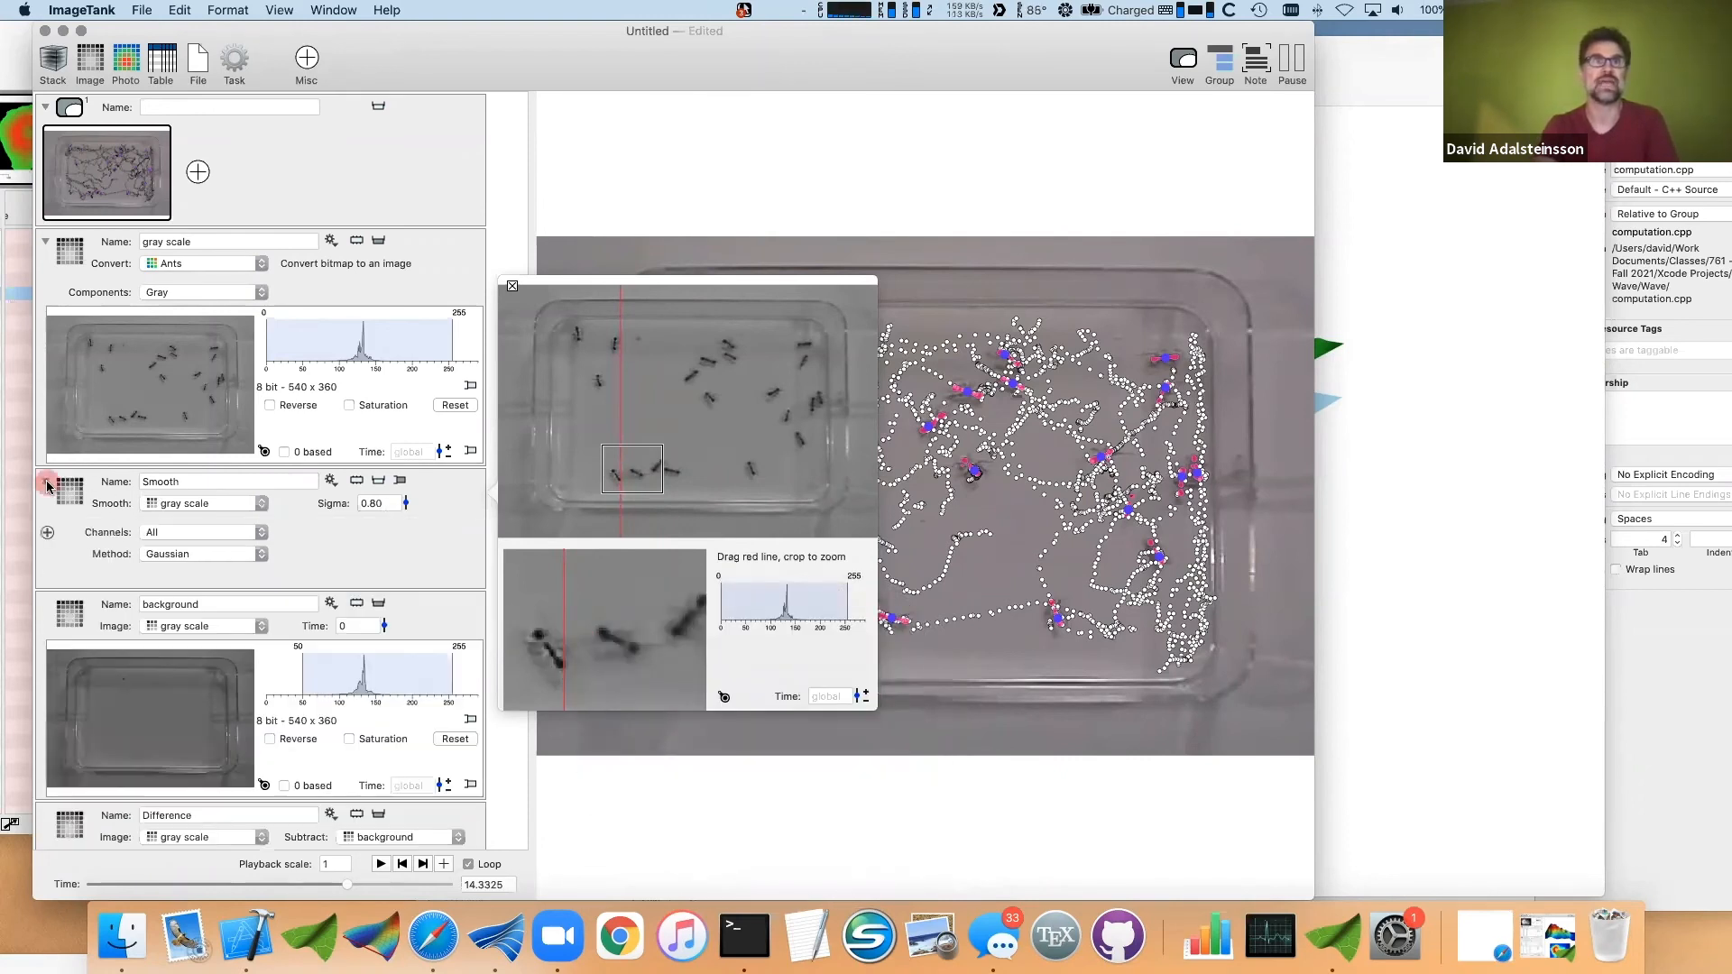
left_click(179, 554)
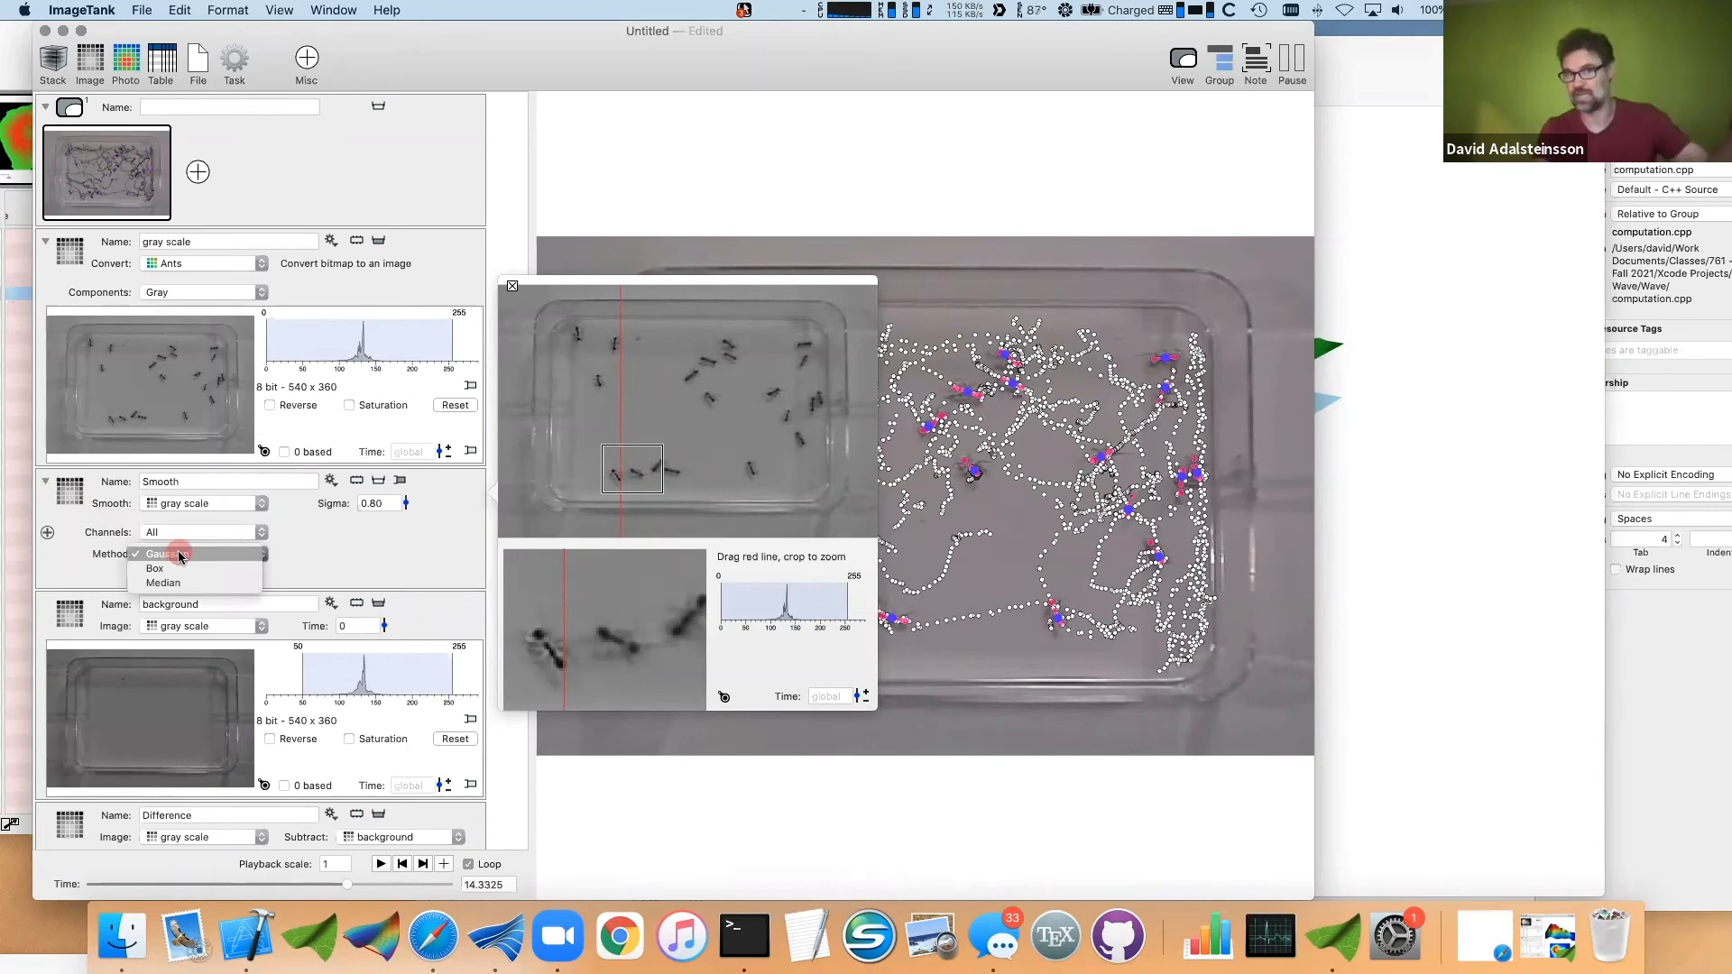
left_click(74, 511)
left_click(48, 486)
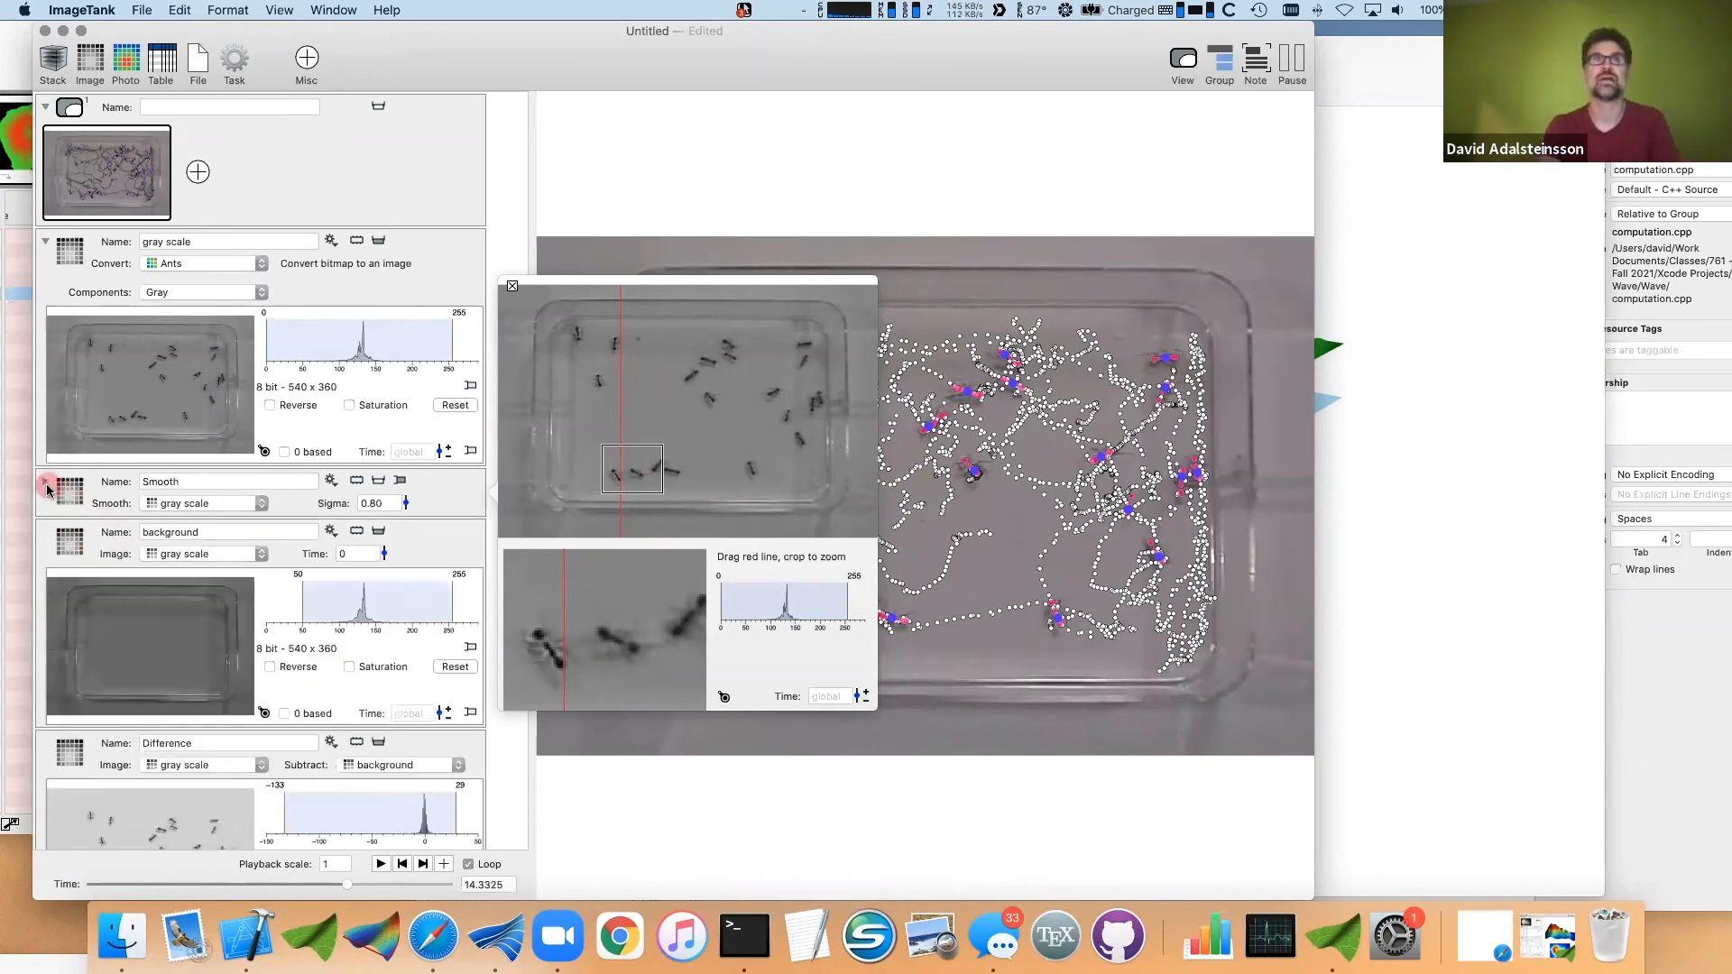
- Use the Smooth result as the input image of the background operation
left_click_drag(93, 492, 209, 559)
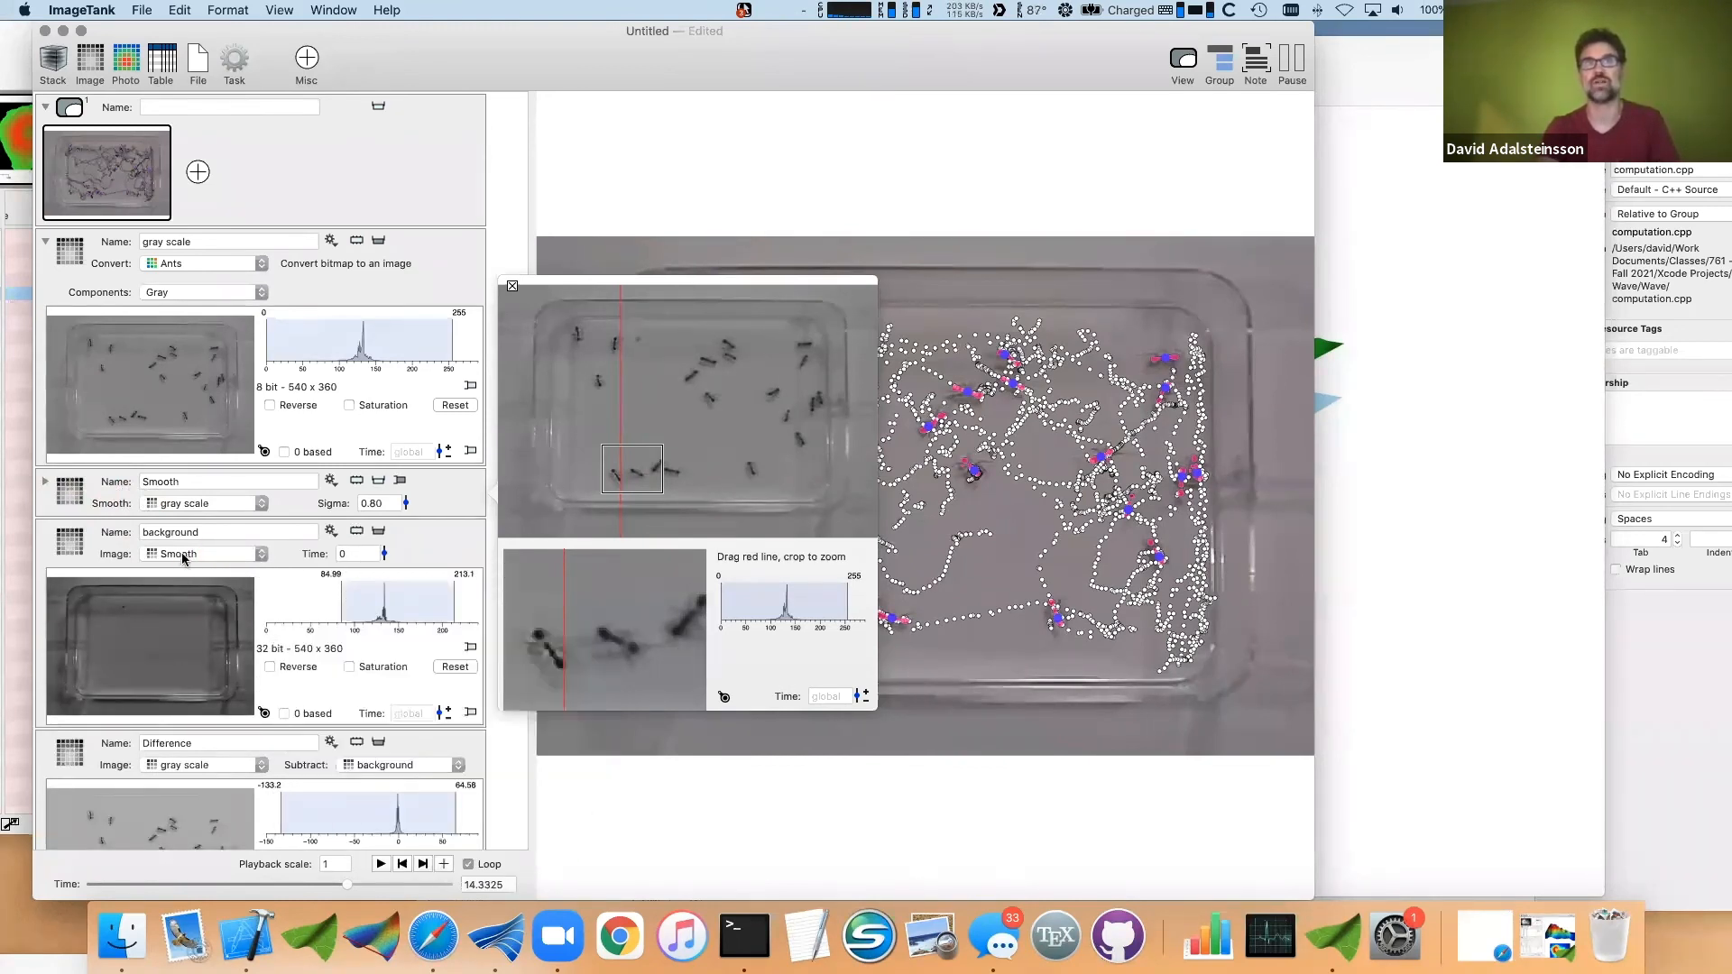
left_click(183, 558)
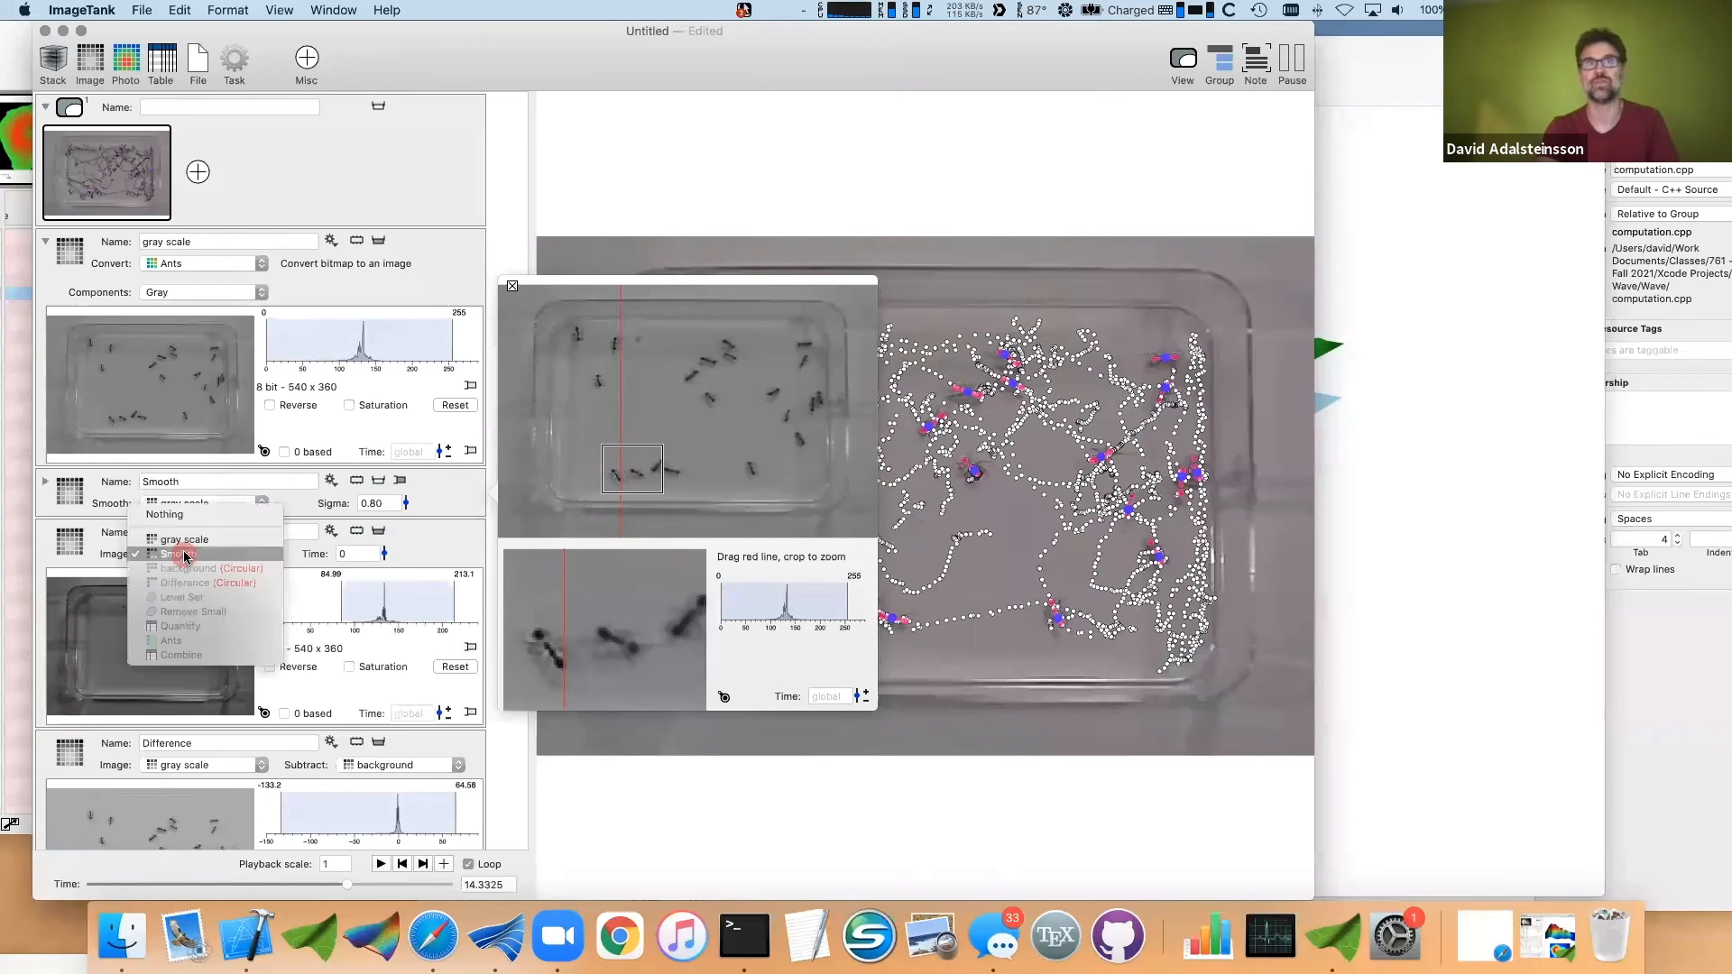
left_click(251, 558)
- Shift the document window down on the screen and close the Smooth preview
scroll(343, 595, "down", 15)
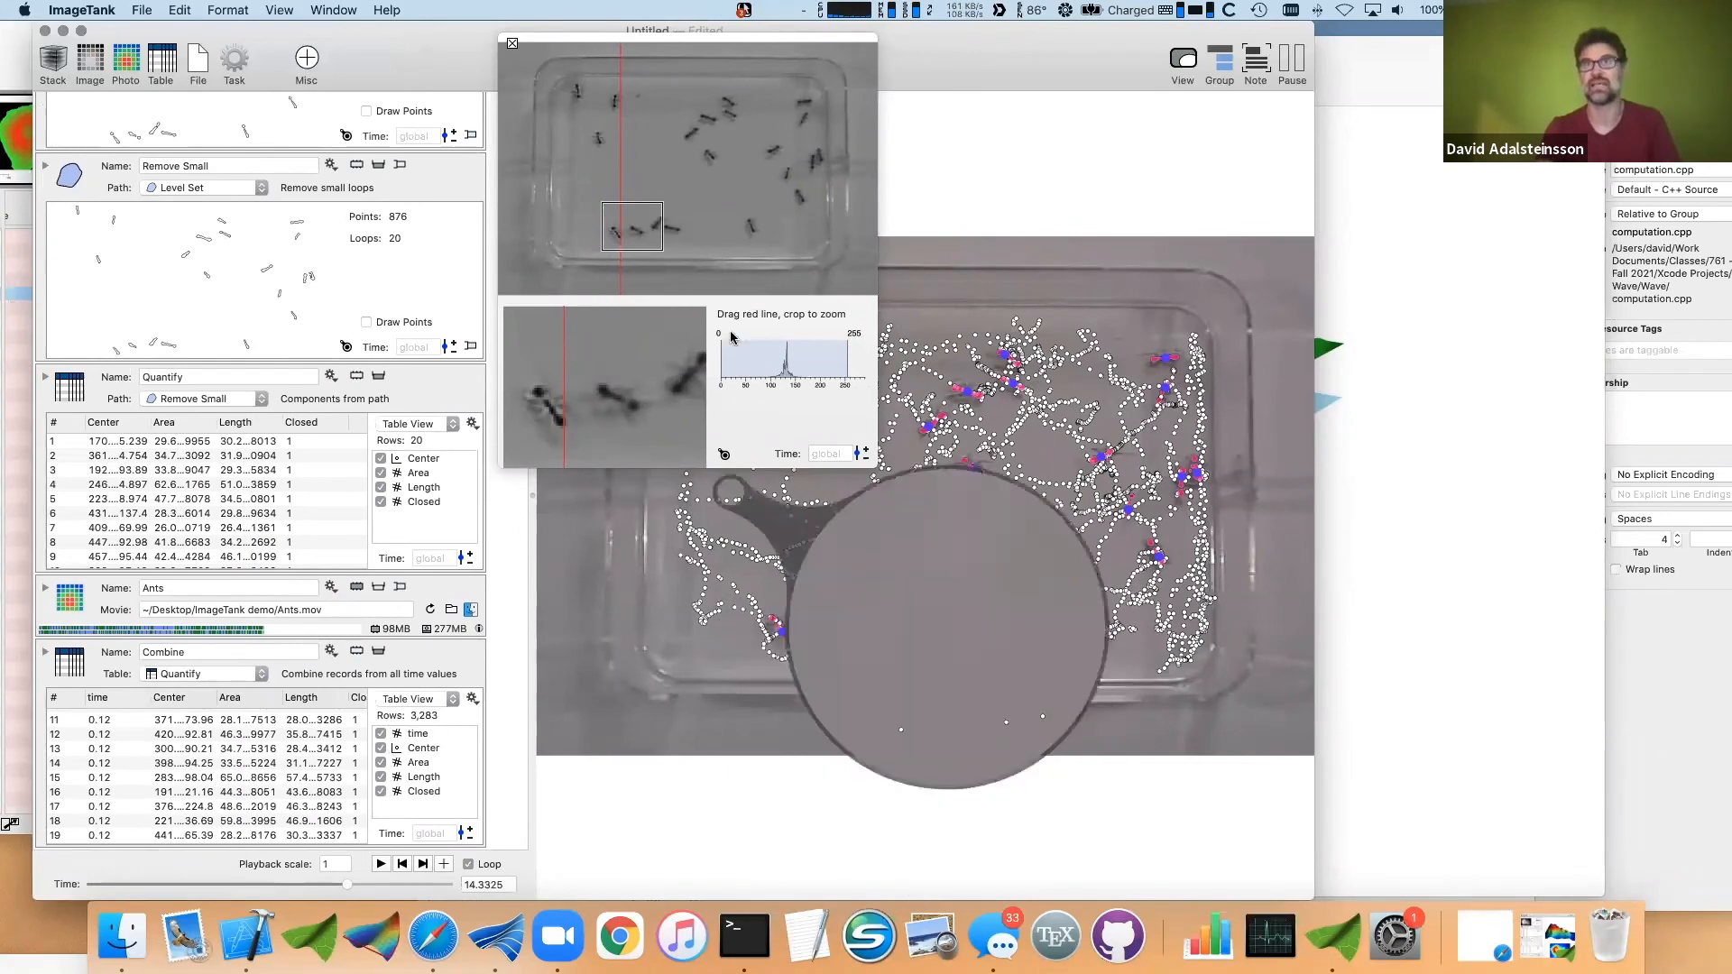
left_click_drag(426, 30, 426, 127)
left_click(511, 142)
scroll(410, 307, "up", 15)
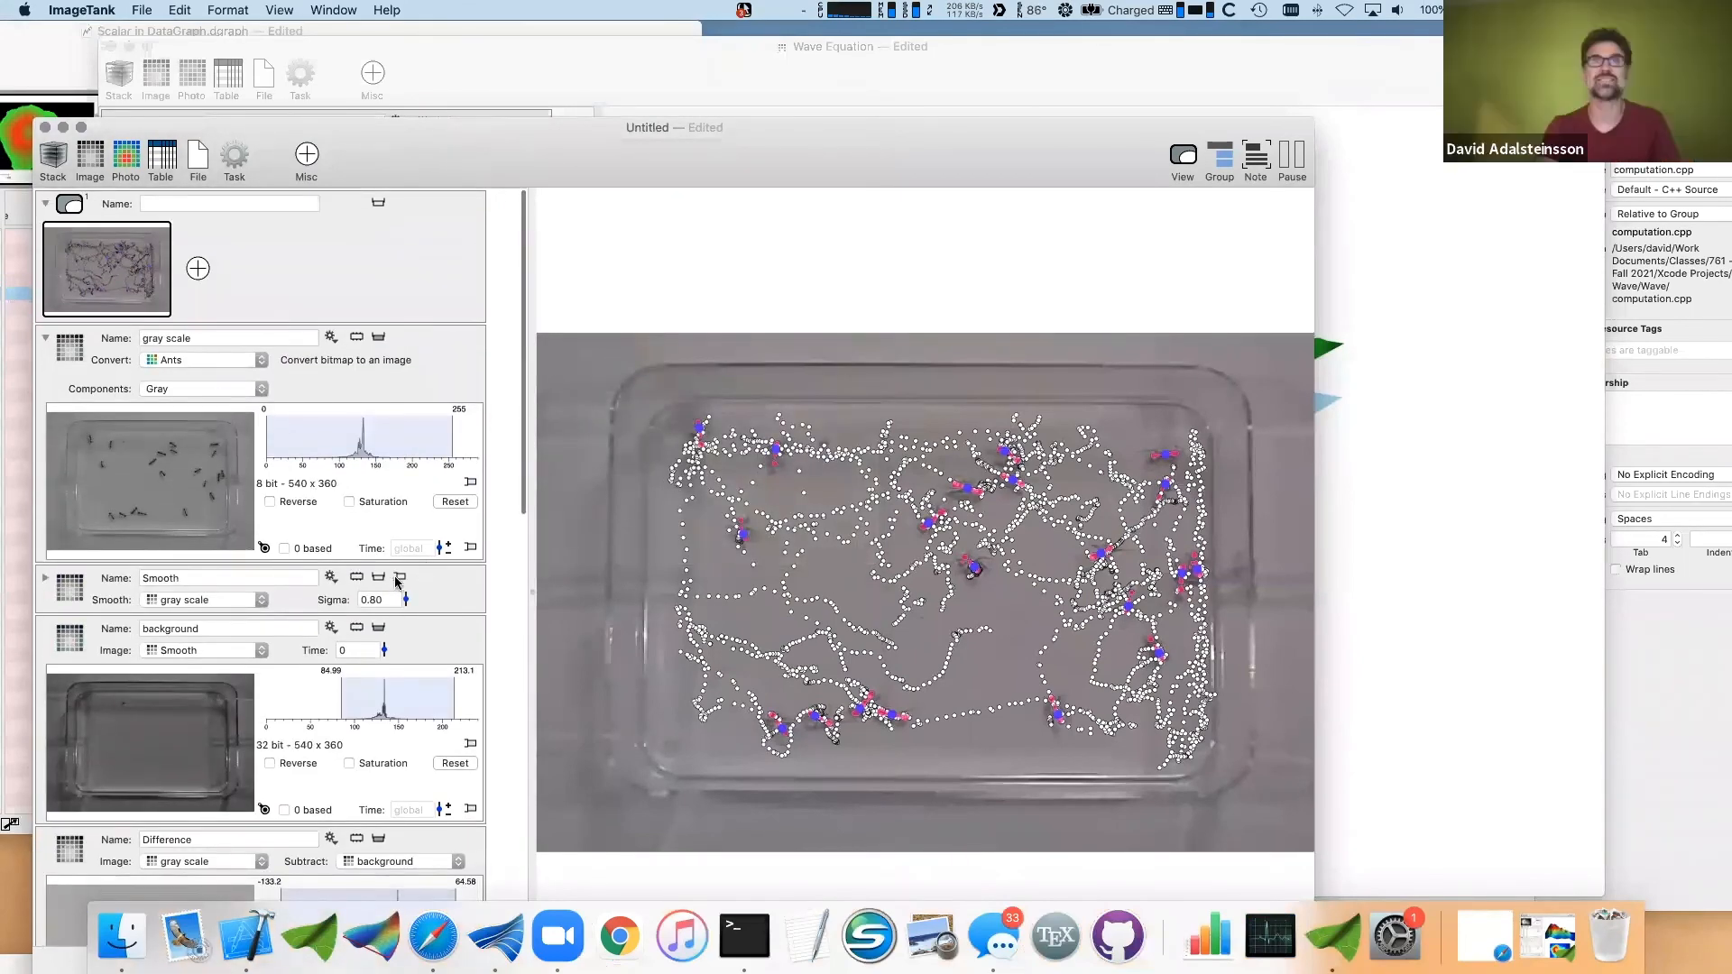
- Reopen the Smooth preview, try a sigma of 1.20, and return it to 0.80
left_click(399, 578)
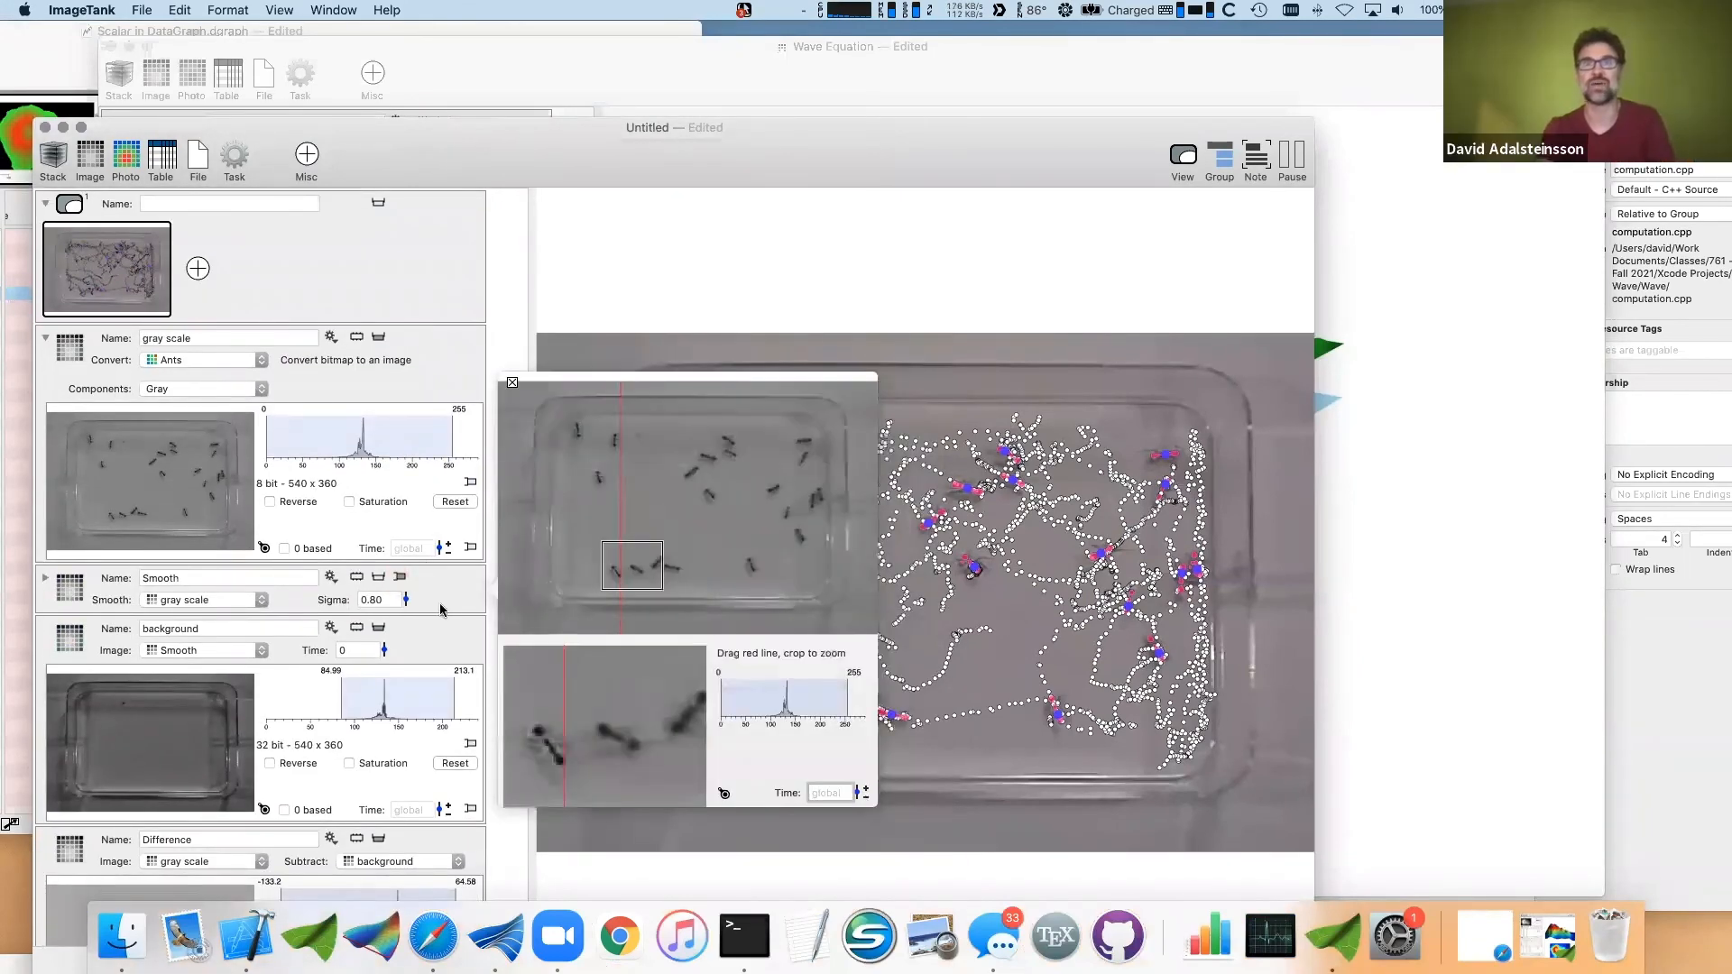
left_click_drag(405, 600, 405, 602)
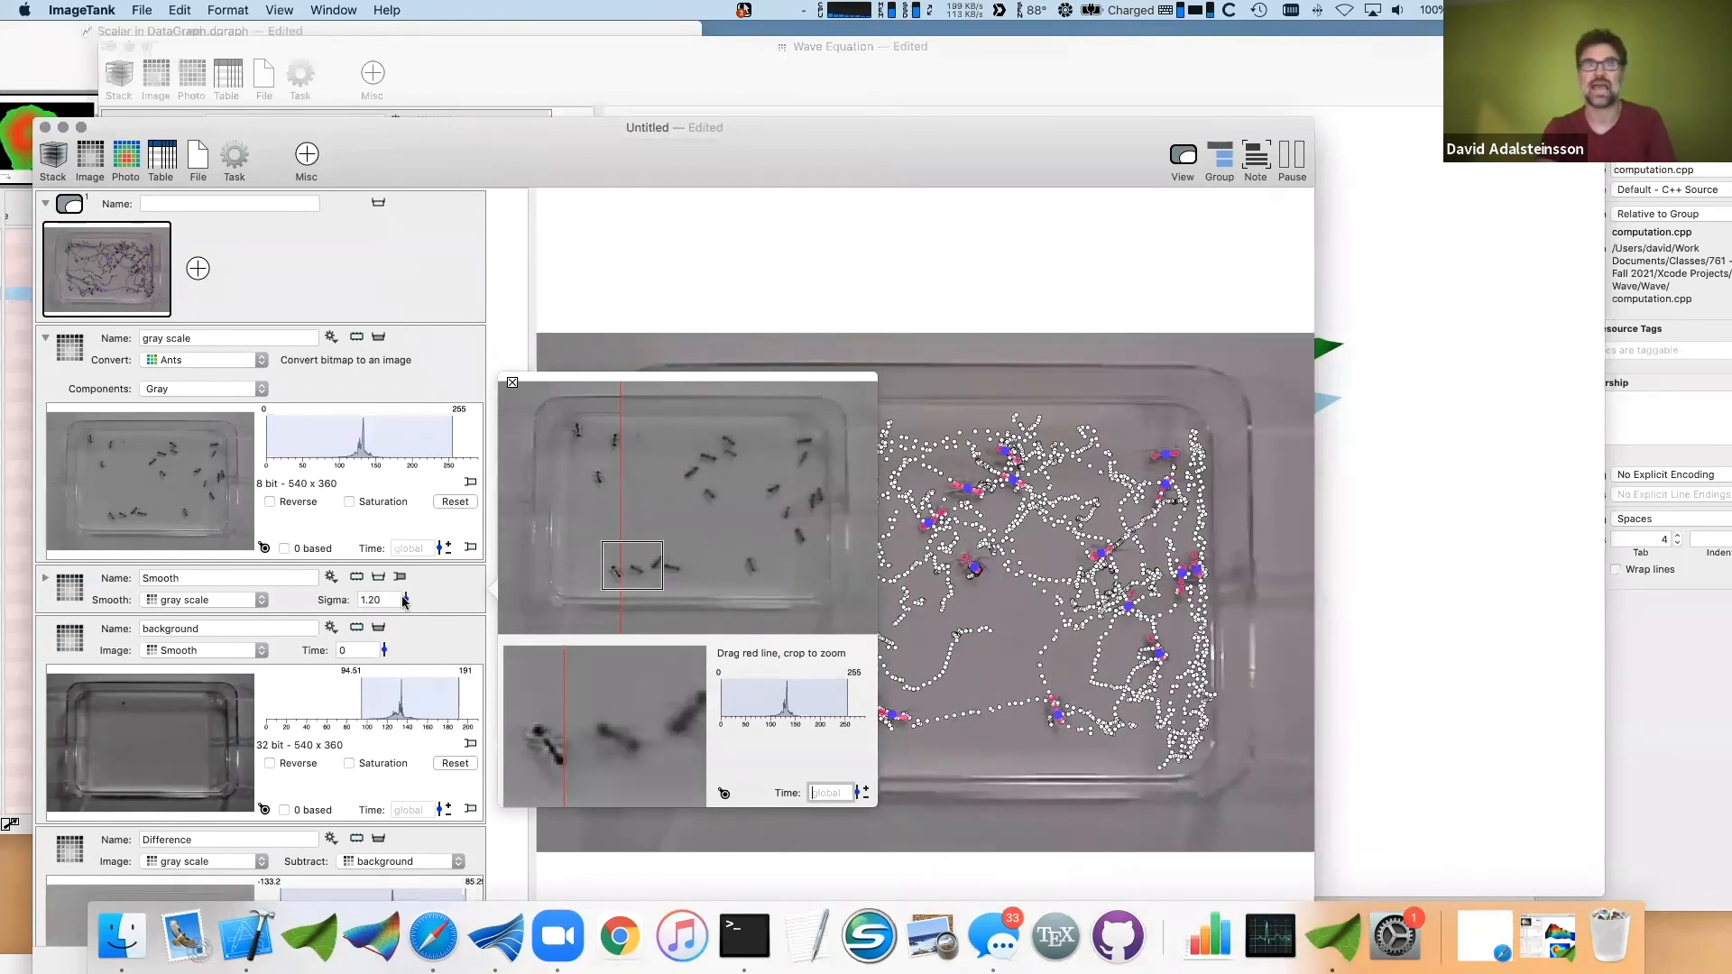
left_click_drag(404, 601, 404, 604)
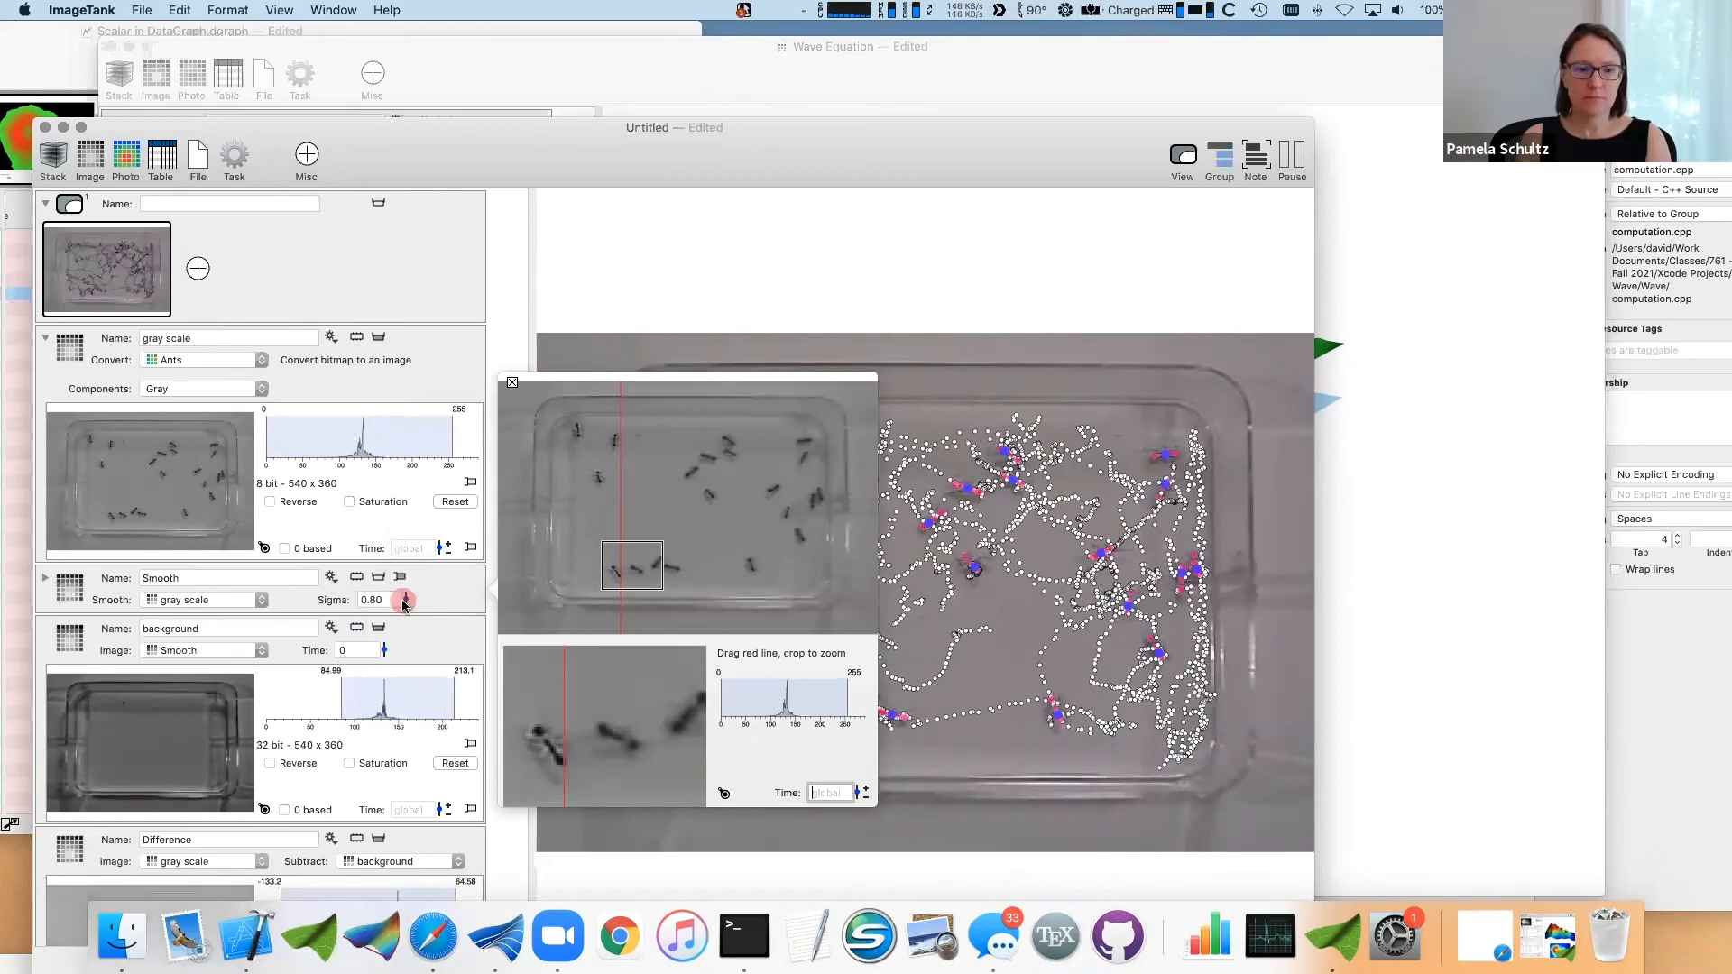
scroll(400, 611, "down", 5)
scroll(402, 616, "down", 8)
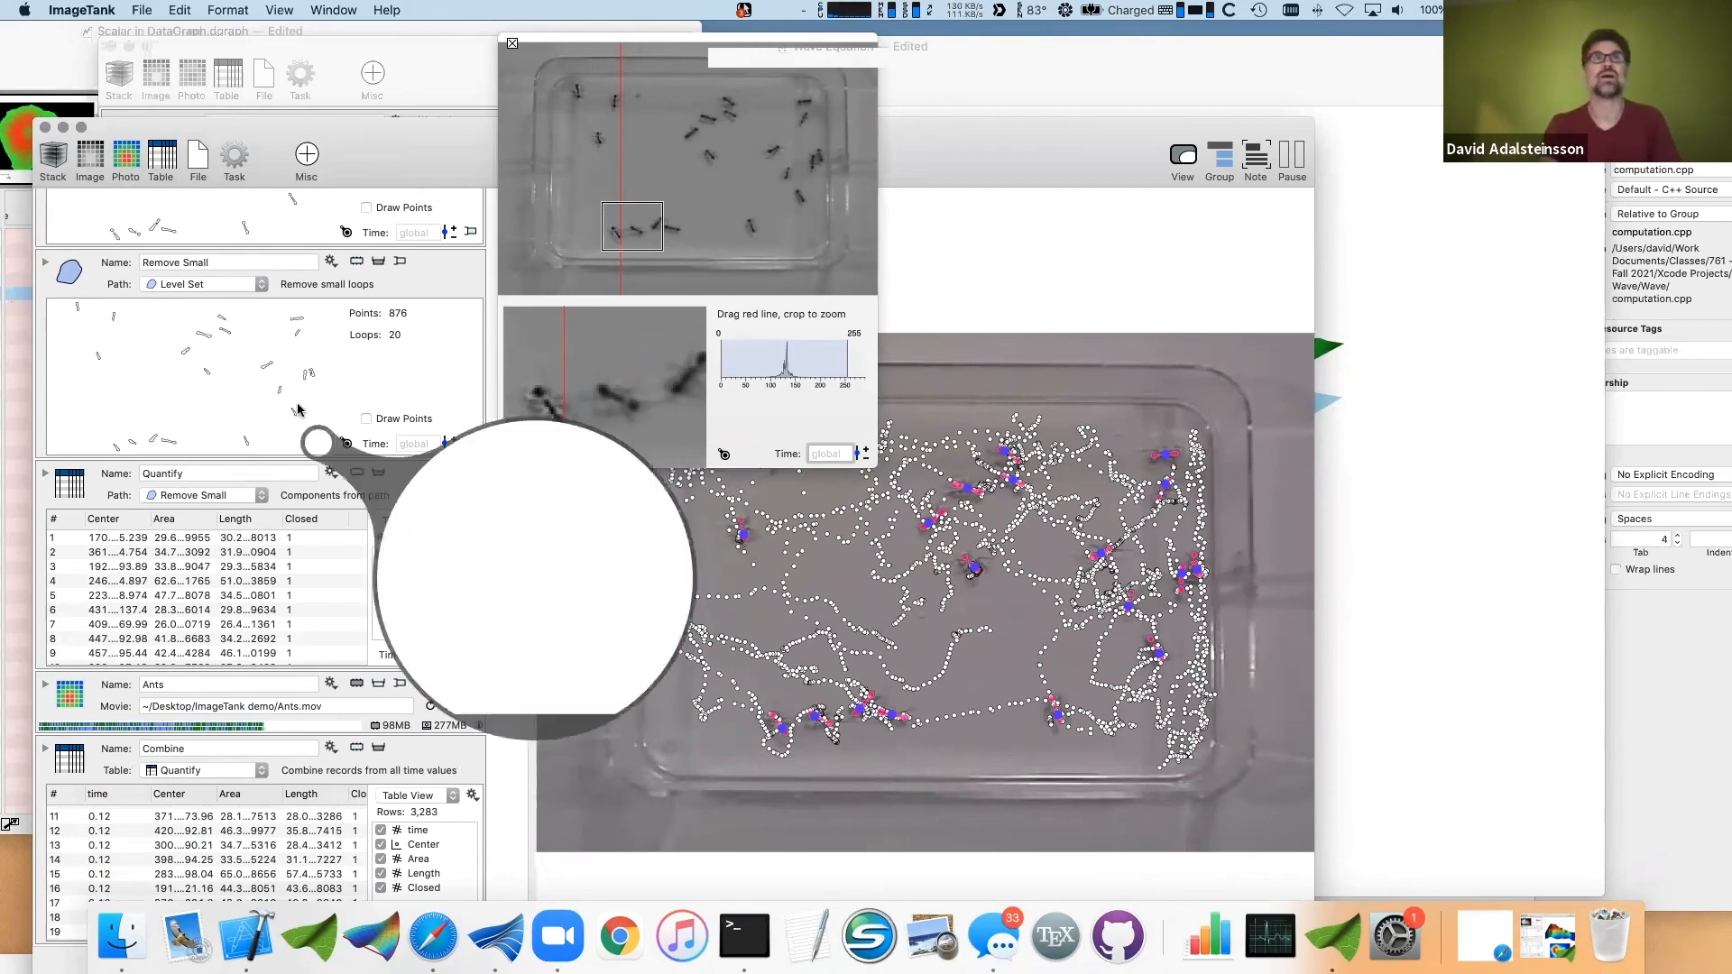
- Switch to Finder and open Biosensor Processing Script V2.itank from the BiosensorProcessingPackage folder of ImageTank demo
left_click(106, 9)
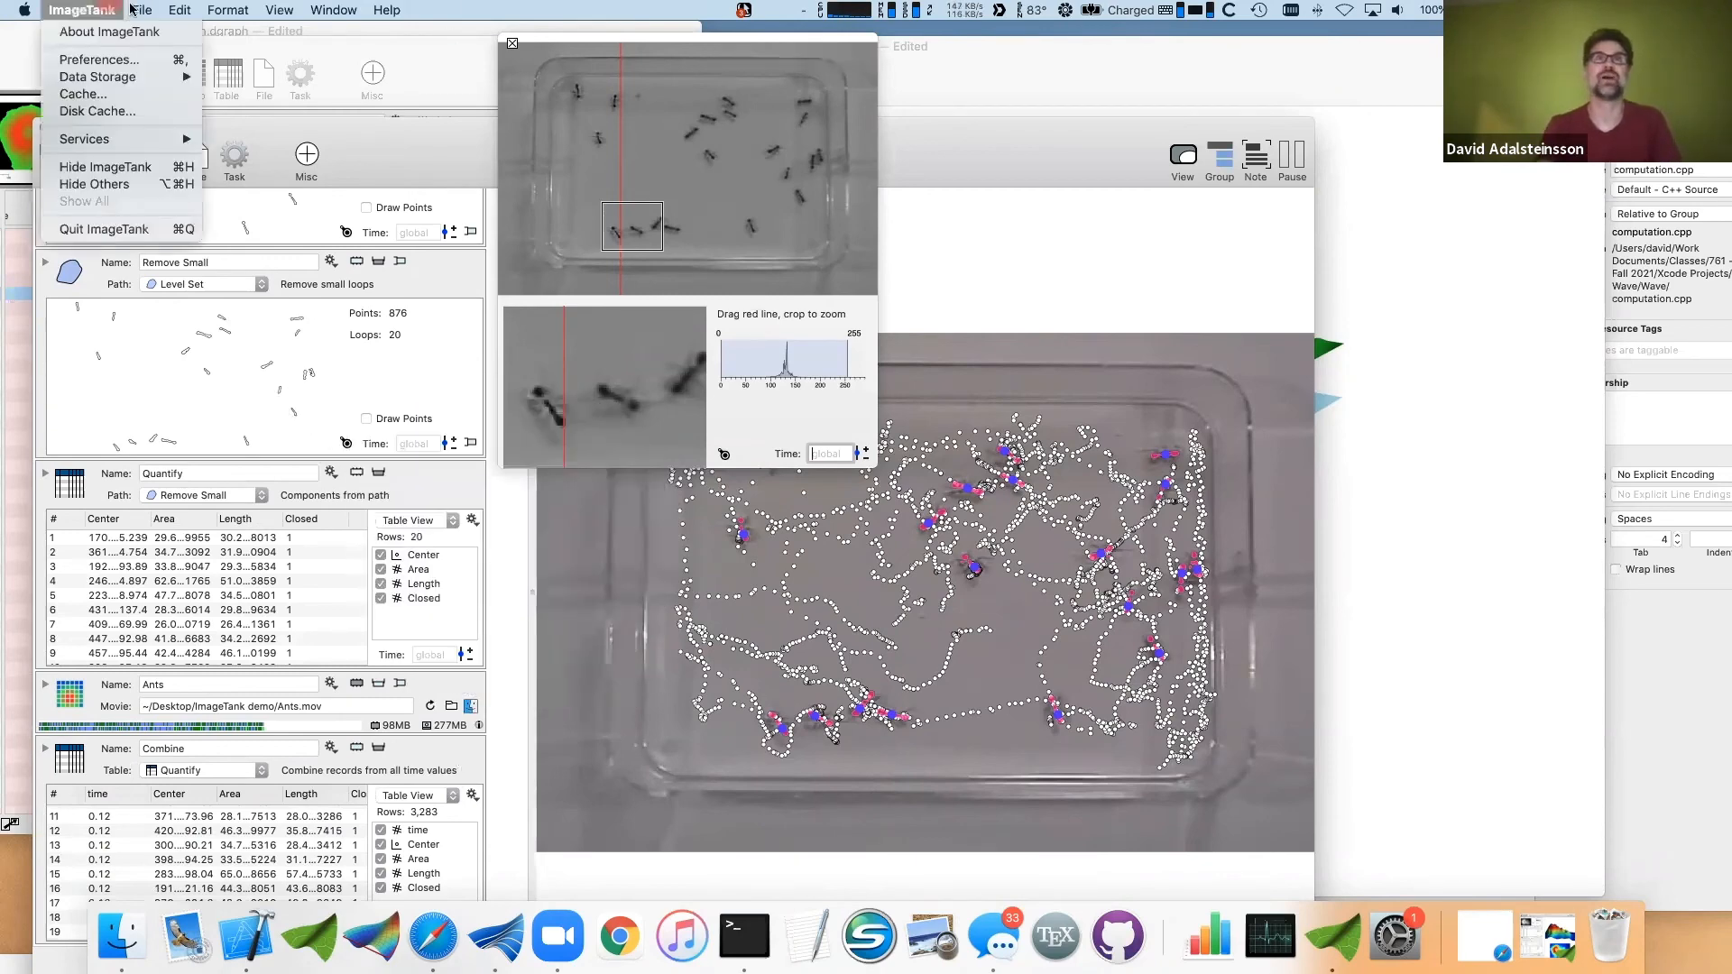
mouse_move(141, 10)
mouse_move(183, 68)
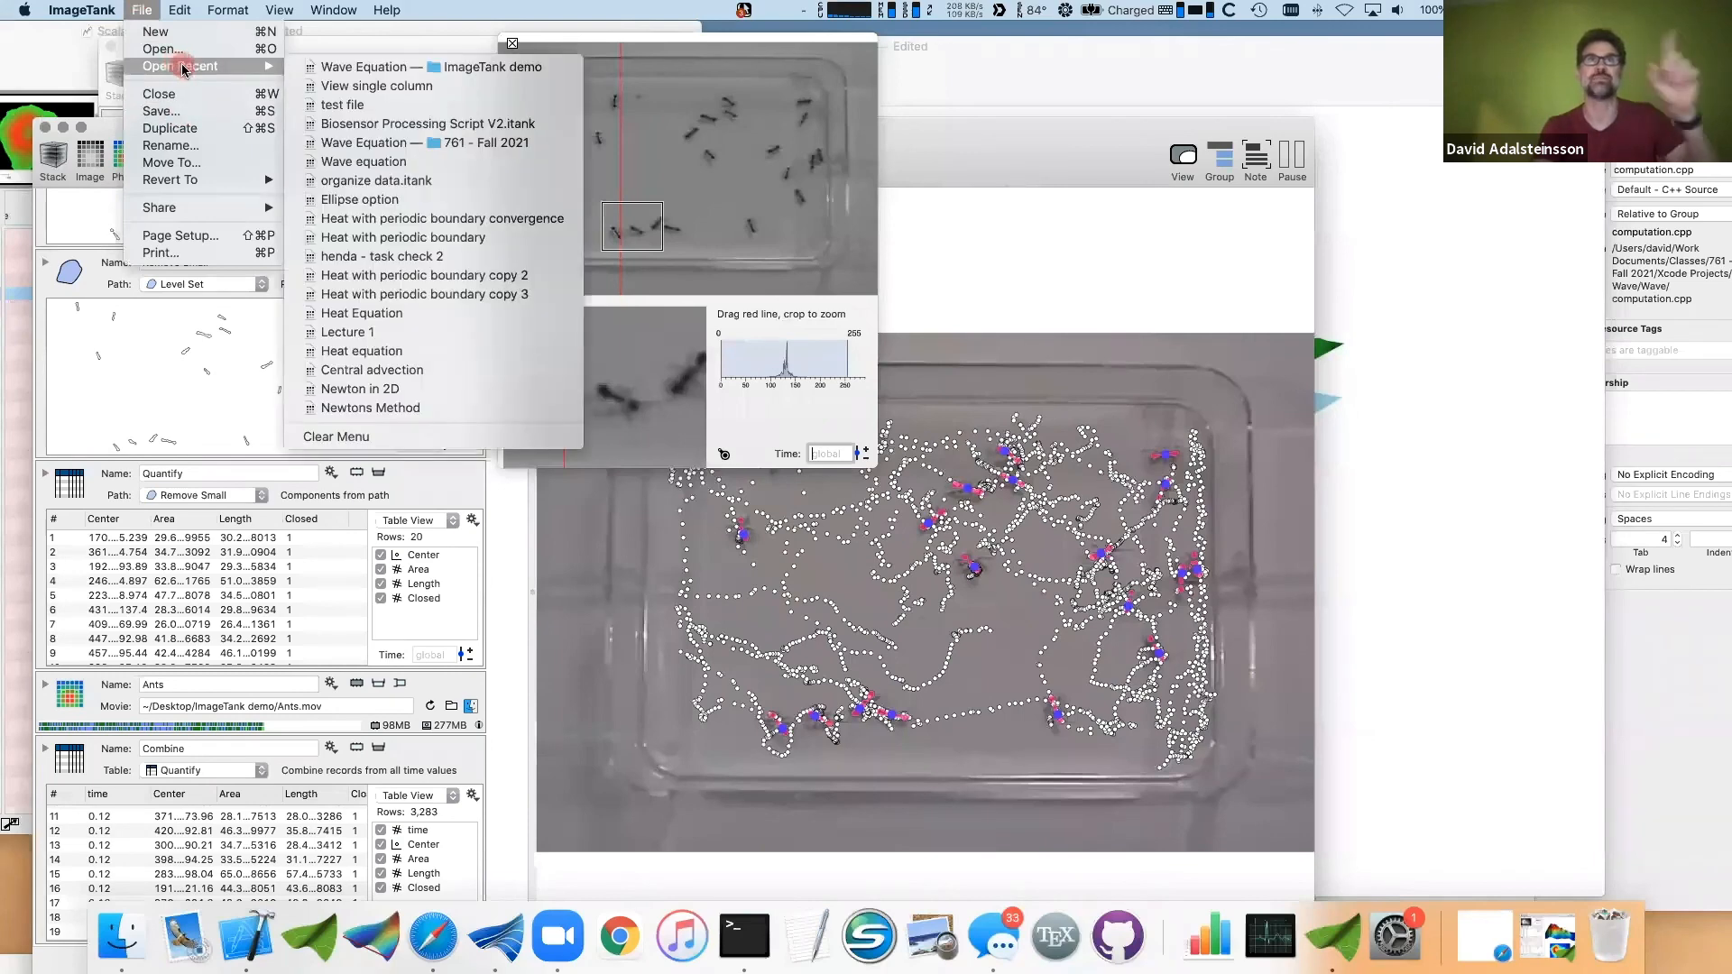
left_click(141, 10)
left_click(115, 934)
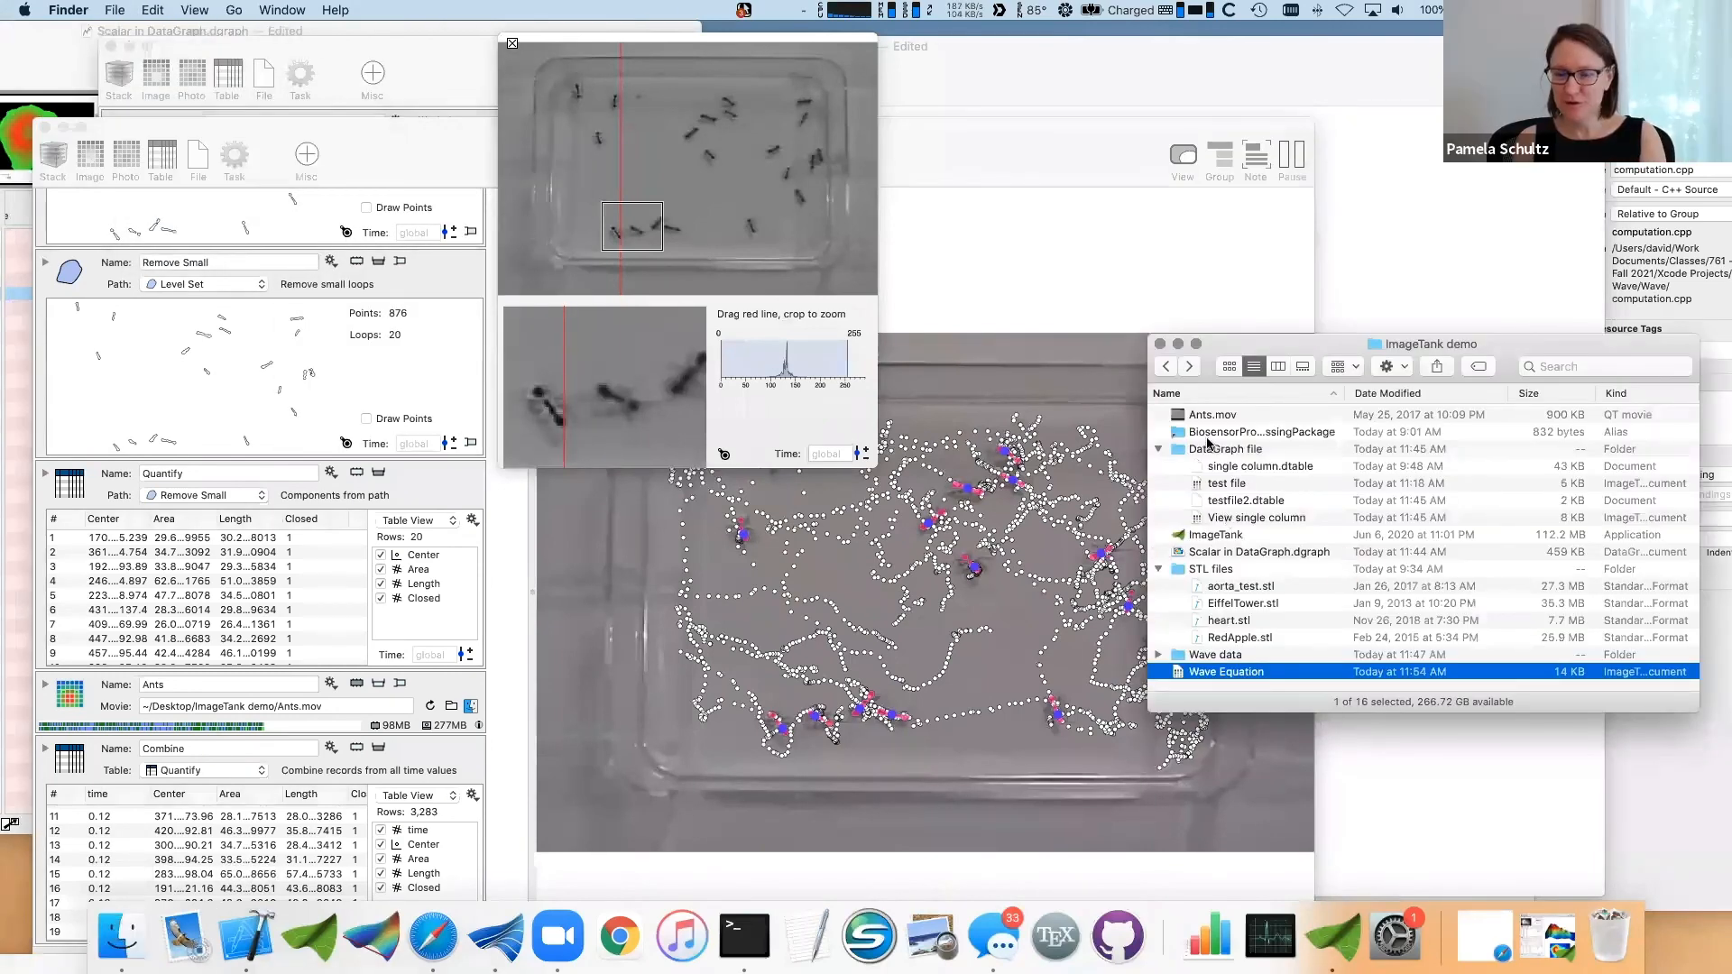
double_click(1180, 434)
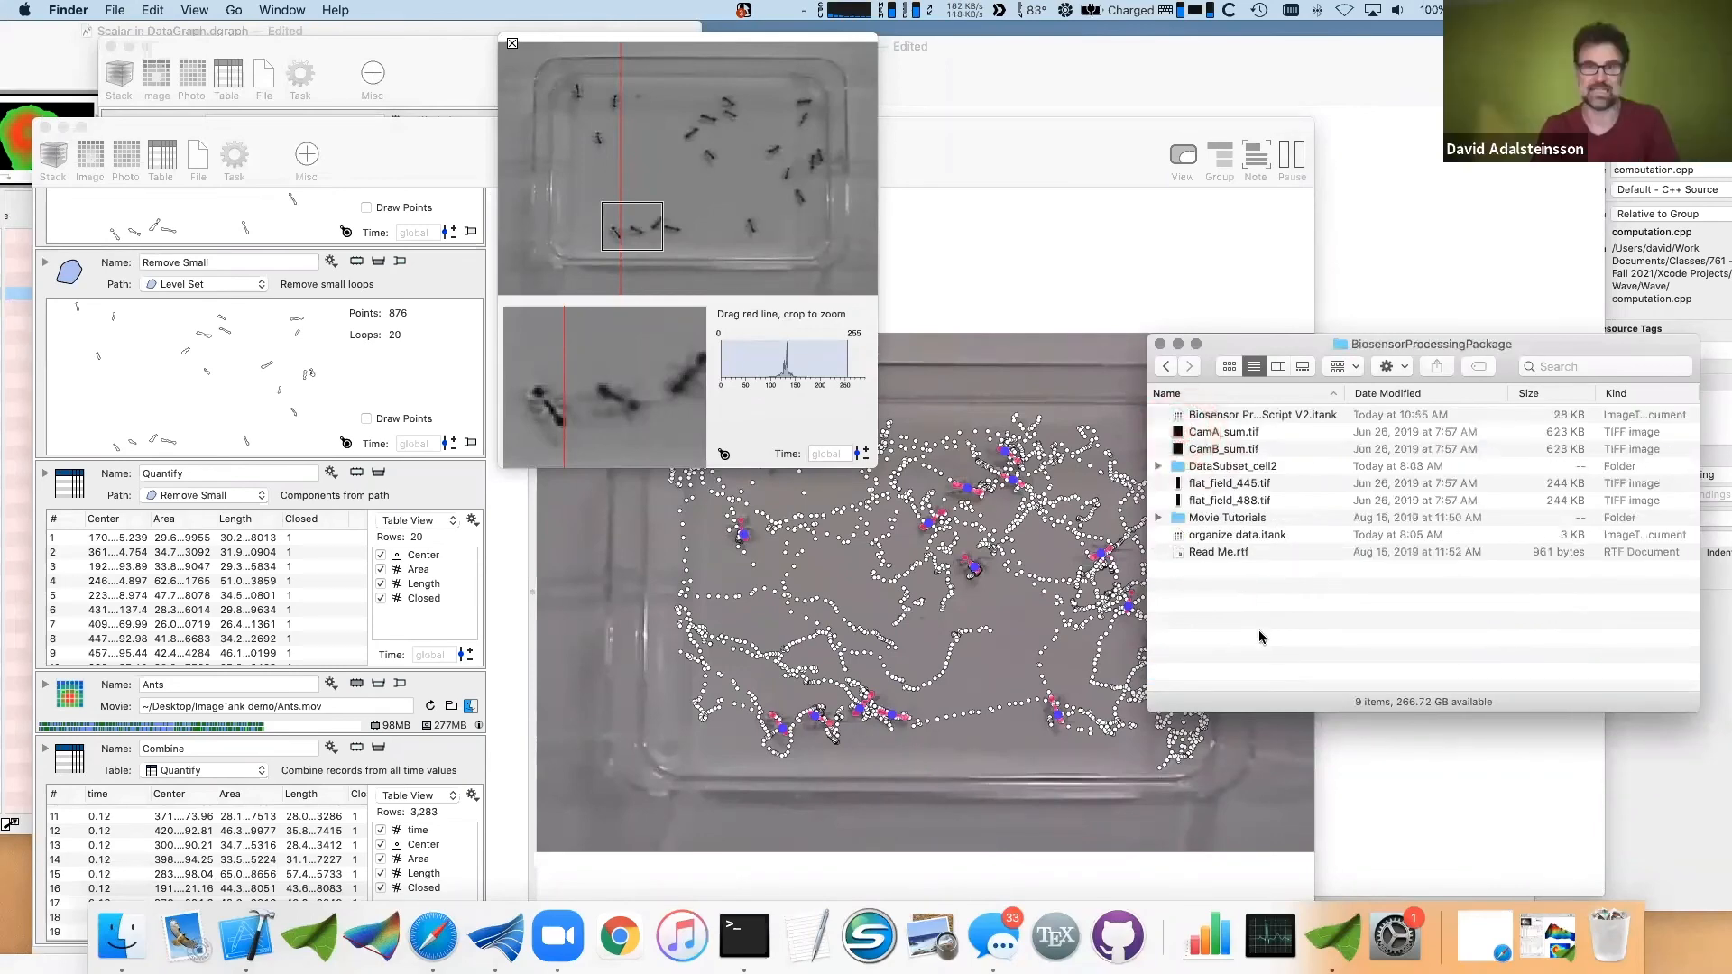
double_click(1254, 418)
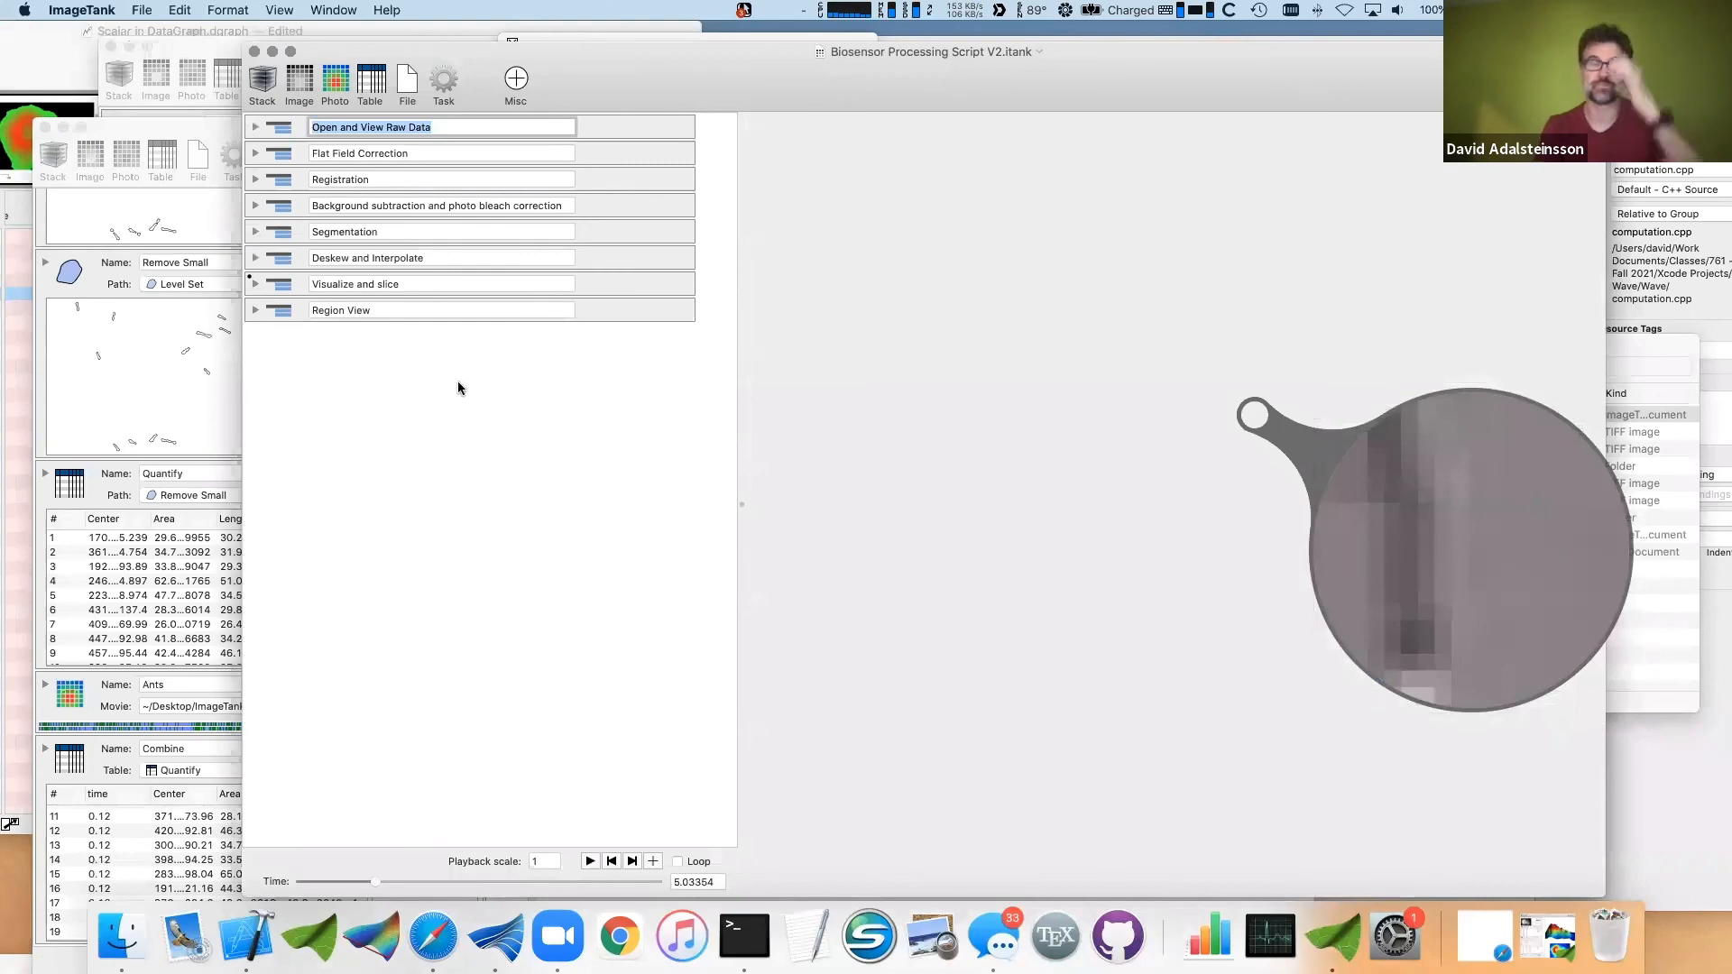
- Shift the Biosensor Processing Script V2.itank window down and back up on the screen, and rotate the 3D cell surface
left_click(572, 421)
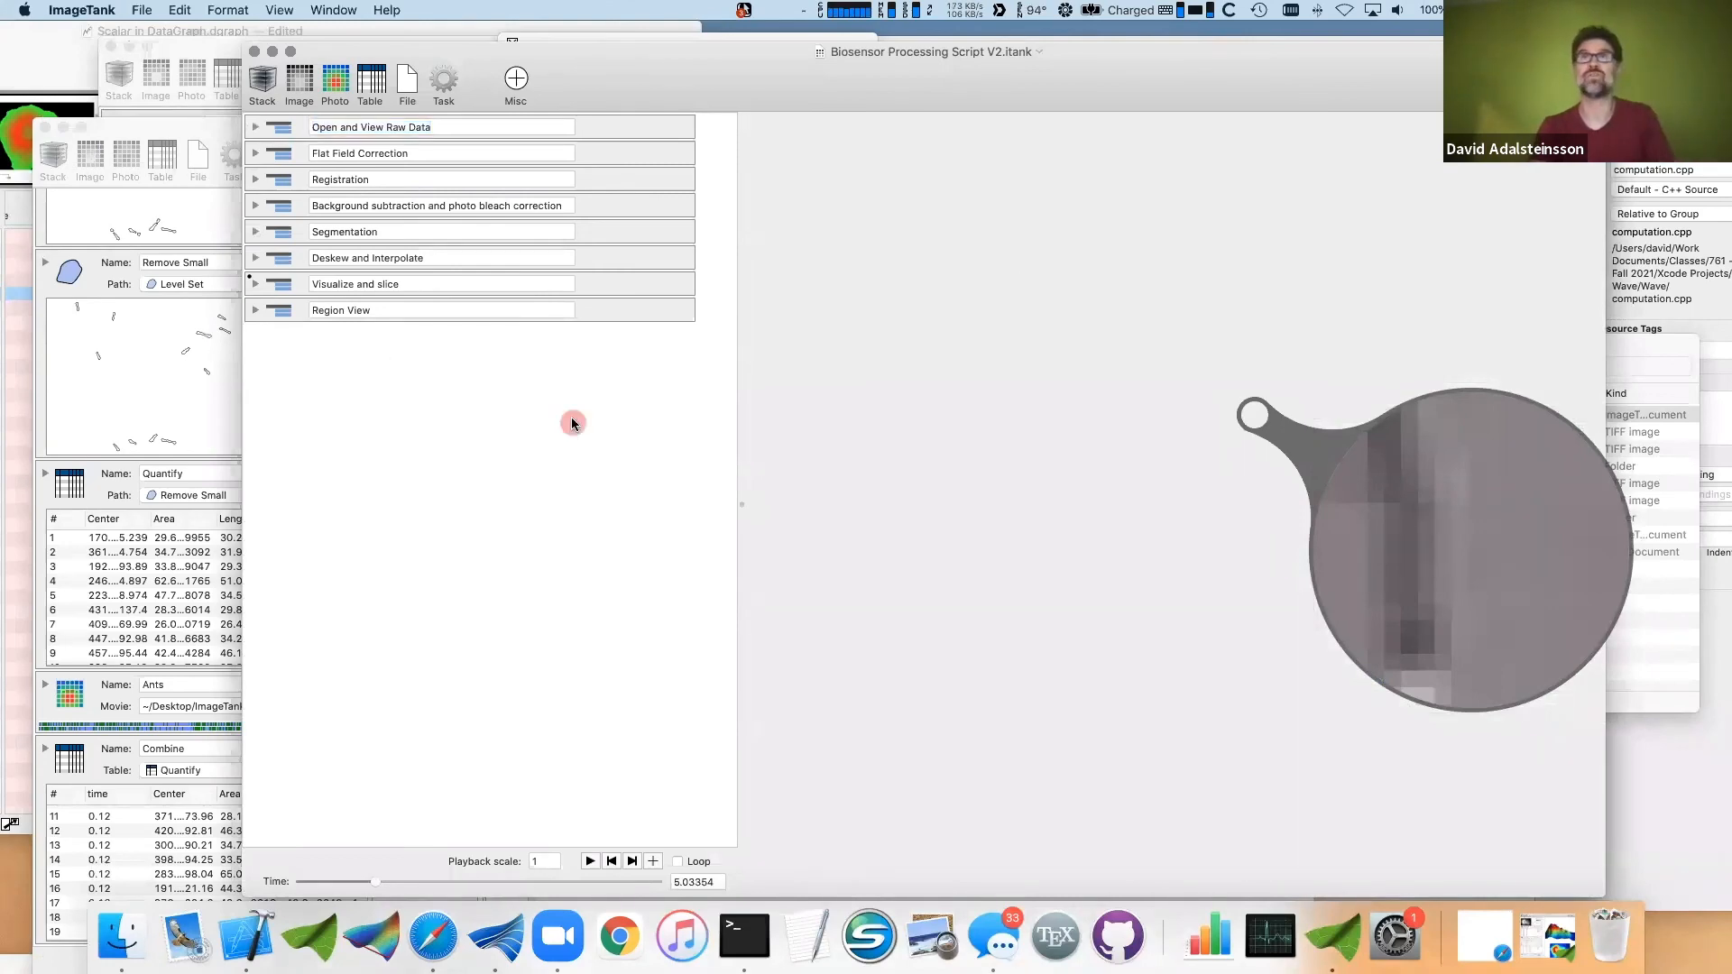
left_click(1176, 67)
left_click_drag(1175, 68, 1111, 423)
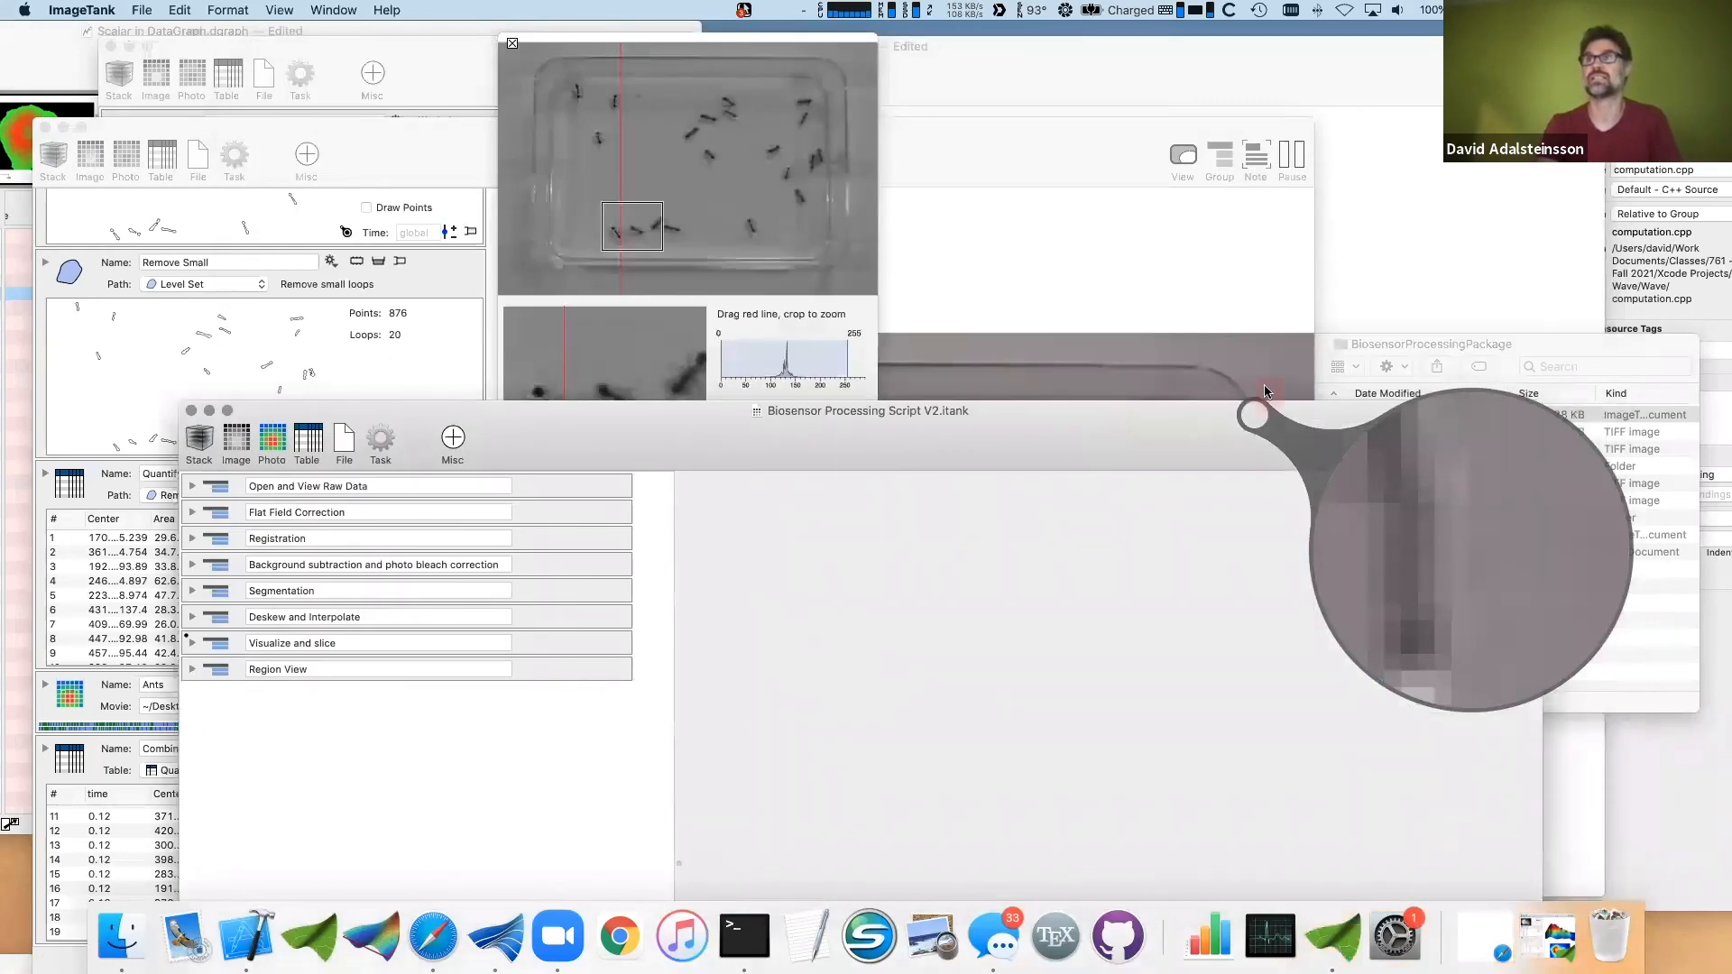
left_click(1267, 391)
left_click(1373, 805)
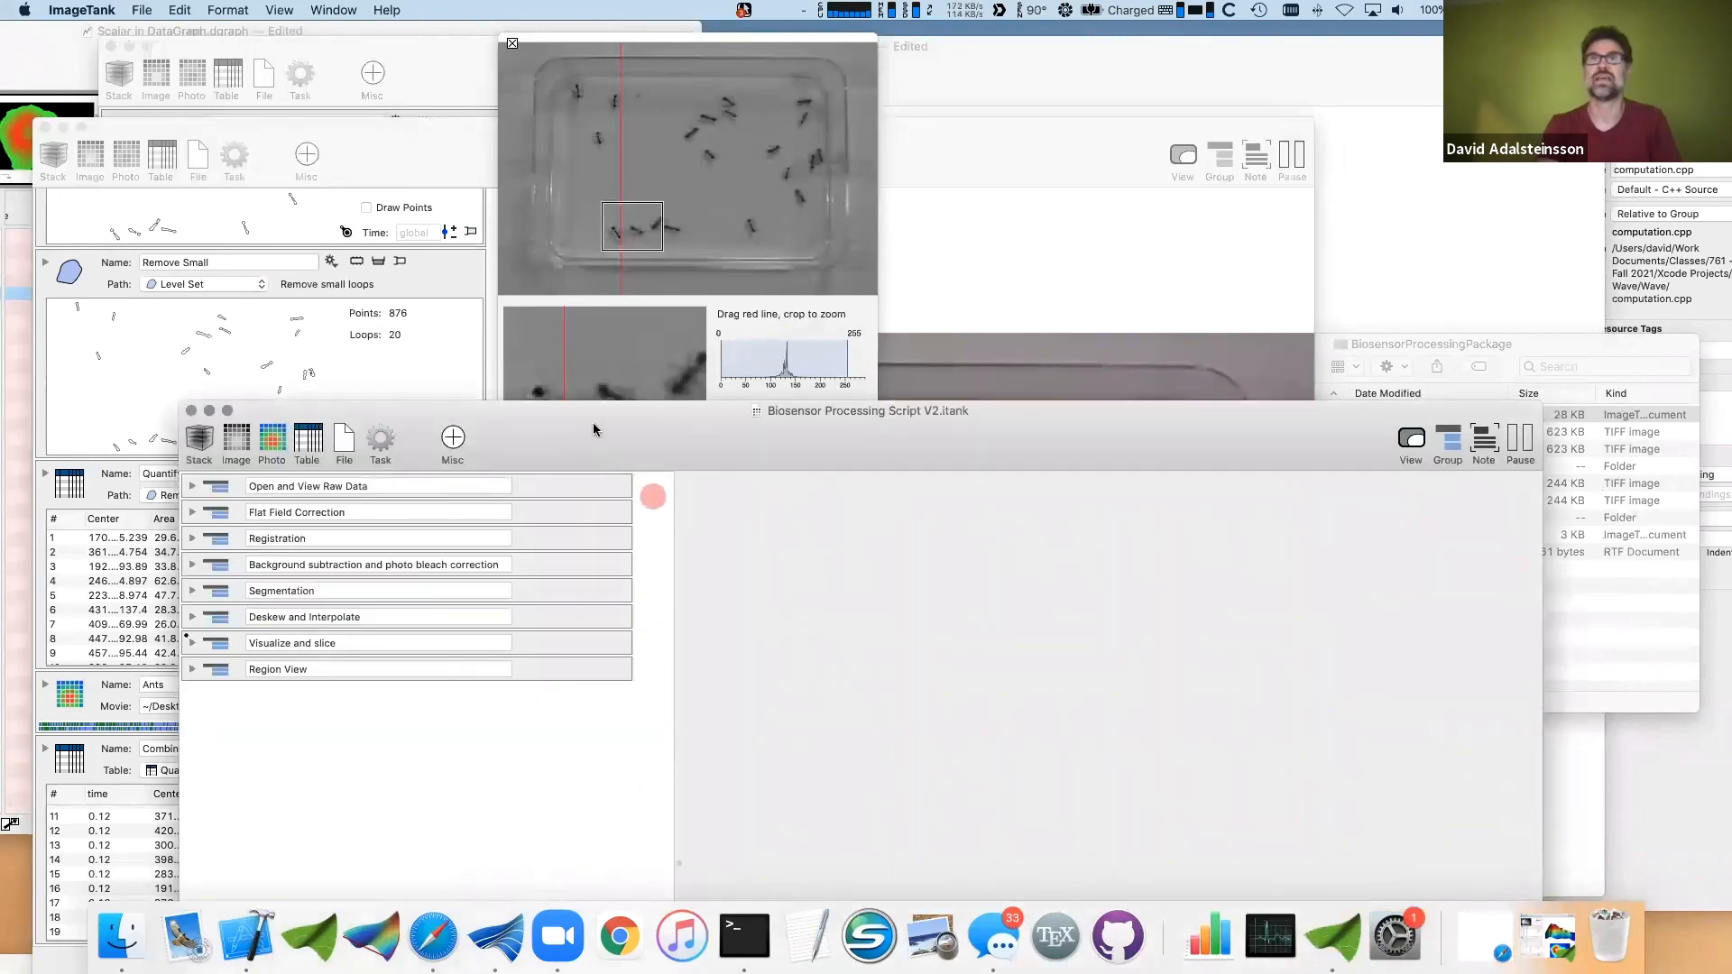
left_click_drag(579, 403, 487, 55)
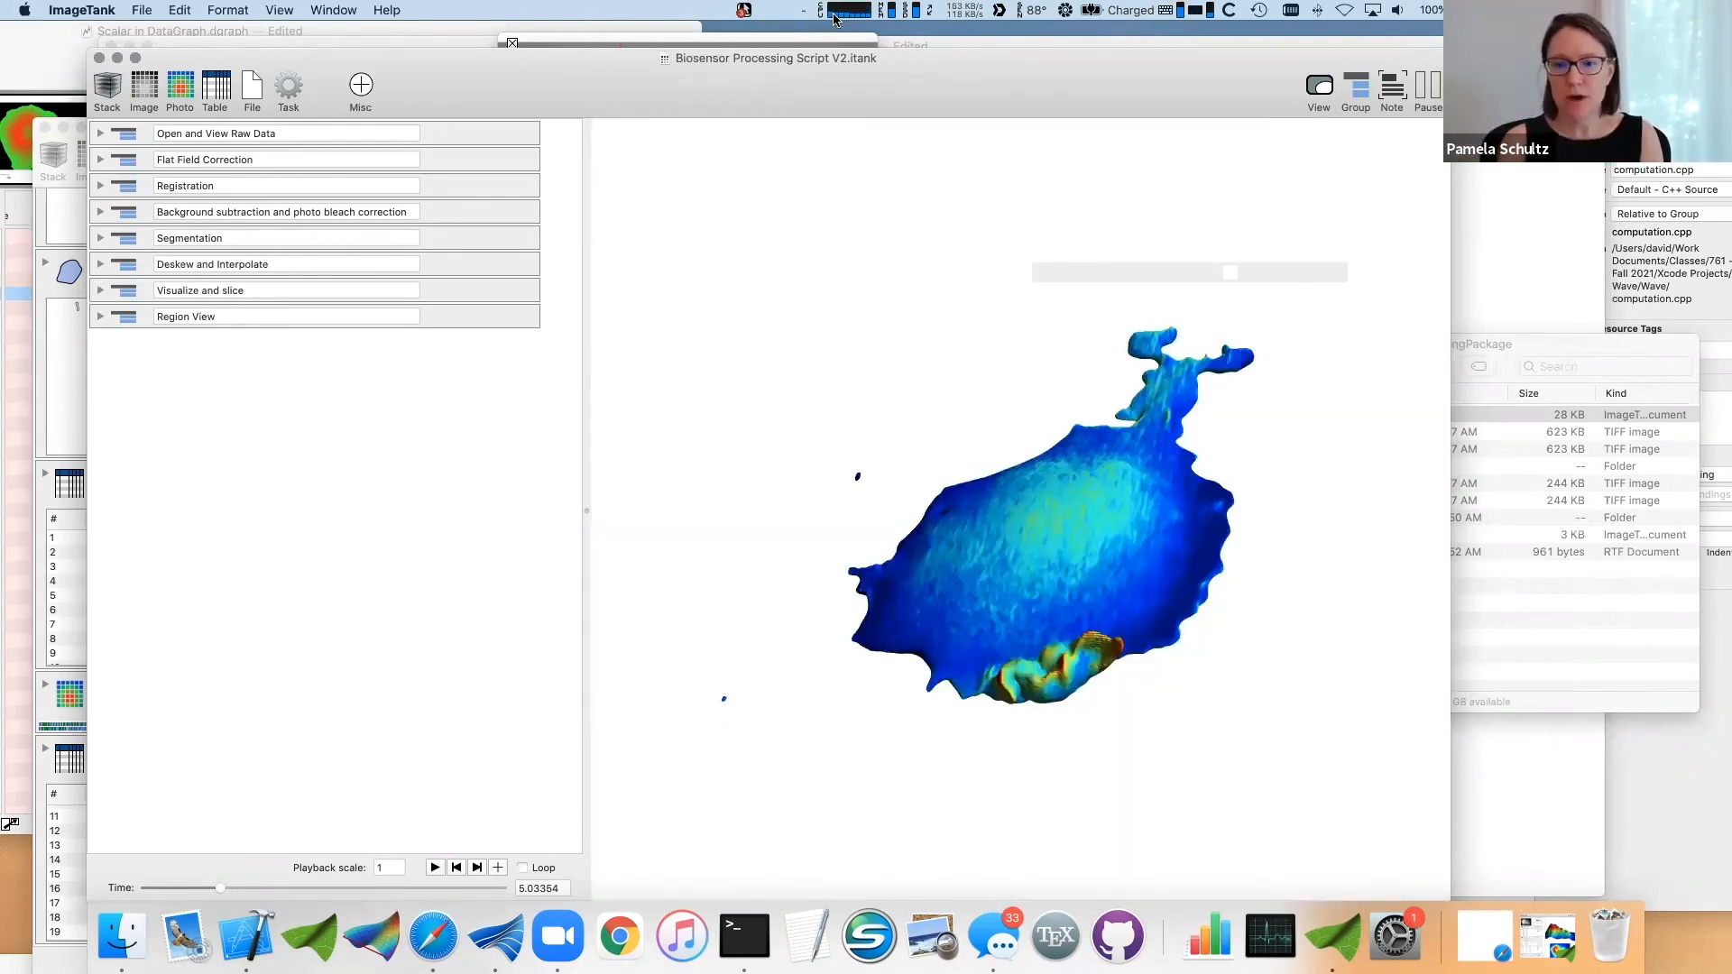
left_click_drag(1010, 546, 961, 464)
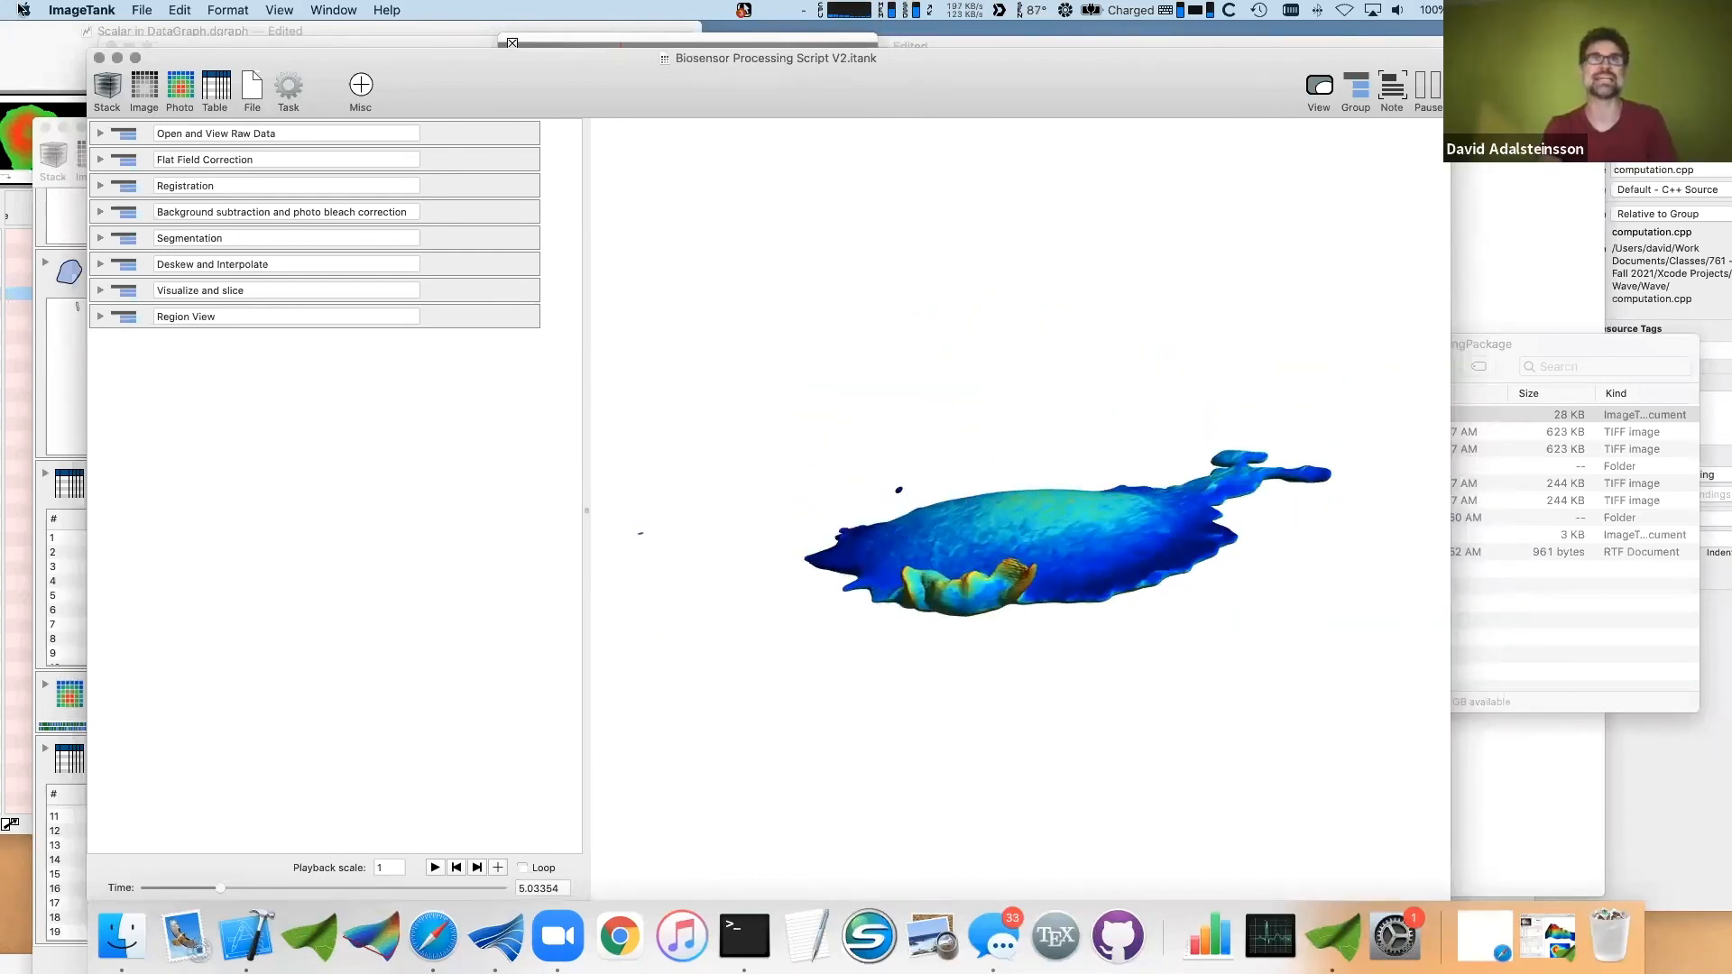
- Close and reopen Biosensor Processing Script V2.itank from the recent documents, and rotate the 3D cell surface so its tail points sideways
left_click(100, 58)
left_click(142, 10)
mouse_move(181, 66)
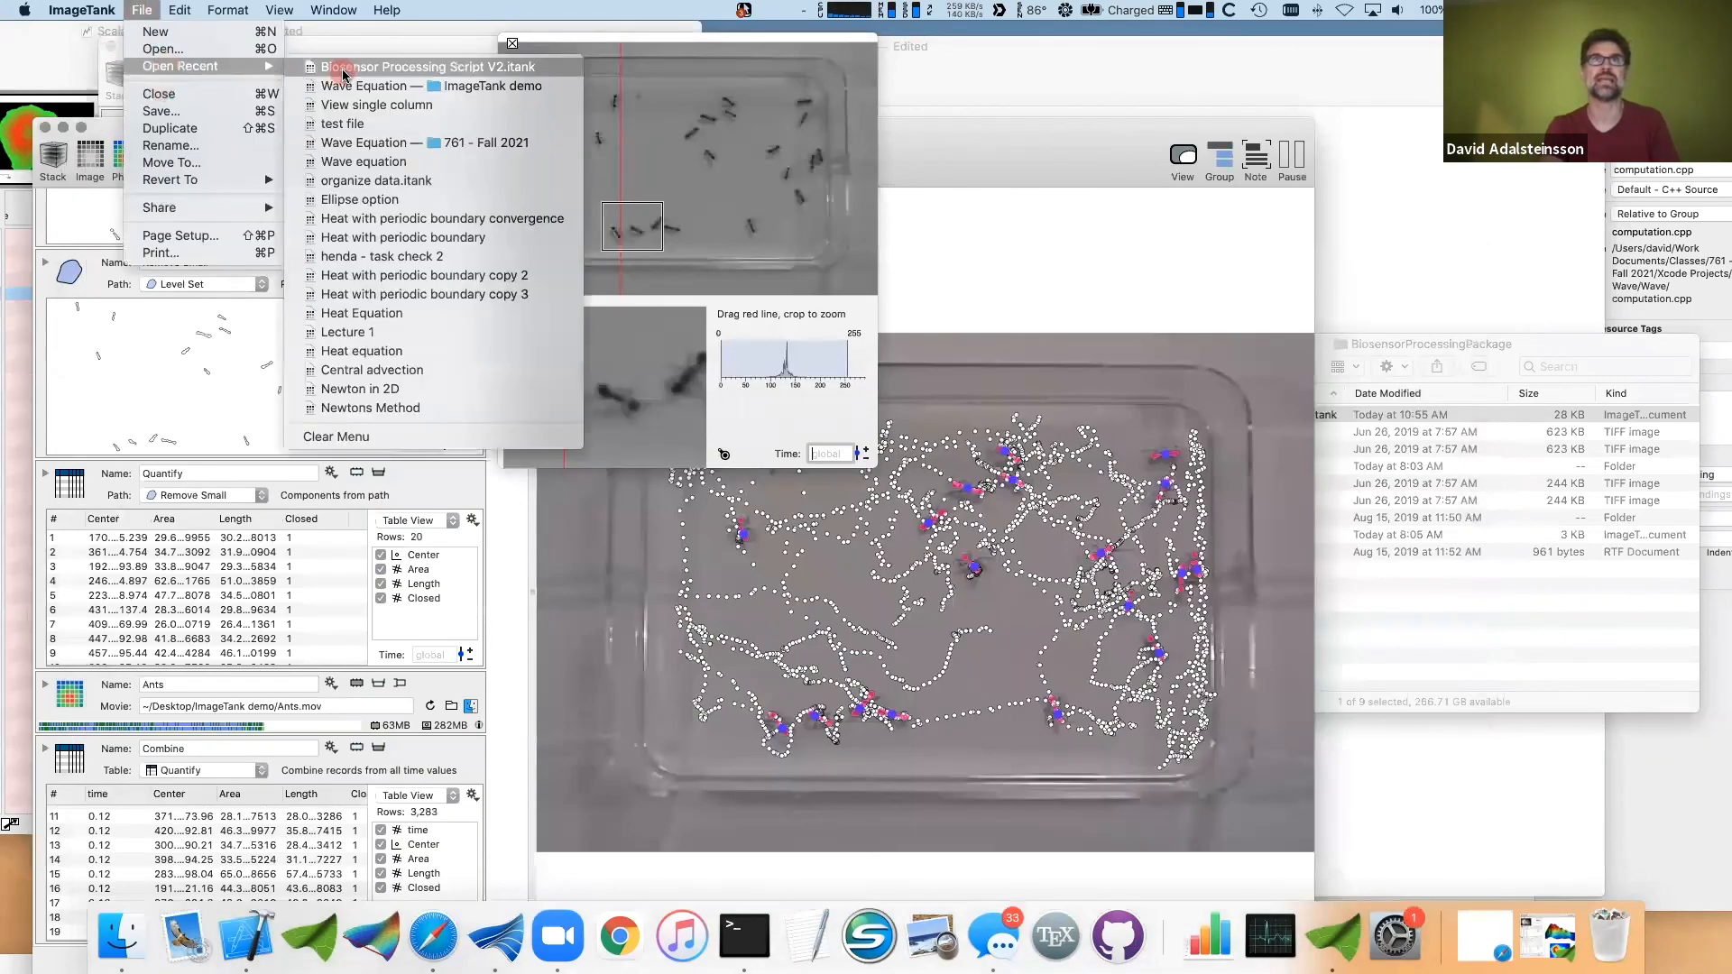
left_click(344, 68)
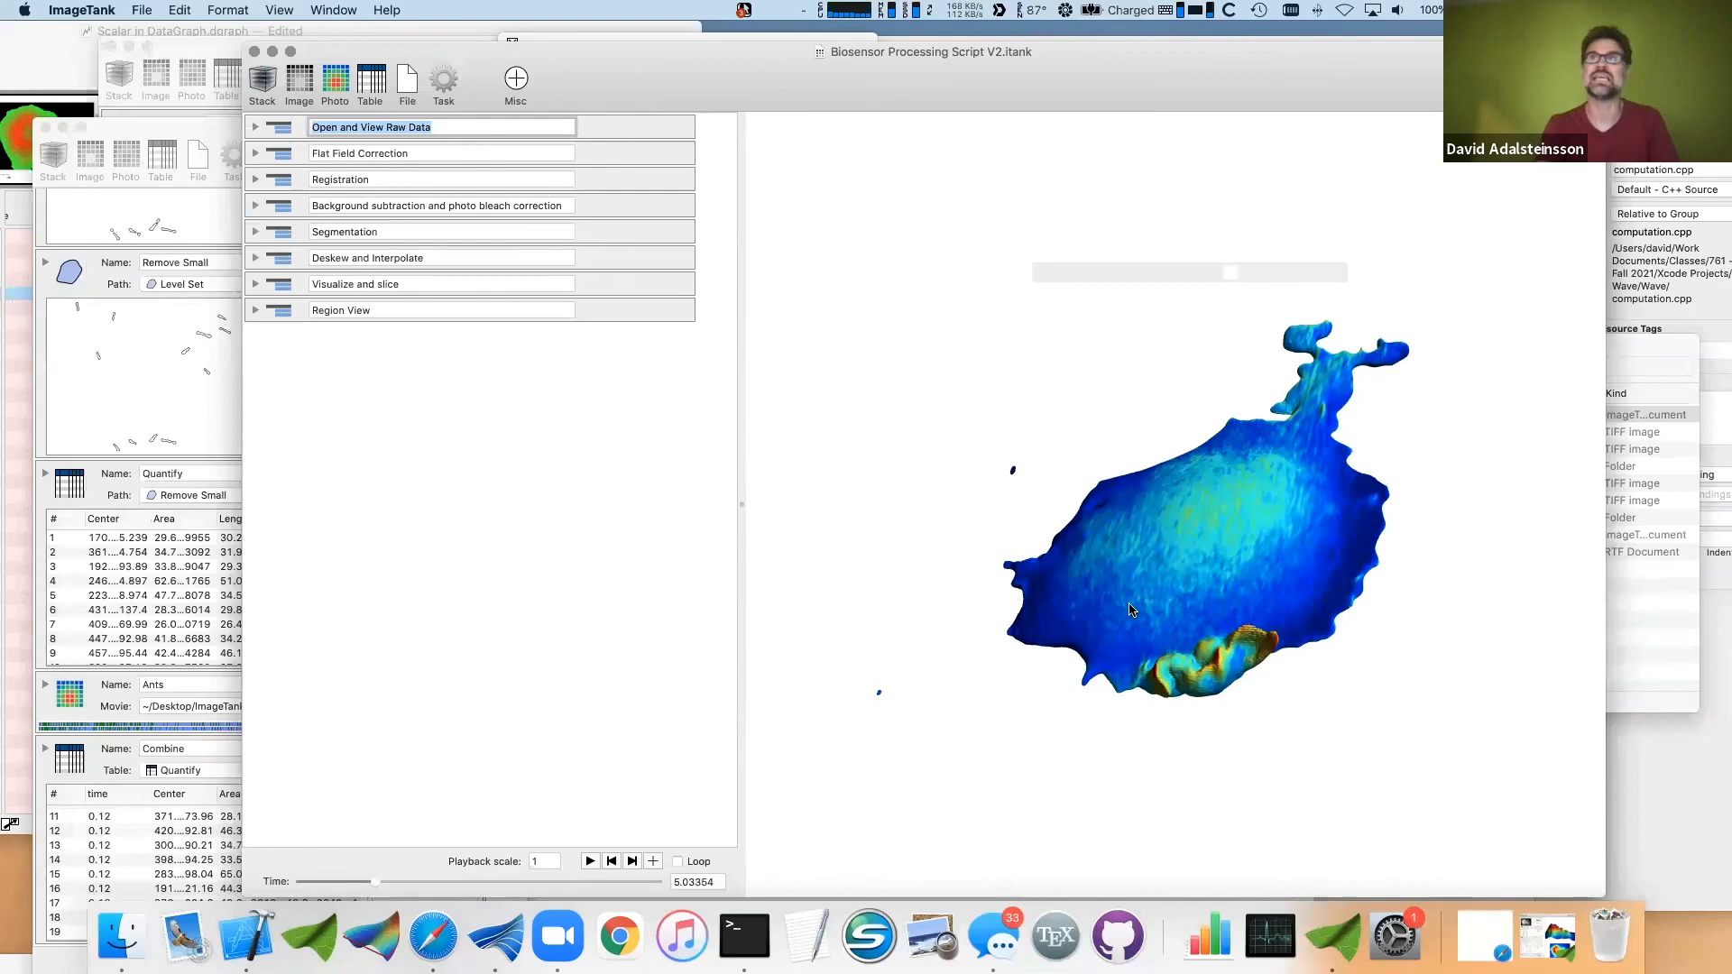
mouse_move(1131, 610)
left_mouse_down()
mouse_move(1154, 642)
mouse_move(1044, 666)
left_mouse_up()
left_click(362, 330)
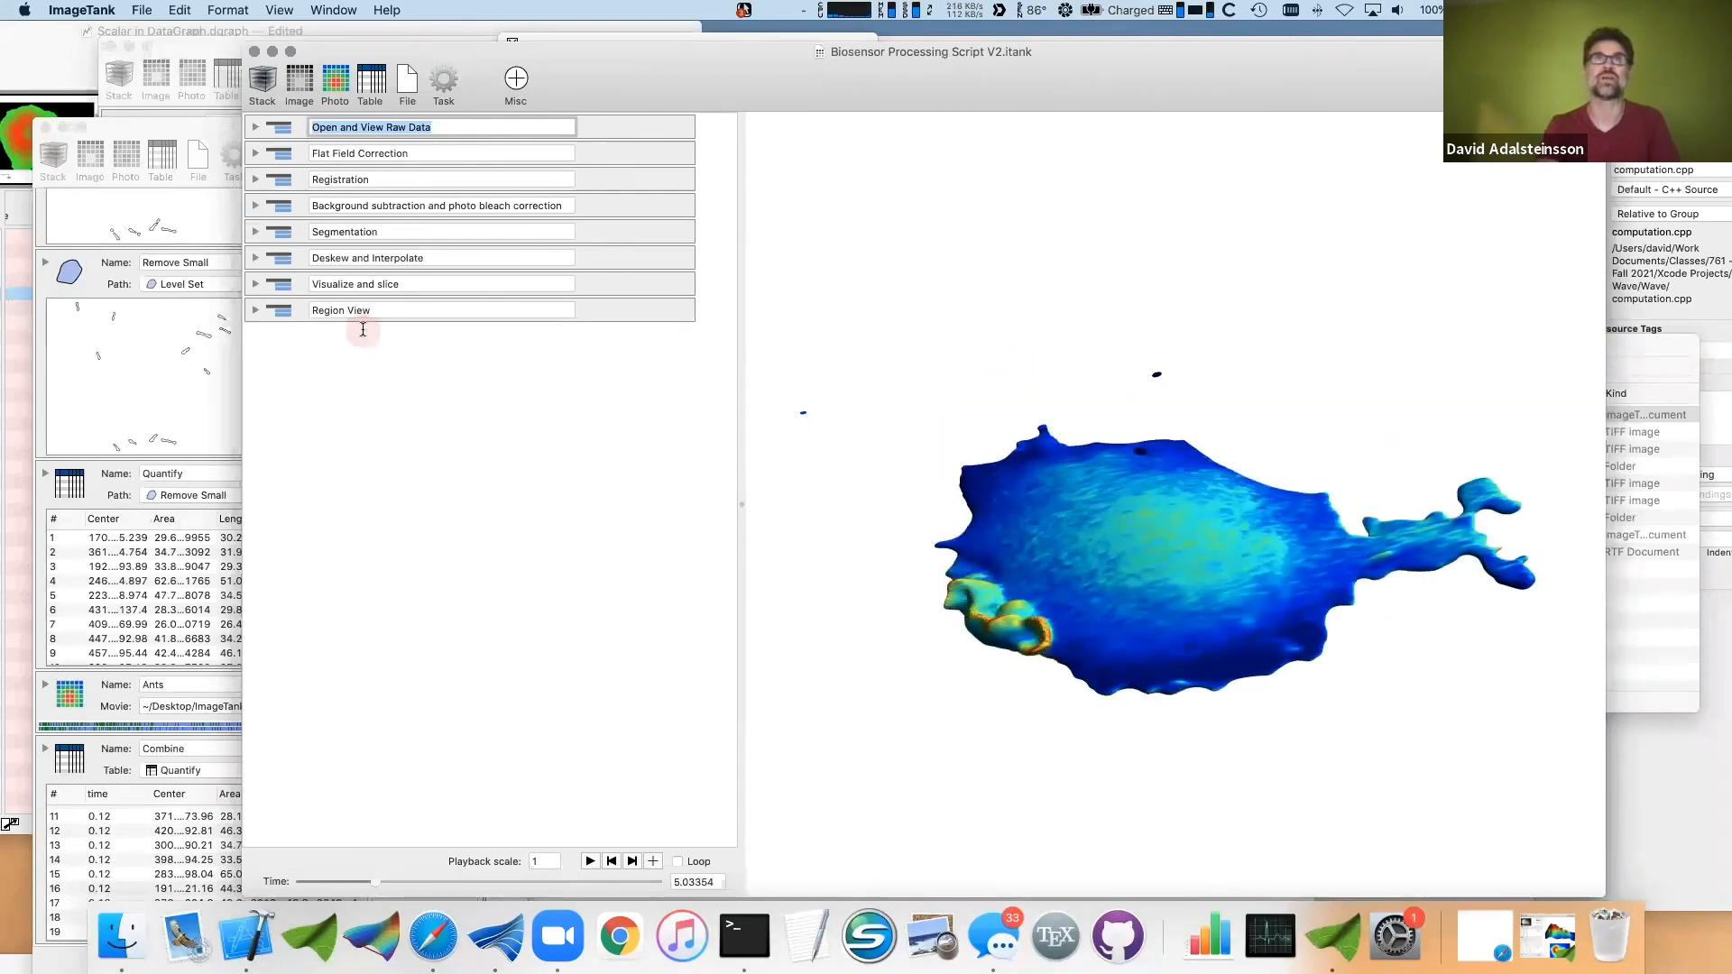
- Expand the script's groups from Open and View Raw Data through Visualize and slice to reveal their processing operations
left_click(256, 127)
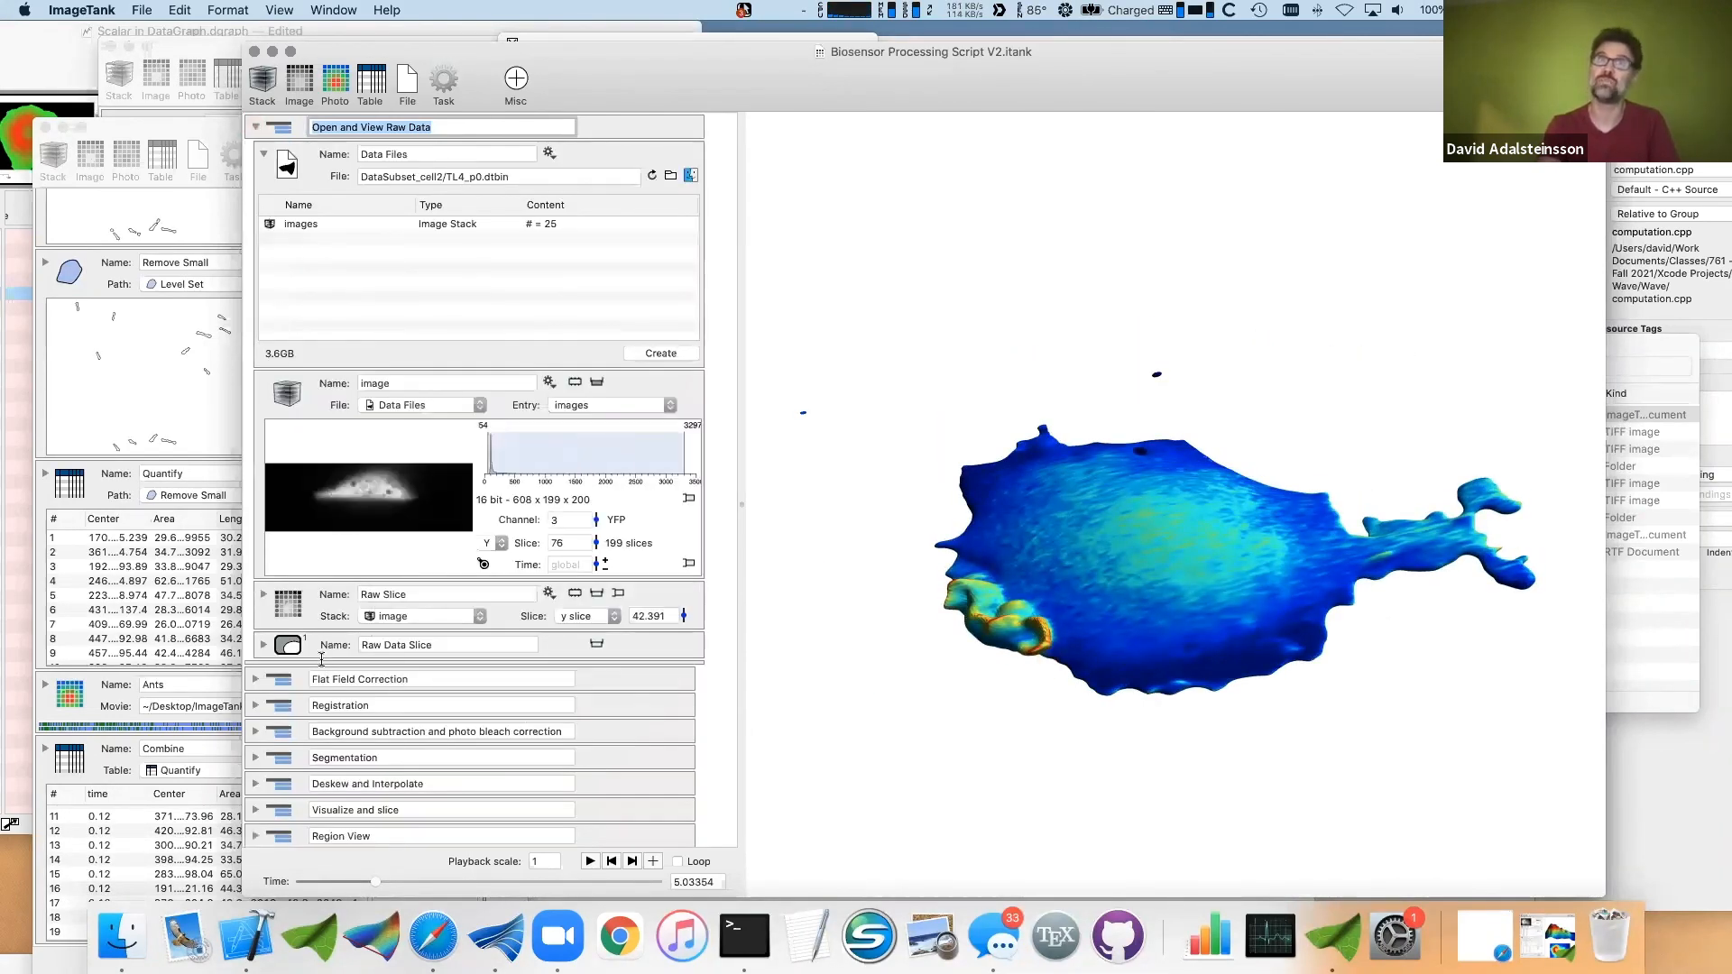
scroll(322, 660, "down", 1)
left_click(254, 678)
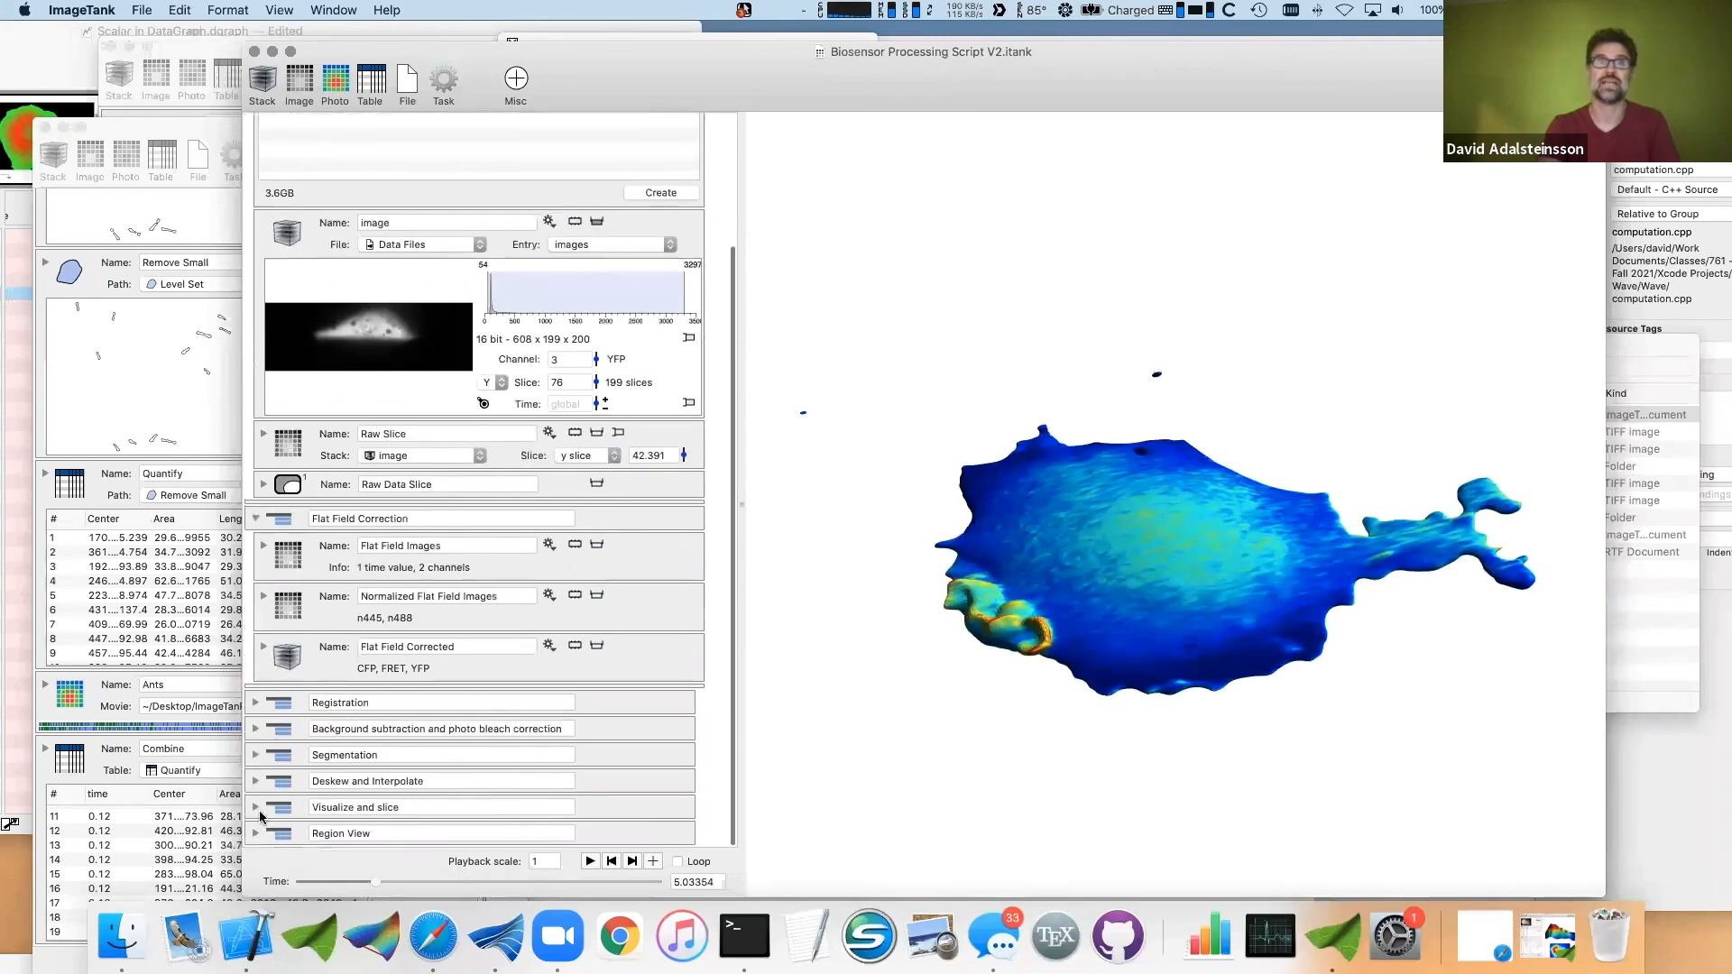
left_click(256, 806)
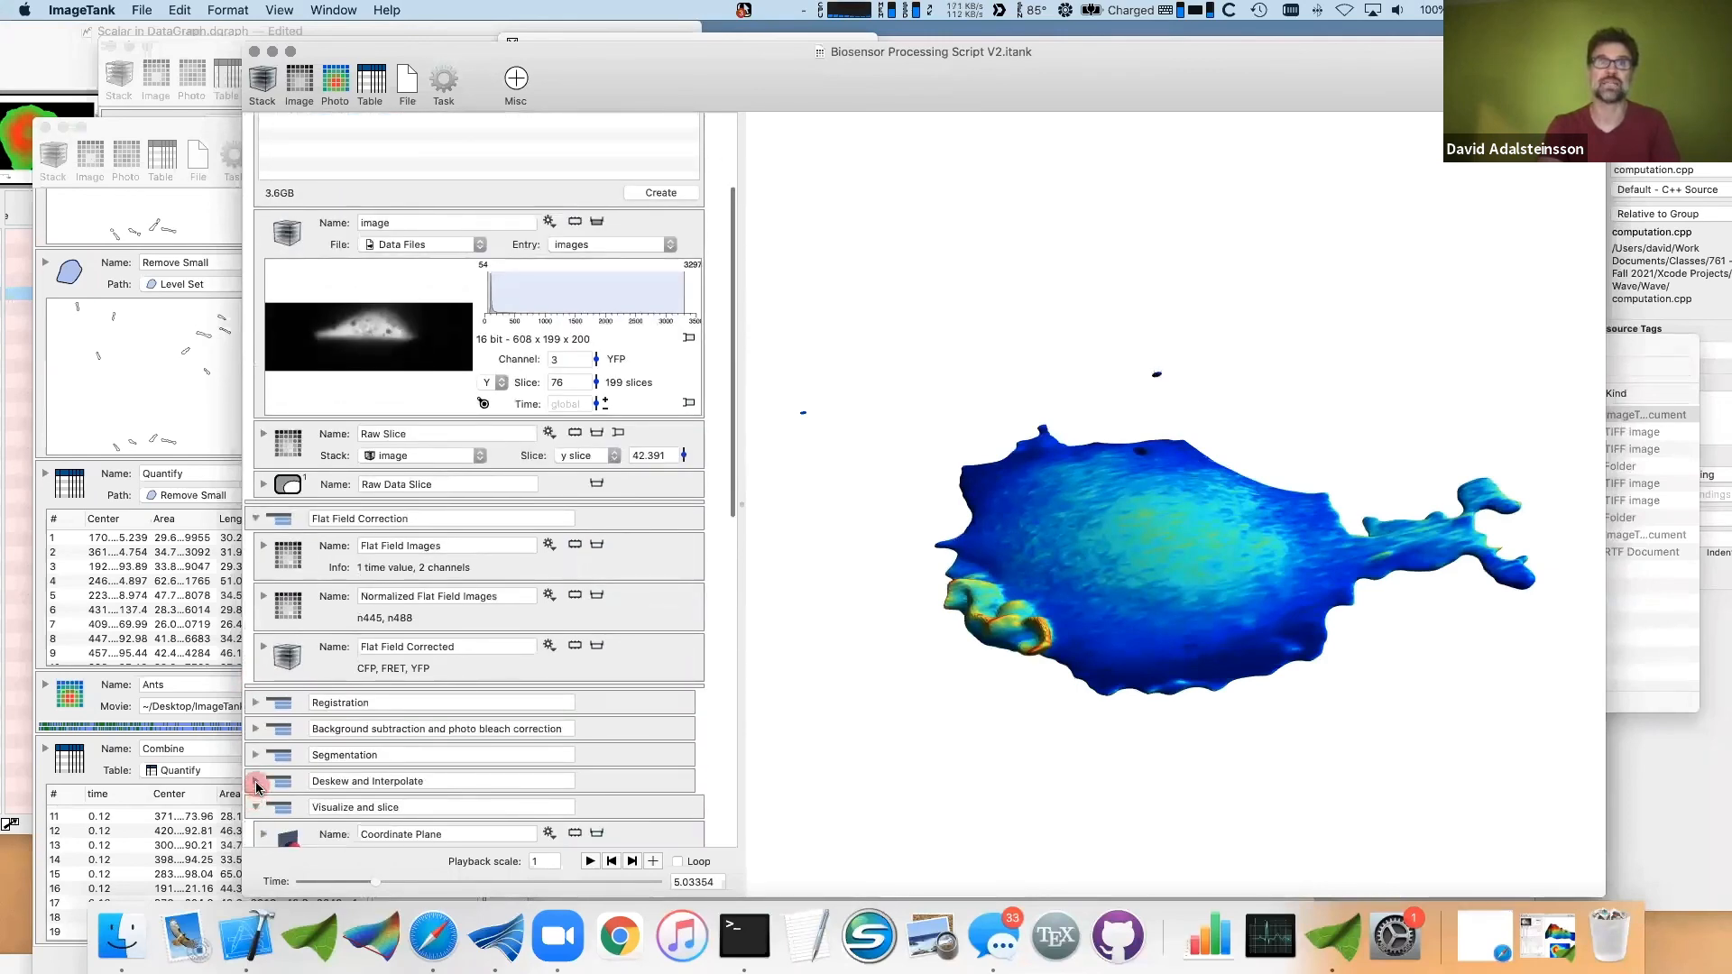
left_click(257, 781)
left_click(256, 755)
left_click(257, 729)
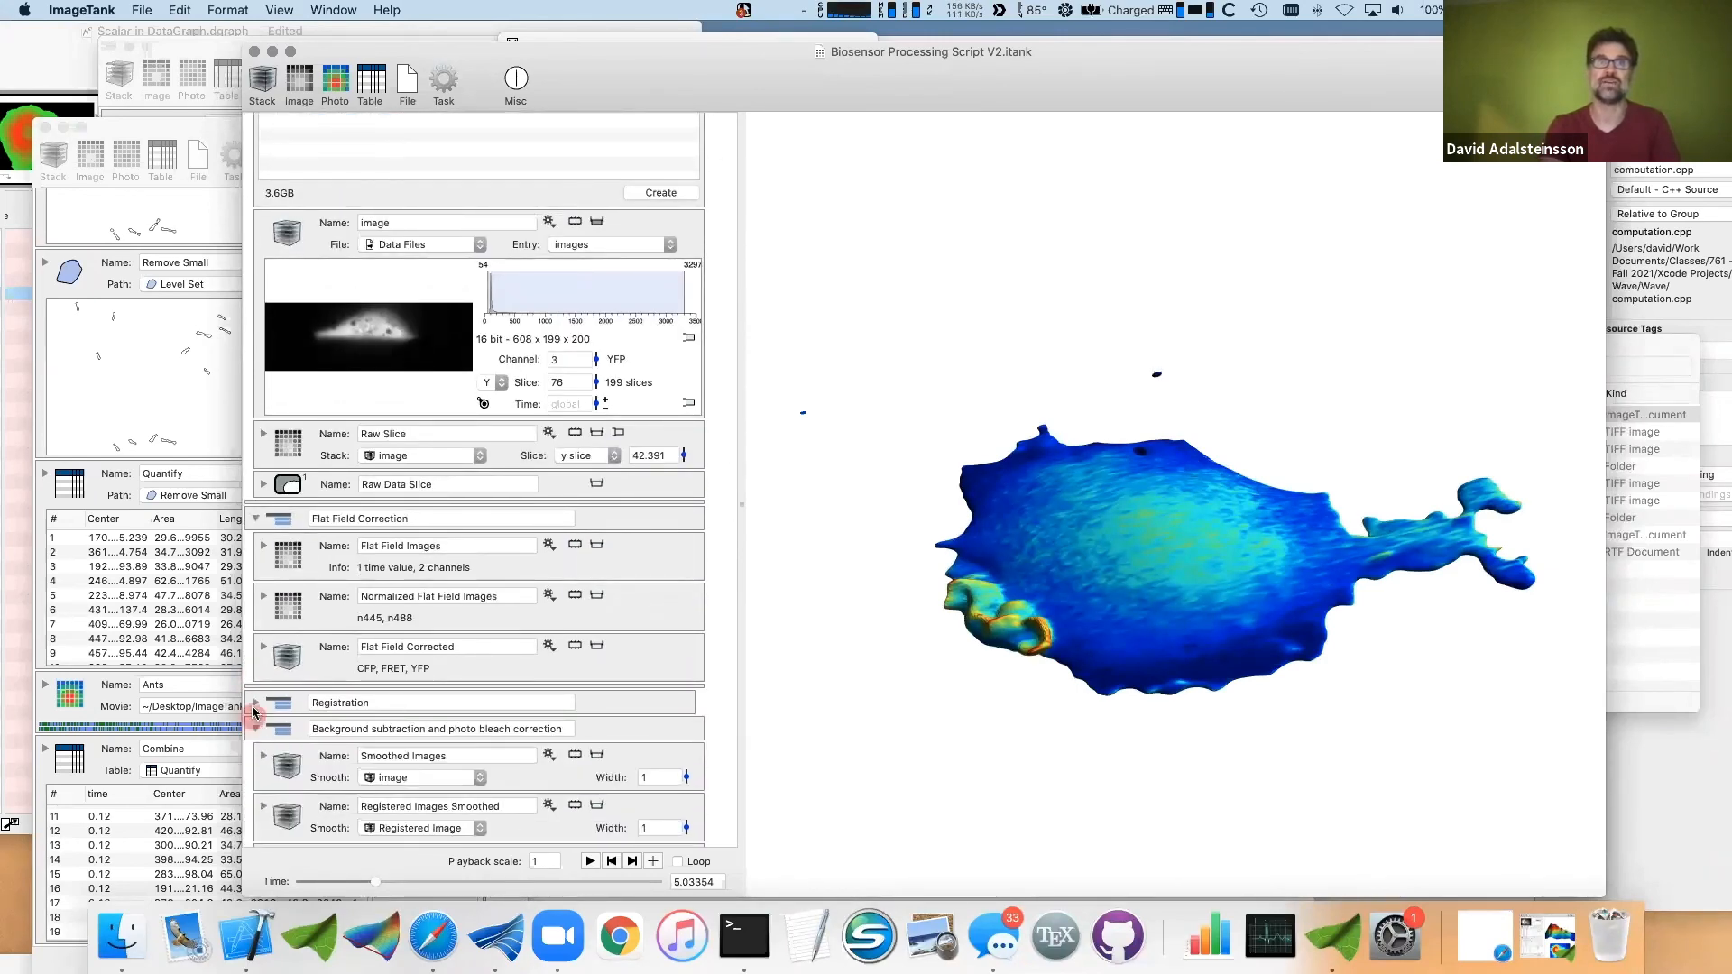
left_click(256, 703)
- Expand Whole Cell Visualization, show its Level Set figure across the whole display area, and rotate the red and grey cell surface
scroll(299, 756, "down", 3)
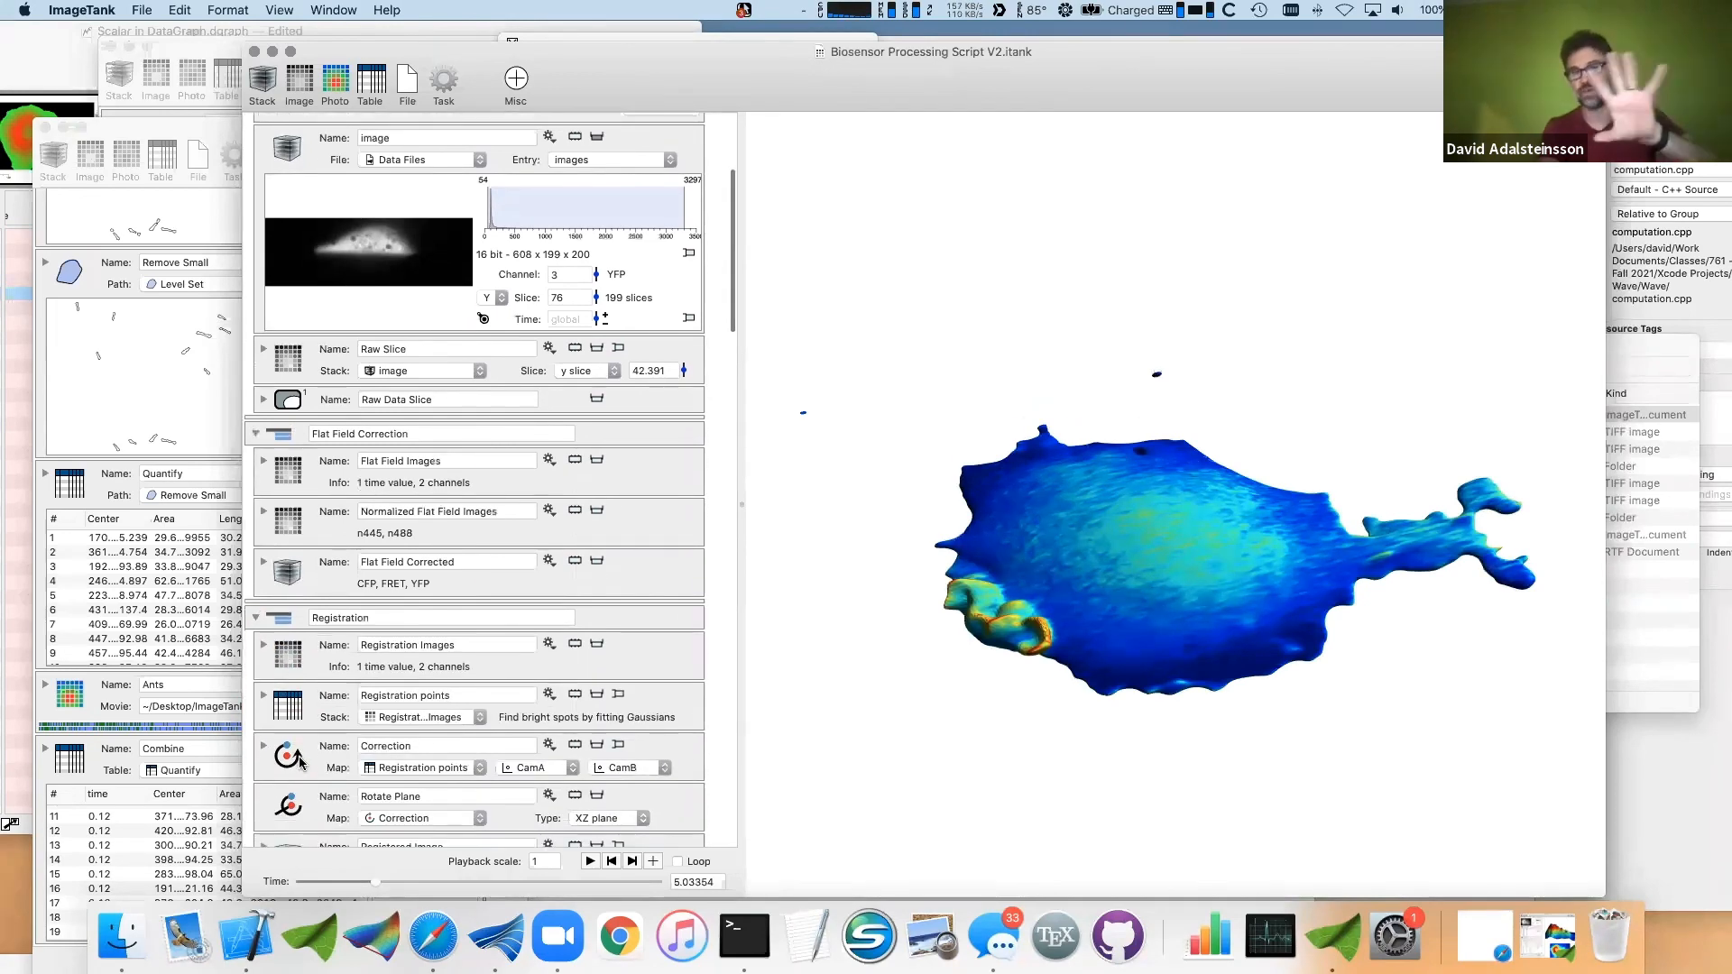
scroll(300, 758, "down", 8)
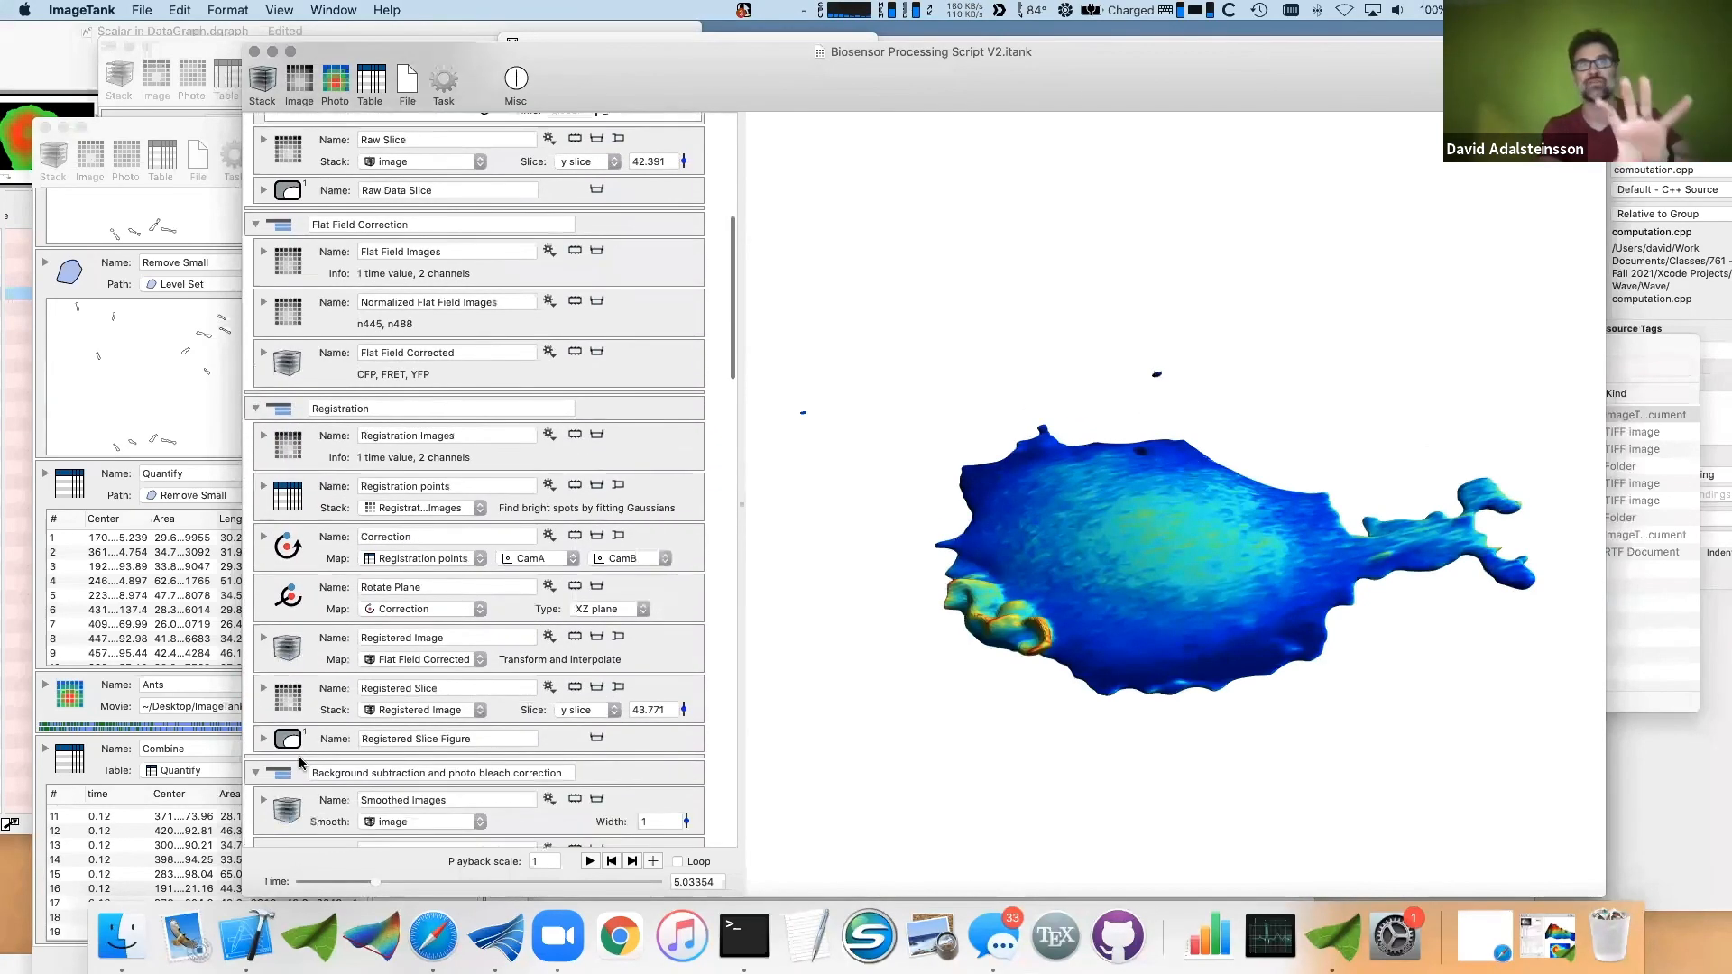
scroll(300, 757, "down", 18)
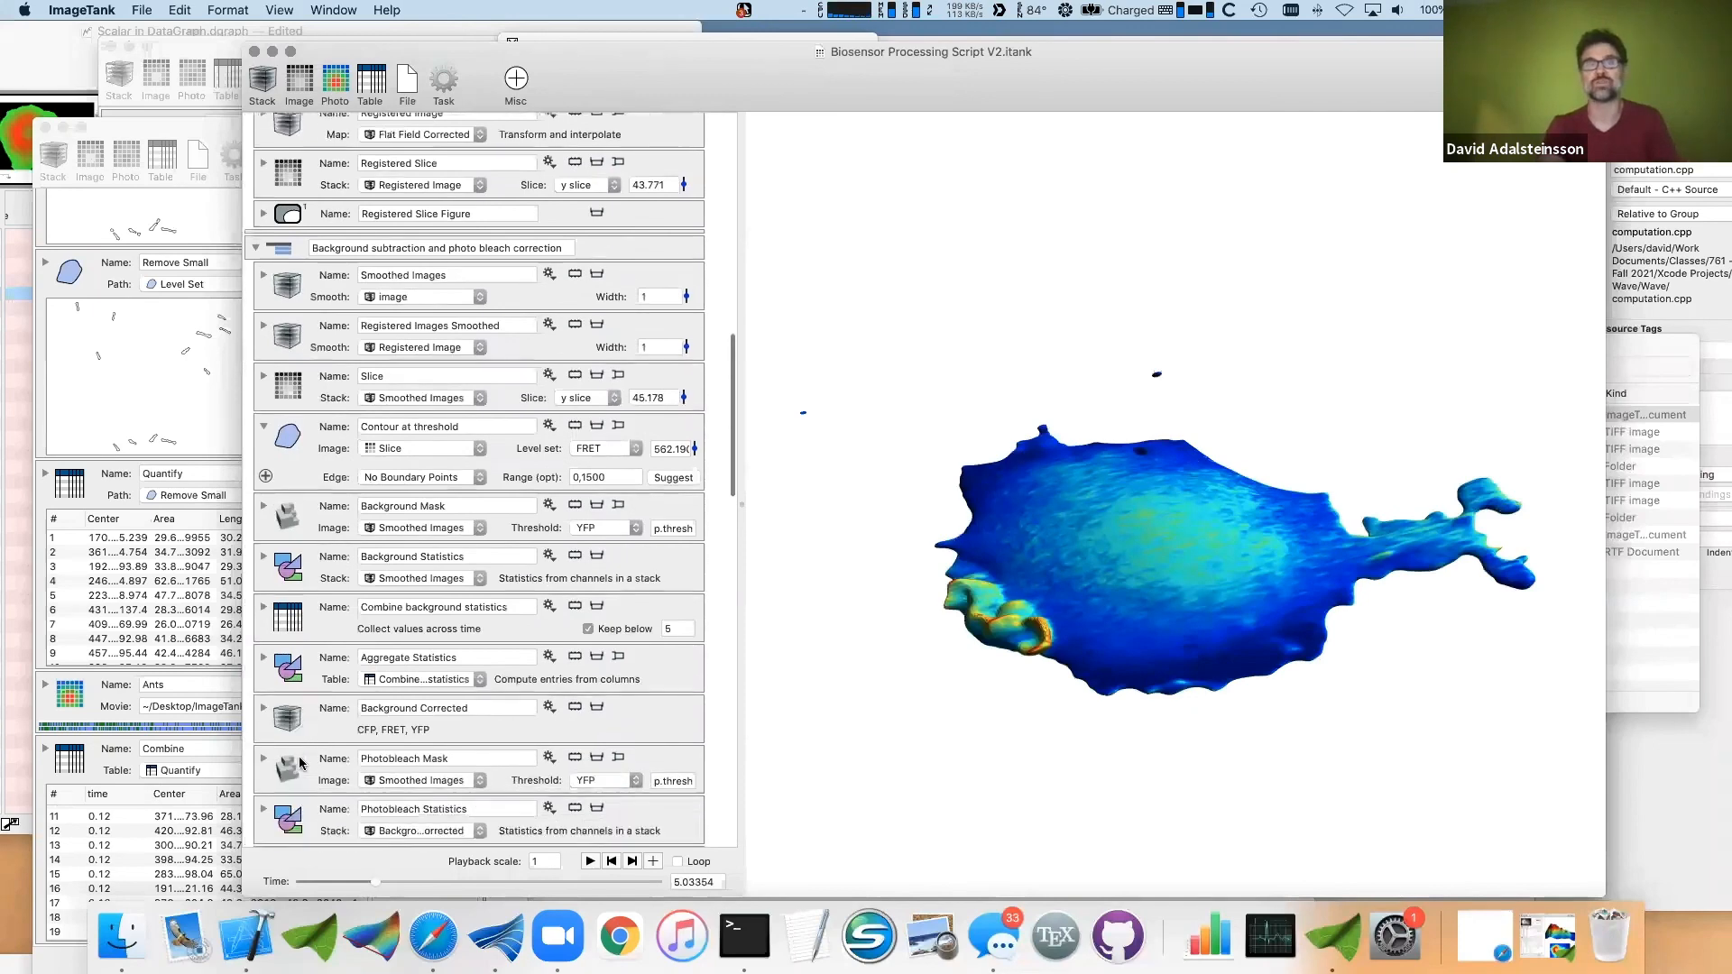
scroll(299, 758, "down", 20)
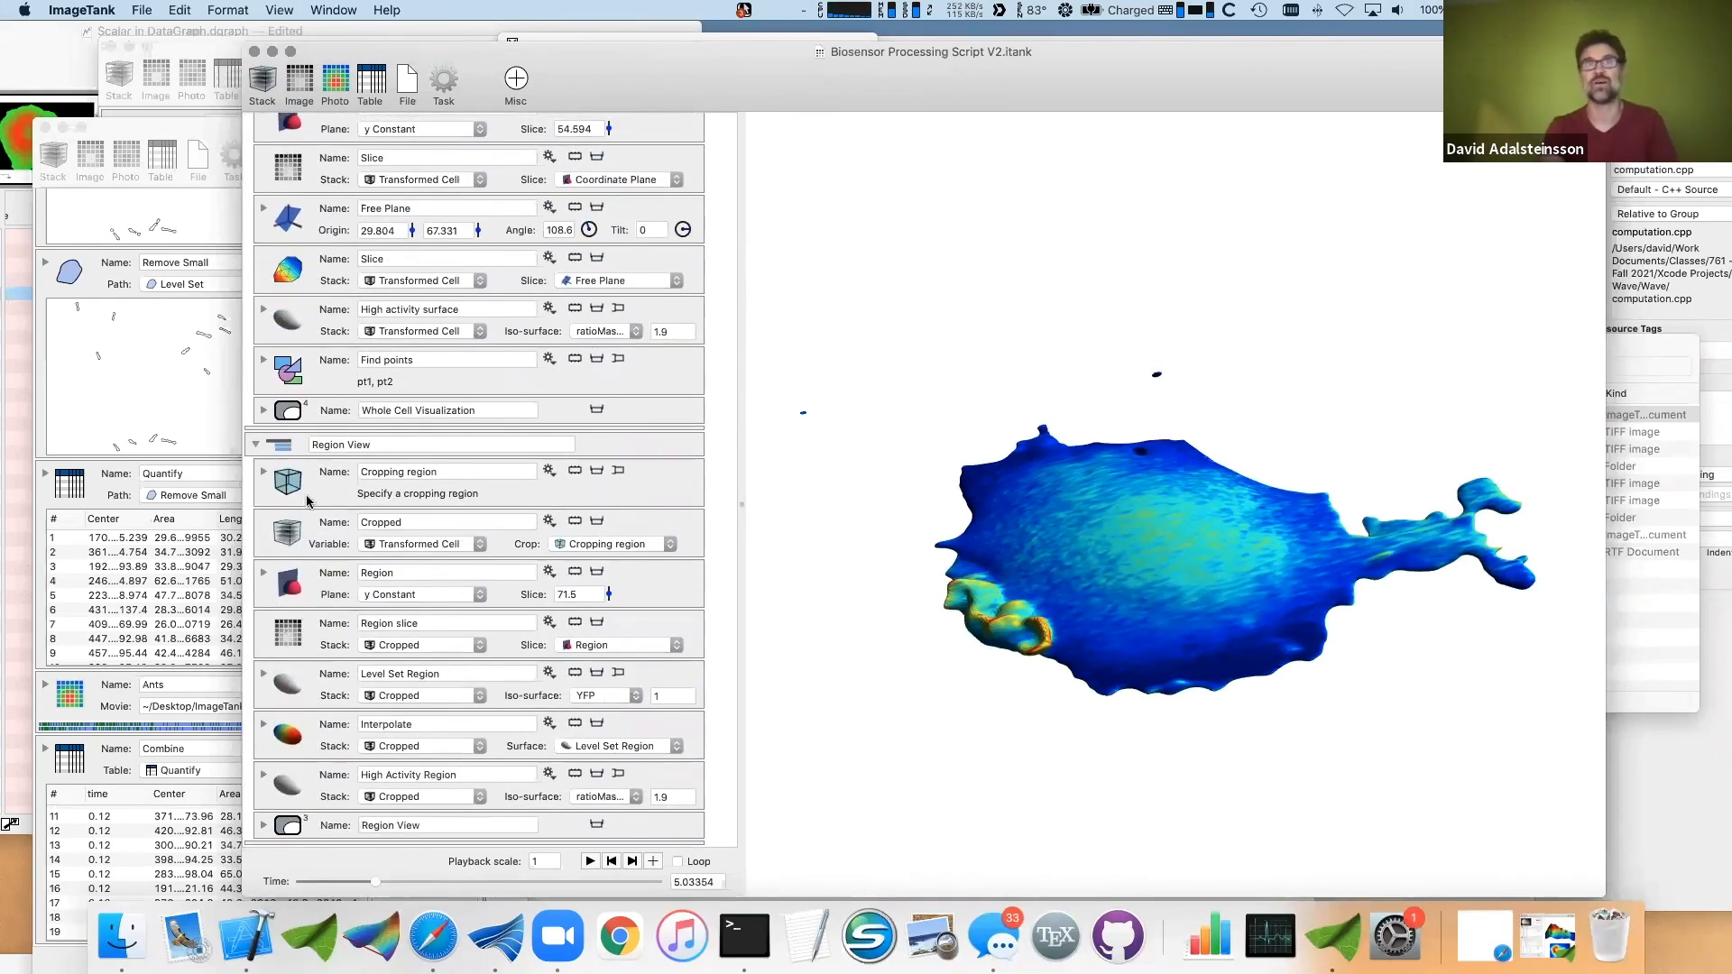
left_click(262, 410)
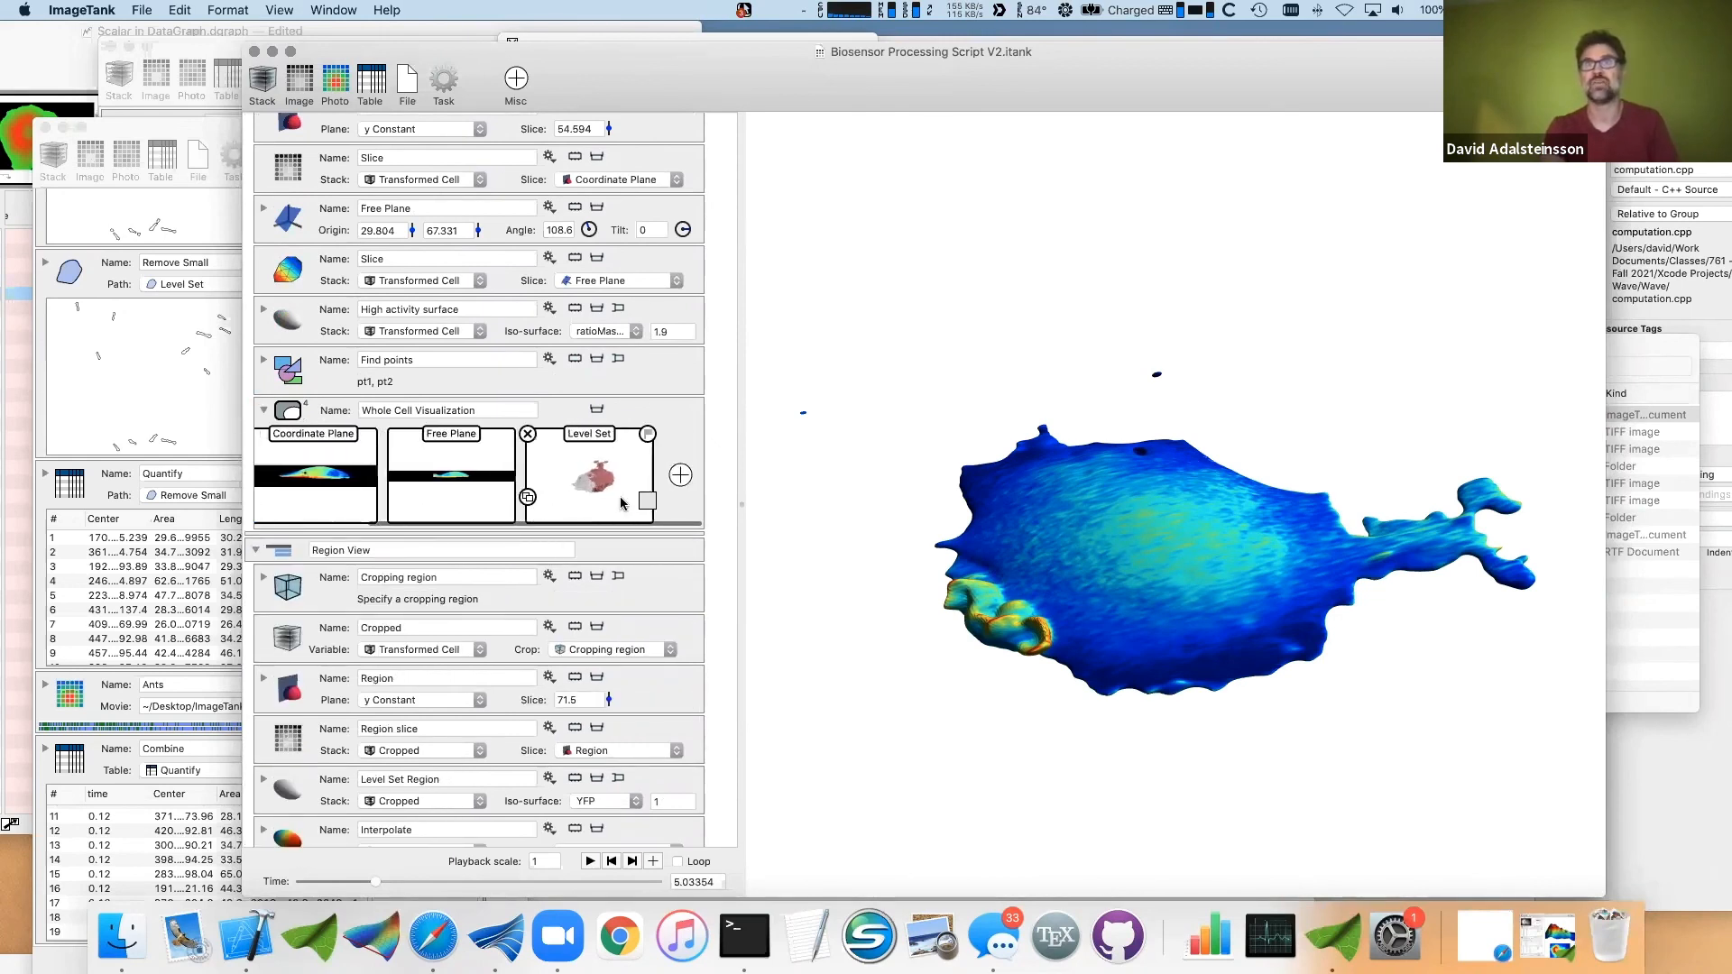
left_click(645, 501)
left_click(645, 565)
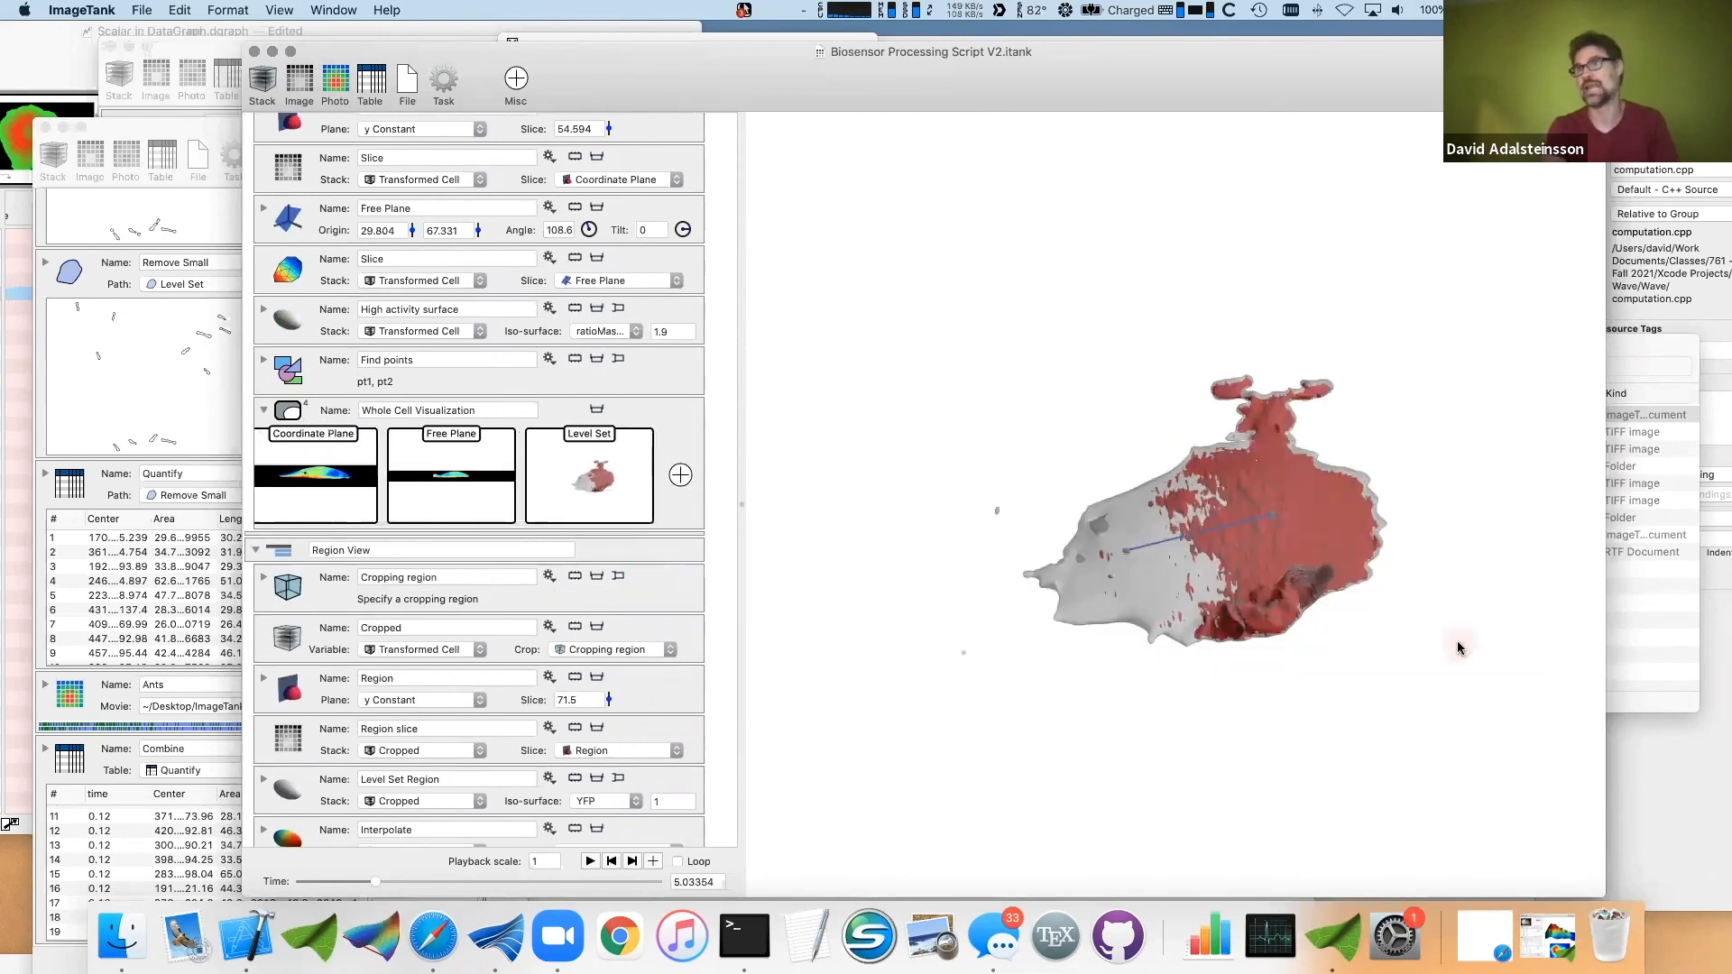
left_click_drag(1460, 645, 1171, 631)
- Split the display area between Whole Cell Activity in the upper half and Coordinate Plane in the lower half
scroll(343, 485, "left", 5)
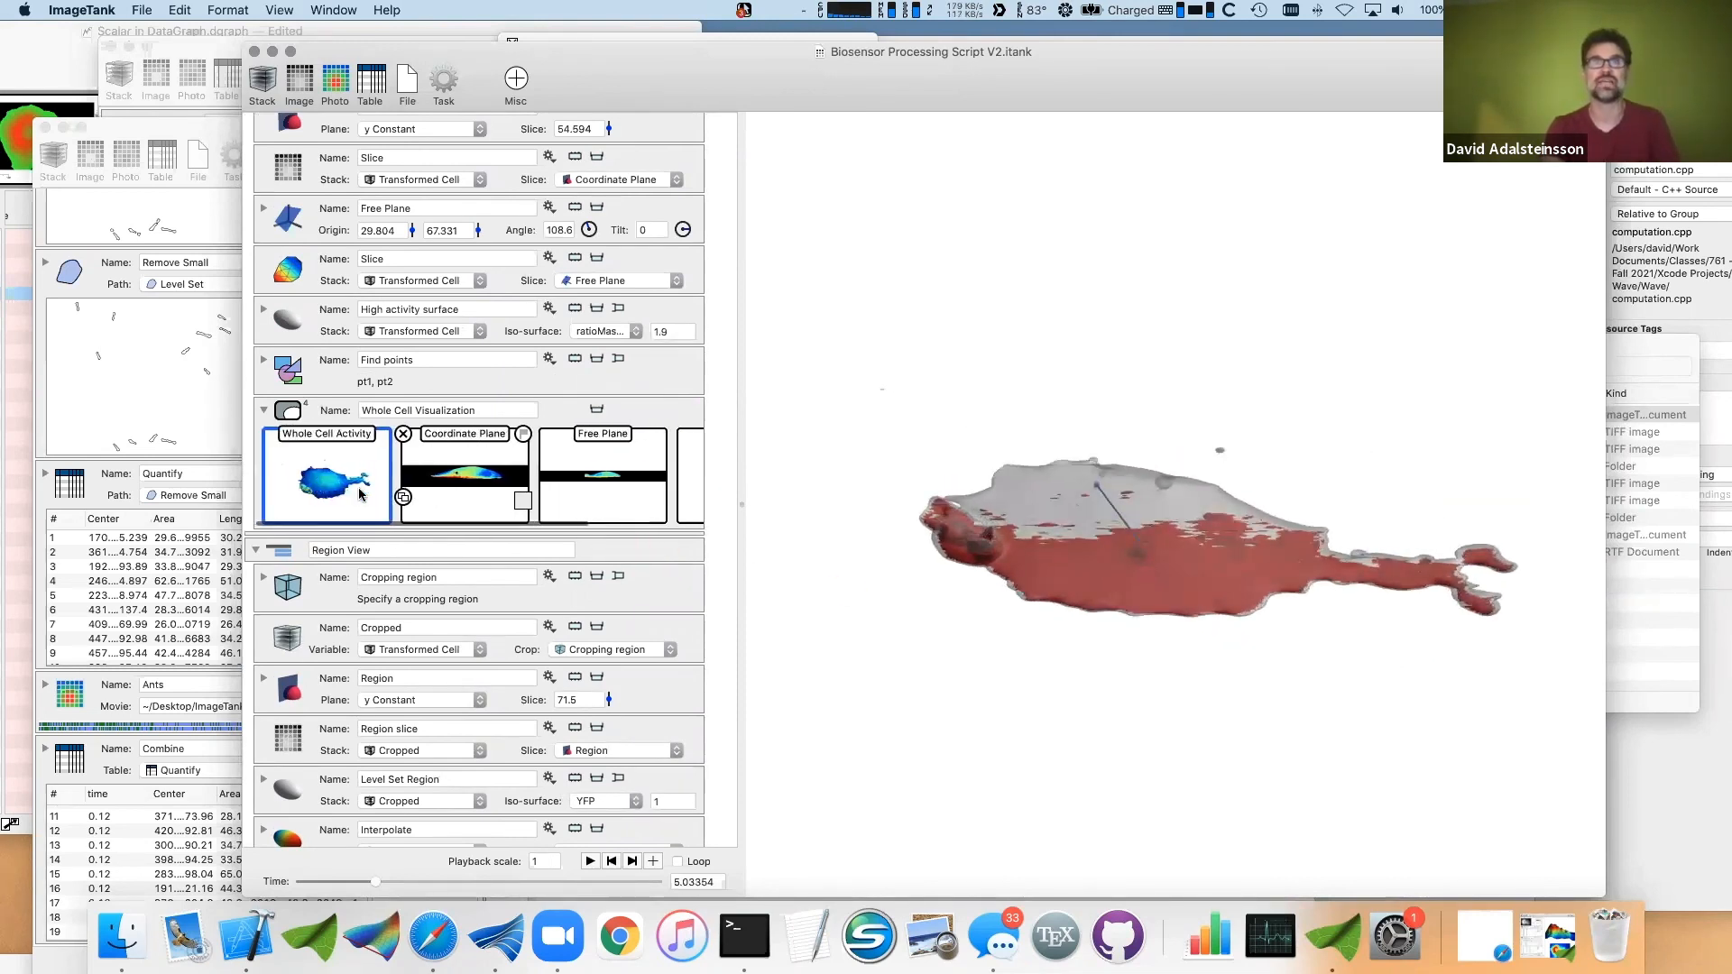
left_click(383, 503)
left_click(384, 528)
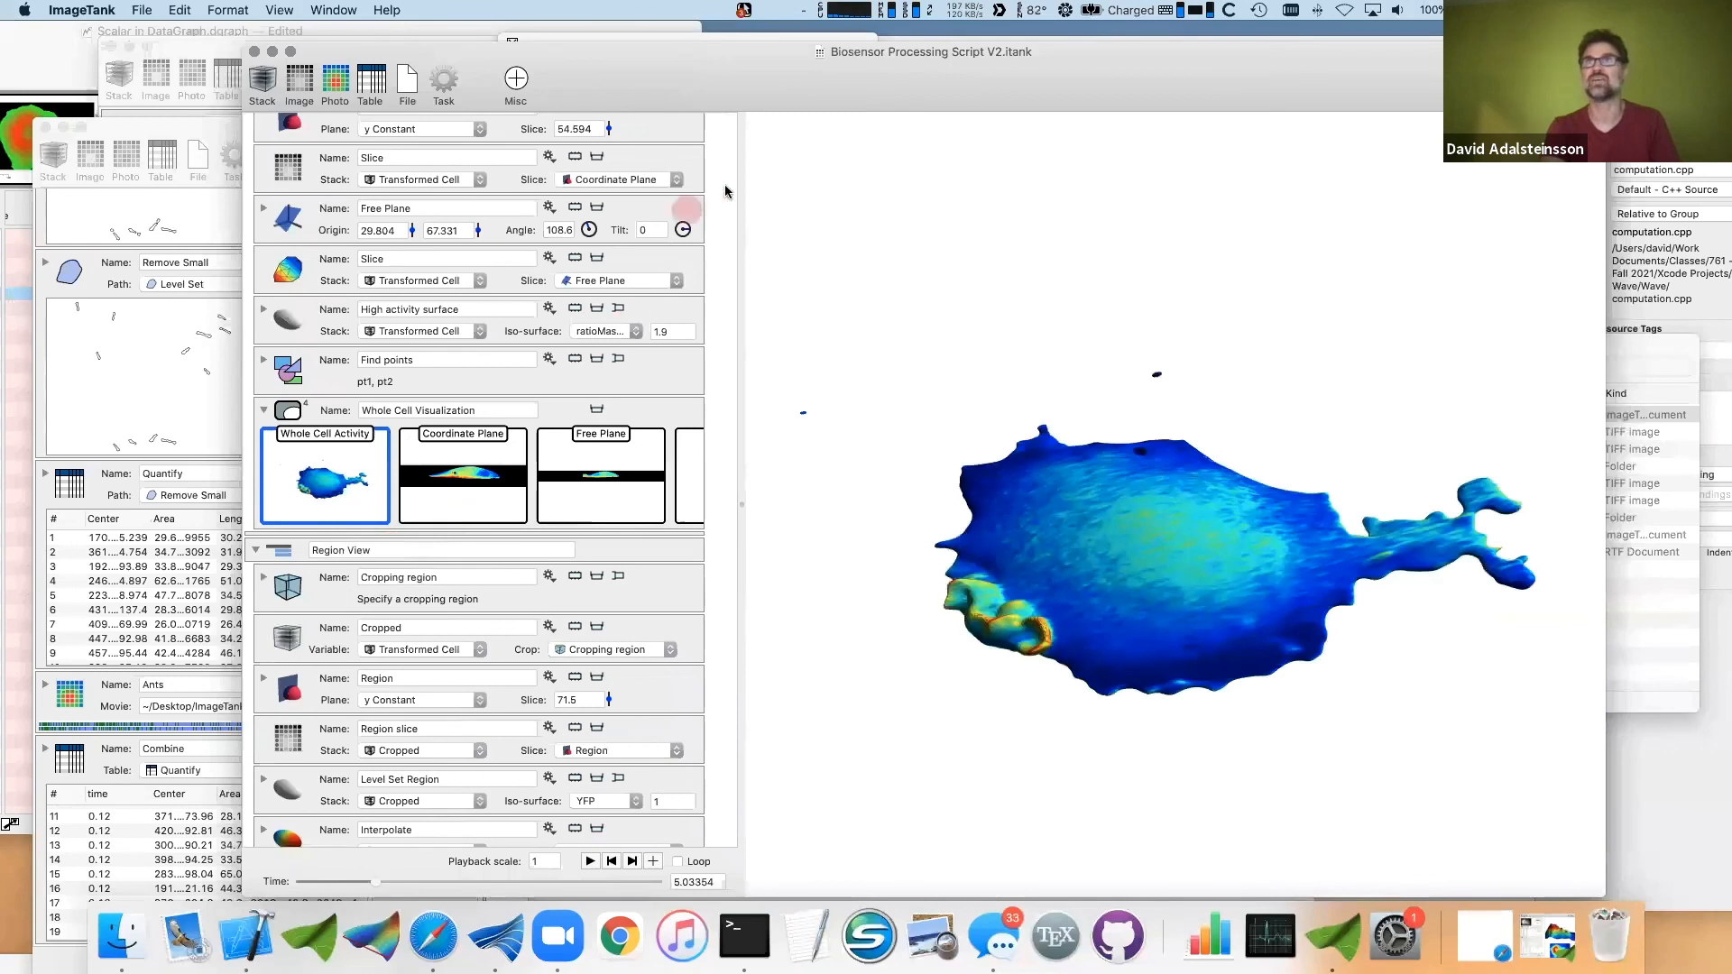
left_click(787, 123)
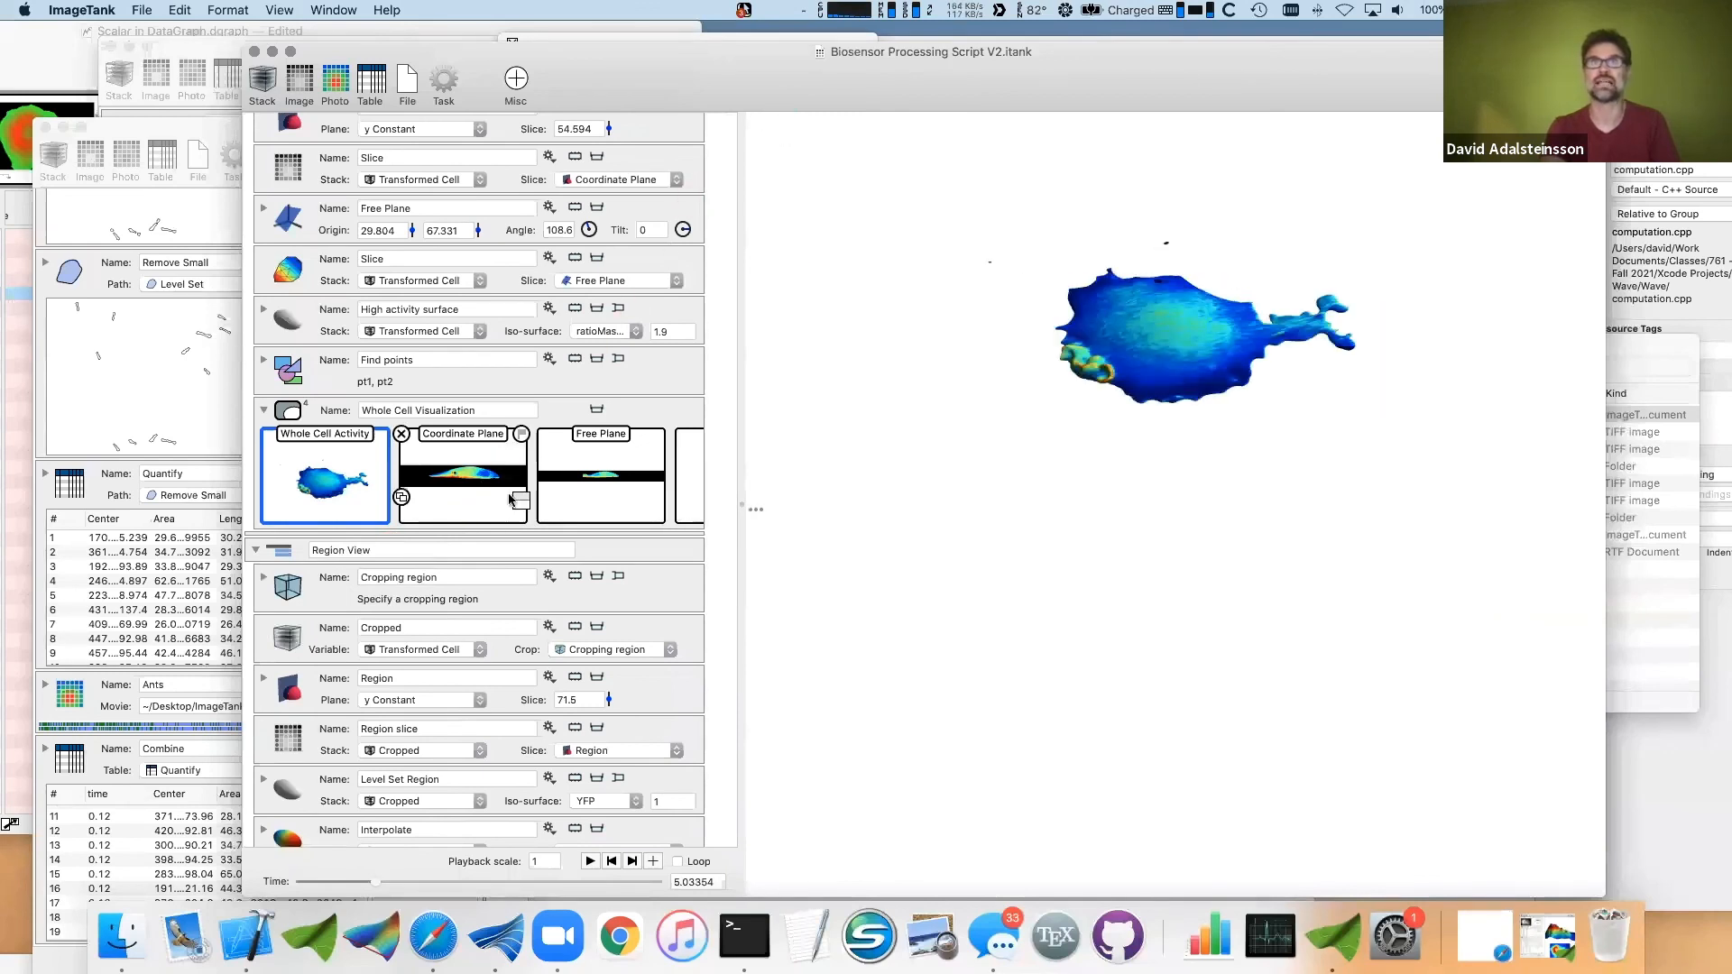
left_click(512, 498)
left_click(527, 580)
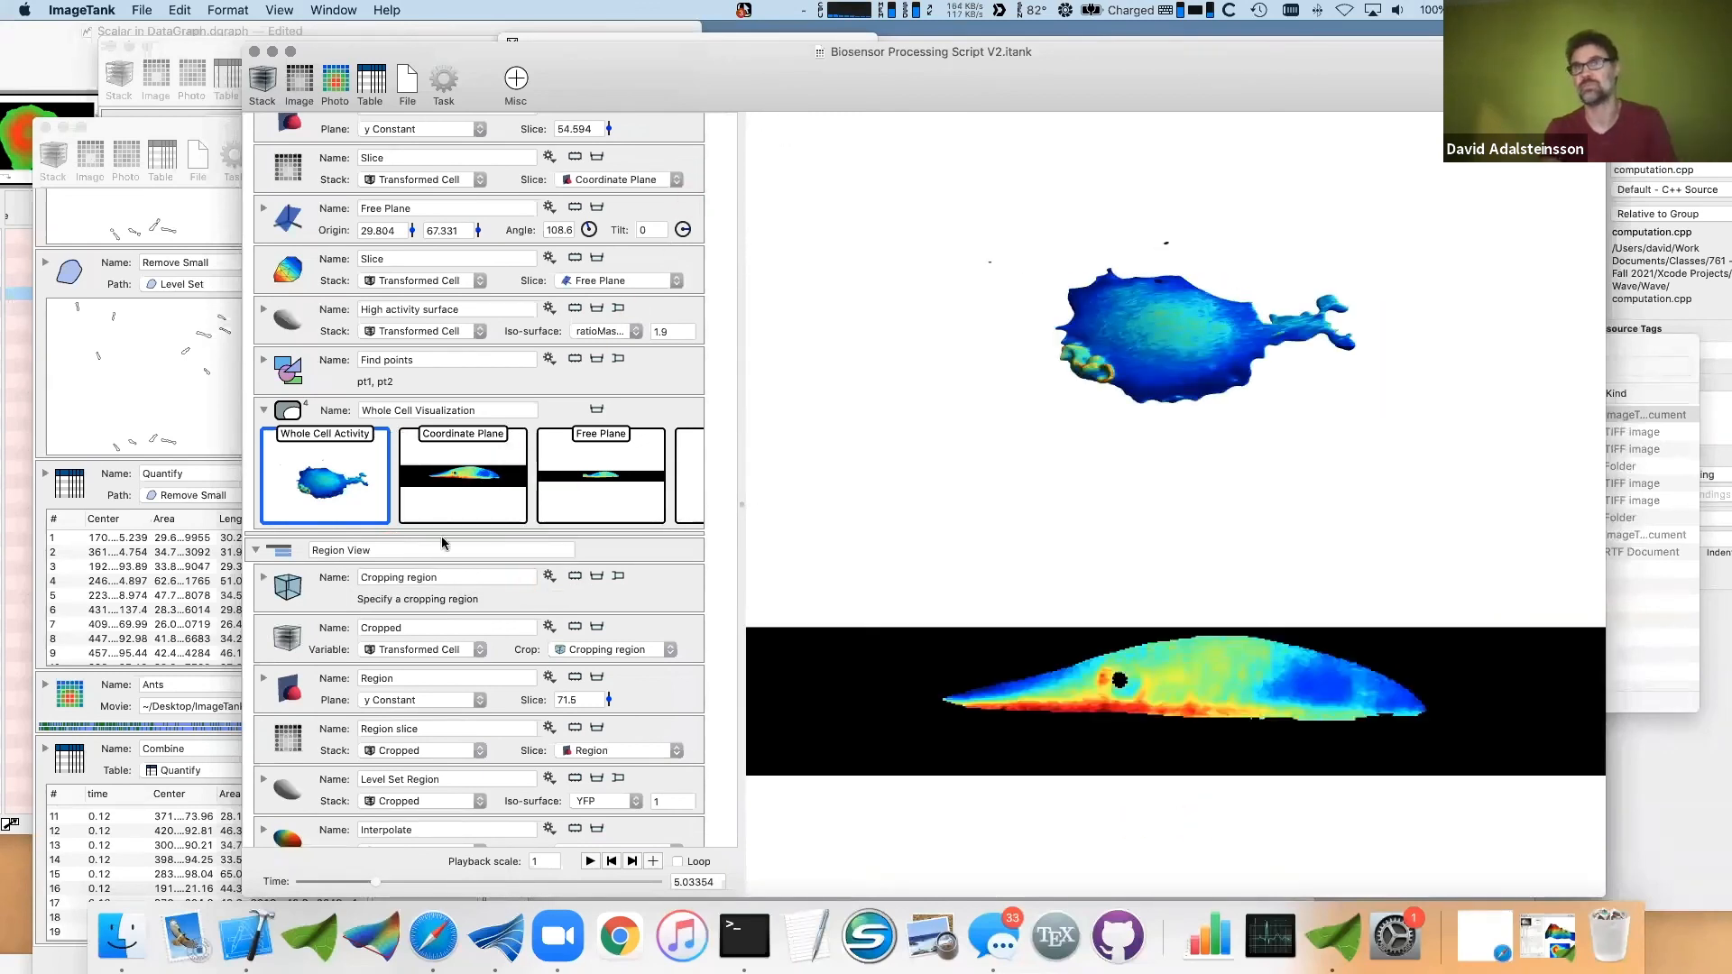
- Set the raw image stack's preview to the Z direction at slice 129 and time 12
scroll(577, 498, "right", 3)
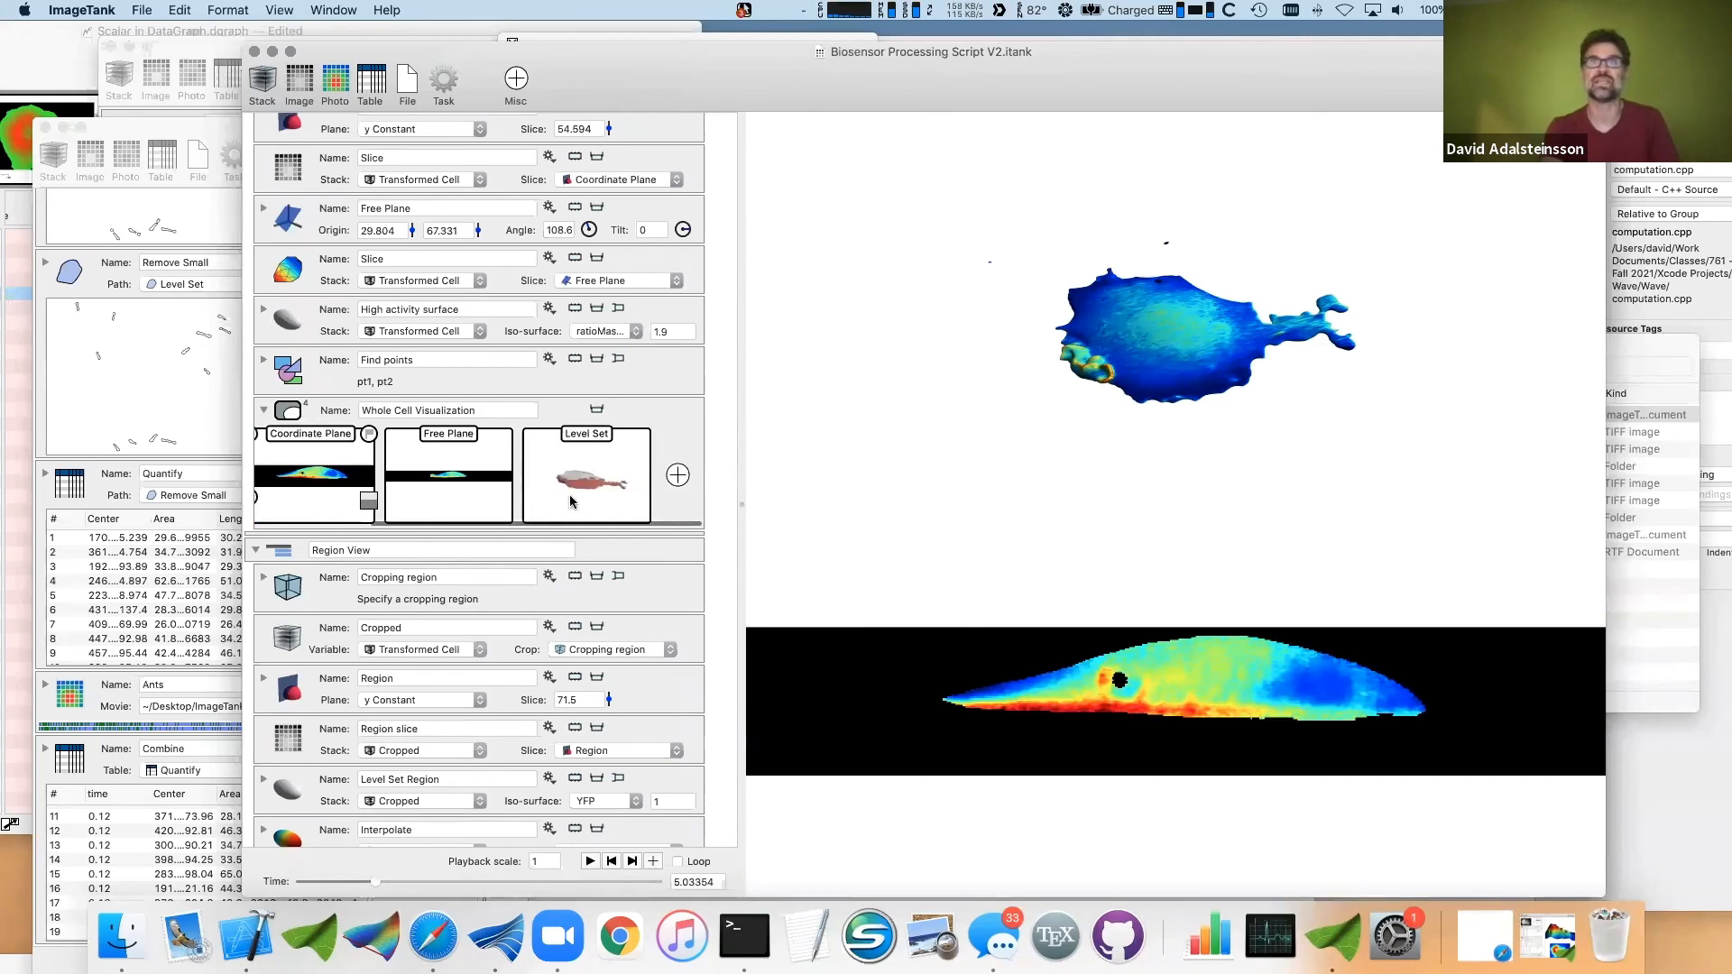
scroll(426, 617, "down", 2)
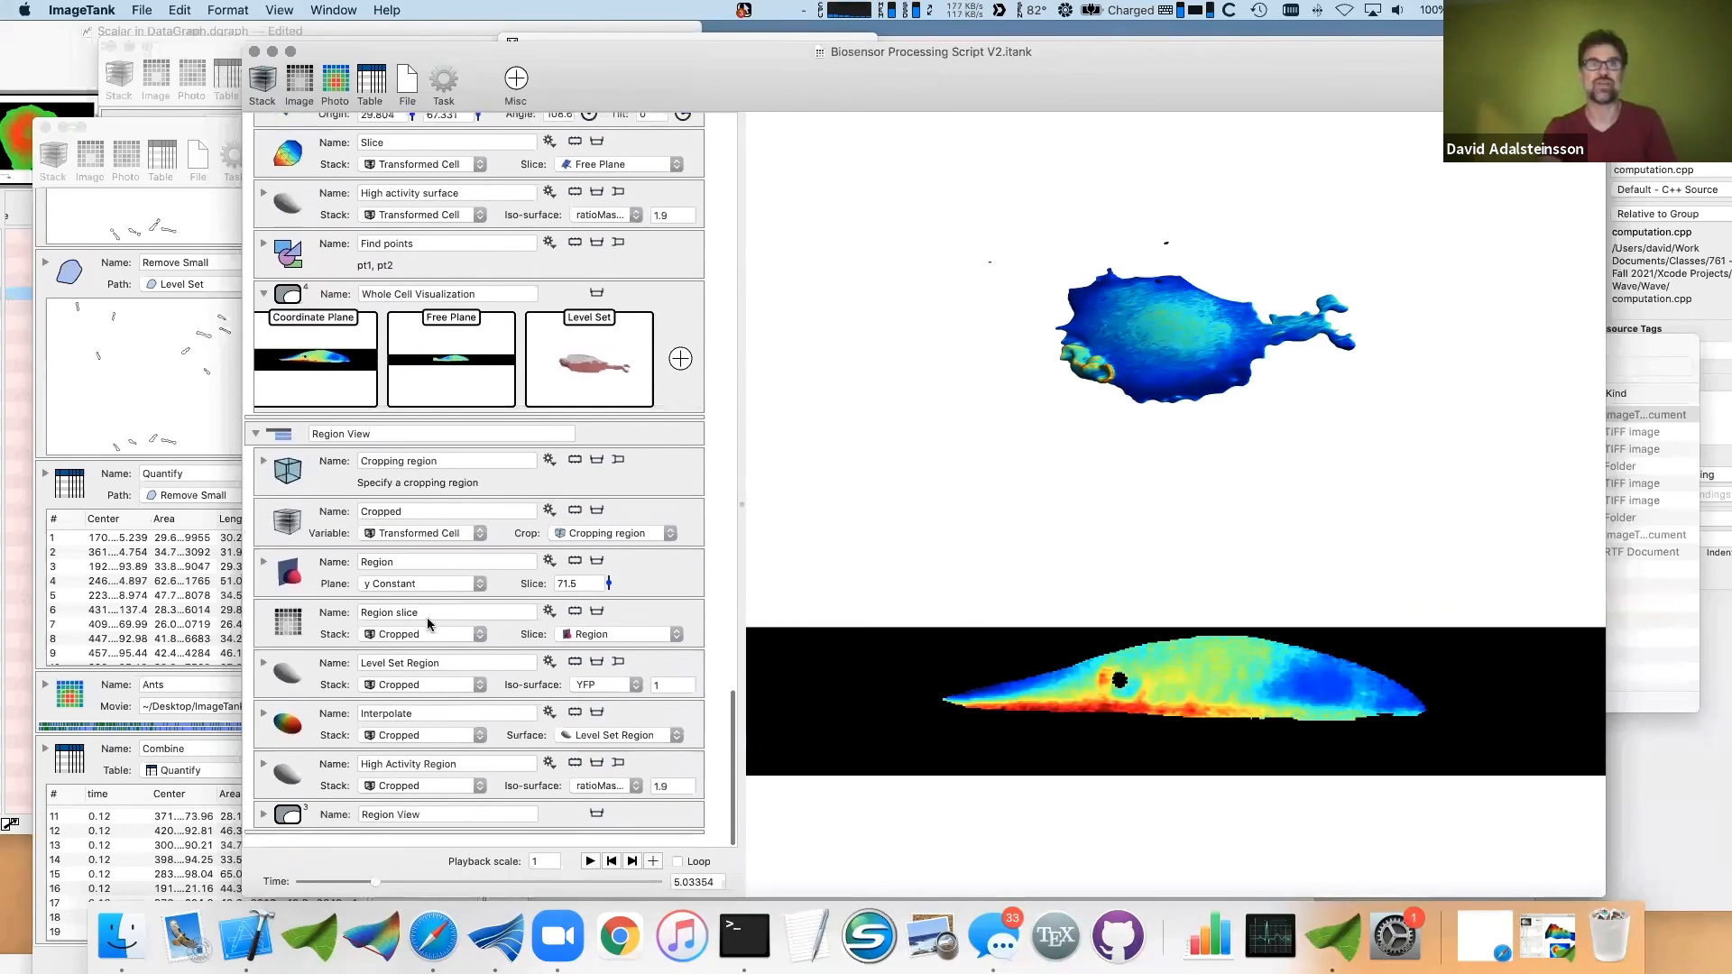
scroll(426, 617, "up", 10)
scroll(428, 623, "up", 10)
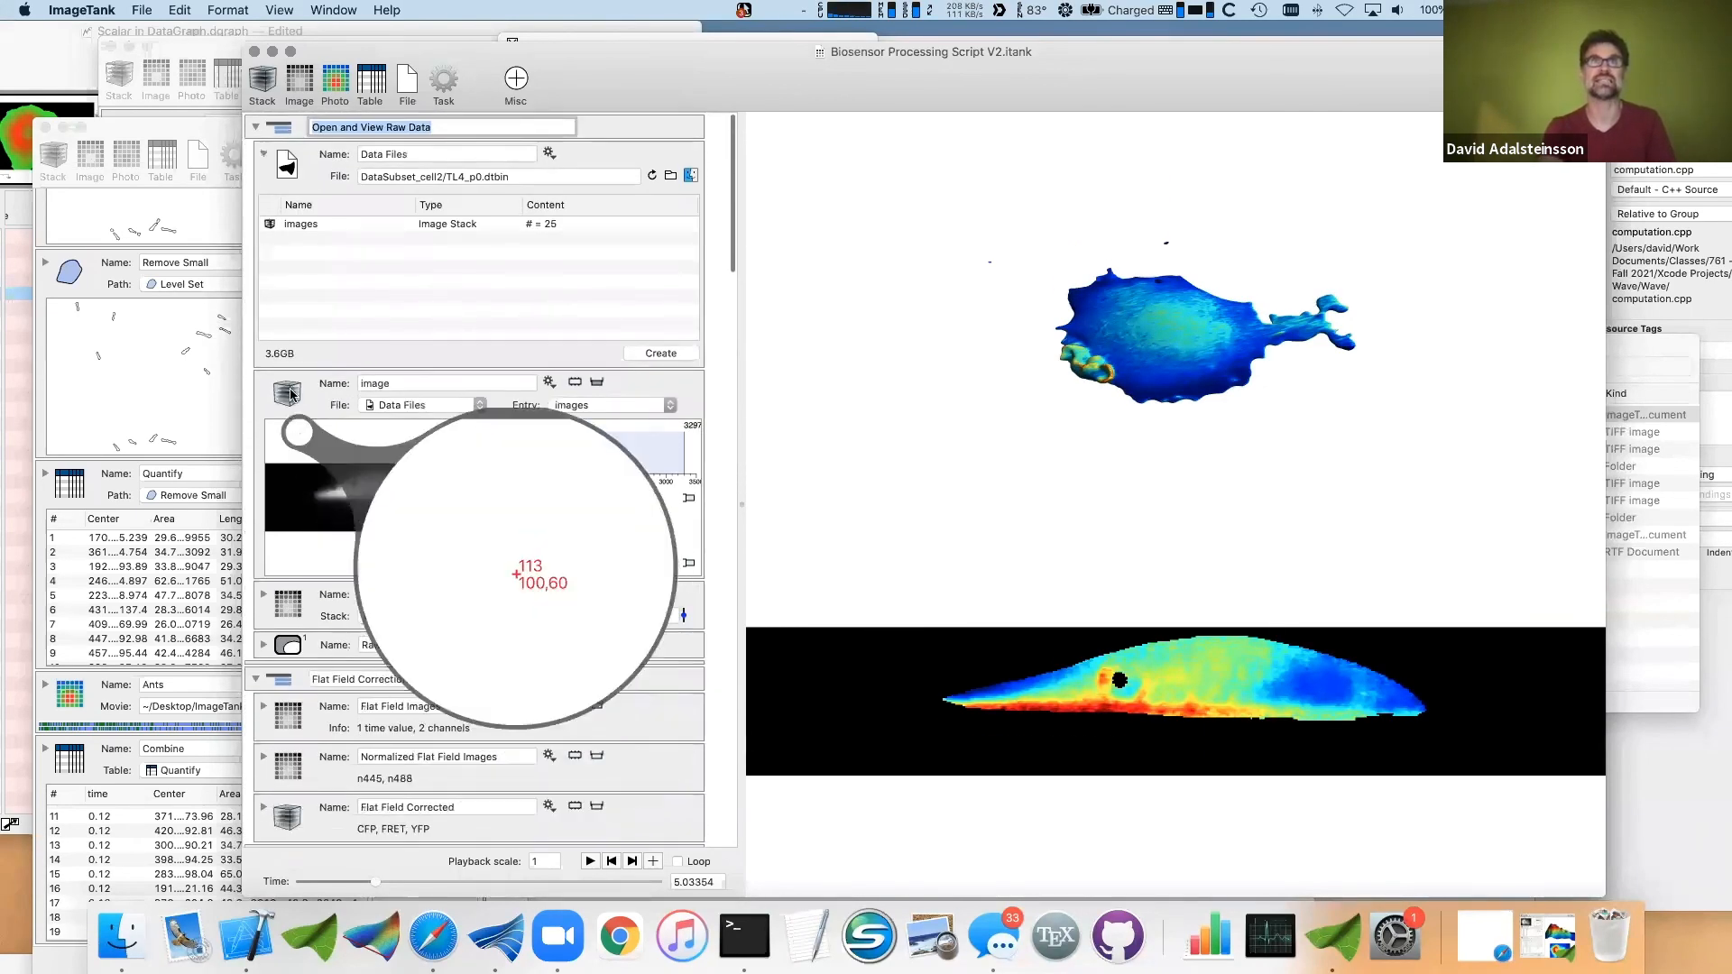
left_click(269, 356)
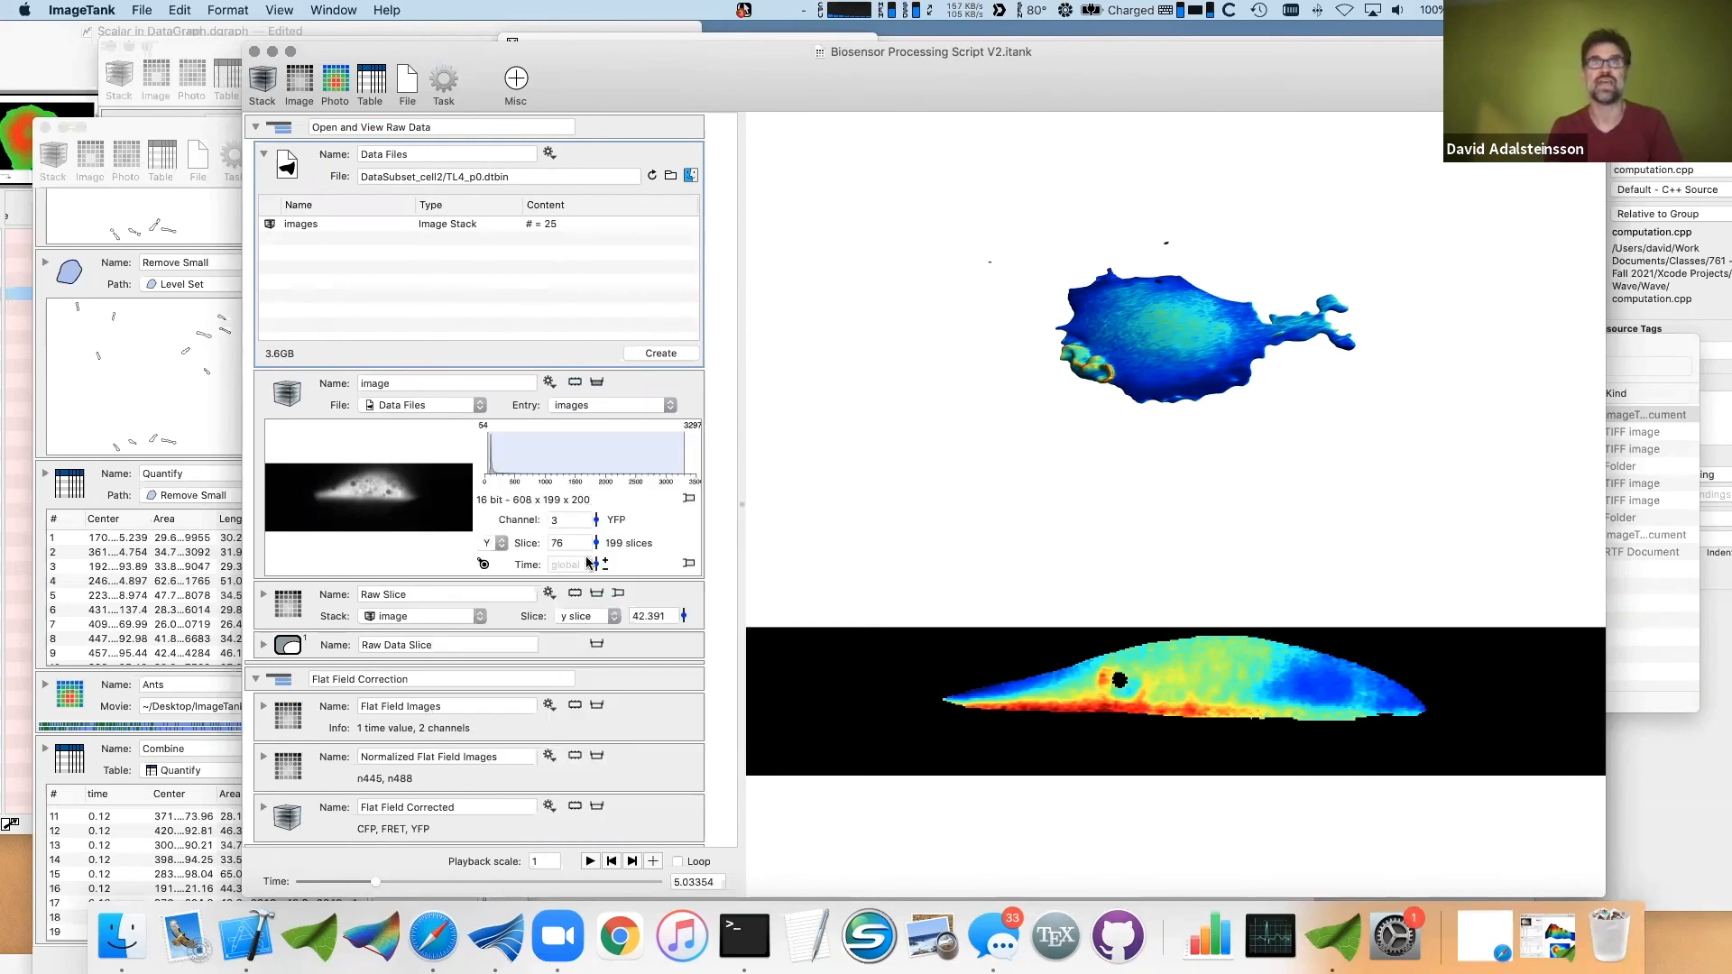
mouse_move(597, 543)
left_mouse_down()
mouse_move(598, 614)
mouse_move(598, 530)
mouse_move(596, 568)
mouse_move(575, 542)
mouse_move(593, 534)
mouse_move(593, 563)
mouse_move(592, 511)
mouse_move(586, 577)
mouse_move(582, 535)
left_mouse_up()
left_click(494, 543)
left_click(499, 558)
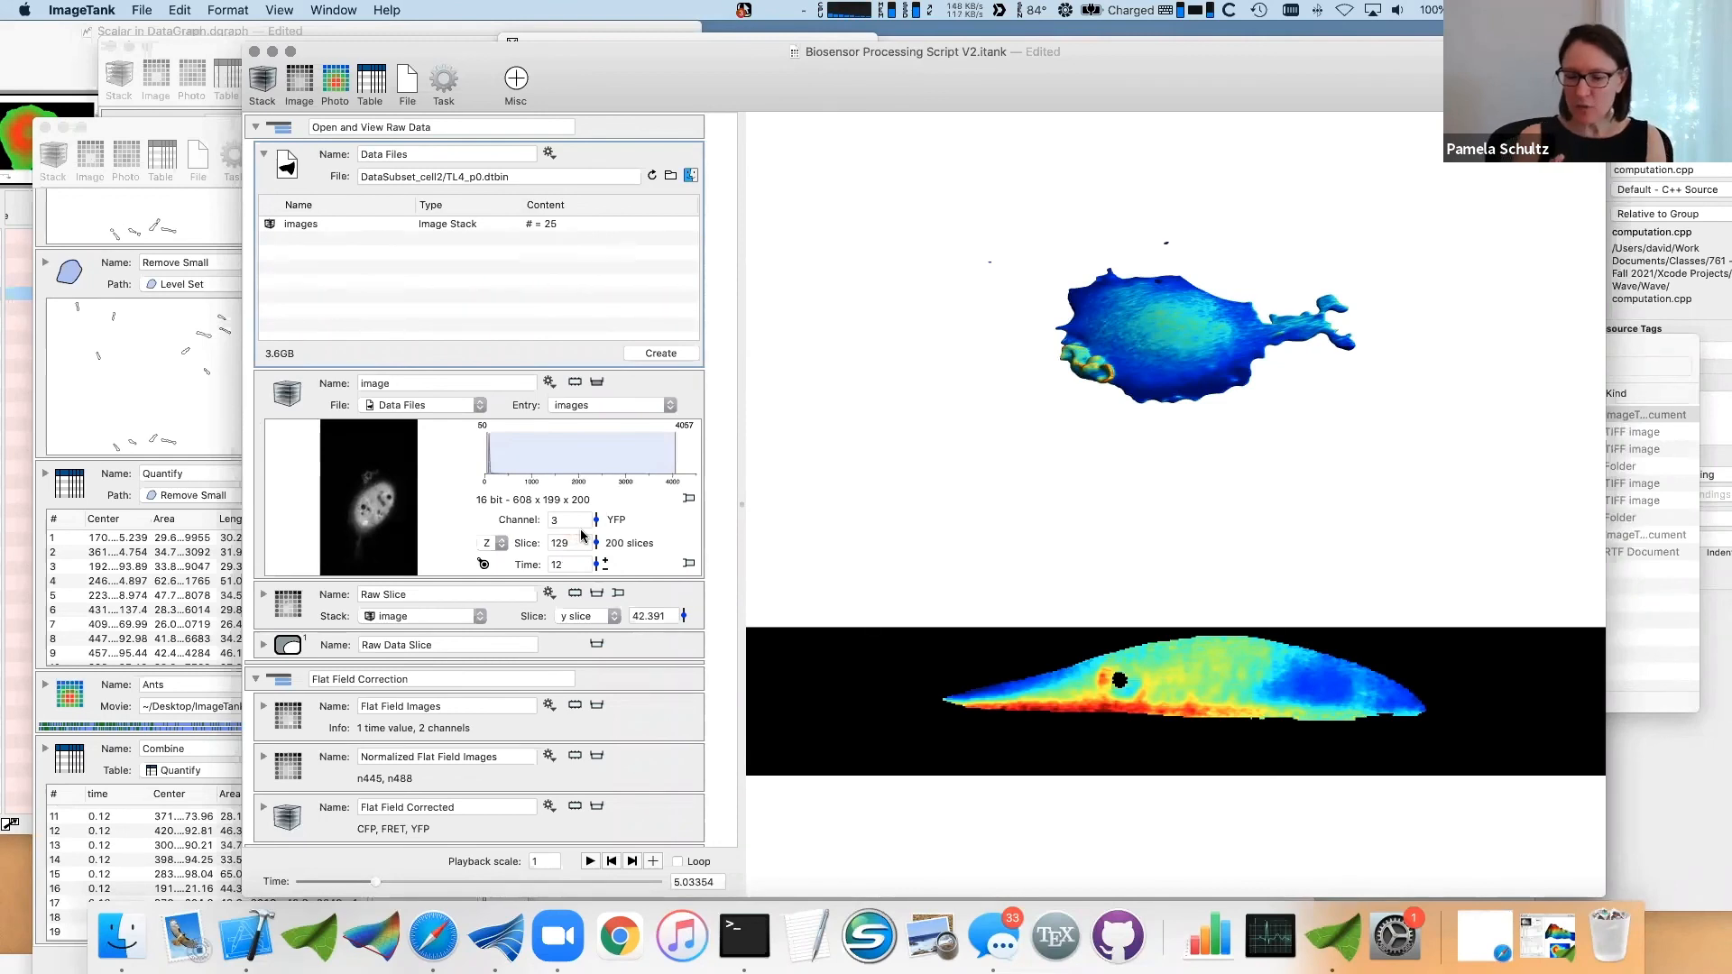